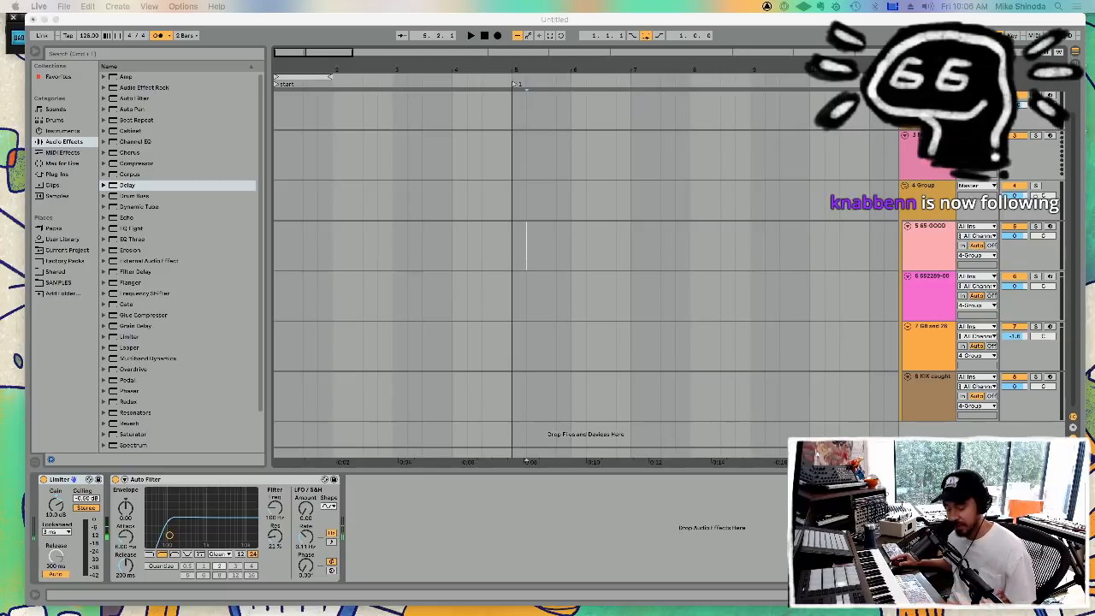
- Audition the group's four sampler tracks: the 65-GOOD bass, the second sampler with its sample view, GB snd 26 and KIK caught
key(super+Tab)
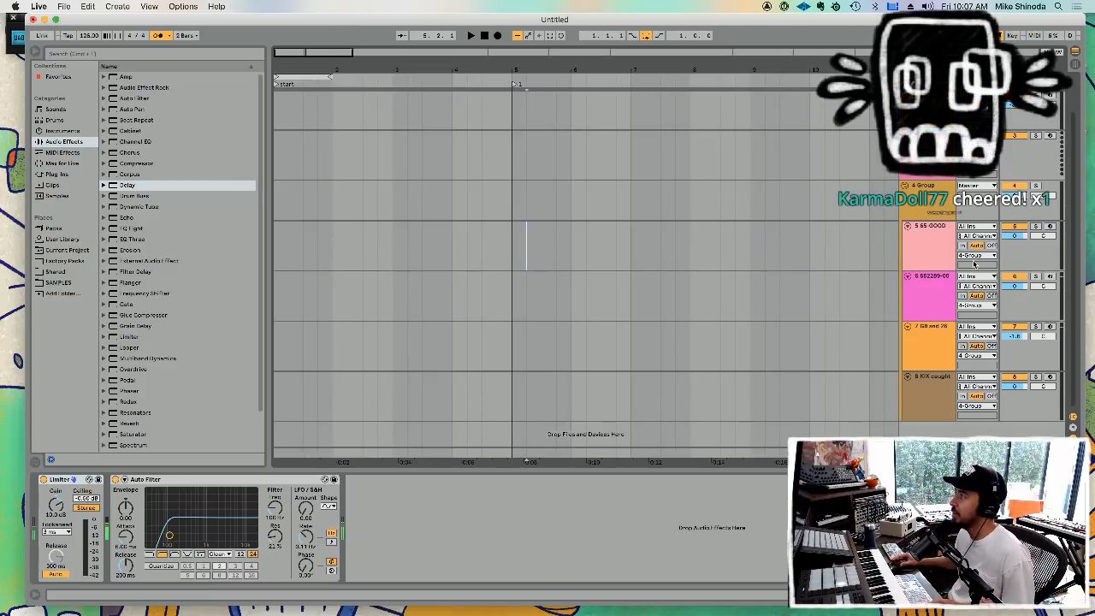
click(929, 246)
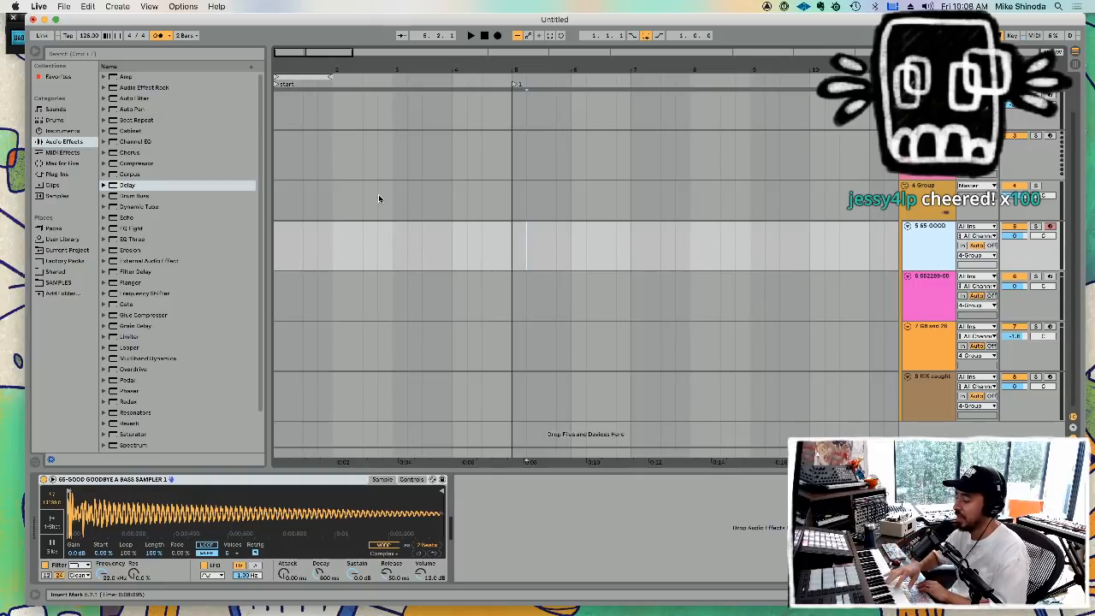
click(931, 282)
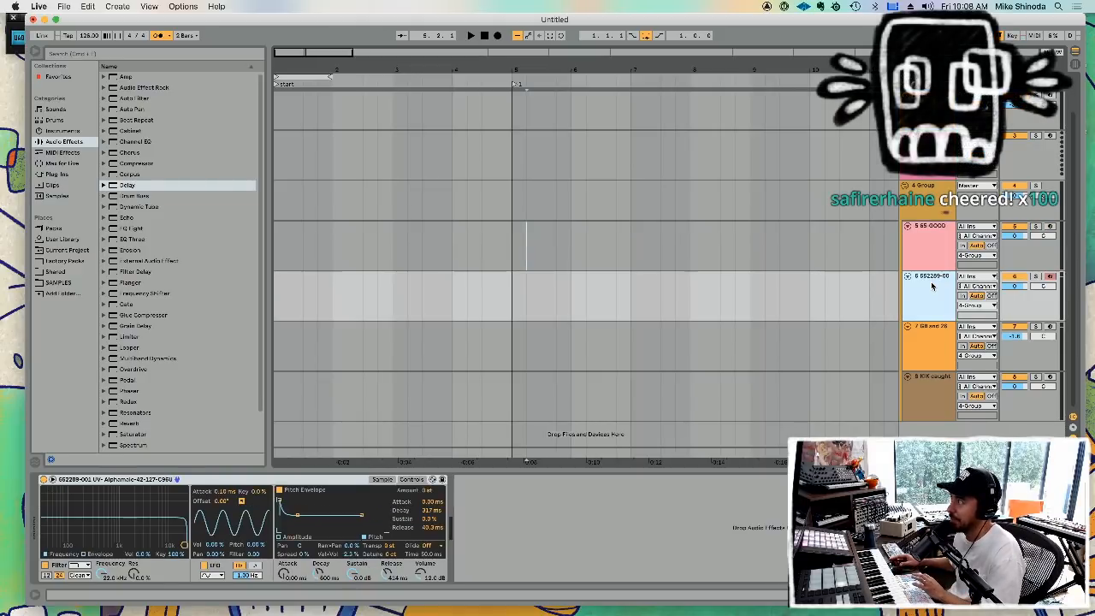
click(381, 480)
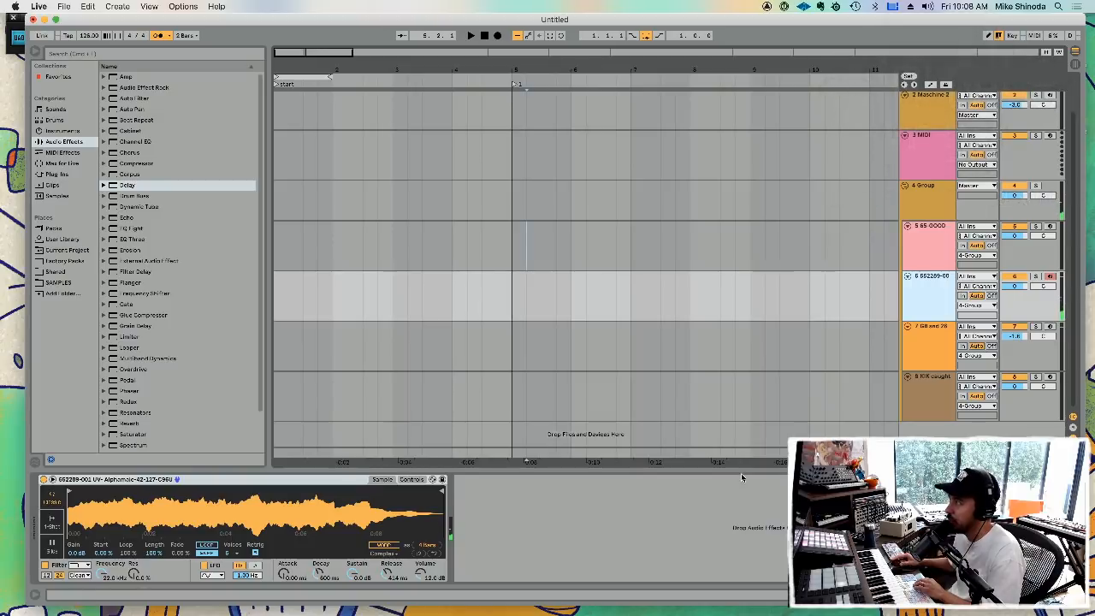
click(936, 342)
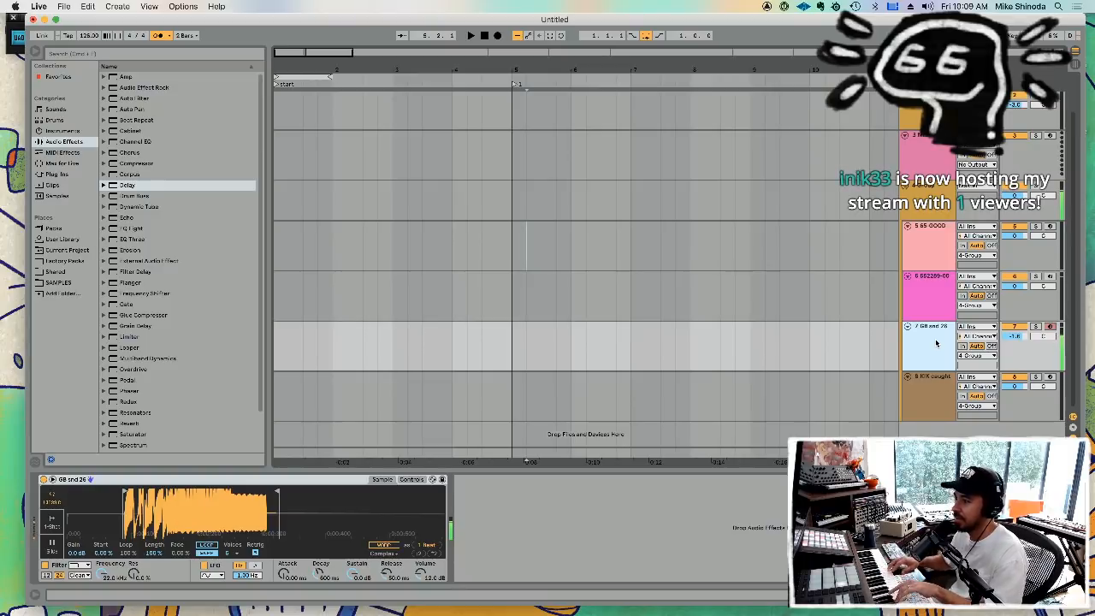
click(929, 390)
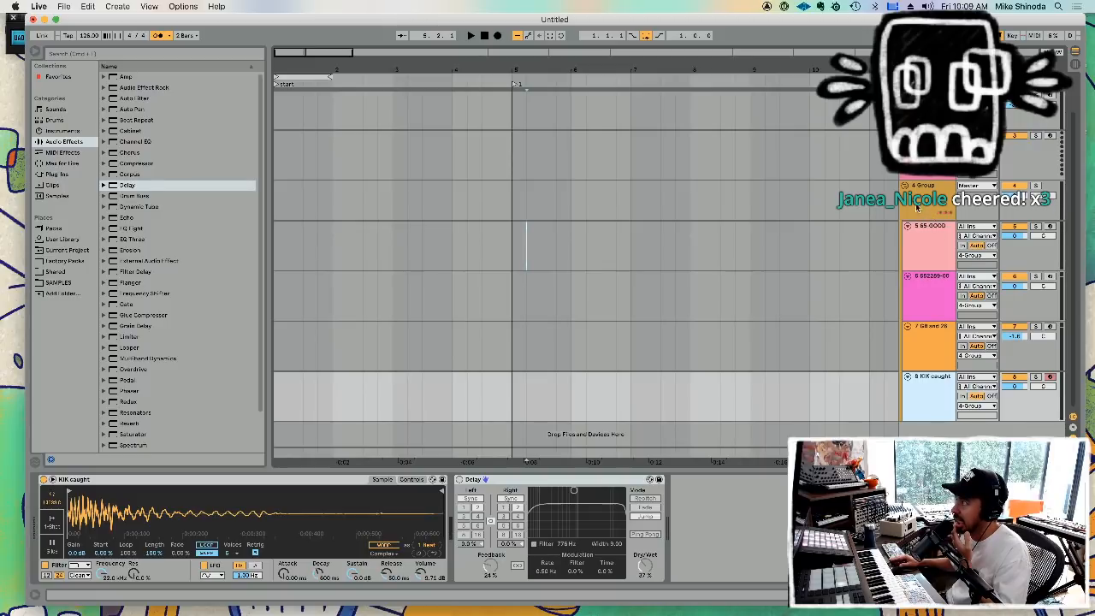
- Move the 65-GOOD bass sampler track out of the group to the end of the track list and collapse the group
click(937, 239)
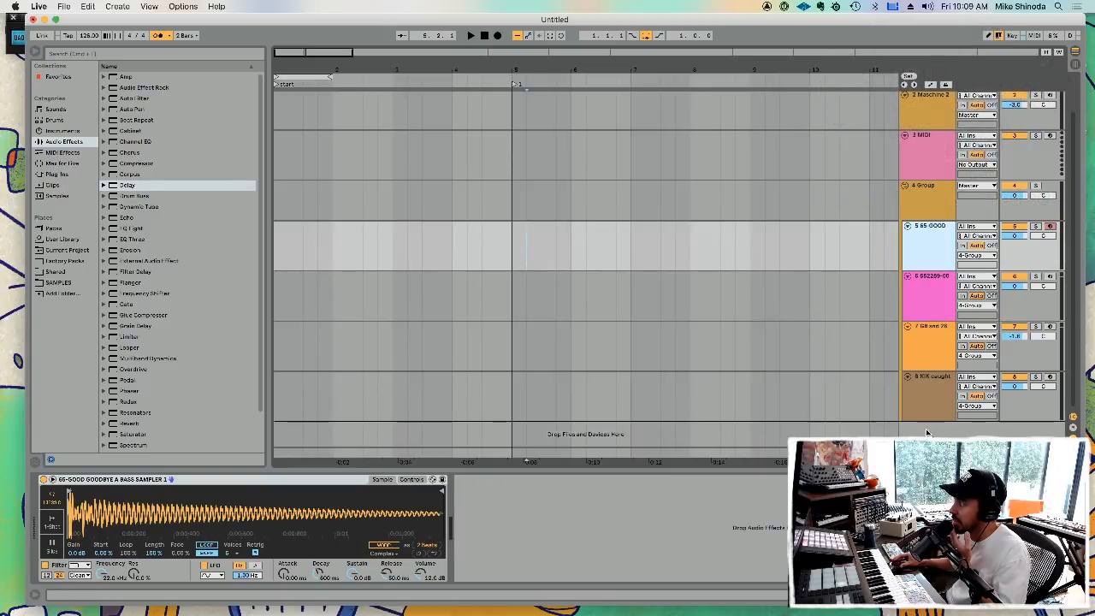
drag(930, 433, 930, 432)
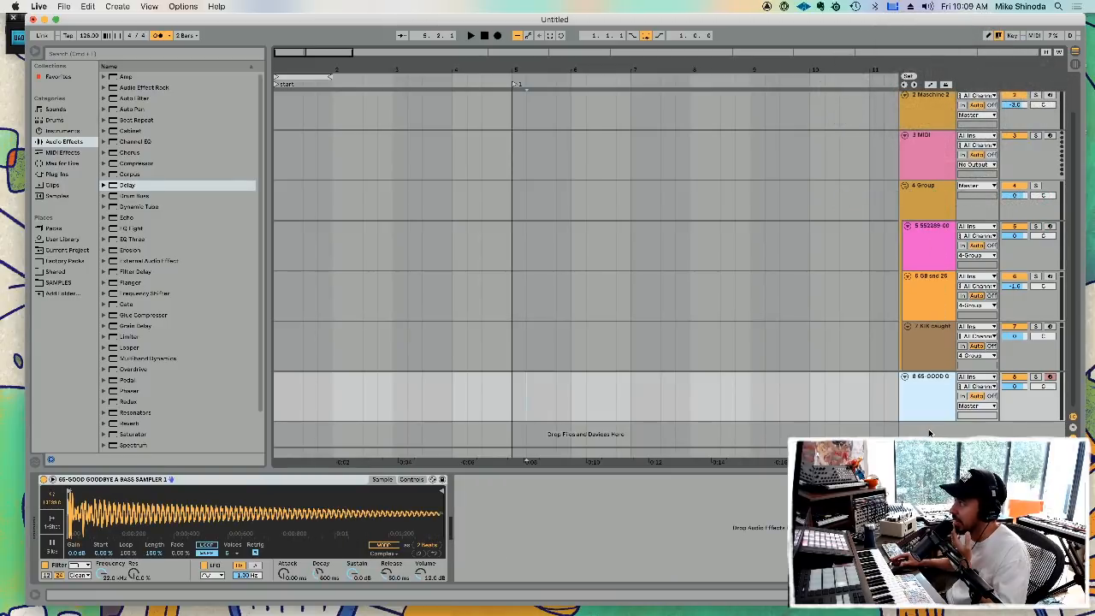
click(904, 185)
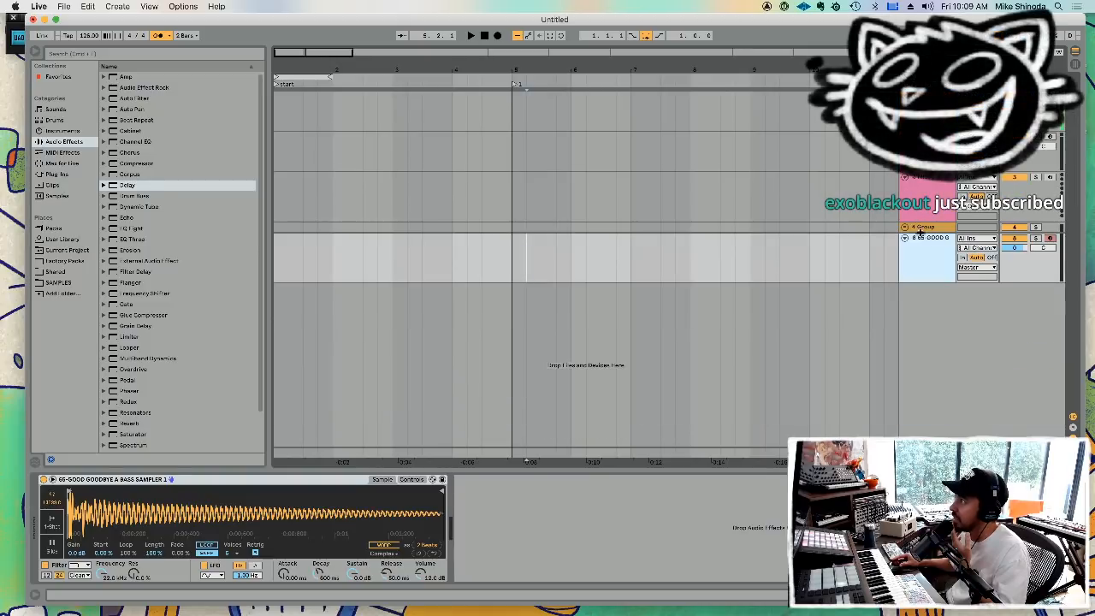
- Rename the bass sampler track as 808
key(super+r)
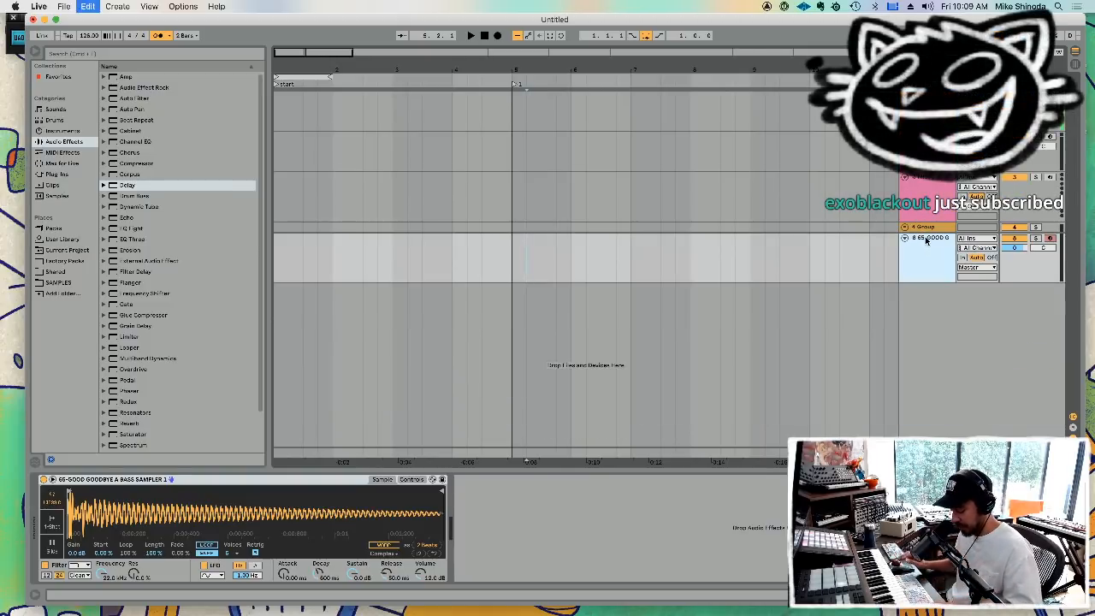
text(808)
key(Return)
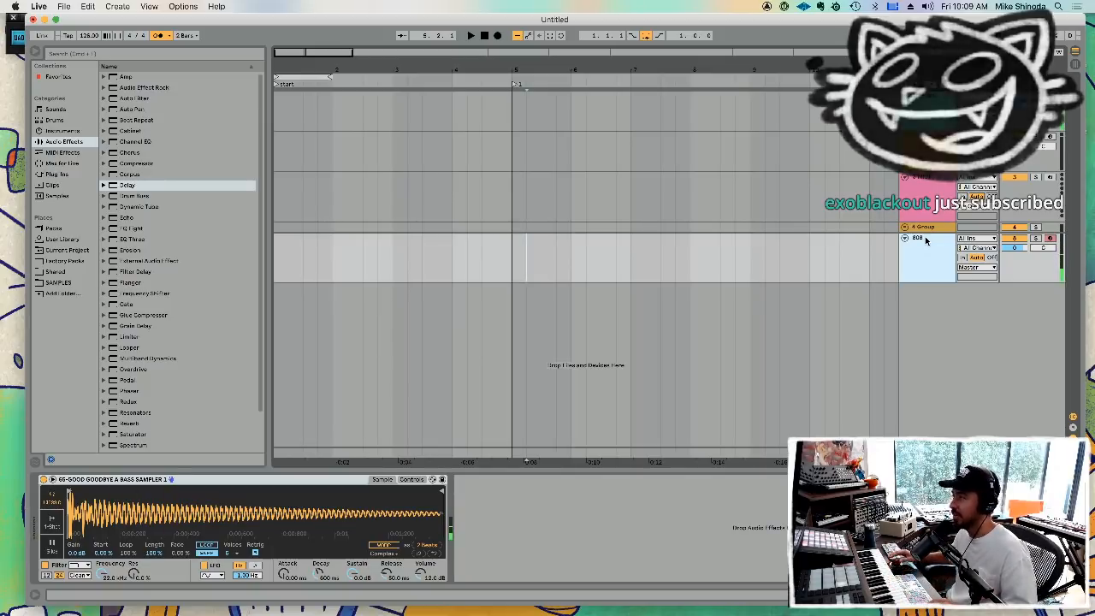
- Extend the loop to the arrangement's first two bars and record an 808 bass pattern over it from the start
key(space)
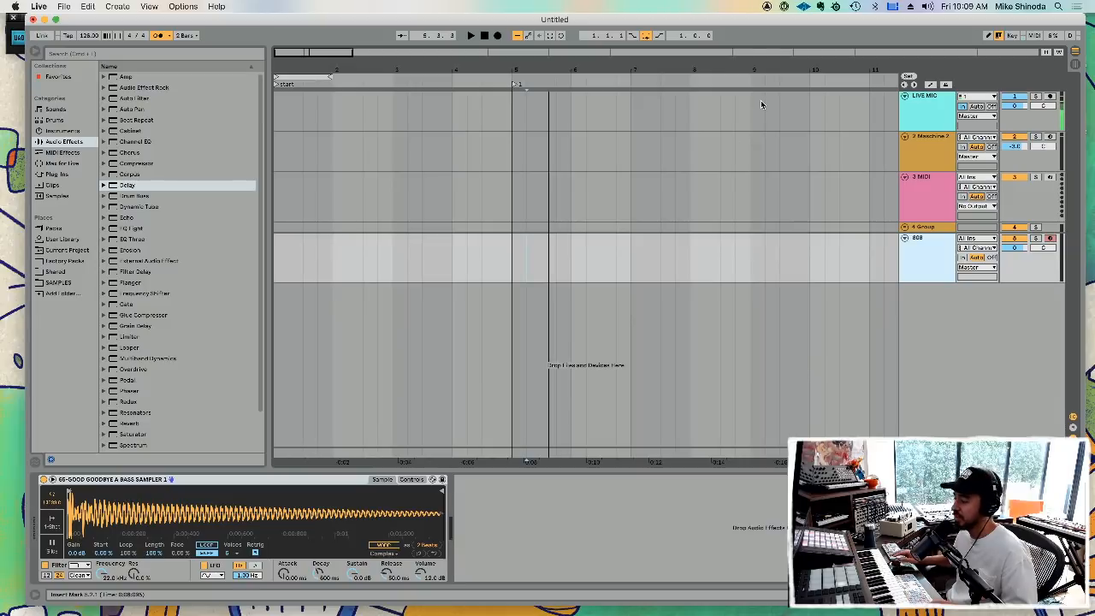
key(Home)
key(space)
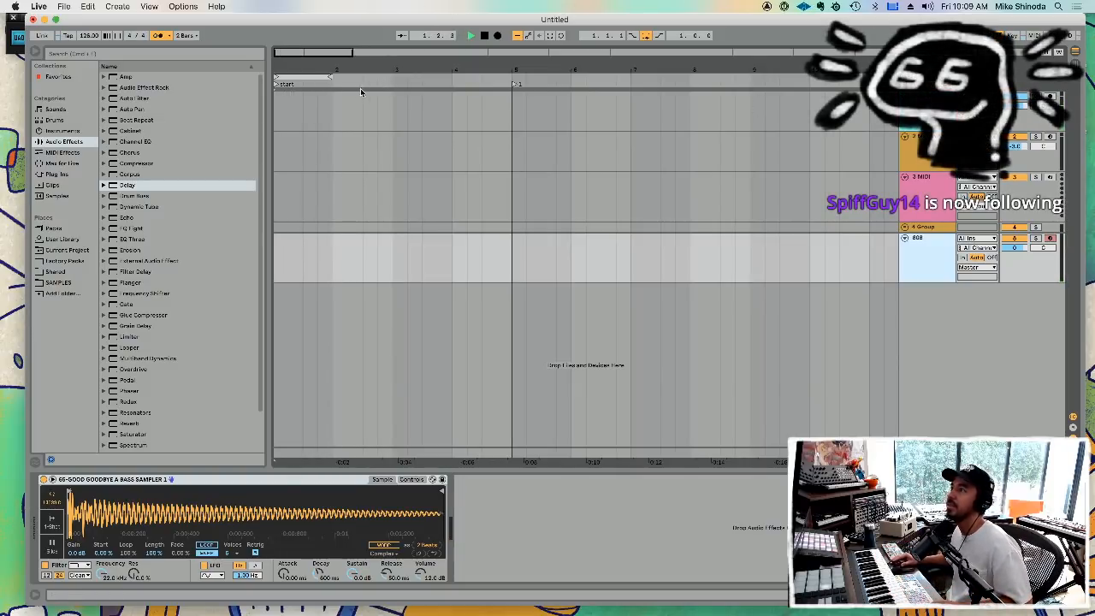
drag(333, 83, 393, 80)
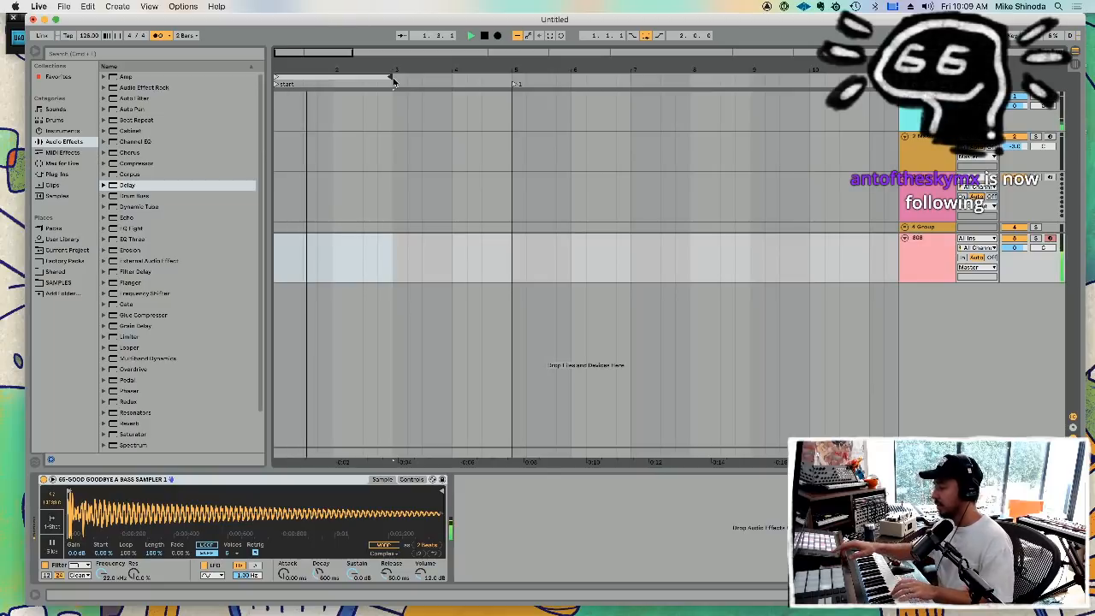
key(F9)
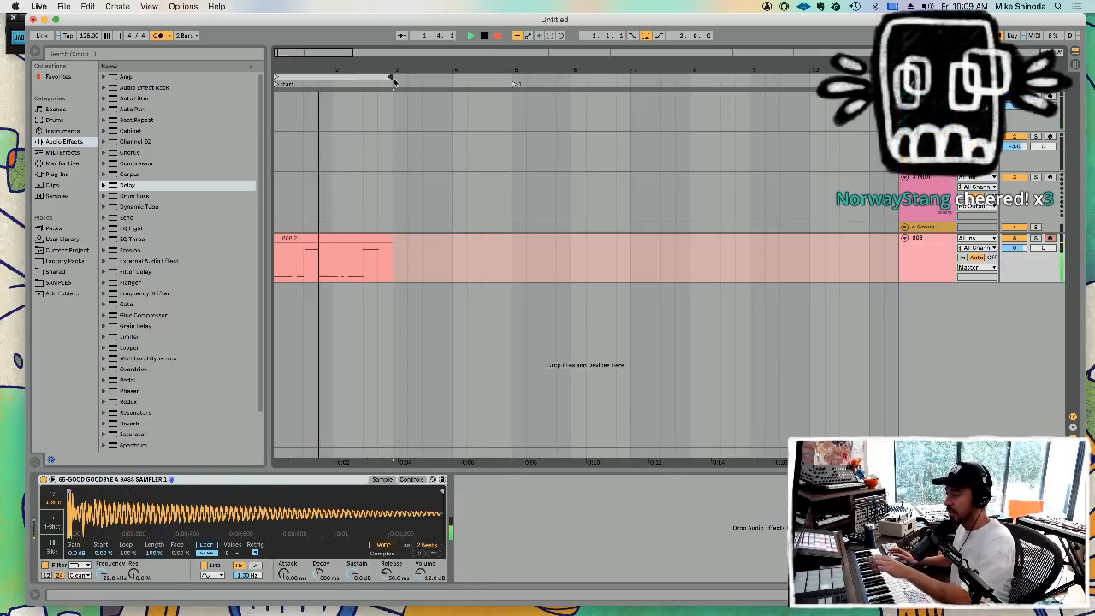
key(space)
- Open the recorded 808 clip's notes and quantize all of them
click(340, 239)
key(space)
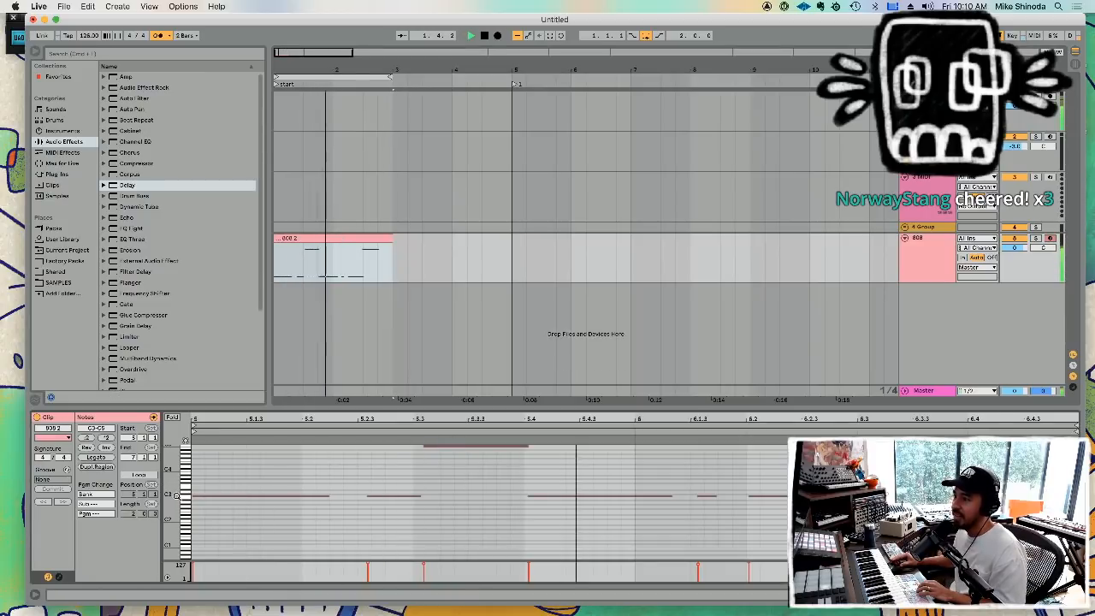
drag(174, 496, 183, 539)
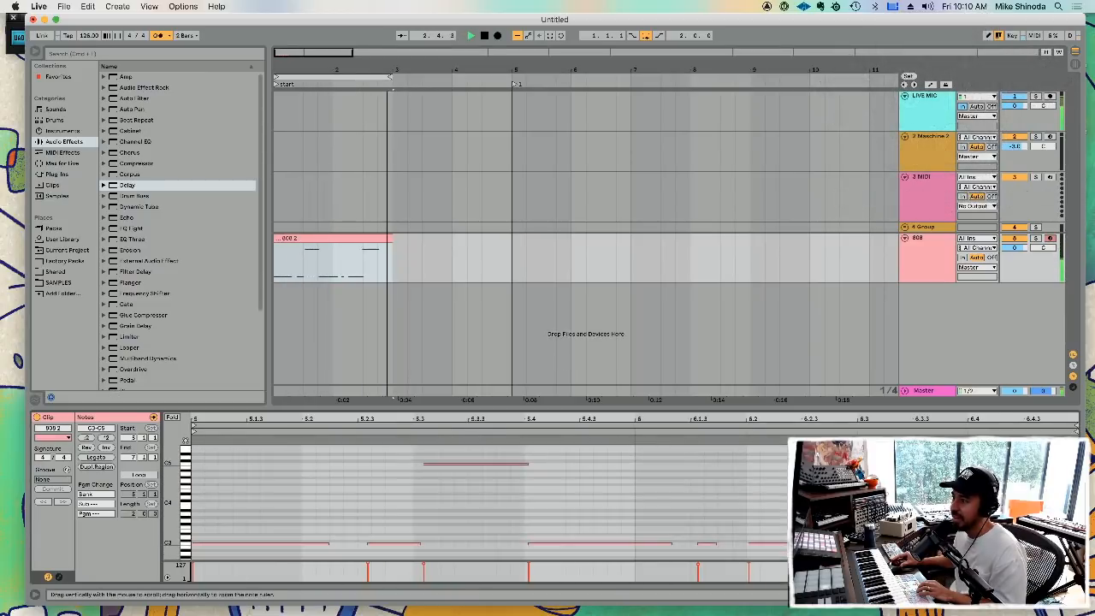
click(300, 468)
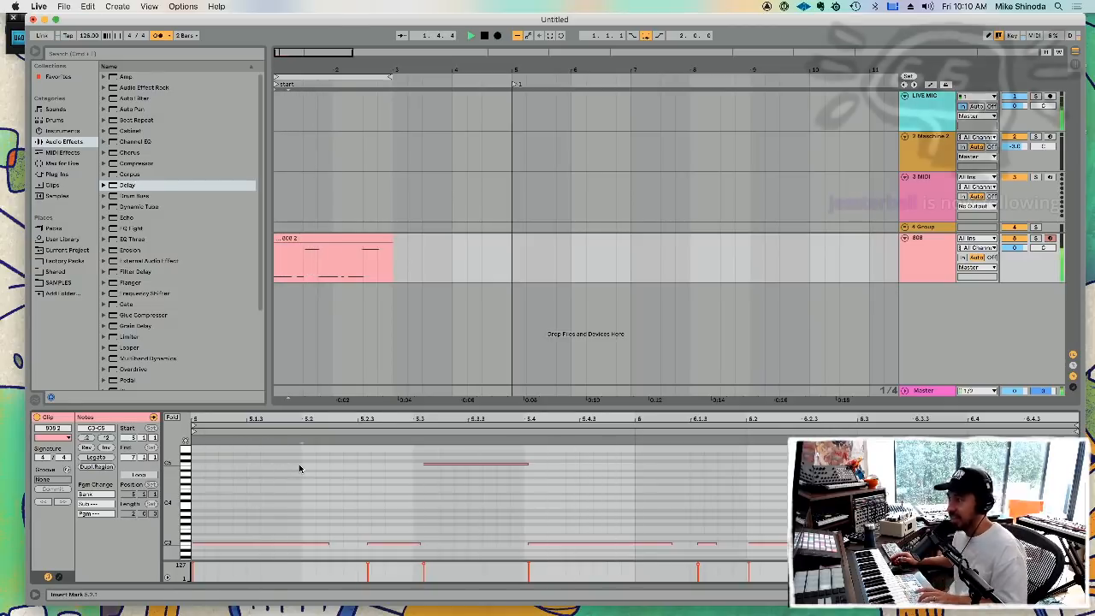
key(super+a)
key(super+u)
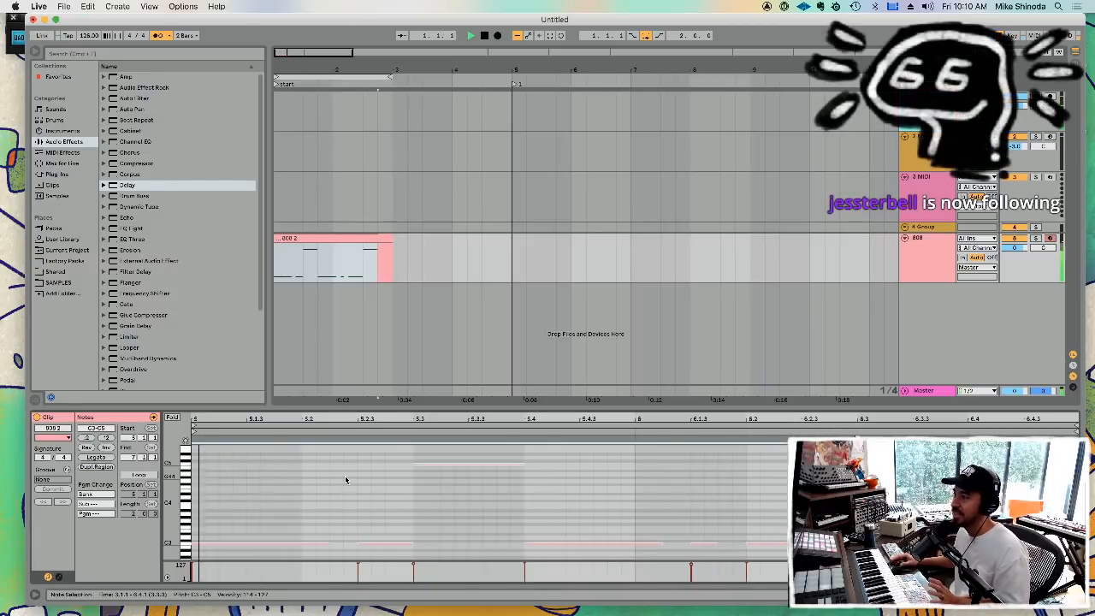
click(345, 480)
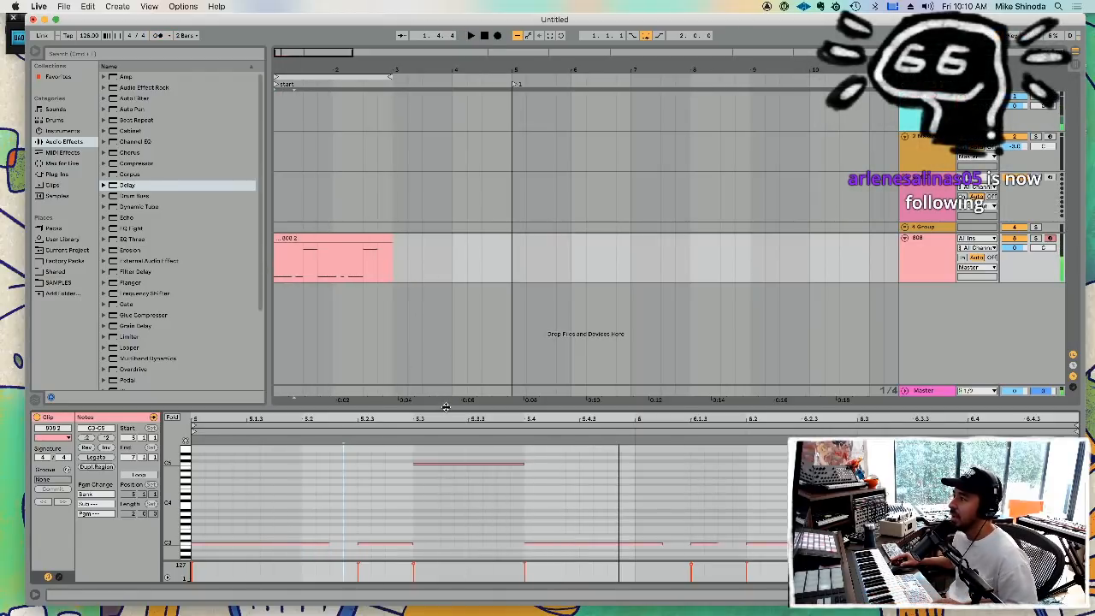
- Duplicate the 808 track and delete the copied clip from the duplicate
click(920, 241)
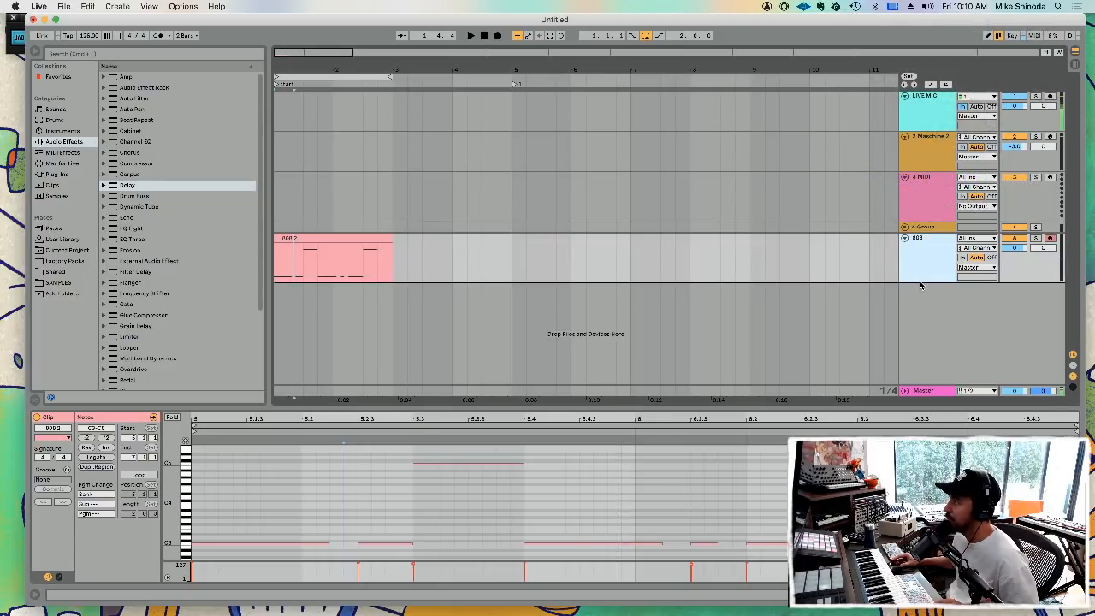
key(super+d)
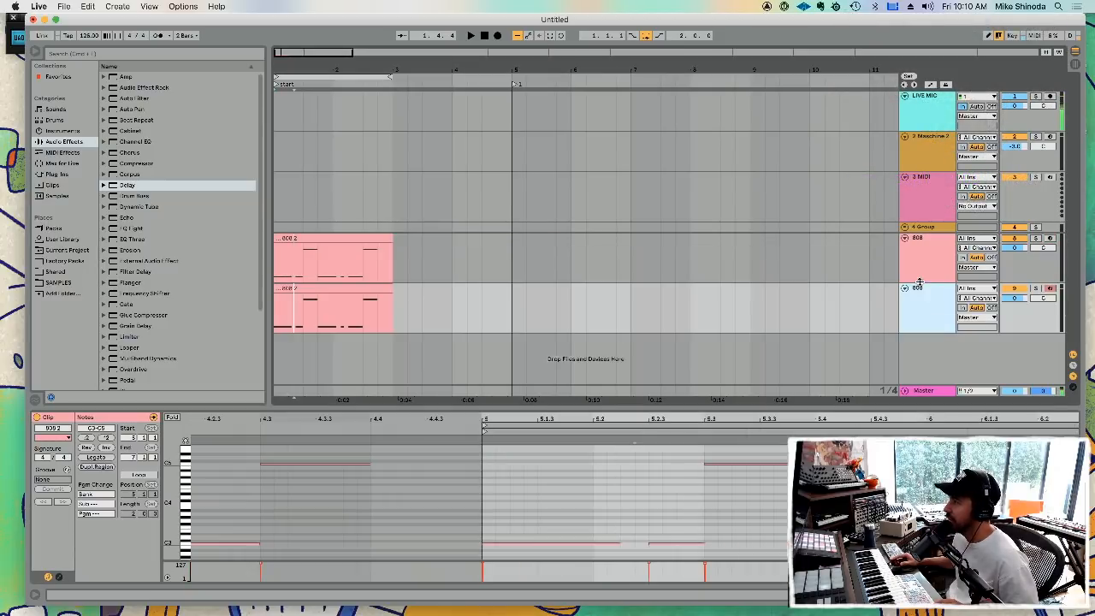
click(377, 284)
key(Delete)
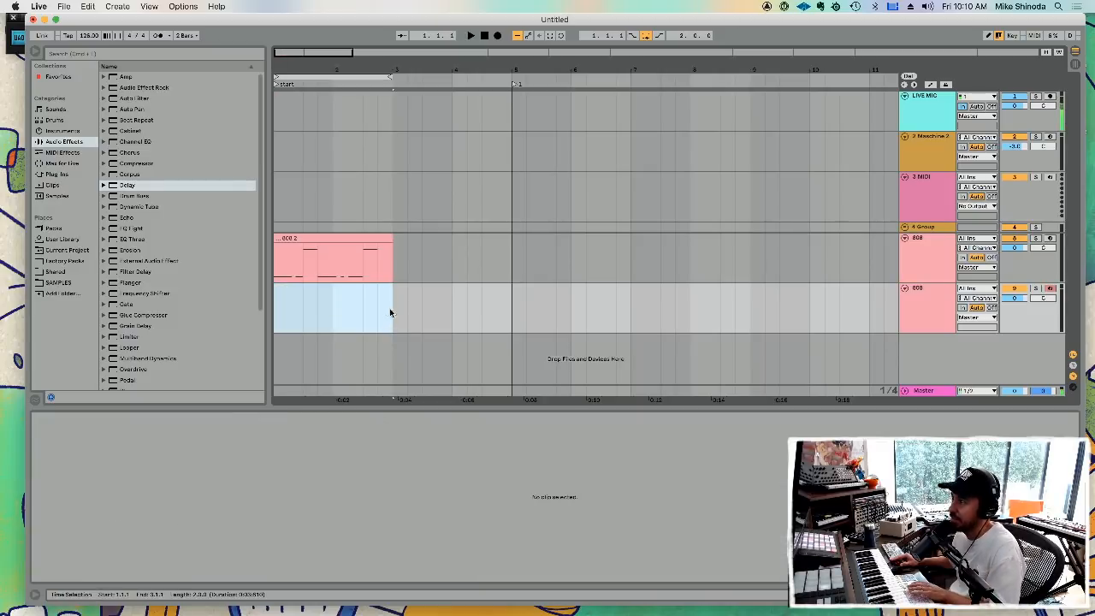
- Shorten the duplicated track's bass sample to its first few wave cycles
click(928, 295)
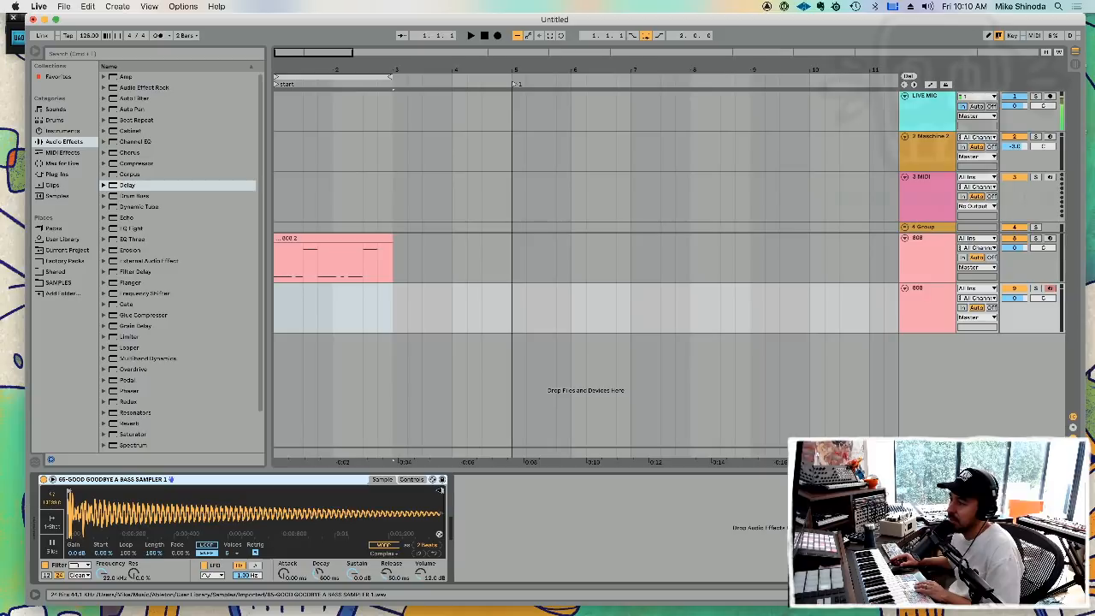
drag(439, 491, 94, 493)
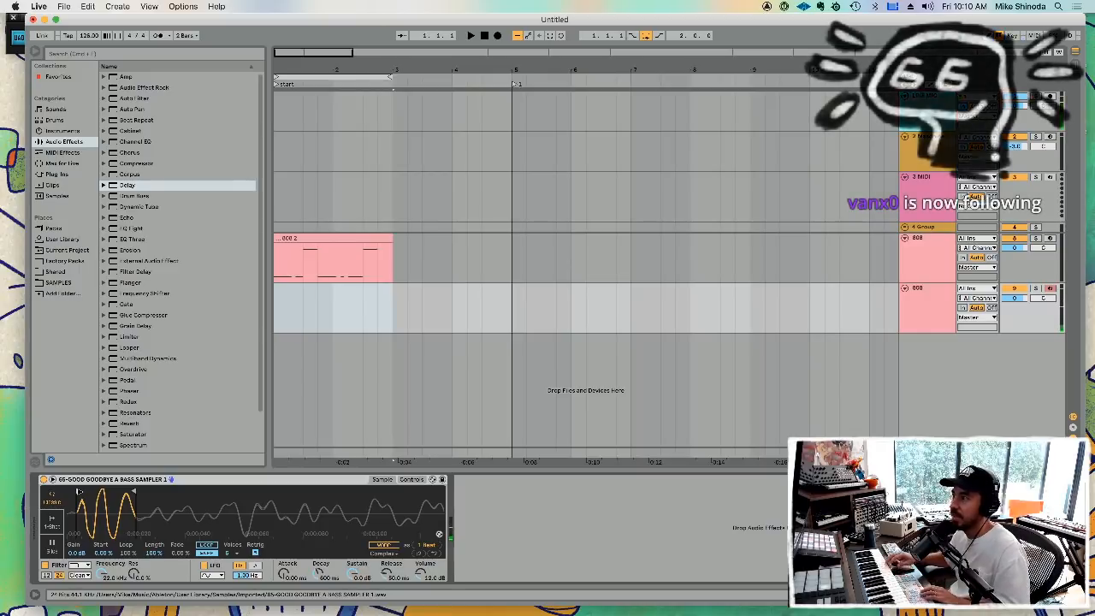
- Rename the duplicated track as conga and record a rhythmic C5 pattern on it over the two-bar loop
click(920, 292)
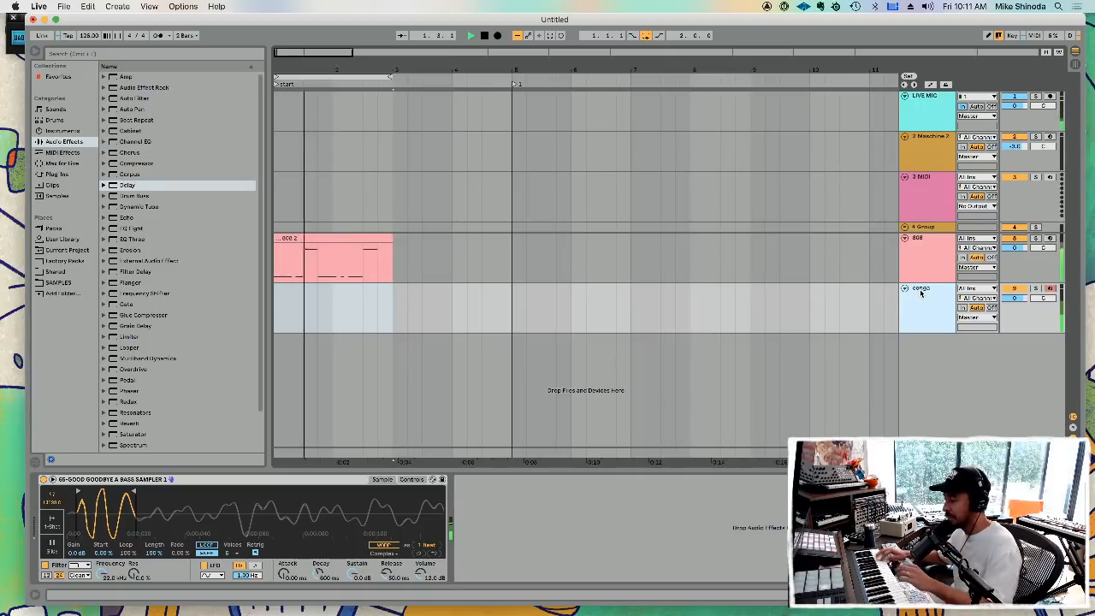
key(F9)
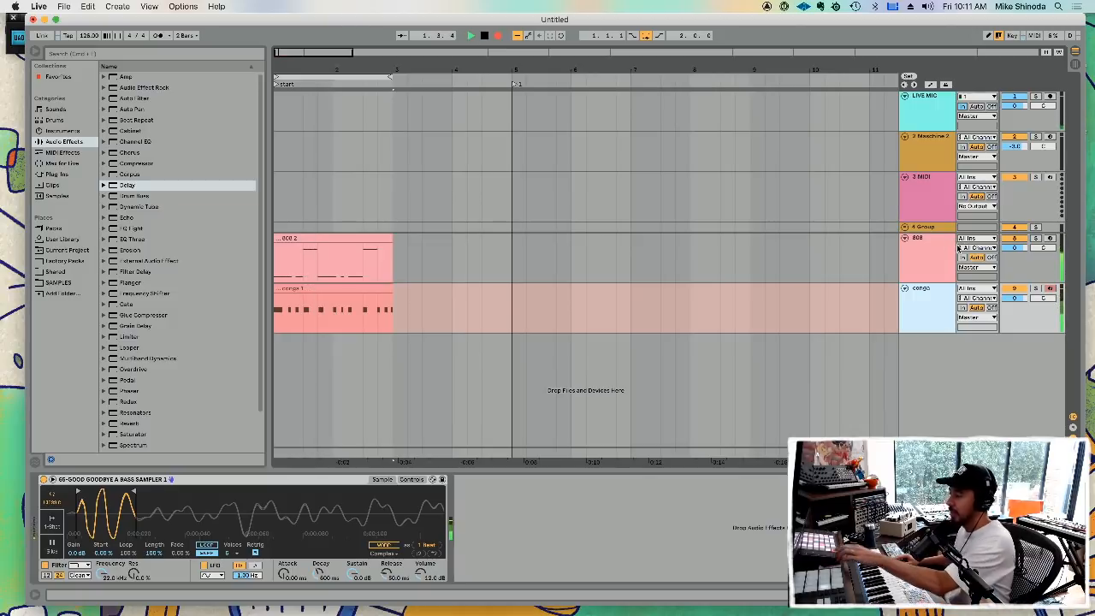
key(F9)
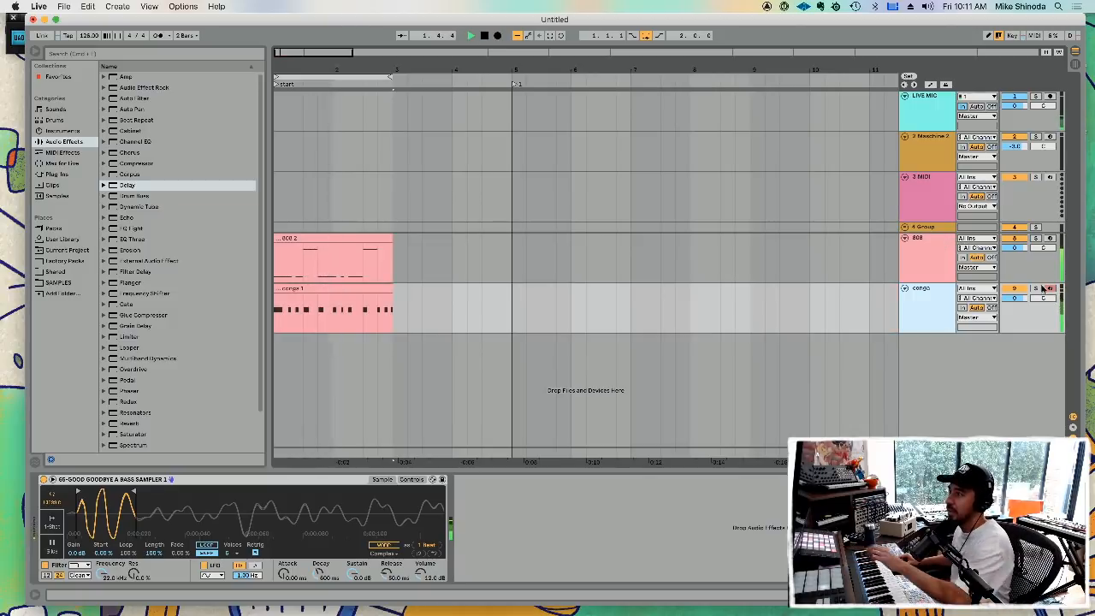
- Quantize all notes in the conga clip and copy the C5 note at 4.2 one sixteenth later
double_click(335, 294)
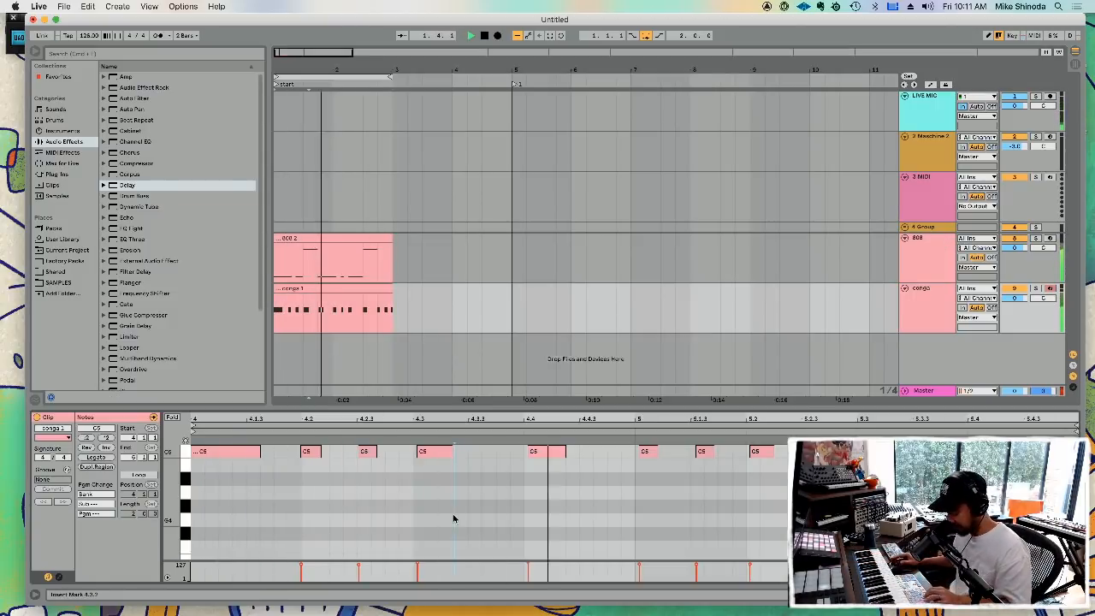
key(super+a)
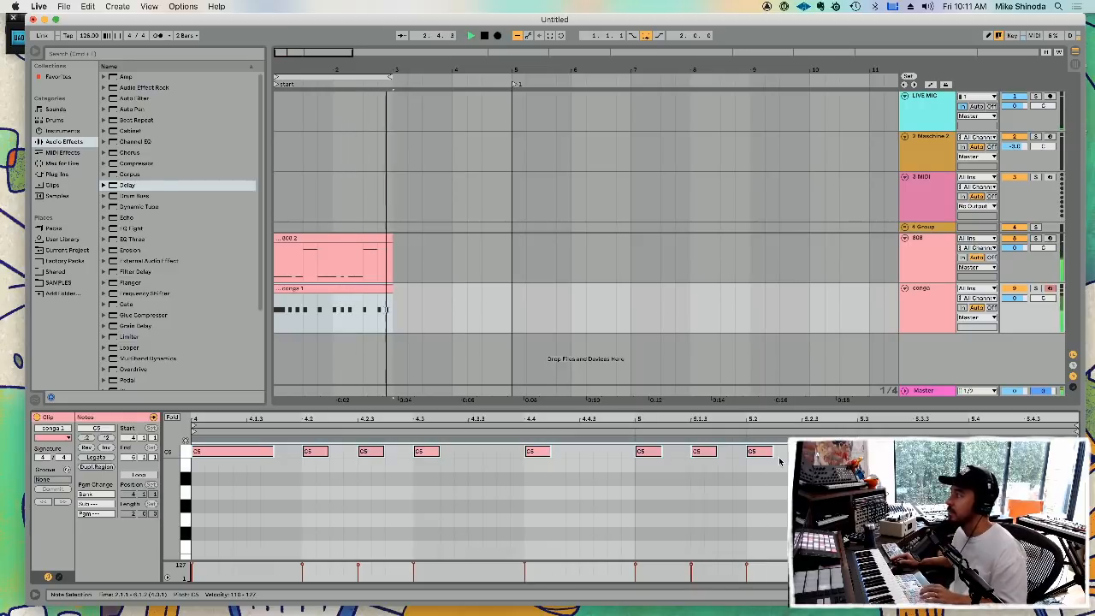
click(286, 469)
drag(314, 455, 343, 456)
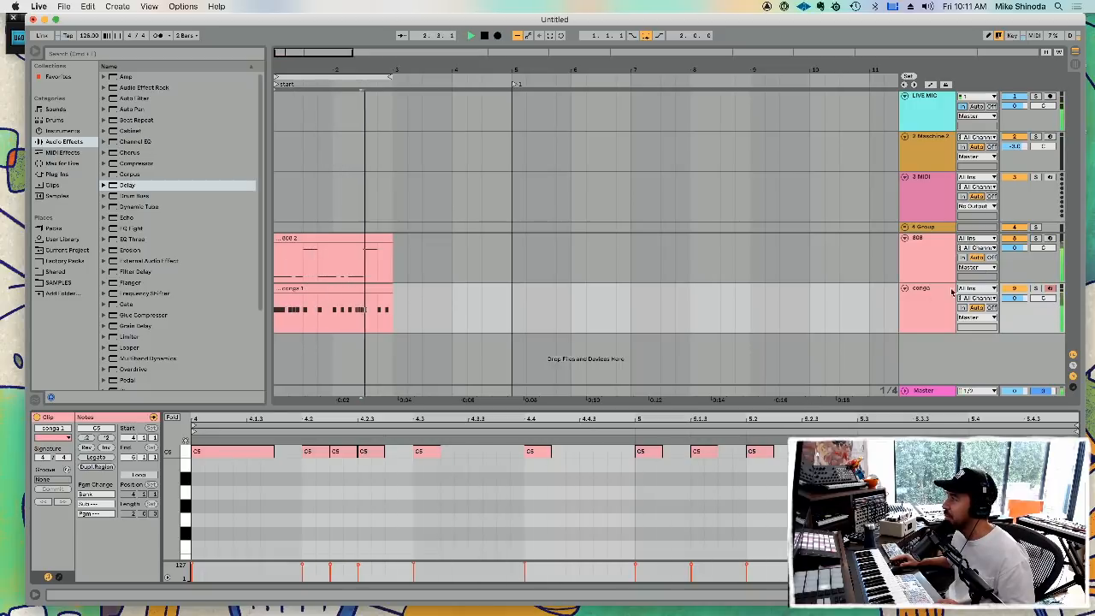
- Adjust the conga sampler's sample end so that it plays slightly more of the waveform
click(925, 304)
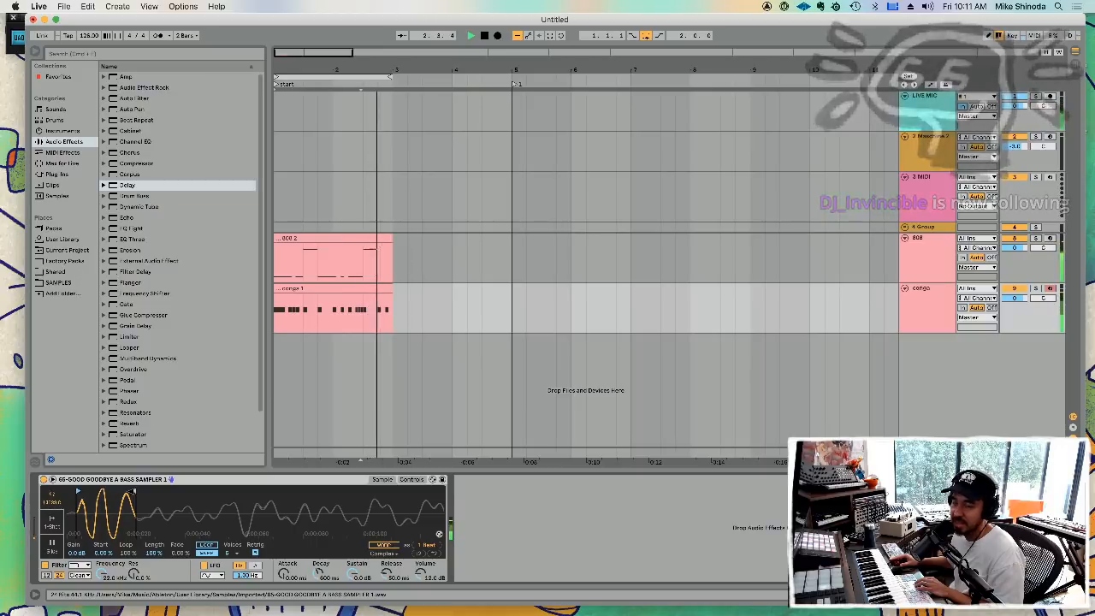
drag(118, 492, 103, 492)
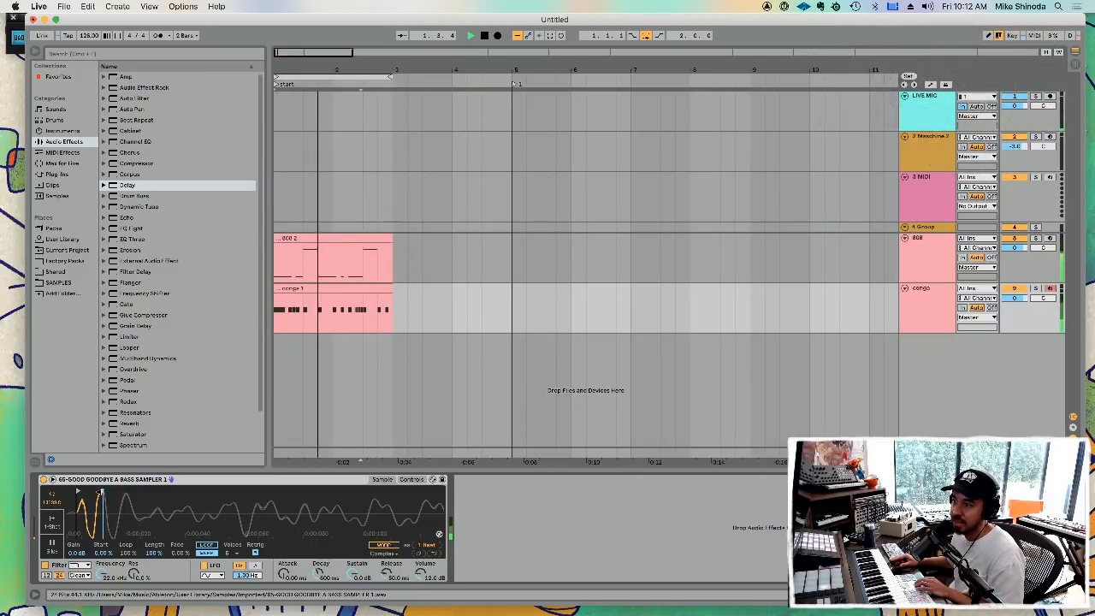
mouse_move(102, 493)
mouse_down()
mouse_move(161, 492)
mouse_move(149, 494)
mouse_up()
mouse_move(77, 491)
mouse_down()
mouse_move(119, 491)
mouse_move(77, 491)
mouse_up()
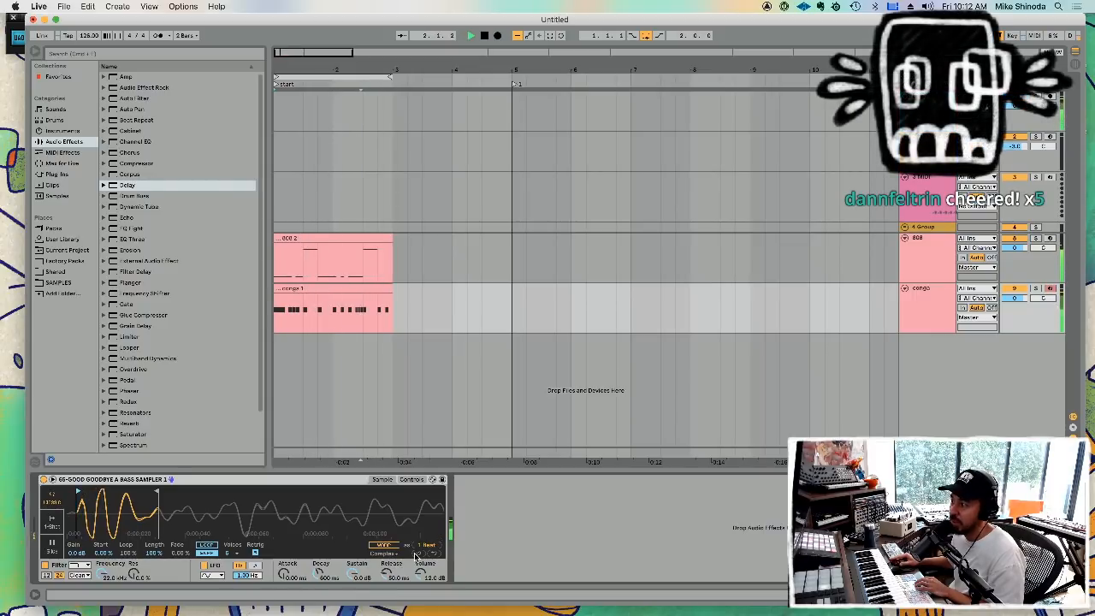
- Transpose the conga sampler up 2 semitones and raise its volume to -11 dB while the loop plays
click(416, 480)
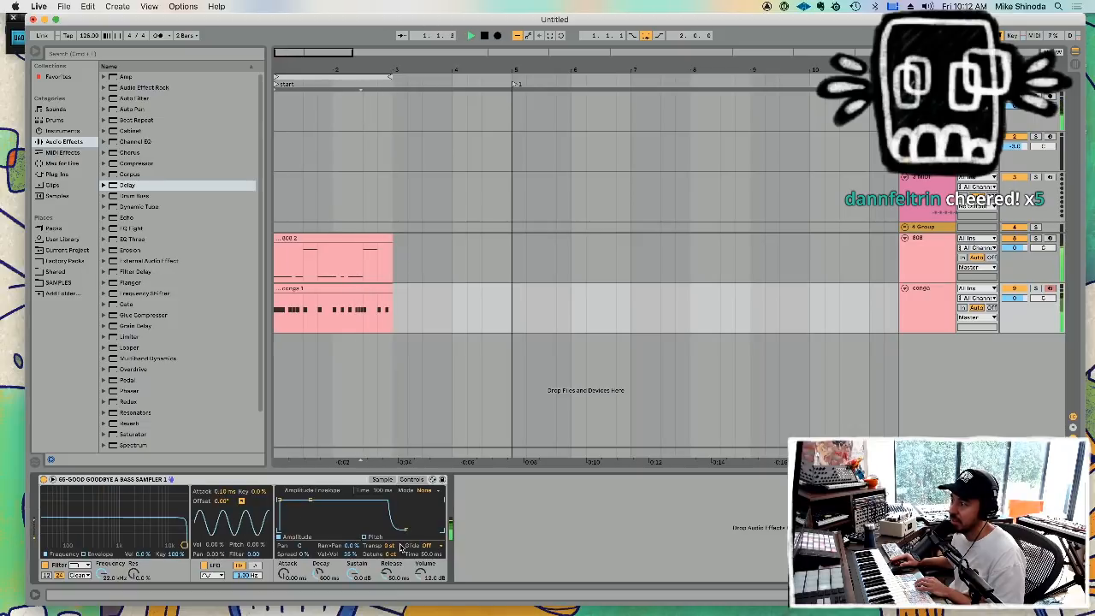
drag(389, 545, 390, 539)
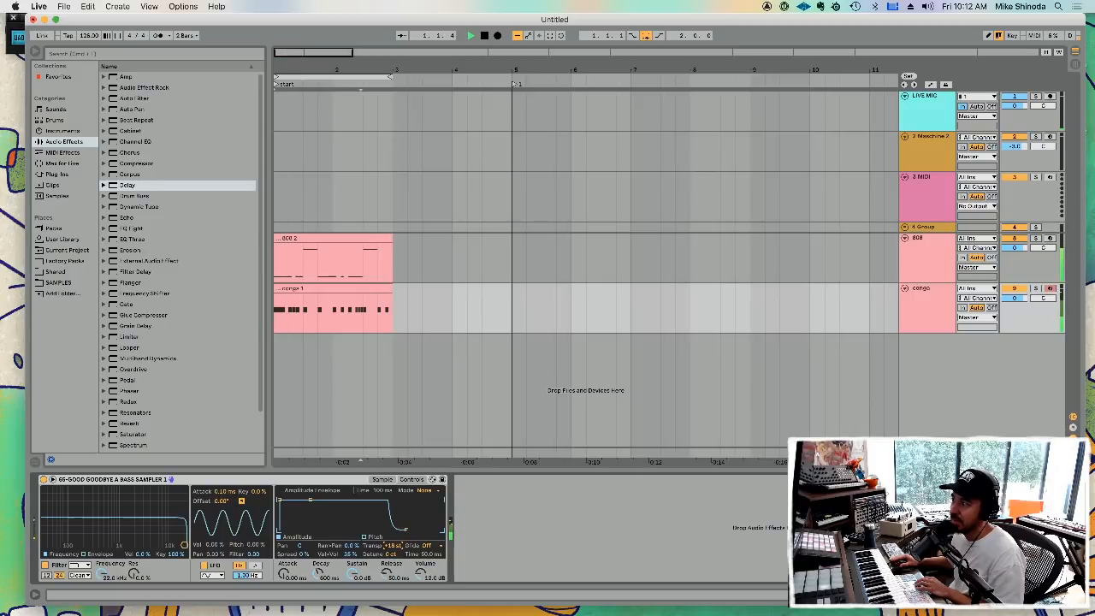
drag(393, 545, 393, 565)
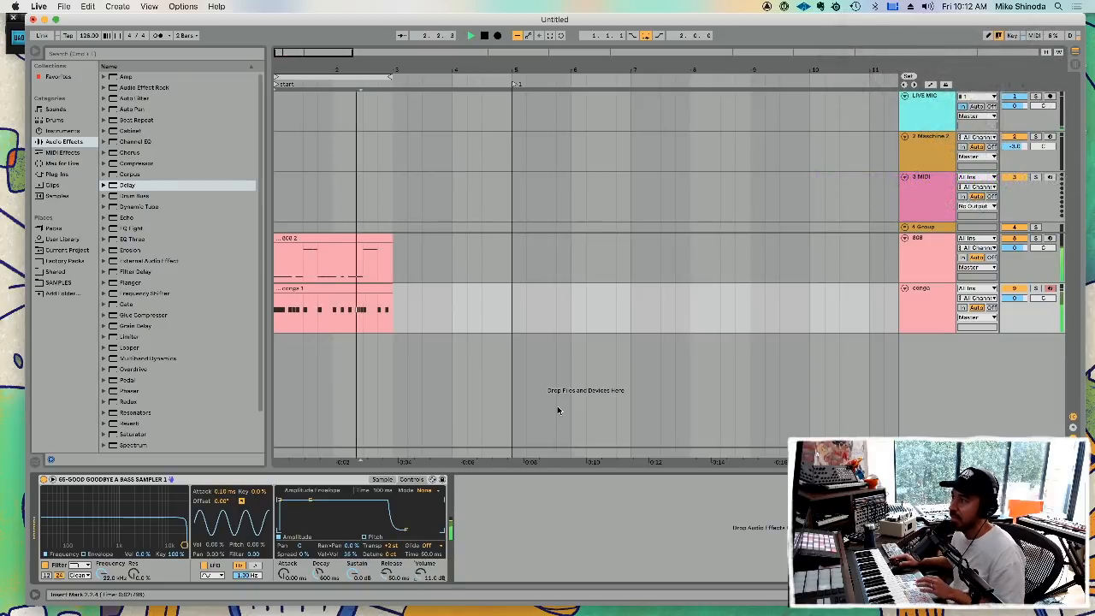
key(space)
- Duplicate the 808 track below the conga track and delete the clip from the duplicate
click(932, 291)
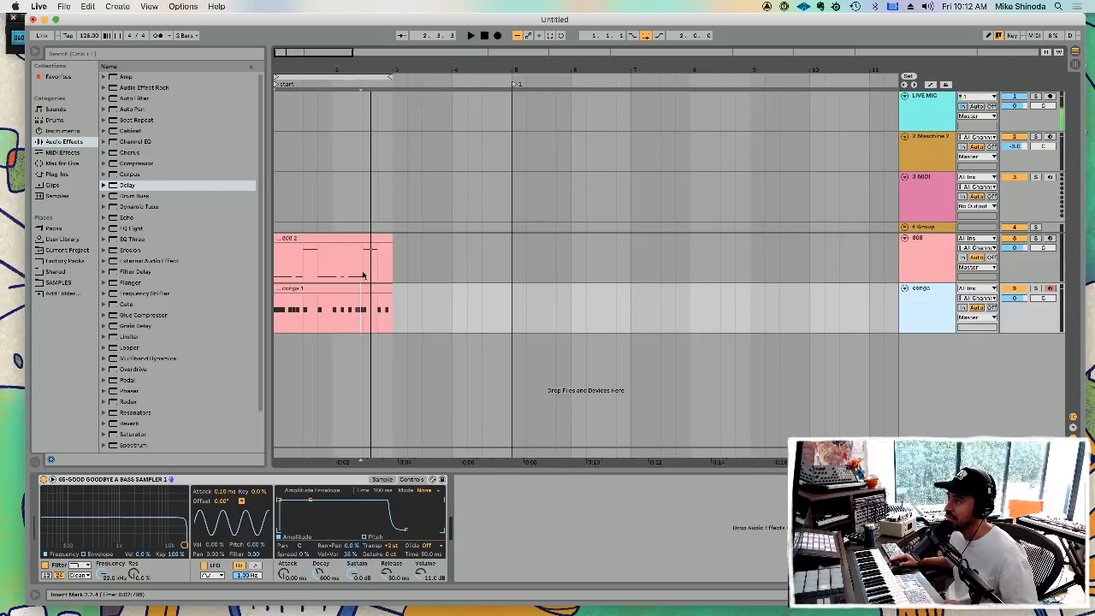
click(940, 247)
drag(936, 334, 937, 336)
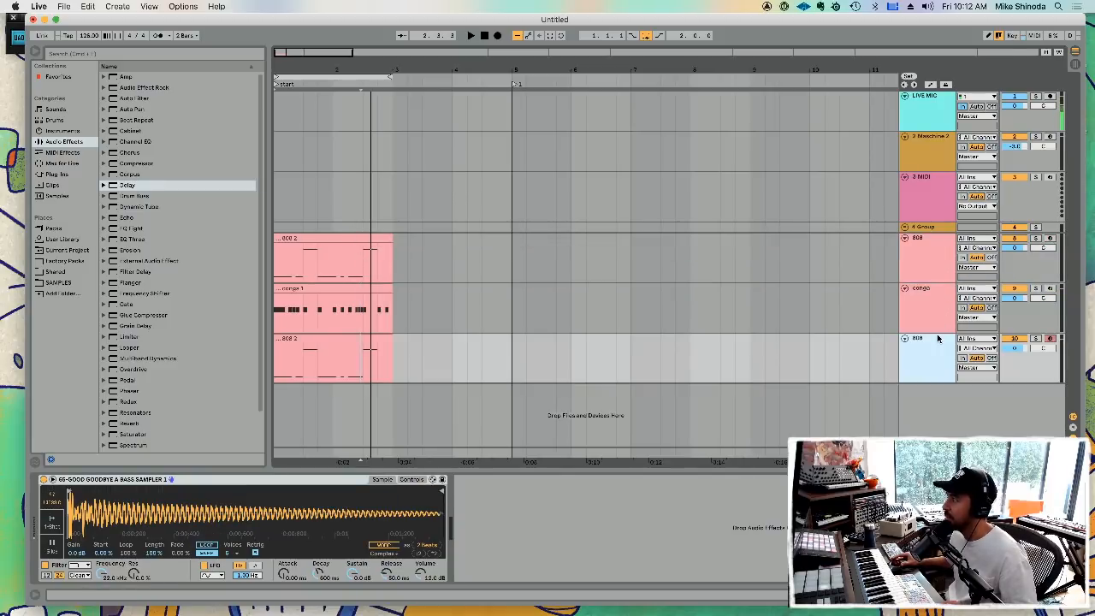
click(364, 342)
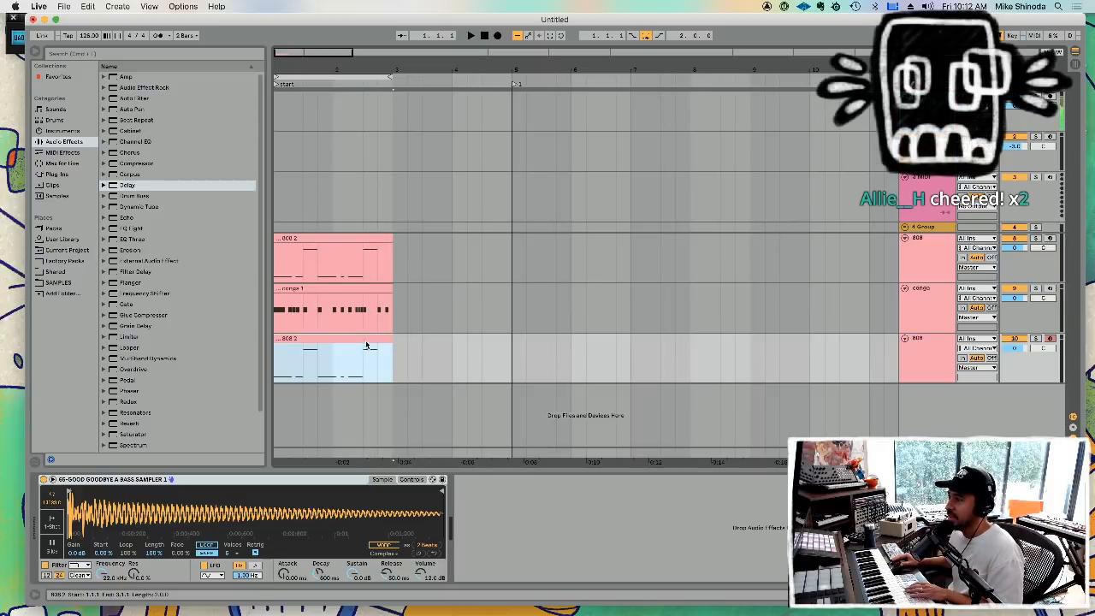
key(Delete)
click(924, 353)
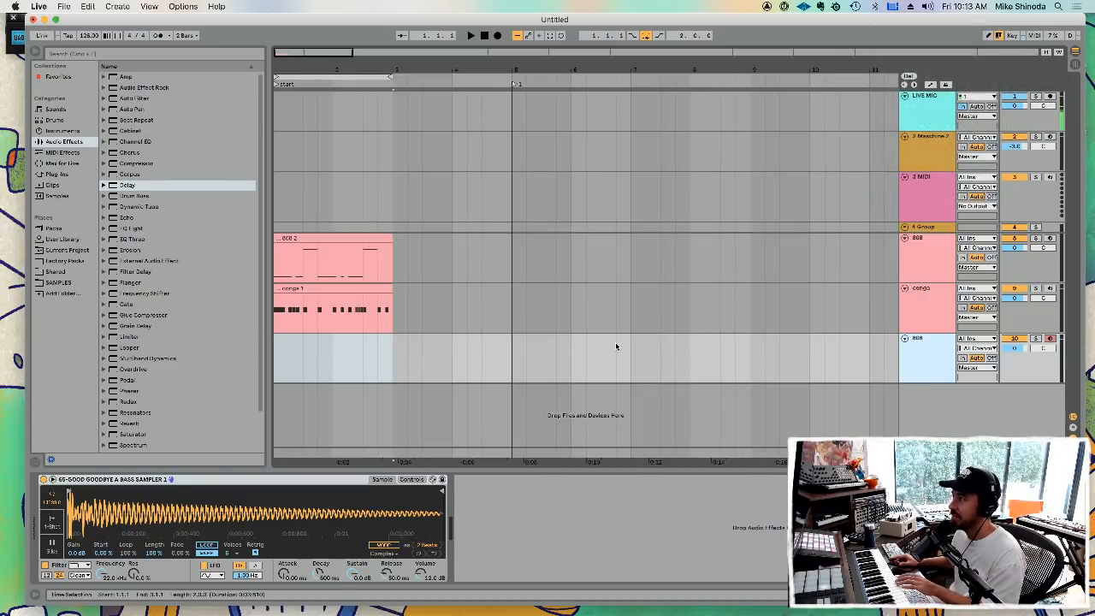
- Move the duplicated 808 sampler's sample start past the attack into the steady tone and enable looping
click(608, 322)
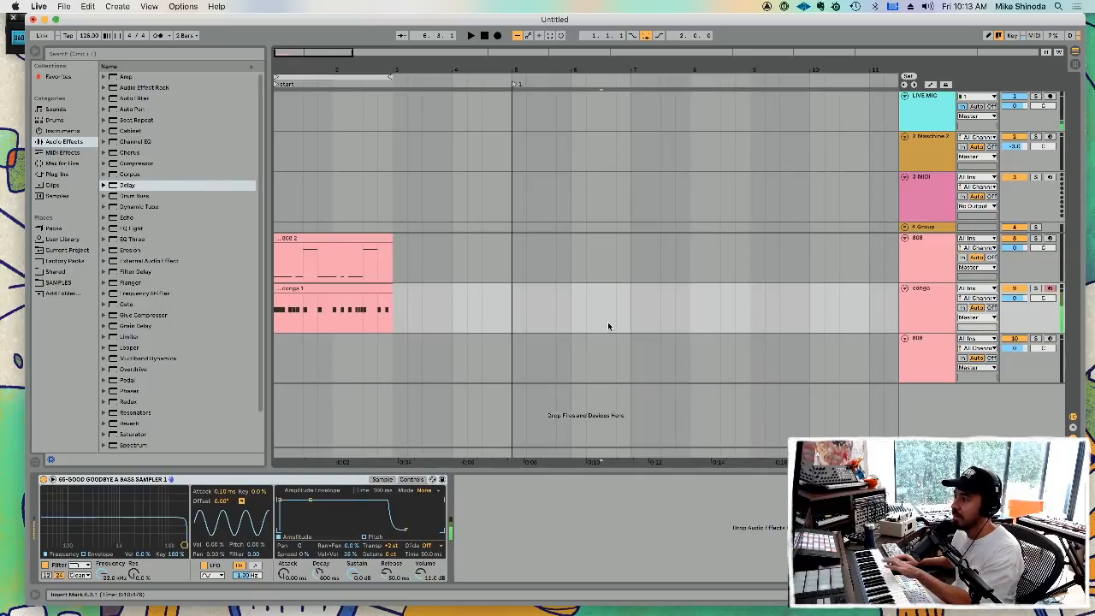
click(786, 366)
click(922, 345)
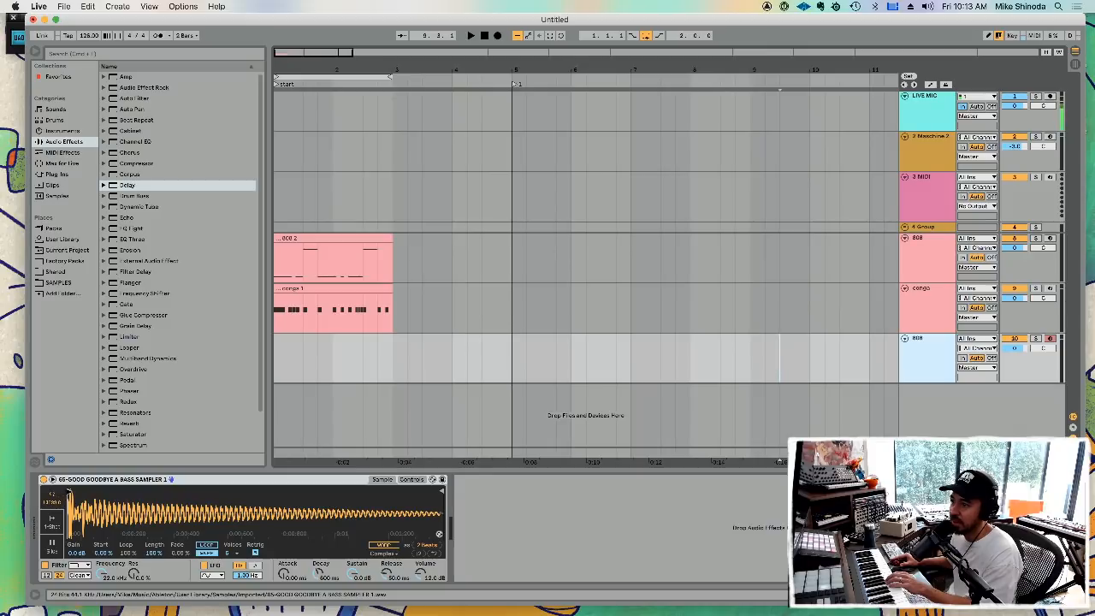
mouse_move(68, 495)
mouse_down()
mouse_move(97, 494)
mouse_move(68, 493)
mouse_up()
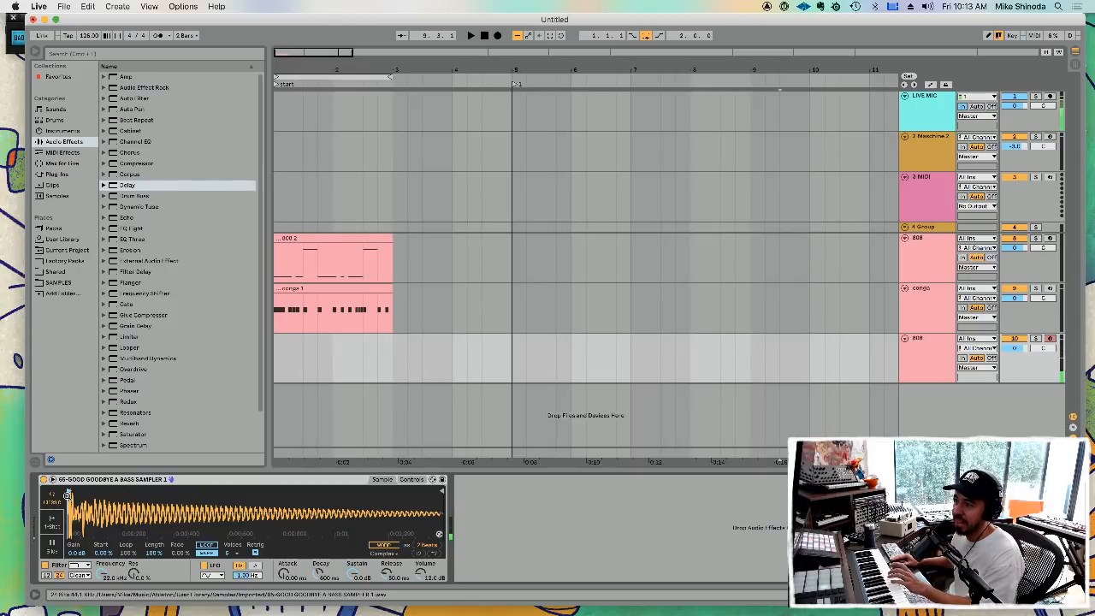
drag(68, 493, 94, 491)
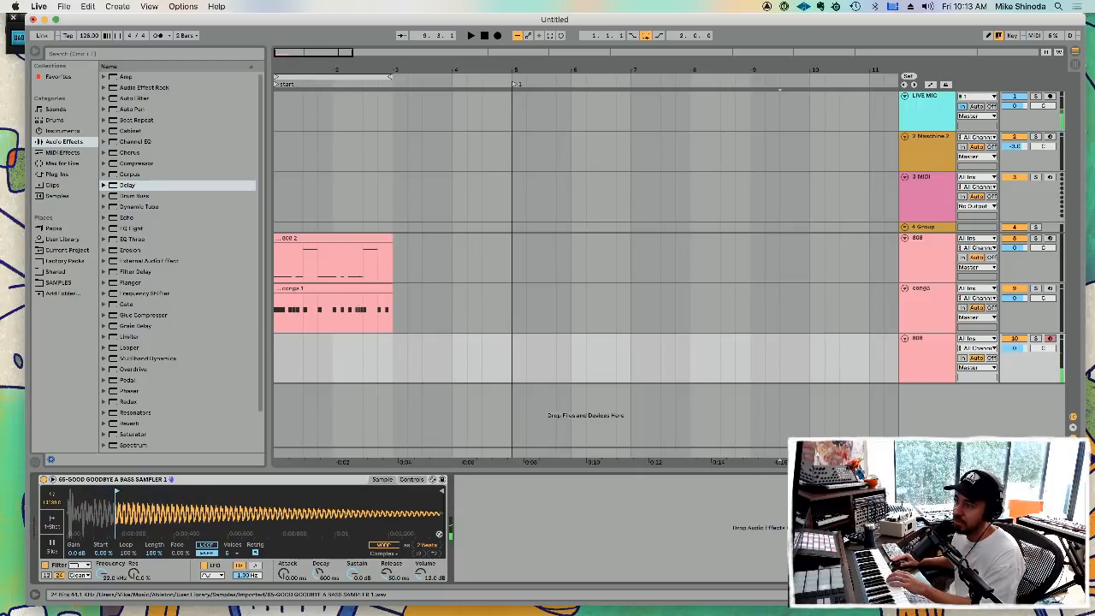
click(212, 546)
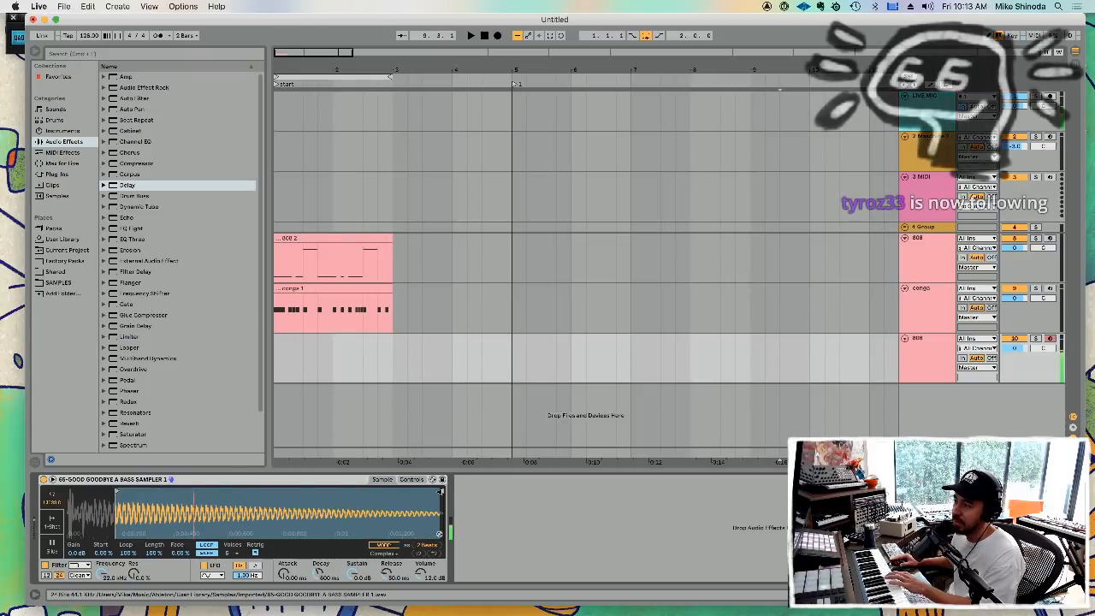
- Adjust the duplicated 808 sampler's start and end points so it loops a short run of even wave cycles
drag(427, 493, 338, 495)
mouse_move(315, 499)
mouse_down()
mouse_move(187, 501)
mouse_move(123, 520)
mouse_move(143, 550)
mouse_move(212, 552)
mouse_up()
drag(221, 499, 235, 499)
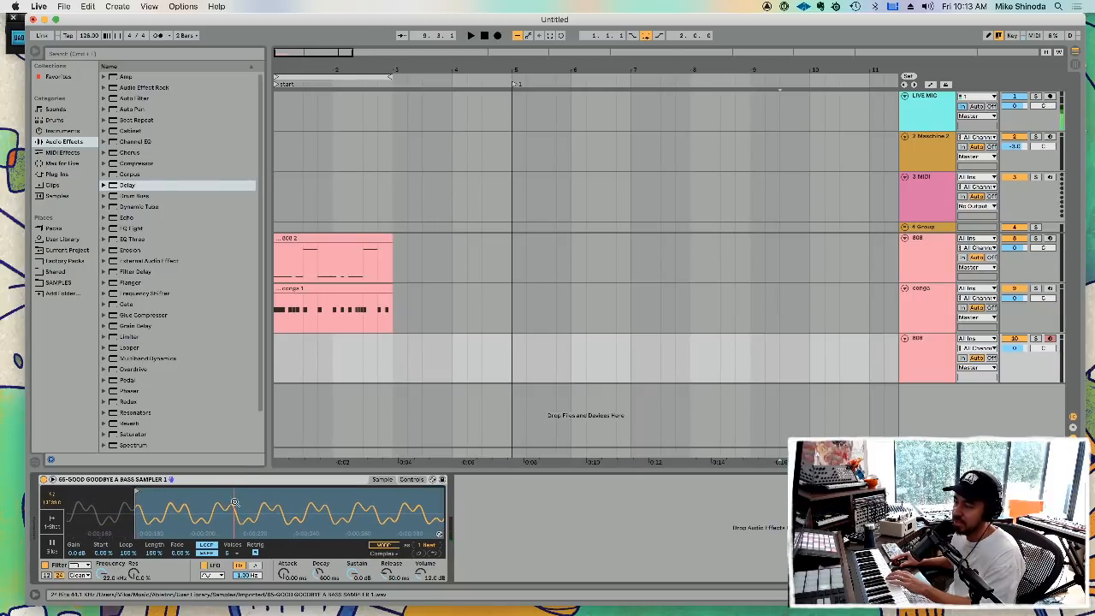
drag(137, 490, 146, 491)
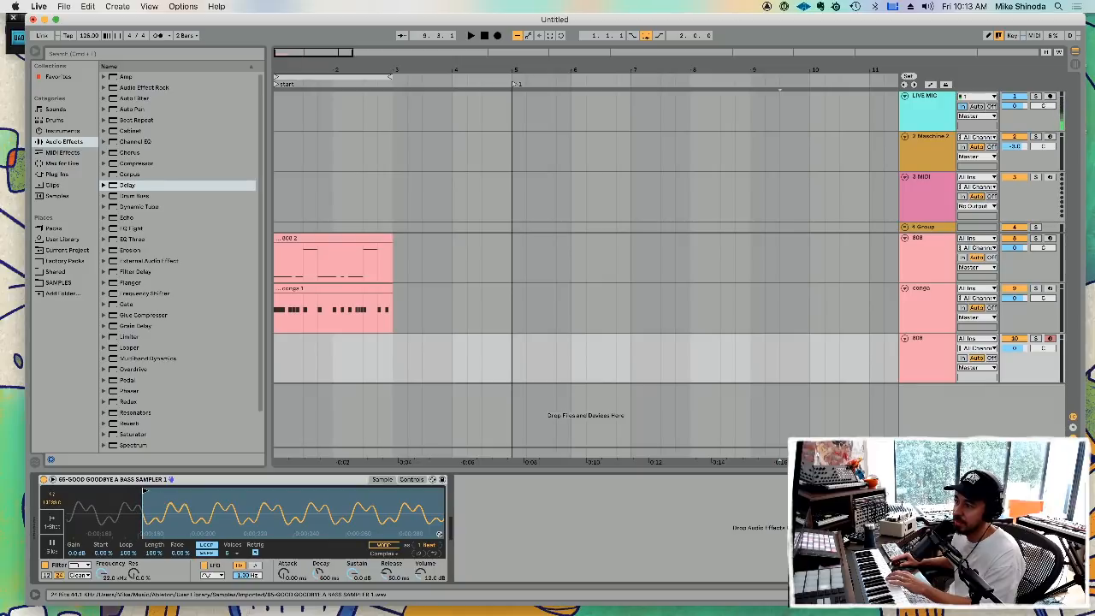
drag(338, 506, 219, 506)
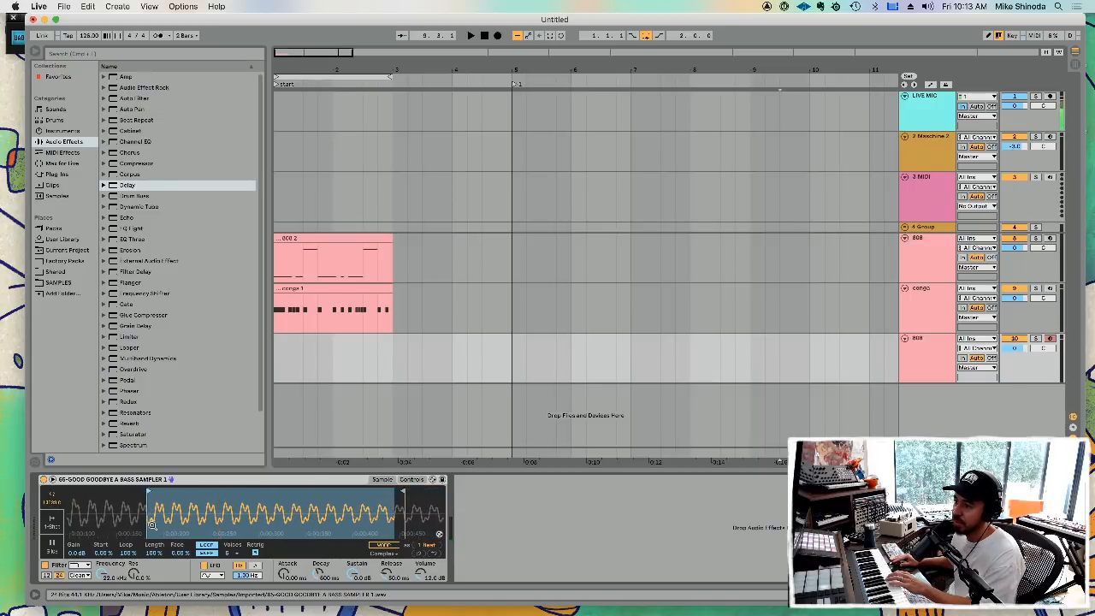
mouse_move(382, 501)
mouse_down()
mouse_move(382, 530)
mouse_move(332, 532)
mouse_move(338, 502)
mouse_move(381, 492)
mouse_move(258, 487)
mouse_move(290, 488)
mouse_move(205, 509)
mouse_move(316, 511)
mouse_up()
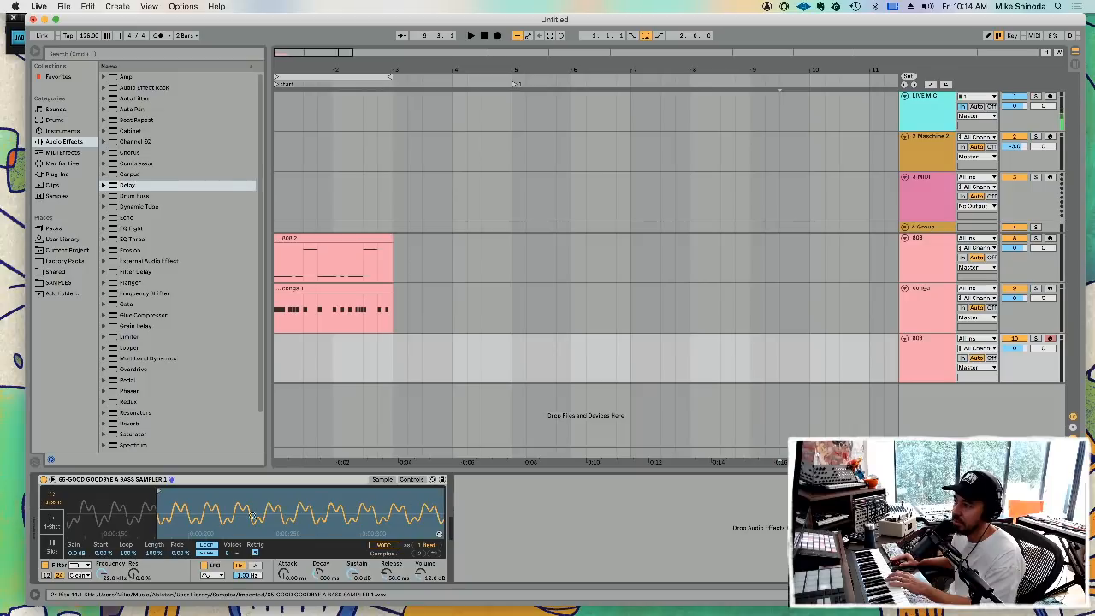
mouse_move(160, 492)
mouse_down()
mouse_move(175, 493)
mouse_move(85, 509)
mouse_up()
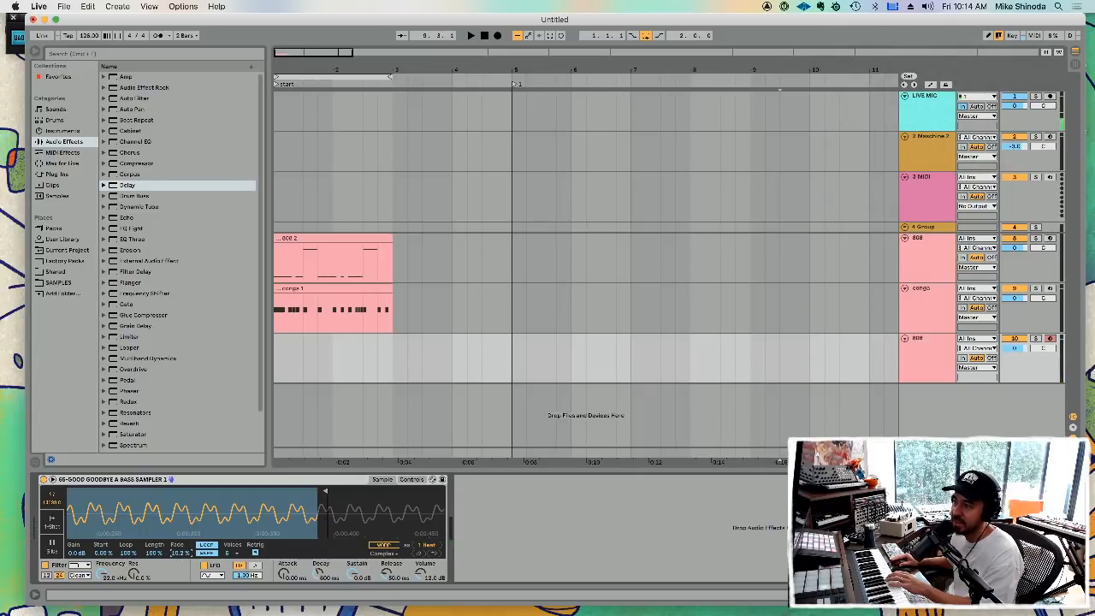
- Try several loop fade amounts on the duplicated 808 sampler, from about 68% down to 1.66%
drag(180, 552, 180, 548)
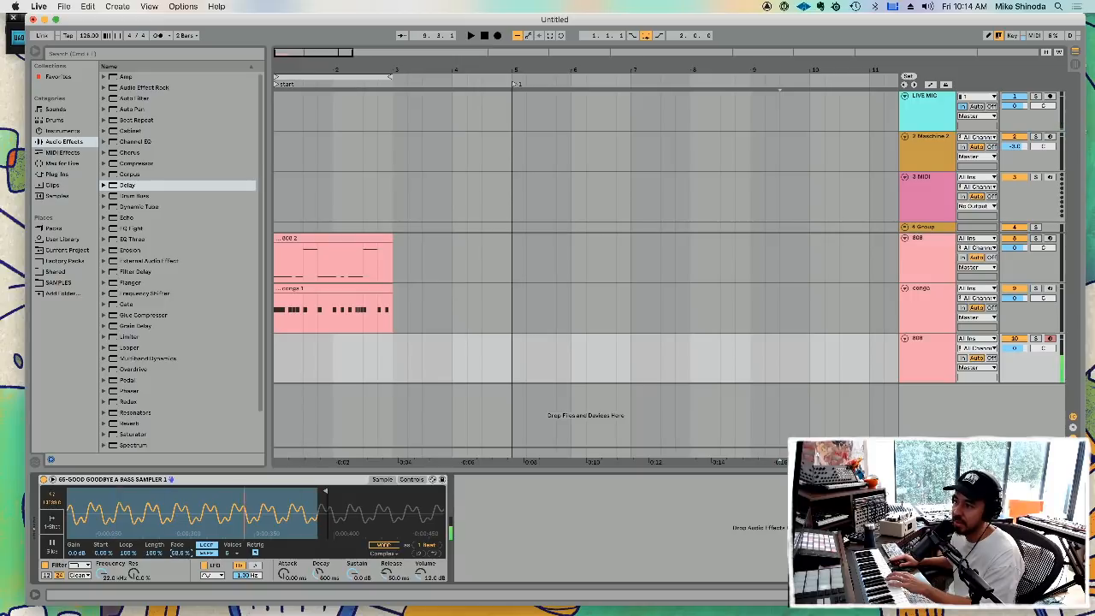
drag(180, 553, 179, 548)
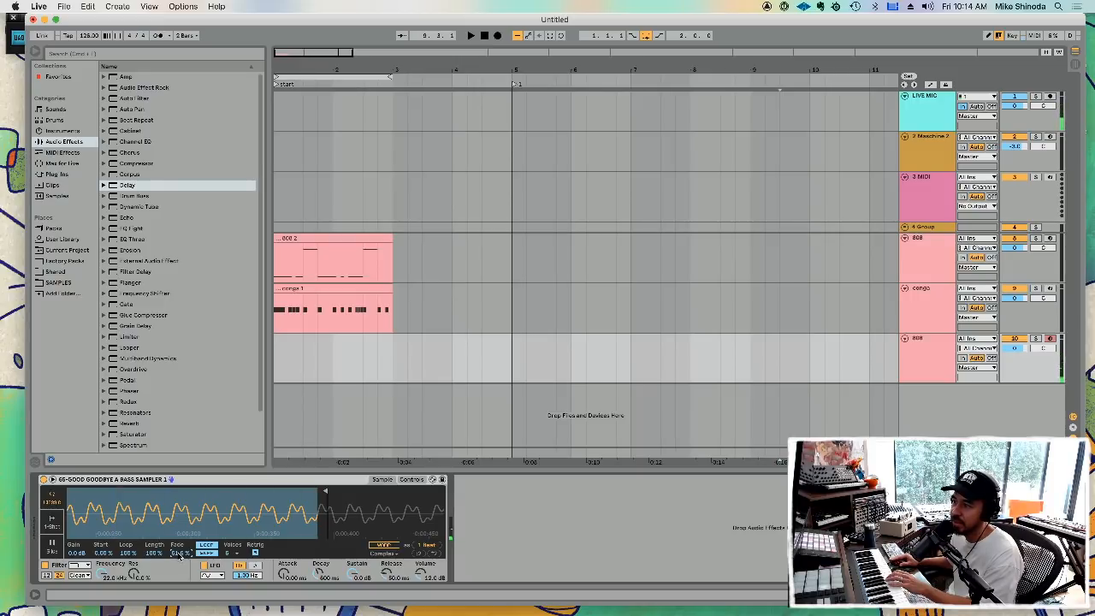
drag(178, 552, 178, 558)
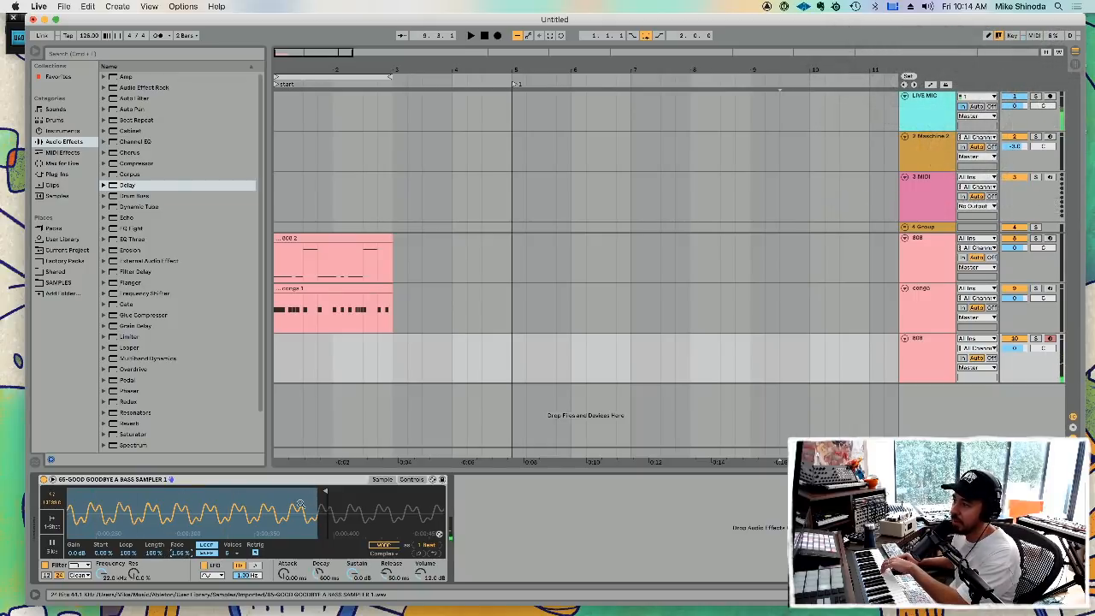
drag(301, 505, 355, 519)
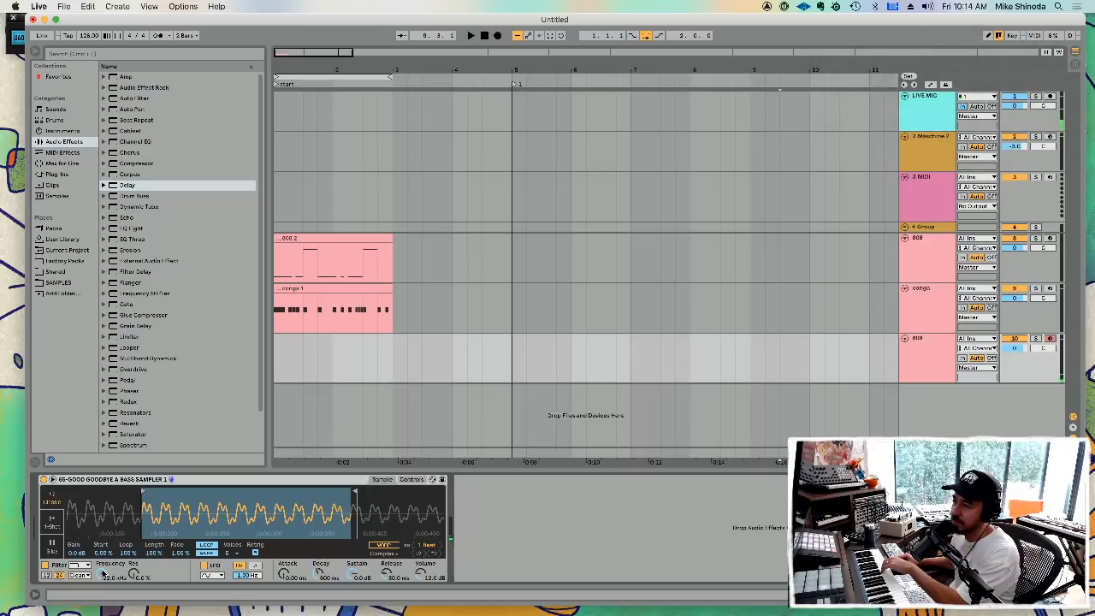
- Limit the duplicated 808 sampler to 1 voice and try a filter cutoff of about 812 to 851 Hz before restoring 22 kHz
click(230, 555)
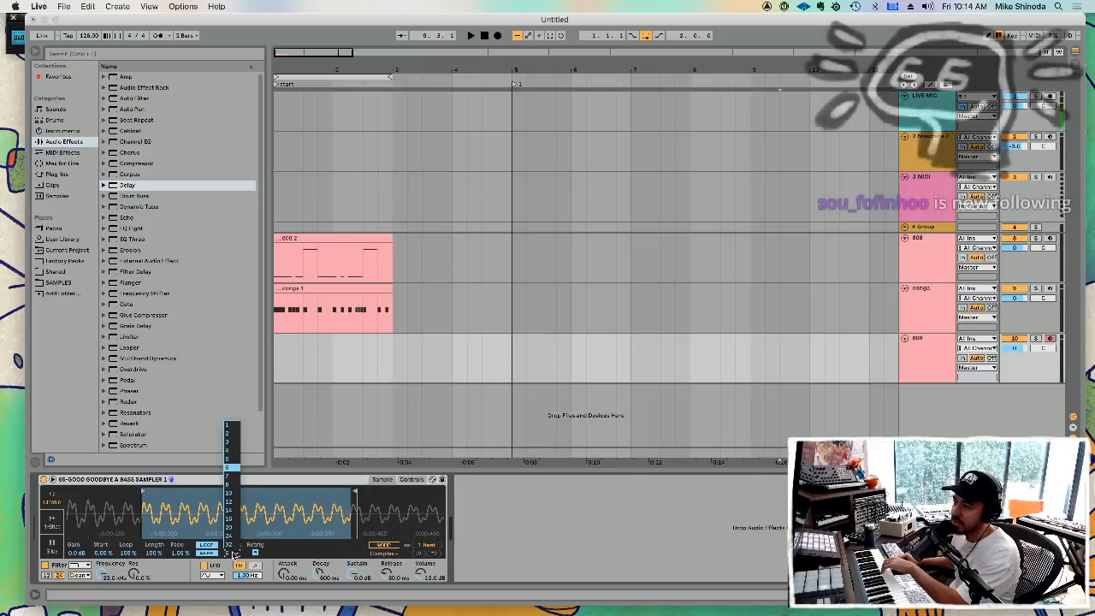
click(231, 428)
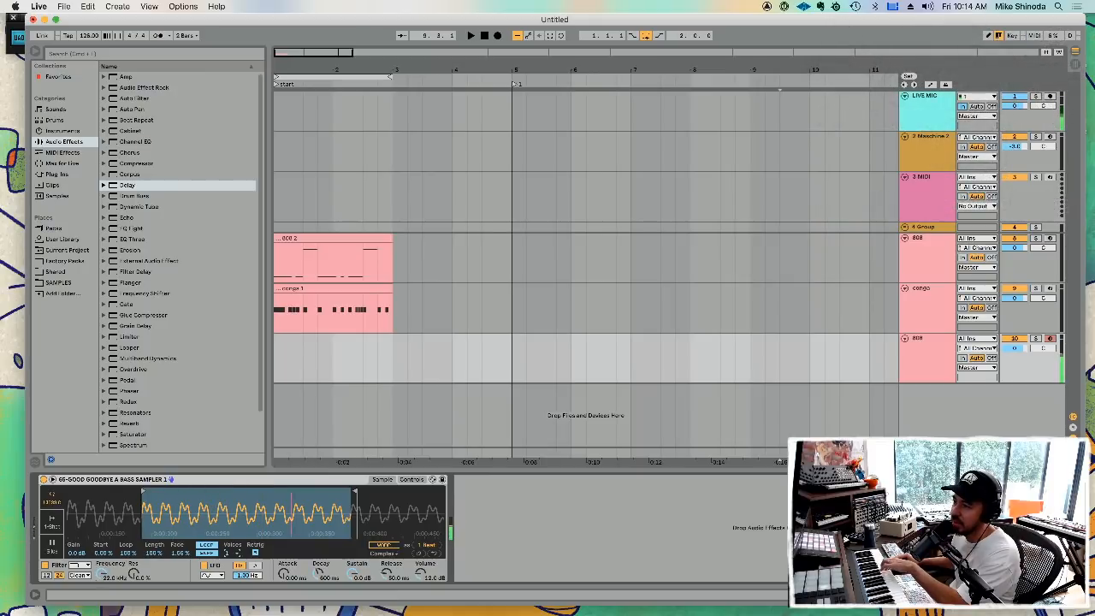
drag(101, 574, 101, 615)
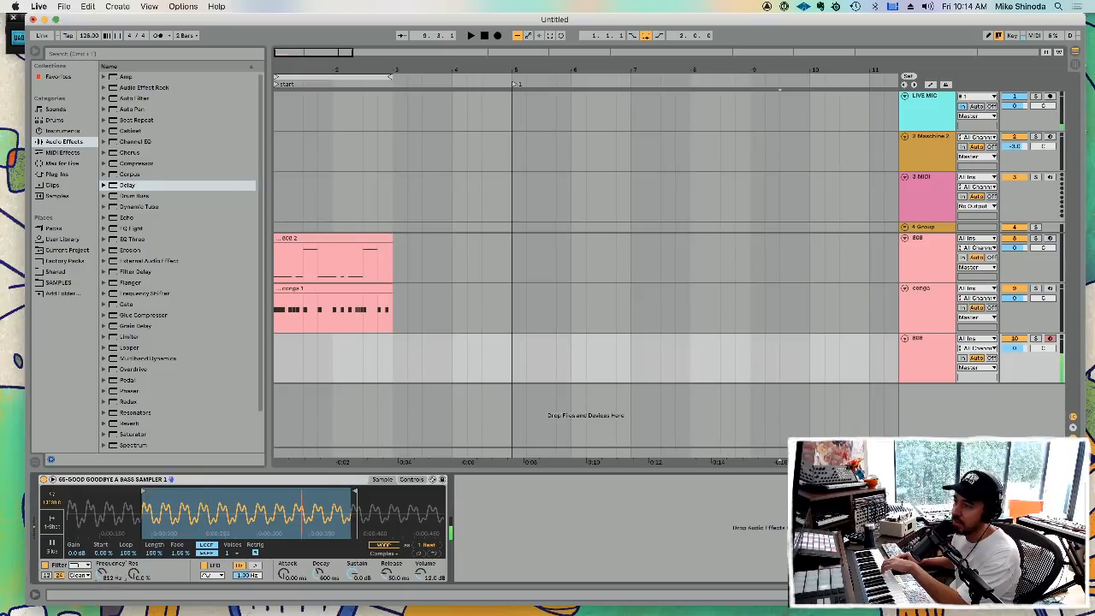
drag(102, 574, 102, 571)
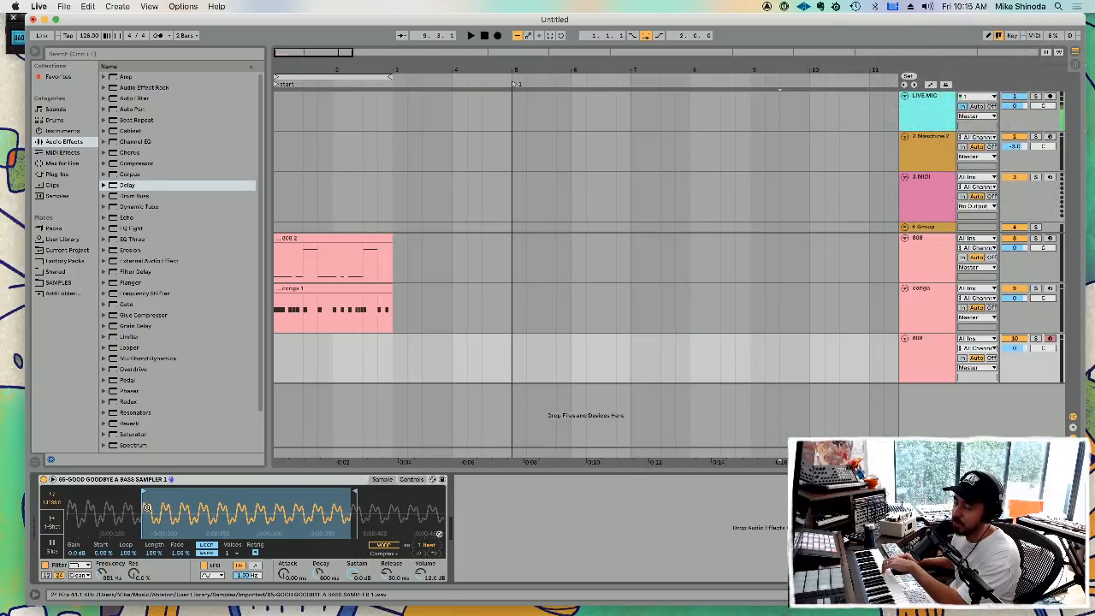
drag(103, 572, 104, 553)
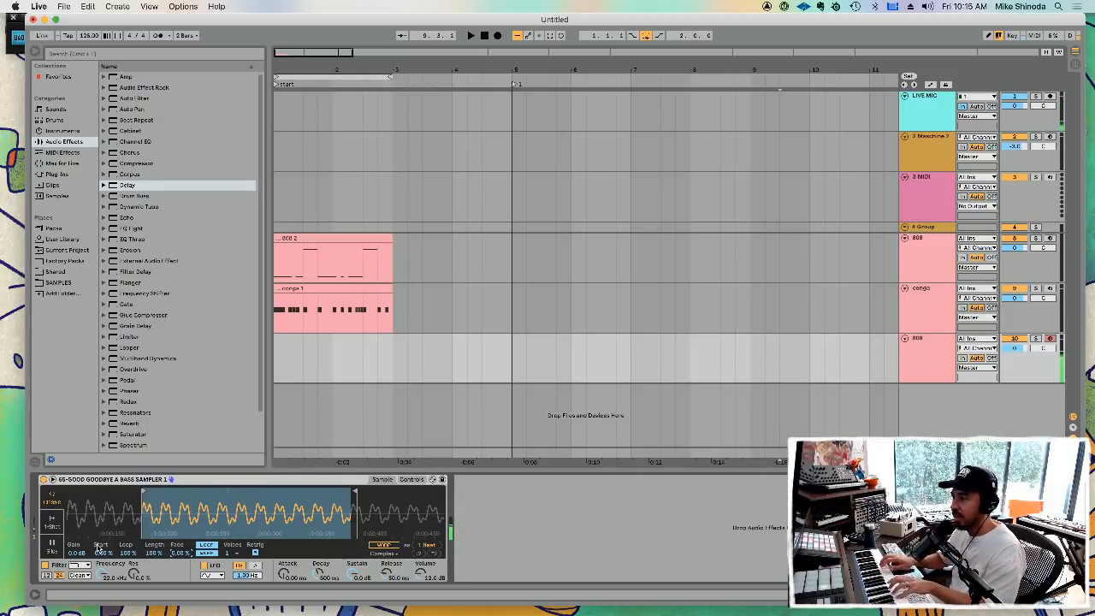
- Compare single-voice and multi-voice playing on the duplicated 808 sampler and set its voices to 12
click(231, 554)
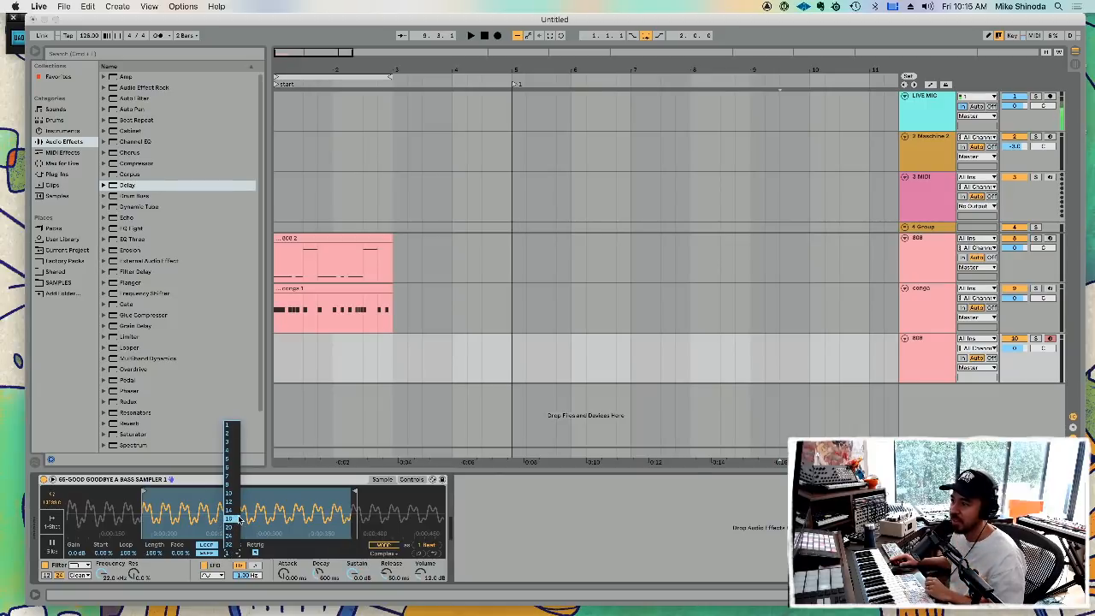
click(239, 519)
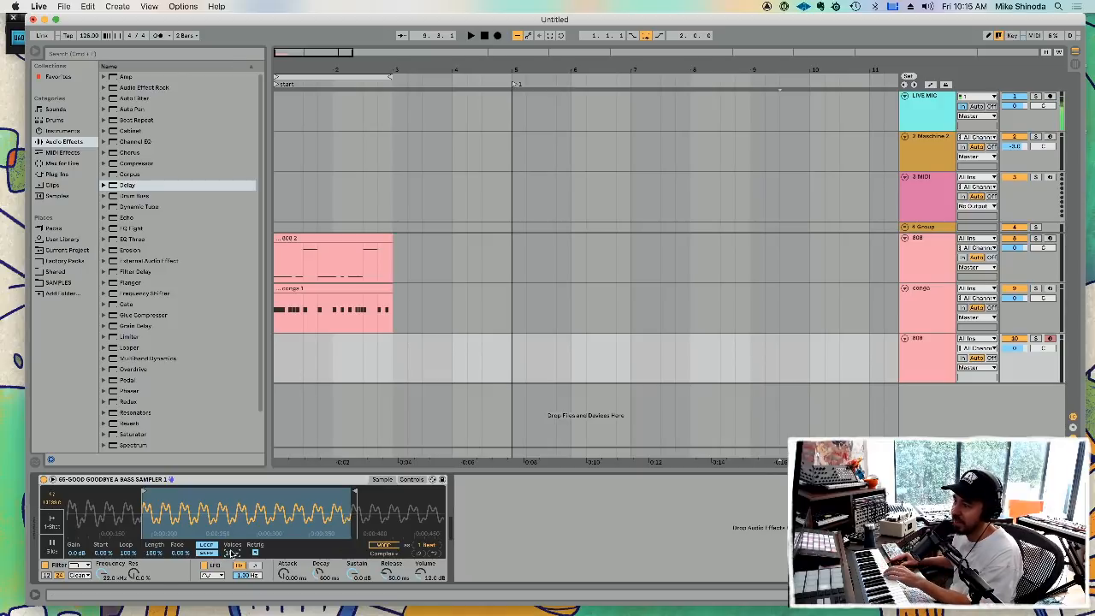
click(230, 553)
click(237, 426)
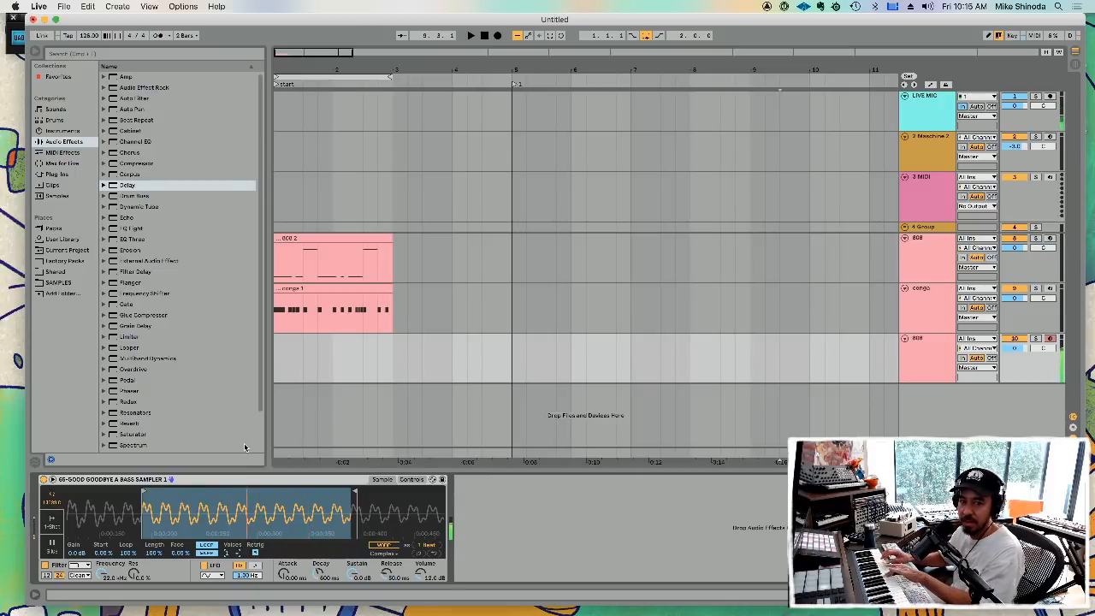
click(229, 553)
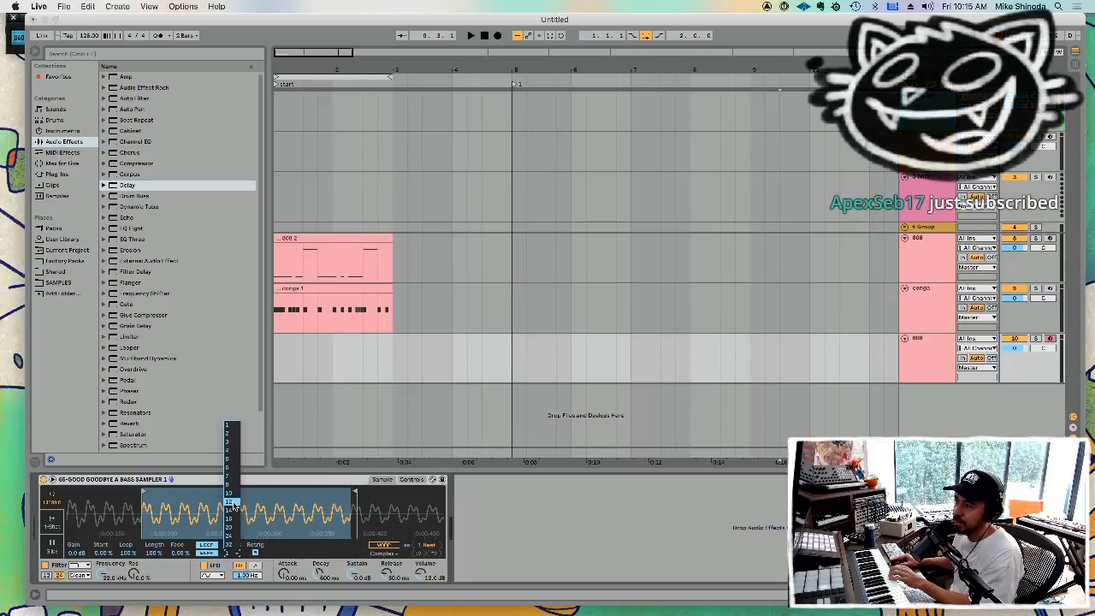
click(233, 506)
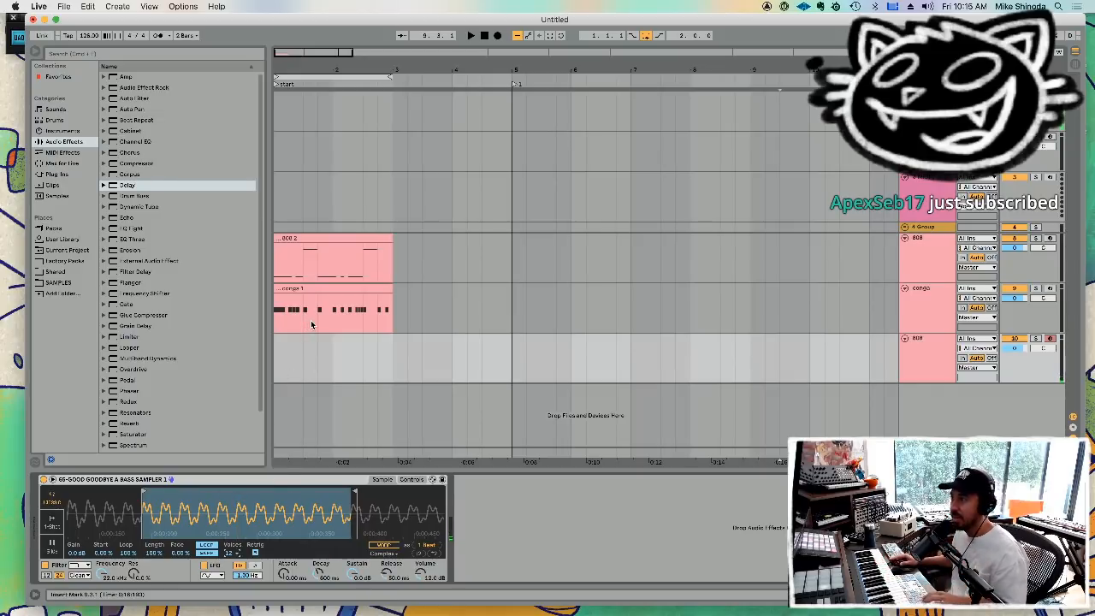
- Play the two-bar loop while trying notes on the first 808 track and the duplicated 808 track
click(332, 239)
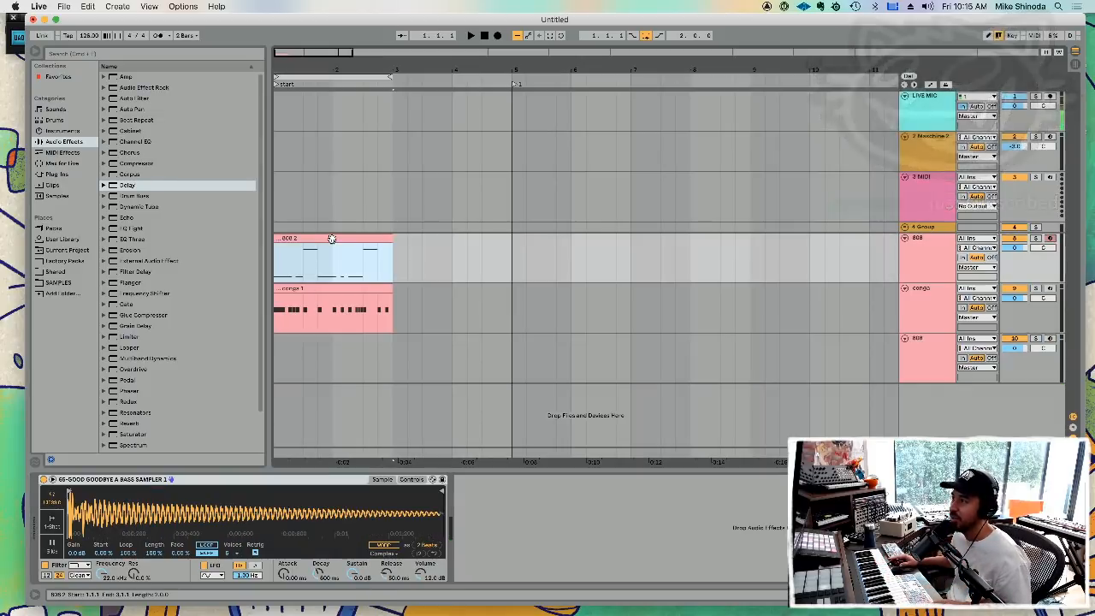
key(space)
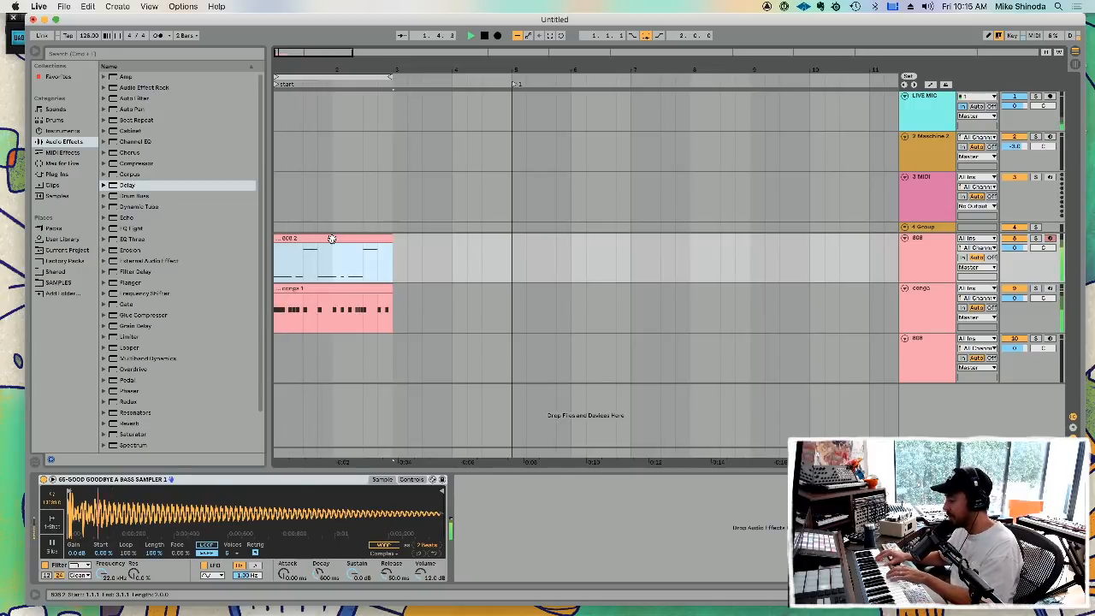
key(space)
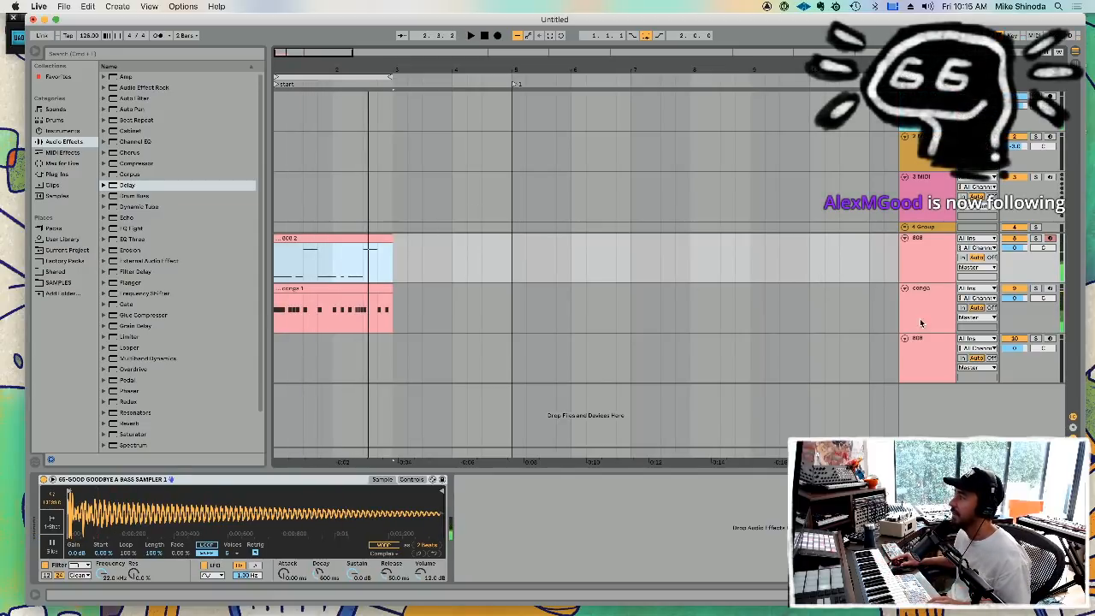
click(926, 356)
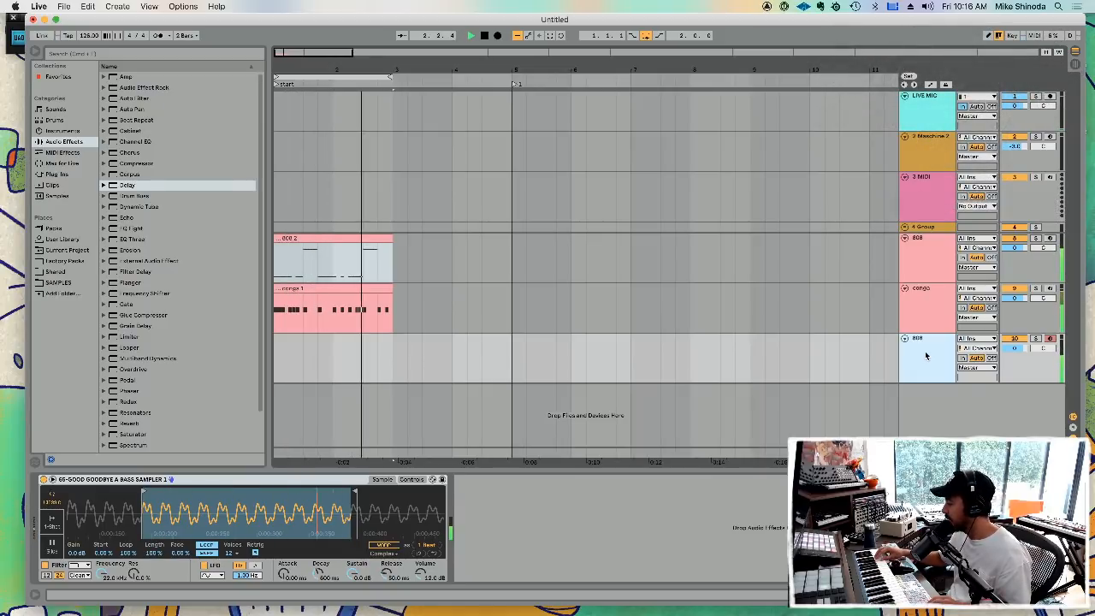
key(space)
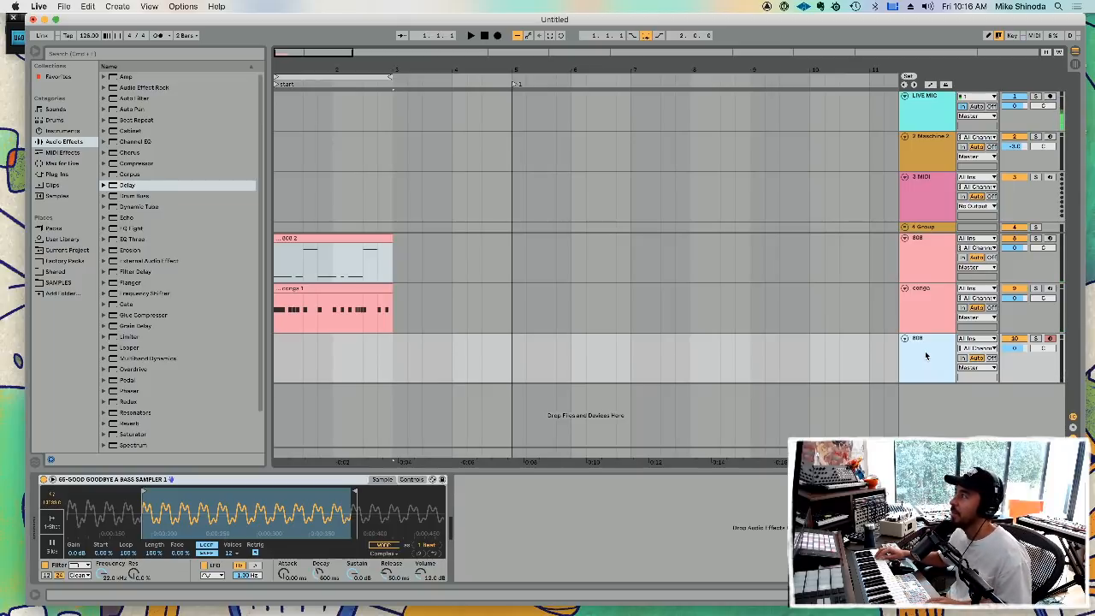
key(space)
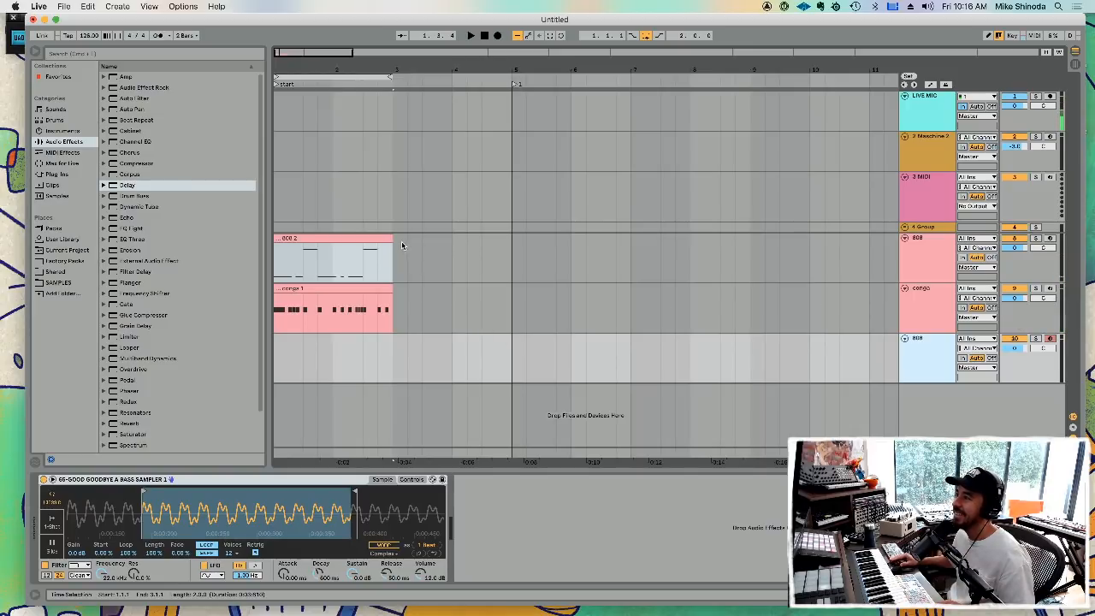
drag(403, 241, 335, 309)
key(super+d)
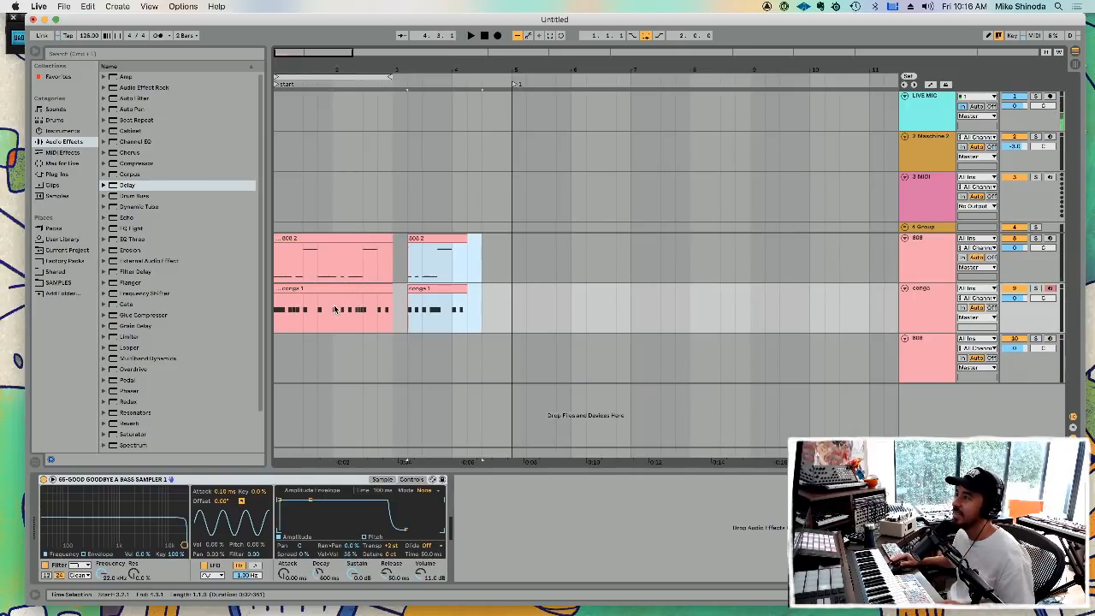
key(super+z)
- Duplicate the two-bar 808 and conga clips into bars 3 and 4 and extend the loop region to four bars
drag(407, 266, 259, 329)
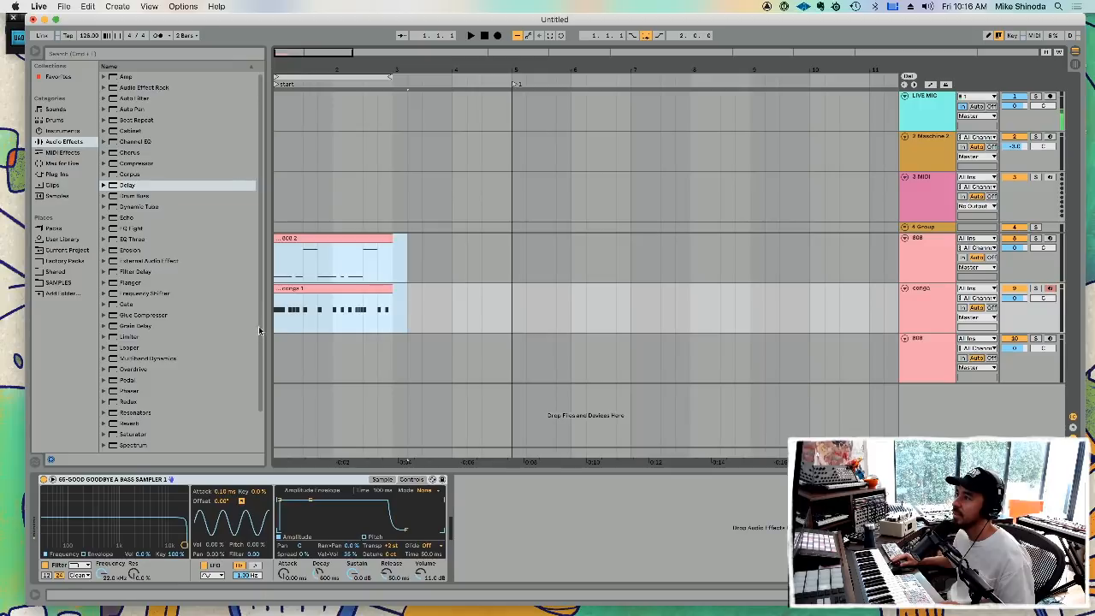
key(super+d)
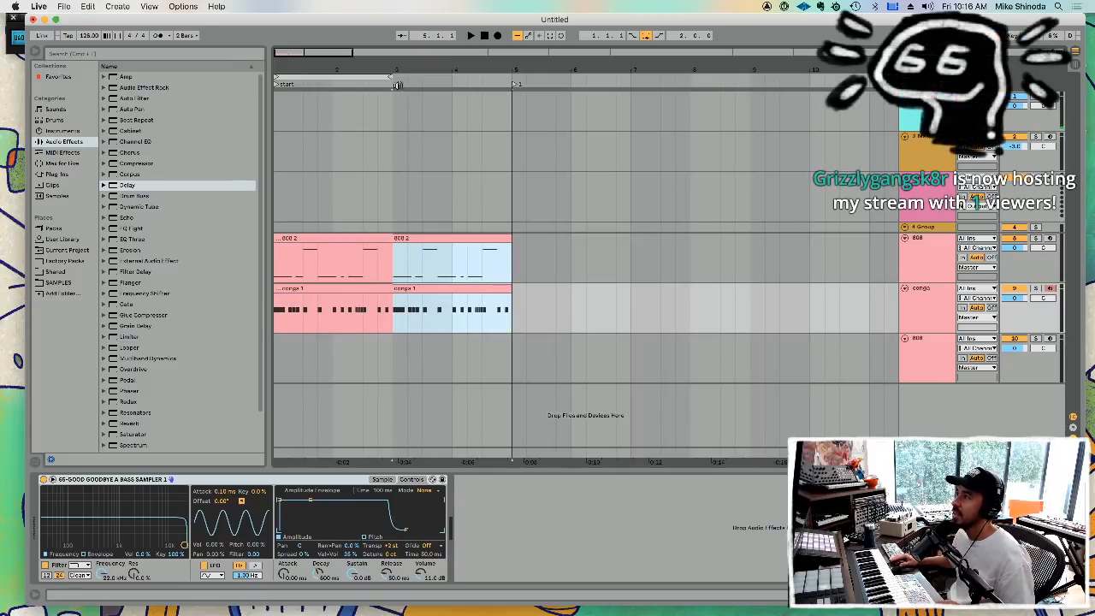
drag(397, 84, 508, 77)
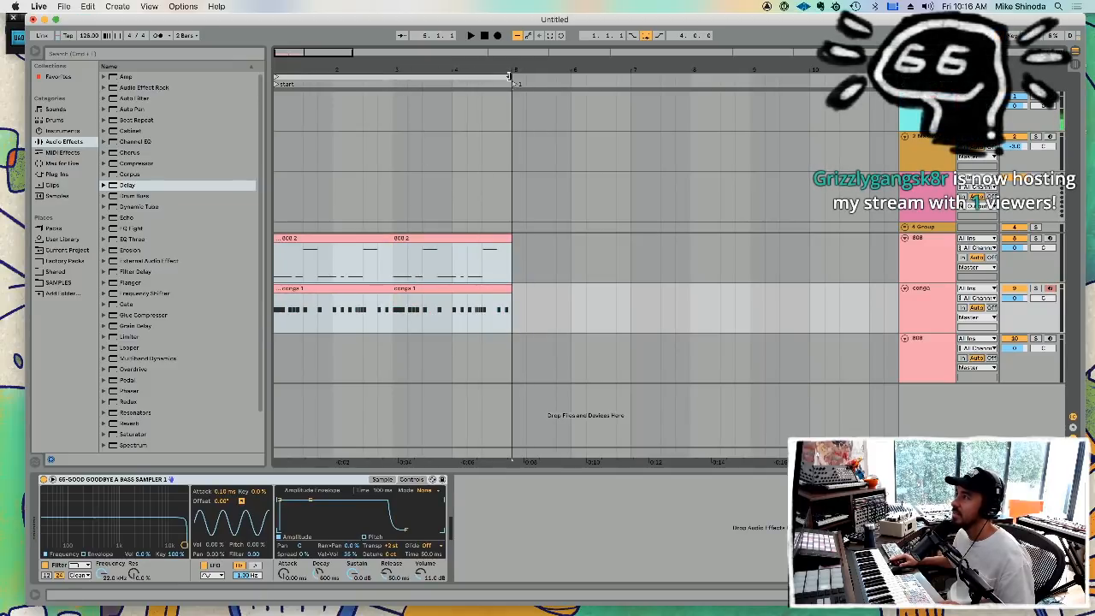
- Record a four-bar MIDI melody on the duplicated 808 track over the 808 and conga loop
key(F9)
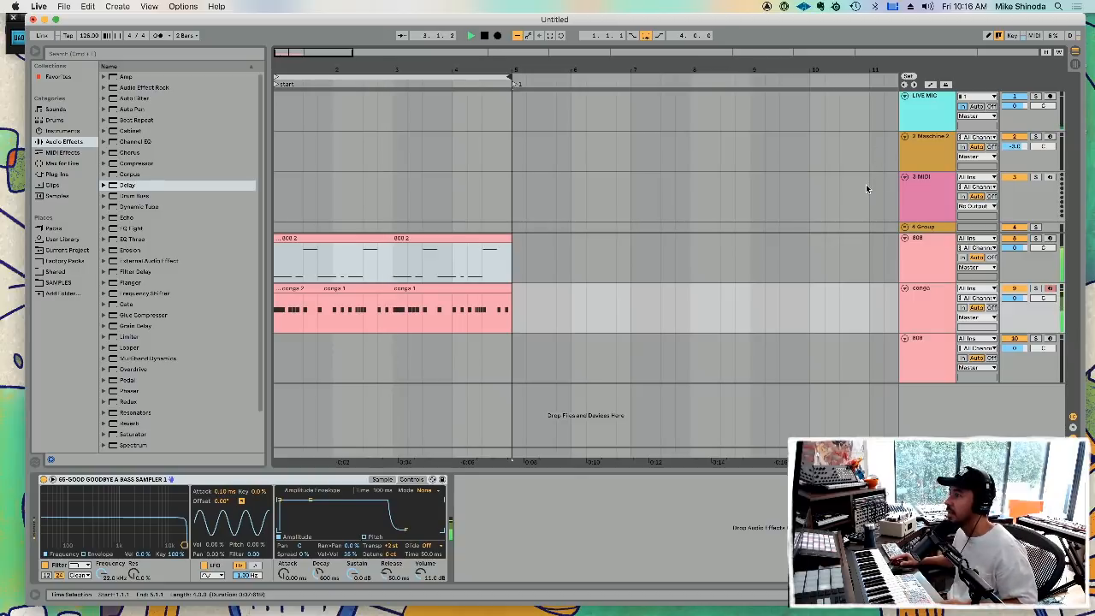
key(space)
click(938, 348)
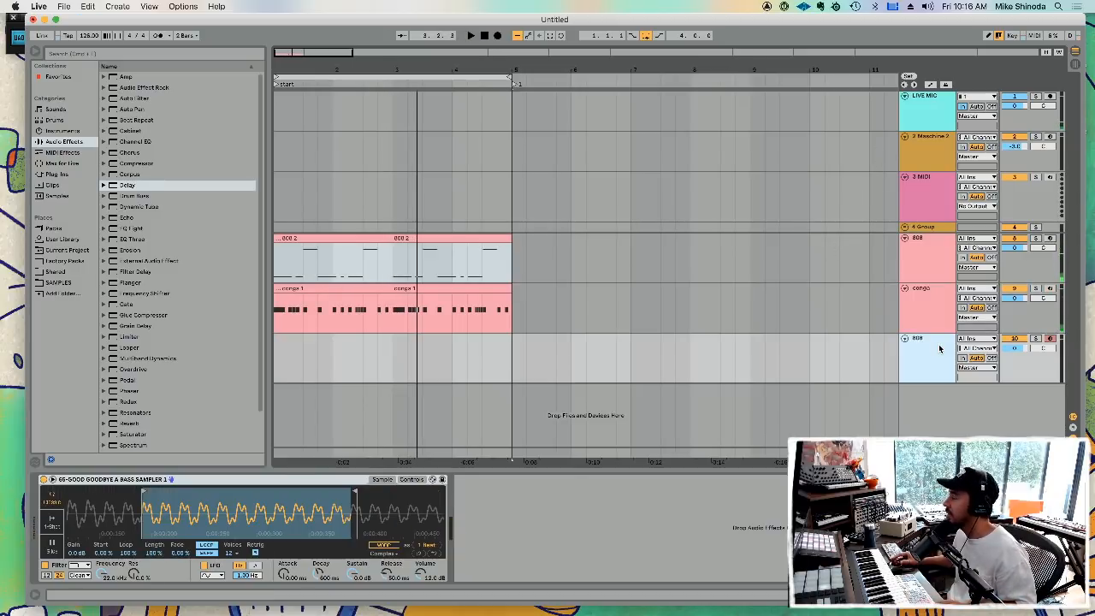
key(space)
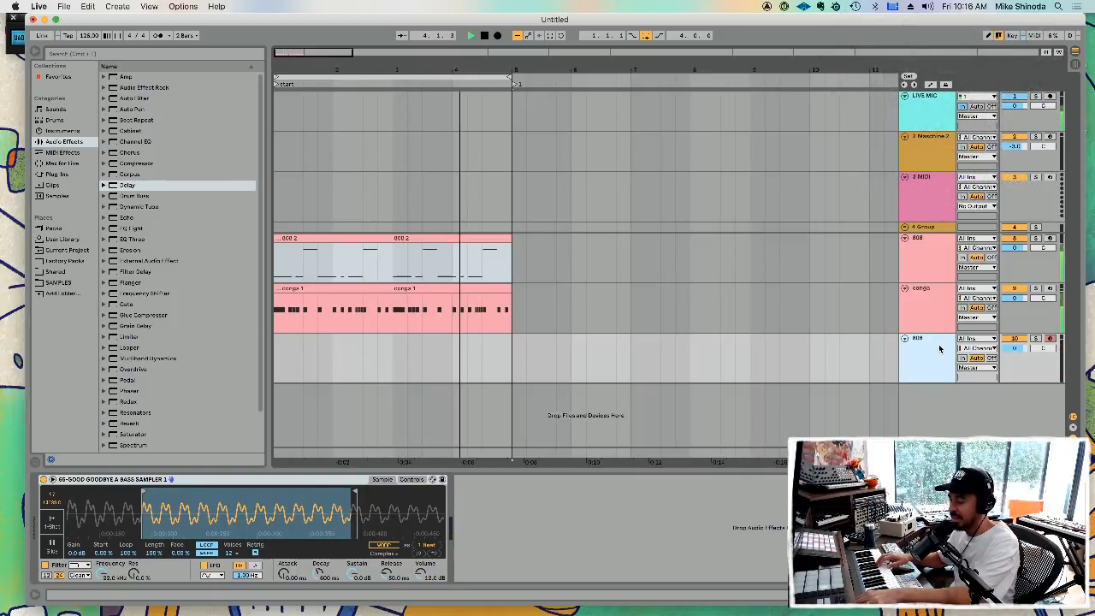
key(F9)
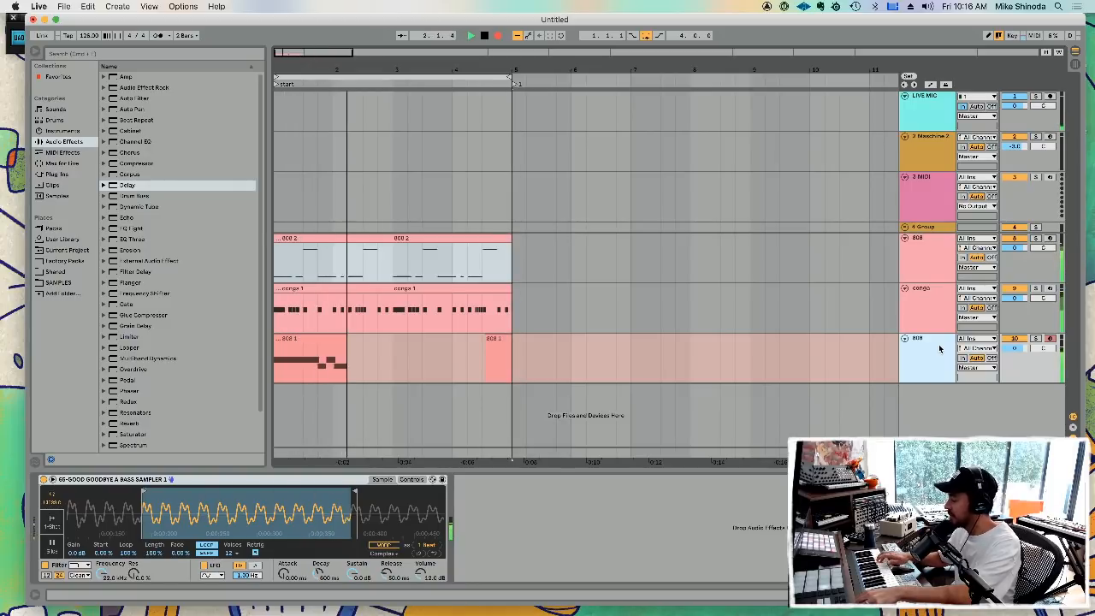
key(F9)
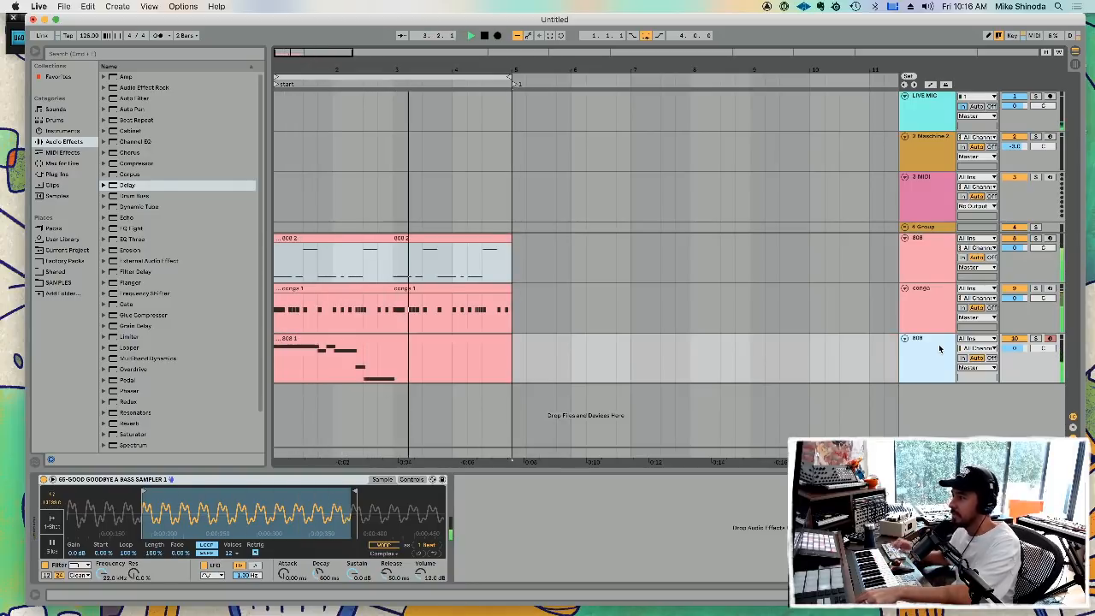
- View the notes of the clip recorded on the duplicated 808 track, then return to its sampler device
double_click(498, 333)
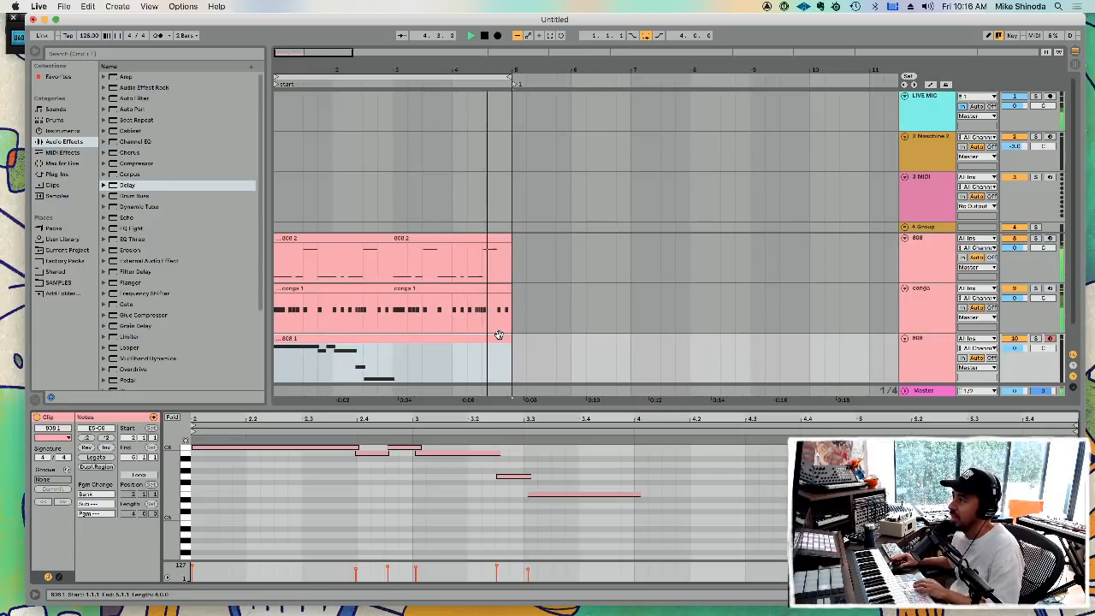
click(924, 343)
double_click(924, 343)
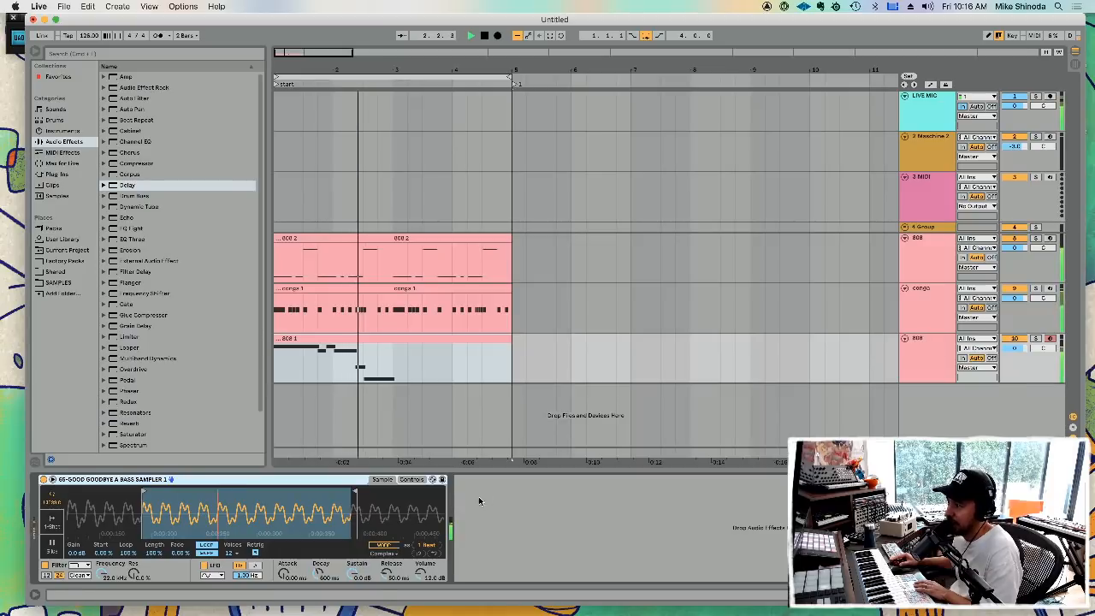
- Lower the duplicated 808 sampler's filter cutoff, switch the filter circuit to MS2 and set its drive to 5.52 dB
click(411, 479)
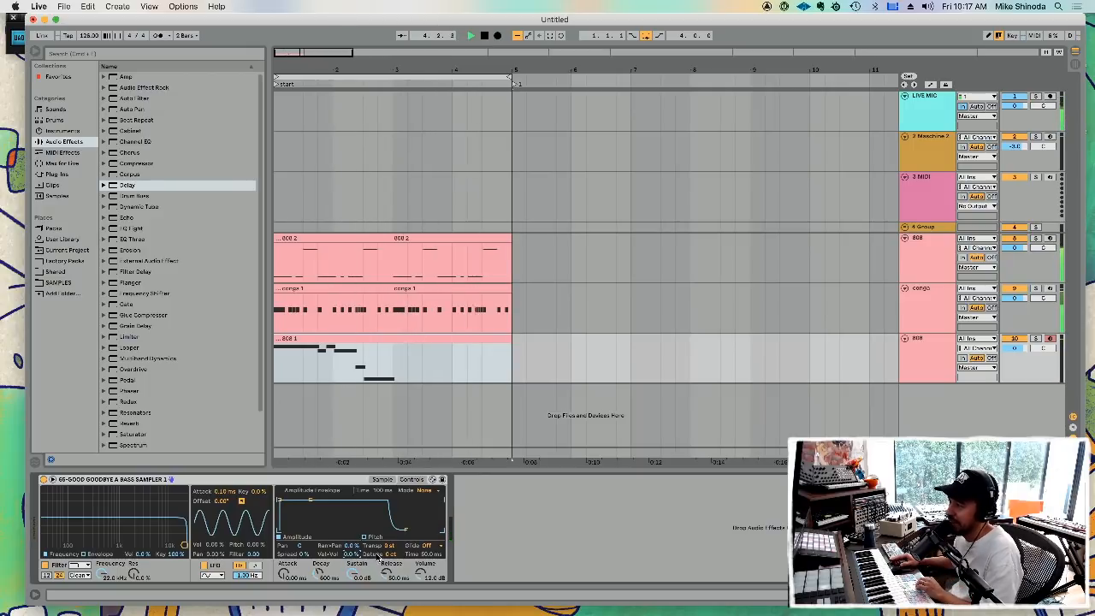
click(382, 479)
drag(102, 574, 103, 607)
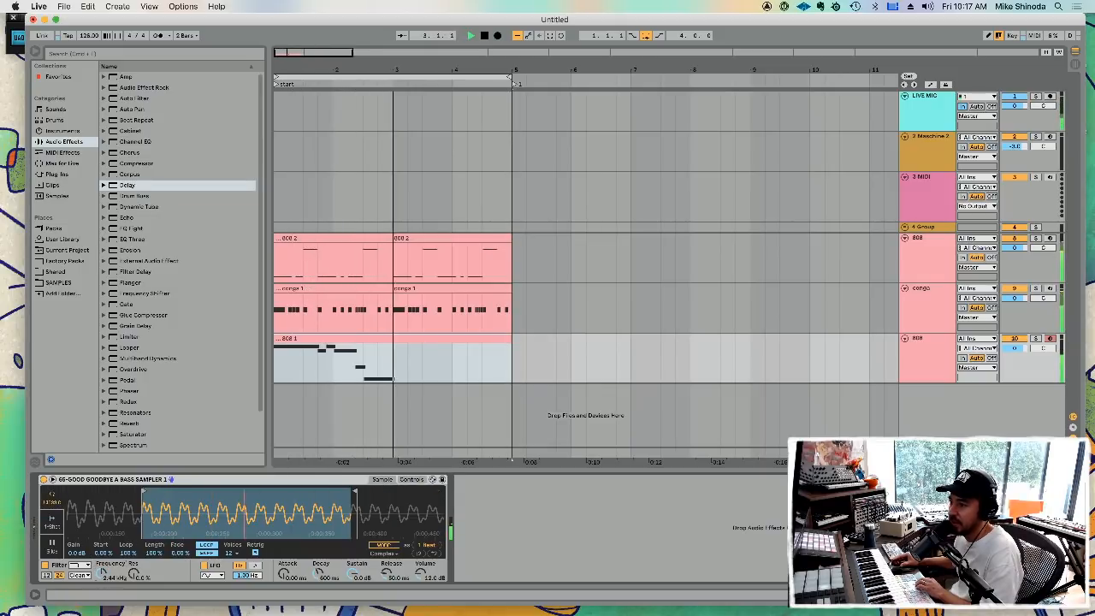
click(81, 576)
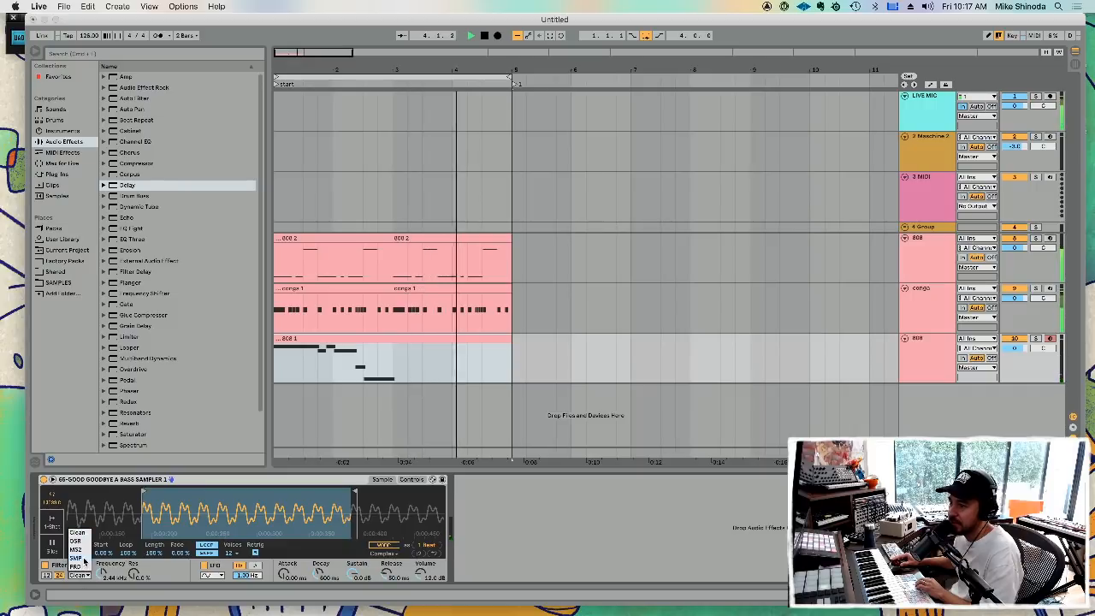
click(81, 550)
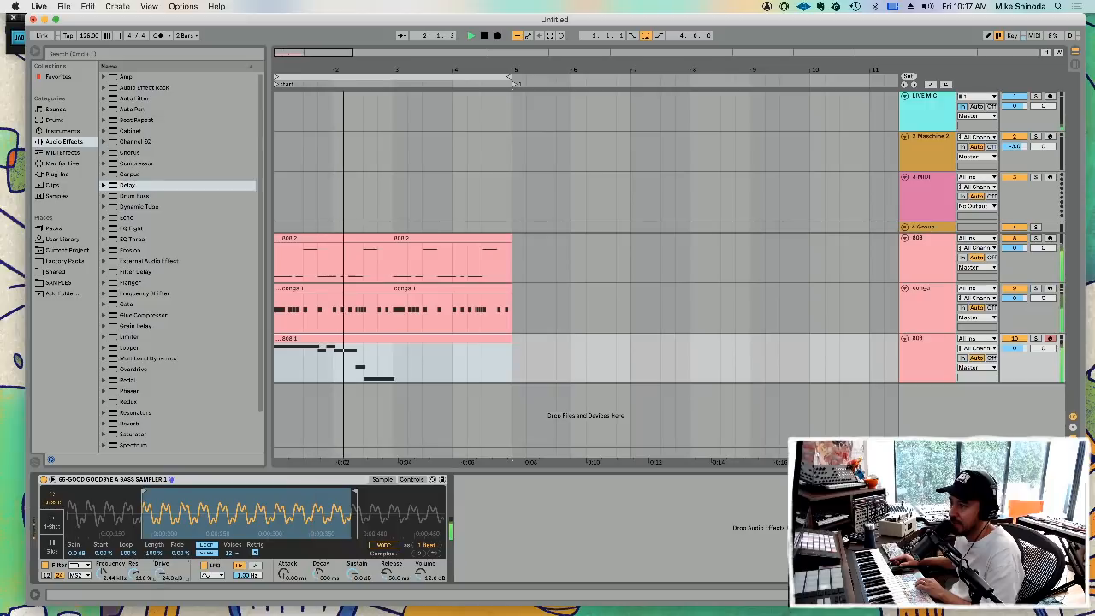
drag(158, 577, 106, 585)
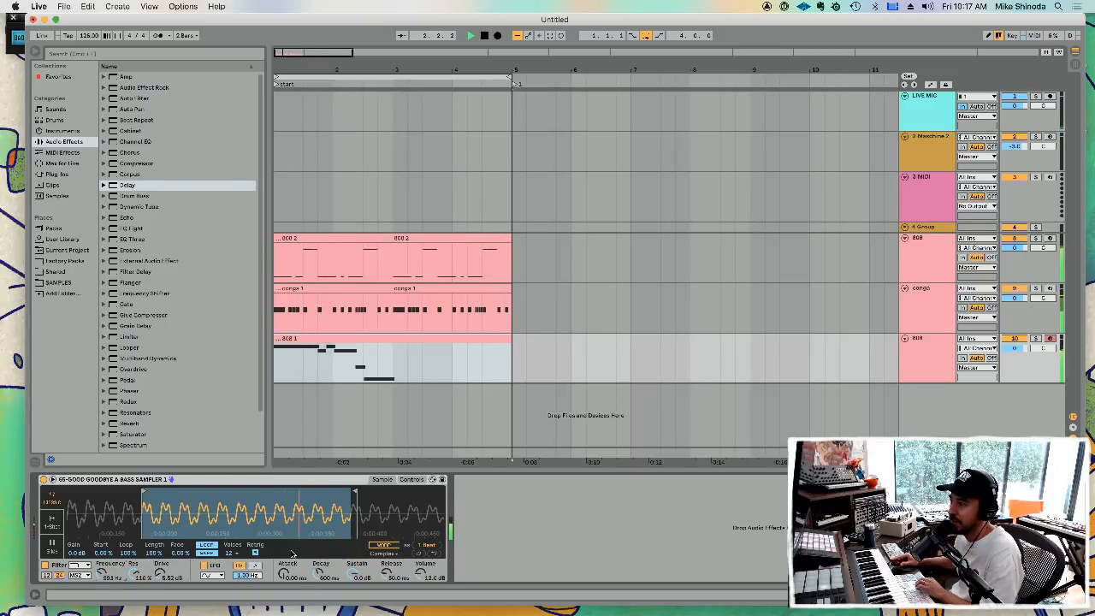
- Set the duplicated 808 sampler's spread to 61% and its track volume to -8.4 dB
click(412, 479)
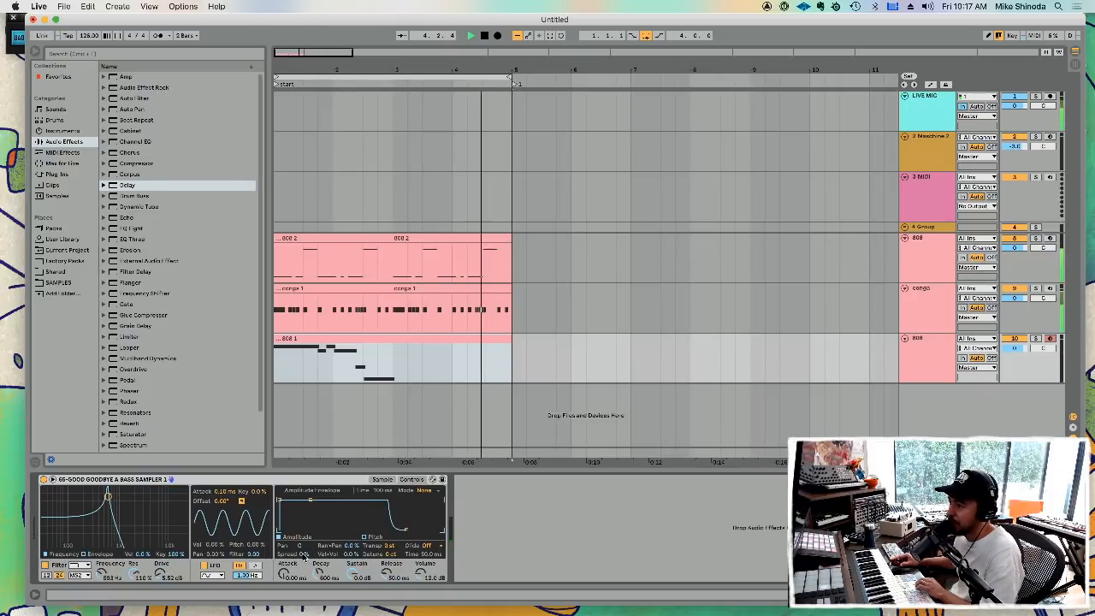
mouse_move(296, 558)
mouse_down()
mouse_move(306, 528)
mouse_move(306, 562)
mouse_up()
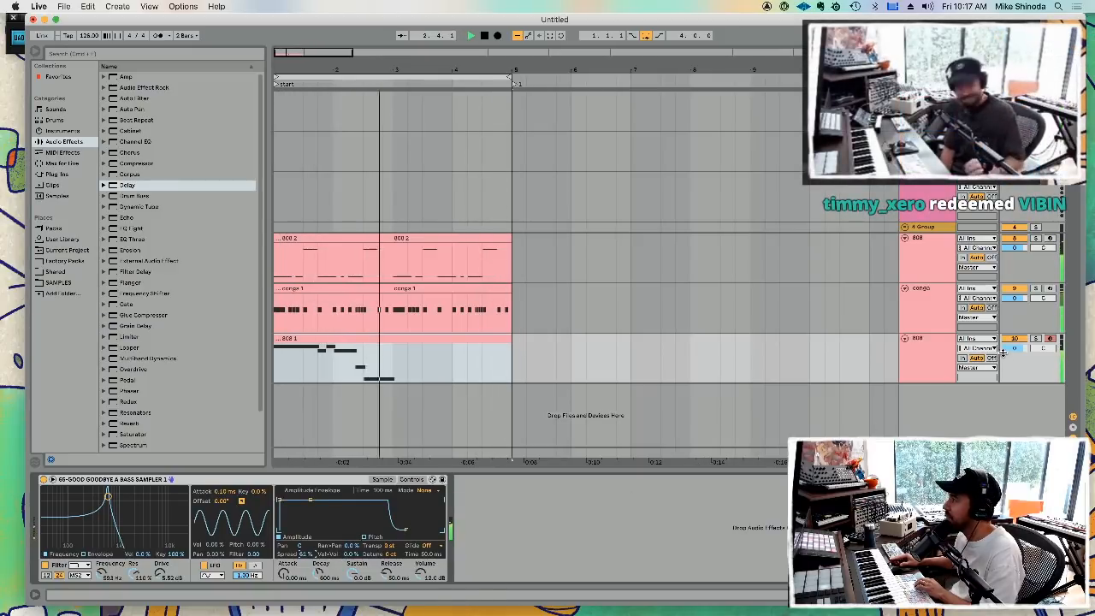
mouse_move(1015, 349)
mouse_down()
mouse_move(1015, 380)
mouse_move(1015, 354)
mouse_up()
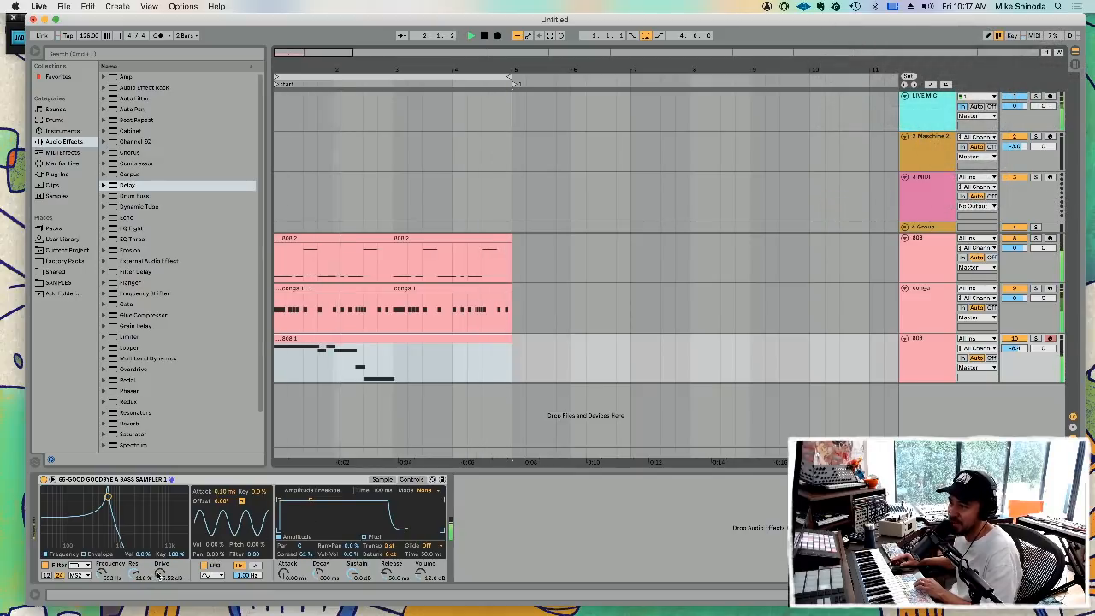
- Refine the duplicated 808 sampler's filter to 4.57 dB drive, 646 Hz cutoff and about 80% resonance
drag(160, 574, 160, 579)
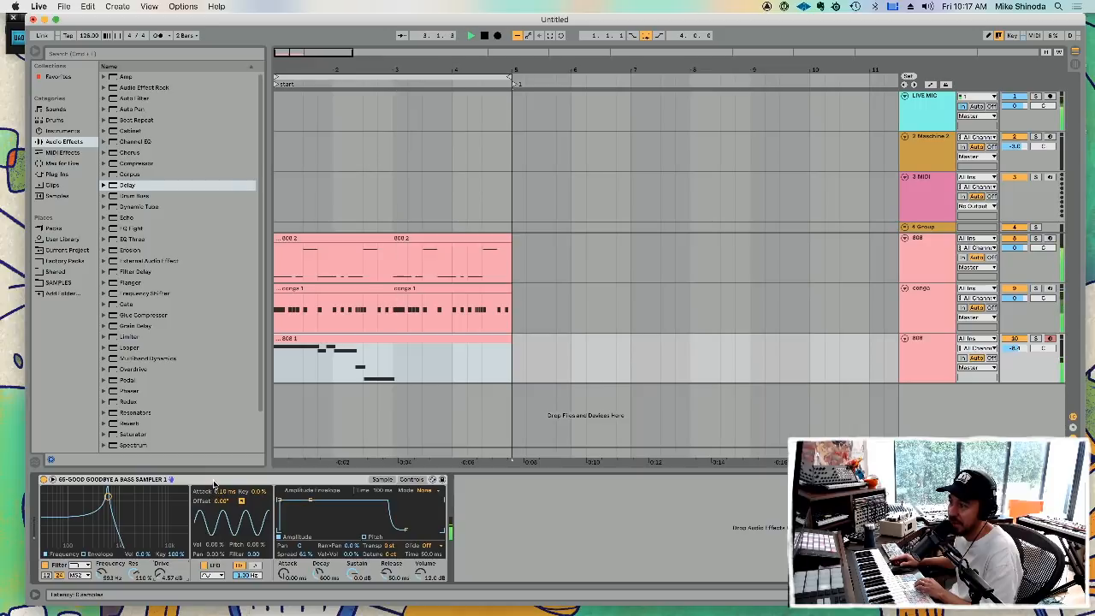
click(208, 483)
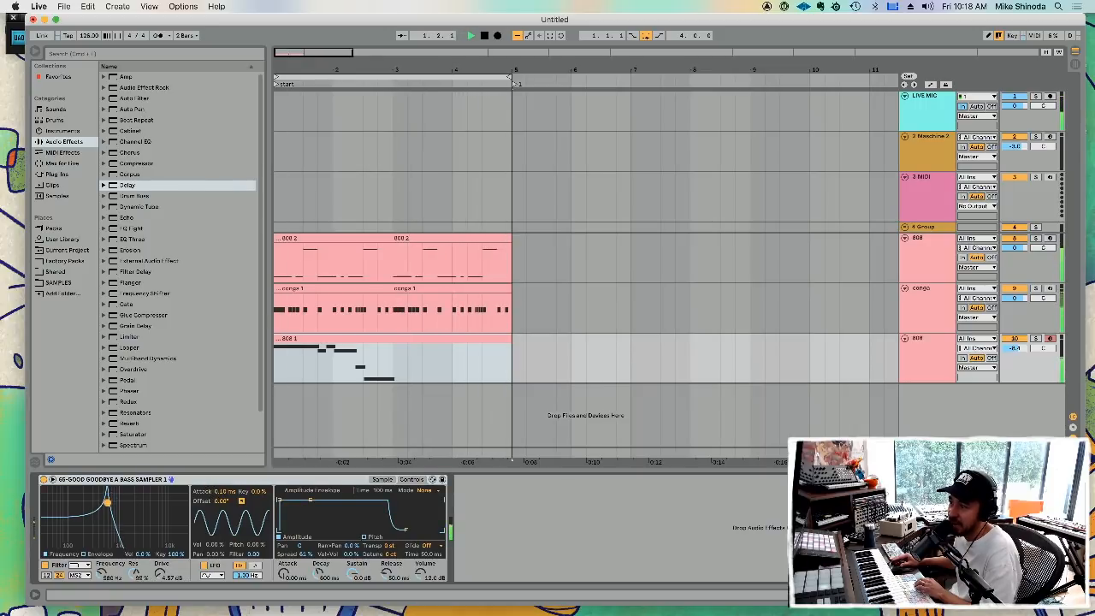
drag(107, 498, 109, 510)
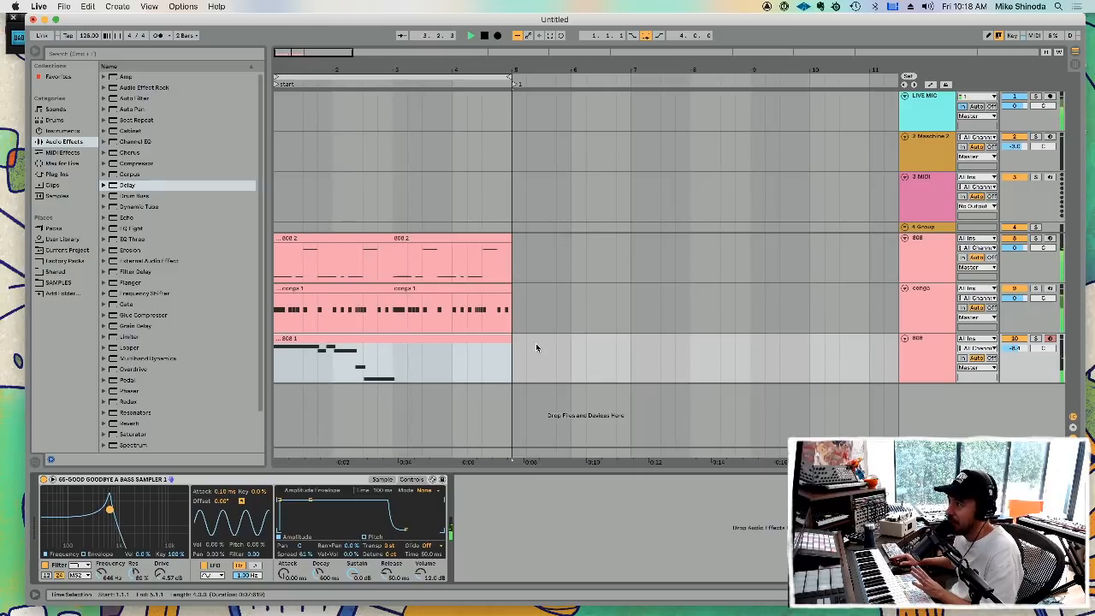
- Stop playback, duplicate the conga track and delete the clips from the copy
key(space)
click(927, 339)
click(926, 289)
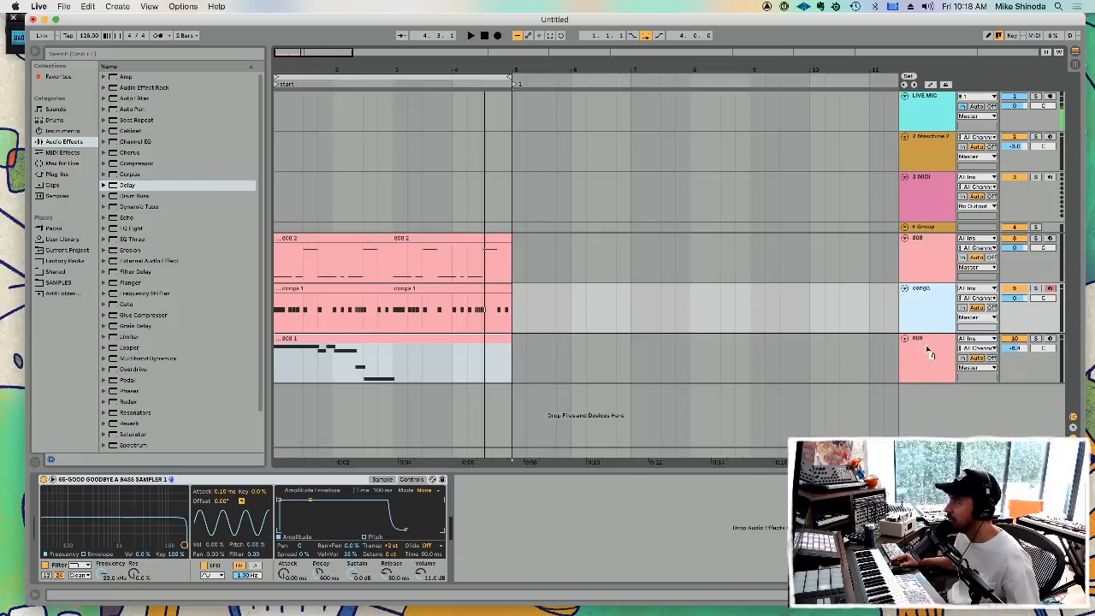
key(super+d)
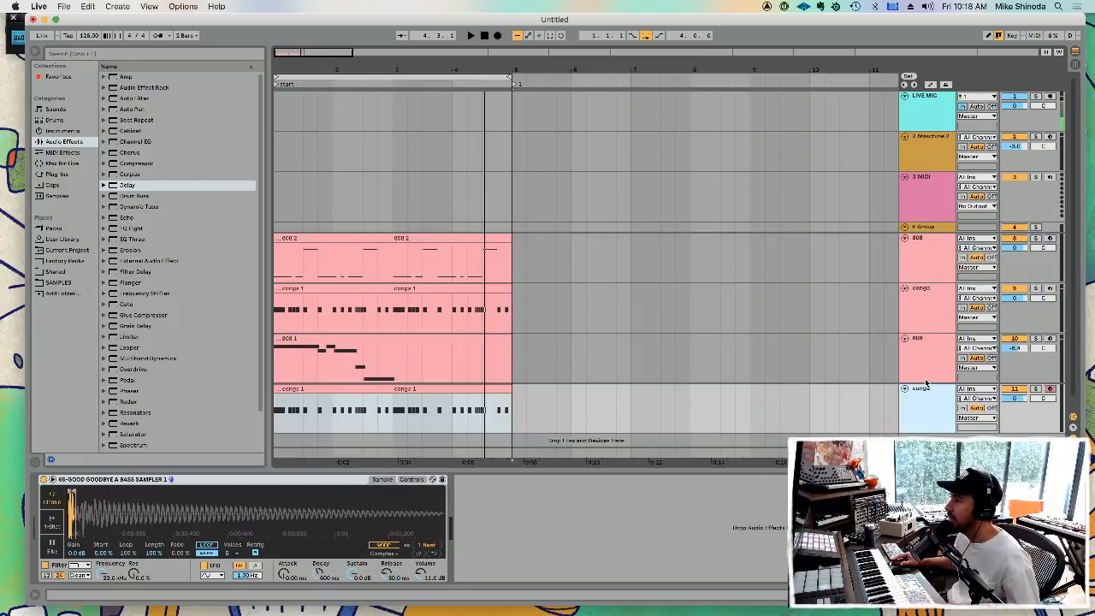
drag(690, 402, 263, 400)
key(Delete)
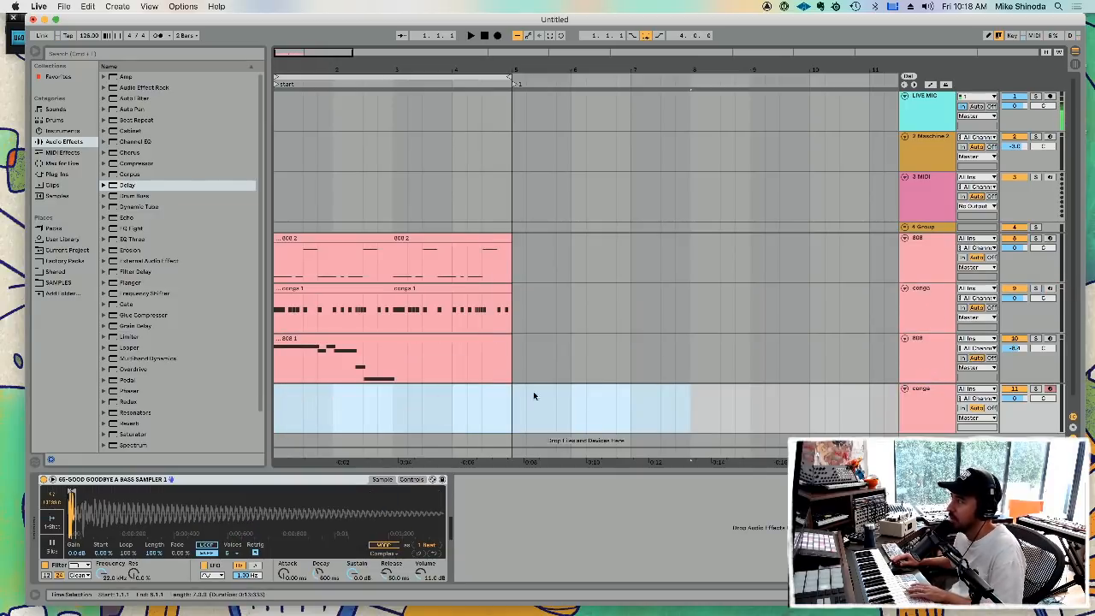
- Extend the sample end point on the duplicated conga sampler and set its transpose to +11 st
click(913, 393)
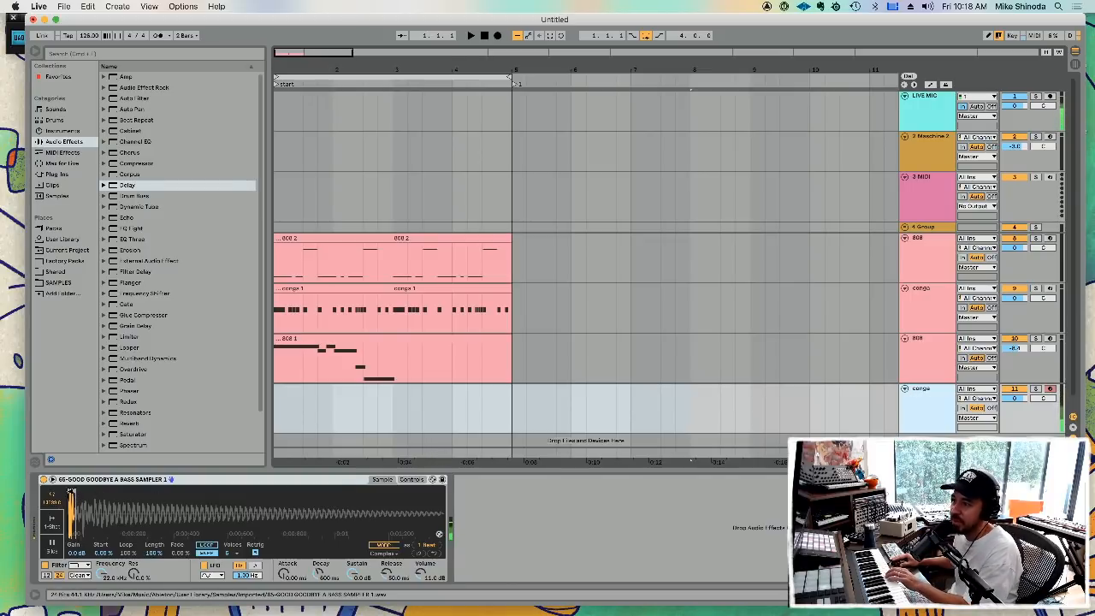
drag(72, 495, 147, 492)
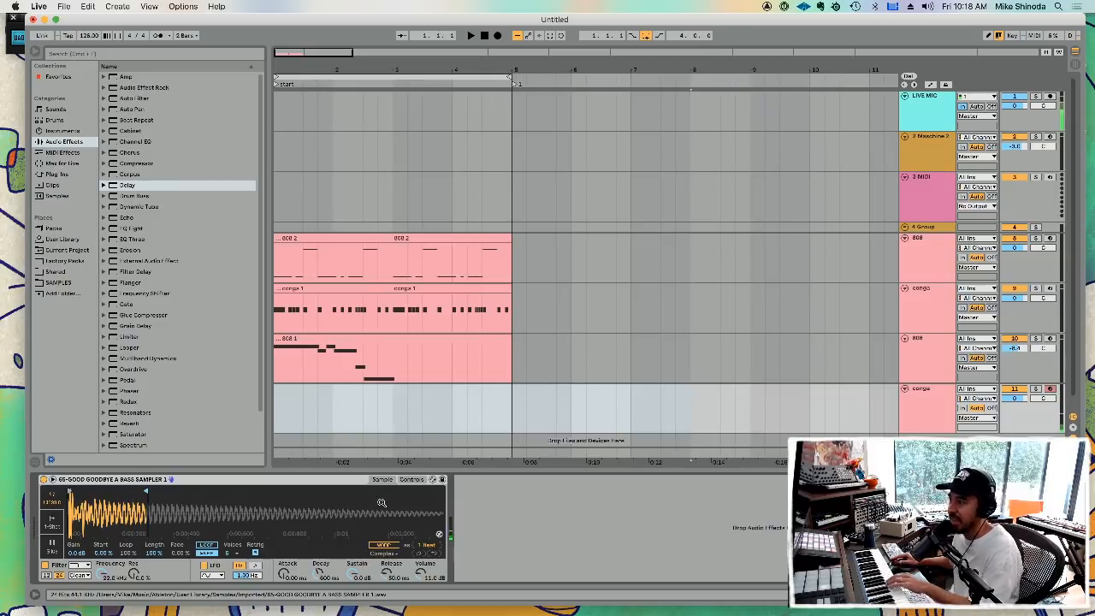
click(414, 480)
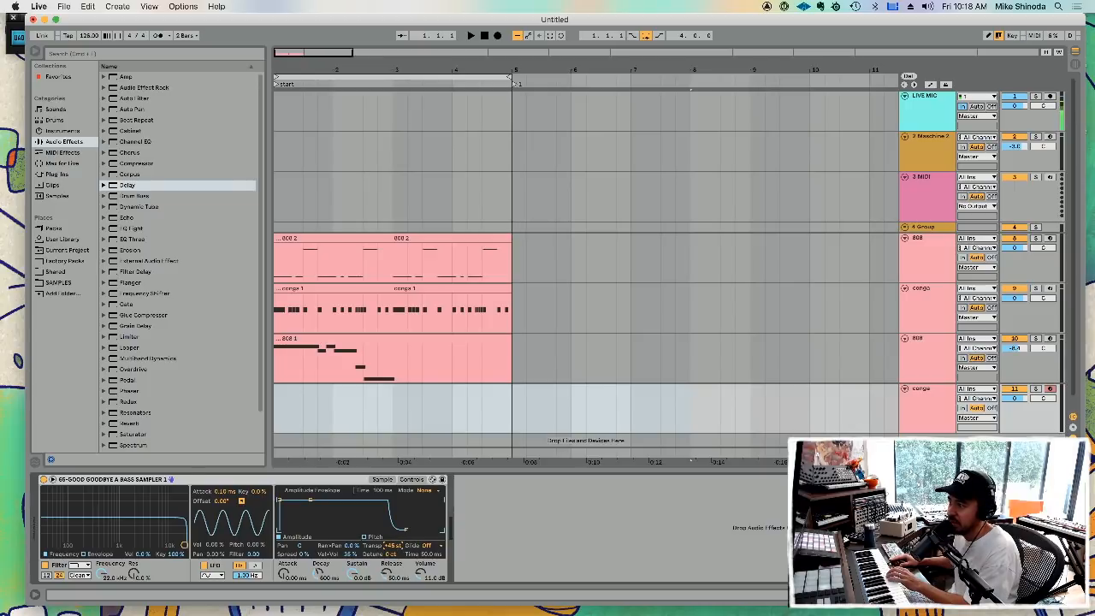
drag(392, 545, 391, 551)
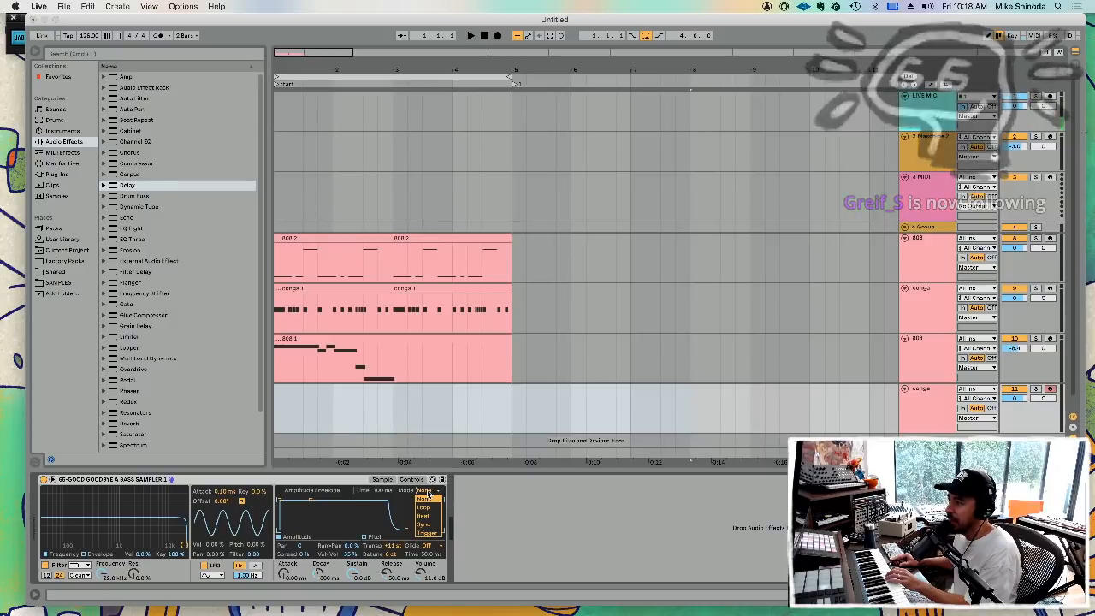
- Try a 1.47 s decay and -30 dB sustain with the Trigger envelope mode on the duplicated conga sampler
click(384, 480)
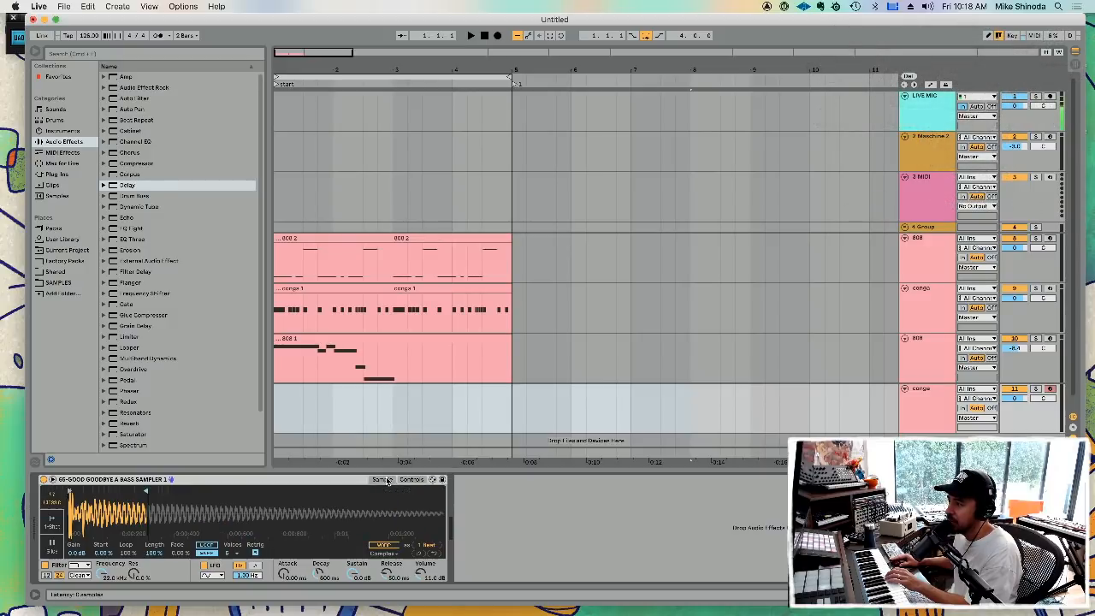
click(414, 480)
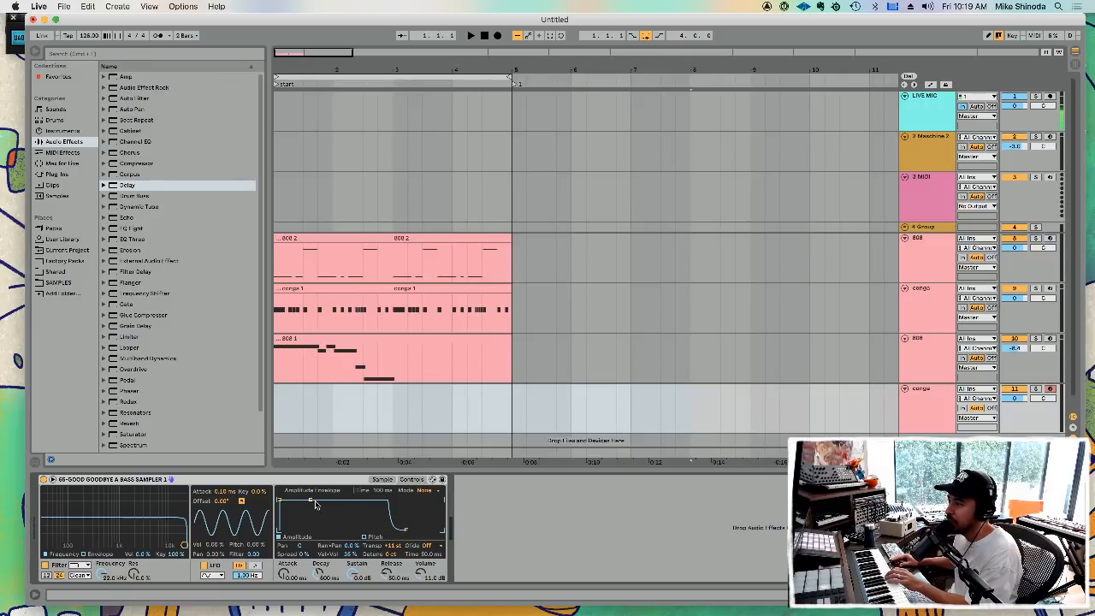
drag(315, 505, 314, 521)
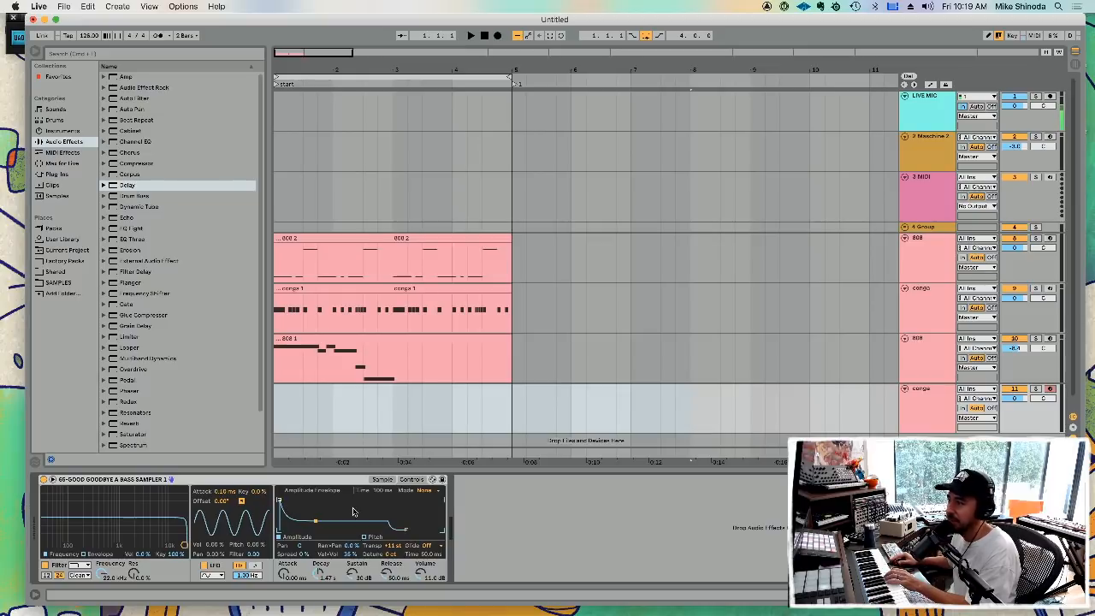
click(422, 491)
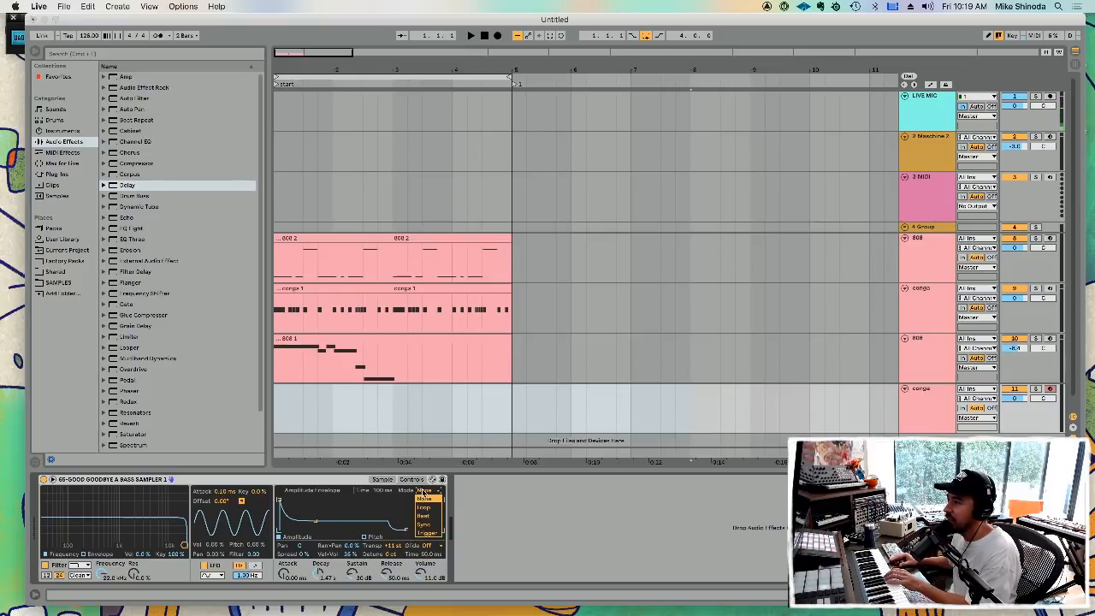
click(428, 533)
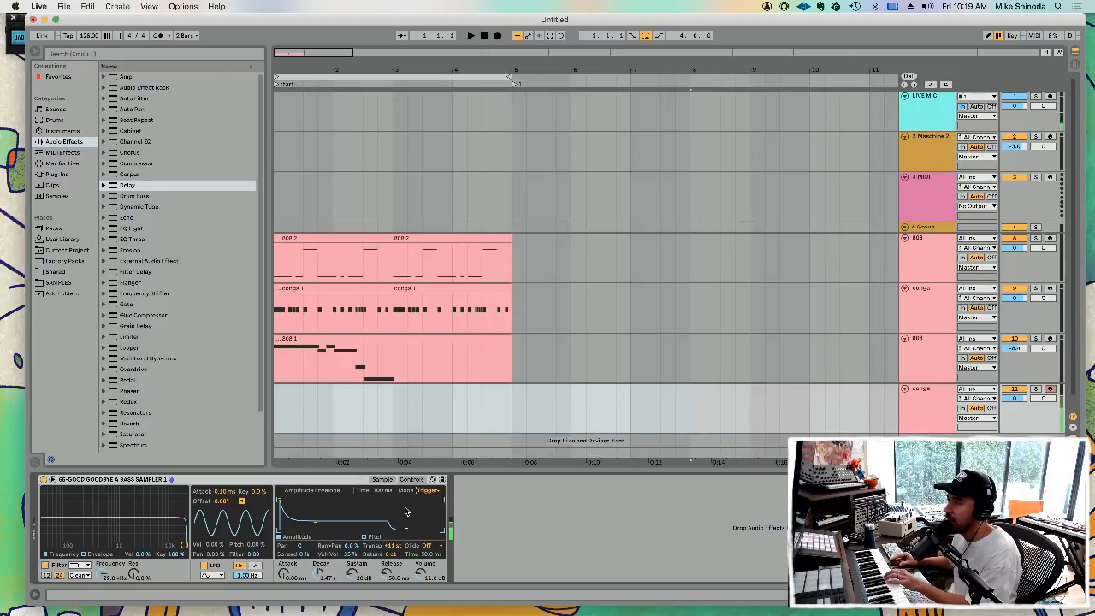
click(427, 546)
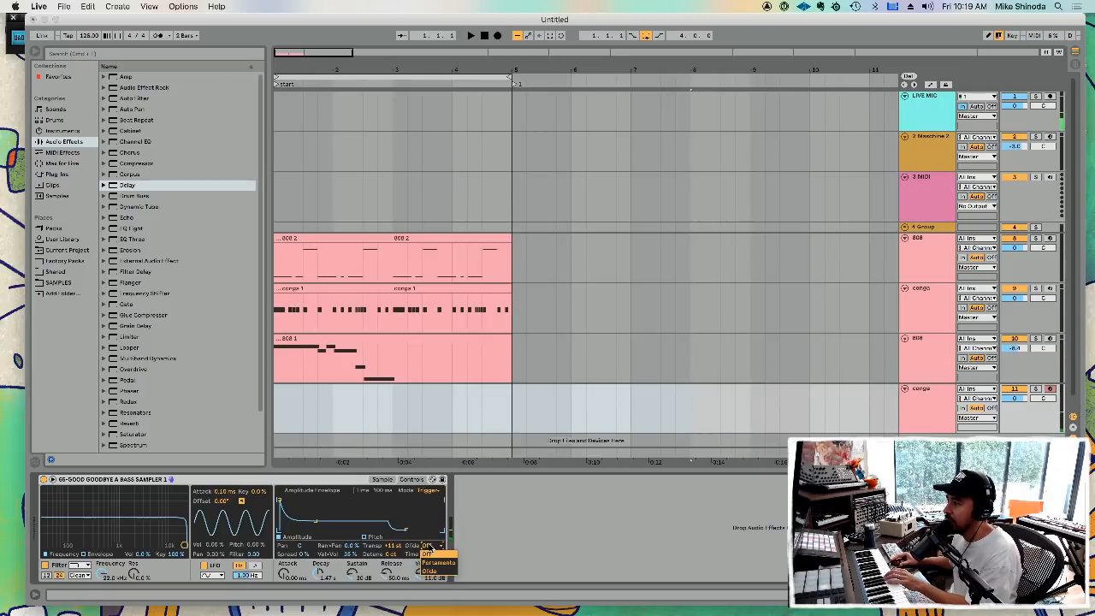
click(395, 524)
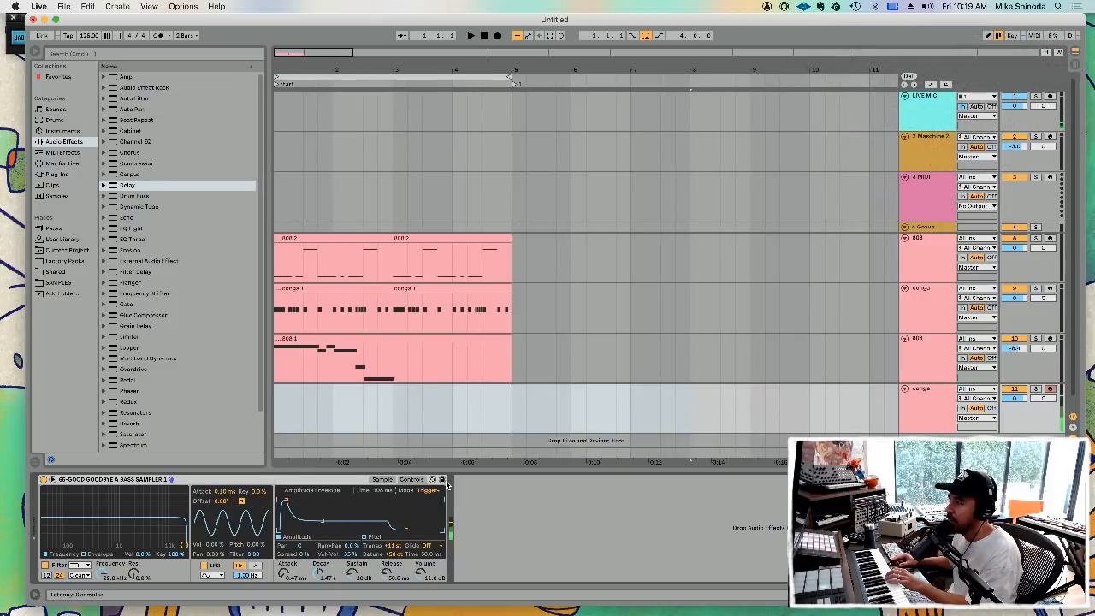
- Return the envelope mode to None, then shorten the decay and lower the sustain to -35 dB
click(425, 490)
click(429, 503)
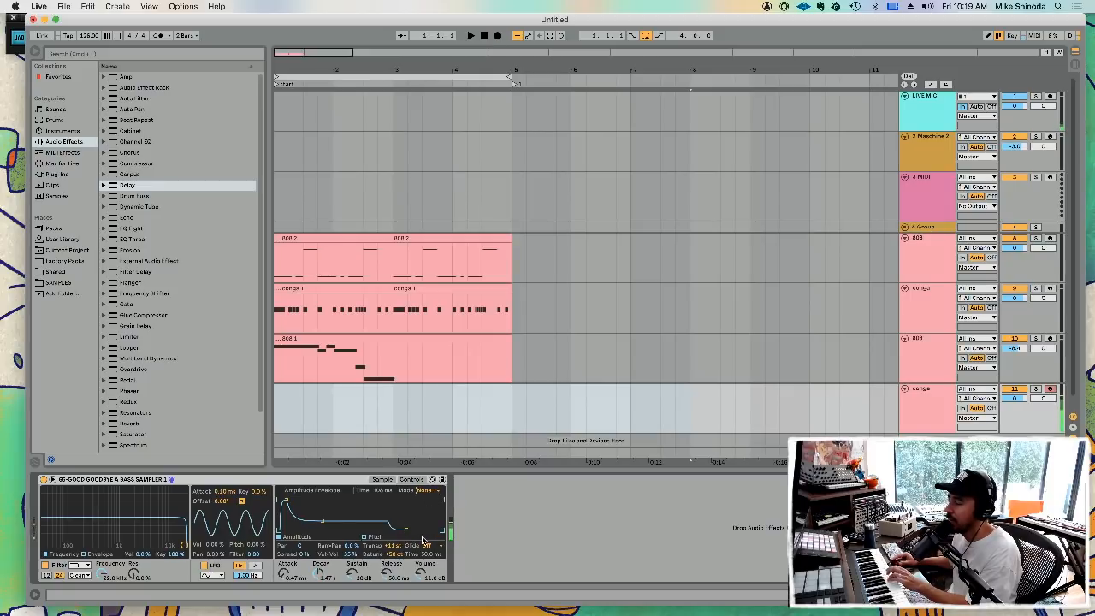
click(382, 479)
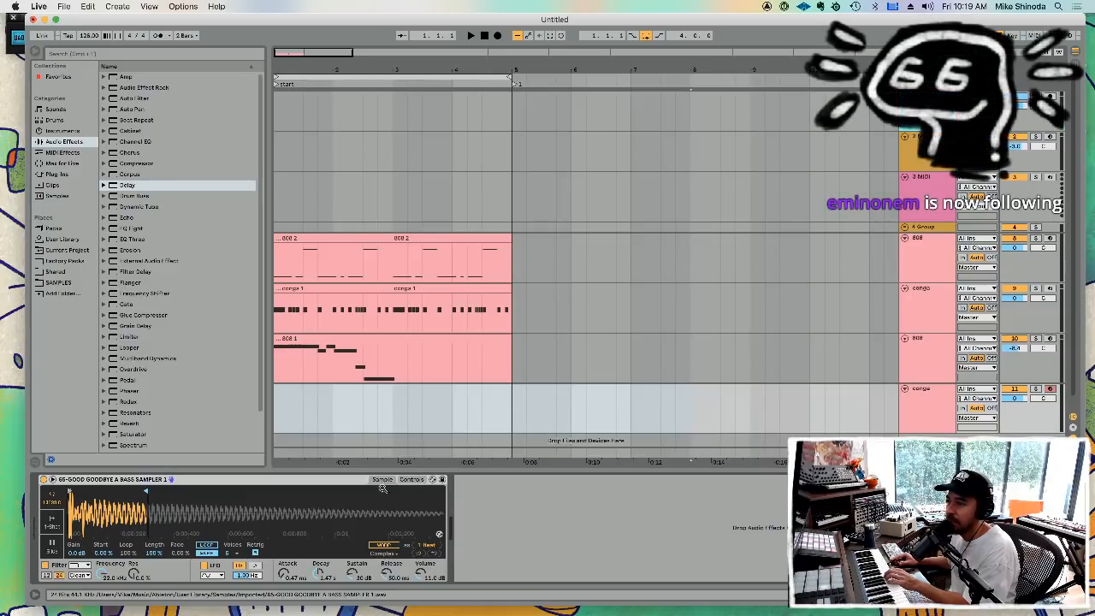
click(412, 479)
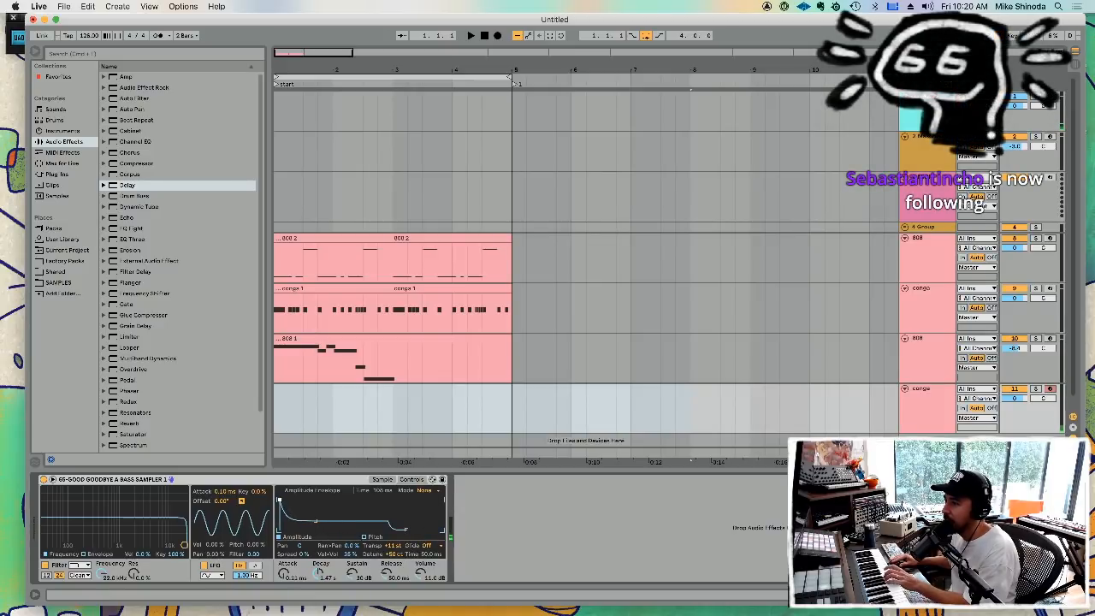
drag(280, 500, 312, 523)
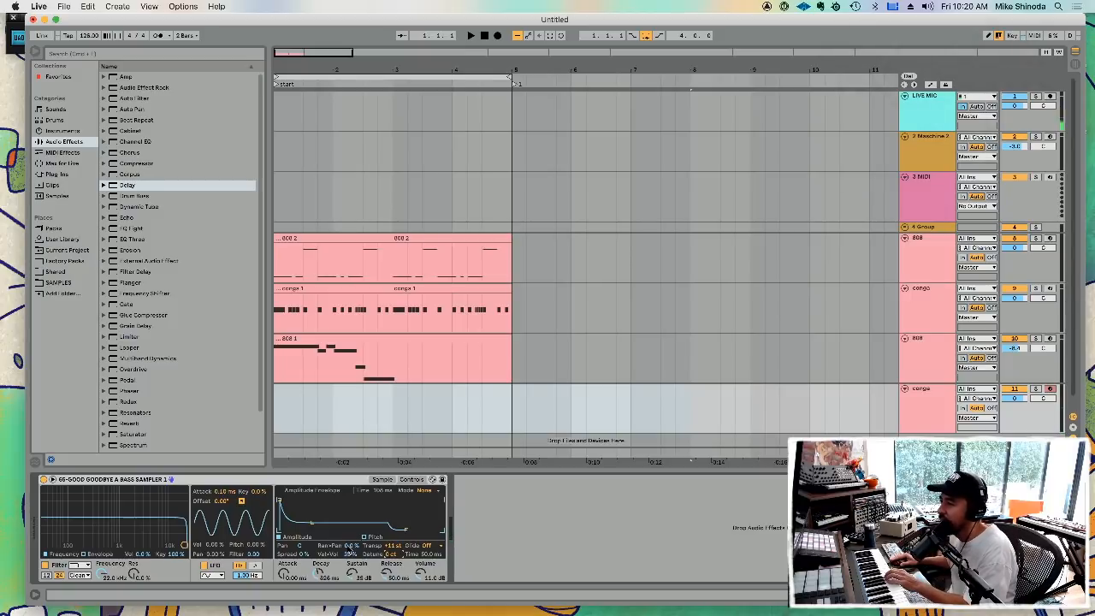
- Turn on warping for the duplicated conga's sample and extend its end point slightly
click(384, 480)
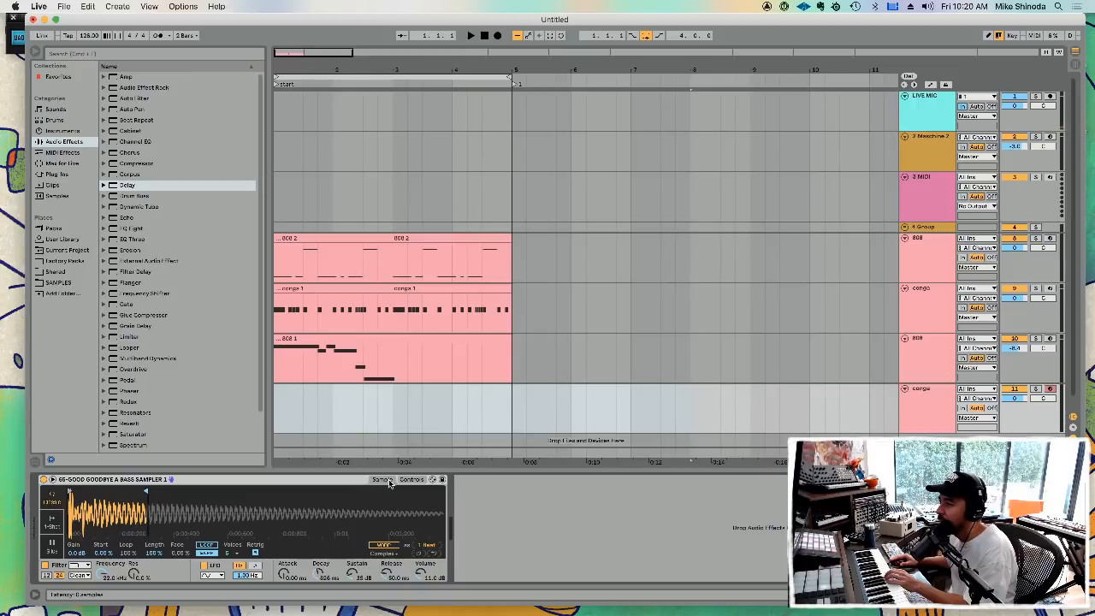
click(393, 546)
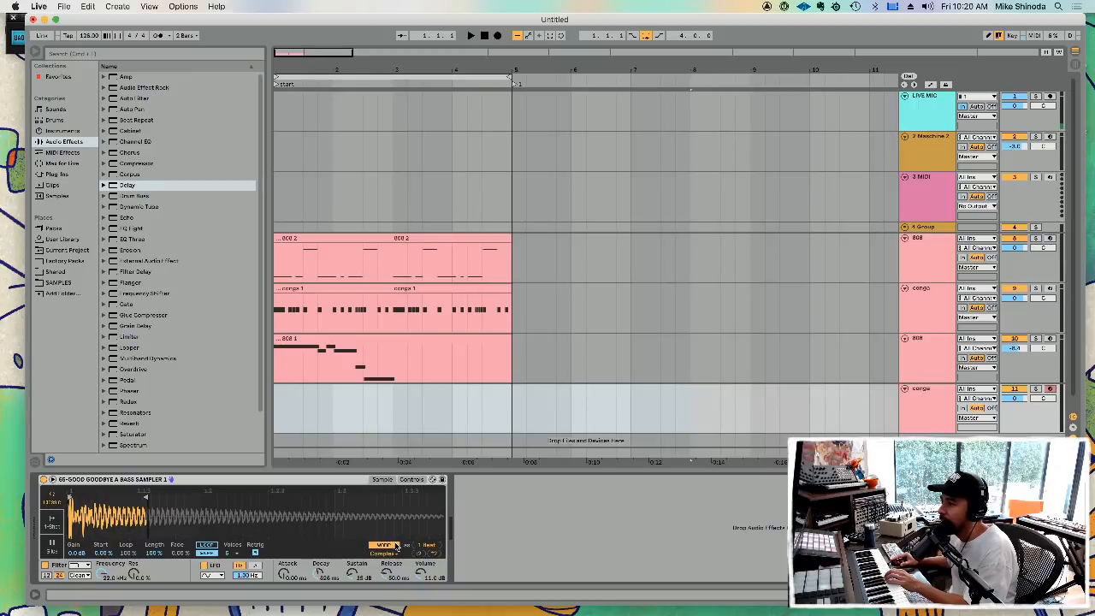
click(415, 480)
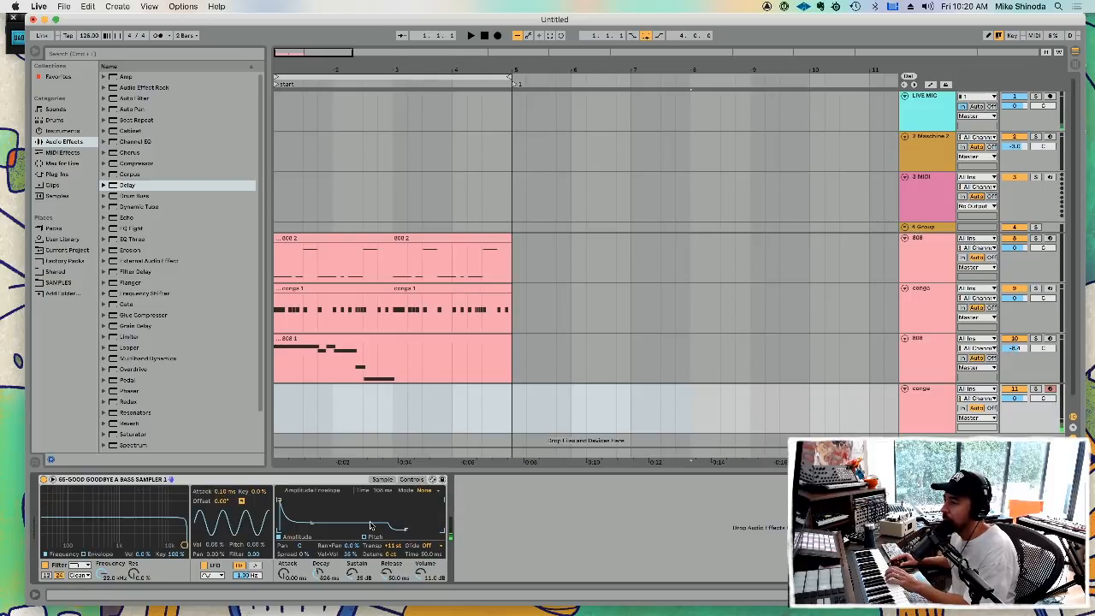
click(381, 480)
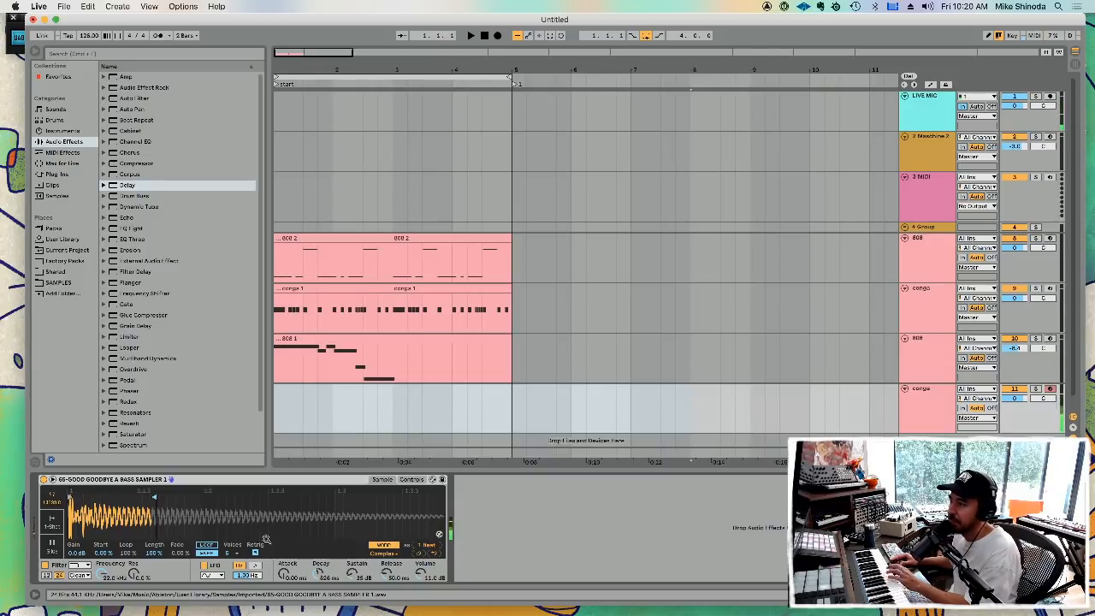
- Audition the Loop and Beat amplitude envelope modes and settle on Sync at a 1/16 rate
click(411, 480)
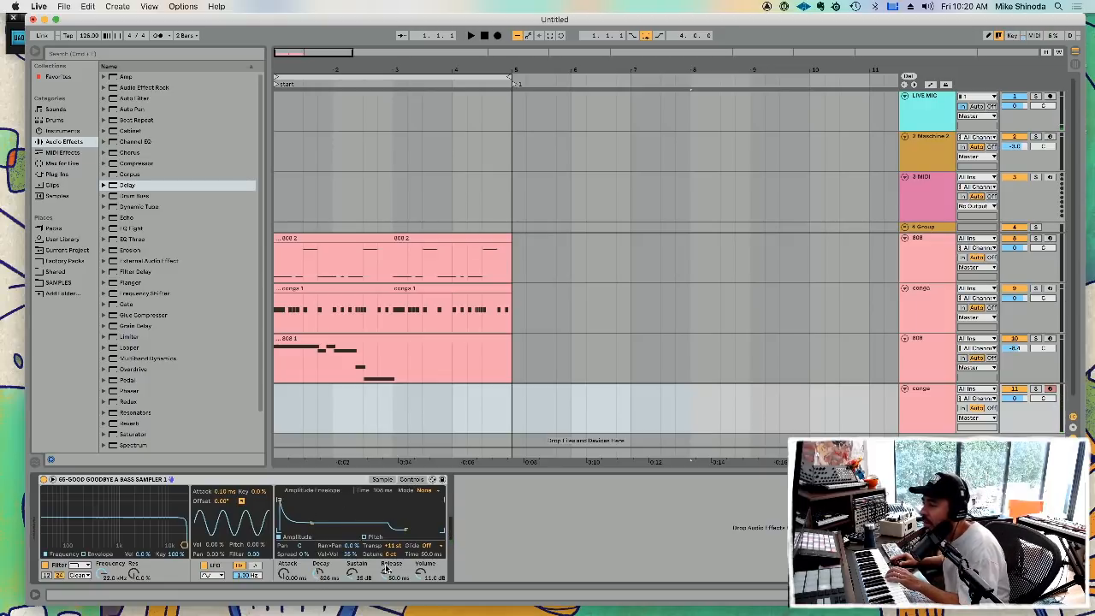
click(426, 491)
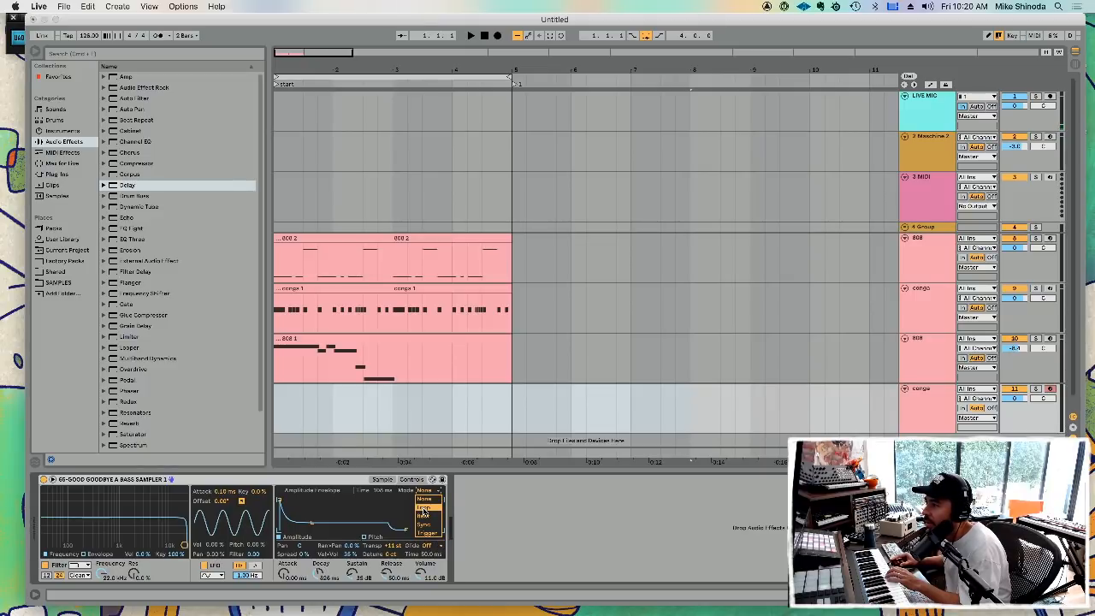
click(423, 508)
click(430, 491)
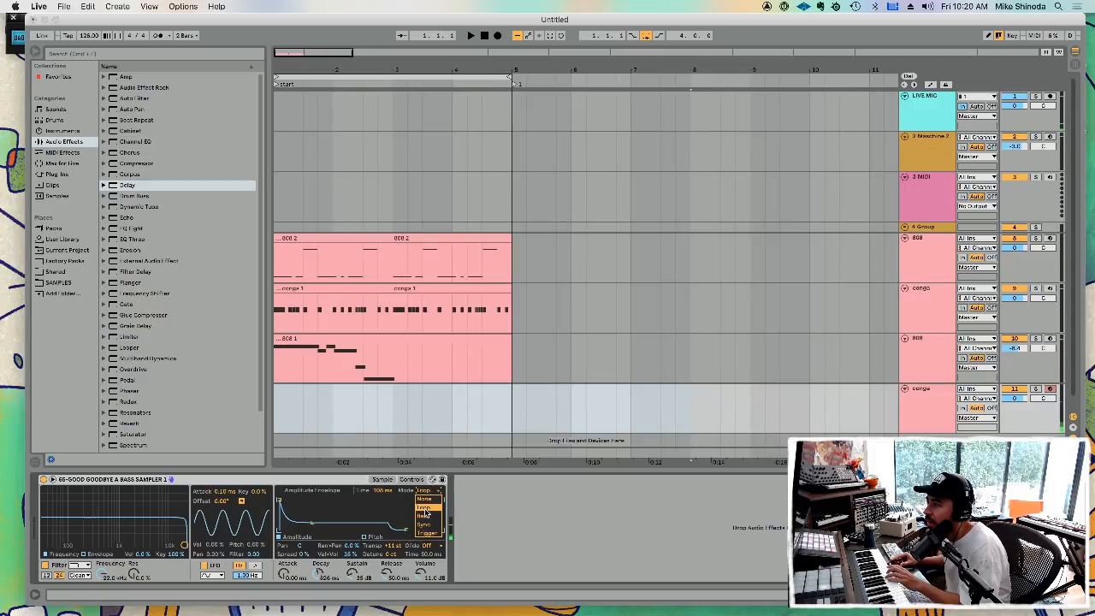
click(428, 518)
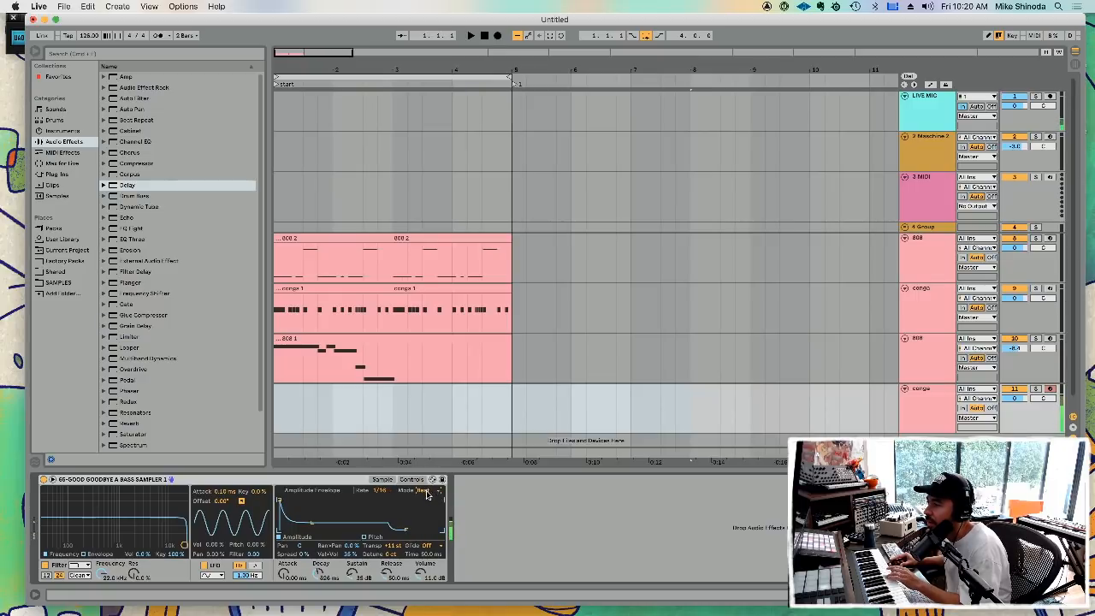
click(428, 493)
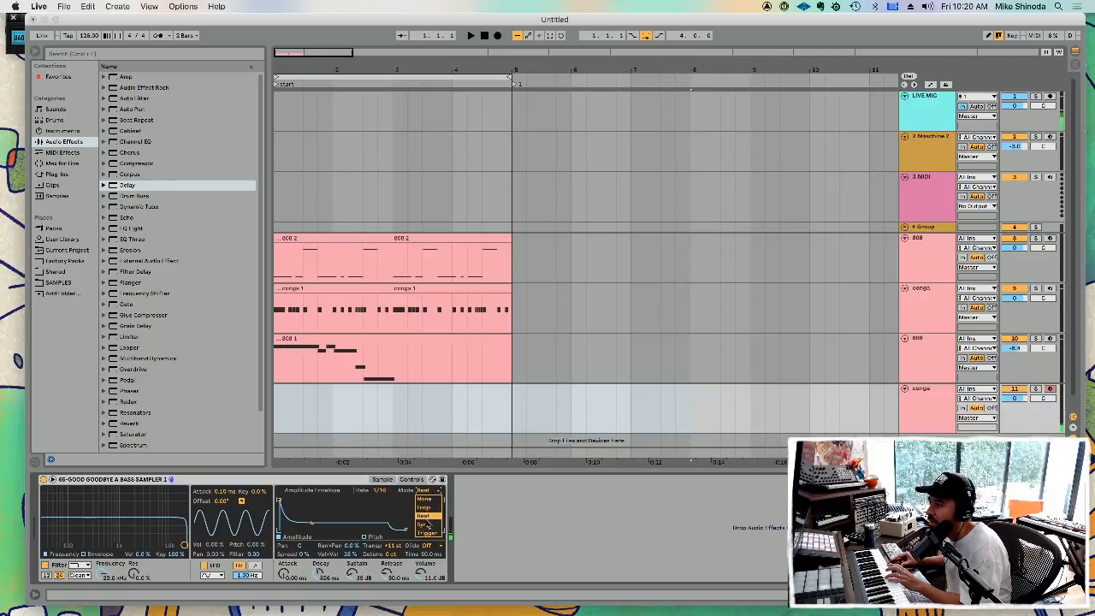
click(428, 528)
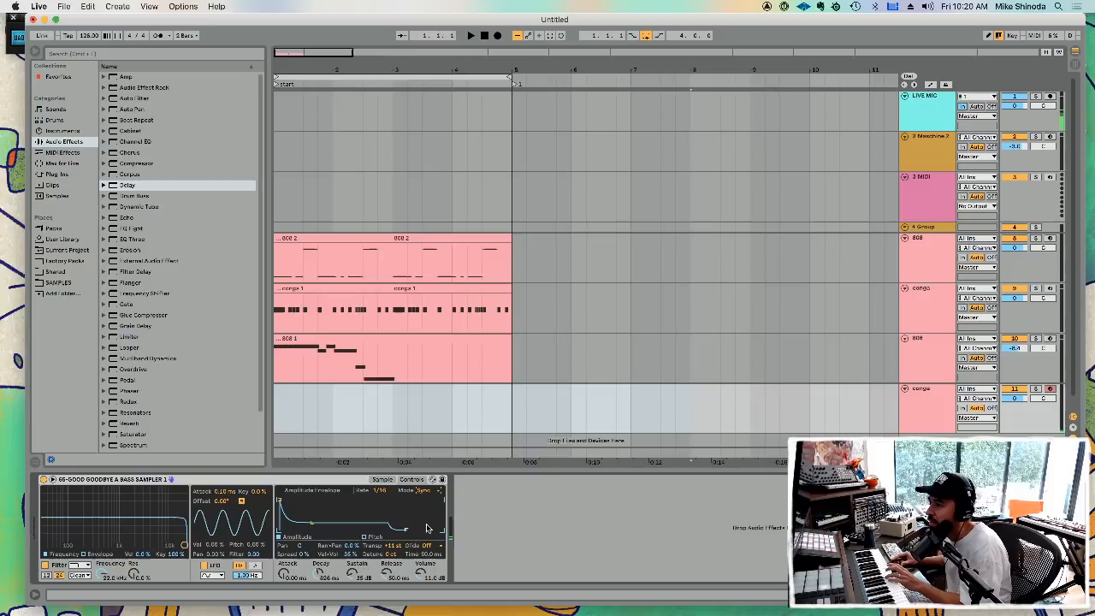
- Set the sampler's LFO to a free-running 30 Hz rate with 23.4% volume modulation and added pitch modulation
click(256, 567)
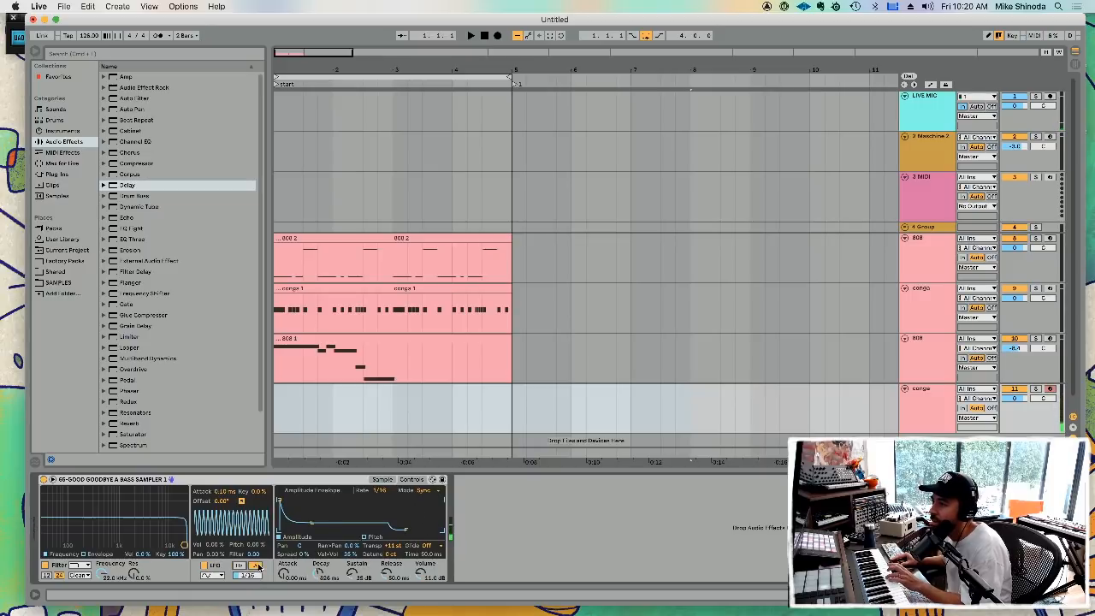
click(243, 566)
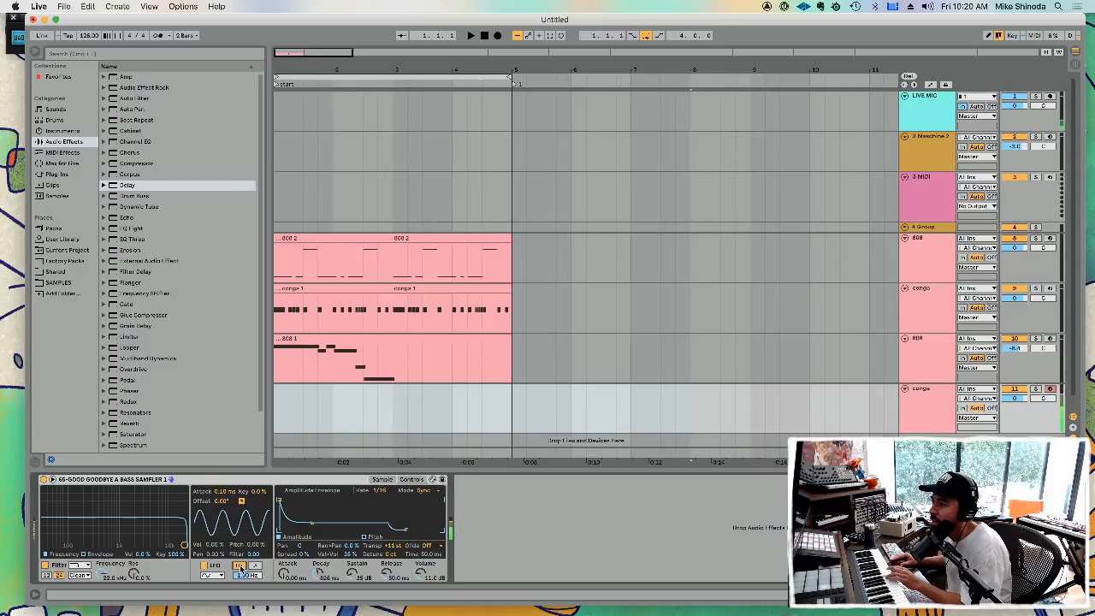
drag(210, 545, 255, 541)
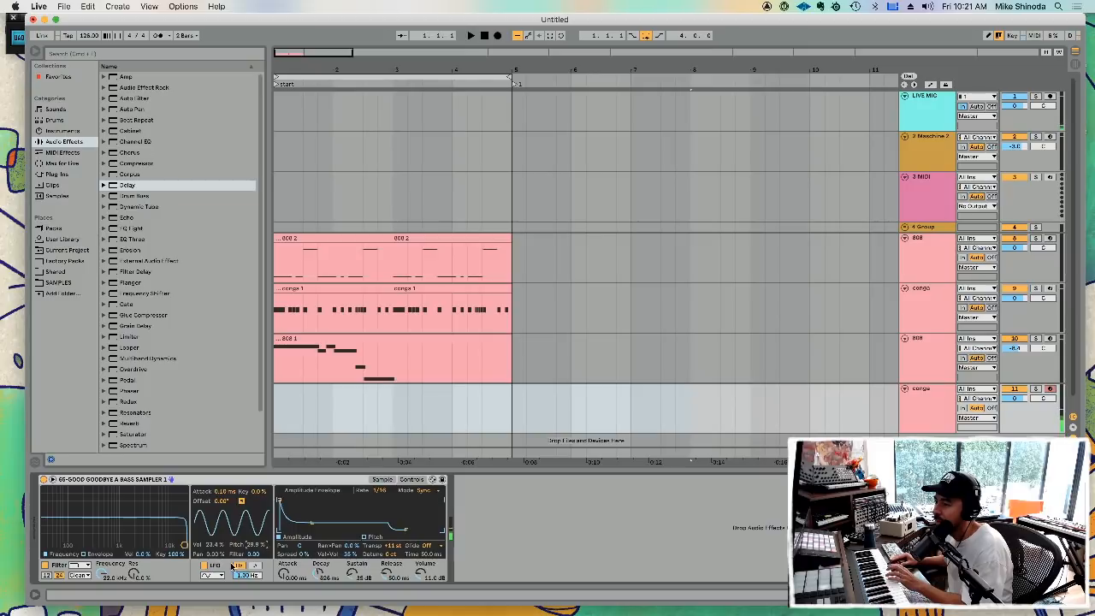
mouse_move(248, 576)
mouse_down()
mouse_move(247, 590)
mouse_move(247, 550)
mouse_move(251, 580)
mouse_up()
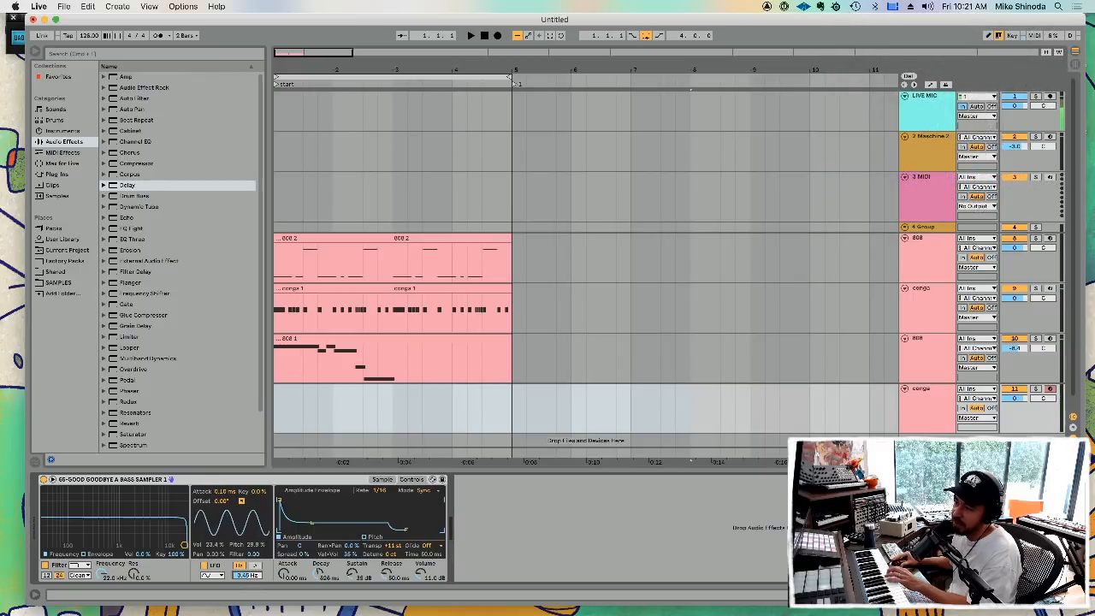
drag(246, 575, 247, 539)
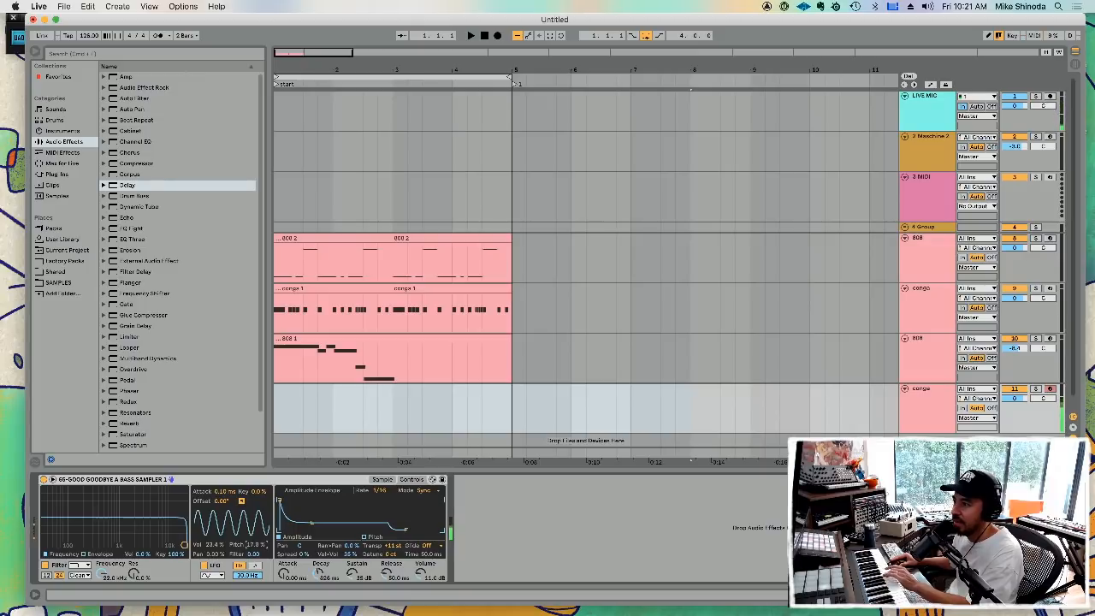
- Extend the sample end point further and set the envelope's release to 414 ms and sustain to -inf dB
click(382, 480)
drag(152, 506, 253, 503)
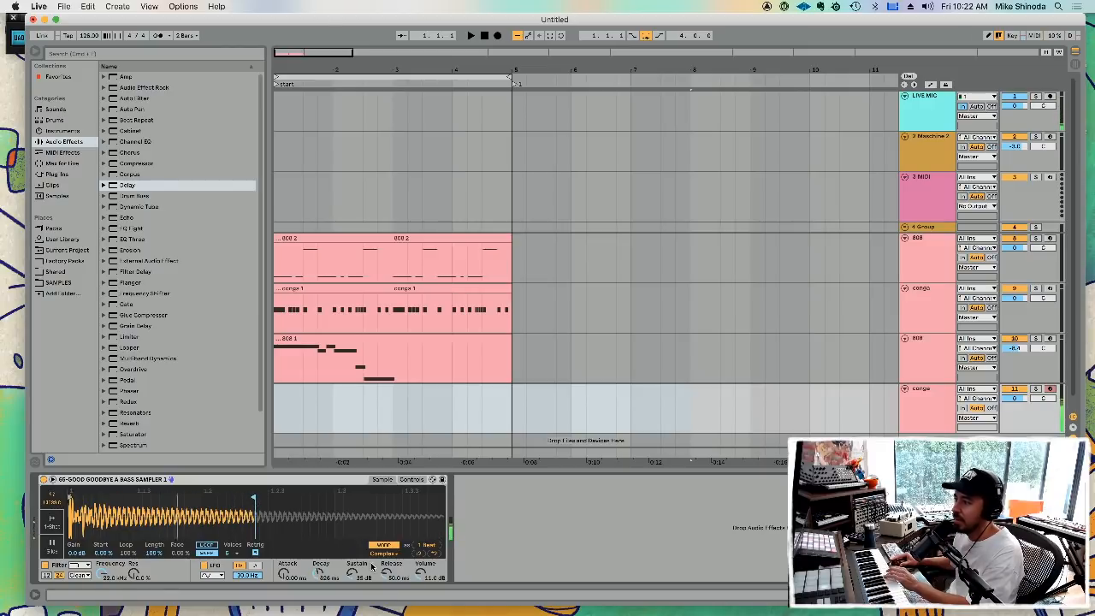
click(411, 480)
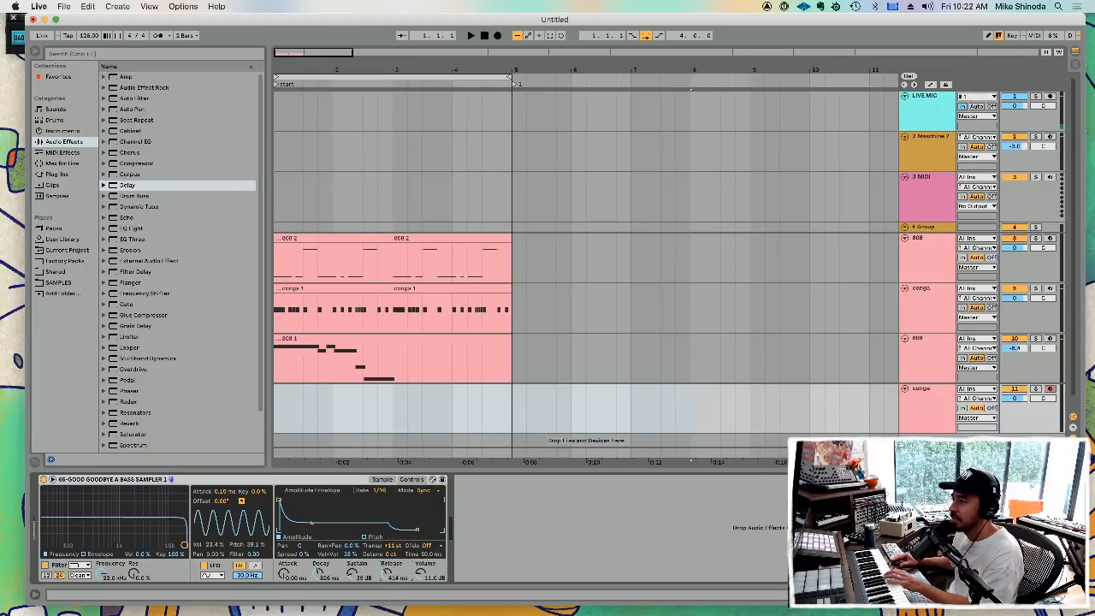
drag(358, 578, 359, 608)
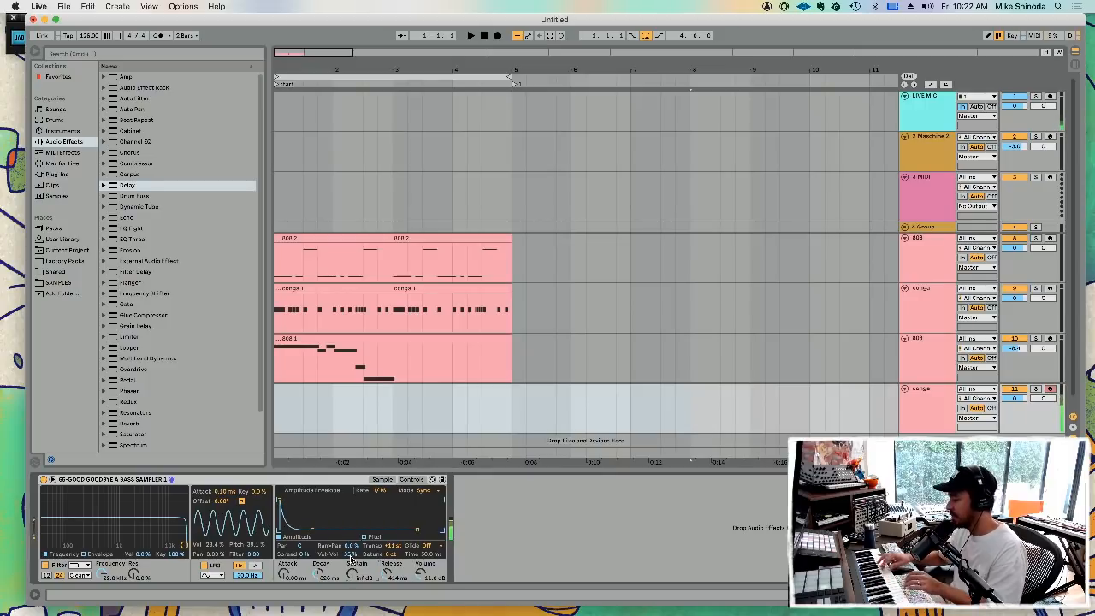
- Play the arrangement briefly, then reshape the amplitude envelope to a 9.41 s decay and -4.5 dB sustain
key(space)
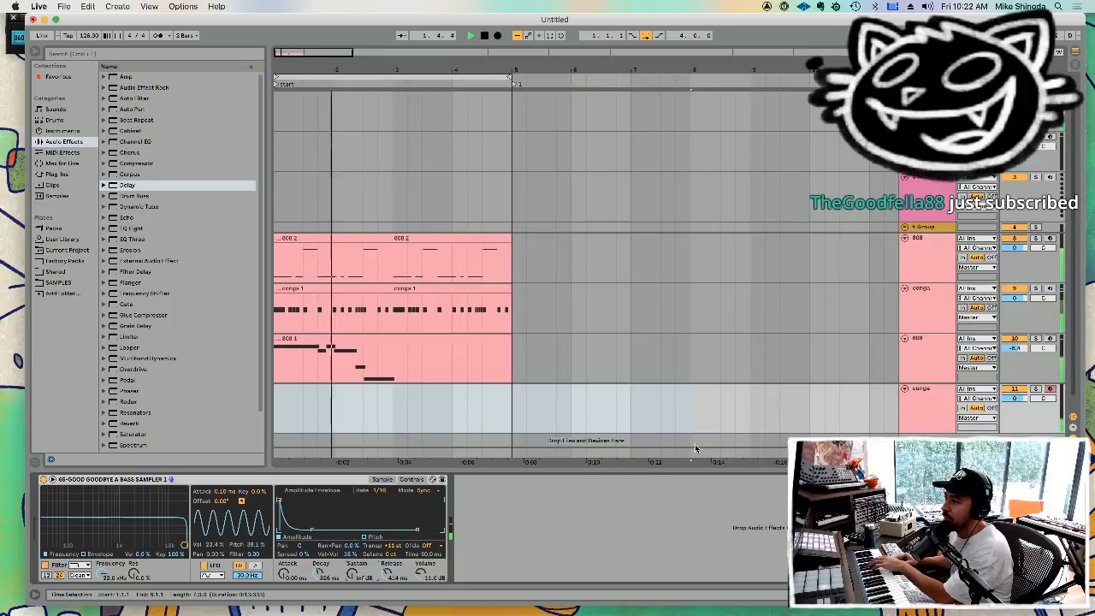
key(space)
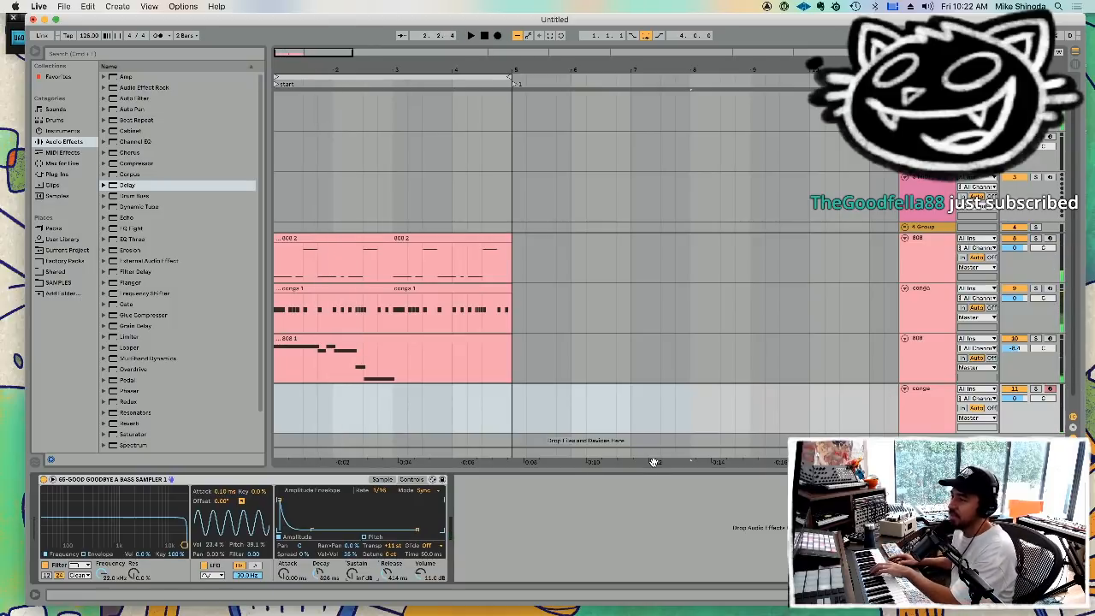
drag(319, 534, 325, 500)
- Narrow the looped sample region to a few wave cycles near the sample's beginning, with the start point past the first peaks
click(382, 480)
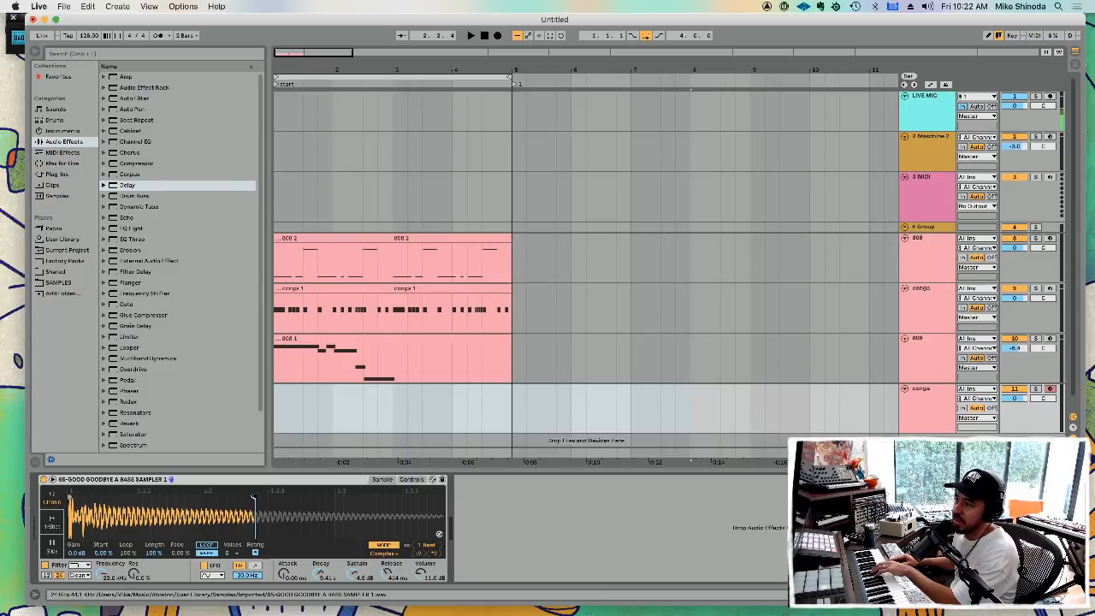
drag(254, 496, 70, 498)
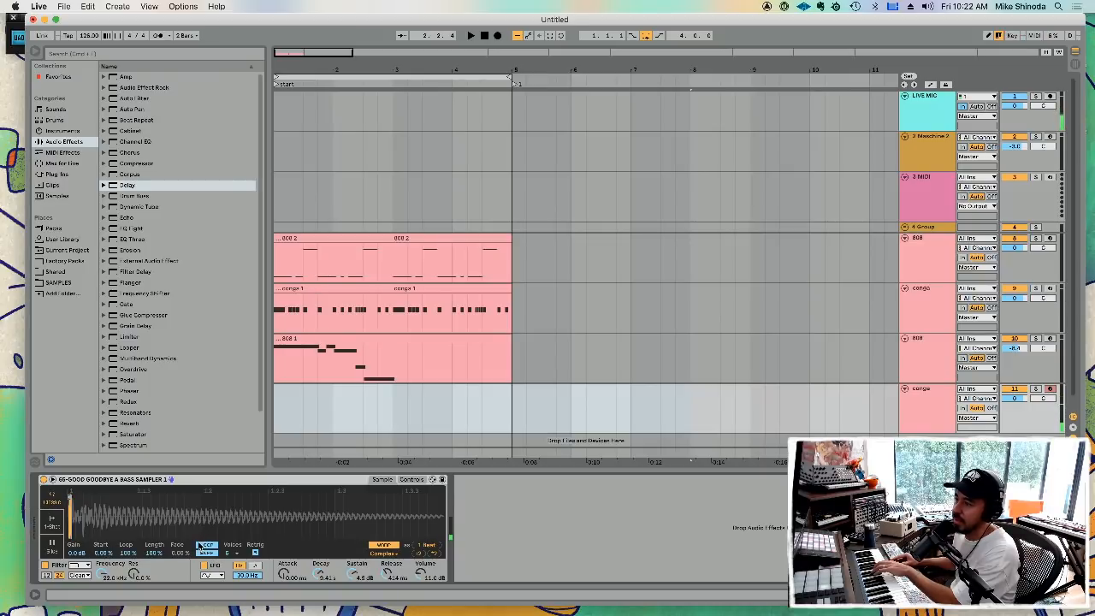
click(205, 546)
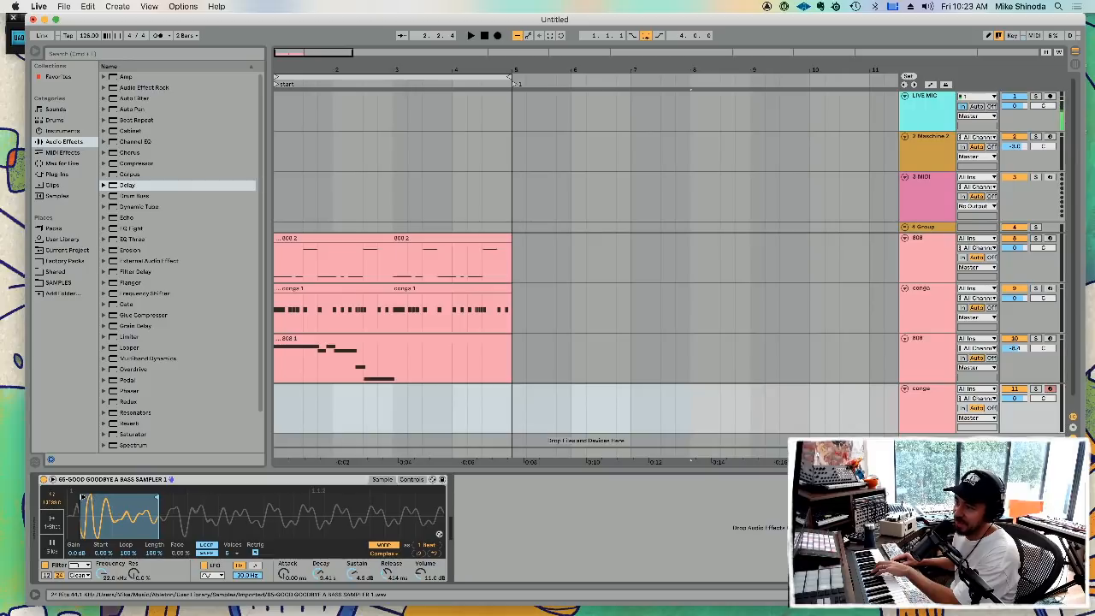
mouse_move(82, 497)
mouse_down()
mouse_move(152, 499)
mouse_move(112, 499)
mouse_up()
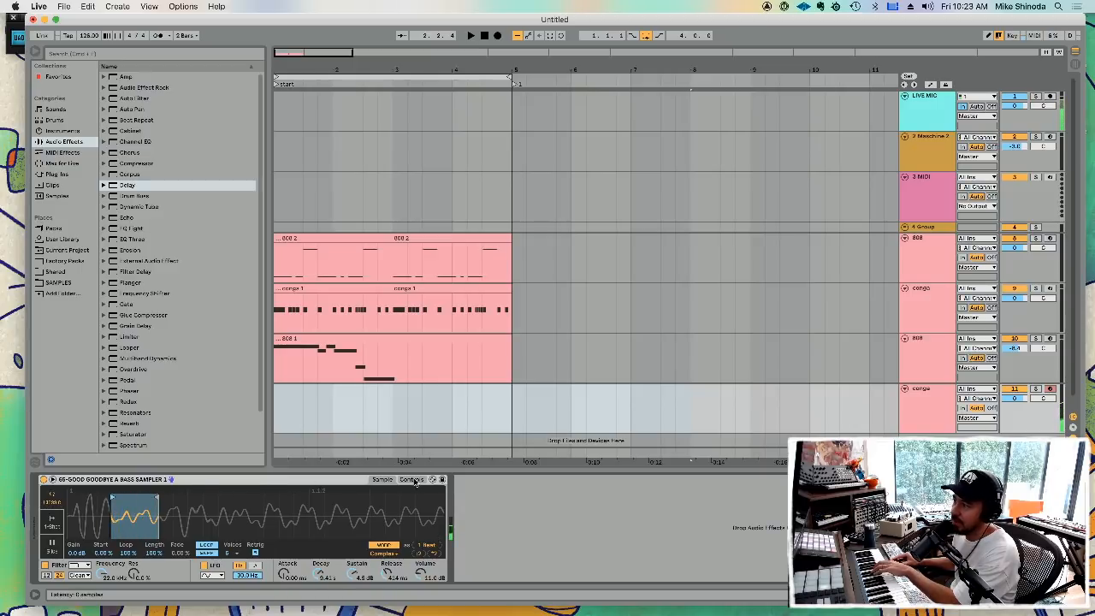
- Move the sample start back toward the beginning and shorten the looped region to about one wave cycle at the first large peak
click(414, 480)
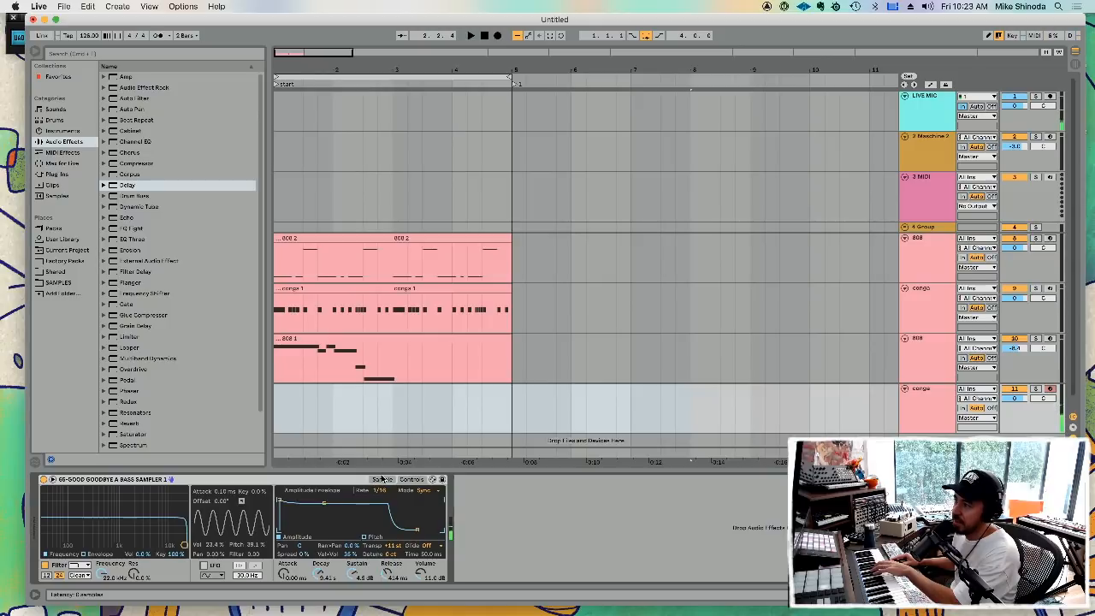
click(382, 480)
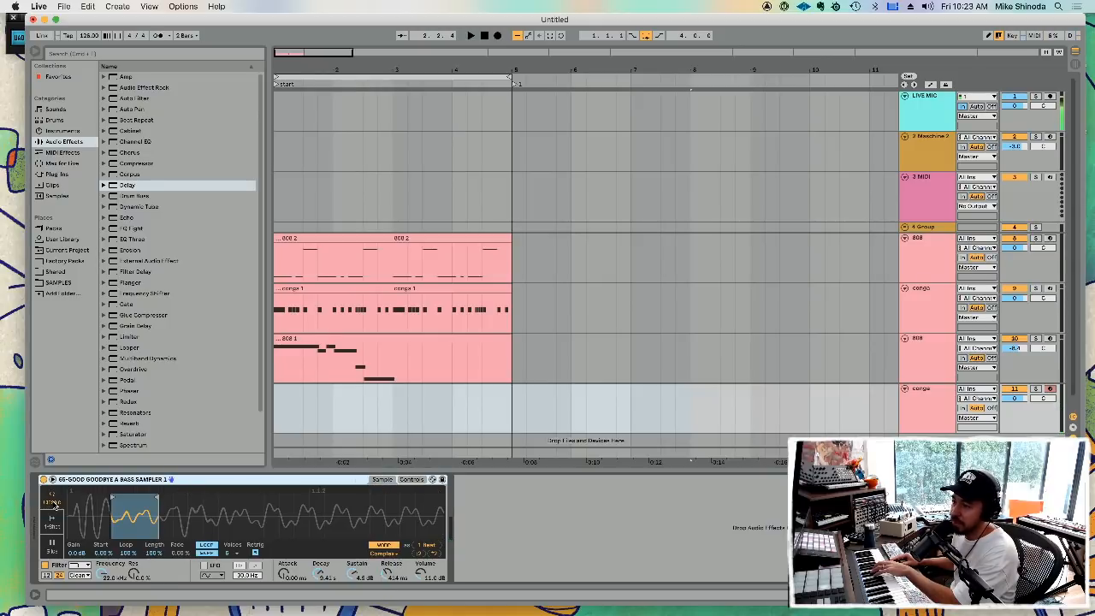
drag(114, 499, 74, 500)
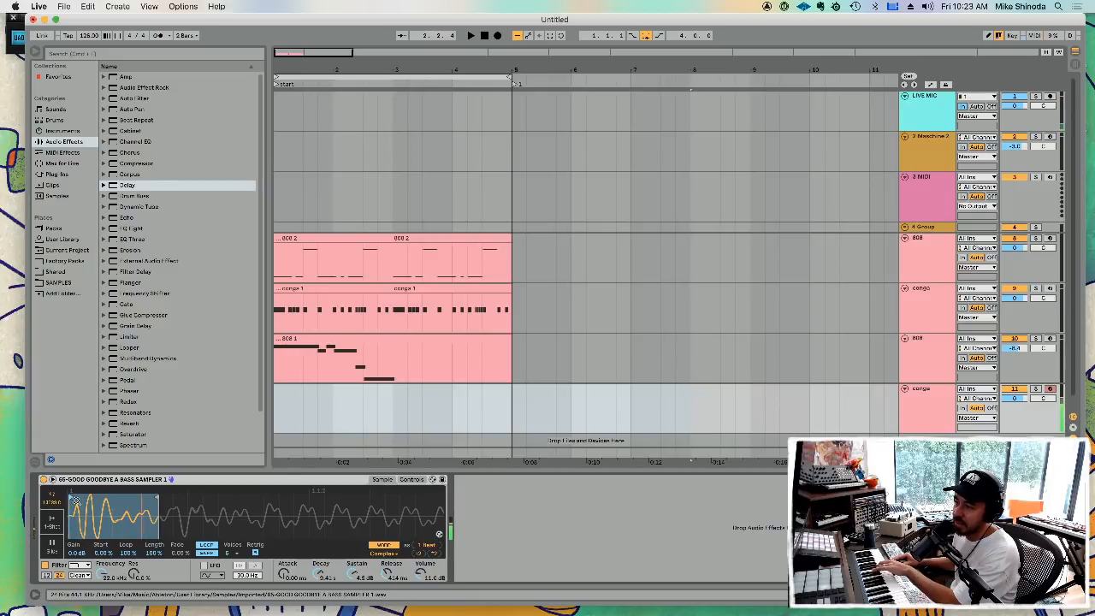
click(387, 546)
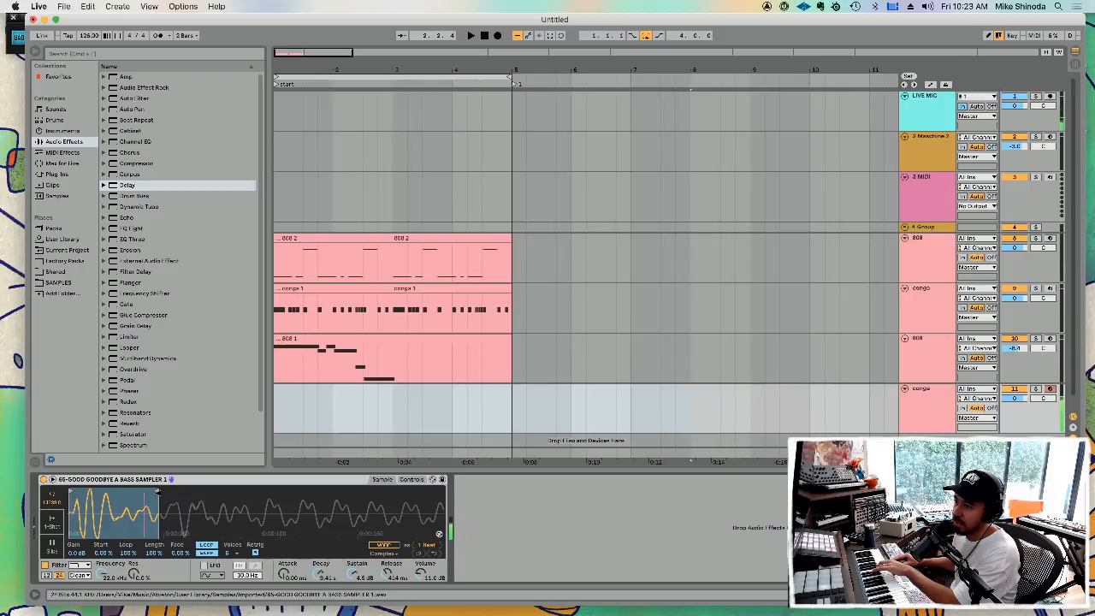
mouse_move(157, 494)
mouse_down()
mouse_move(244, 497)
mouse_move(101, 497)
mouse_move(125, 496)
mouse_up()
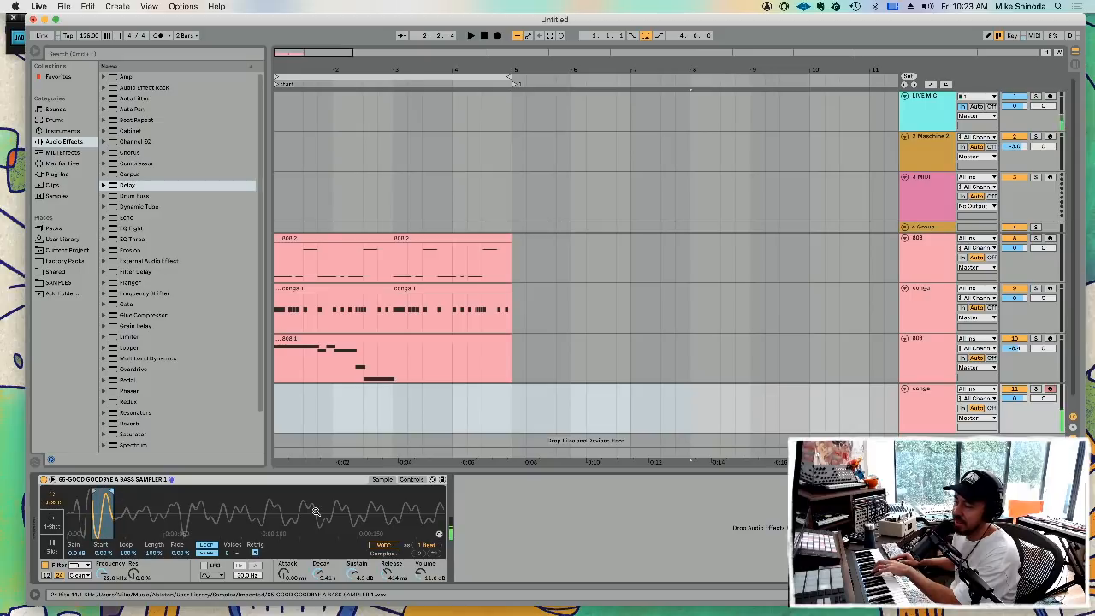
- Play the arrangement and set the sampler to 0.93 ms attack, 1.00 ms release, Glide mode and -21.1 dB volume
key(space)
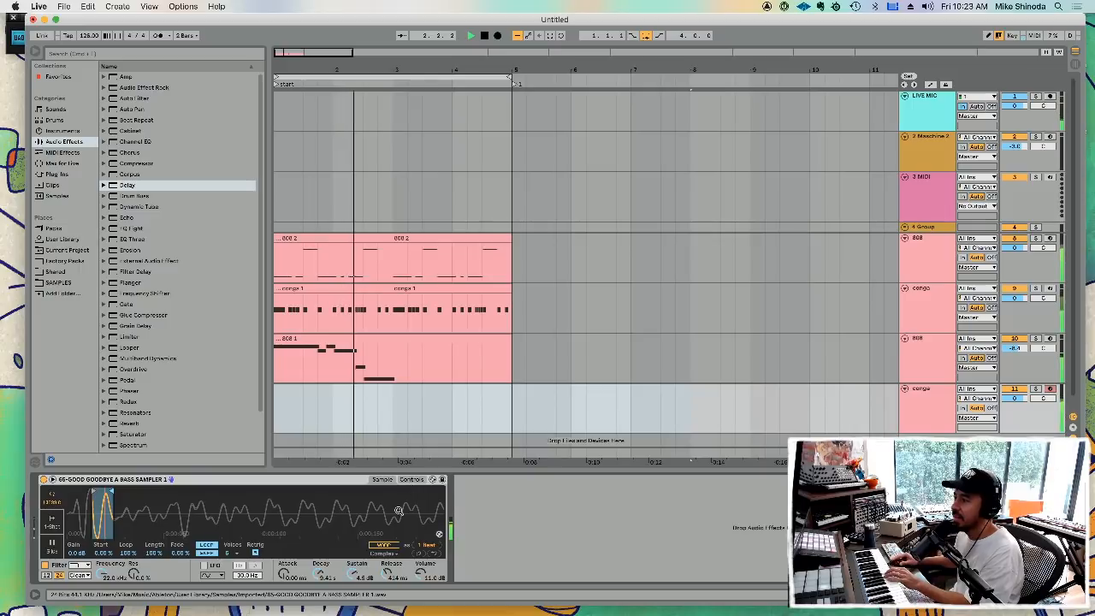
click(411, 480)
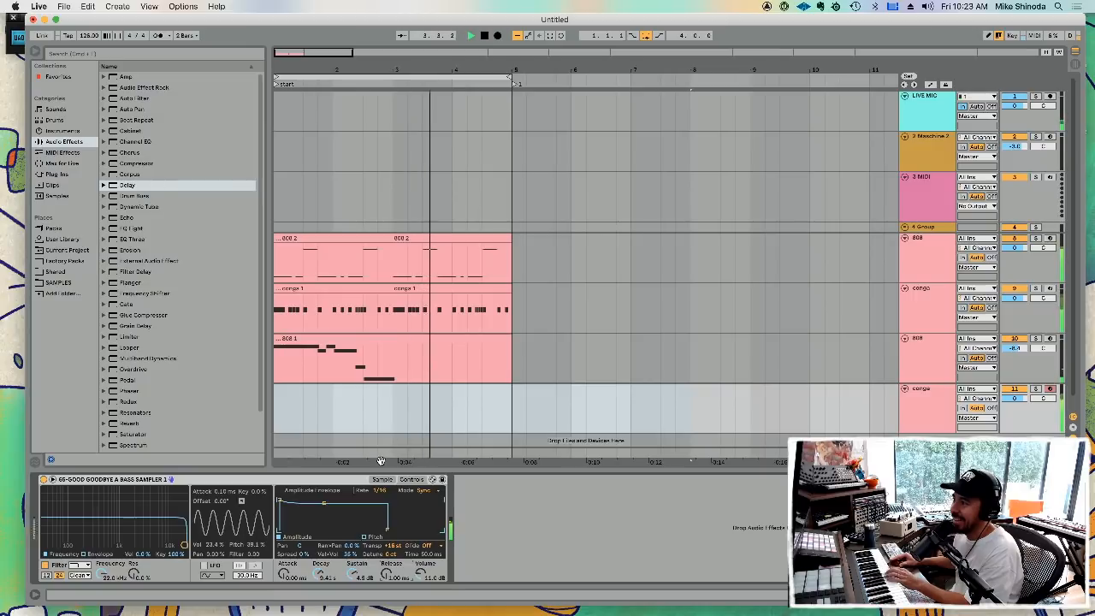
drag(285, 574, 285, 567)
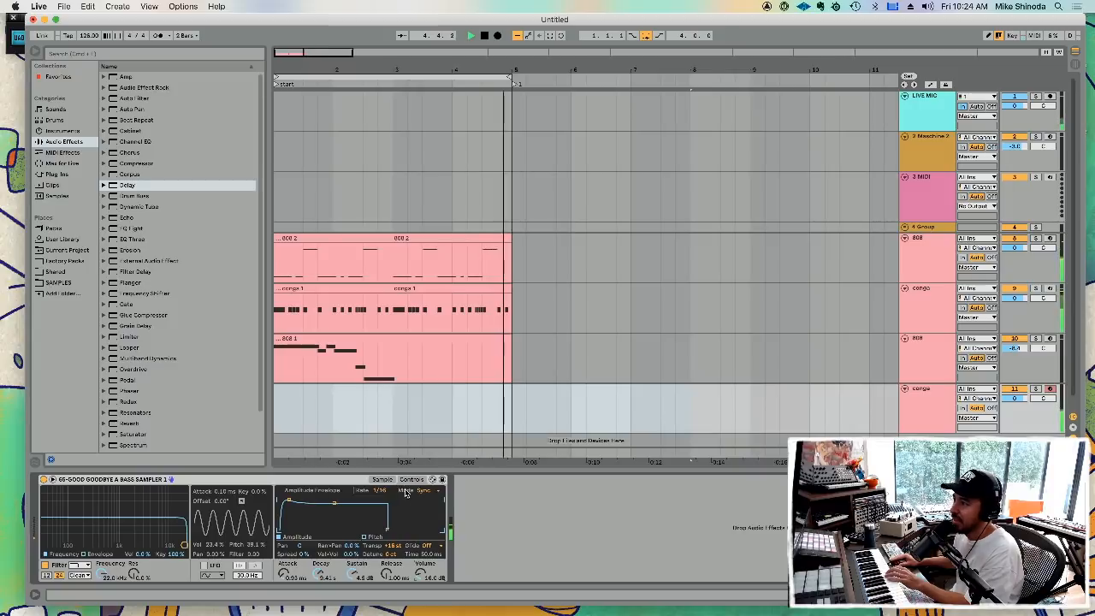
click(428, 546)
click(433, 570)
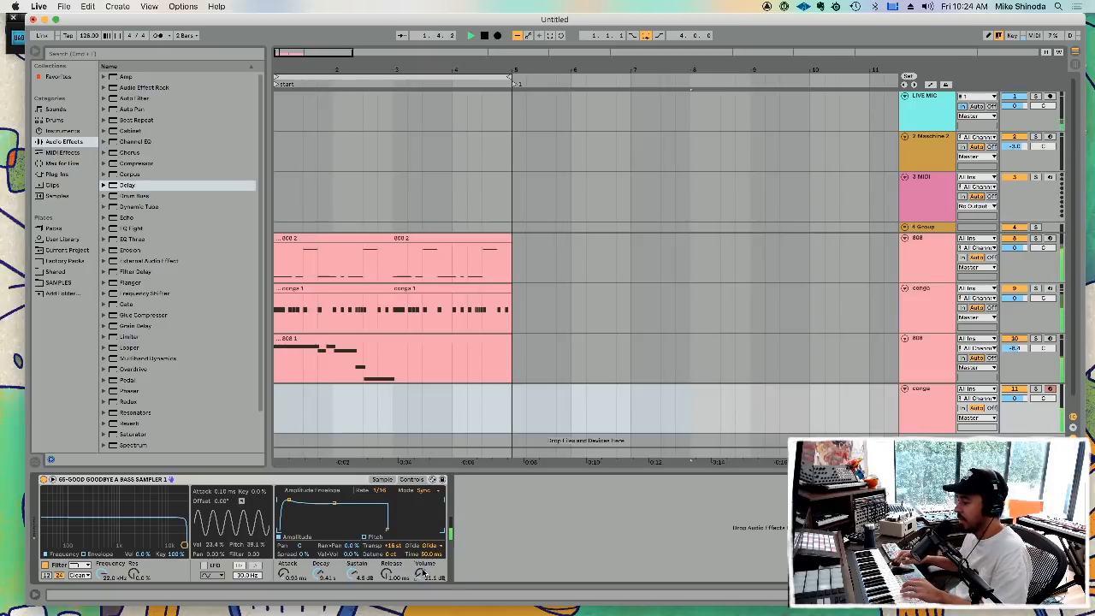
- Record a synth melody into the four-bar loop on the duplicated conga track
key(F9)
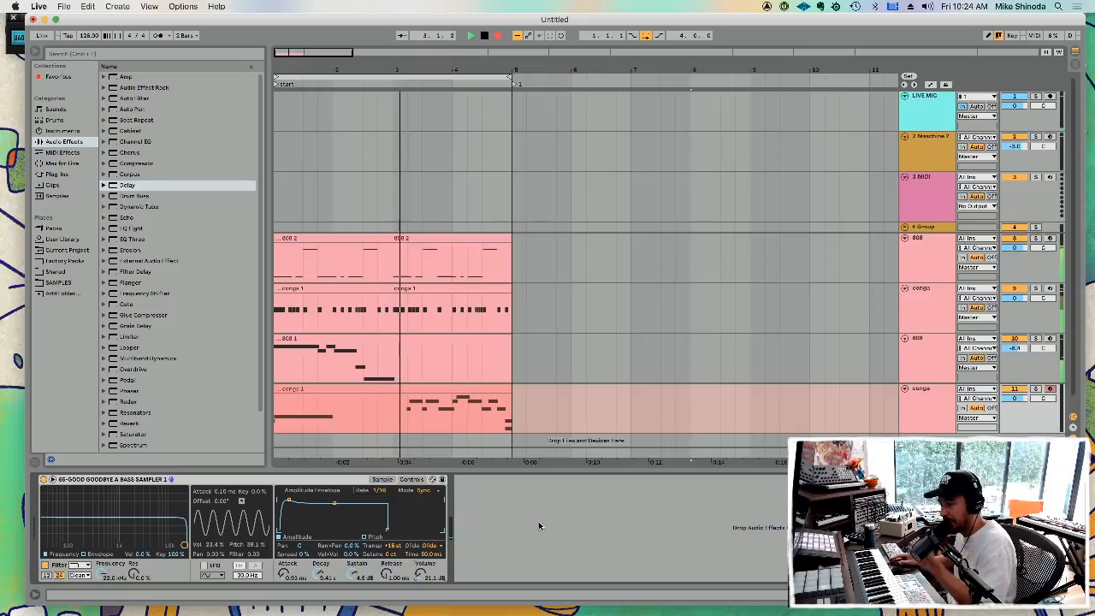
key(F9)
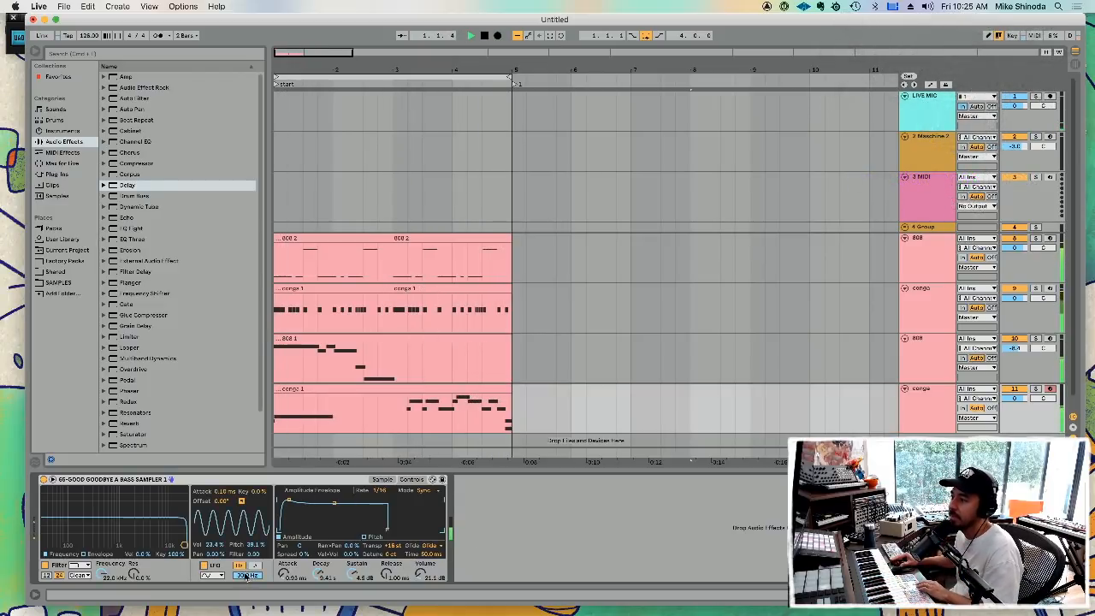
- Turn on the sampler's LFO and set a 23.4 Hz rate with 0.15% pitch modulation
click(208, 566)
drag(247, 576, 247, 590)
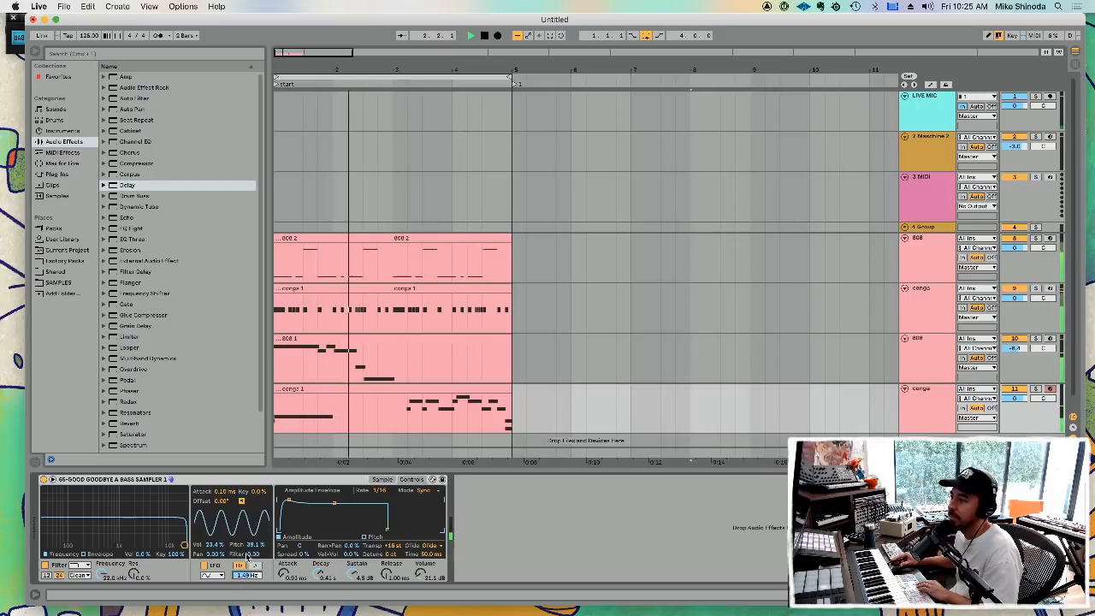
drag(255, 545, 255, 558)
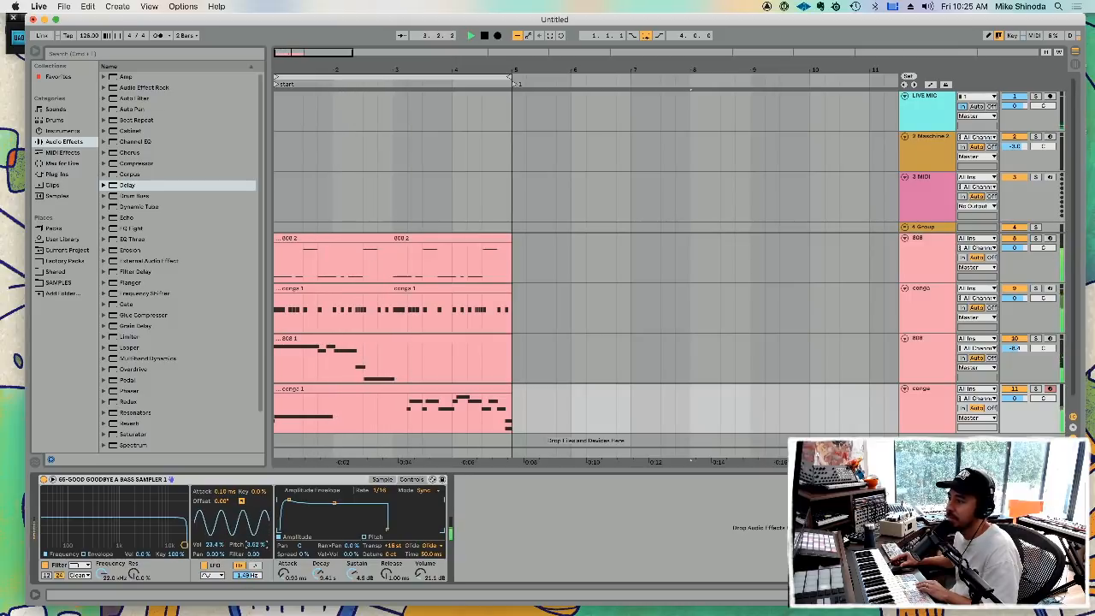
drag(248, 576, 253, 555)
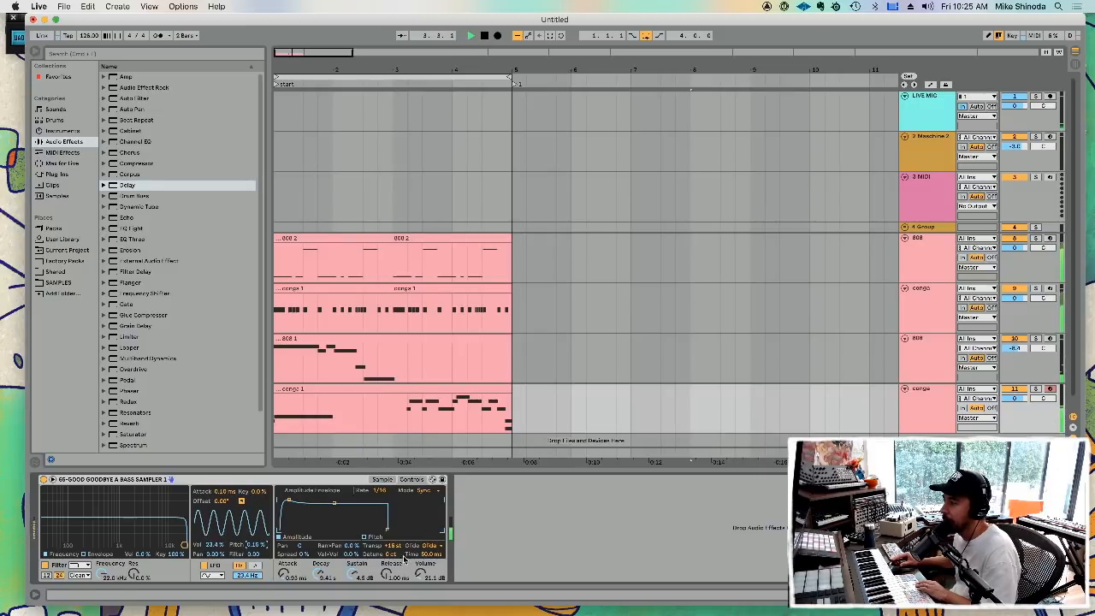
- Lengthen the sampler's release to 1.99 s and lower the duplicated conga track's volume to -4.0 dB
drag(387, 575, 387, 537)
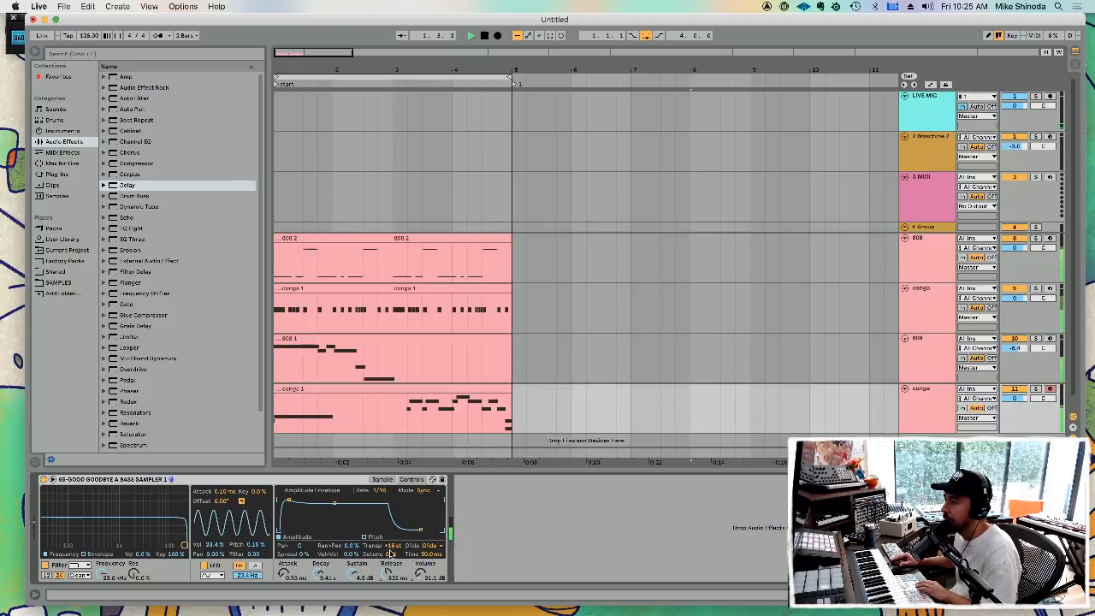
drag(387, 575, 391, 562)
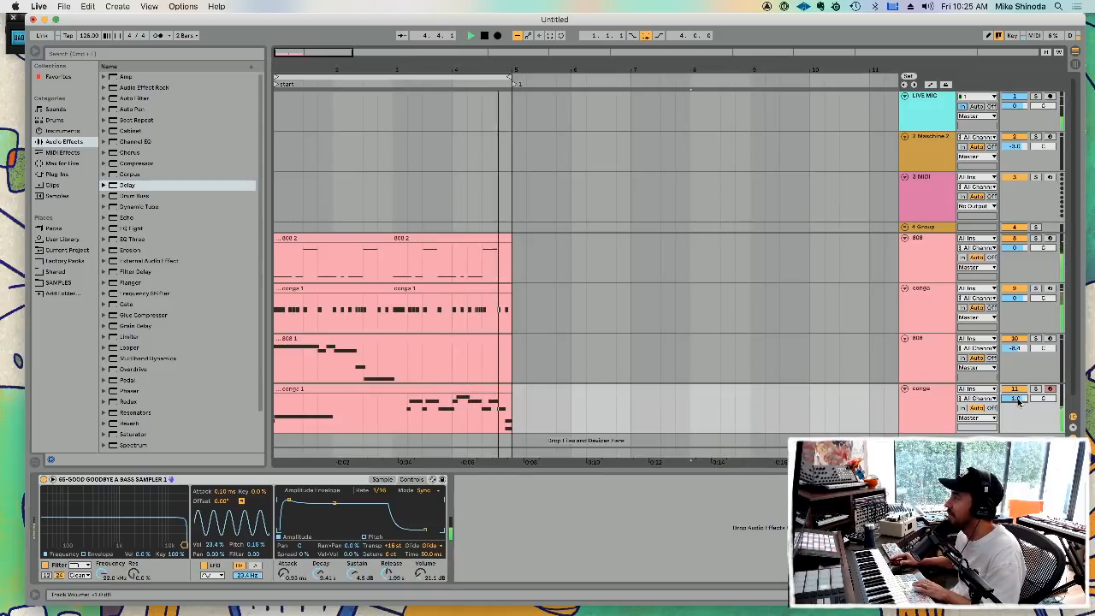
drag(1018, 401, 1018, 406)
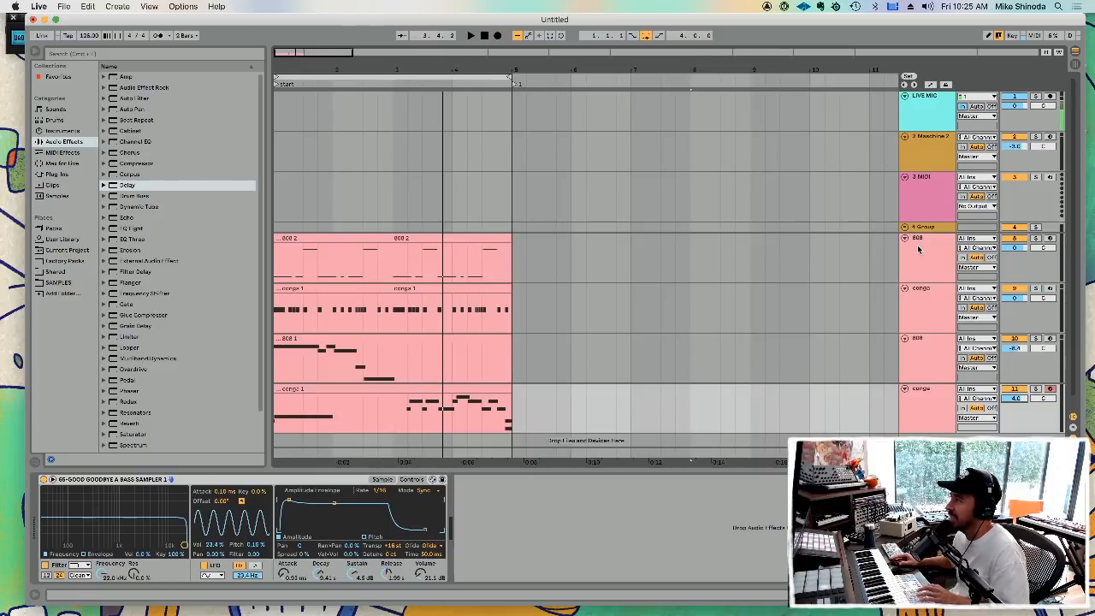
- Duplicate the first 808 track below the synth track and delete the copied clips from it
drag(921, 245, 921, 436)
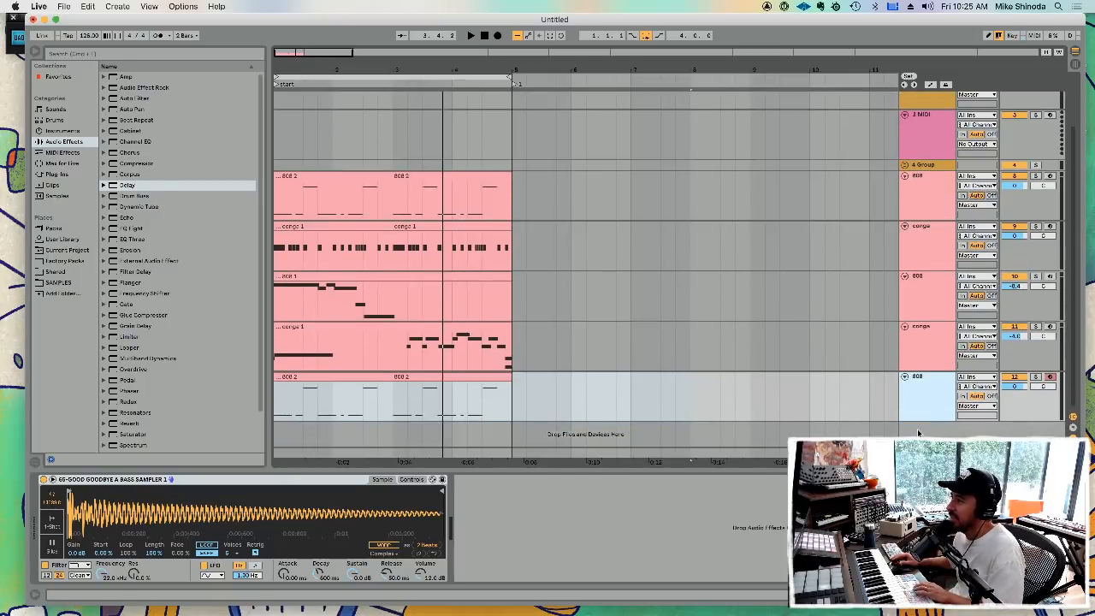
drag(572, 409, 224, 401)
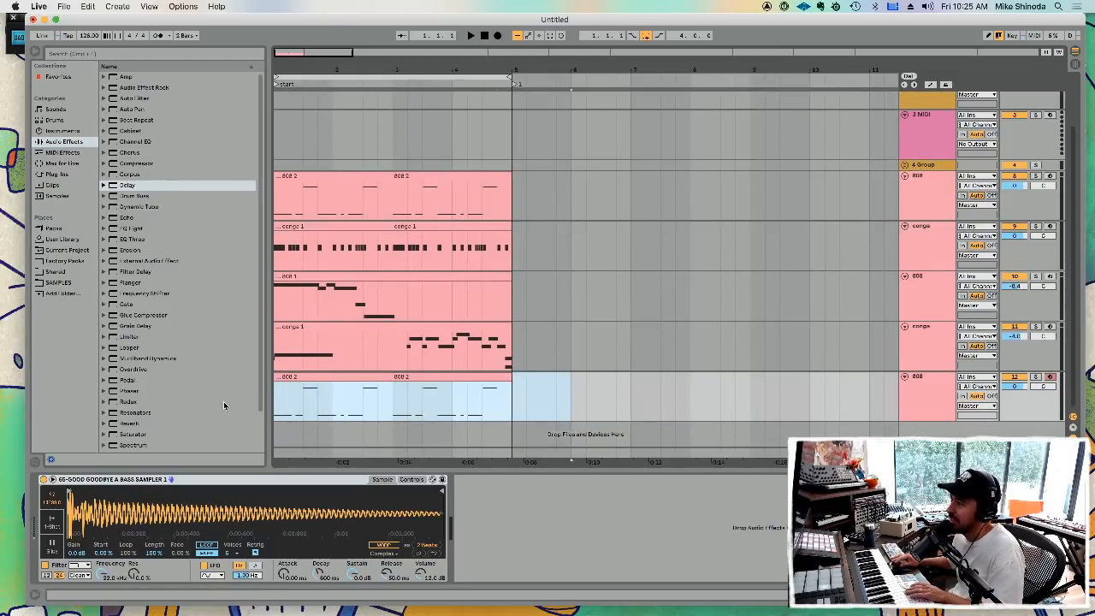
key(Delete)
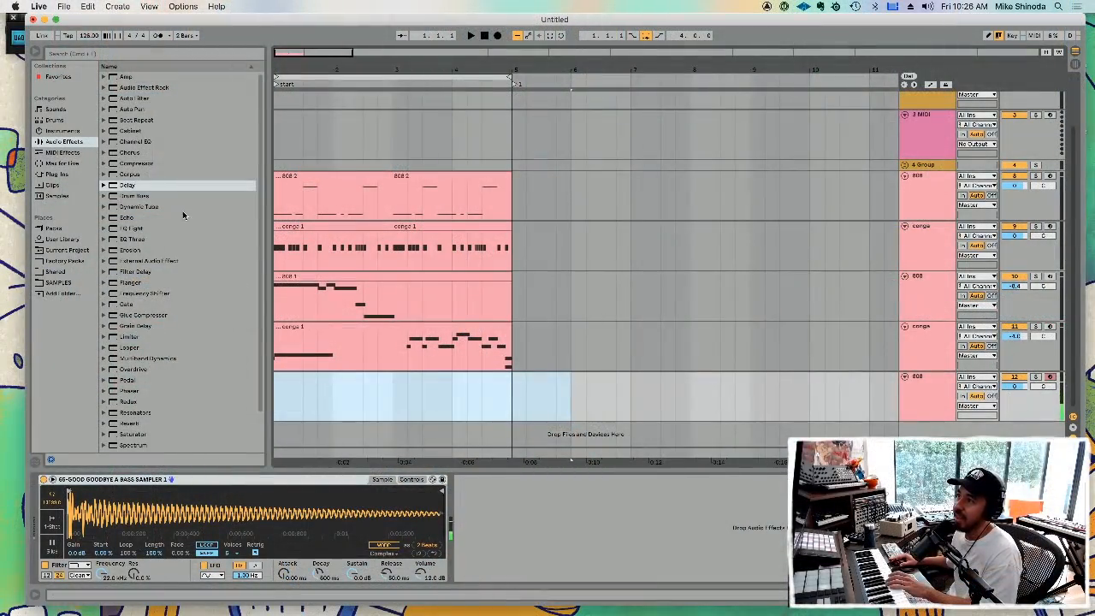
- Add a Delay effect to the duplicated 808 track and set it to unsynced time mode at about 13.5 ms
drag(129, 185, 435, 304)
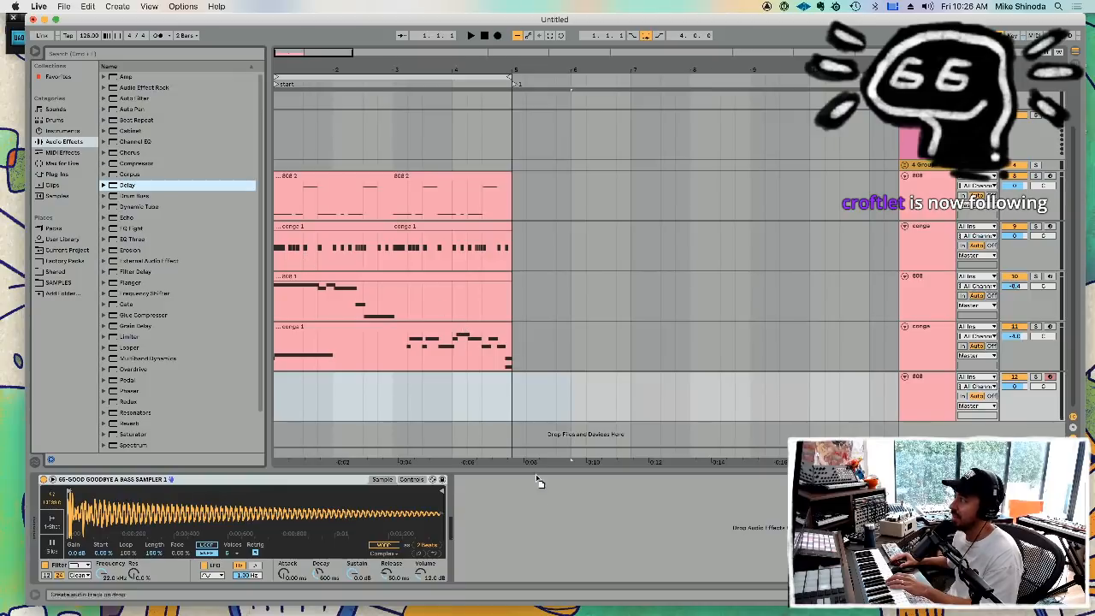
drag(537, 481, 539, 554)
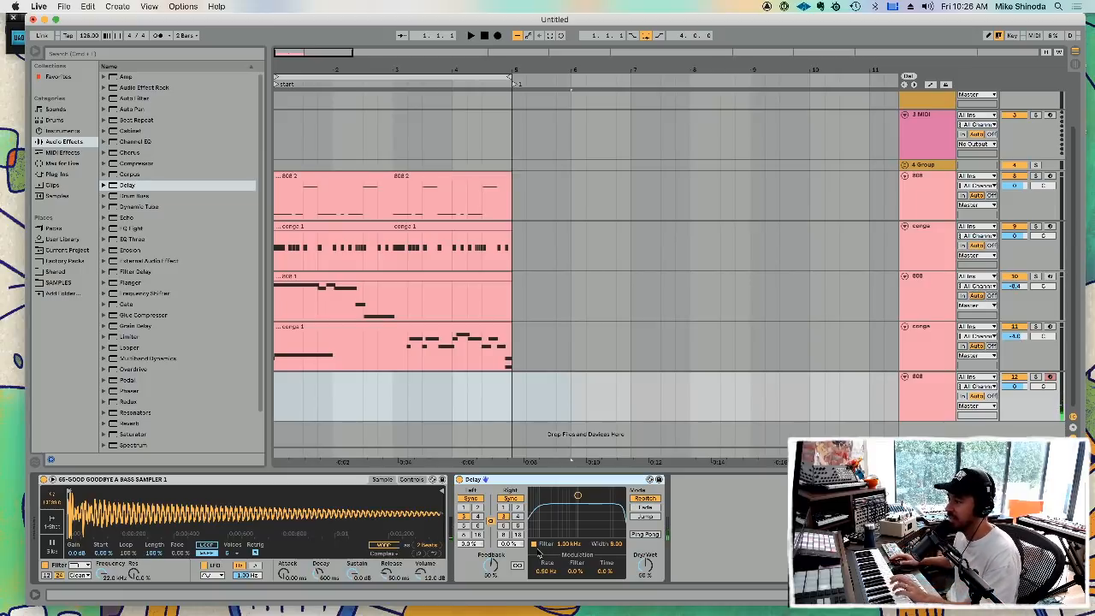
click(475, 499)
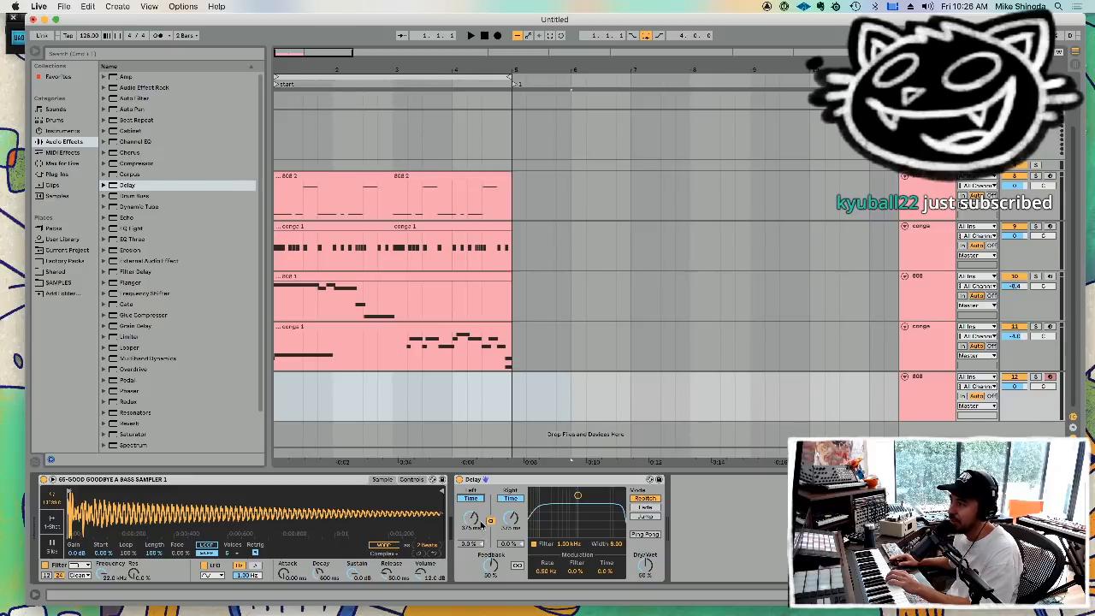
drag(476, 521, 471, 534)
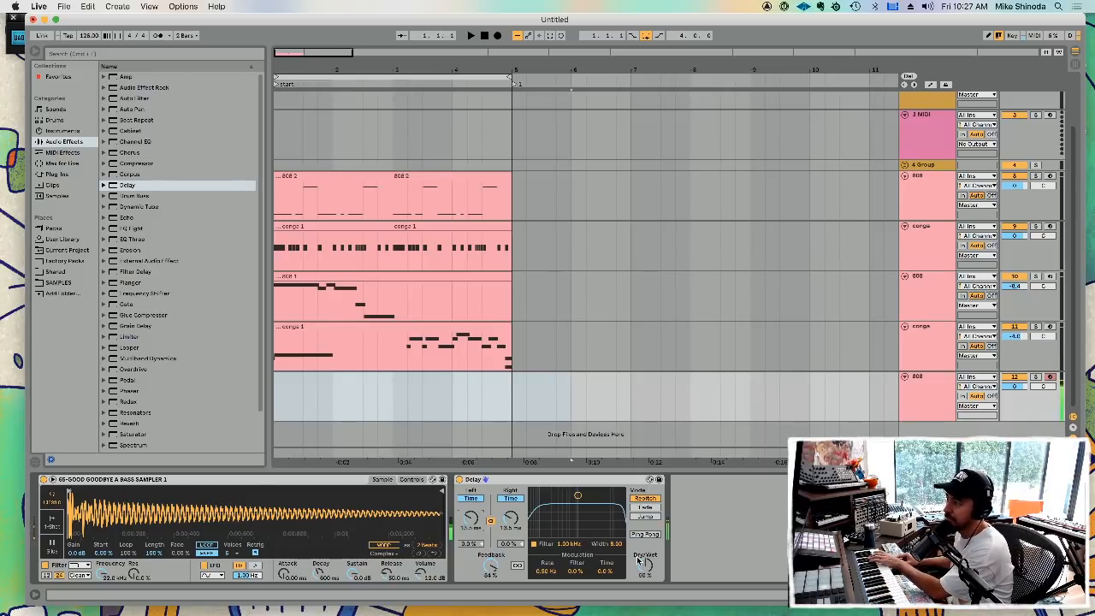
- Set the Delay to 100% dry/wet and about 95% feedback with Ping Pong on, keeping the time near 13.5 ms
drag(646, 568, 646, 539)
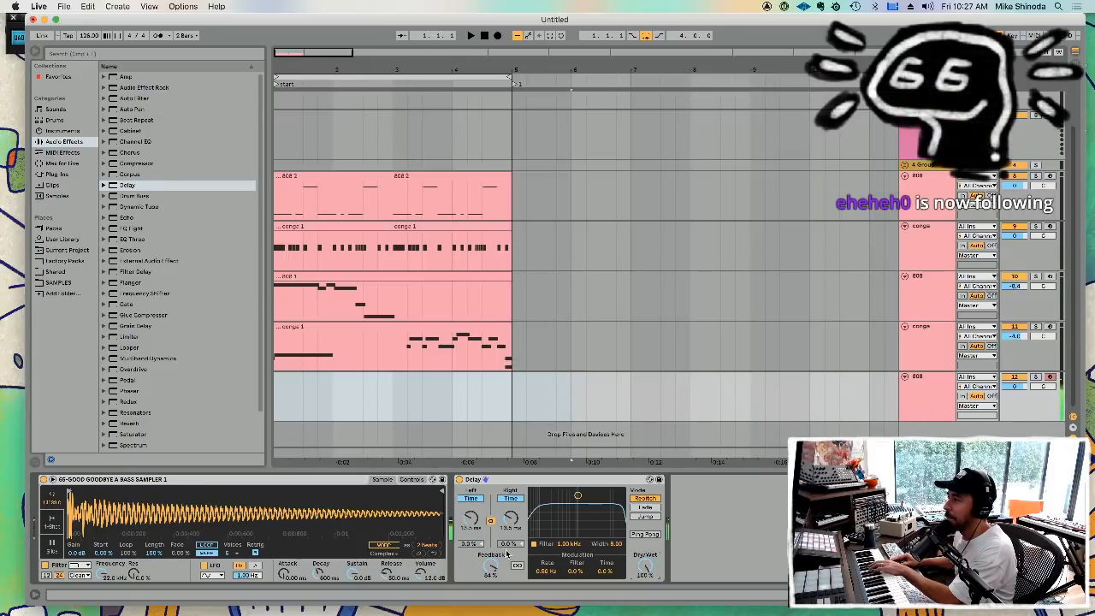
drag(475, 513, 475, 502)
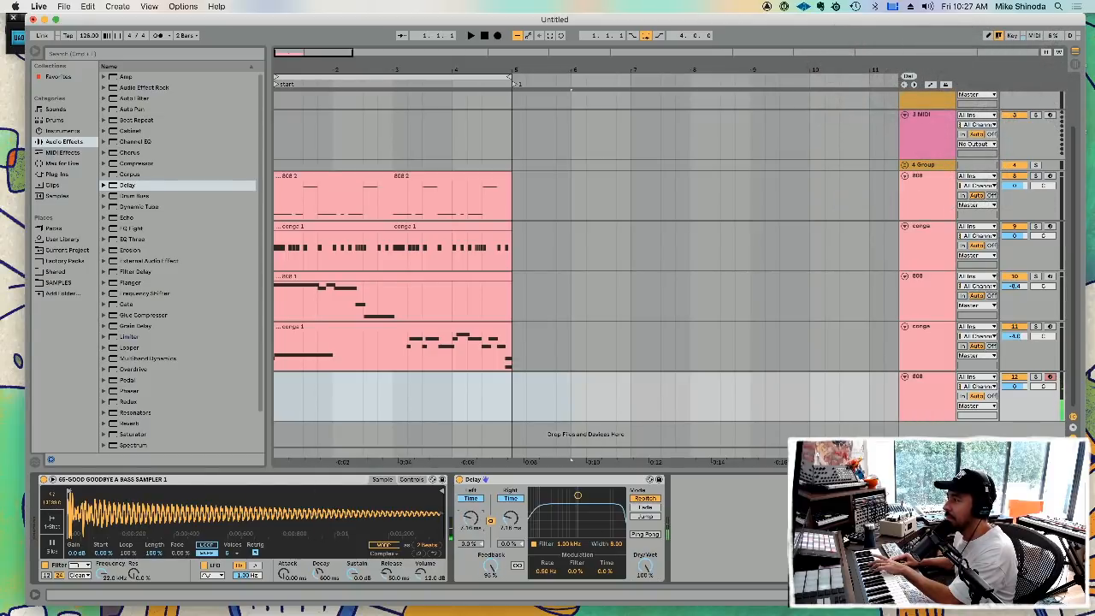
drag(470, 518, 471, 515)
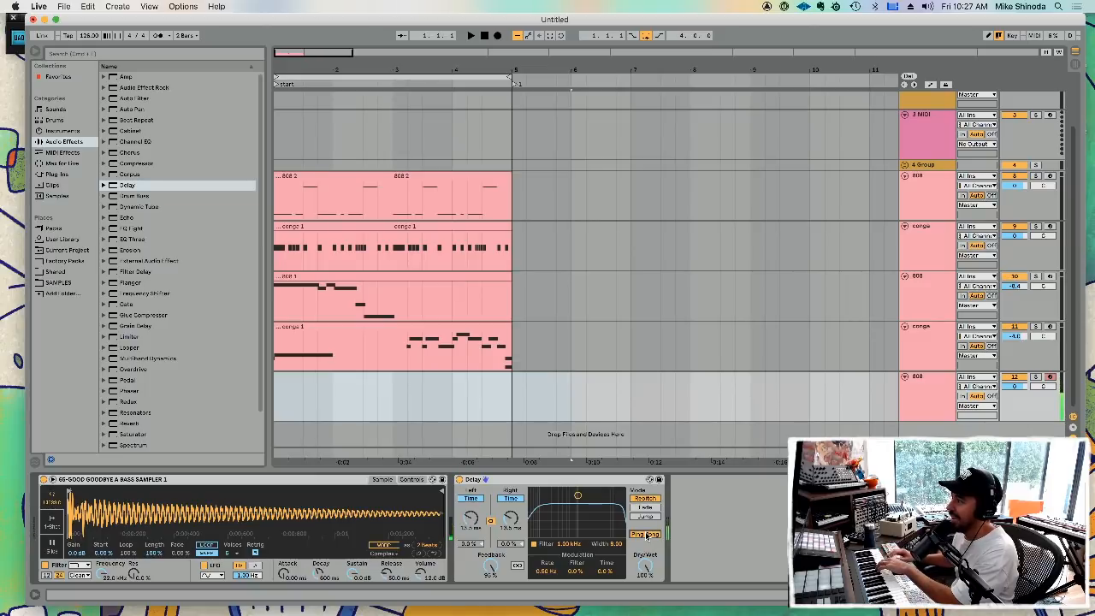
- Record a short take on the new 808 track from bar 7 and delete the portion before its last note
click(650, 401)
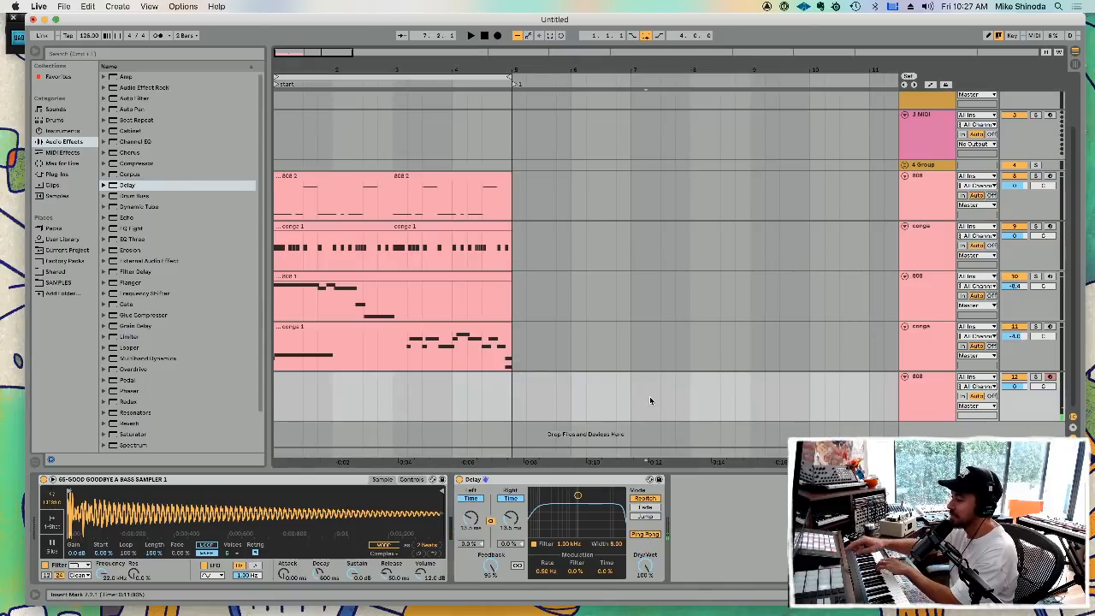
key(F9)
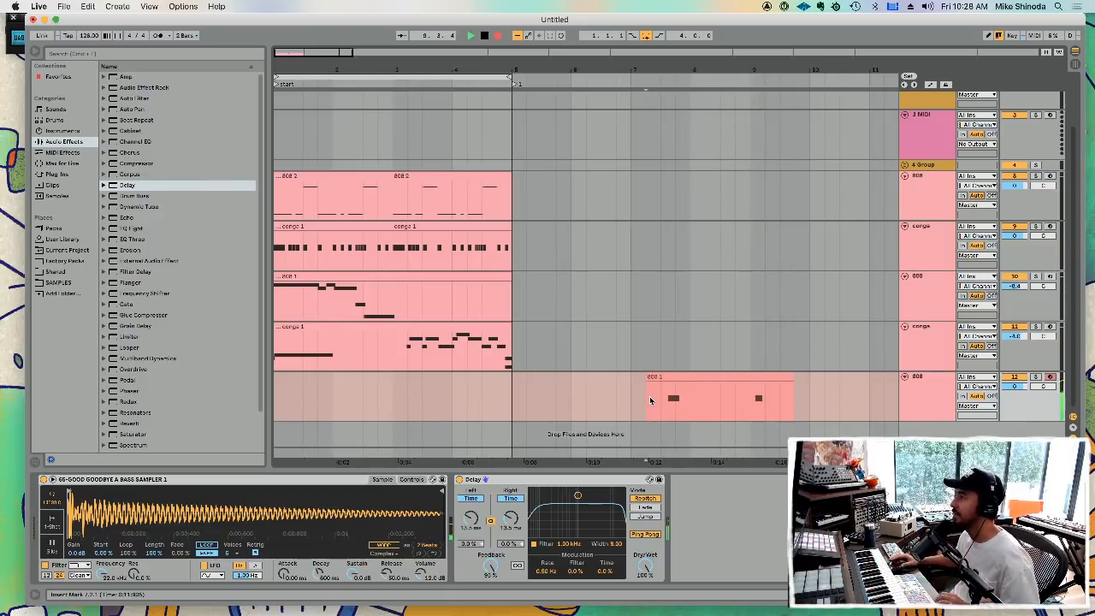
key(space)
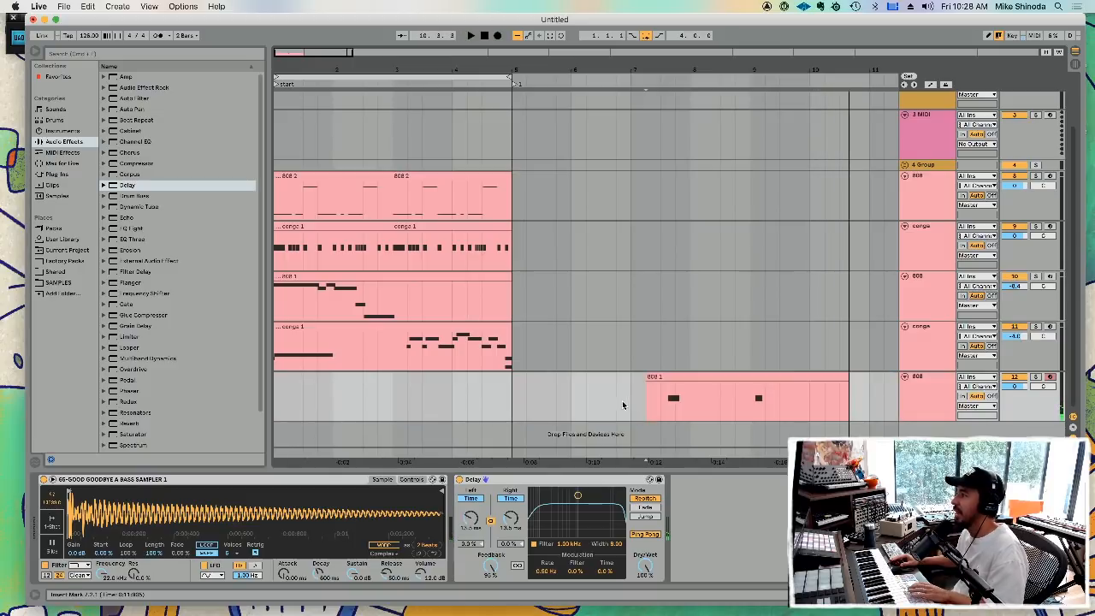
drag(617, 402, 747, 402)
key(Delete)
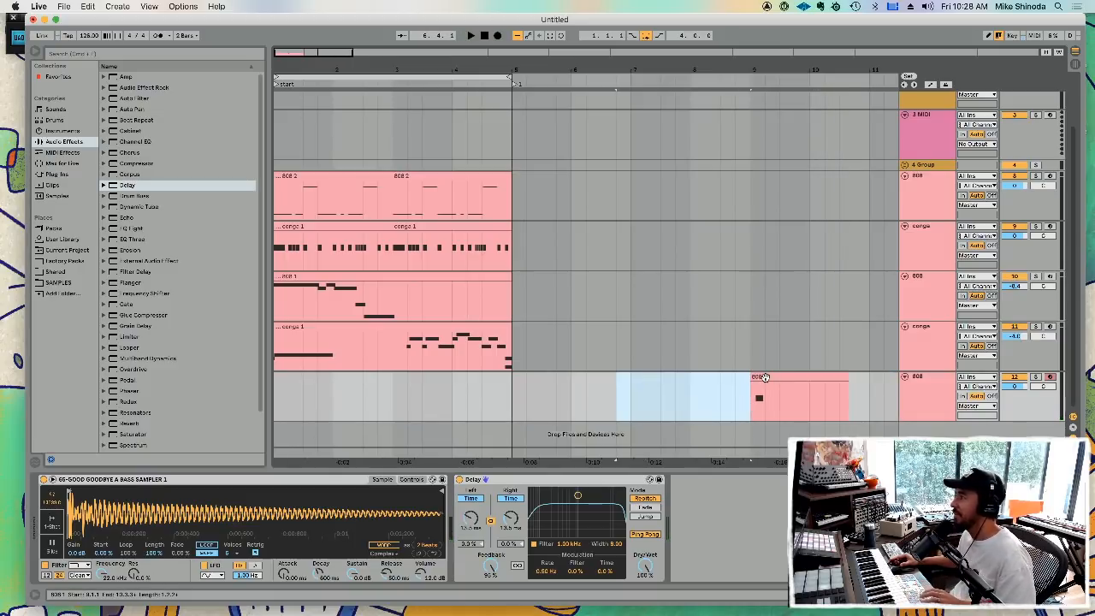
- Convert the recorded 808 note to audio by freezing its track, copying the clip to a new audio track and removing the frozen track
right_click(764, 377)
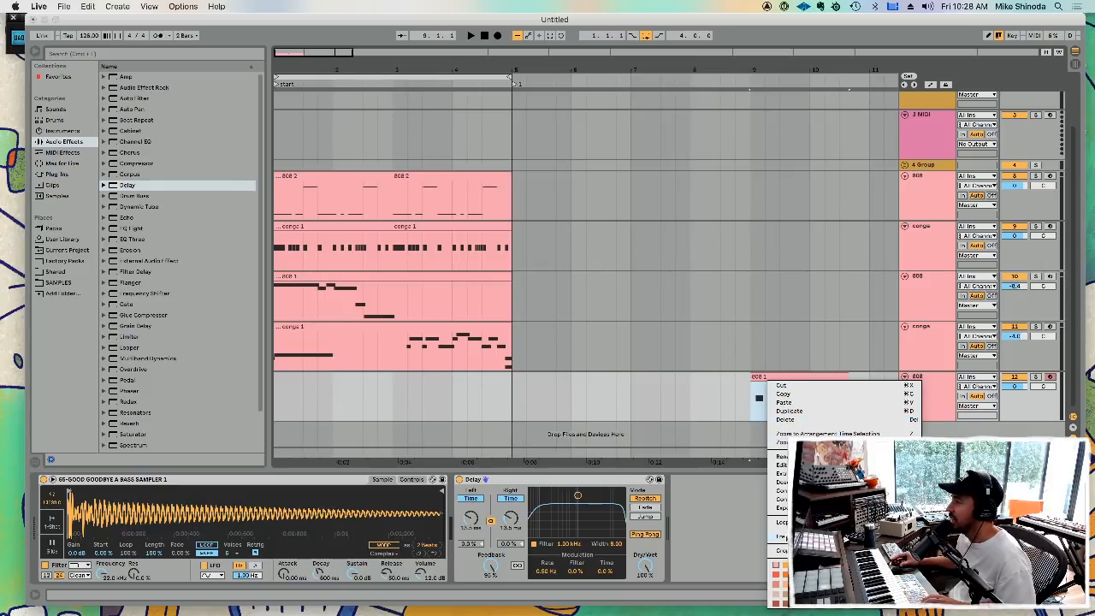
click(786, 536)
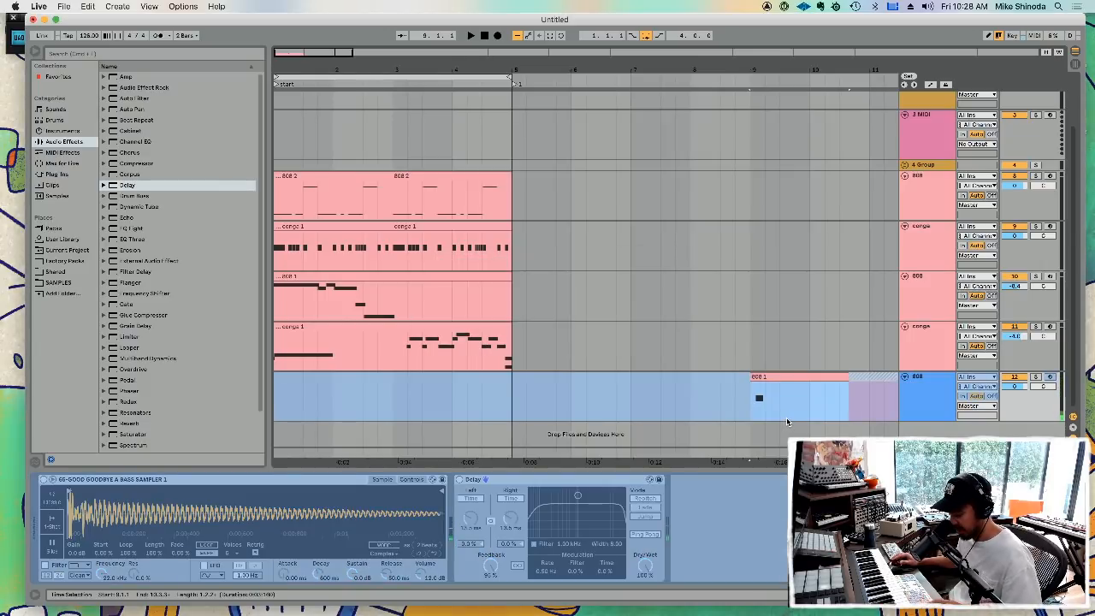
key(super+t)
drag(775, 352, 775, 417)
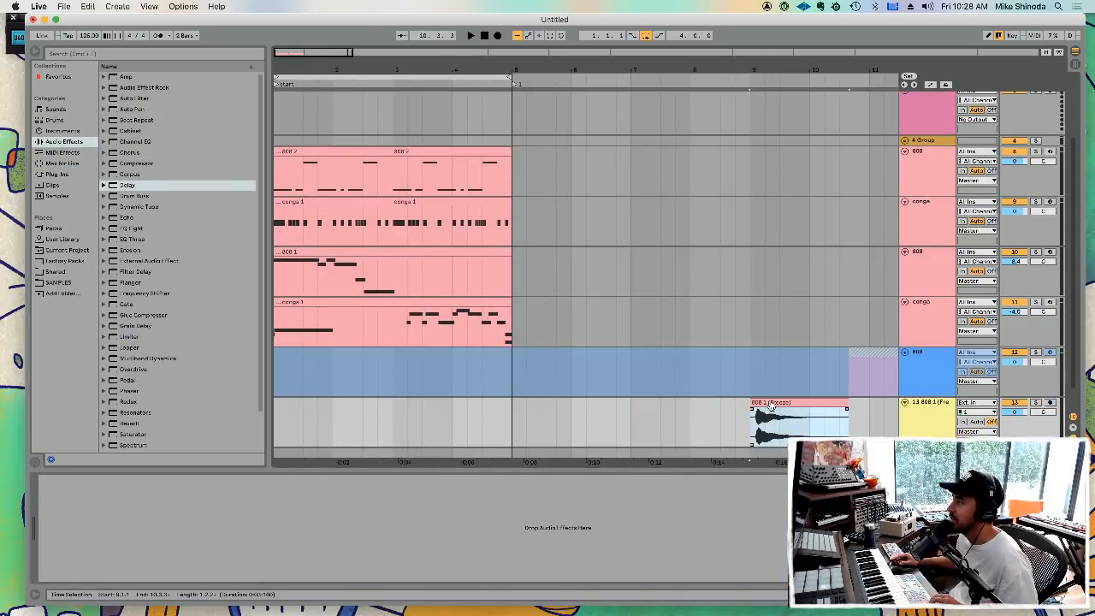
click(920, 355)
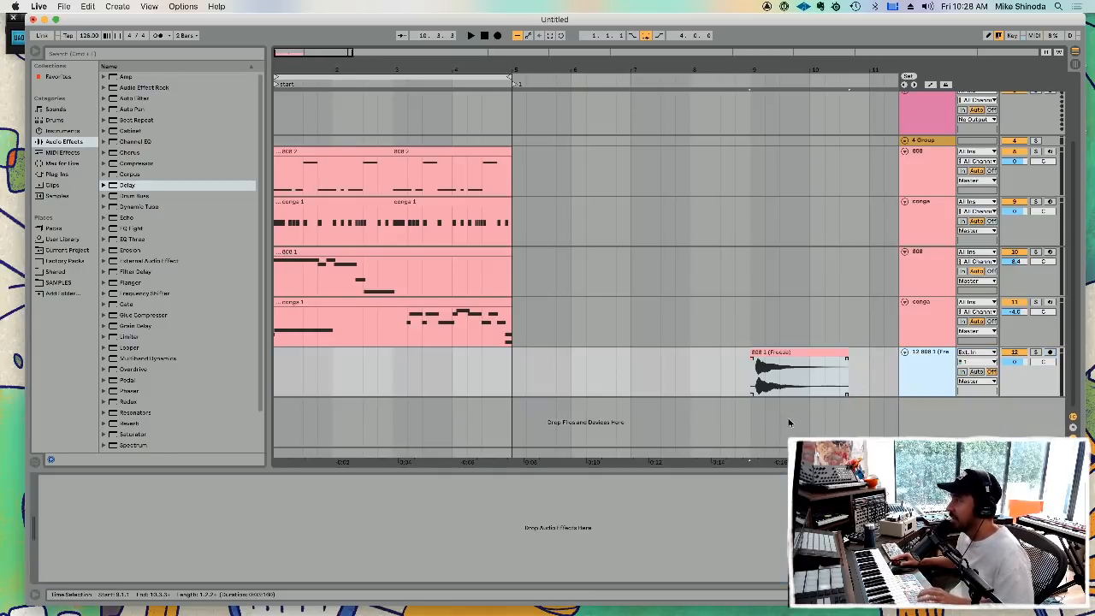
- Warp the bounced 808 clip so its attack starts exactly at 1.1.1, and play it alongside the beat
key(Delete)
click(770, 365)
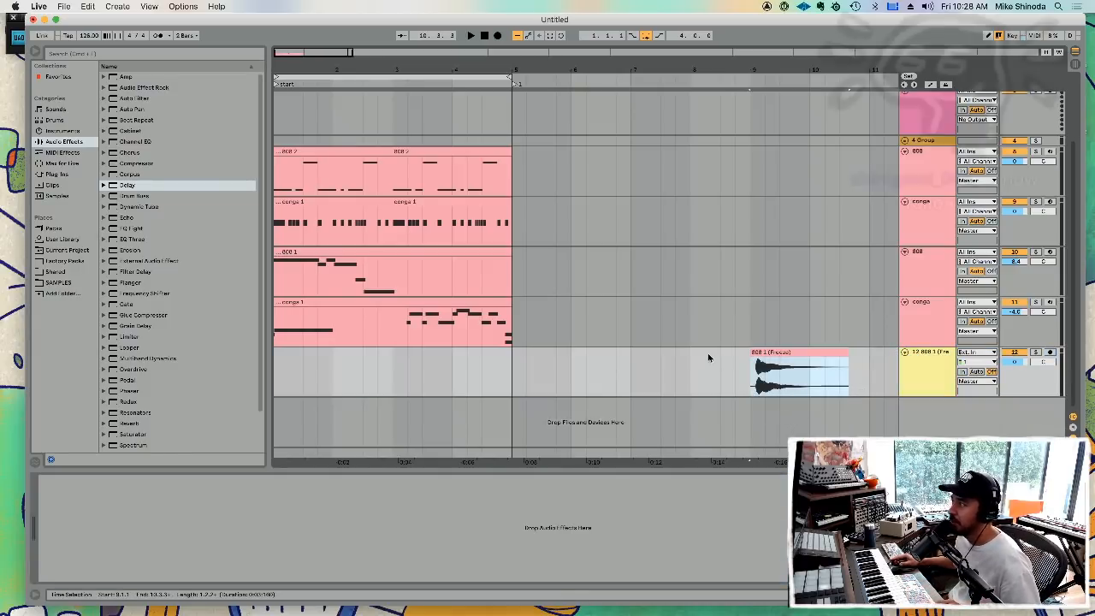
double_click(757, 352)
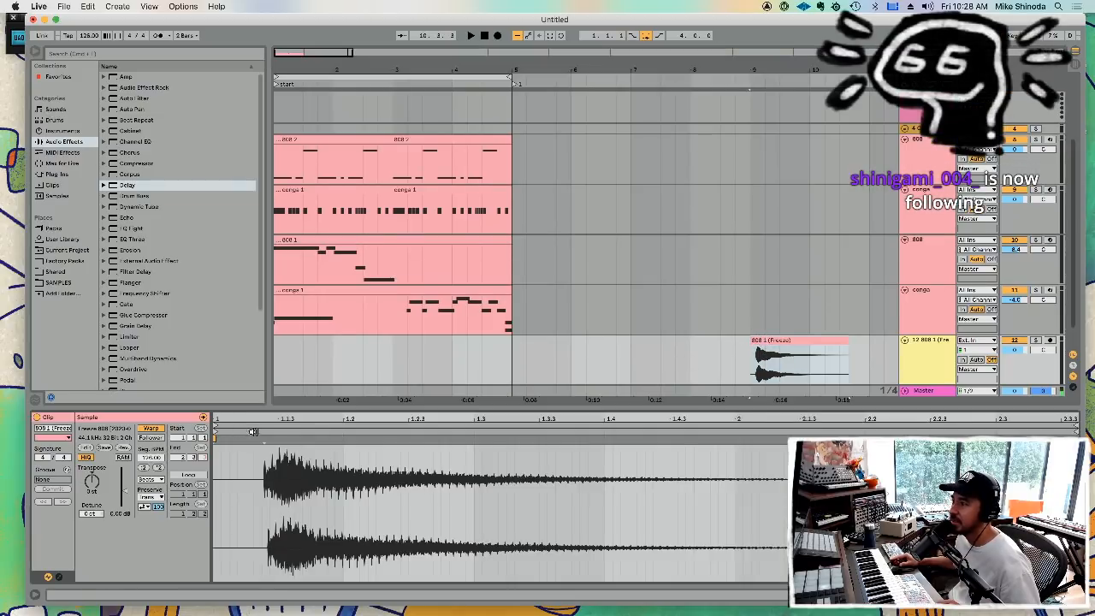
double_click(264, 439)
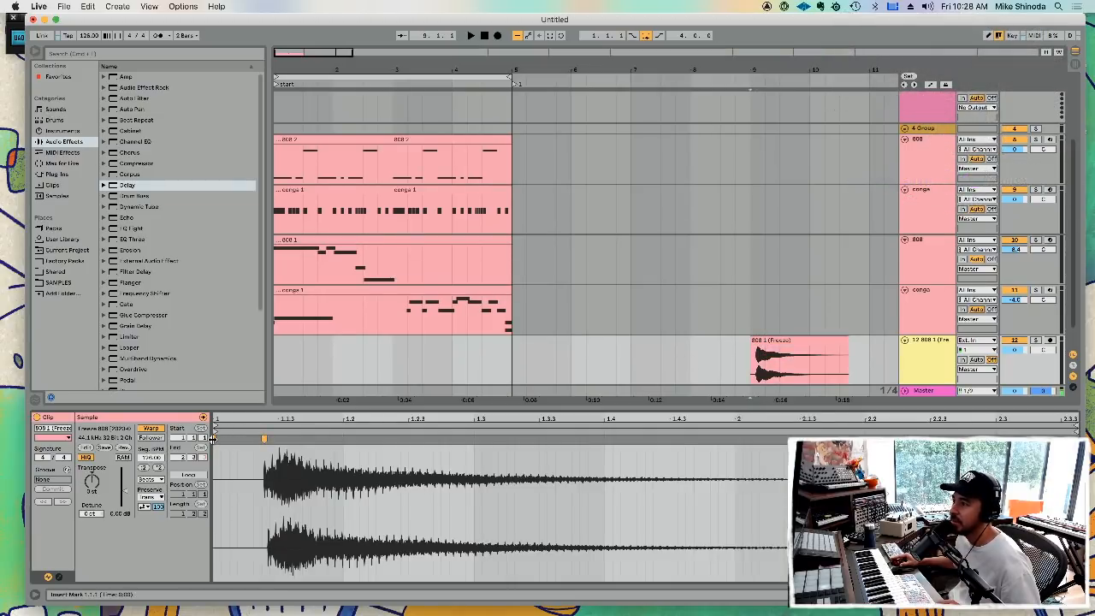
double_click(215, 439)
drag(264, 439, 214, 439)
key(space)
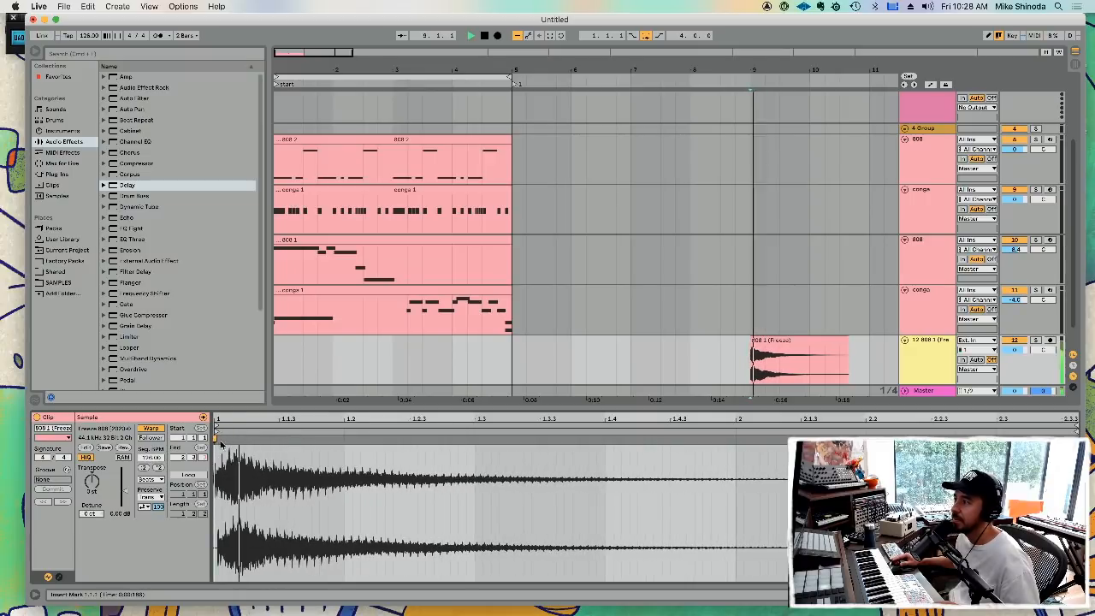
click(279, 310)
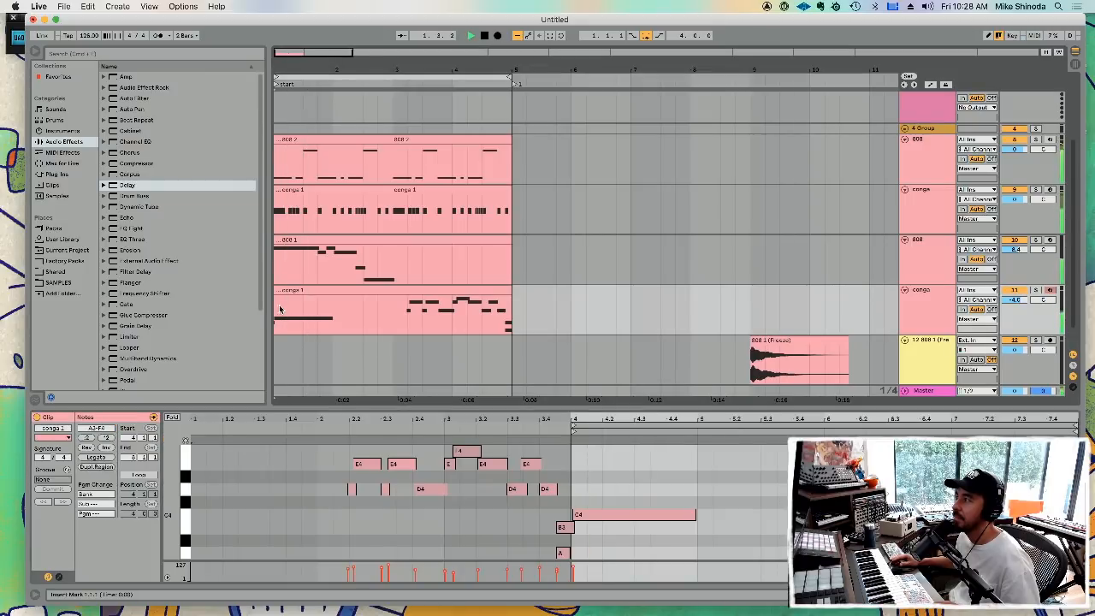
- Extend the bounced 808 clip to bar 12 and stretch its decaying tail with a warp marker to fill the added length
click(770, 342)
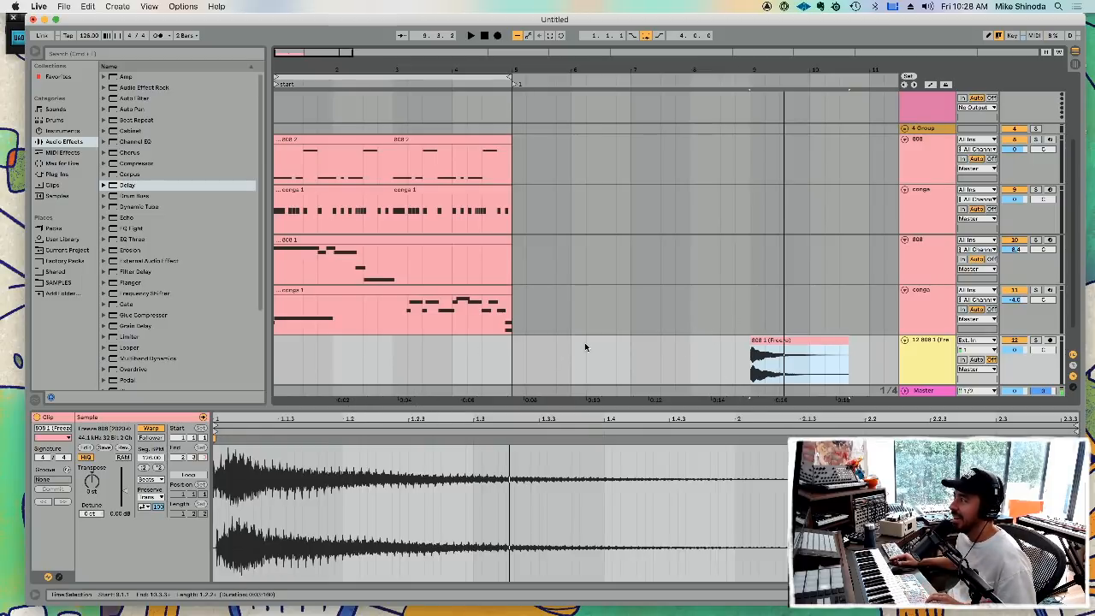
drag(731, 73, 408, 70)
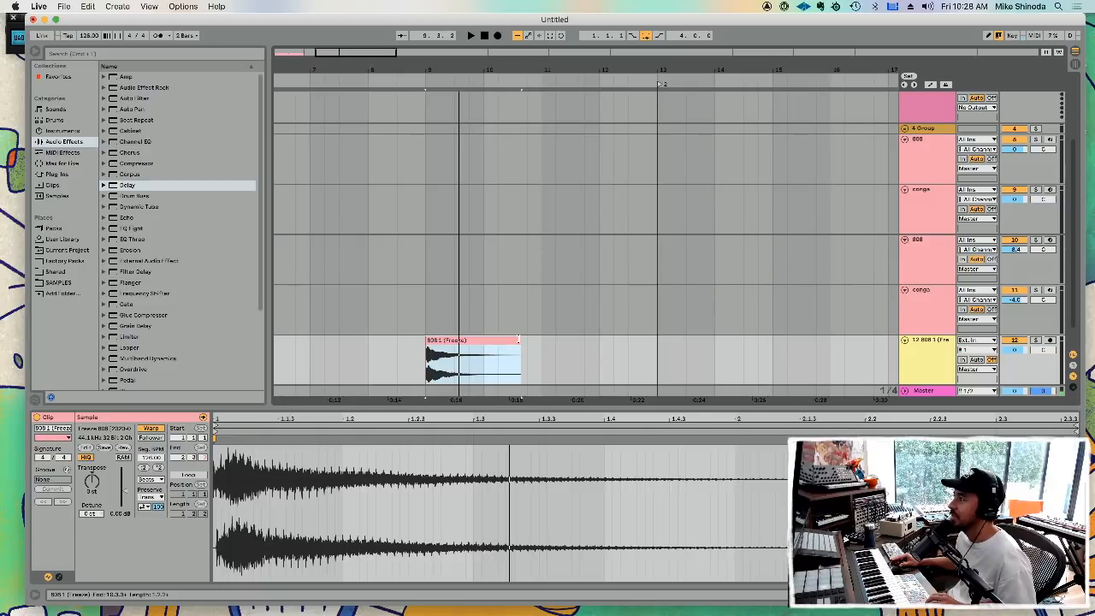
drag(519, 341, 599, 346)
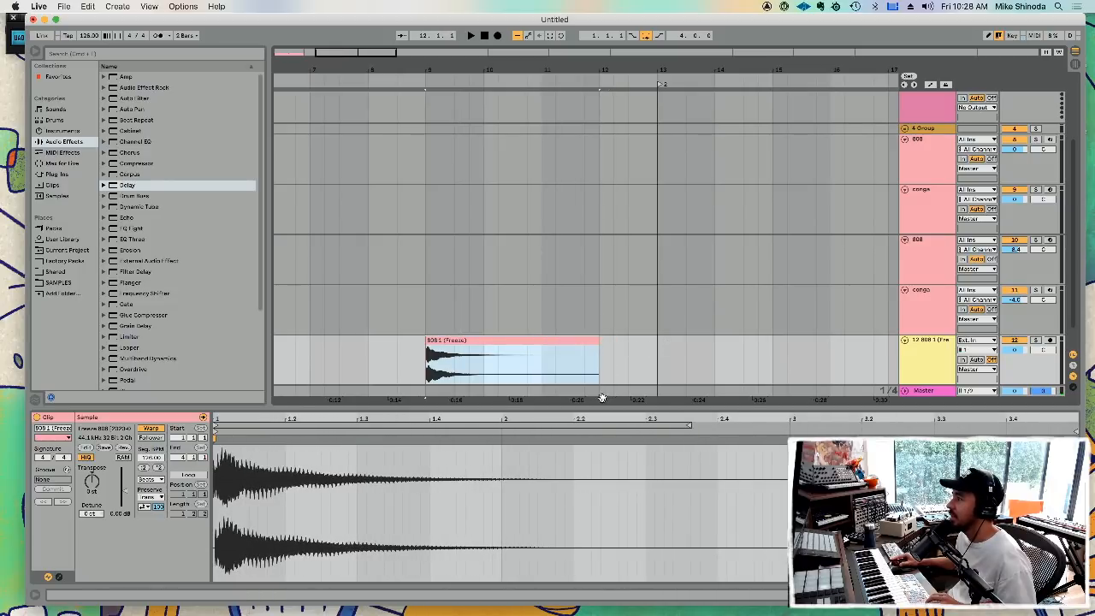
key(space)
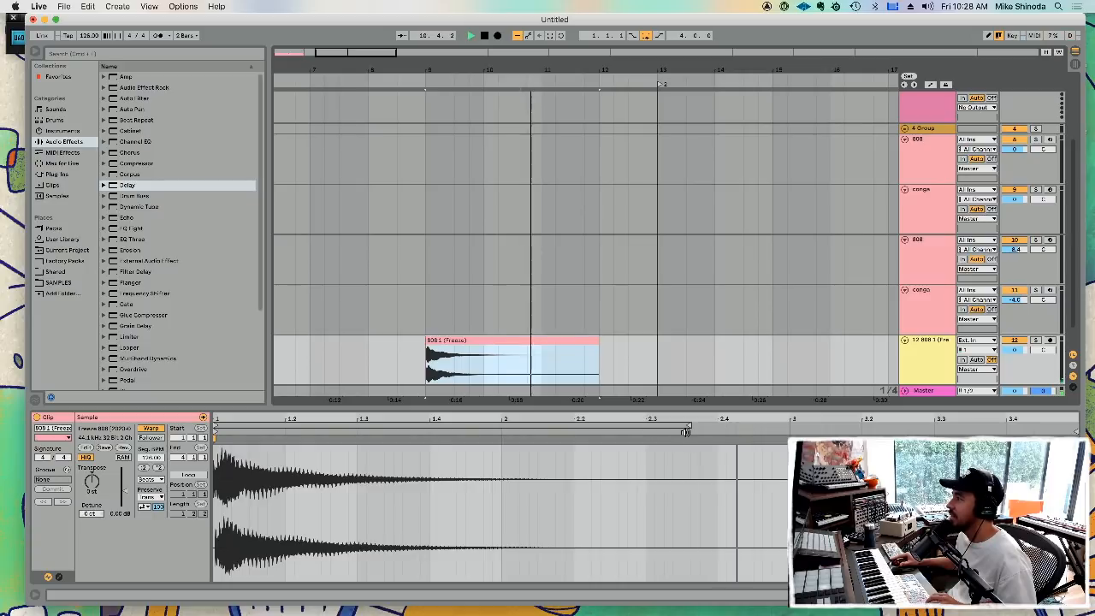
double_click(679, 439)
drag(680, 438, 1080, 434)
key(space)
key(space)
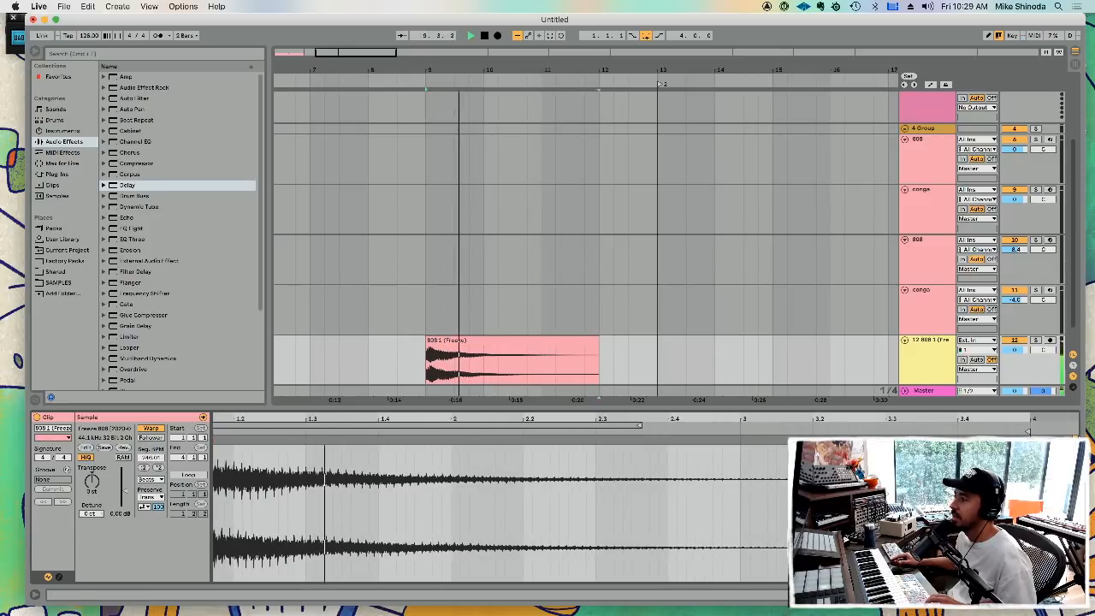
- Audition the stretched clip in the Complex Pro, Complex and Texture warp modes and leave it set to Complex
click(151, 480)
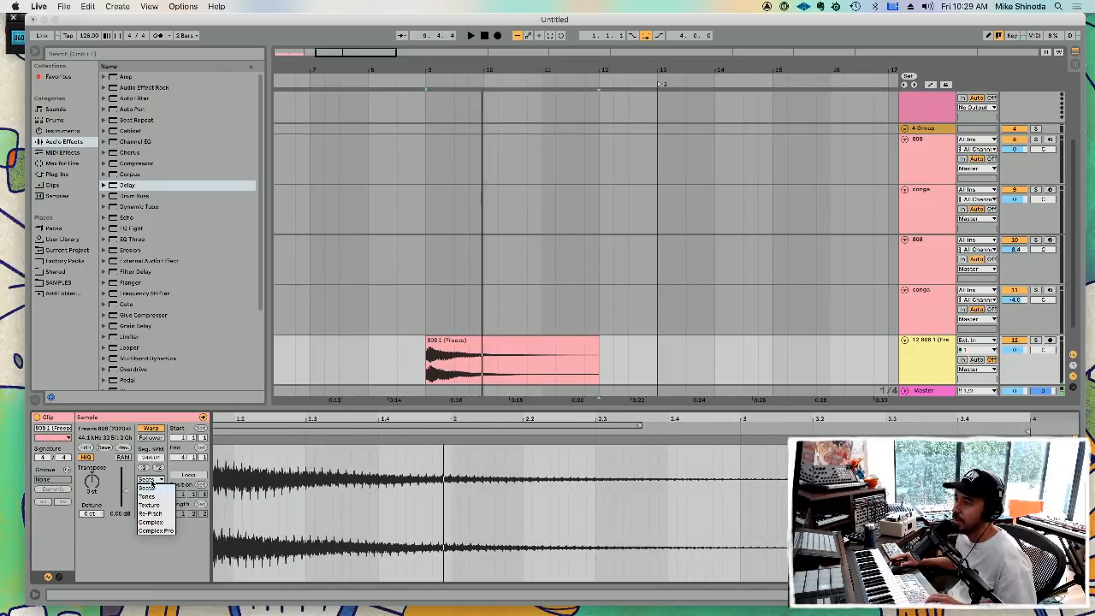
click(150, 531)
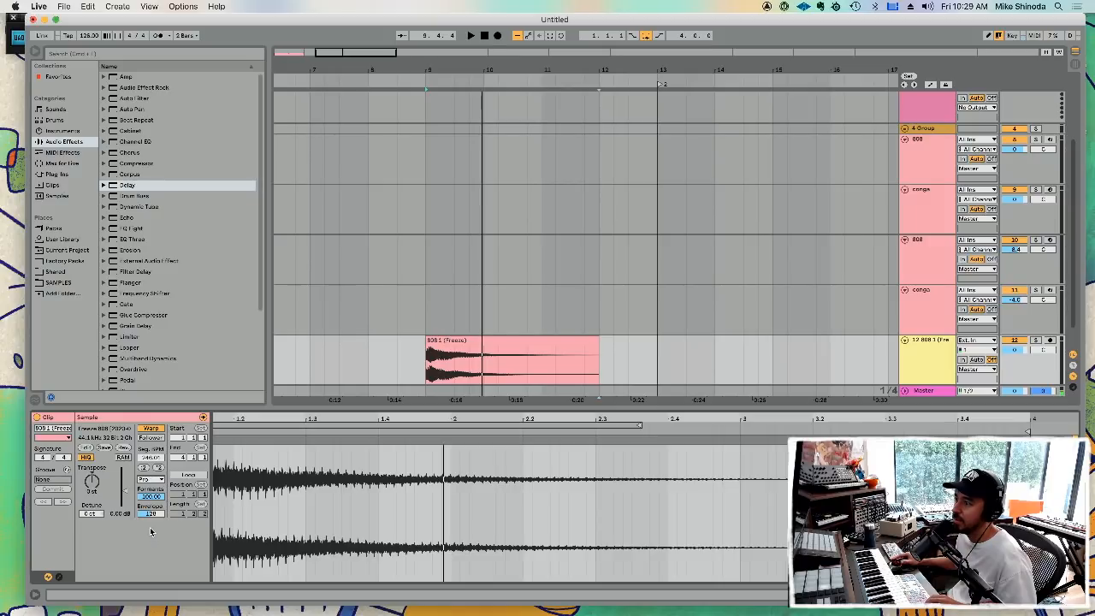
key(space)
key(space)
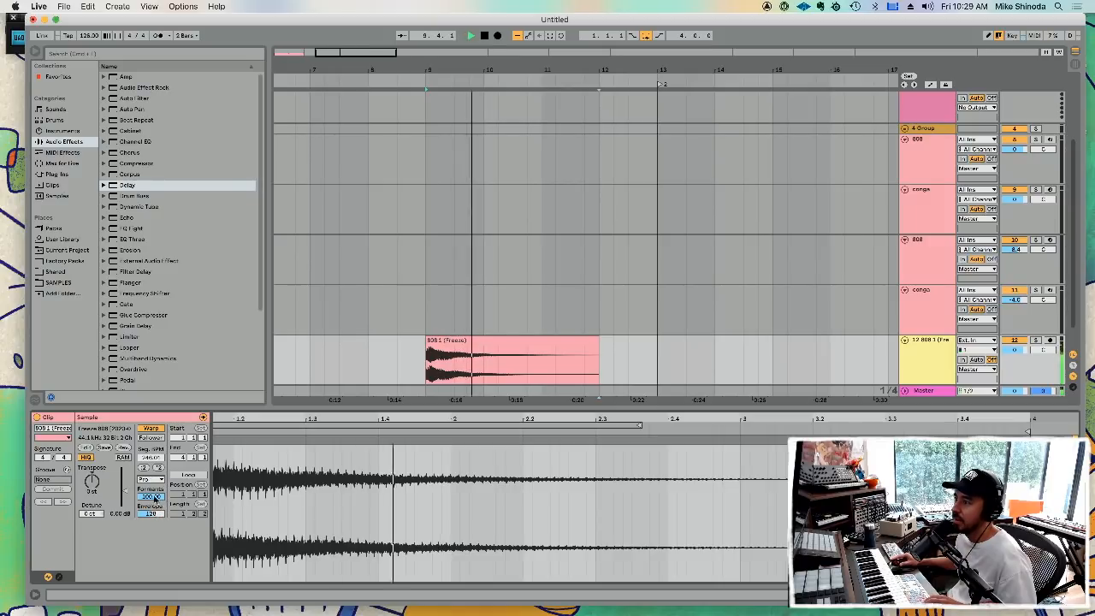
click(152, 480)
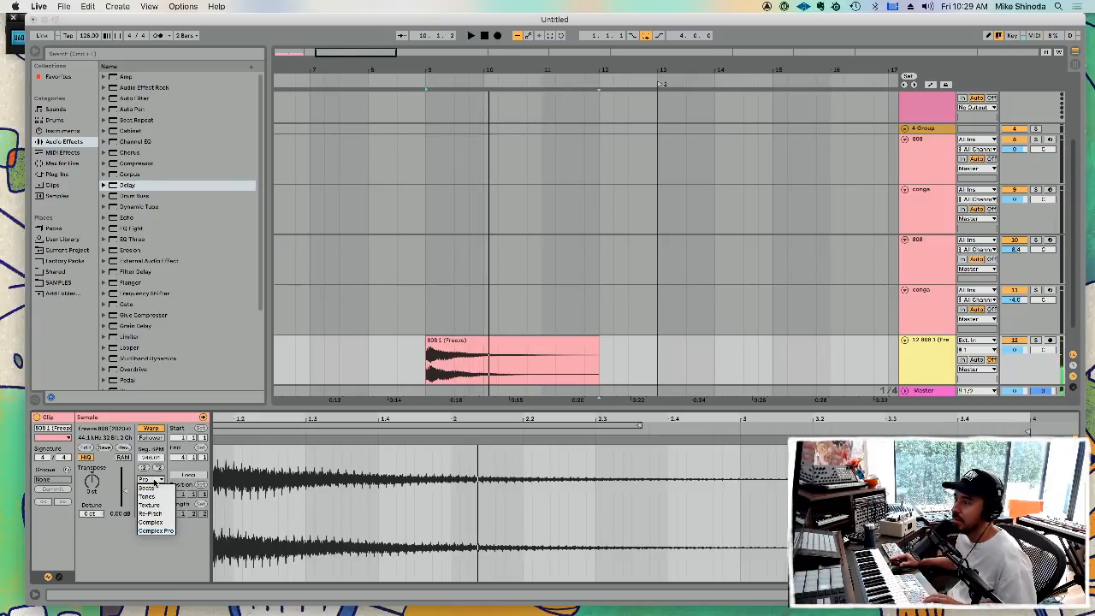
click(154, 522)
key(space)
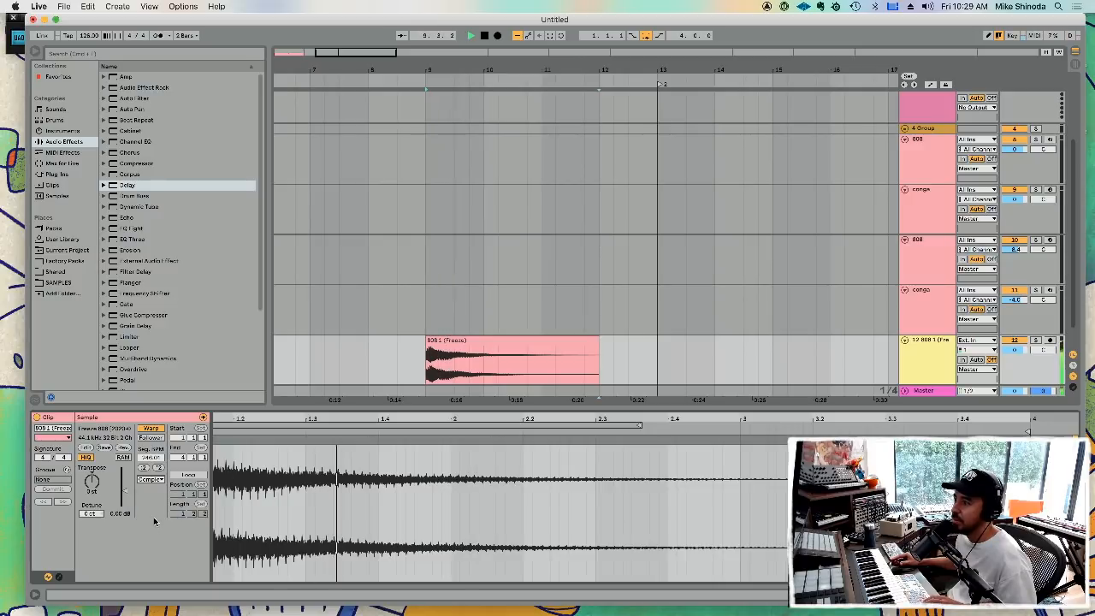
click(152, 480)
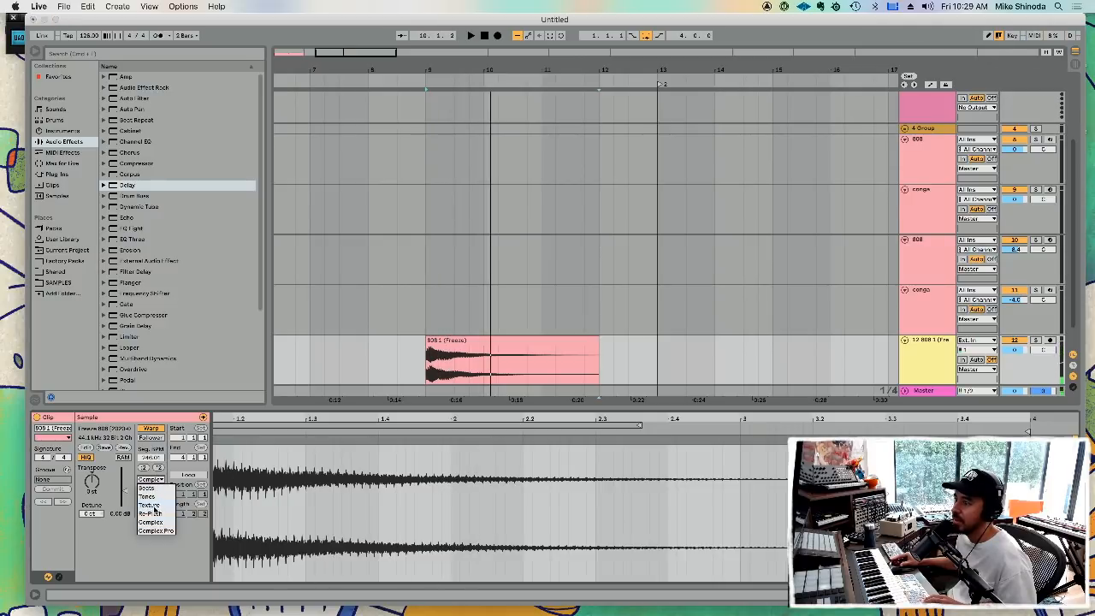
click(154, 507)
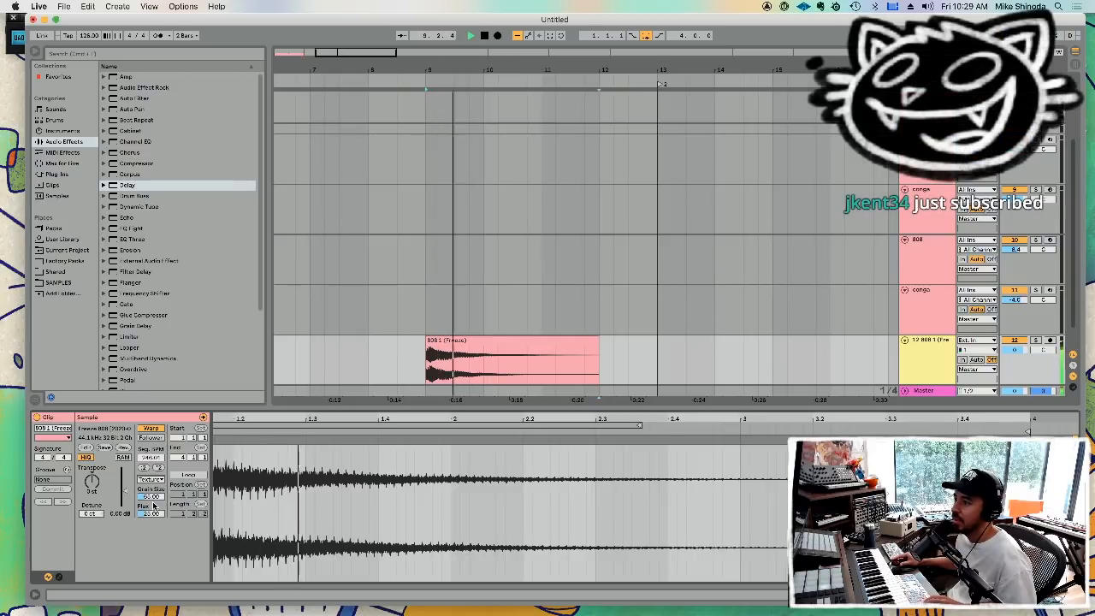
click(151, 481)
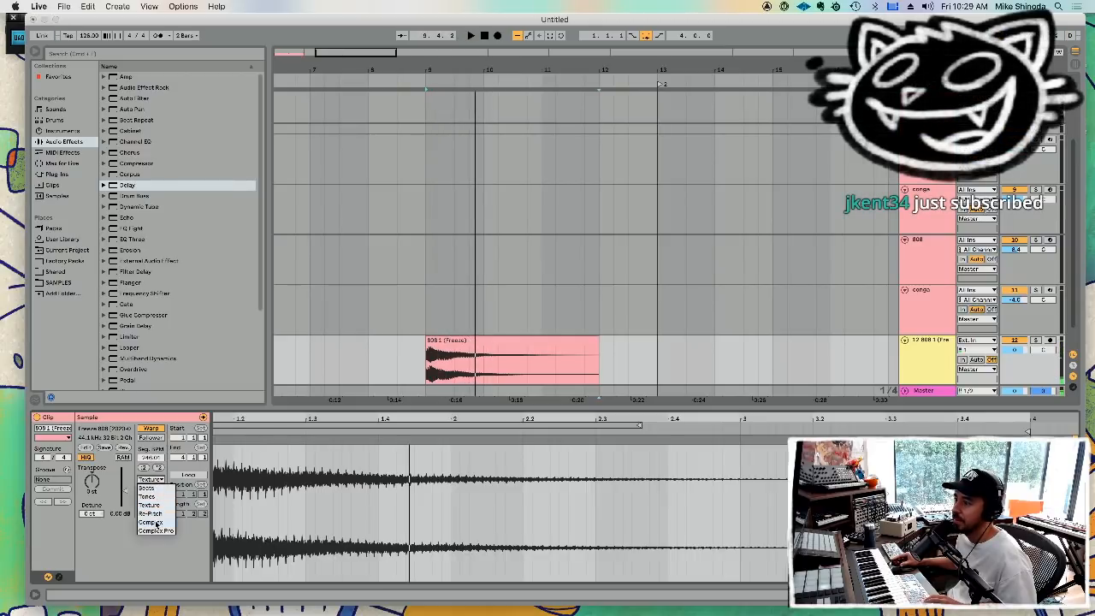
click(155, 522)
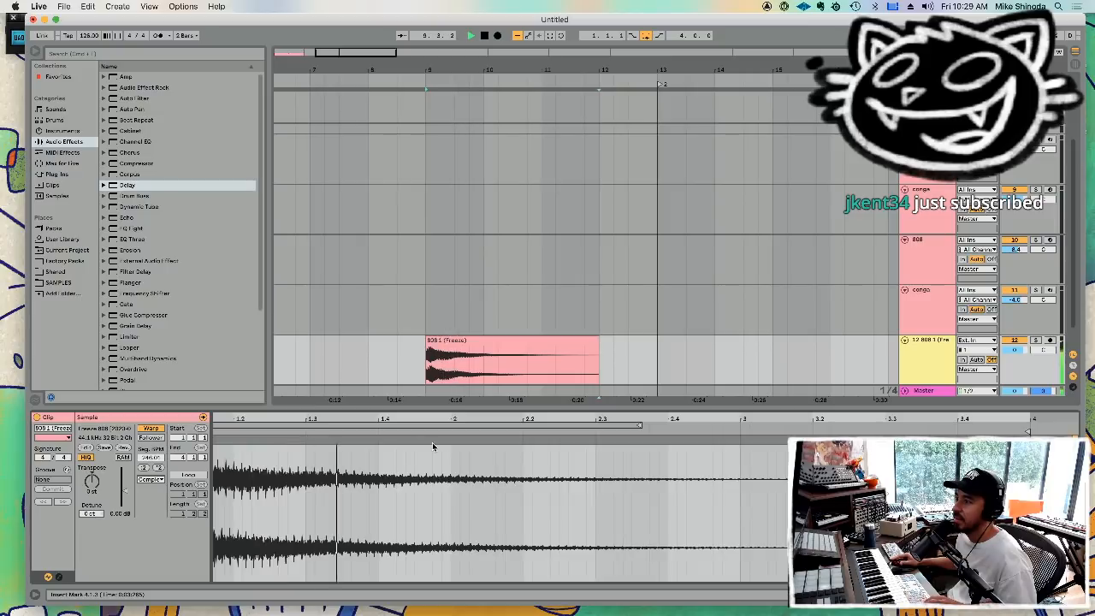
- Load the stretched 808 clip as a sampler instrument on a new MIDI track and delete the original clip from its audio track
key(super+shift+t)
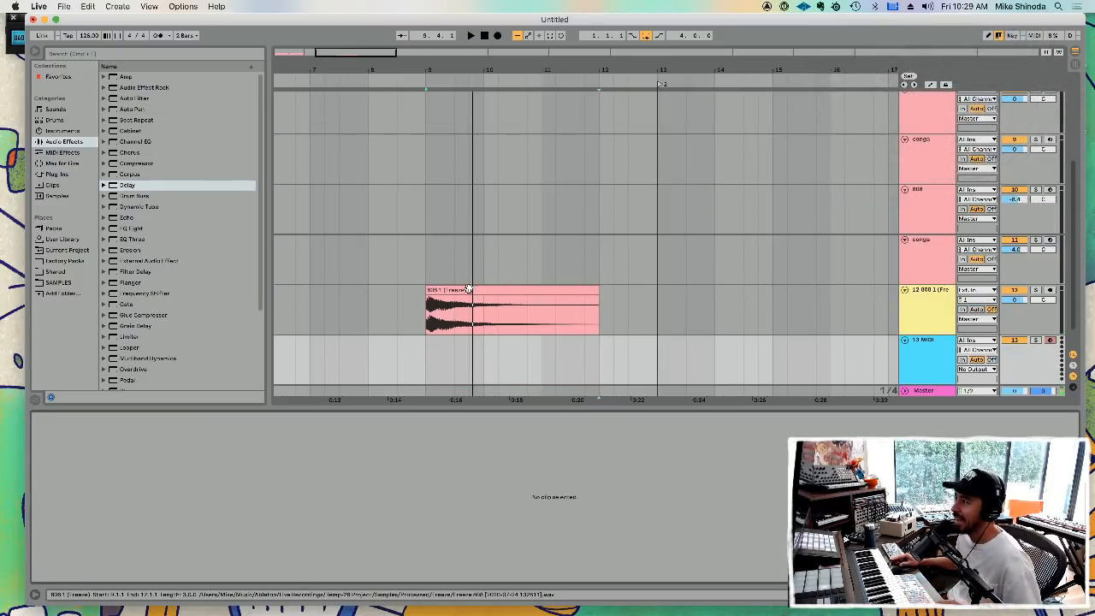
mouse_move(467, 291)
mouse_down()
mouse_move(343, 360)
mouse_move(430, 363)
mouse_move(538, 303)
mouse_move(481, 304)
mouse_up()
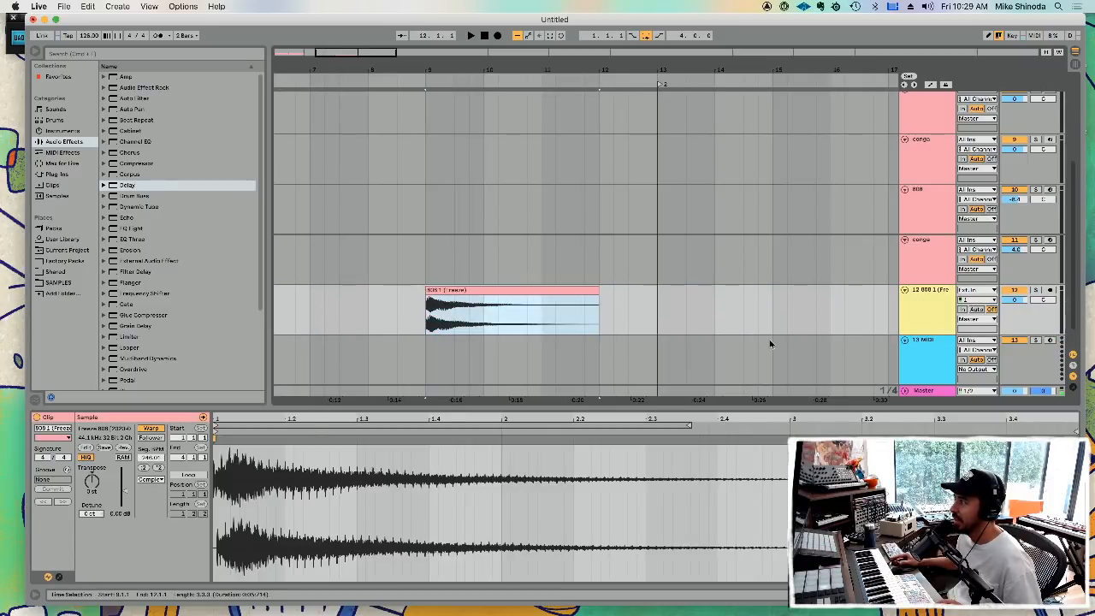
click(912, 366)
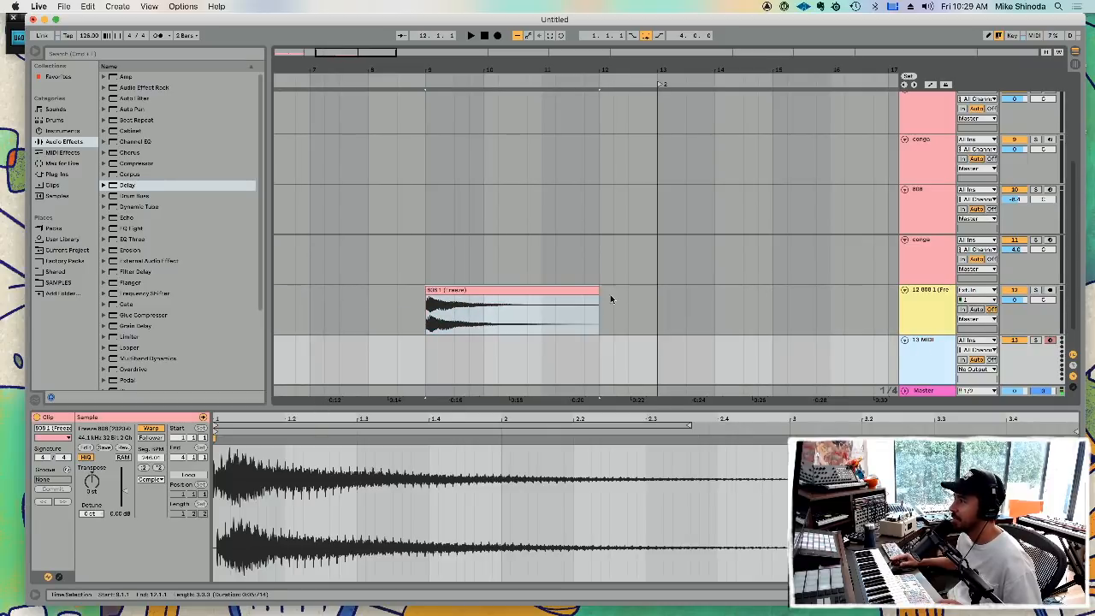
double_click(949, 365)
drag(488, 326, 176, 523)
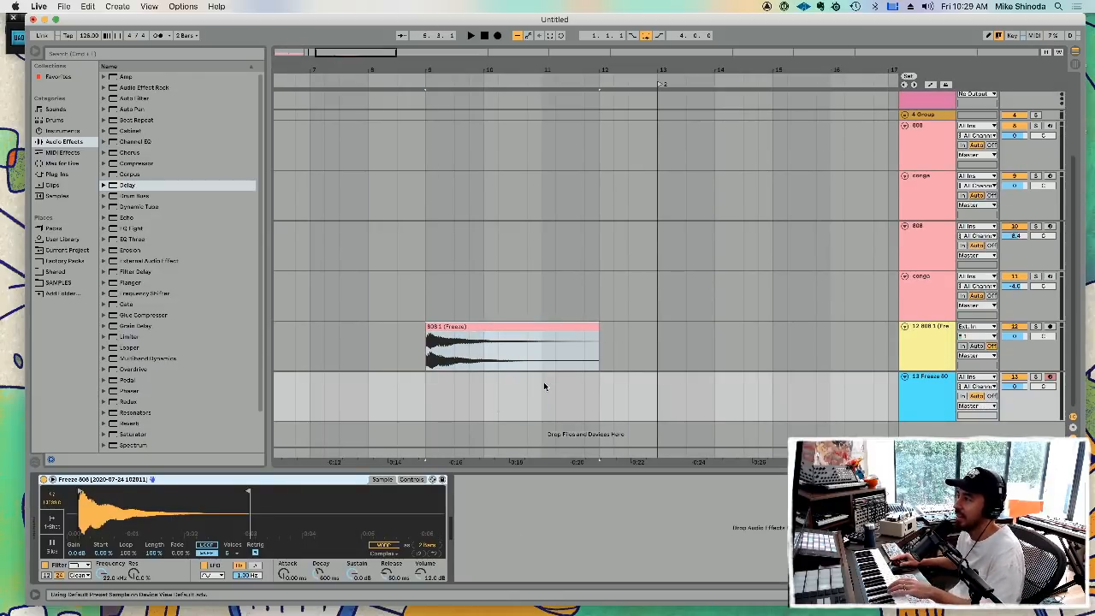
drag(648, 355, 411, 342)
key(Delete)
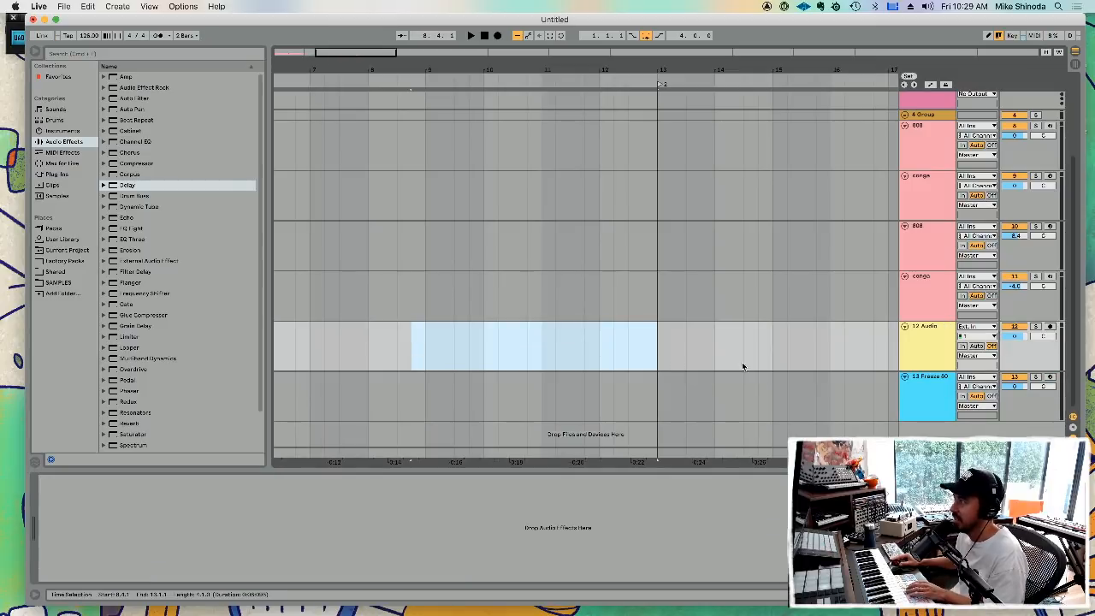
- Extend the sampler's end point to the full length of the sample and set its filter circuit to MS2
click(779, 391)
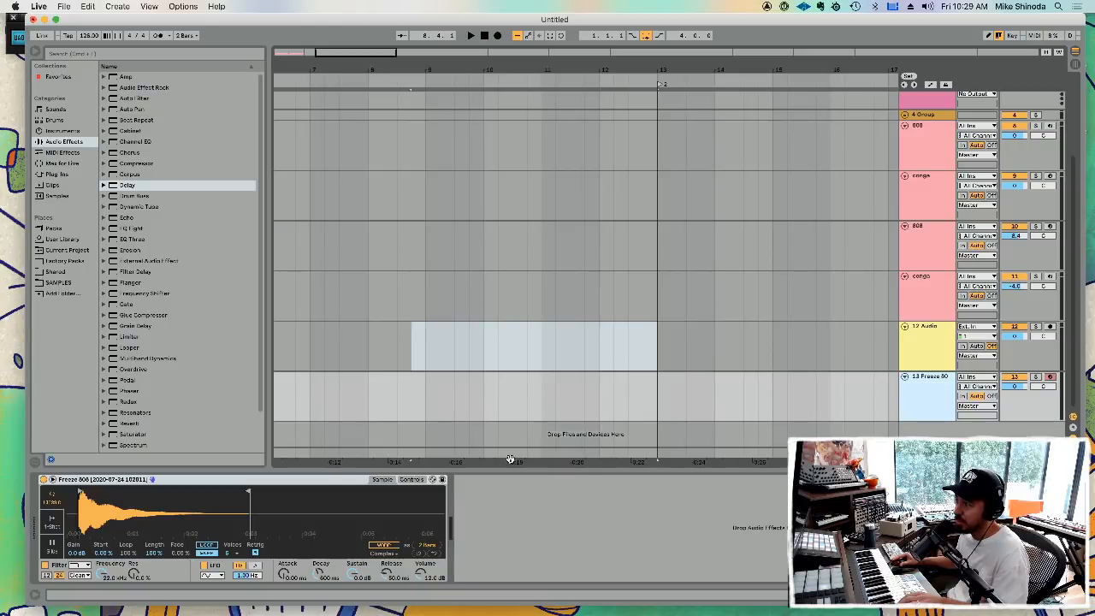
drag(249, 494, 442, 489)
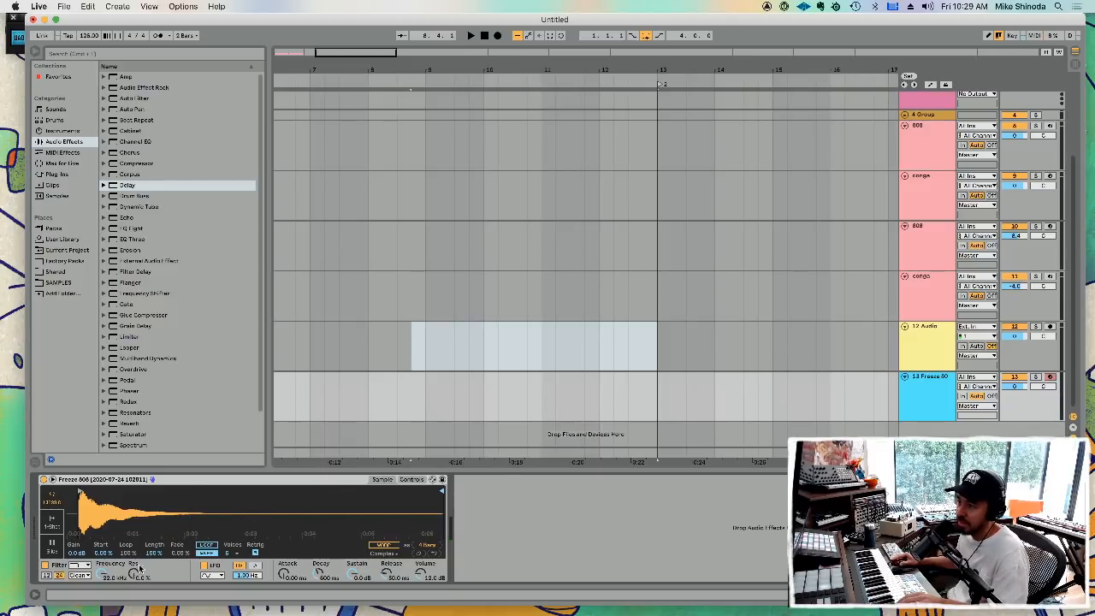
click(416, 480)
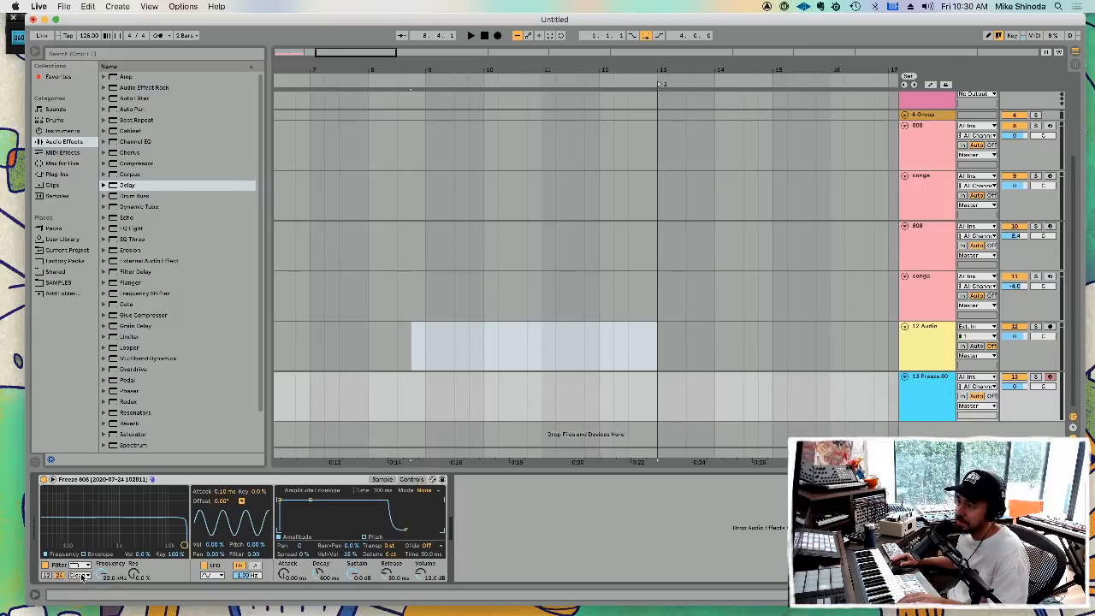
click(87, 577)
click(83, 550)
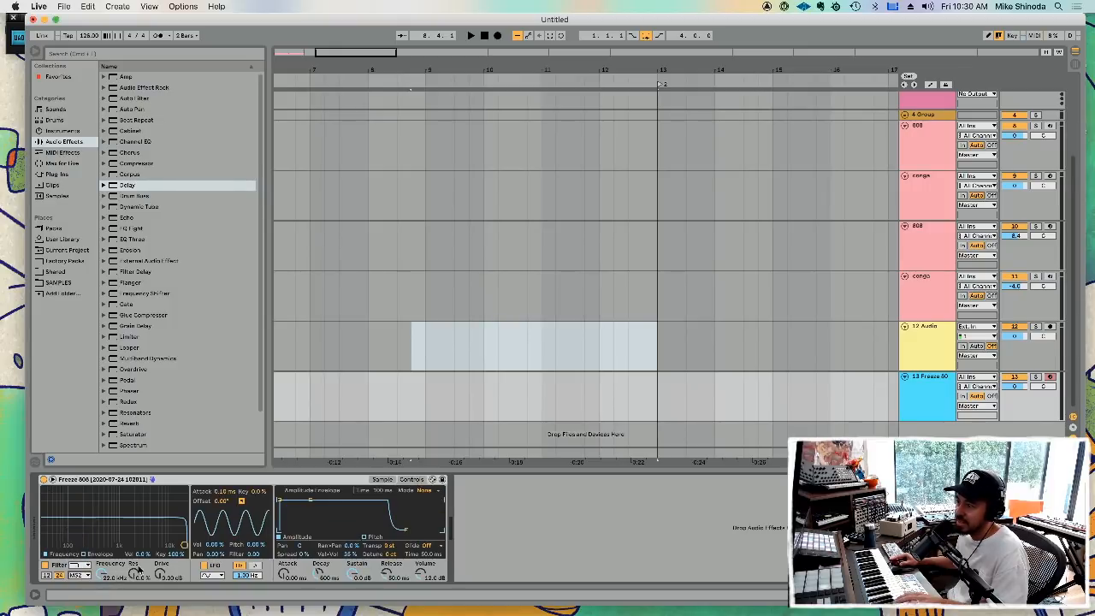
- Set the sampler's filter to about 2.17 kHz with about 5.4 dB drive, the release to 4.77 s and the volume to 24 dB
drag(159, 574, 159, 550)
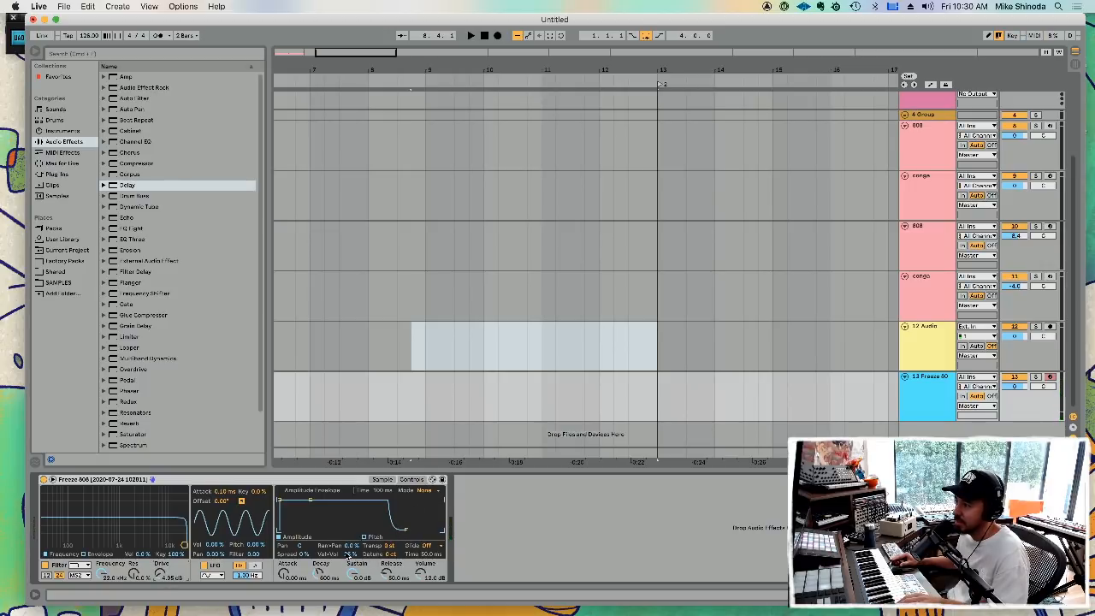
drag(425, 569, 425, 553)
drag(159, 575, 155, 543)
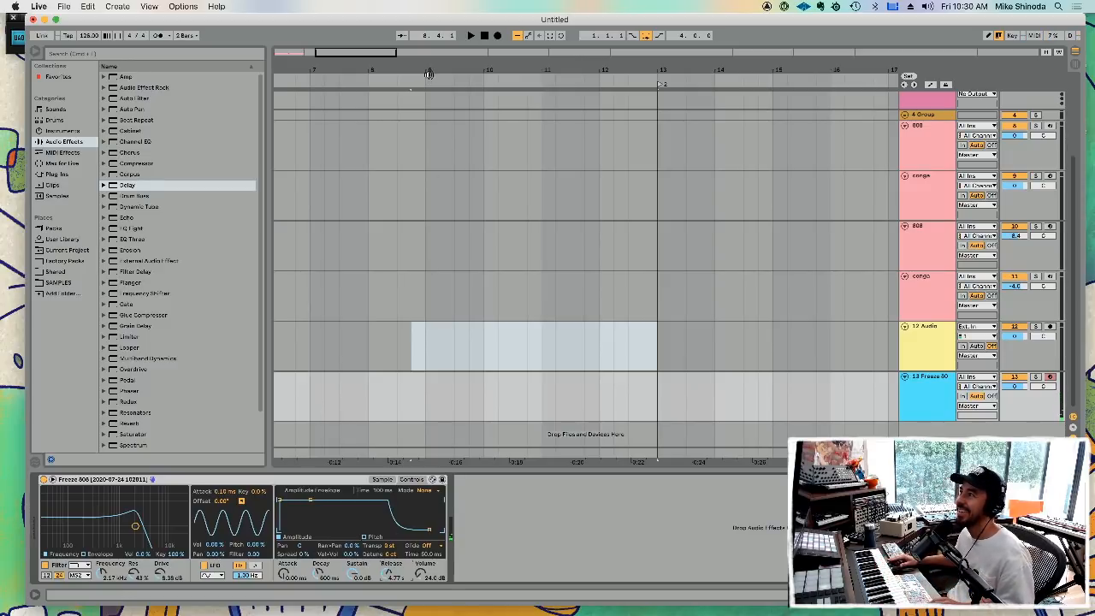
- Duplicate the four-bar 808 and conga clips on all four tracks three times so the arrangement runs to bar 17
drag(431, 73, 334, 73)
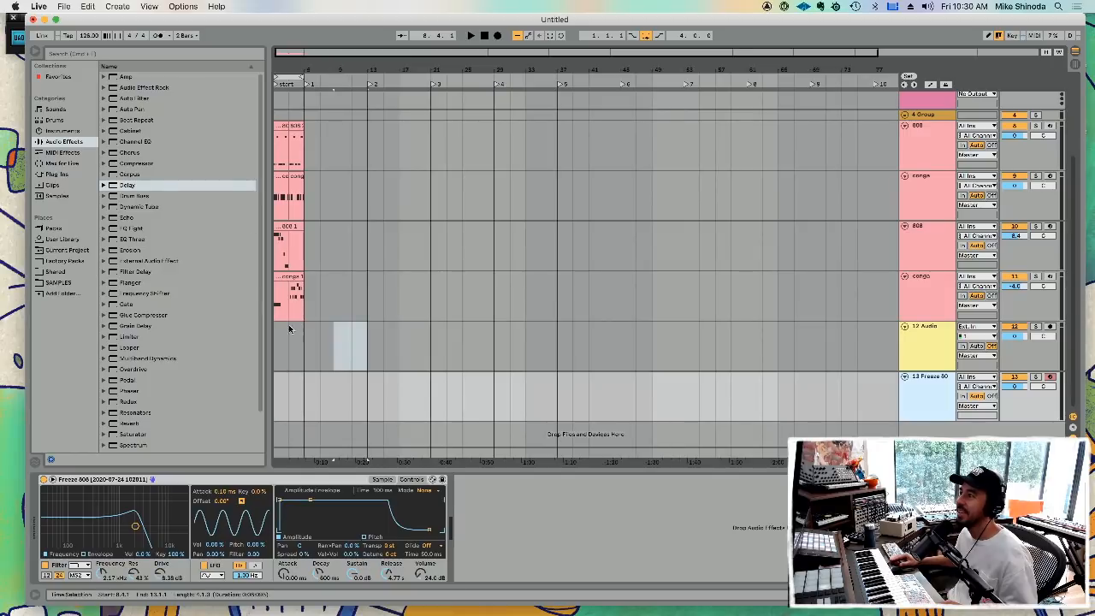
drag(314, 317, 265, 181)
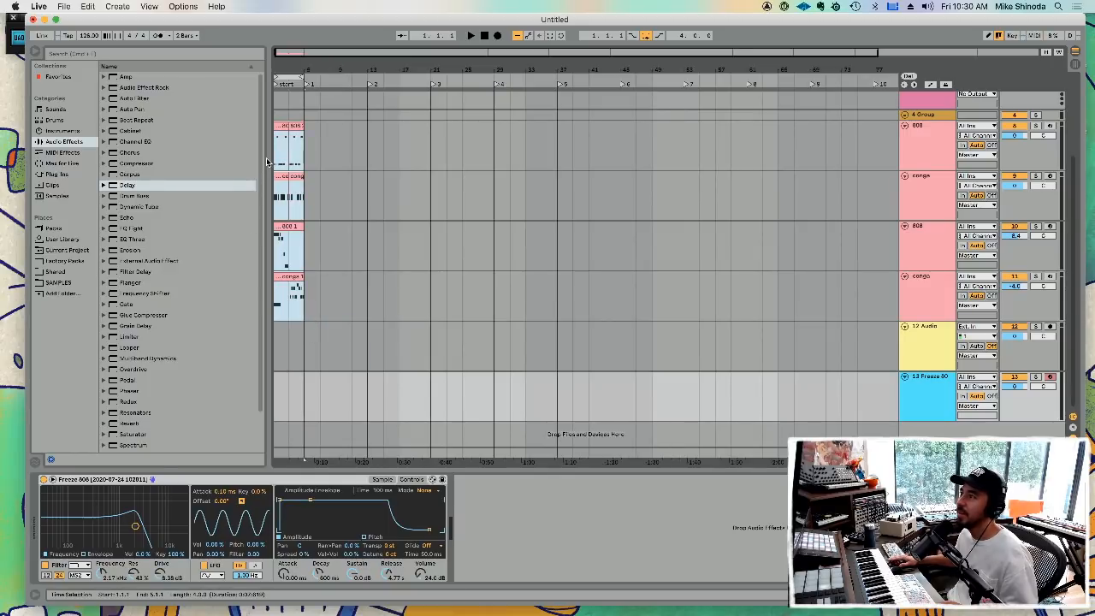
key(super+d)
key(super+d)
key(super+d)
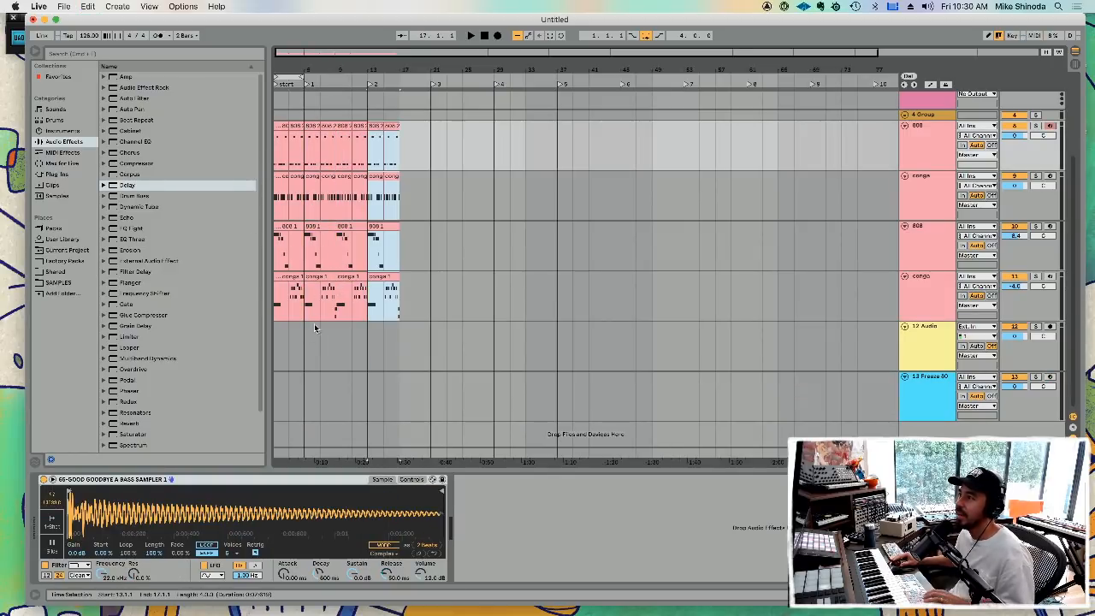
- Delete the lower conga track's clips from bars 1 to 9 and duplicate bars 9 to 17 of the upper 808 and conga tracks
drag(335, 333, 276, 299)
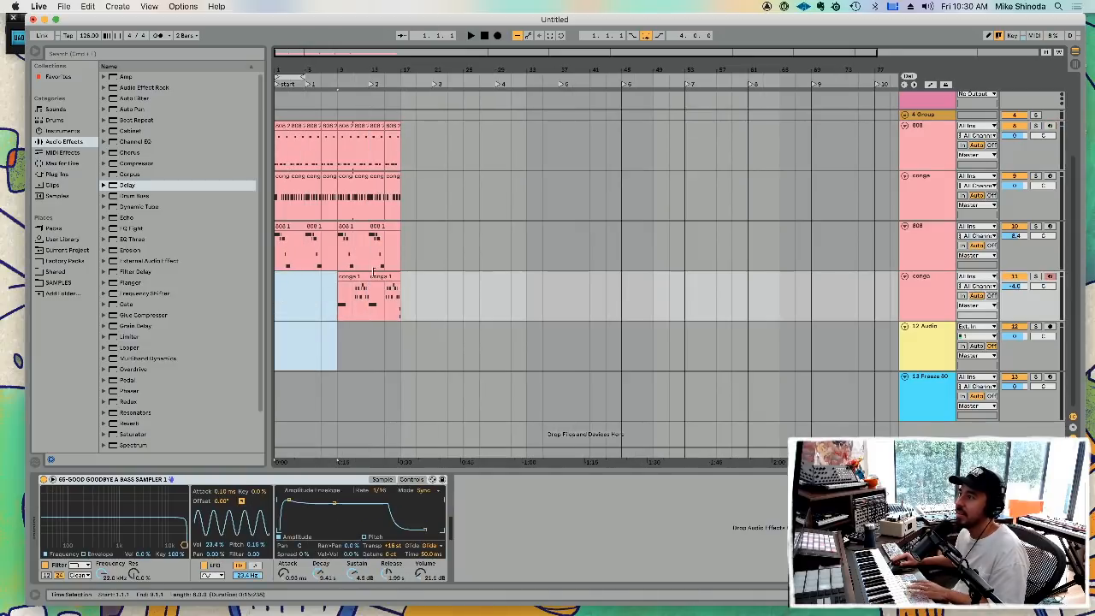
click(403, 257)
drag(402, 202, 340, 154)
key(super+d)
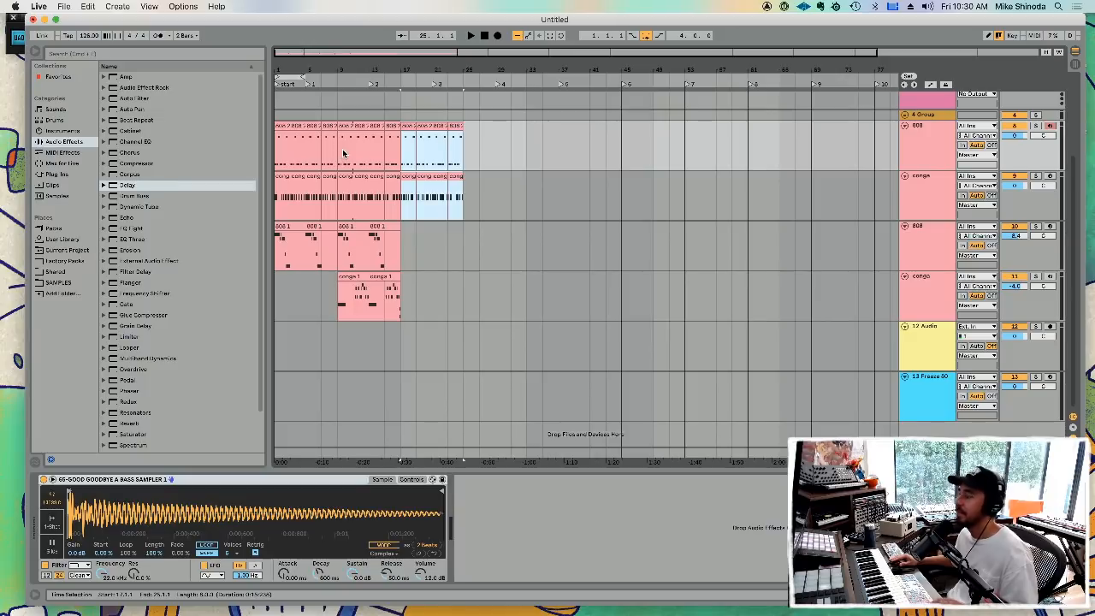
- Transpose the Freeze 808 sampler to +7 st and record a MIDI melody on its track over looped bars 17 to 25
key(super+l)
key(space)
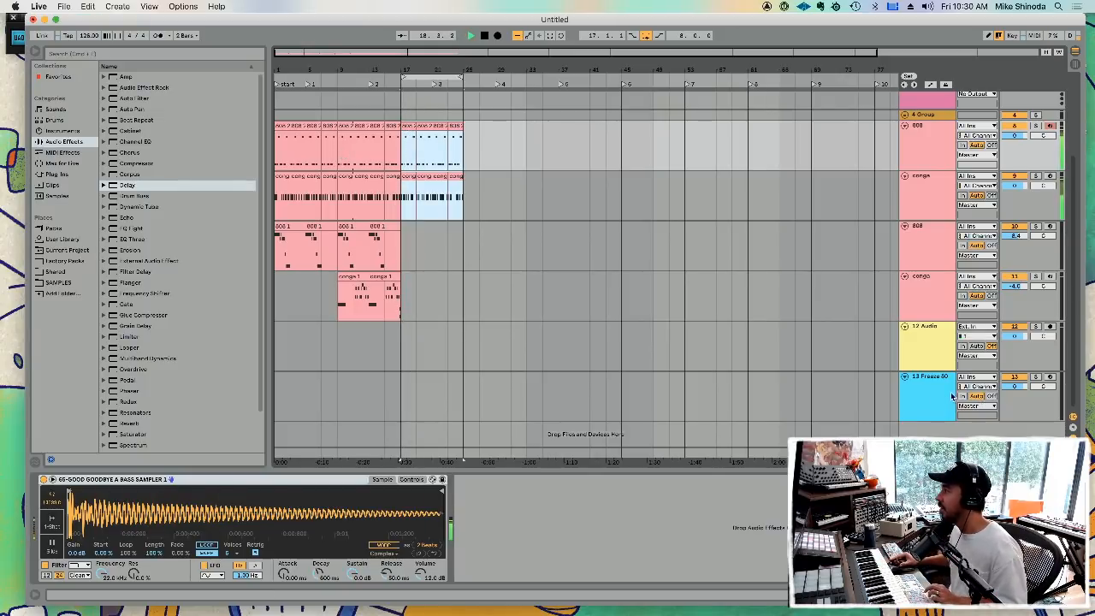
click(925, 401)
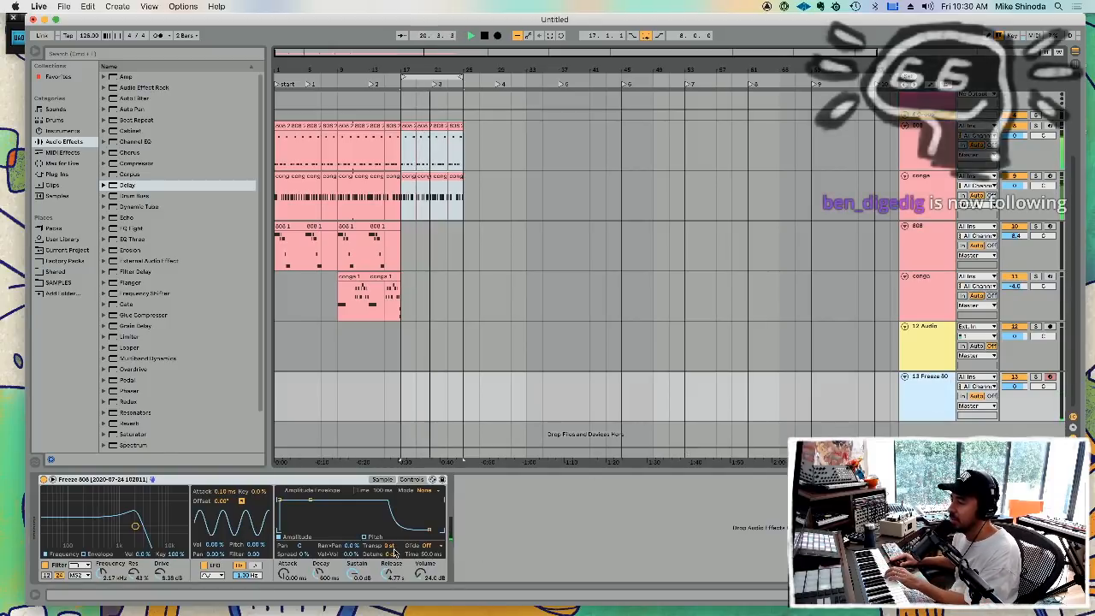
drag(390, 546, 389, 526)
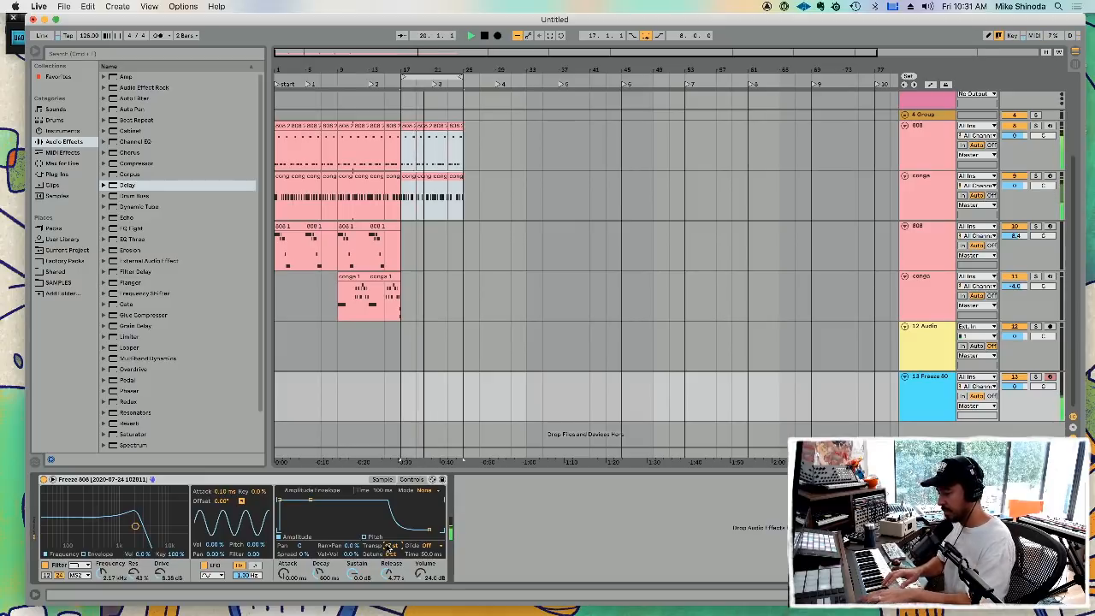
key(F9)
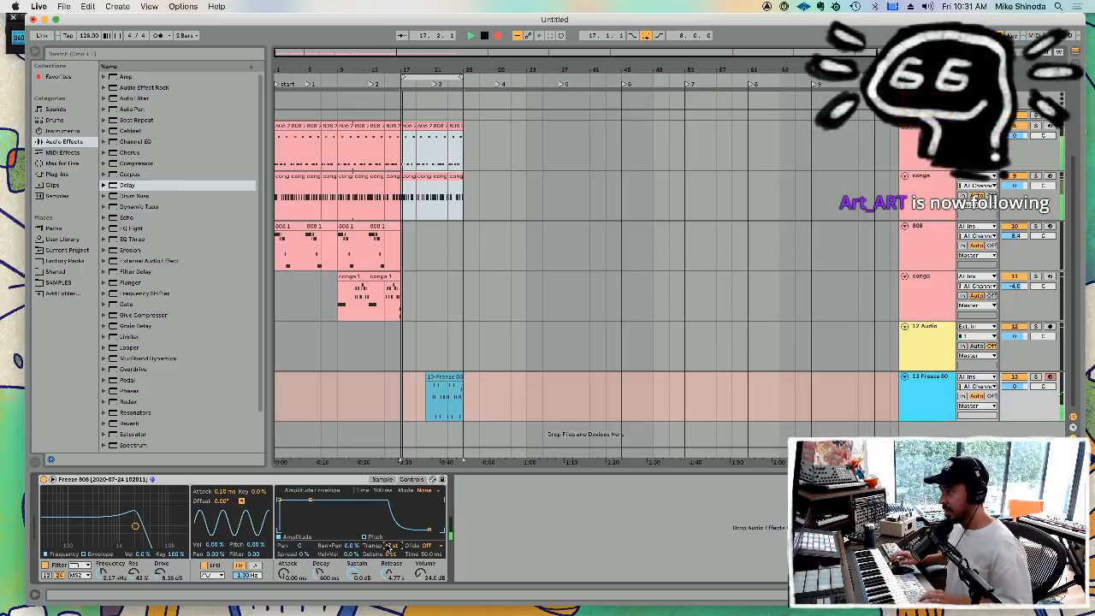
key(F9)
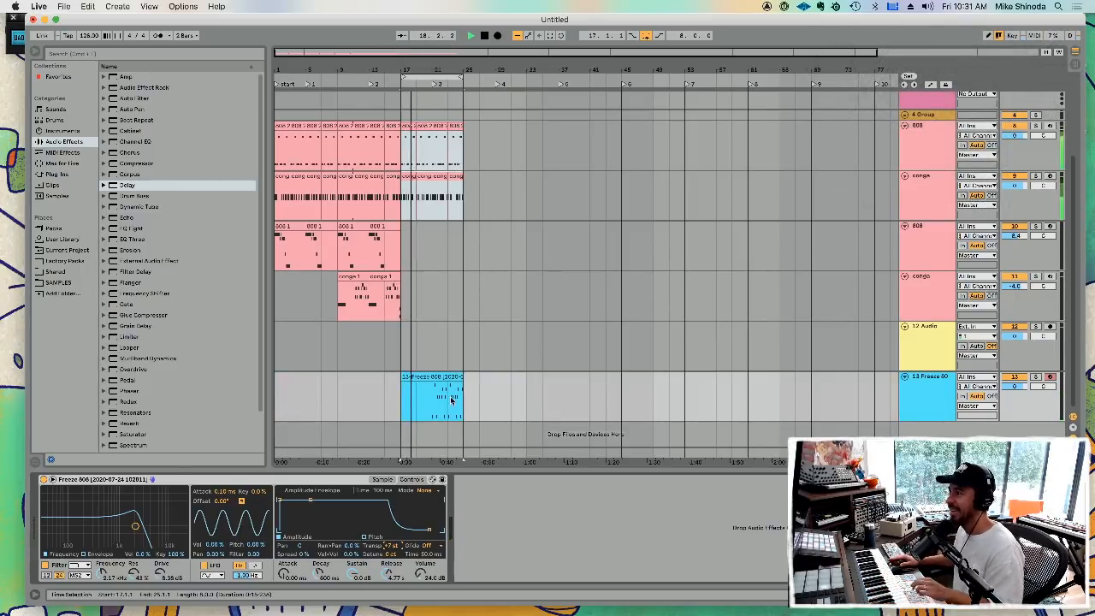
- Quantize all notes of the recorded Freeze 808 clip and move the misplaced C4 note one grid step earlier to 11.2.3
double_click(452, 398)
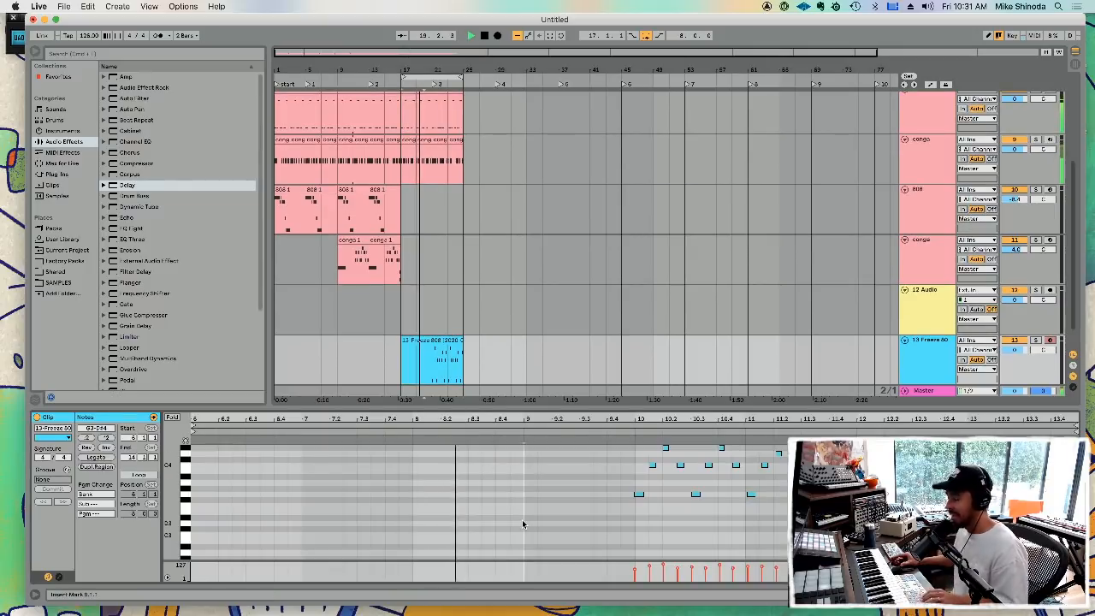
key(super+a)
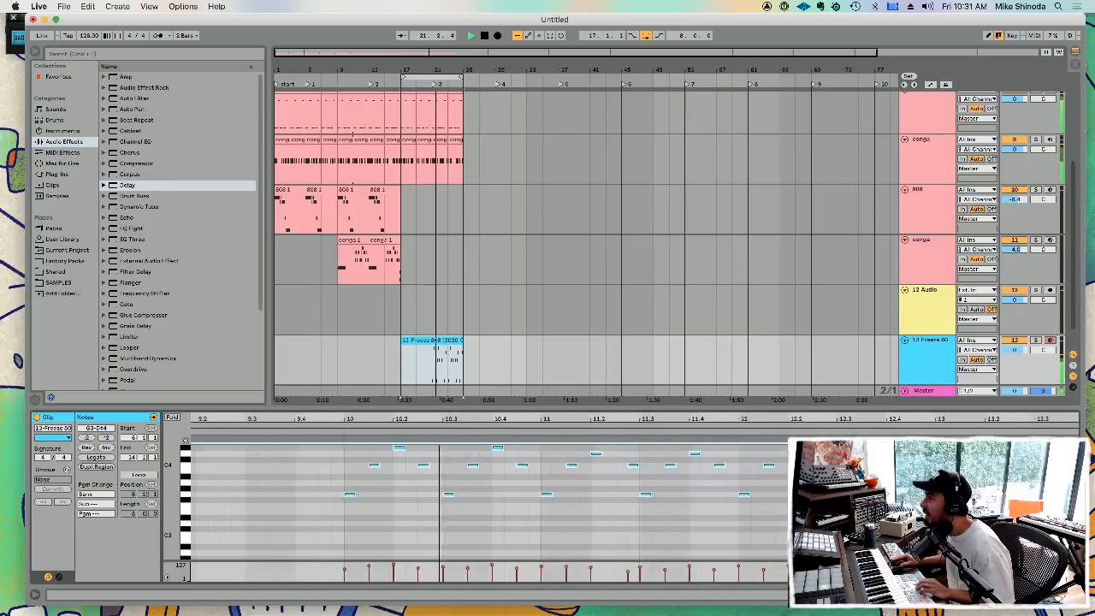
click(861, 501)
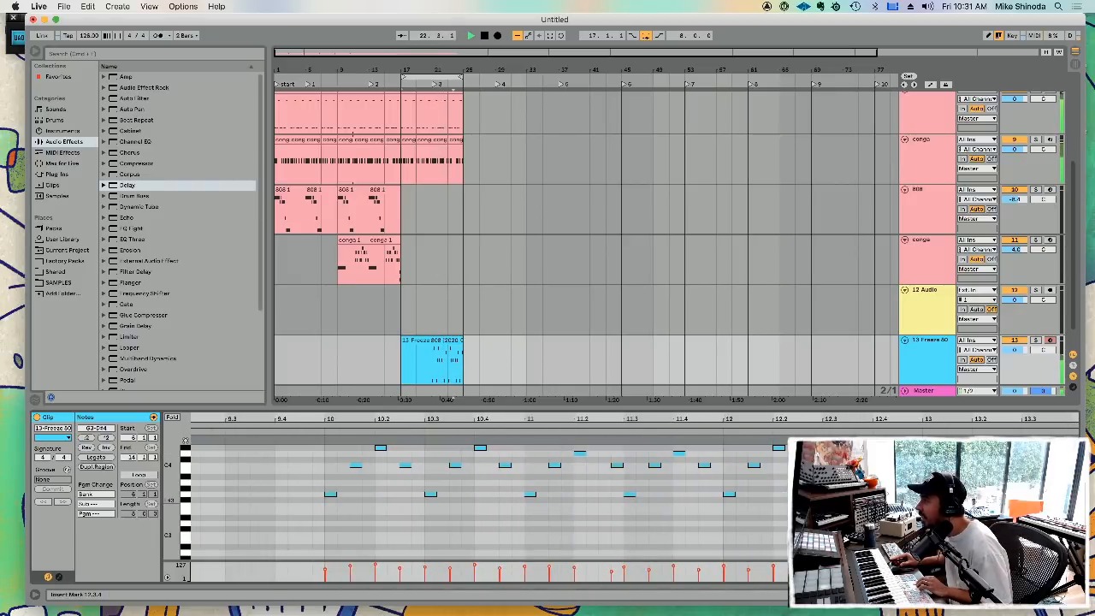
click(618, 465)
key(Left)
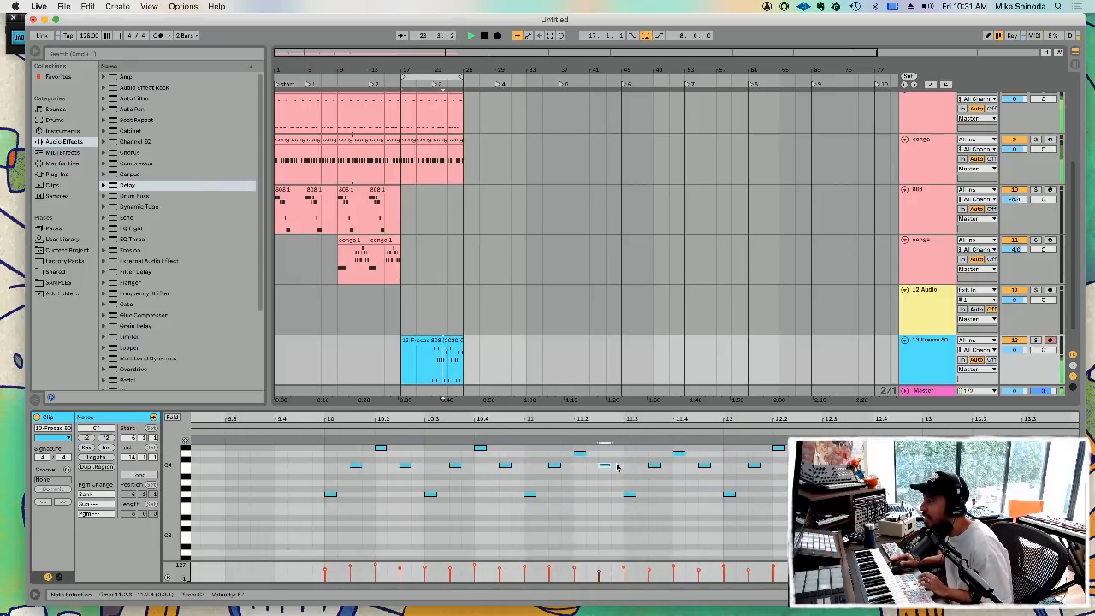
click(1071, 500)
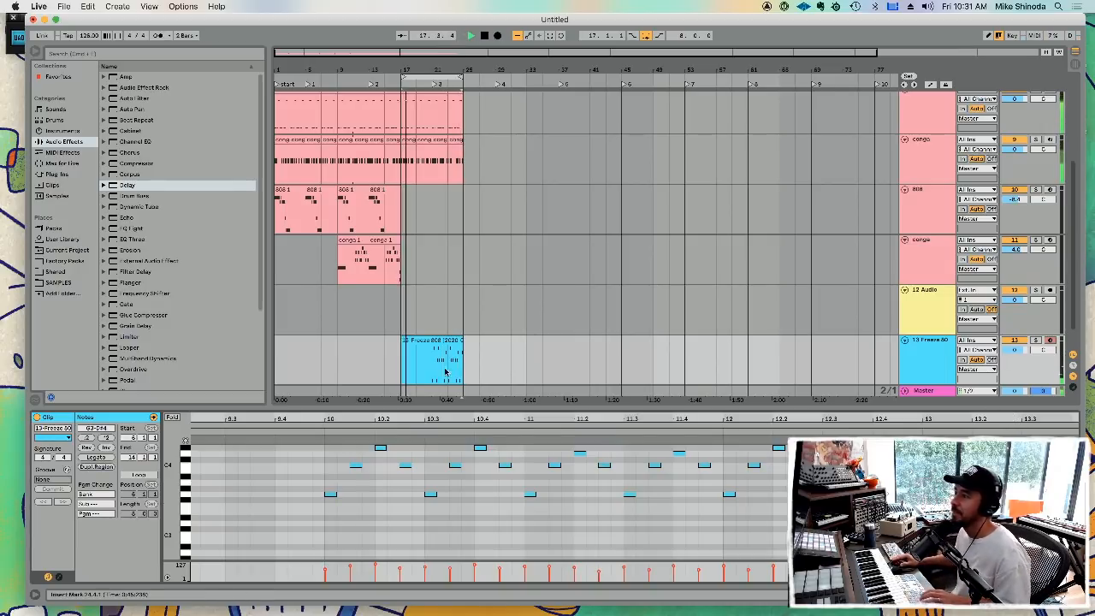
- Trim the start of the Freeze 808 clip to bar 21 and consolidate the remaining four bars
key(space)
drag(402, 340, 433, 340)
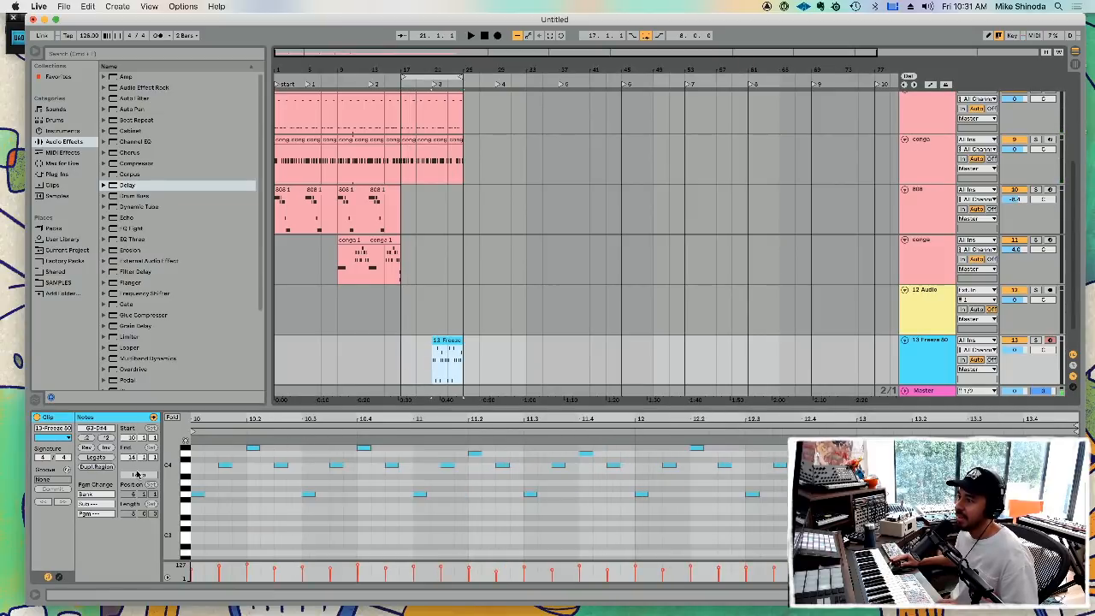
right_click(455, 352)
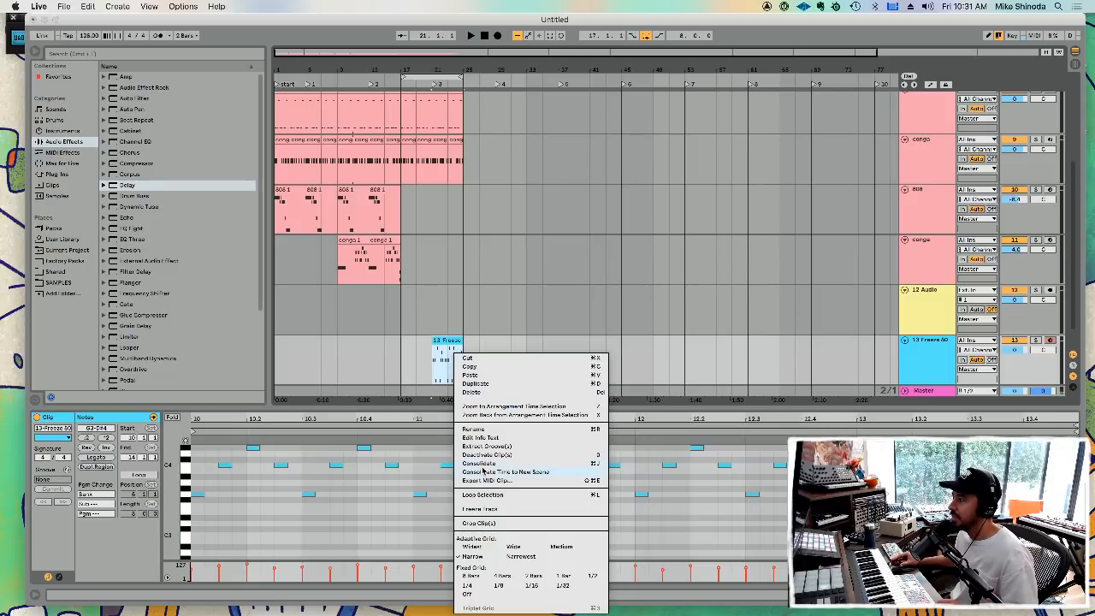
click(475, 470)
- Turn on looping for the consolidated Freeze 808 clip and extend it to fill bars 17 to 25
right_click(444, 342)
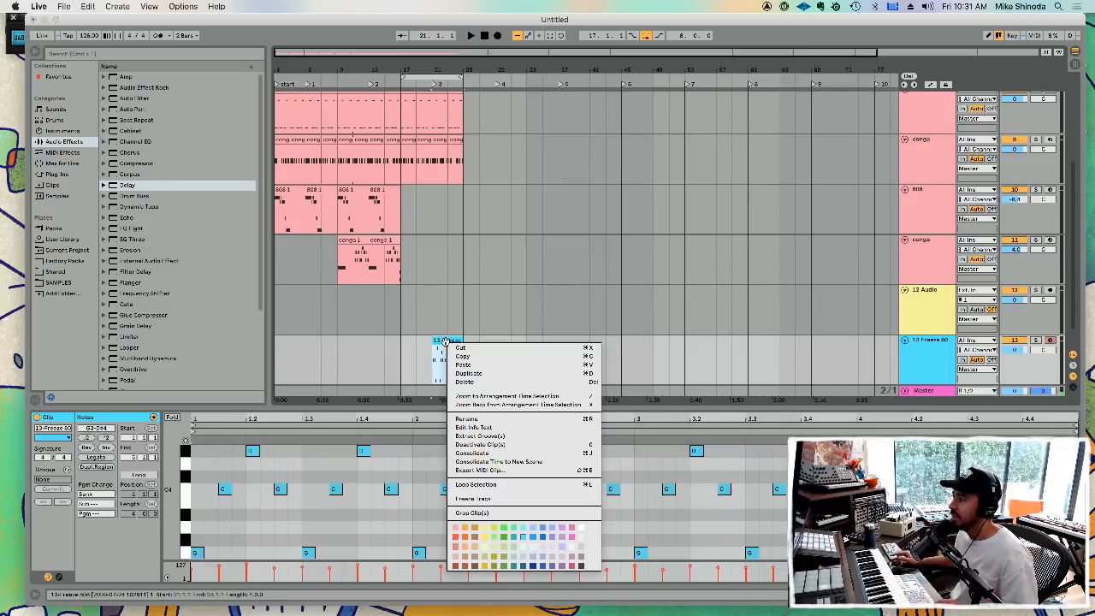
click(136, 477)
click(137, 478)
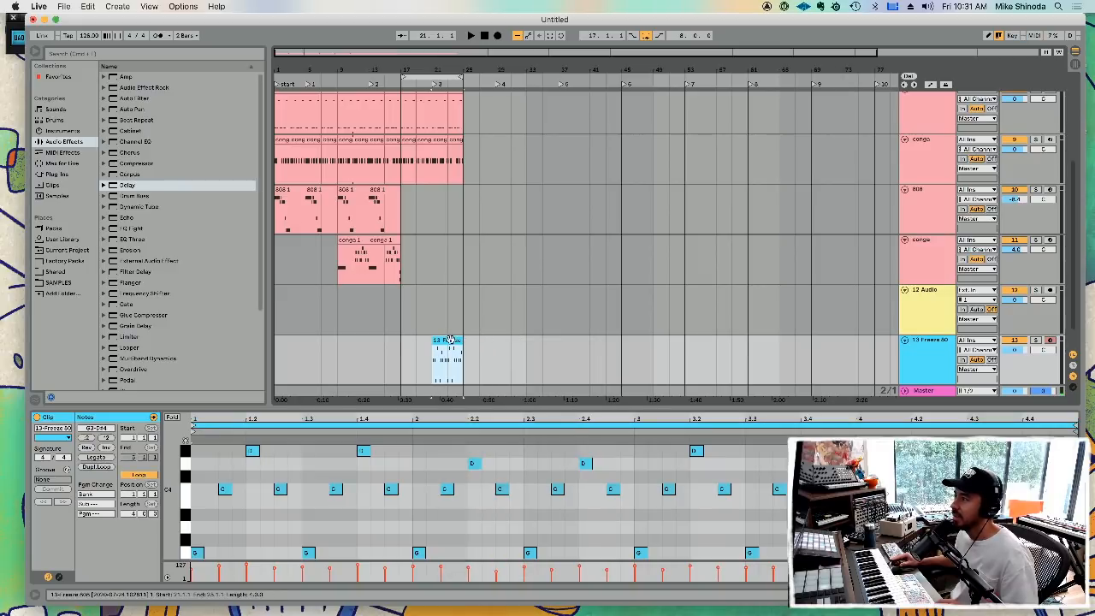
mouse_move(450, 340)
mouse_down()
mouse_move(423, 340)
mouse_move(458, 341)
mouse_up()
key(space)
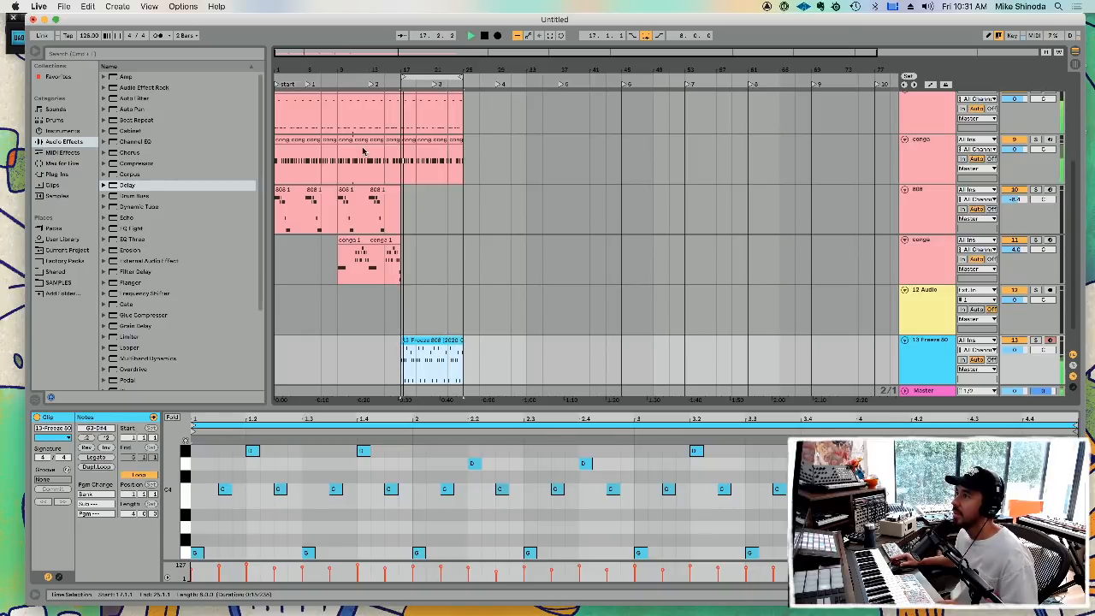
- Play the arrangement from bar 1 and raise all D#4 notes in the Freeze 808 clip to E4
click(278, 269)
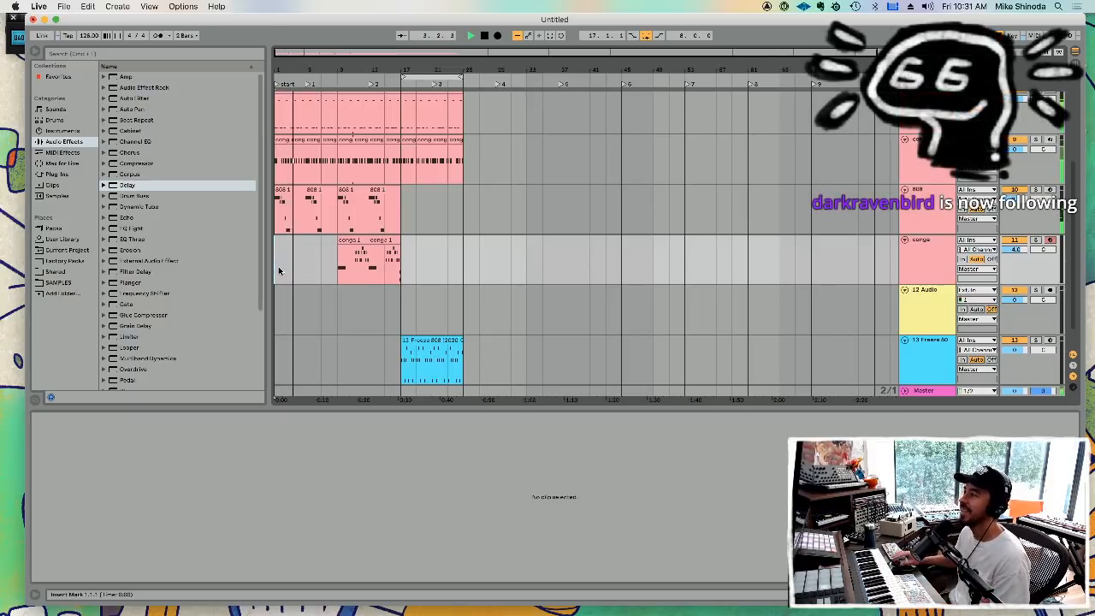
click(424, 340)
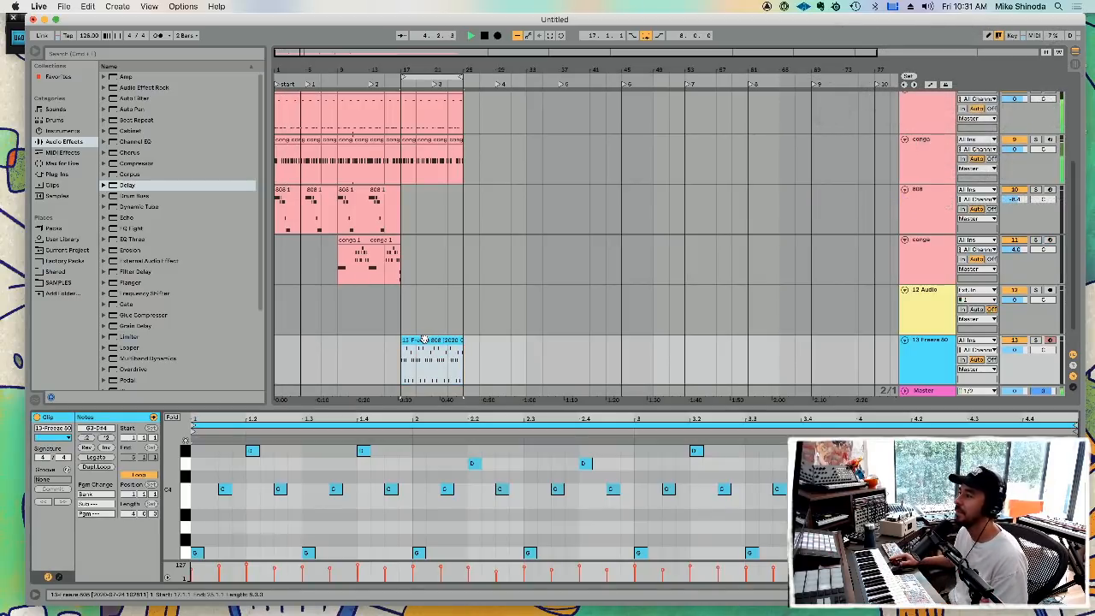
click(187, 453)
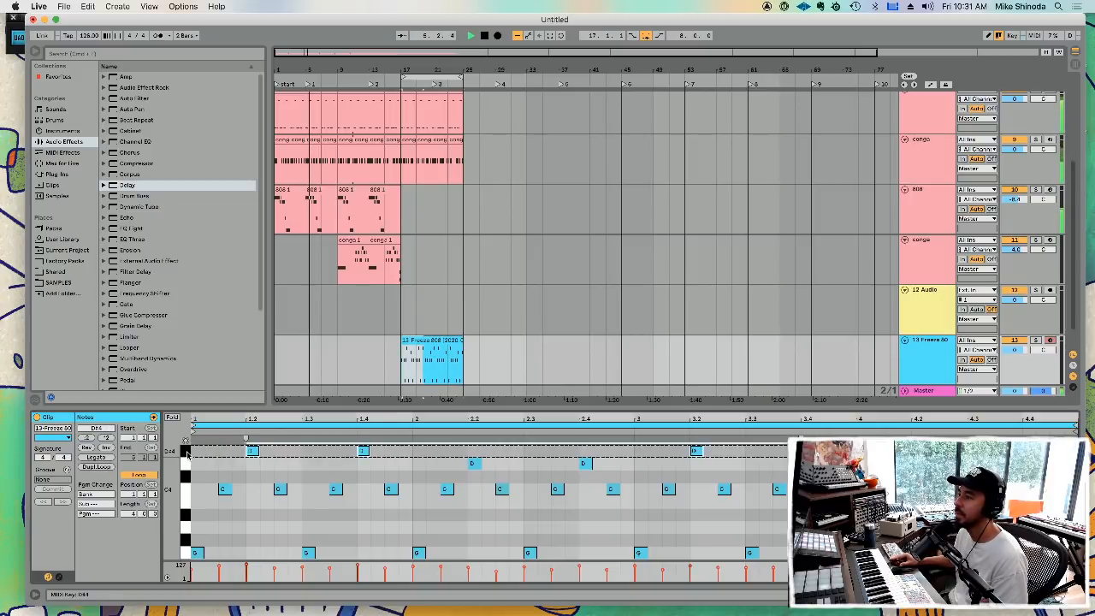
key(Up)
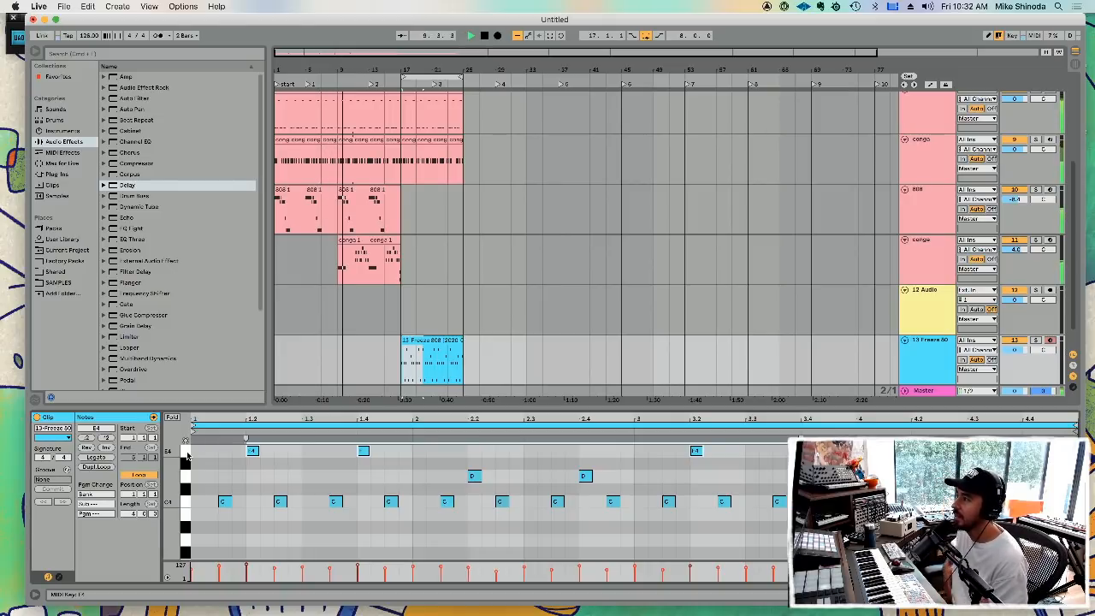
- On the lower conga track, copy bars 11 to 13 into bars 7 to 9 and add a two-bar clip at bars 17 to 19
click(357, 245)
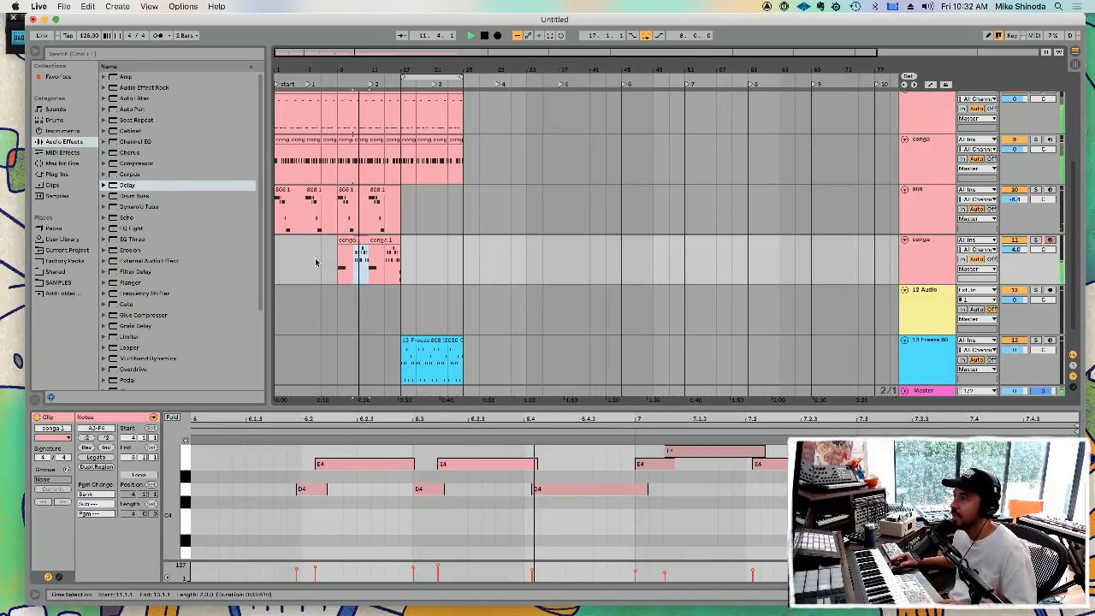
click(326, 261)
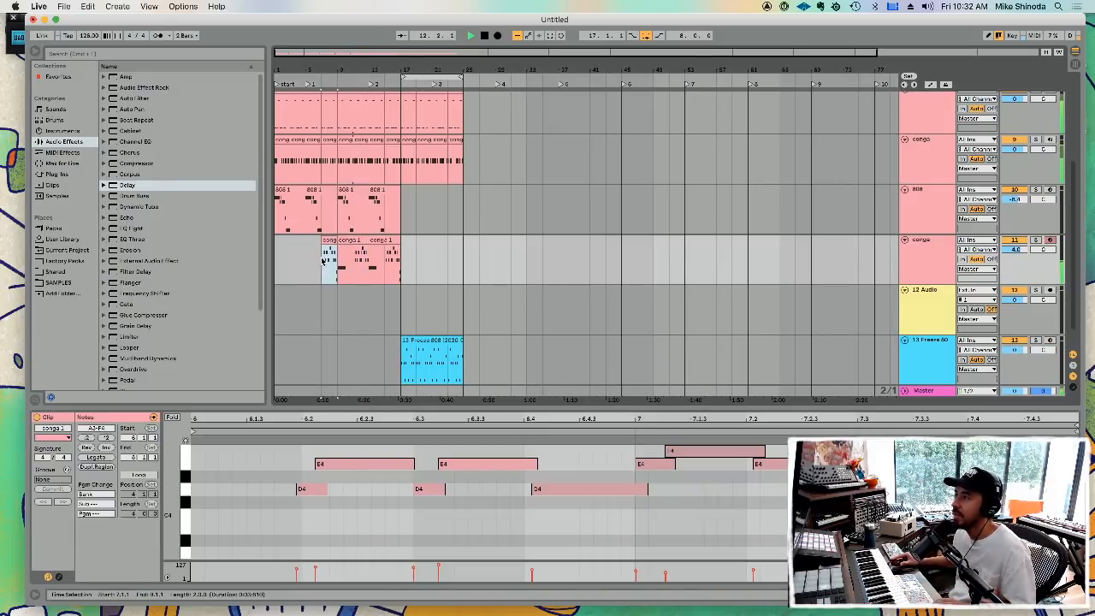
click(426, 259)
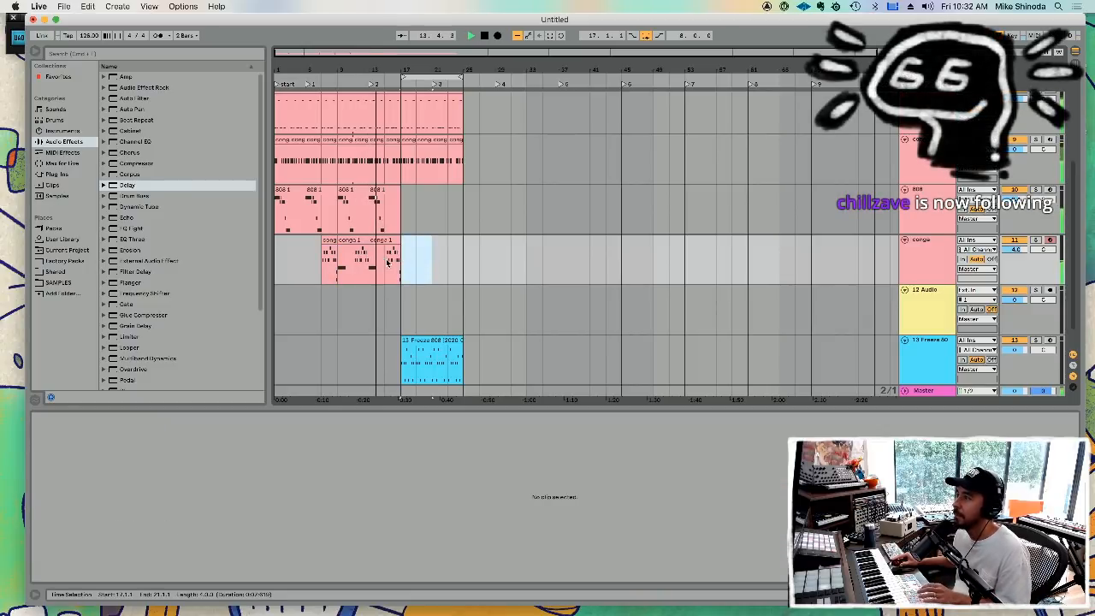
click(390, 267)
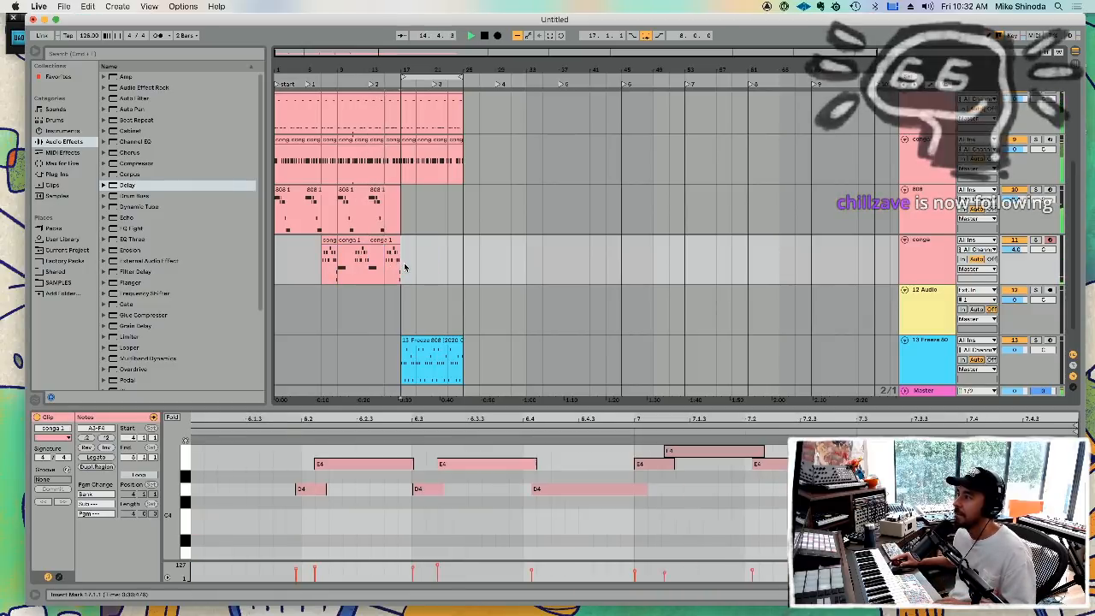
drag(400, 268, 417, 266)
click(430, 262)
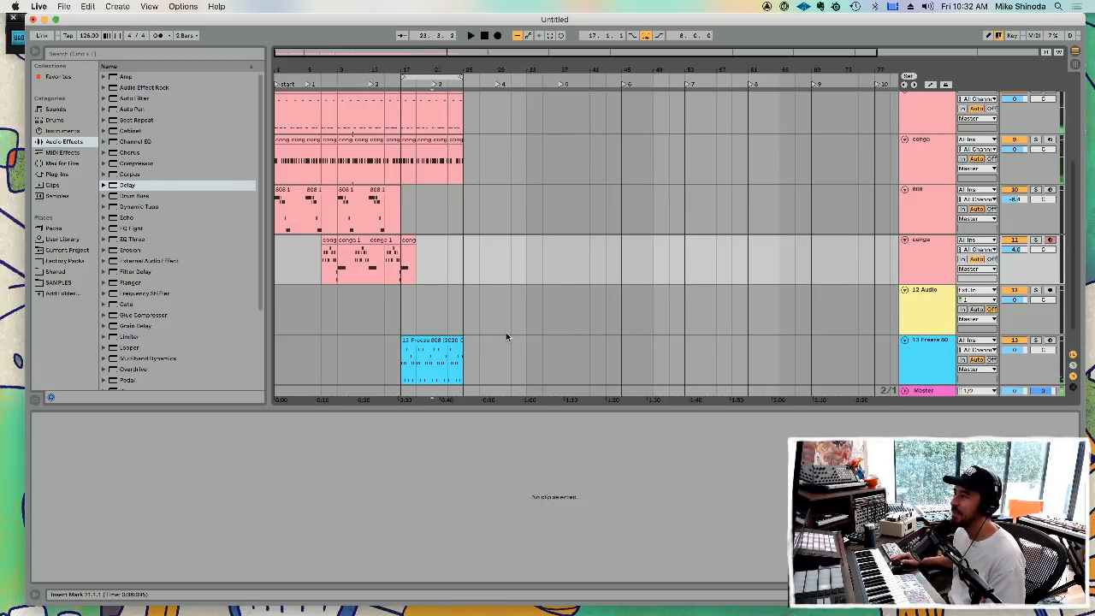
- Move the Freeze 808 track above the empty audio track, directly below the lower conga track
scroll(506, 334, up, 5)
scroll(517, 278, down, 3)
scroll(621, 305, down, 3)
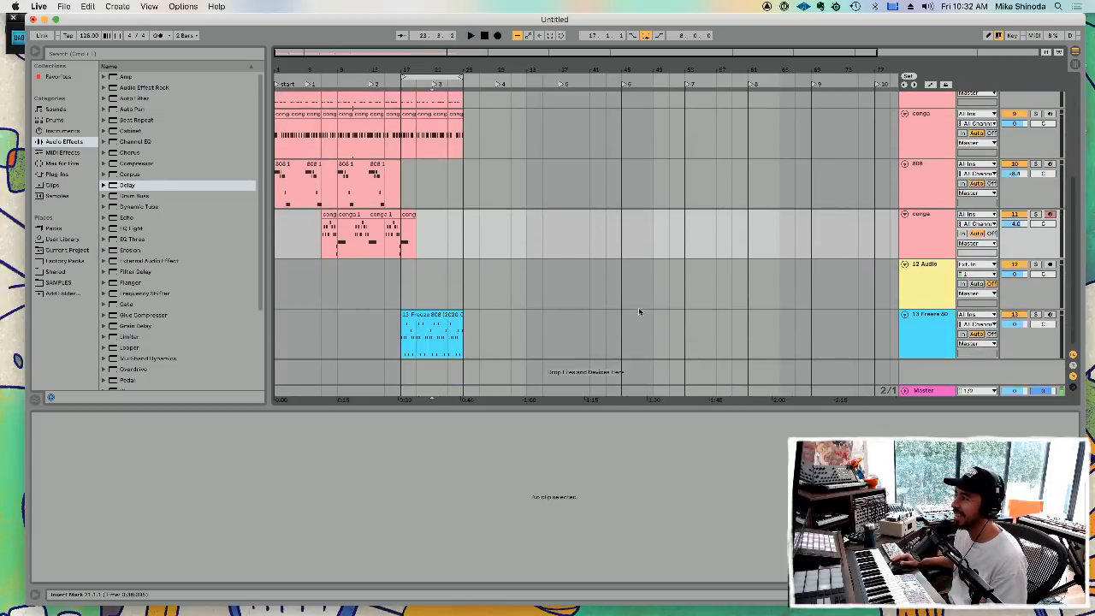
click(939, 323)
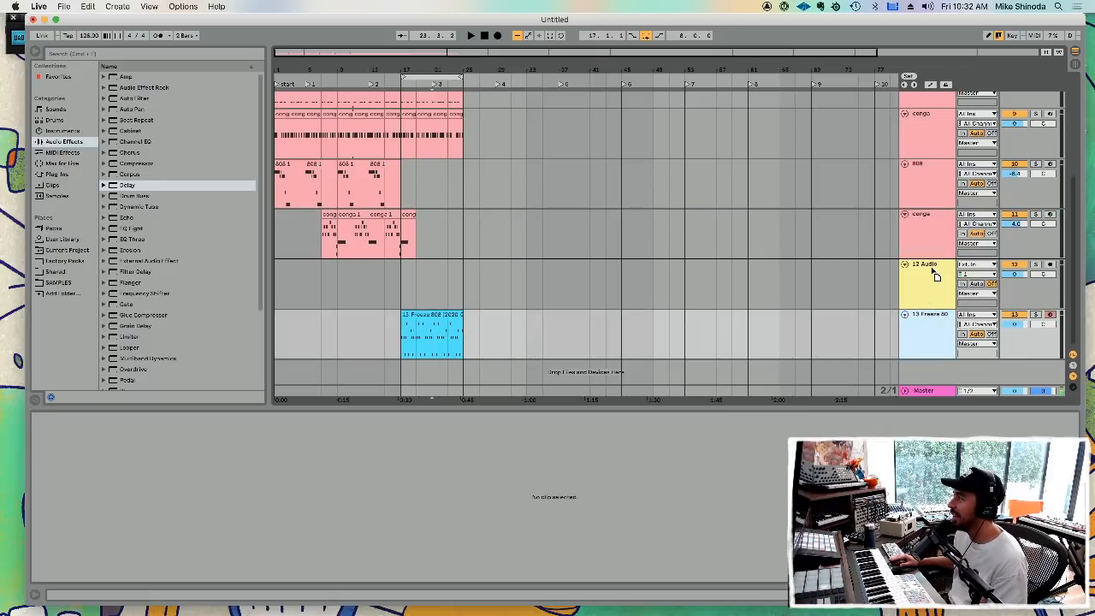
drag(827, 267, 795, 268)
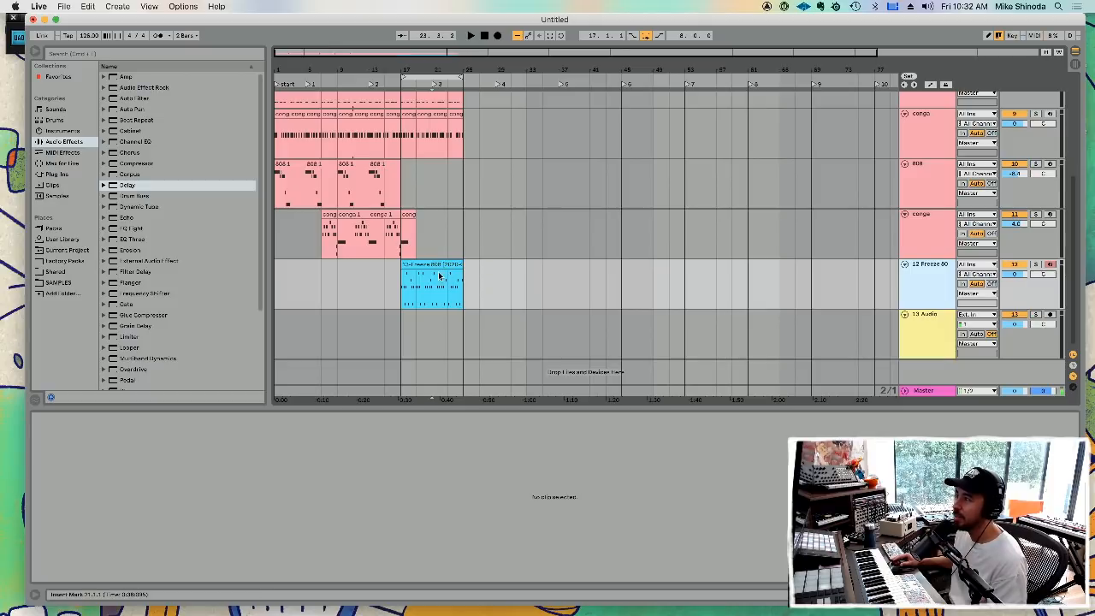
- Add an Overdrive effect to the upper 808 track and set its drive to 57%
scroll(517, 215, up, 2)
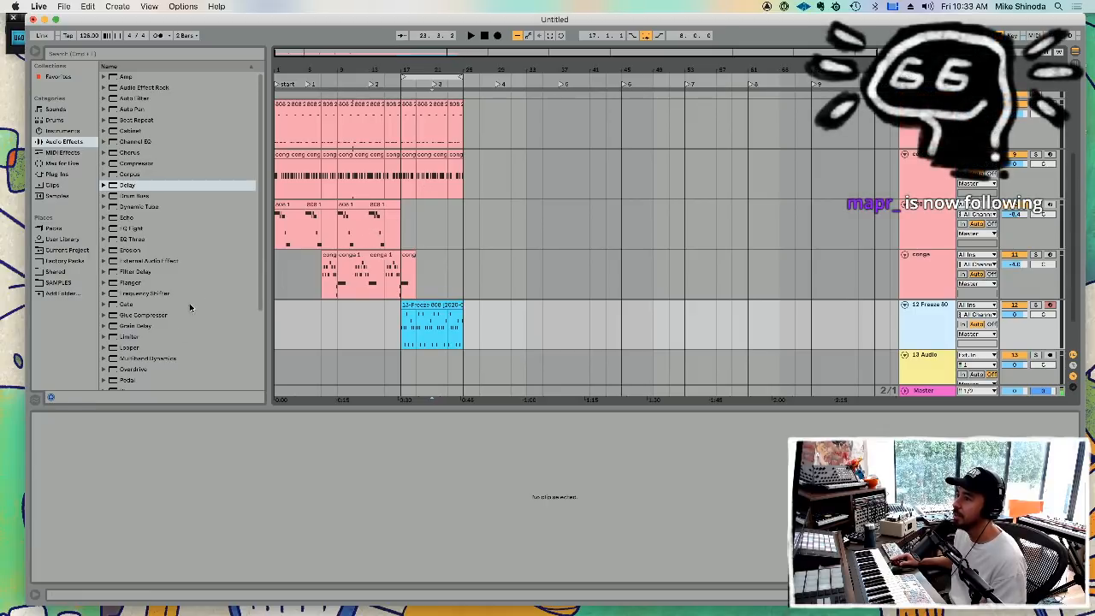
drag(113, 370, 773, 141)
key(space)
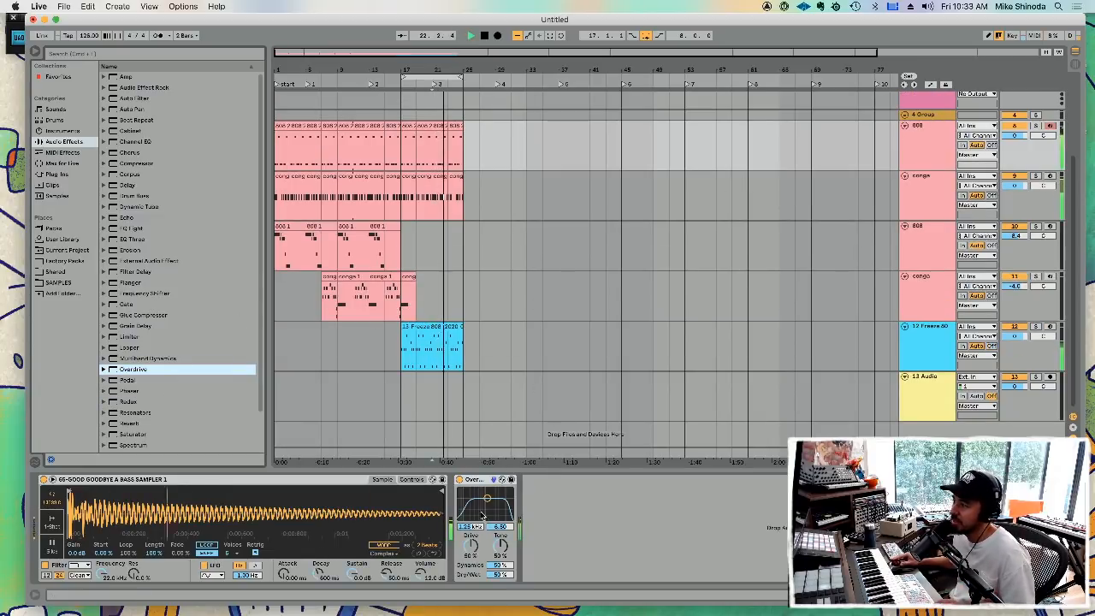
drag(471, 545, 472, 539)
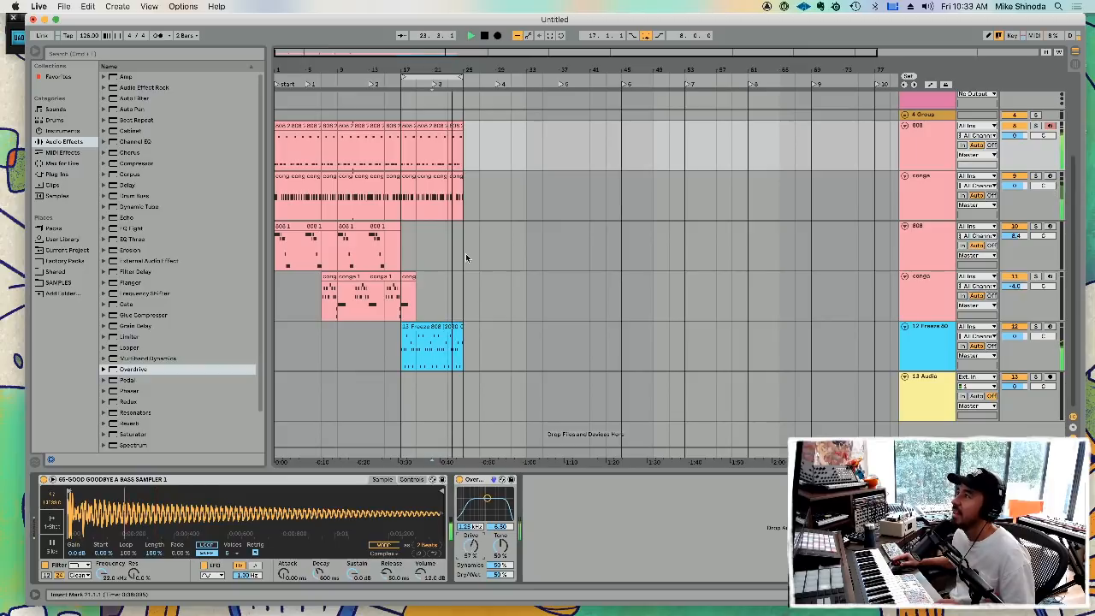
- Add a Delay to the Freeze 808 track with Ping Pong on and dry/wet at 24%
scroll(207, 282, down, 3)
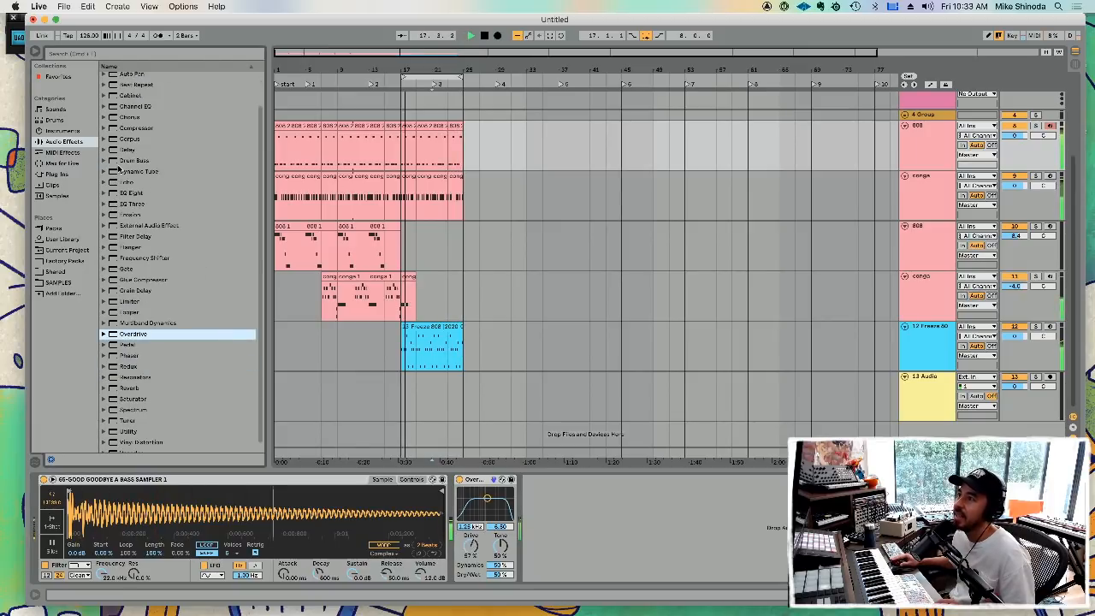
click(115, 151)
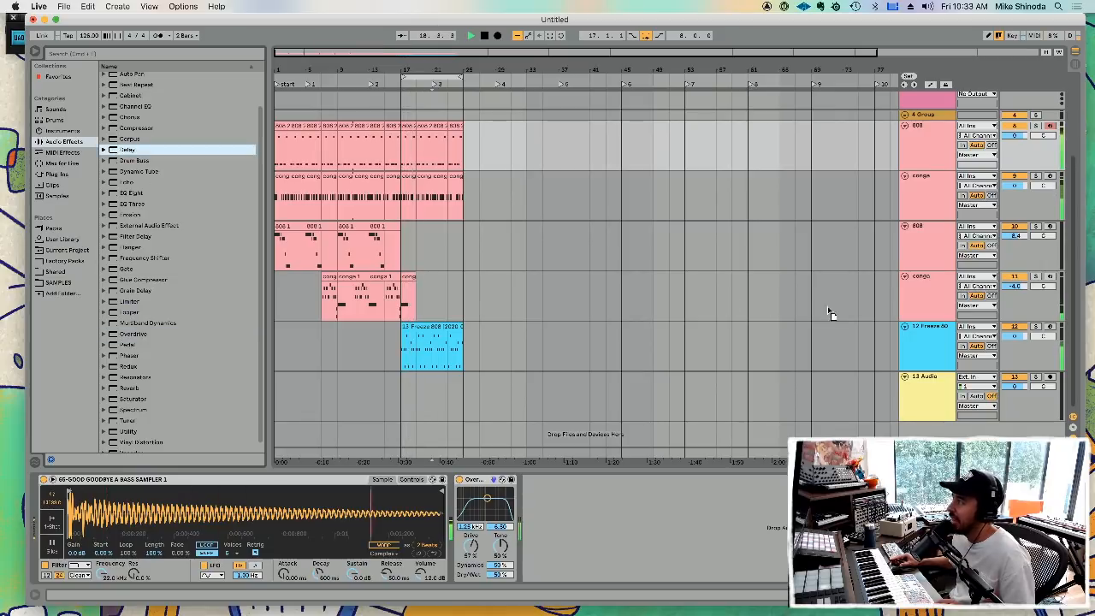
click(933, 338)
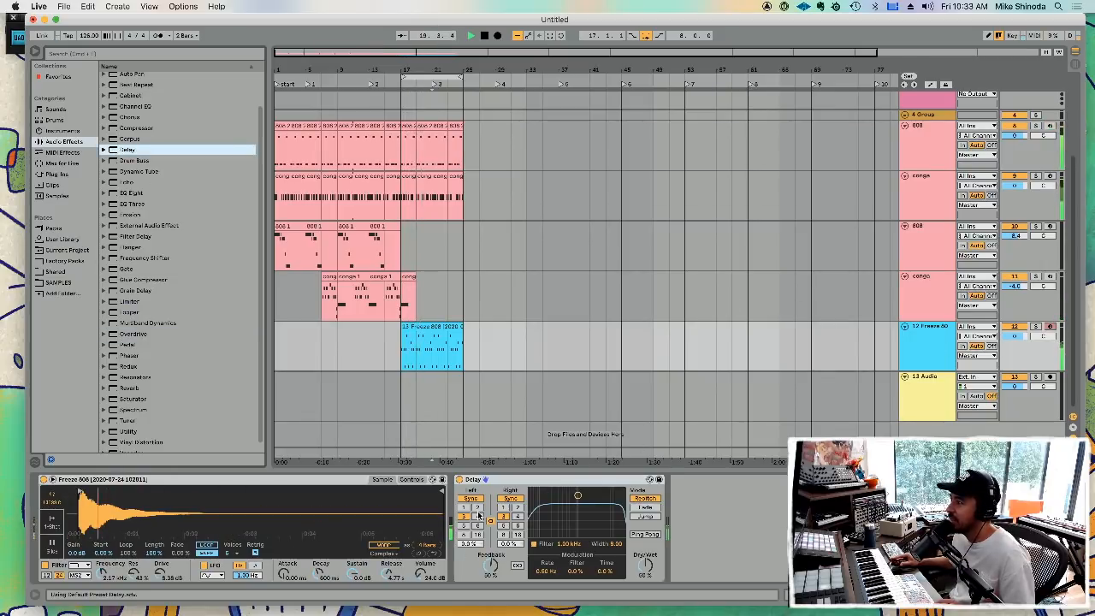
click(647, 535)
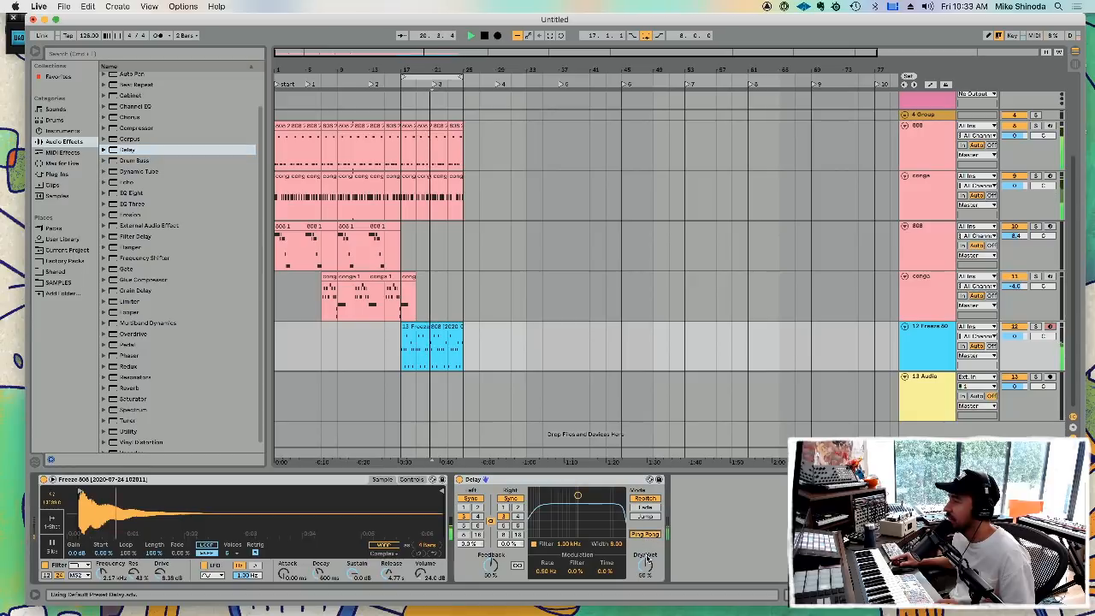
drag(646, 565, 646, 580)
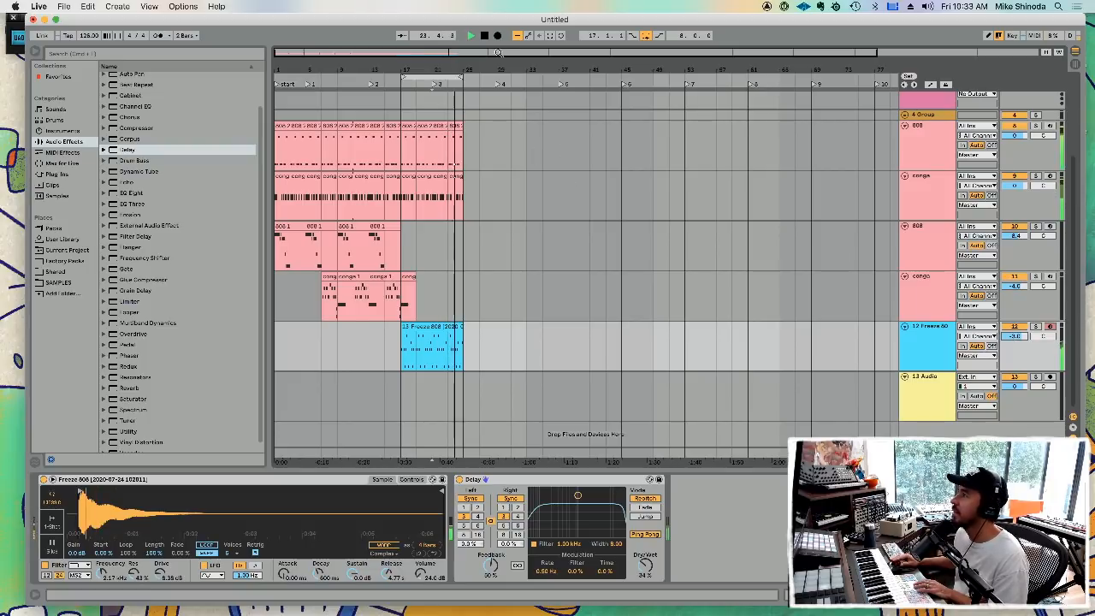
- Add a Reverb effect to the lower conga track with decay time at 5.21 s and stereo at 109.89
click(337, 141)
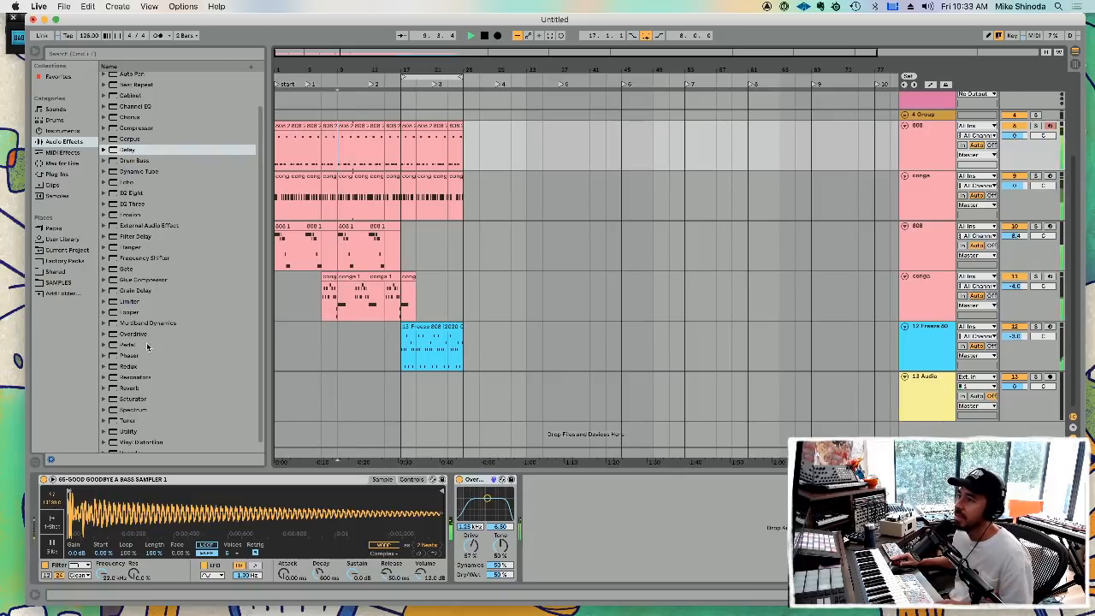
drag(112, 392, 589, 375)
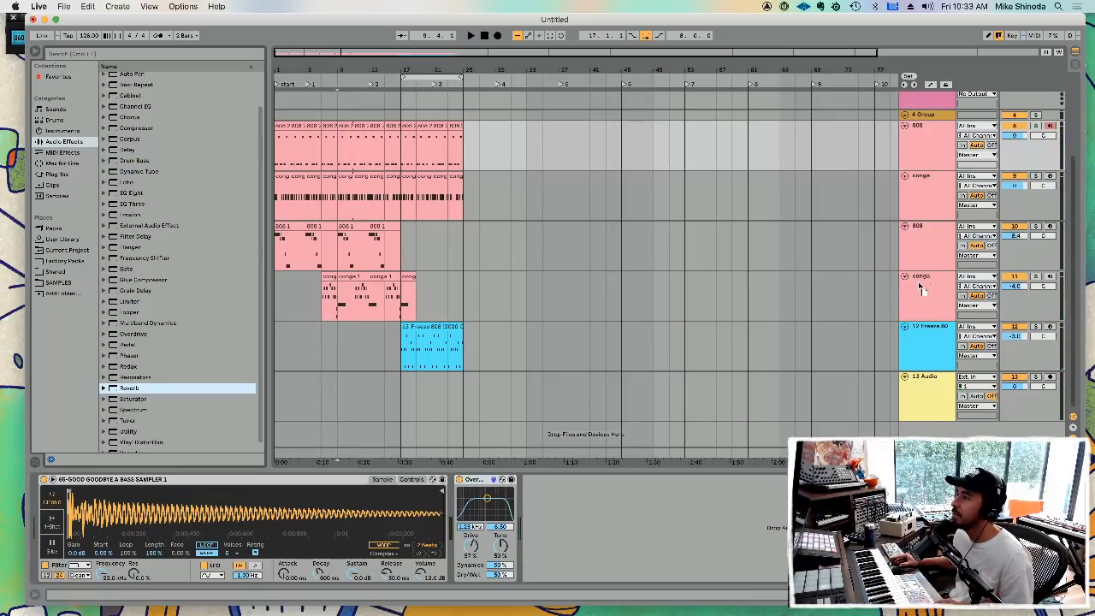
drag(906, 285, 907, 286)
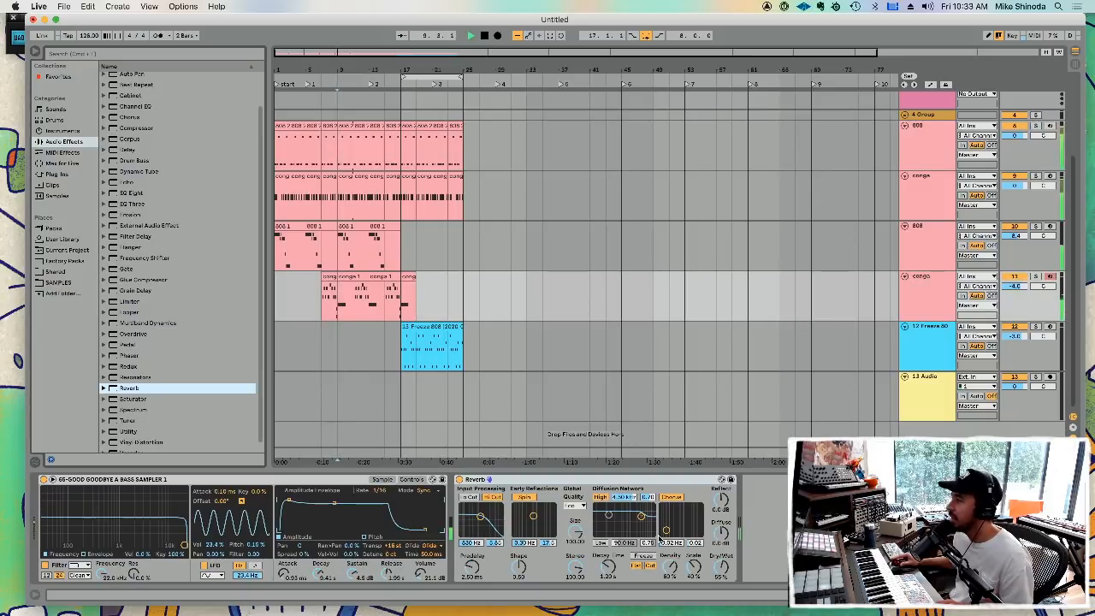
drag(608, 567, 609, 523)
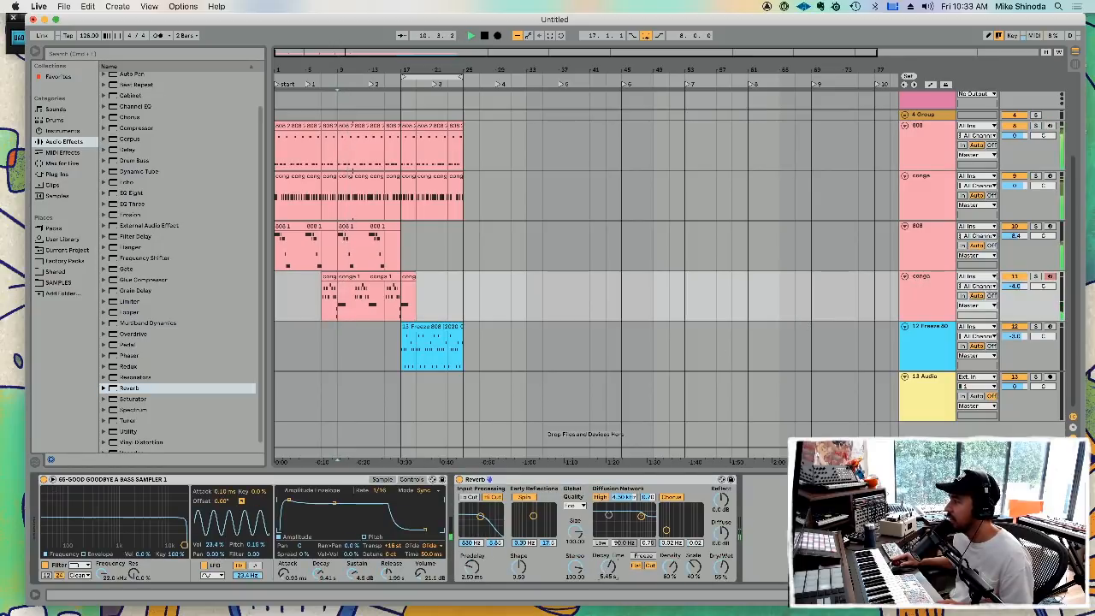
drag(575, 567, 576, 554)
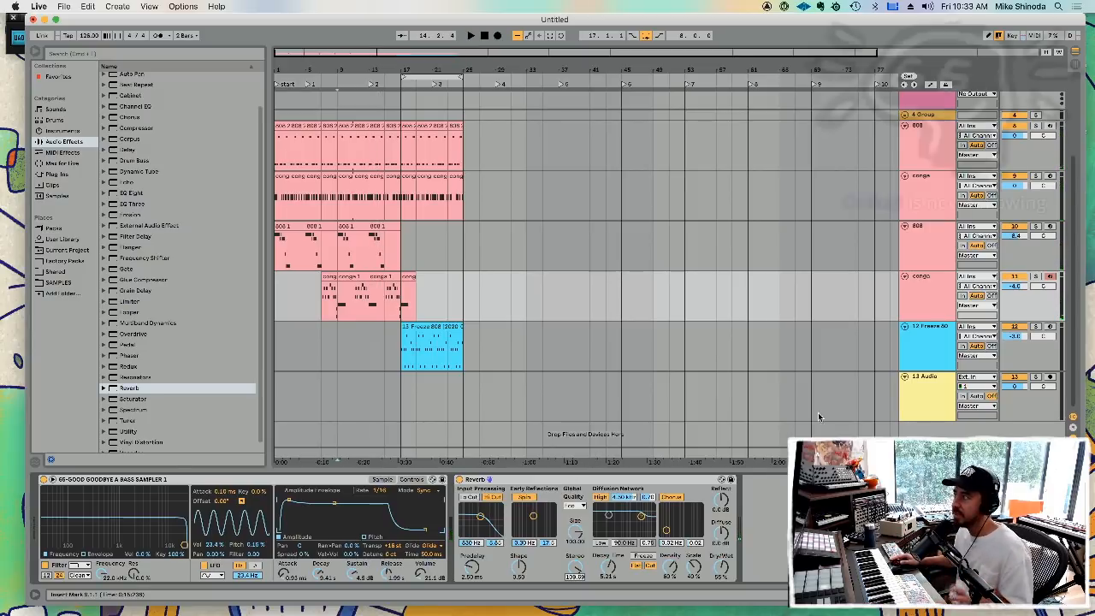
- On the lower conga track, duplicate bars 7 to 23 so the copy starts at bar 23
click(918, 168)
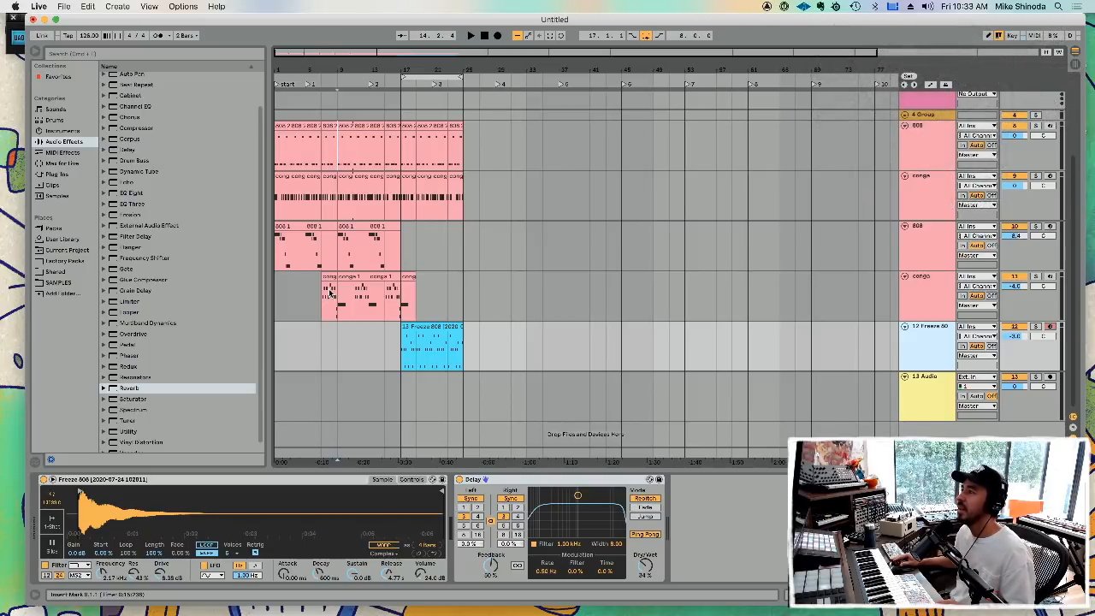
drag(322, 295, 450, 294)
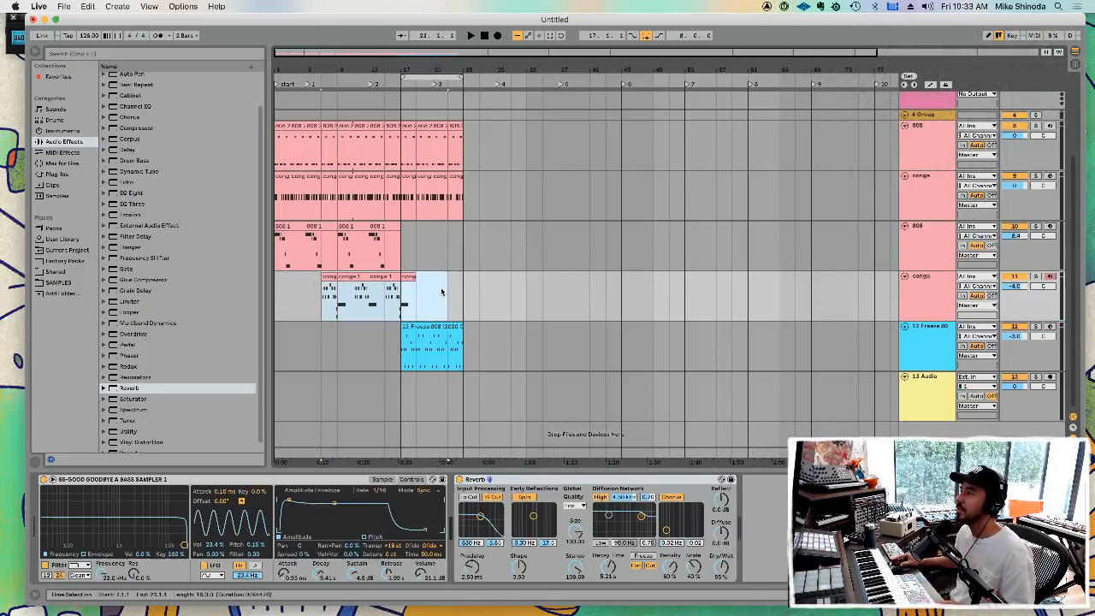
key(super+d)
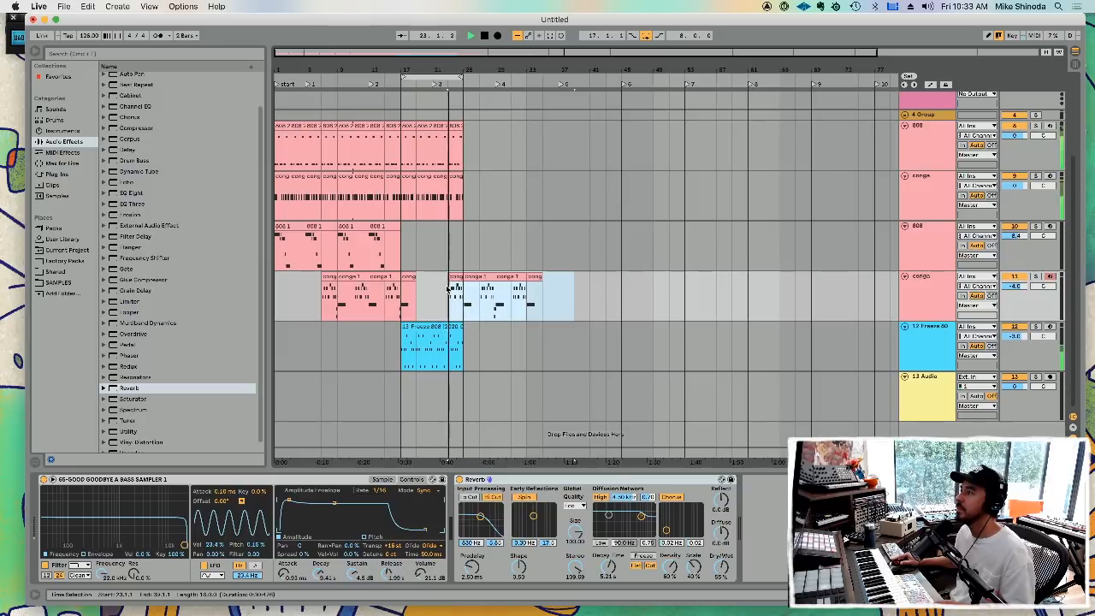
- On the upper conga track, duplicate the last four bars into bars 25 to 29 and play back the extension
click(459, 198)
drag(459, 198, 432, 198)
key(super+d)
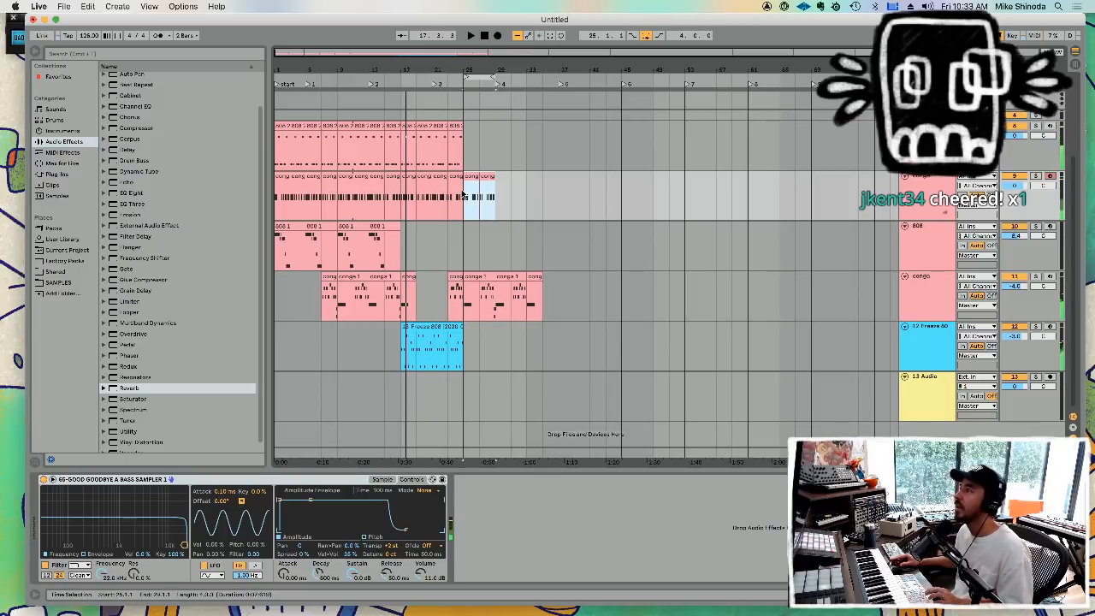
click(466, 197)
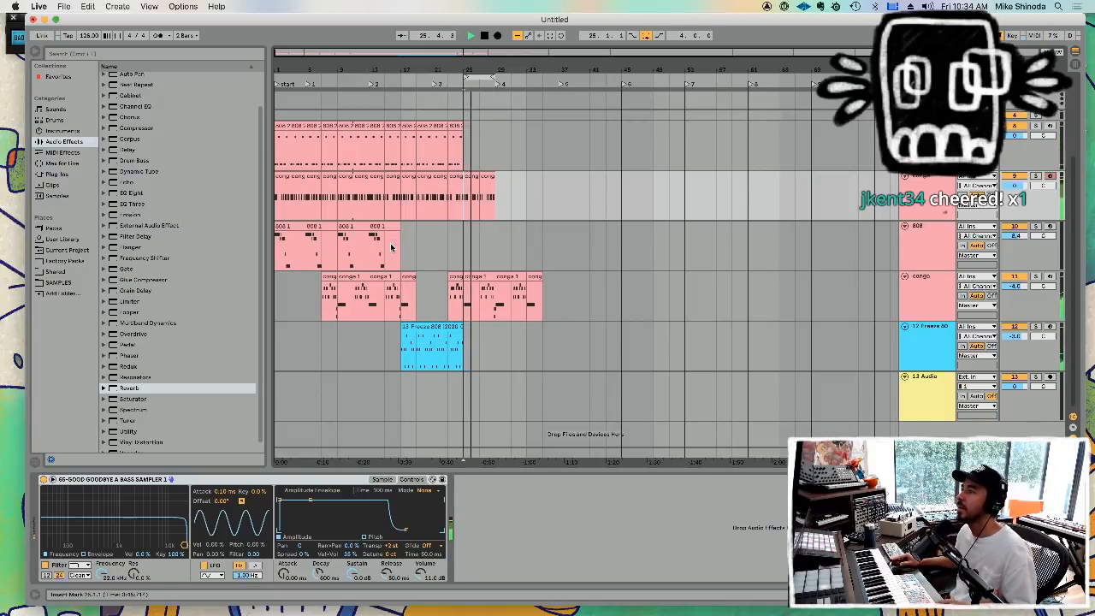
key(space)
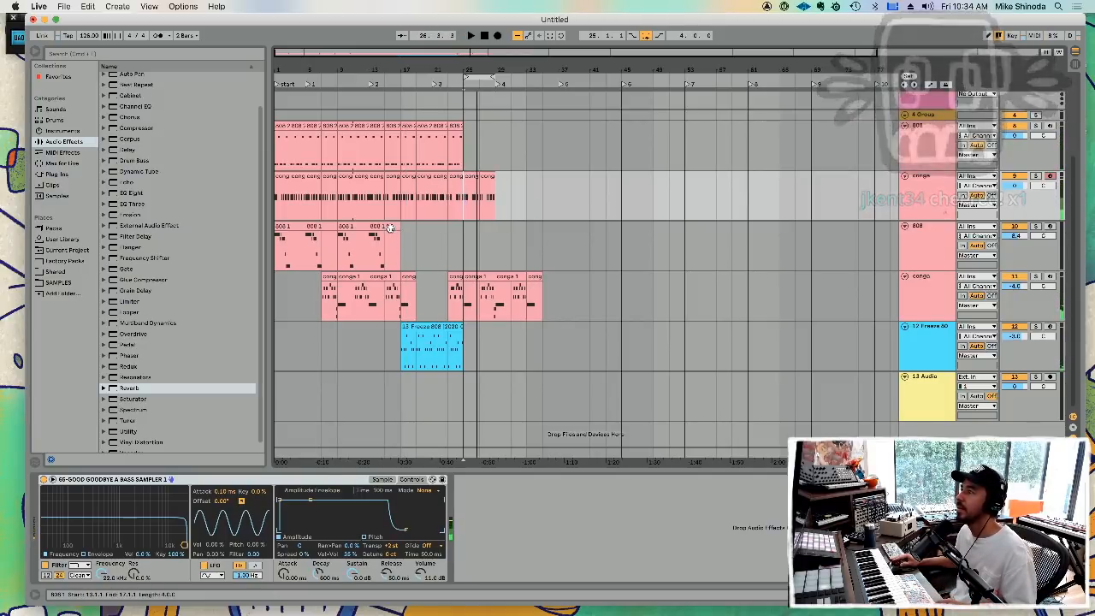
- Duplicate the Freeze 808 clip into bars 25 to 33 and play back the new section
click(462, 333)
key(super+d)
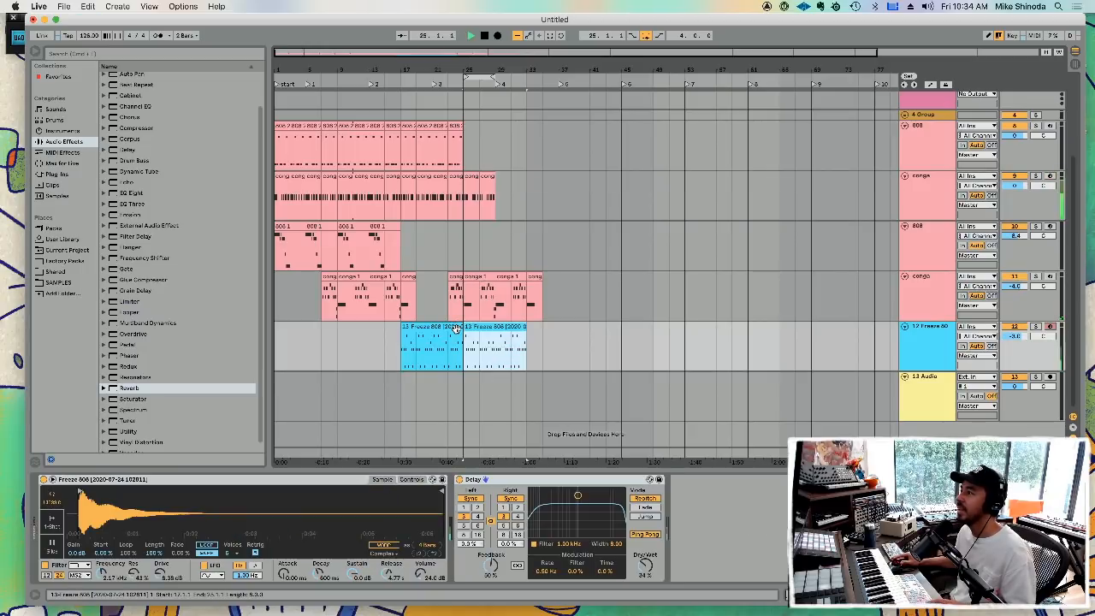
click(536, 214)
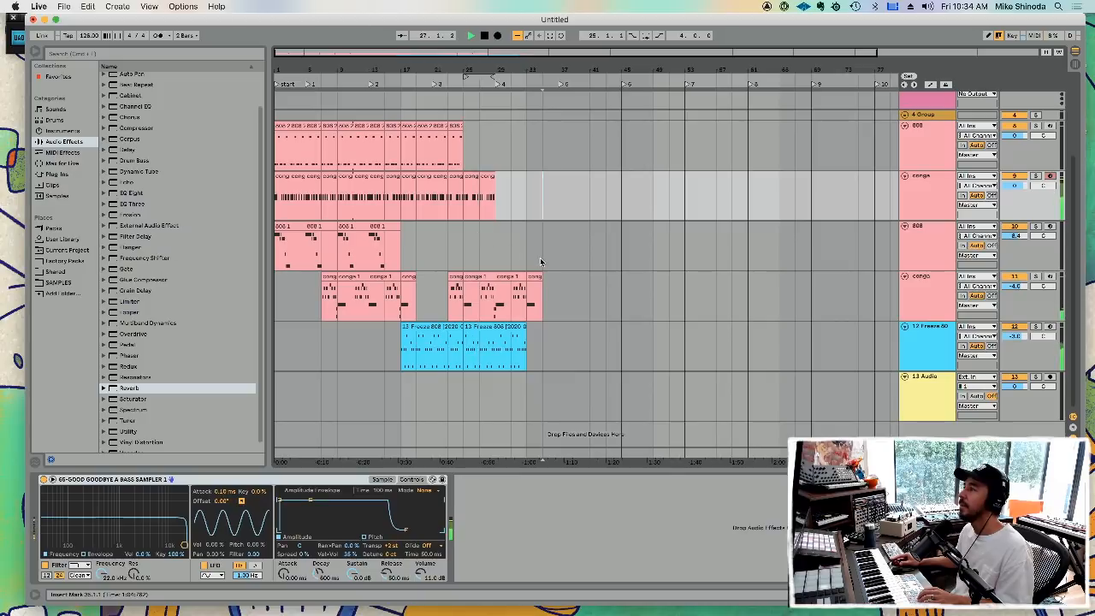
click(550, 279)
drag(546, 285, 516, 287)
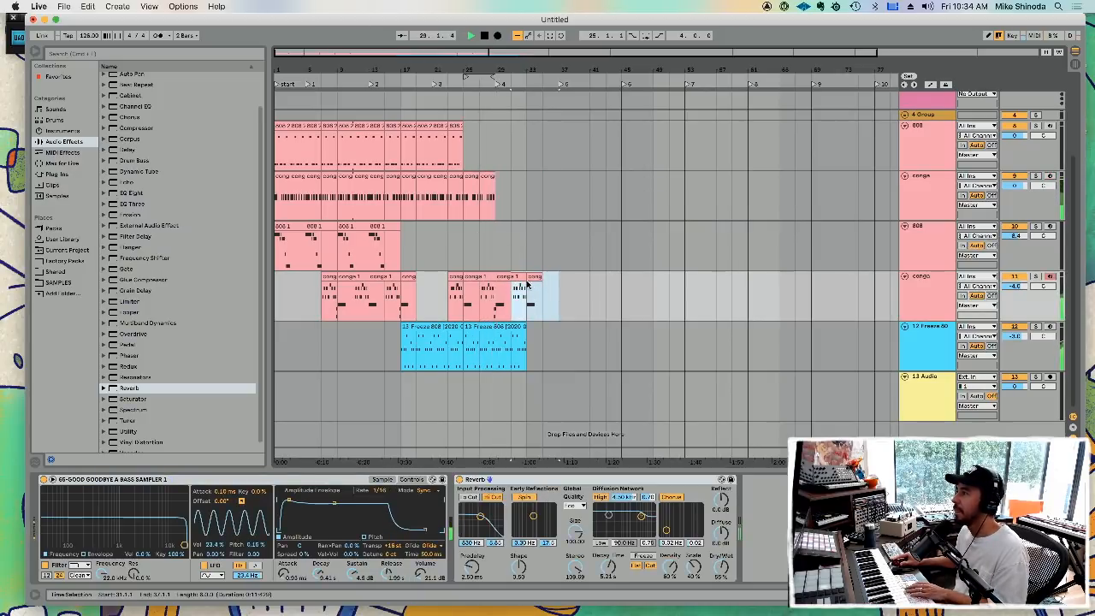
click(544, 257)
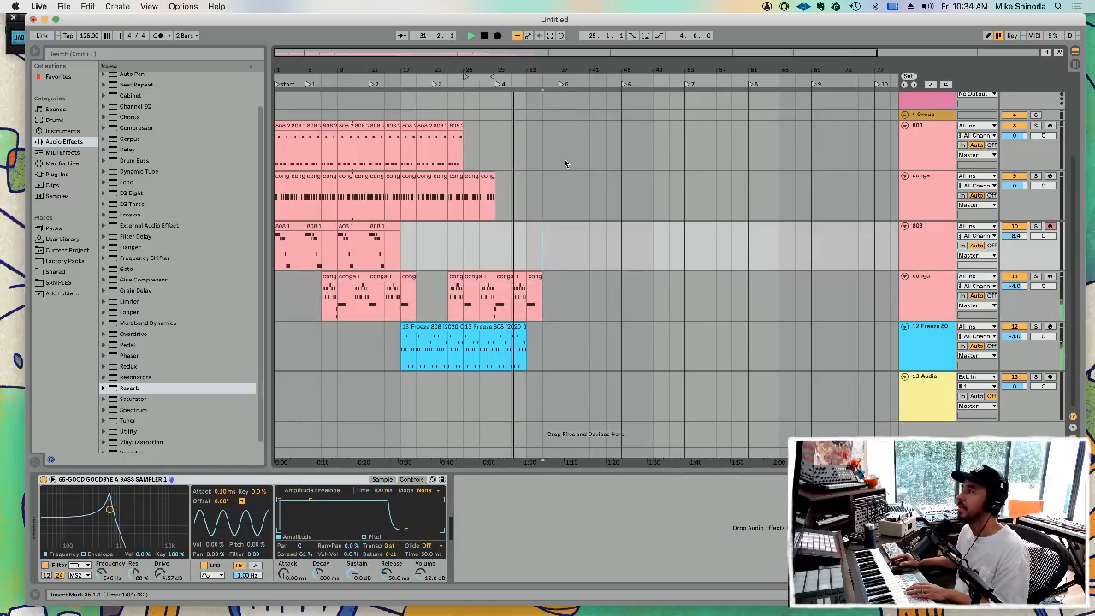
key(space)
- Group the five tracks from the upper 808 down to Freeze 808 and rename the group 808
click(936, 328)
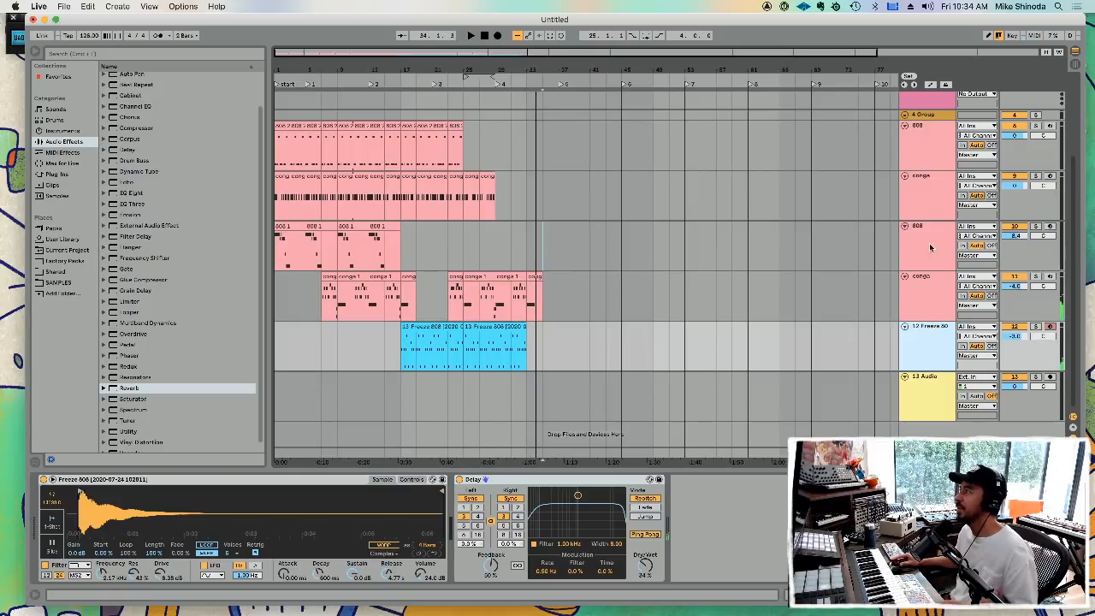
click(930, 130)
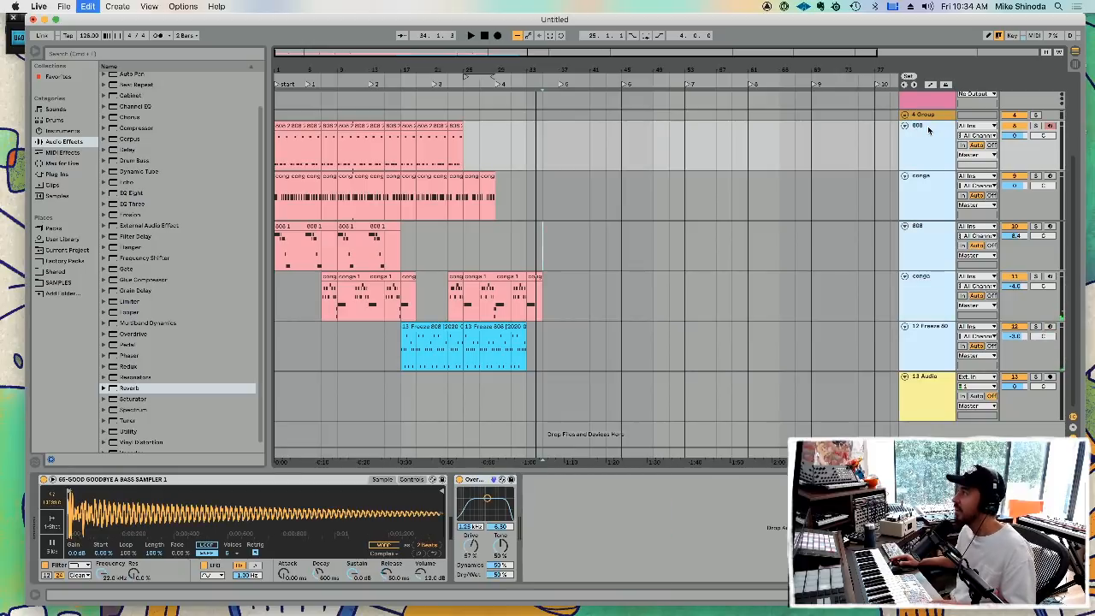
key(super+g)
click(925, 129)
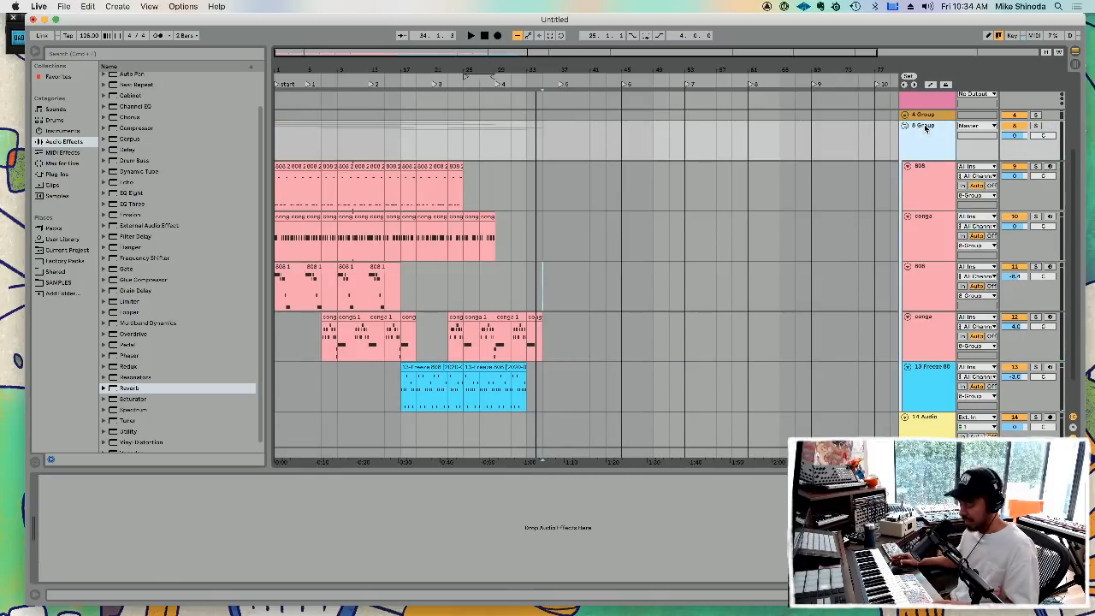
key(super+r)
text(808)
key(Return)
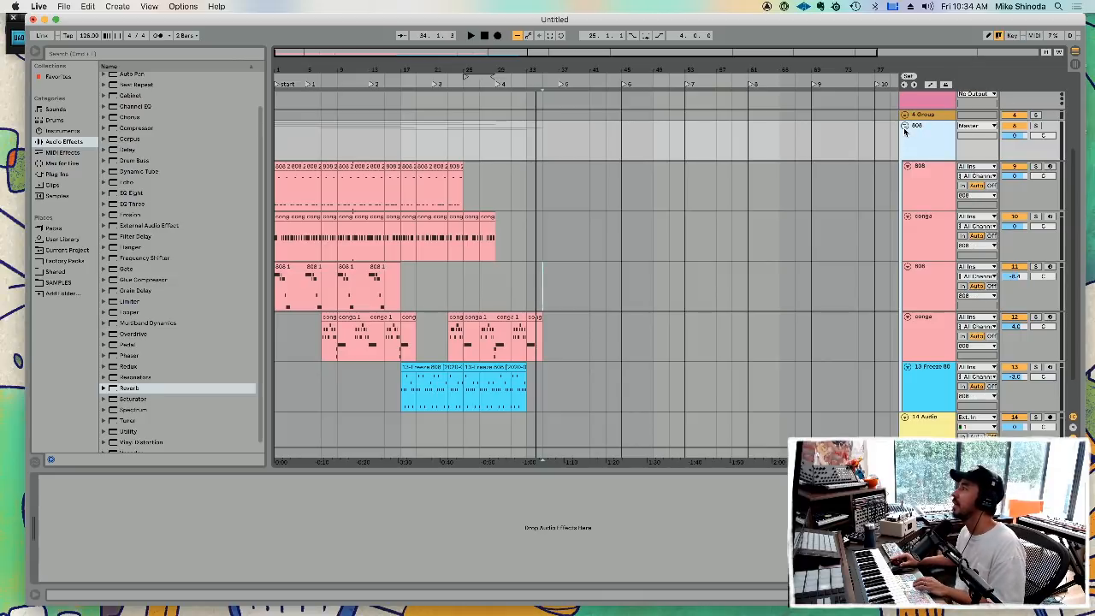
- Collapse the 808 group, expand the 4 Group and select its first track
click(904, 127)
click(905, 227)
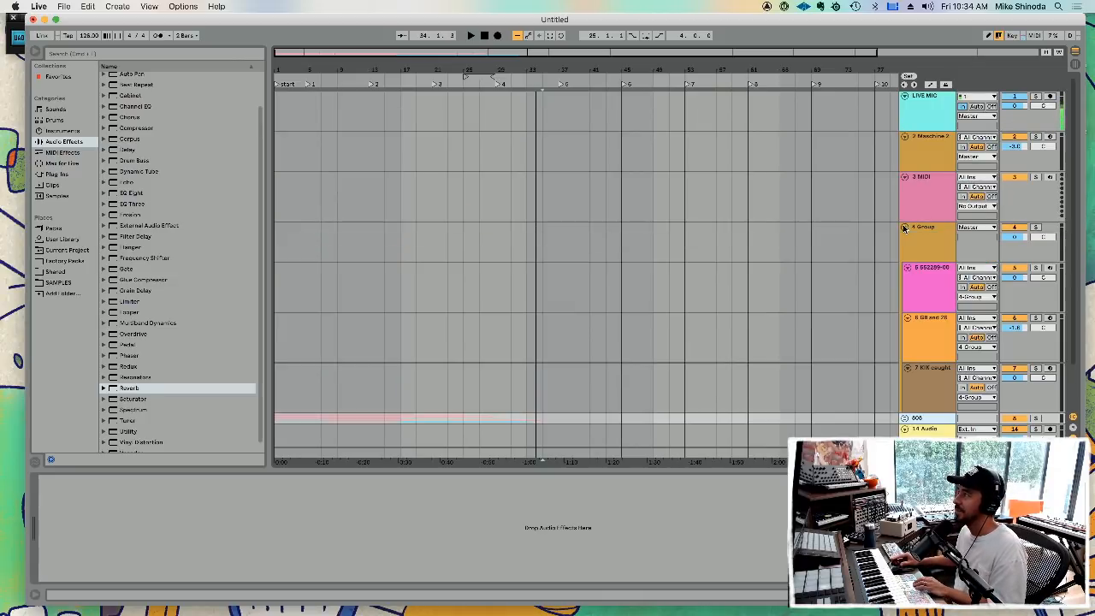
click(925, 269)
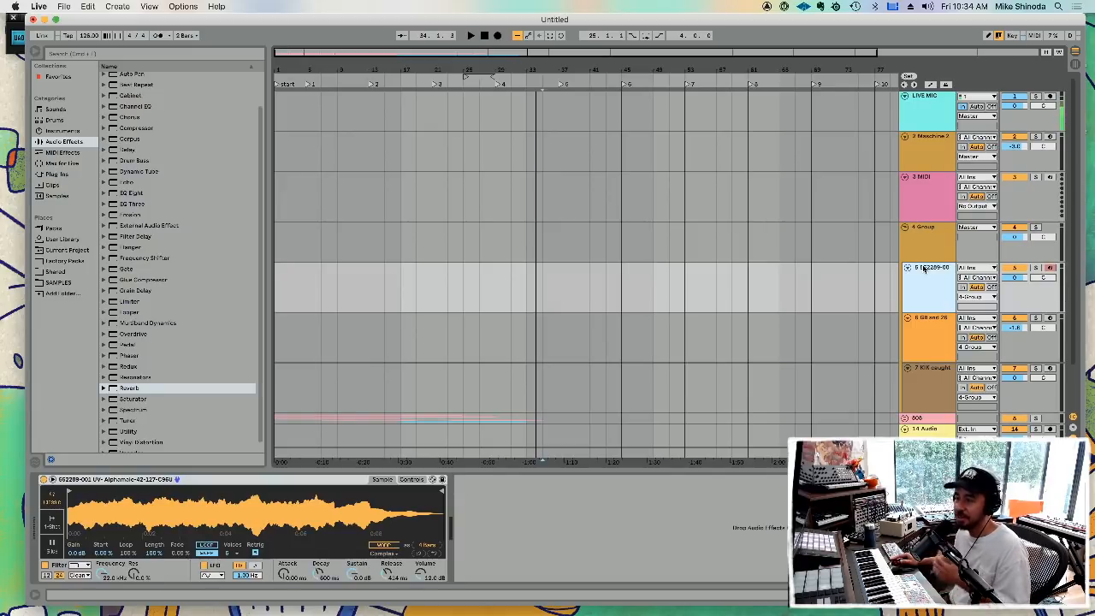
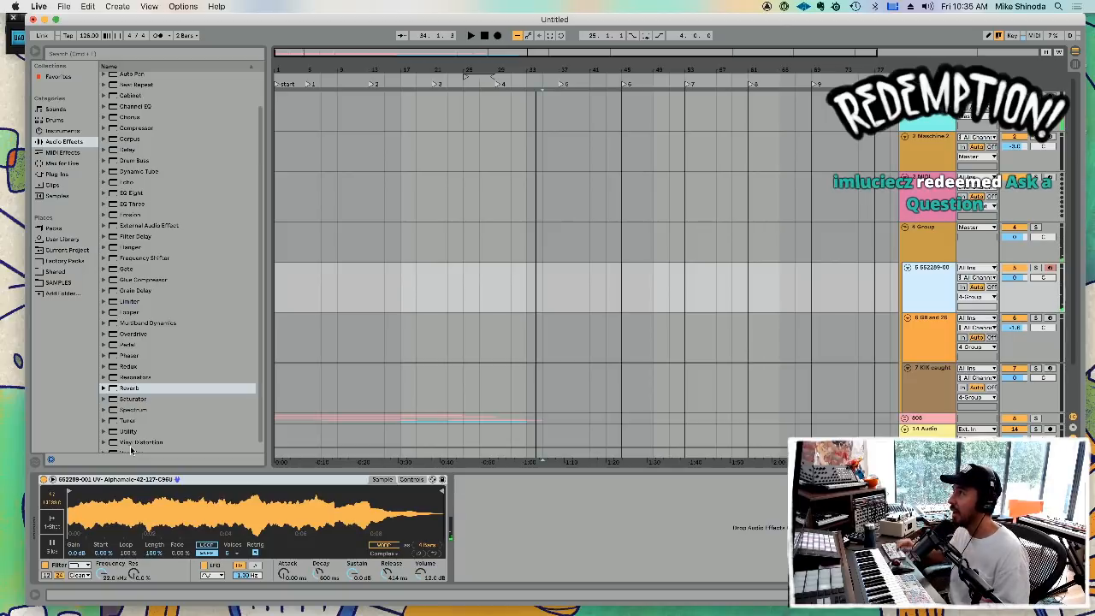
- Enlarge the Master track and show the automation lanes in the arrangement
scroll(580, 311, down, 2)
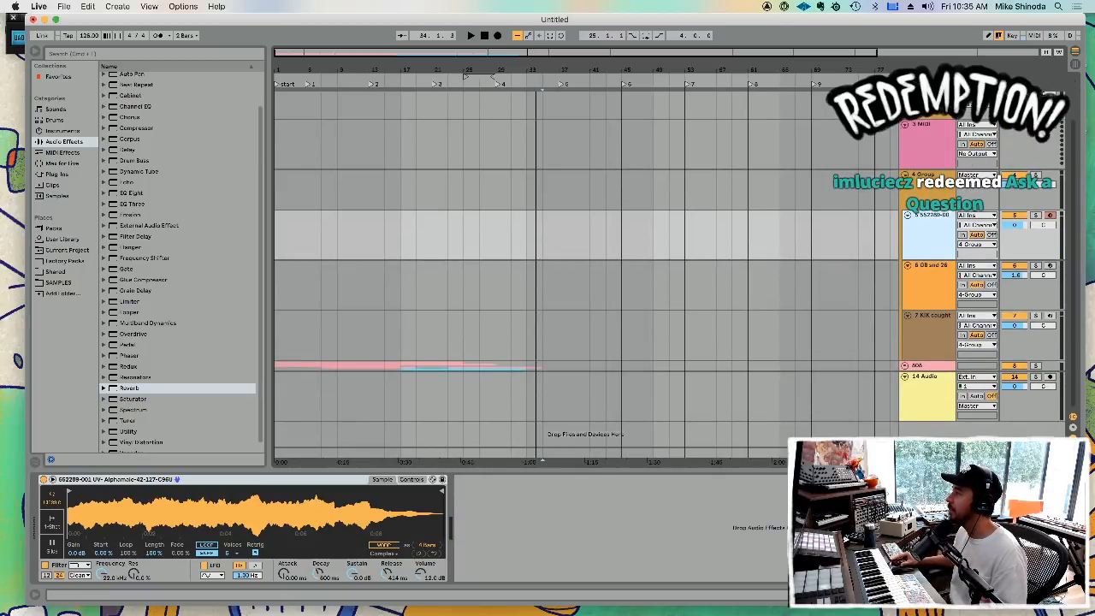
click(920, 414)
mouse_move(920, 415)
mouse_down()
mouse_move(920, 382)
mouse_move(921, 398)
mouse_up()
click(978, 414)
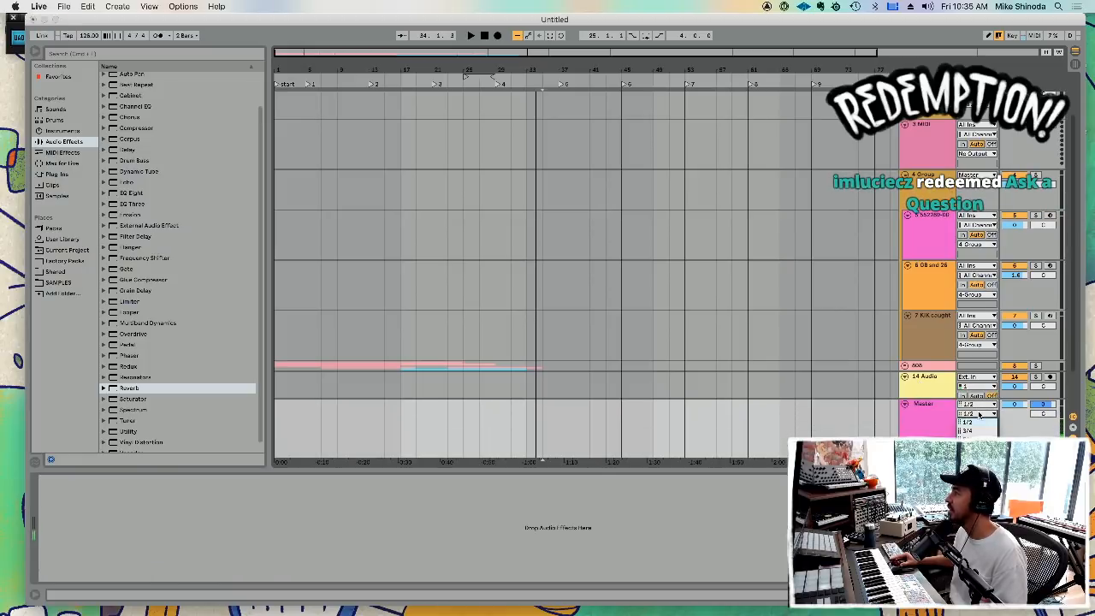
click(985, 410)
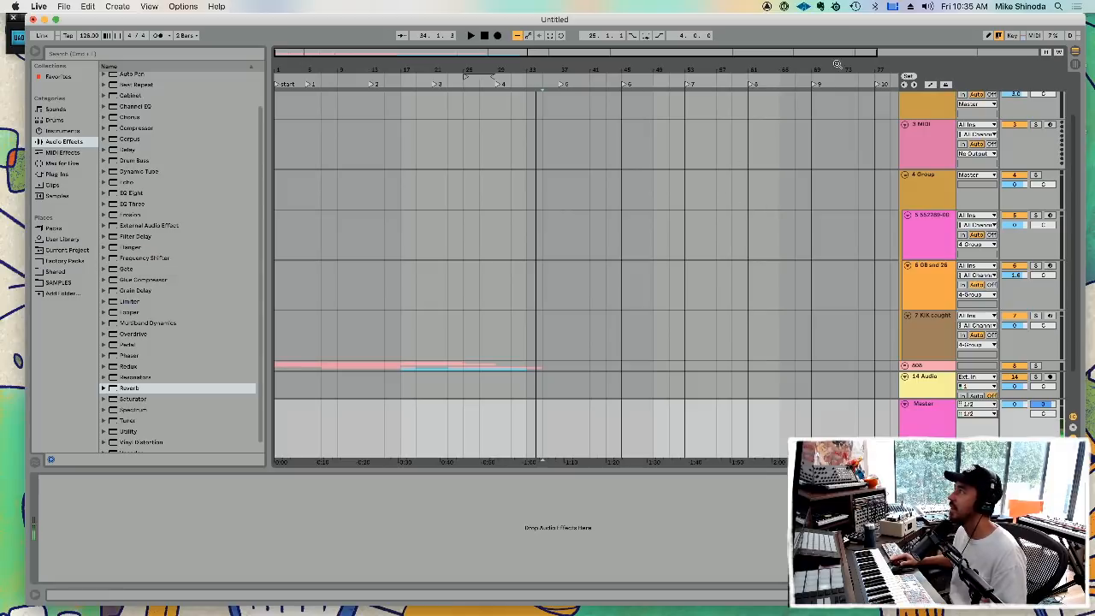
click(932, 86)
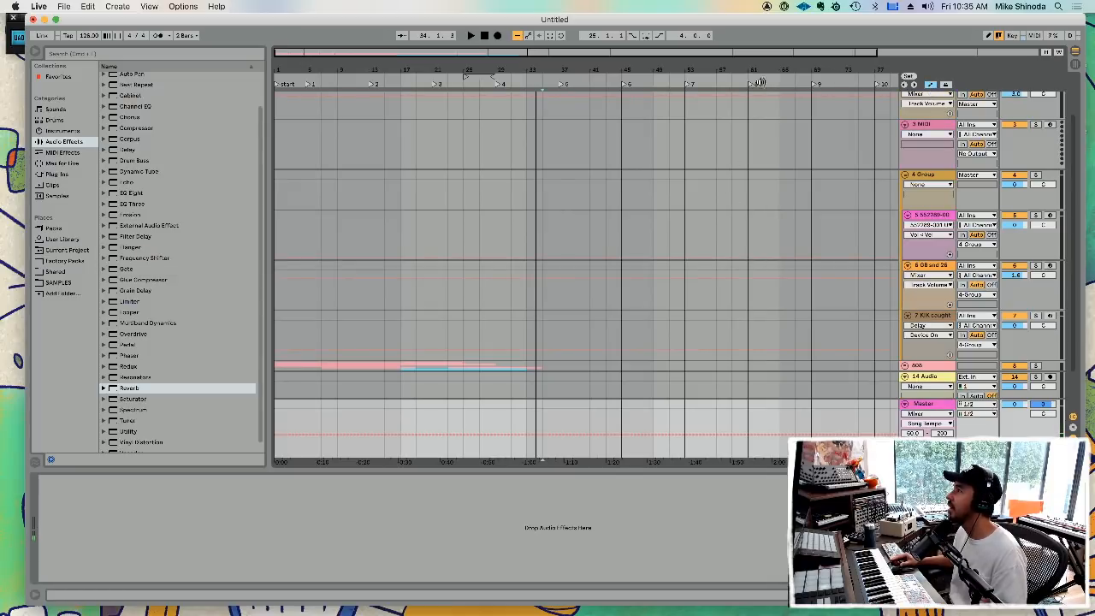
- Rename locator 5 at bar 37 as synth
drag(680, 73, 595, 67)
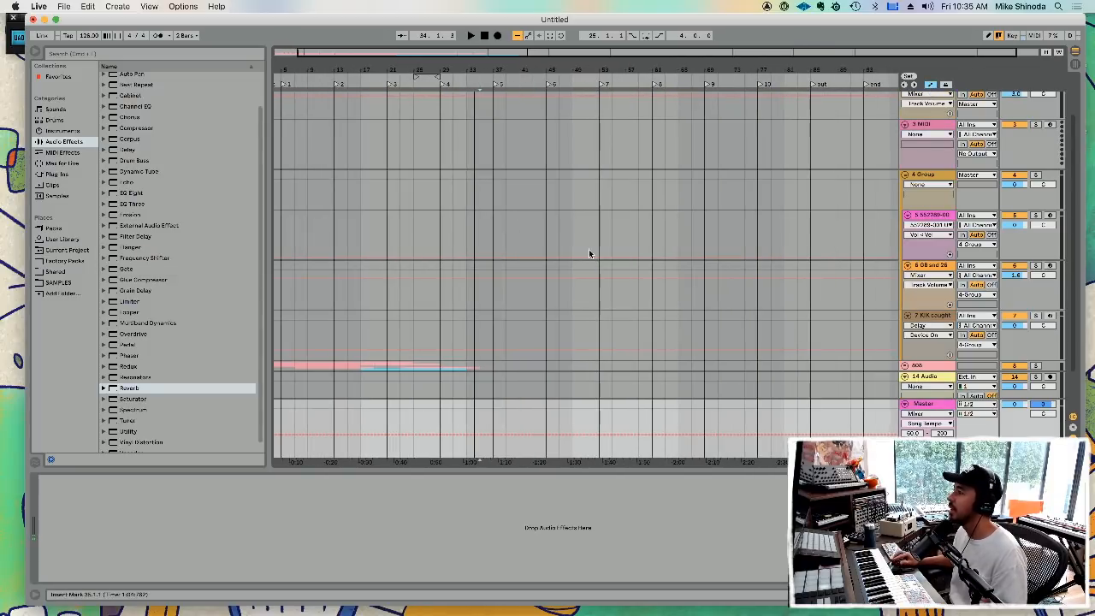
scroll(588, 249, down, 3)
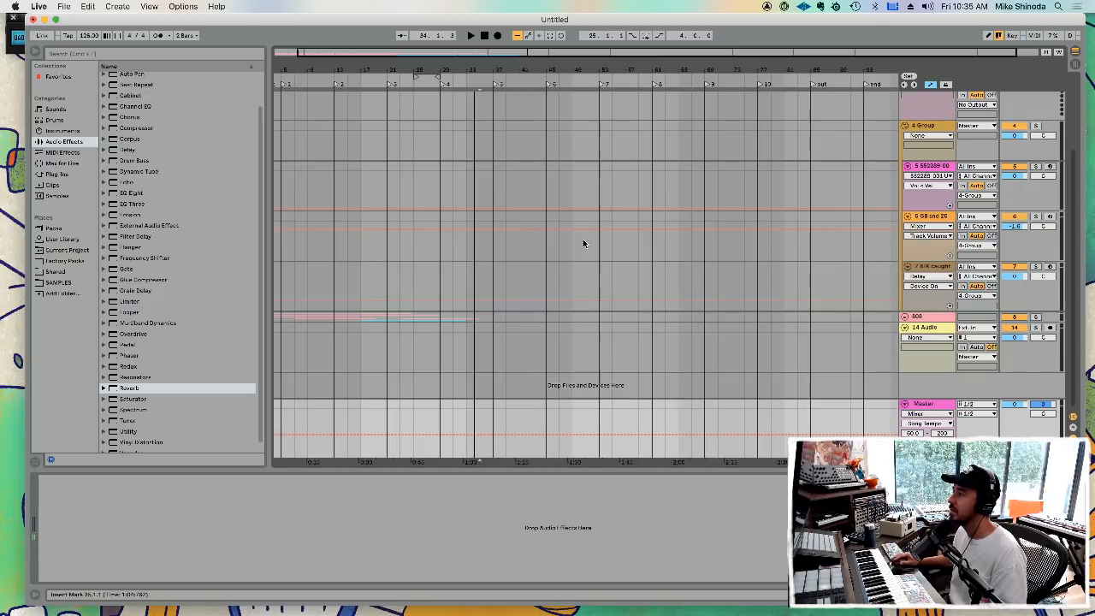
right_click(495, 86)
click(513, 99)
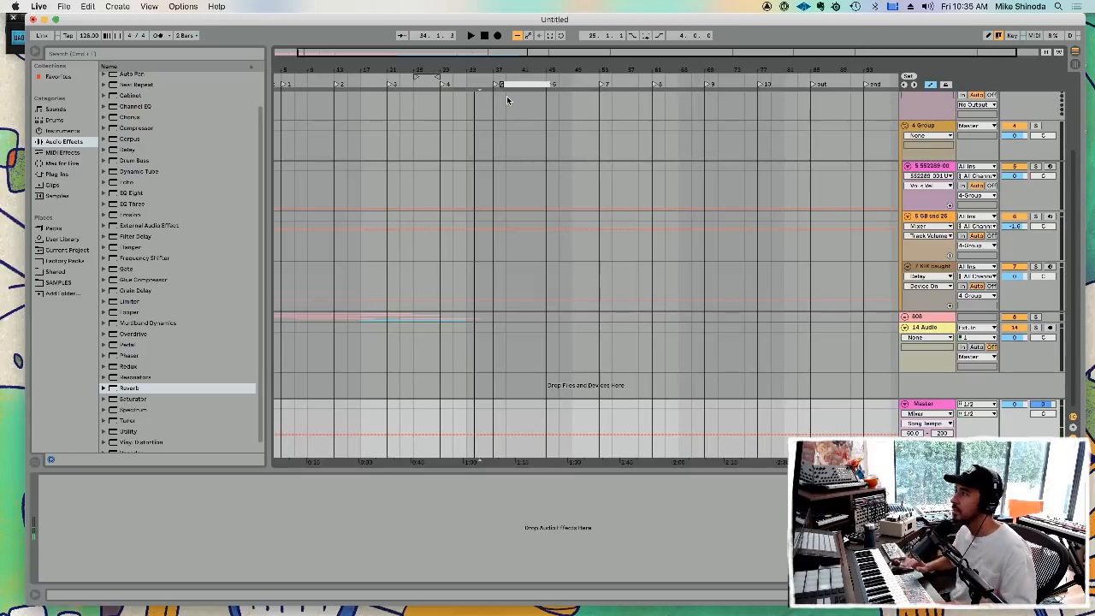
text(r)
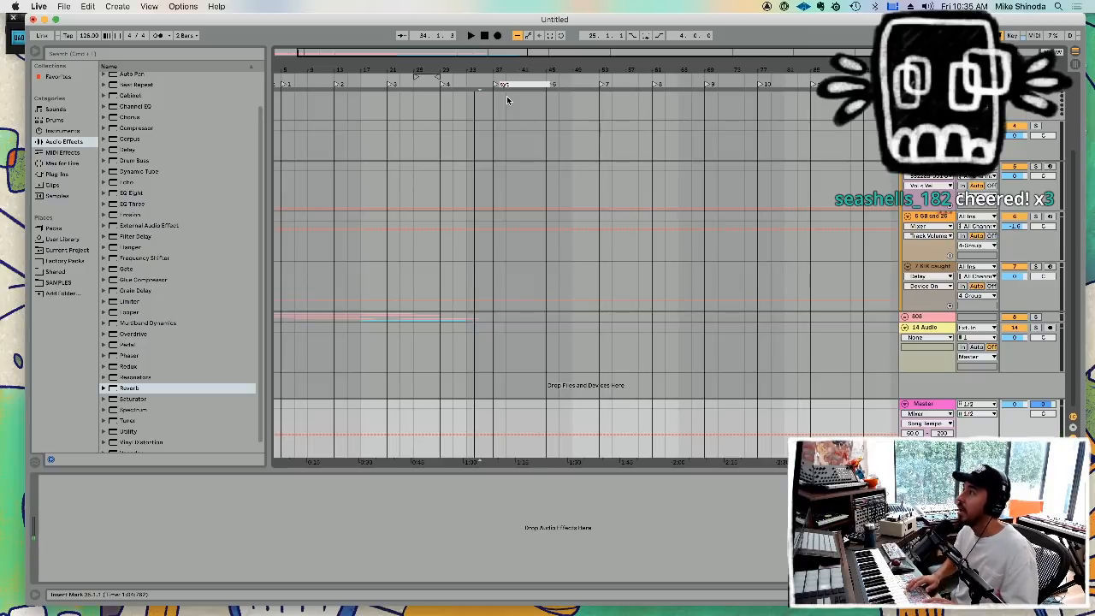
text(ynth)
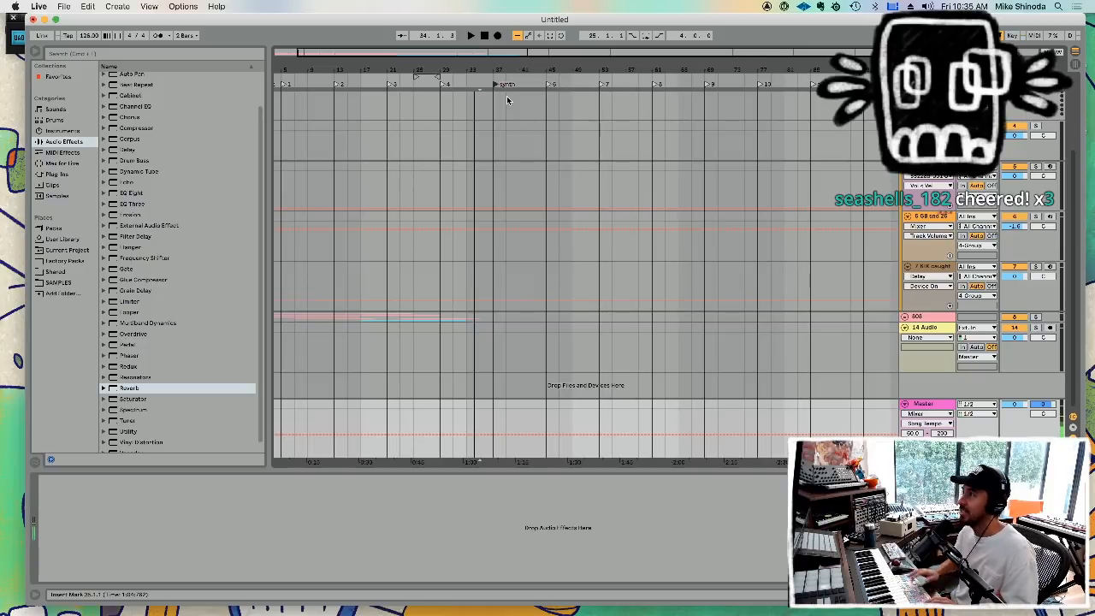
key(Return)
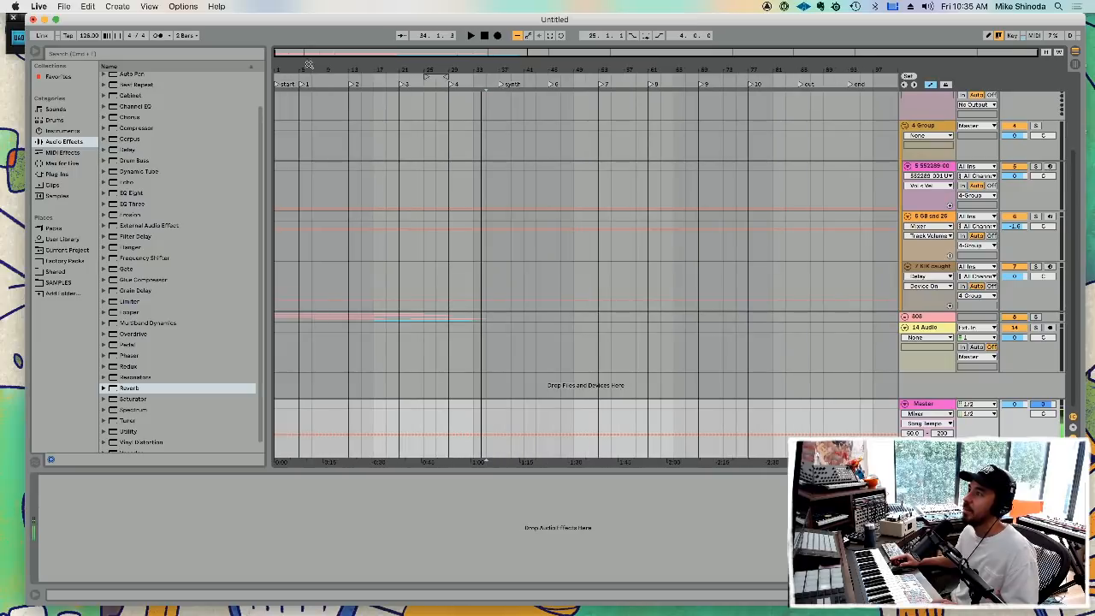
- Rename the start locator at bar 1 as 808
drag(308, 66, 301, 73)
right_click(283, 88)
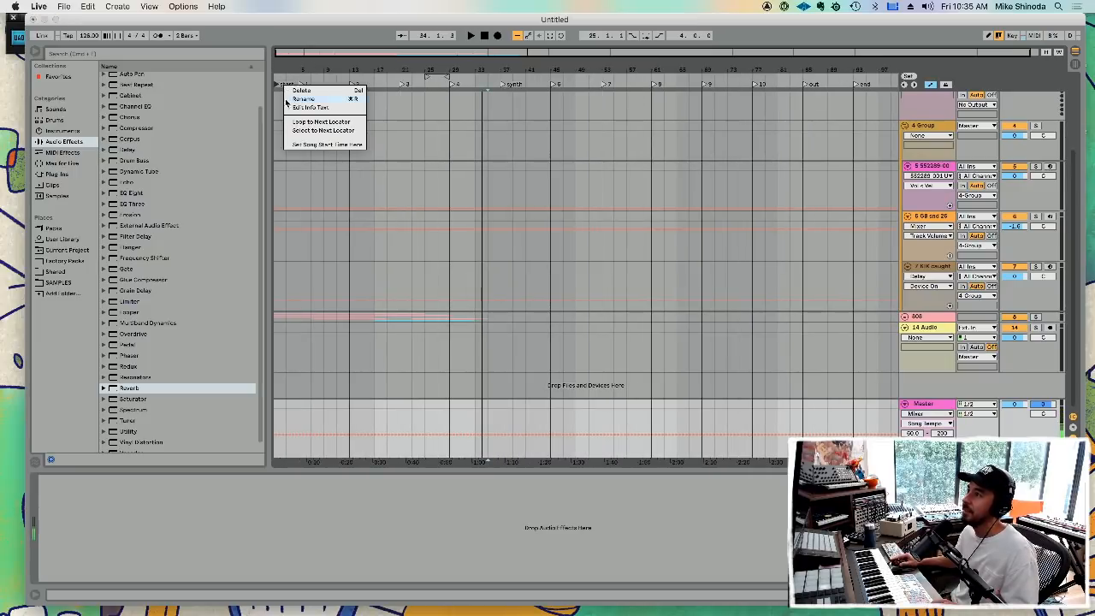
click(304, 100)
text(808)
key(Return)
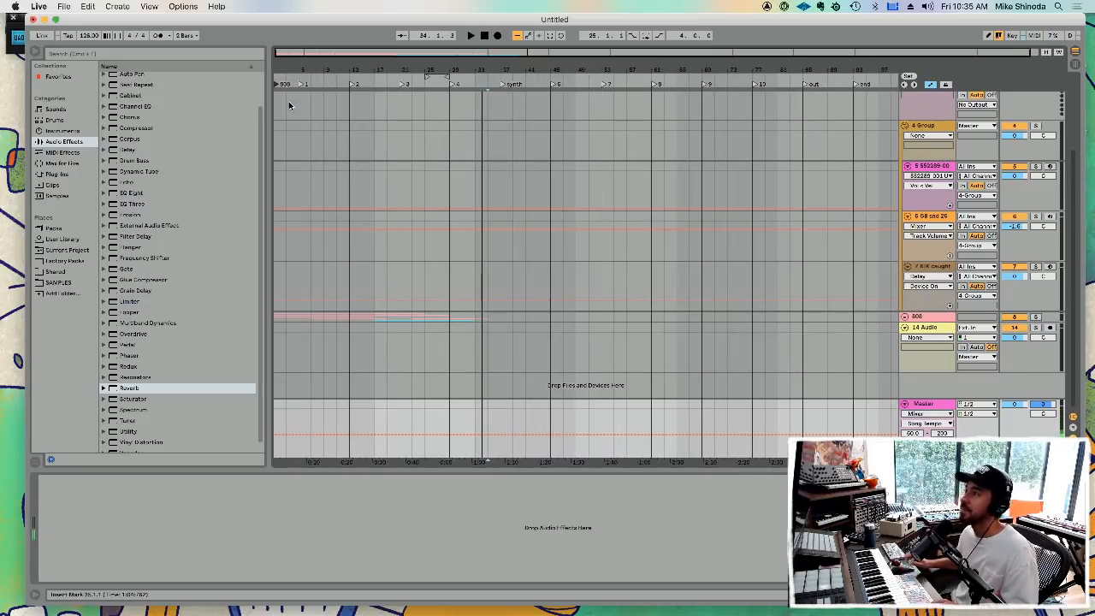
- Delete locators 1 to 4 between the 808 and synth locators
click(452, 84)
key(Delete)
key(Delete)
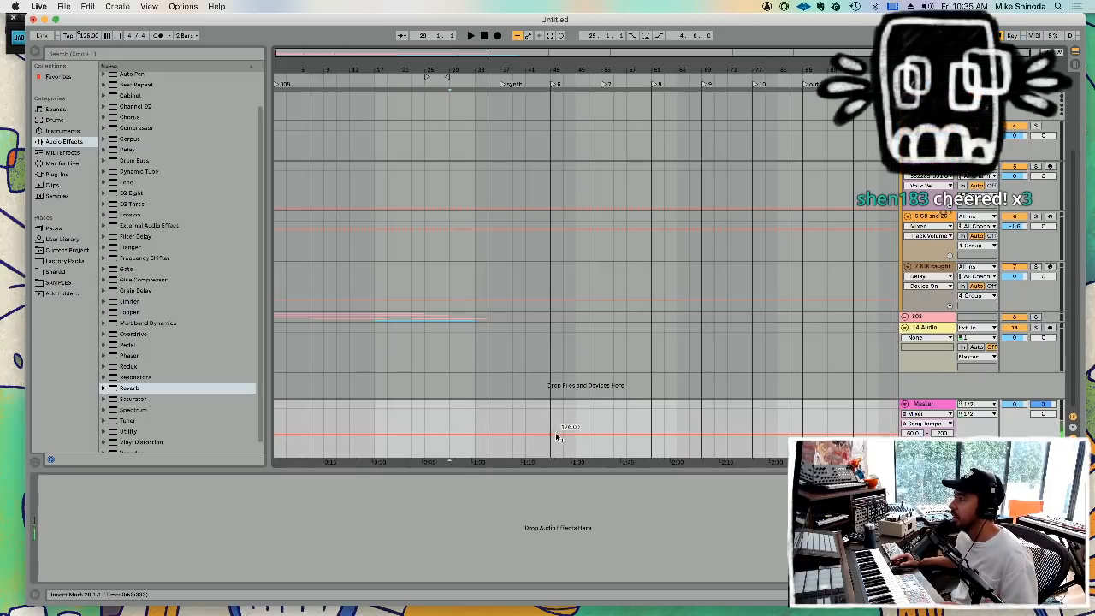
- Drop the Master track's Song Tempo automation to 110 BPM from bar 45 onward
drag(555, 432, 556, 439)
key(space)
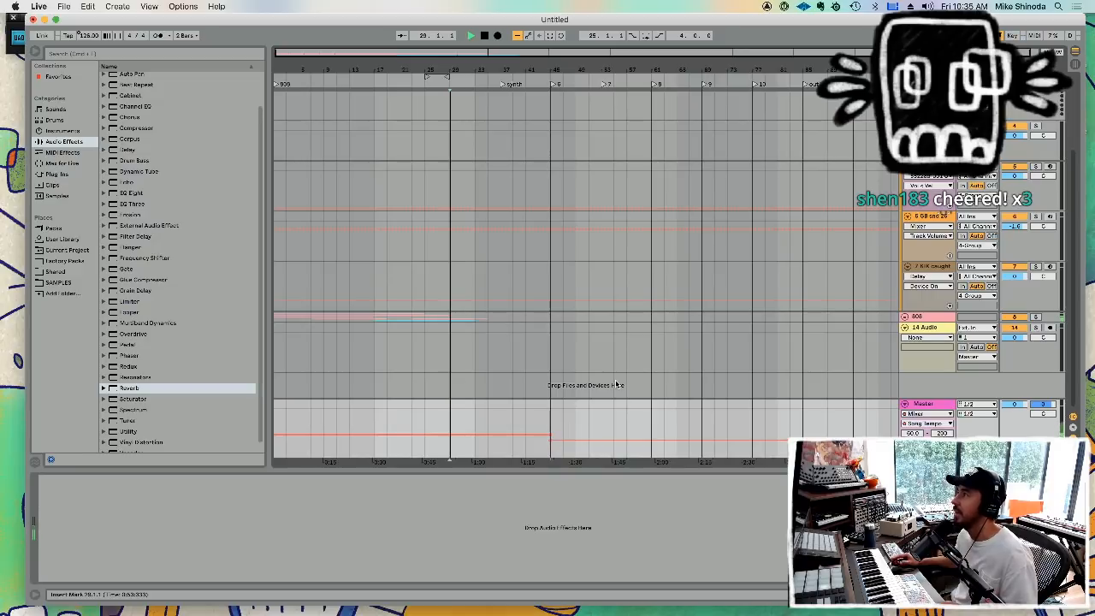
- Delete locator 6 and move the synth locator to bar 45 in its place
click(552, 86)
key(Delete)
drag(504, 86, 558, 86)
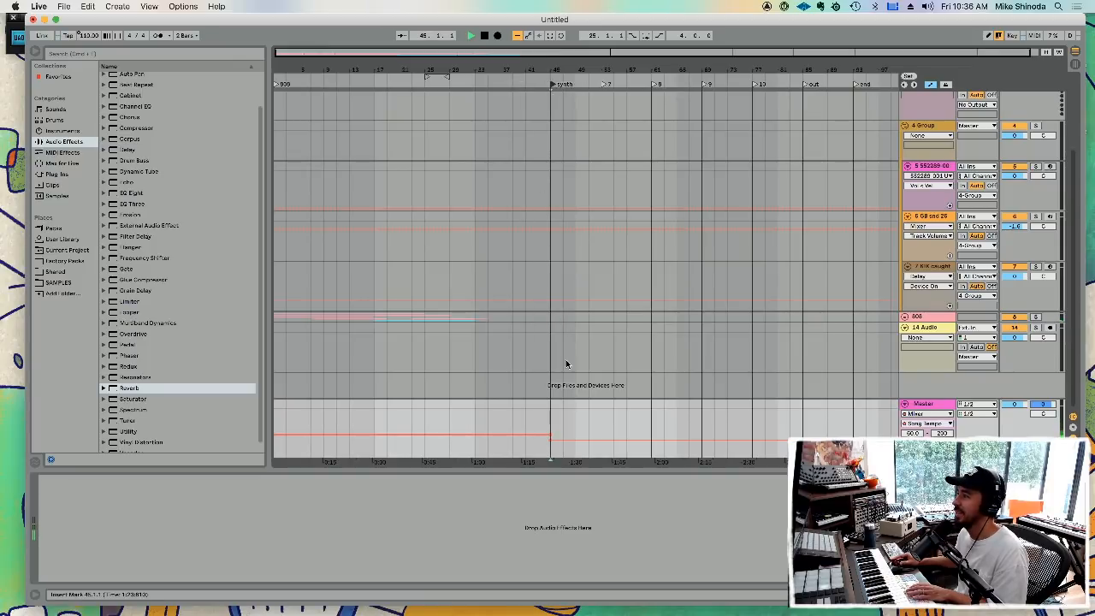
- Set the arrangement loop to the eight bars from bar 45 to bar 53 and play it briefly
drag(556, 418, 598, 418)
key(super+l)
key(space)
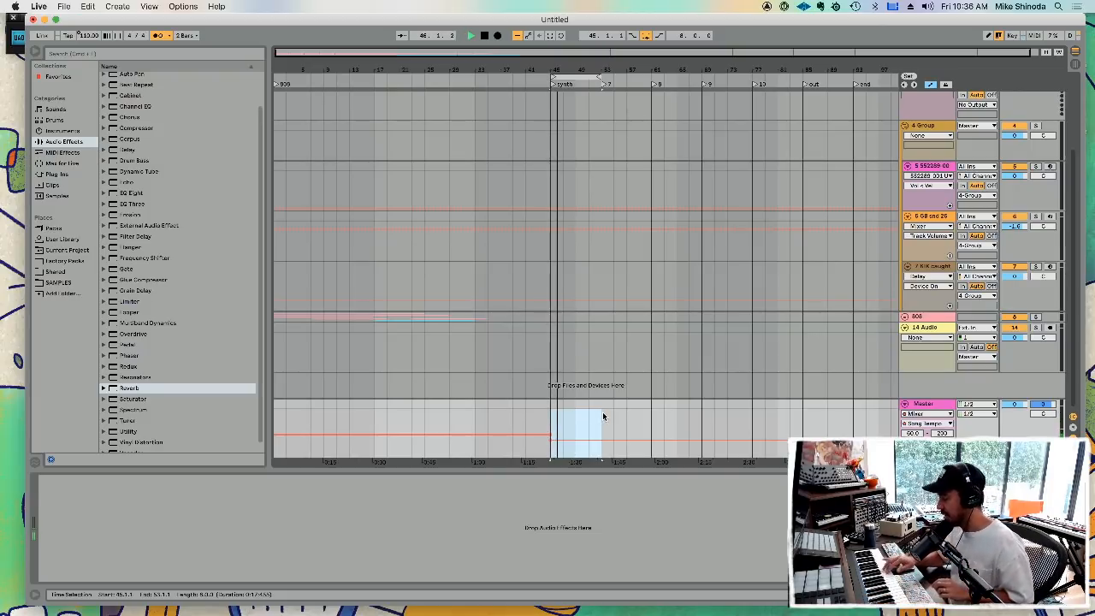
click(925, 328)
key(space)
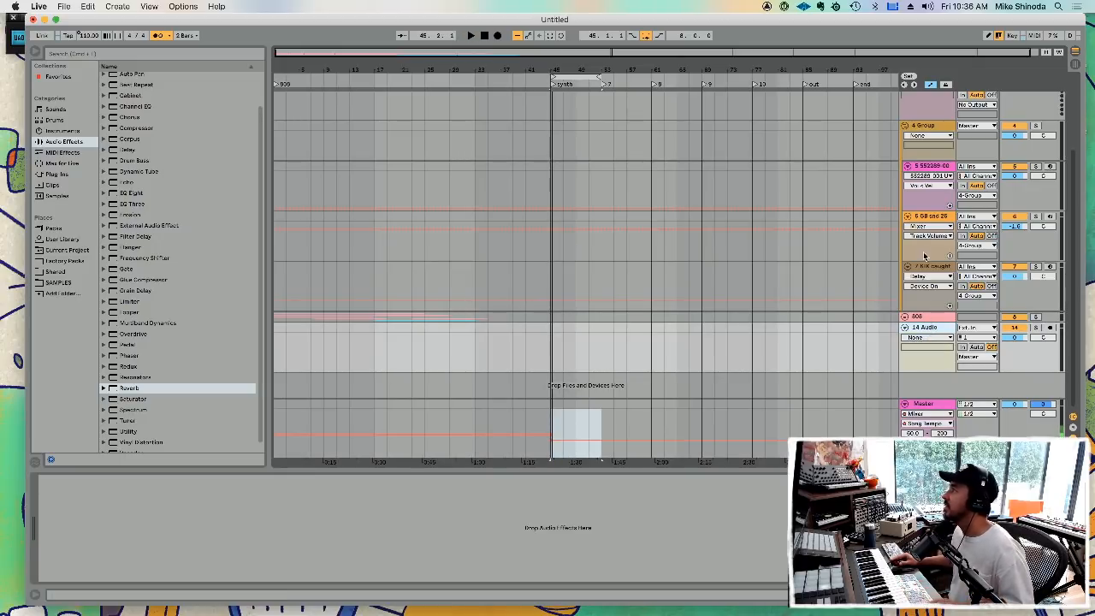
- Hide the automation lanes and move the Alphamale sample track out of 4 Group down to the 808 group
click(918, 165)
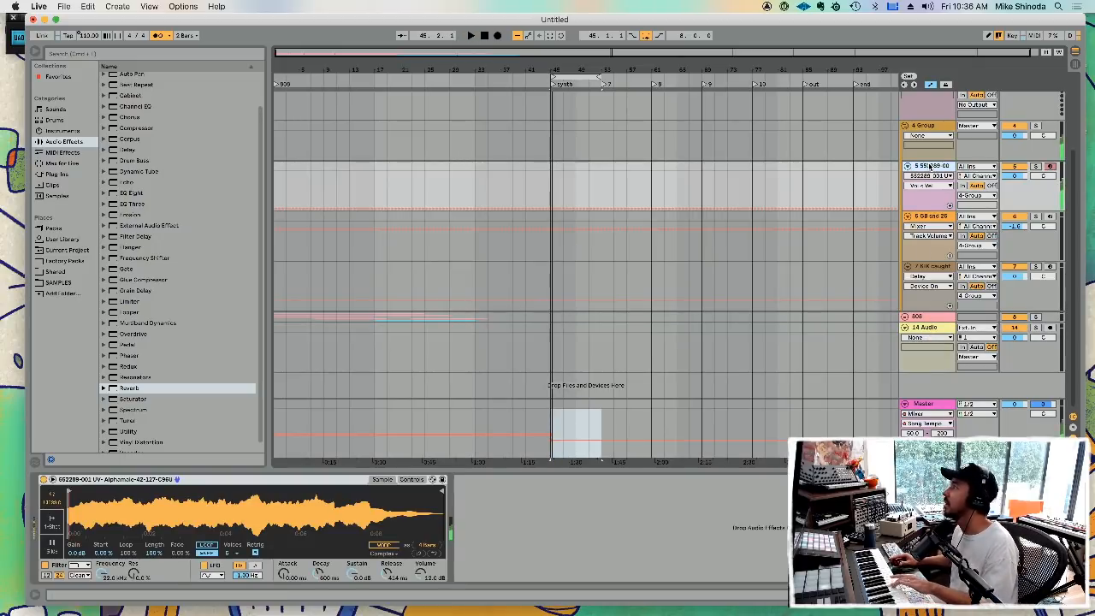
click(931, 85)
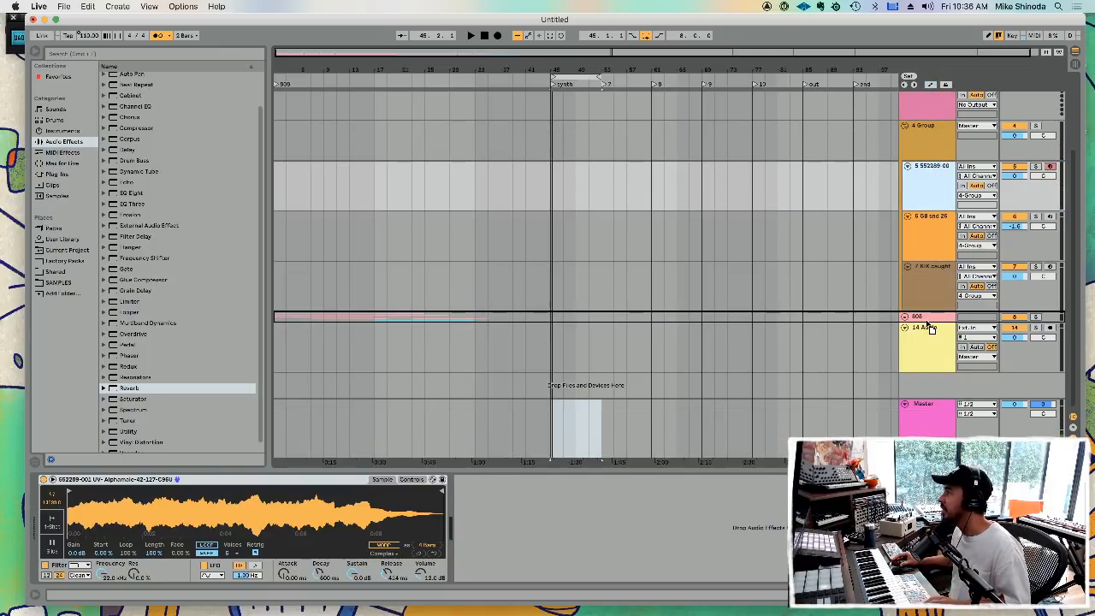
key(Delete)
scroll(896, 338, down, 3)
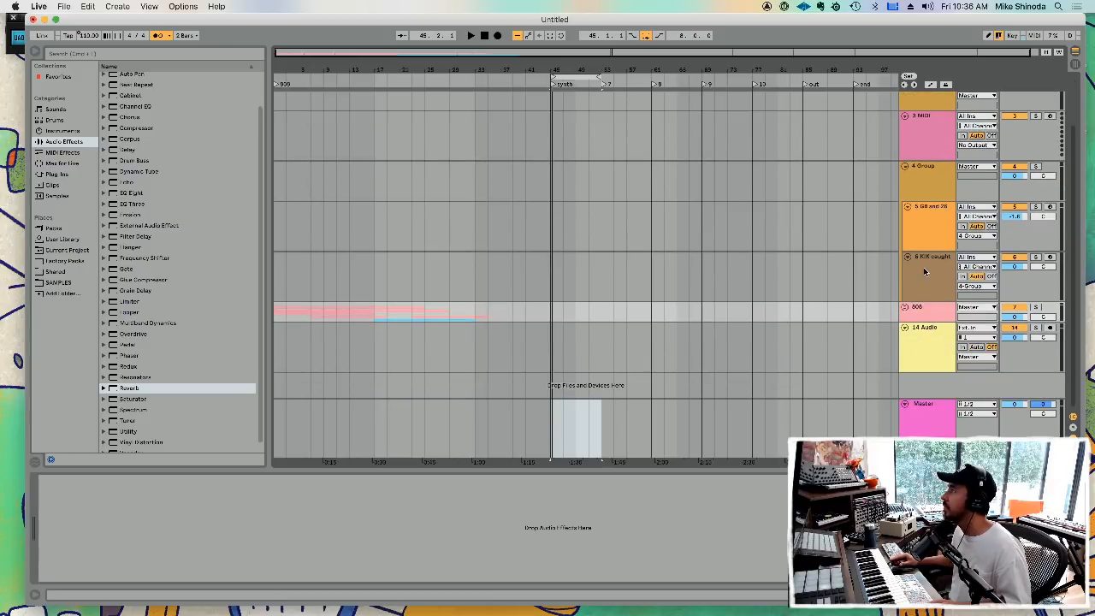
- Move the Alphamale sample track out of the 808 group to just above it, and fold the group
scroll(923, 268, up, 3)
scroll(911, 253, down, 3)
key(space)
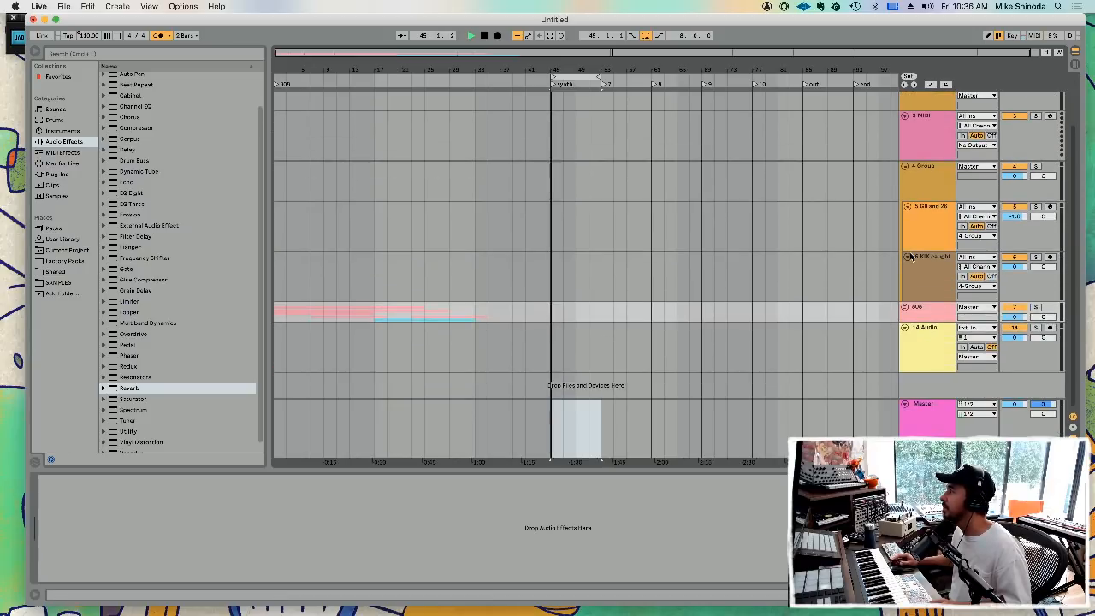
key(space)
click(905, 307)
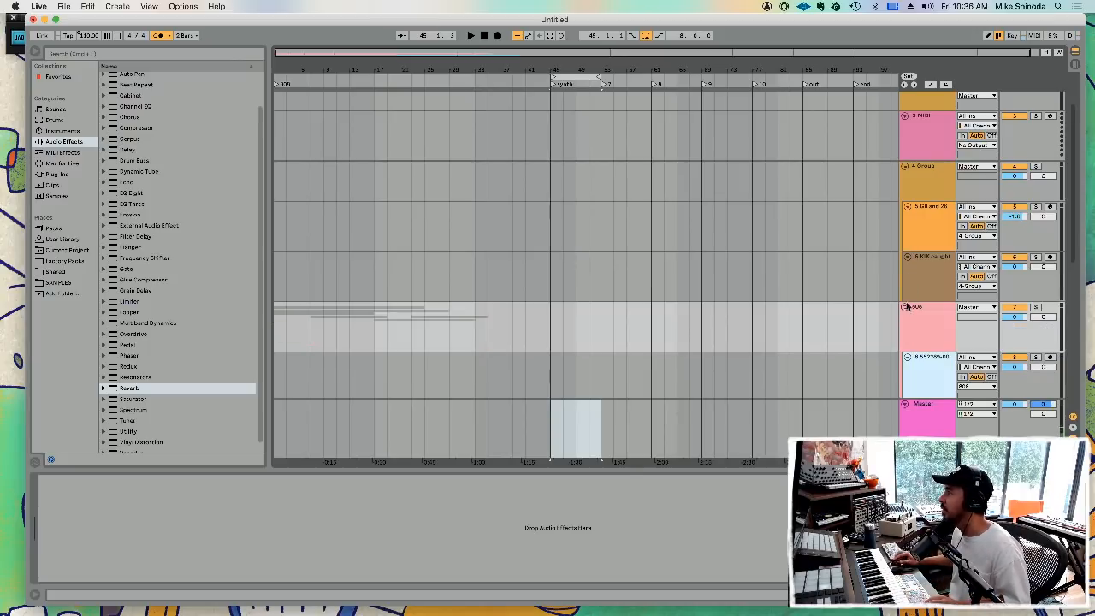
scroll(908, 305, down, 10)
scroll(928, 168, up, 2)
scroll(928, 169, up, 2)
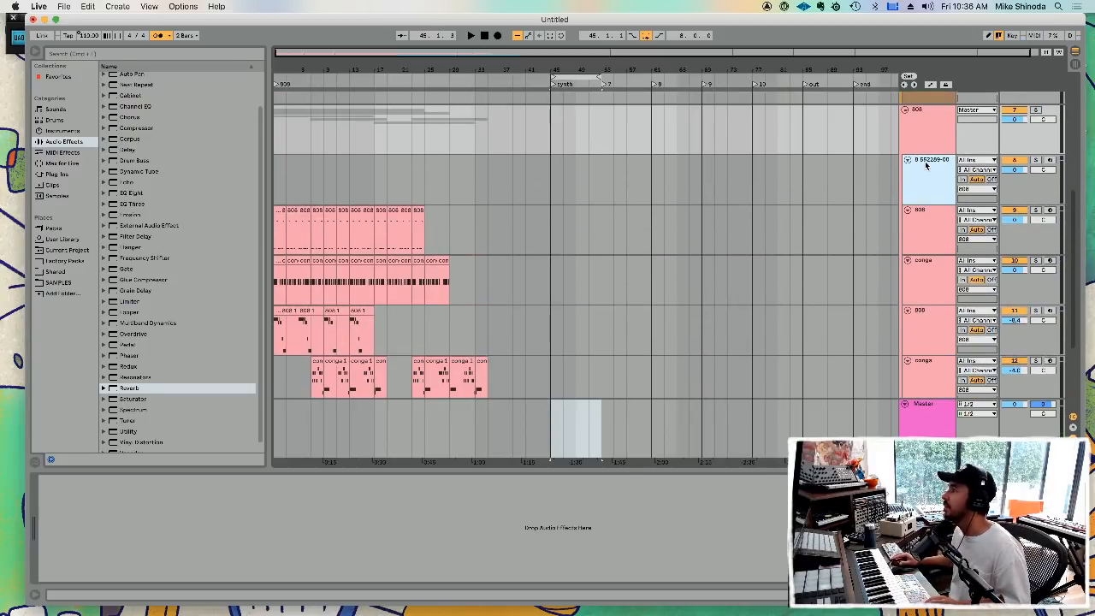
click(924, 164)
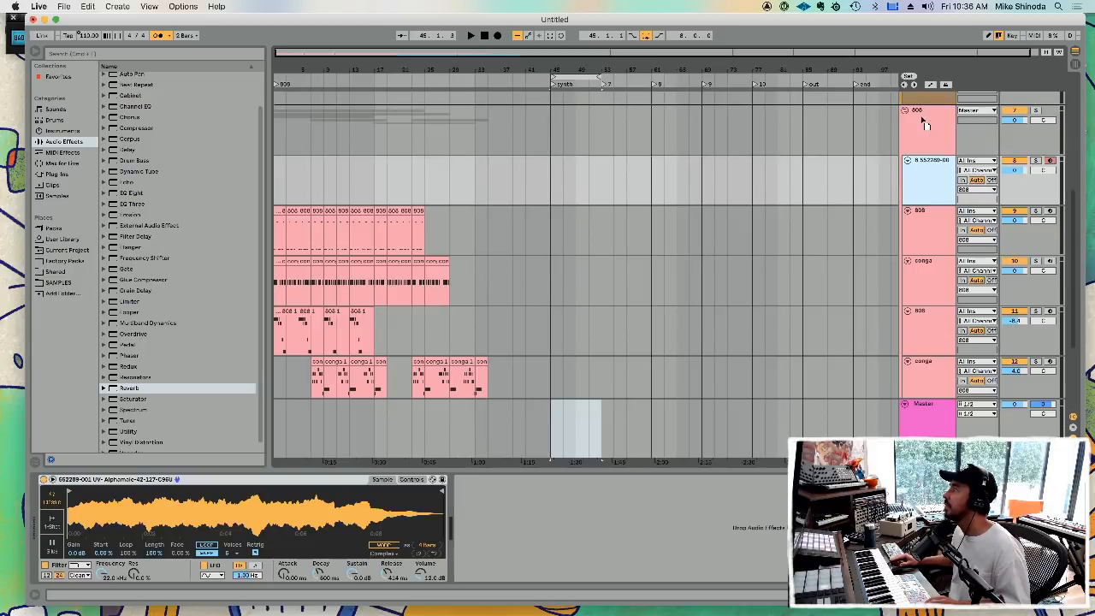
drag(923, 114, 920, 118)
click(906, 161)
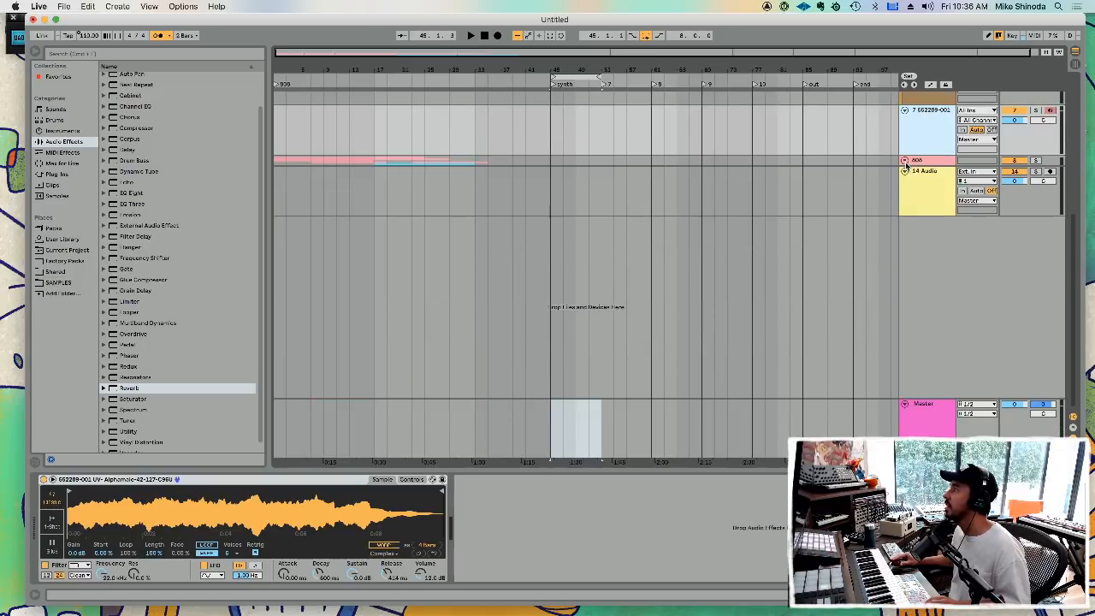
scroll(908, 178, up, 5)
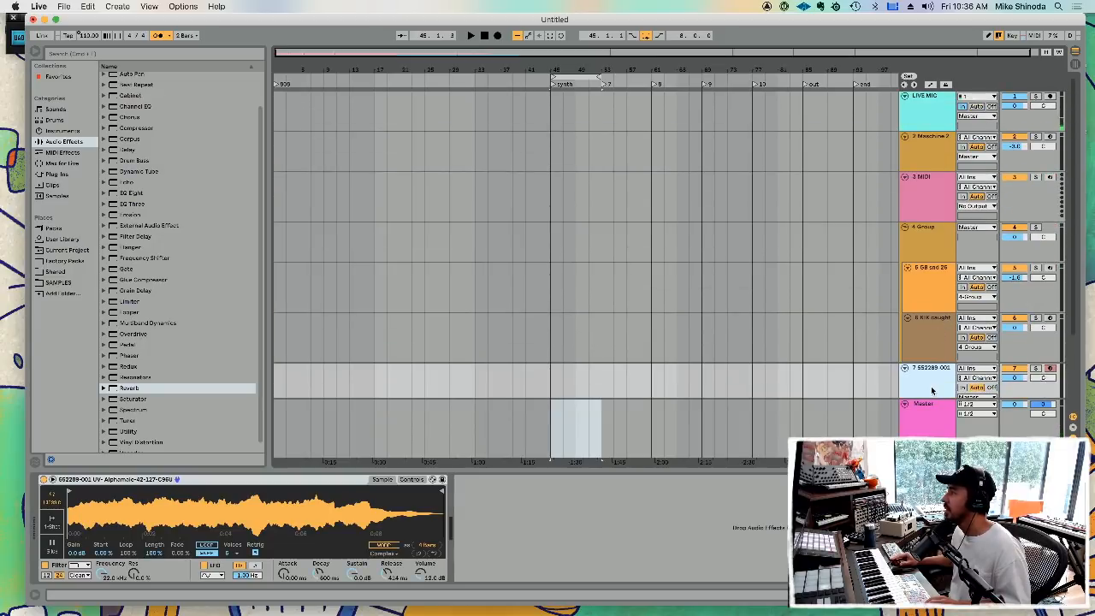
- Move the folded 808 group up to directly below the Maschine 2 track
scroll(932, 391, down, 4)
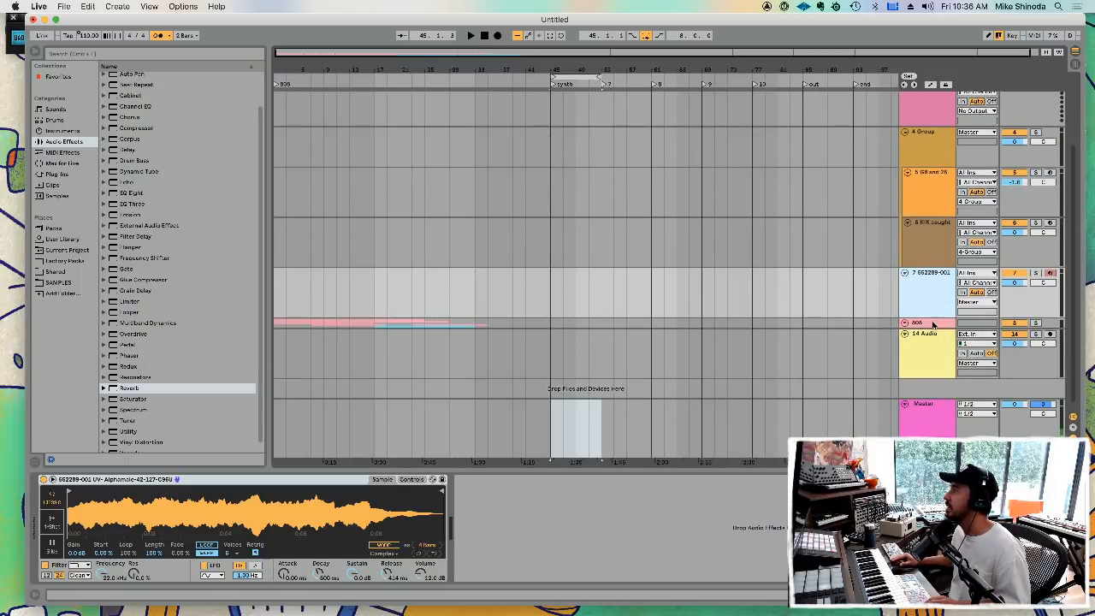
click(933, 323)
scroll(935, 266, up, 4)
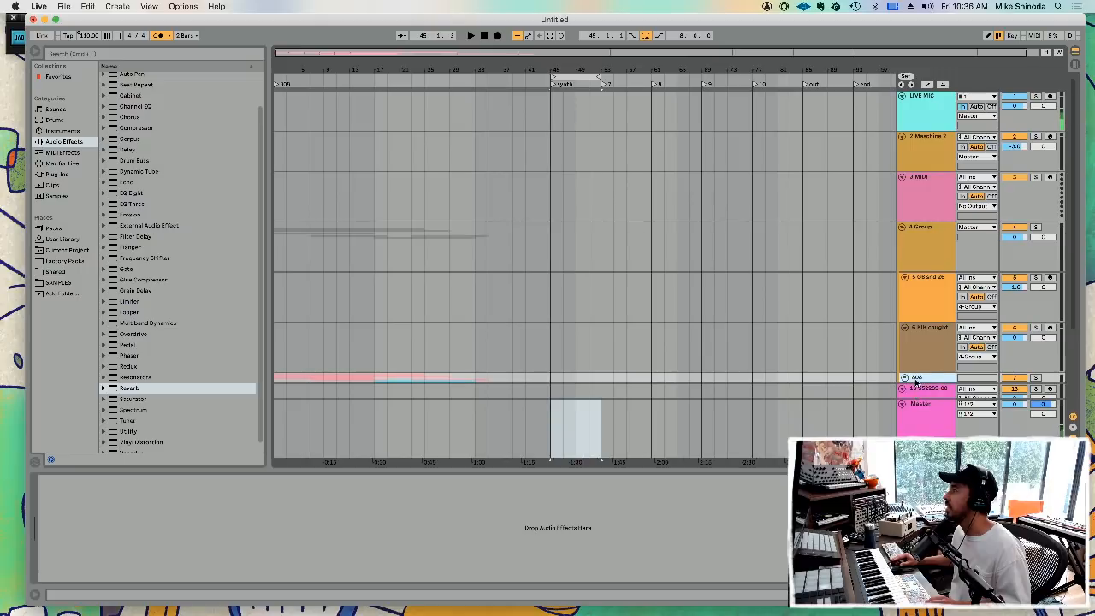
drag(917, 378, 944, 172)
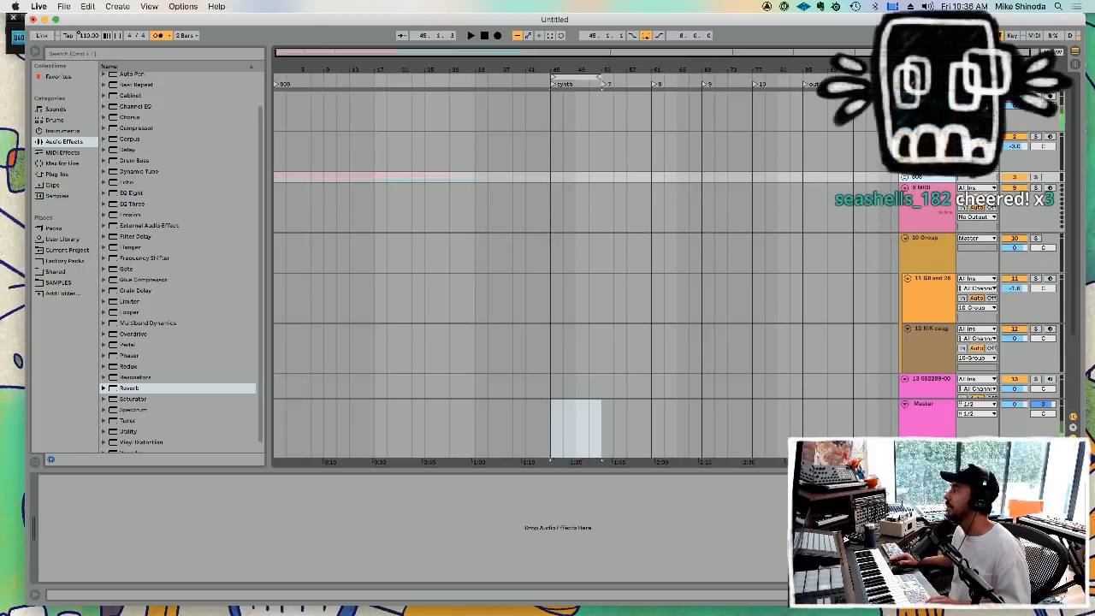
key(super+t)
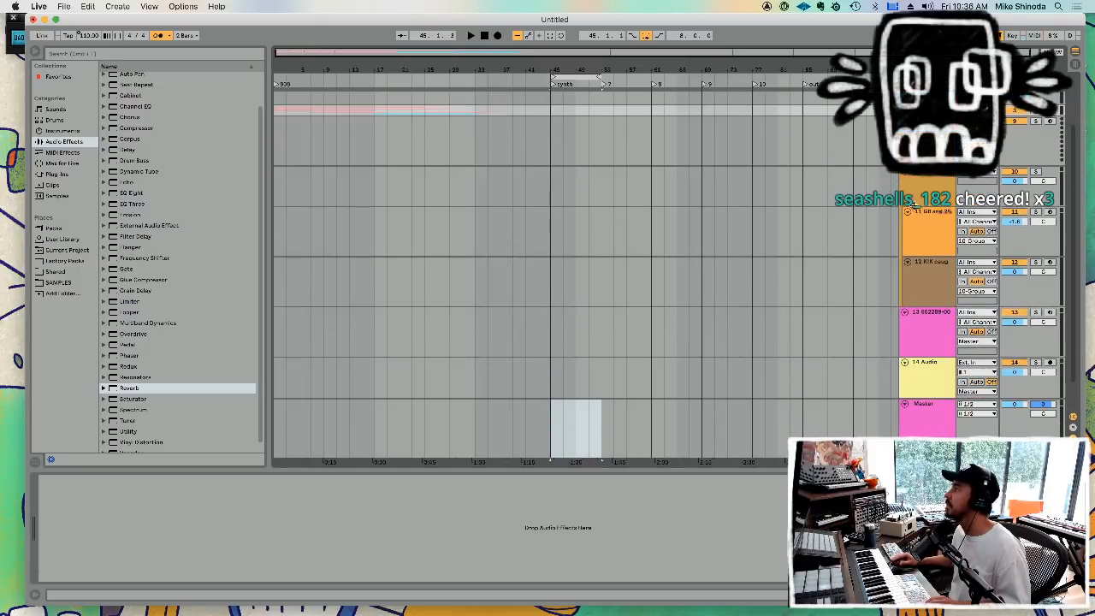
- Fold 10 Group and move the empty MIDI track down between the Alphamale track and 14 Audio
click(905, 172)
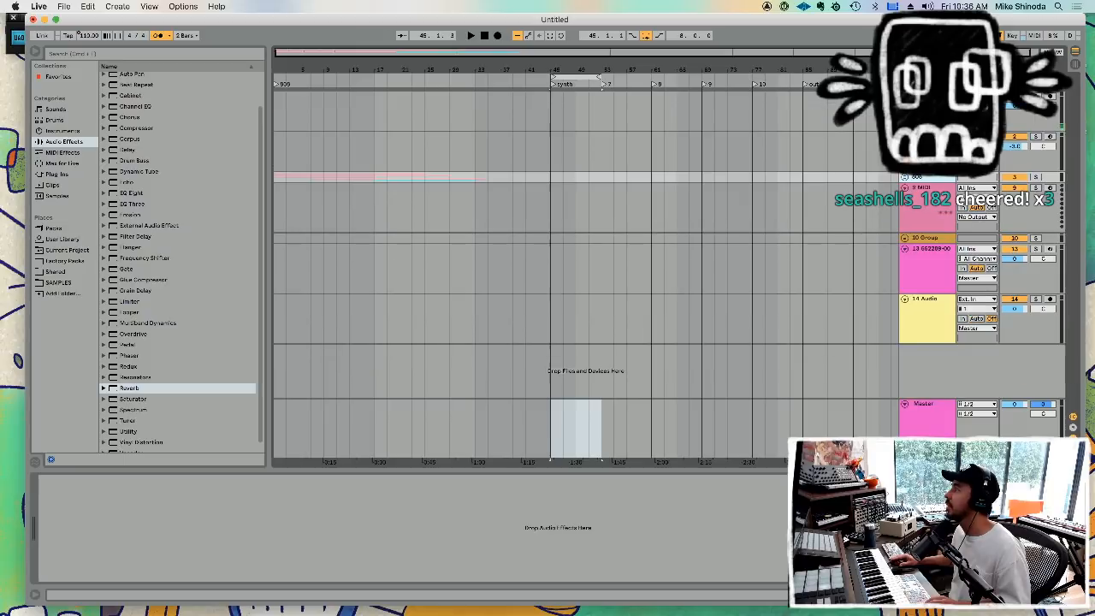
click(917, 210)
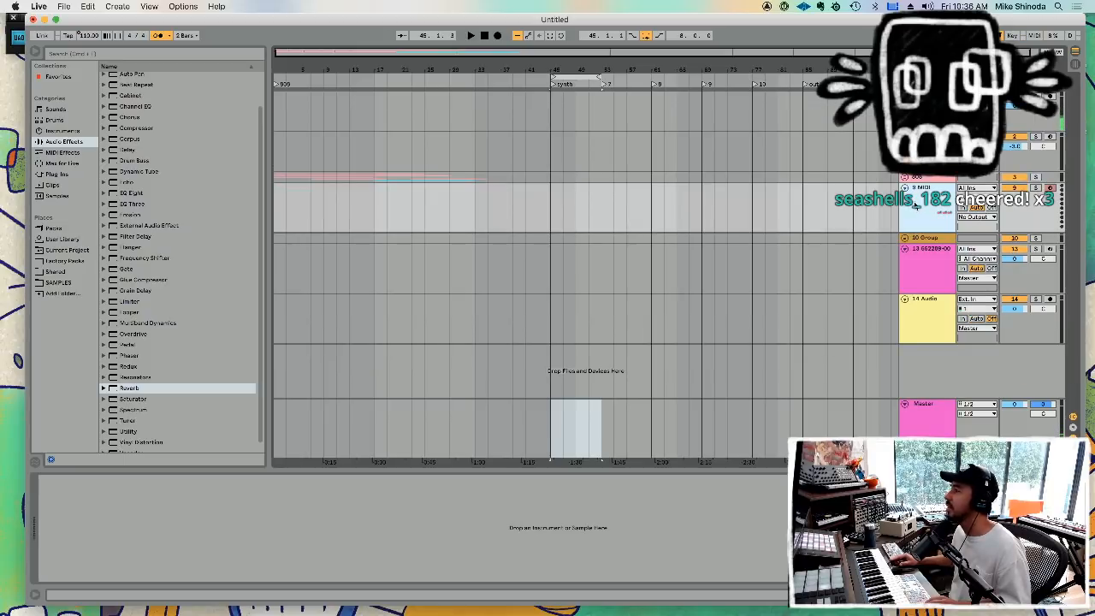
drag(917, 198, 920, 254)
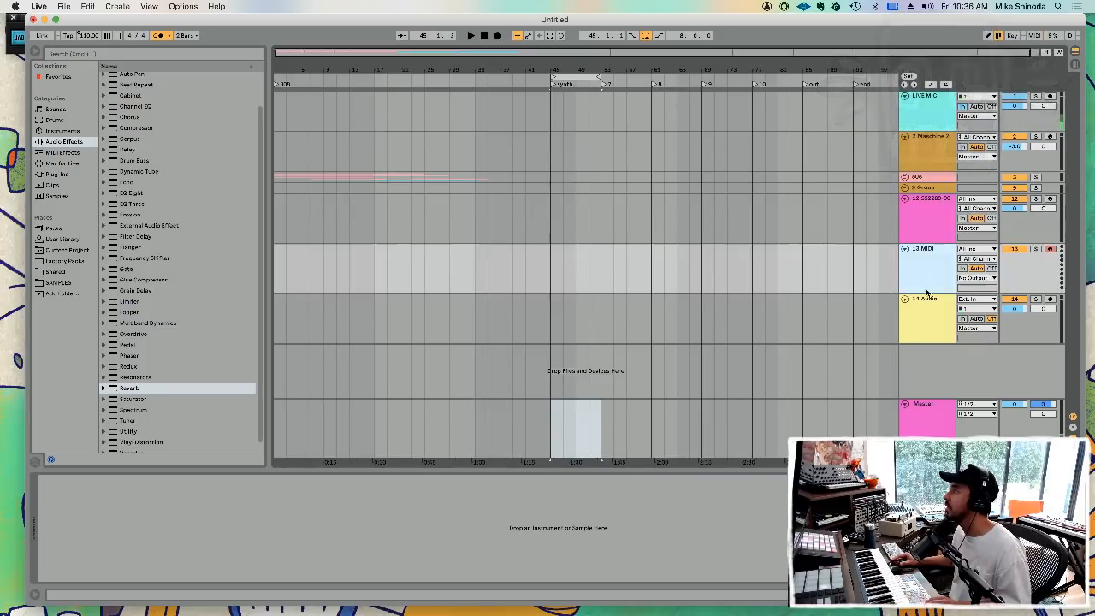
- Record a MIDI part on the Alphamale sample track in the looped synth section from bar 45 to 53
click(921, 203)
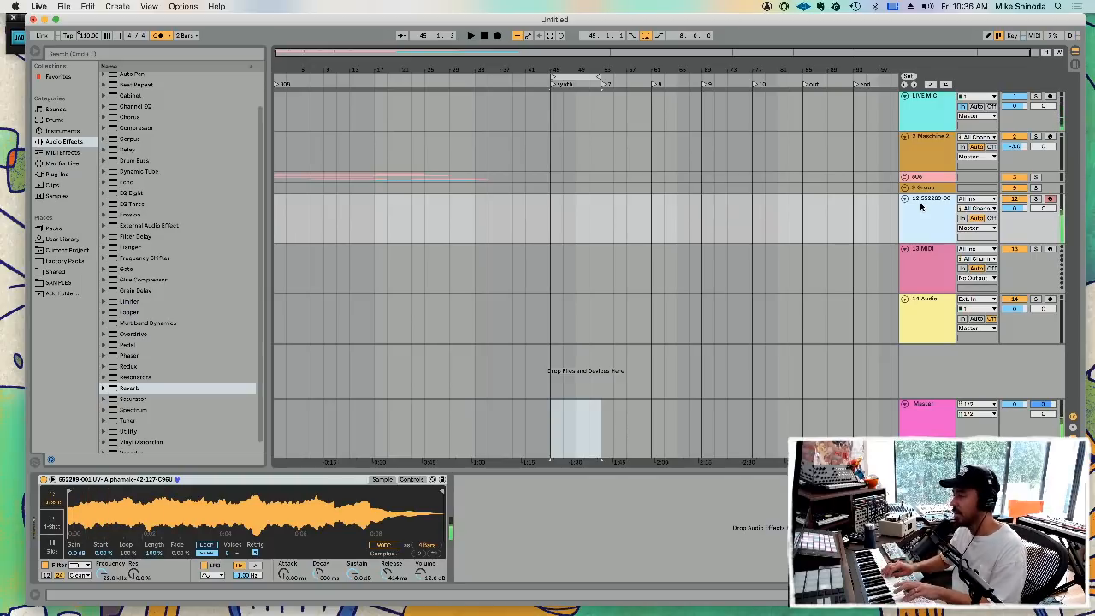
key(space)
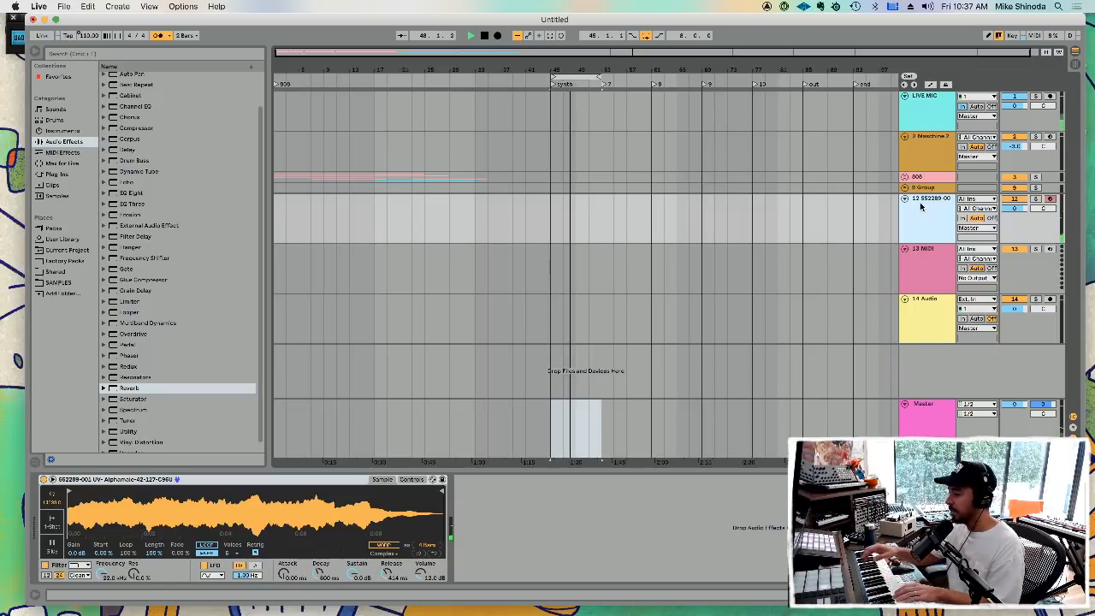
key(F9)
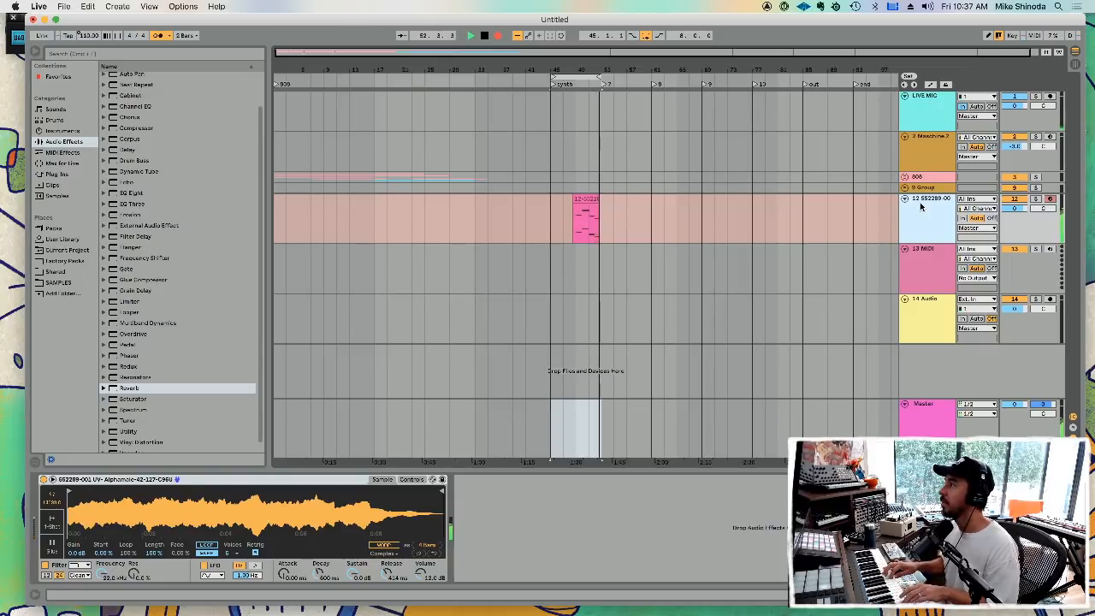
key(space)
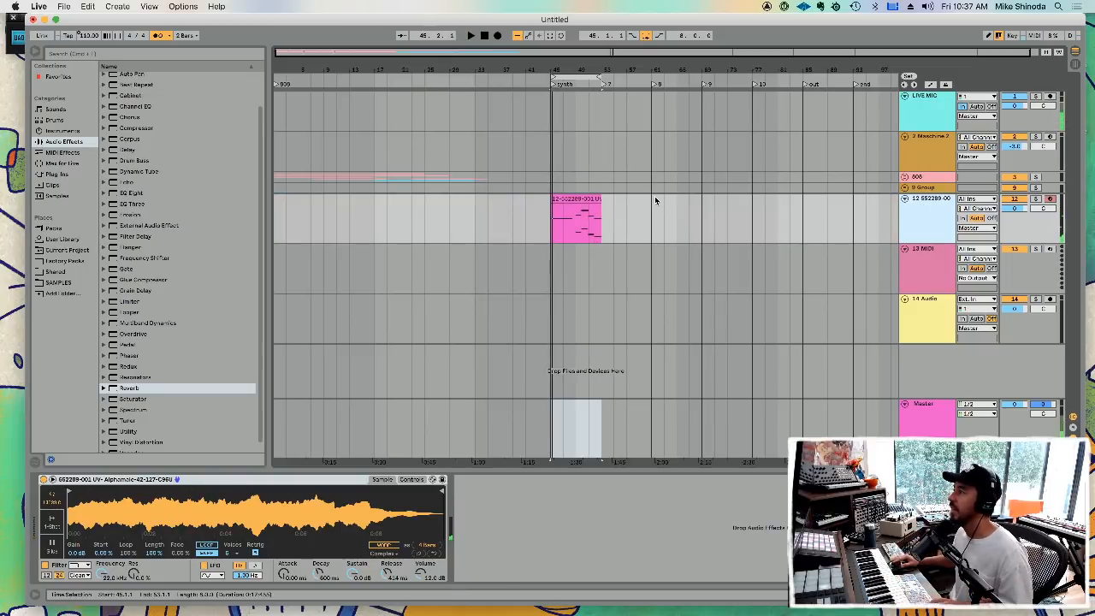
- Open the recorded Alphamale clip and quantize all of its notes
click(580, 198)
double_click(579, 199)
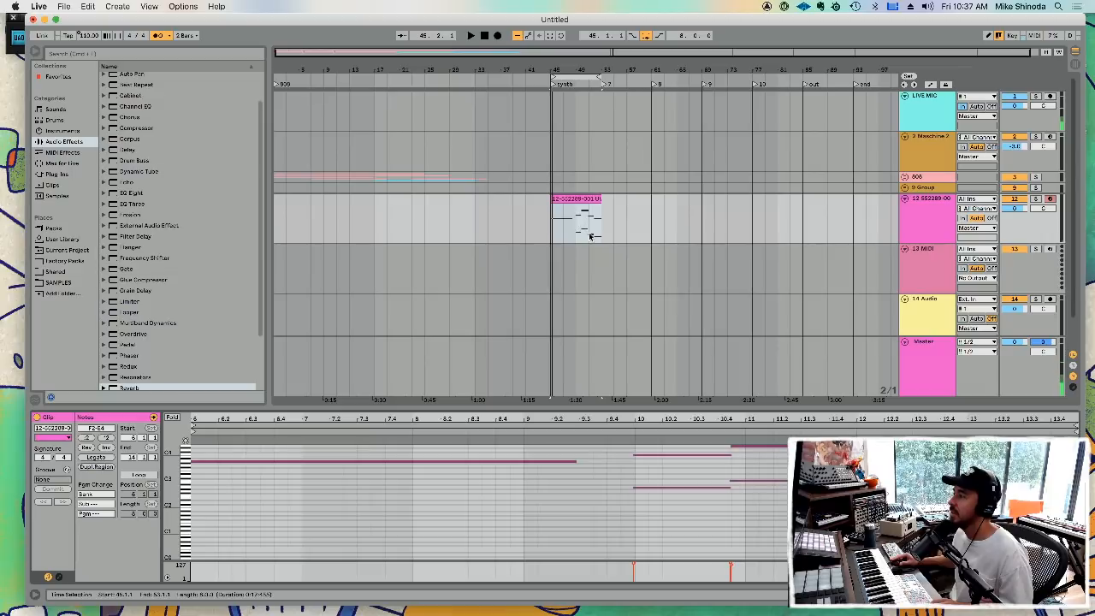
click(608, 470)
key(super+a)
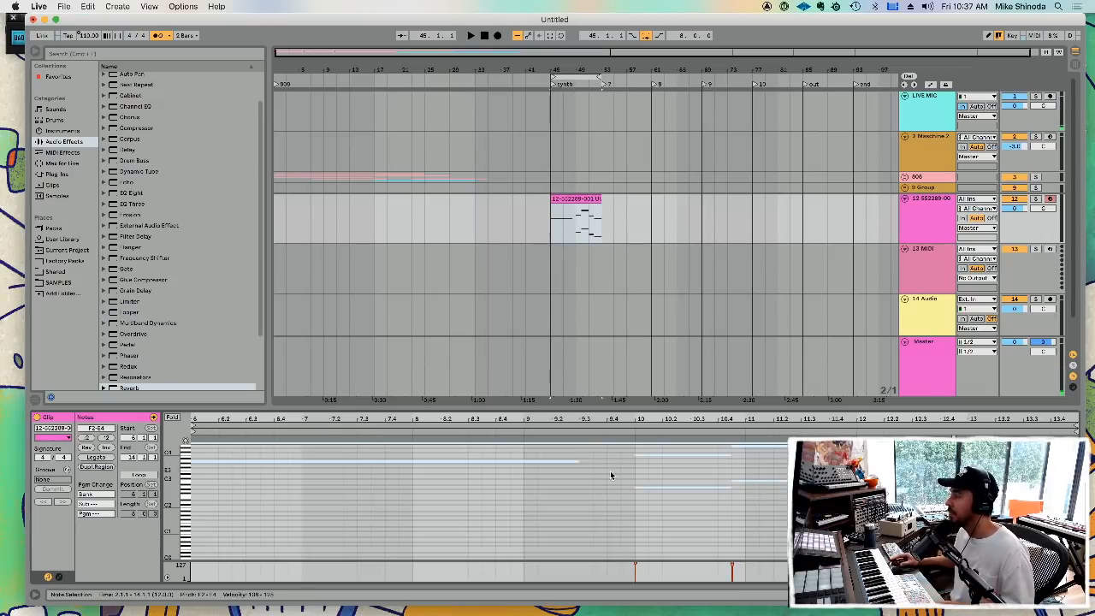
click(611, 475)
- Replace the clip's first four bars at bar 45 with a copy of its last four bars
drag(540, 229, 575, 225)
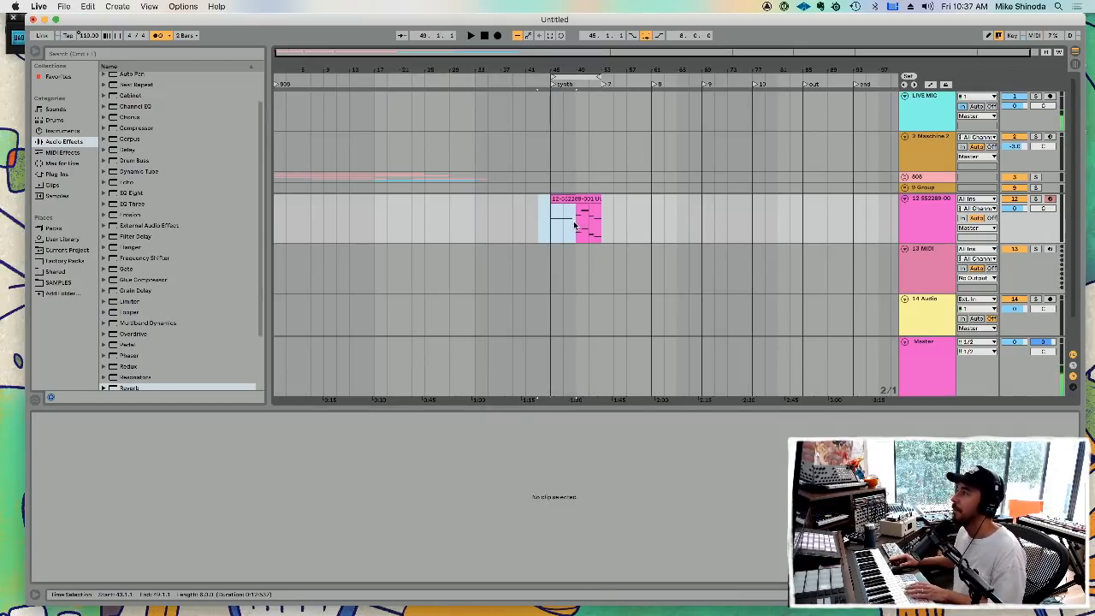
key(Delete)
click(549, 220)
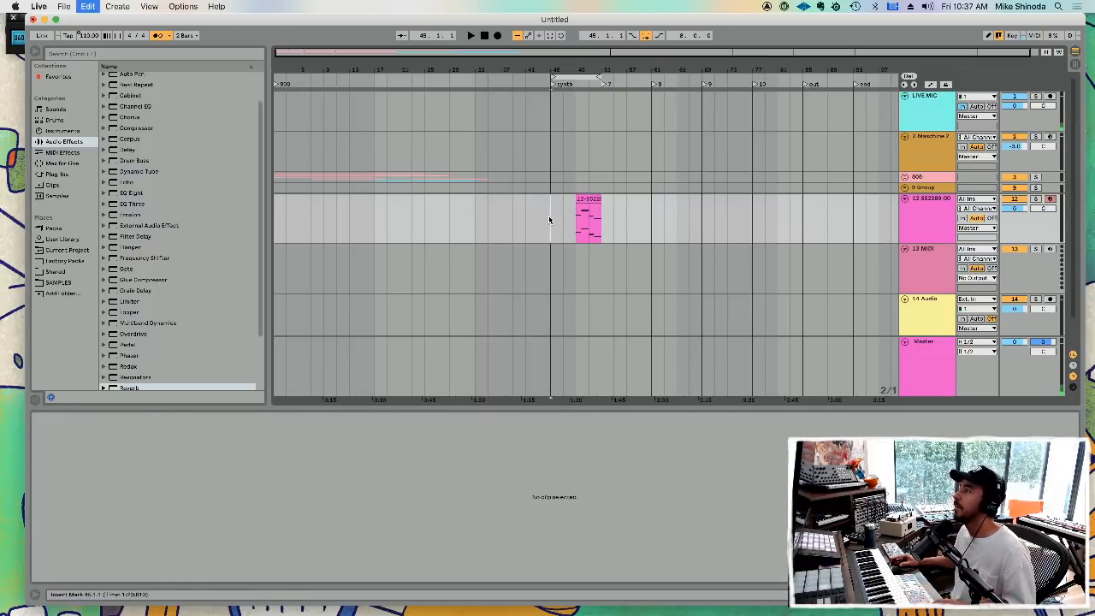
key(super+v)
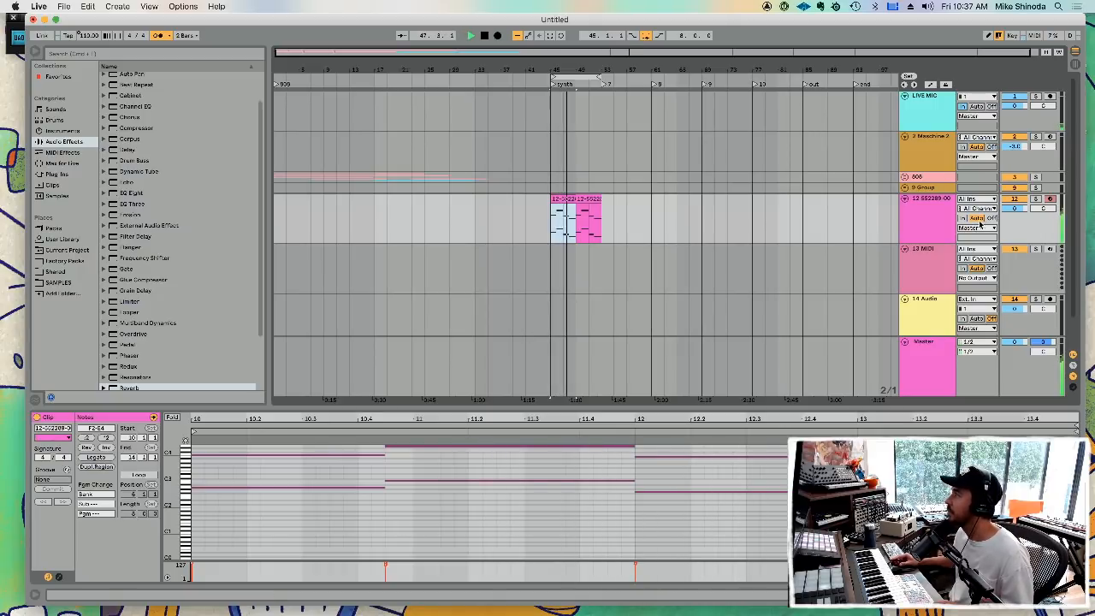
- Lower the Alphamale track's volume to about -3 dB during playback, and stop
drag(1015, 209, 1015, 223)
key(space)
- Duplicate the Alphamale sample track together with its clips
click(935, 213)
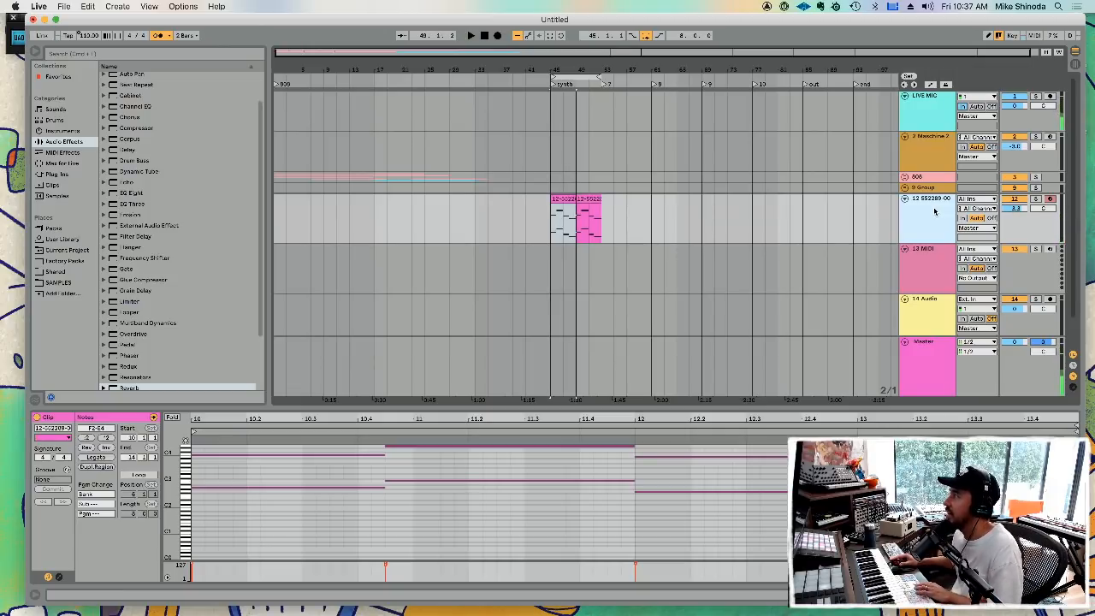
double_click(934, 212)
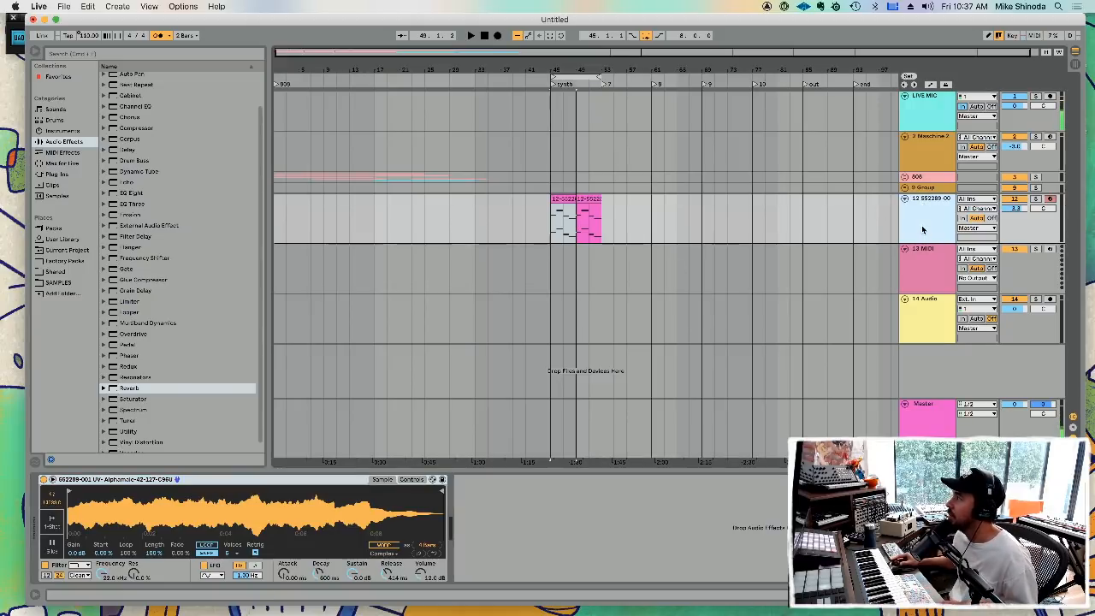
key(super+d)
- Rename the original Alphamale track as main sound
click(931, 201)
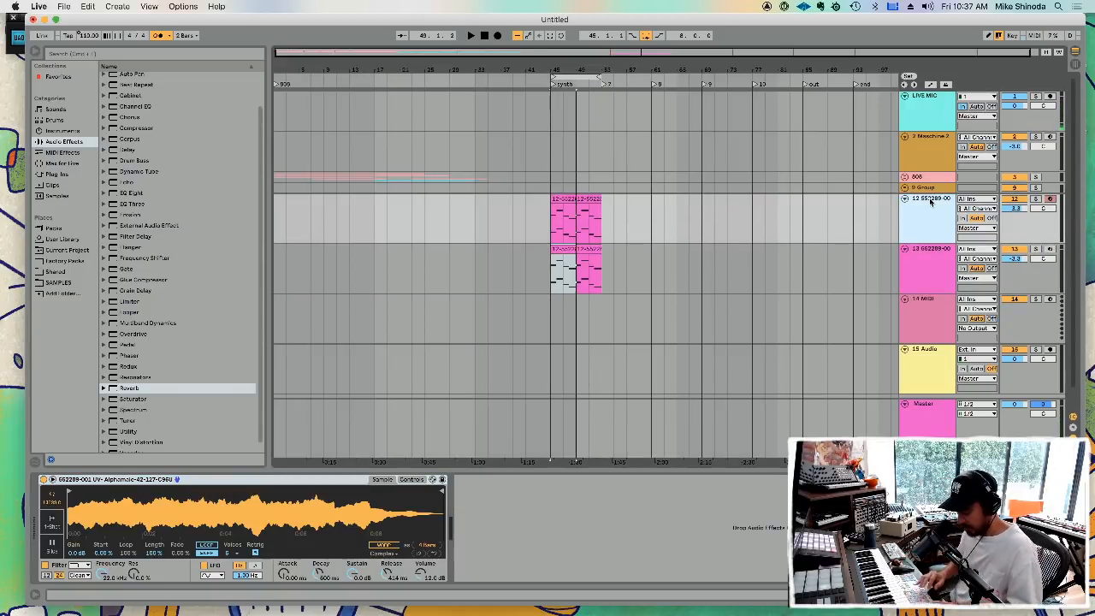
key(super+r)
text(main)
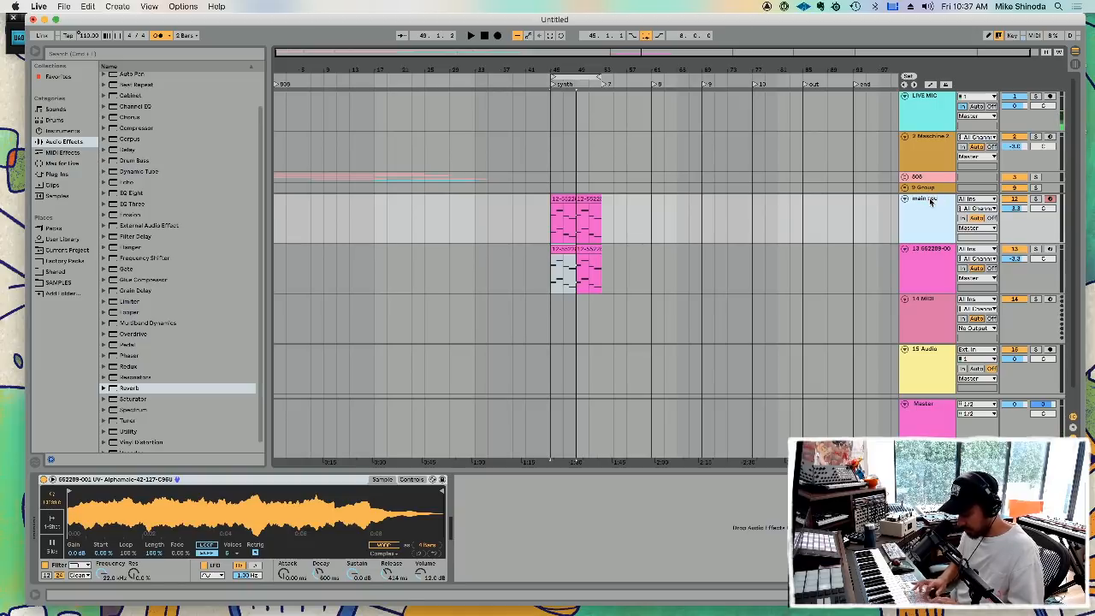
text( sound)
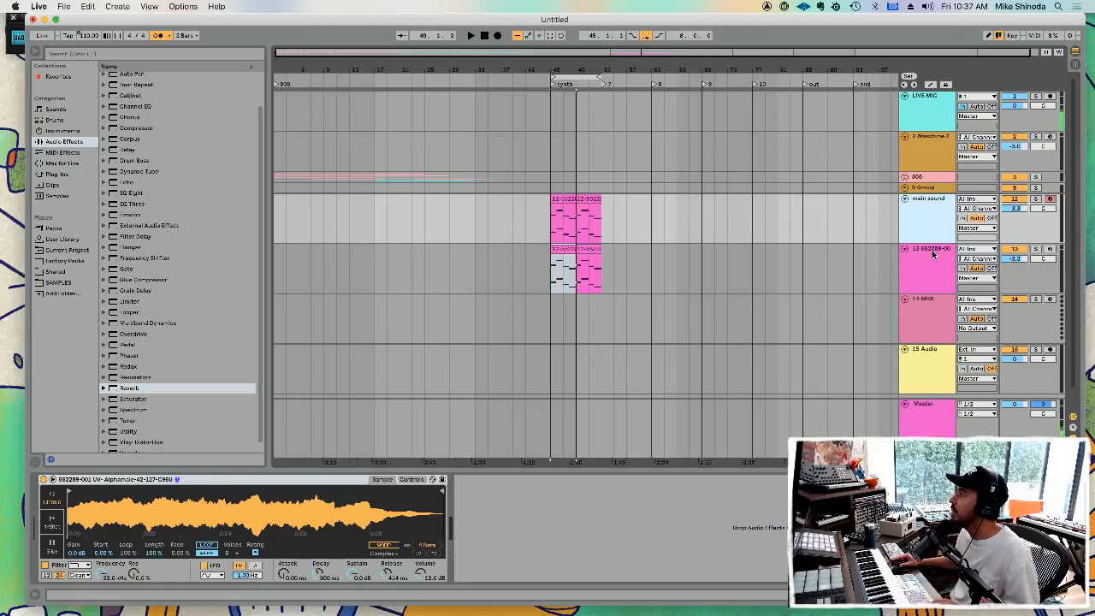
- Delete the copied clips from the duplicate track below main sound
click(933, 253)
drag(676, 266, 485, 258)
key(Delete)
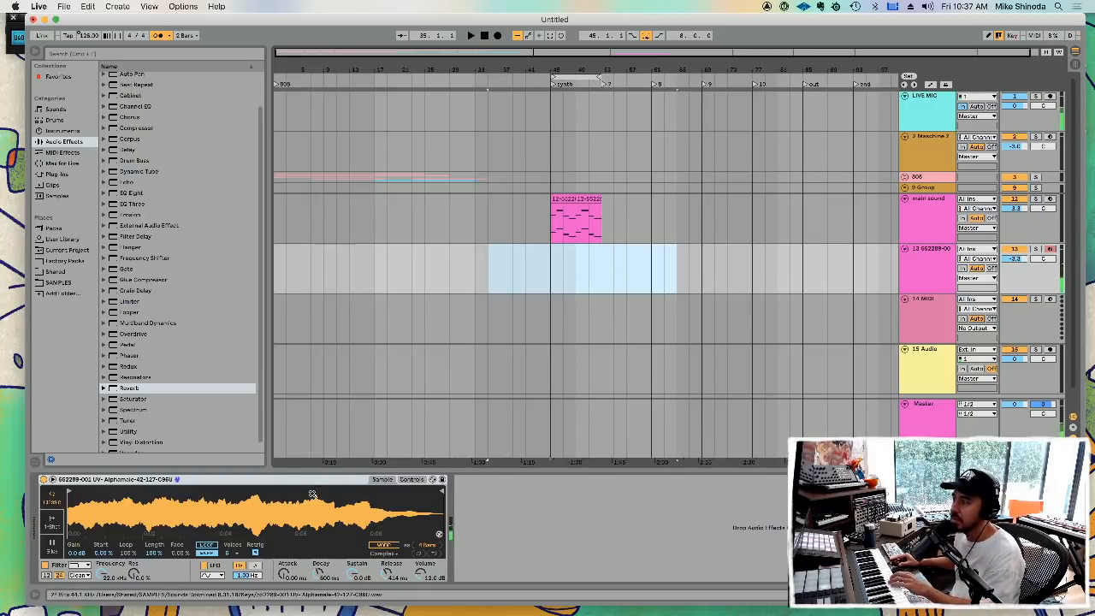
click(413, 488)
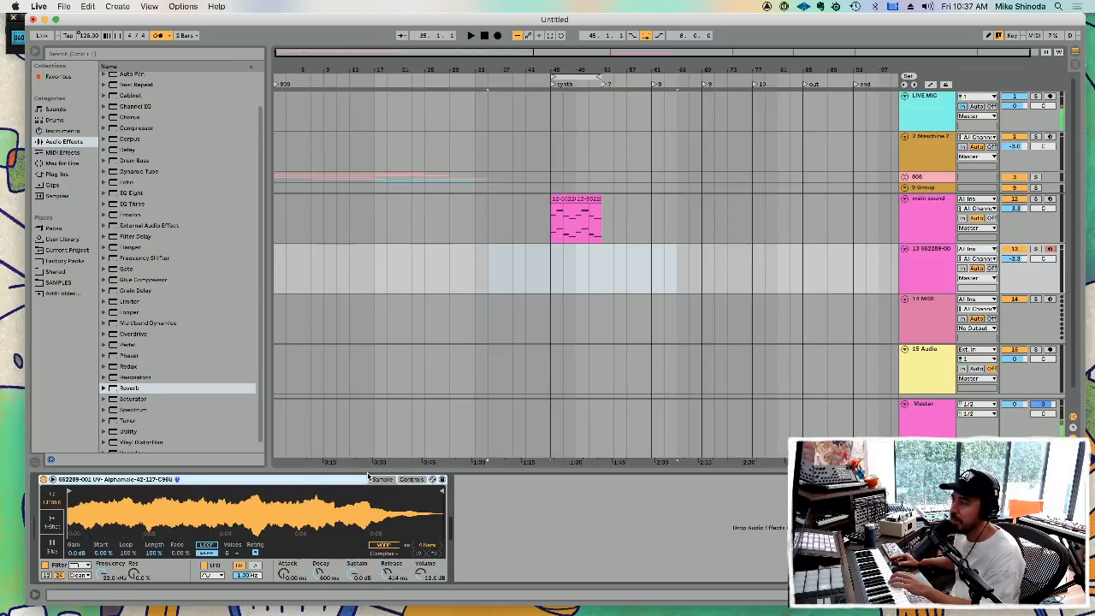
click(413, 480)
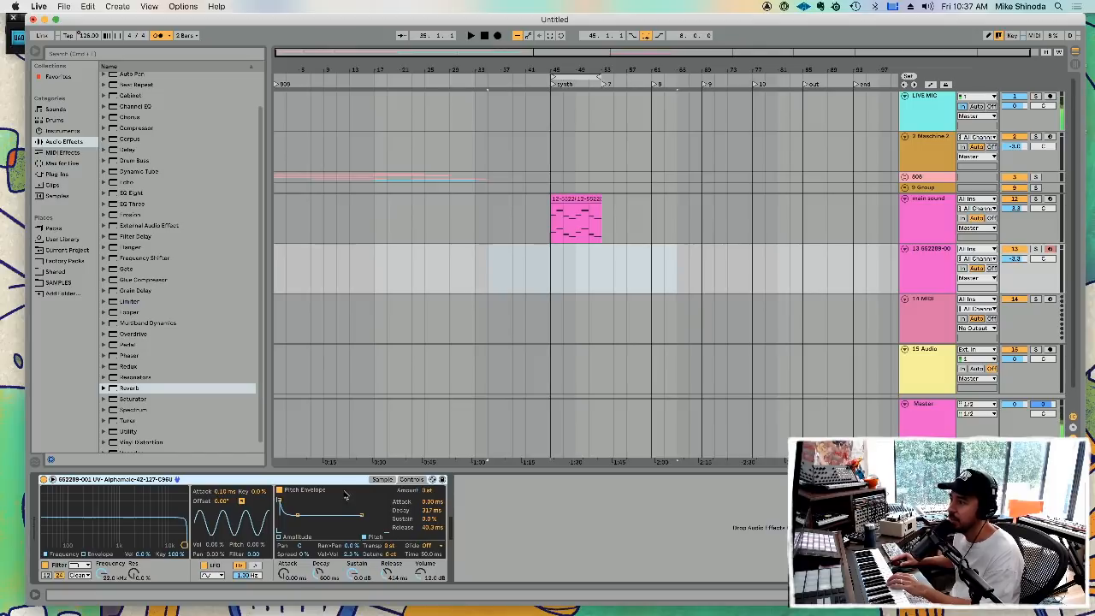
click(384, 480)
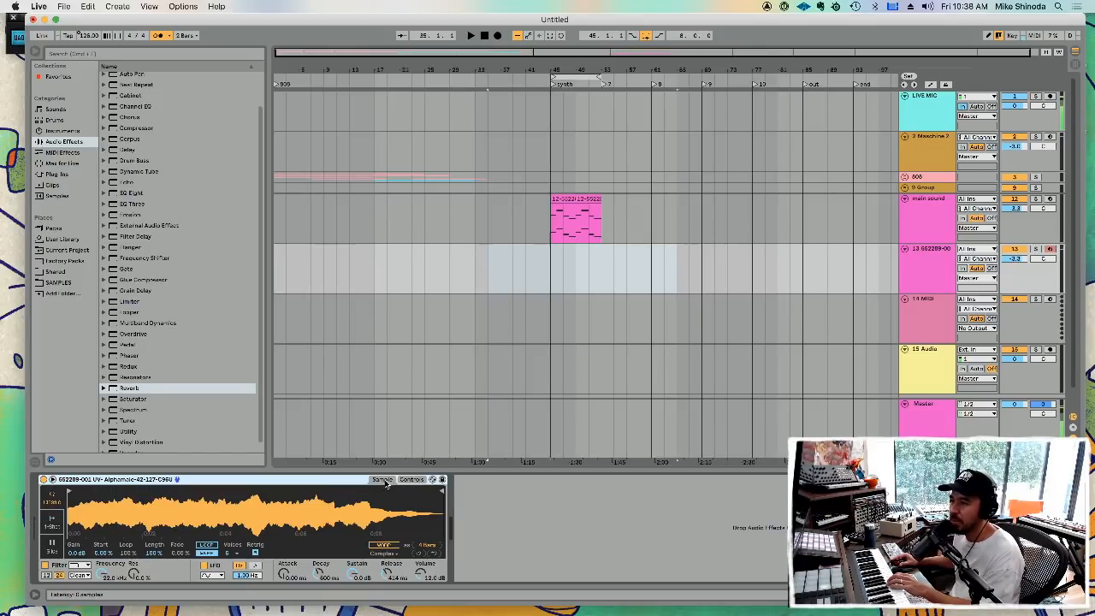
click(414, 480)
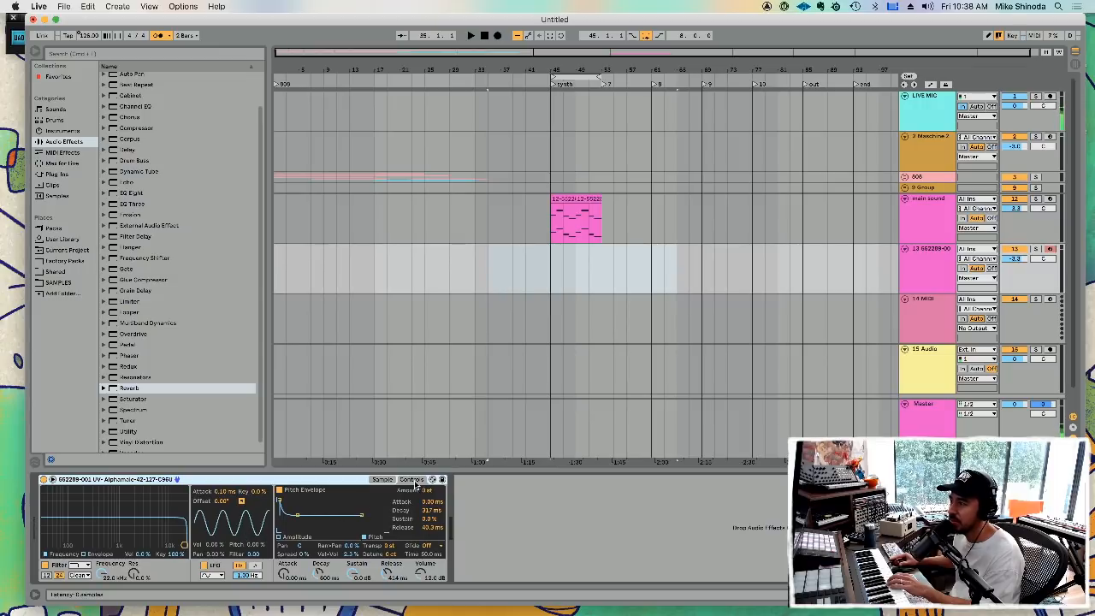
click(381, 480)
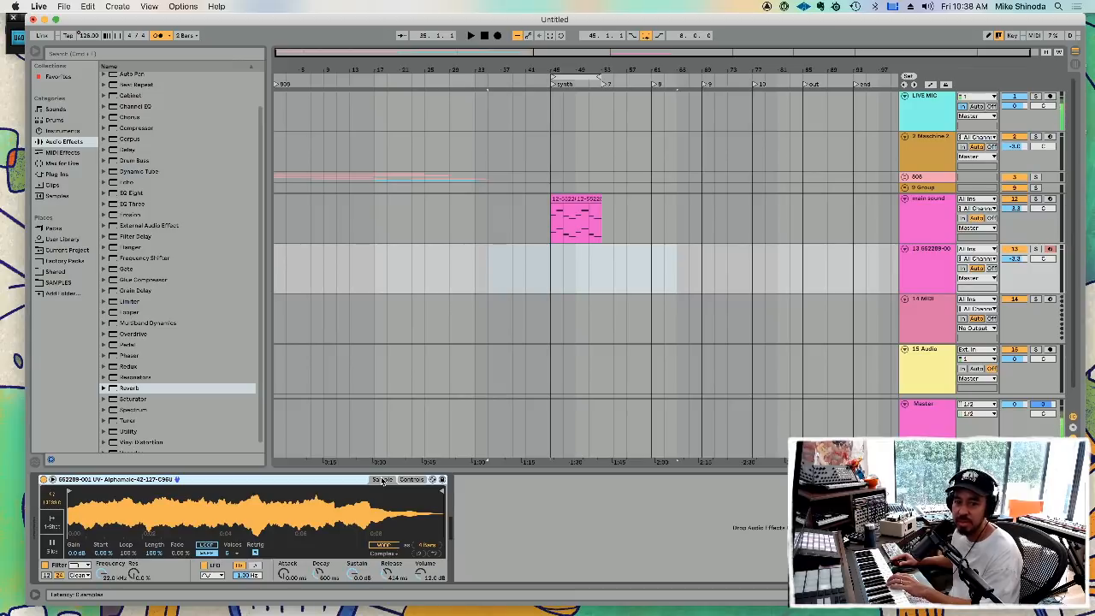
- Set the duplicate track's Simpler pitch envelope to +48 st amount, 0.21 ms attack and about 579 ms decay
click(410, 480)
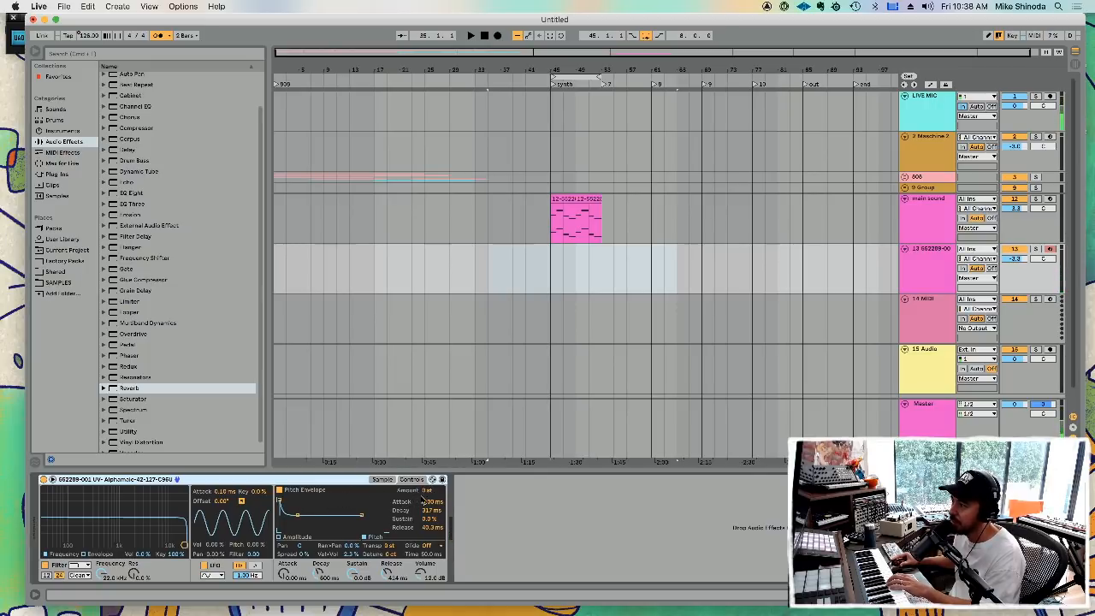
drag(423, 499, 423, 494)
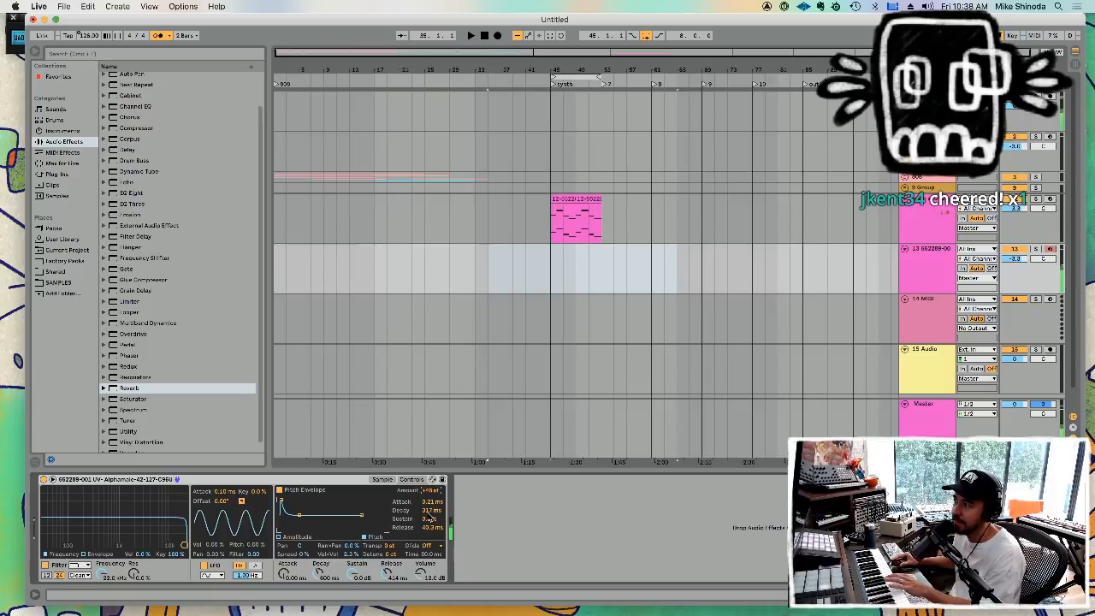
drag(428, 518, 431, 501)
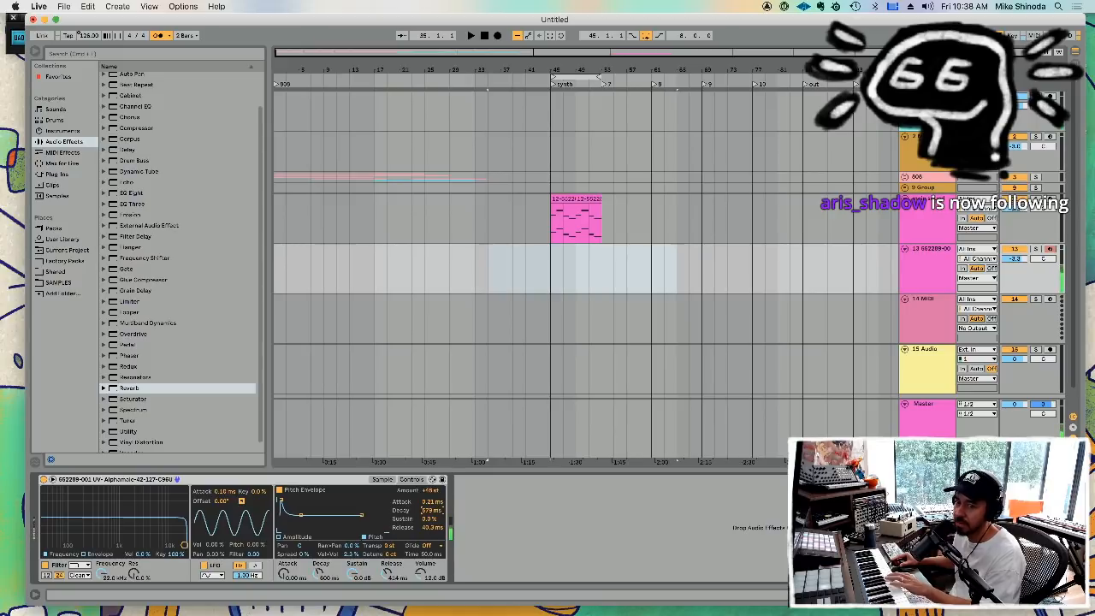
- Trim the duplicate's Alphamale sample to a start of 21.1% and a length of 50%, with a loop fade of about 9%
click(383, 480)
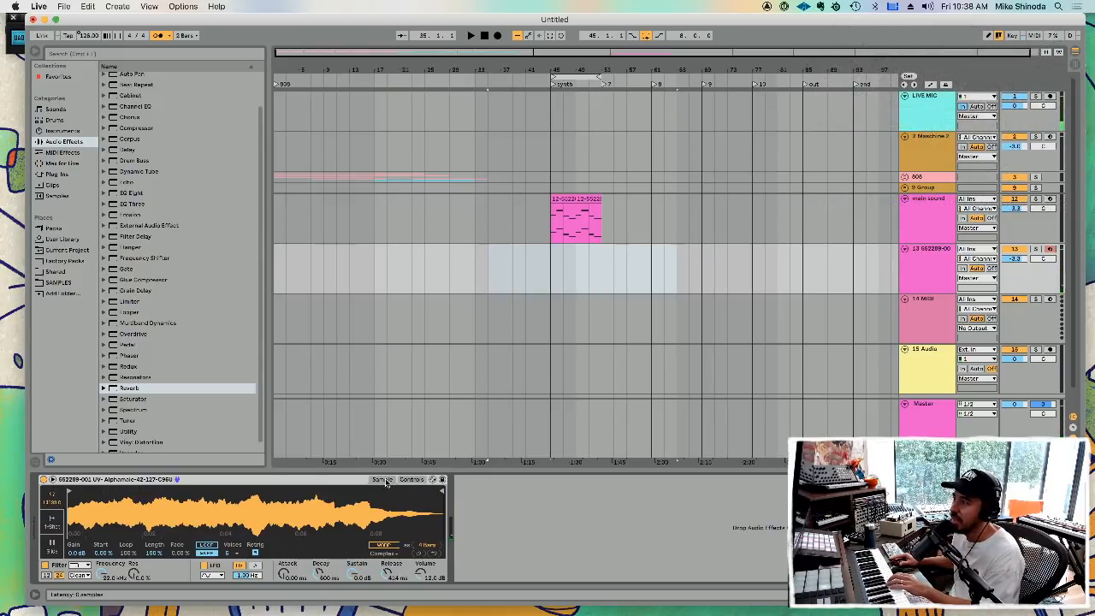
click(206, 545)
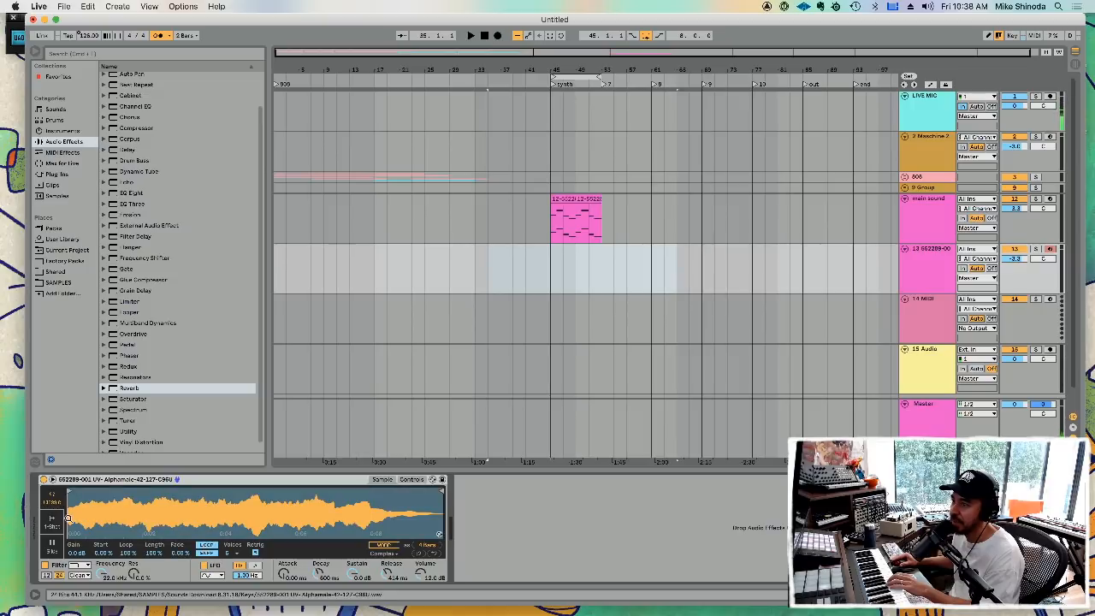
drag(101, 554, 104, 555)
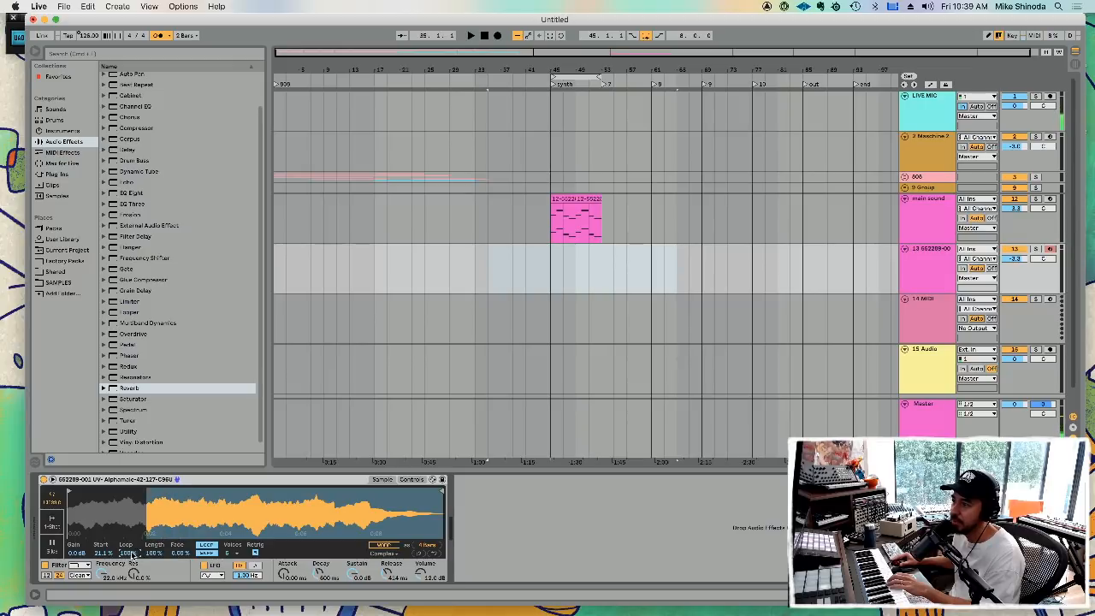
drag(153, 553, 175, 547)
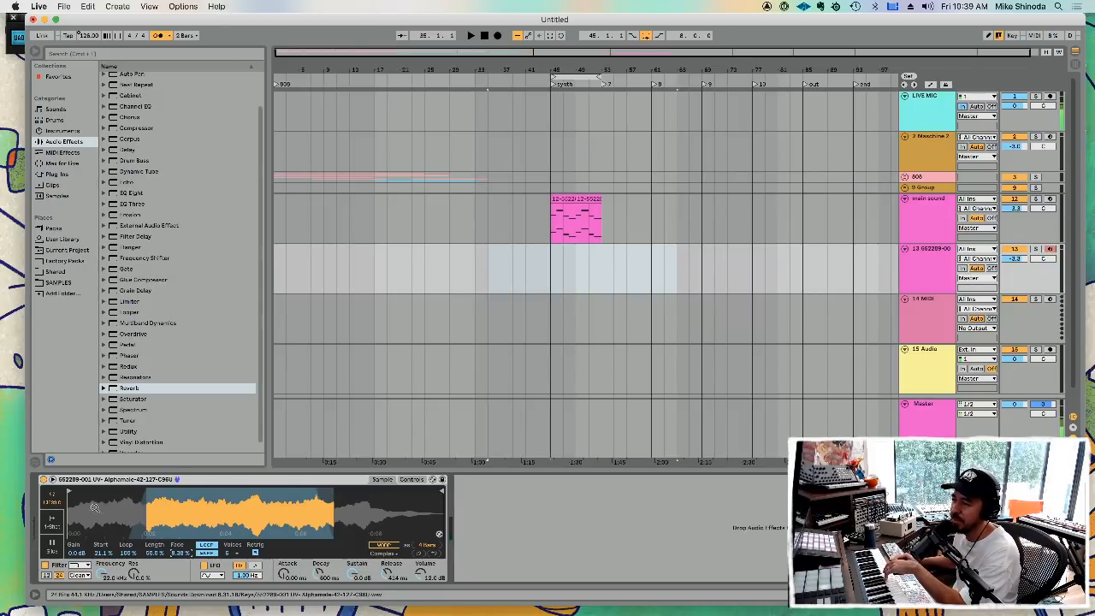
- Move the duplicate's Alphamale sample start earlier to about 19%
click(412, 480)
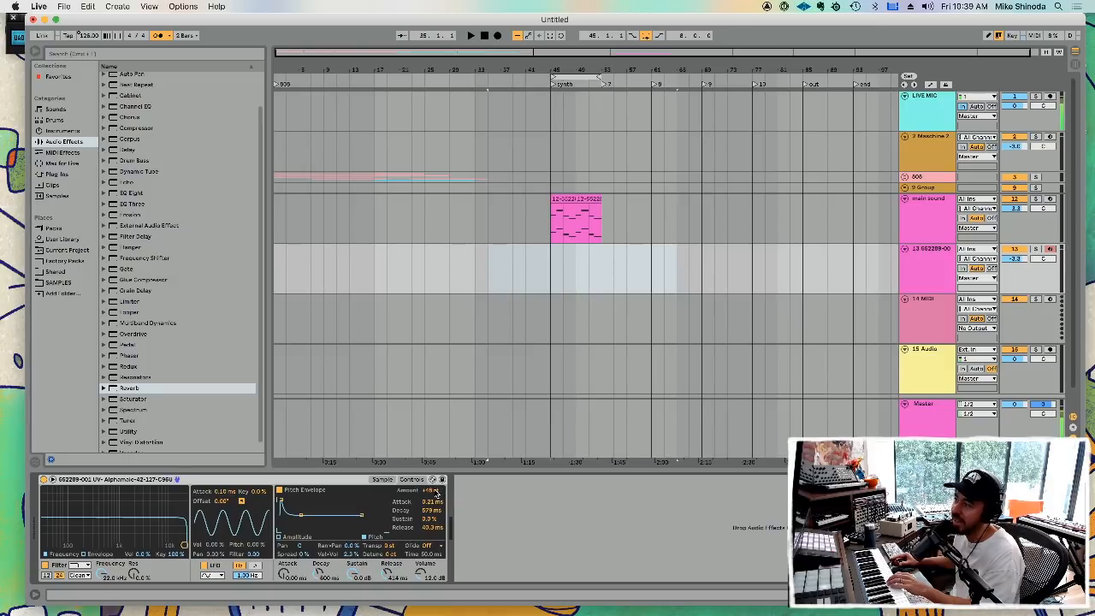
click(384, 480)
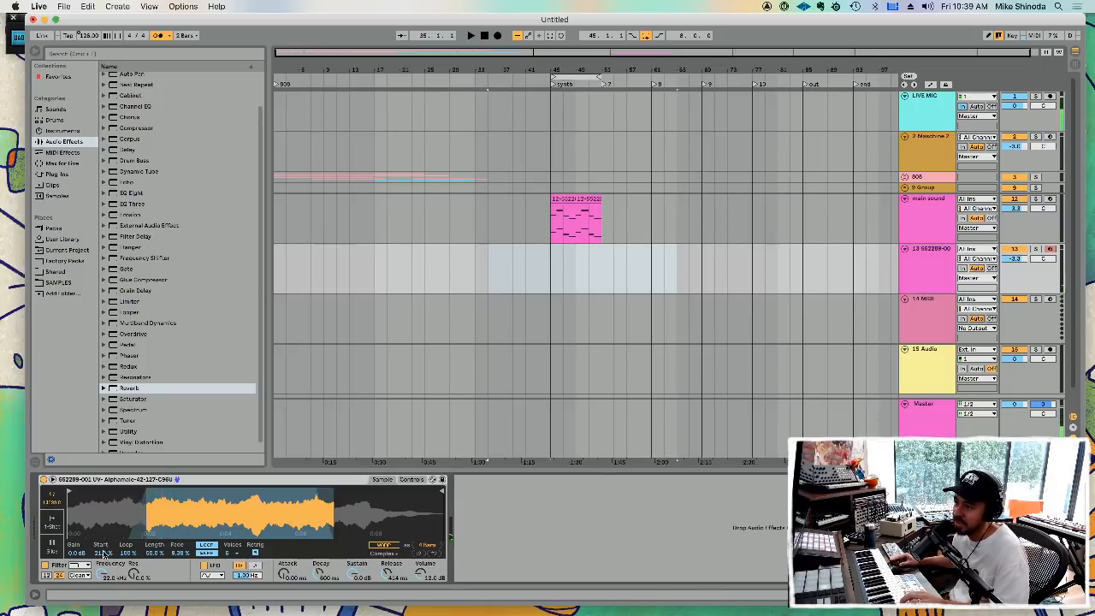
mouse_move(104, 553)
mouse_down()
mouse_move(104, 582)
mouse_move(104, 550)
mouse_up()
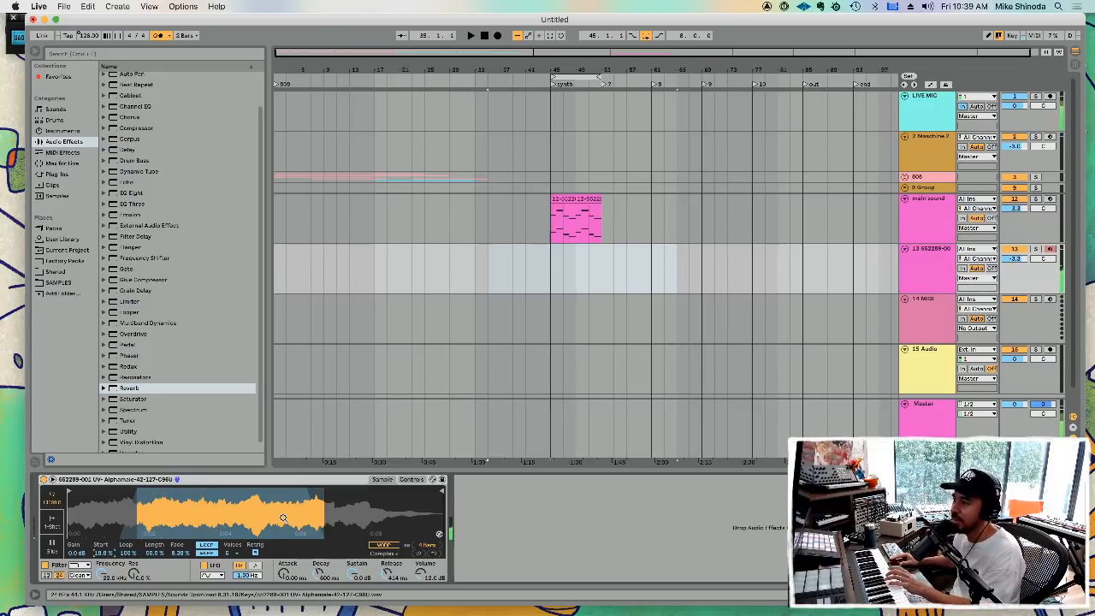
- Set the pitch envelope's release to 1.00 ms, and the volume envelope's sustain to -inf dB and release to 1.00 ms
click(420, 481)
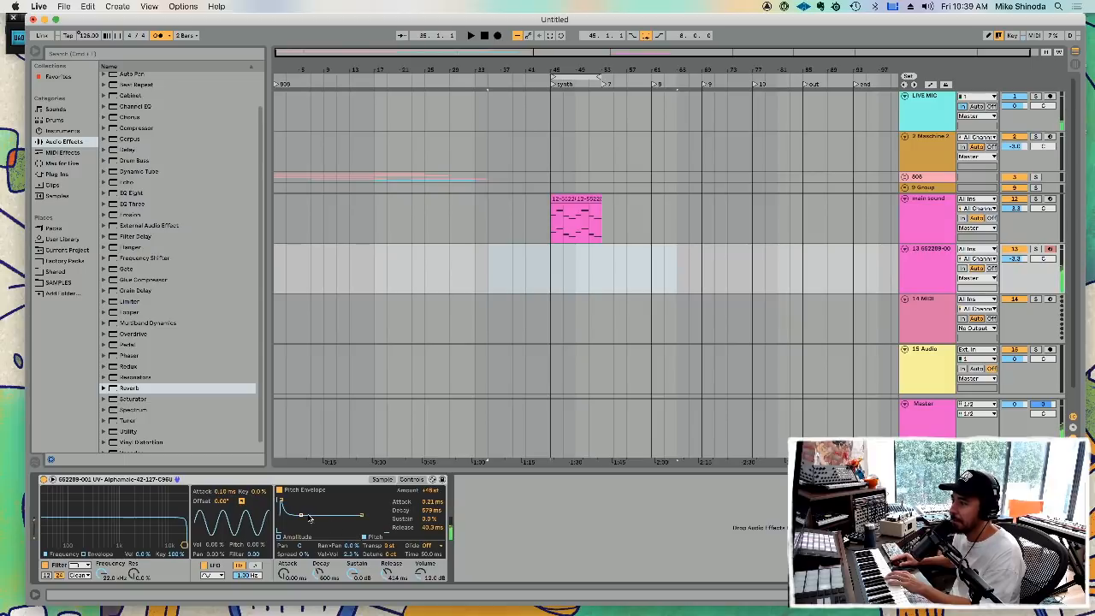
drag(301, 516, 360, 515)
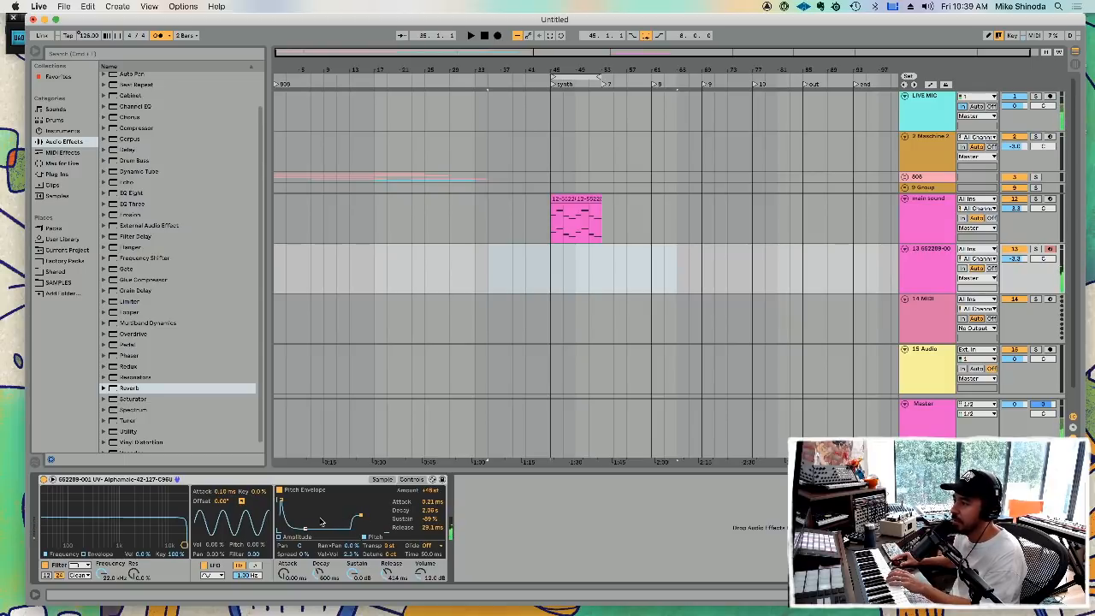
key(super+z)
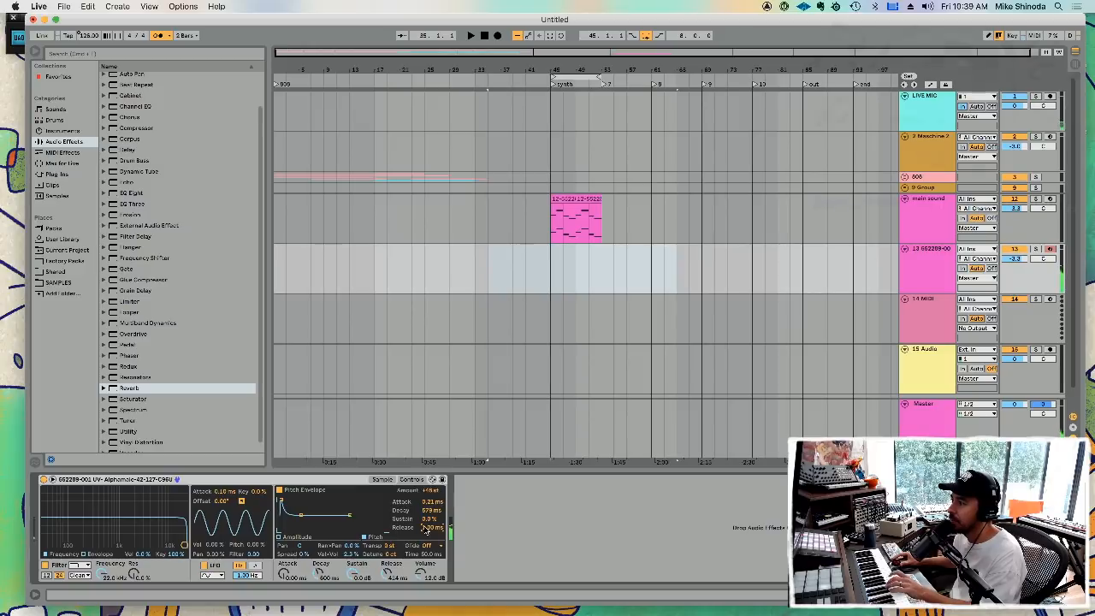
mouse_move(428, 519)
mouse_down()
mouse_move(427, 509)
mouse_move(426, 522)
mouse_up()
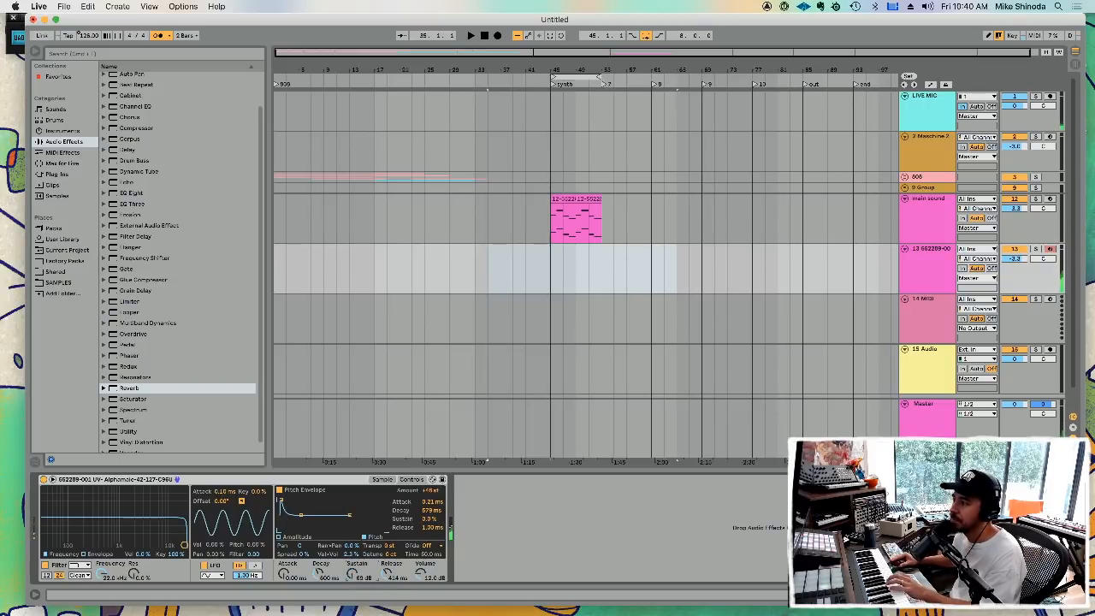
drag(383, 571, 382, 590)
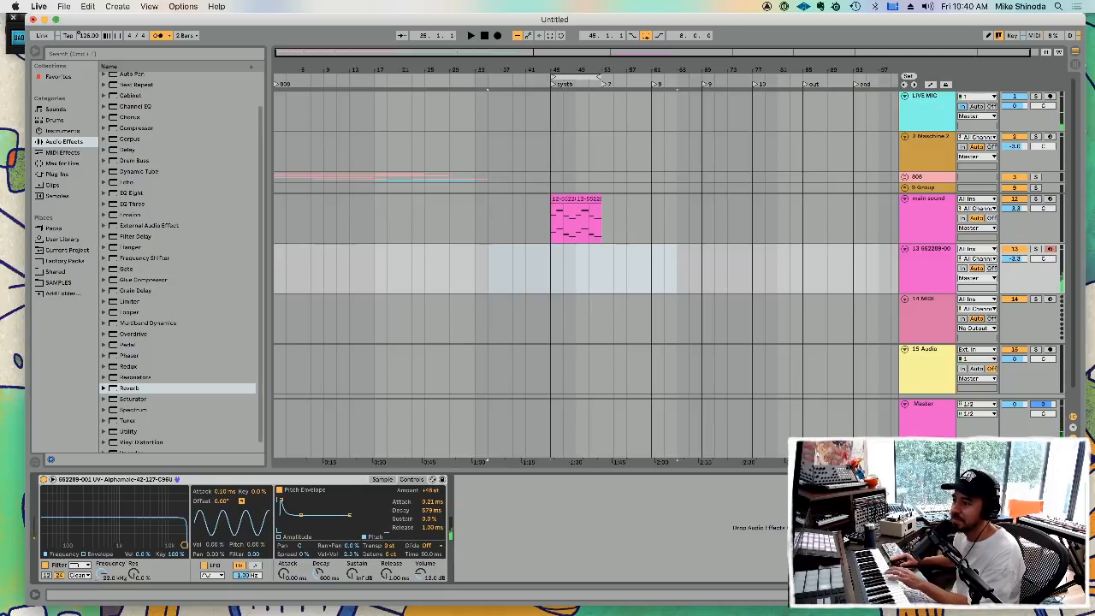
- Switch the duplicate's Simpler filter circuit to MS2, with about 17.3 dB drive and about 23% resonance
click(384, 480)
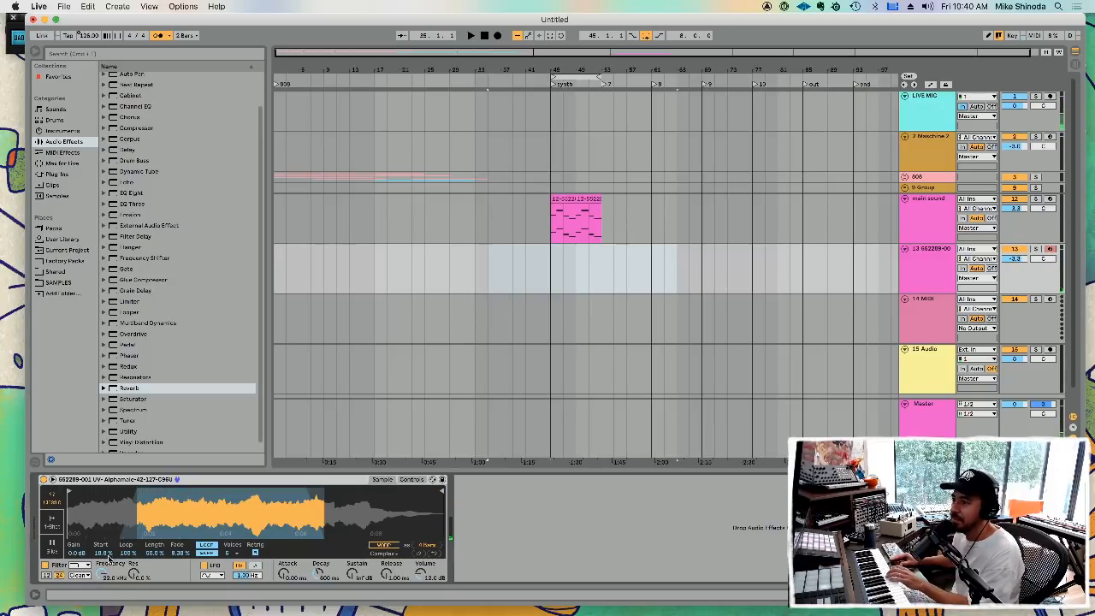
click(80, 575)
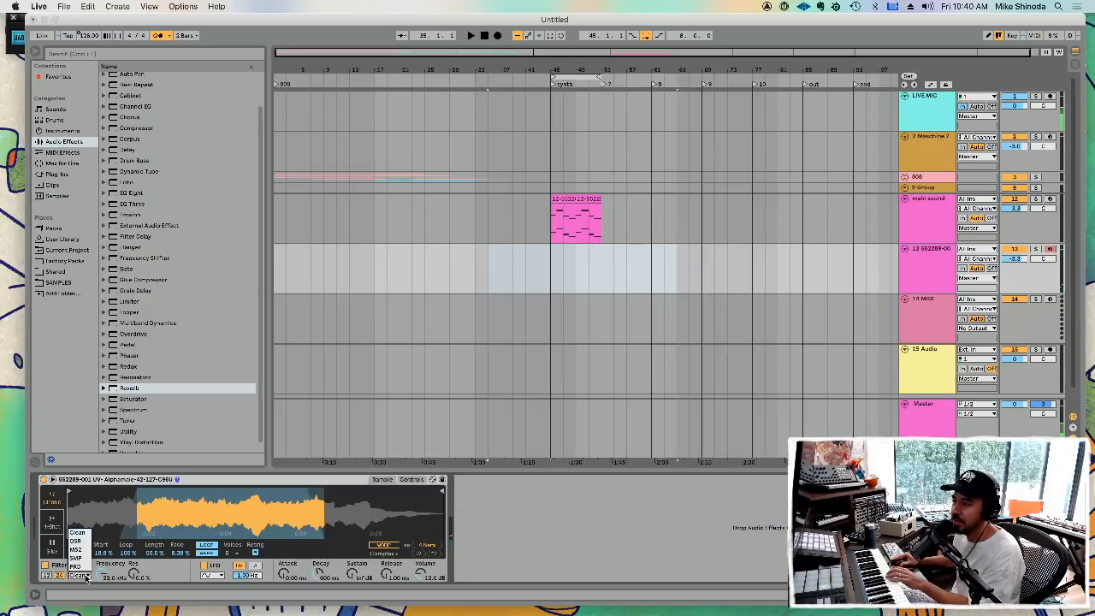
click(76, 551)
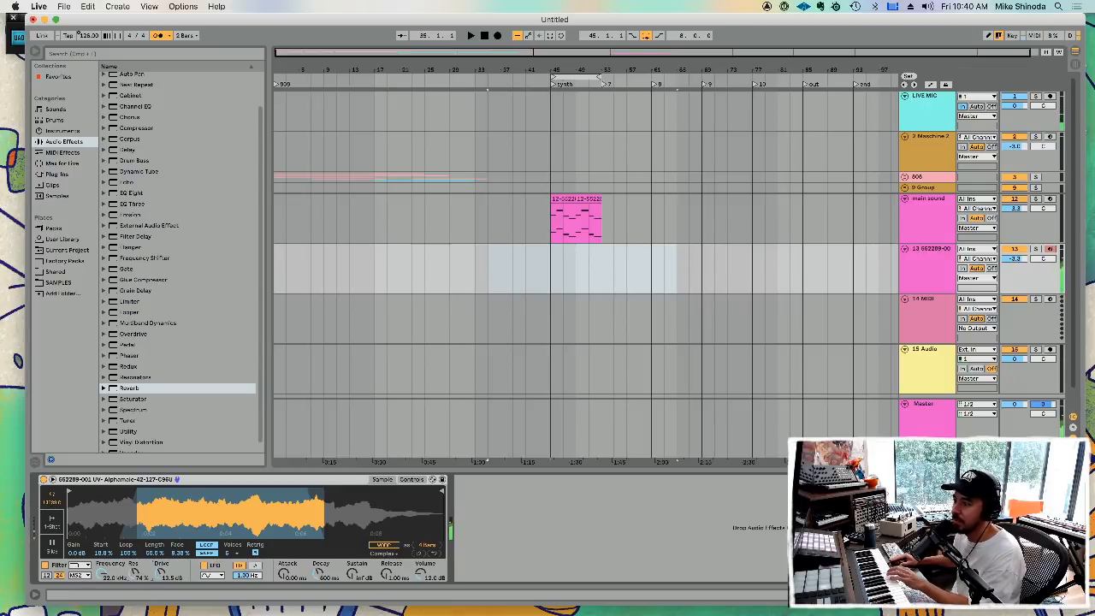
click(410, 479)
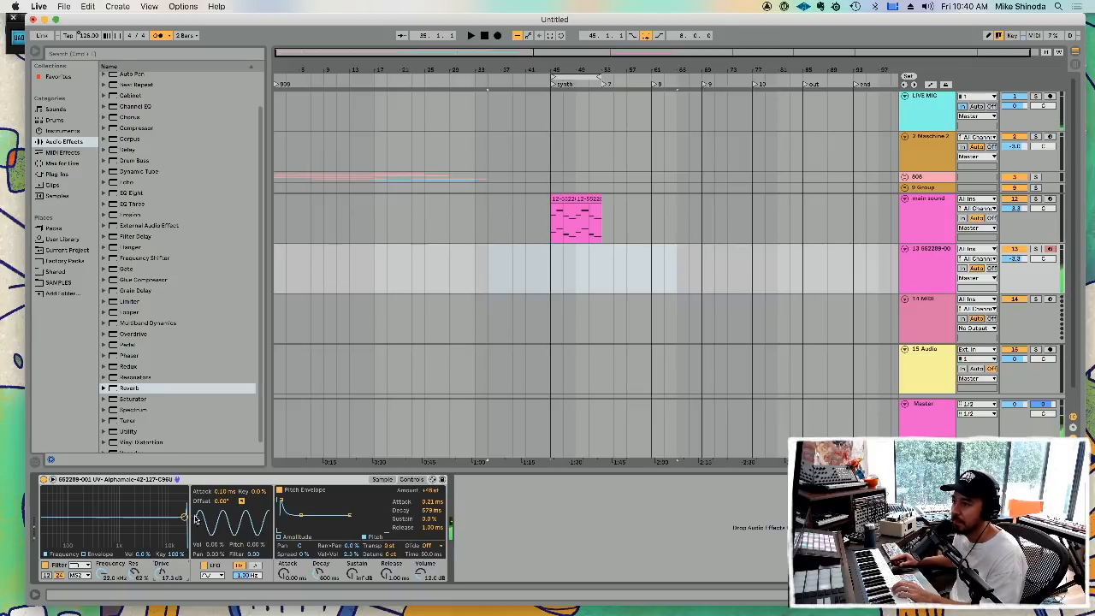
mouse_move(184, 516)
mouse_down()
mouse_move(155, 530)
mouse_move(183, 535)
mouse_up()
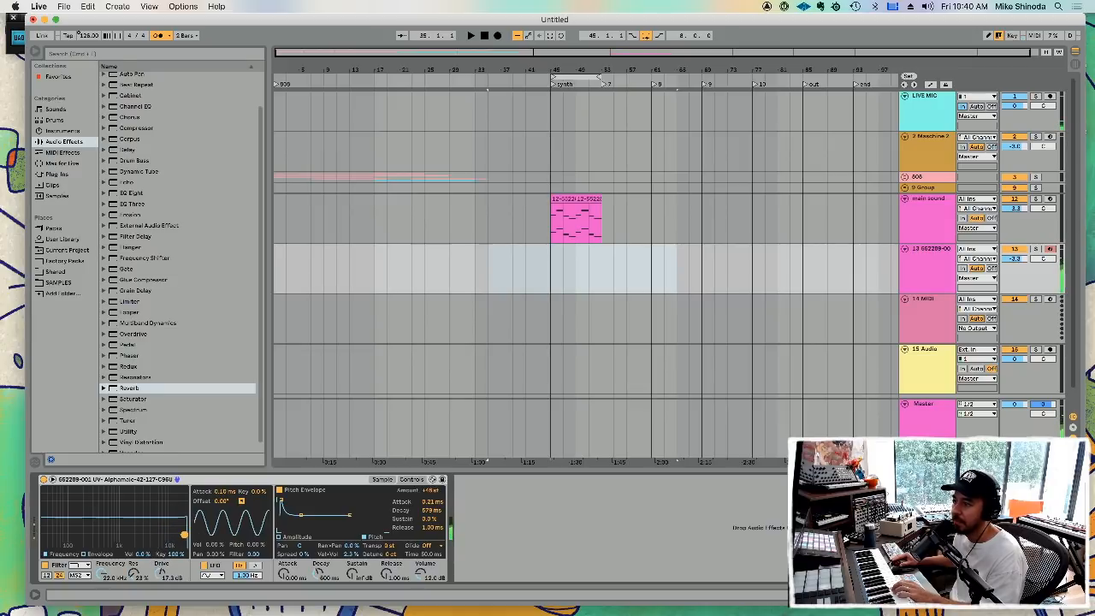
- Audition the OSR and SMP filter circuits on the track 13 Simpler, and settle on PRD
click(77, 575)
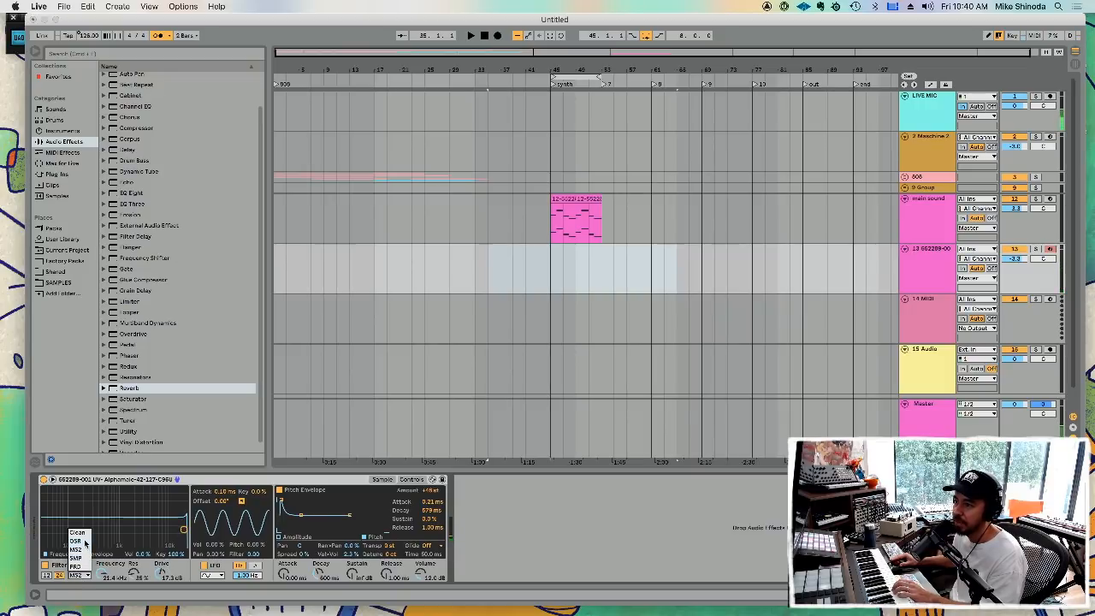
click(85, 542)
click(82, 576)
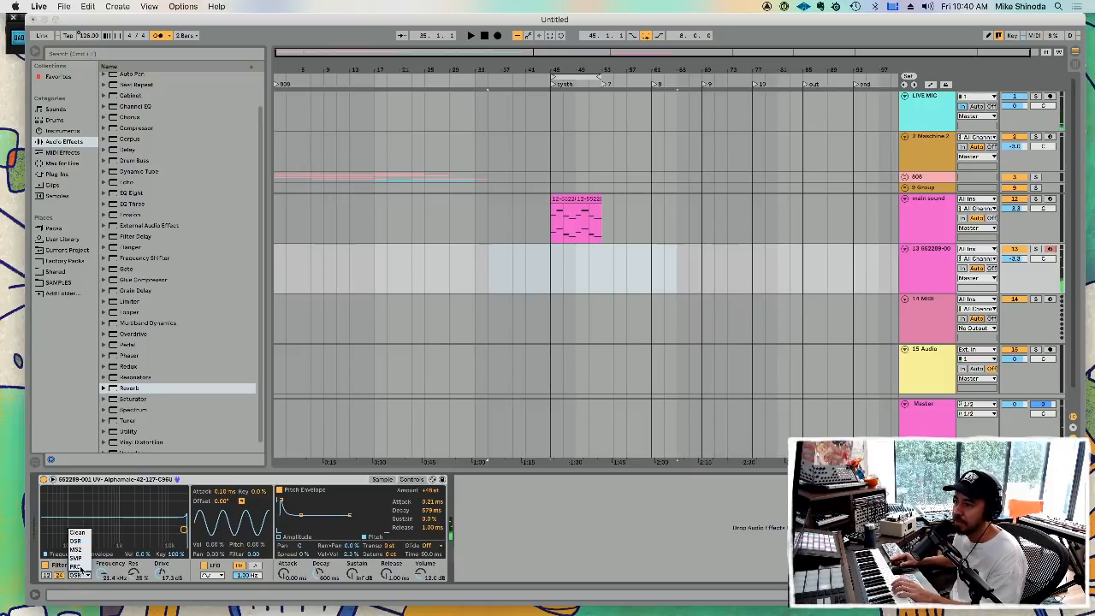
click(81, 558)
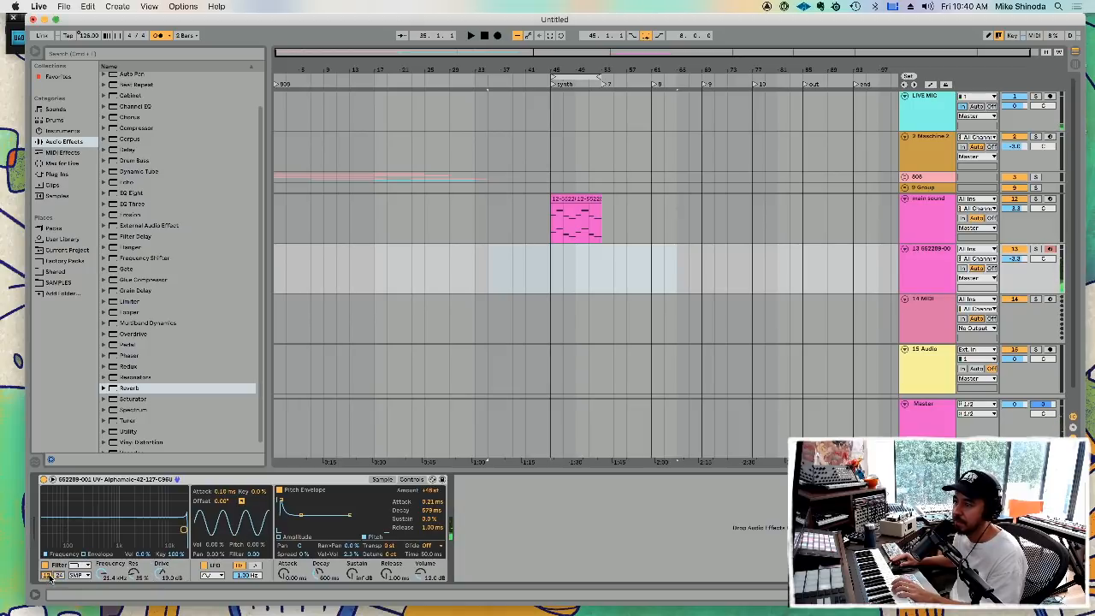
click(75, 576)
click(75, 567)
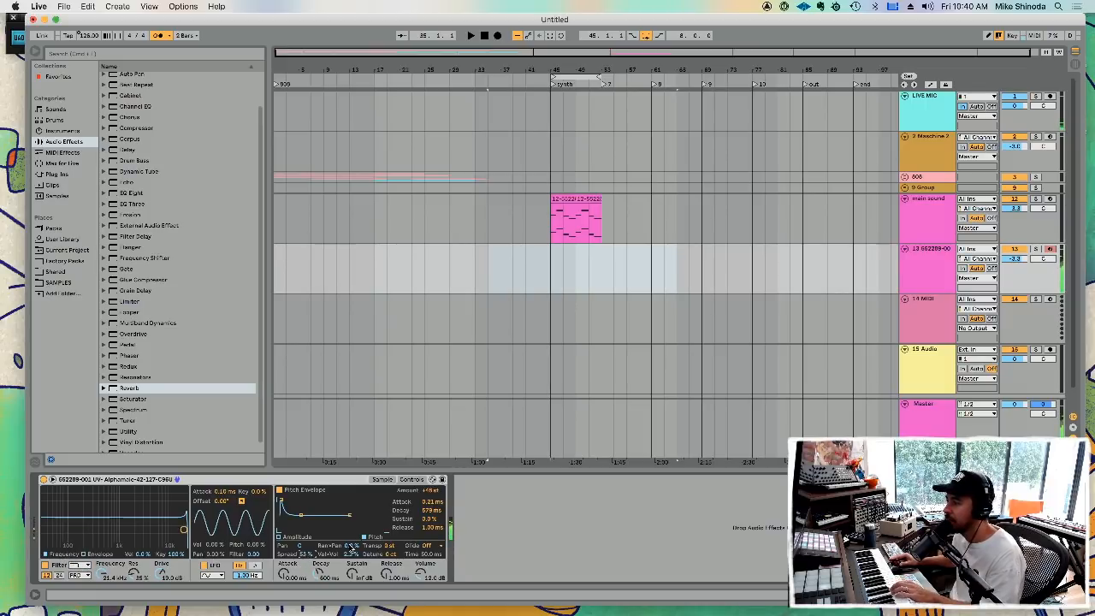
- Show the Simpler's sample waveform and enable Warp for the sample
click(381, 480)
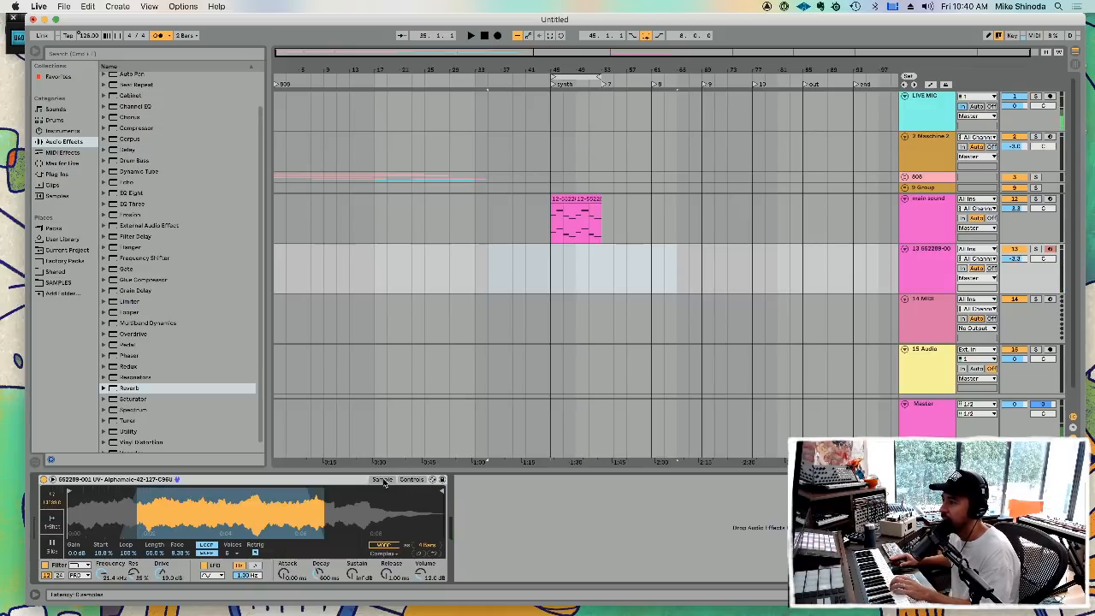
click(382, 546)
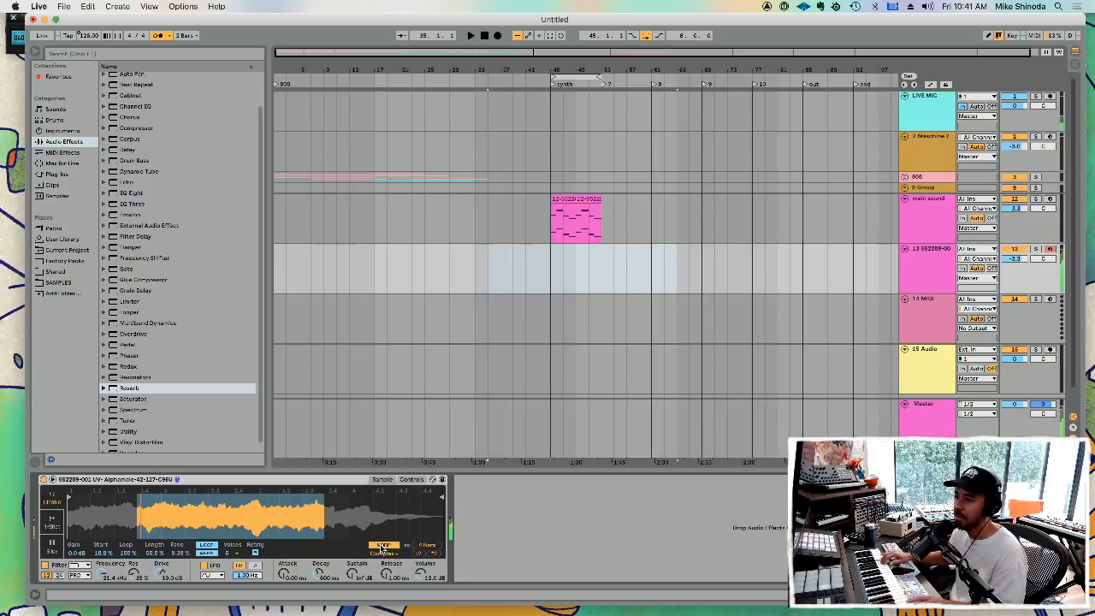
- Play the loop from bar 45 and record a pulsing C3 part on track 13 across bars 49 to 52
key(space)
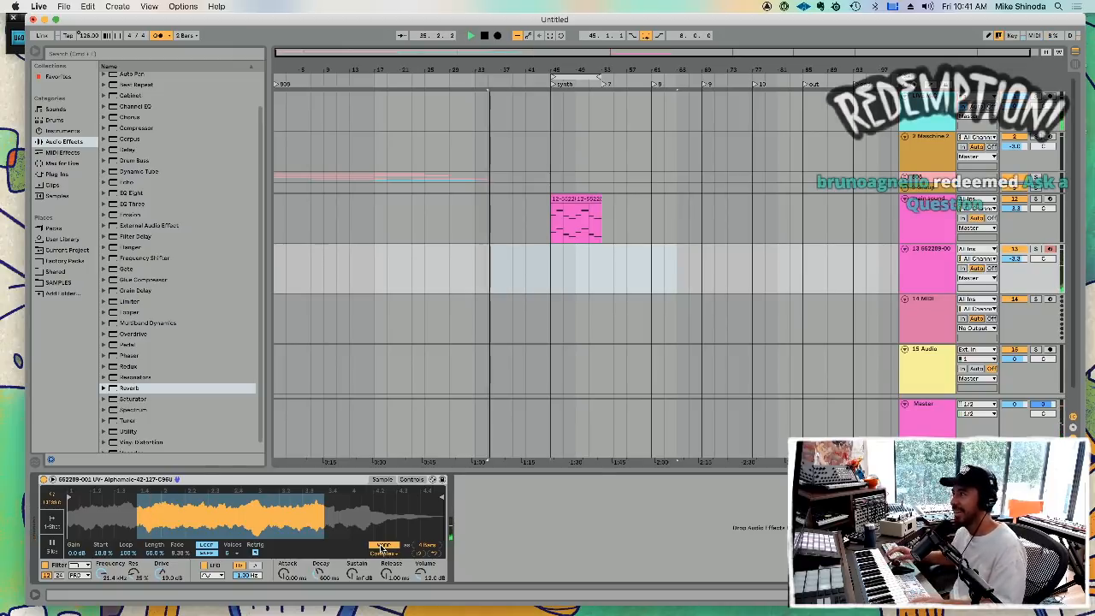
click(552, 274)
key(space)
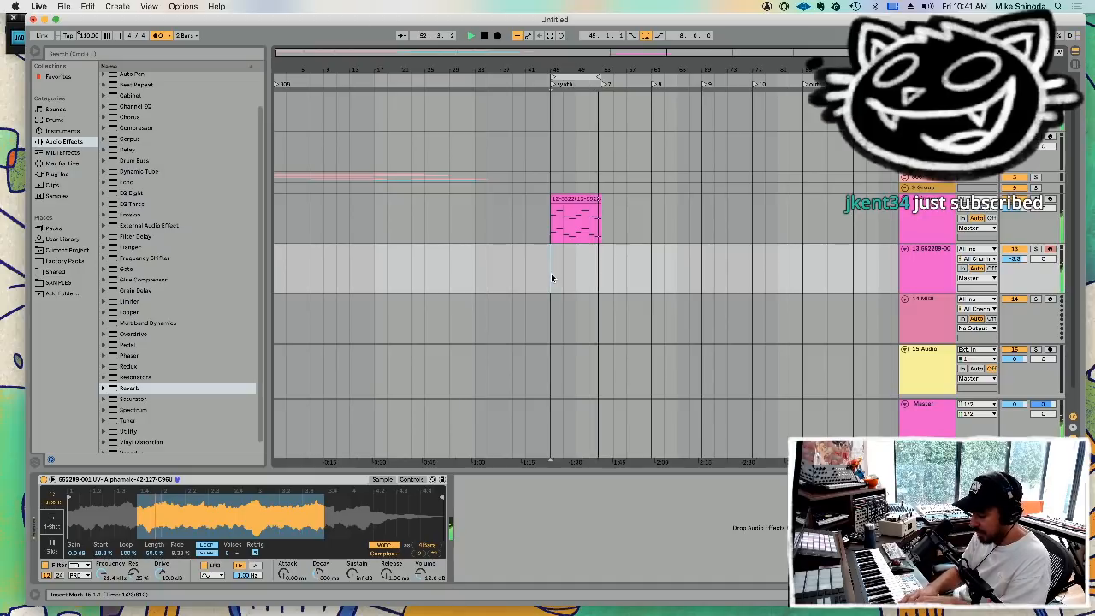
key(space)
key(space)
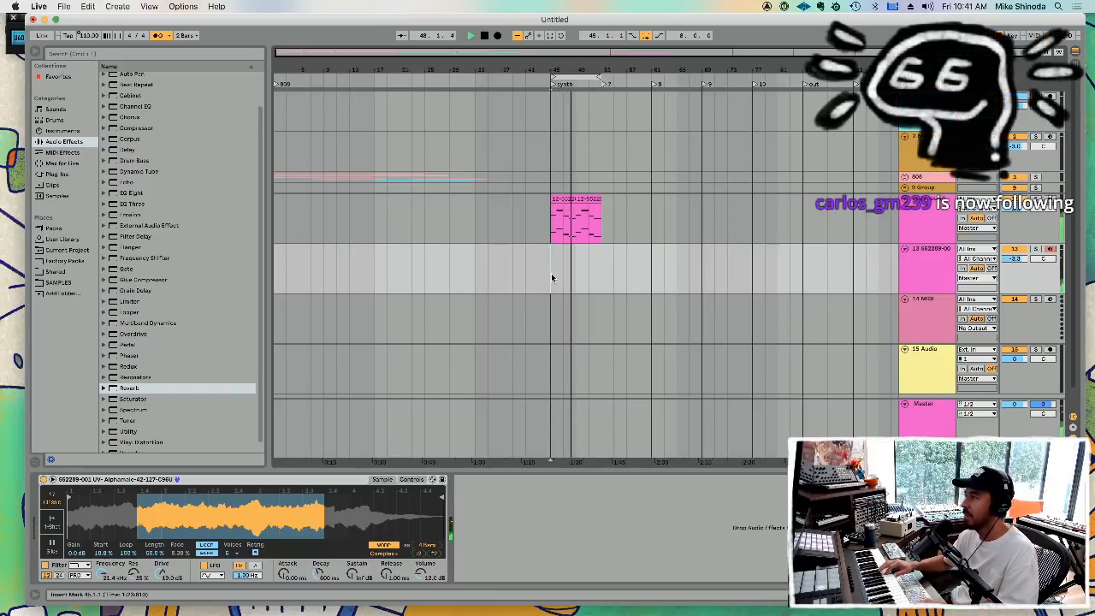
key(F9)
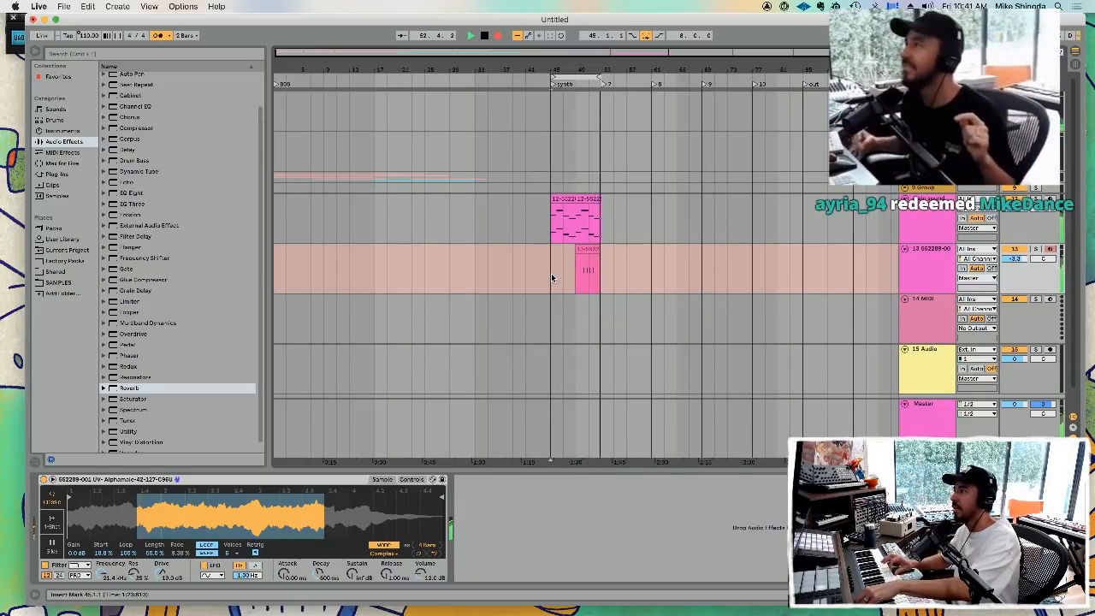
key(space)
- Copy the recorded pulse clip from bar 49 to bar 45 on track 13 and play the section
click(573, 257)
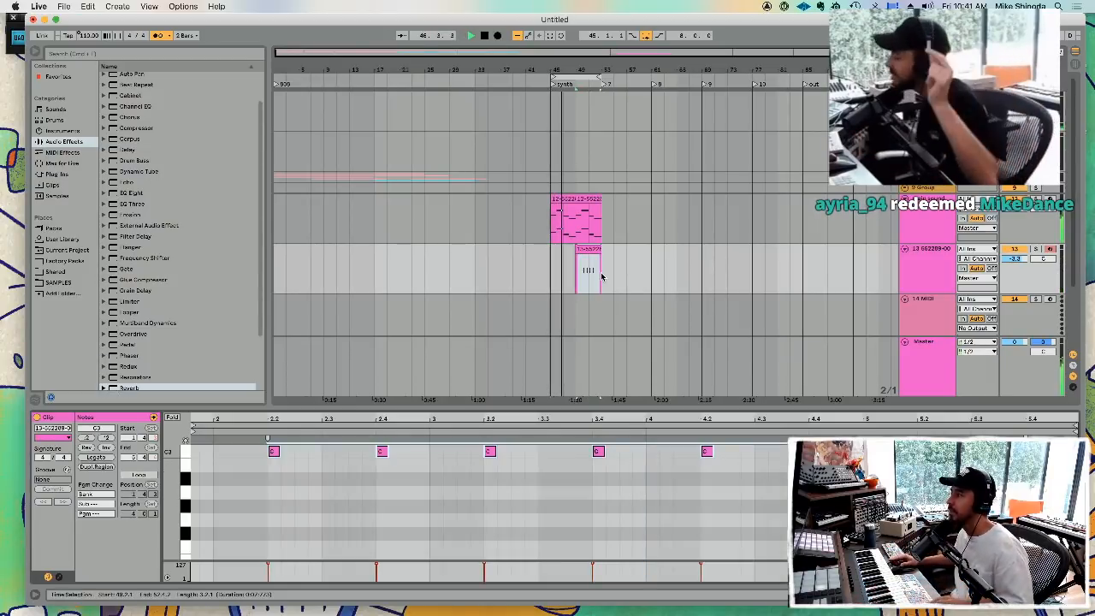
drag(596, 272, 576, 251)
key(space)
key(super+z)
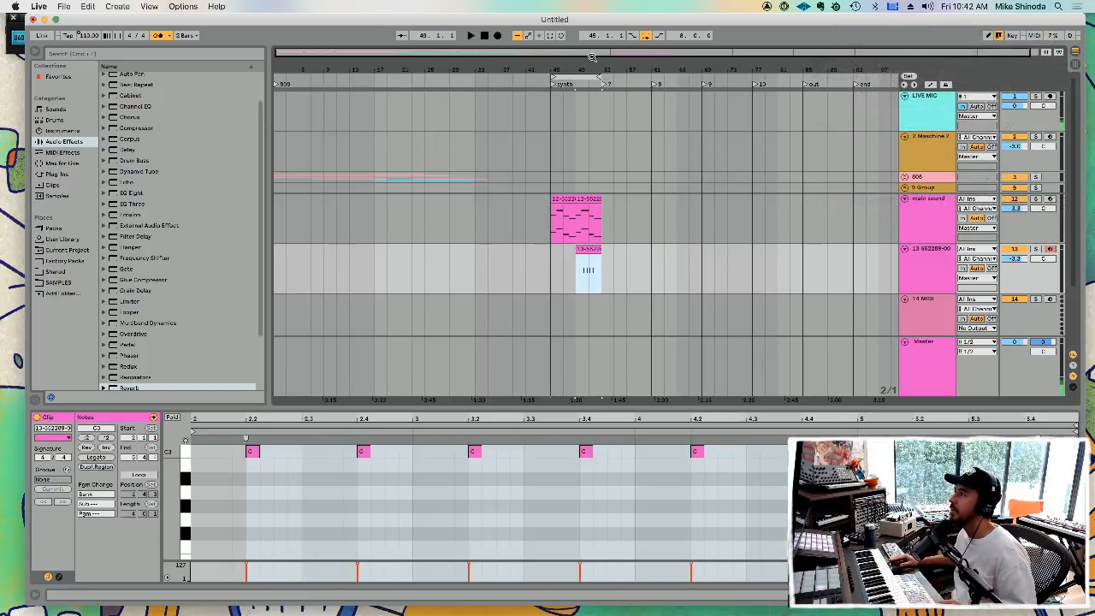
drag(591, 60, 591, 100)
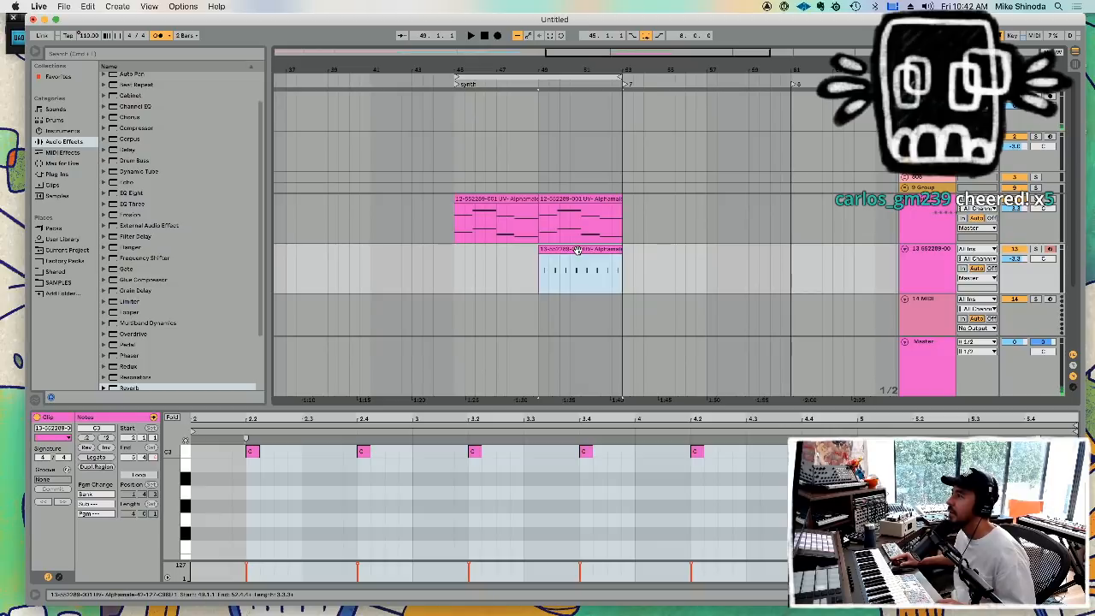
click(457, 271)
key(super+v)
key(space)
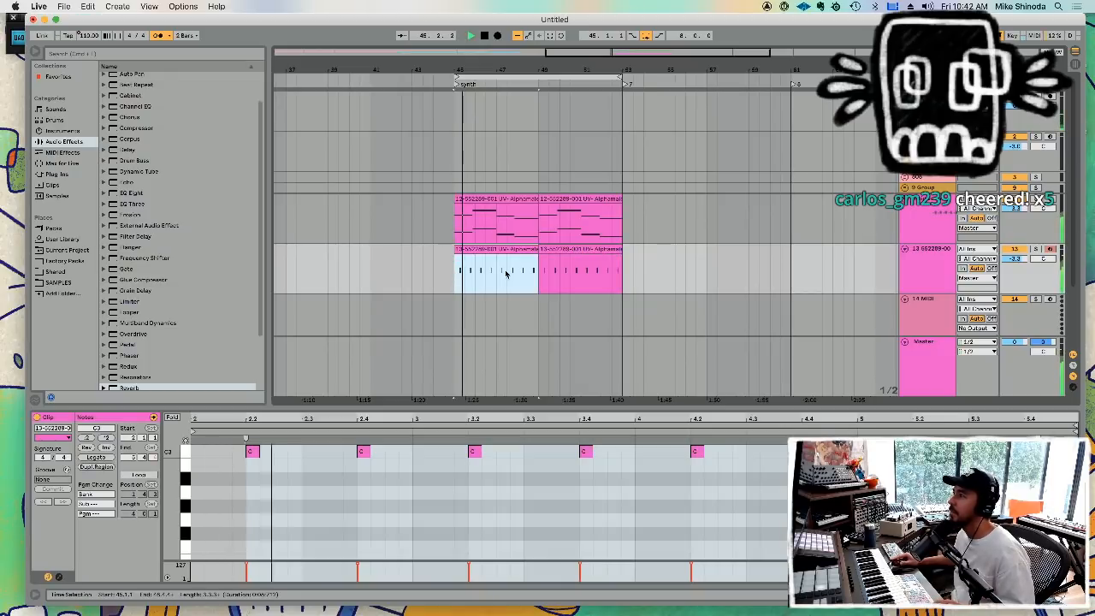
- Stop playback and freeze track 13 from the second pulse clip
click(568, 248)
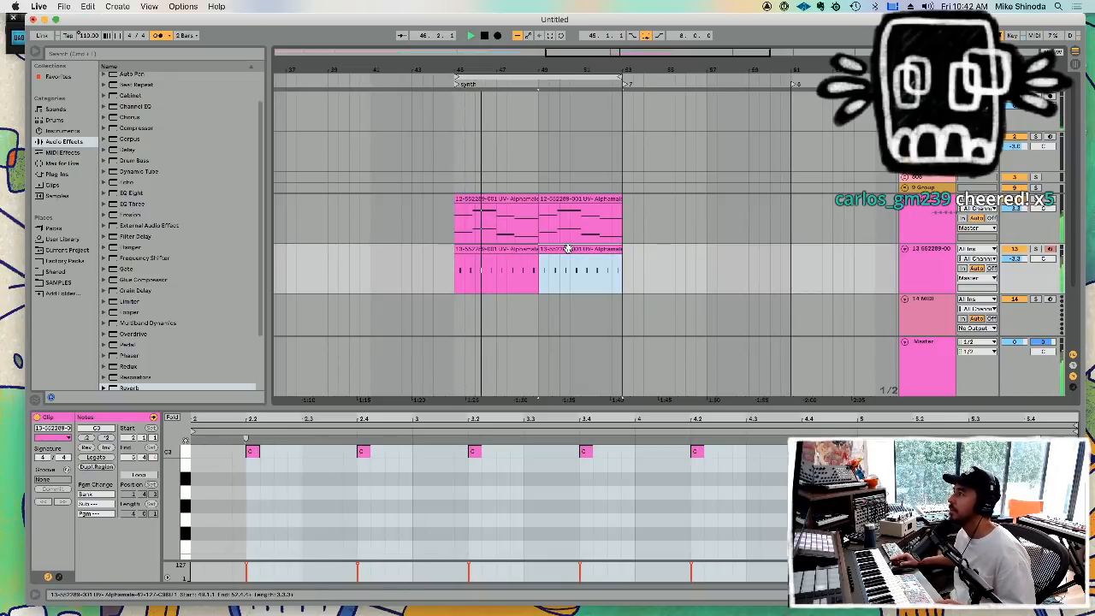
key(space)
right_click(569, 249)
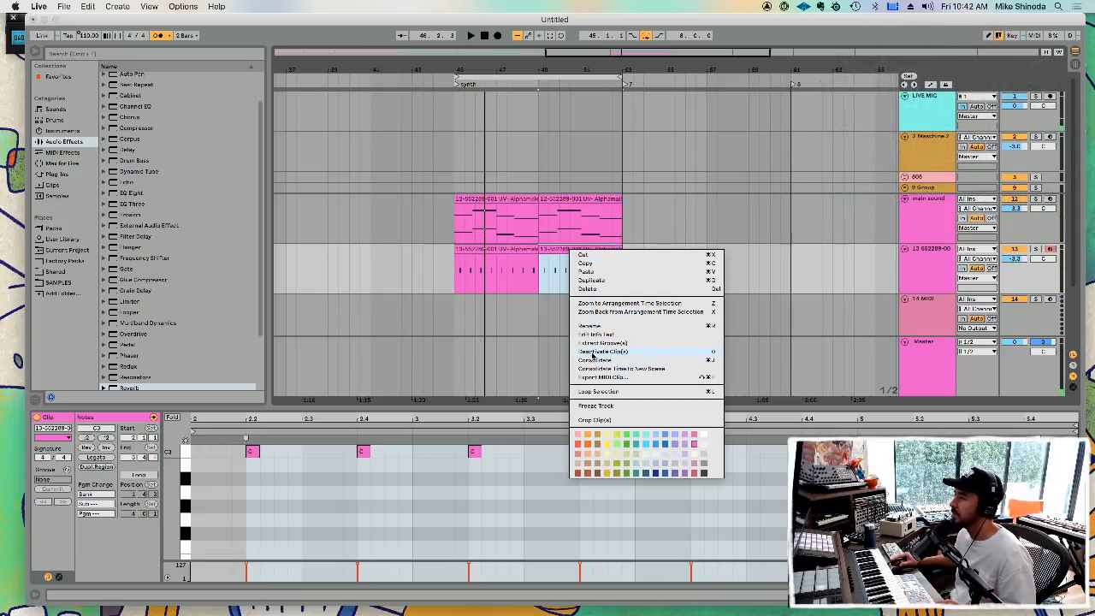
click(590, 406)
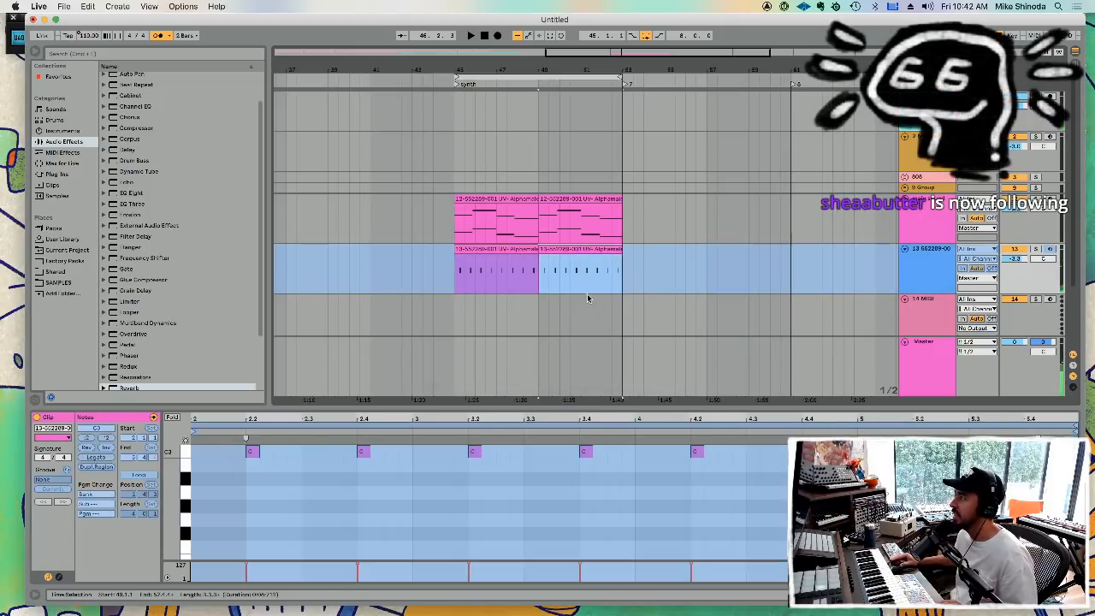
- Insert an audio track below track 13 and copy the frozen pulse clip onto it at bar 53
key(super+t)
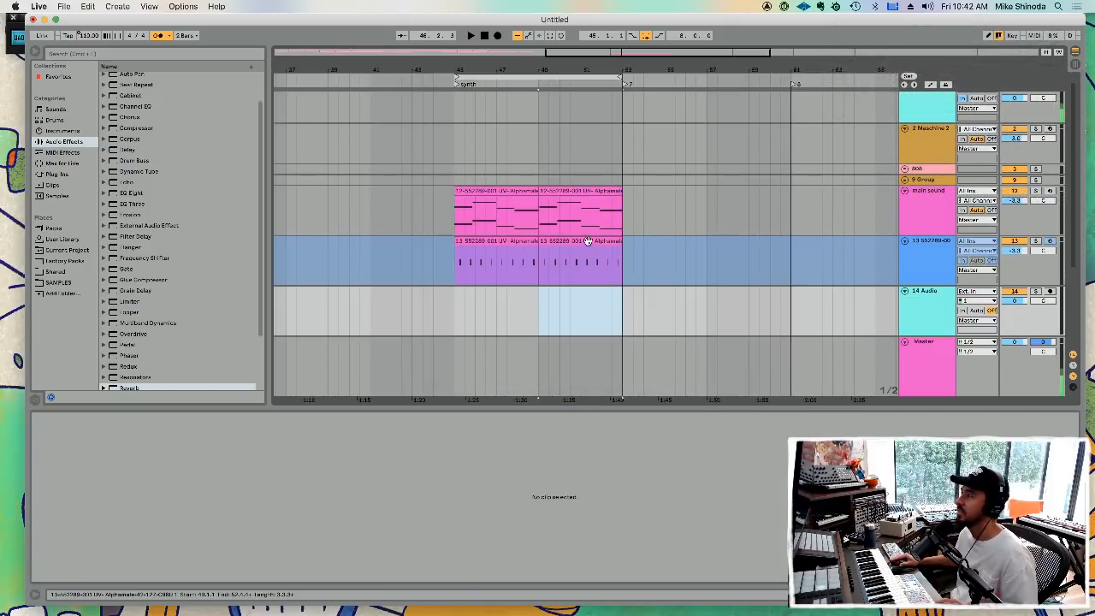
drag(588, 241, 637, 293)
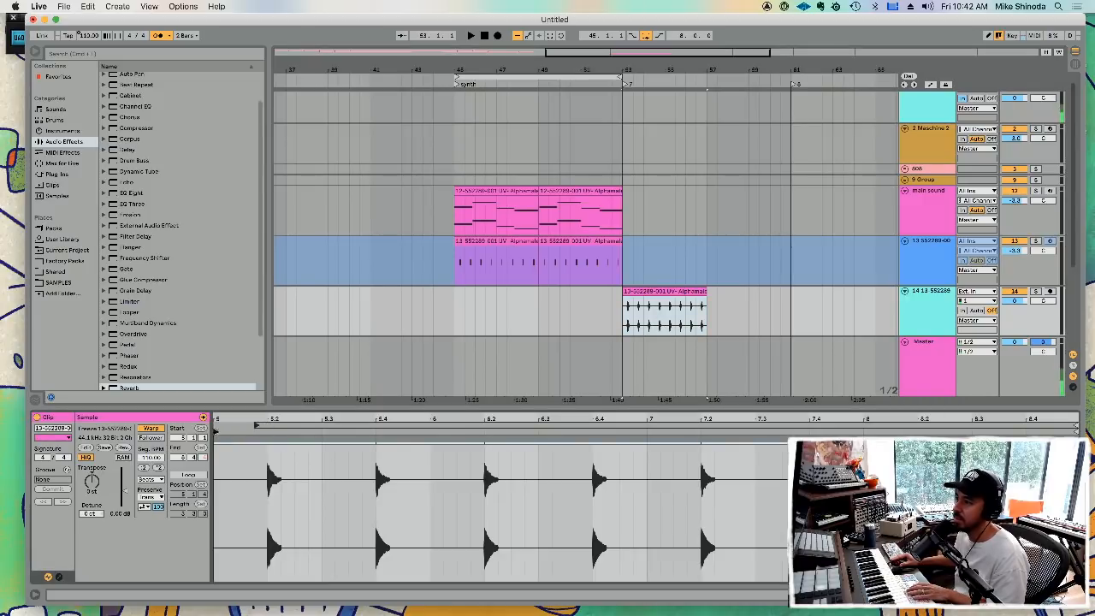
- Trim the audio clip's start to the first hit, then split it one beat in and delete the remainder
drag(215, 430, 267, 431)
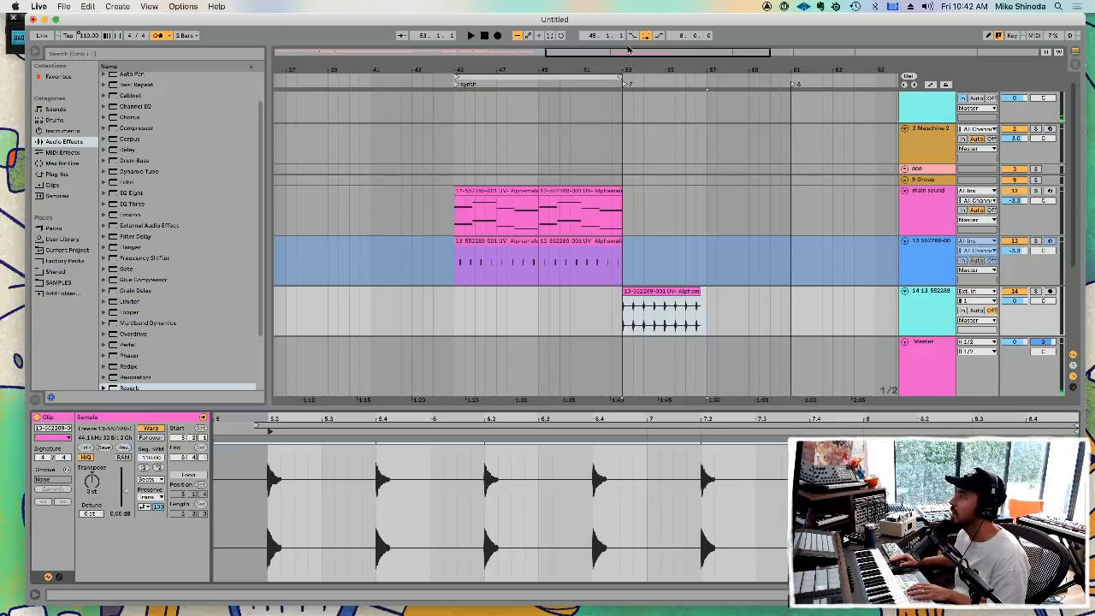
mouse_move(629, 67)
mouse_down()
mouse_move(629, 111)
mouse_move(624, 74)
mouse_up()
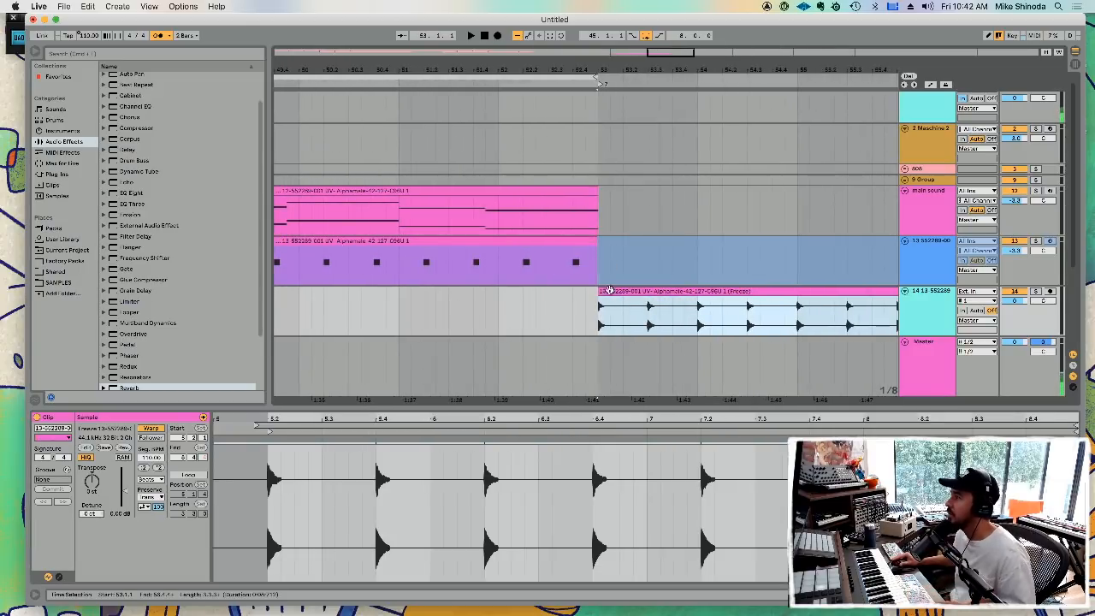
click(621, 309)
key(super+e)
key(Delete)
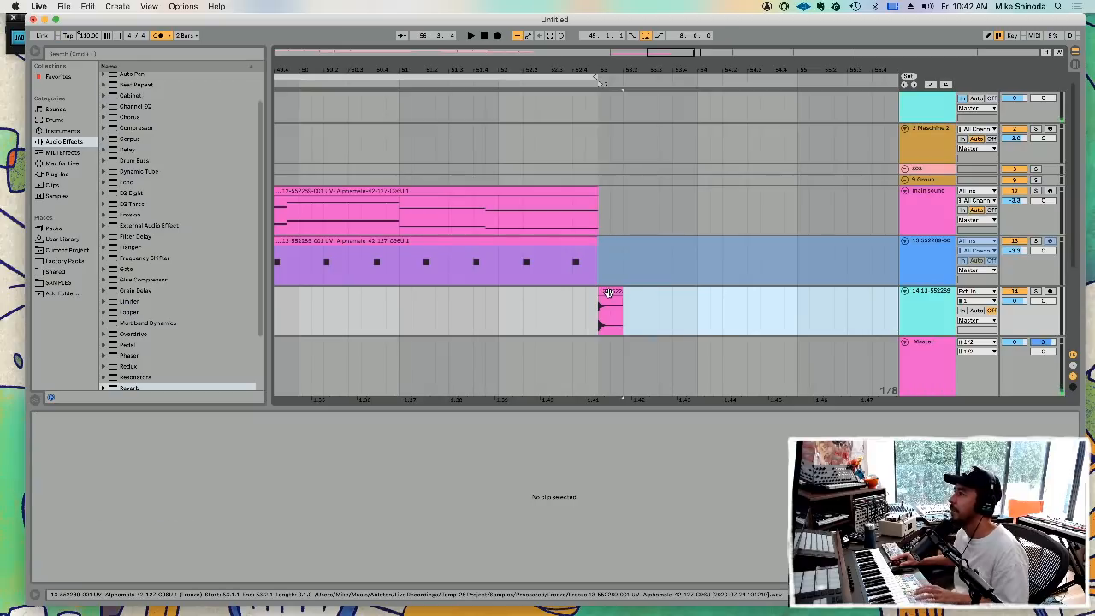
- Audition the single-hit clip, then loop bar 53 for one bar and start playback
click(608, 293)
key(space)
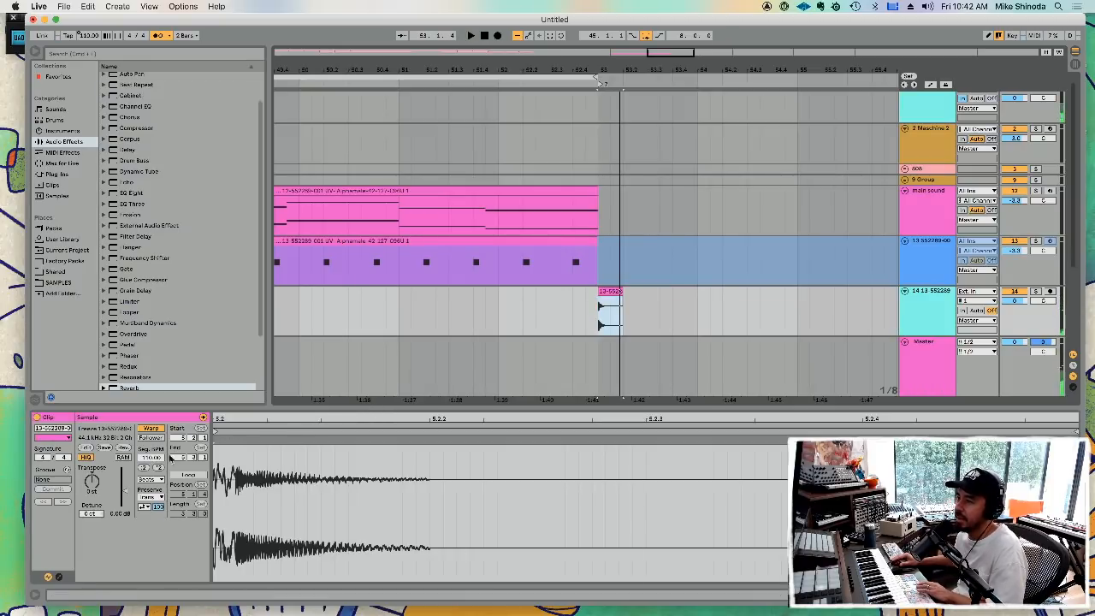
click(150, 479)
click(121, 481)
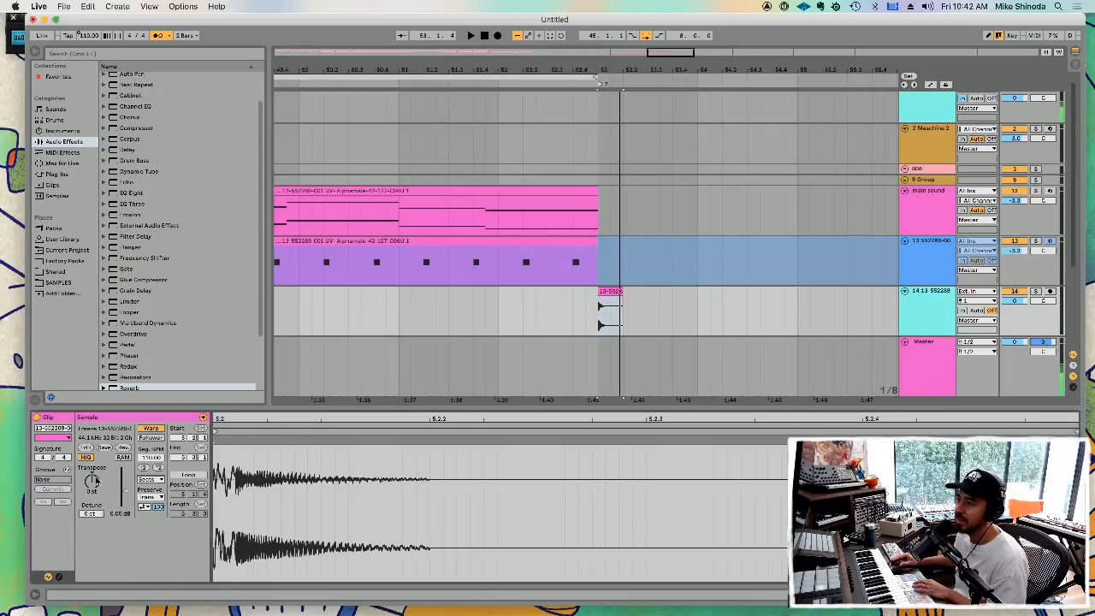
drag(601, 223, 701, 204)
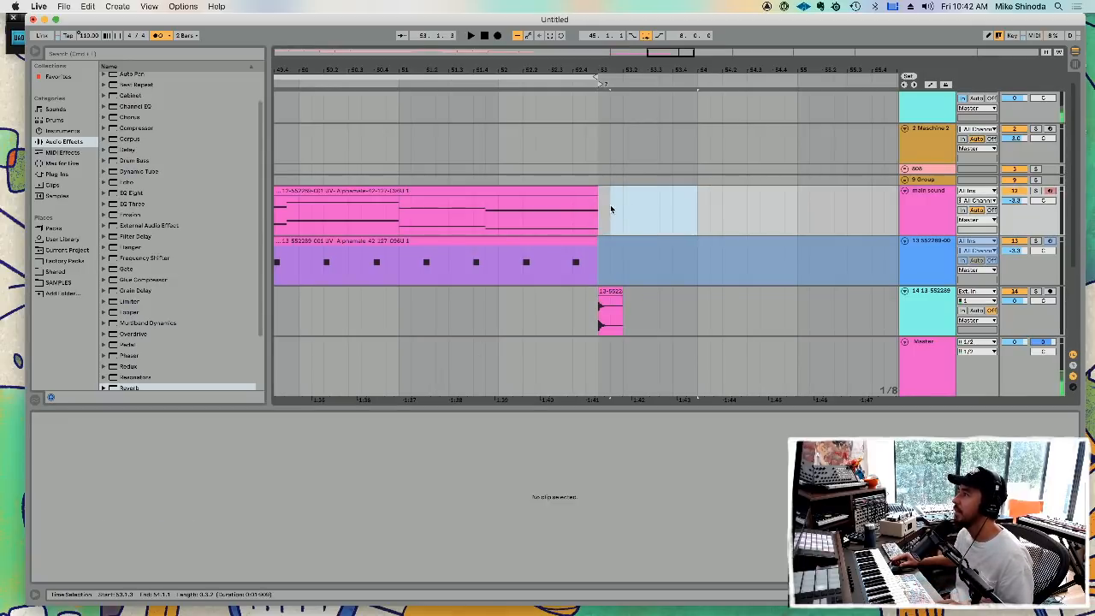
key(space)
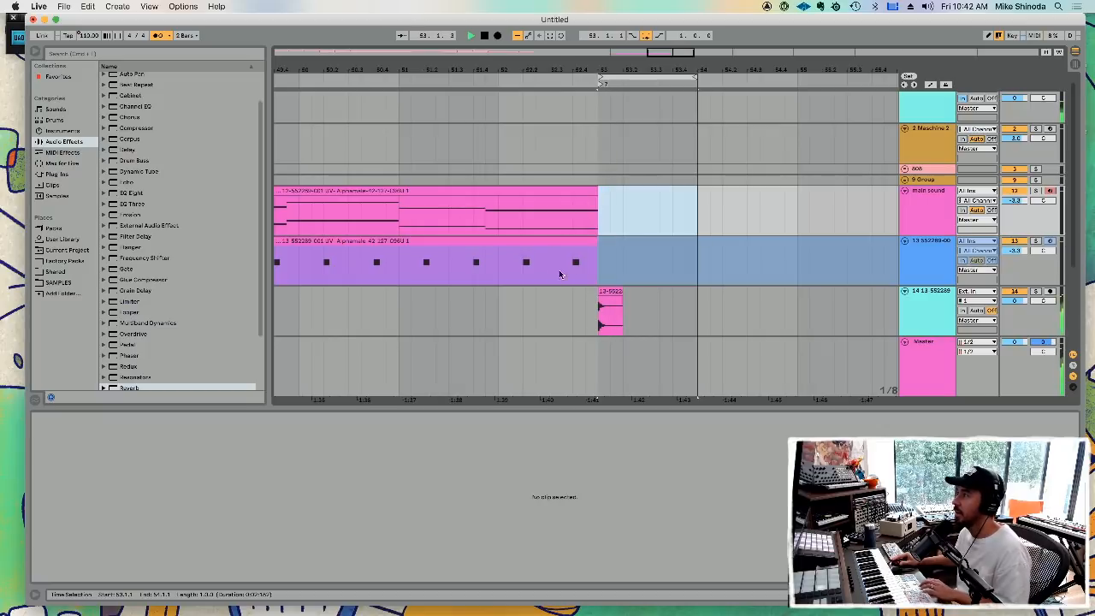
- Transpose the single-hit clip down to about -41 st and audition the Tones, Texture and Re-Pitch warp modes
click(603, 291)
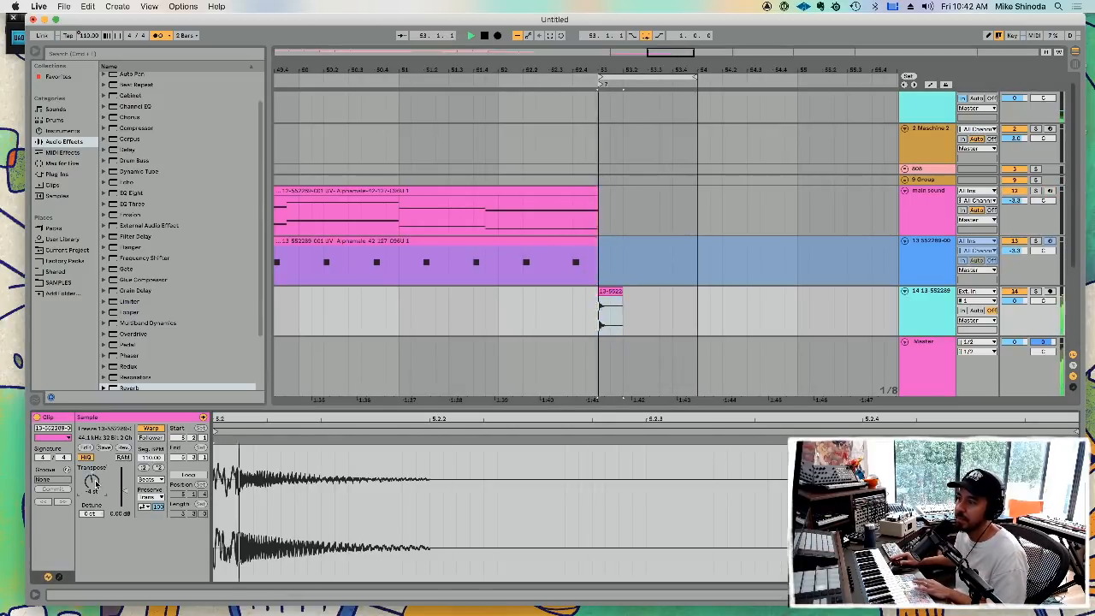
drag(100, 484, 100, 548)
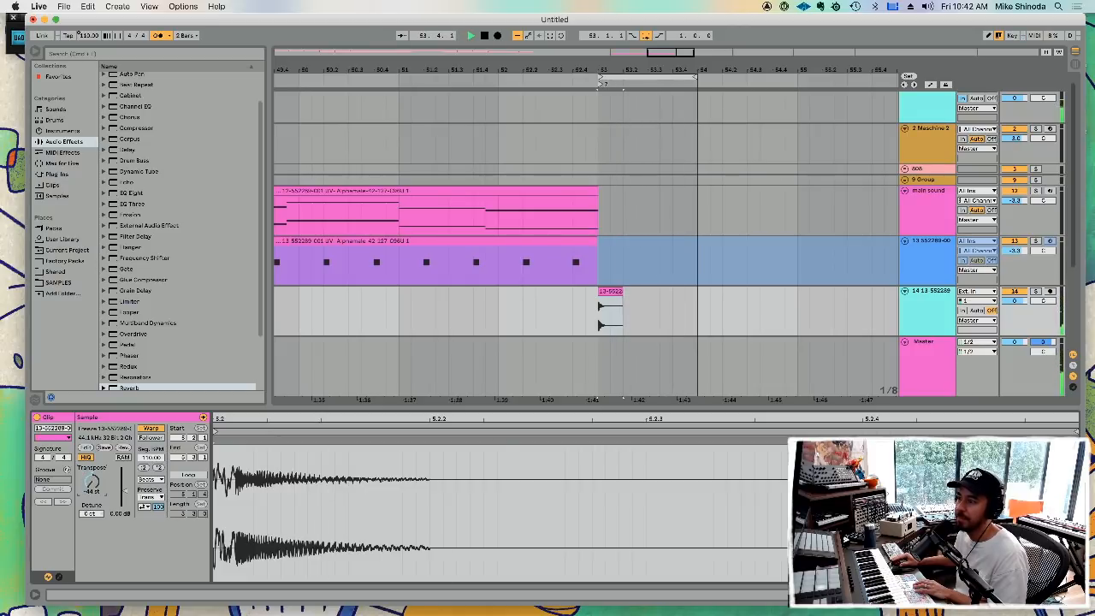
click(151, 479)
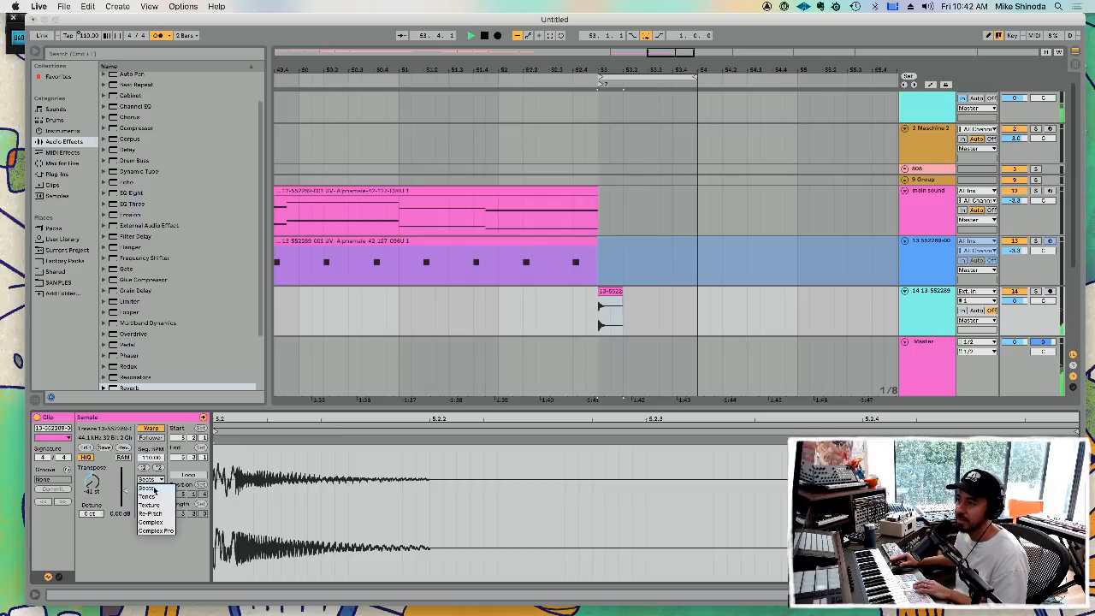
click(152, 489)
drag(154, 496, 154, 470)
click(150, 479)
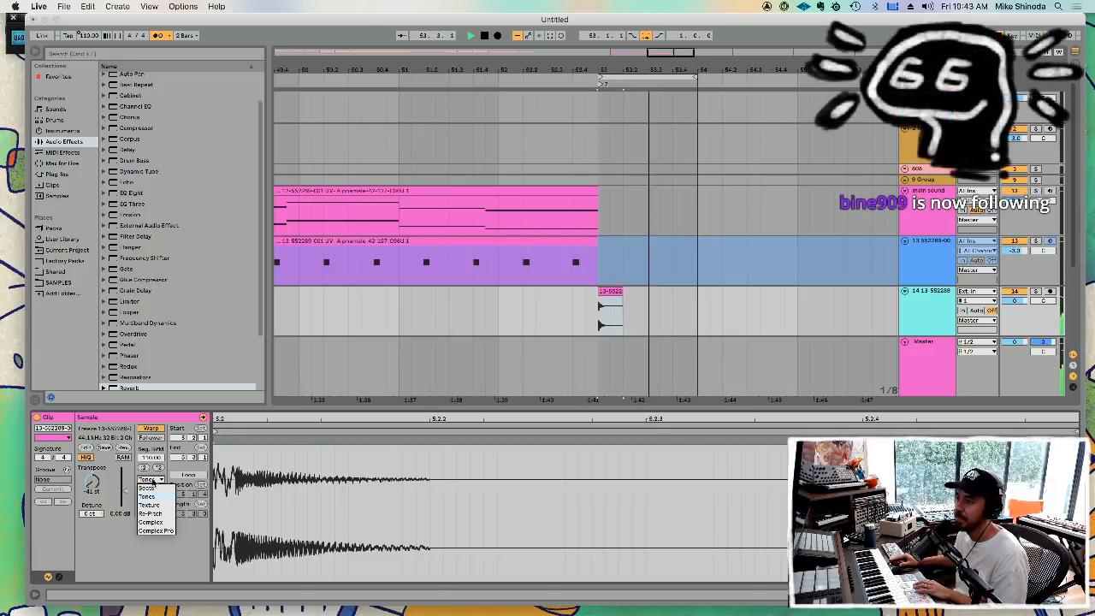
click(152, 501)
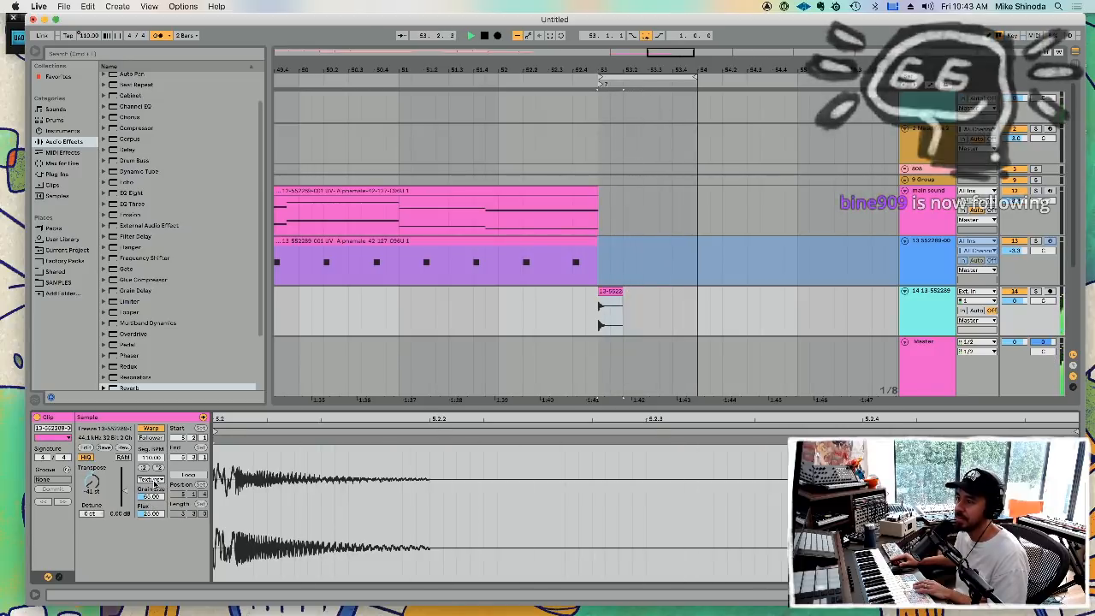
click(150, 480)
click(154, 517)
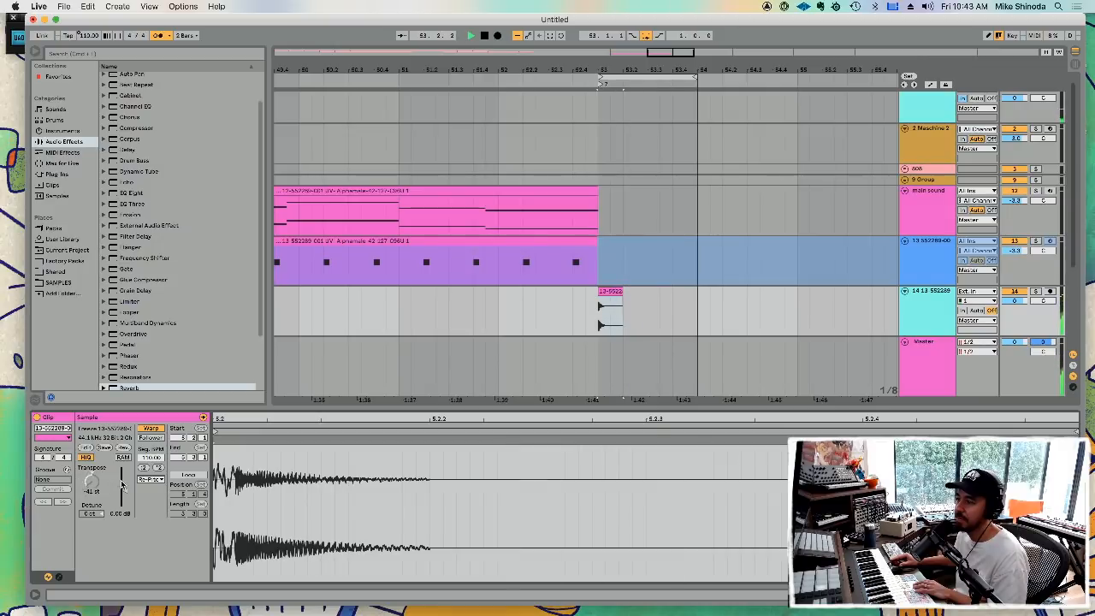
- Set the single-hit clip's warp mode to Complex Pro and its transposition to about -31 st
click(150, 479)
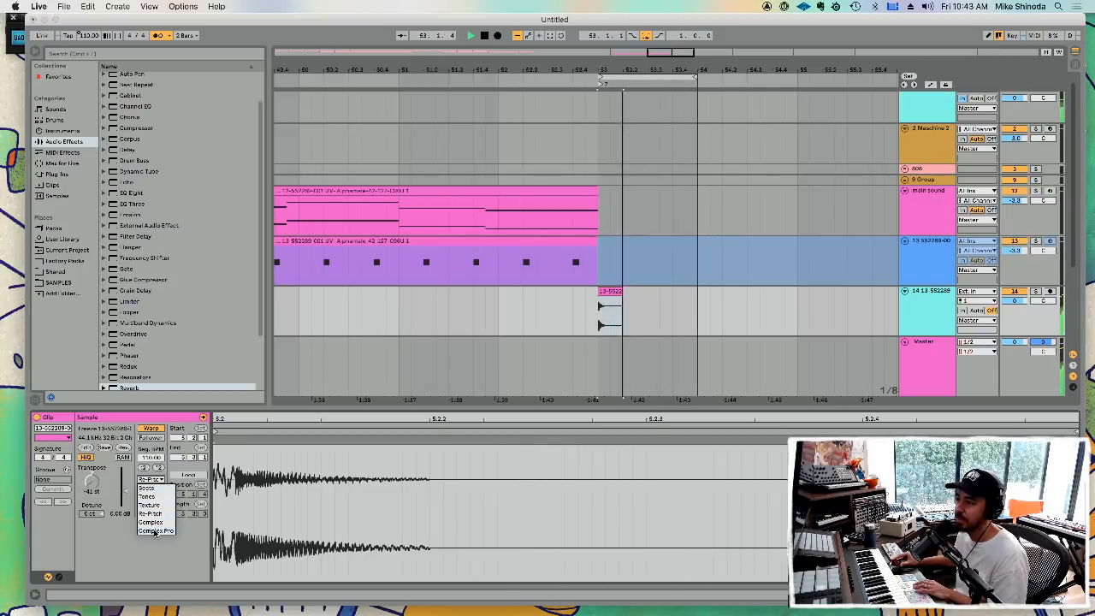
click(156, 531)
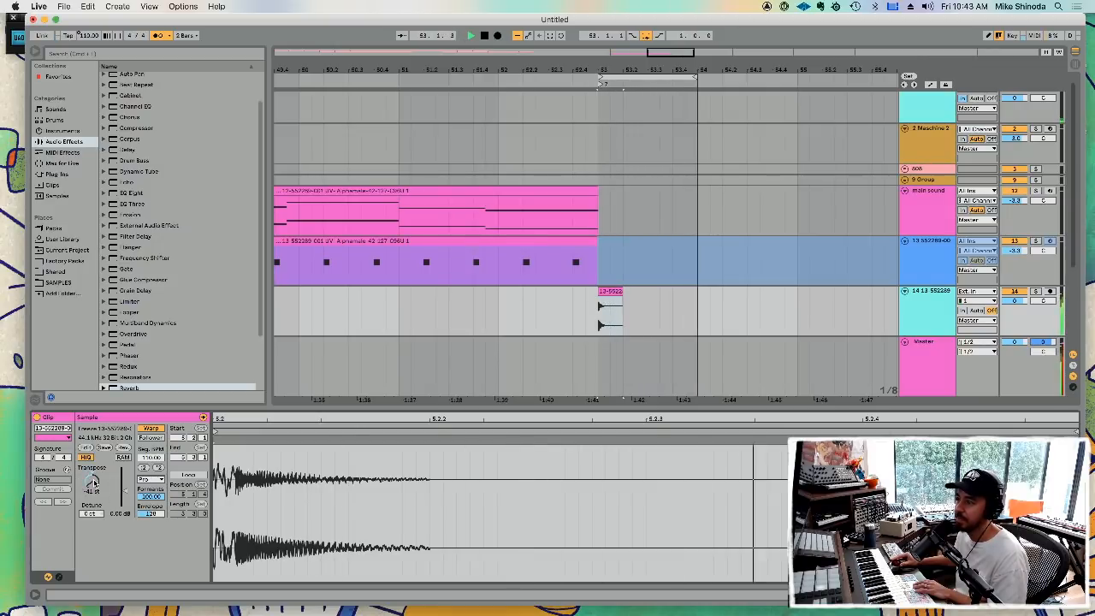
drag(92, 482, 91, 474)
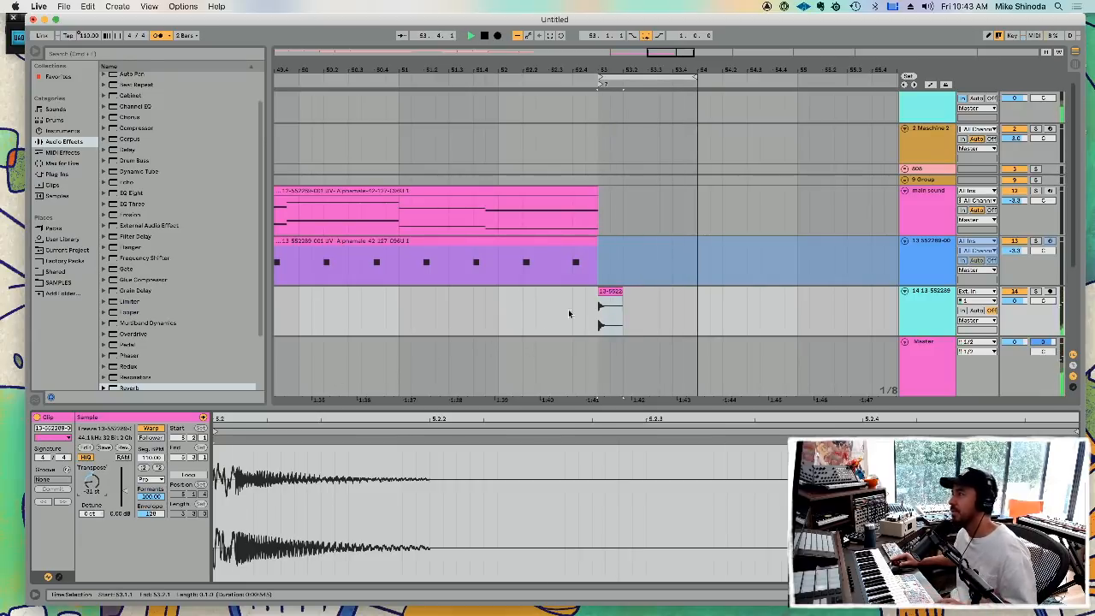
- Remove the single-hit clip from bar 53 and paste it on the same track at the second beat of bar 45
click(603, 292)
key(Delete)
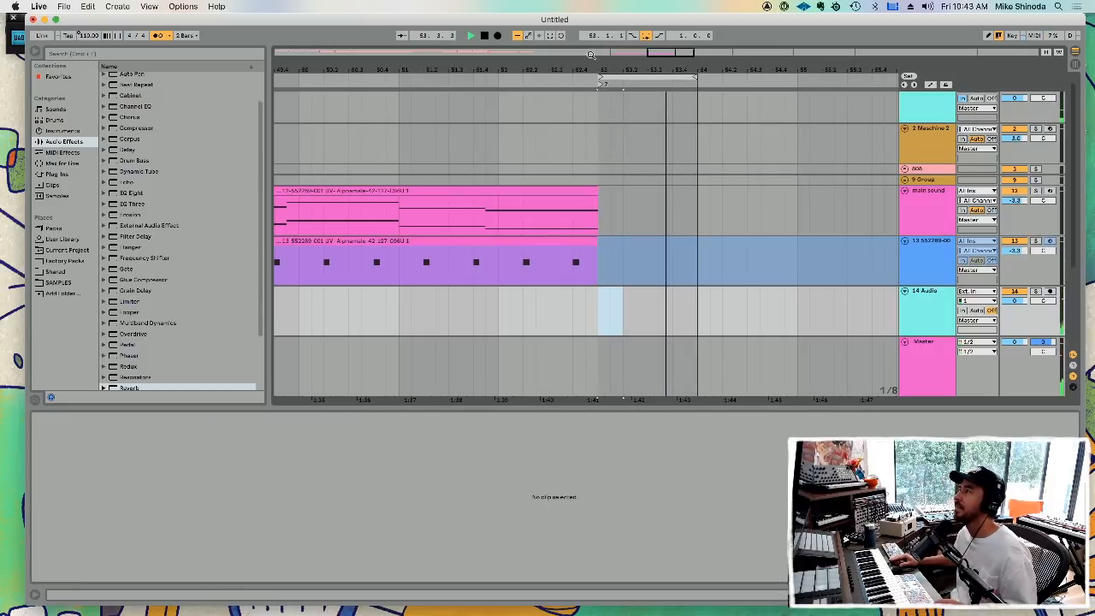
key(minus)
key(minus)
drag(564, 70, 632, 66)
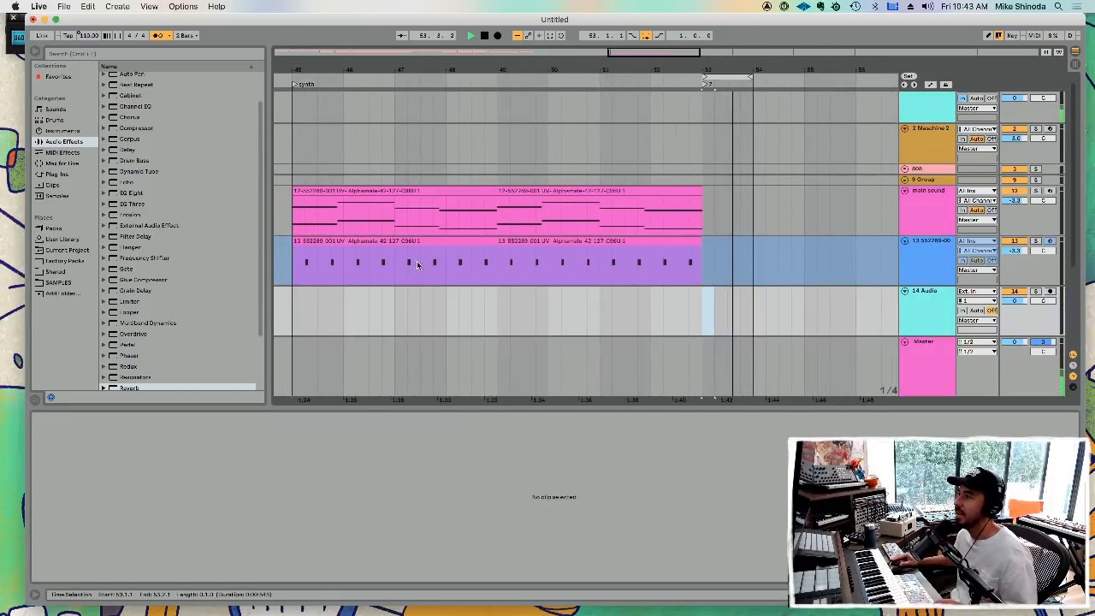
click(302, 313)
key(super+v)
- Duplicate the two-beat section holding the single hit repeatedly until the hits fill the track up to bar 53
shift+click(327, 306)
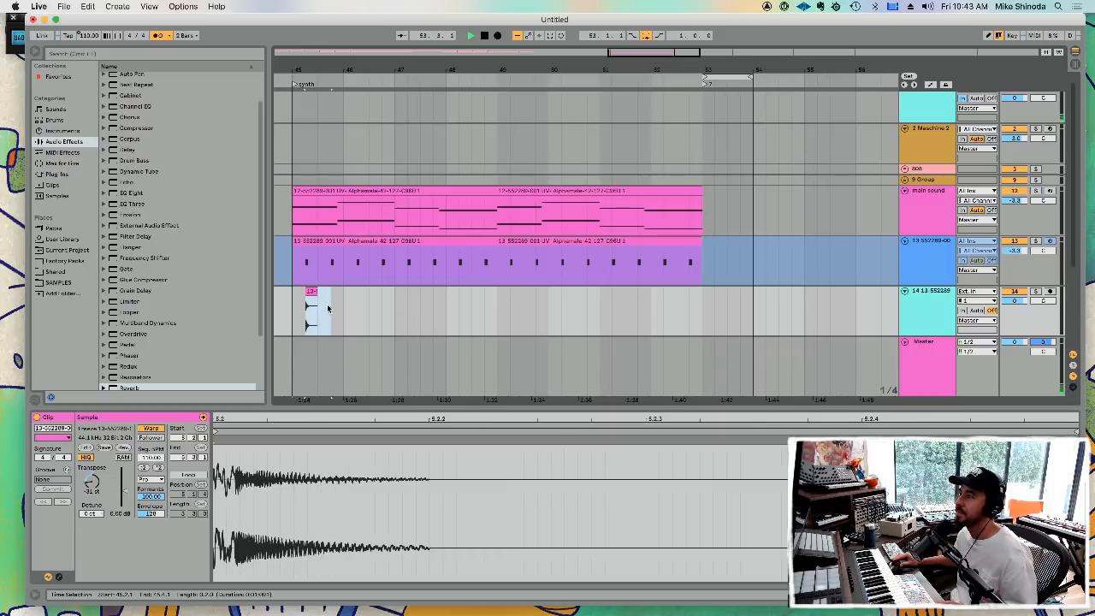
key(super+d)
key(super+d)
key(super+d)
key(super+d)
key(super+d)
key(super+d)
key(super+d)
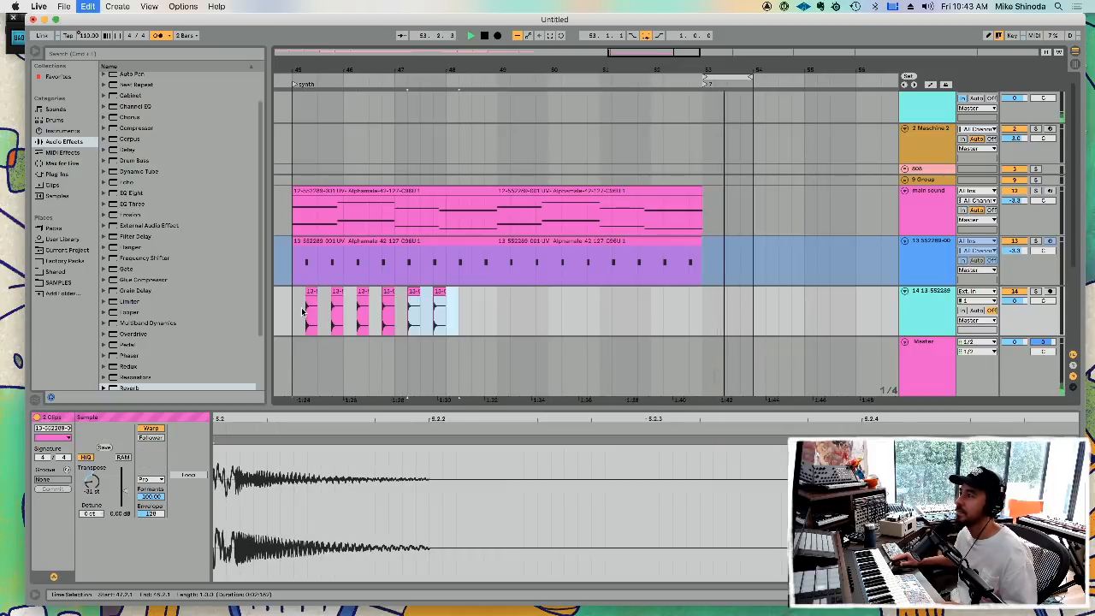
key(super+d)
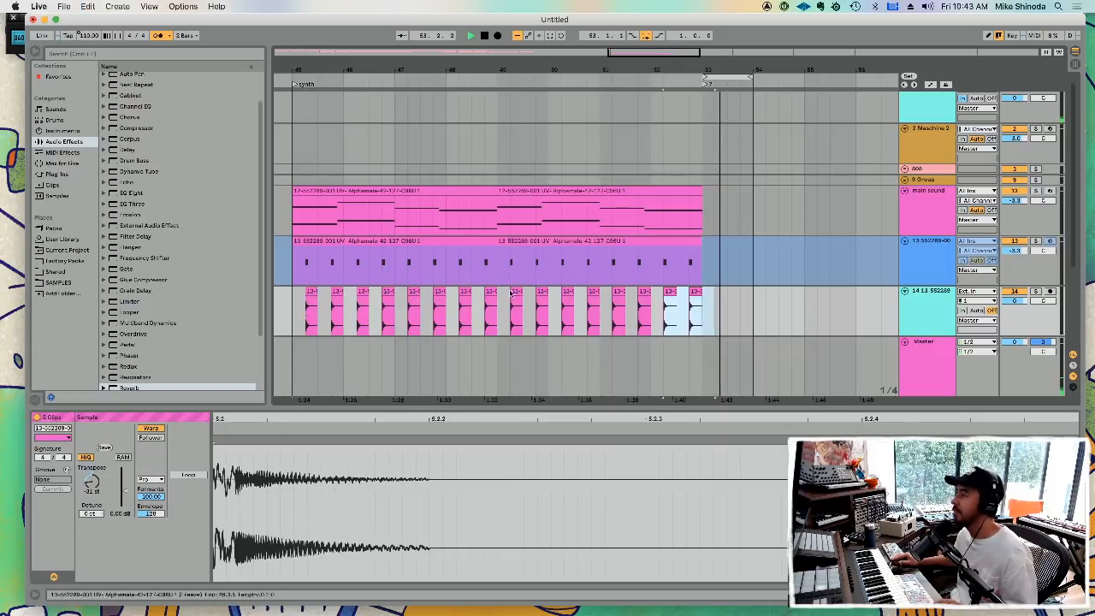
- Copy the last hit to bar 53 on a new audio track and set the copy's warp mode to Beats
key(Down)
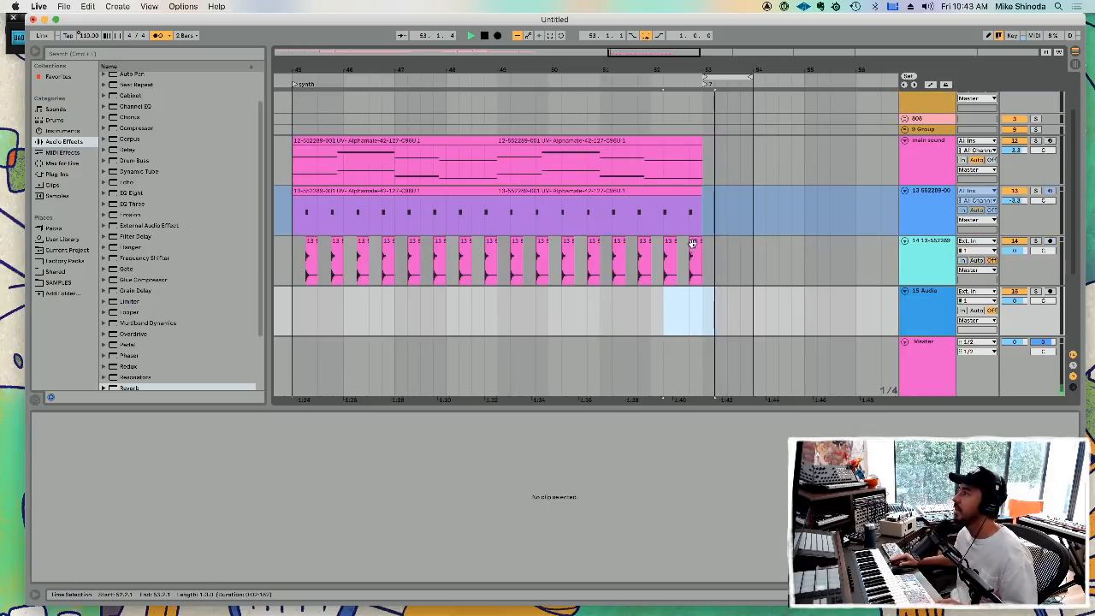
click(692, 243)
key(super+c)
click(704, 304)
key(super+v)
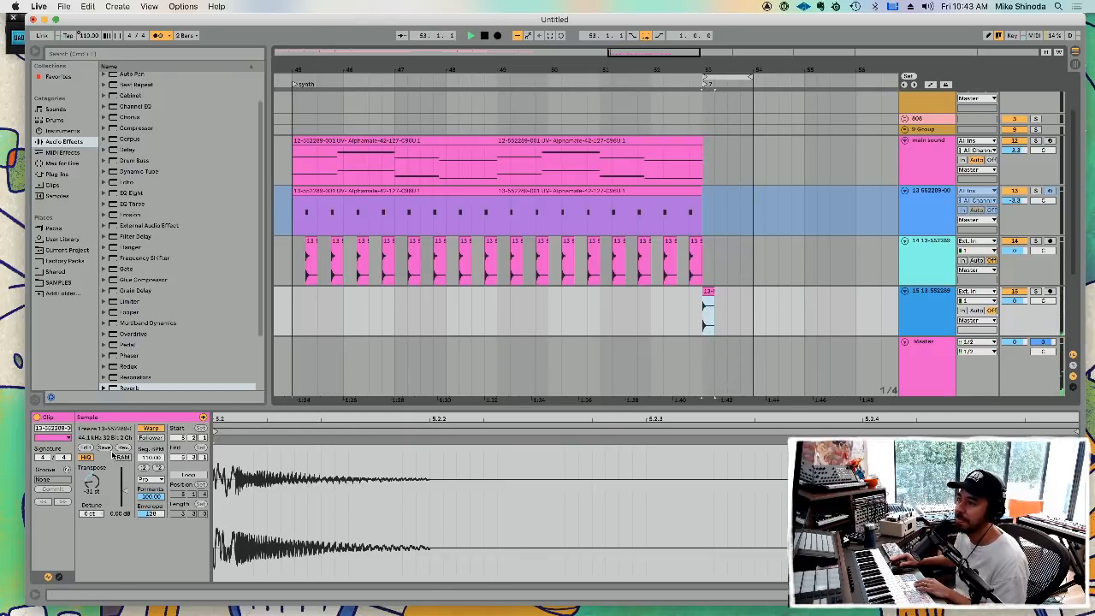
click(147, 478)
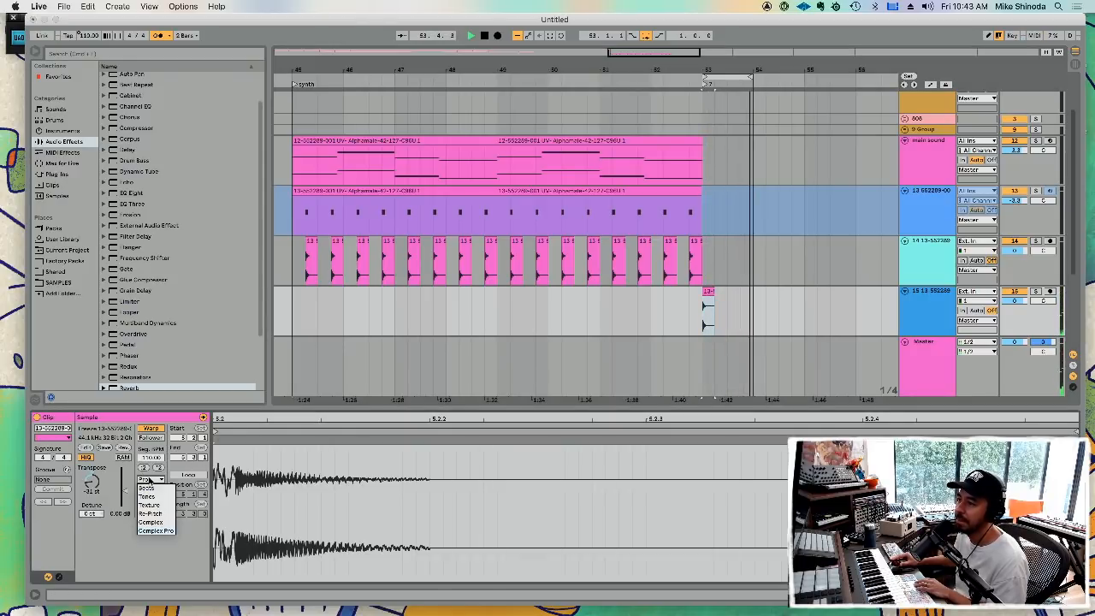
click(146, 489)
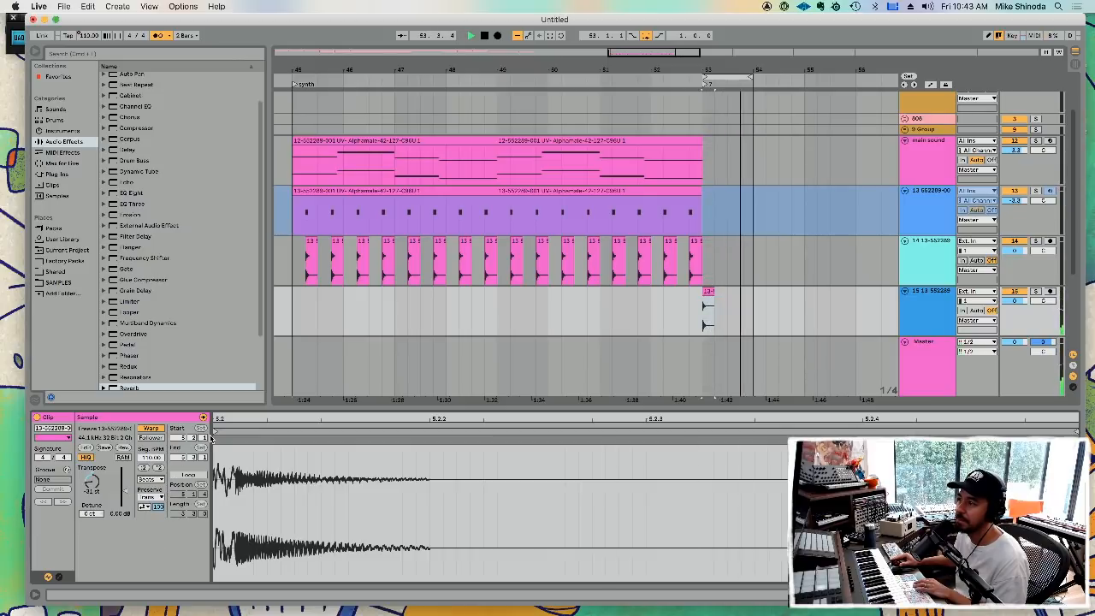
- Trim the copied hit's start past its initial transient and pull its end in, leaving a short slice of the decay
drag(216, 431, 240, 431)
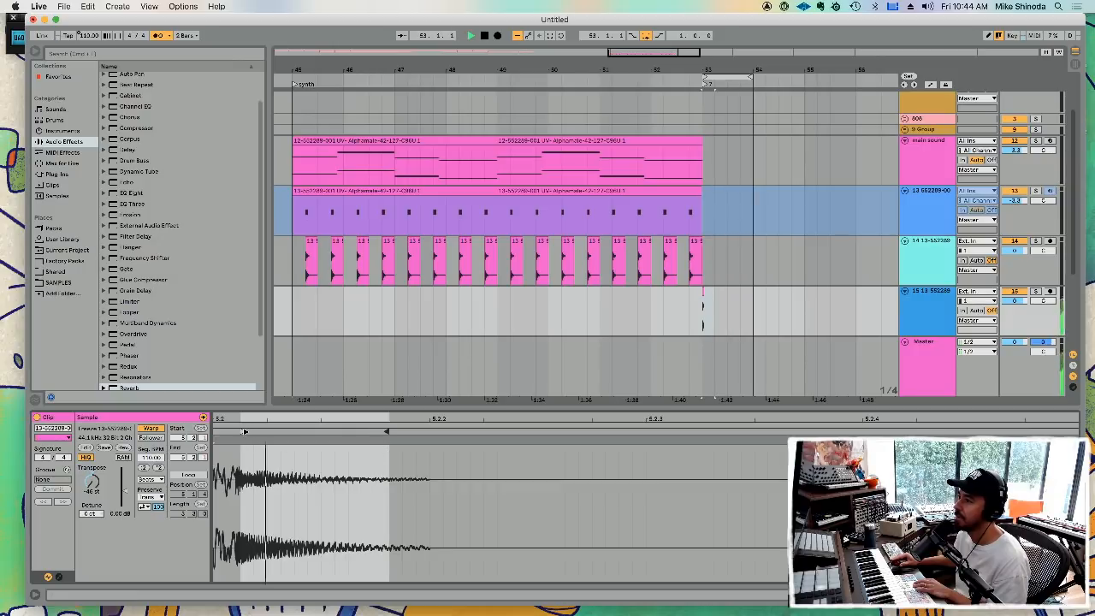
drag(241, 431, 227, 431)
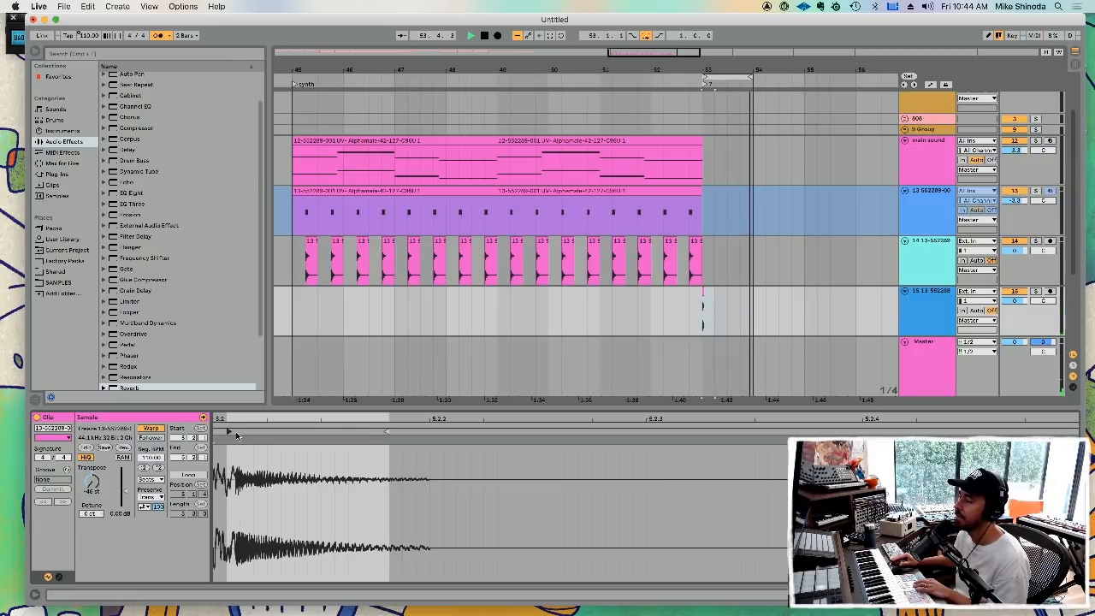
mouse_move(229, 432)
mouse_down()
mouse_move(337, 422)
mouse_move(326, 431)
mouse_up()
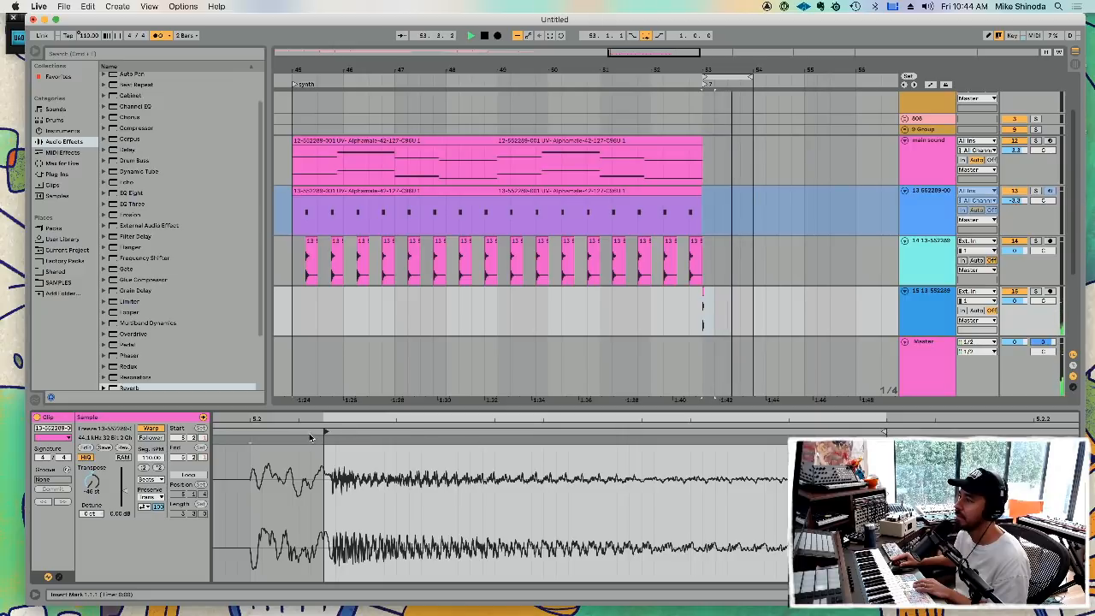
mouse_move(326, 421)
mouse_down()
mouse_move(359, 423)
mouse_move(359, 435)
mouse_up()
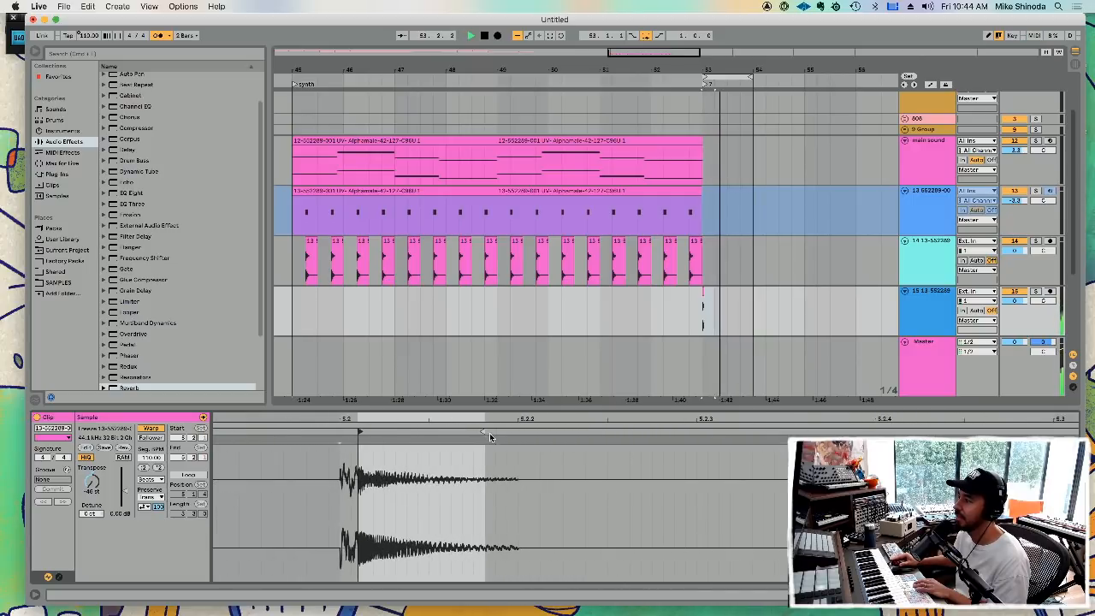
drag(479, 431, 461, 432)
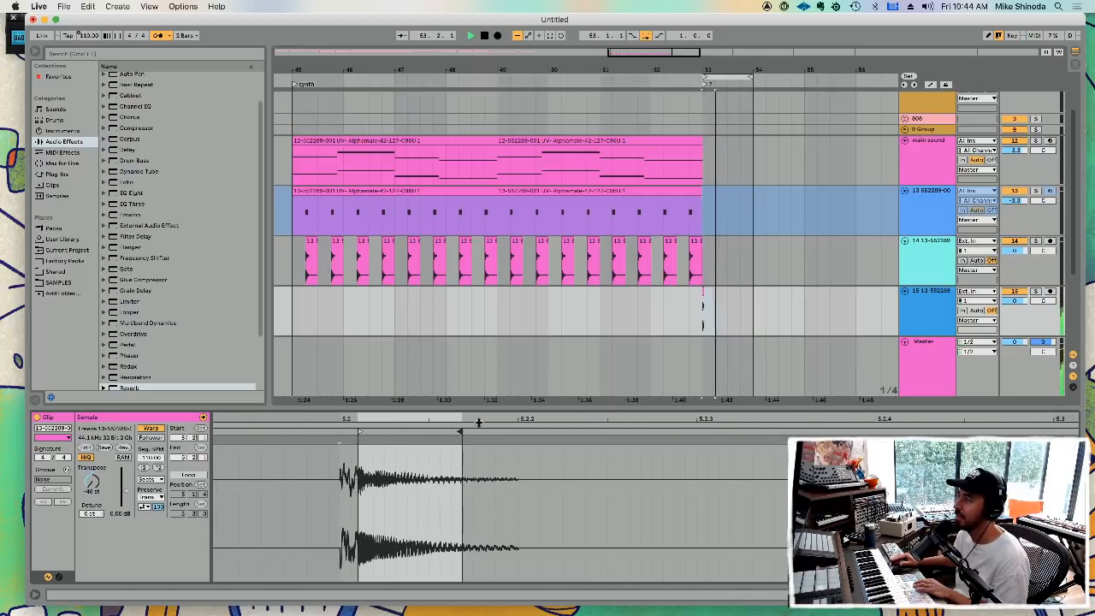
- Consolidate the one-beat selection at bar 53 containing the trimmed slice into a new clip
click(724, 319)
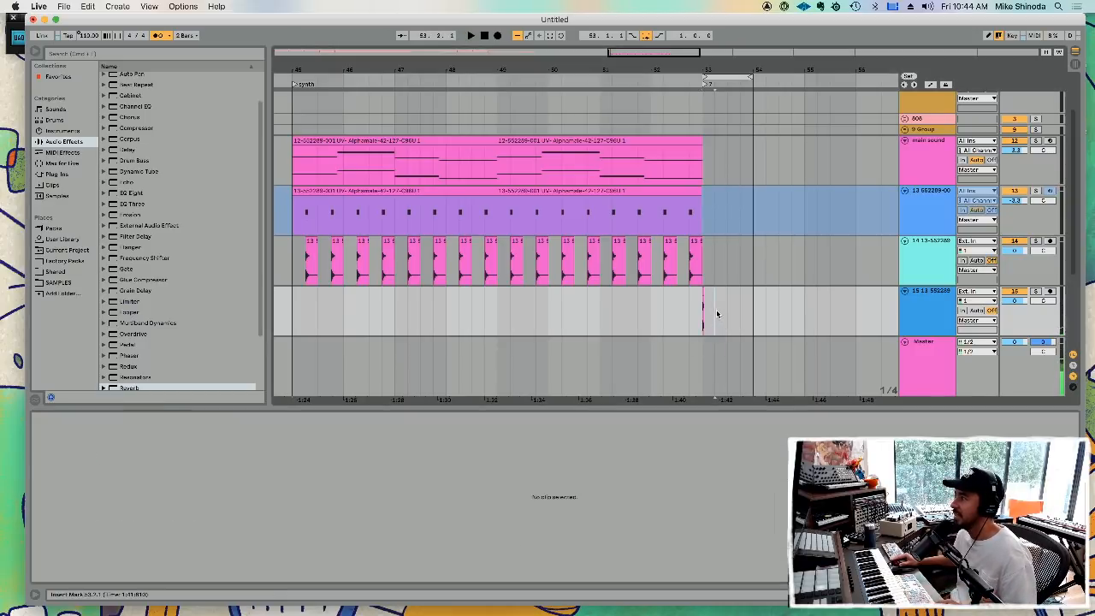
click(706, 313)
right_click(707, 314)
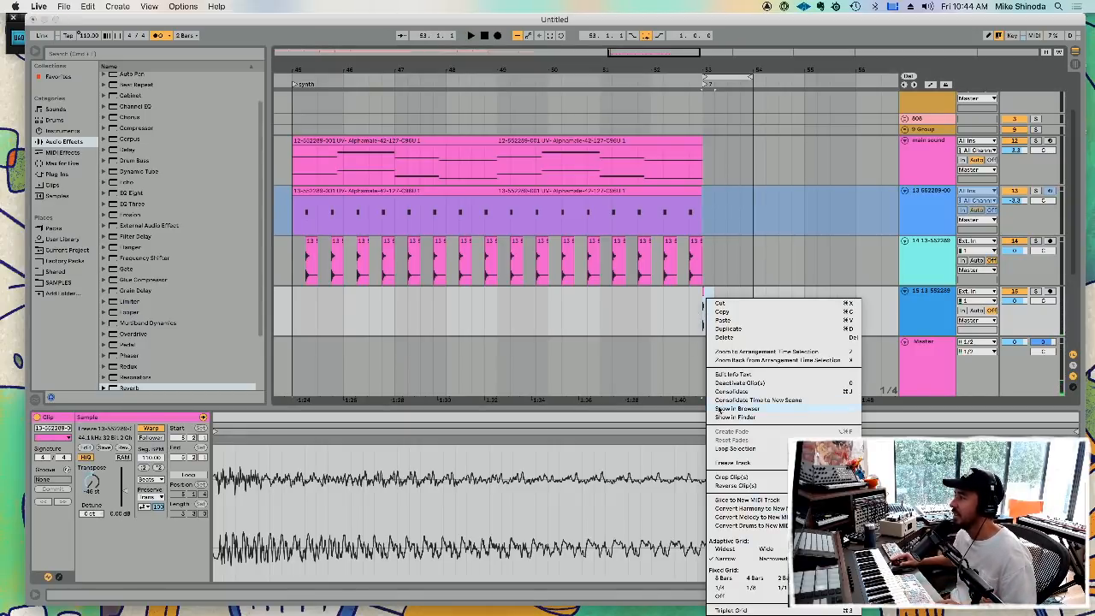
click(727, 391)
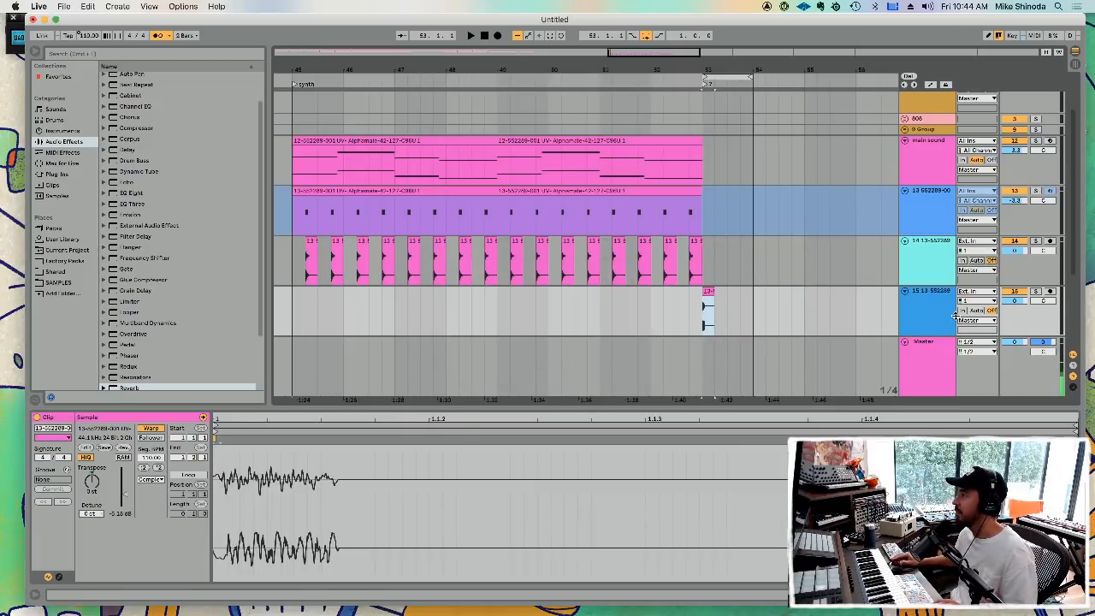
- Add a MIDI track and an audio track, then load the consolidated slice into the MIDI track as a sampler instrument
key(super+shift+t)
key(super+t)
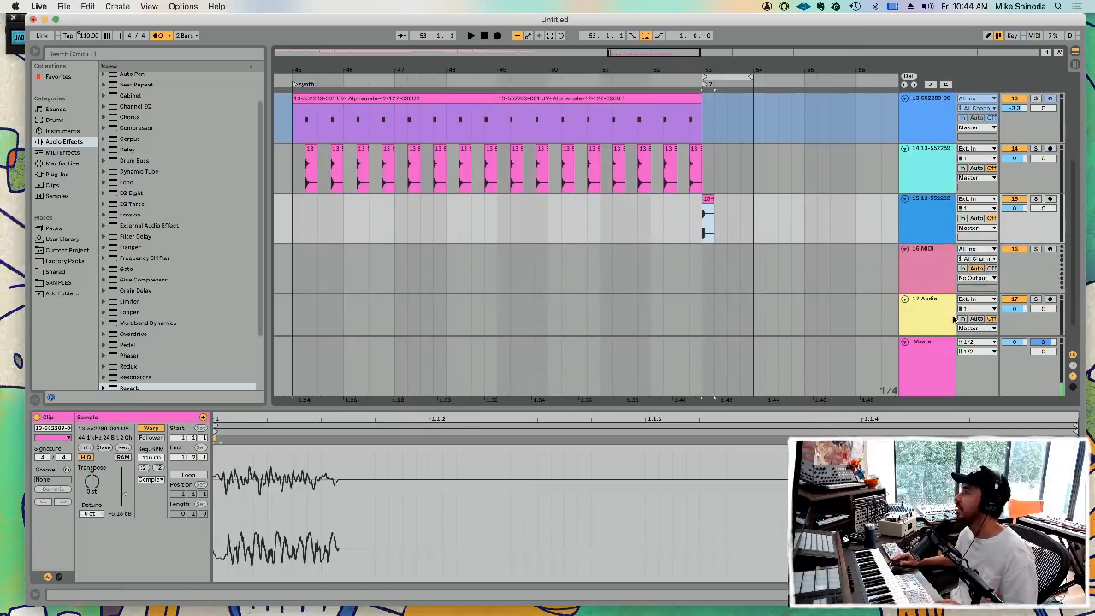
click(922, 251)
double_click(922, 253)
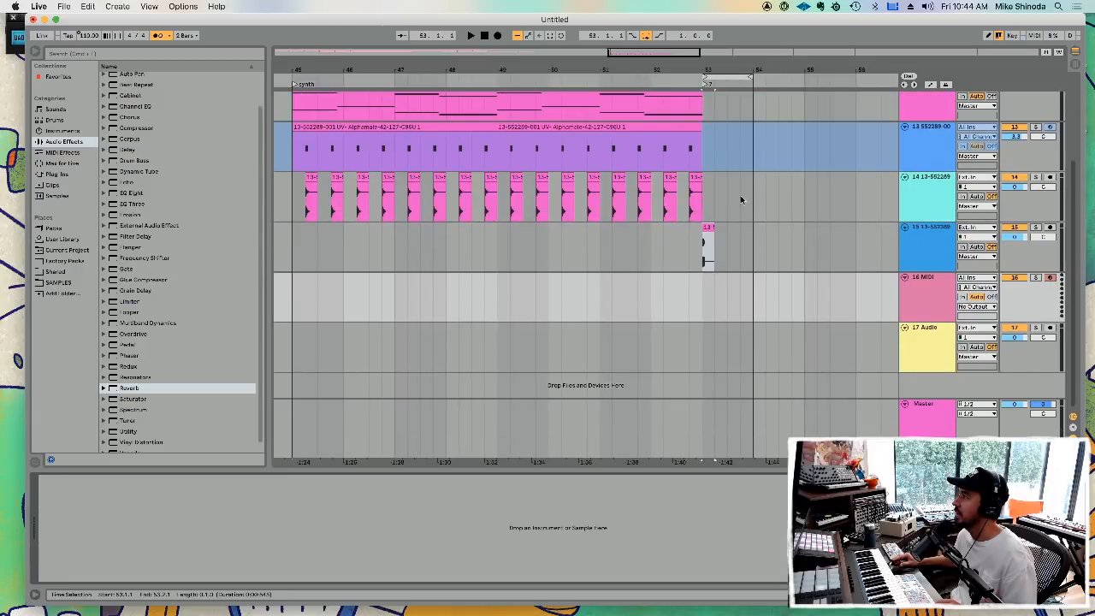
drag(709, 228, 333, 549)
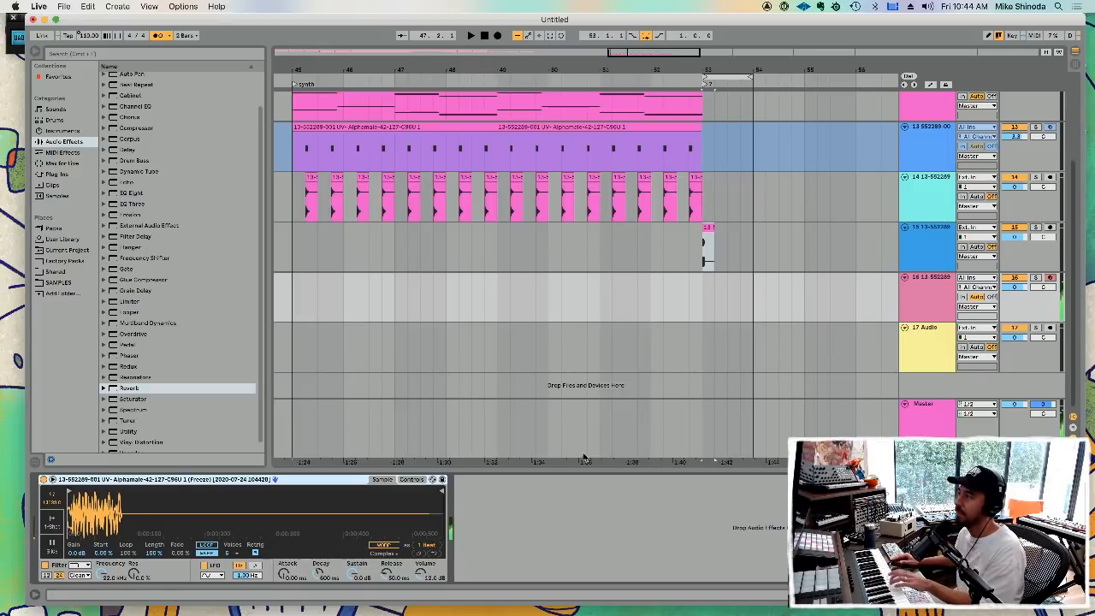
- Delete the consolidated clip from audio track 15 and select the sampler track
drag(746, 237, 691, 247)
key(Delete)
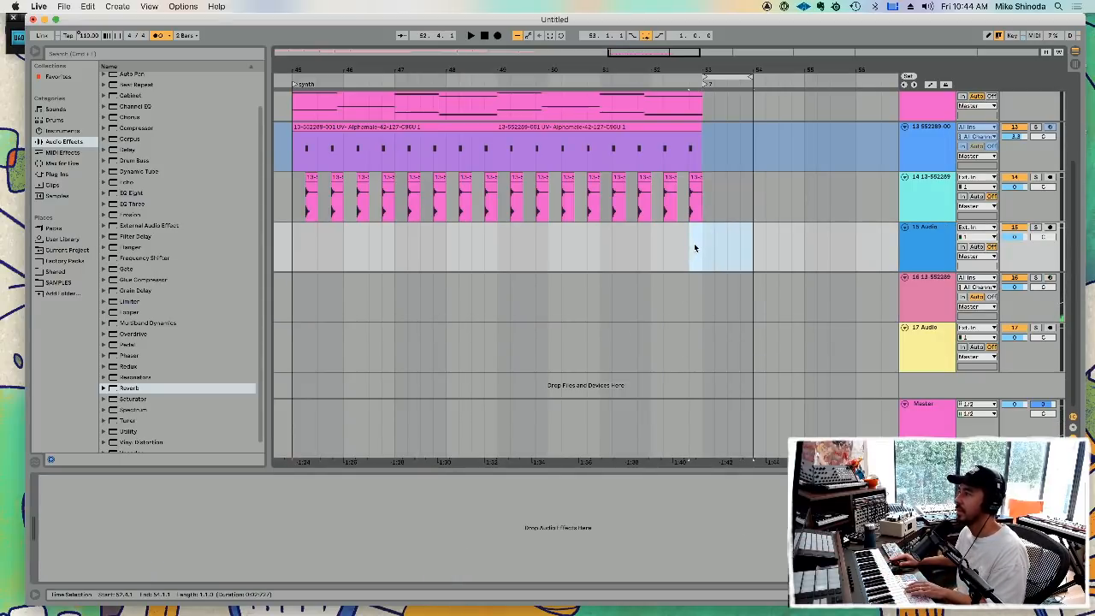
click(935, 305)
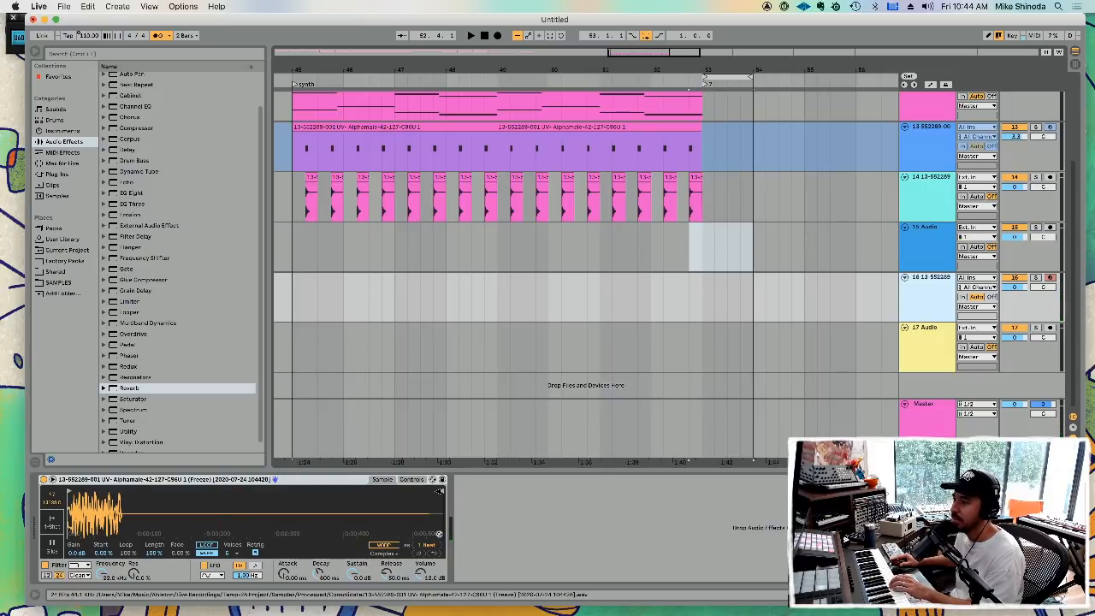
- Enable looping in the sampler and shorten the sample length to about 9.38%, enlarging the waveform around the looped portion
click(206, 546)
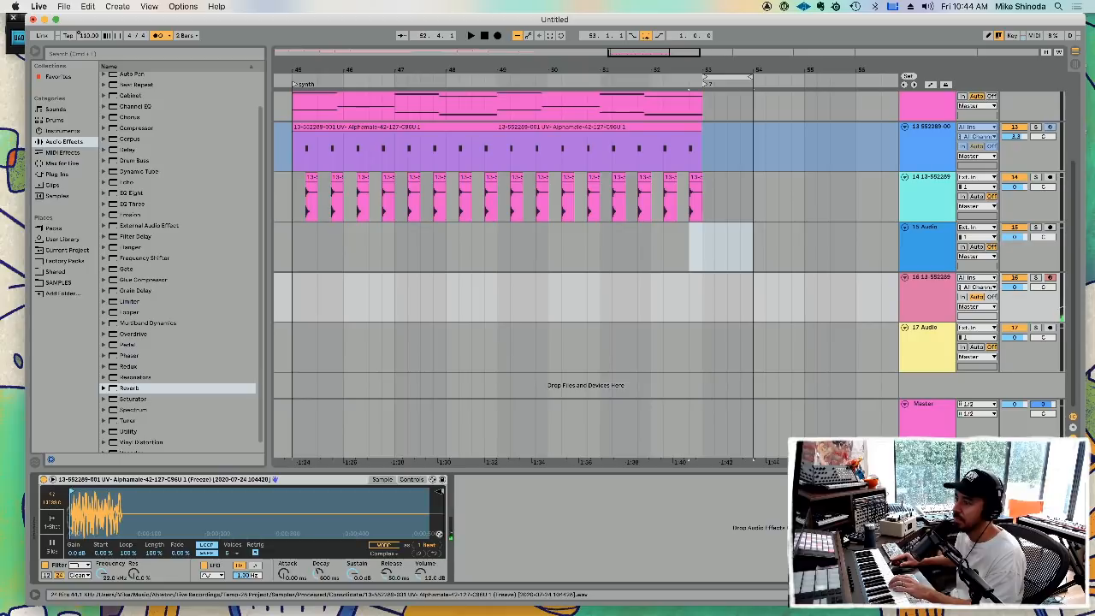
mouse_move(148, 559)
mouse_down()
mouse_move(148, 599)
mouse_move(154, 563)
mouse_up()
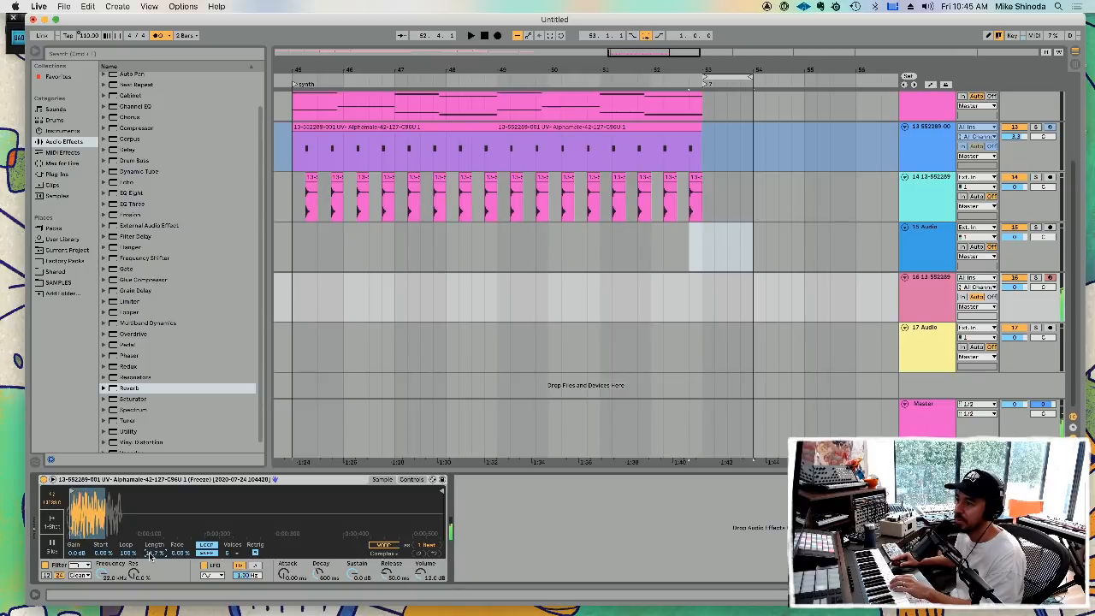
drag(154, 555, 103, 564)
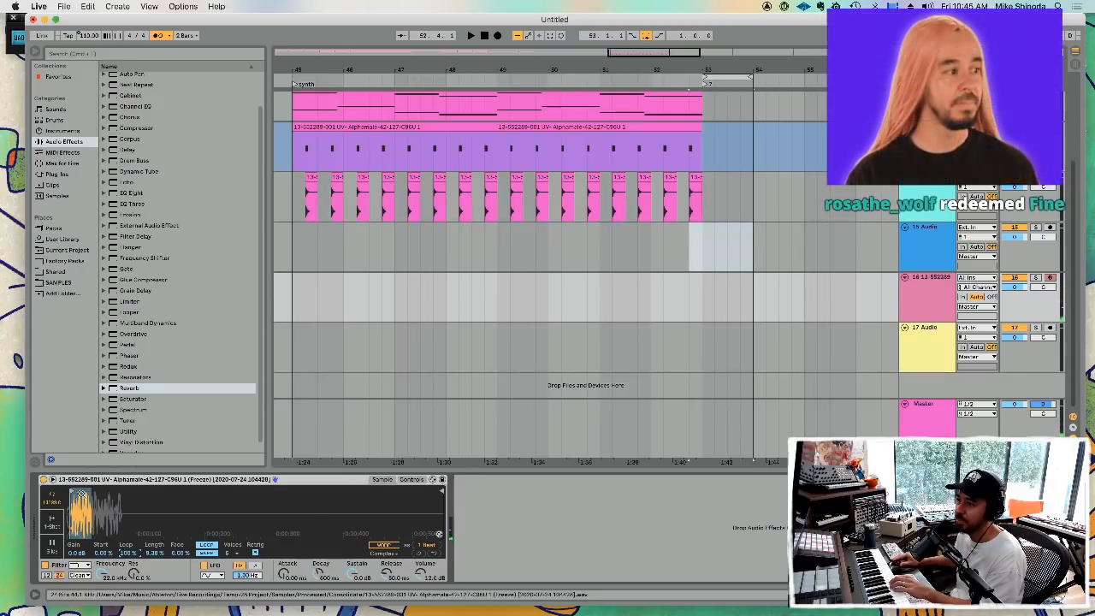
drag(79, 512, 155, 520)
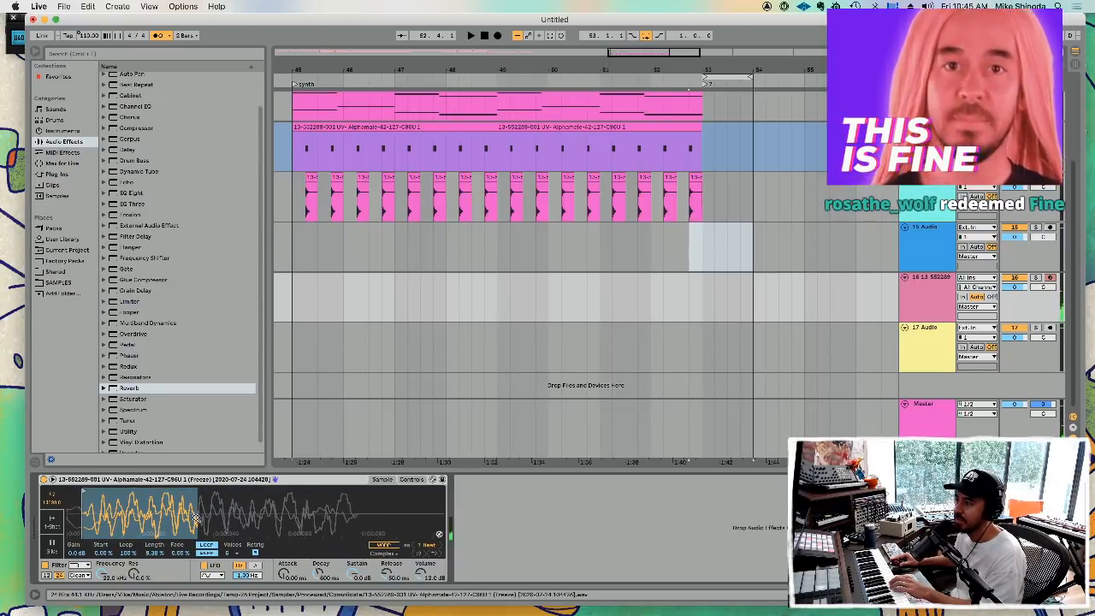
- Set the sampler's loop fade to about 69%, its voices to 1 and its length to about 14.8%
mouse_move(157, 554)
mouse_down()
mouse_move(158, 544)
mouse_move(164, 565)
mouse_up()
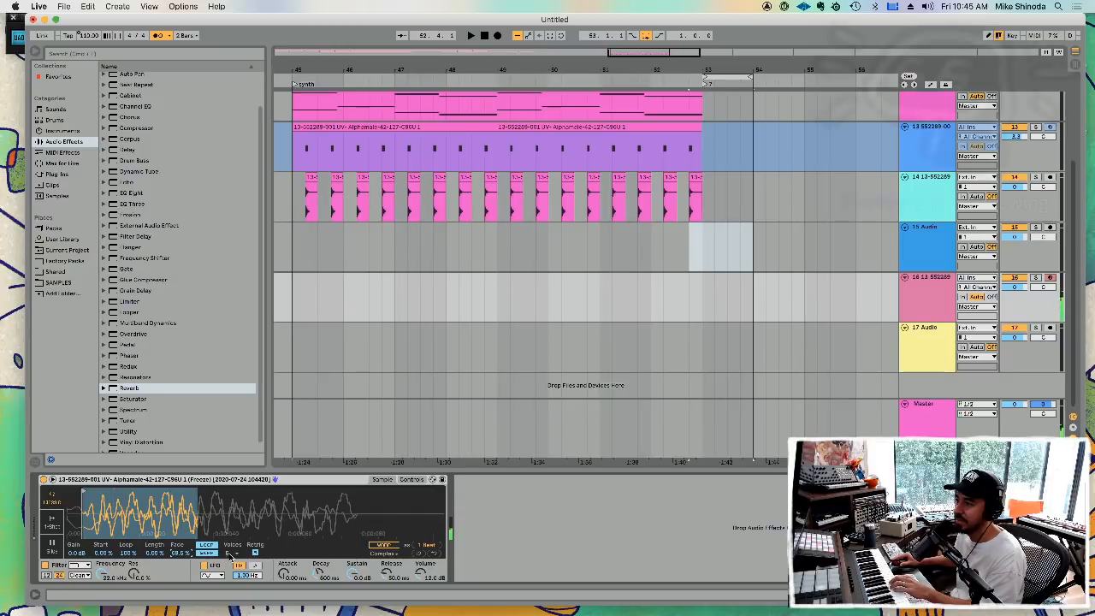
click(230, 553)
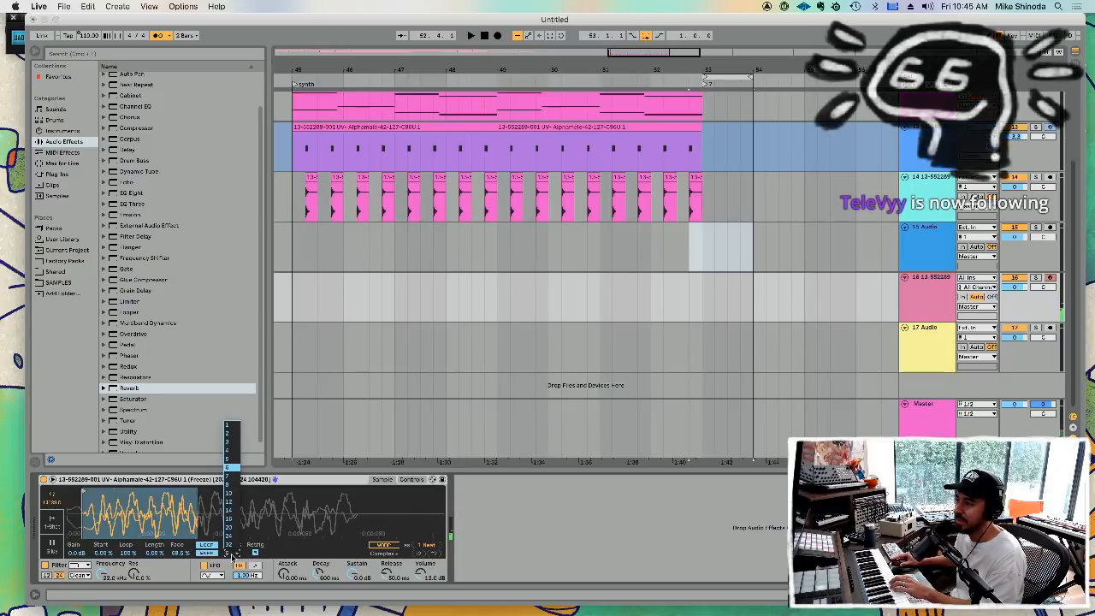
click(228, 429)
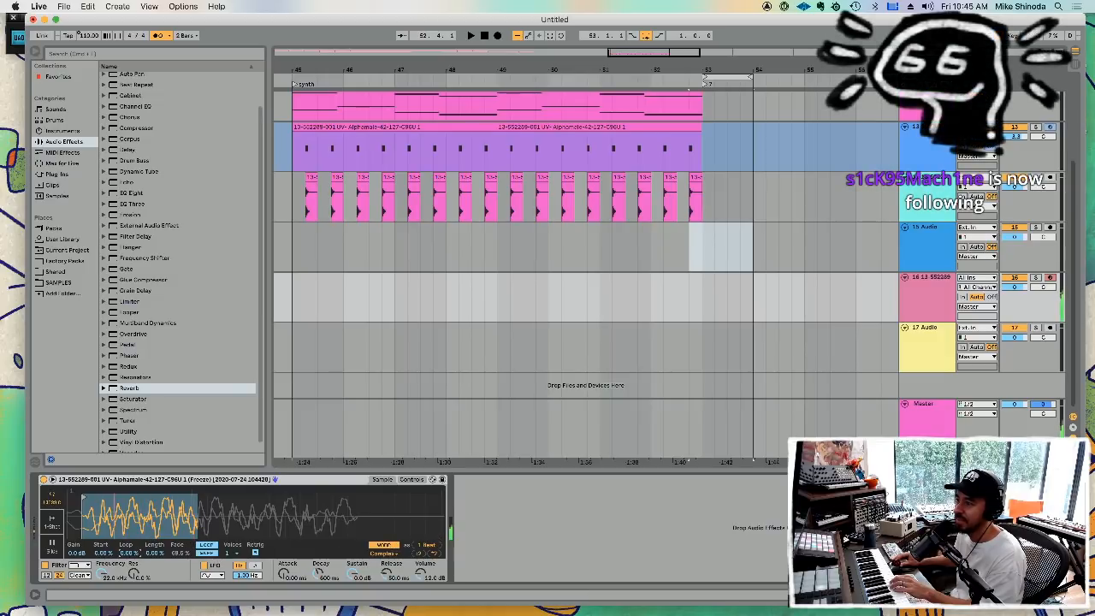
drag(152, 555, 152, 535)
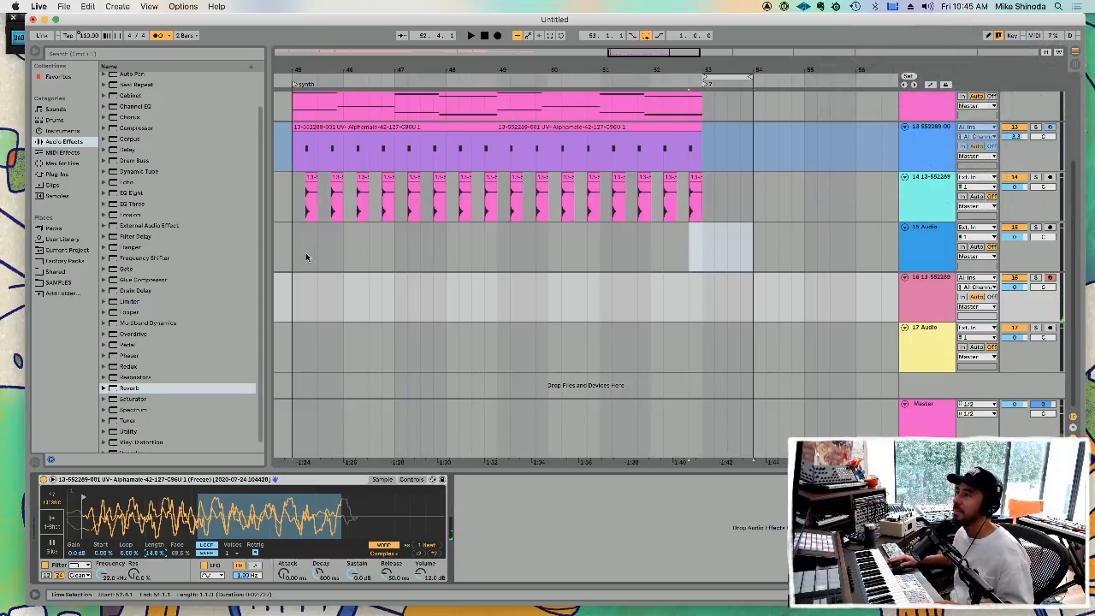
- Play bars 45 to 53 and lower track 13's volume to about -17.1 and track 14's to about -8.1
drag(297, 252, 699, 239)
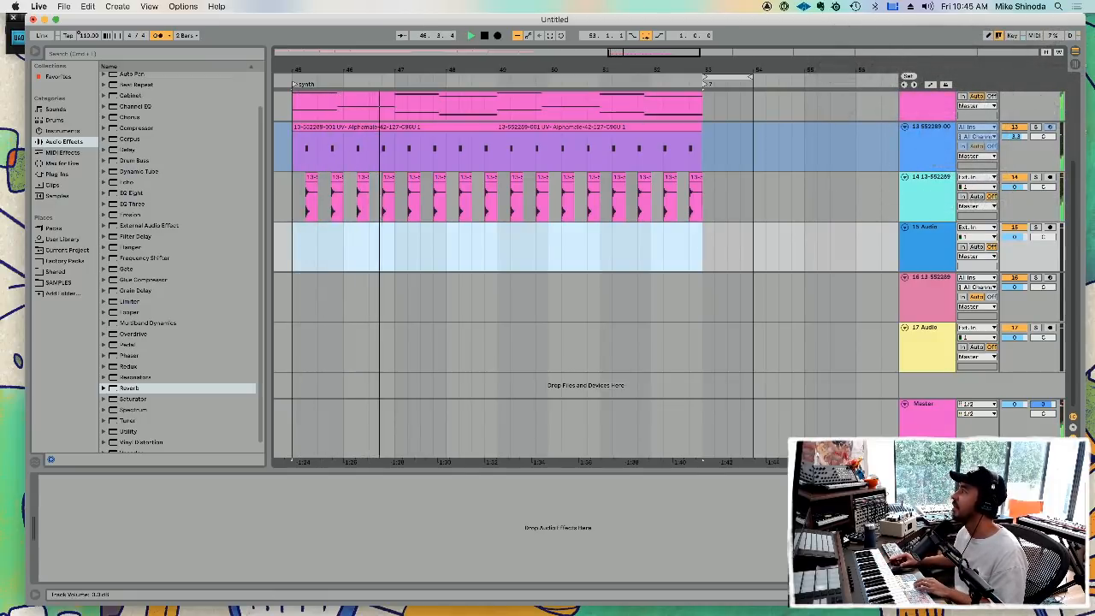
click(1014, 187)
drag(1017, 137, 1017, 194)
scroll(856, 141, up, 3)
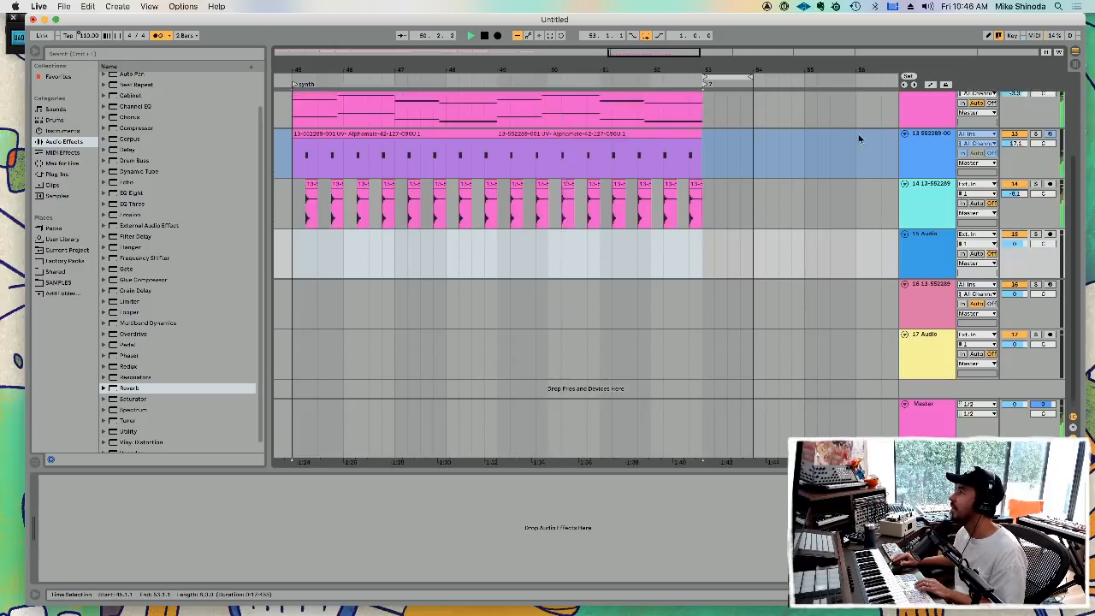
- Select the sampler track holding the looped slice for playing along with the arrangement
click(912, 210)
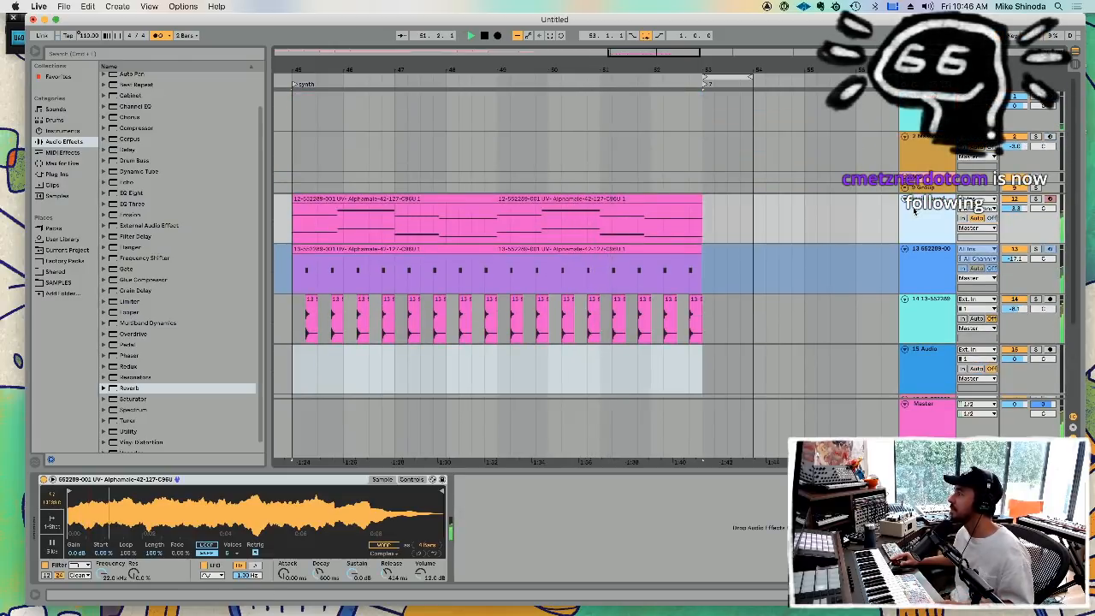
click(914, 389)
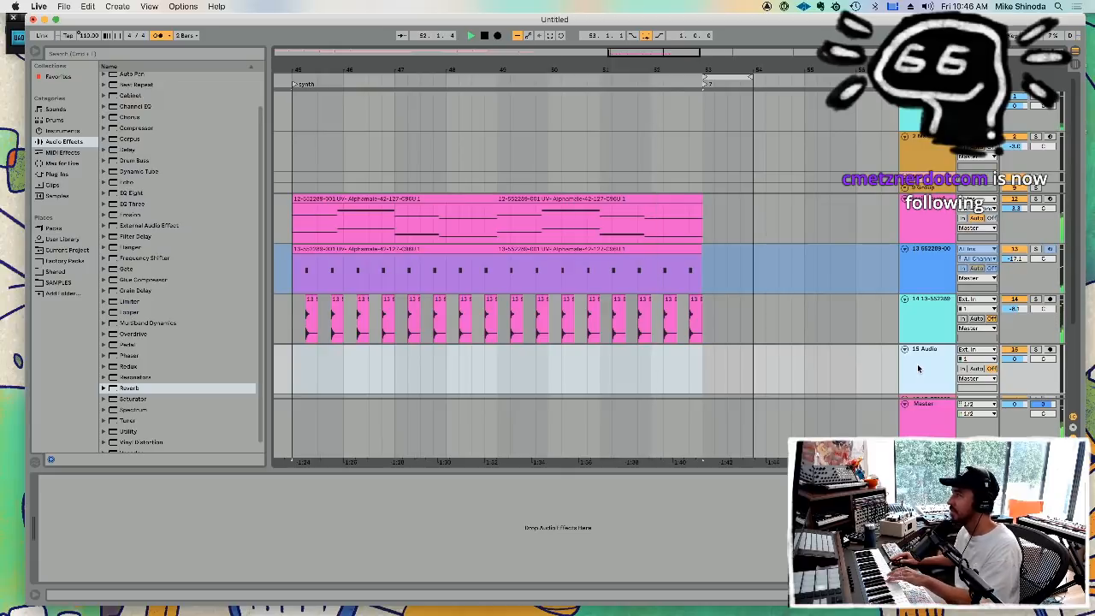
scroll(897, 394, down, 3)
click(924, 361)
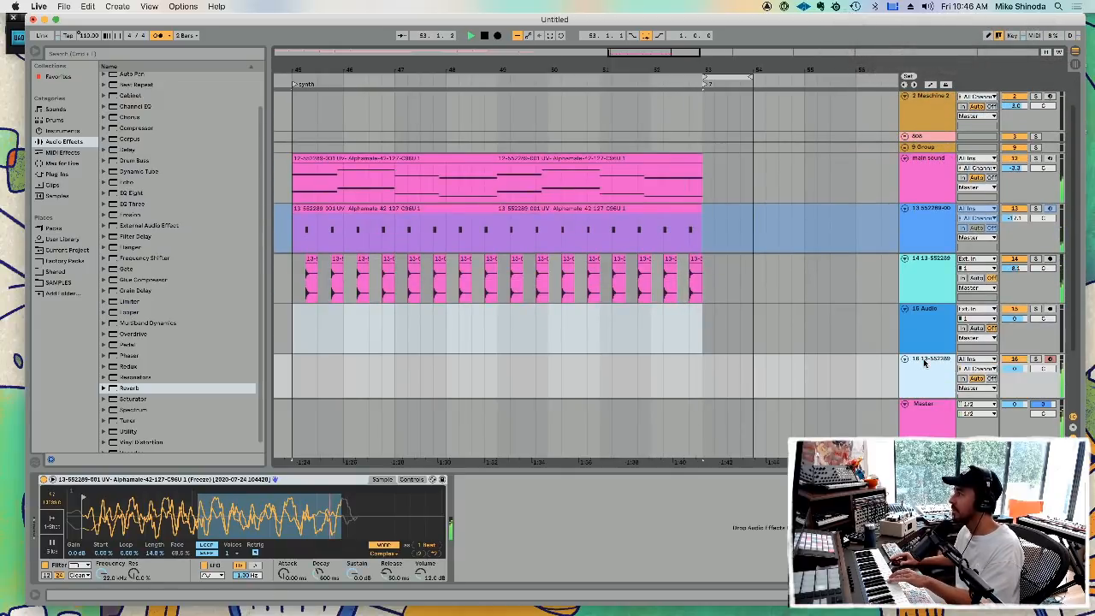
- Set the arrangement loop to bars 45 to 53 and reselect sampler track 16 for playing along
key(space)
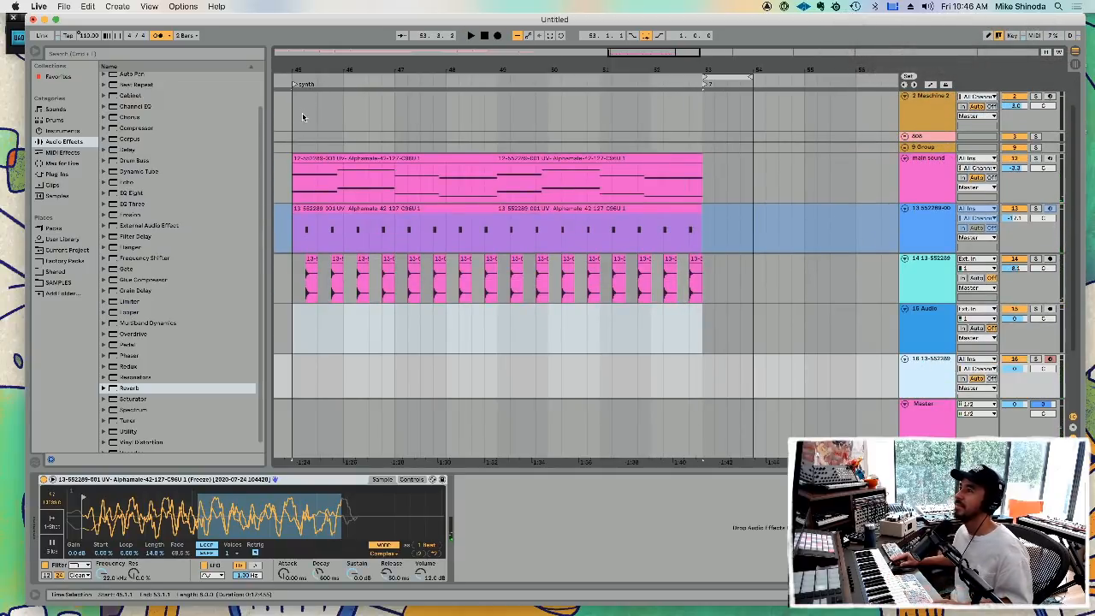
drag(295, 105, 707, 107)
key(super+l)
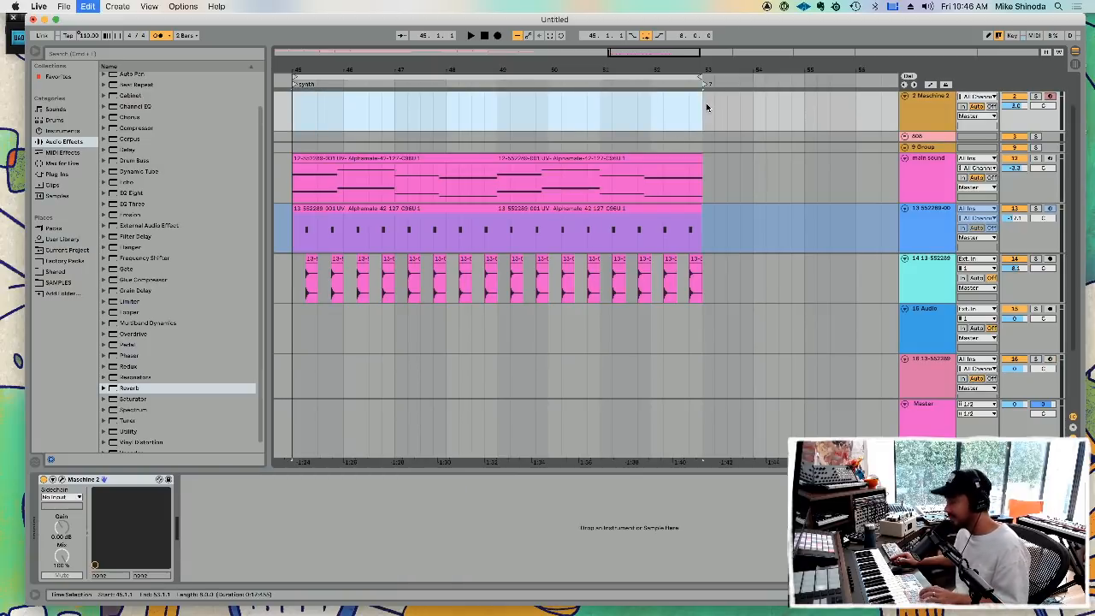
click(931, 375)
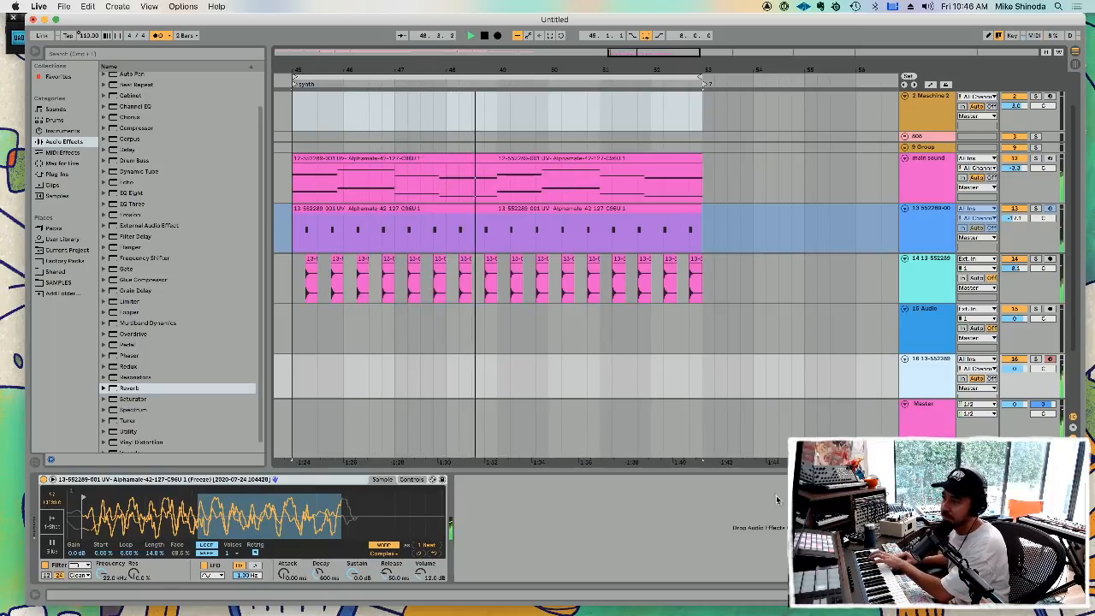
- Try a sampler length of about 3.91%, a detune of +37 ct and Portamento glide on track 16 while playing along
drag(235, 521, 236, 521)
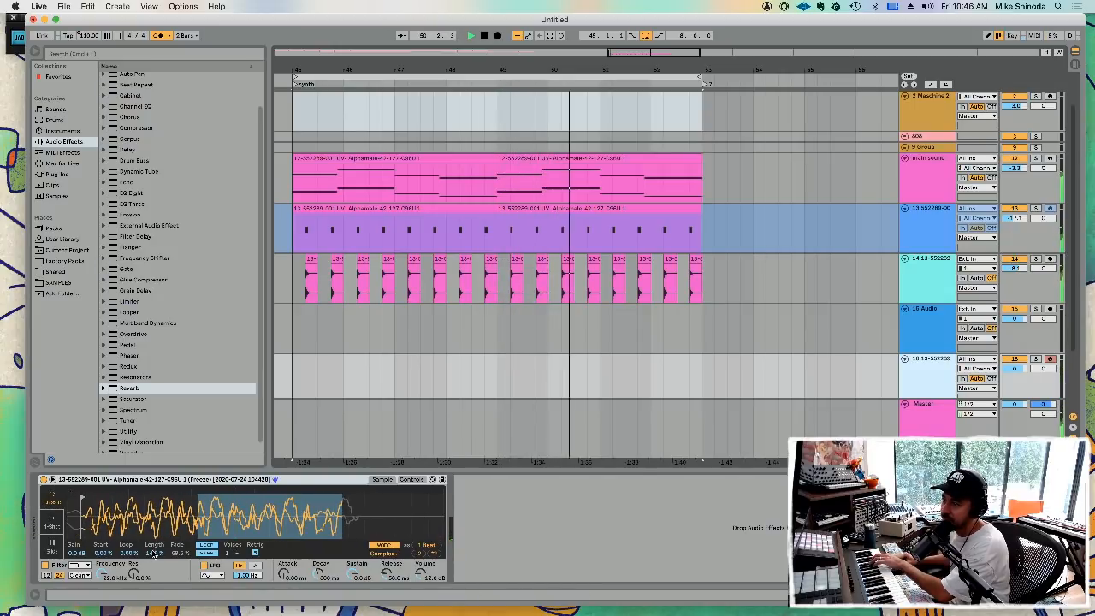
drag(153, 552, 154, 565)
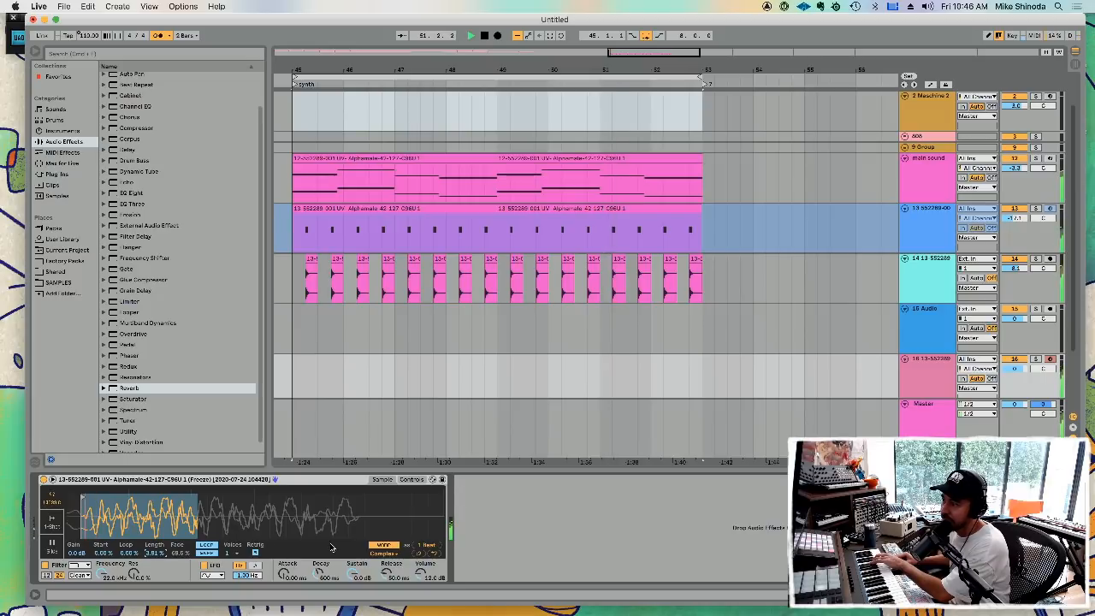
click(412, 480)
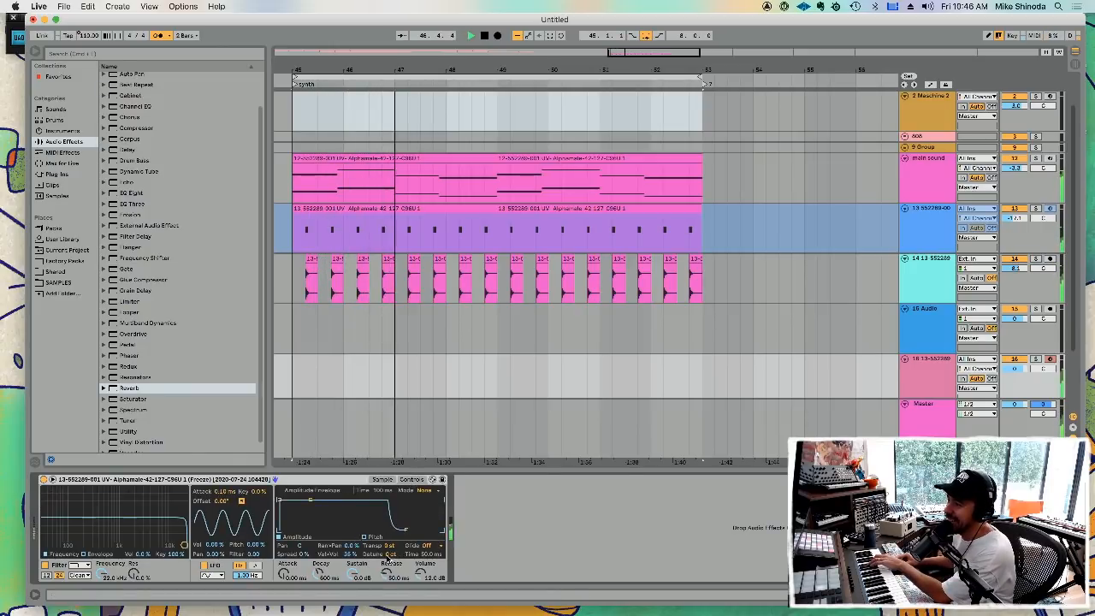
drag(391, 555, 392, 535)
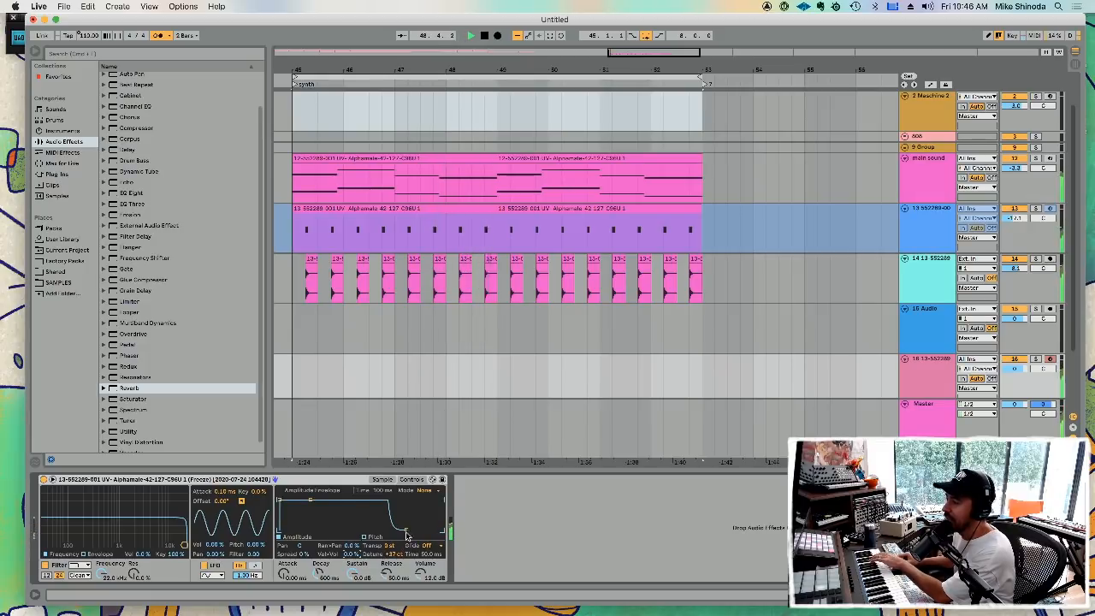
click(427, 546)
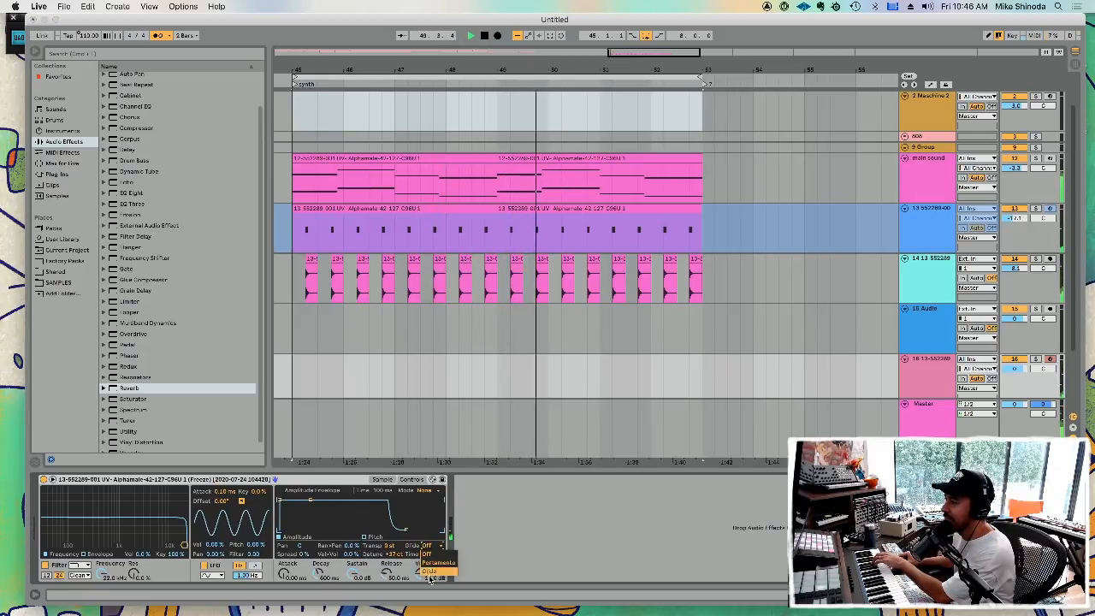
click(434, 562)
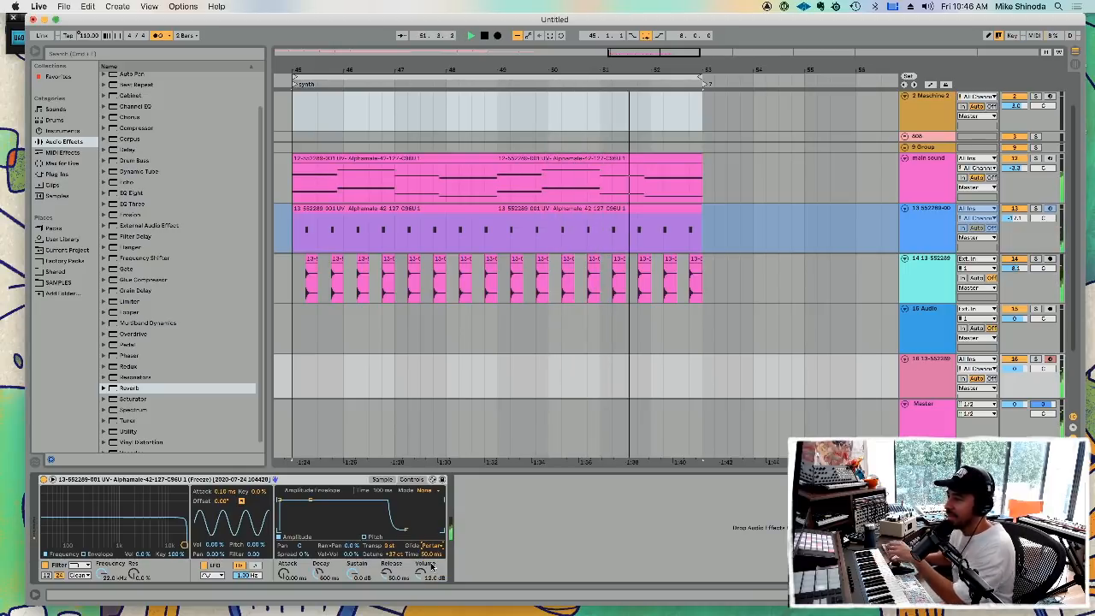
key(space)
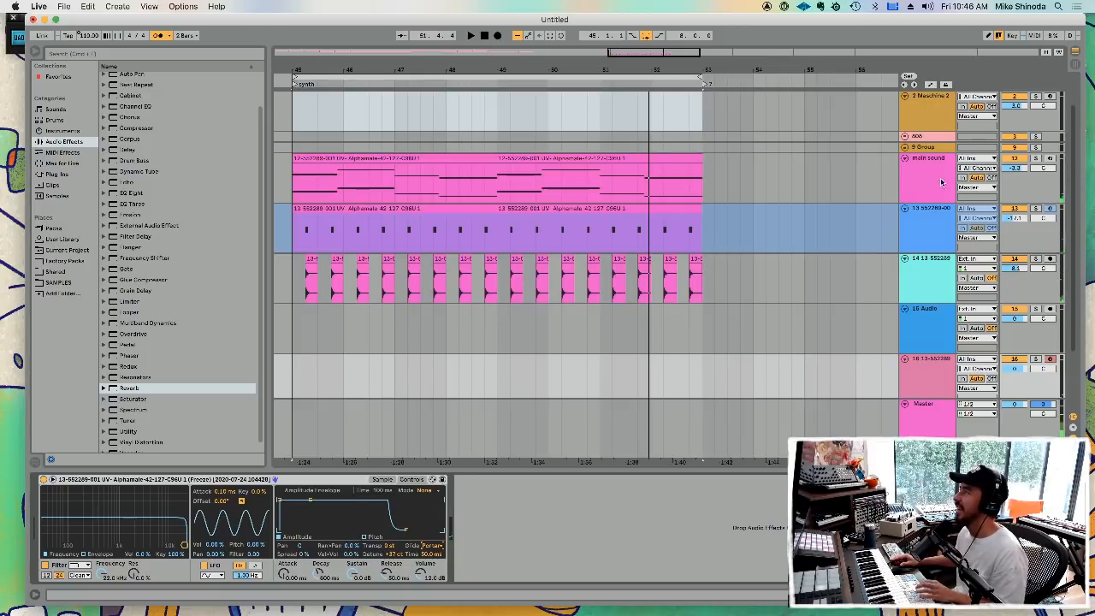
- Replace the sampler on track 16 with a copy of the one on the main sound track
click(941, 182)
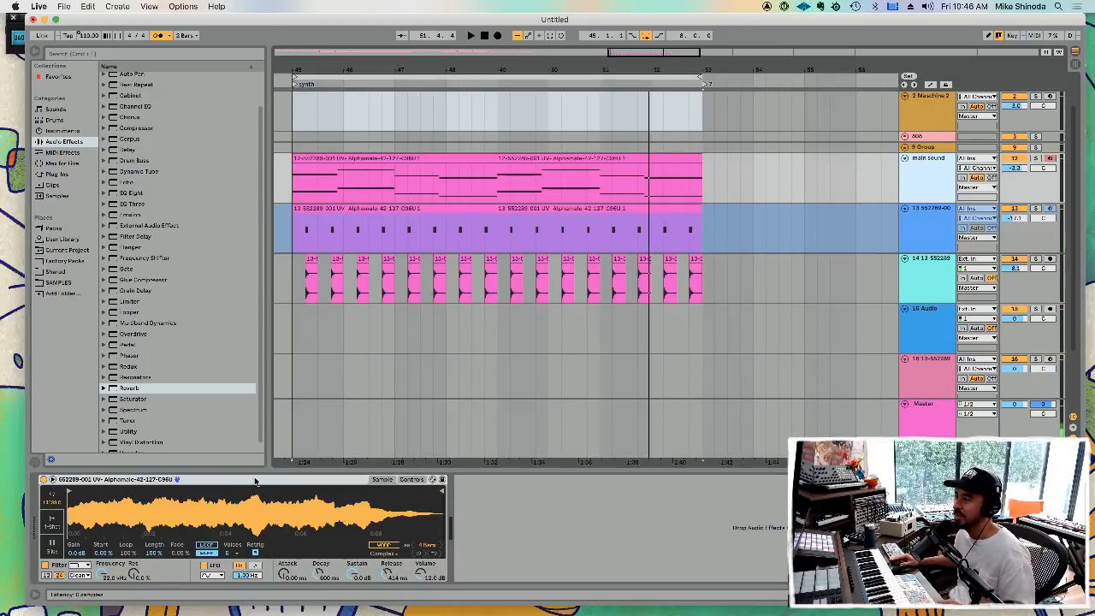
click(910, 373)
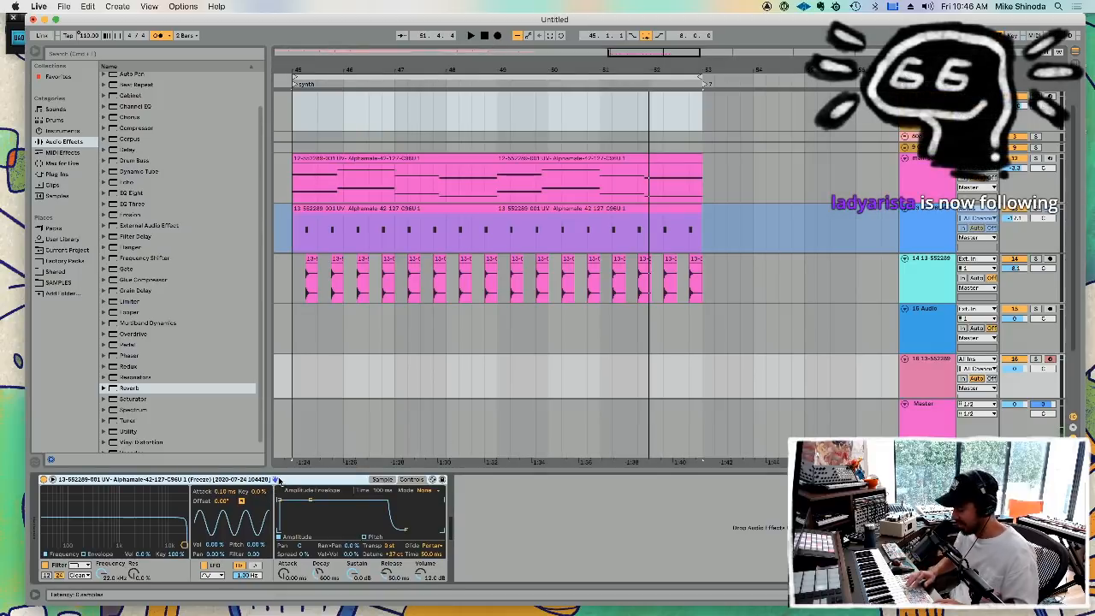
key(Delete)
key(super+v)
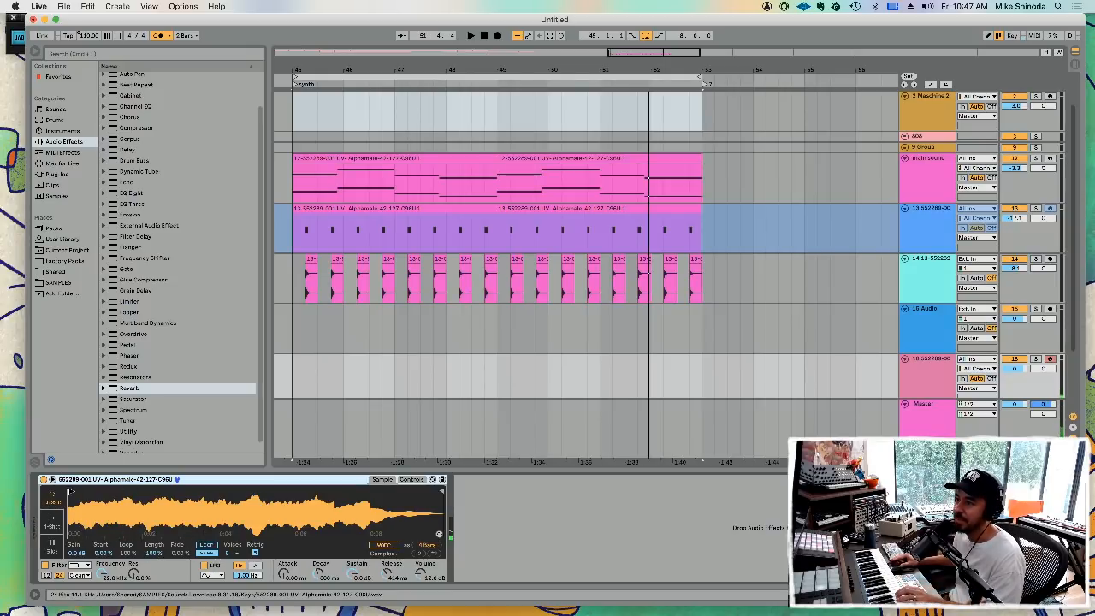
- Move the sample's start marker to about 4.5 s and set the filter to the SMP circuit at 625 Hz with 7.24 dB drive
drag(70, 492, 247, 497)
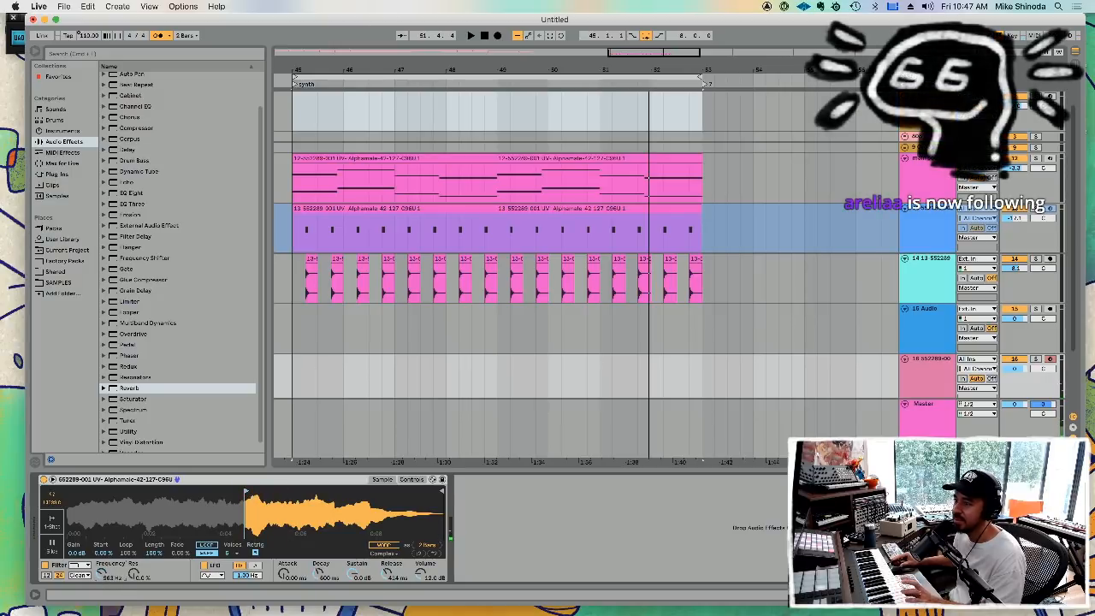
click(86, 578)
click(81, 563)
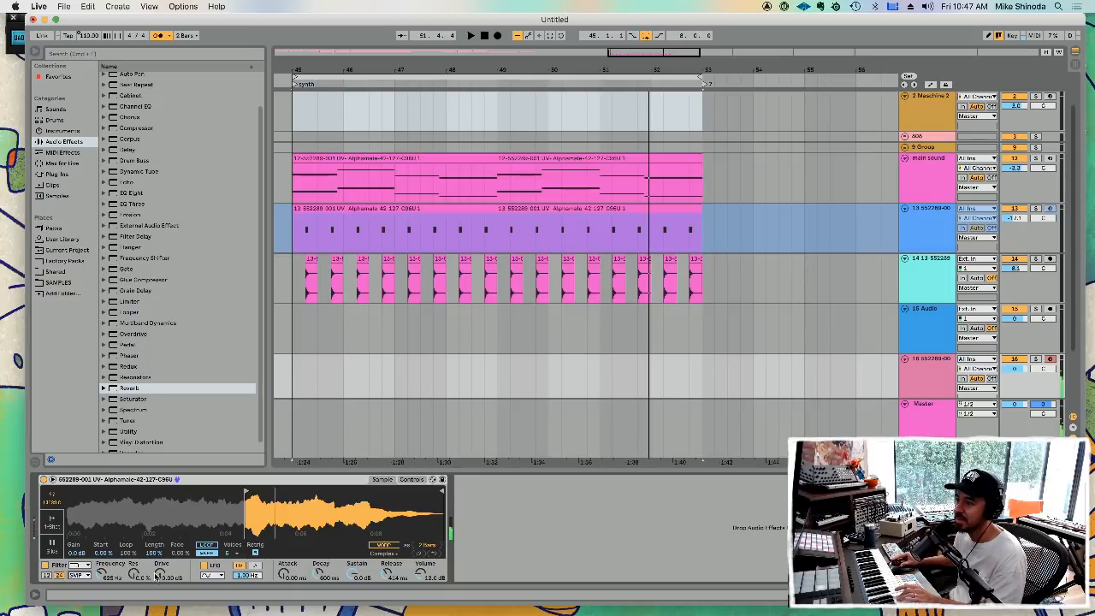
mouse_move(157, 578)
mouse_down()
mouse_move(156, 561)
mouse_move(160, 582)
mouse_up()
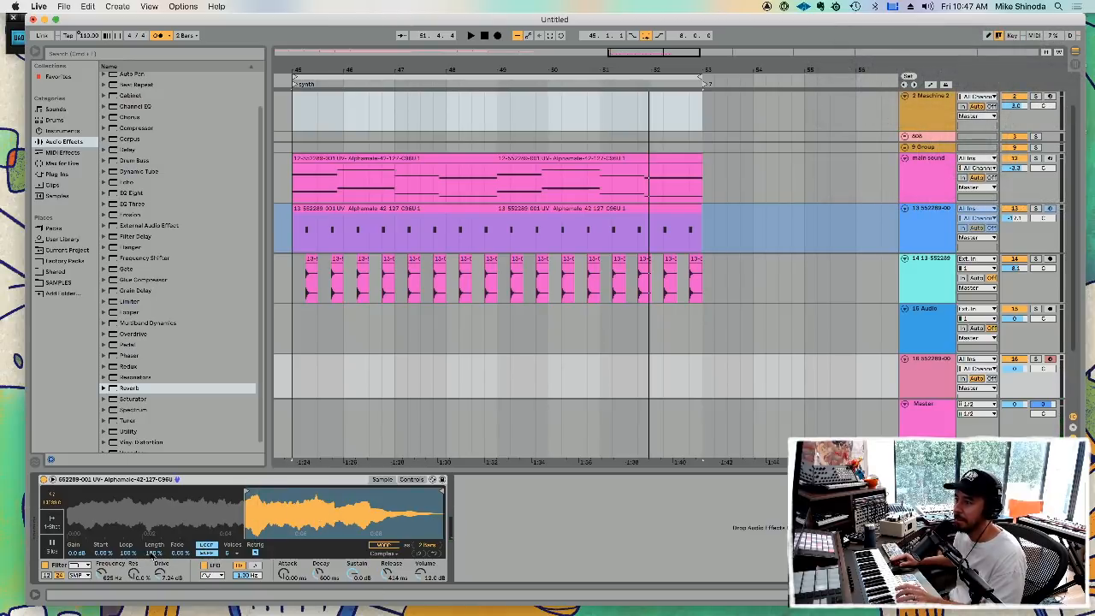
- Set the sampler's length to 31.2%, start to 13.3% and loop fade to 6.25%
drag(152, 554, 152, 592)
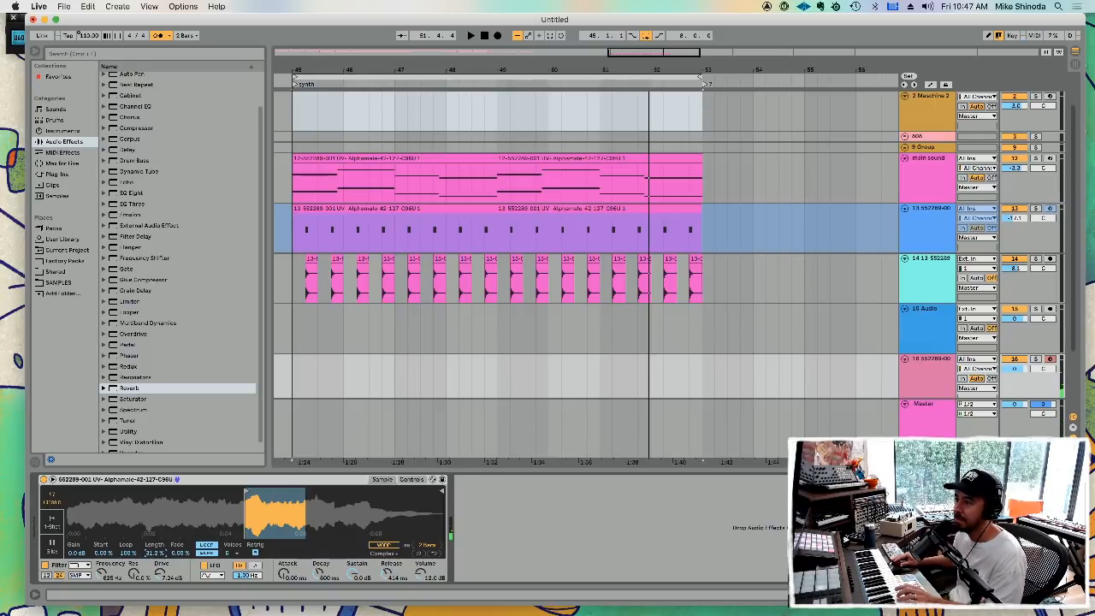
drag(107, 554, 106, 543)
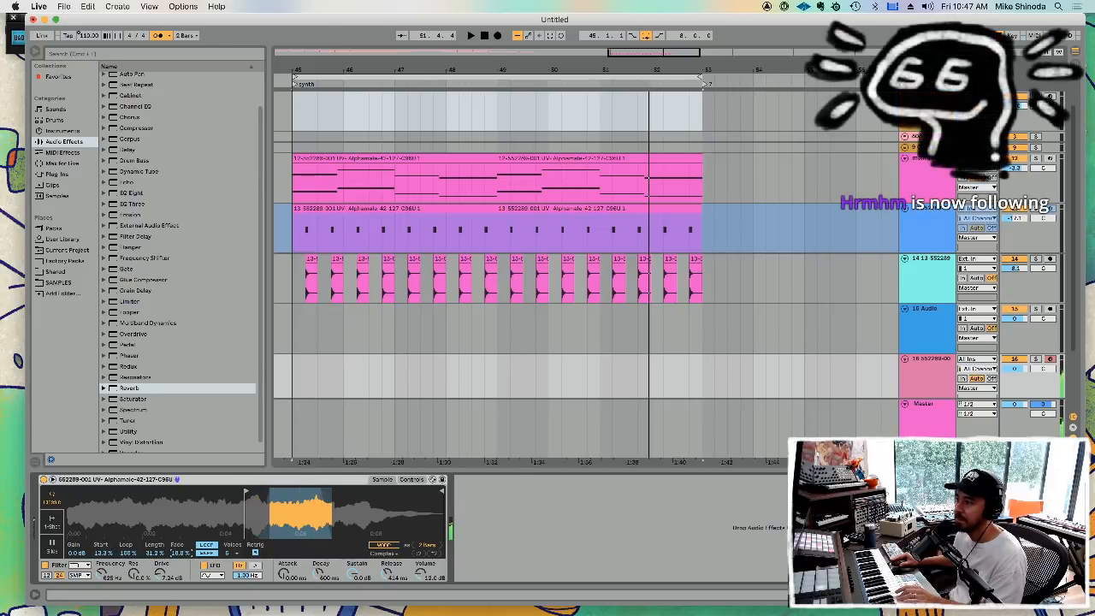
drag(185, 555, 184, 544)
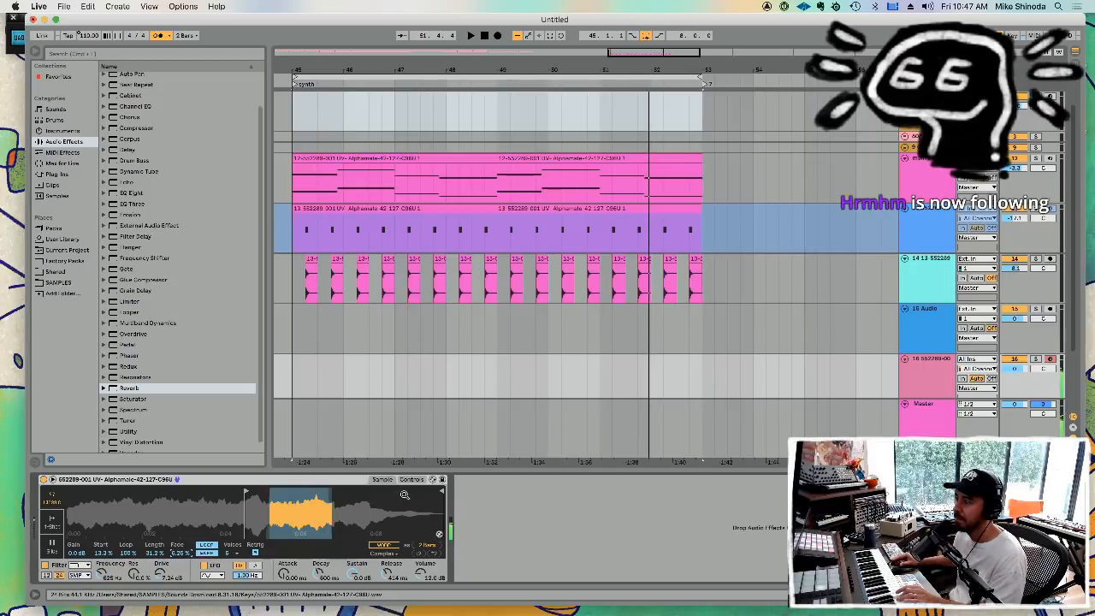
- Set the sampler's transposition to 24 st, its voices to 1 and its glide mode to Glide with a time of 37.9 ms
click(411, 479)
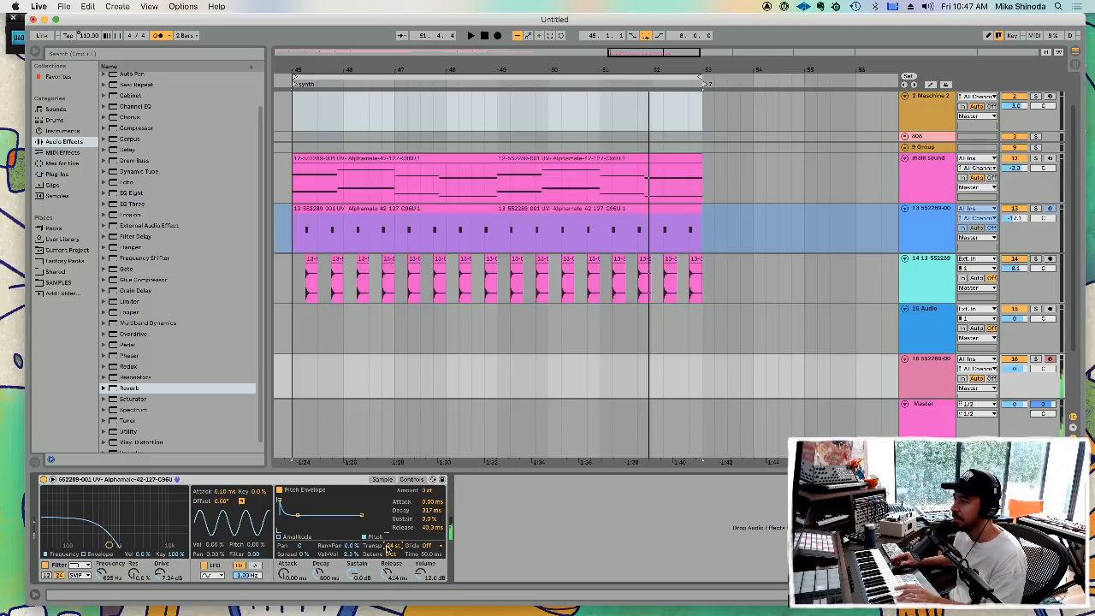
click(382, 480)
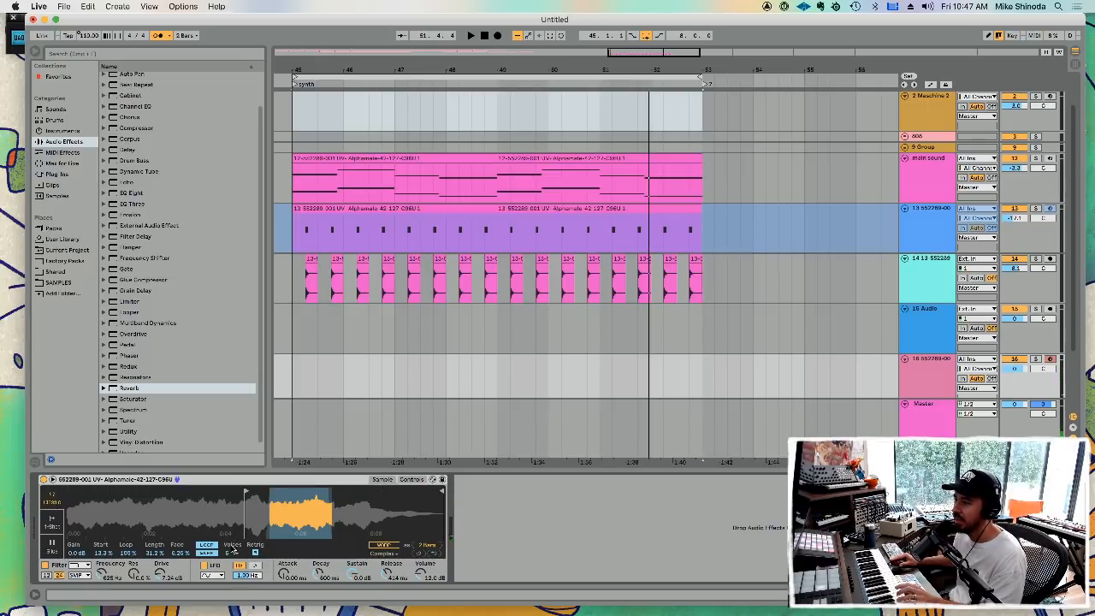
click(233, 549)
click(234, 420)
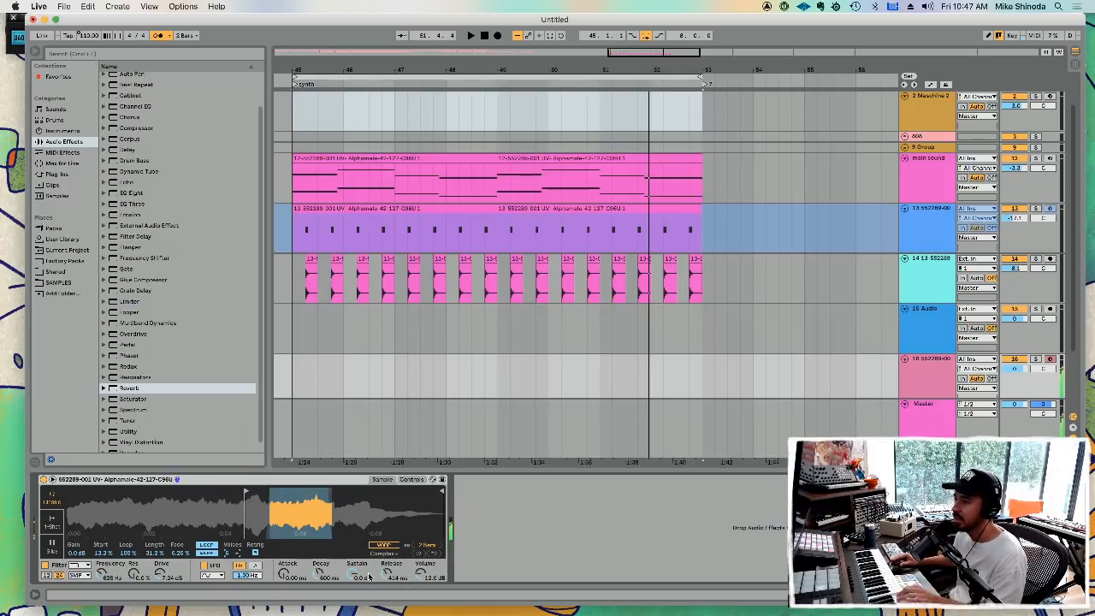
click(236, 554)
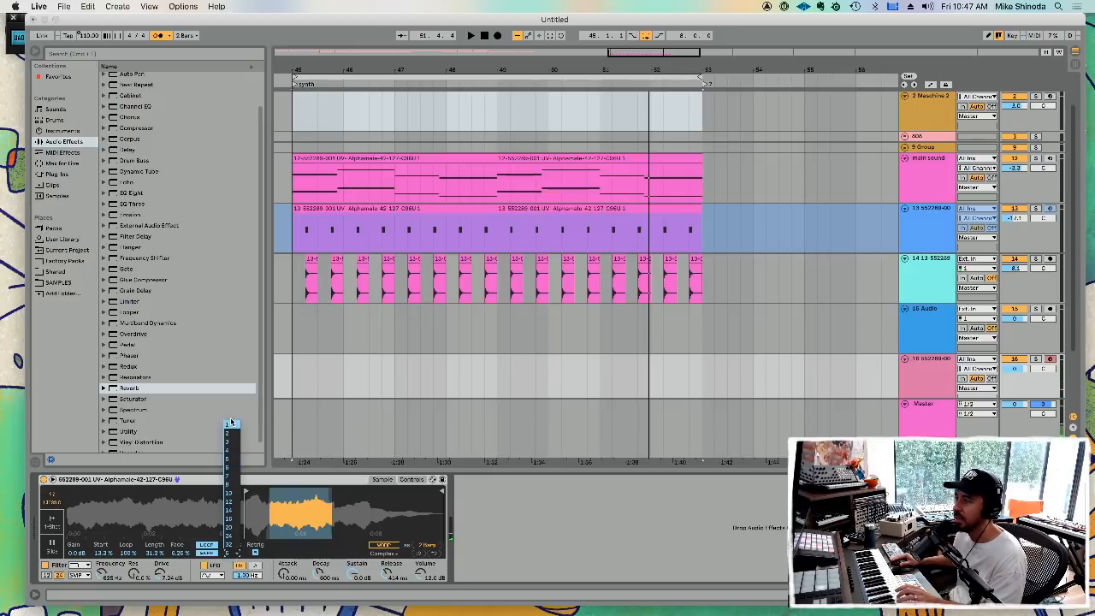
click(231, 425)
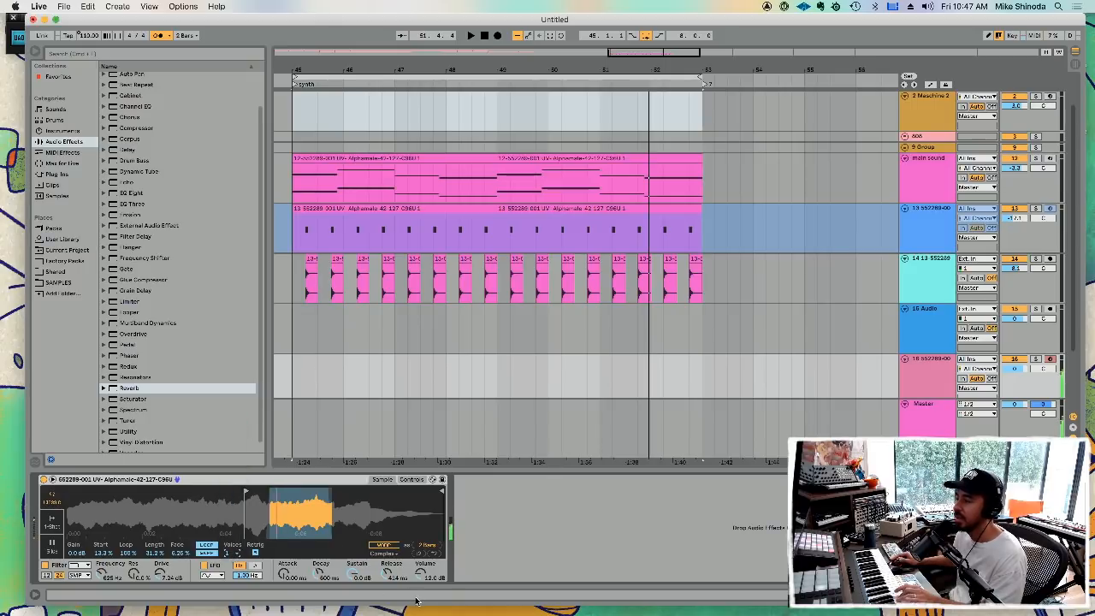
click(413, 480)
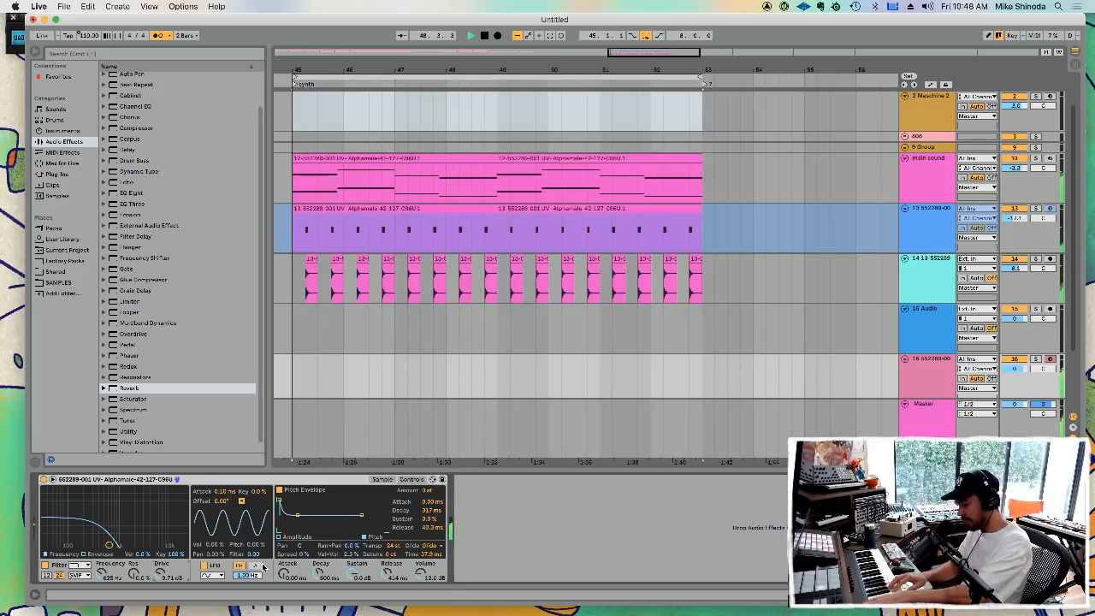
- Record a sustained-note melody on track 16 over bars 49 to 53 while the section loops
key(F9)
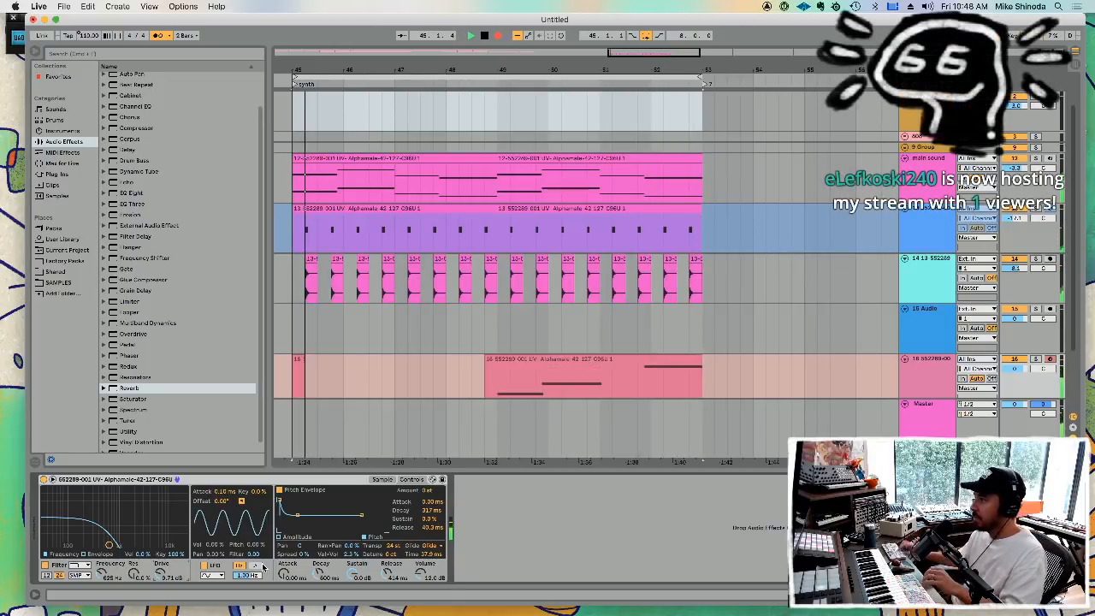
key(F9)
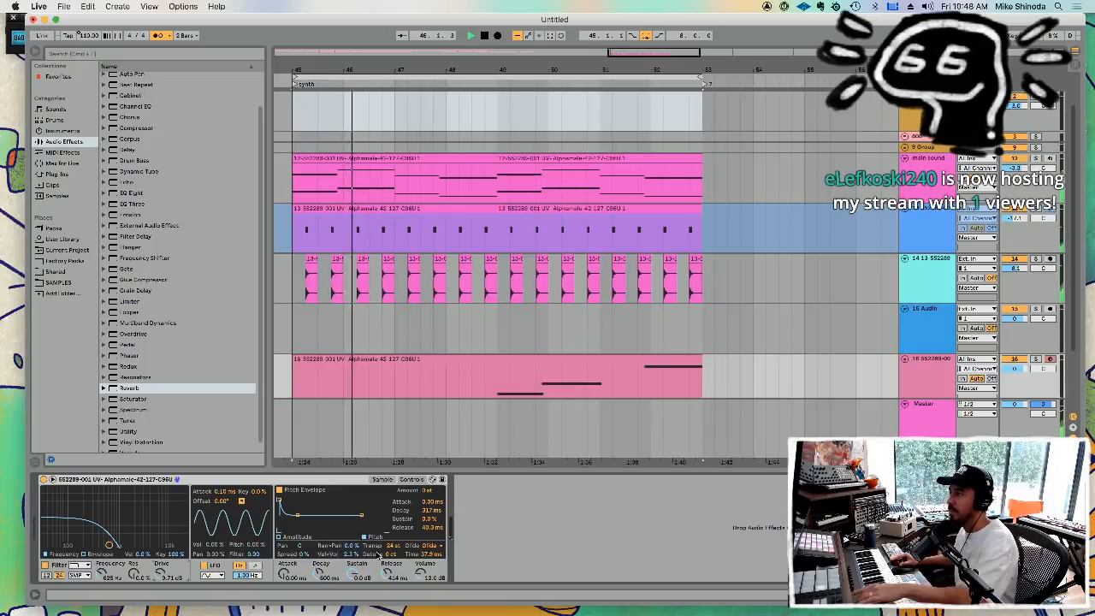
- Delete bars 45 to 49 of track 16's recorded clip and copy the remaining bars 49 to 53 into that gap
click(489, 359)
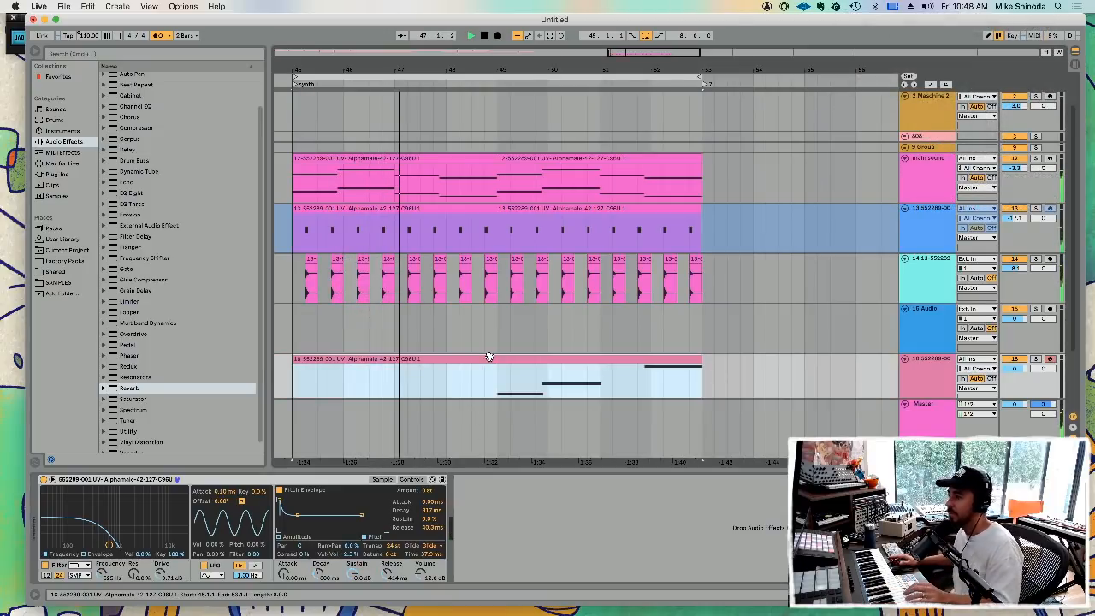
click(490, 385)
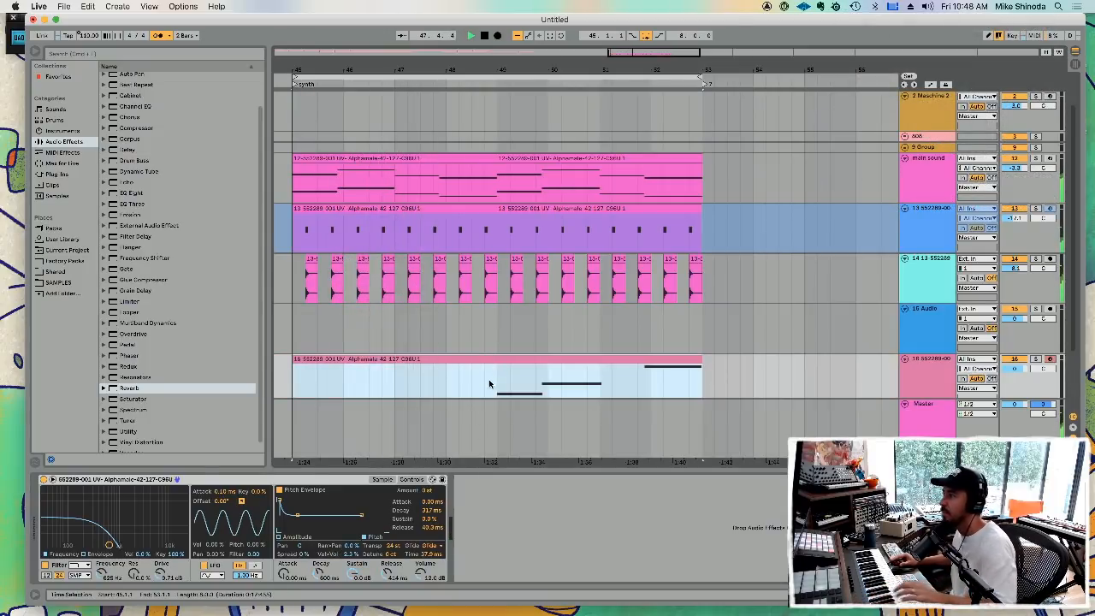
drag(489, 383, 290, 379)
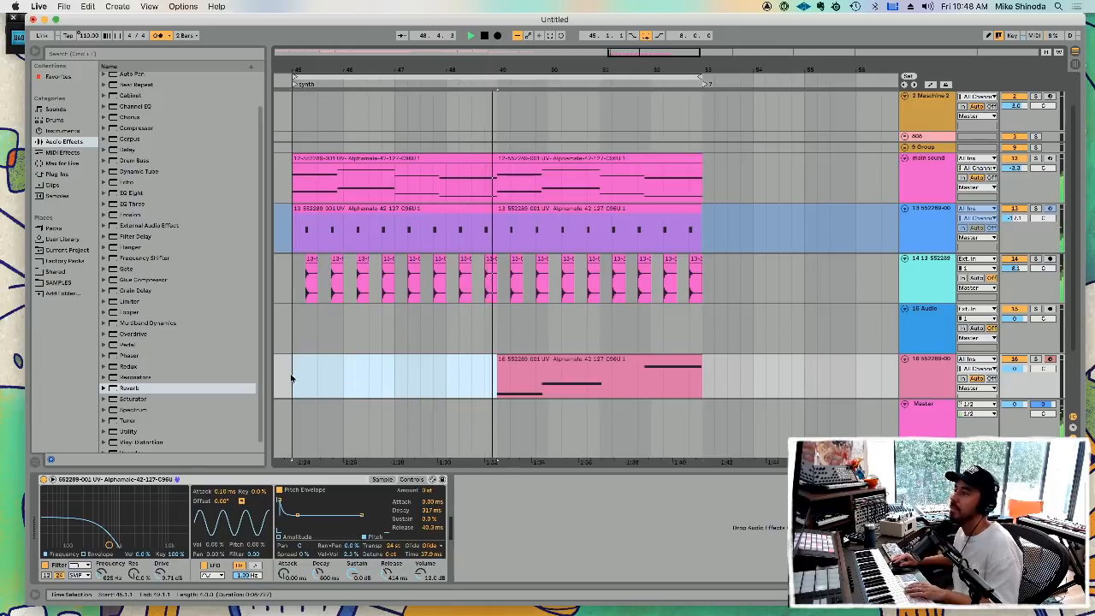
drag(545, 361, 389, 343)
click(389, 342)
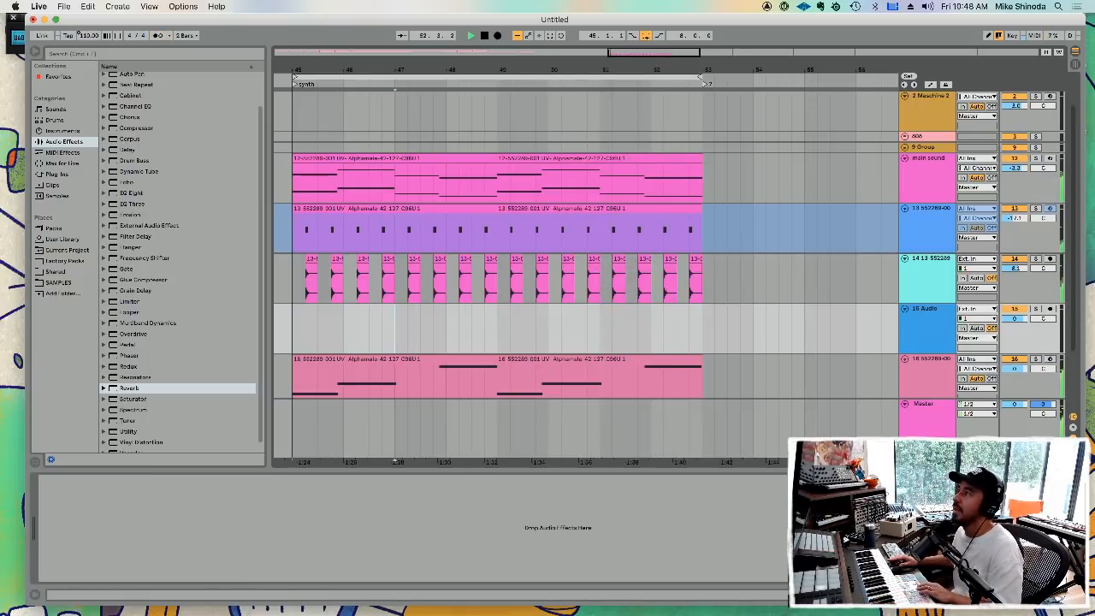
- Stop playback, add a new audio track at the end and duplicate track 16 with its sampler and clips
mouse_move(548, 70)
mouse_down()
mouse_move(548, 53)
mouse_move(526, 37)
mouse_move(527, 65)
mouse_up()
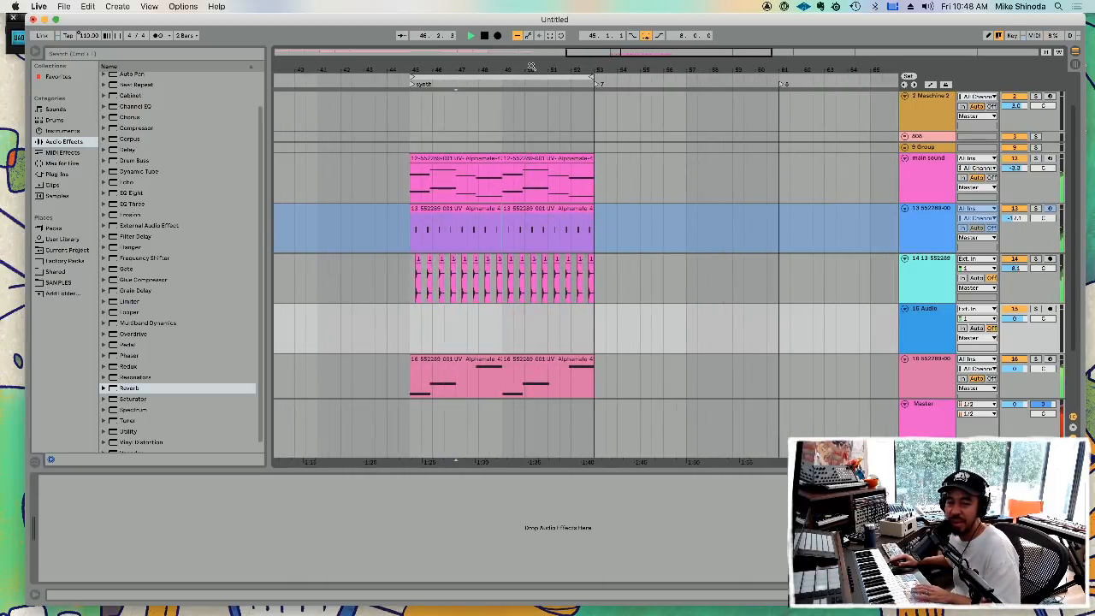
key(space)
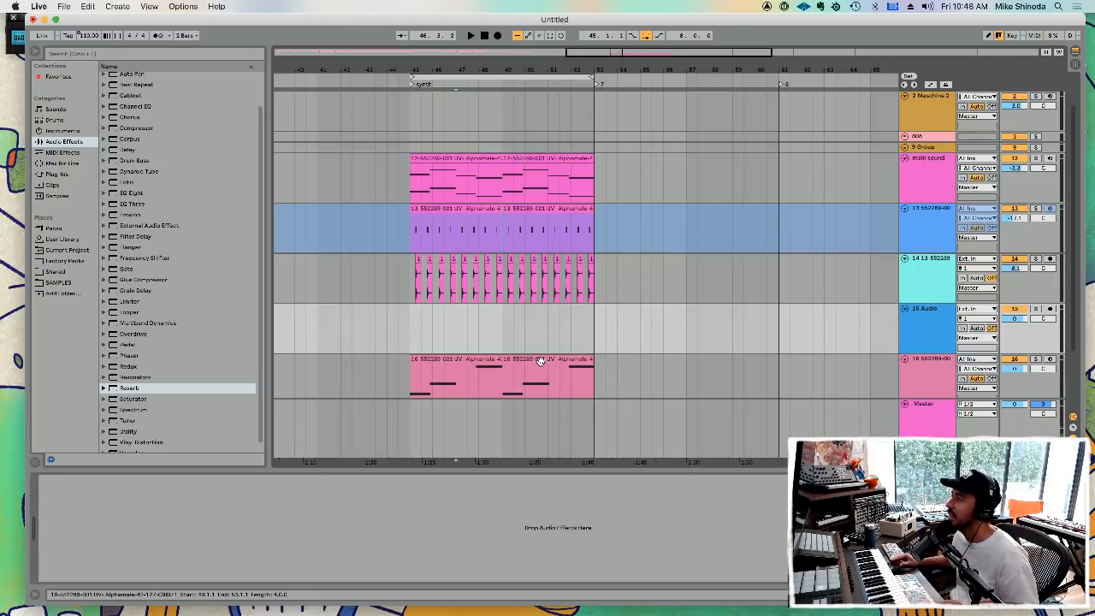
key(super+t)
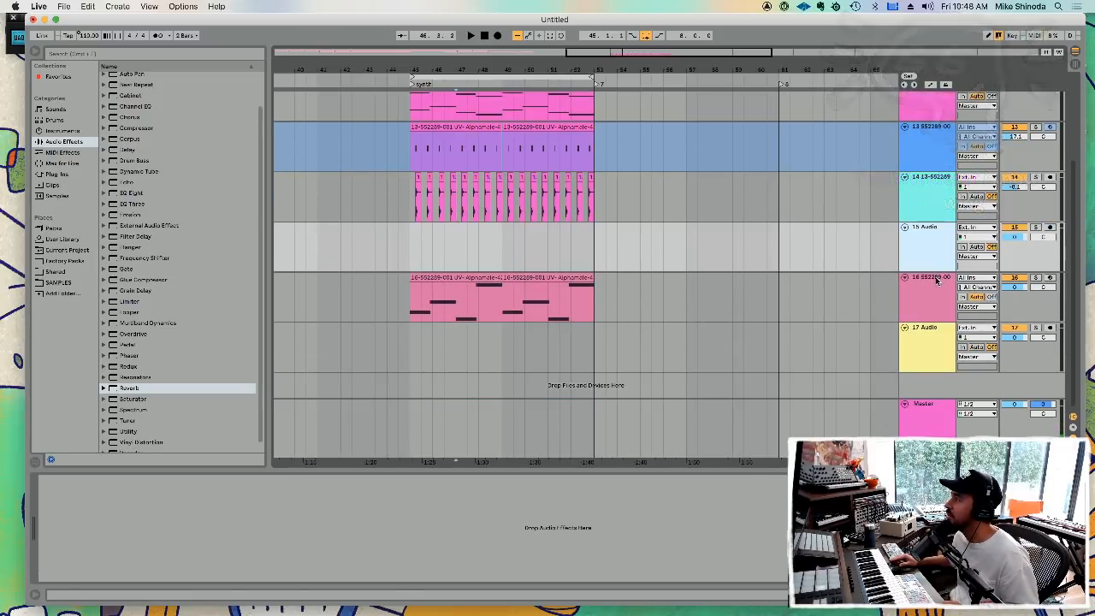
click(939, 307)
key(super+d)
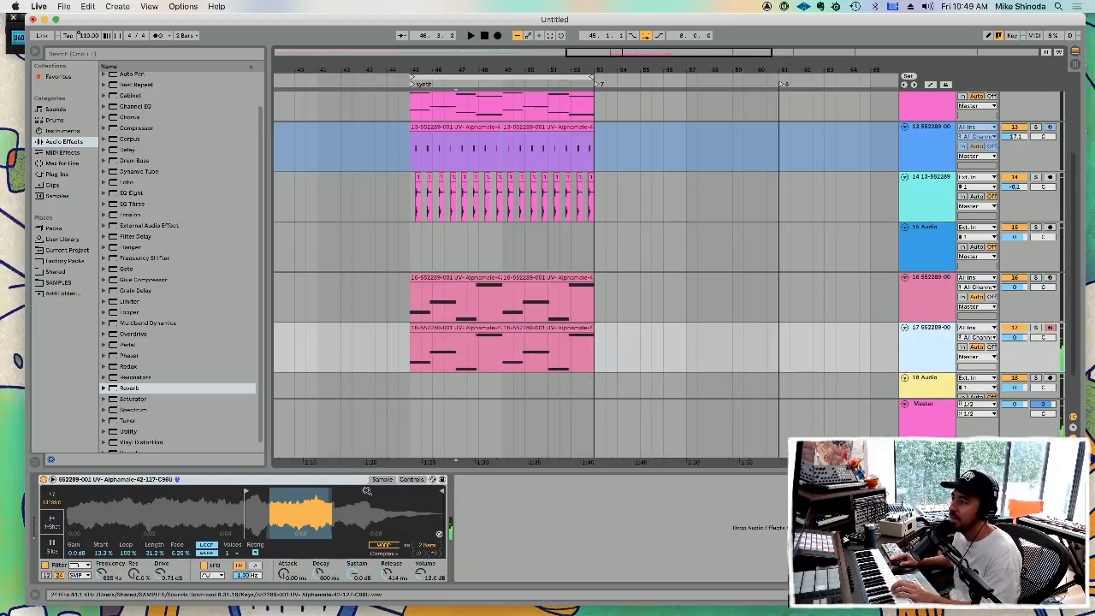
- Raise the pitch envelope amount of track 17's sampler
click(411, 481)
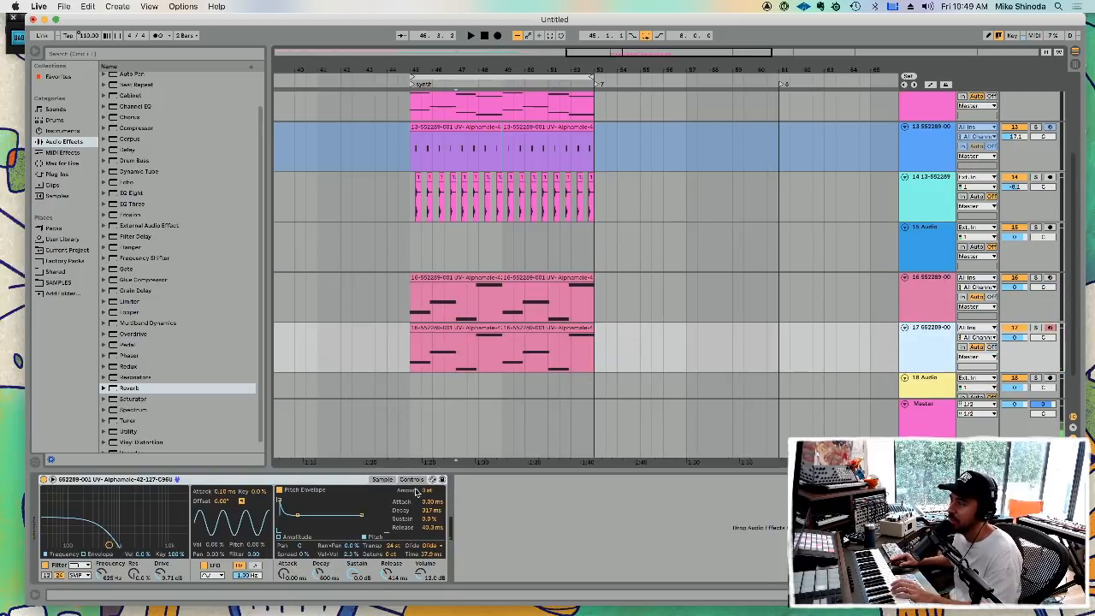
drag(425, 490, 425, 476)
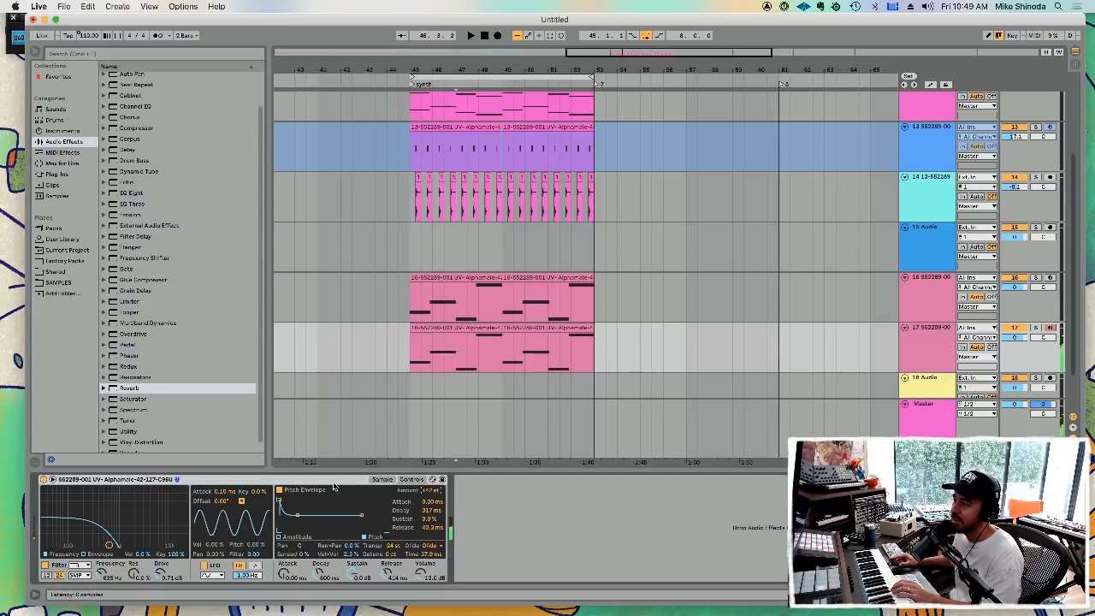
click(381, 480)
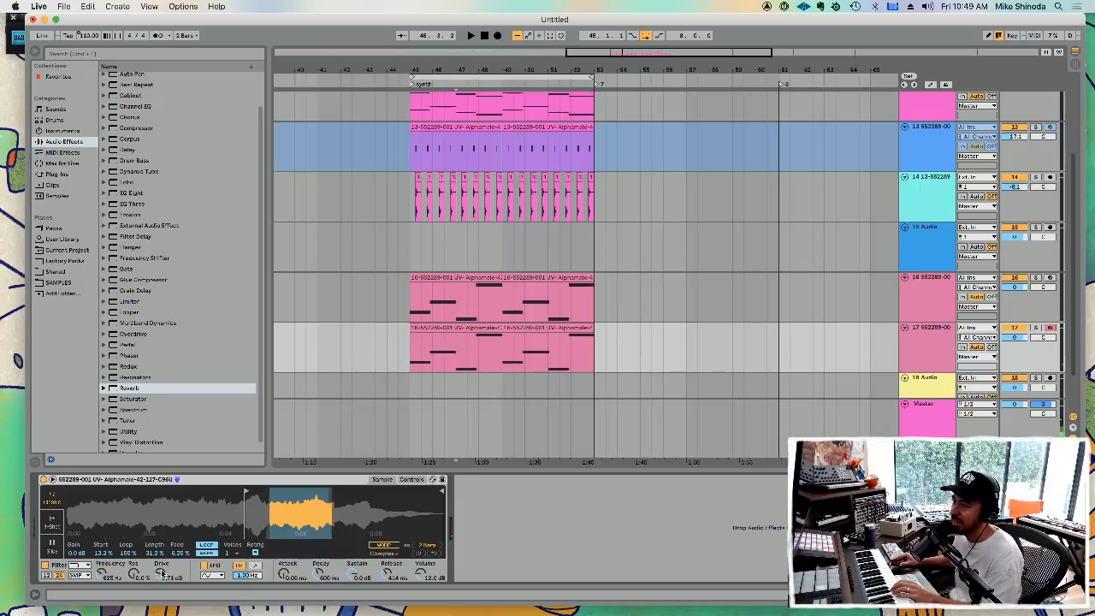
- Adjust track 17's sampler with the filter enabled at 4.12 kHz and a sustain of -24 dB, reshaping its release
click(45, 566)
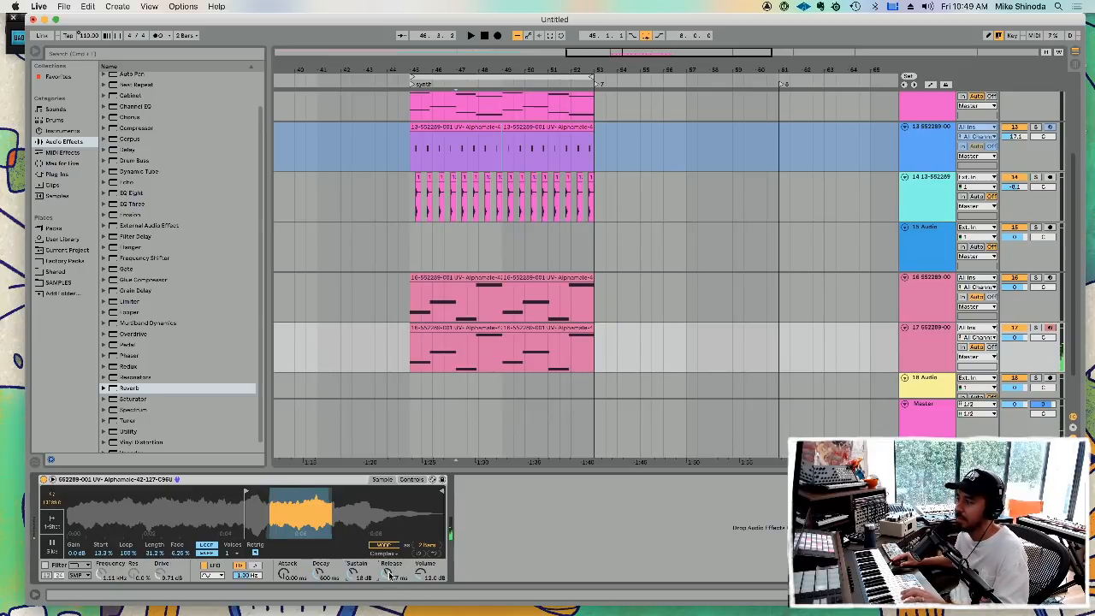
drag(390, 575, 390, 560)
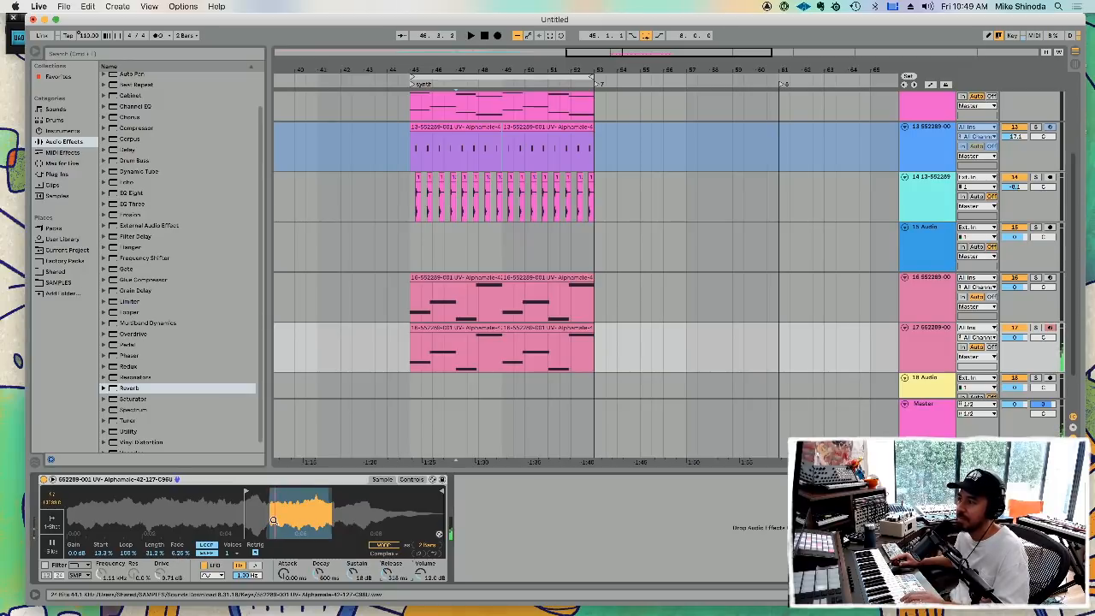
click(412, 479)
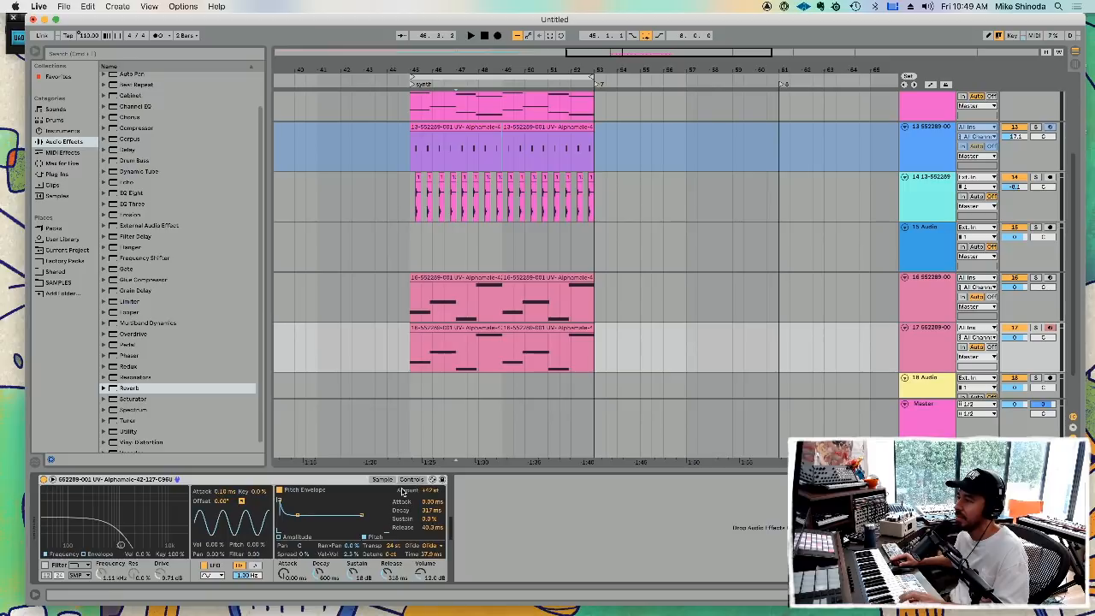
click(45, 565)
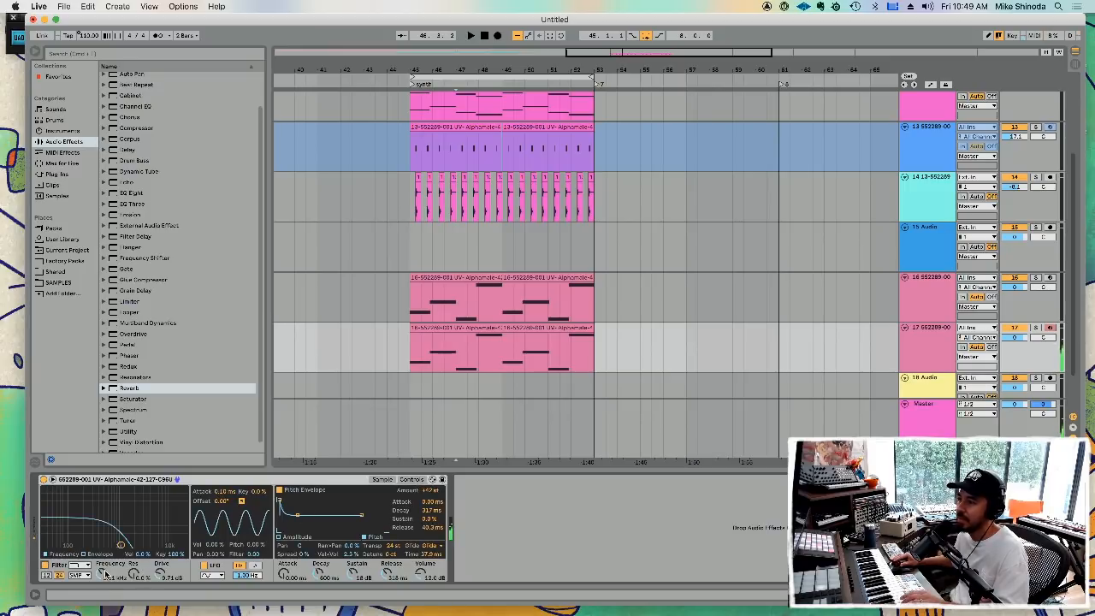
drag(104, 574, 103, 574)
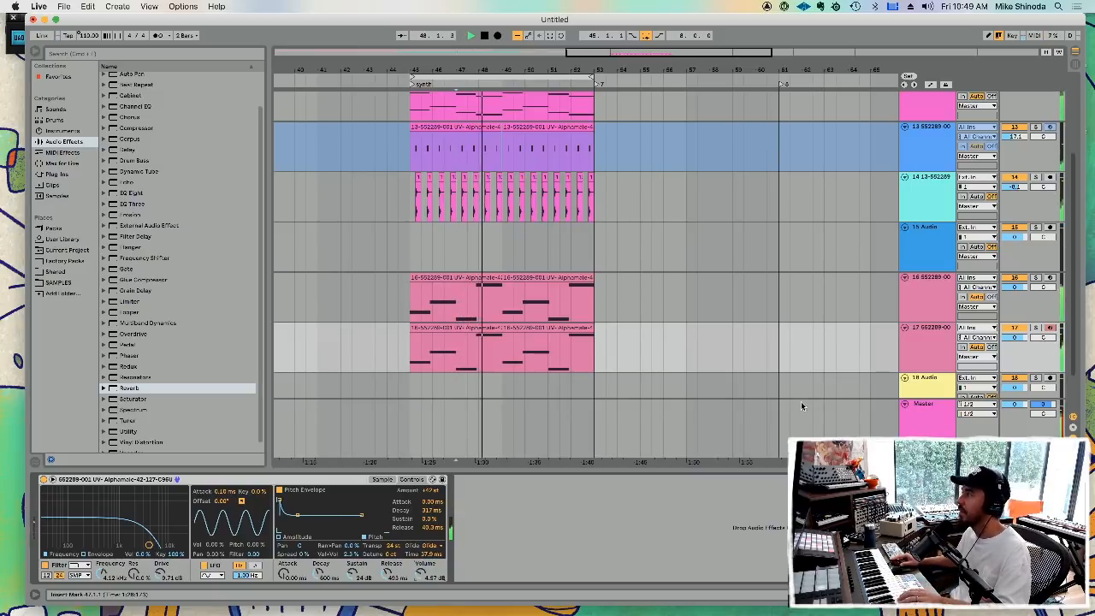
- Delete track 17's copied clips and record a short rhythmic single-note part over bars 45 to 53 in their place
drag(629, 351, 396, 335)
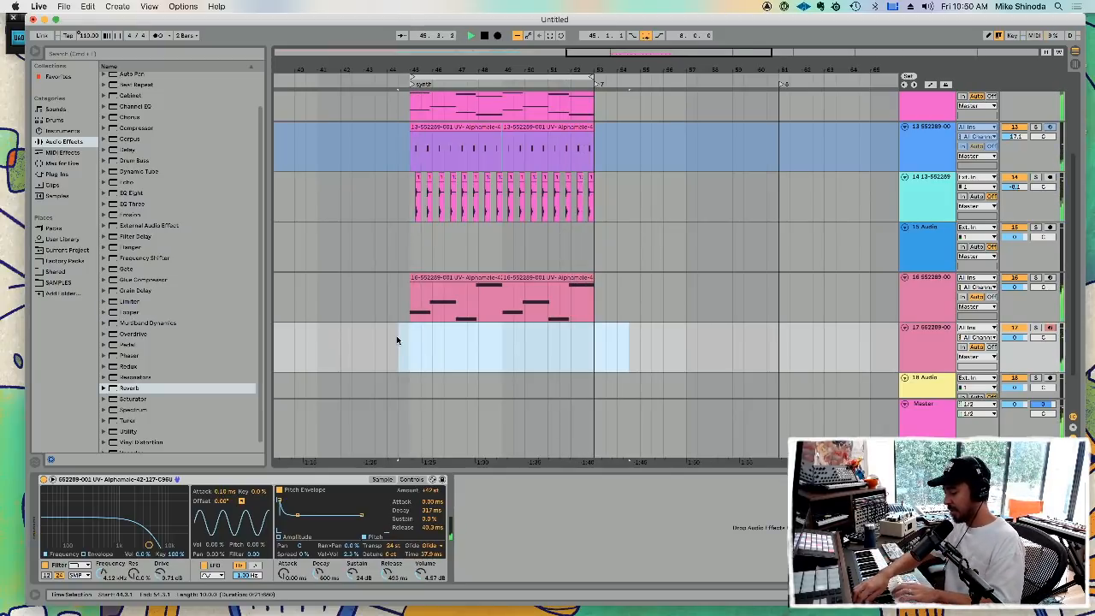
key(F9)
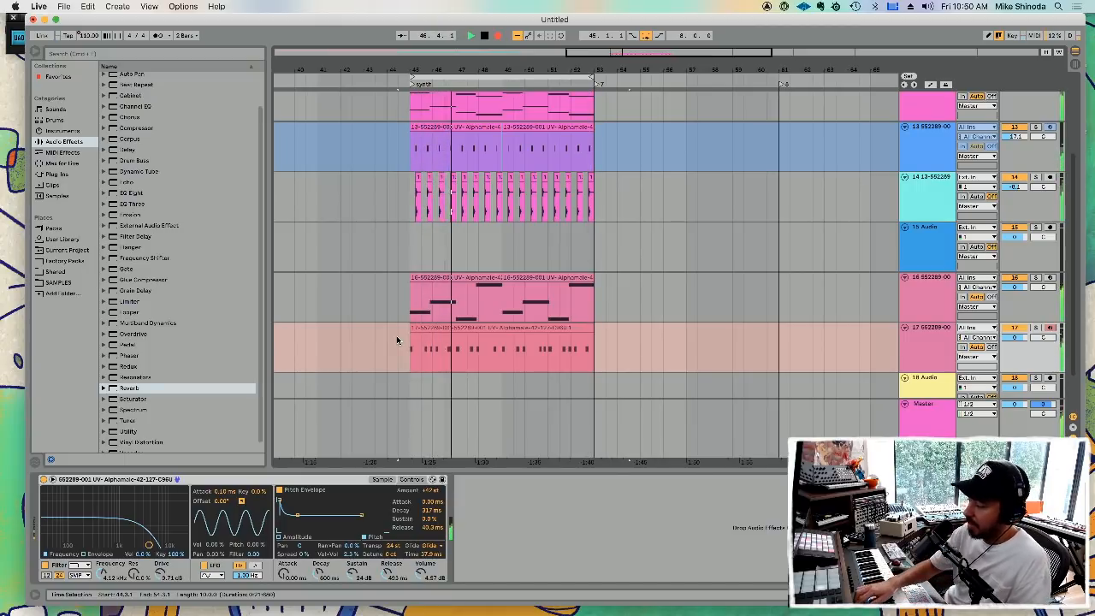
key(F9)
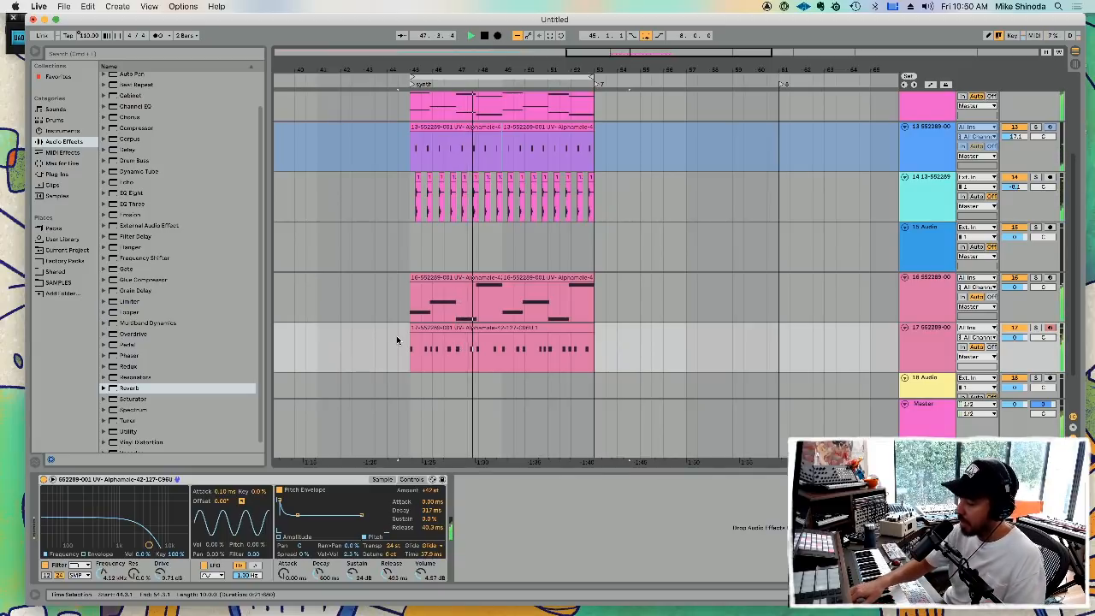
- Quantize all notes in track 17's new clip and close the note editor
click(510, 329)
double_click(514, 330)
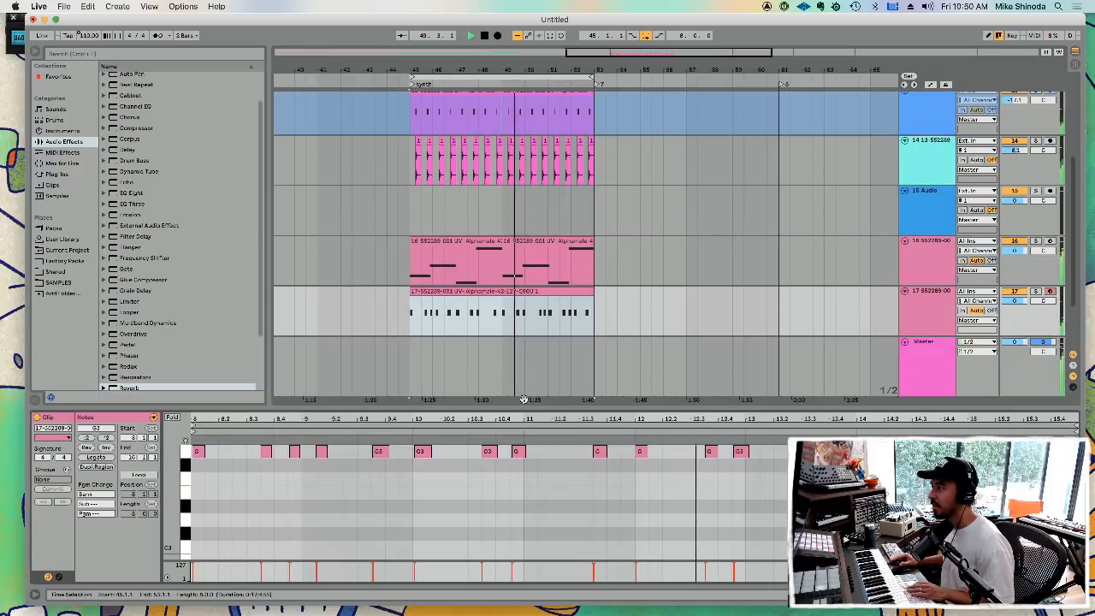
key(super+a)
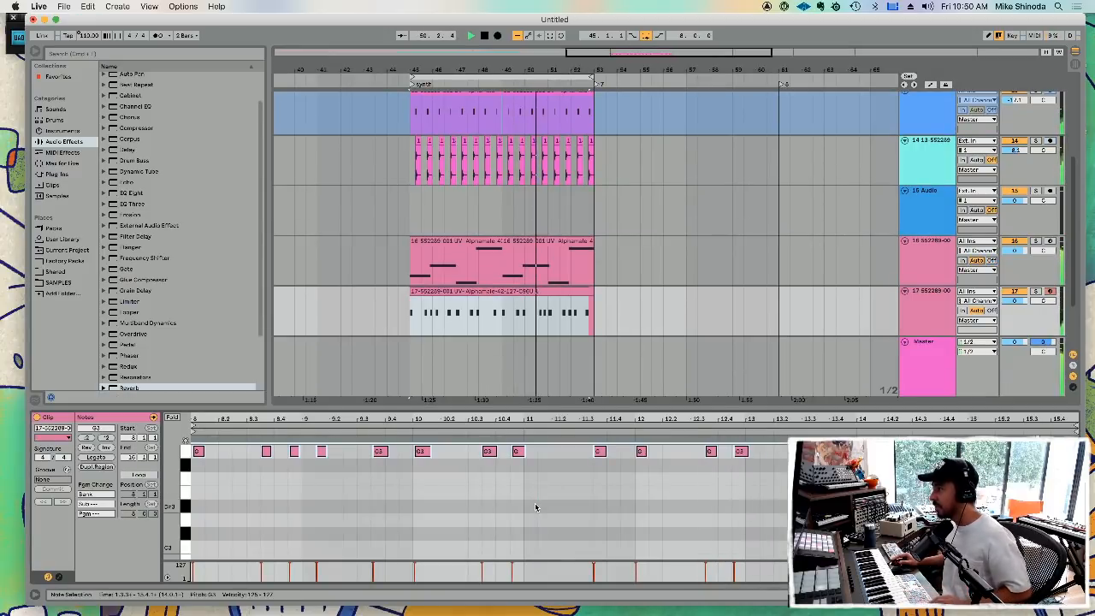
click(659, 481)
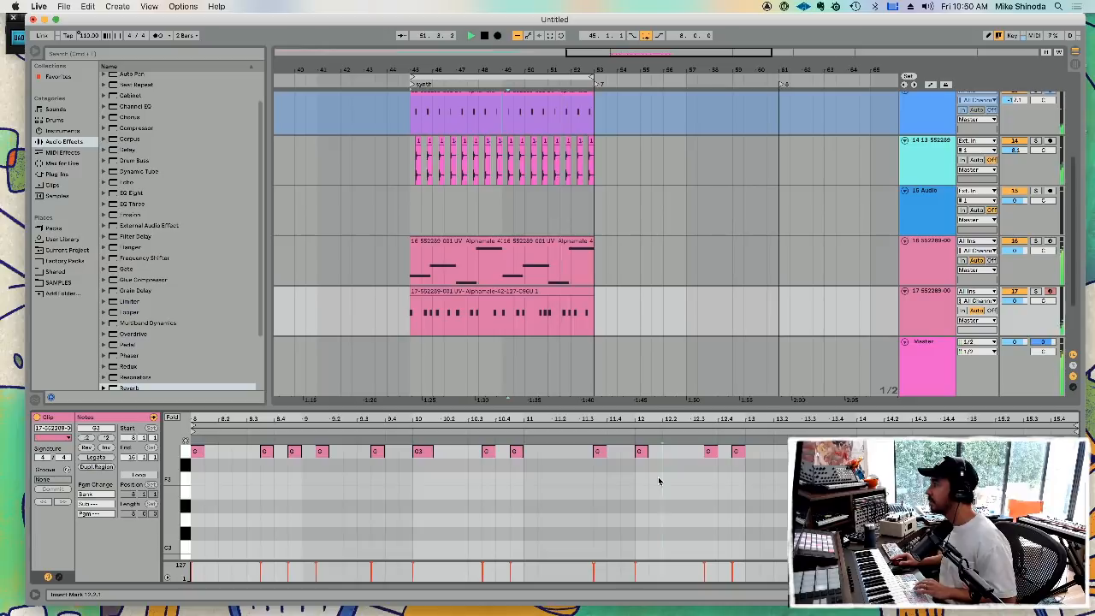
double_click(604, 408)
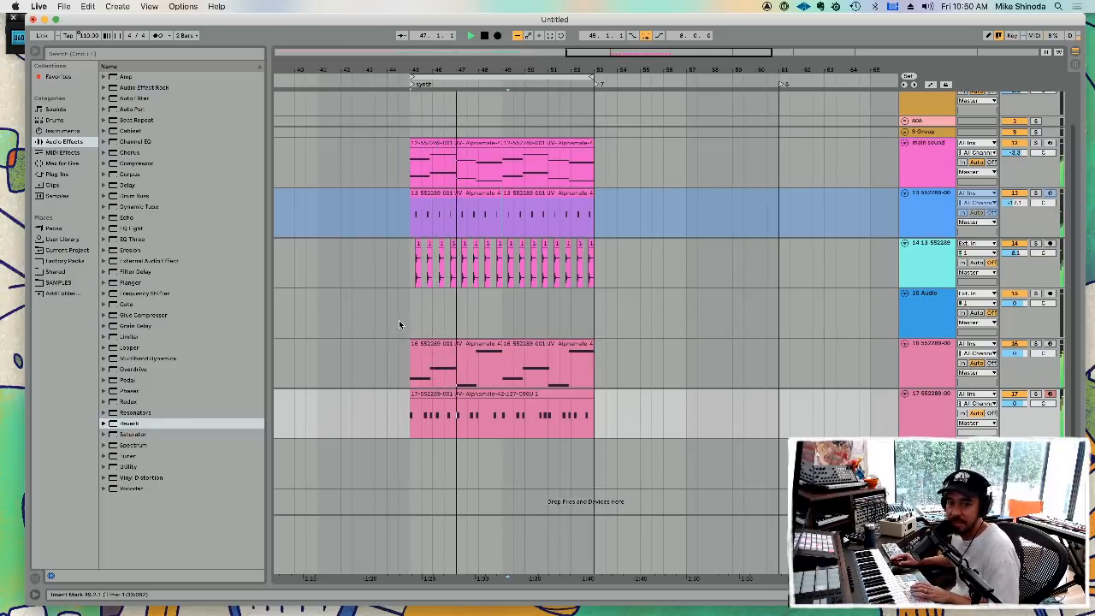
- Stop the loop, view the whole arrangement and listen to the song's opening from bars 3 and 7
key(space)
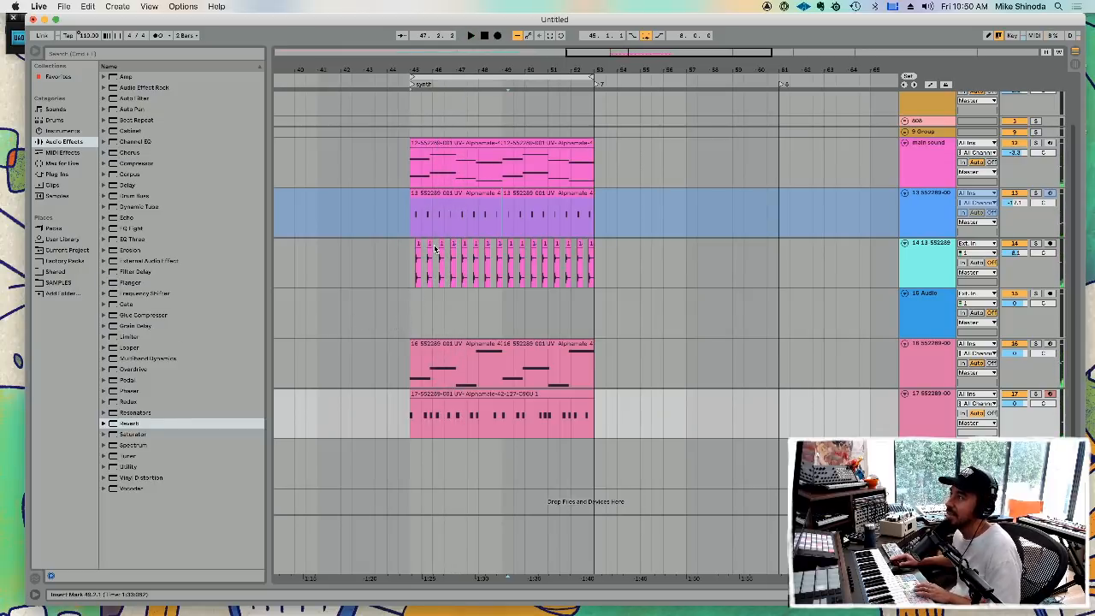
drag(481, 70, 566, 24)
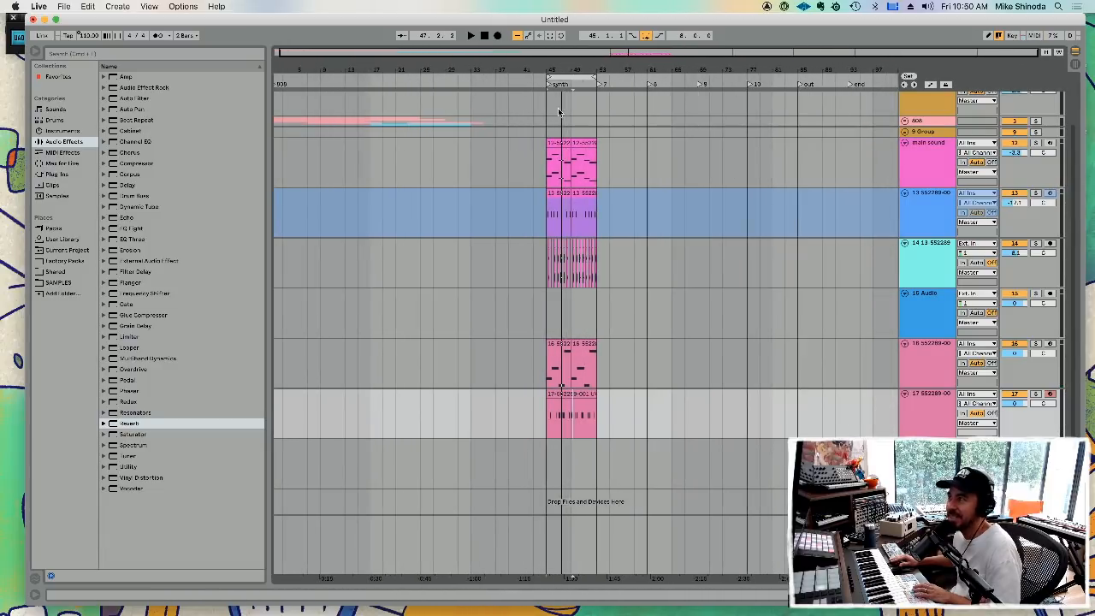
click(278, 179)
key(space)
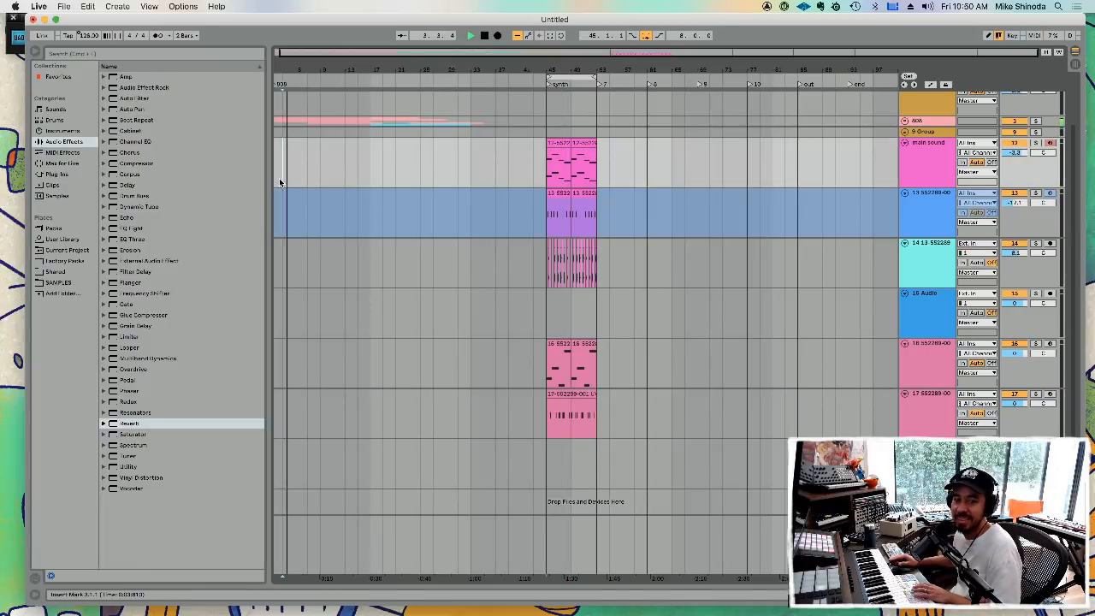
click(308, 175)
key(space)
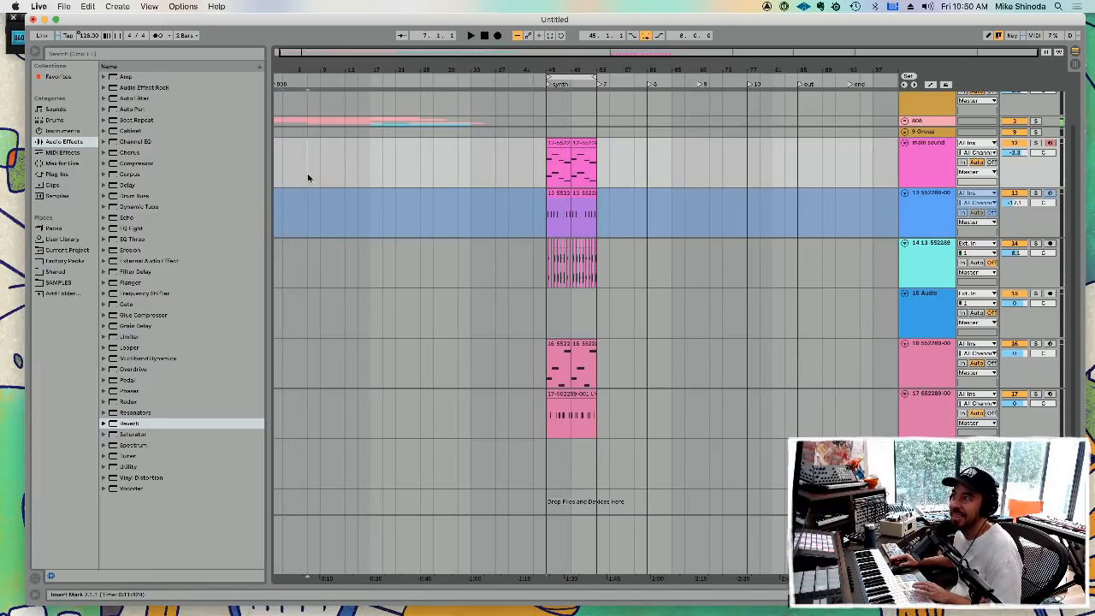
key(space)
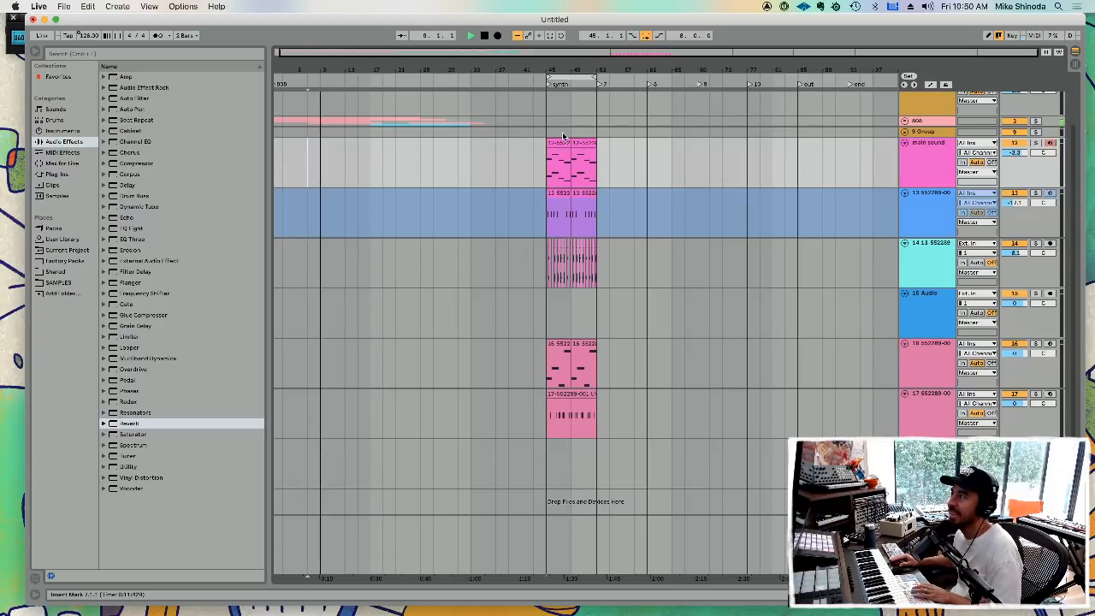
key(space)
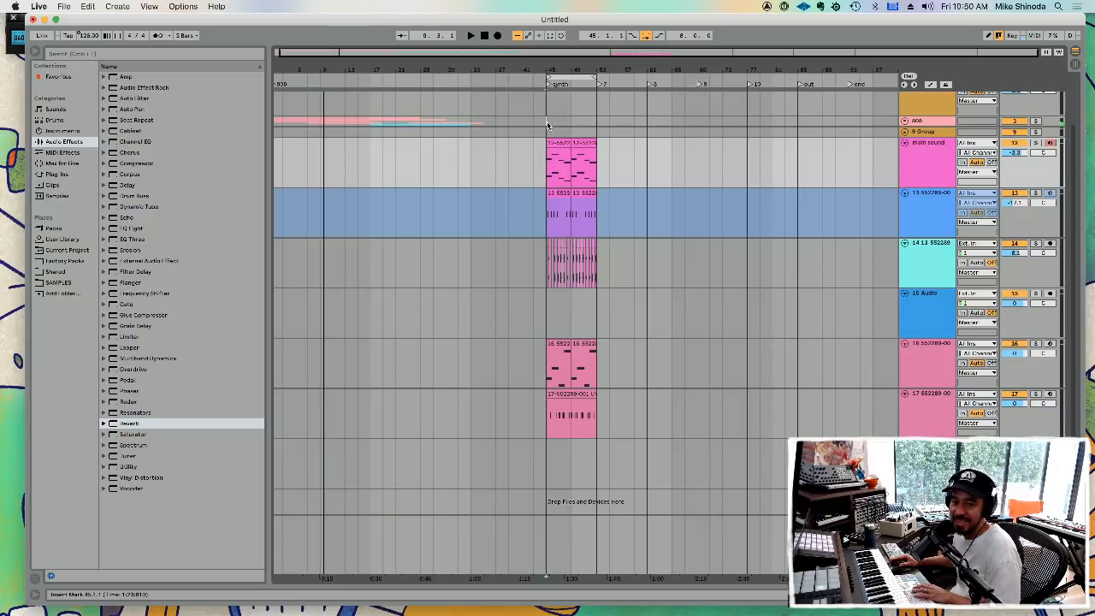
- Listen to the layered synth section from its start at bar 45
click(548, 125)
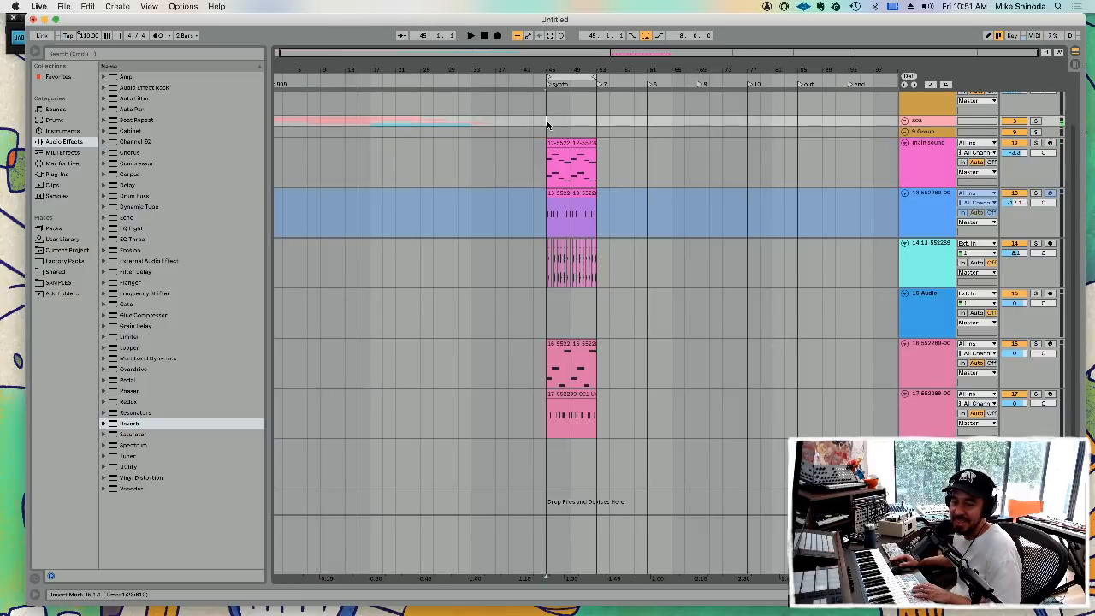
click(543, 314)
key(space)
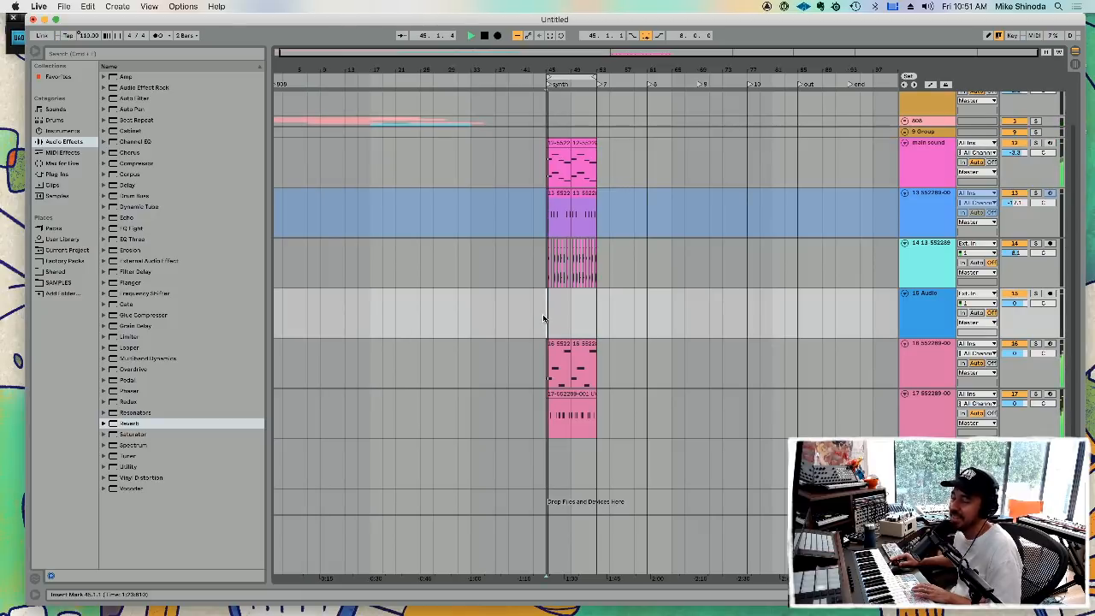
key(space)
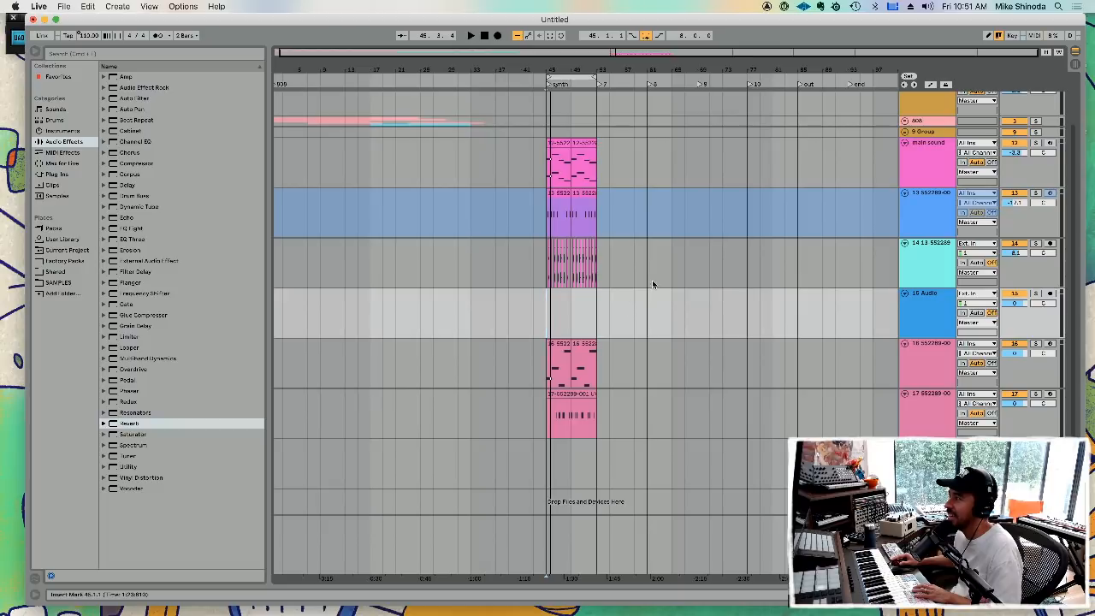
click(576, 169)
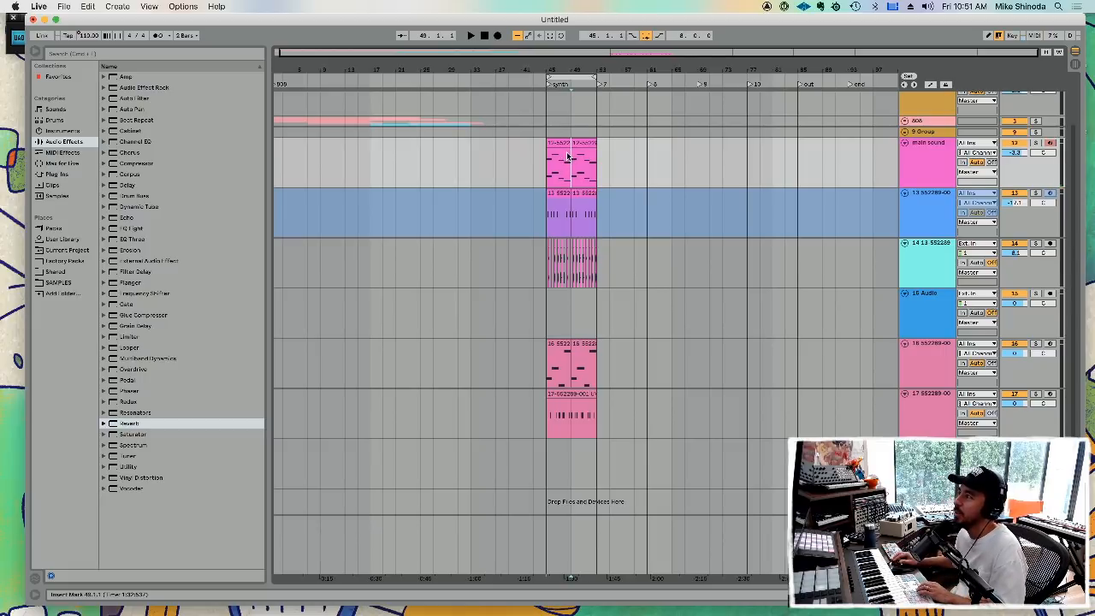
scroll(569, 161, up, 1)
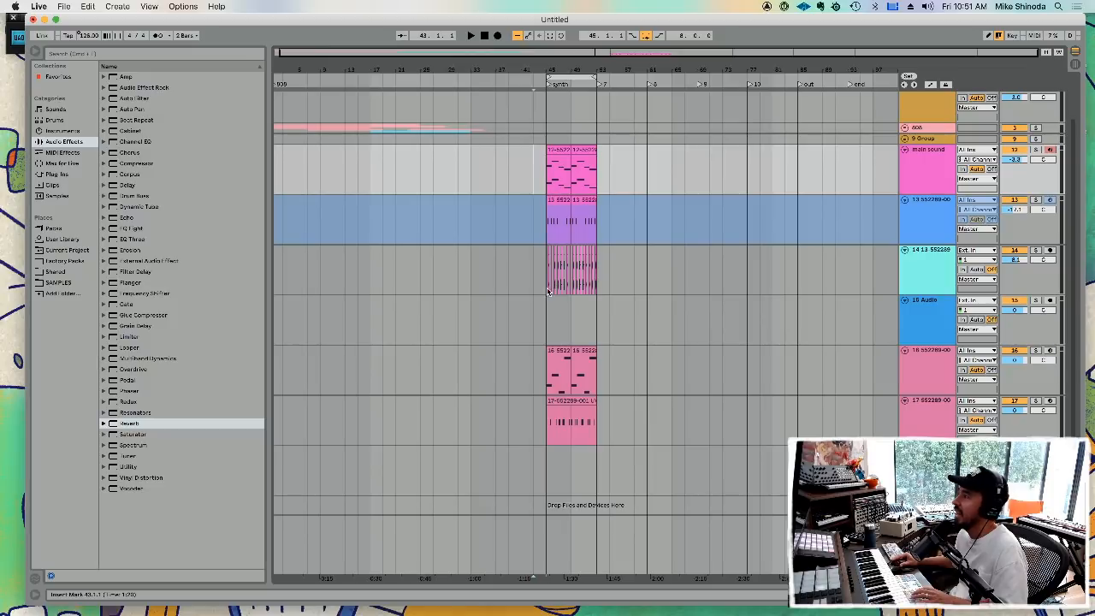
click(548, 317)
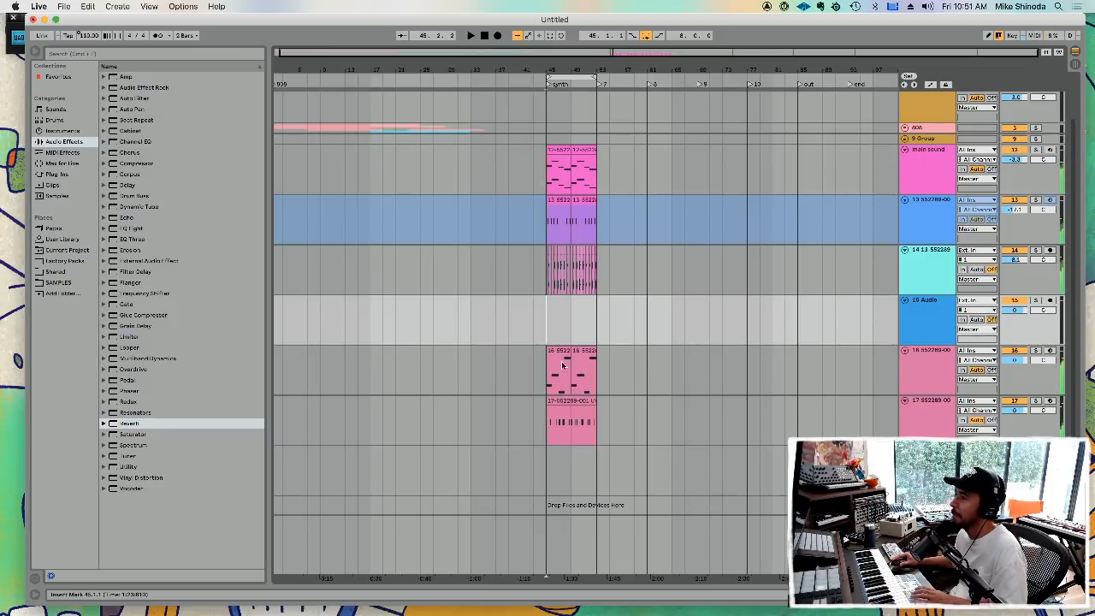
- Duplicate the main sound track, place the copy after track 17 and delete the copy's clips
click(932, 154)
key(super+d)
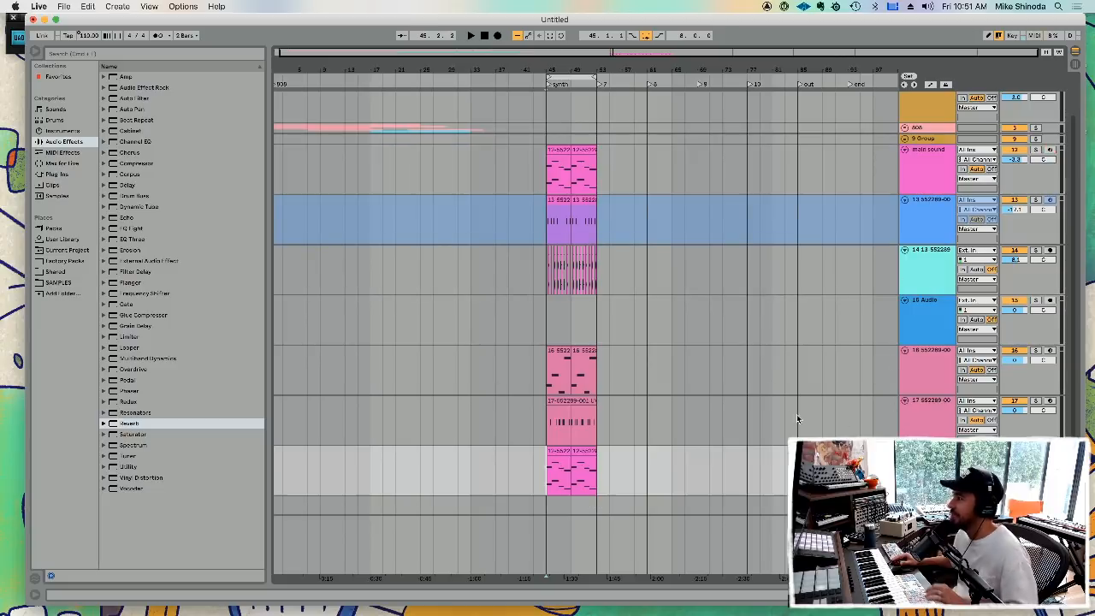
scroll(787, 411, down, 3)
drag(684, 420, 485, 417)
key(Delete)
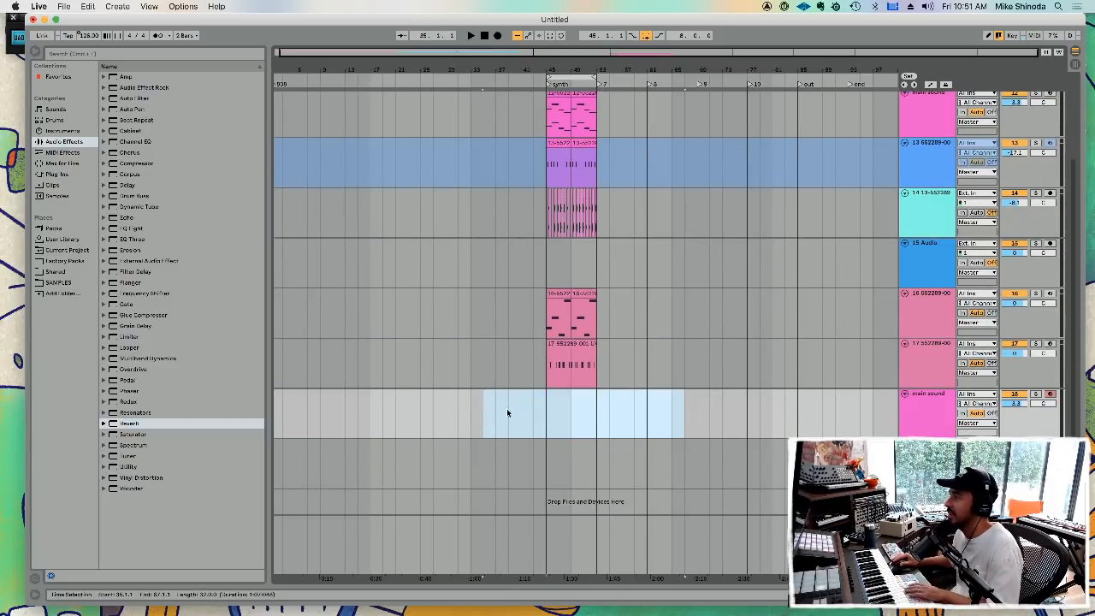
click(670, 422)
click(609, 419)
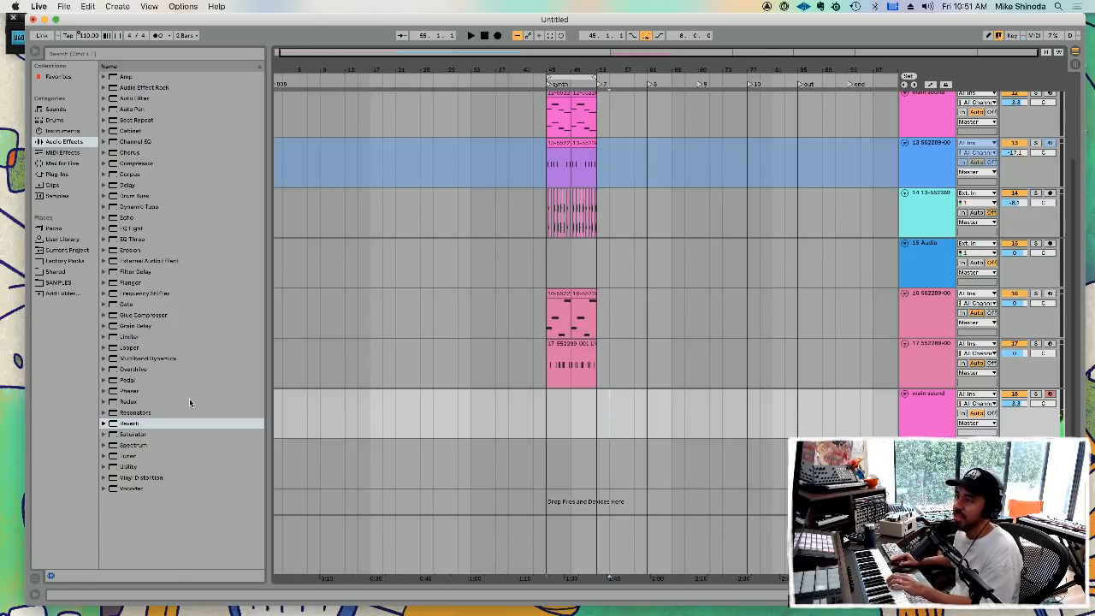
- Add Overdrive and Phaser to the duplicated main sound track, with the Phaser at 159 Hz frequency and 0.96 feedback
click(116, 370)
double_click(919, 399)
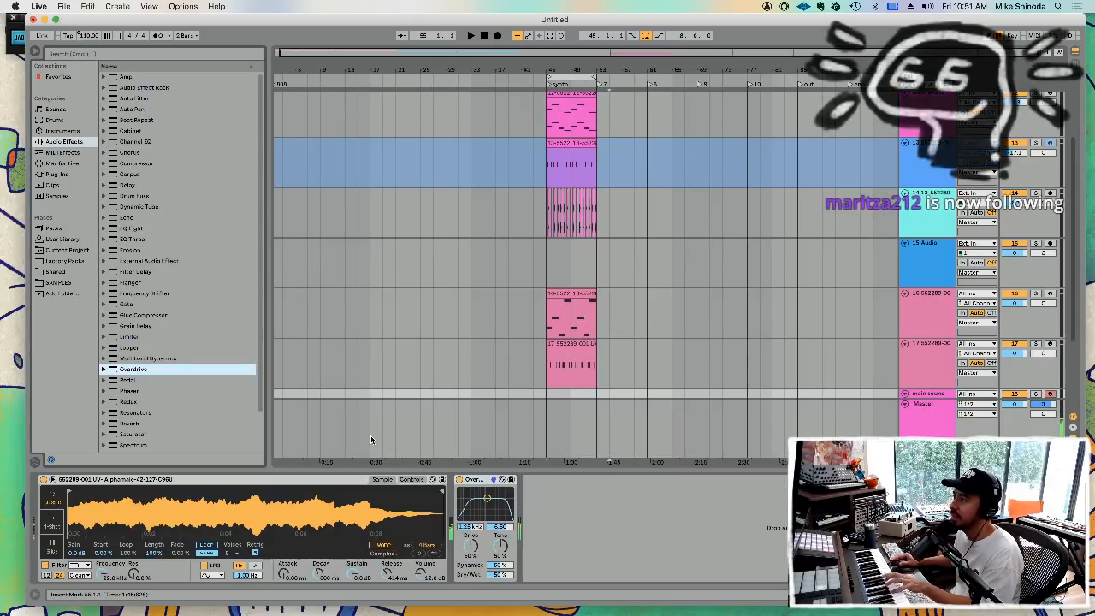
drag(117, 391, 528, 497)
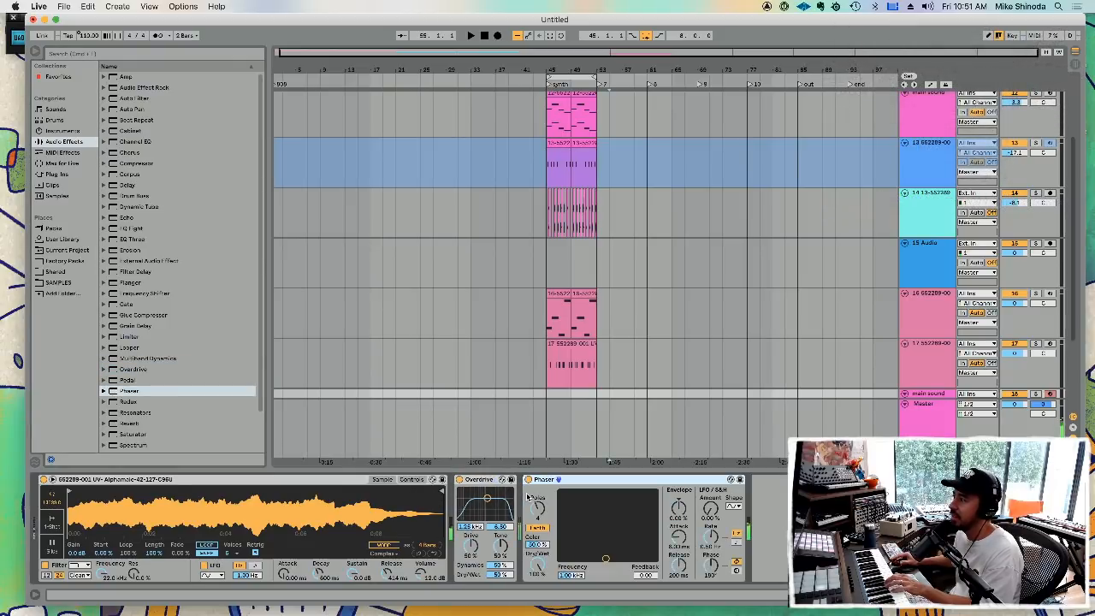
drag(605, 558, 574, 499)
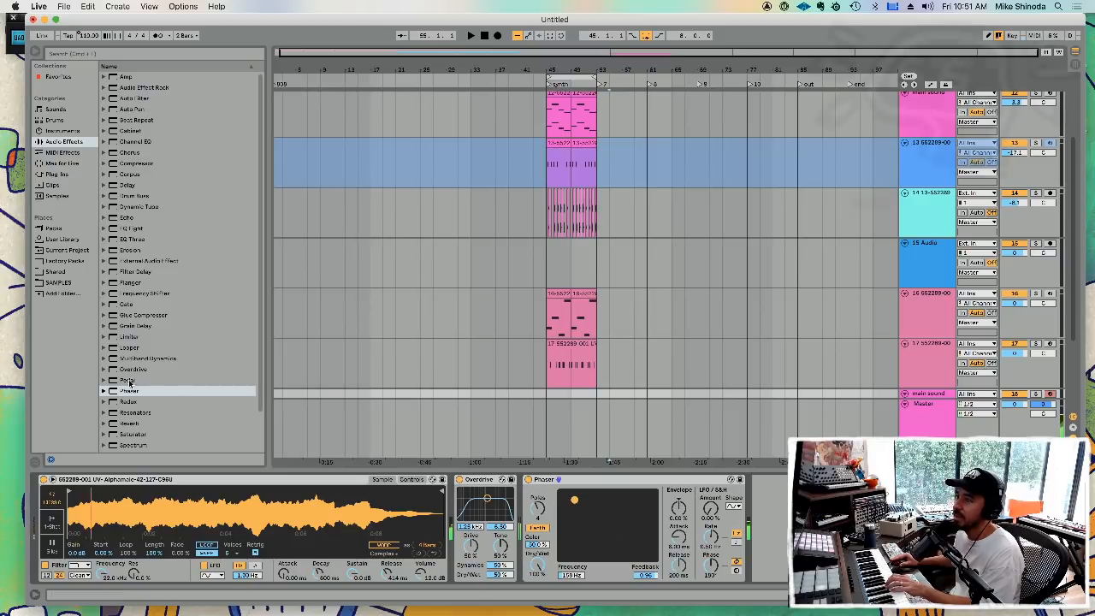
- Try a Redux effect after the Phaser on the duplicated main sound track and remove it
drag(115, 403, 765, 513)
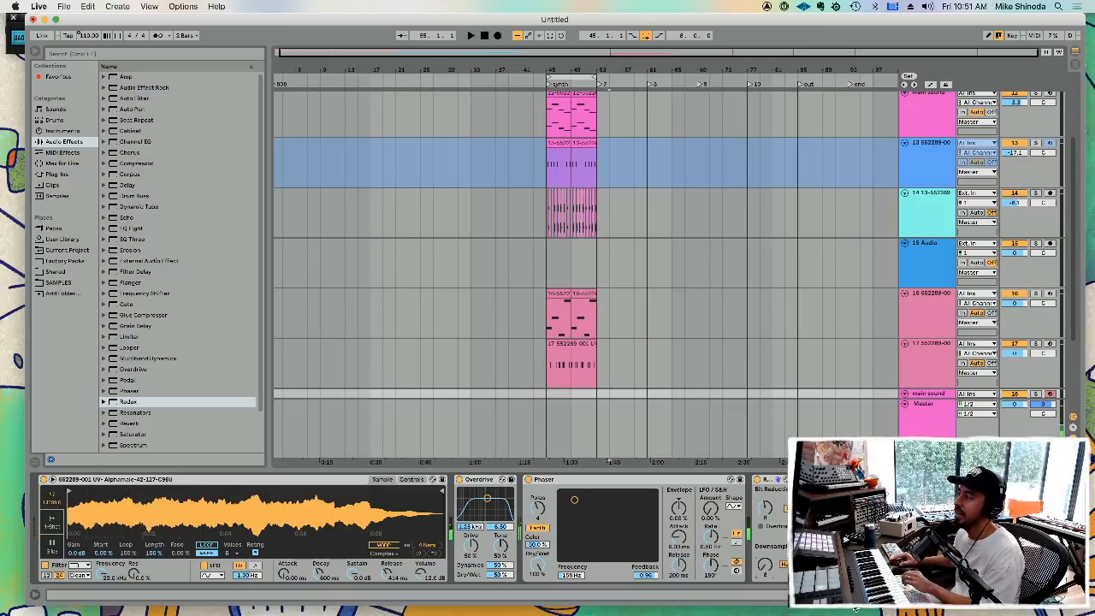
click(770, 480)
key(Delete)
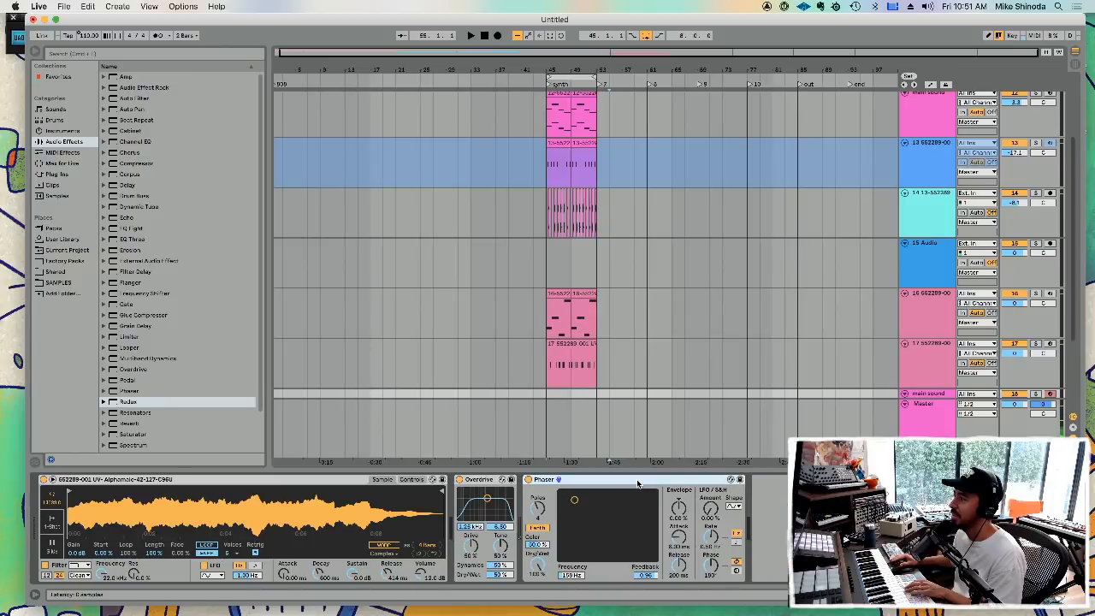
- Remove the Phaser and Overdrive from the duplicated main sound track and lower the sampler's filter frequency to 231 Hz
key(Delete)
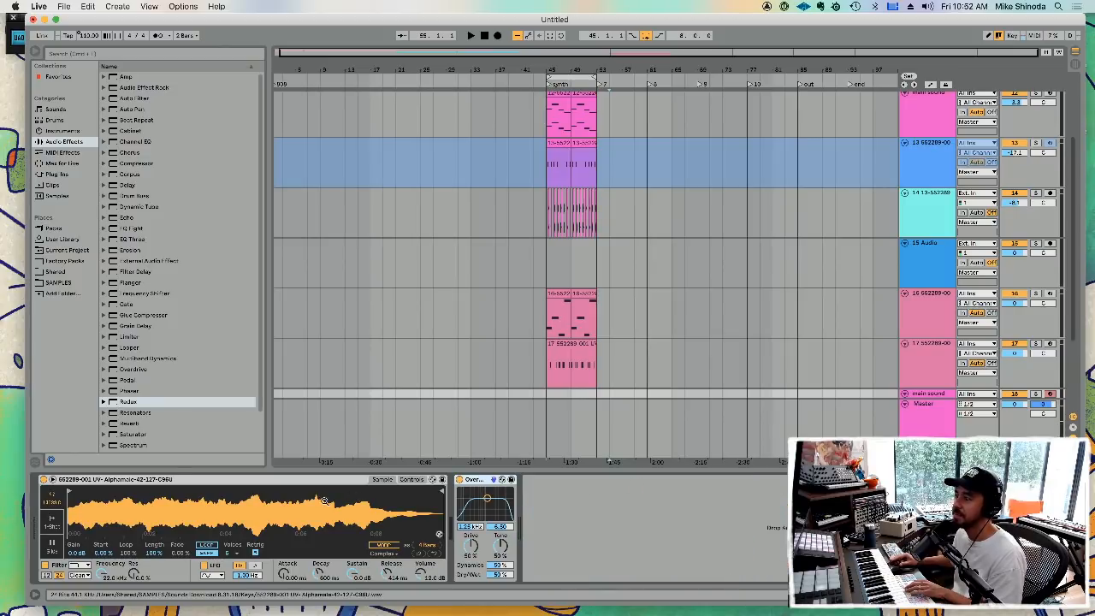
drag(101, 572, 102, 599)
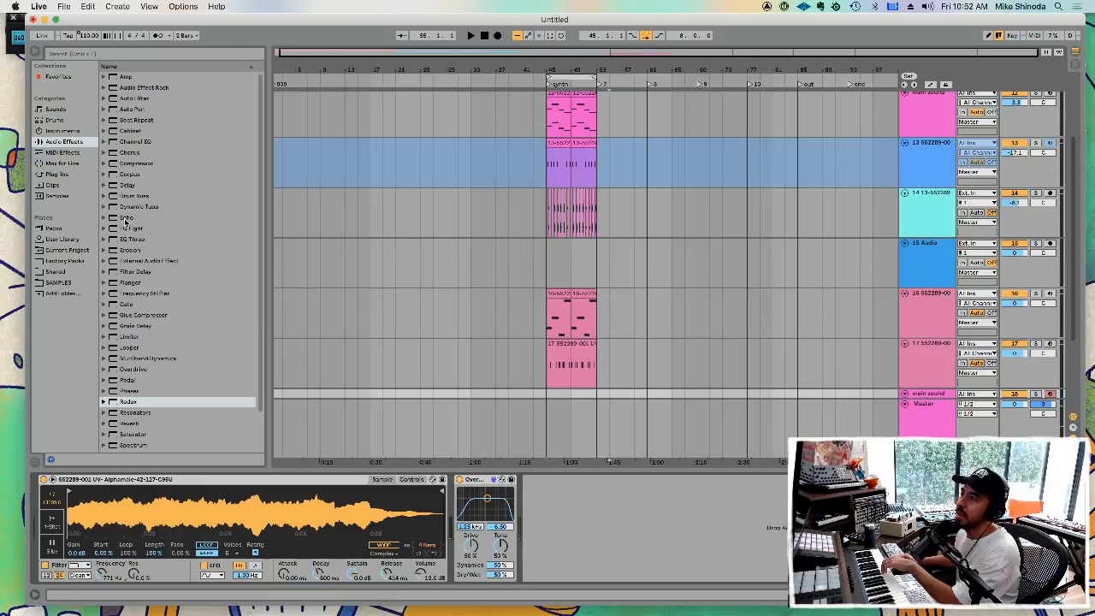
click(475, 480)
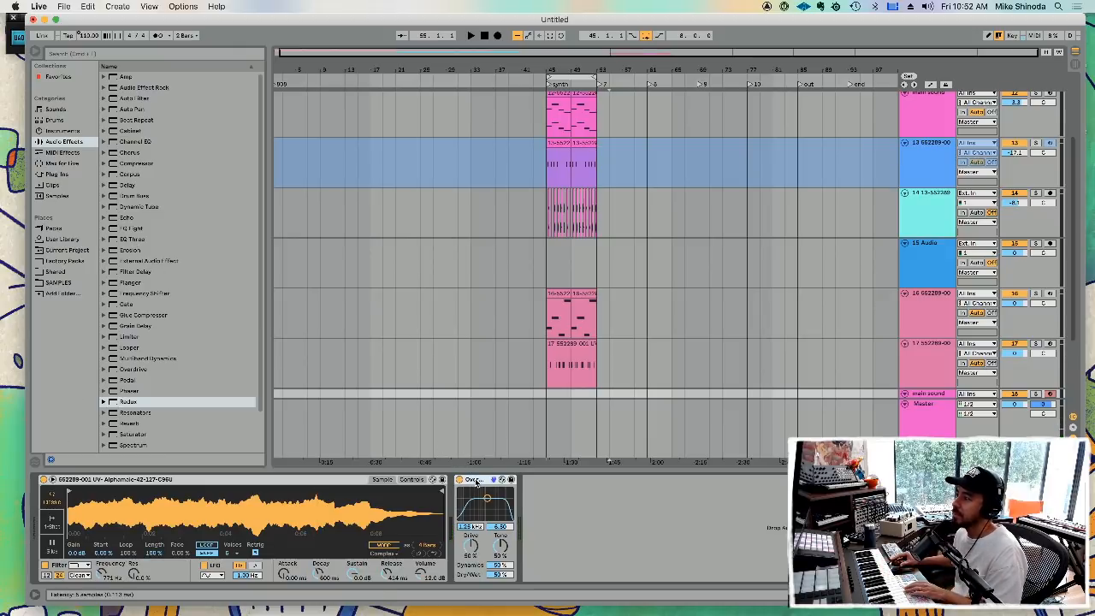
key(Delete)
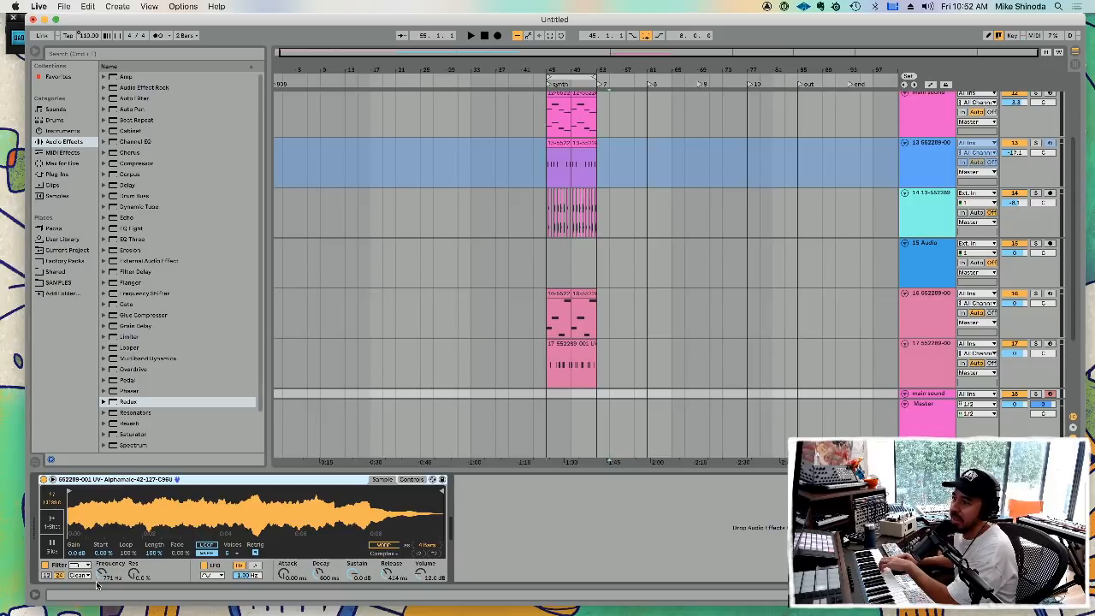
drag(101, 576, 101, 530)
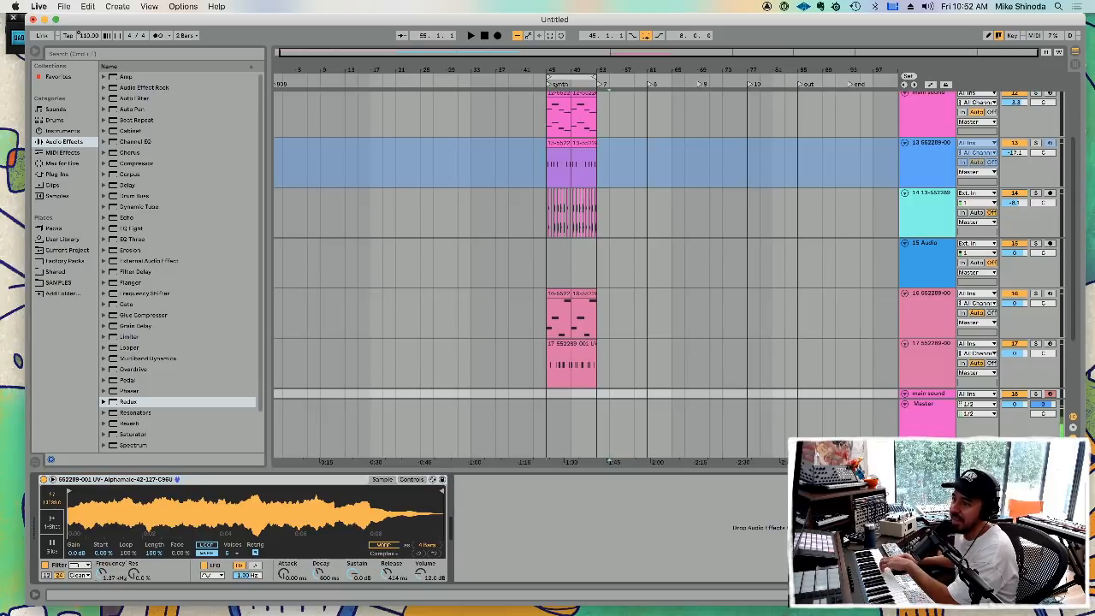
mouse_move(102, 575)
mouse_down()
mouse_move(101, 591)
mouse_move(102, 581)
mouse_up()
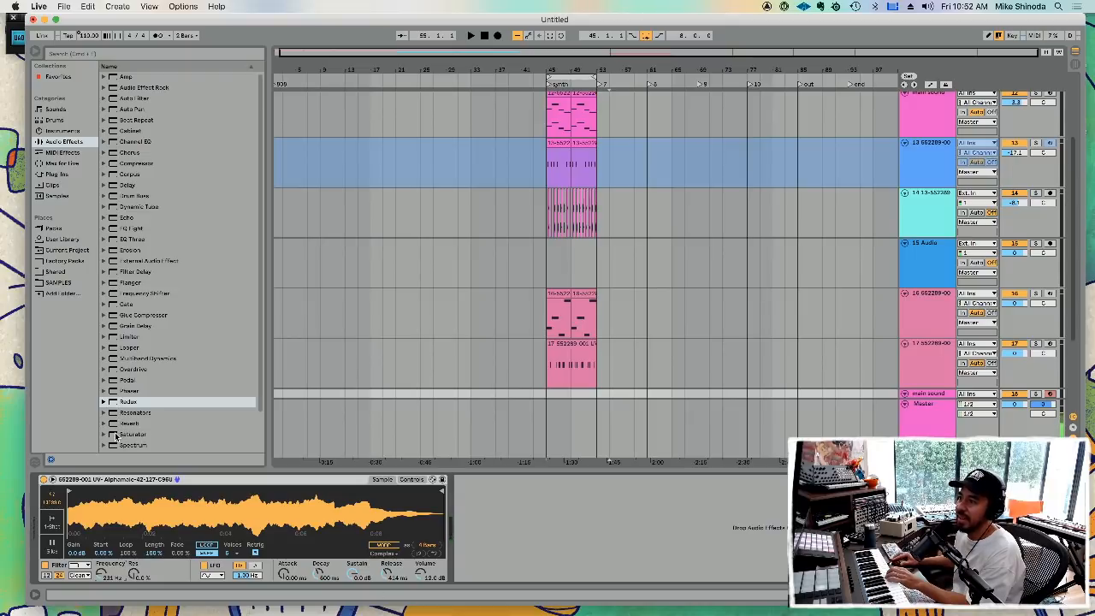
- Try a Vinyl Distortion effect on the duplicated main sound track, shifting its upper tracing band higher, and remove it
scroll(116, 437, down, 2)
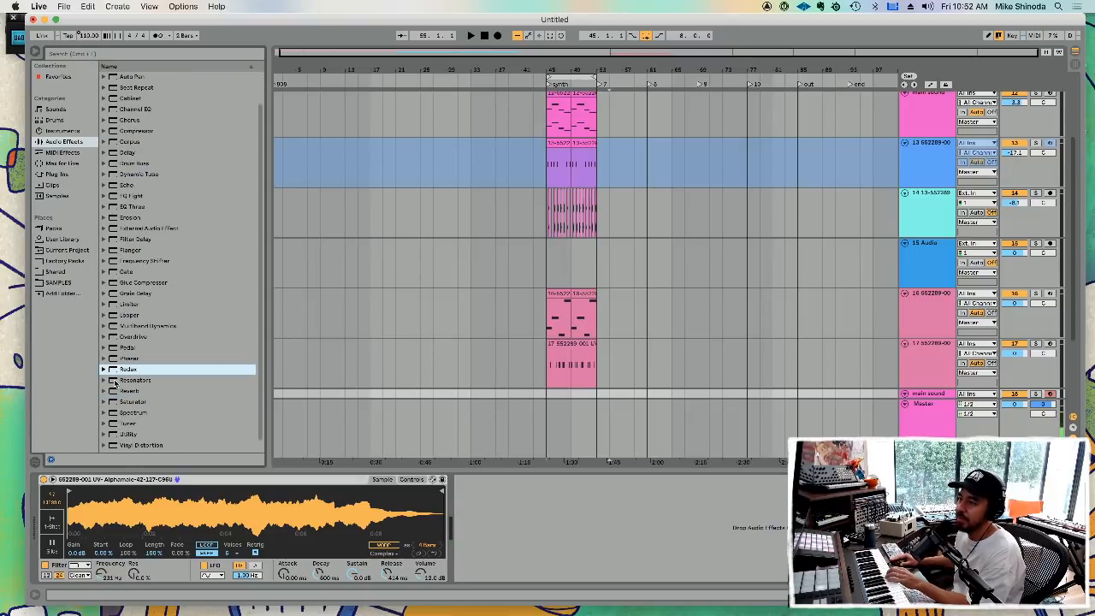
scroll(118, 394, down, 1)
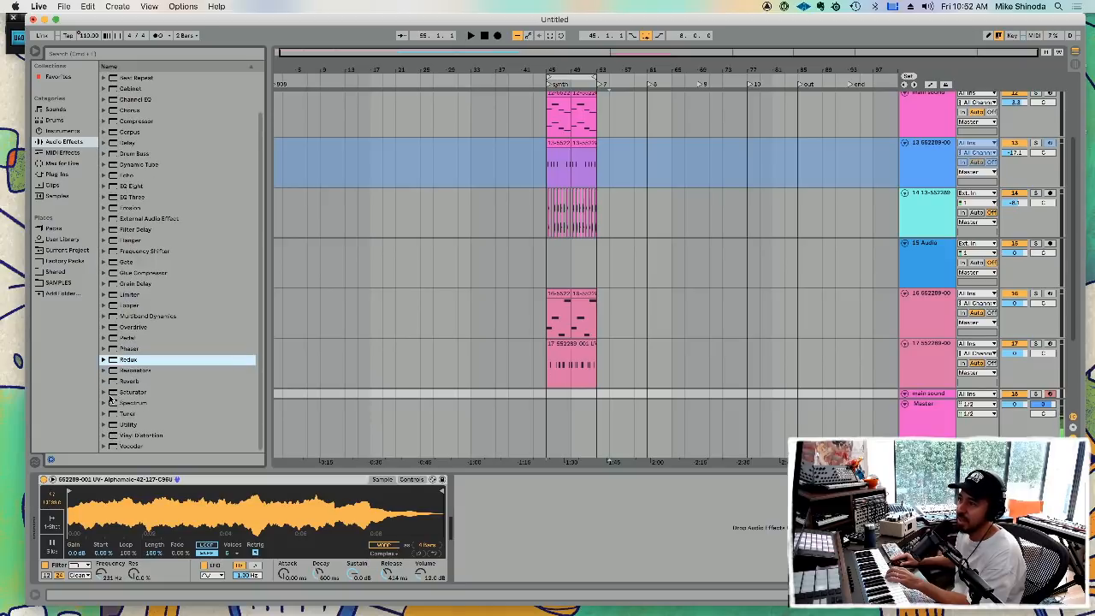
click(114, 436)
drag(421, 433, 505, 514)
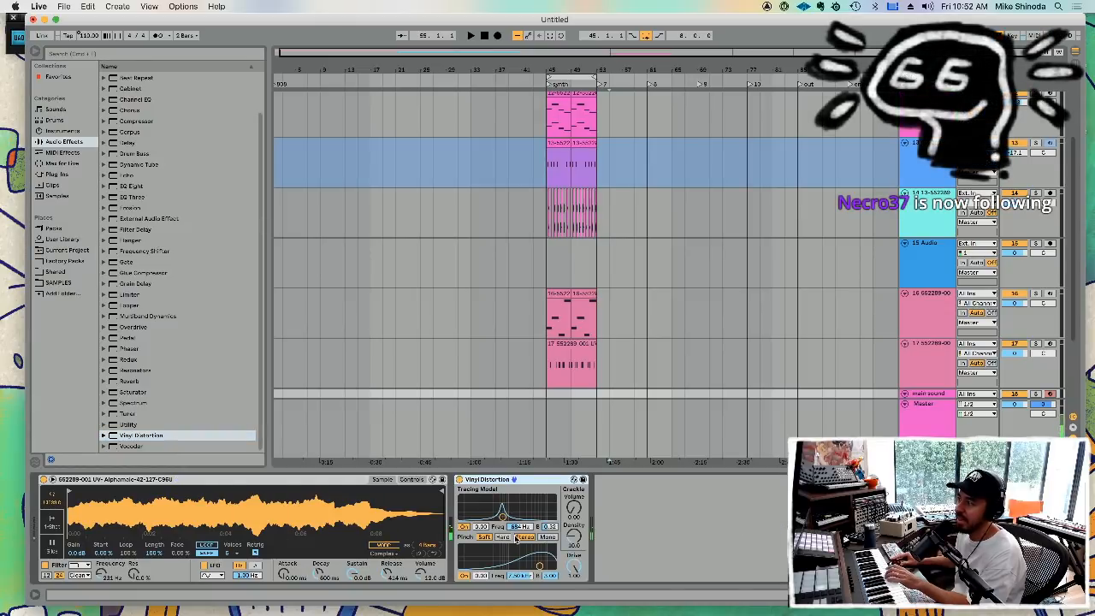
drag(502, 517, 524, 514)
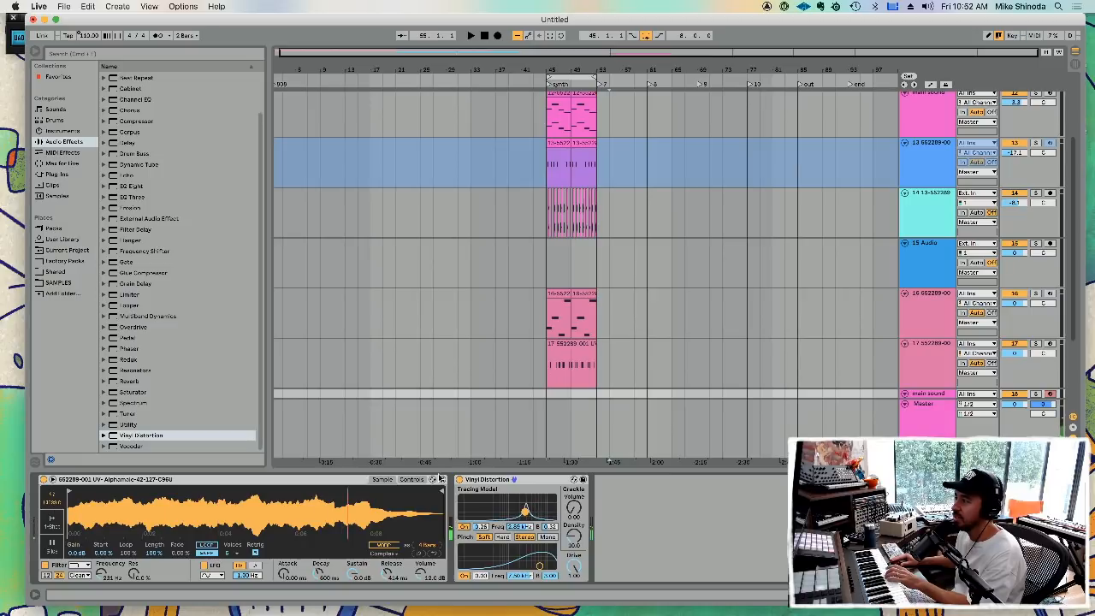
click(483, 481)
key(Delete)
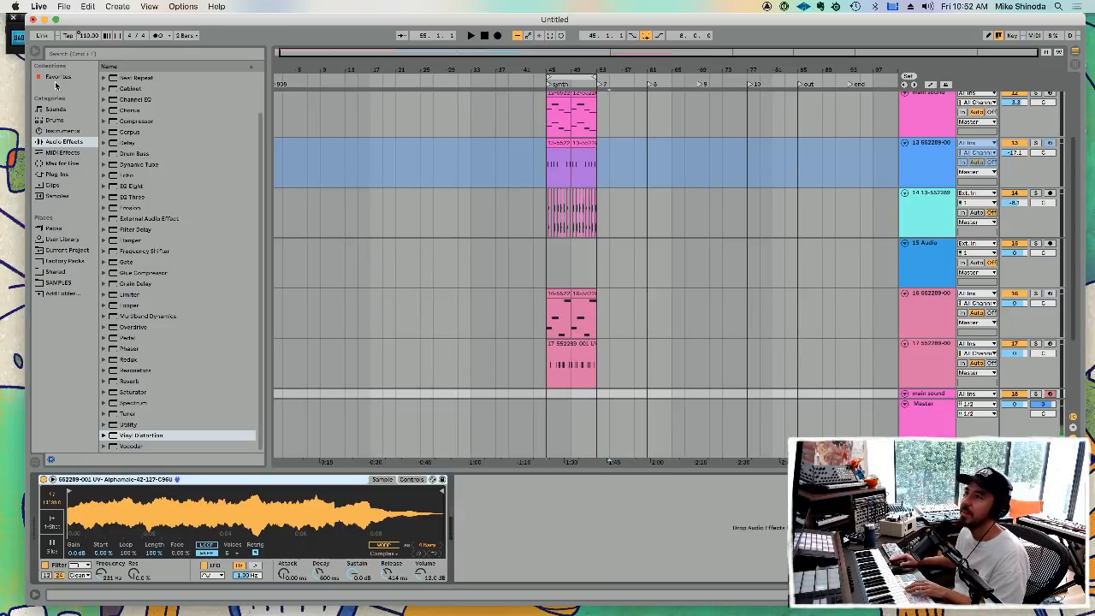
- Add the XLN Audio plug-in RC-20 Retro Color after the sampler on the duplicated main sound track
click(56, 77)
click(54, 173)
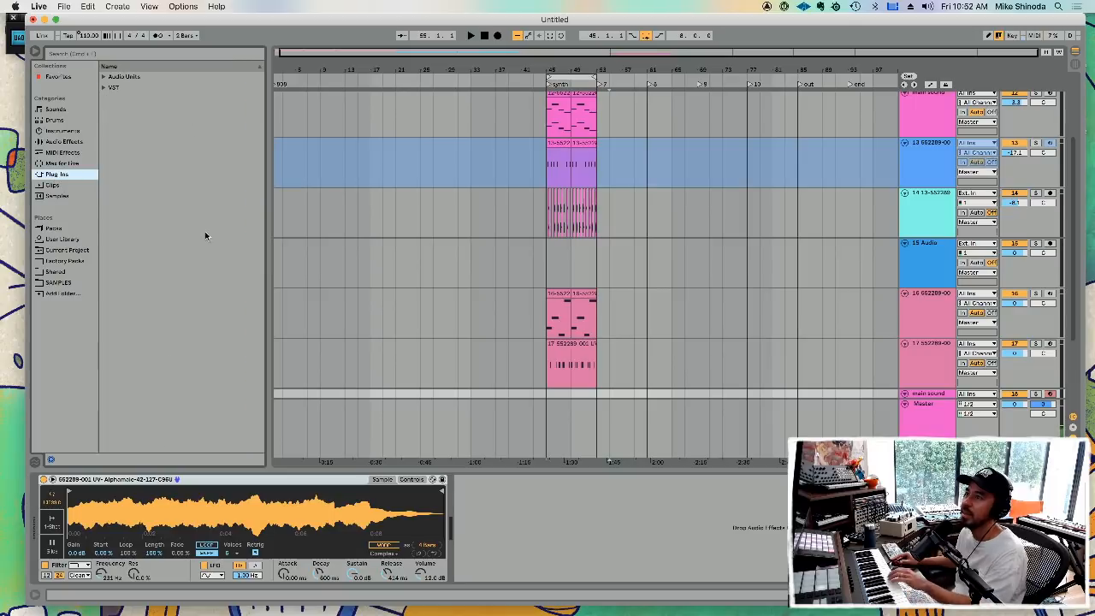
click(104, 77)
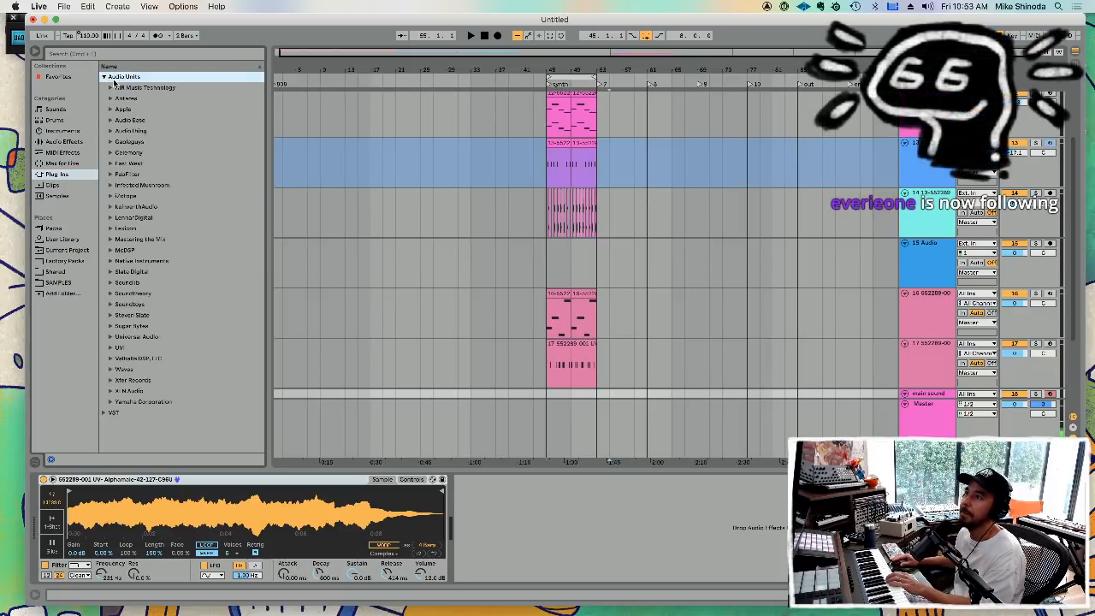
click(111, 391)
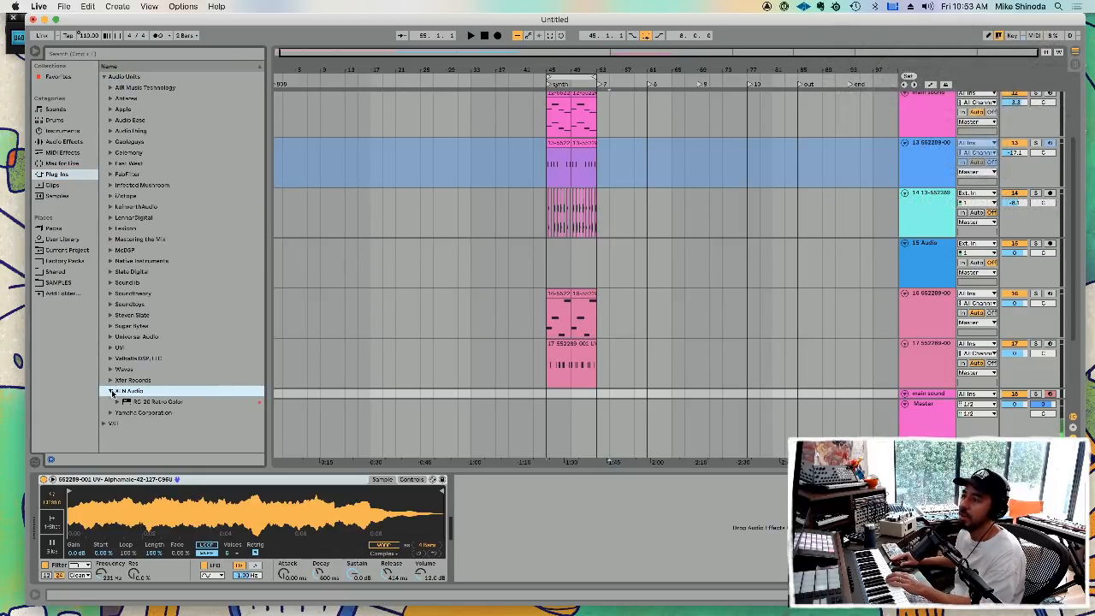
click(141, 402)
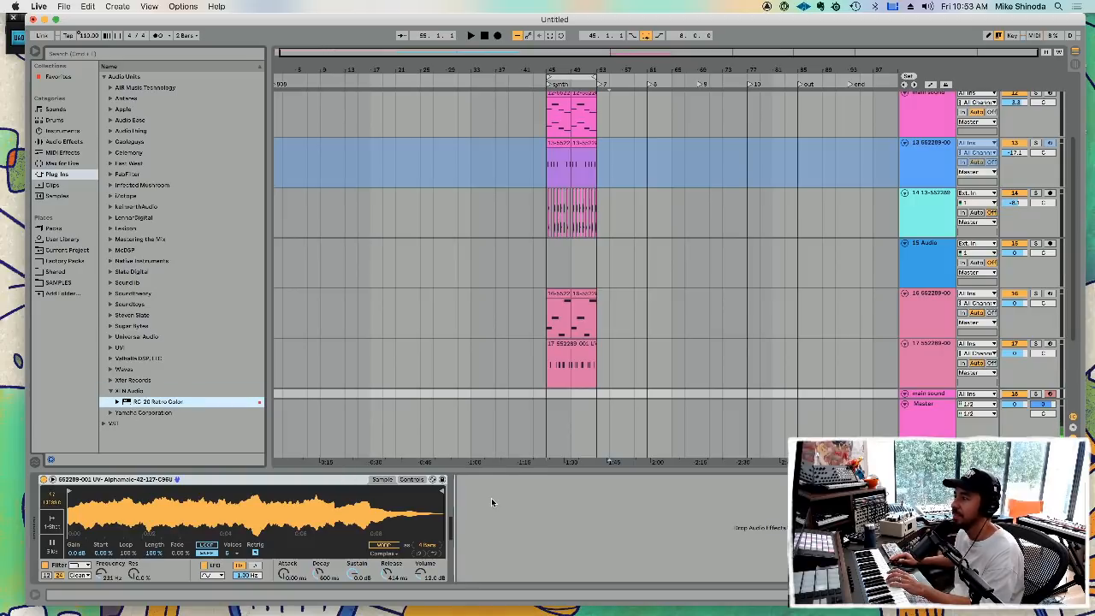
key(Return)
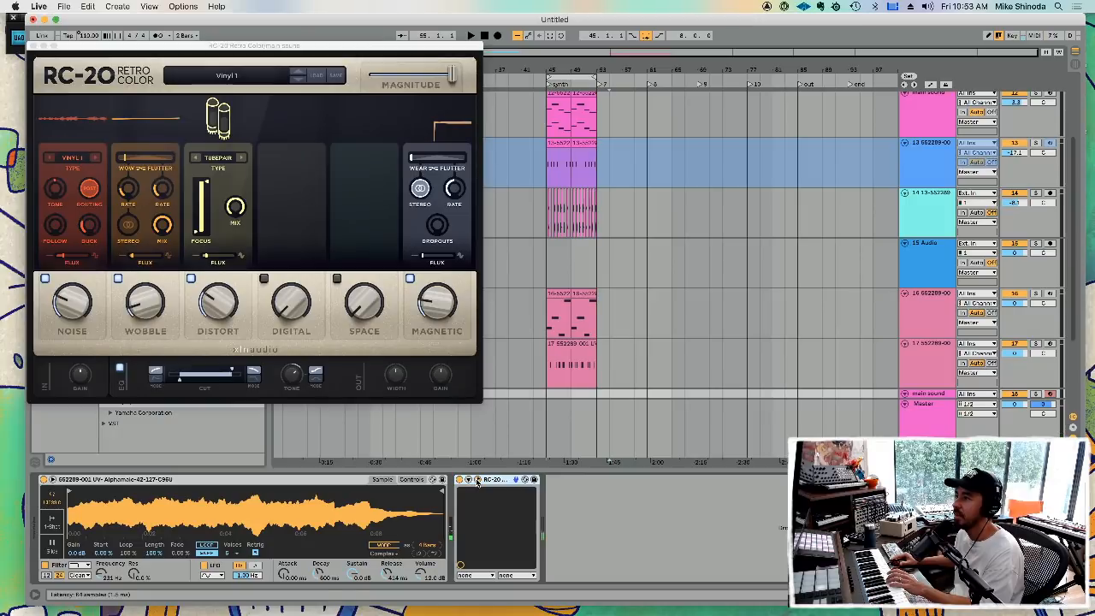
- Set RC-20's distortion type to Crunch with a raised Distort amount, leave the Digital module off and close the plug-in window
drag(86, 231, 95, 289)
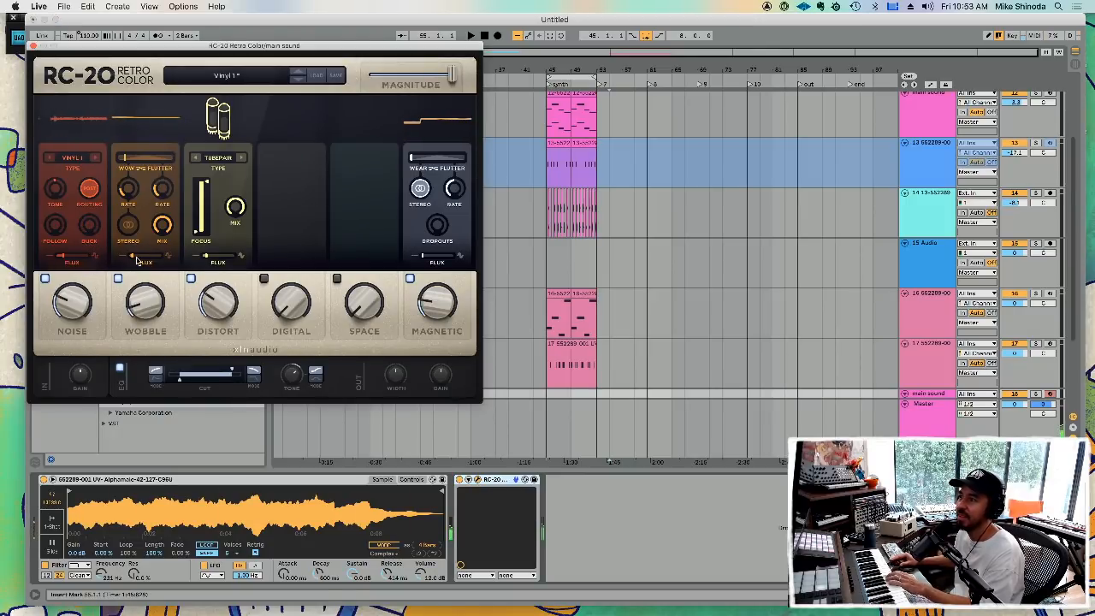
drag(217, 291, 223, 209)
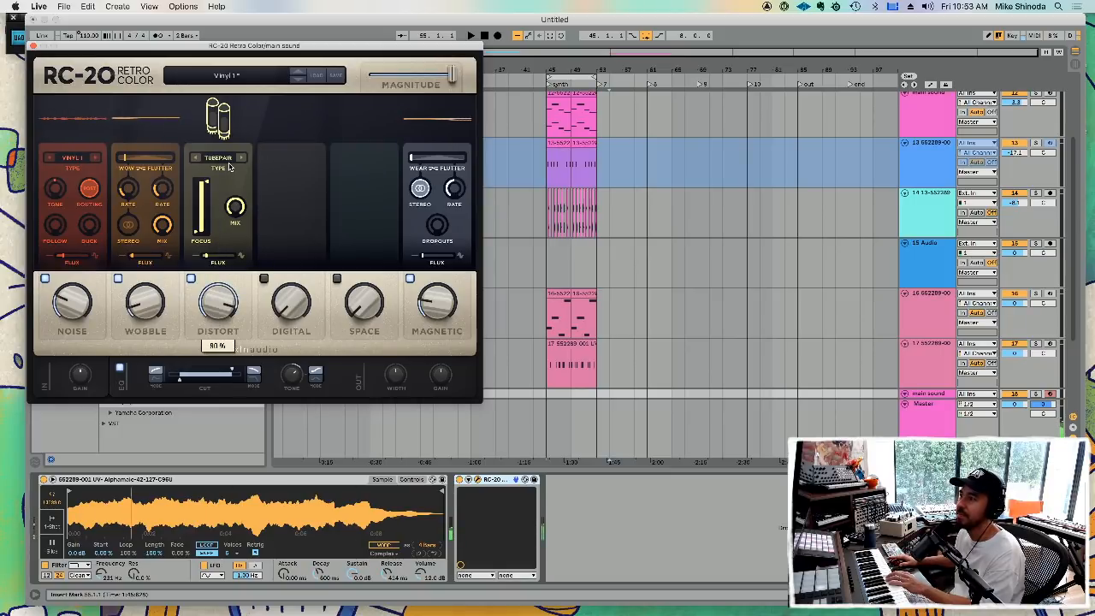
click(240, 158)
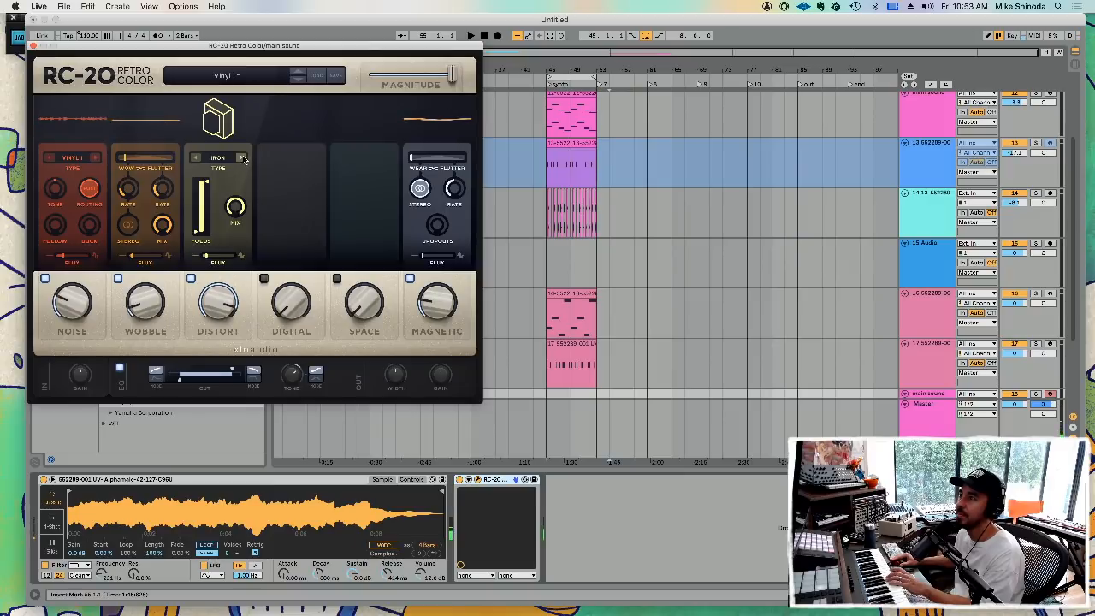
click(243, 158)
drag(210, 300, 211, 338)
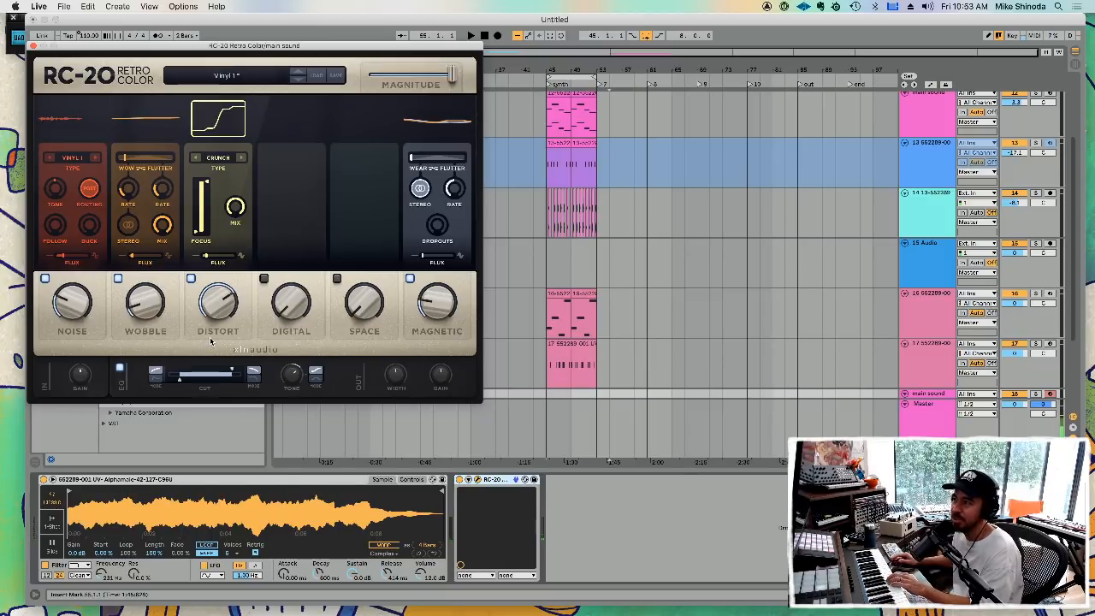
click(264, 279)
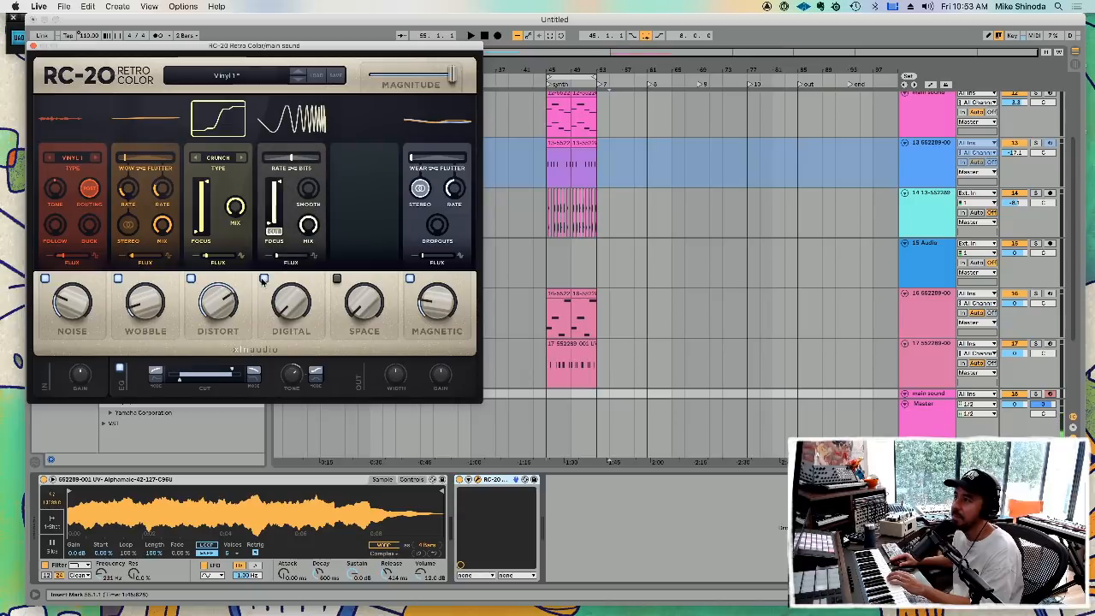
click(263, 280)
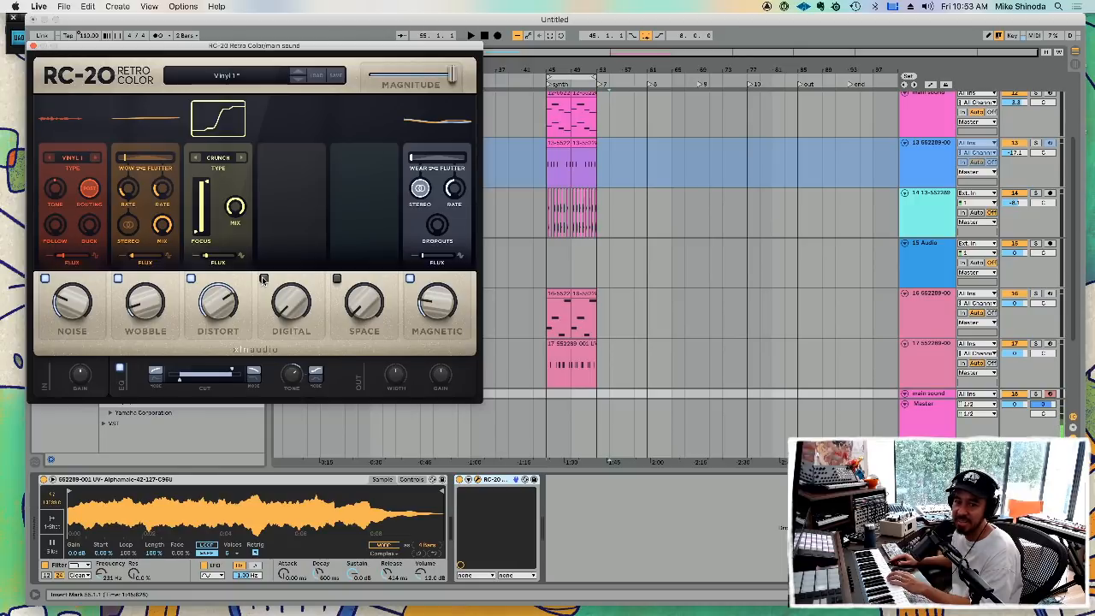
click(34, 45)
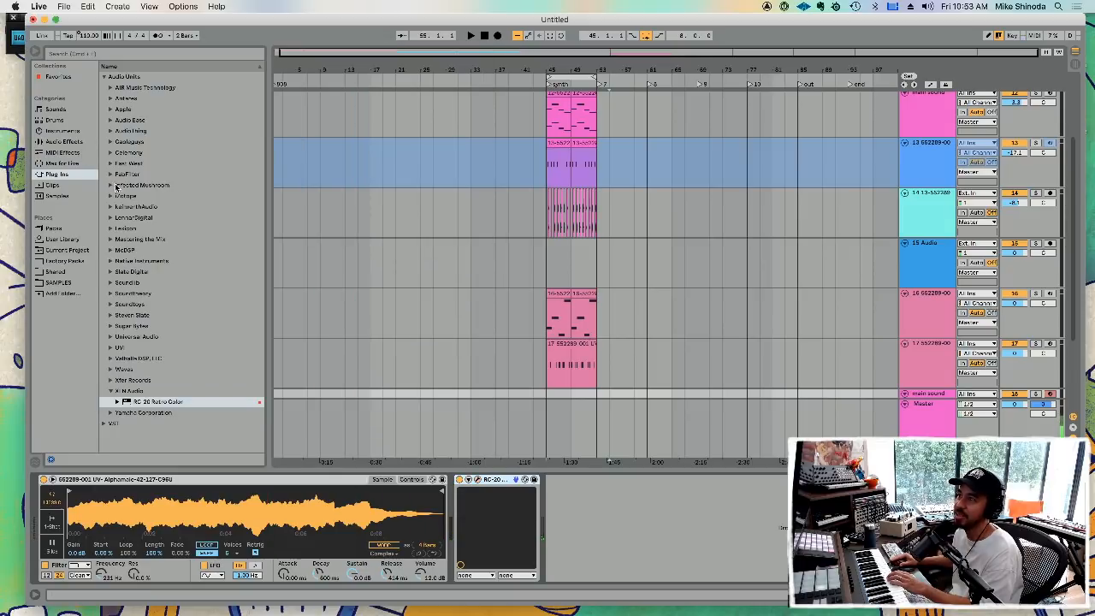
- Find the Manipulator plug-in among the favorites and insert it between the sampler and RC-20 on the duplicated main sound track
click(111, 369)
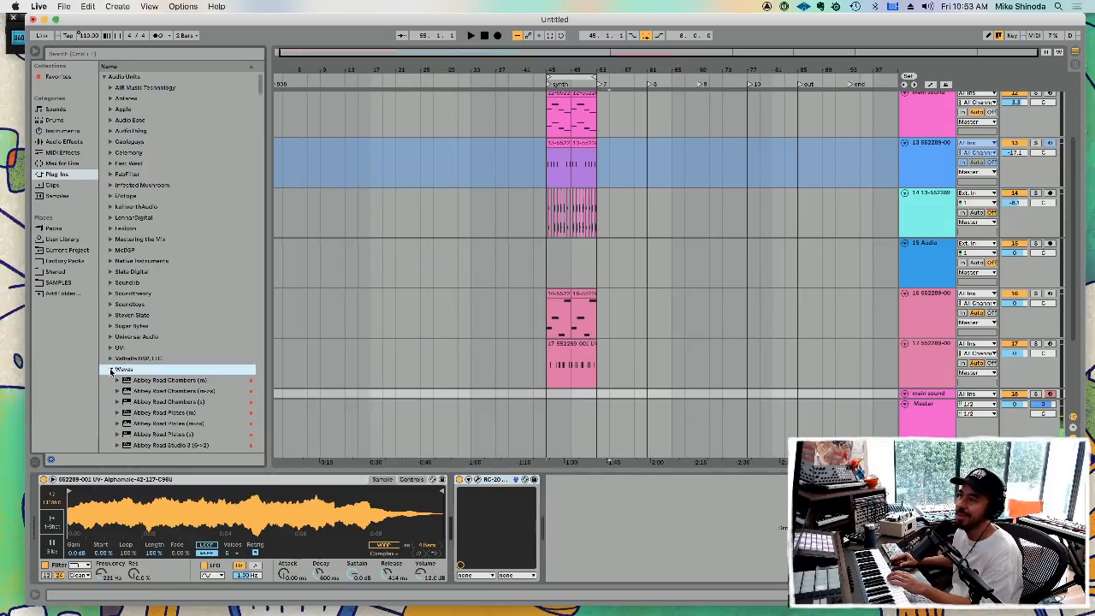
scroll(127, 396, down, 10)
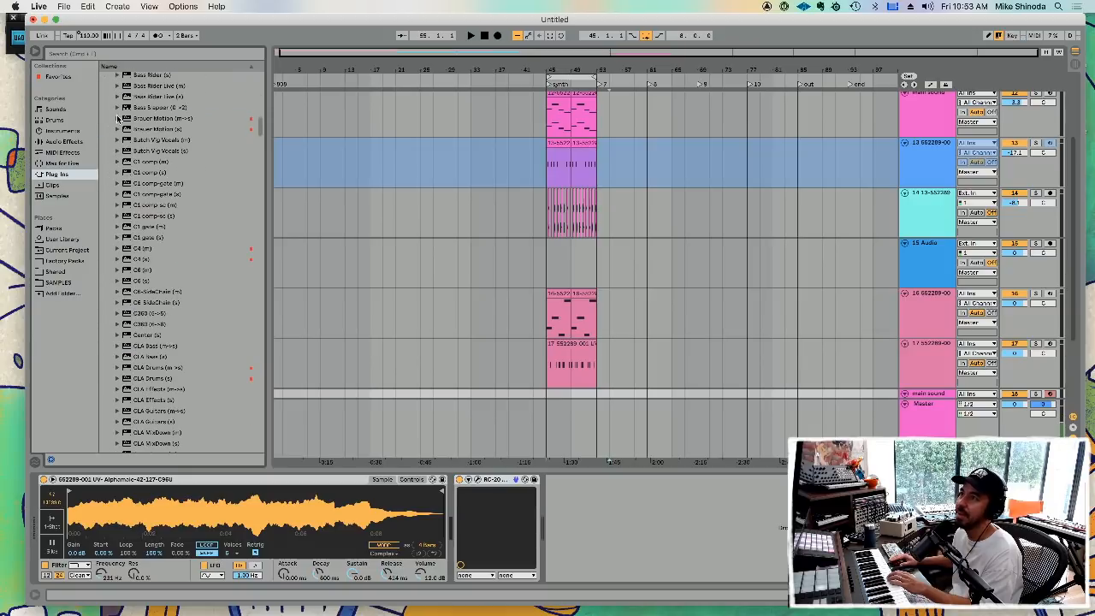
click(62, 78)
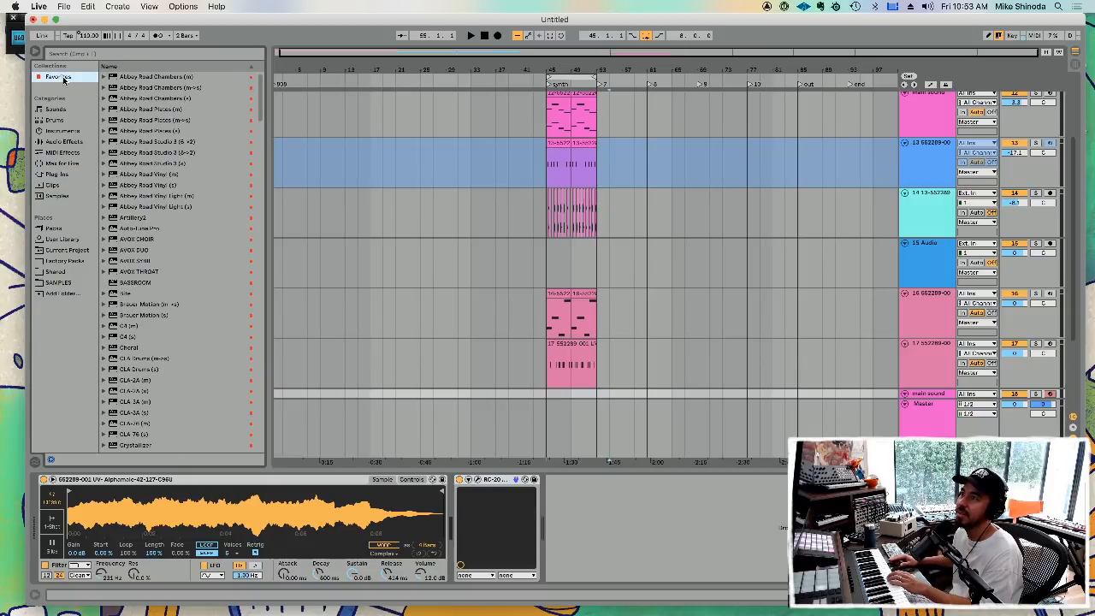
scroll(199, 256, down, 15)
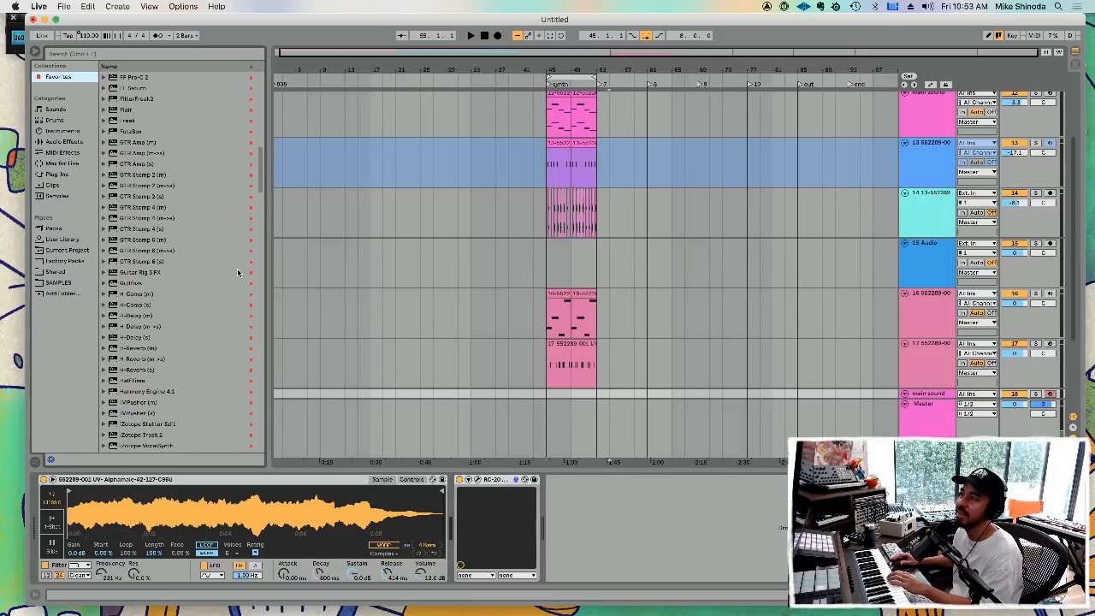
scroll(182, 266, up, 10)
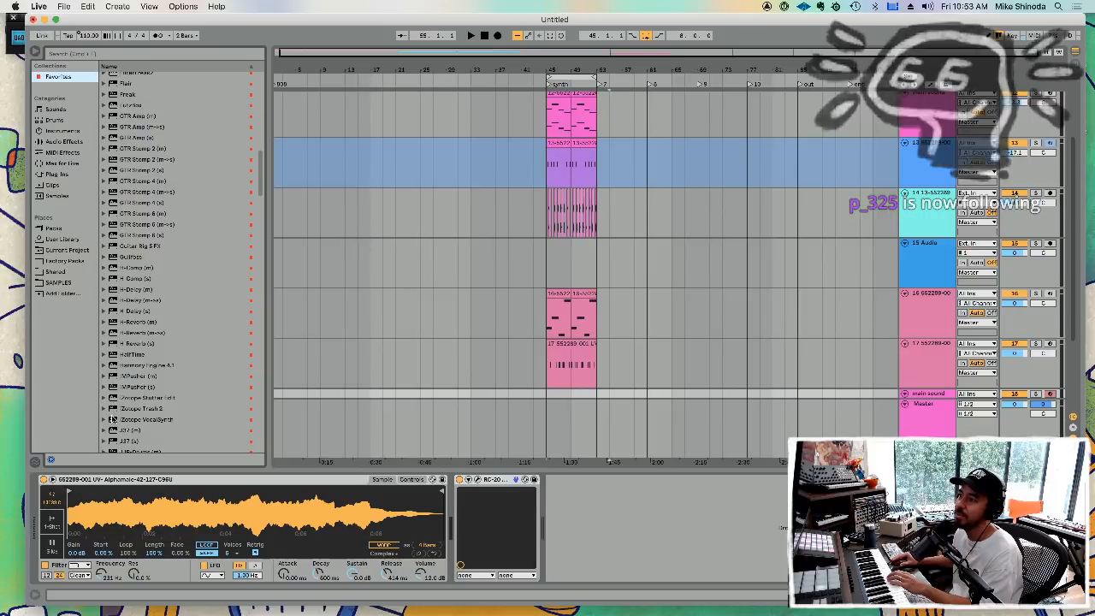
scroll(114, 386, down, 10)
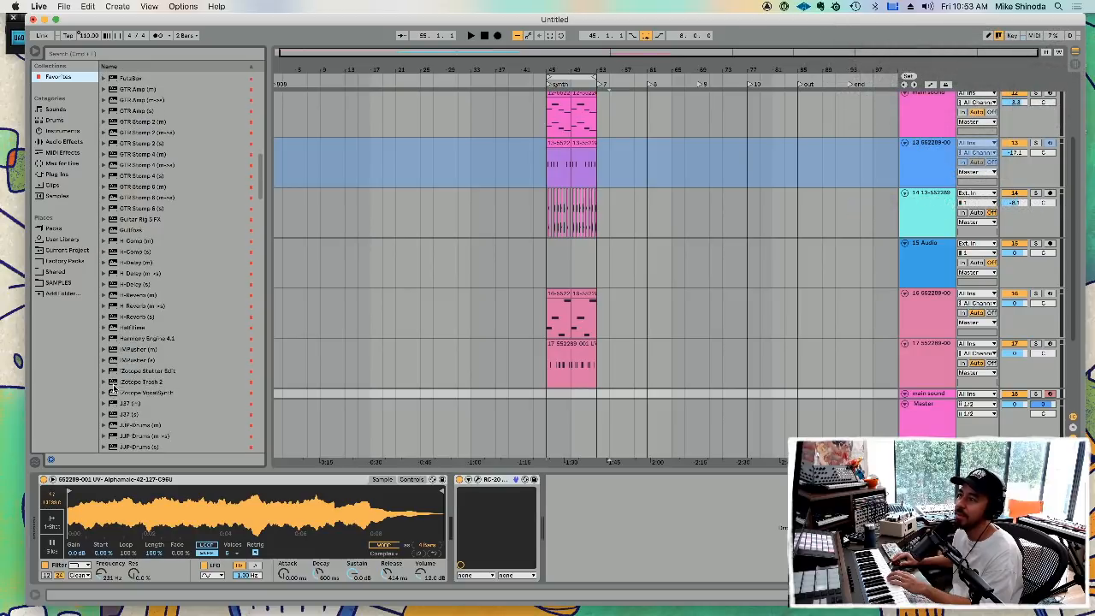
scroll(116, 386, down, 5)
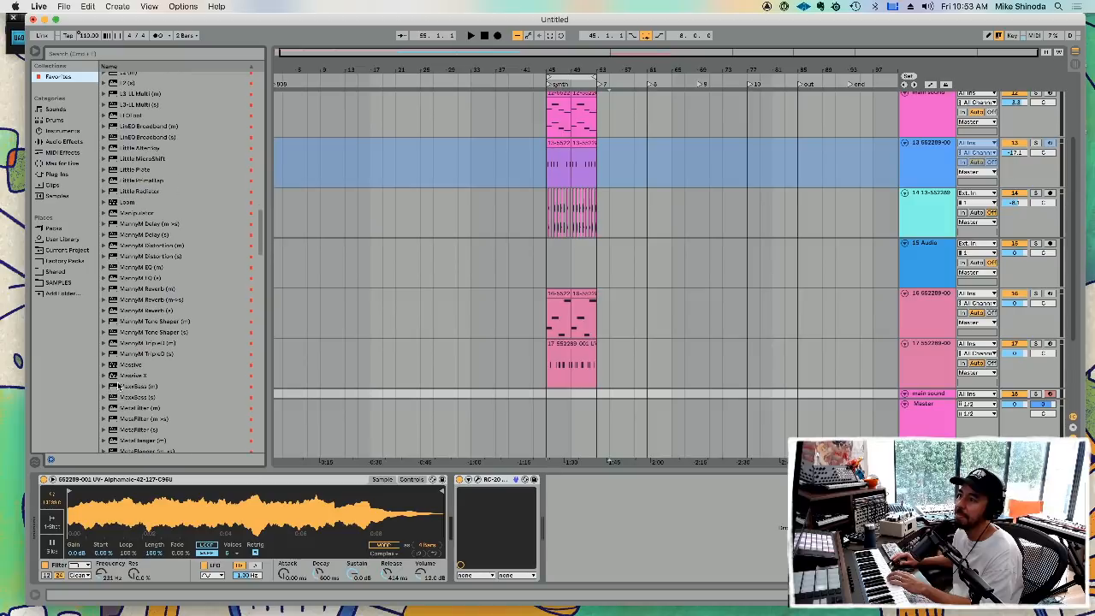
click(113, 214)
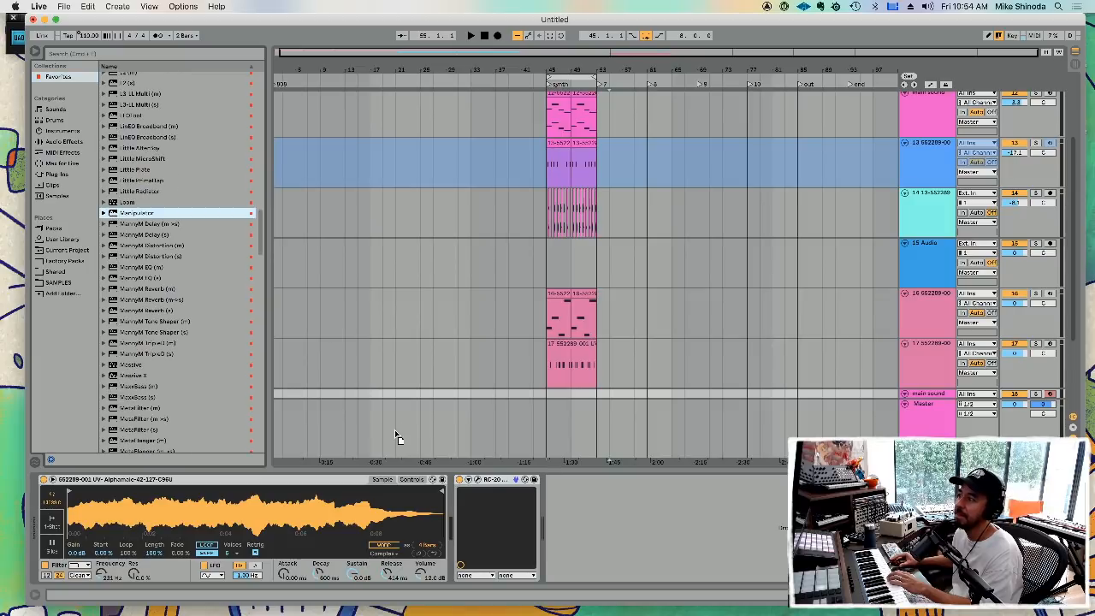
drag(453, 492, 455, 493)
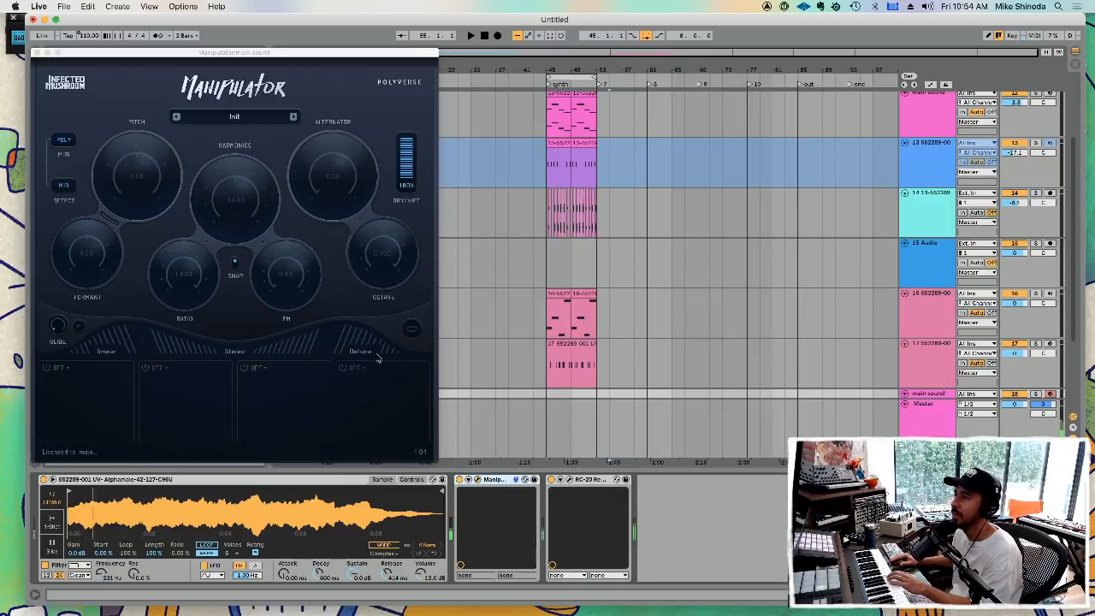
- Audition Manipulator's presets, moving through John and Duvdevina to Barry
click(293, 117)
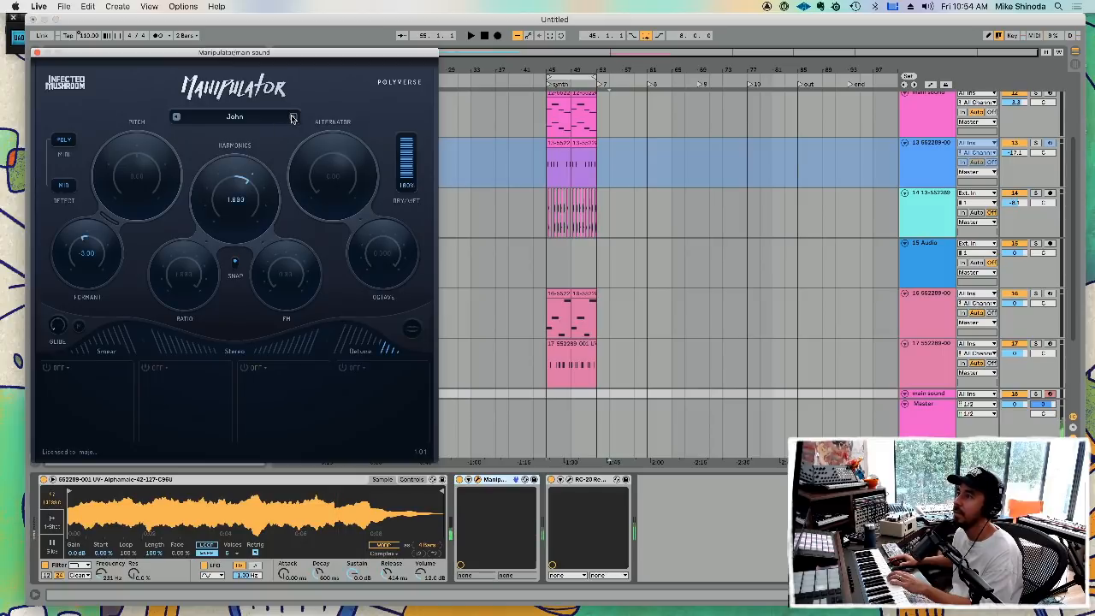
click(293, 118)
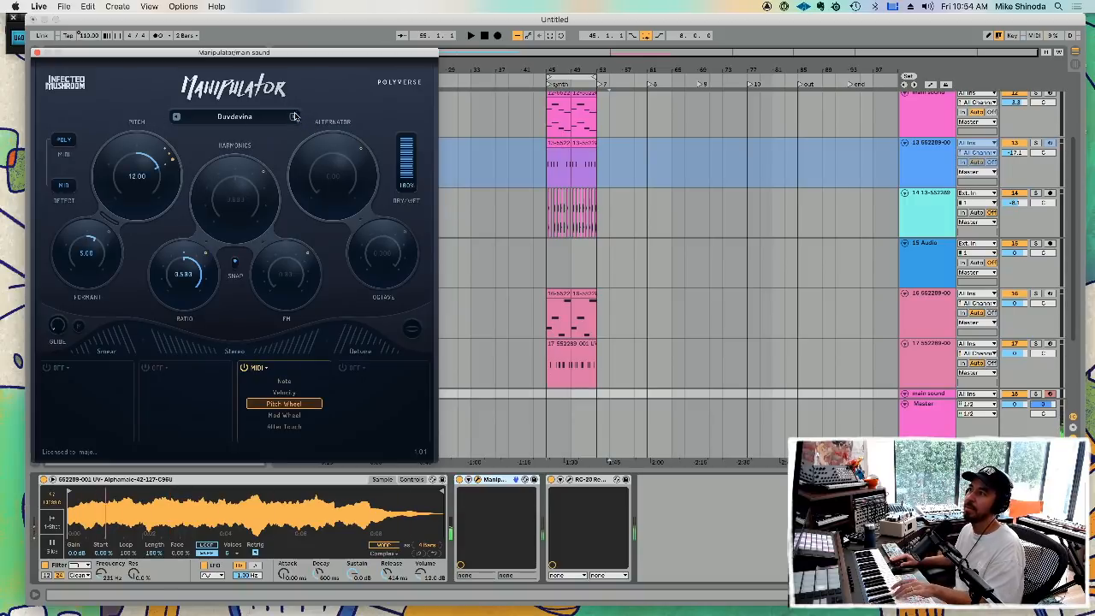
click(294, 117)
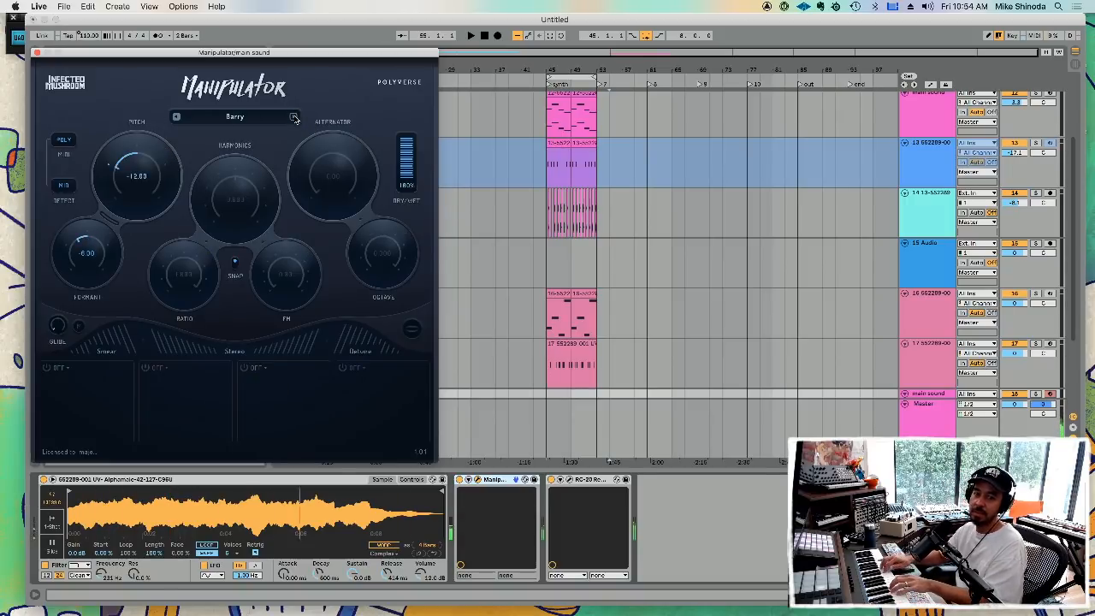
- Audition further Manipulator presets with RC-20 bypassed, moving through Mr Big and Chippy to Octavus
click(552, 481)
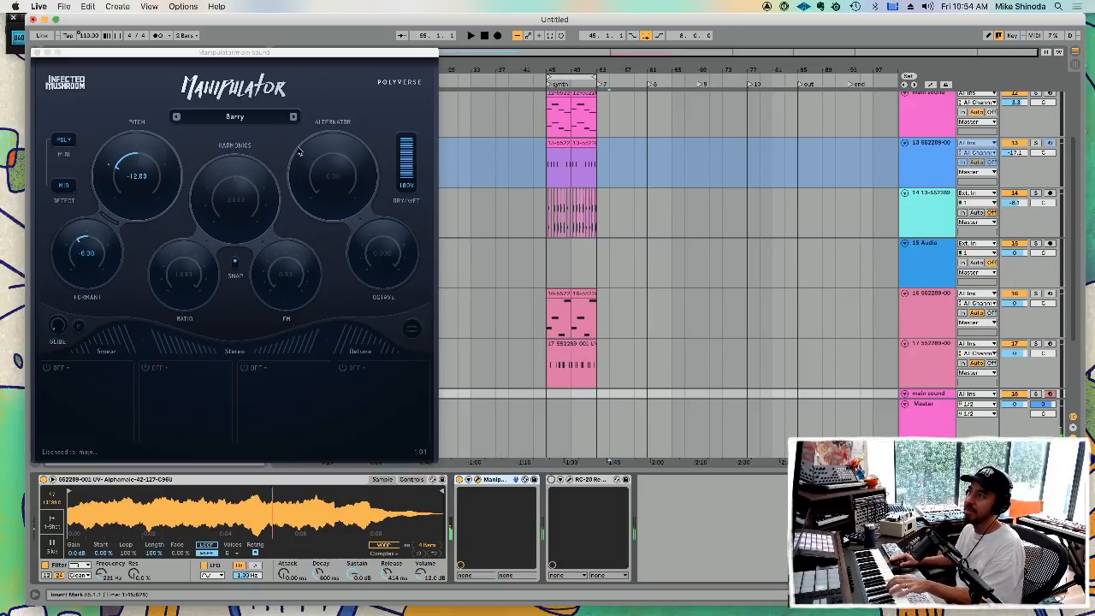
click(292, 117)
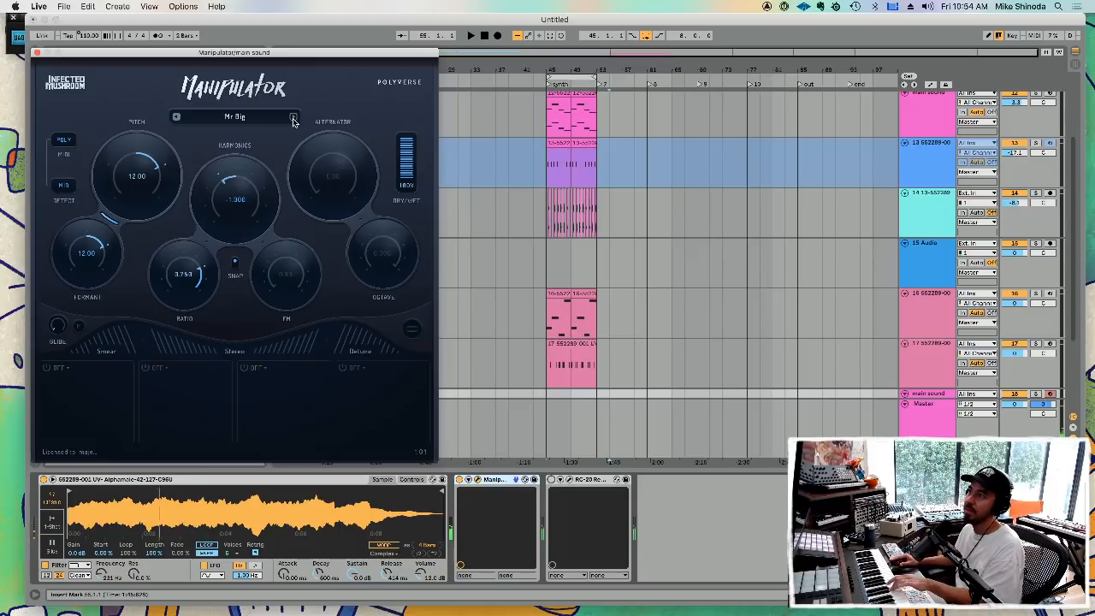
click(293, 117)
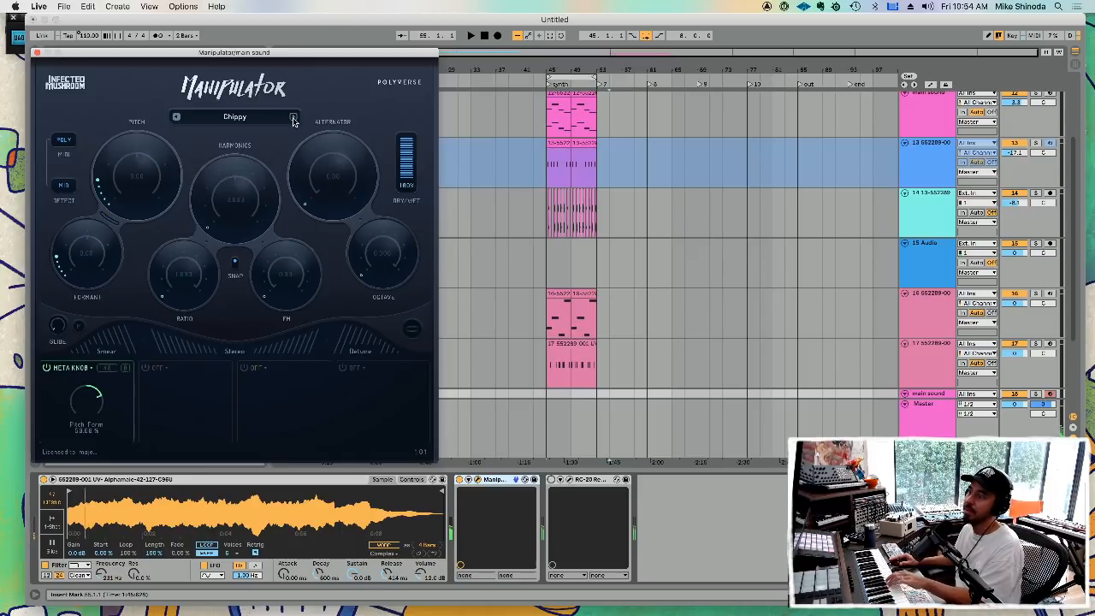
click(292, 117)
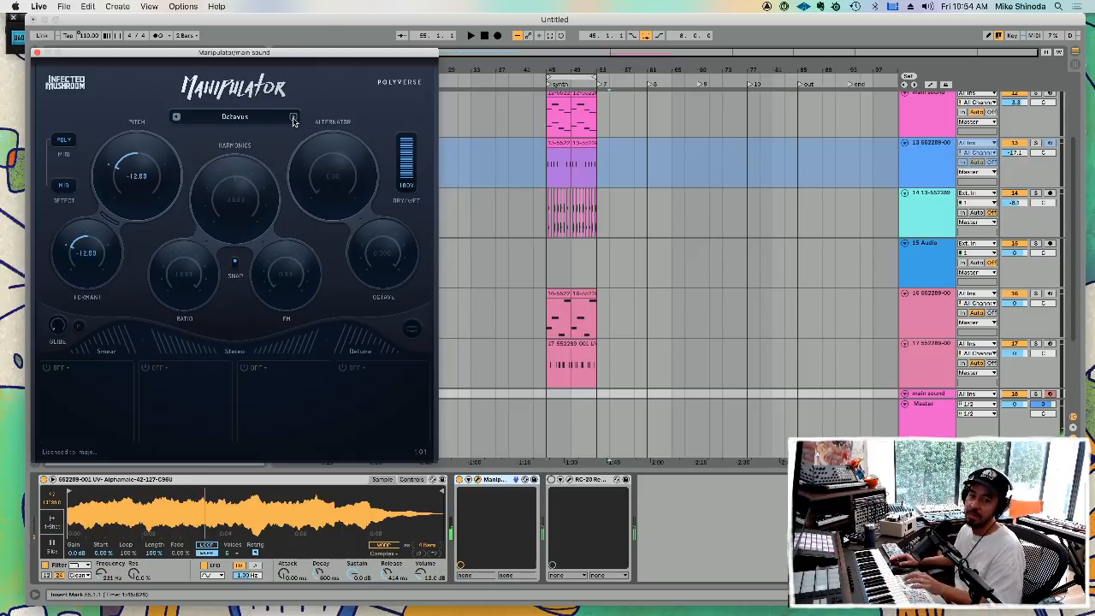
- Replace Manipulator with VocalSynth 2 from the favorites, placing it between the sampler and RC-20
click(37, 53)
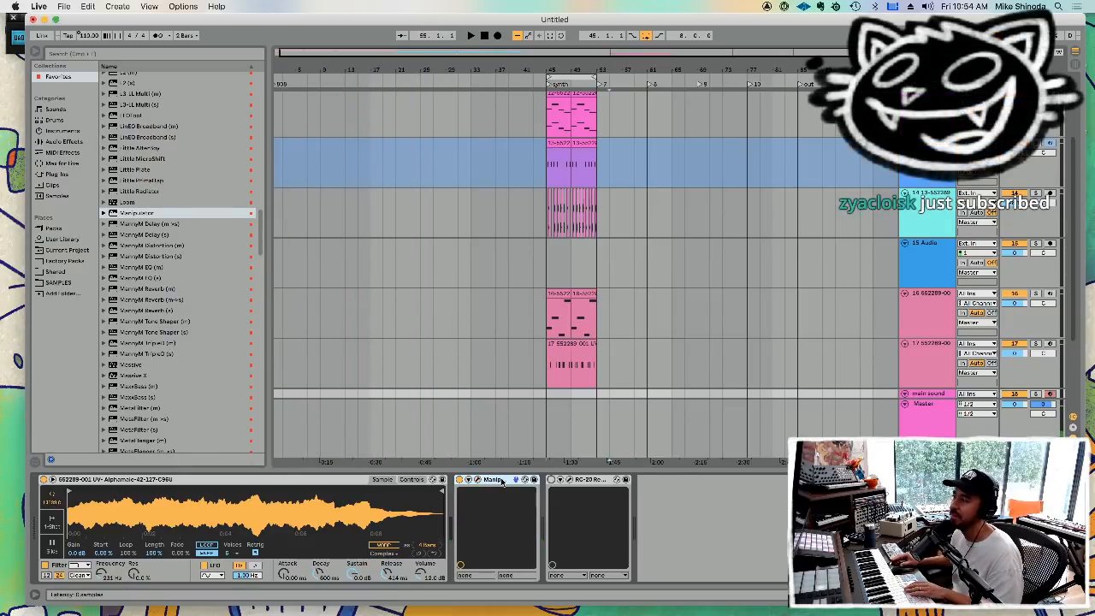
key(Delete)
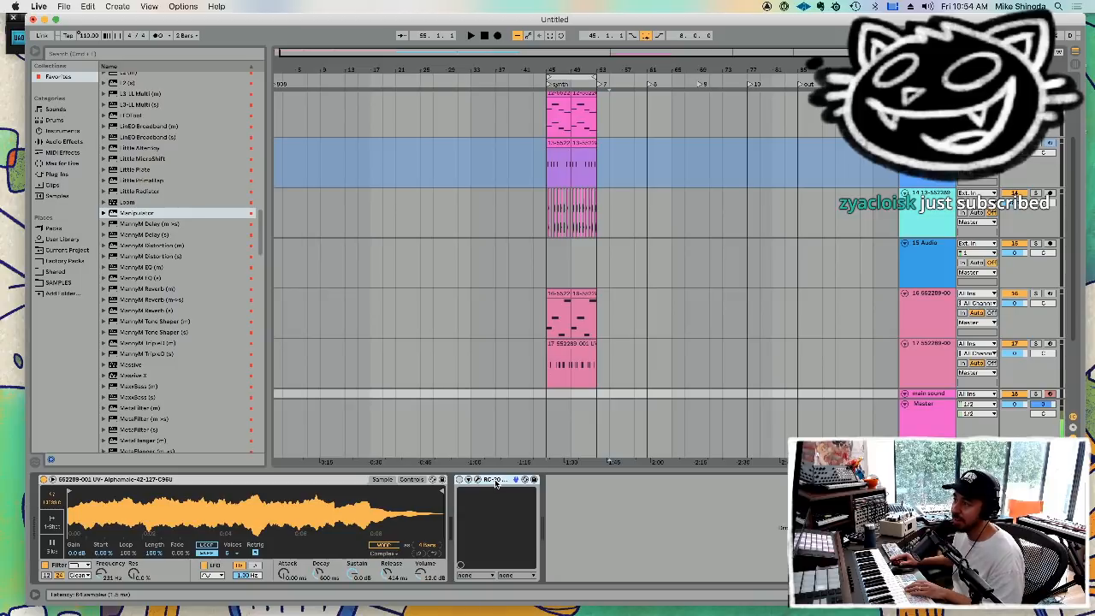
drag(264, 239, 247, 442)
click(141, 436)
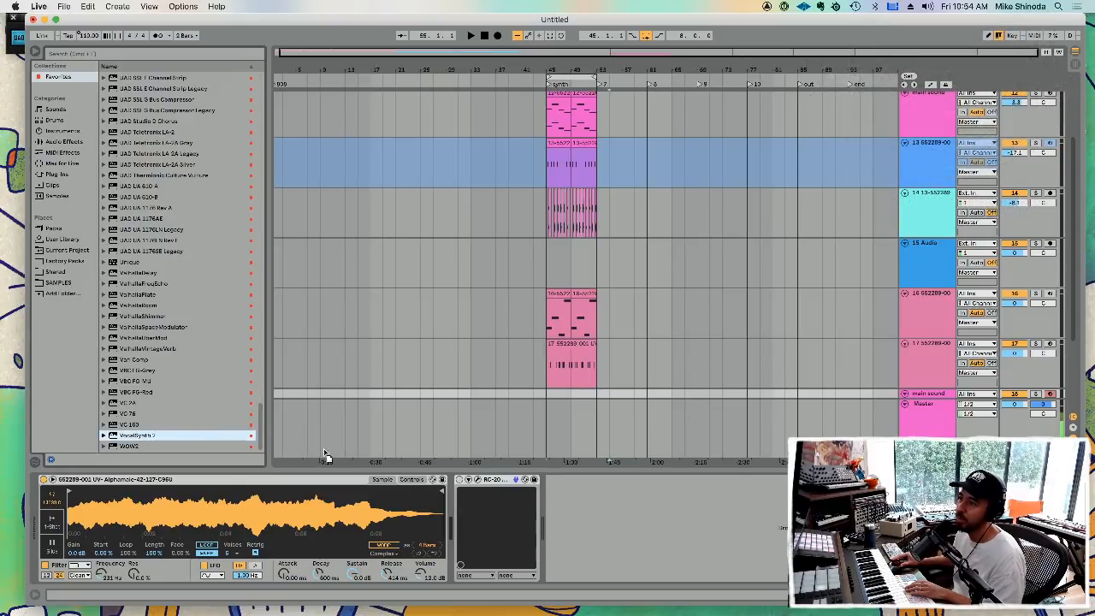
drag(446, 489, 452, 489)
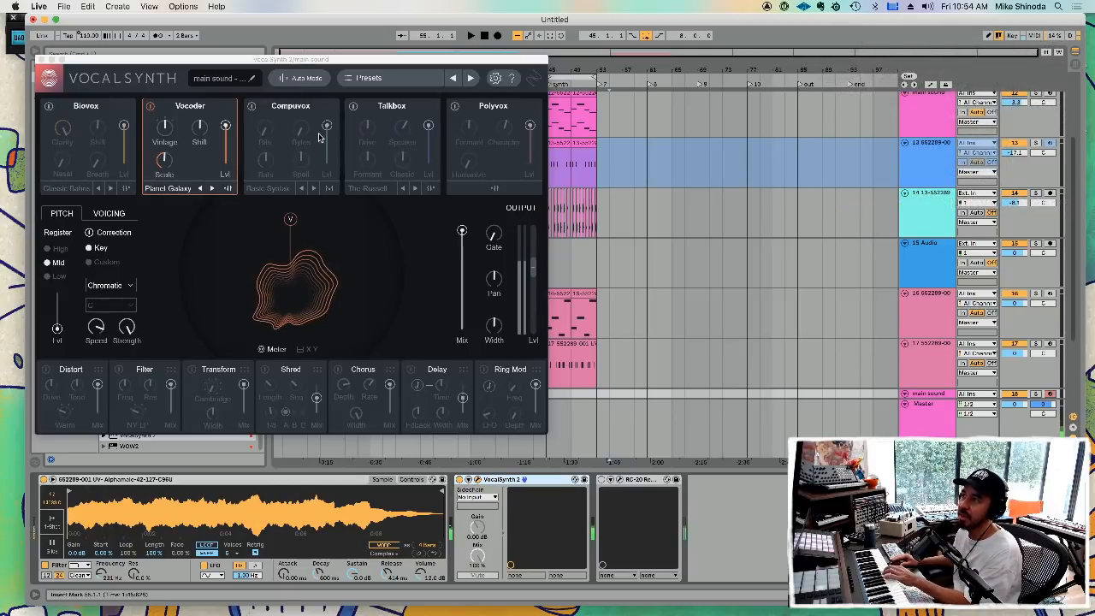
- Turn on VocalSynth's Compuvox and Talkbox modules alongside the Vocoder
click(267, 107)
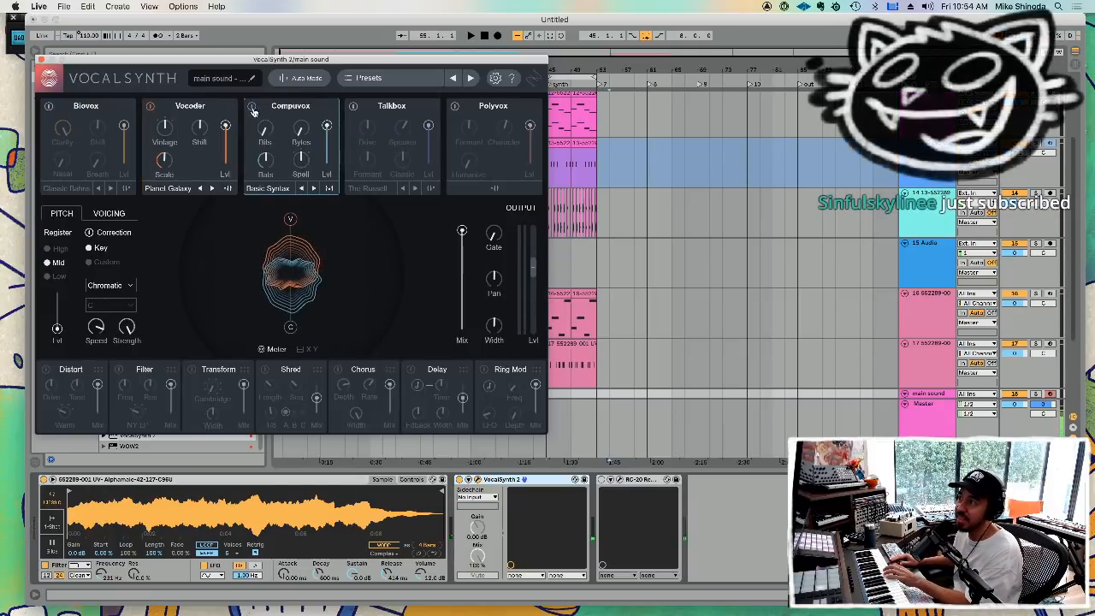
drag(191, 63, 316, 46)
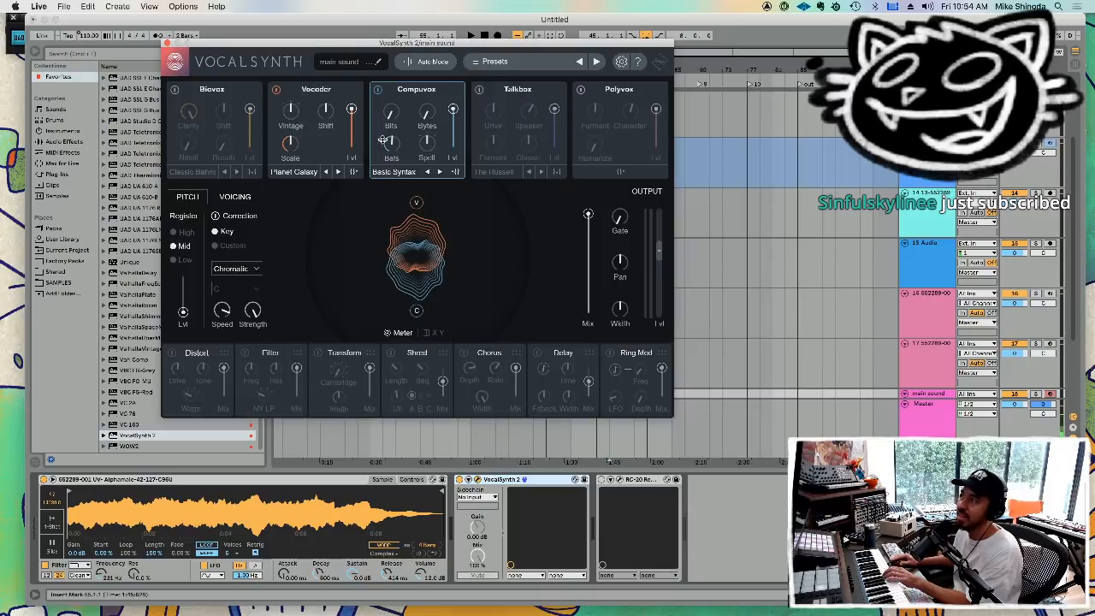
click(478, 90)
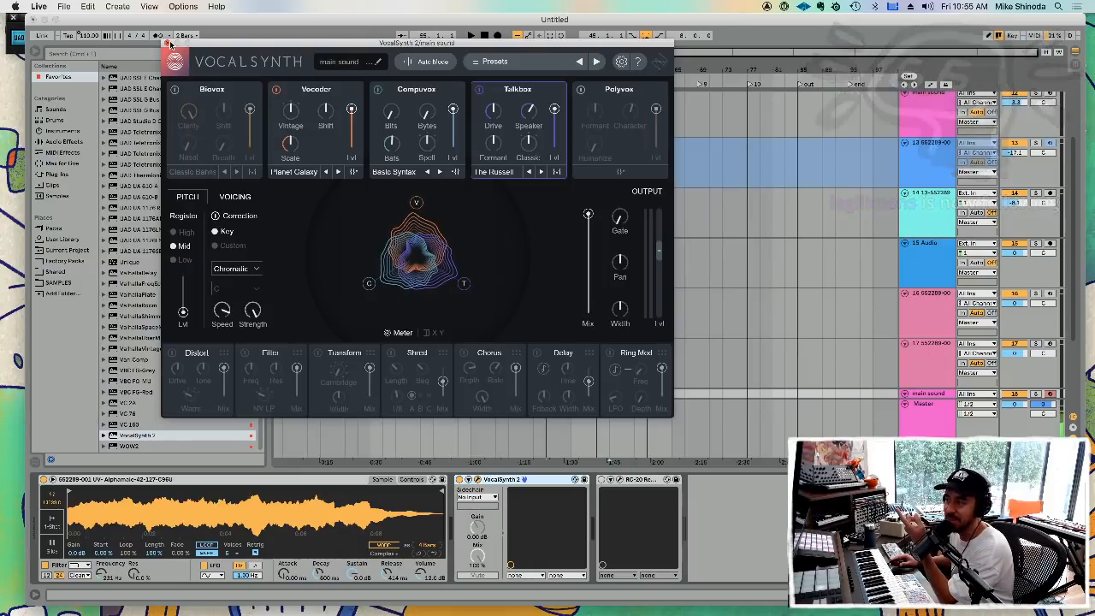
- Turn on VocalSynth's Polyvox module and its Shred, Transform, Chorus and Delay effects
click(390, 352)
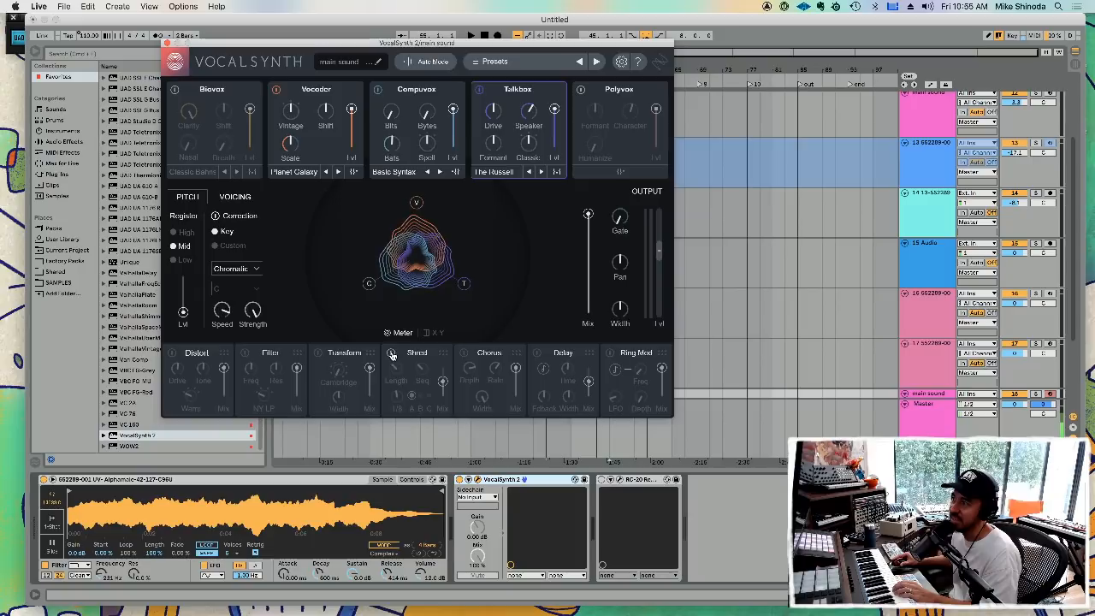
click(318, 353)
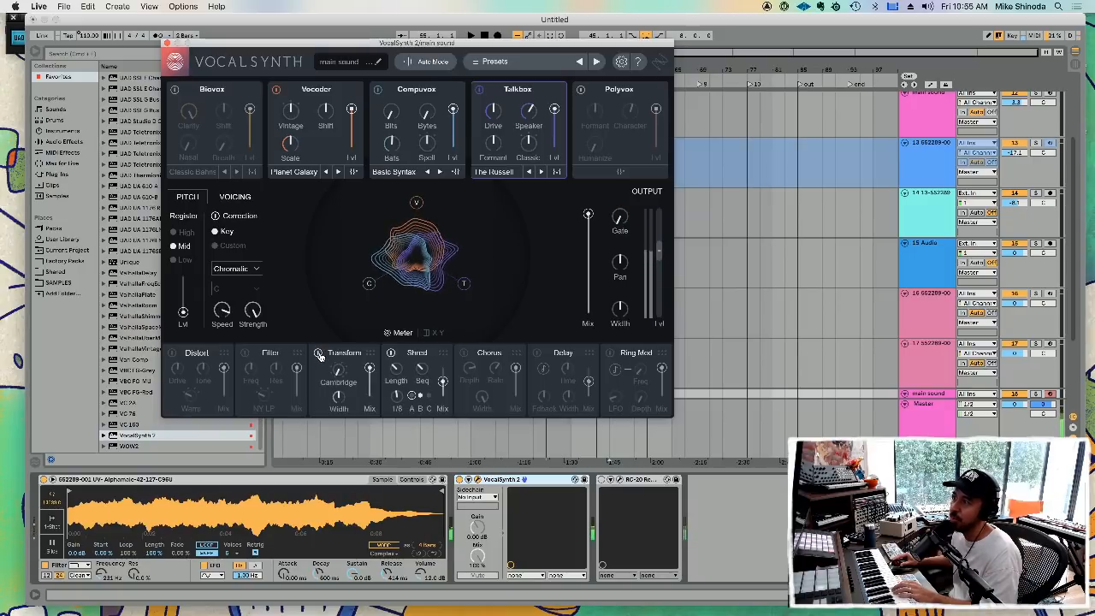
click(581, 92)
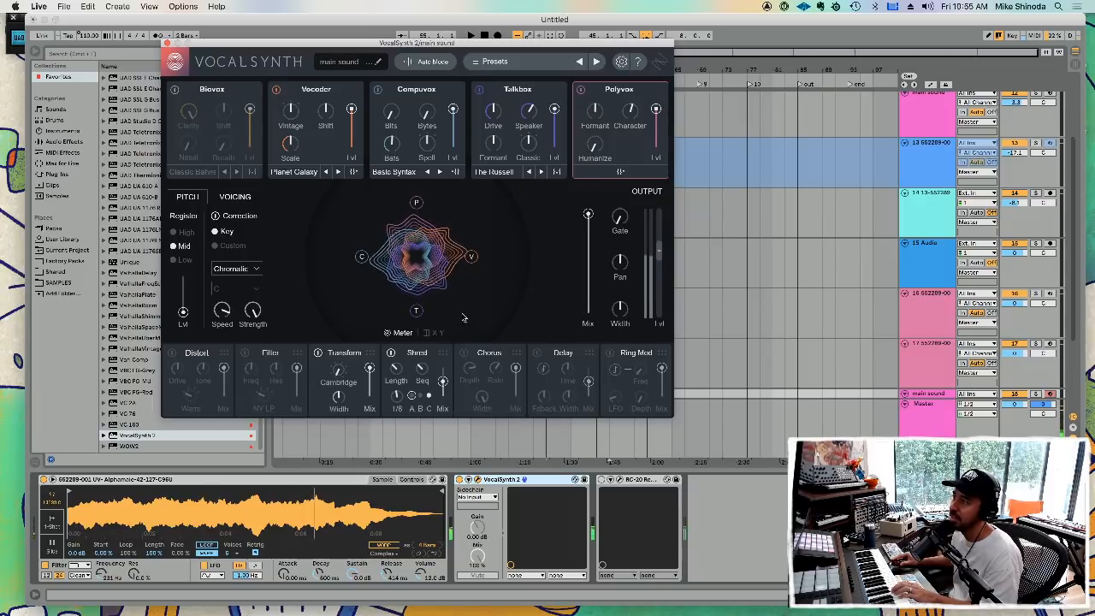
click(463, 353)
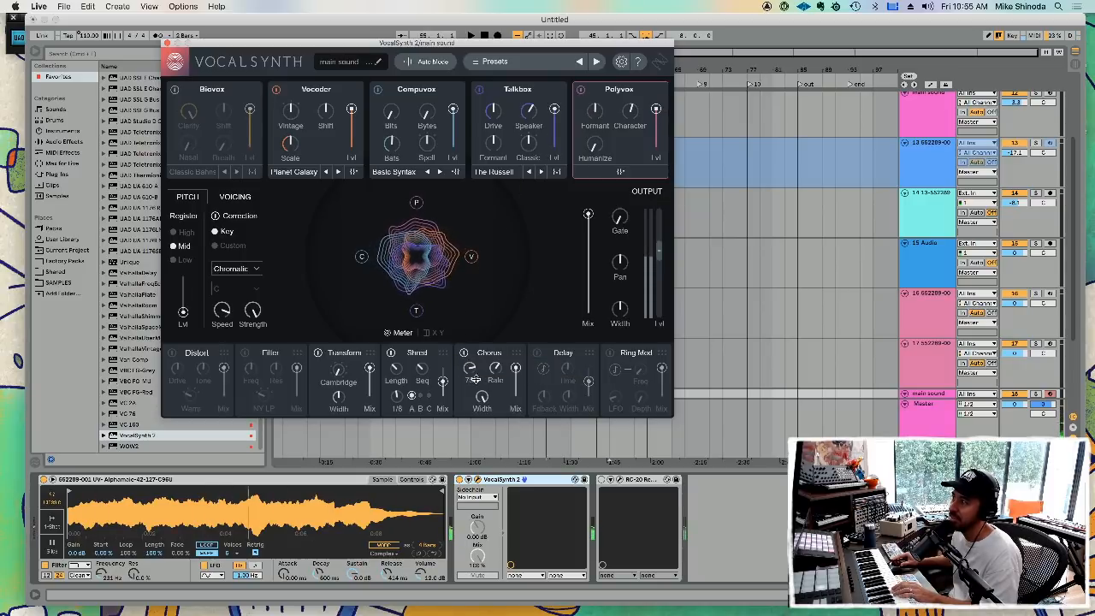
click(537, 353)
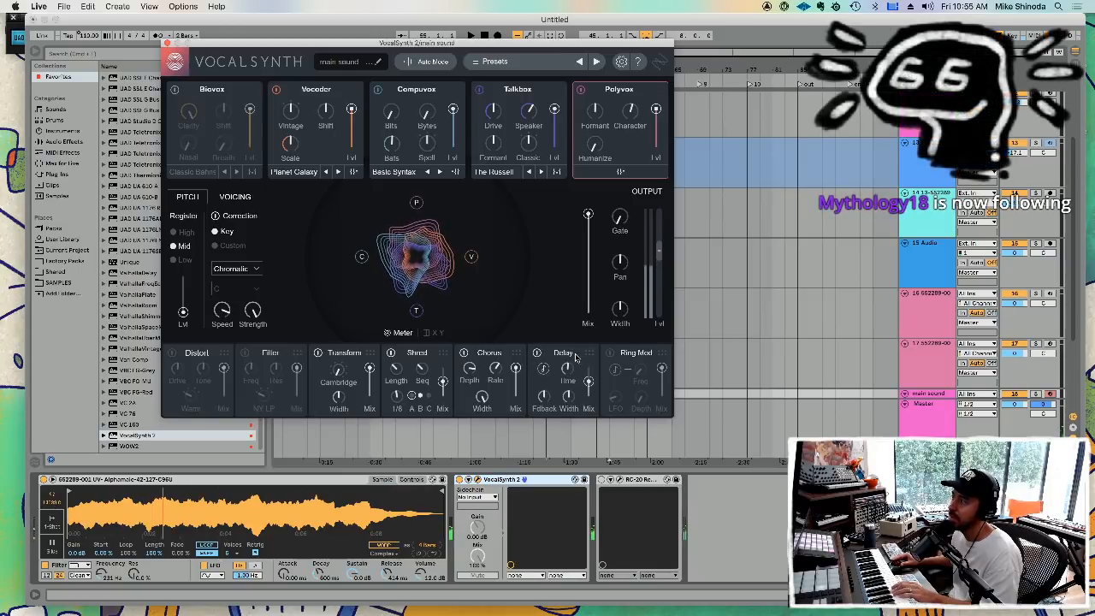
- Set VocalSynth's Shred mix to 71 and enable Distort, with the sampler's filter frequency raised to 1.24 kHz
drag(589, 382, 589, 385)
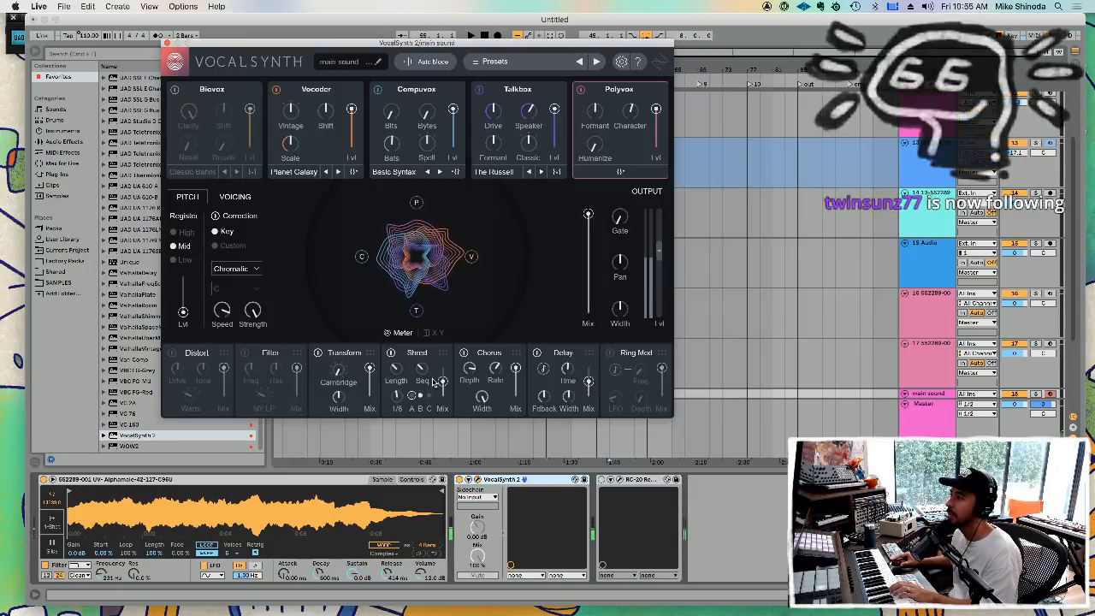
drag(442, 382, 443, 376)
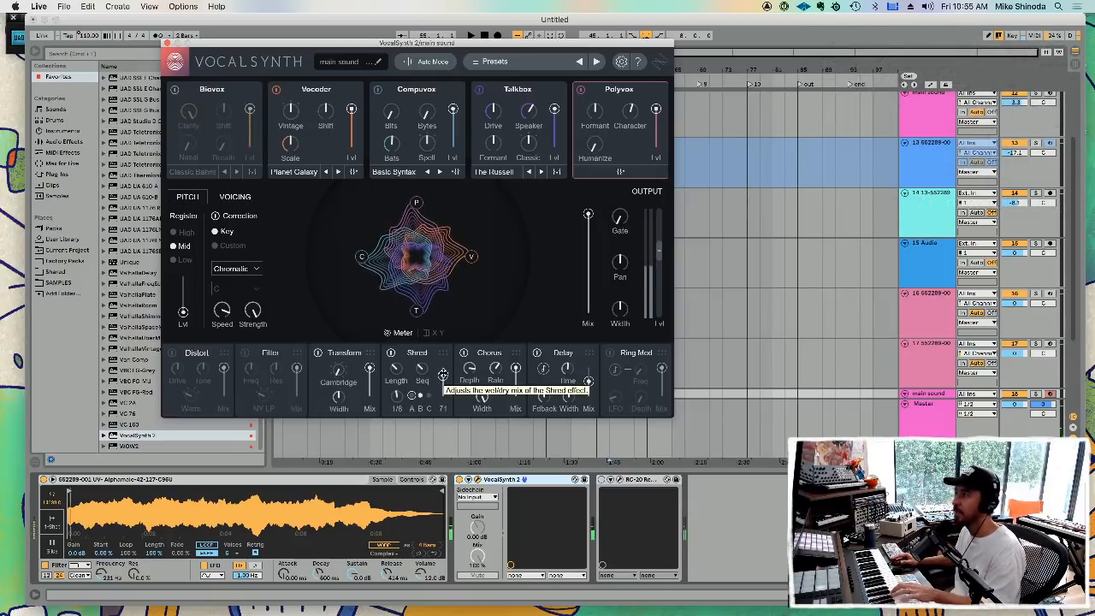
drag(102, 574, 102, 547)
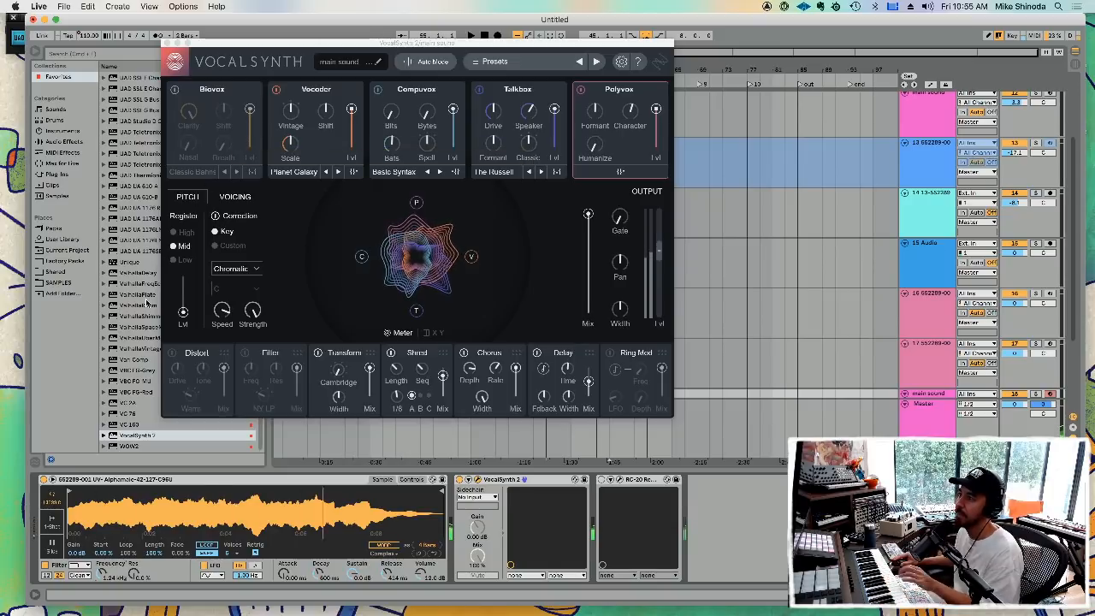
click(174, 352)
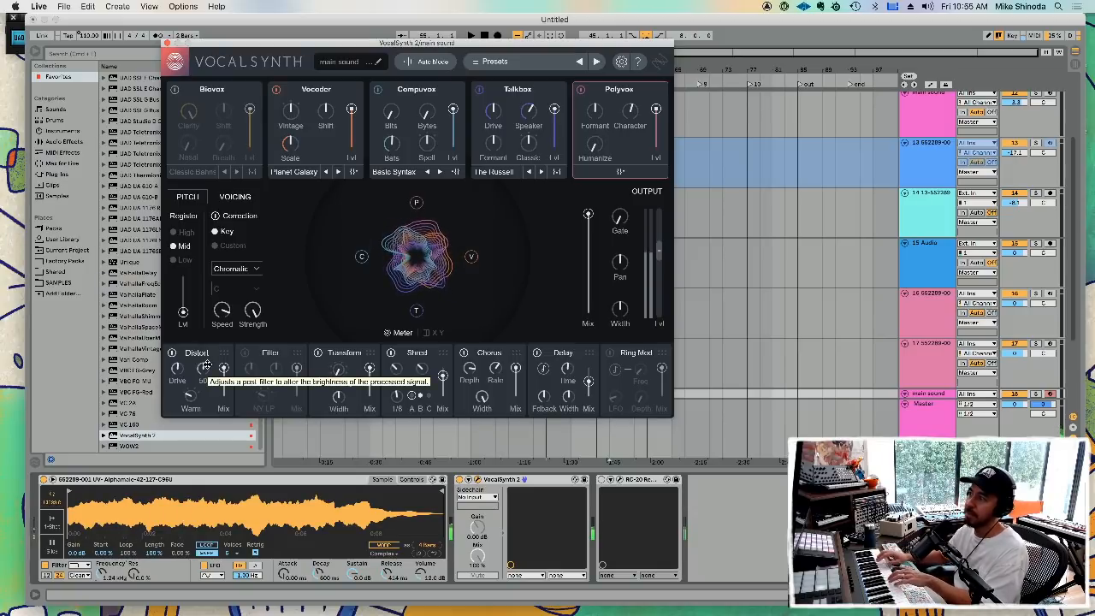
- Delete VocalSynth 2 and RC-20 from the duplicated main sound track
click(563, 484)
key(Delete)
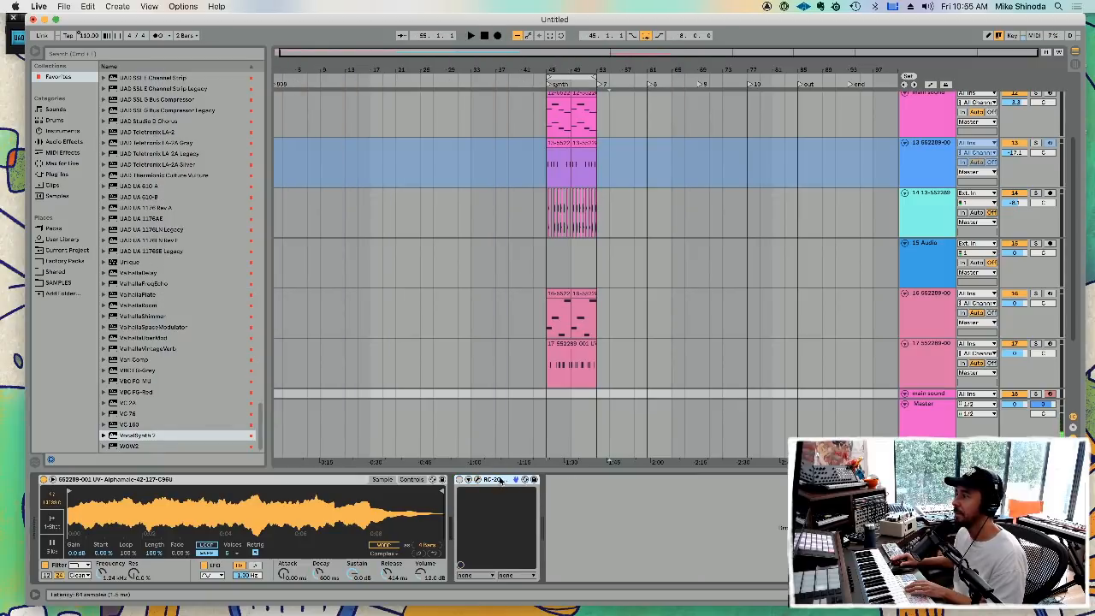
key(Delete)
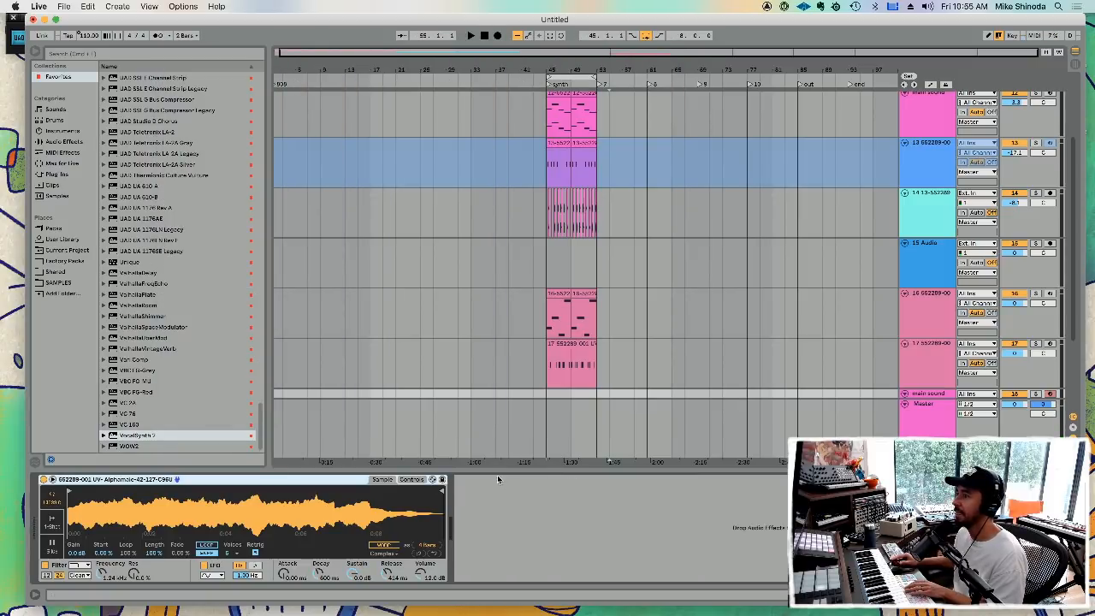
click(559, 347)
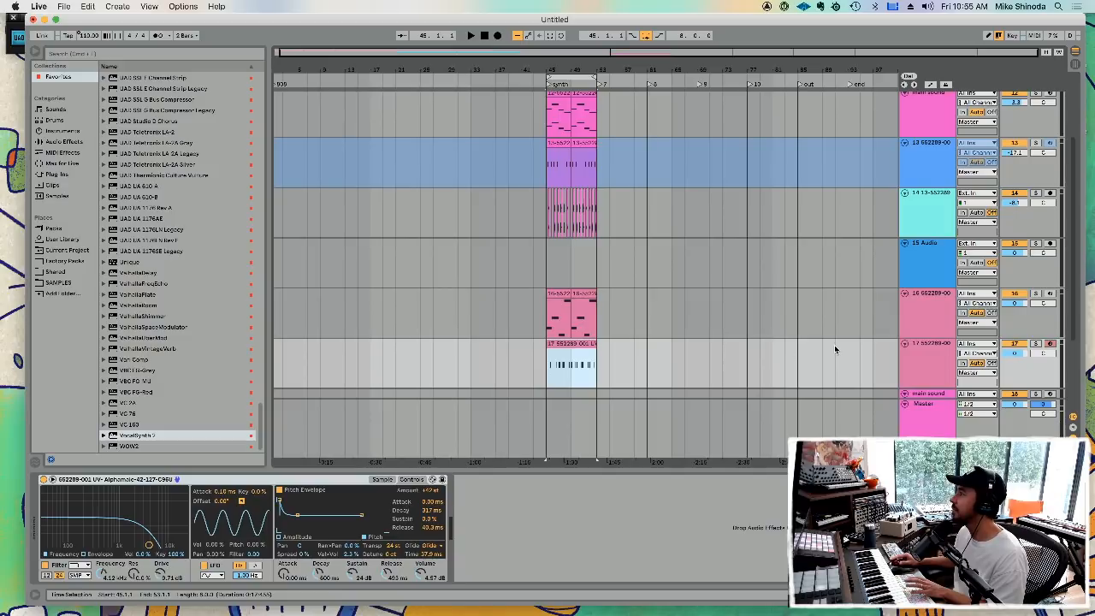
click(924, 344)
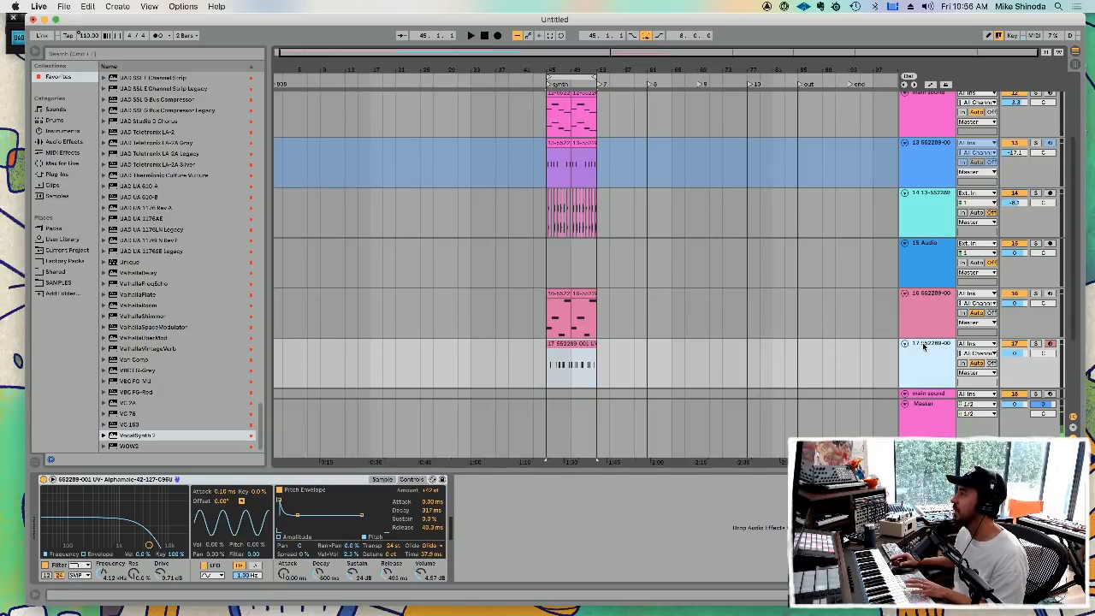
key(Delete)
key(super+z)
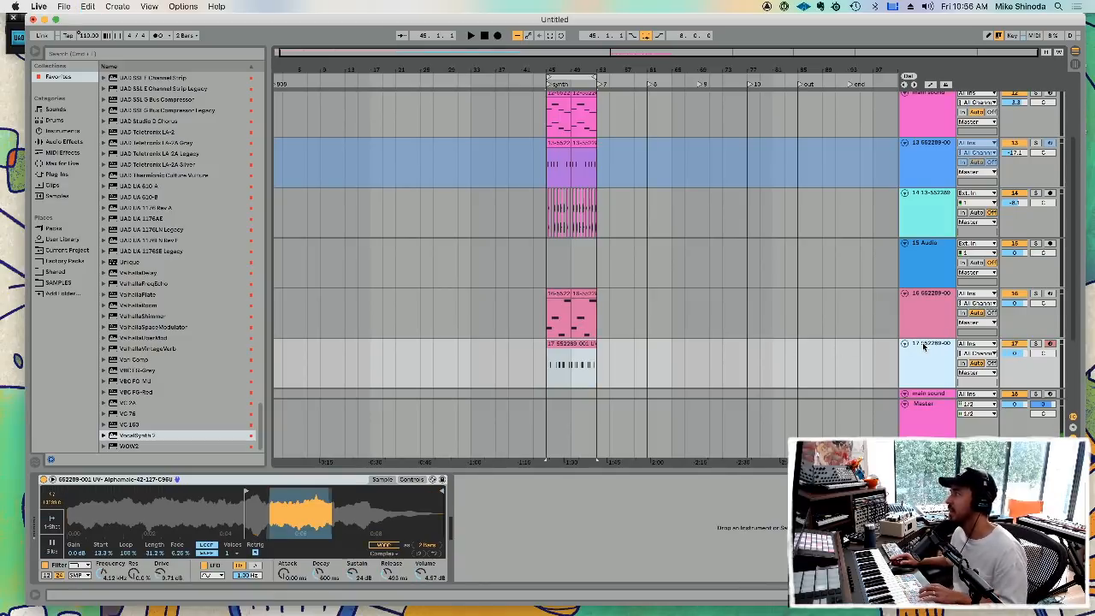
- Delete the duplicated main sound track and the two empty audio tracks
scroll(839, 328, down, 3)
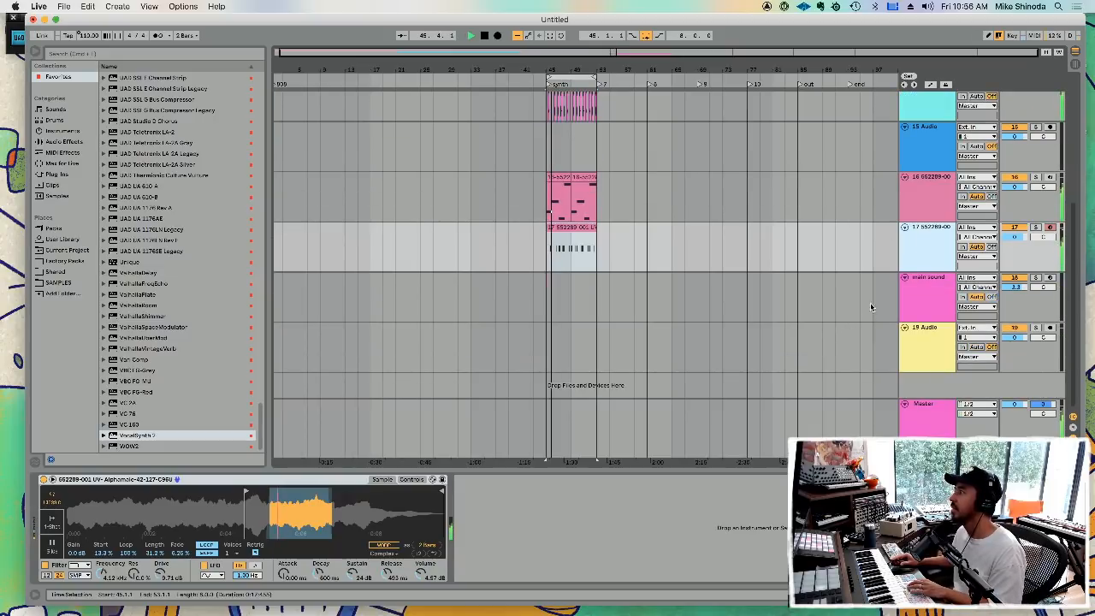
click(925, 282)
key(Delete)
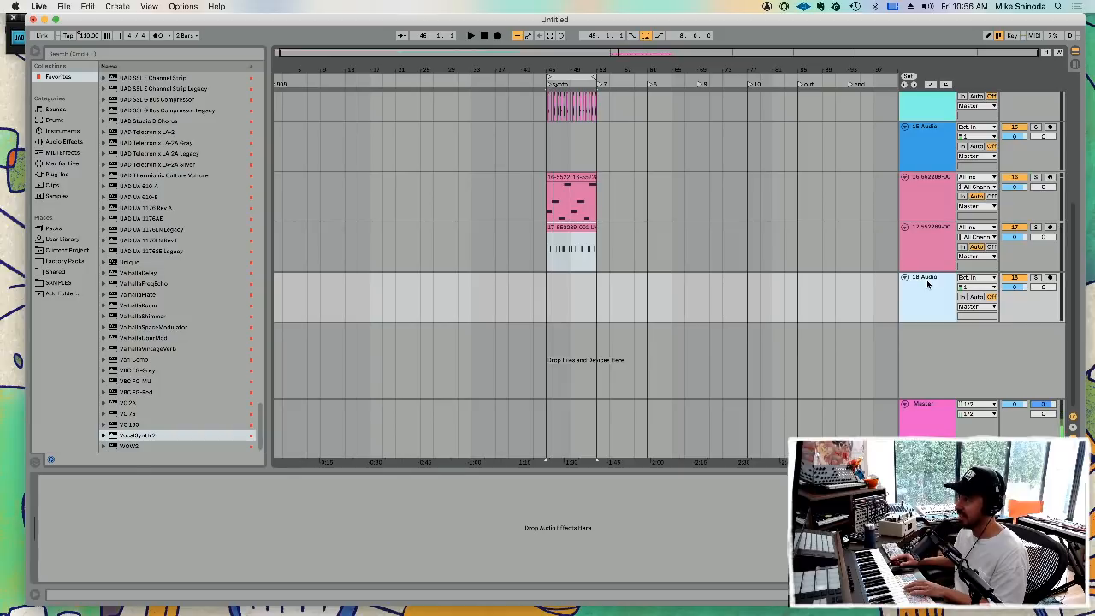
key(Delete)
scroll(724, 282, up, 4)
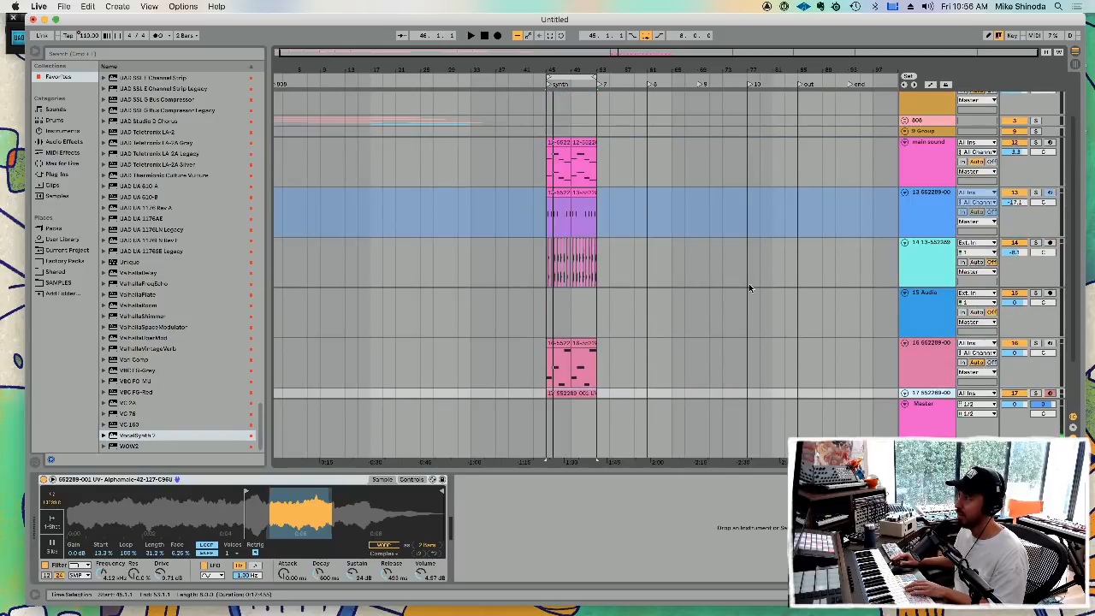
click(911, 294)
key(Delete)
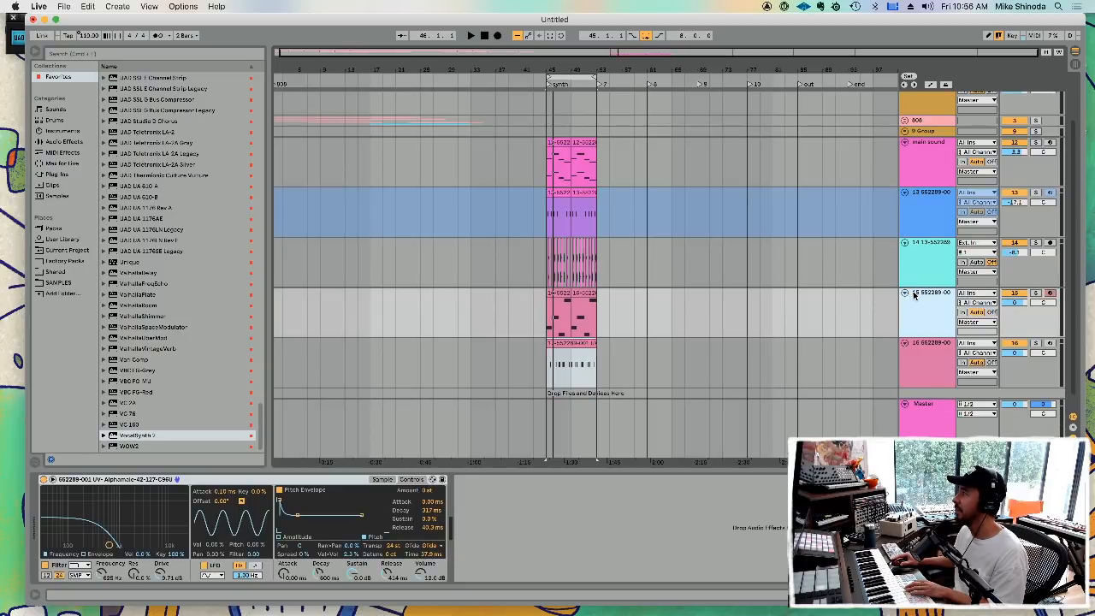
- Group the main sound track with the four synth part tracks below it
scroll(745, 189, up, 1)
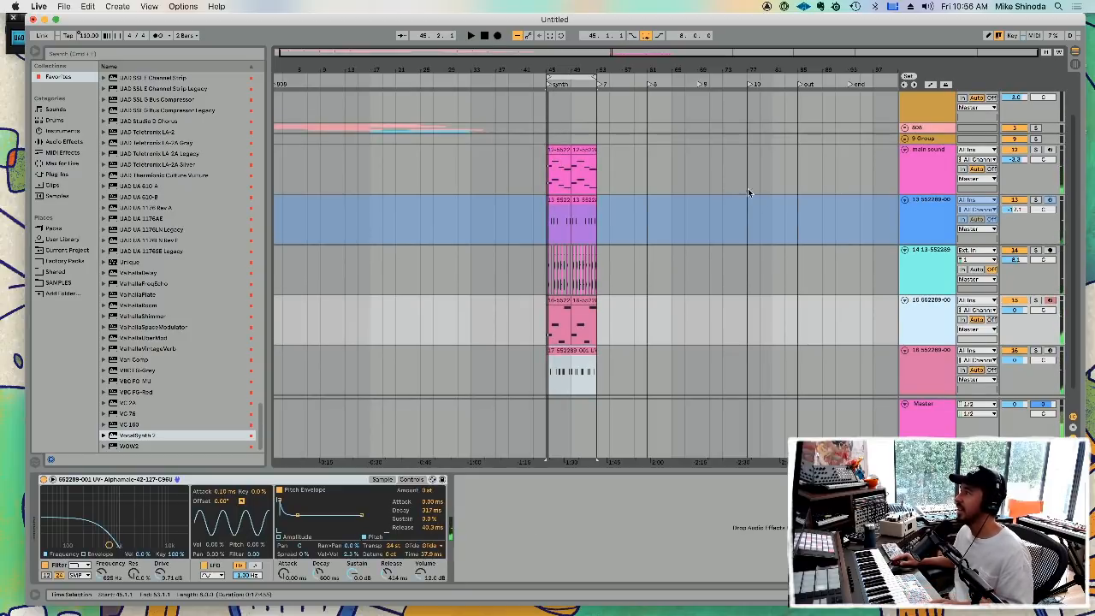
click(926, 154)
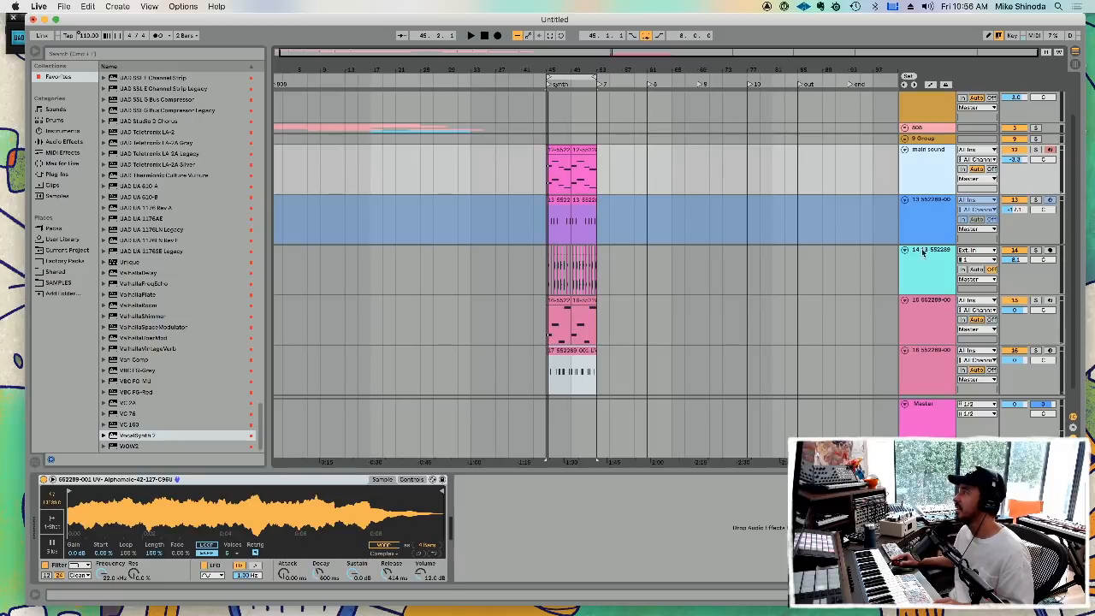
click(921, 358)
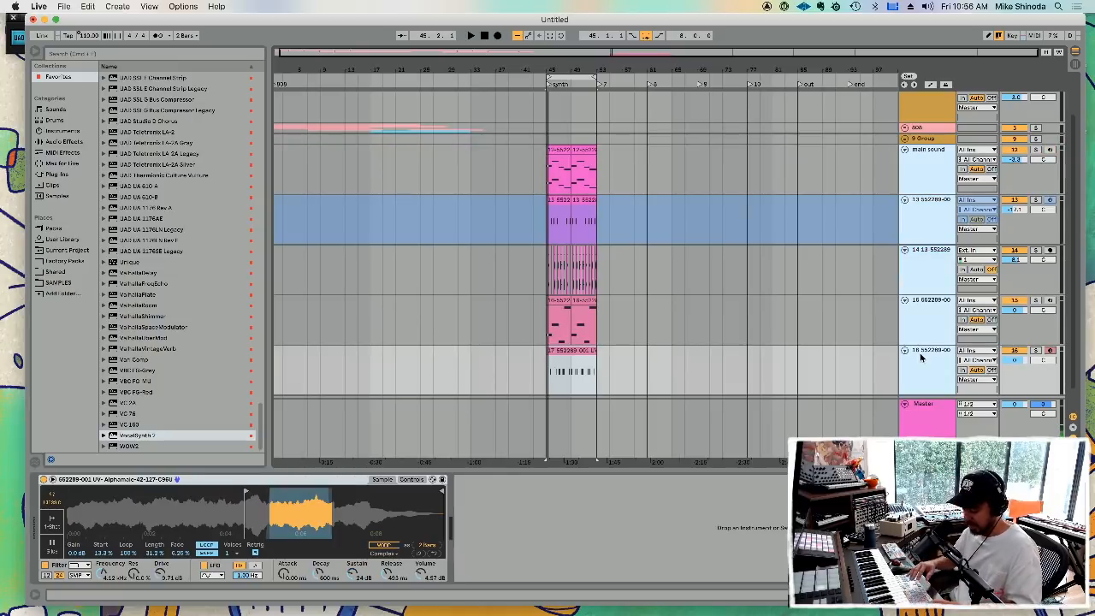
key(super+g)
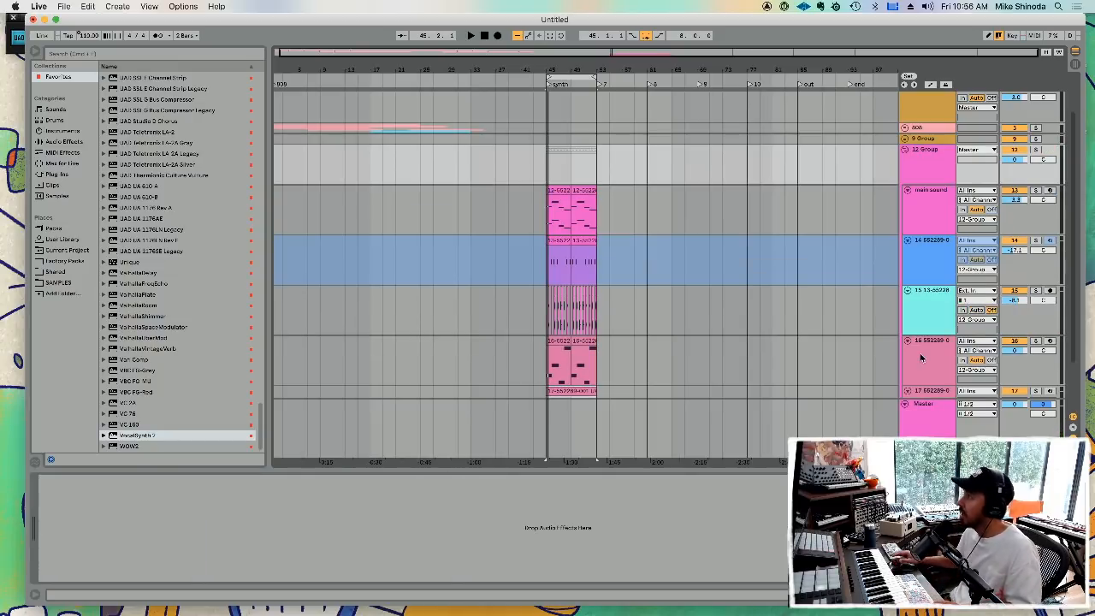
- Rename the new track group as Pad Synth
click(933, 152)
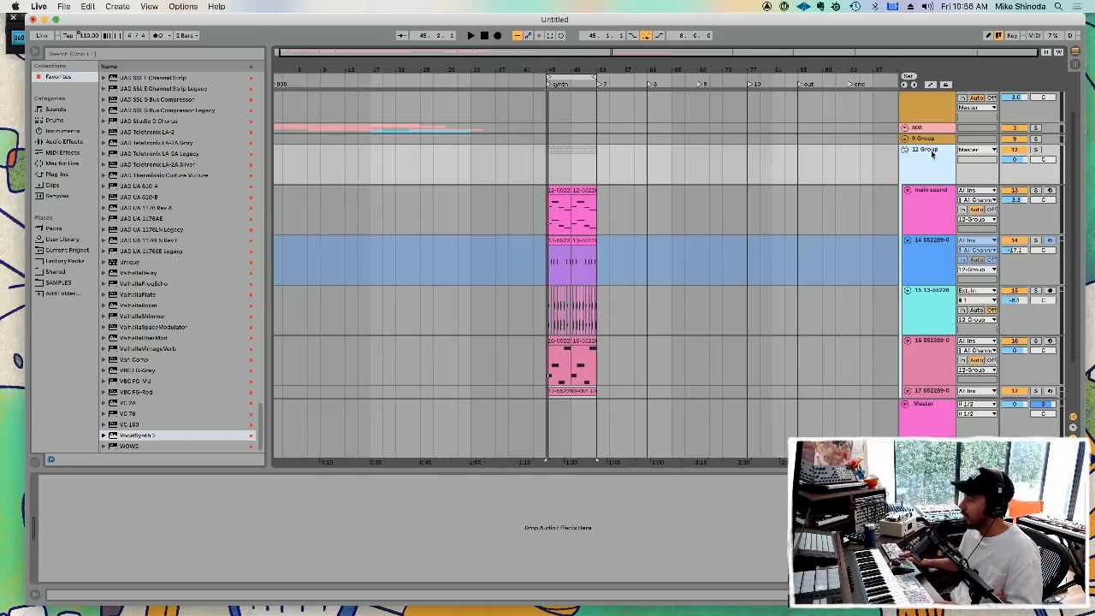
key(super+r)
text(Pad)
key(Return)
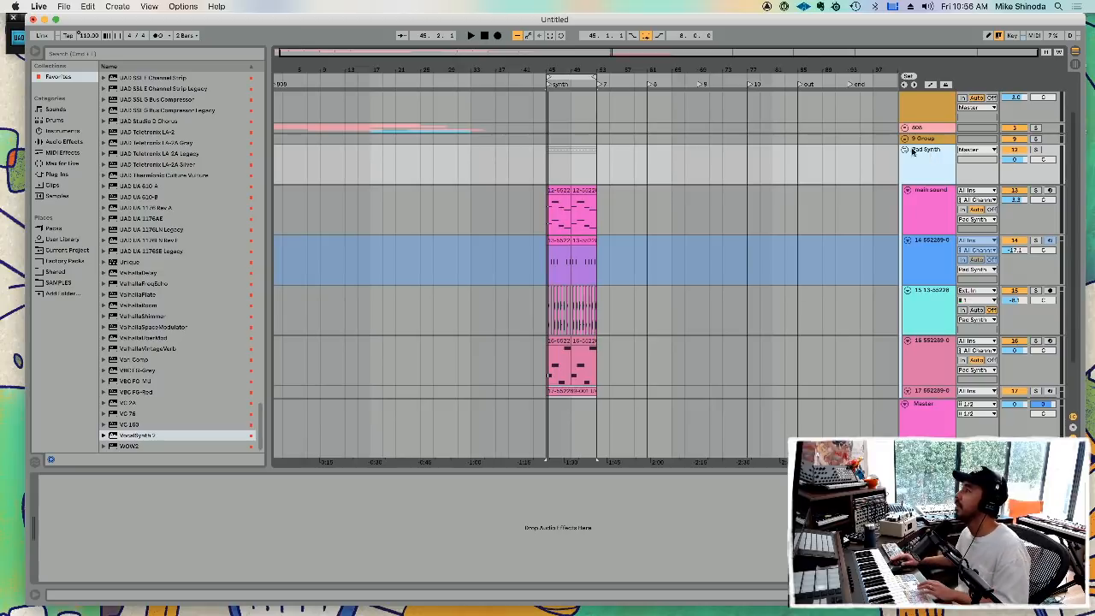
- Fold the Pad Synth group, and move the 9 Group below it and unfold it to show its tracks
click(905, 150)
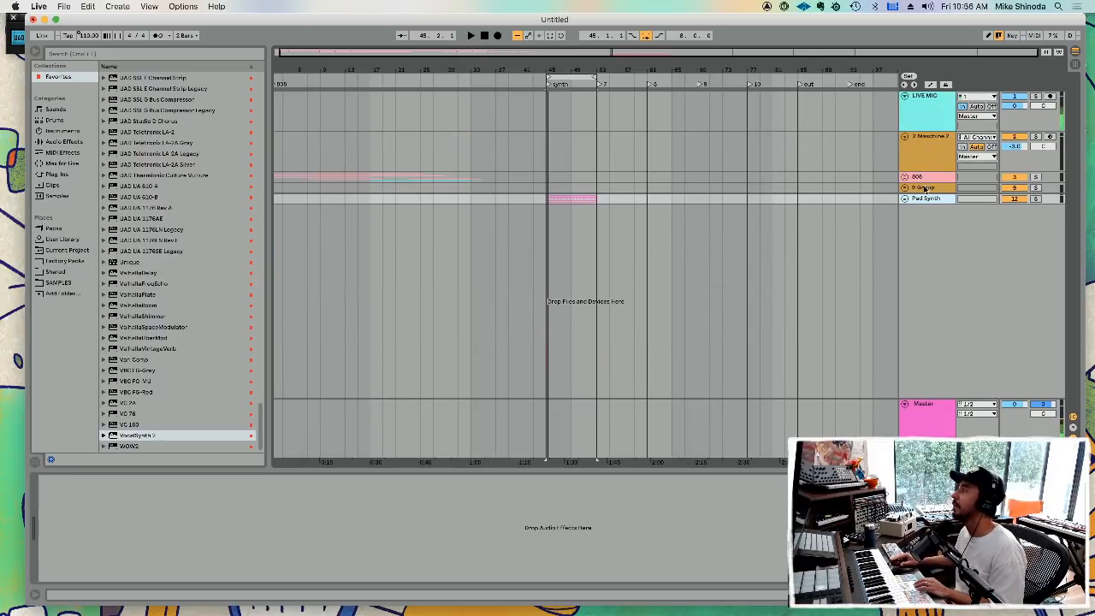
click(921, 189)
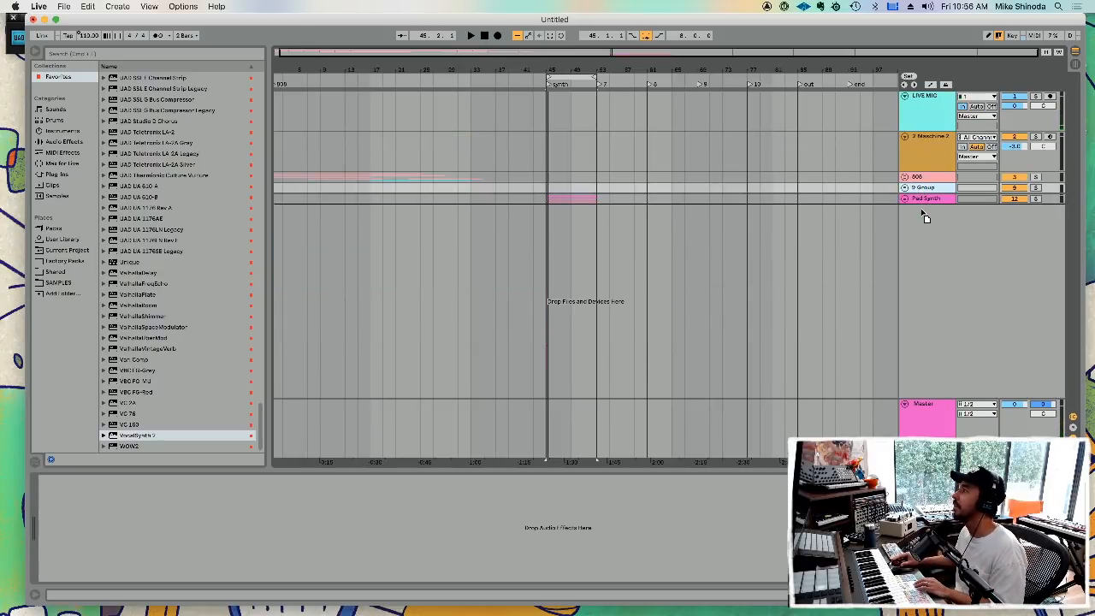
drag(922, 214, 916, 209)
click(905, 199)
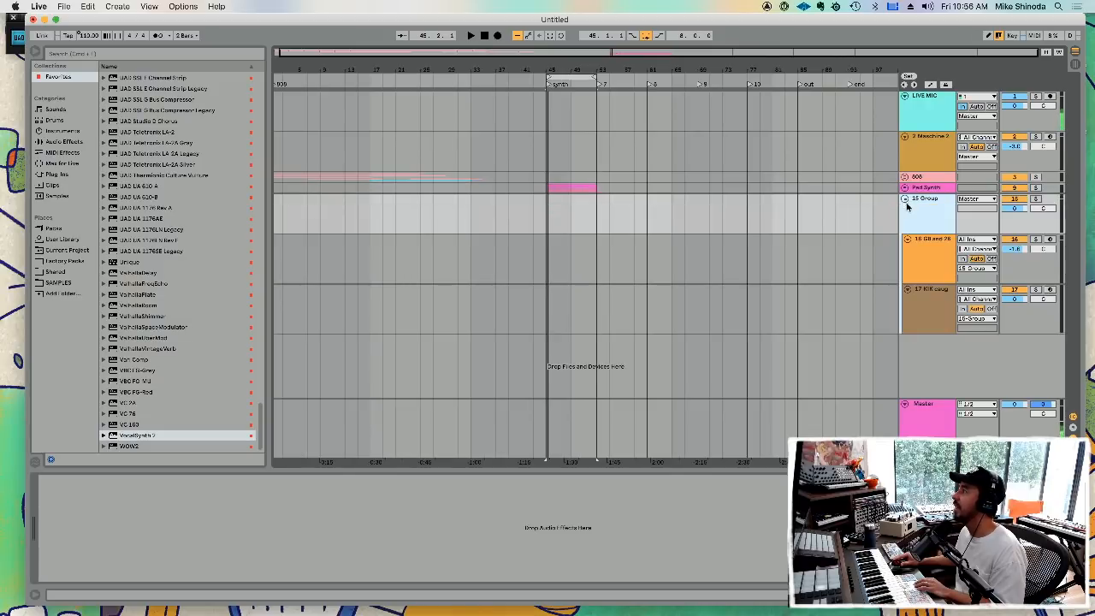
- Trim the GB snd 26 sample to a short section near the end of its waveform
click(919, 239)
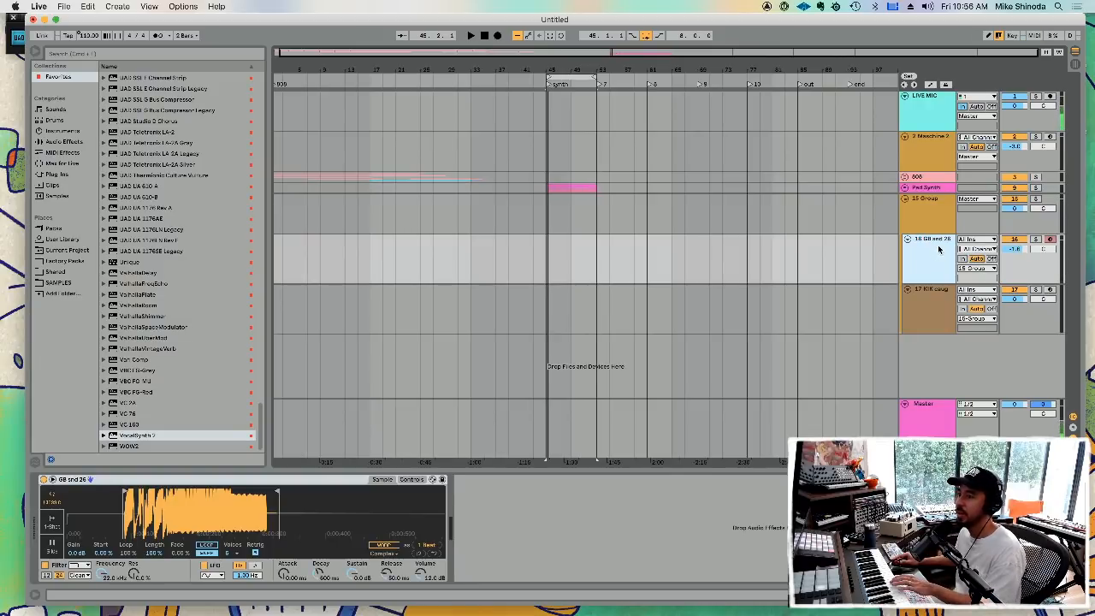
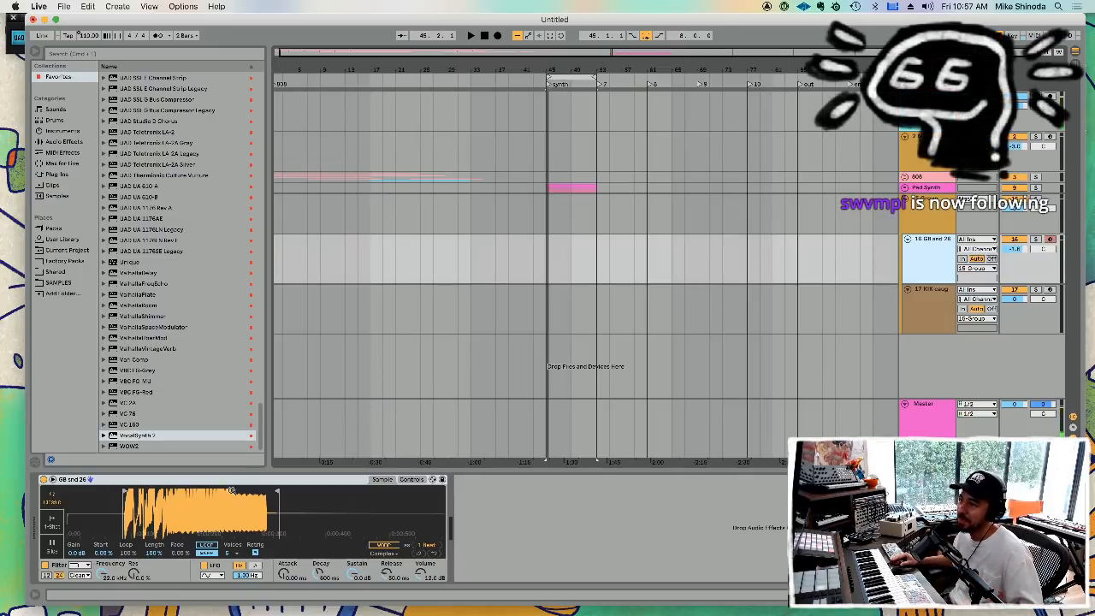
drag(209, 498, 288, 497)
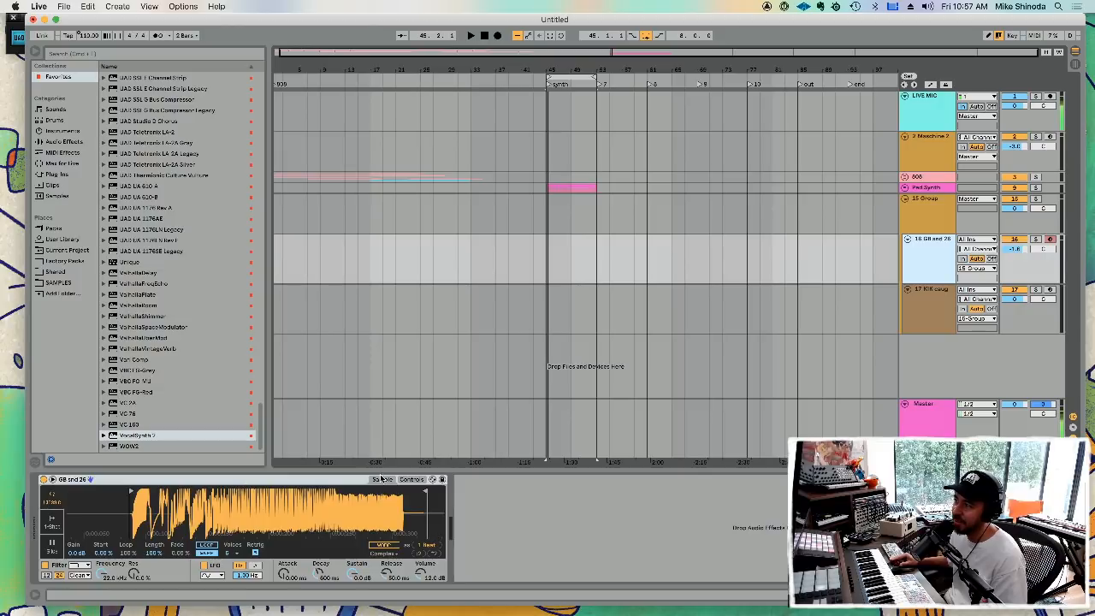
drag(423, 489, 206, 490)
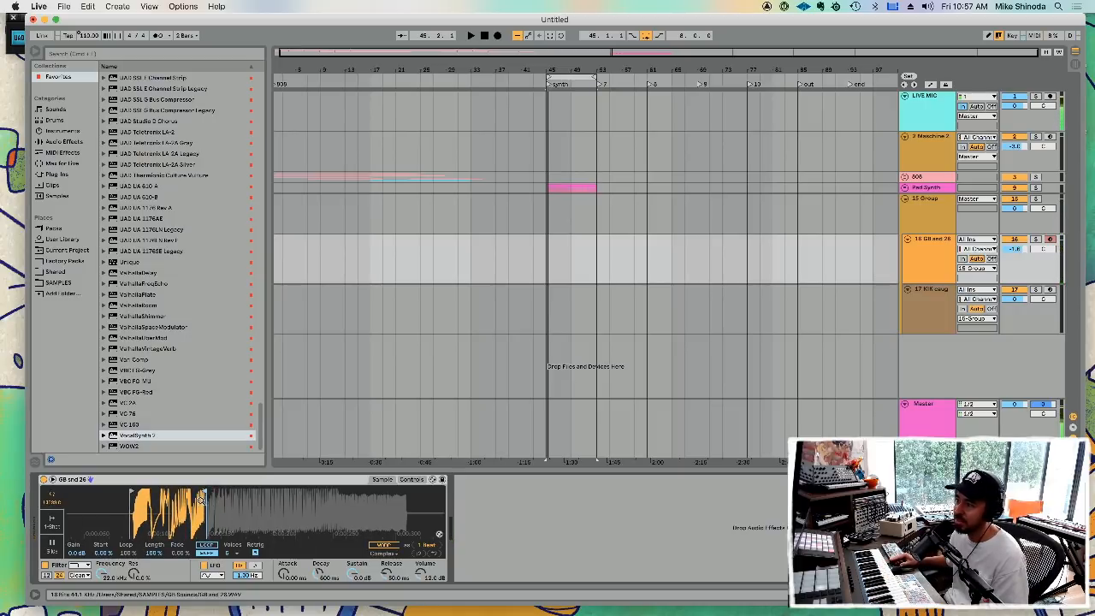
drag(202, 495, 333, 494)
drag(131, 495, 248, 495)
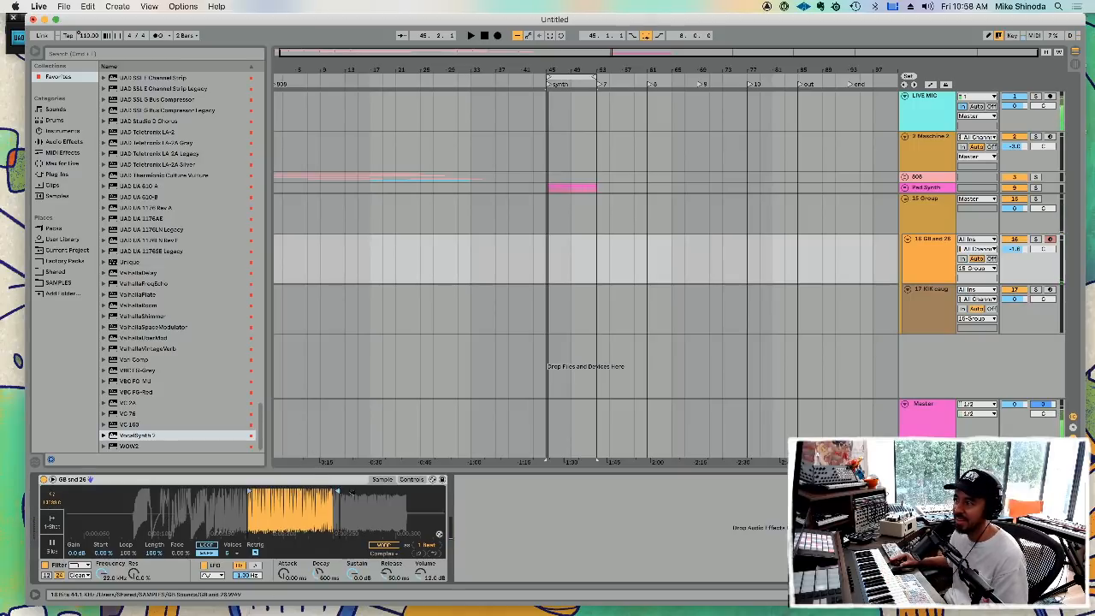
drag(338, 493, 411, 494)
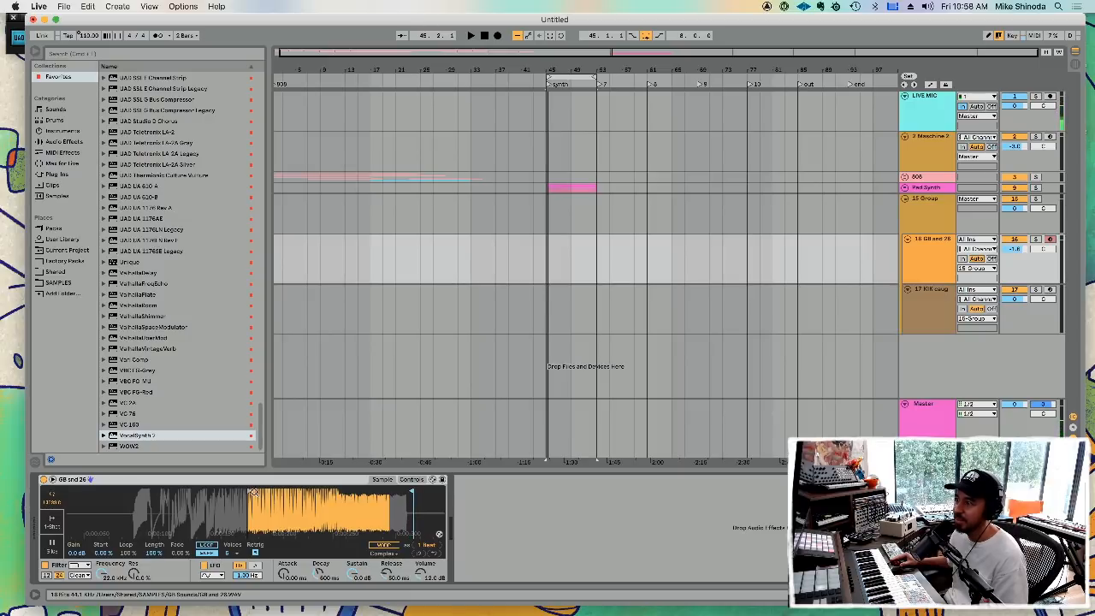
mouse_move(250, 493)
mouse_down()
mouse_move(374, 492)
mouse_move(354, 493)
mouse_up()
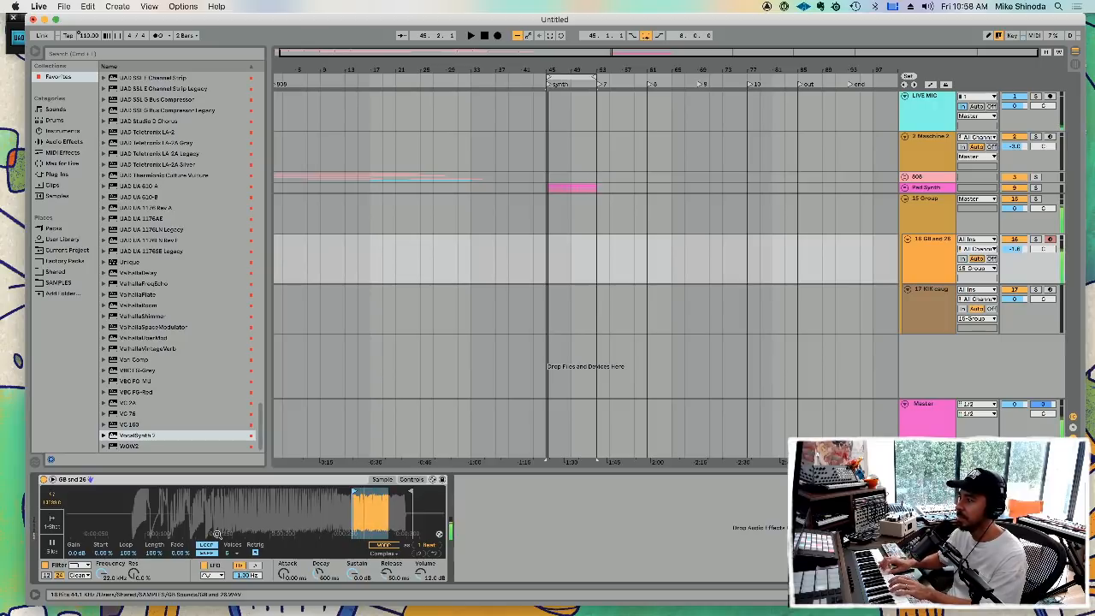
- Enable warping for the GB snd 26 sample, try the Beats mode, and set the warp mode to Texture
click(390, 547)
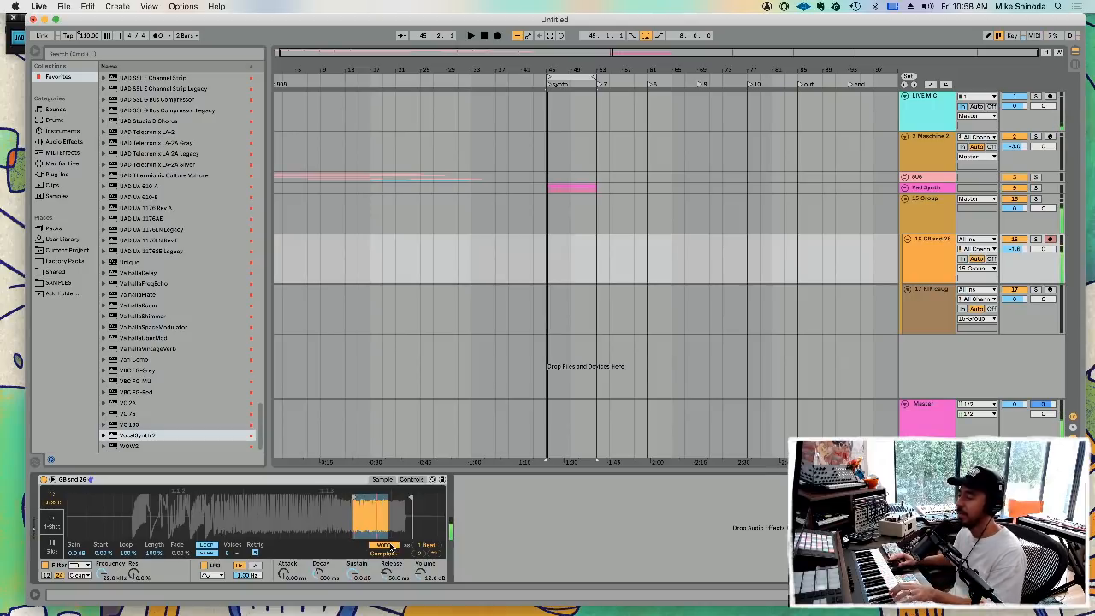
click(385, 553)
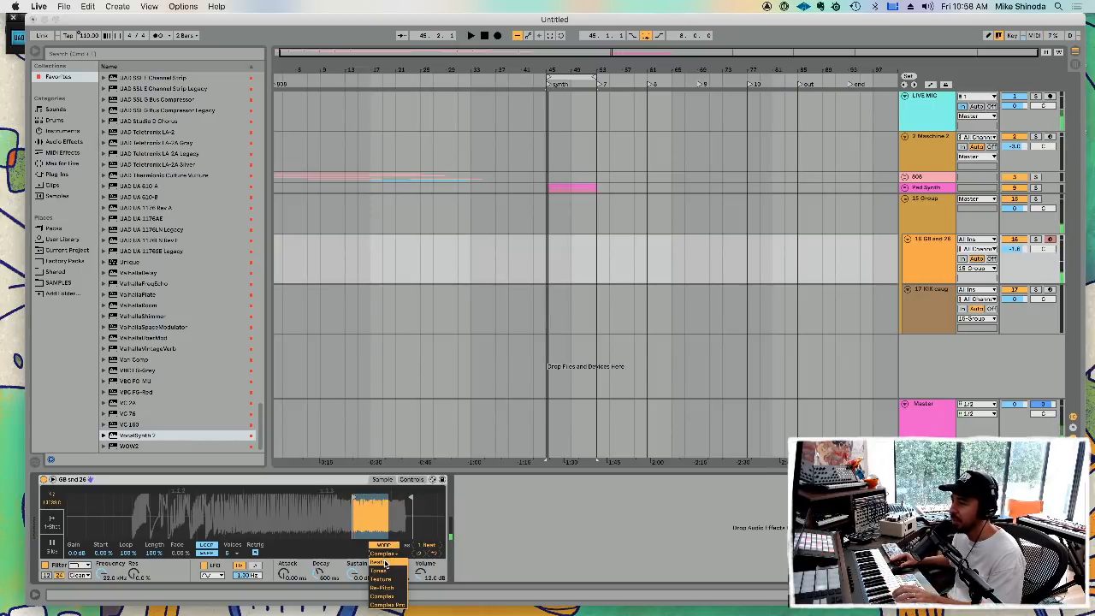
click(383, 563)
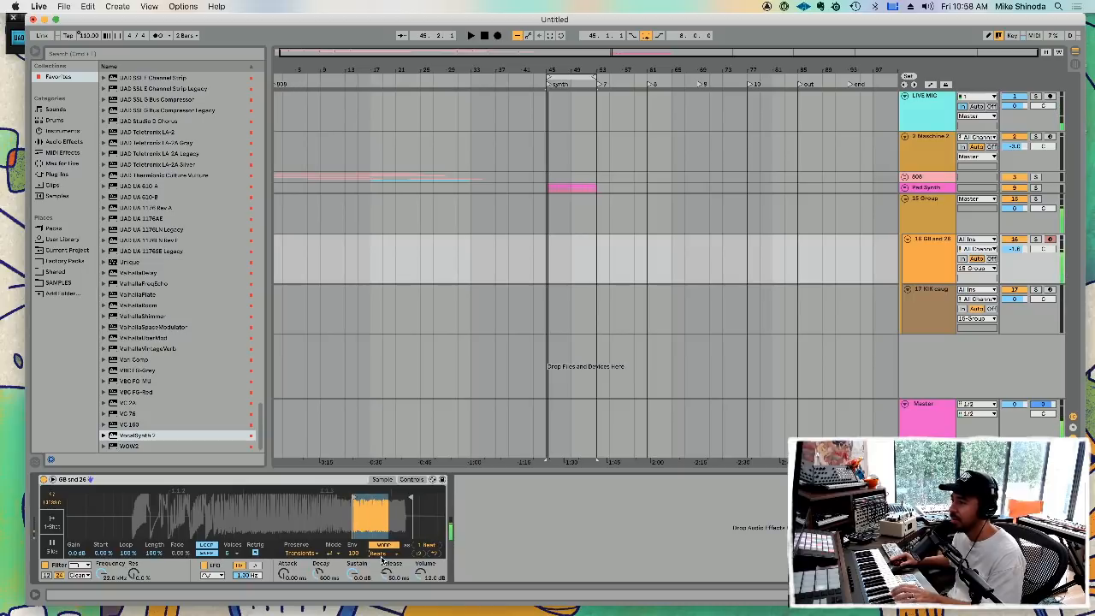
click(382, 554)
click(382, 582)
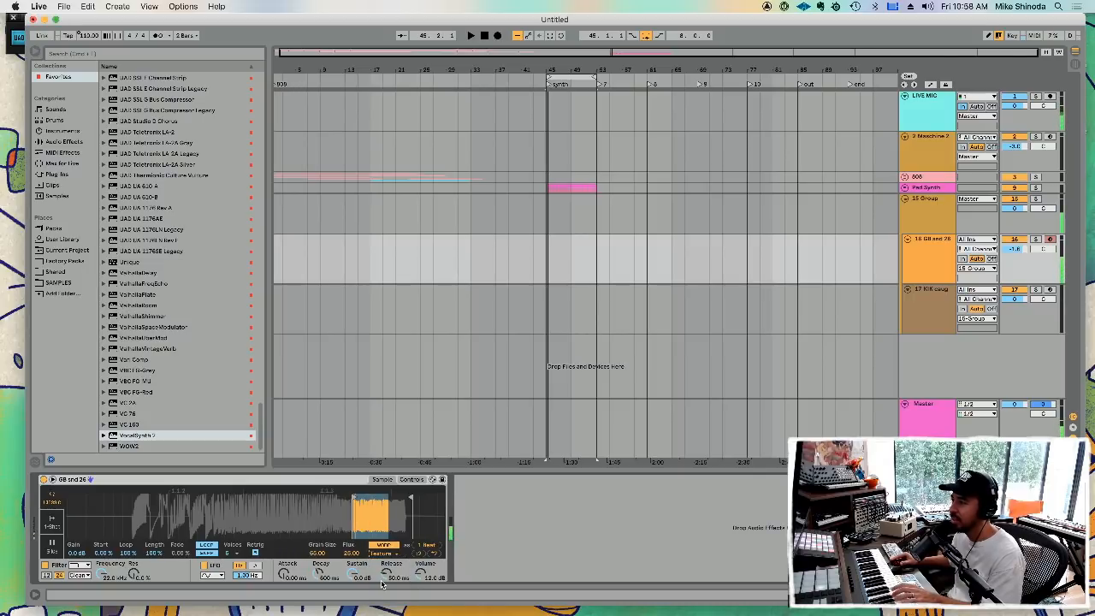
- Try the Glide mode on the GB snd 26 sampler and set it back to Off
click(417, 480)
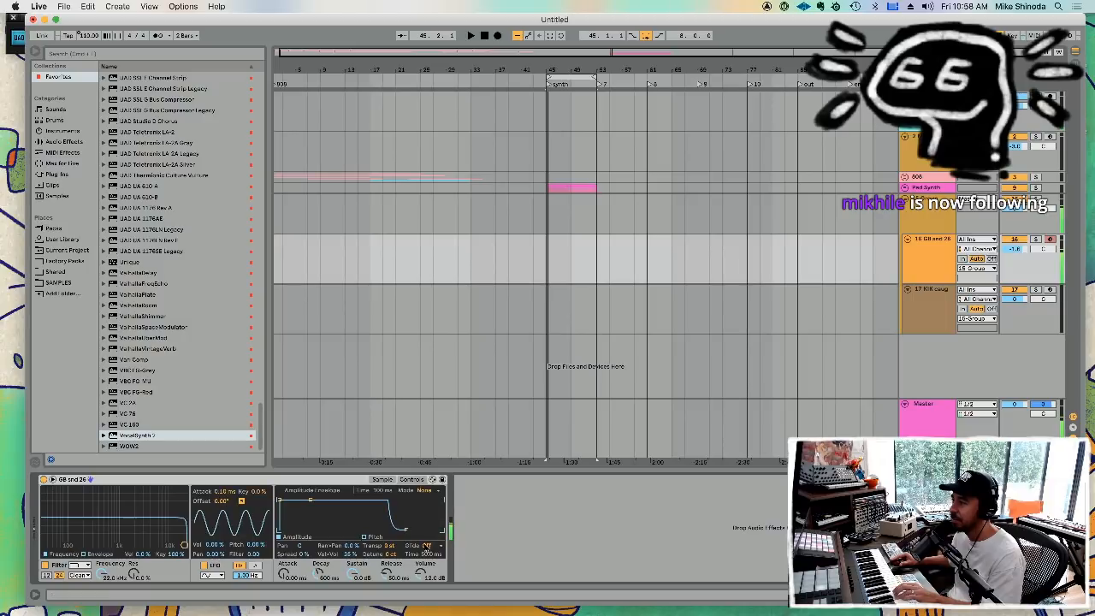
click(428, 545)
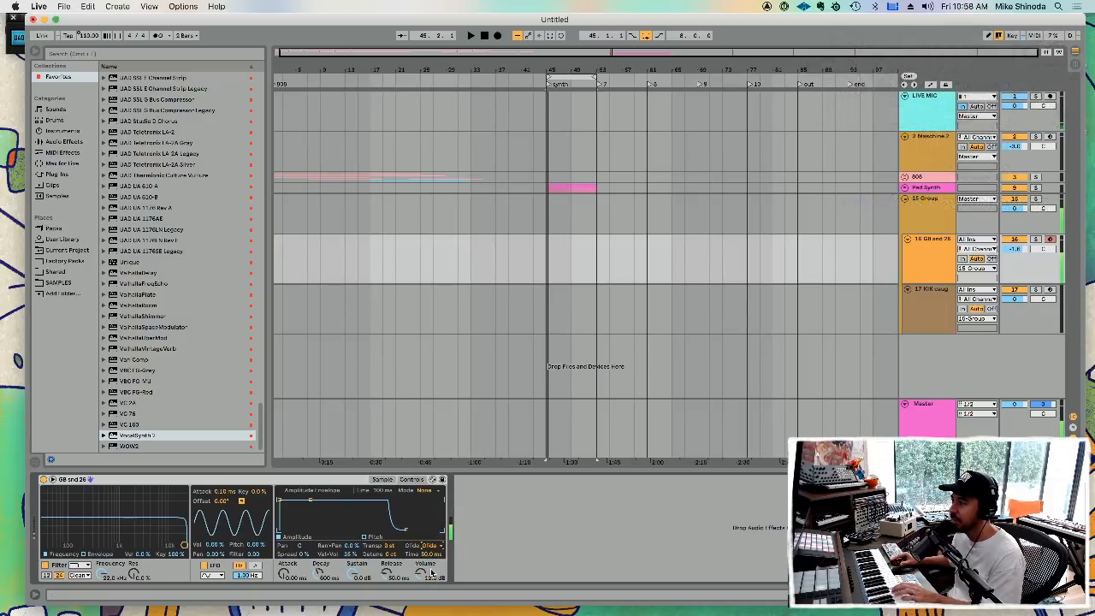
click(432, 572)
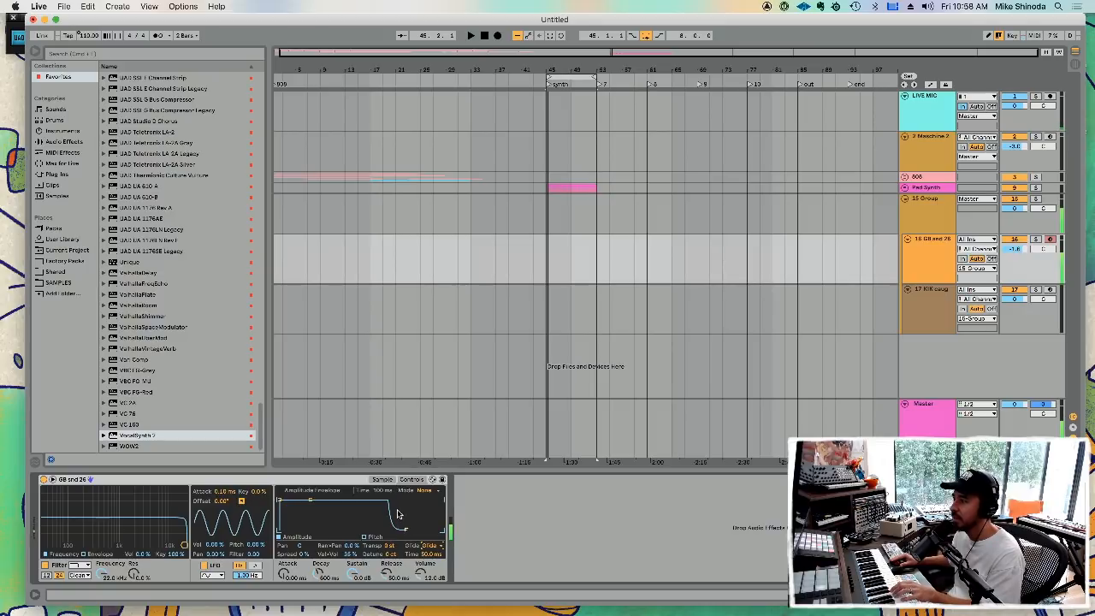
click(434, 545)
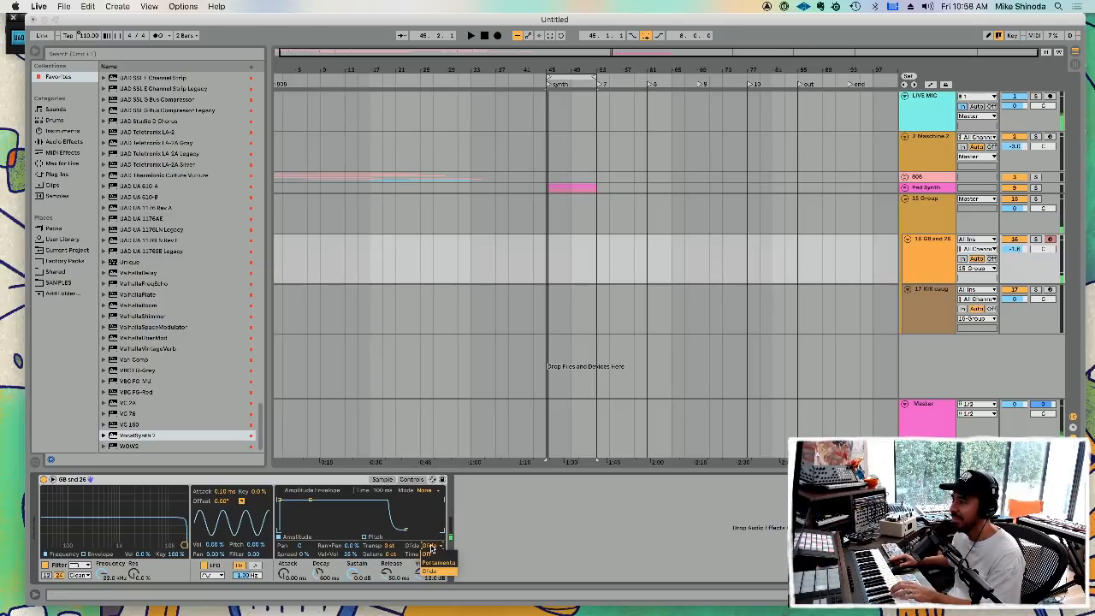
click(427, 555)
click(383, 480)
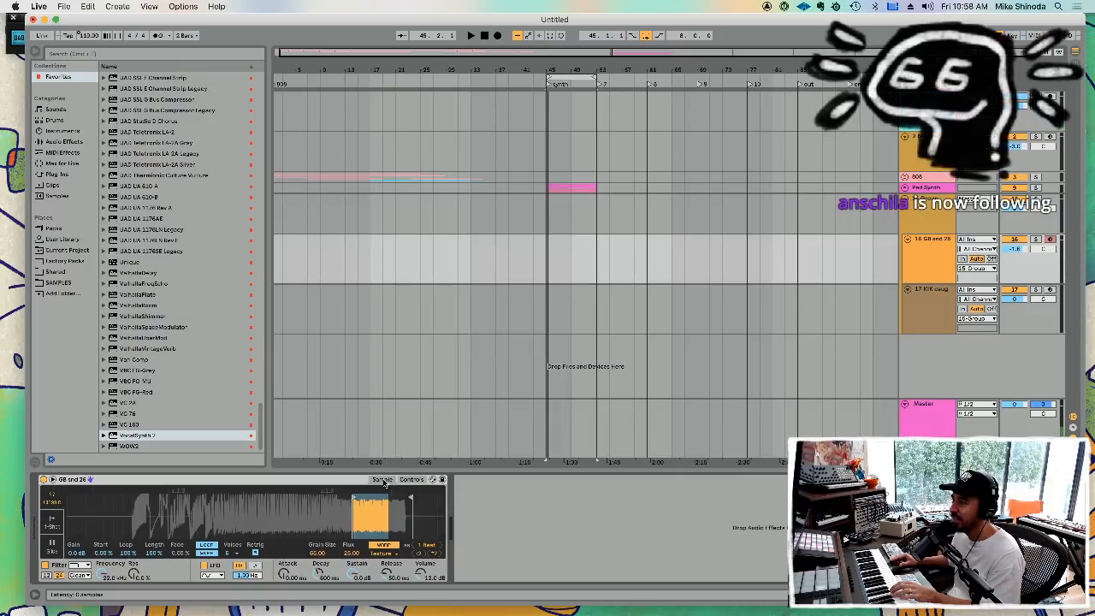
- Set the GB snd 26 sampler's release to 6.76 s, its attack to 457 ms and its filter frequency to 5.94 kHz
drag(385, 575, 385, 562)
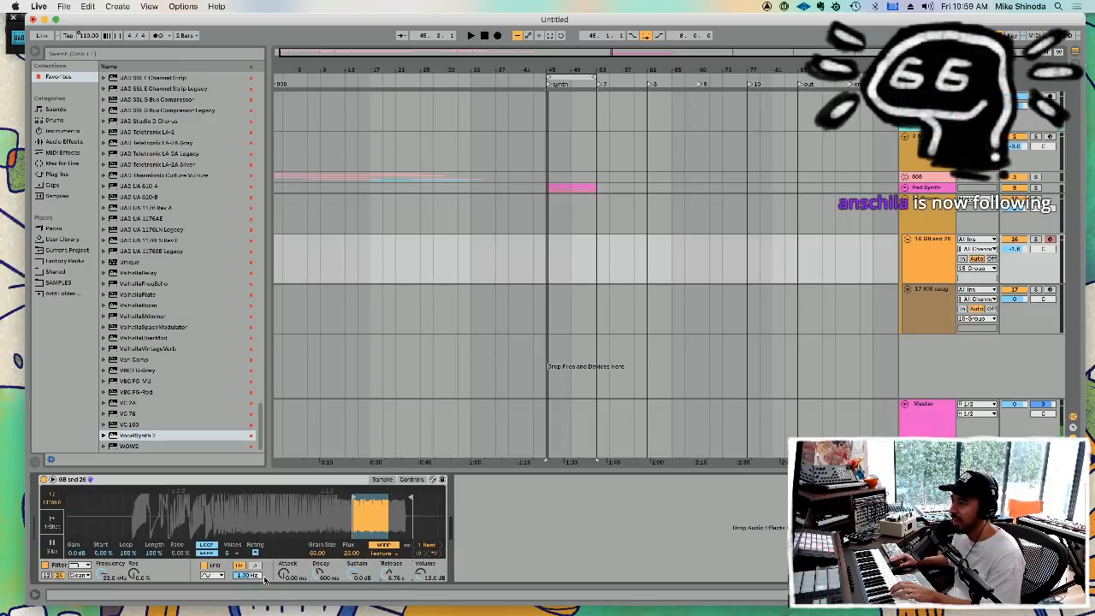
drag(286, 574, 286, 567)
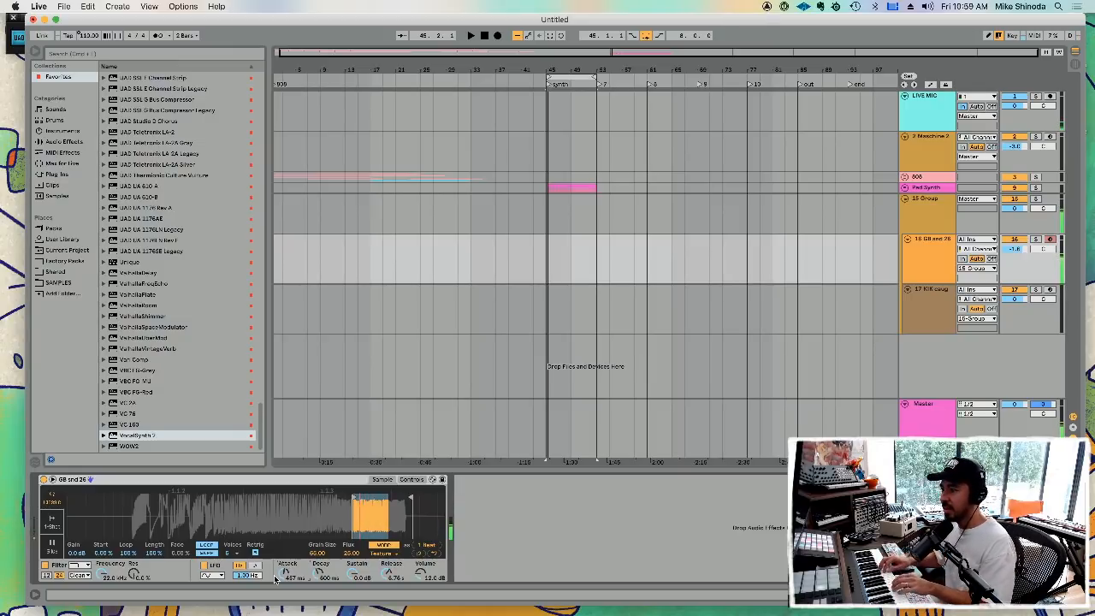
drag(101, 576, 101, 560)
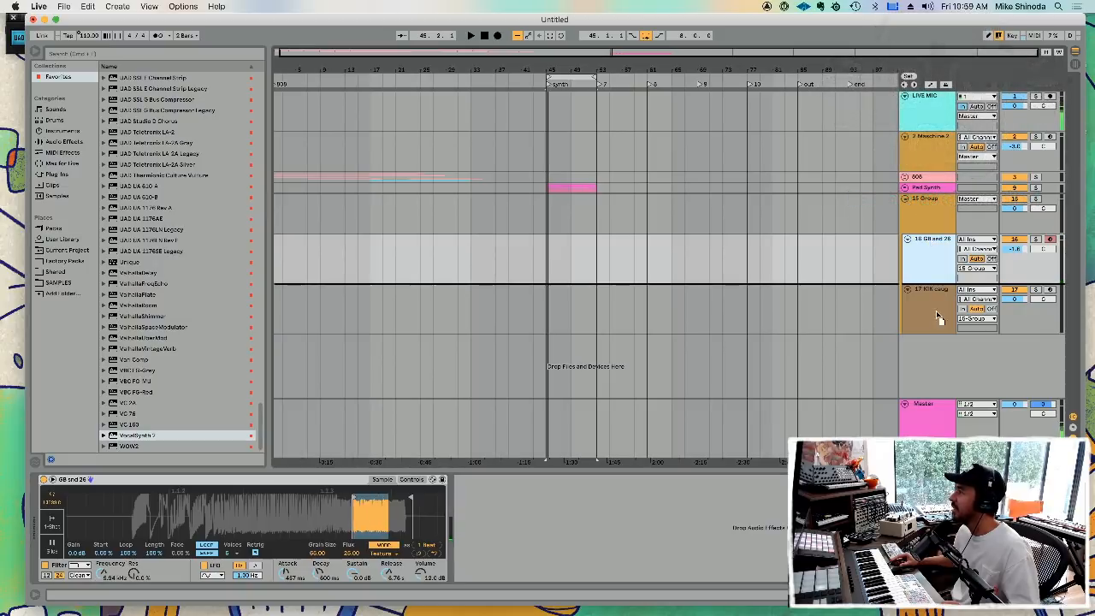
- Move the GB snd 26 track out of its group to the end of the track list and duplicate it
drag(938, 341, 940, 342)
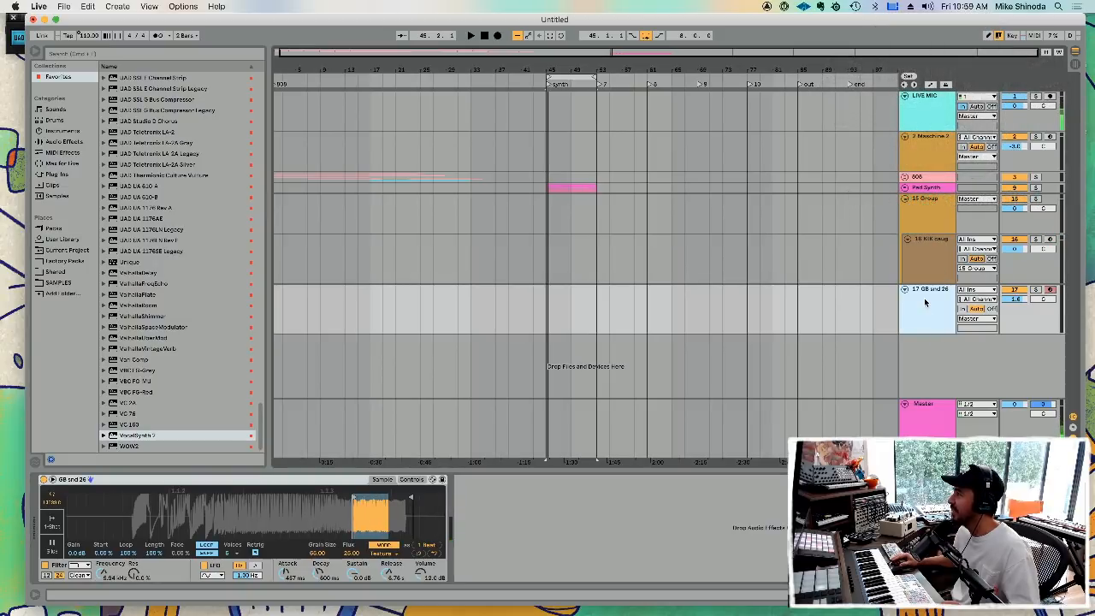
key(super+d)
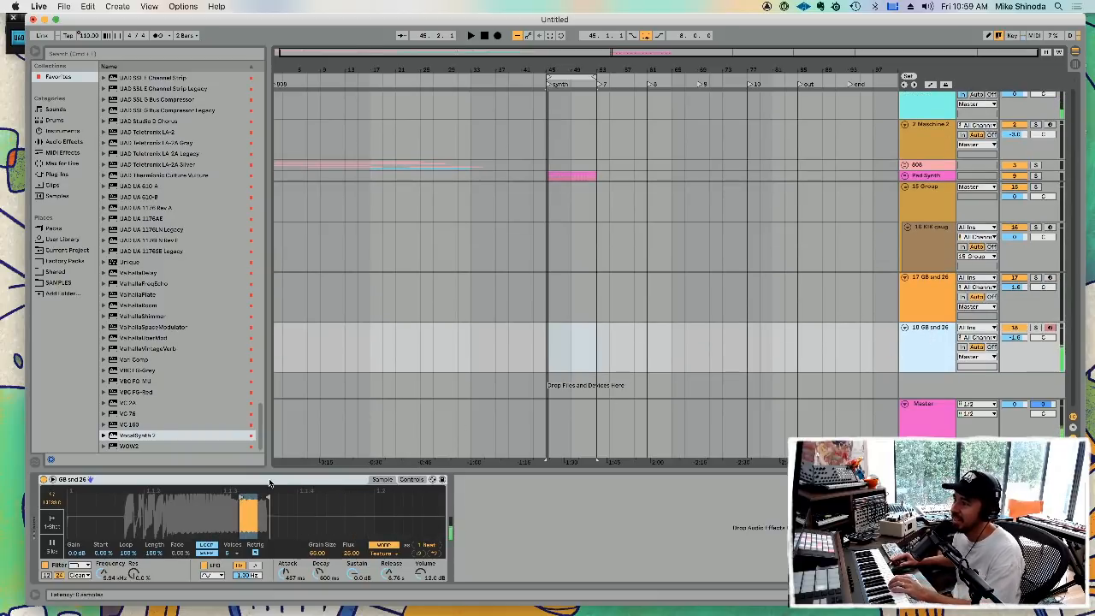
- Shift the duplicated GB snd 26 track's sample region to a short section in the middle of the waveform
drag(240, 497, 180, 497)
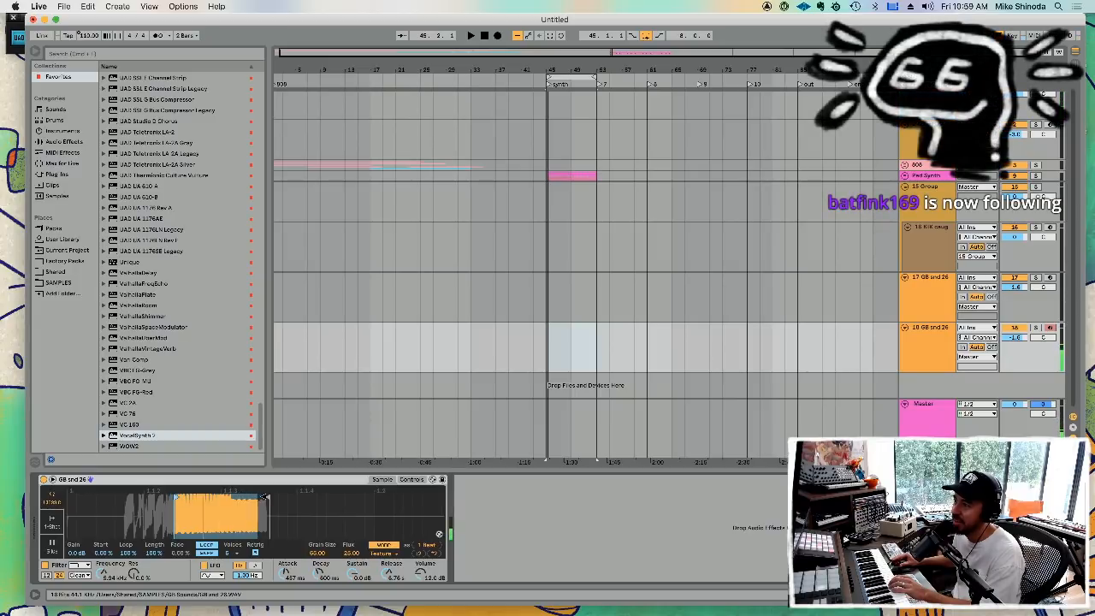
drag(265, 498, 228, 498)
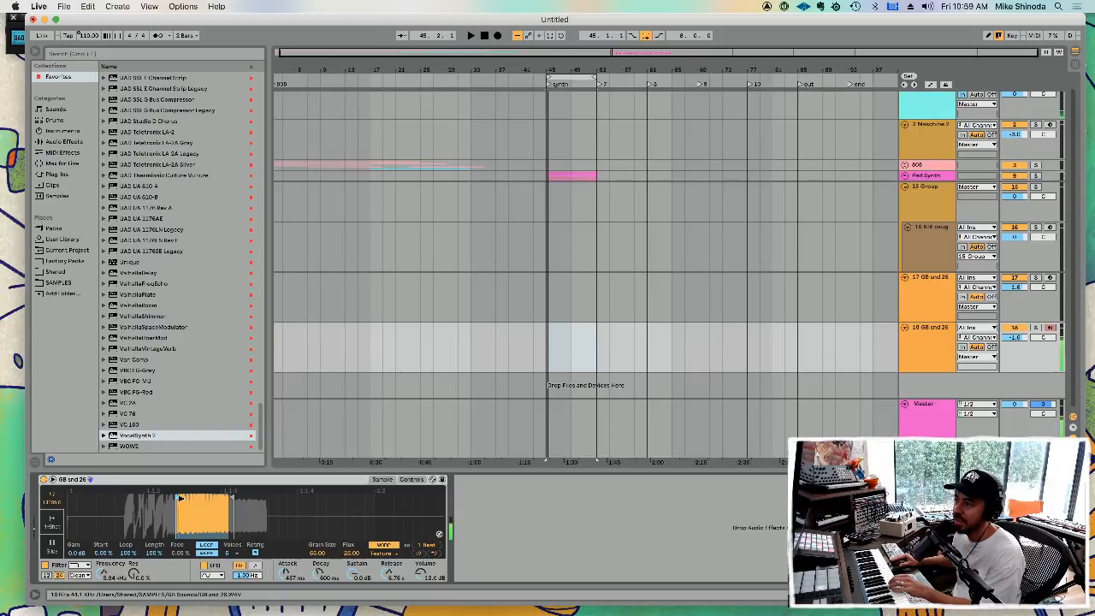
drag(180, 499, 192, 501)
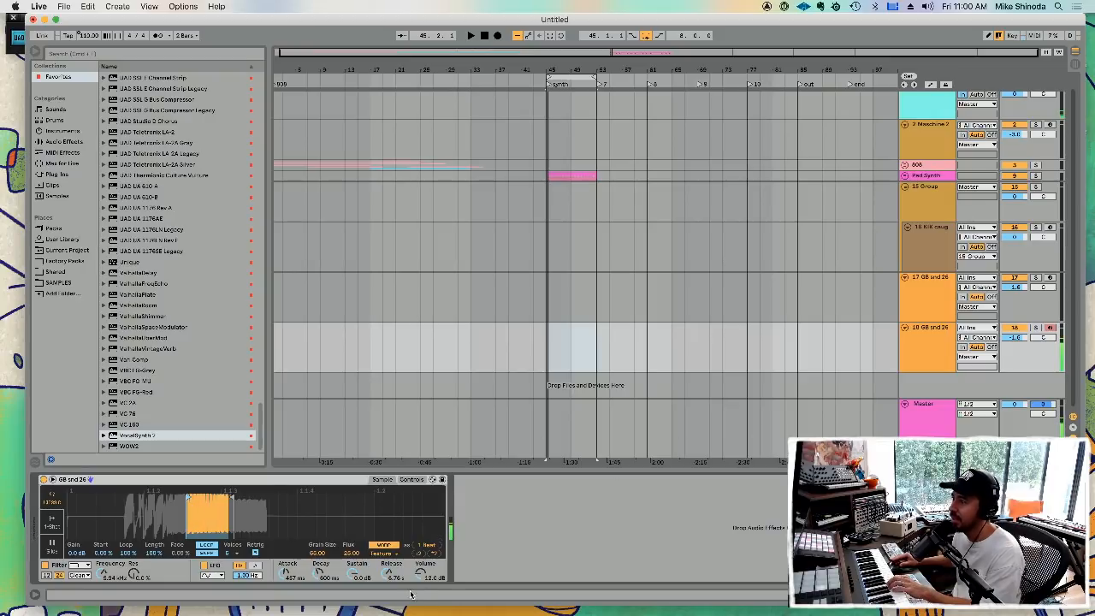
- Set the duplicate's attack to 0 ms, raise its filter frequency to 19.8 kHz, and turn off sample warping
drag(278, 582, 278, 590)
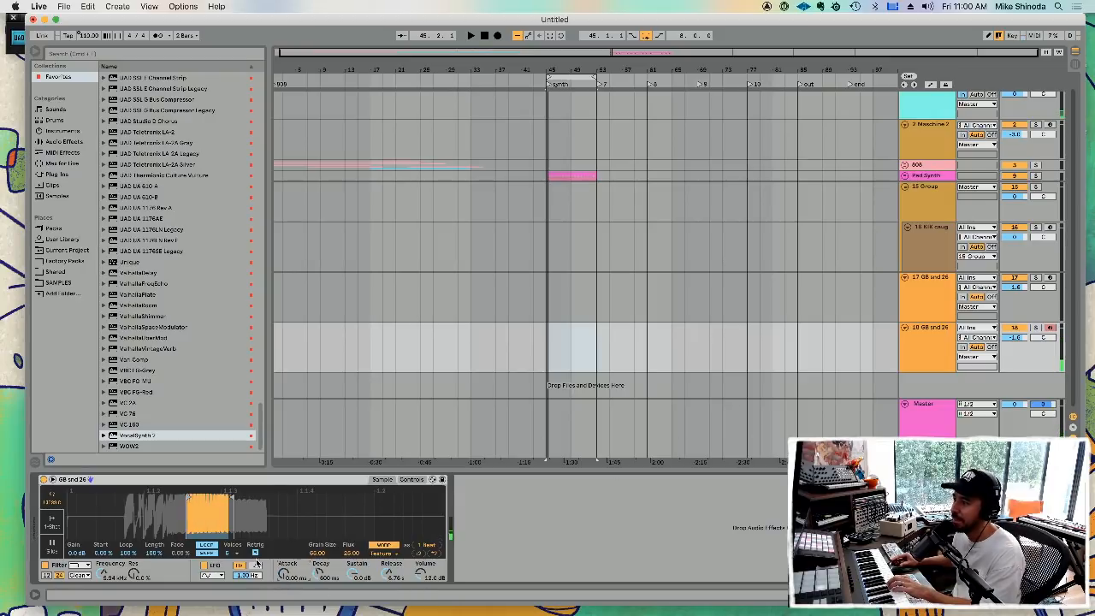
drag(103, 573, 103, 557)
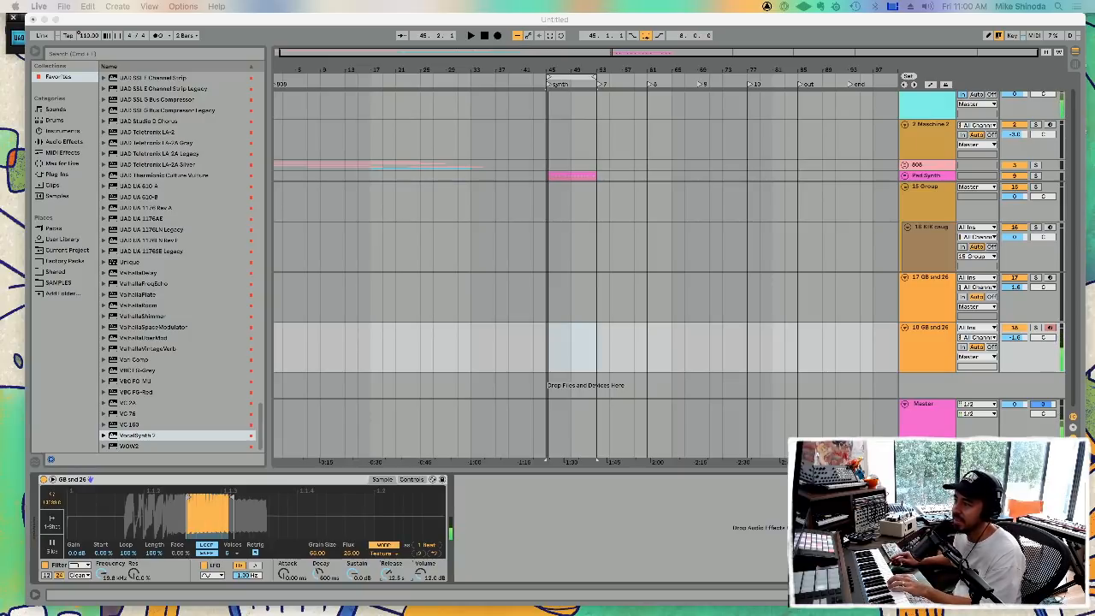
click(383, 553)
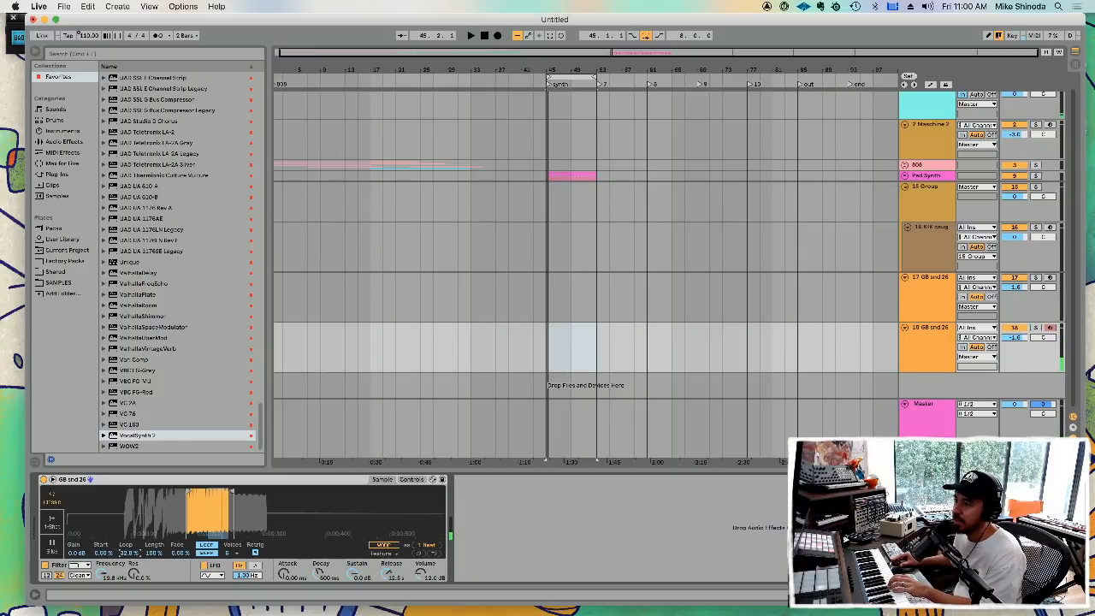
- Adjust the duplicate's loop length, set its sample start to 13.3 %, and raise its loop fade
drag(128, 553, 129, 558)
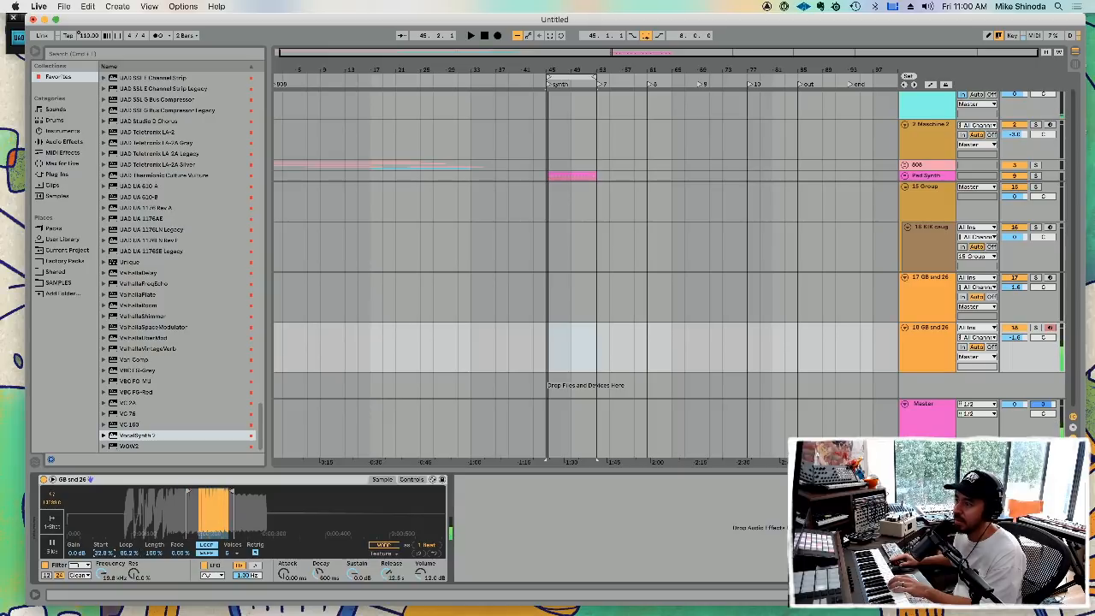
drag(103, 553, 102, 557)
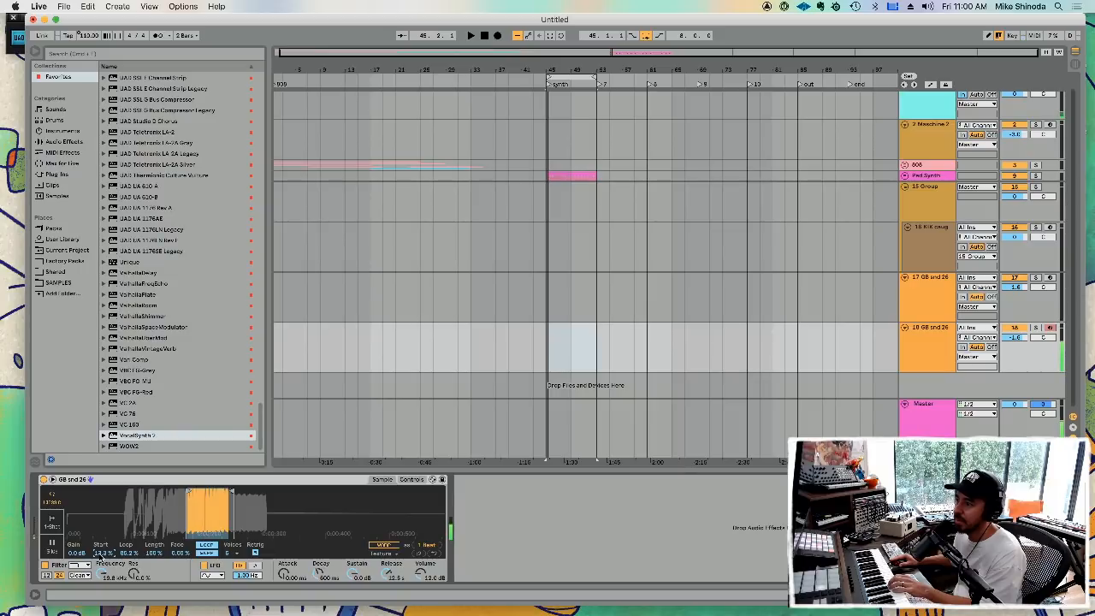
drag(179, 552, 179, 545)
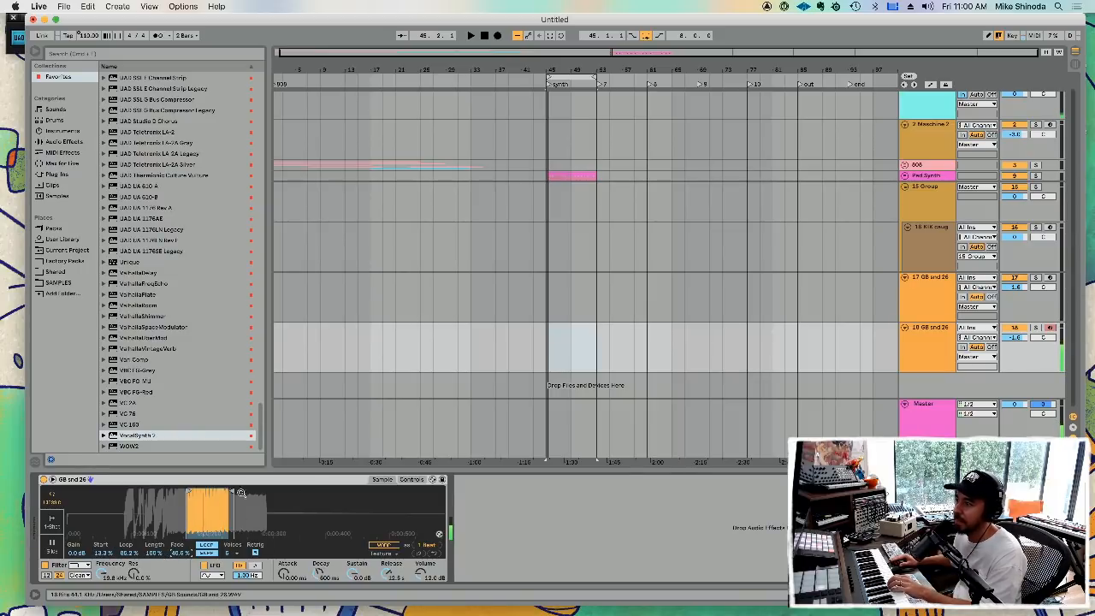
- Zoom in on the duplicate's sample waveform and switch its sampler to 1-Shot playback
mouse_move(240, 493)
mouse_down()
mouse_move(246, 502)
mouse_move(232, 492)
mouse_up()
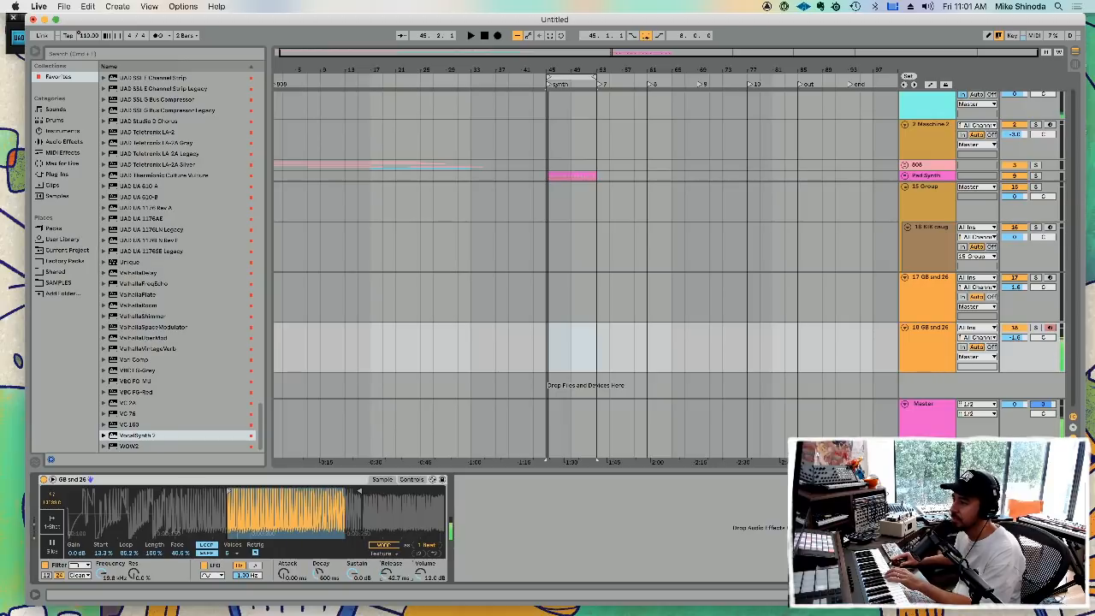
click(52, 524)
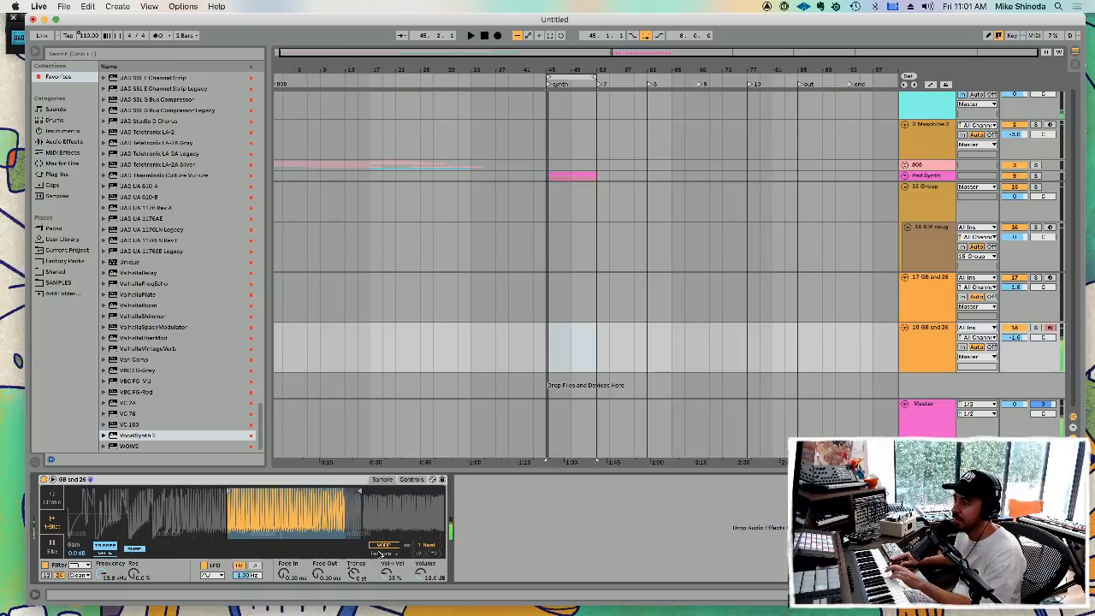
- Try a longer fade-out for the 1-Shot sample on track 18
click(410, 480)
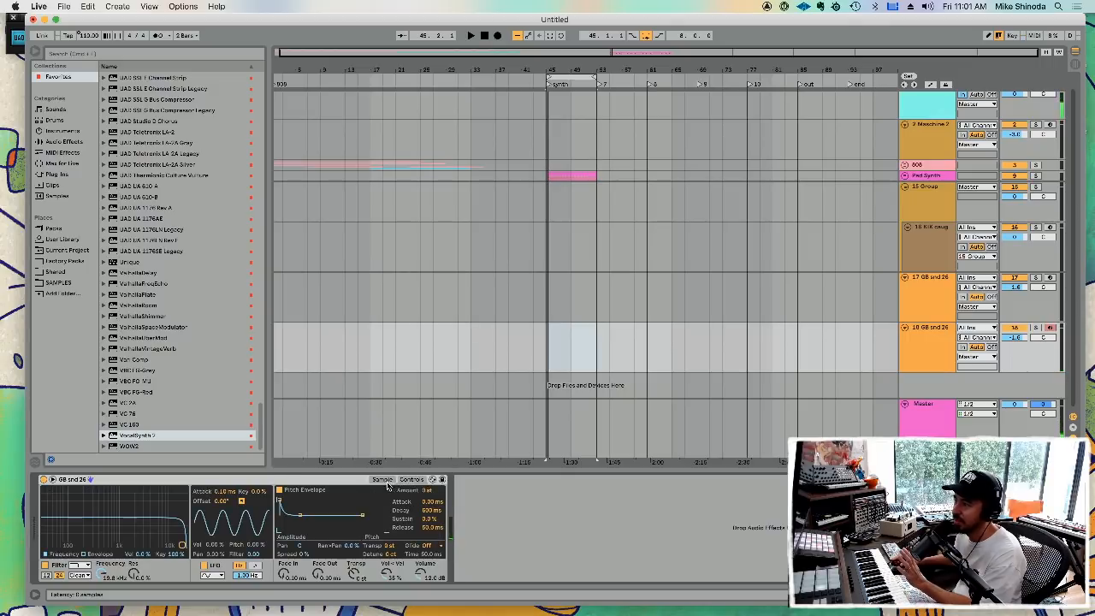
click(382, 481)
drag(318, 575, 318, 543)
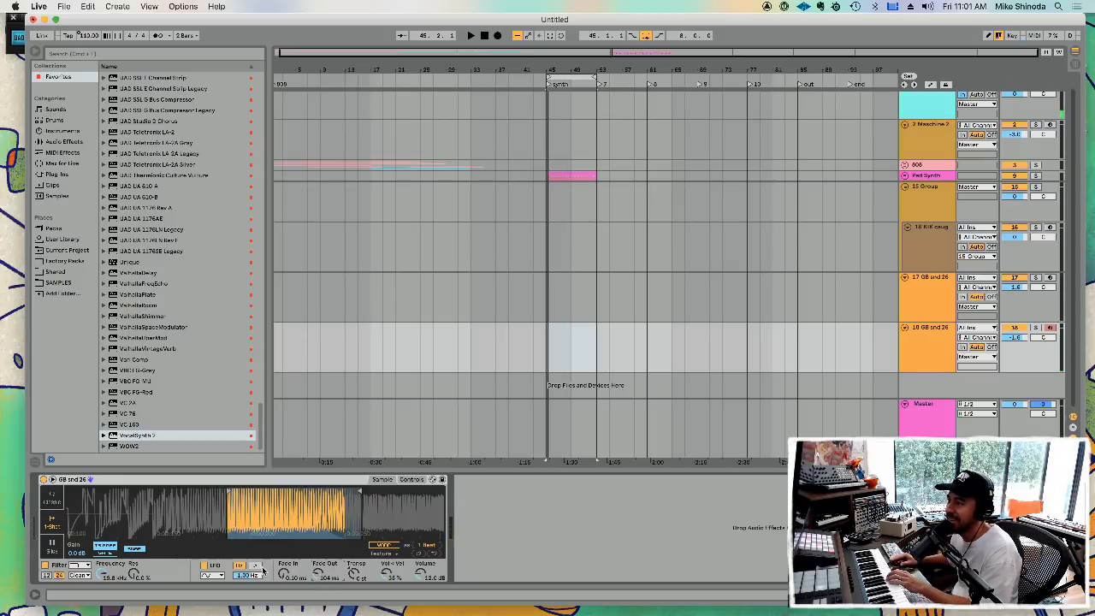
- Return track 18's sampler to Classic playback, set sustain to -7.0 dB and release to 1.40 s, and choose the MS2 filter circuit
click(49, 501)
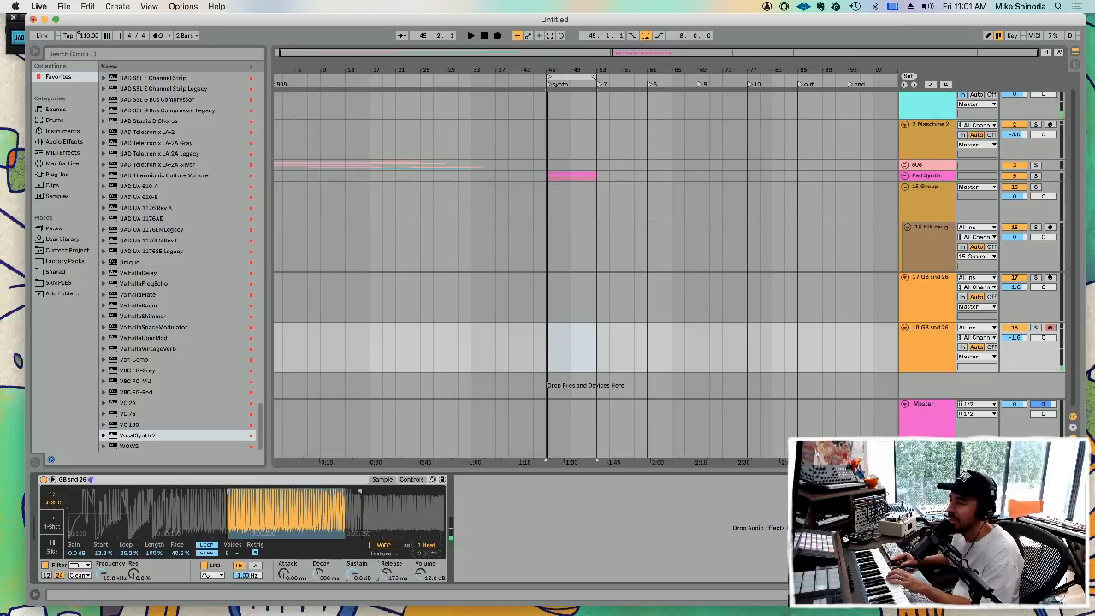
mouse_move(355, 574)
mouse_down()
mouse_move(354, 592)
mouse_move(391, 557)
mouse_up()
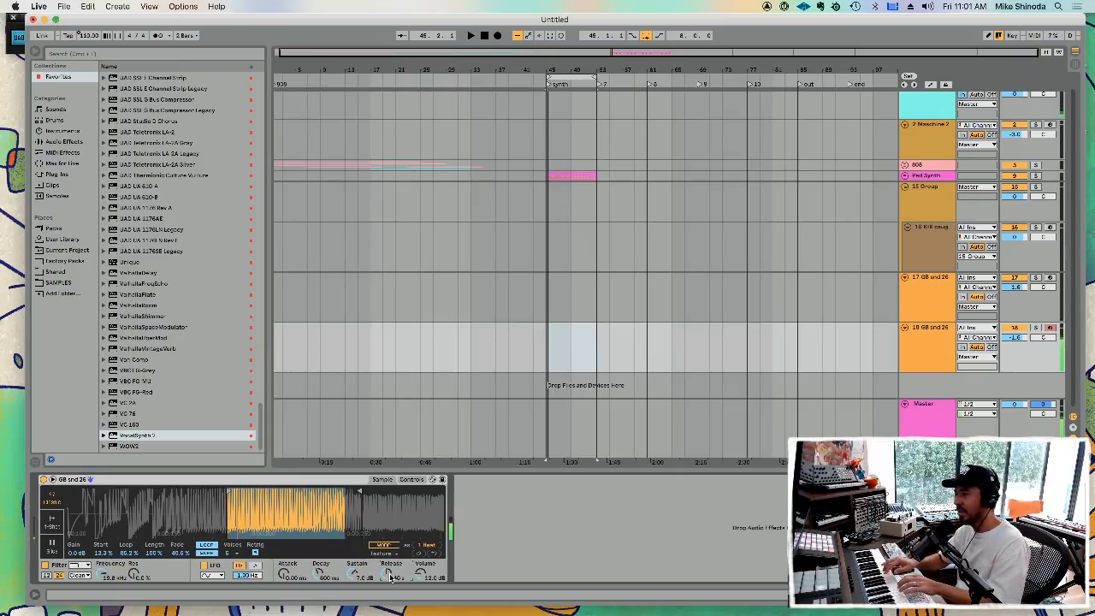
click(80, 575)
click(81, 552)
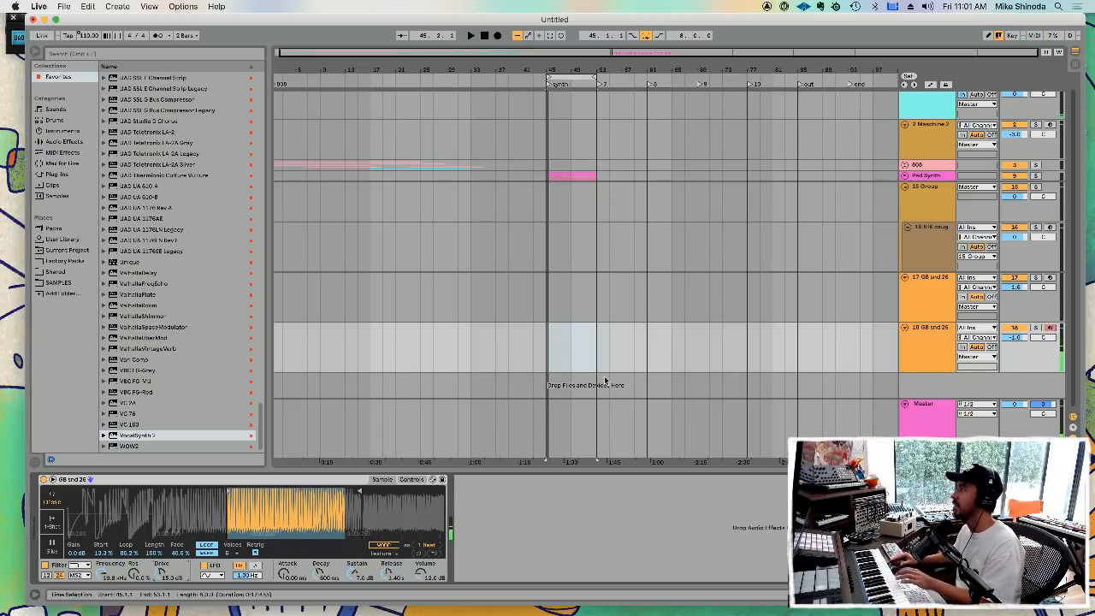
- Duplicate track 18 and limit the copy's sample to the waveform's short opening section with a 0.00 % loop fade
click(925, 292)
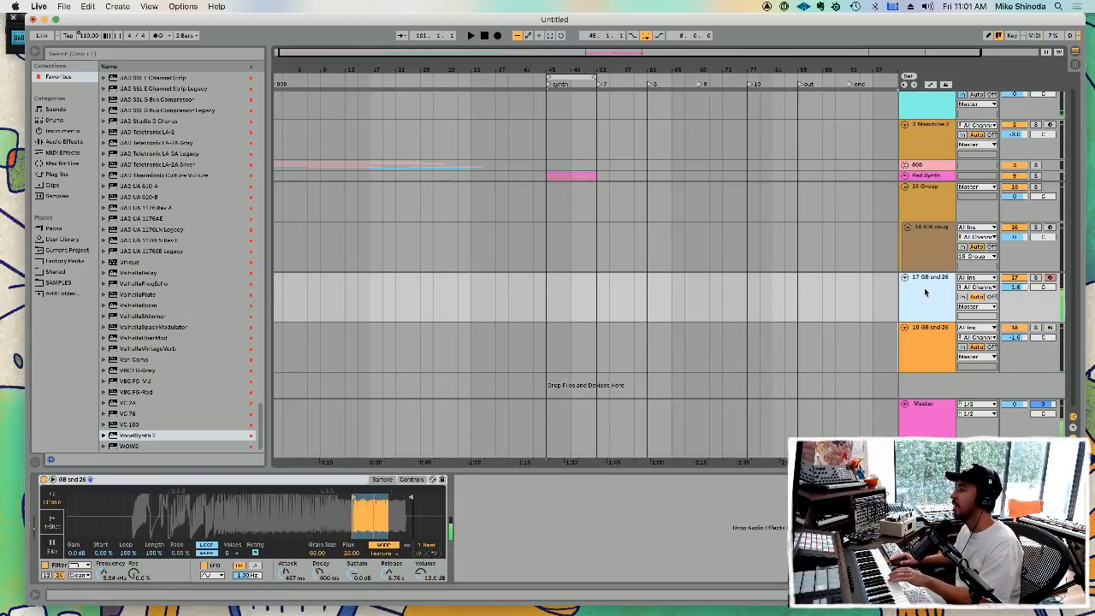
click(924, 338)
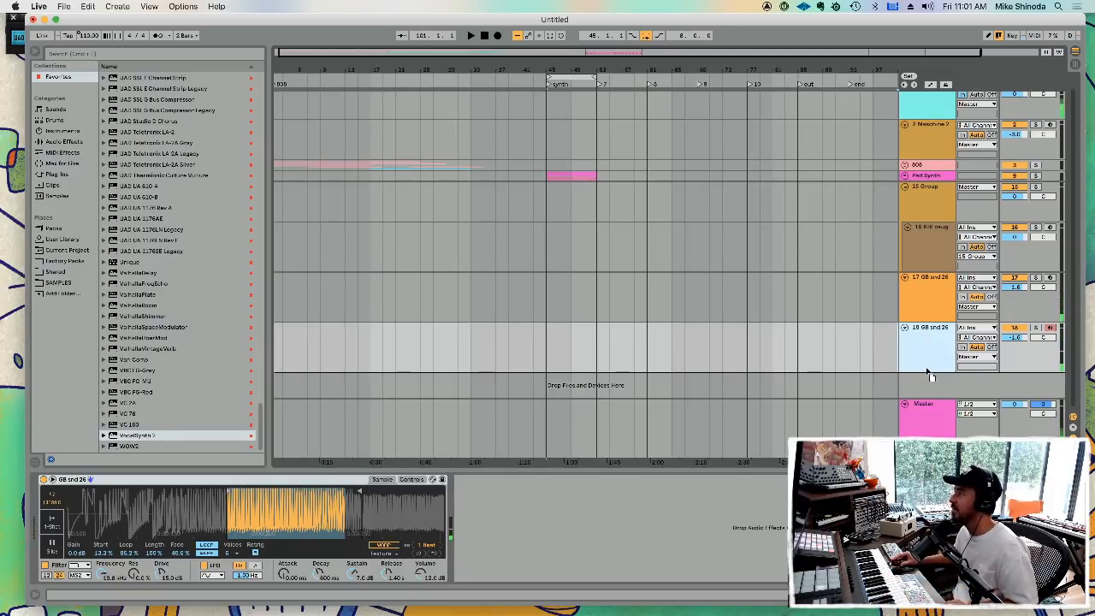
key(super+d)
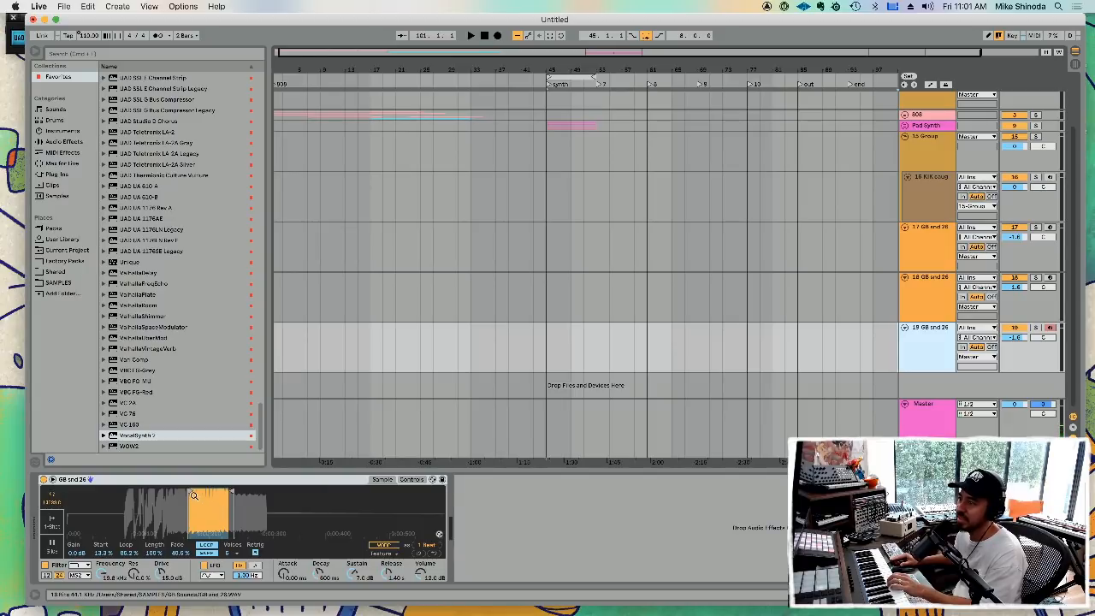
drag(190, 494, 125, 495)
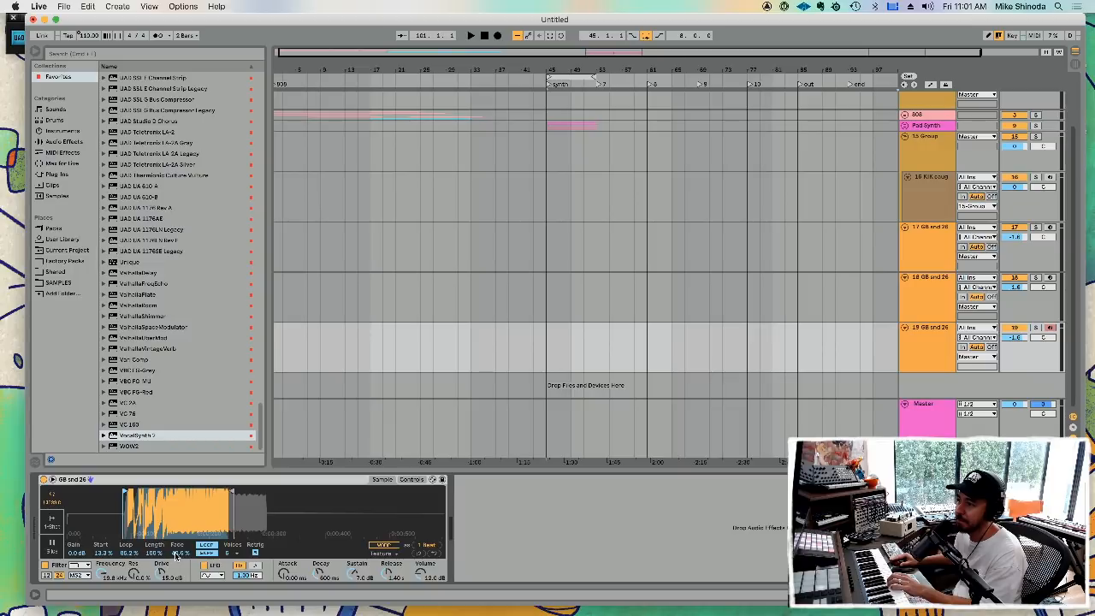
drag(176, 554, 176, 599)
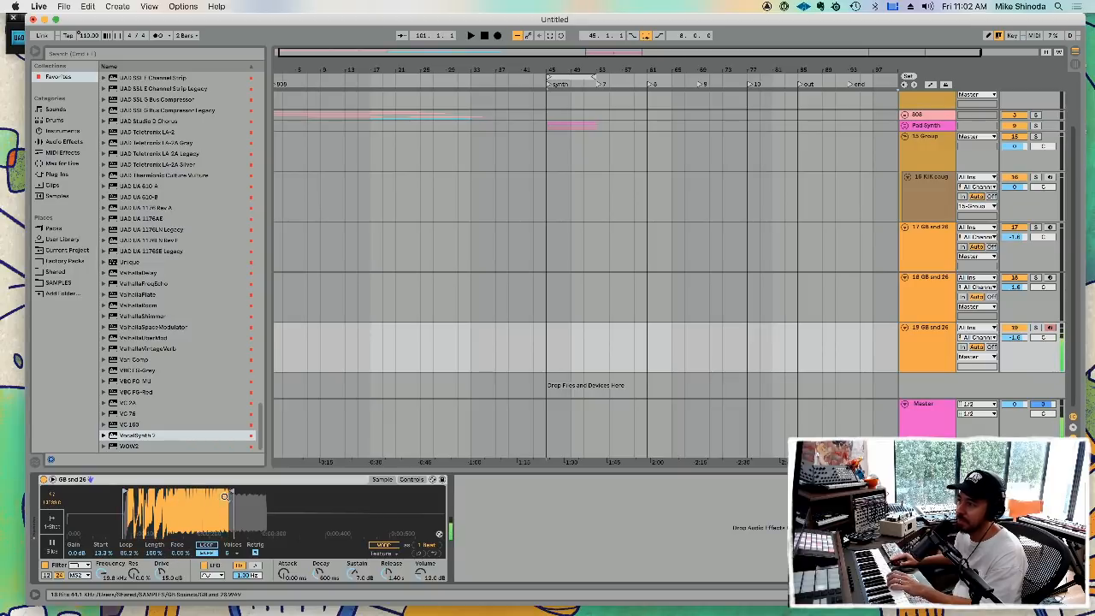
drag(231, 493, 156, 493)
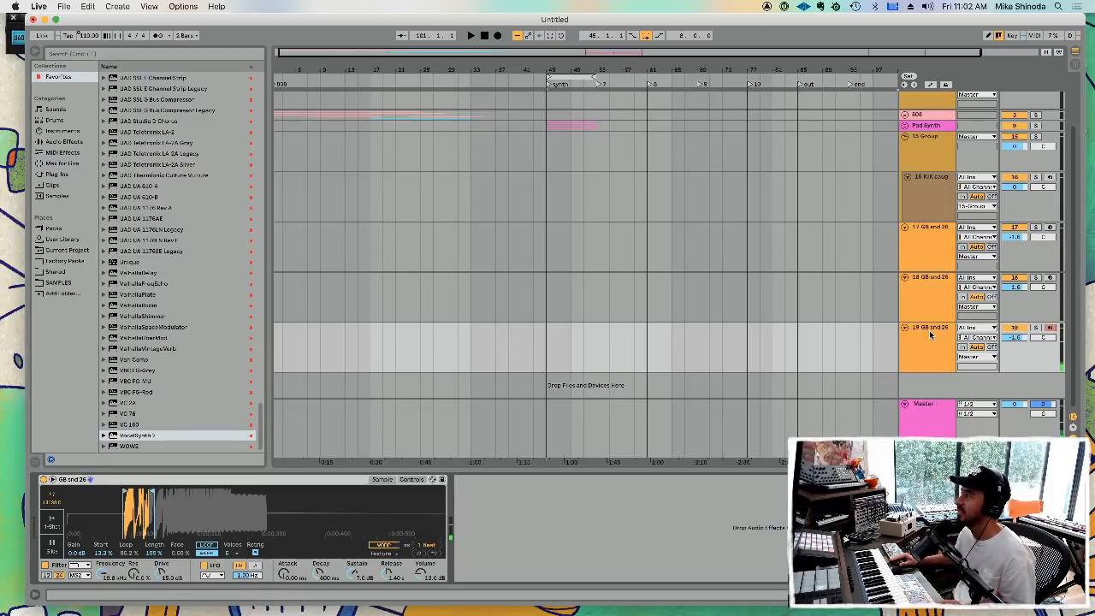
- Duplicate track 19 and set the copy's sample start to 4.69 %, loop length to 7.81 %, and release to 246 ms
key(super+d)
scroll(933, 374, down, 1)
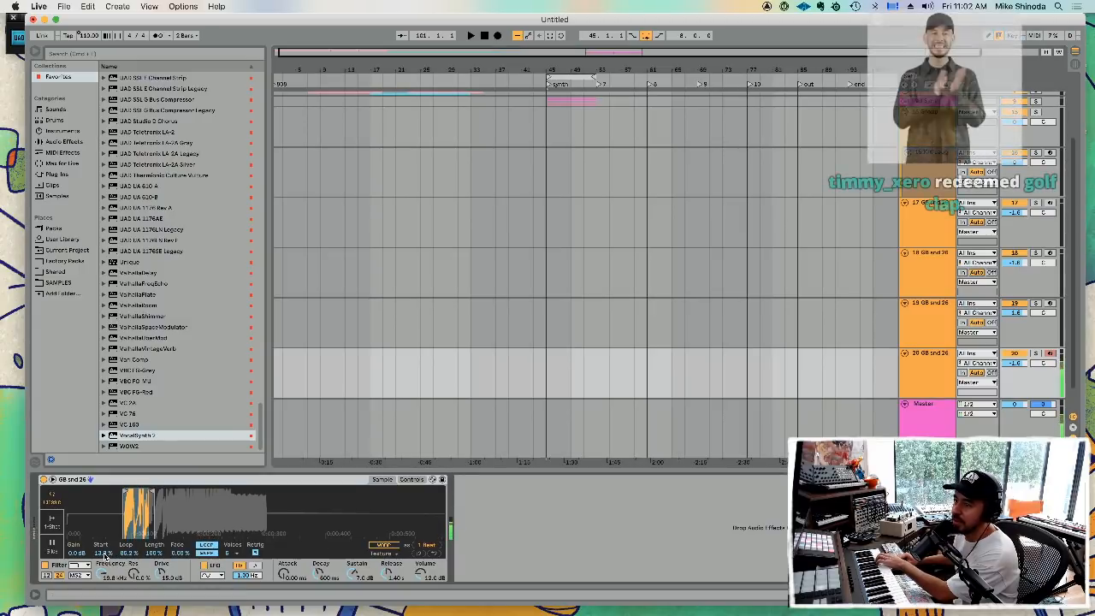
drag(103, 553, 103, 566)
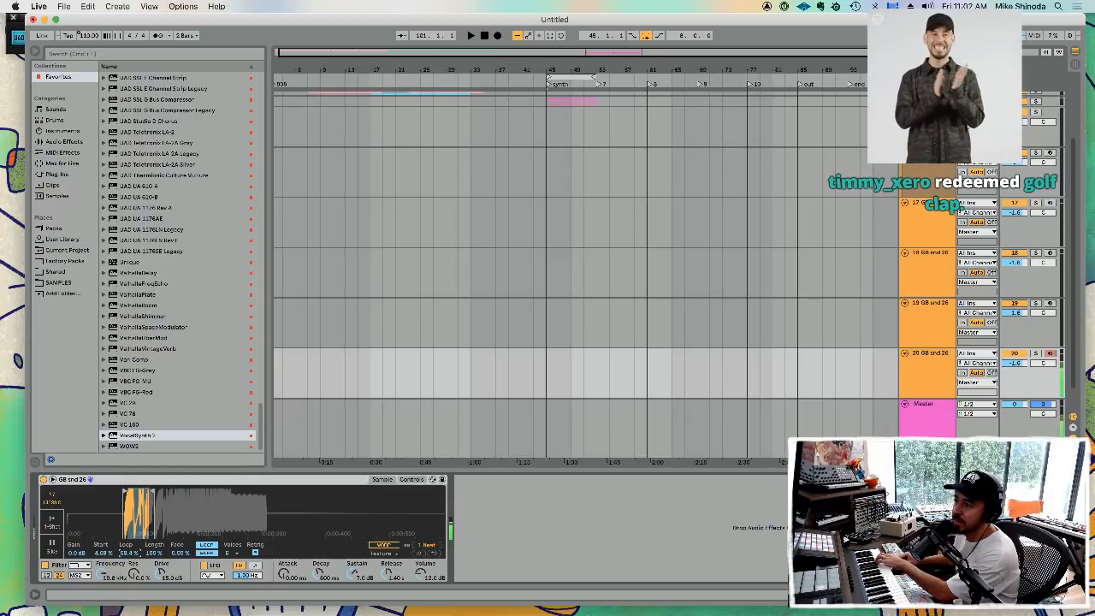
drag(129, 554, 129, 590)
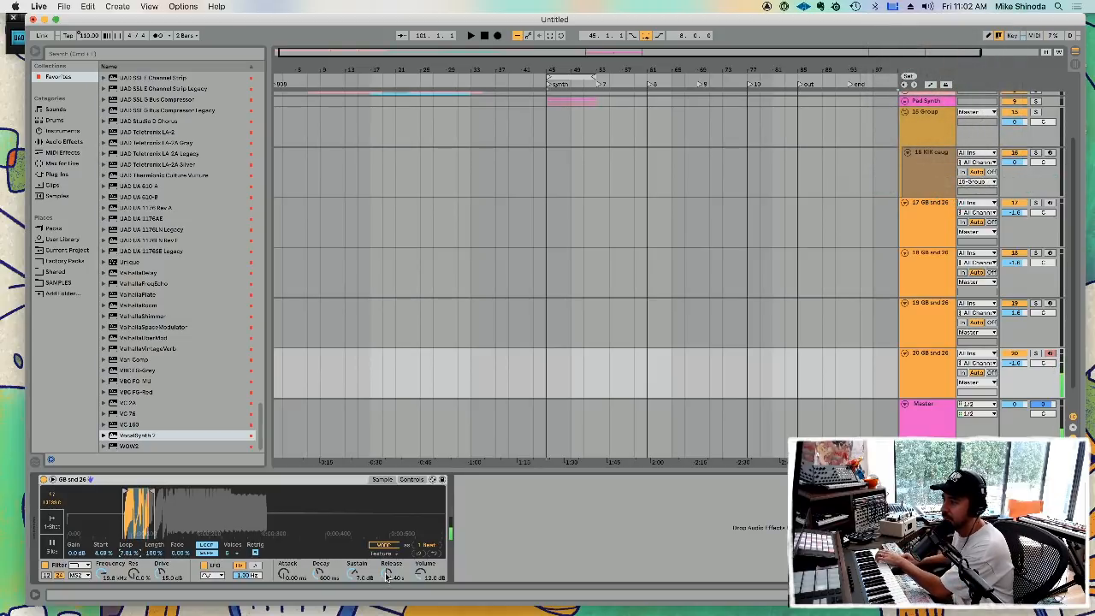
drag(388, 574, 388, 590)
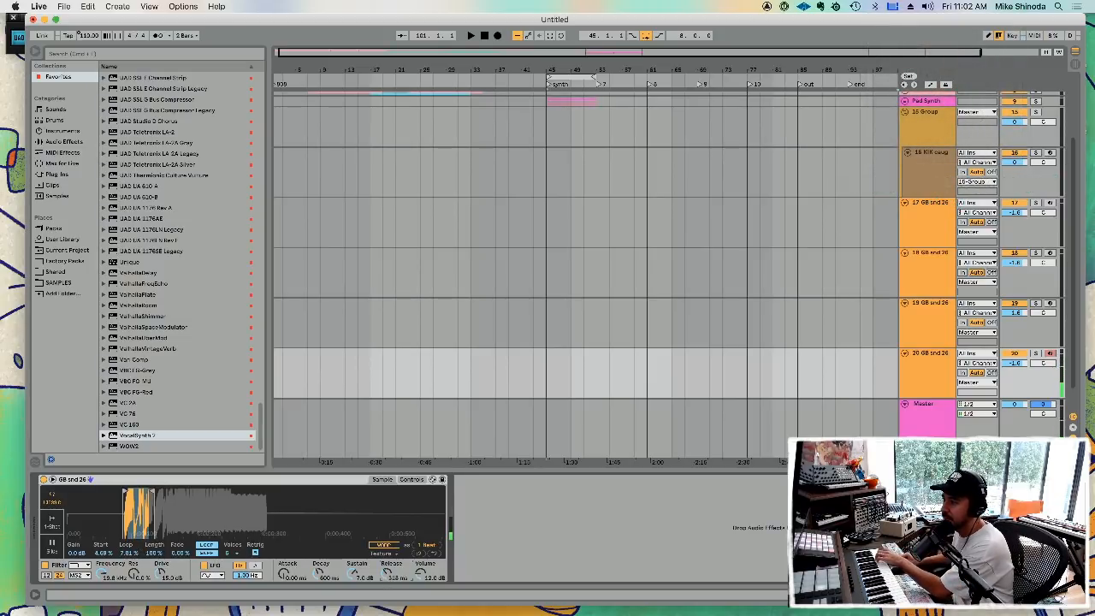
- Try warping on track 20's sample, turn it back off, and limit the sampler to 1 voice
click(386, 546)
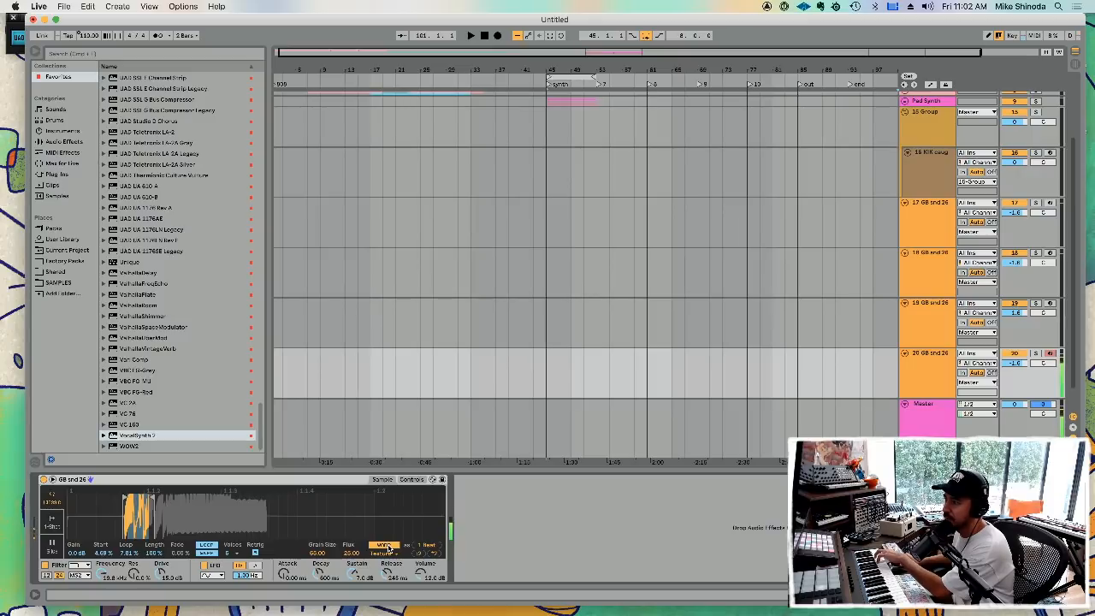
click(385, 546)
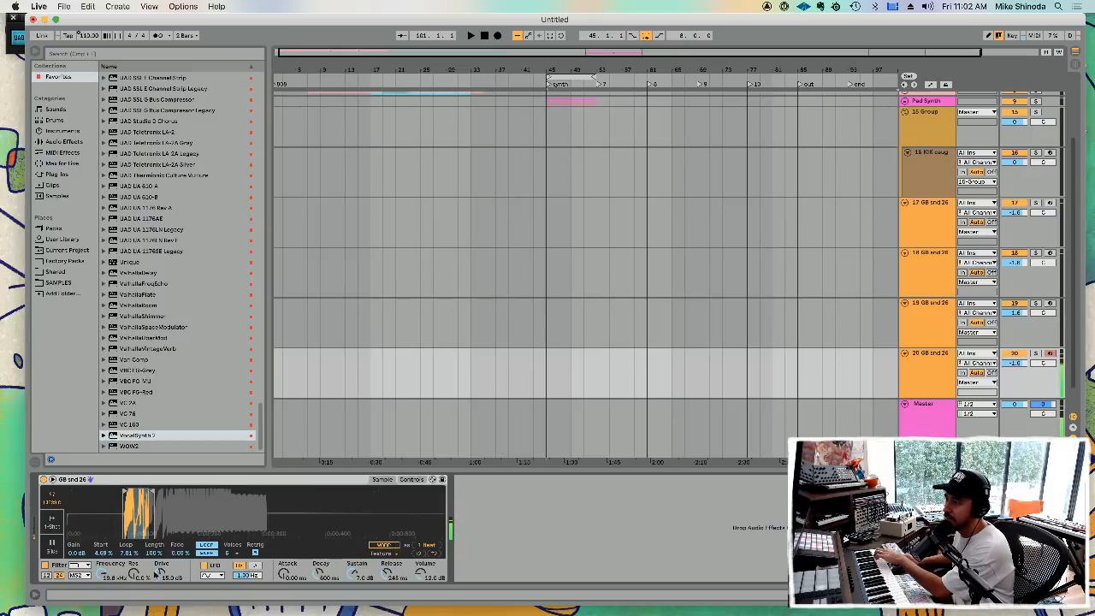
click(225, 555)
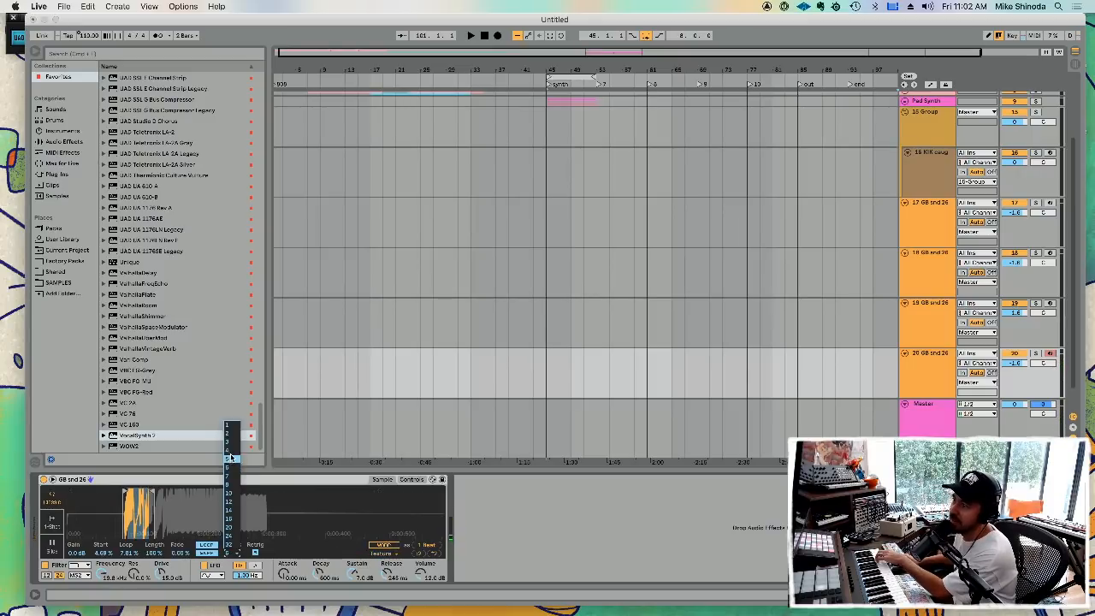
click(229, 424)
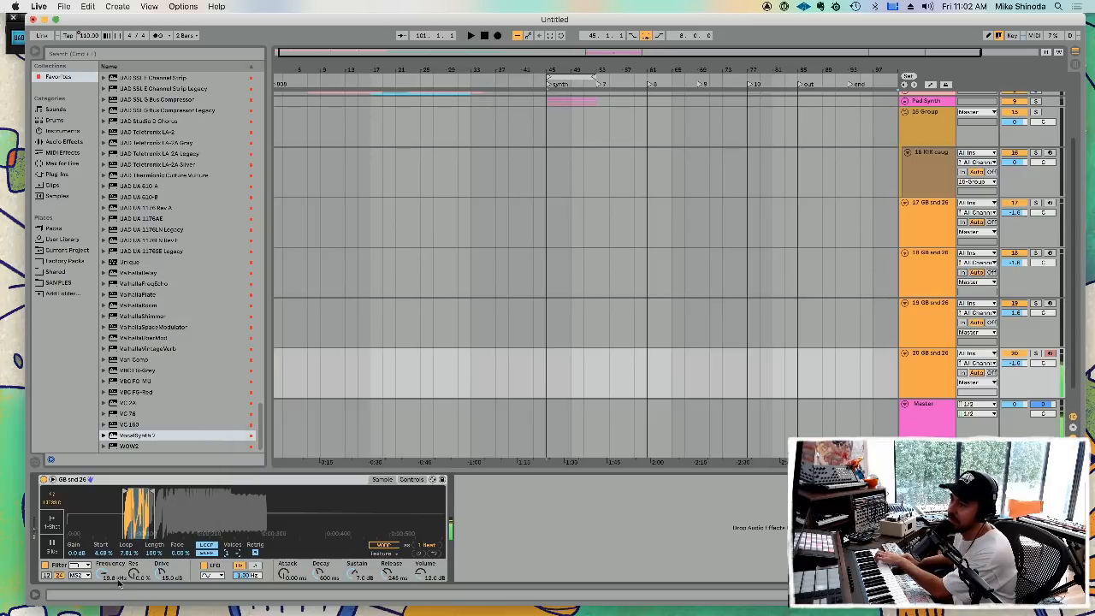
- Set track 20's LFO pitch modulation to 44.1 % and LFO rate to 29.2 Hz, and raise its pitch envelope amount
click(916, 321)
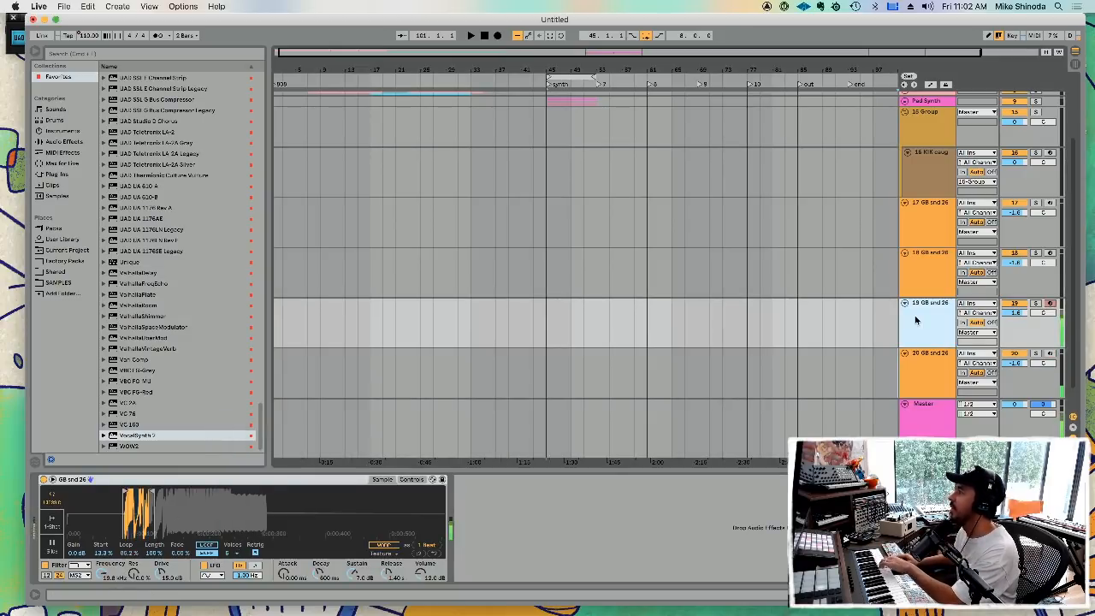
click(927, 367)
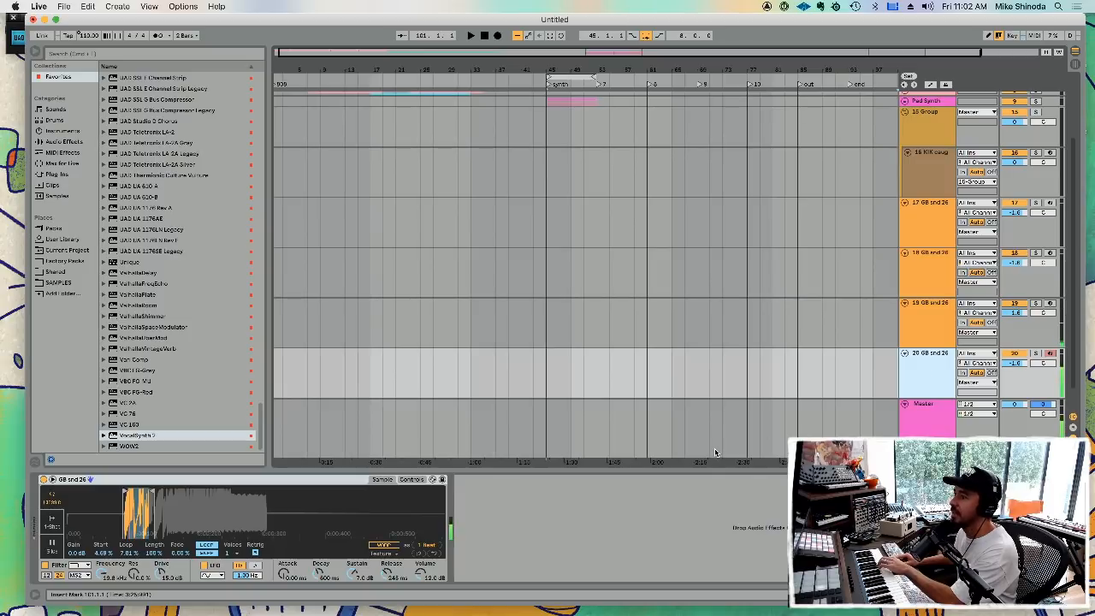
click(217, 566)
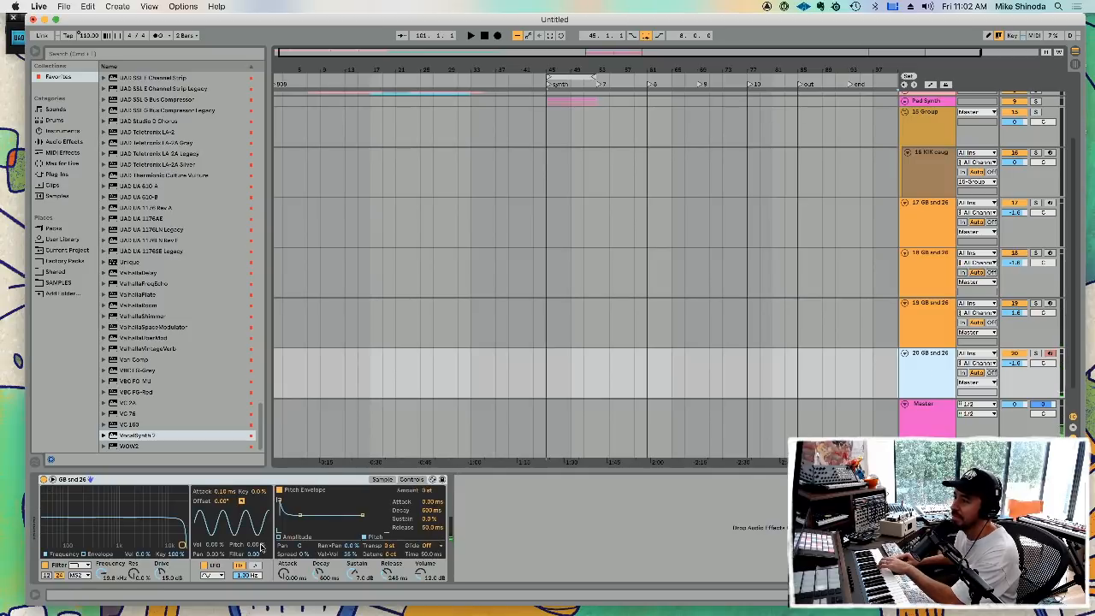
drag(257, 545, 257, 548)
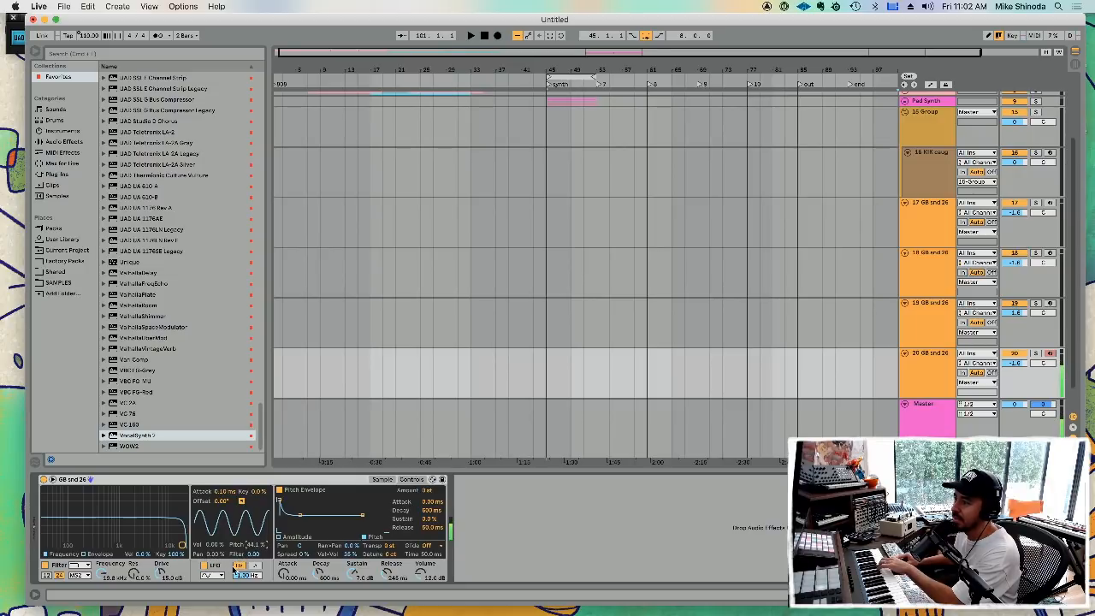
mouse_move(240, 579)
mouse_down()
mouse_move(241, 565)
mouse_move(241, 581)
mouse_up()
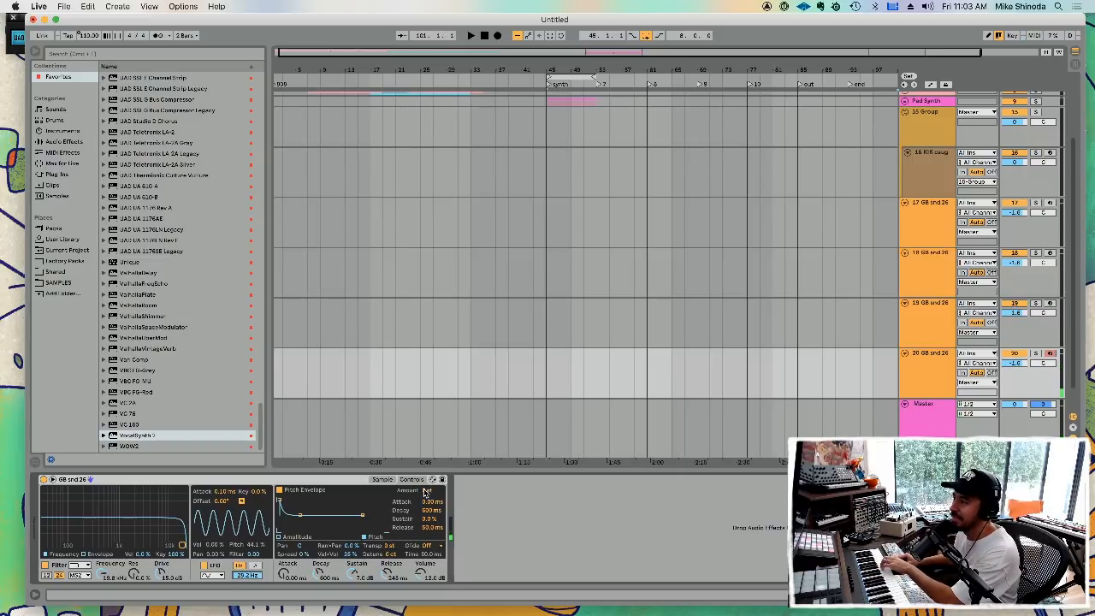
drag(425, 491, 425, 480)
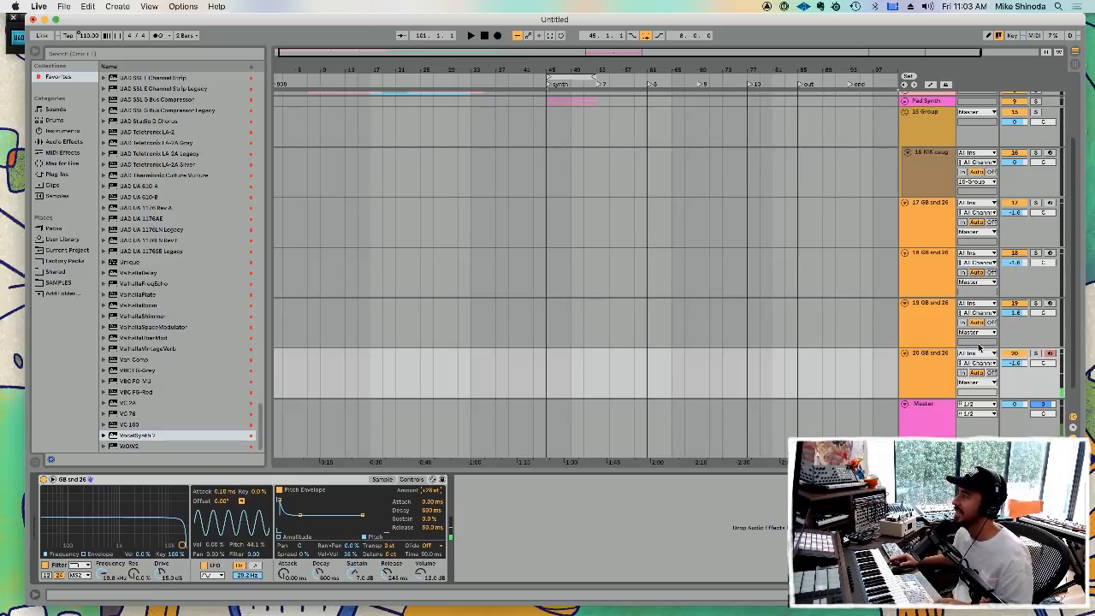
- Duplicate track 20, extend the copy's sample end slightly, and lengthen its release to 2.17 s
click(931, 360)
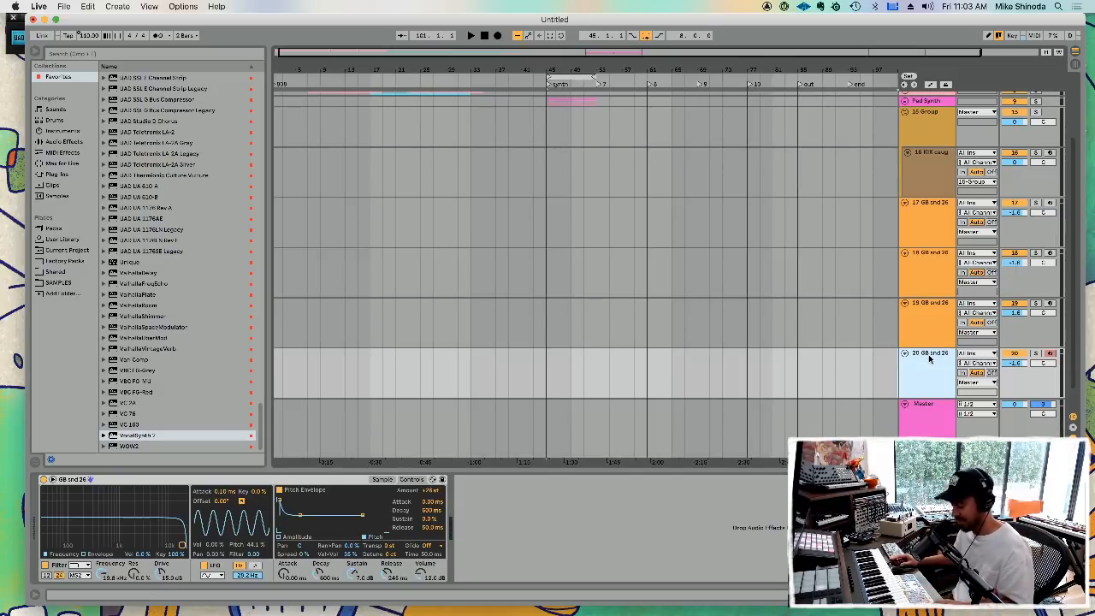
key(super+d)
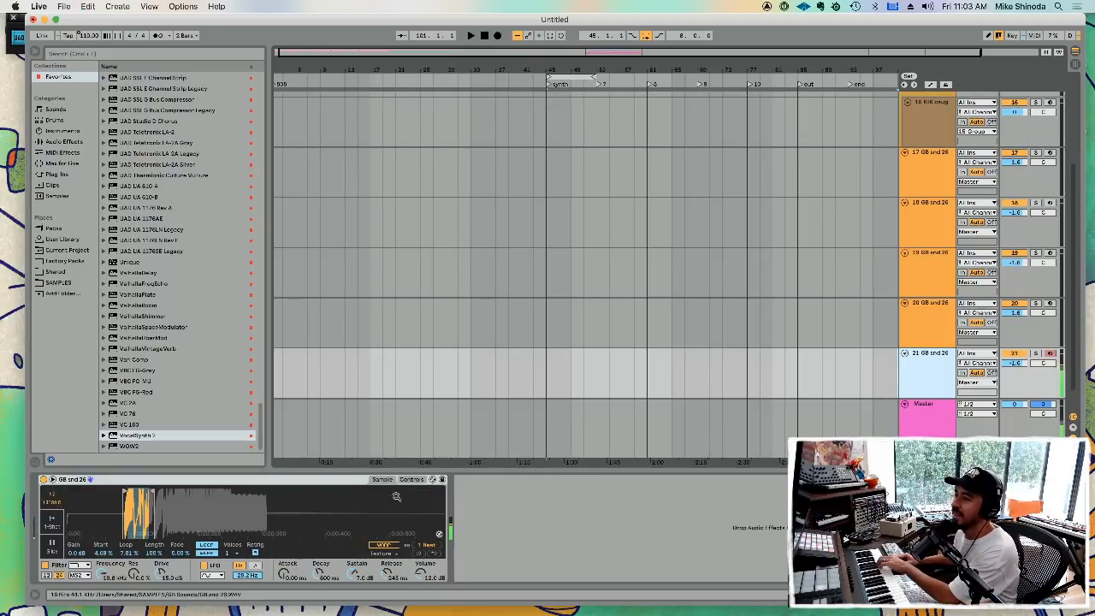
drag(153, 492, 166, 491)
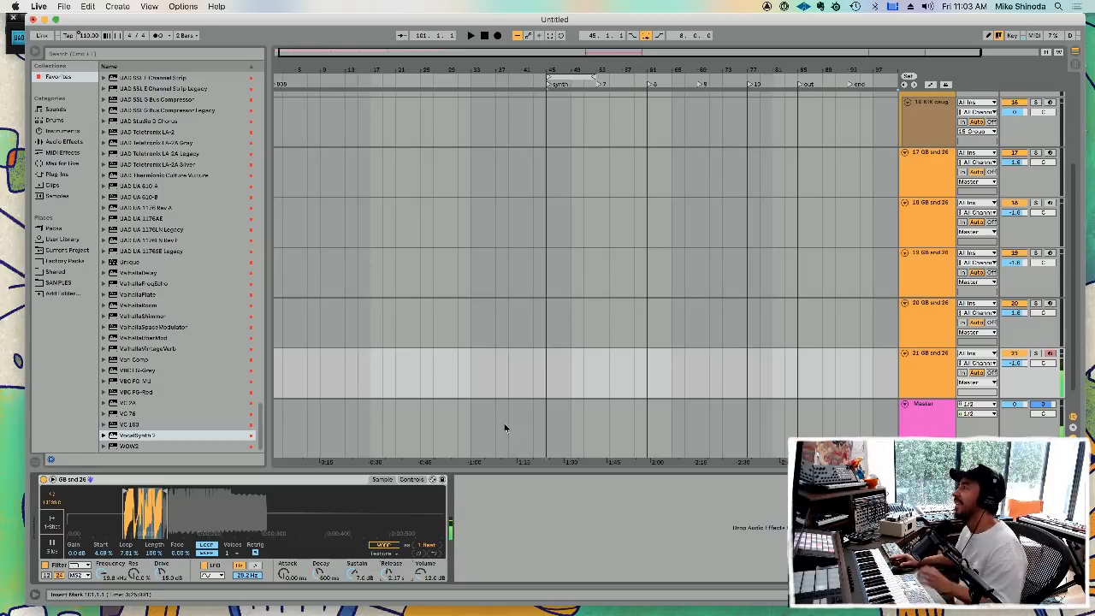
- Stop playback and delete locator 8 from the arrangement
click(920, 177)
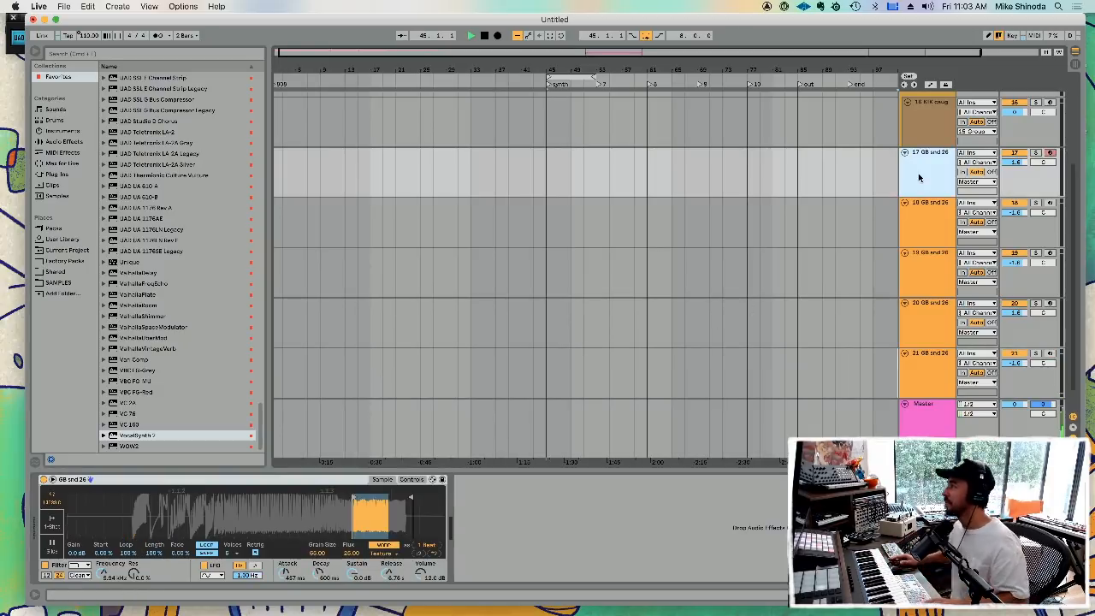
key(space)
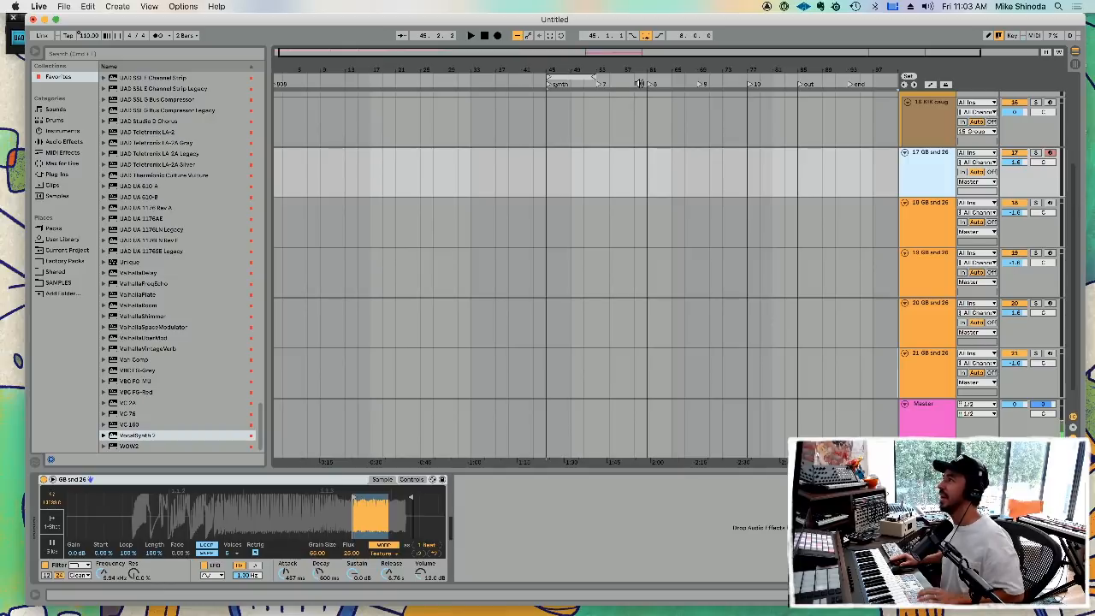
click(648, 85)
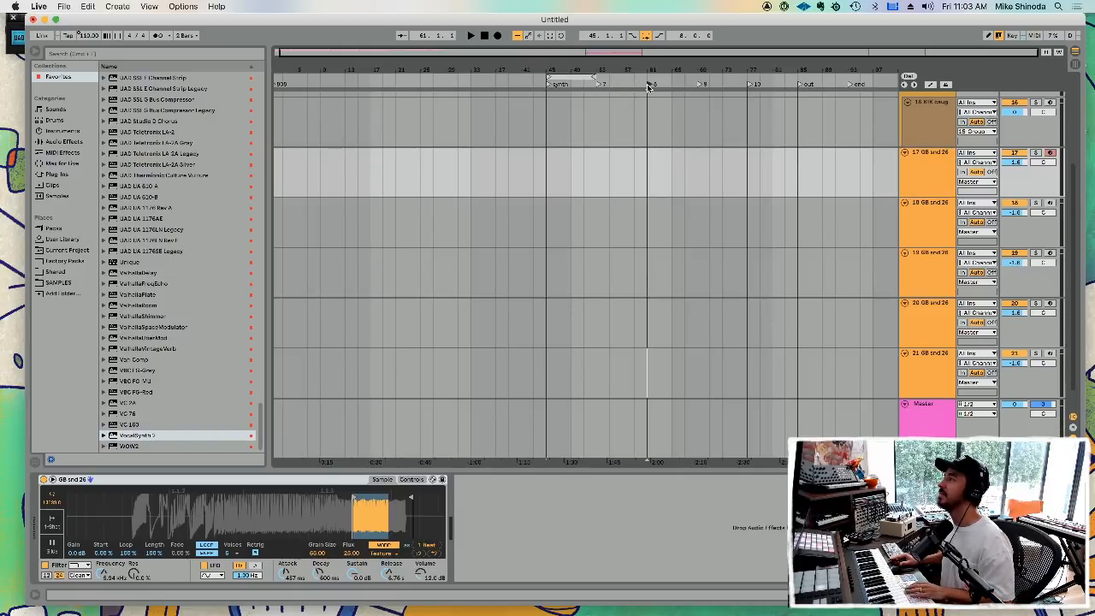
click(696, 420)
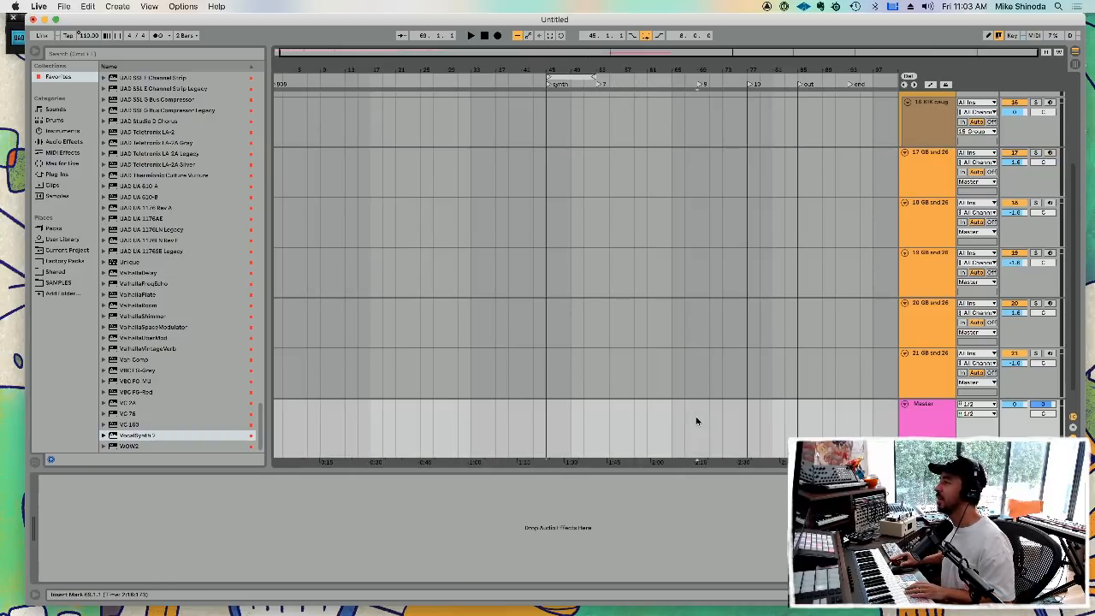
- Audition tracks 18 and 17 alternately to compare their GB snd 26 synth sounds
click(931, 224)
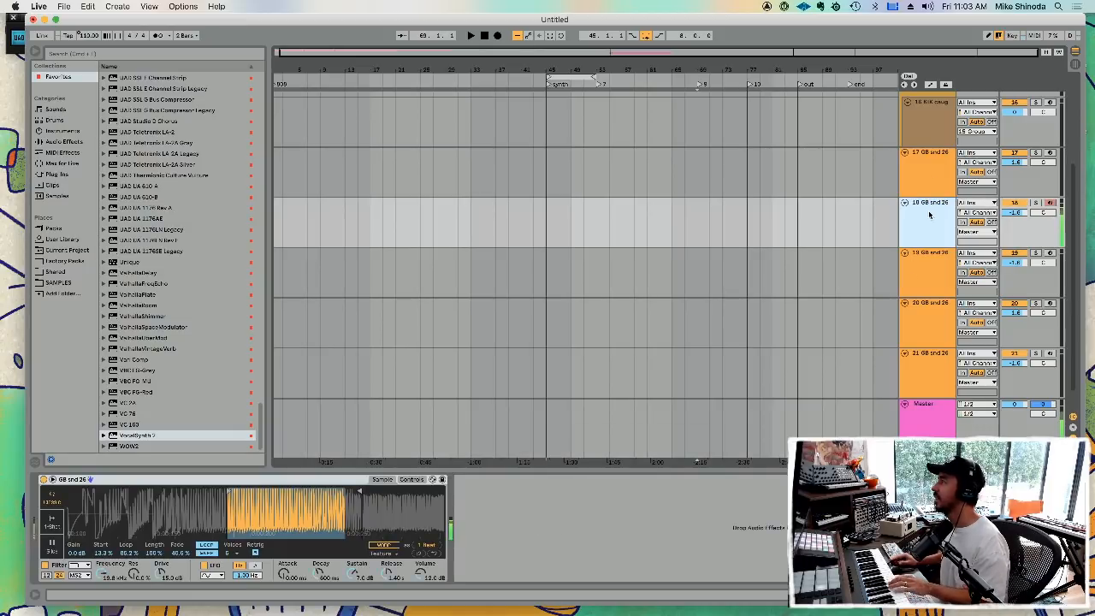
click(928, 178)
click(925, 227)
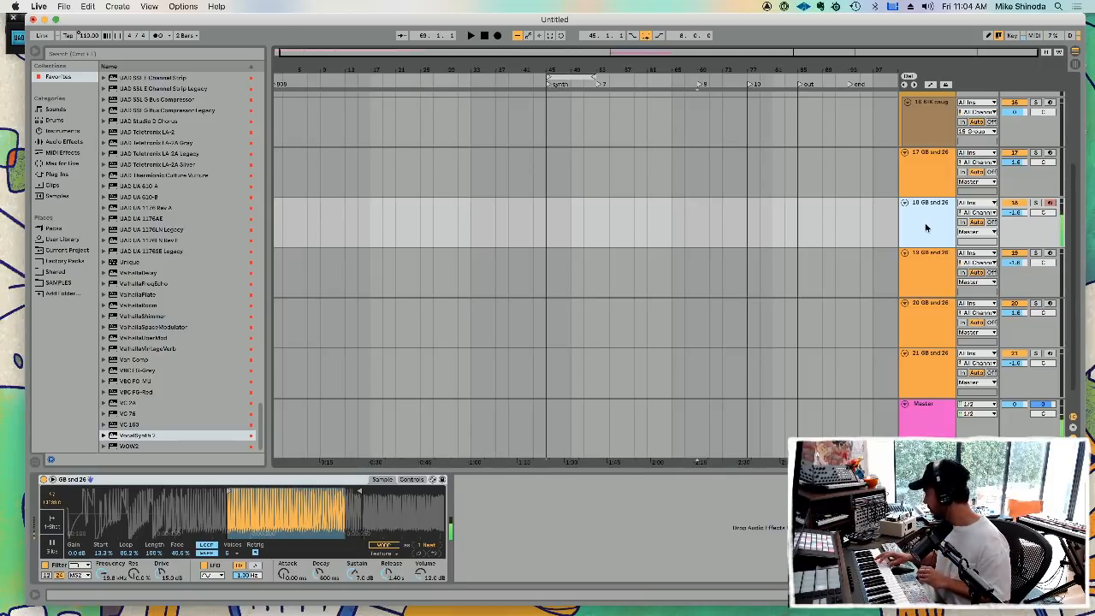
click(929, 414)
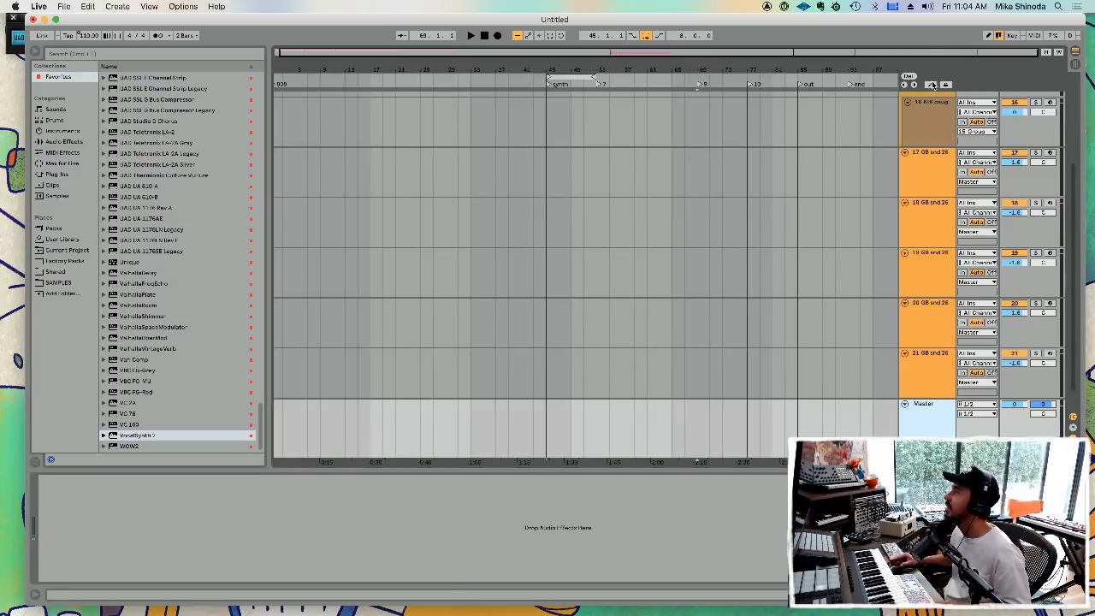
- Play the empty section from locator 9 at bar 69 several times with the metronome on to judge its tempo
drag(805, 65, 649, 64)
key(space)
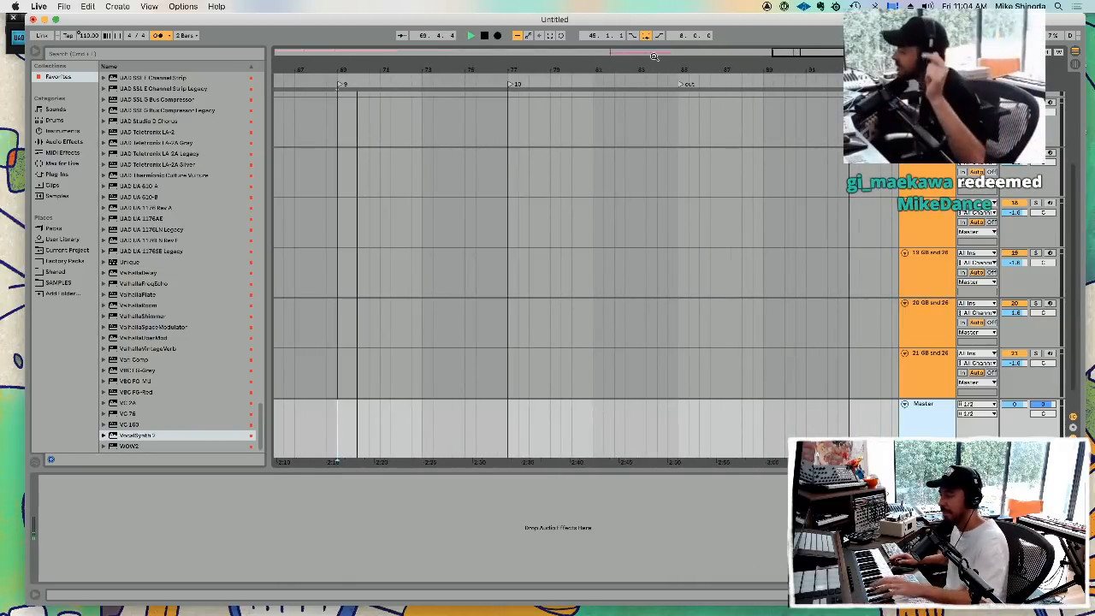
key(space)
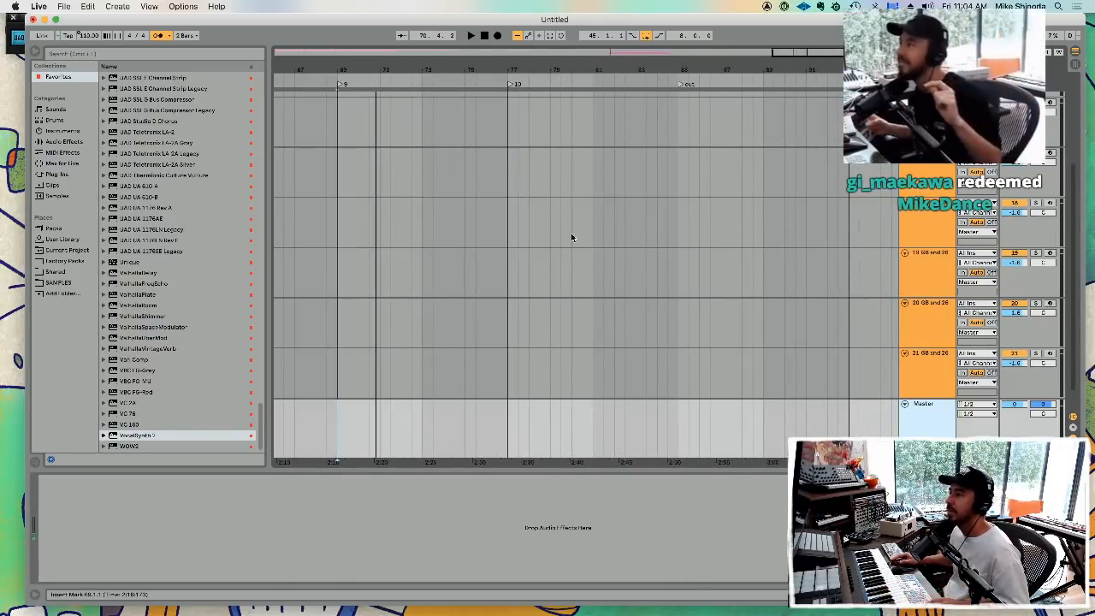
click(336, 433)
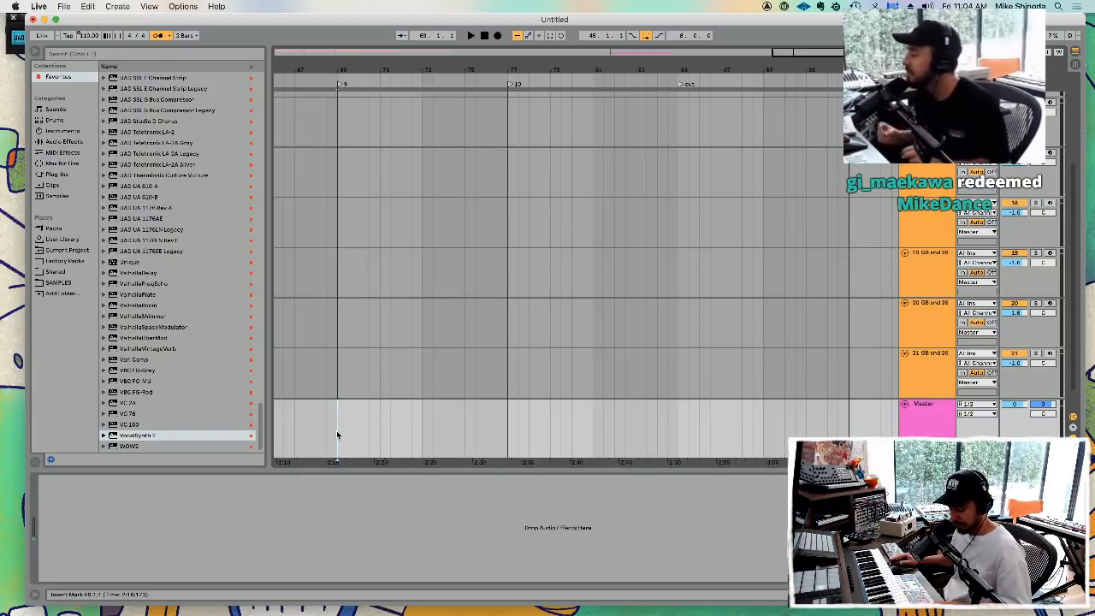
key(space)
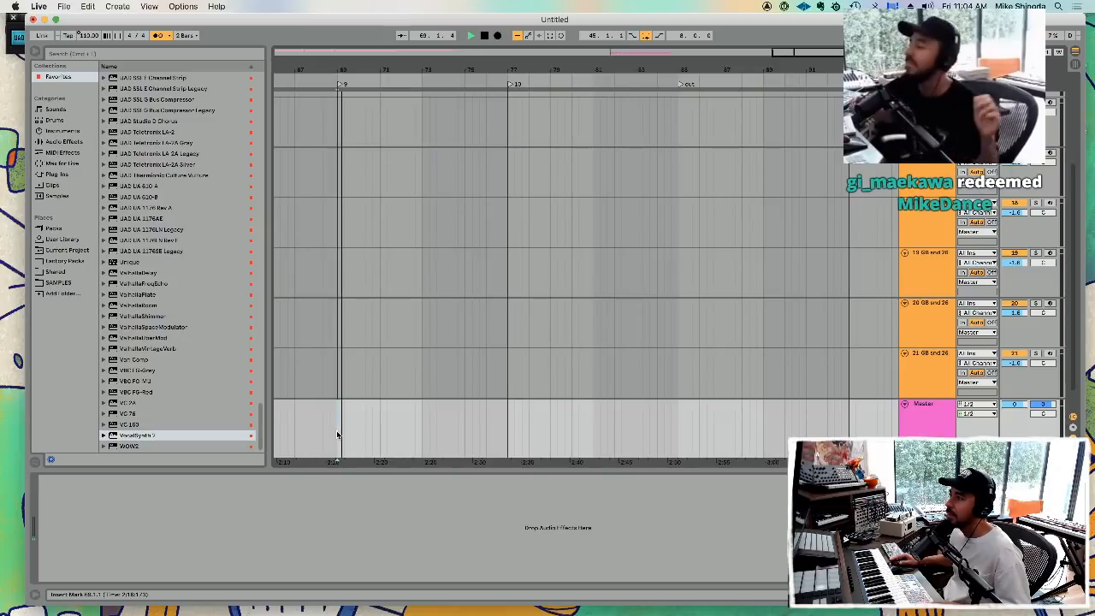
key(space)
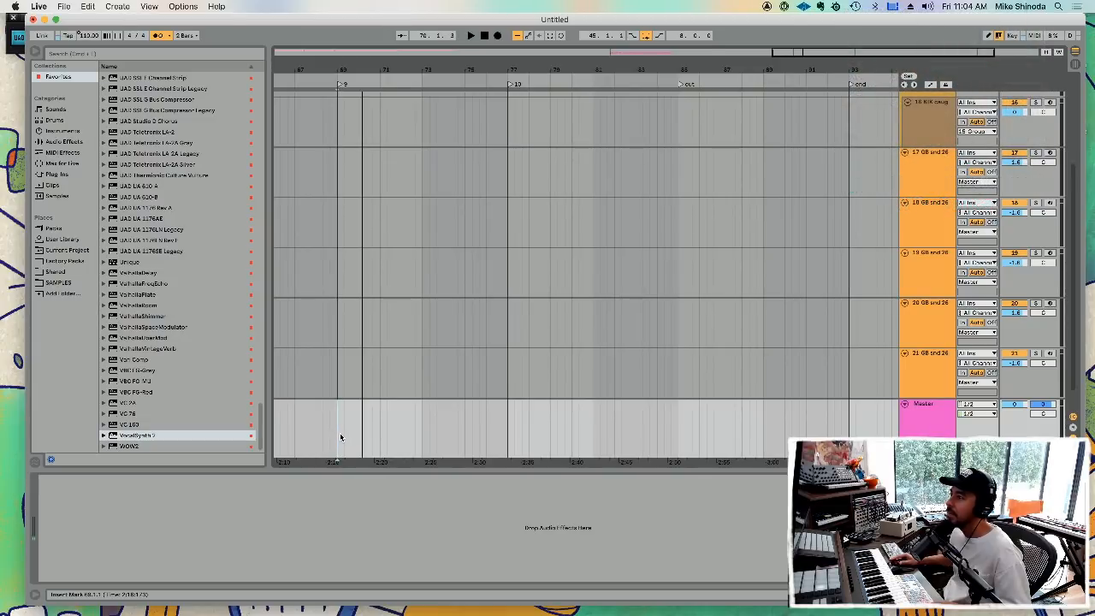
key(space)
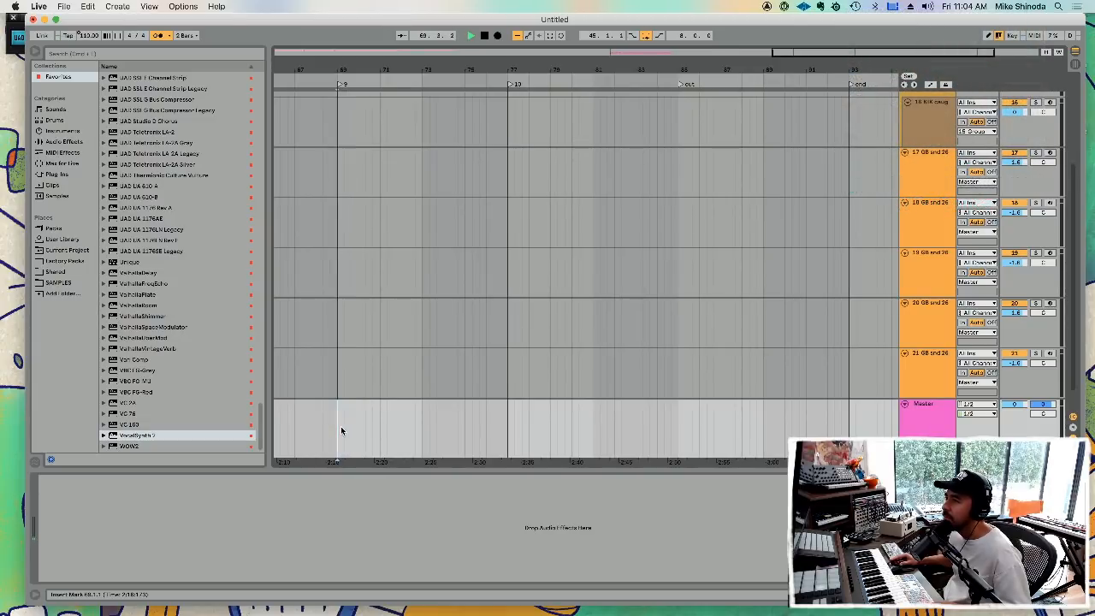
key(space)
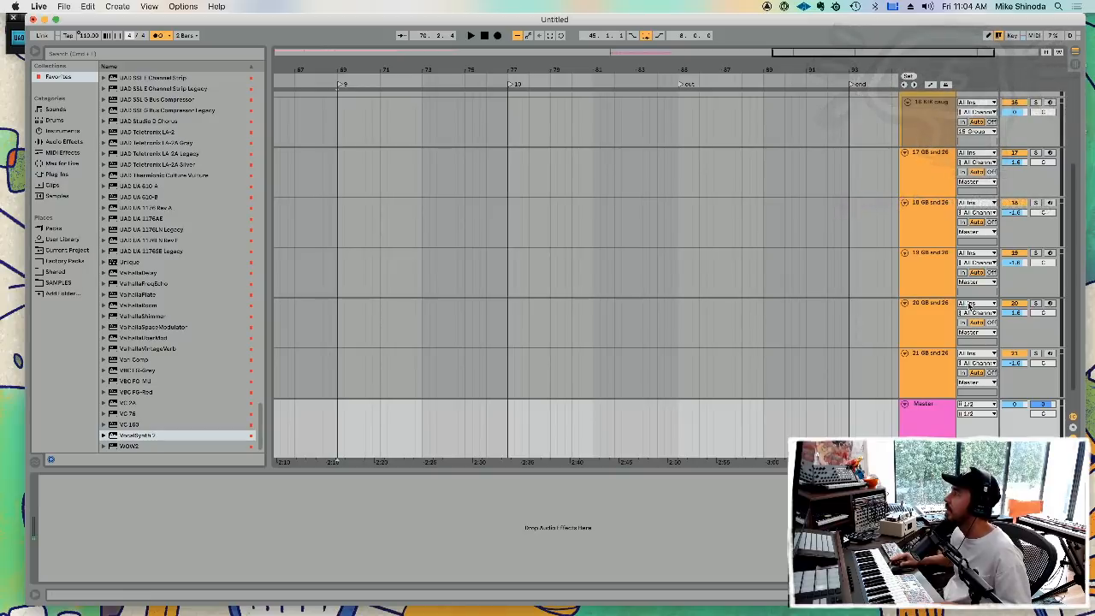
- Show the automation lanes, check the Master track's Song Tempo lane, and replay the section from locator 9
click(931, 84)
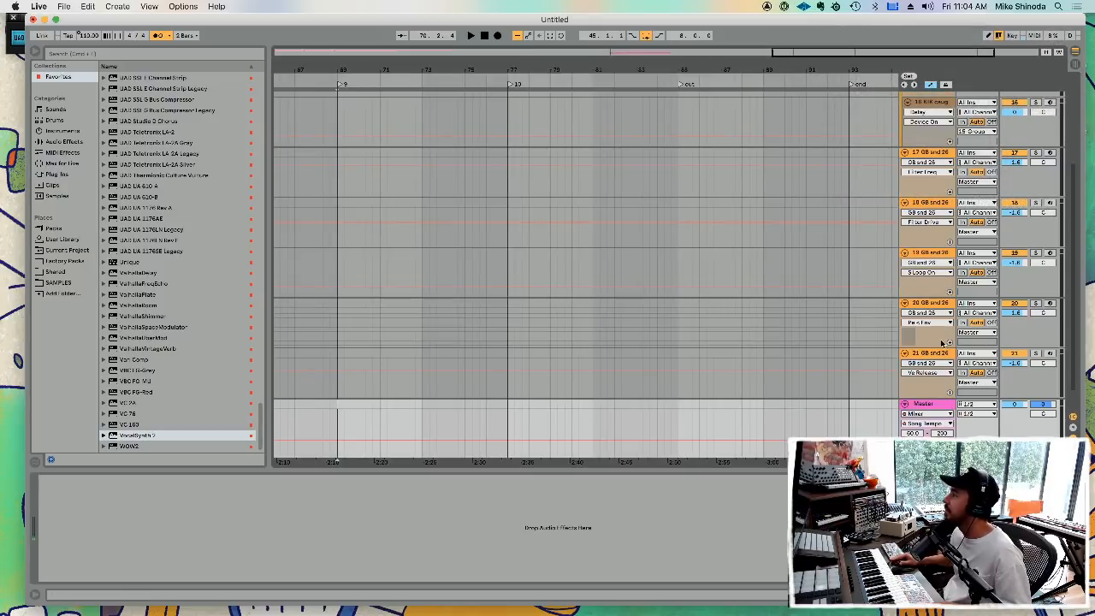
click(927, 425)
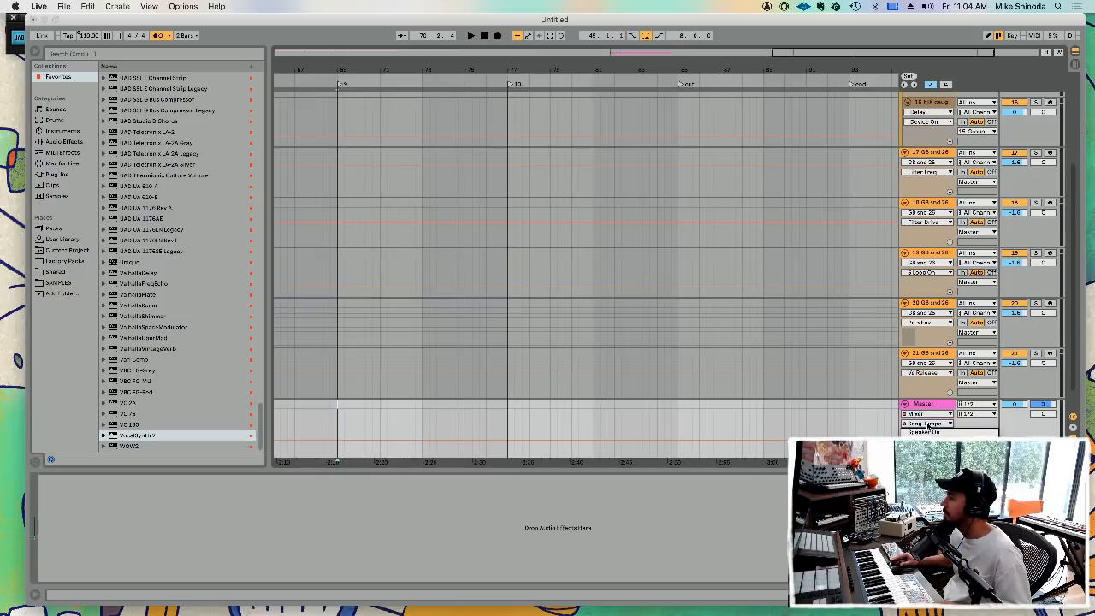
click(883, 419)
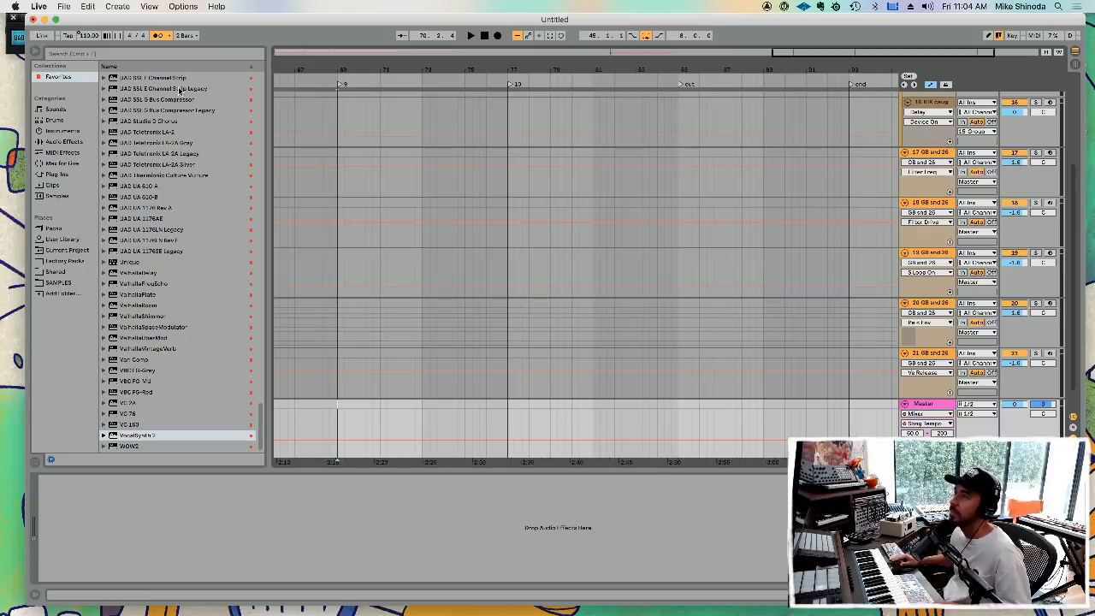
drag(342, 65, 343, 66)
key(space)
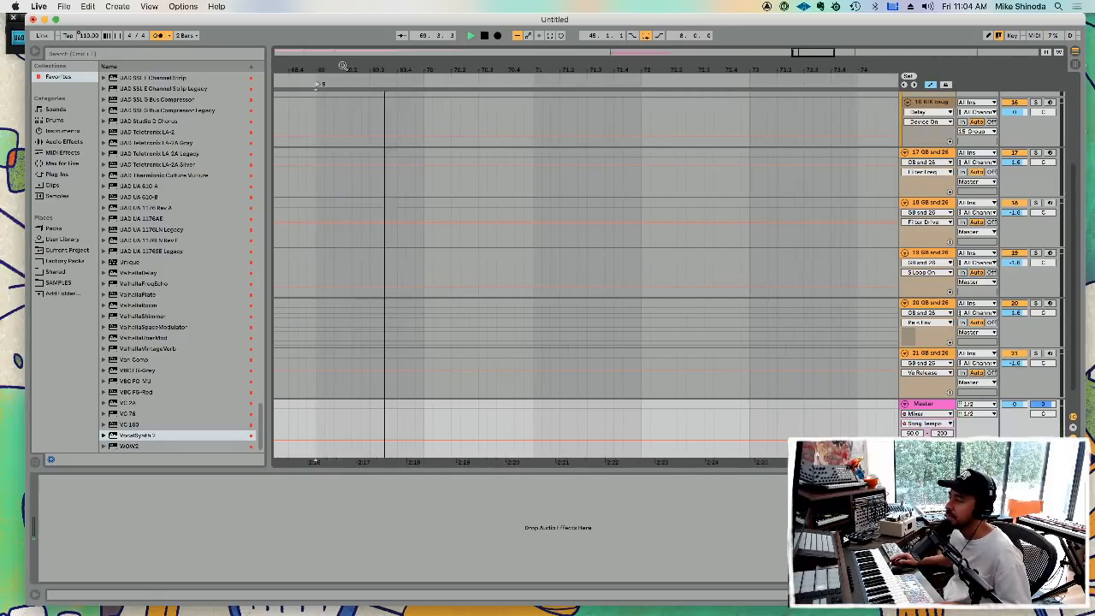
key(space)
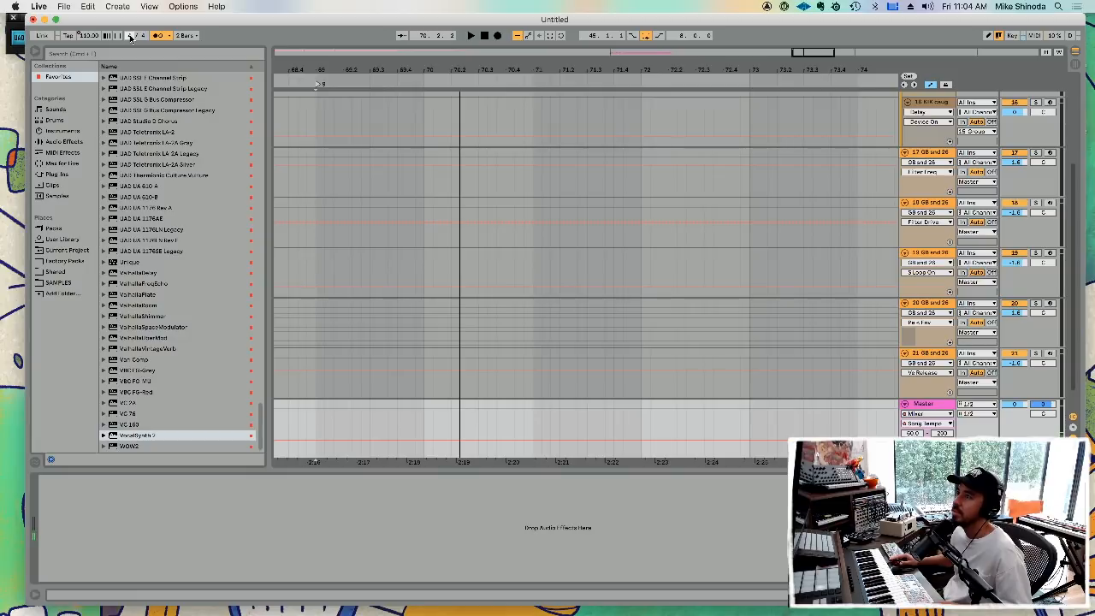
click(317, 84)
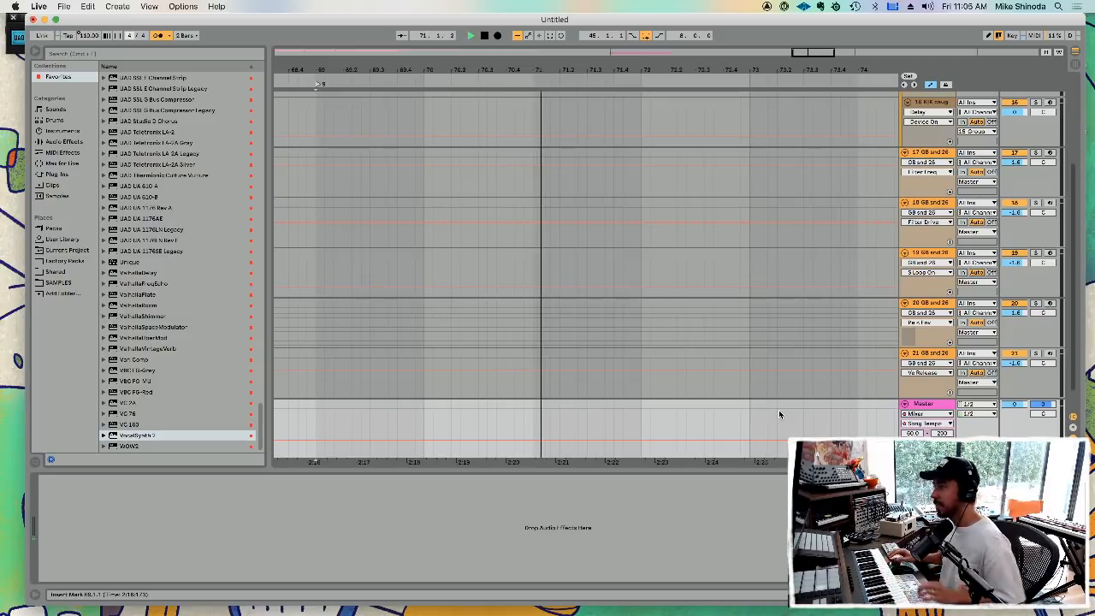
key(space)
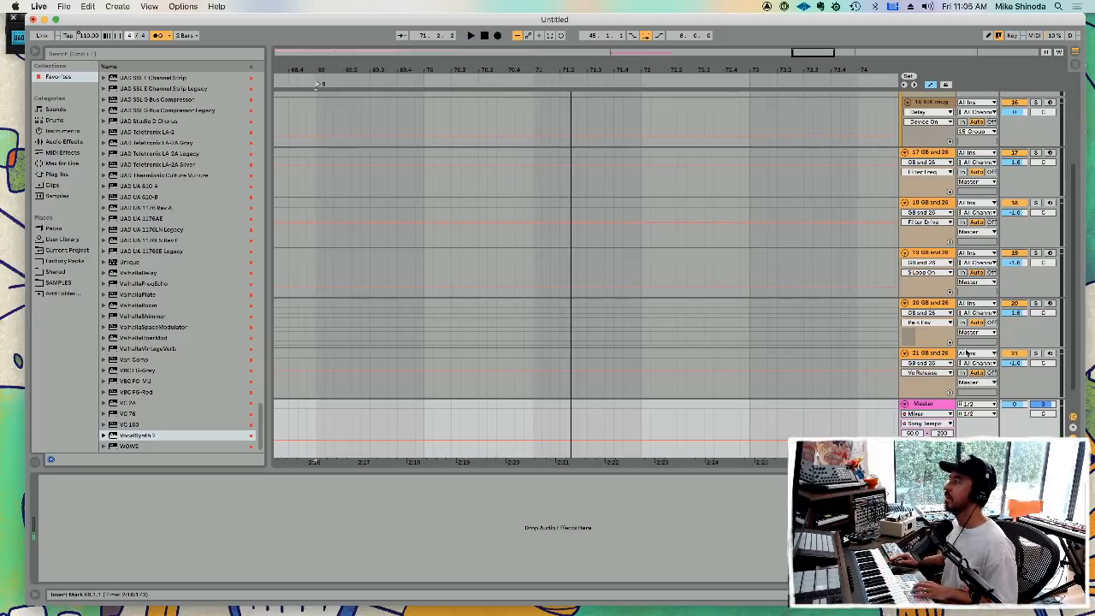
- Hide the automation lanes and audition the GB snd 26 sounds on tracks 21 up to 17, ending on track 18
click(933, 354)
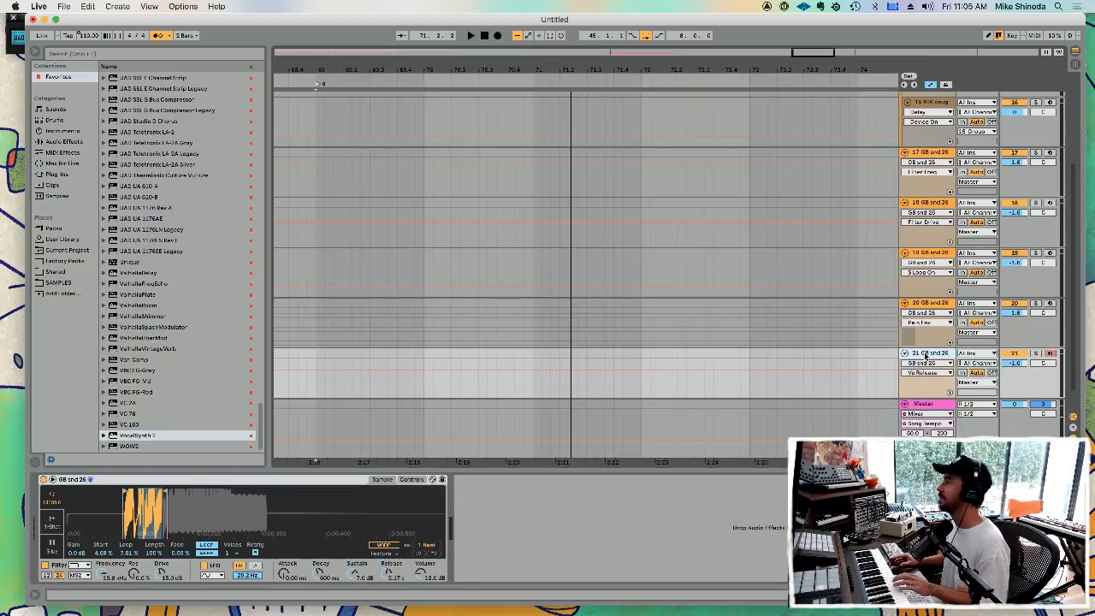
click(930, 85)
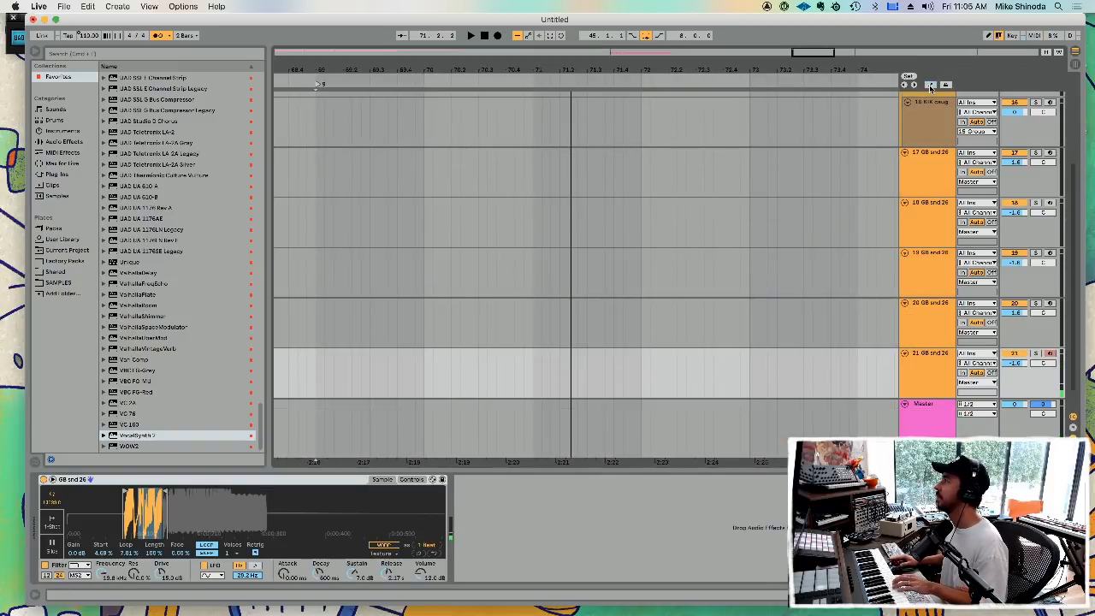
click(922, 325)
click(920, 268)
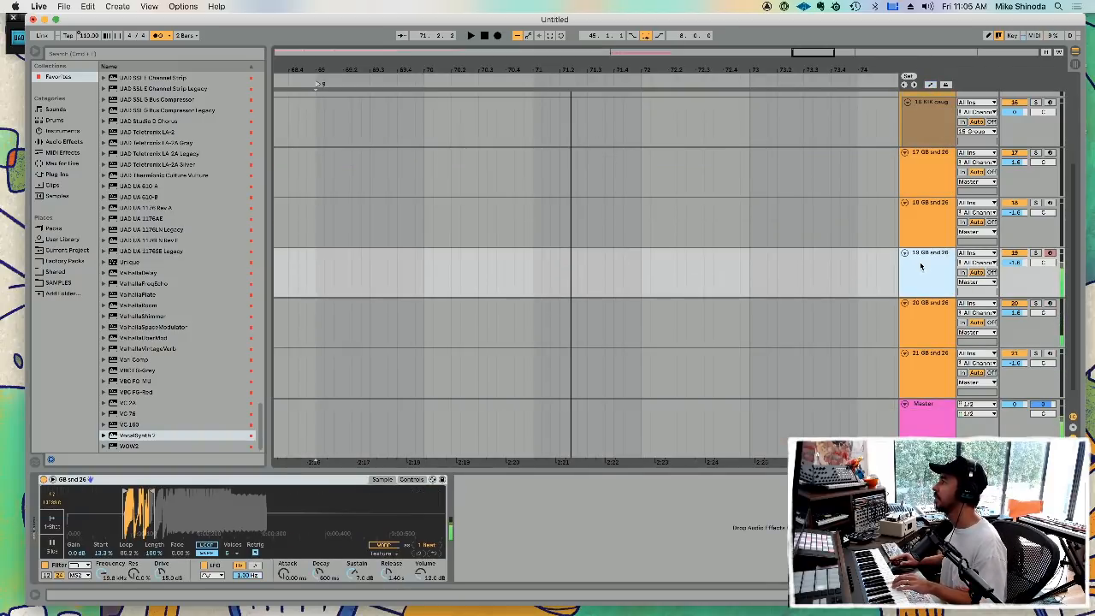
click(929, 243)
click(938, 163)
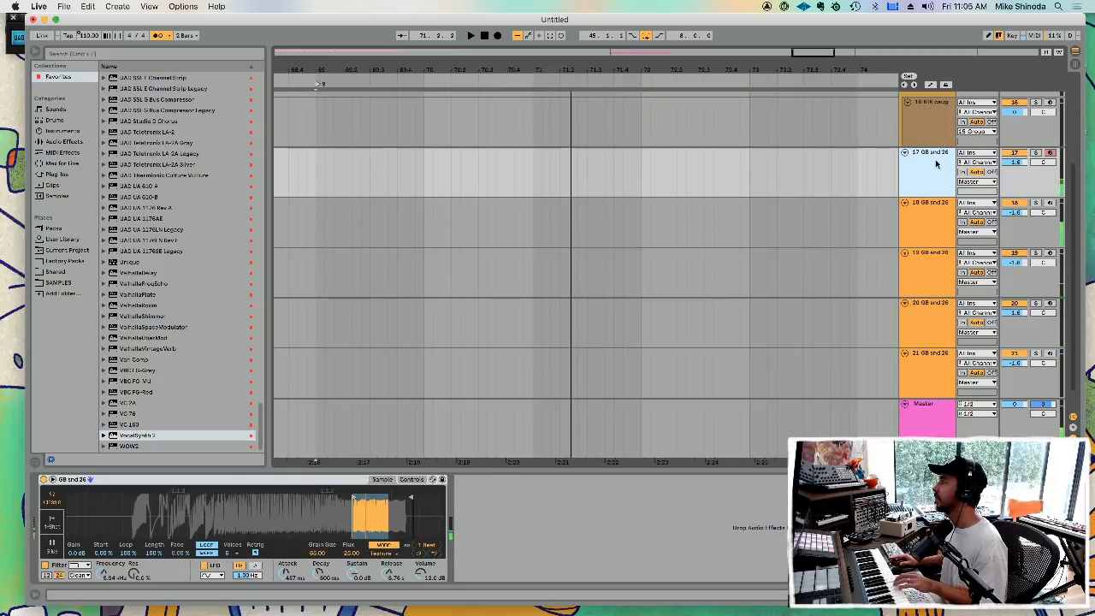
click(929, 222)
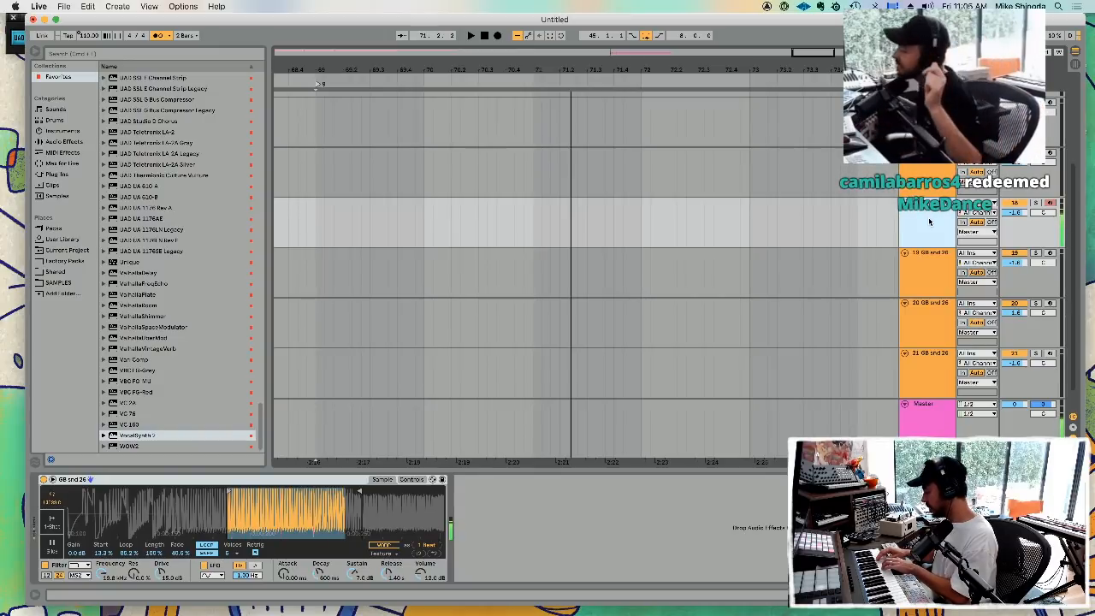
- Record a short three-note MIDI phrase on track 18 around bar 71, starting playback from locator 9
key(space)
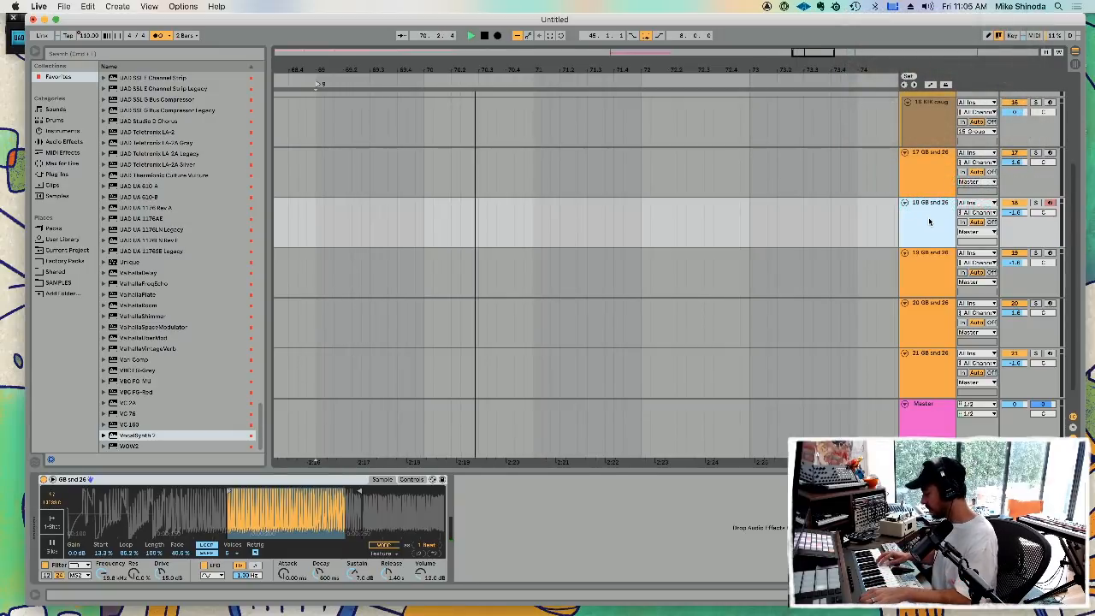
key(F9)
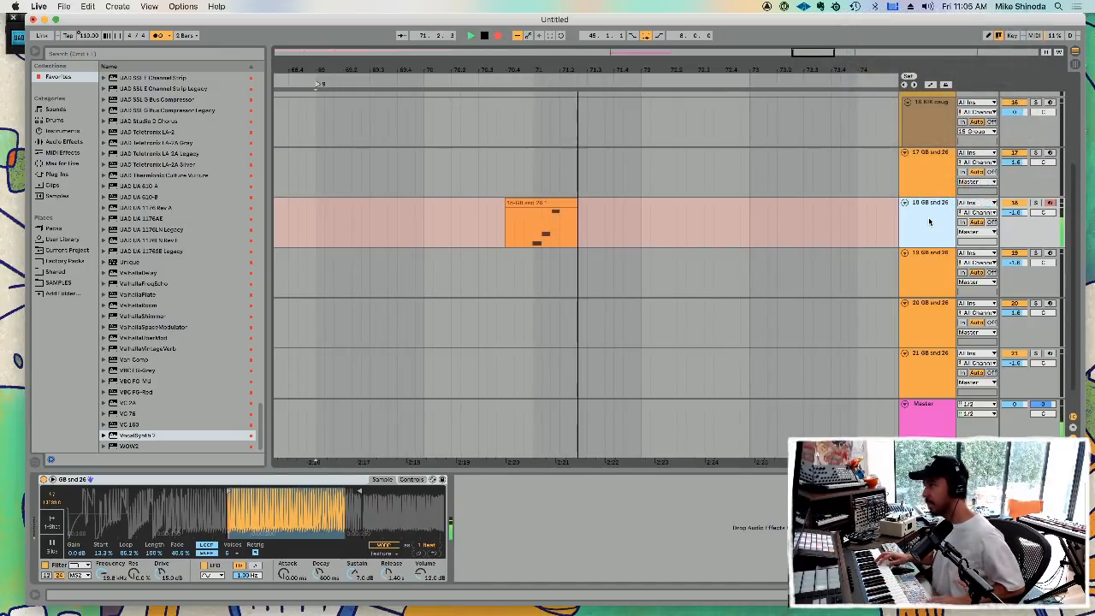
key(space)
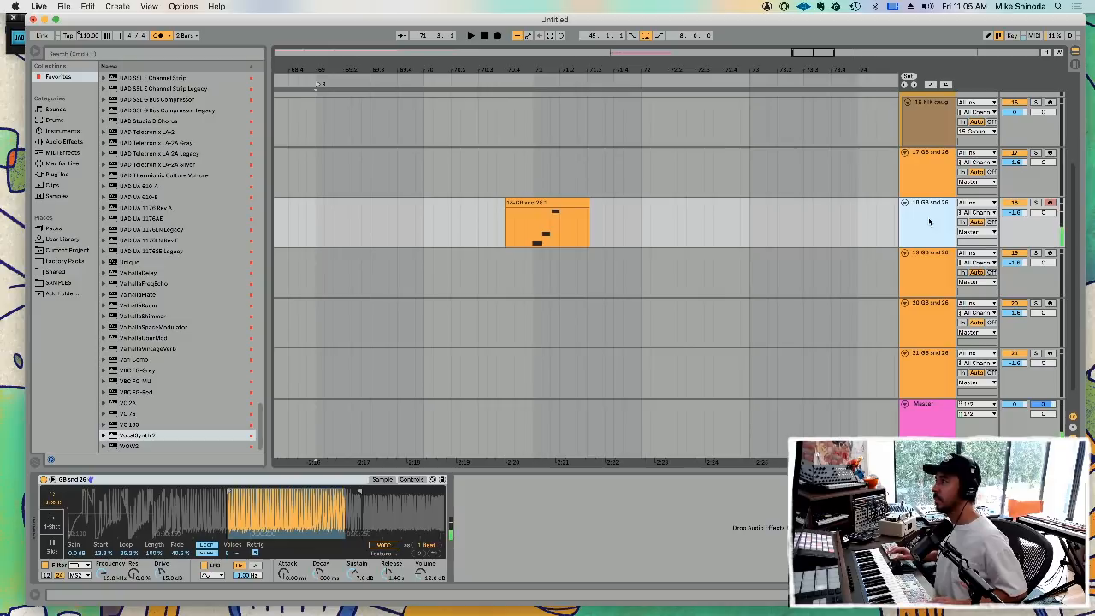
- Drop the Master's Song Tempo automation to 90 BPM from locator 9 at bar 69 and check it by playing from bar 71
click(933, 86)
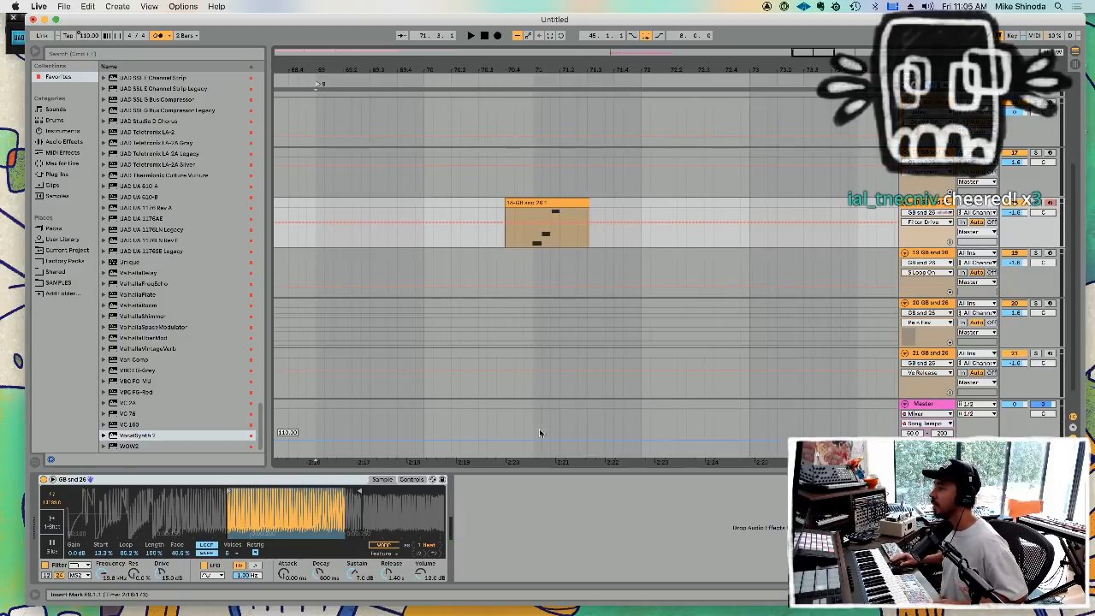
click(315, 441)
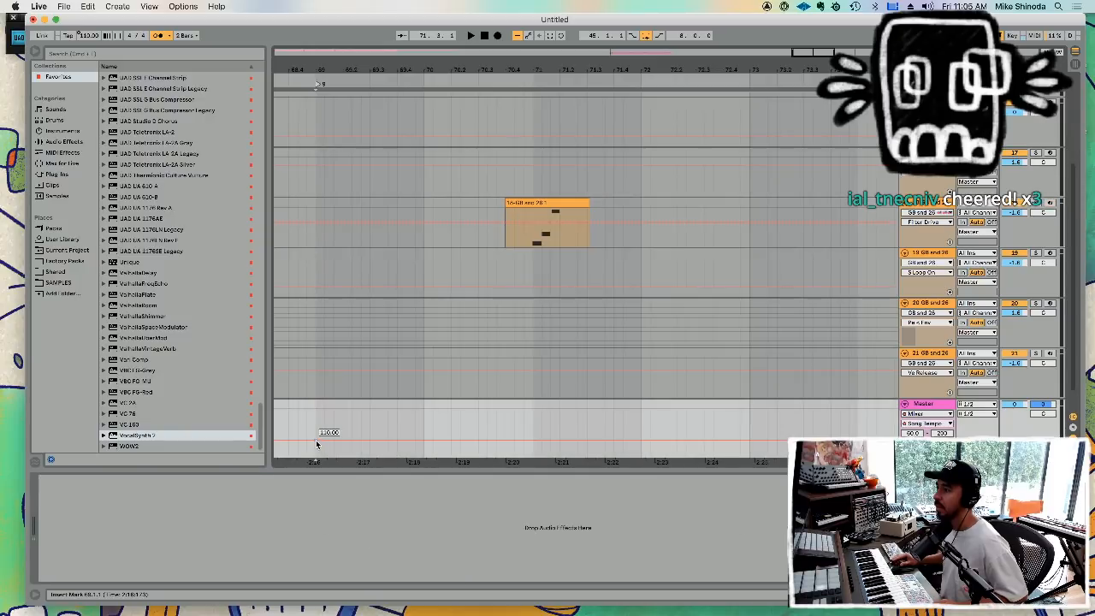
drag(324, 441, 316, 445)
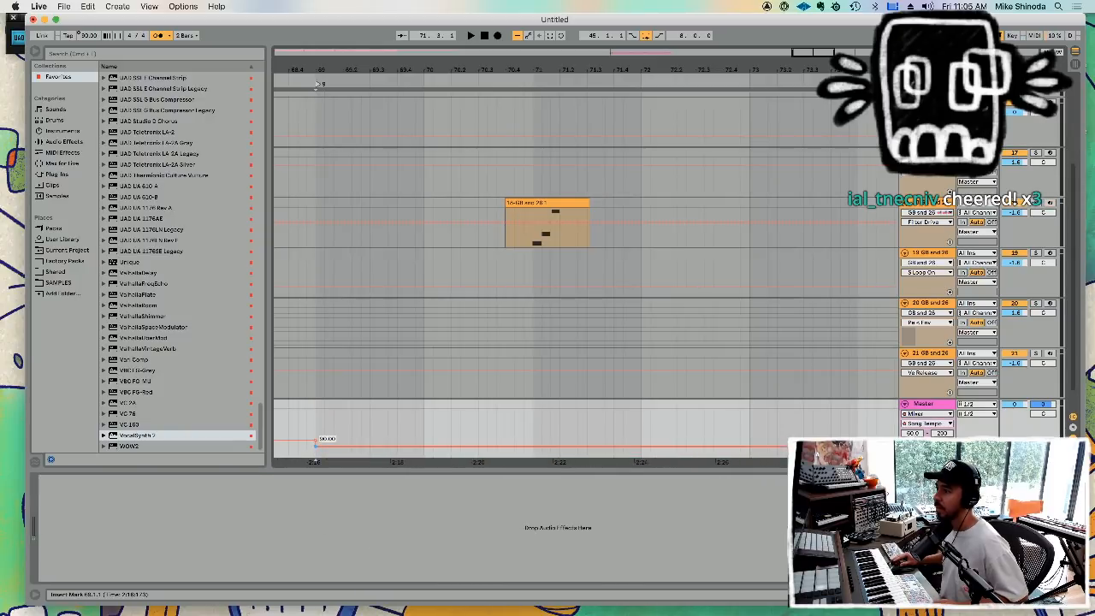
click(536, 261)
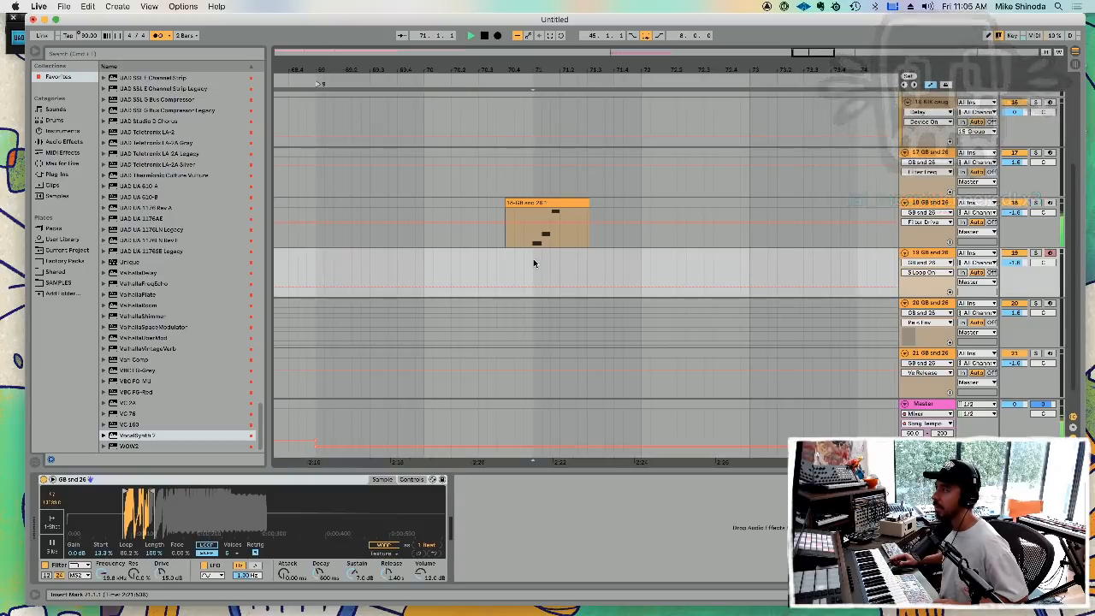
key(space)
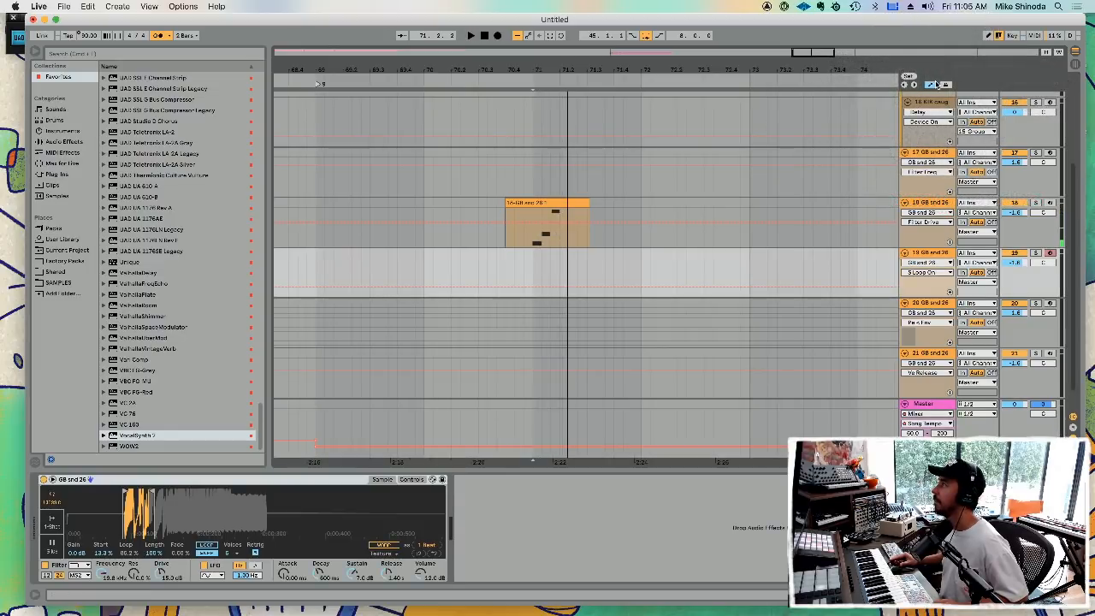
- Open the recorded clip on track 18 and quantize all of its notes
double_click(566, 202)
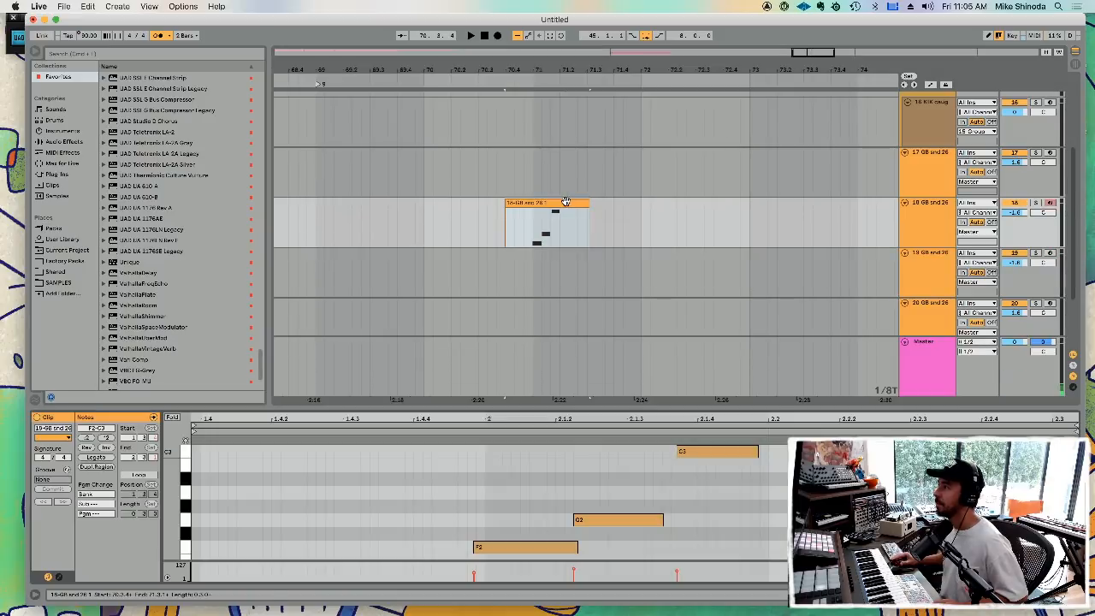
click(513, 473)
key(super+a)
key(super+u)
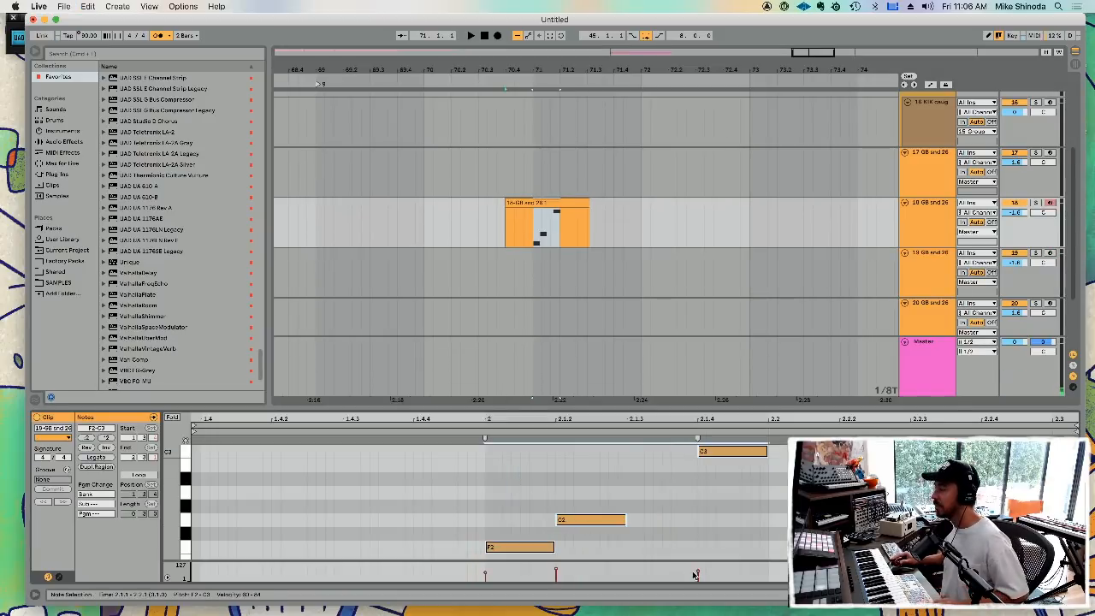
key(super+z)
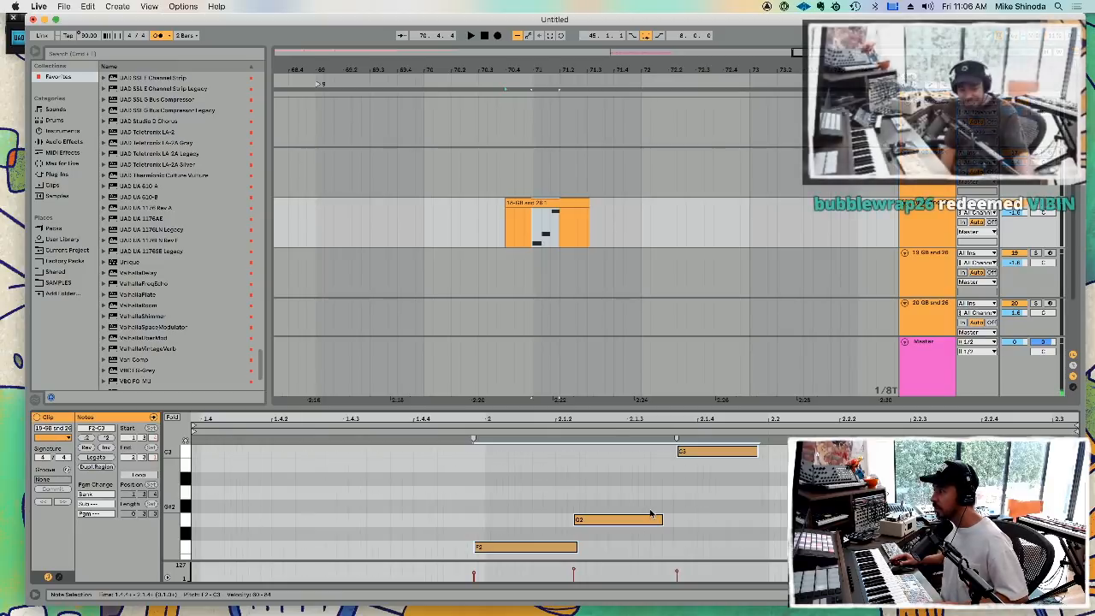
key(super+u)
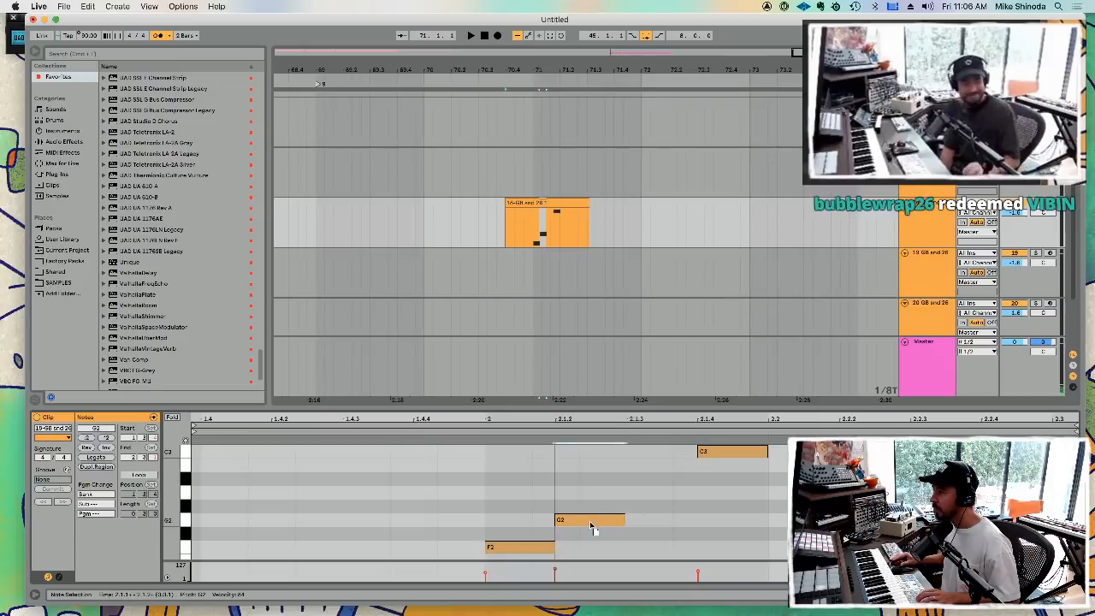
- Shift the G2 note later and the C3 note earlier onto the 1/8T triplet grid, and play the phrase back
drag(589, 523, 620, 520)
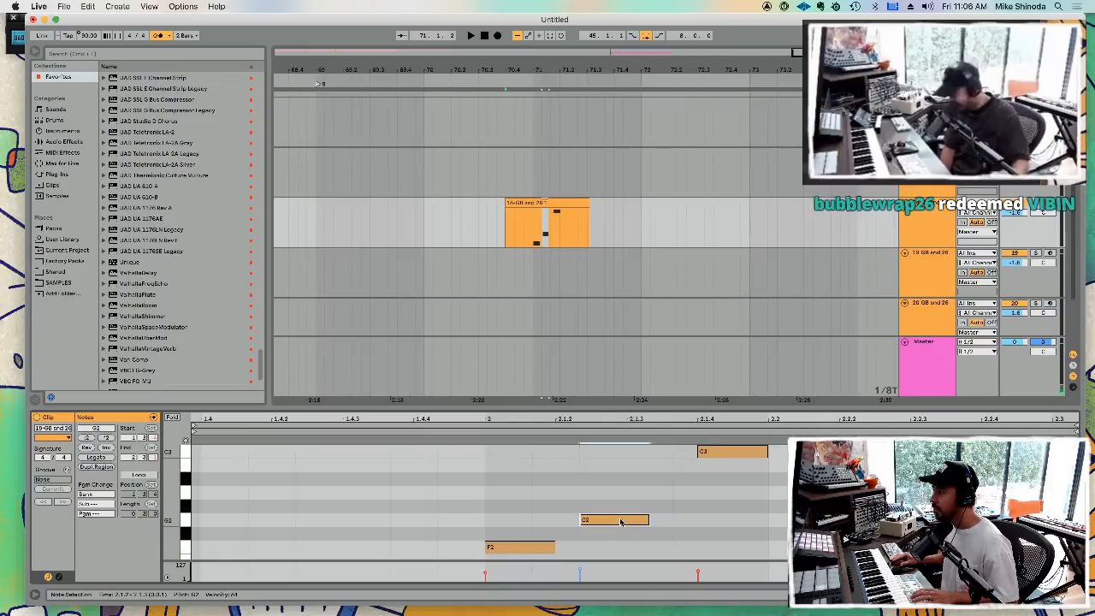
drag(731, 454, 704, 456)
key(space)
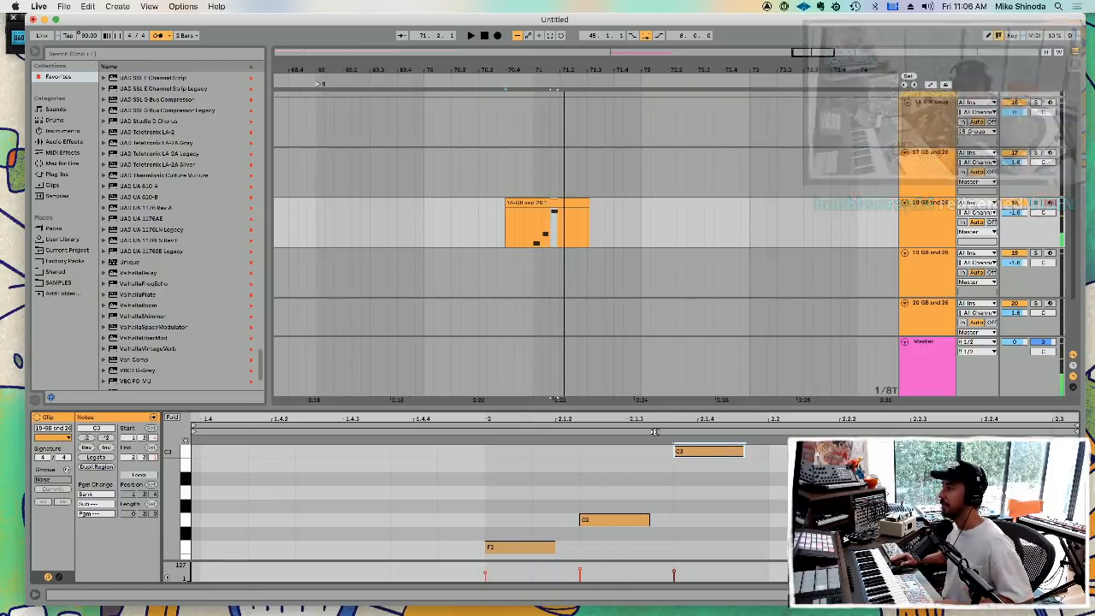
- Trim the track 18 clip to start at bar 71 and extend its end to bar 72
drag(660, 419, 819, 391)
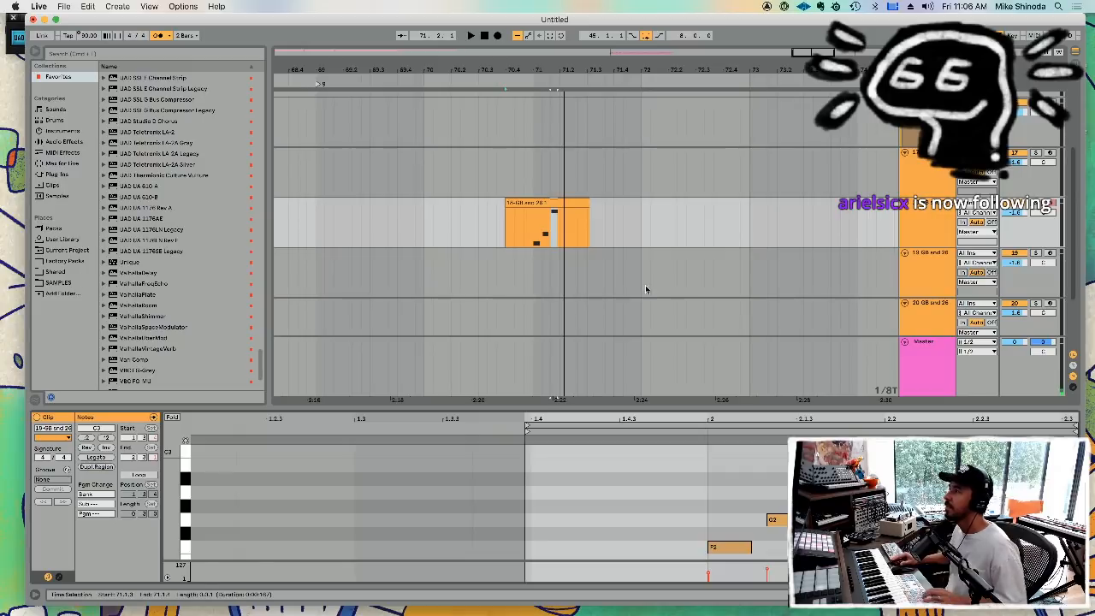
drag(506, 206, 640, 203)
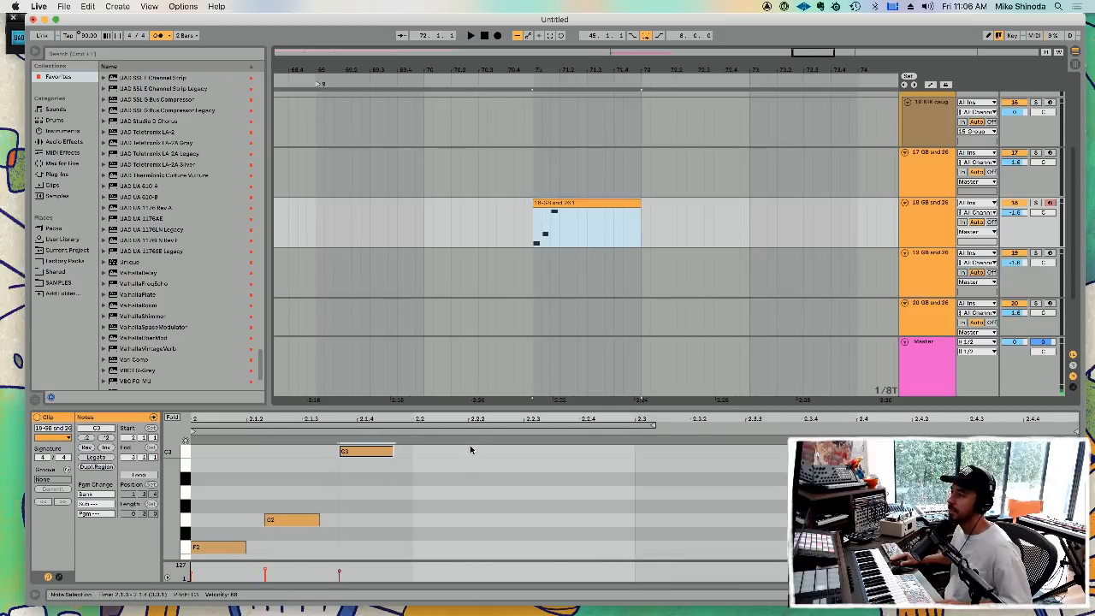
- Duplicate the F2, G2 and C3 notes in the track 18 clip and place the copy at 2.2.1 with the same pitches
click(420, 466)
key(super+a)
key(super+d)
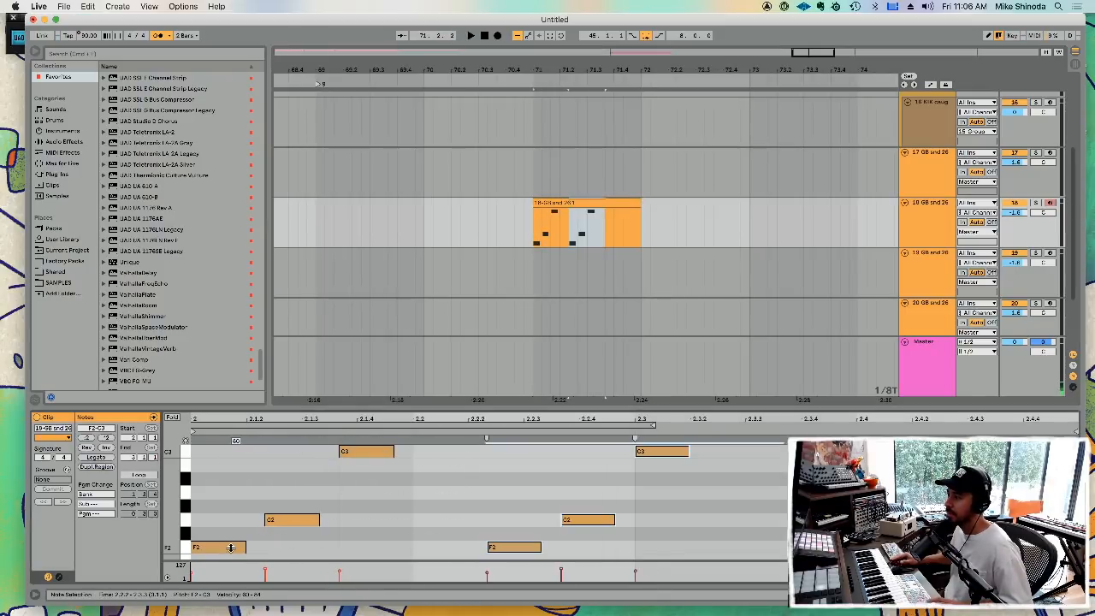
key(super+z)
key(super+shift+z)
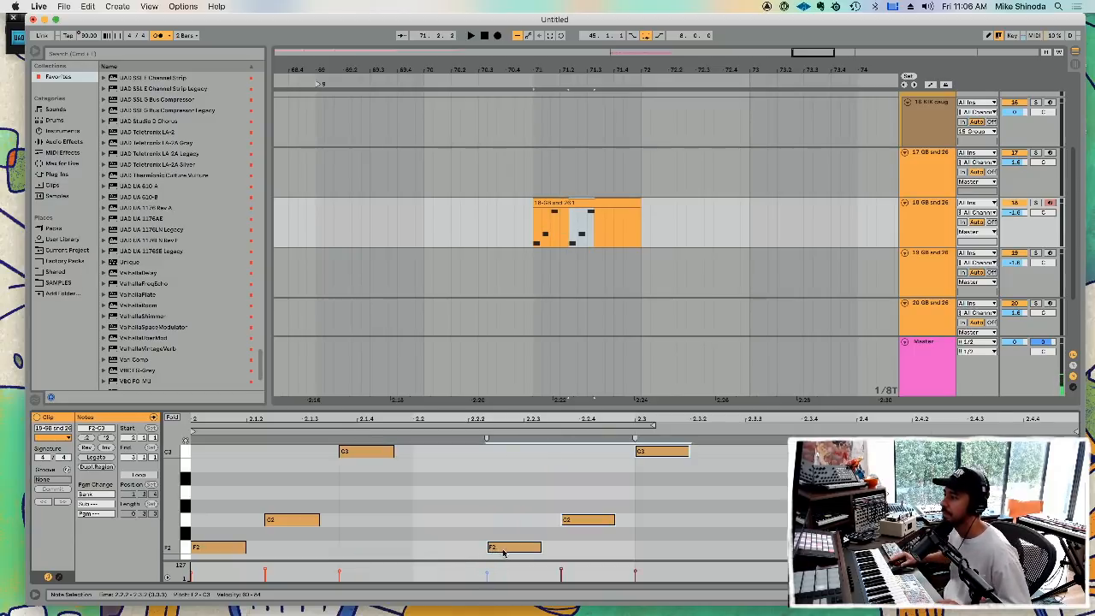
drag(505, 552, 474, 544)
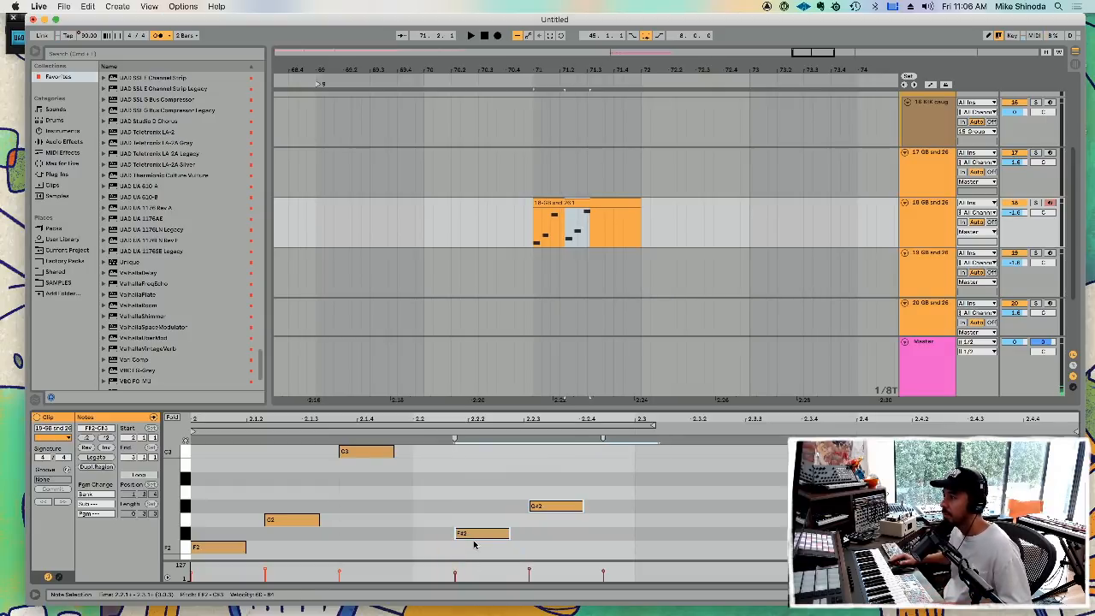
key(Left)
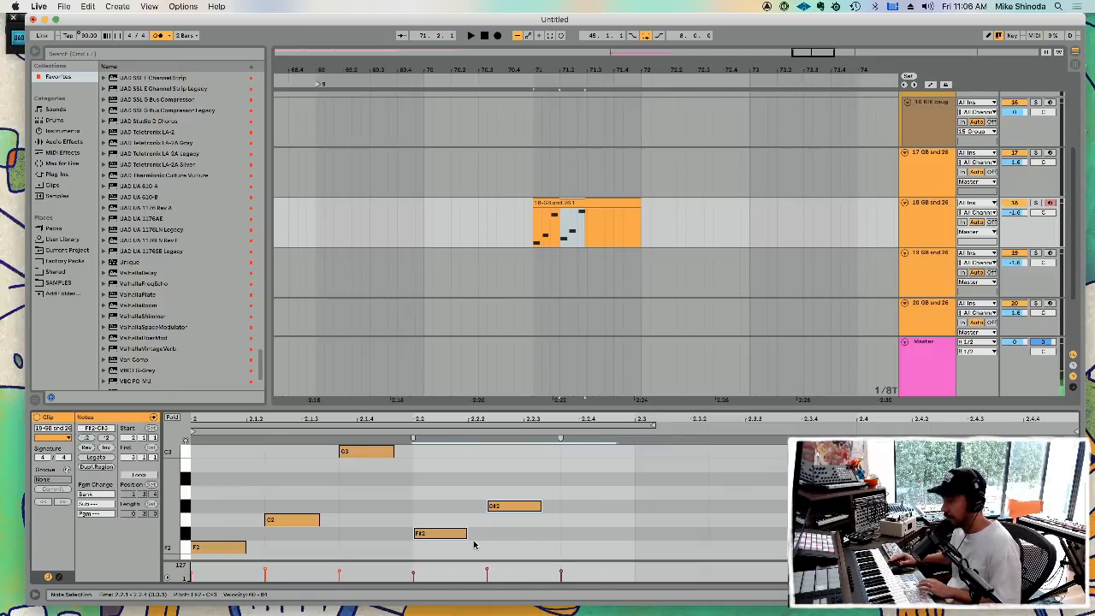
scroll(505, 506, up, 1)
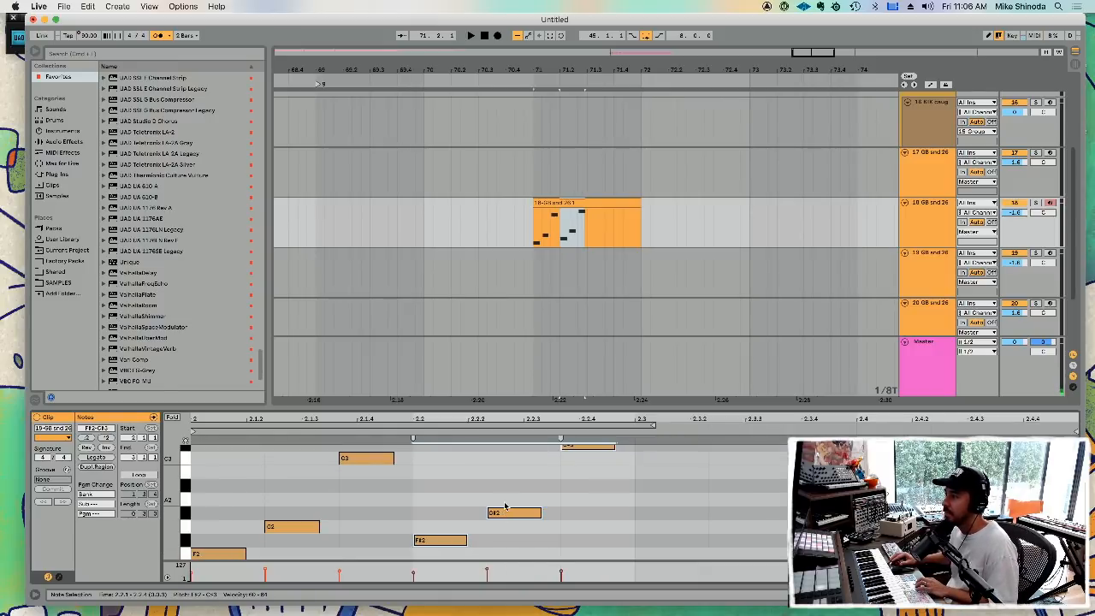
key(Down)
key(Down)
- Swap the pitches of the second triplet's first two notes, raising the first to G2 and lowering the second to F2
click(460, 523)
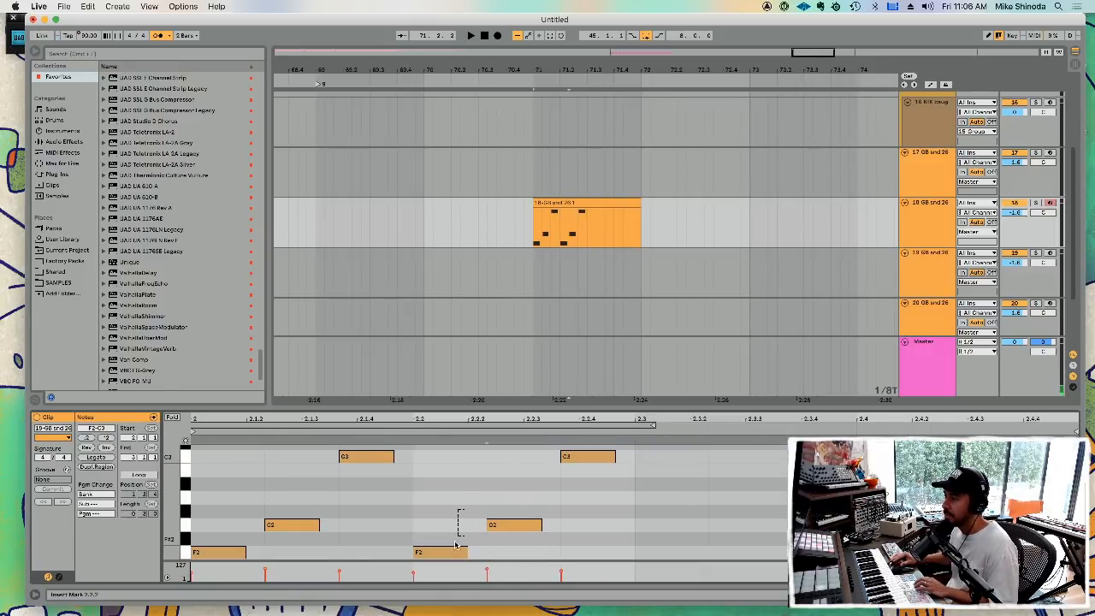
click(449, 554)
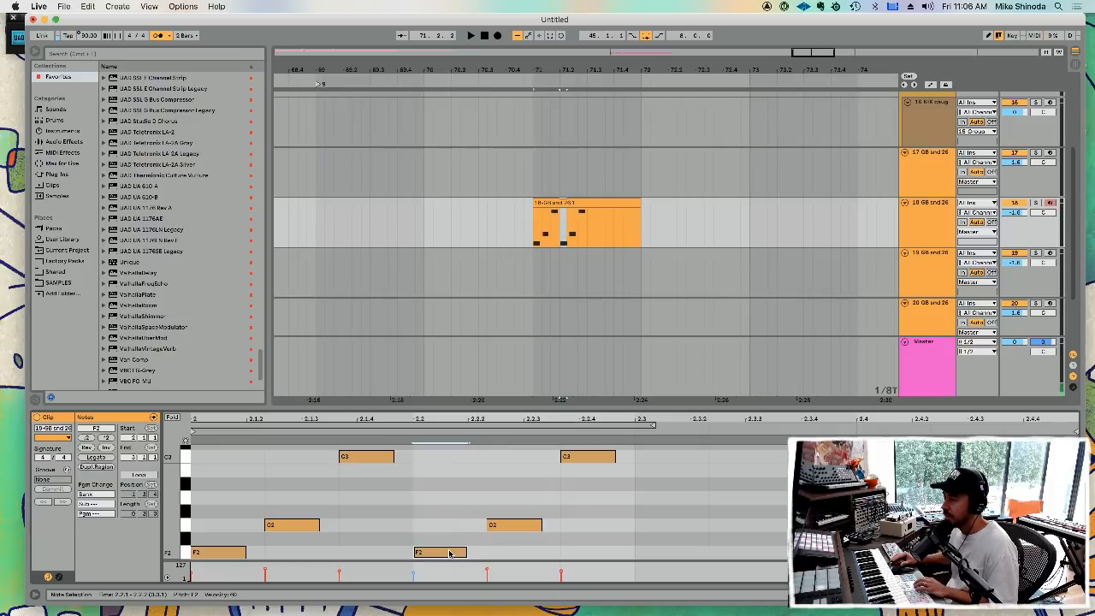
key(Up)
key(Up)
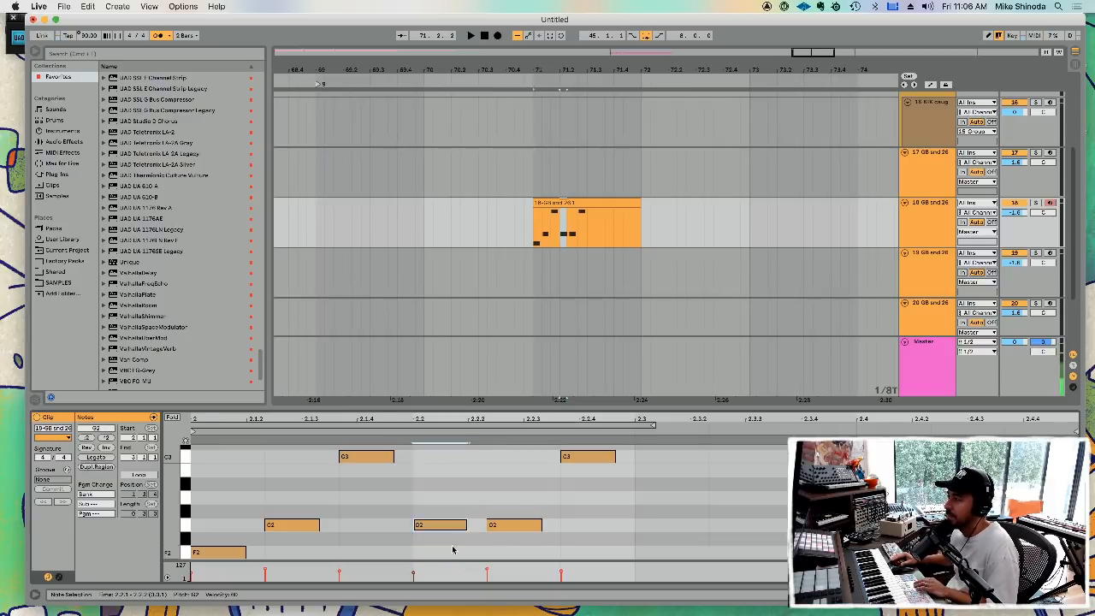
click(503, 527)
key(Down)
key(Down)
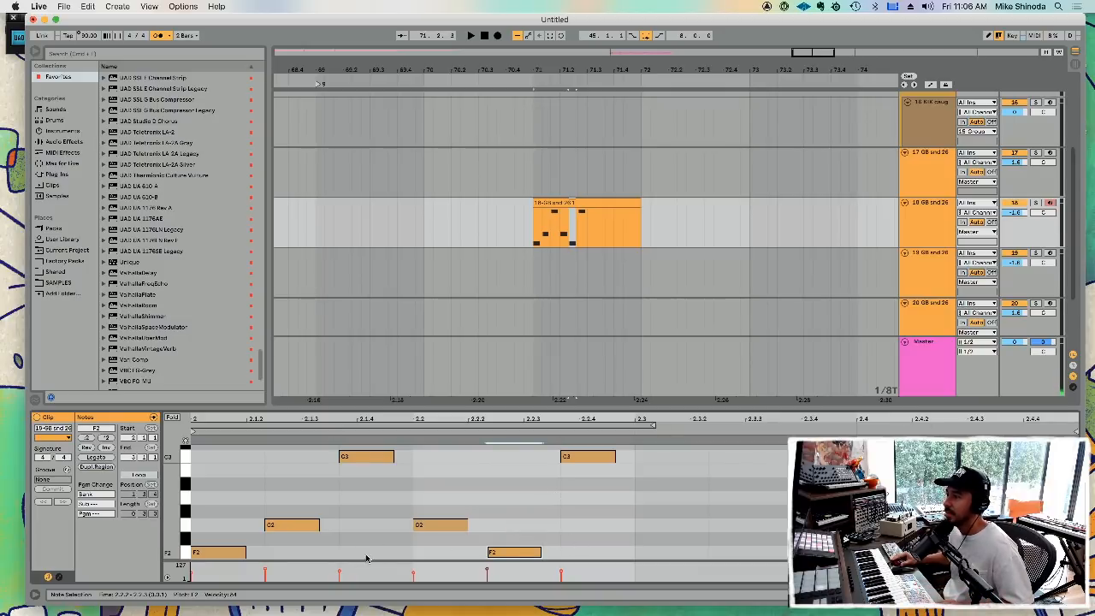
- Copy the opening F2, G2 and C3 triplet to 2.3.1 and duplicate it once more to start at 2.4.1
drag(366, 558, 209, 449)
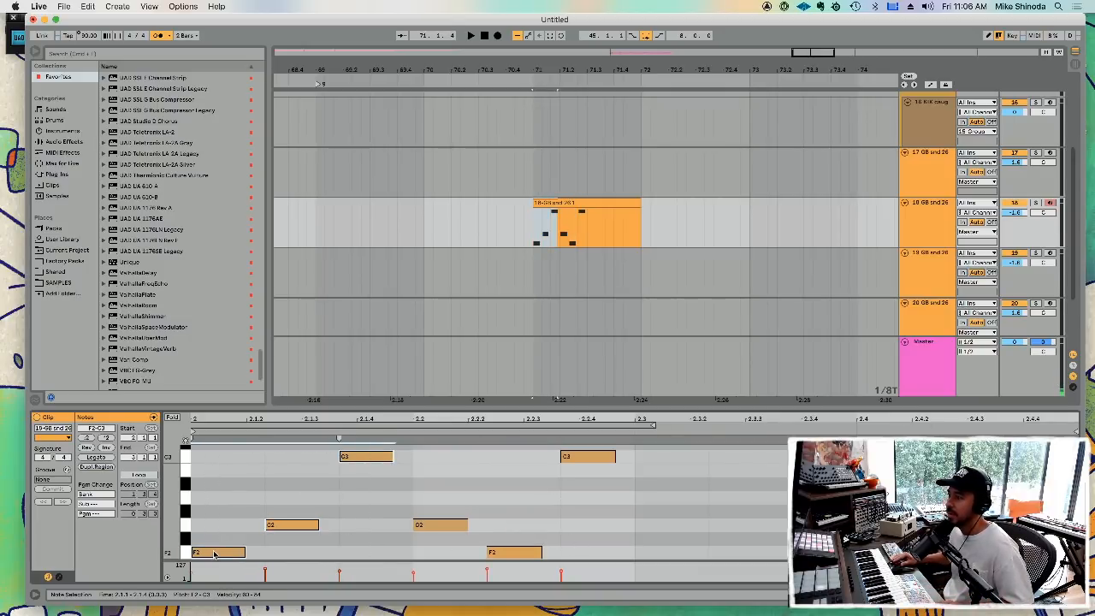
drag(214, 555, 659, 547)
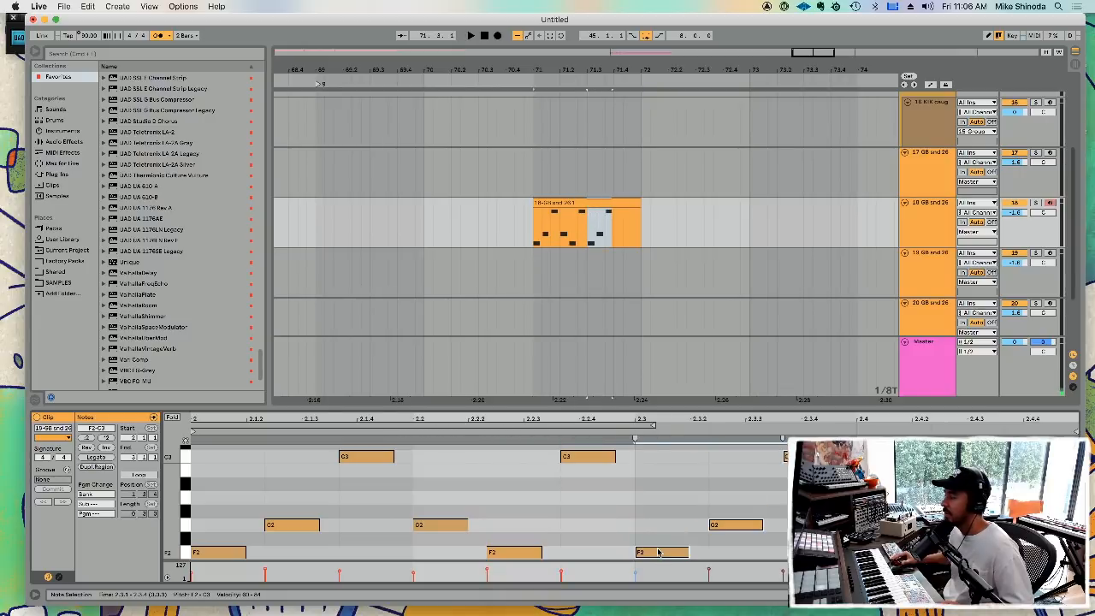
key(super+d)
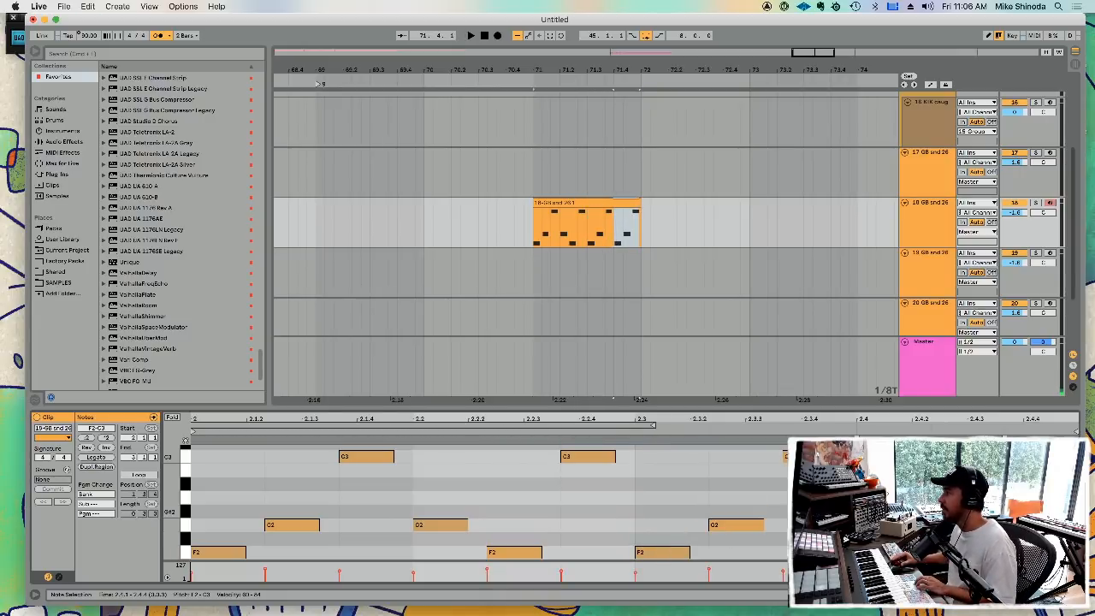
- Raise the middle note of the last triplet, at 2.4.2, from the phrase's G2 up to E3
click(995, 512)
click(958, 524)
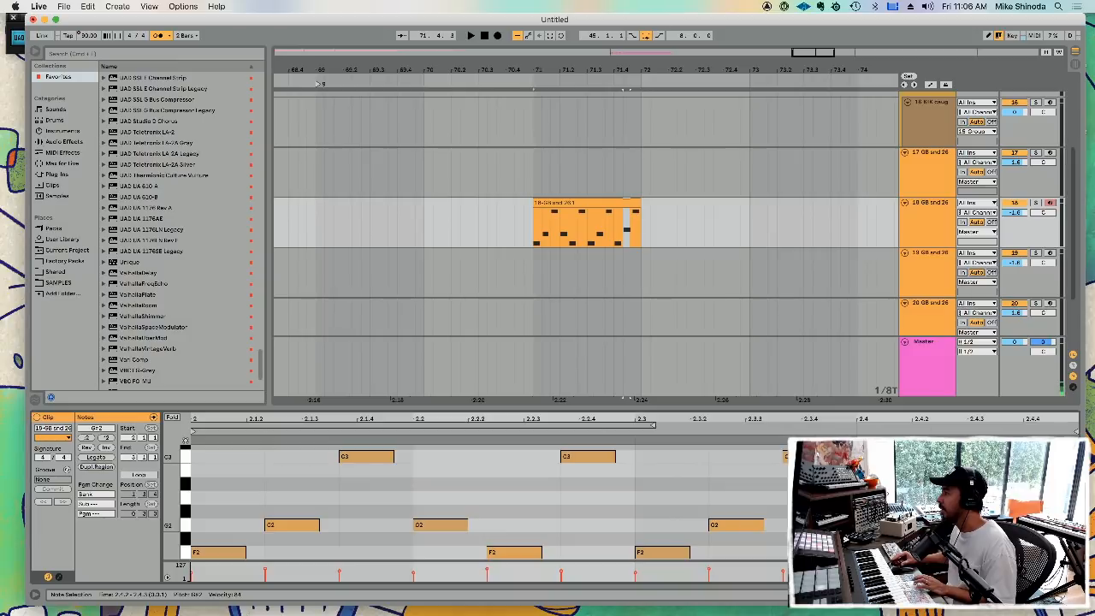
key(Up)
key(Up)
key(Up)
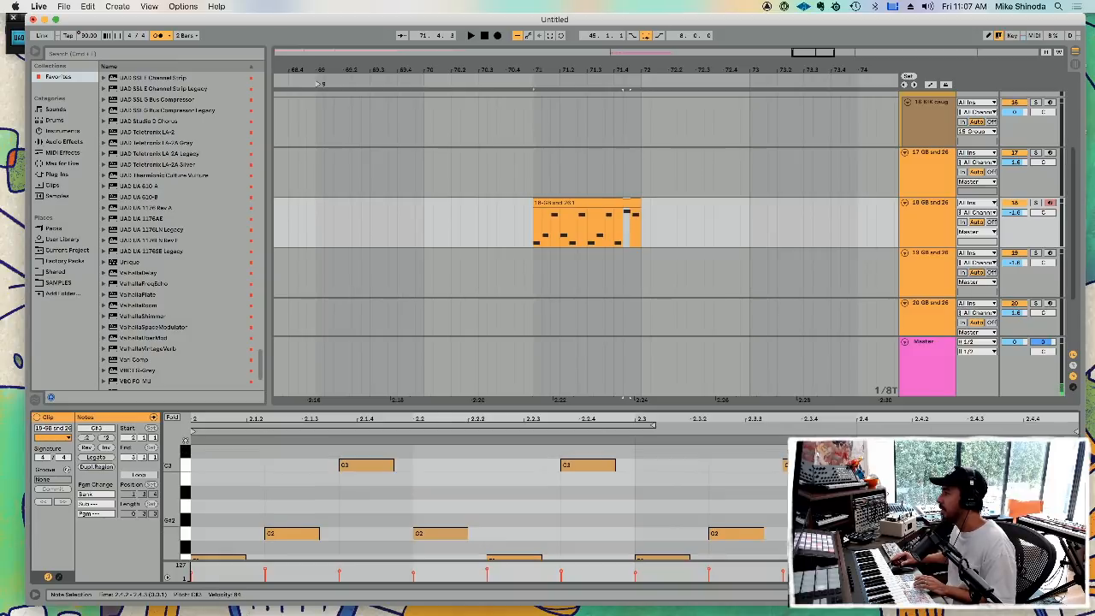
key(Up)
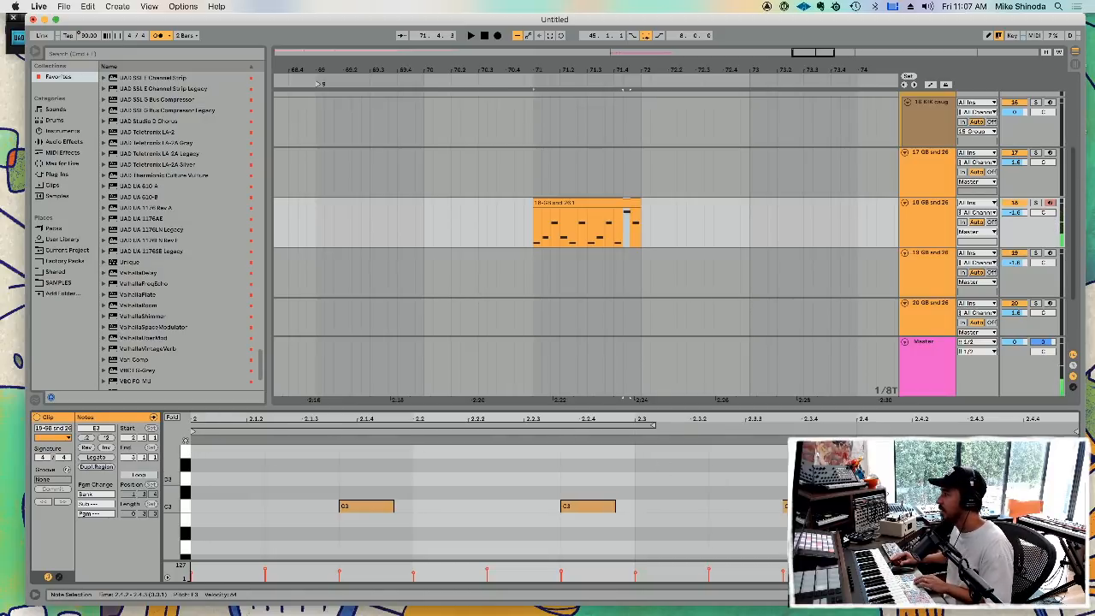
key(Right)
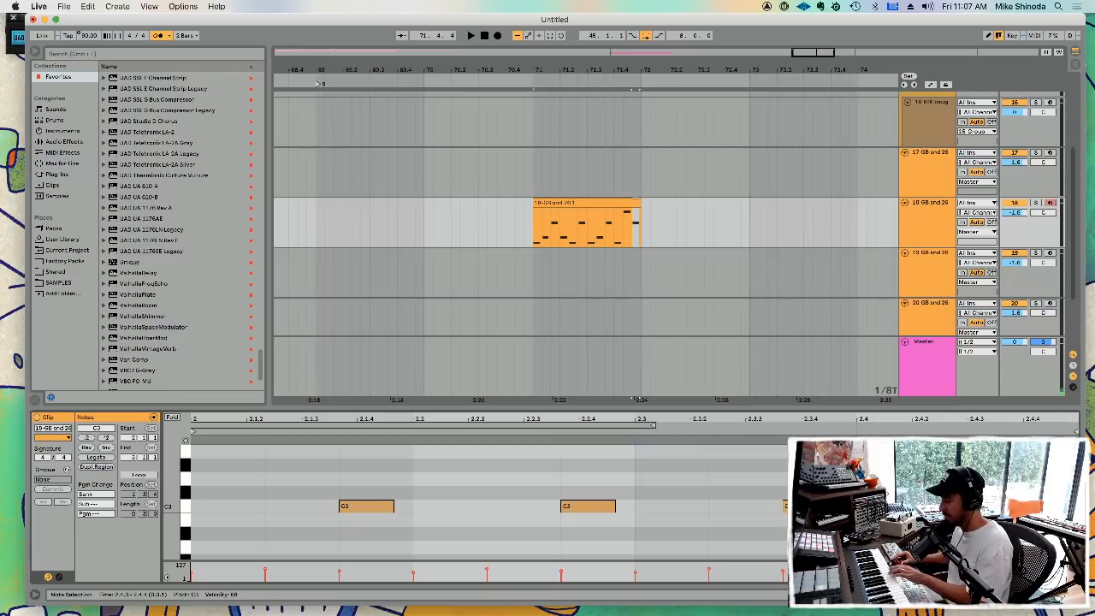
- Play back the triplet clip on track 18 and duplicate it into bar 72
click(694, 240)
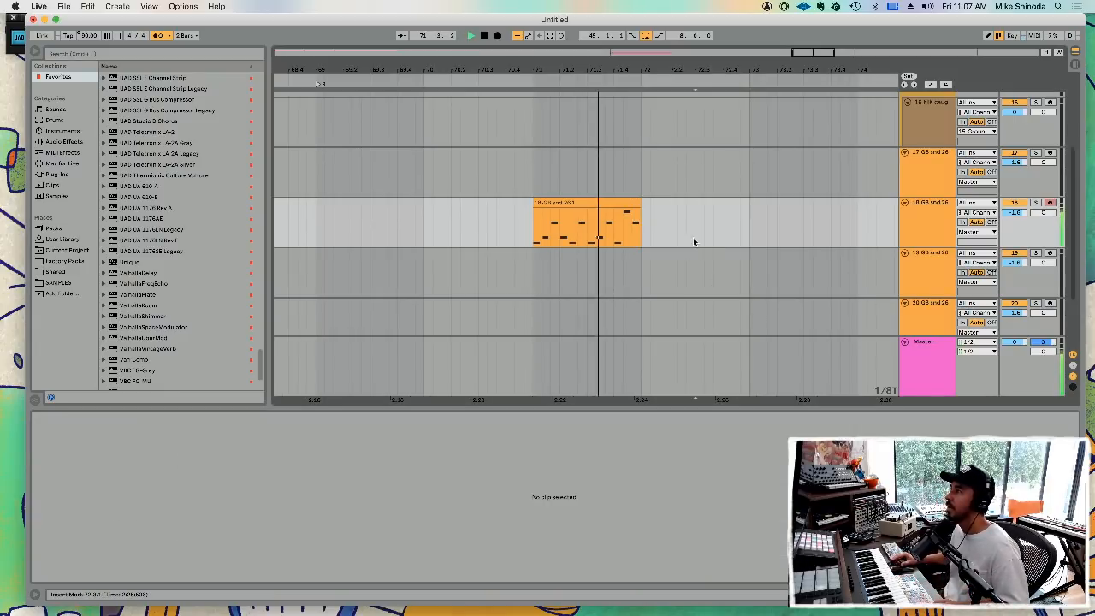
key(space)
click(597, 202)
key(super+d)
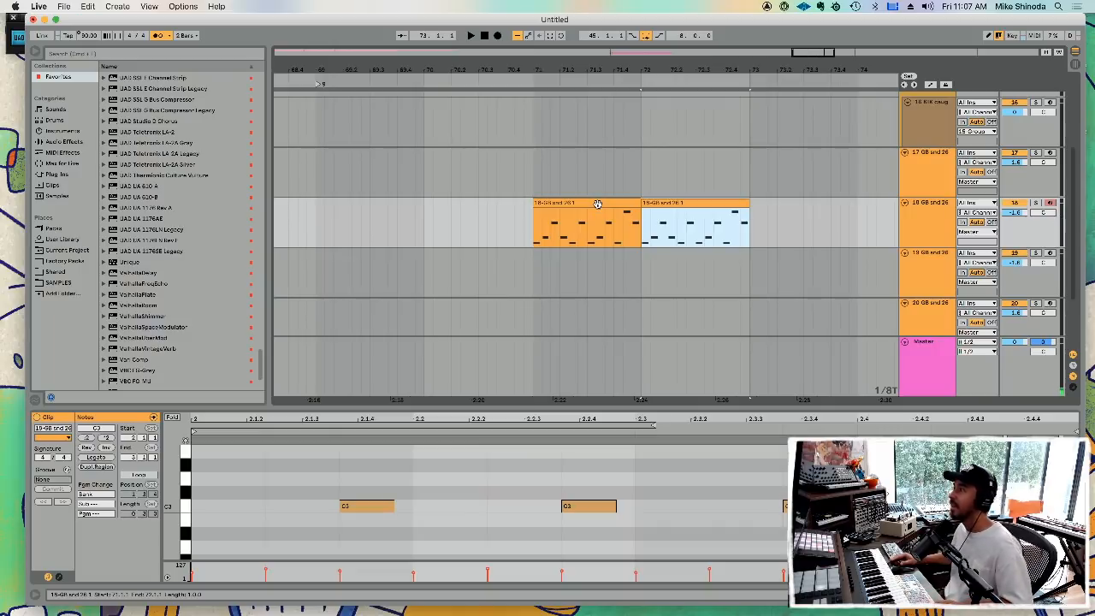
shift+click(587, 204)
key(BackSpace)
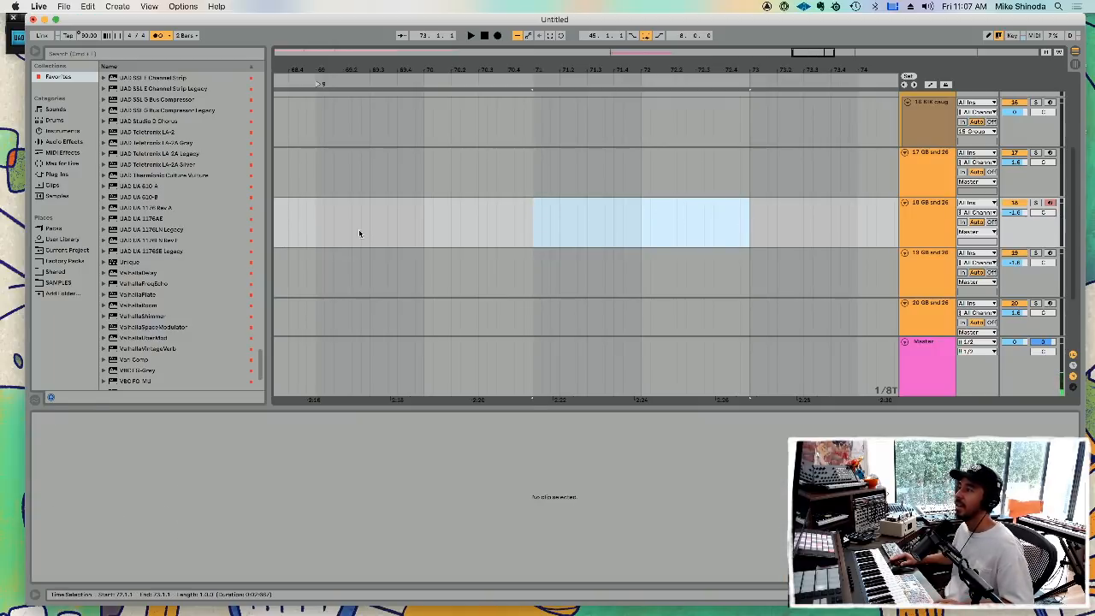
scroll(369, 257, down, 4)
scroll(370, 254, up, 4)
key(super+z)
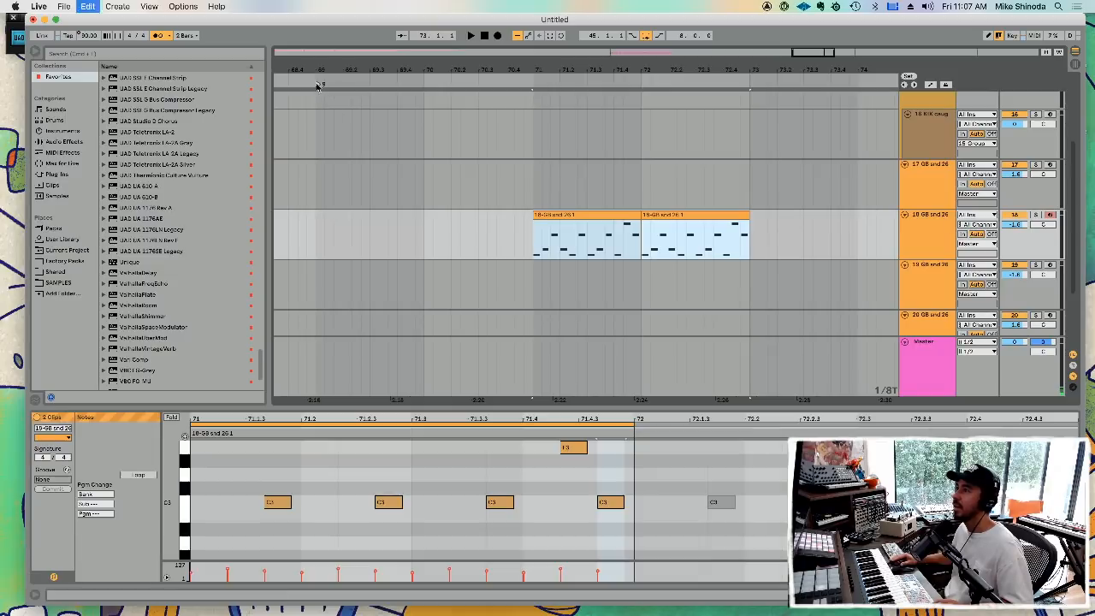
- Move the locator to bar 71, loop the two-bar phrase on track 18, and start playback
click(372, 85)
click(542, 86)
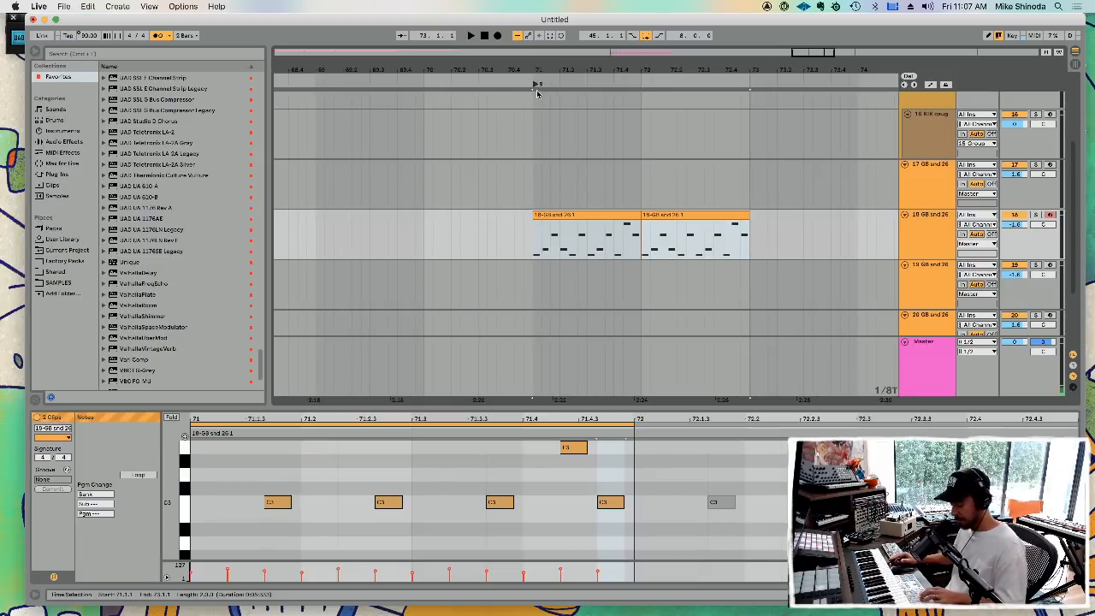
key(space)
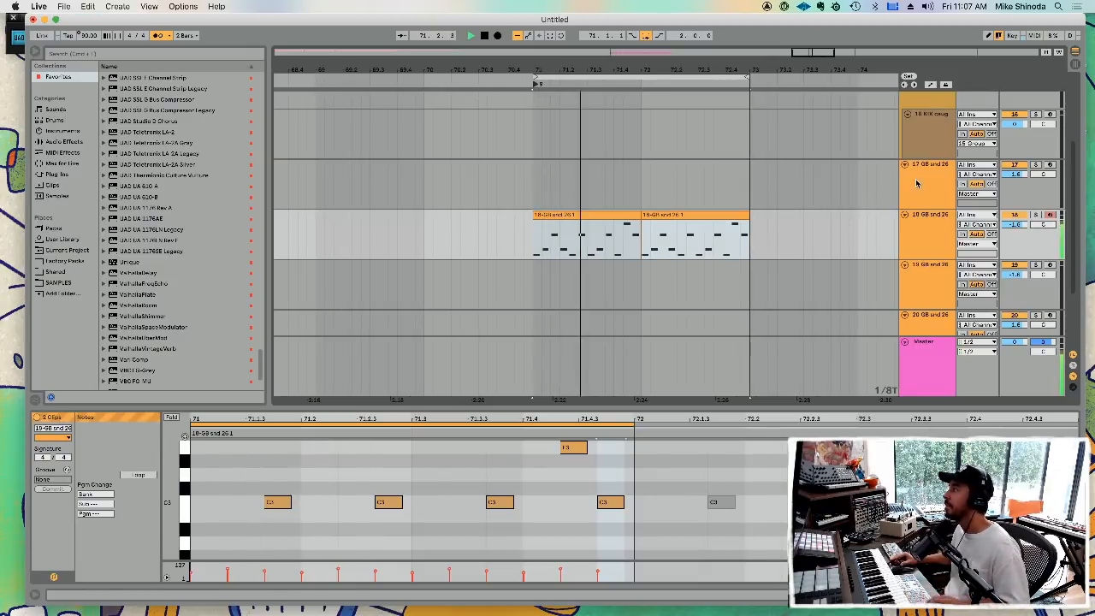
- Record a low F2–G2–A2 part on track 17 over bars 71 and 72 and quantize the clip
click(918, 182)
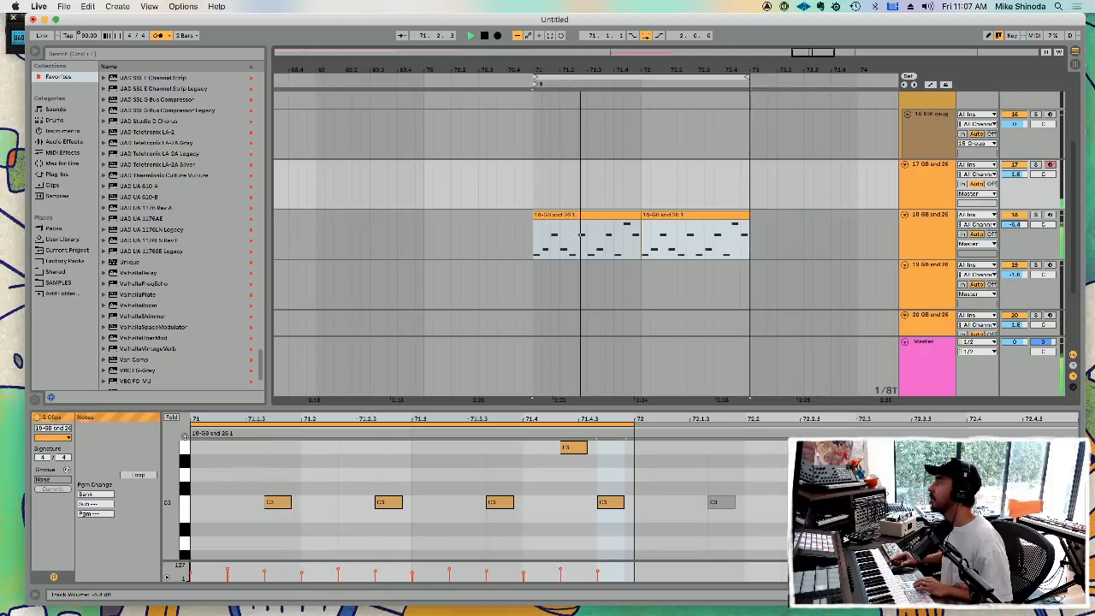
click(921, 188)
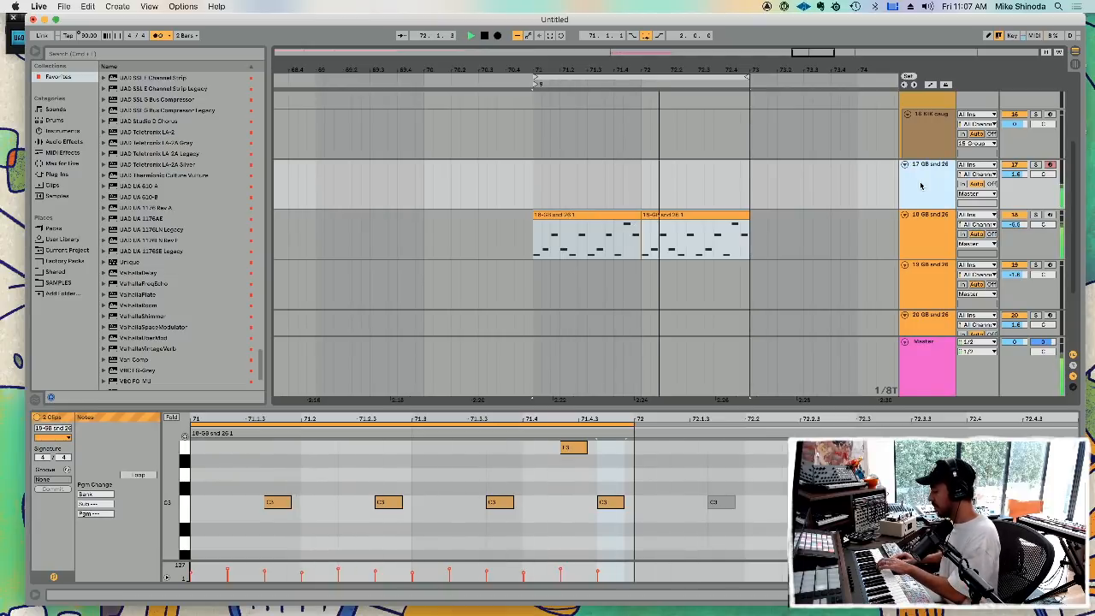
key(F9)
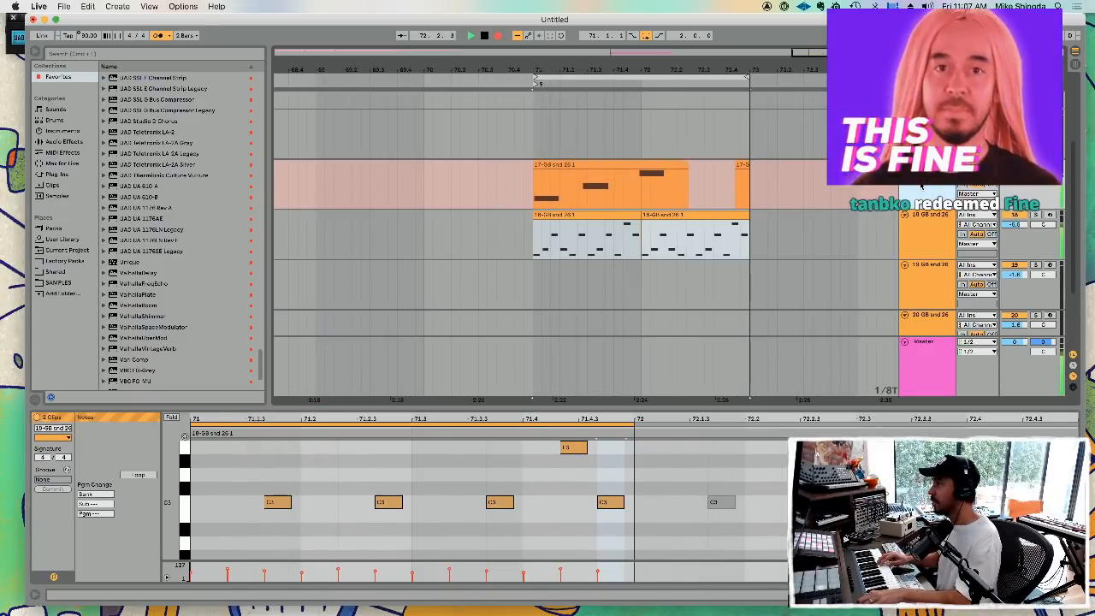
key(F9)
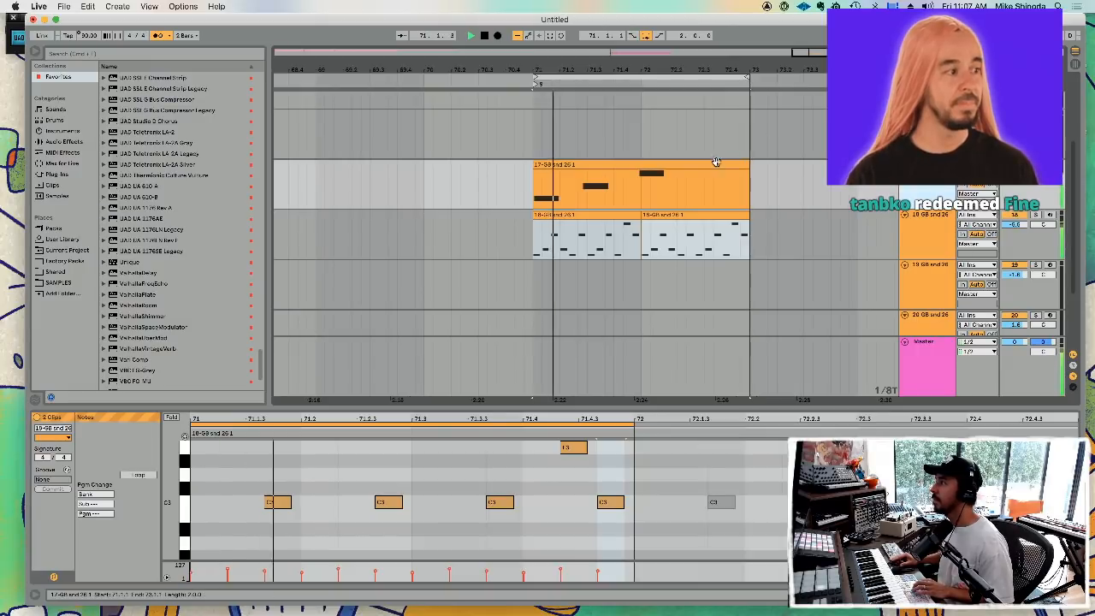
click(716, 164)
key(super+u)
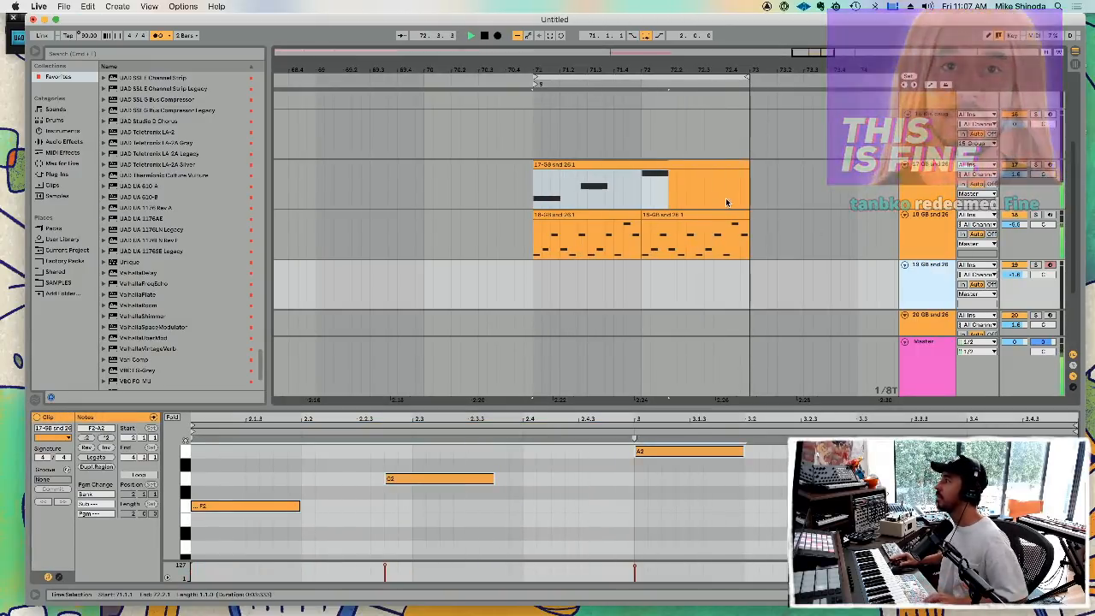
- Duplicate the clips on tracks 17 and 18 to bar 73 and extend the loop to four bars
click(922, 264)
drag(530, 71, 424, 53)
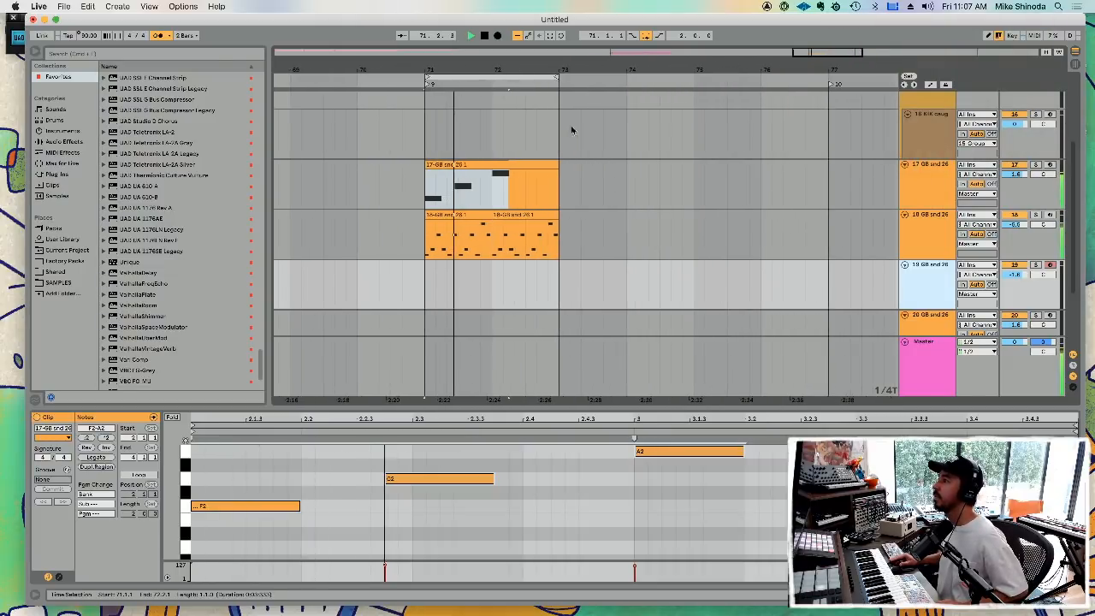
drag(571, 186, 426, 237)
key(super+d)
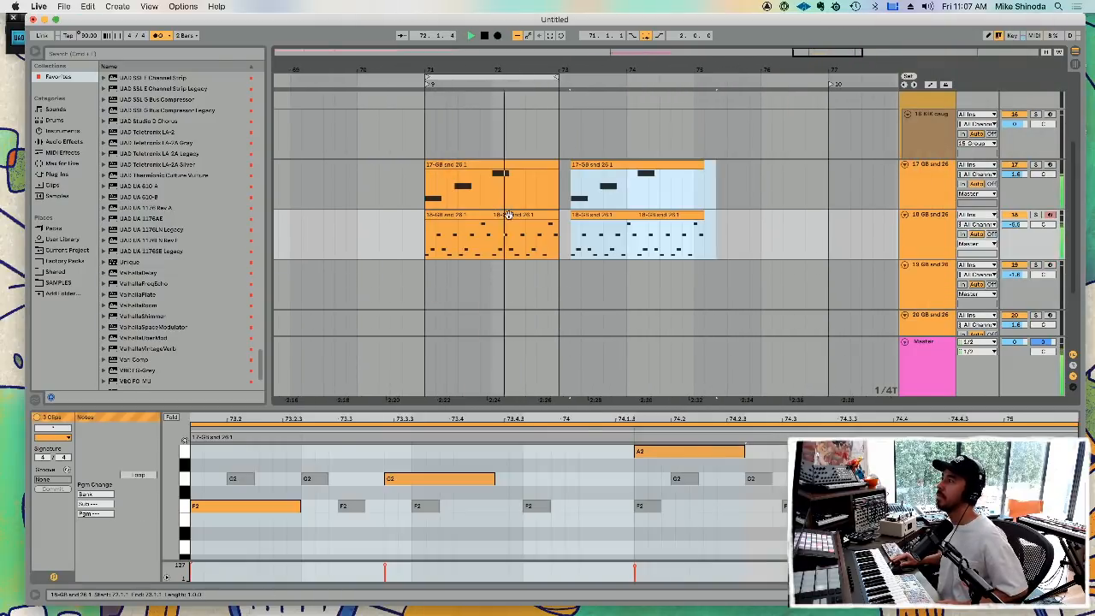
drag(592, 193, 582, 190)
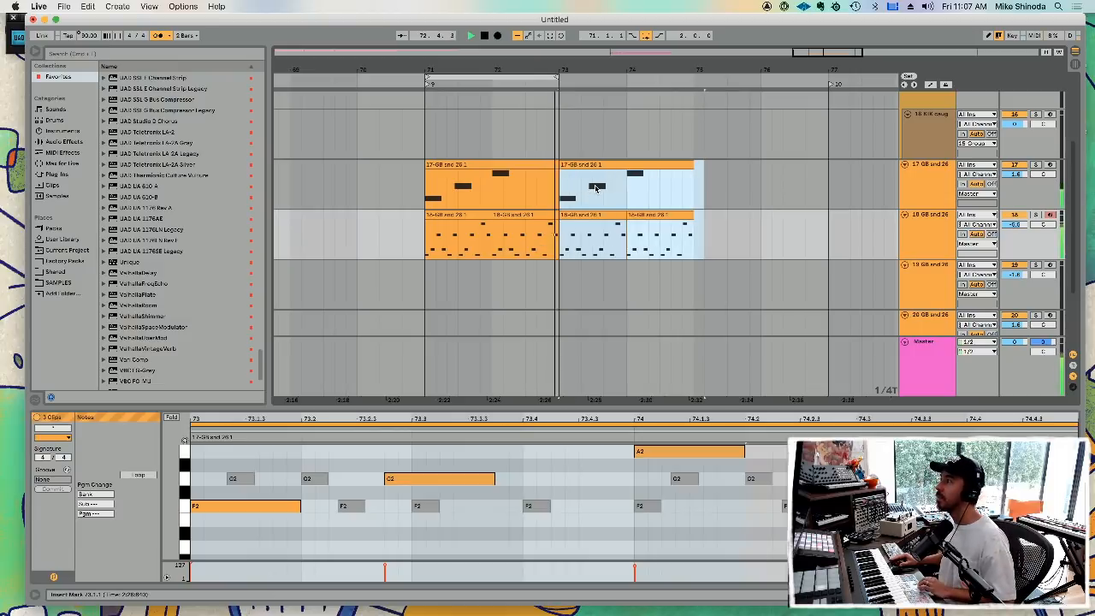
drag(556, 77, 691, 77)
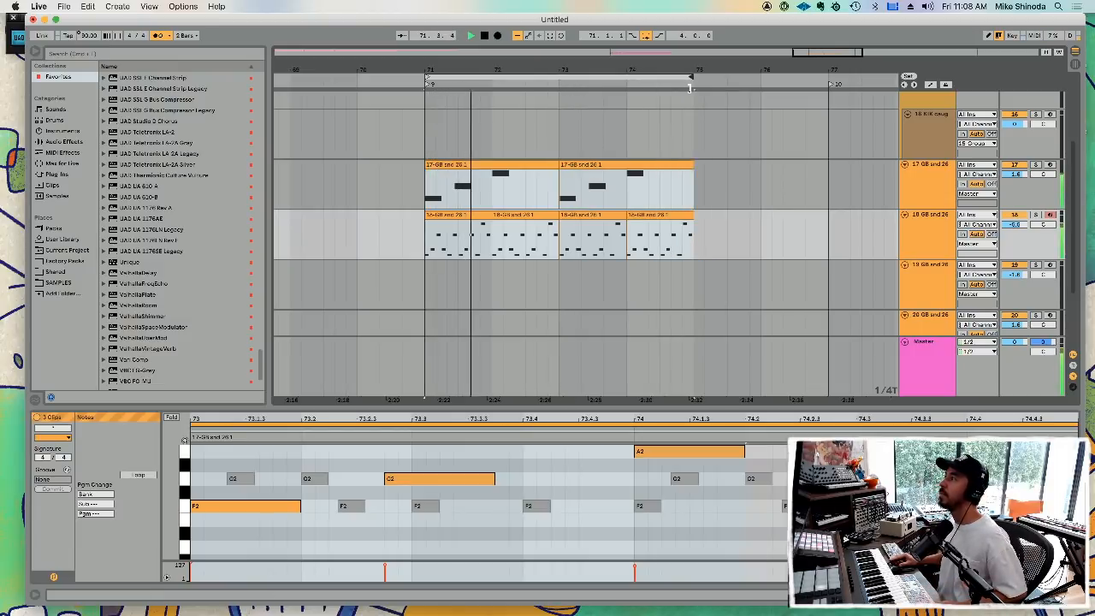
- In the second track 17 clip, lower the A2 note at bar 74 to F2 and quantize it
click(633, 161)
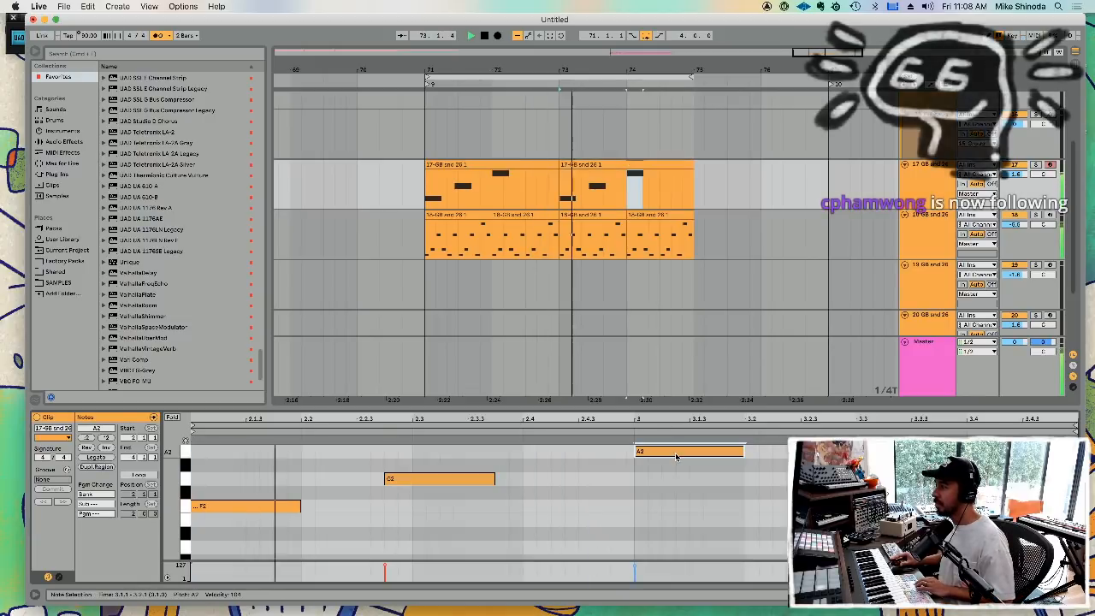
drag(676, 457, 679, 512)
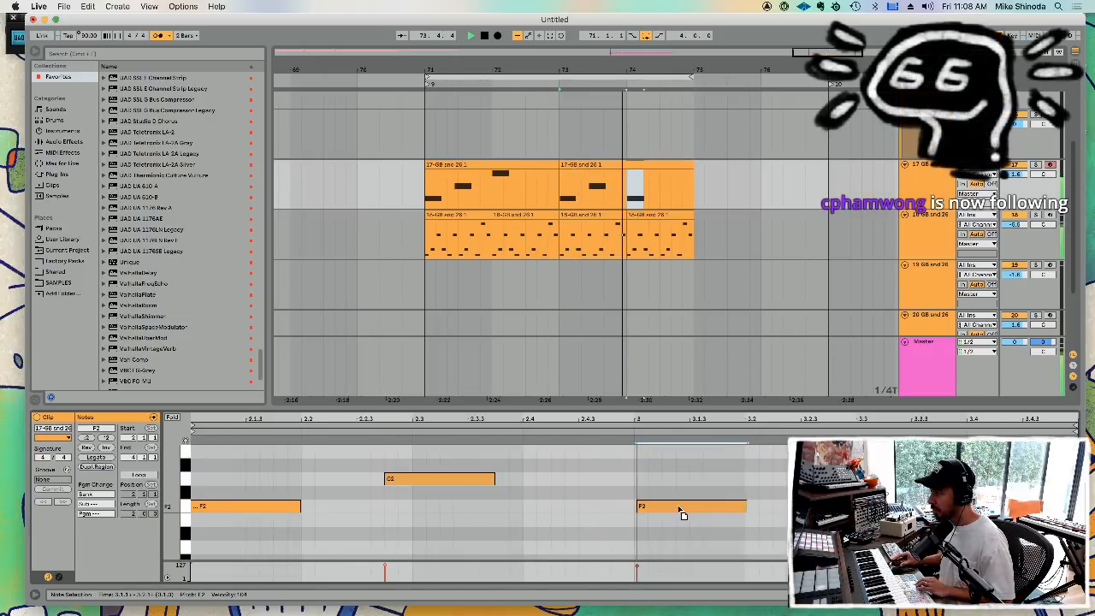
click(679, 513)
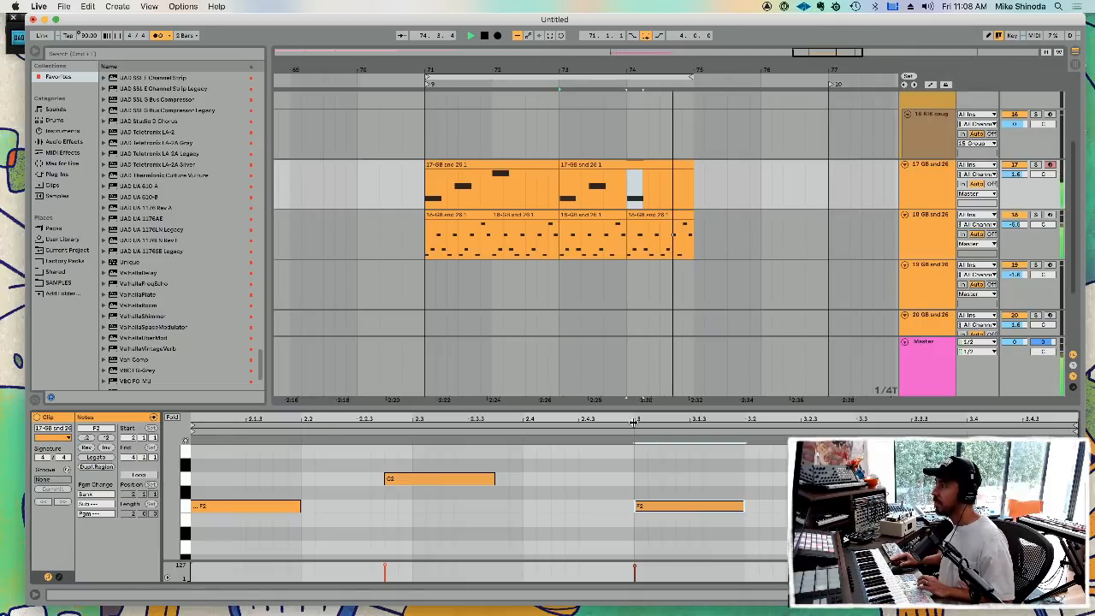
key(z)
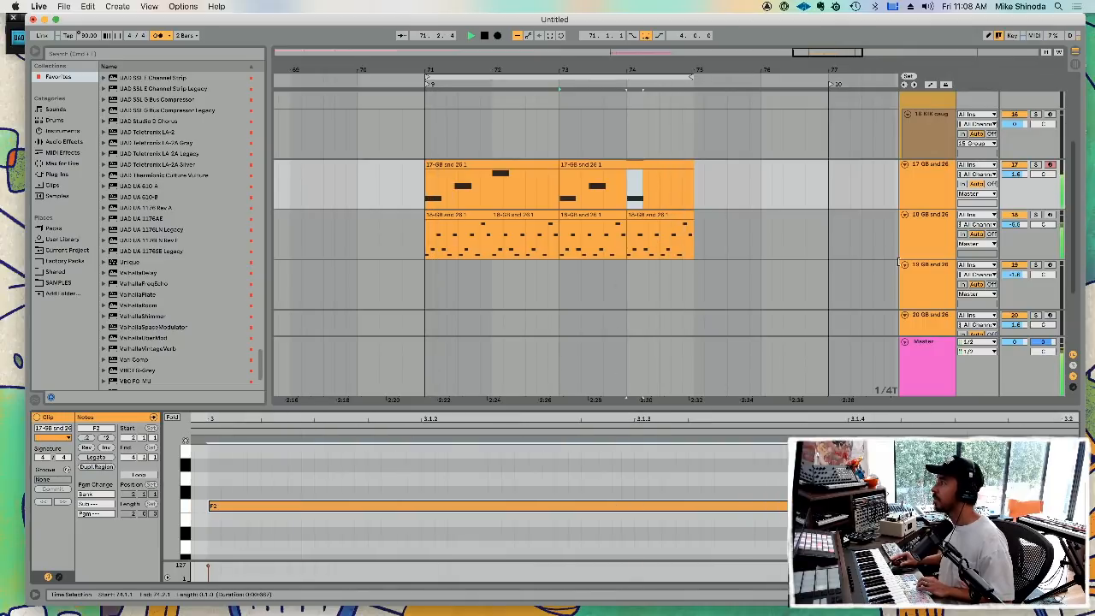
- Set track 19's volume to -12.3 dB and record a quantized pattern of repeated F3 notes on it
click(935, 276)
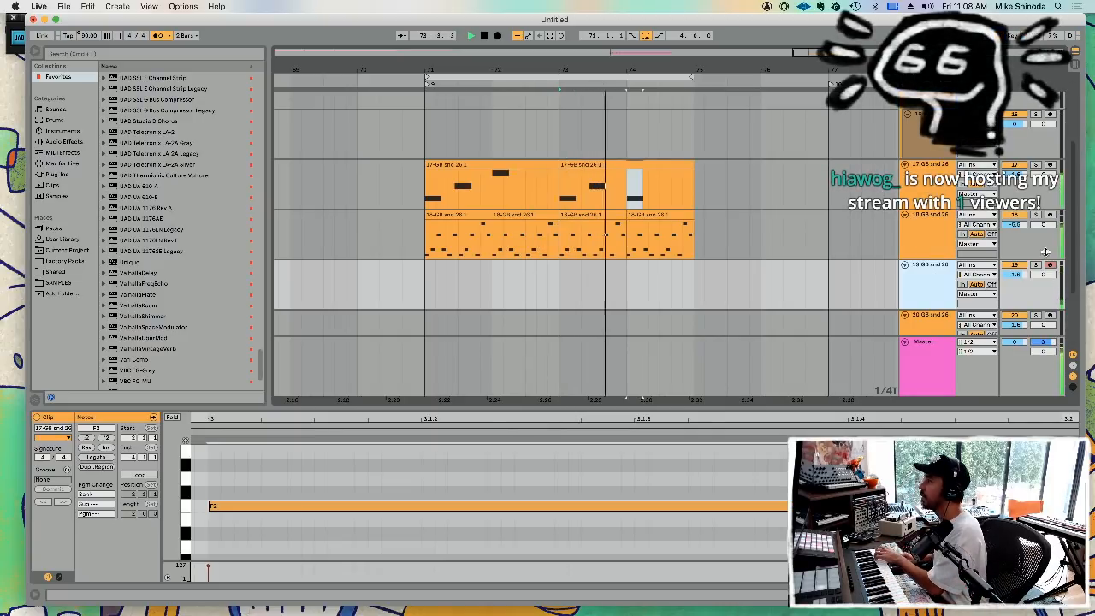
drag(1018, 274, 1019, 319)
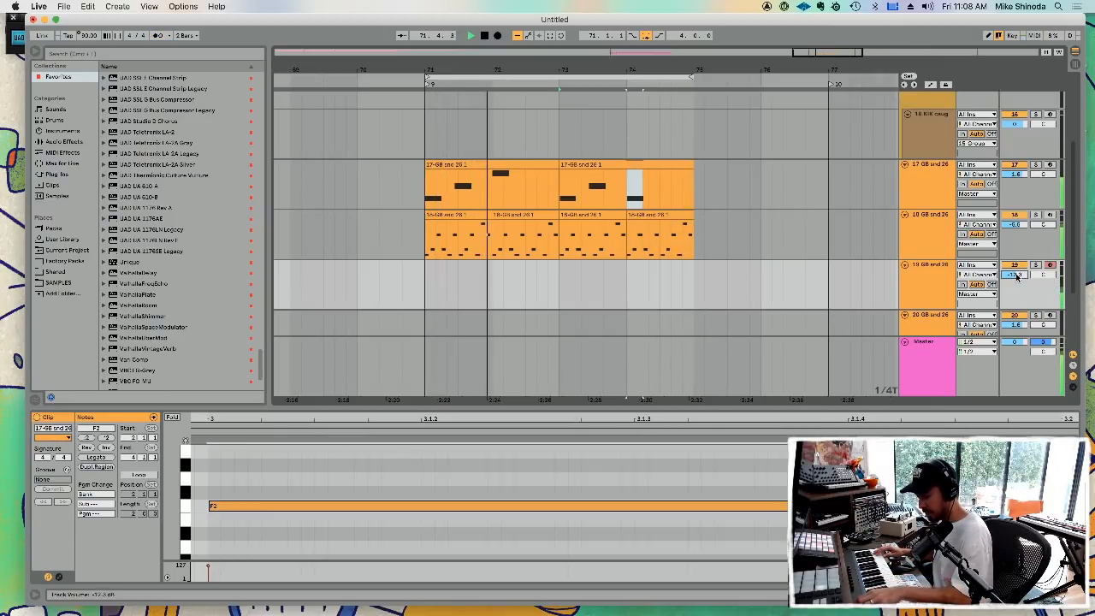
key(F9)
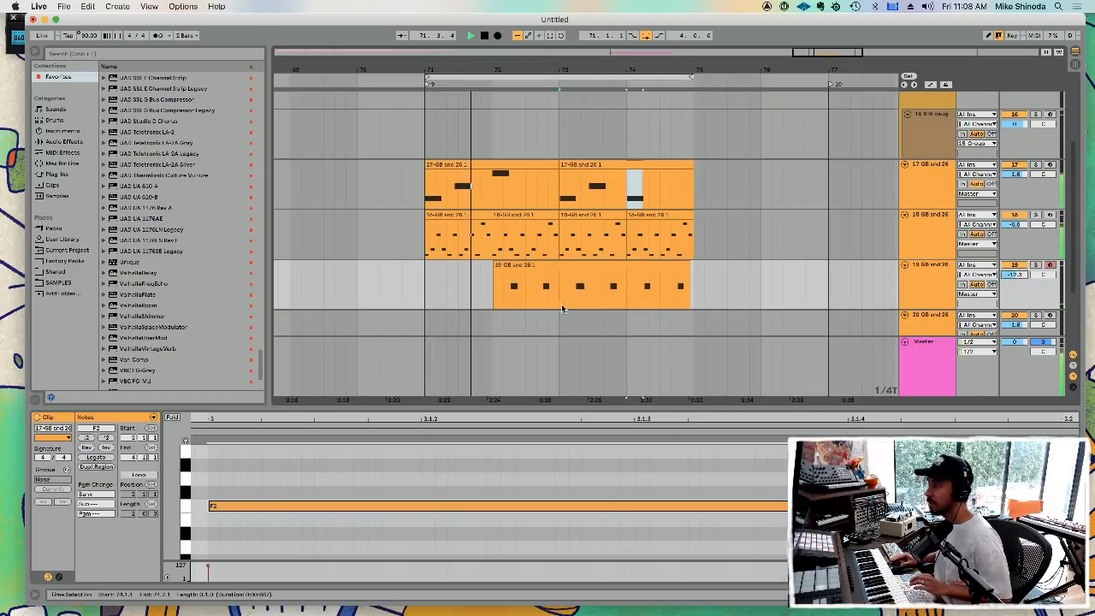
click(578, 279)
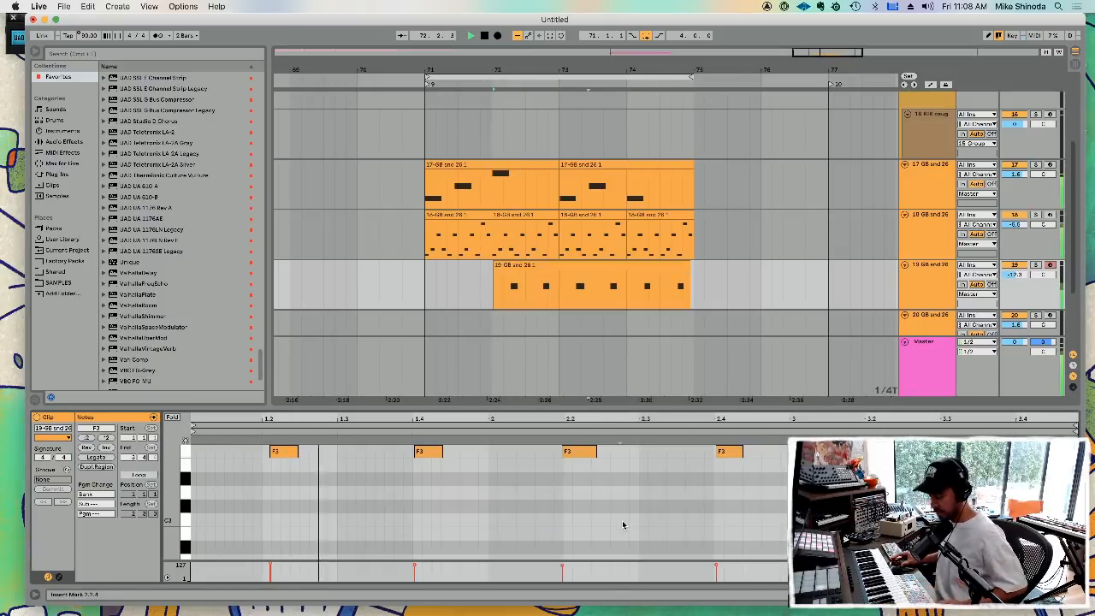
click(666, 540)
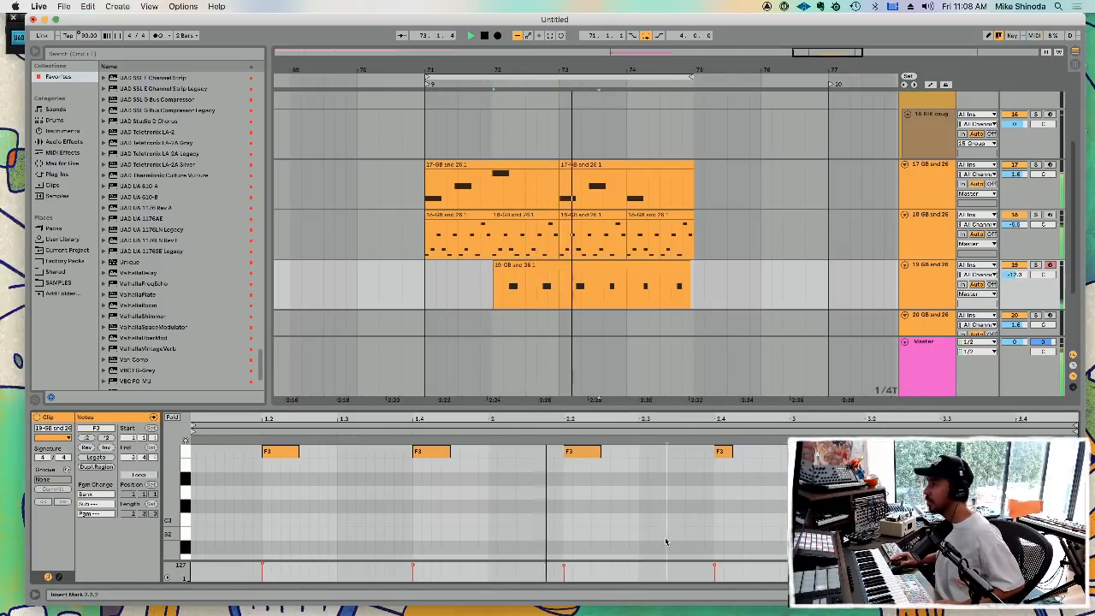
- Trim the track 19 clip to span bars 73 to 75 and paste a copy at bar 71
drag(481, 283, 560, 283)
click(642, 267)
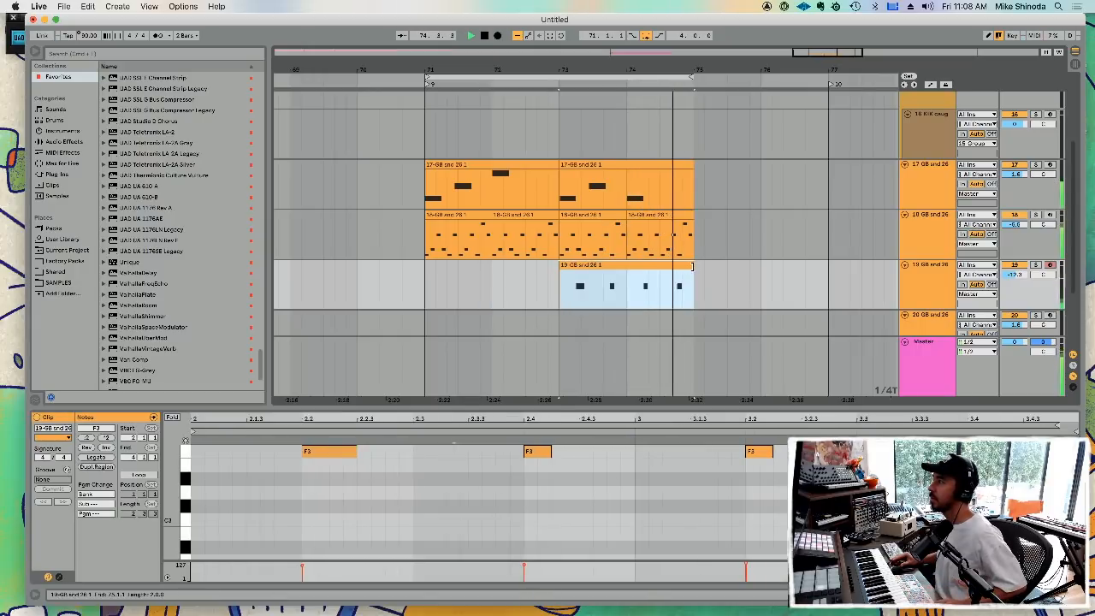
click(420, 296)
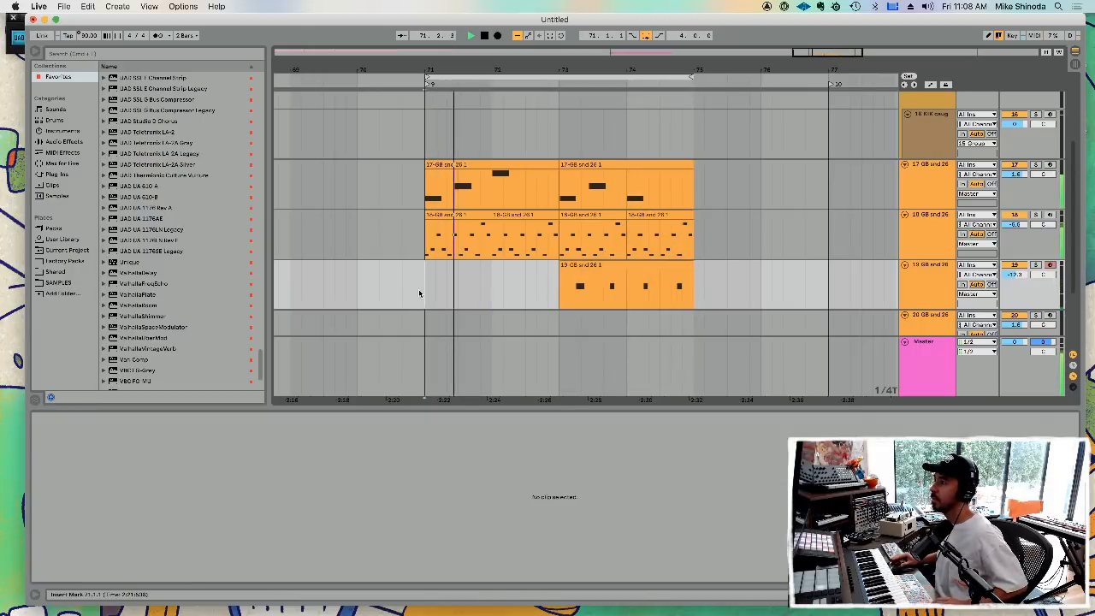
key(super+v)
- Duplicate track 17 with its clips and place the copy directly below track 19
click(576, 320)
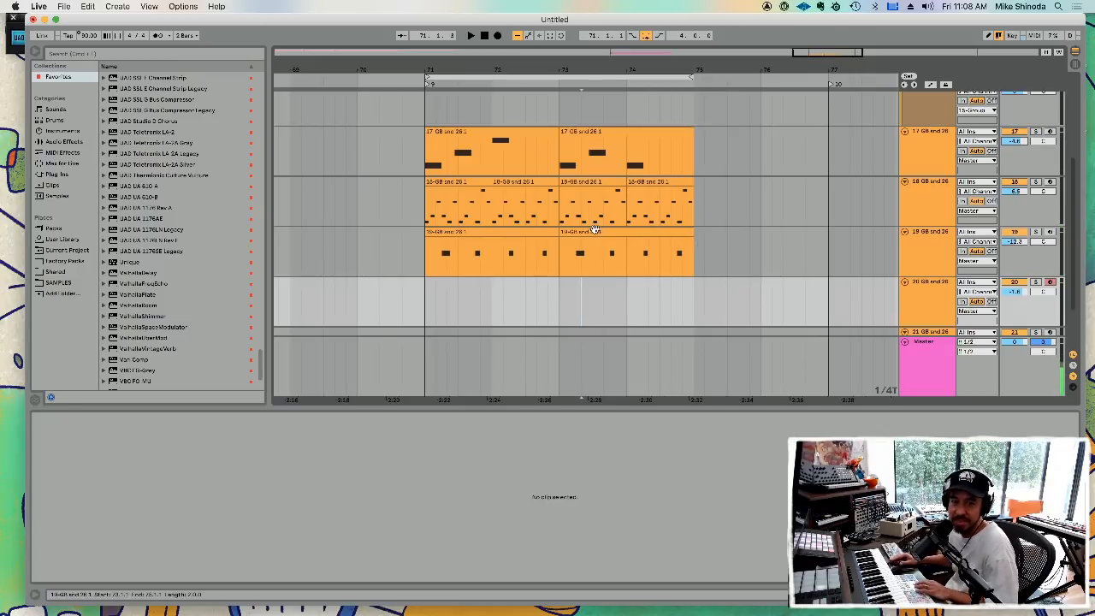
click(922, 135)
drag(738, 285, 729, 284)
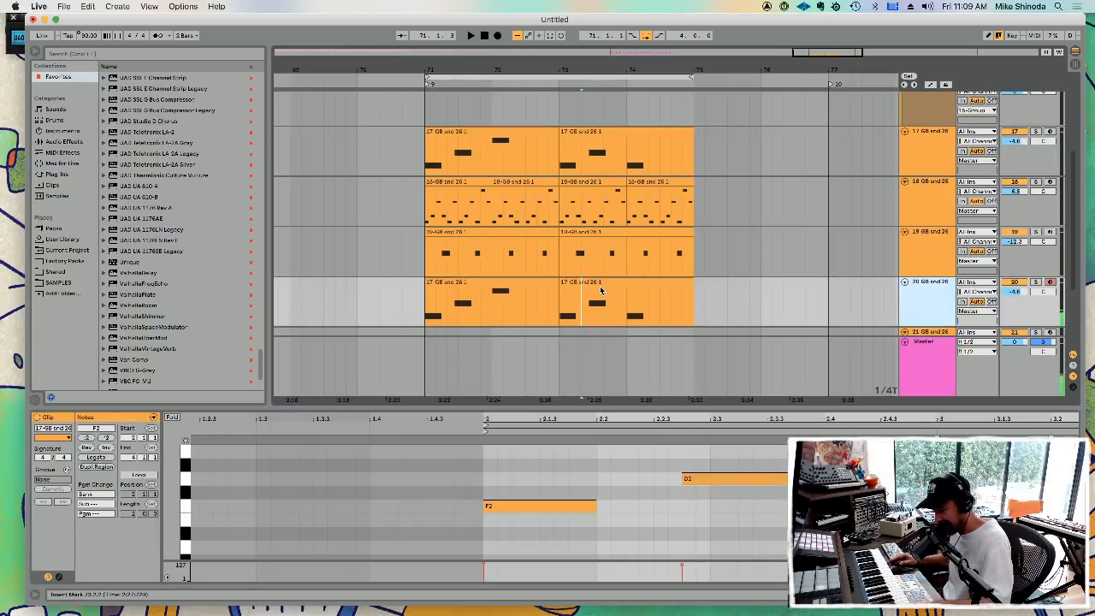
- On track 20's sampler, raise the filter frequency to 22.0 kHz and set the voices to 1
click(924, 286)
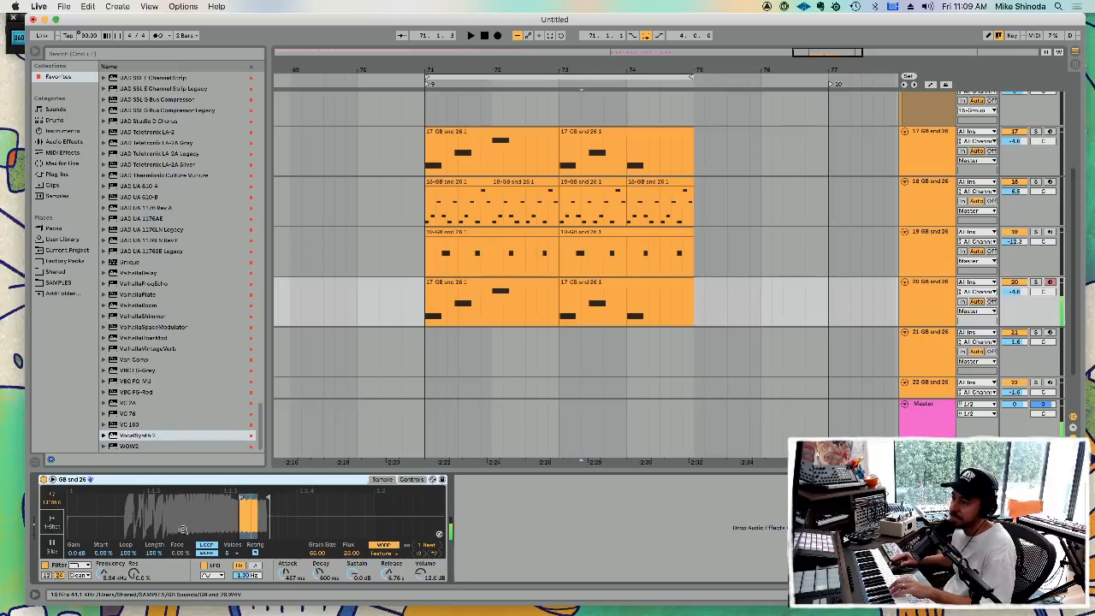
drag(95, 581, 94, 565)
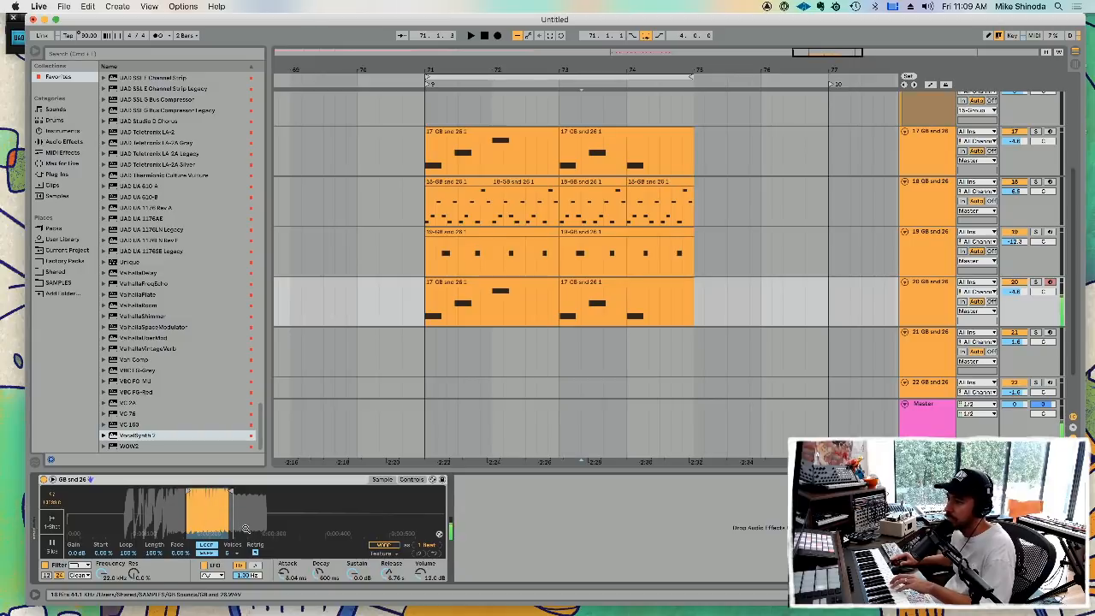
click(227, 554)
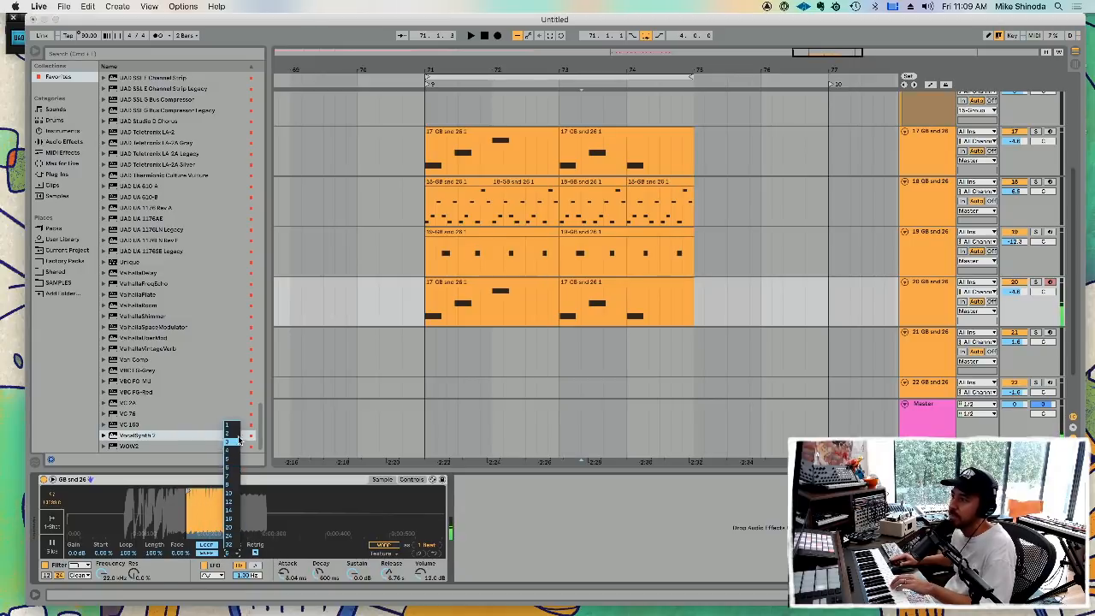
click(236, 430)
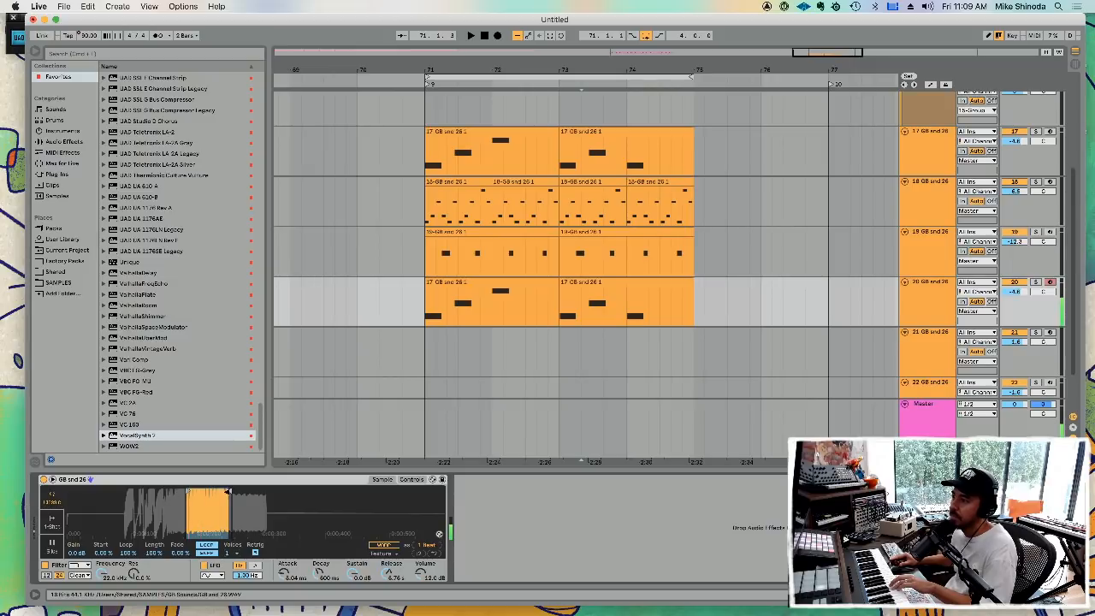
- Shorten the end of track 20's sample region, set its glide mode to Glide, and play the loop
drag(228, 493, 217, 493)
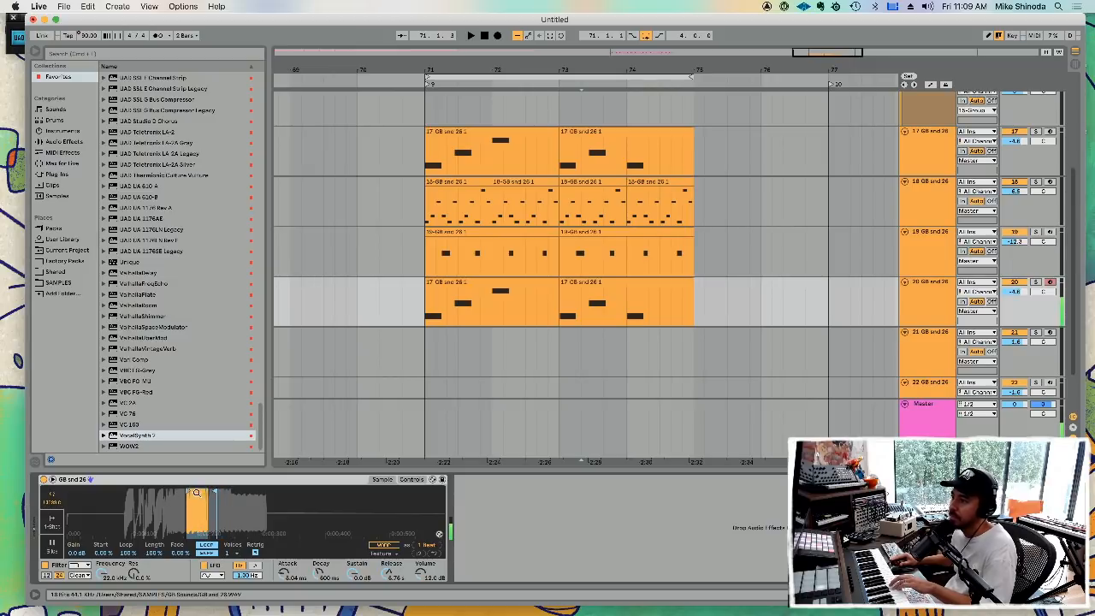
click(411, 480)
click(430, 546)
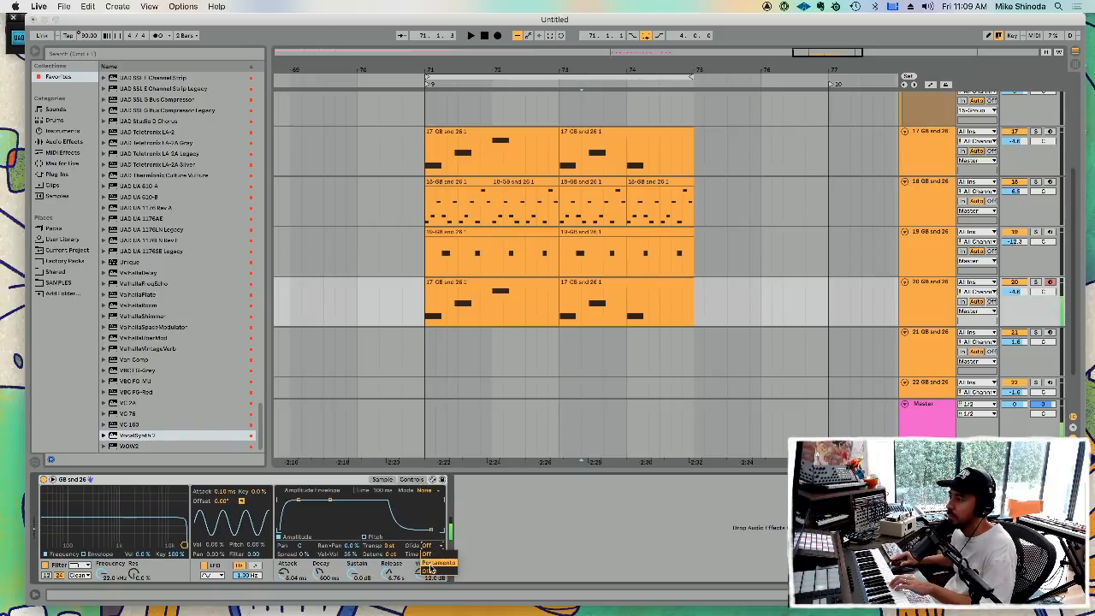
click(432, 571)
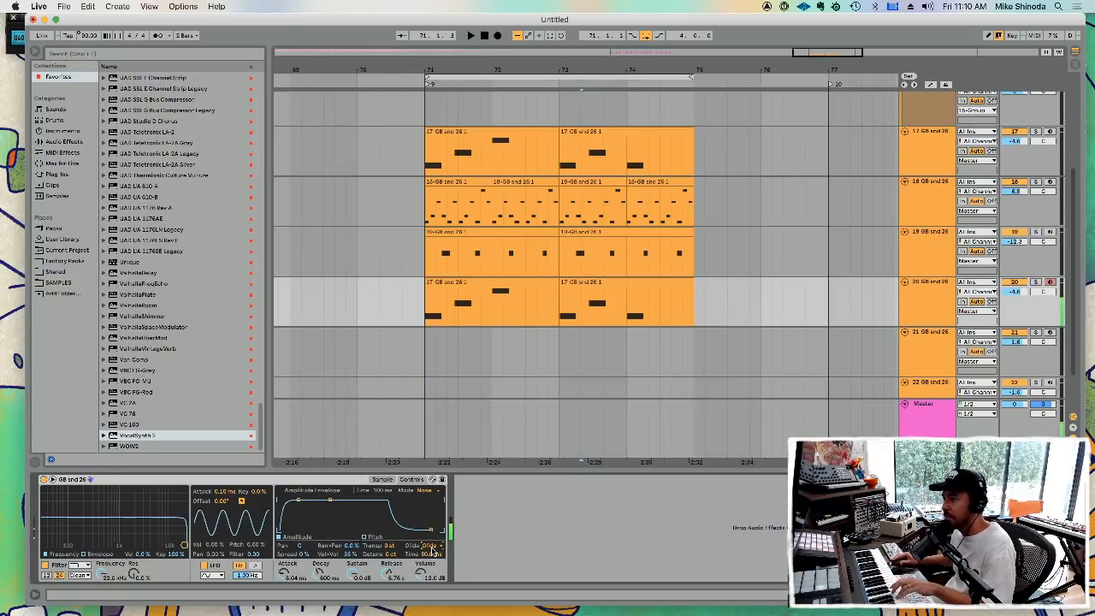
key(space)
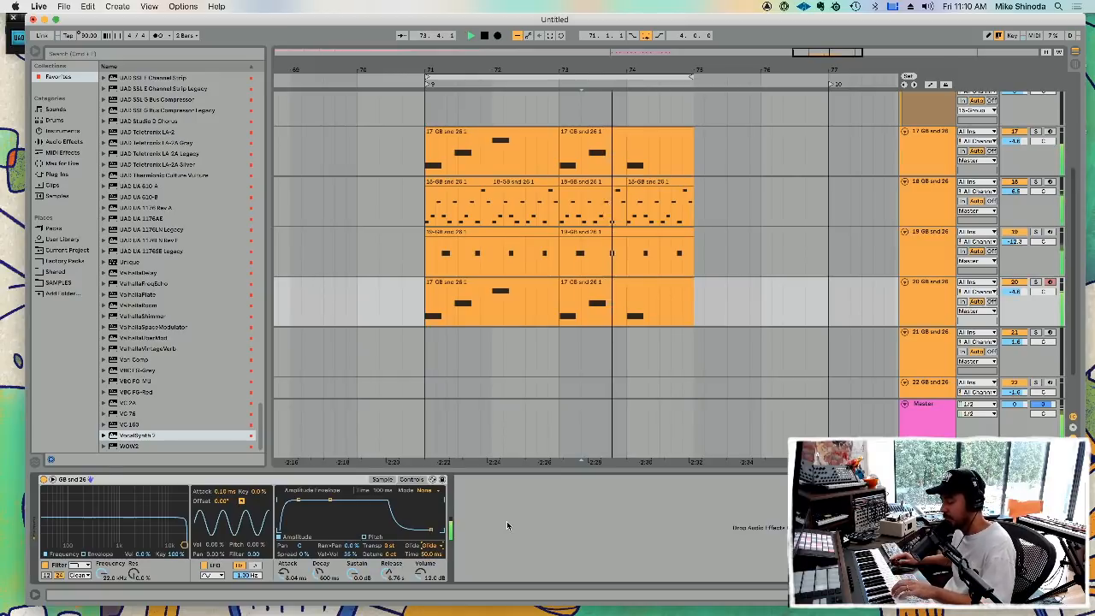
- Delete the duplicated clips on track 20 between bars 71 and 75
click(918, 339)
drag(671, 313, 395, 297)
key(Delete)
drag(488, 297, 707, 307)
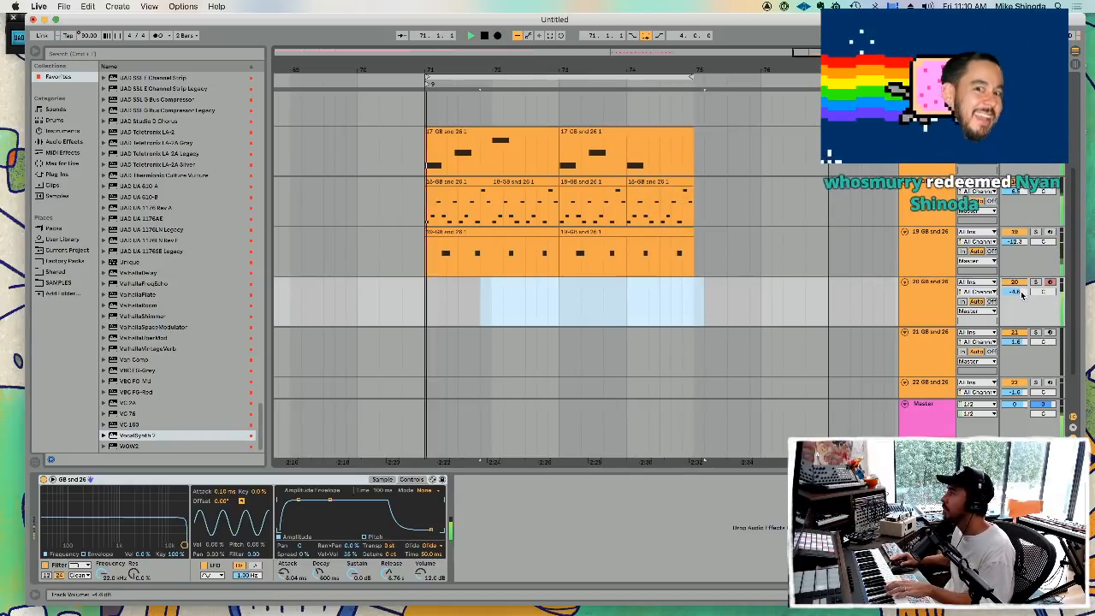
- Lower track 18's volume to -7.3 dB and track 17's volume to -6.1 dB
click(1018, 192)
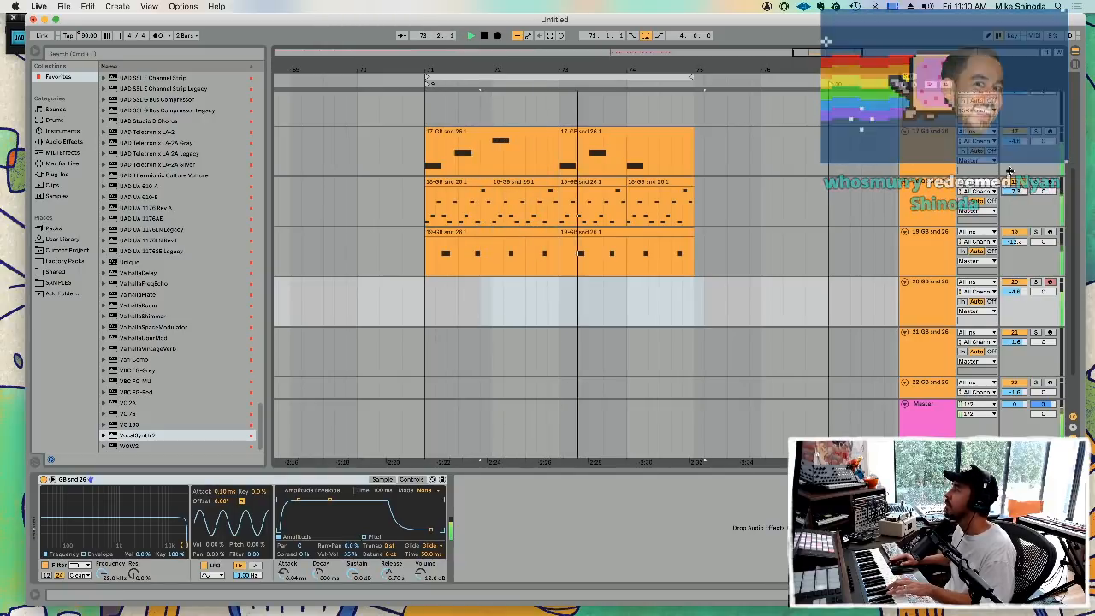
click(1016, 143)
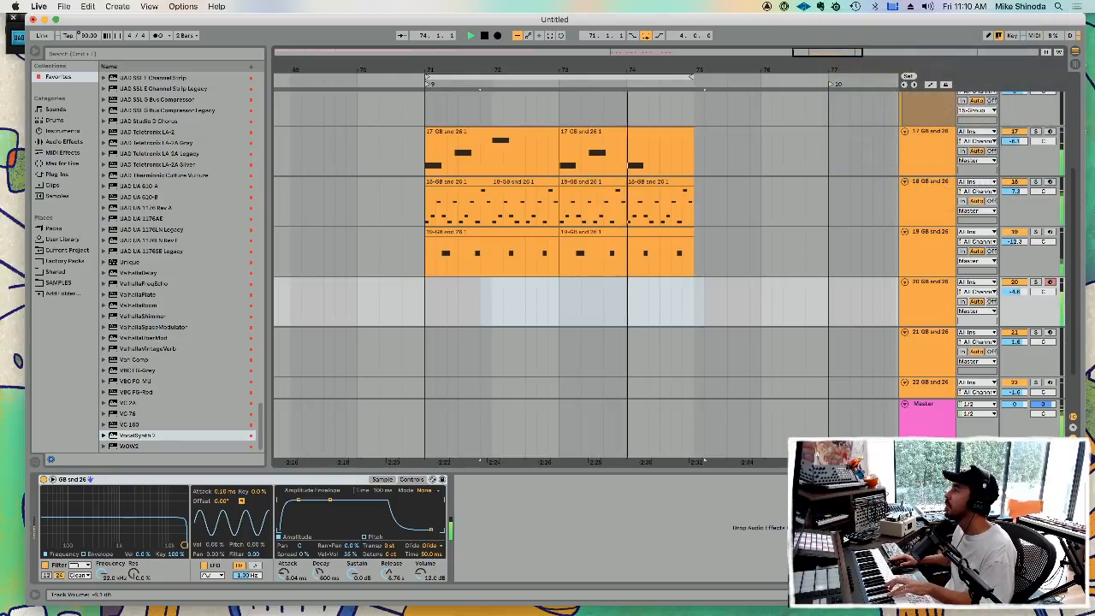
- Lower track 17's volume slightly and set track 18's volume to -6.9 dB
drag(1016, 142, 1017, 143)
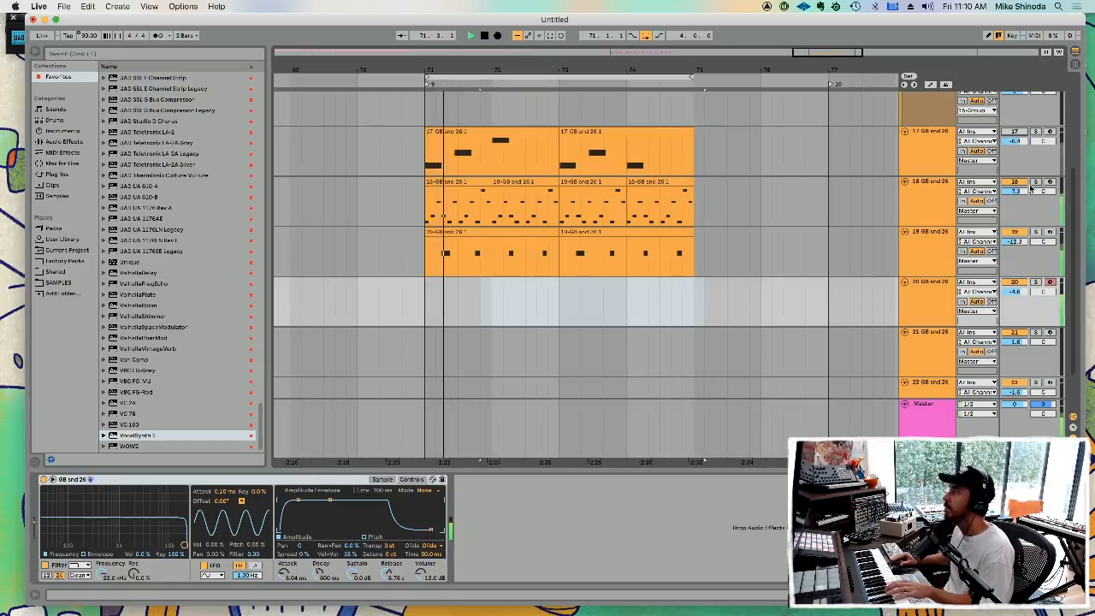
drag(1016, 192, 1016, 187)
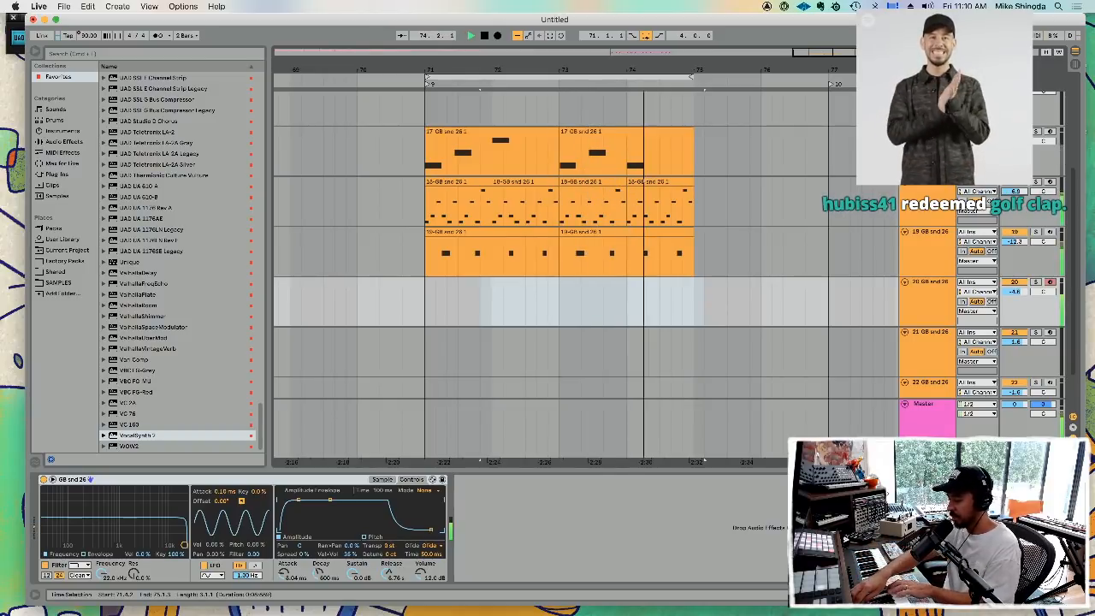
- Record a four-bar MIDI part on track 20 between bars 71 and 75
key(F9)
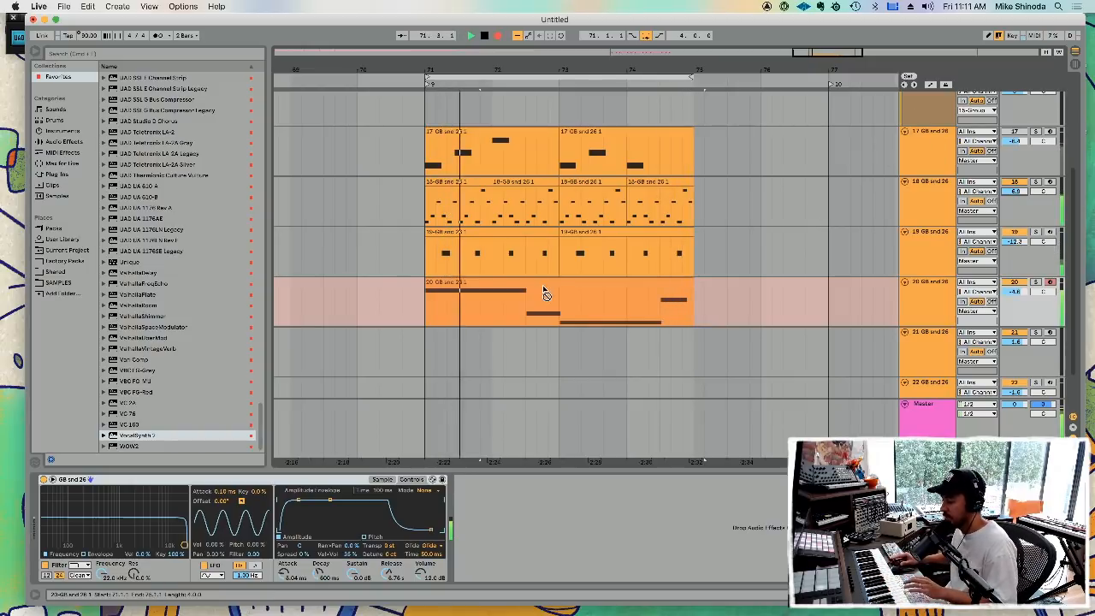
key(F9)
- Delete the final note of track 20's clip, shorten the low A#-2 note to one bar, and restart the loop
double_click(607, 284)
click(1015, 505)
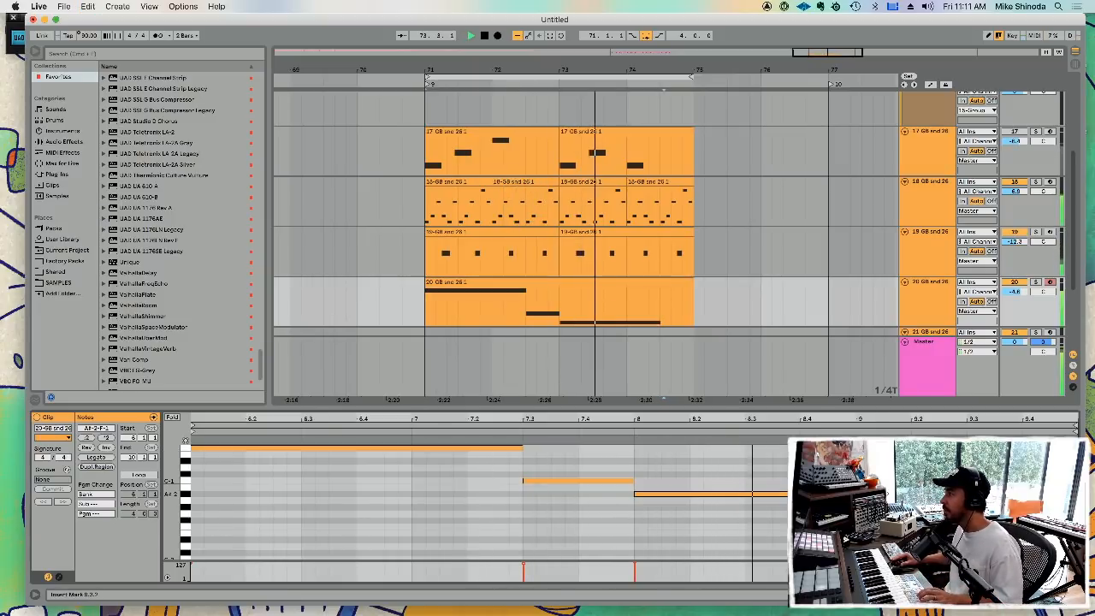
drag(967, 494, 664, 479)
key(space)
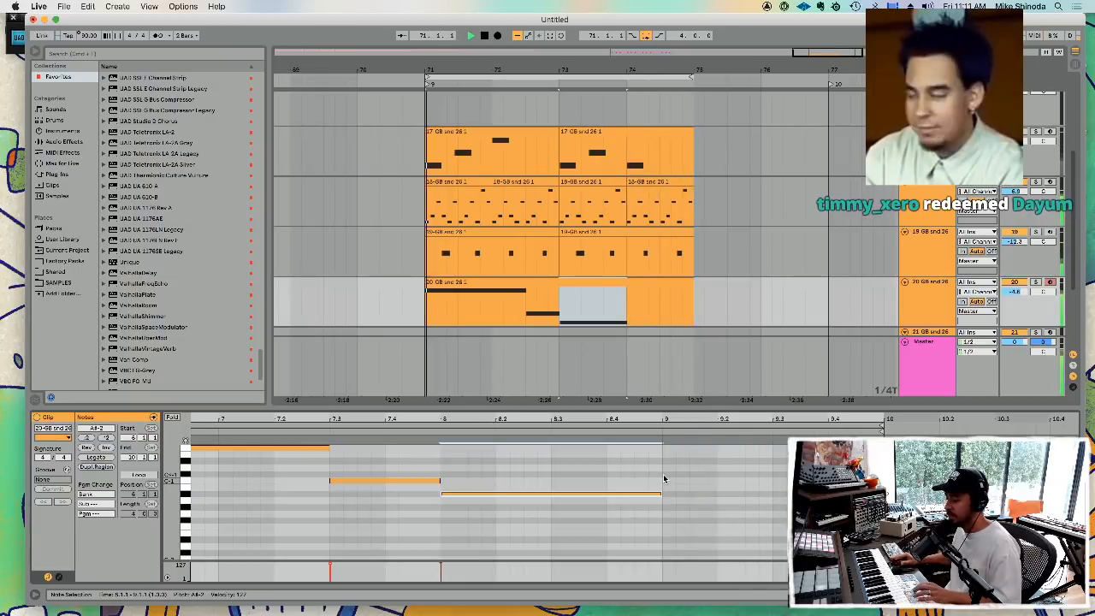
- Record new ending notes into bar 74 of track 20 and open the resulting clip's notes
key(space)
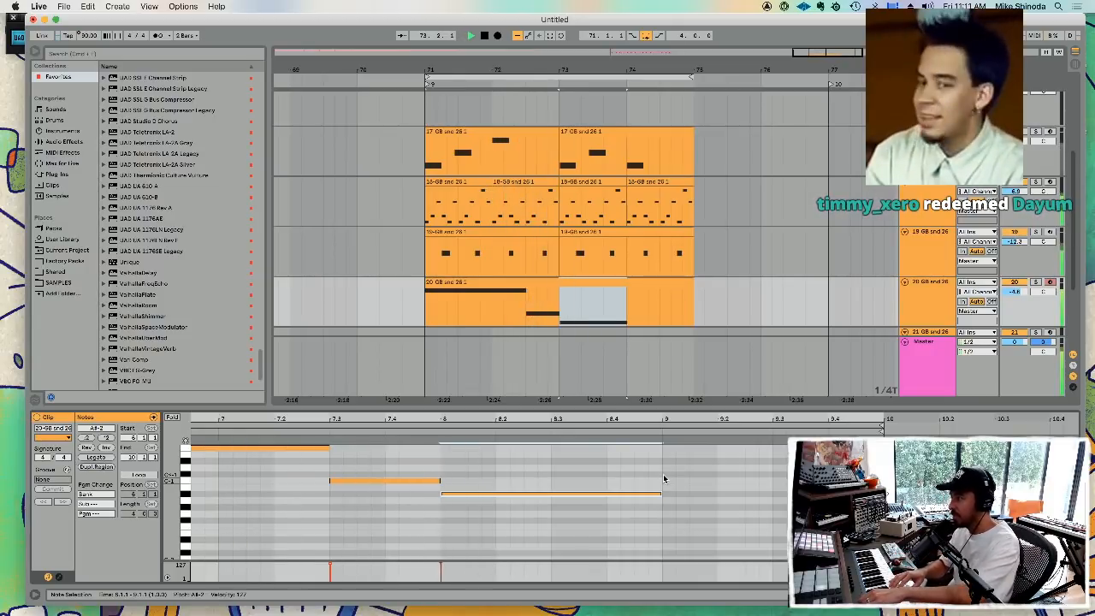
key(F9)
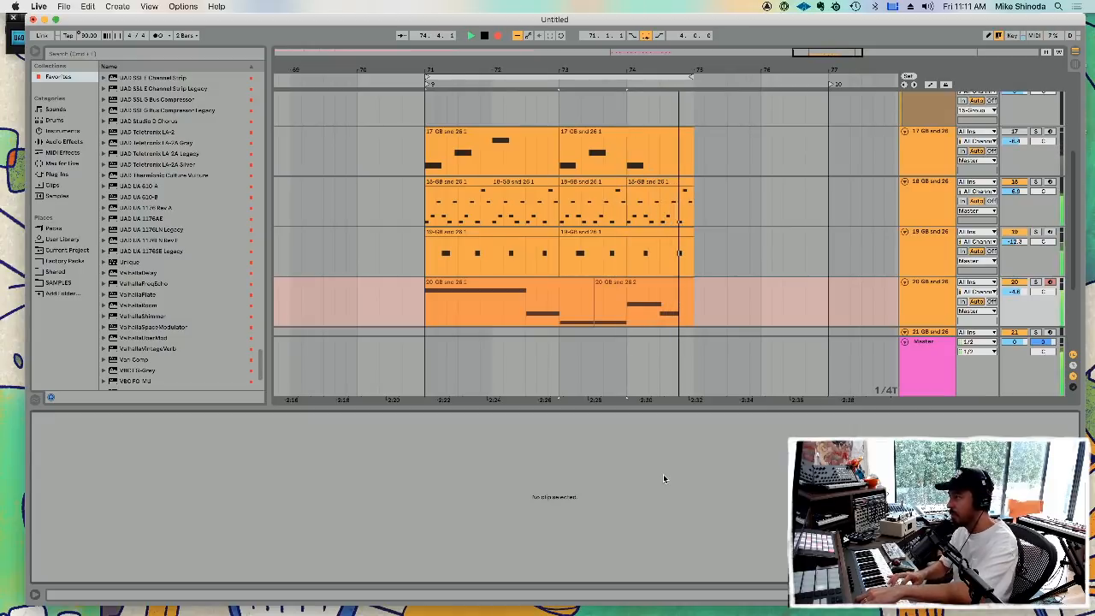
key(F9)
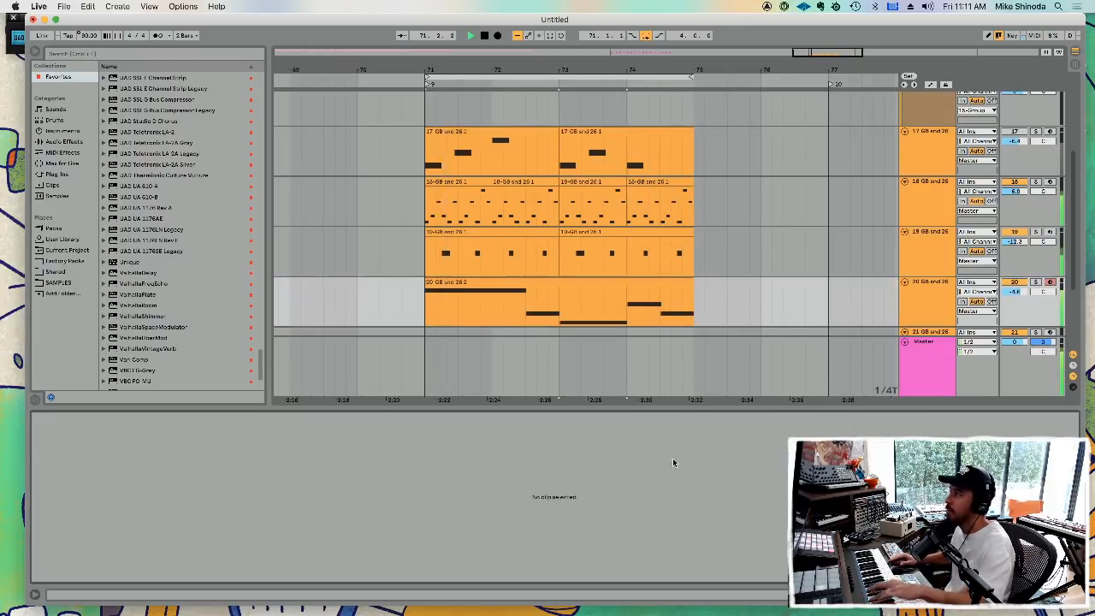
click(633, 281)
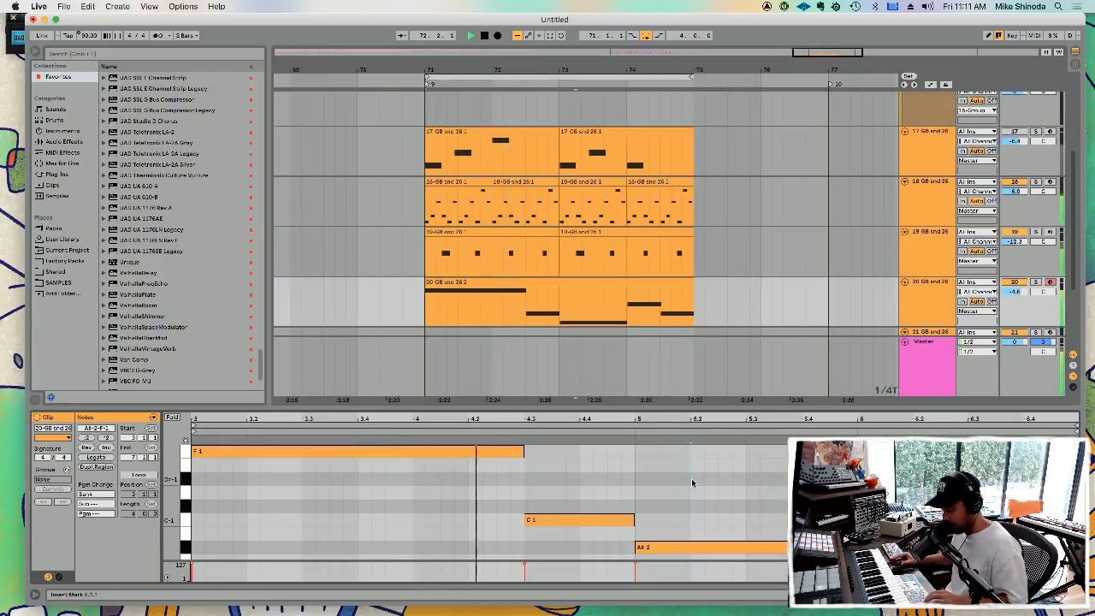
- Delete the clips on track 17 between bars 71 and 75
double_click(726, 408)
drag(782, 210, 413, 209)
key(Delete)
- Arm track 17 and record a new four-note MIDI part across the loop from bar 71 to 75
click(941, 199)
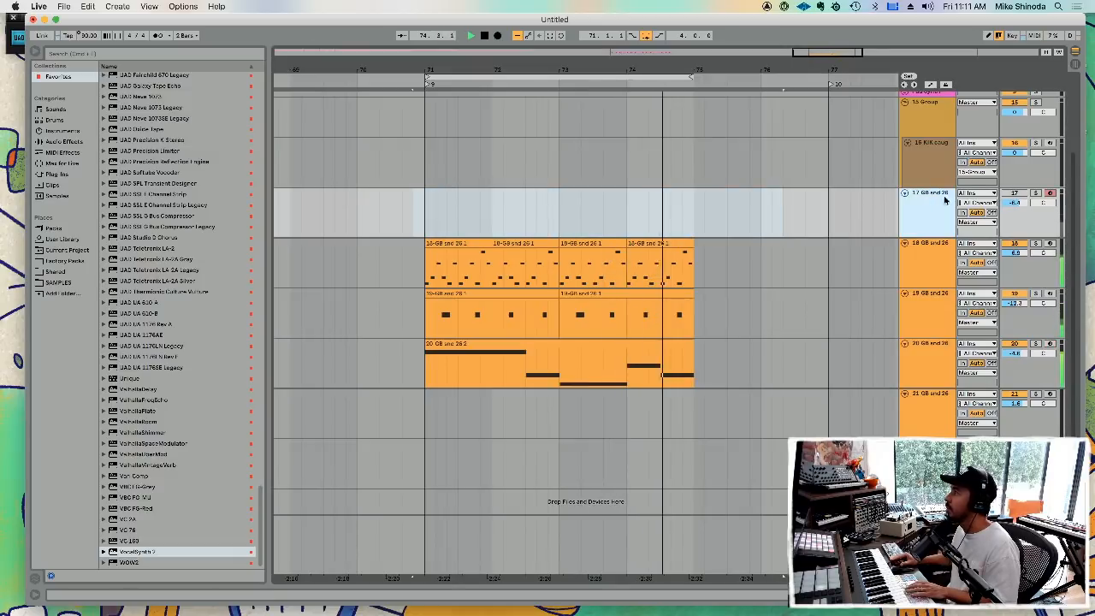
click(1010, 195)
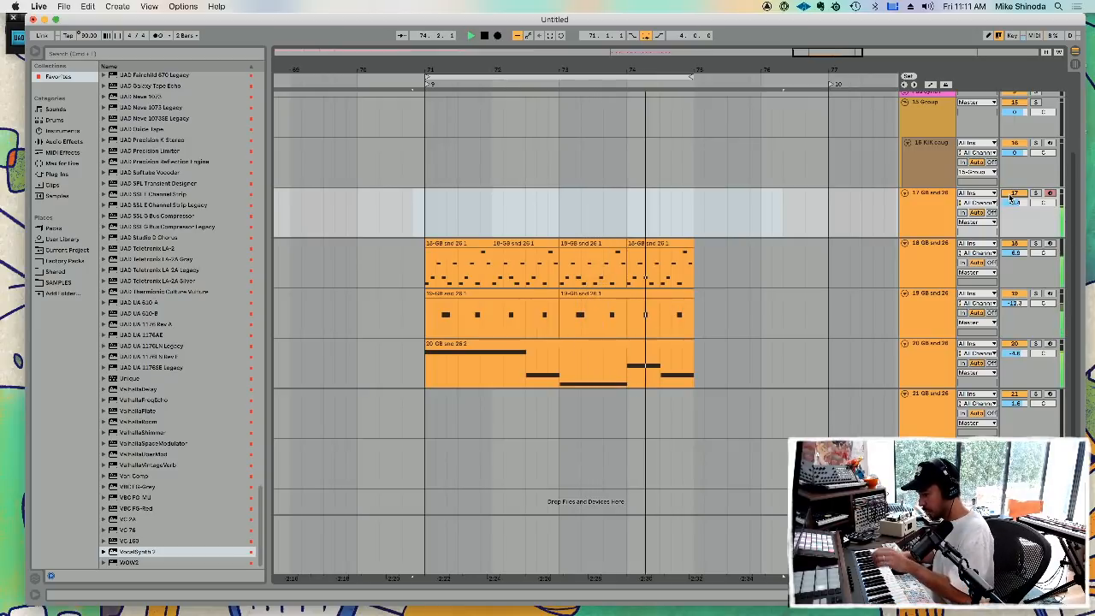
key(F9)
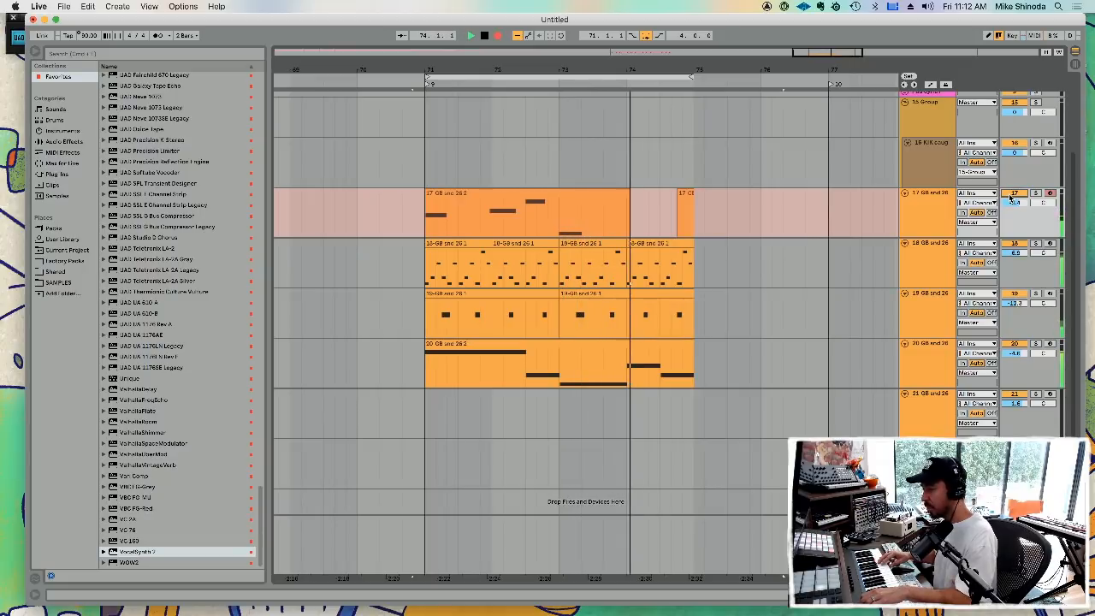
key(F9)
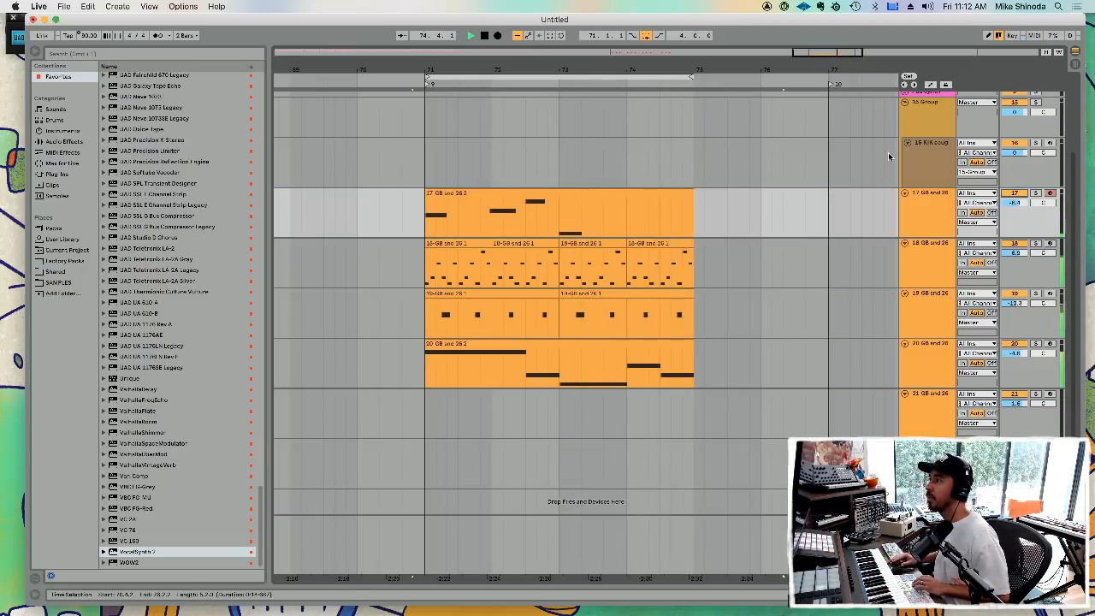
- Quantize all notes in track 17's new clip
double_click(563, 190)
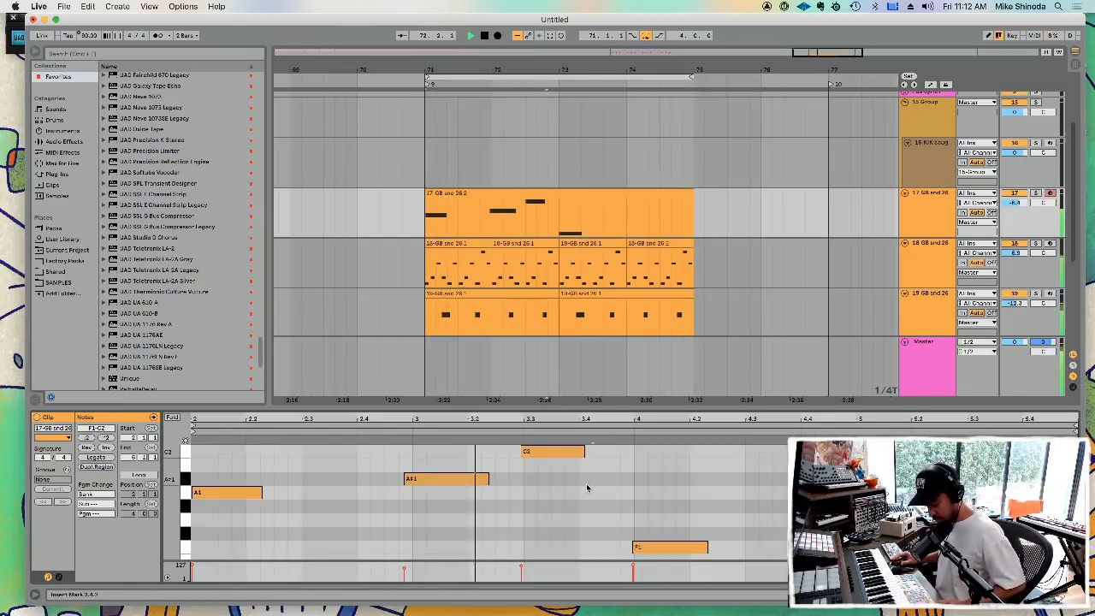
key(super+a)
key(super+u)
click(582, 487)
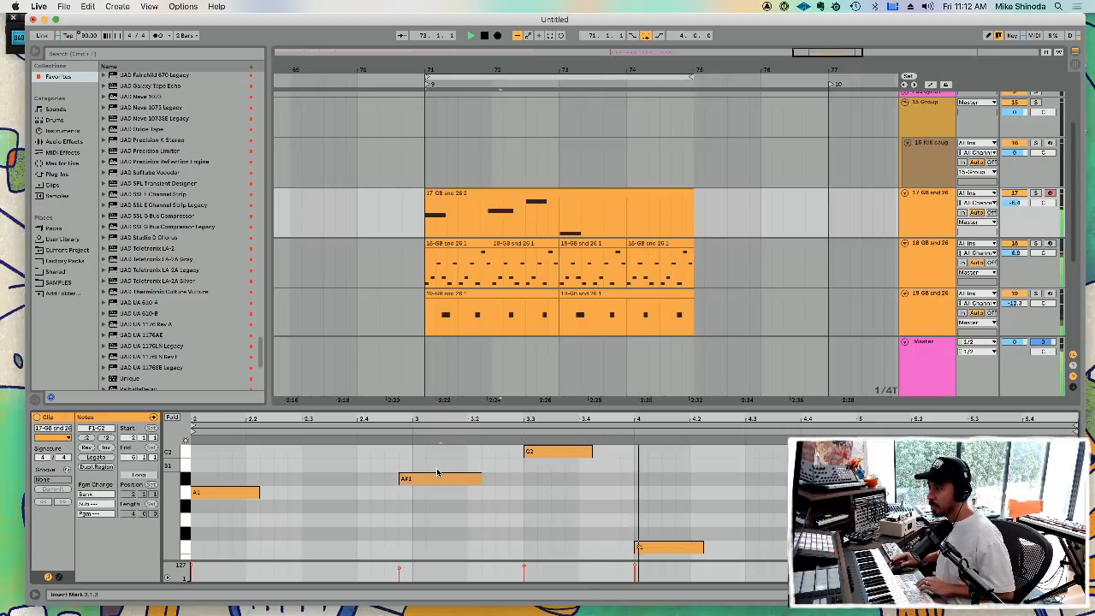
- Move the A#1 note to the start of the clip editor's bar 3 and transpose all notes up one octave
drag(426, 481, 439, 484)
key(super+a)
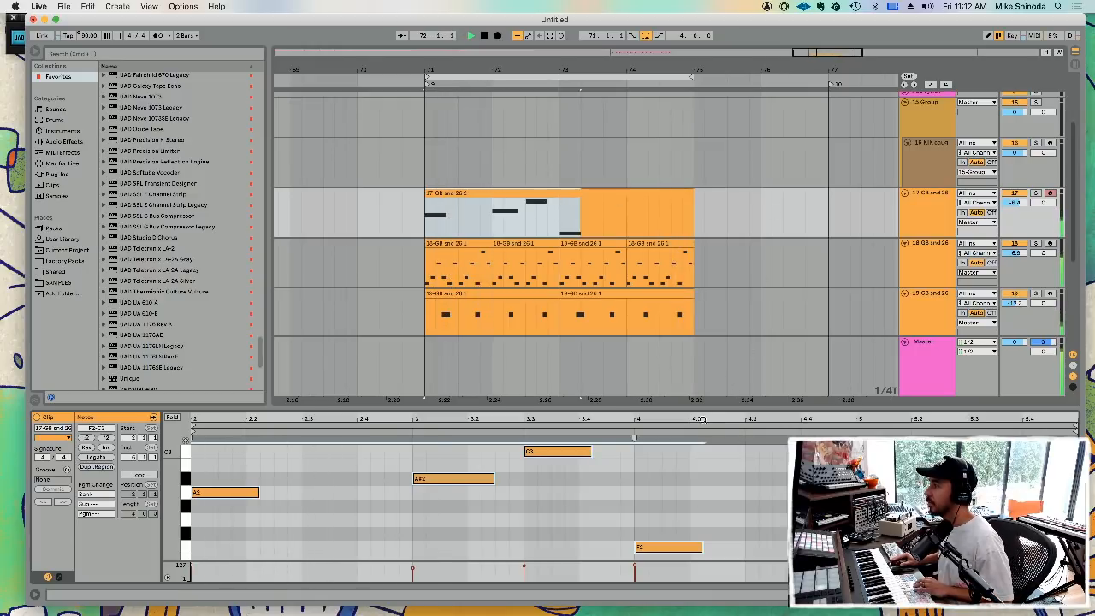
- On track 17's sampler, lower the filter frequency to 3.17 kHz and adjust the release time
key(super+alt+l)
double_click(926, 221)
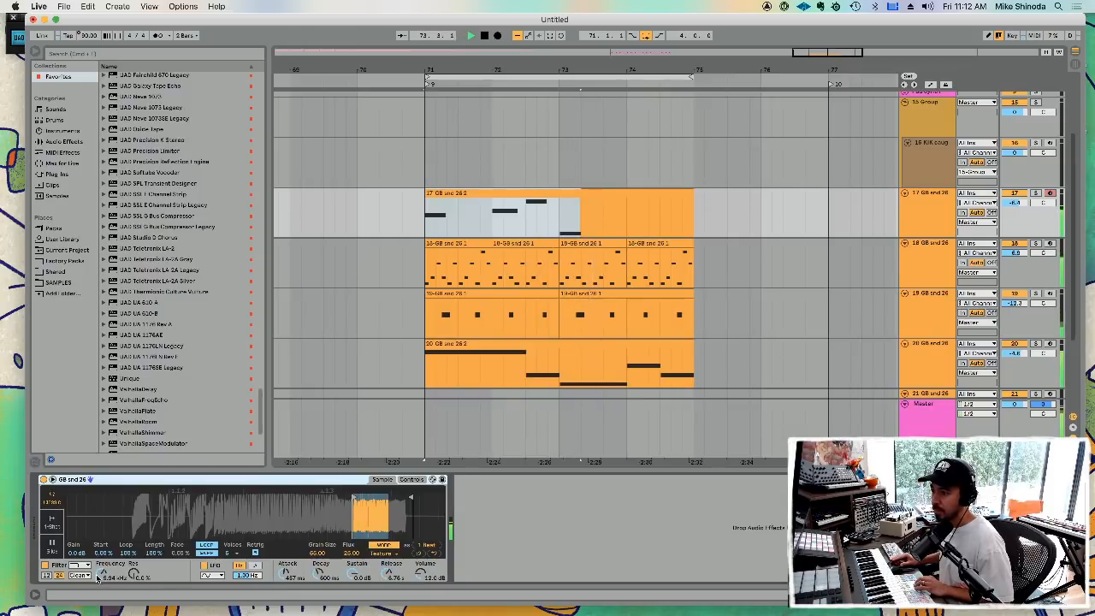
drag(101, 575, 101, 567)
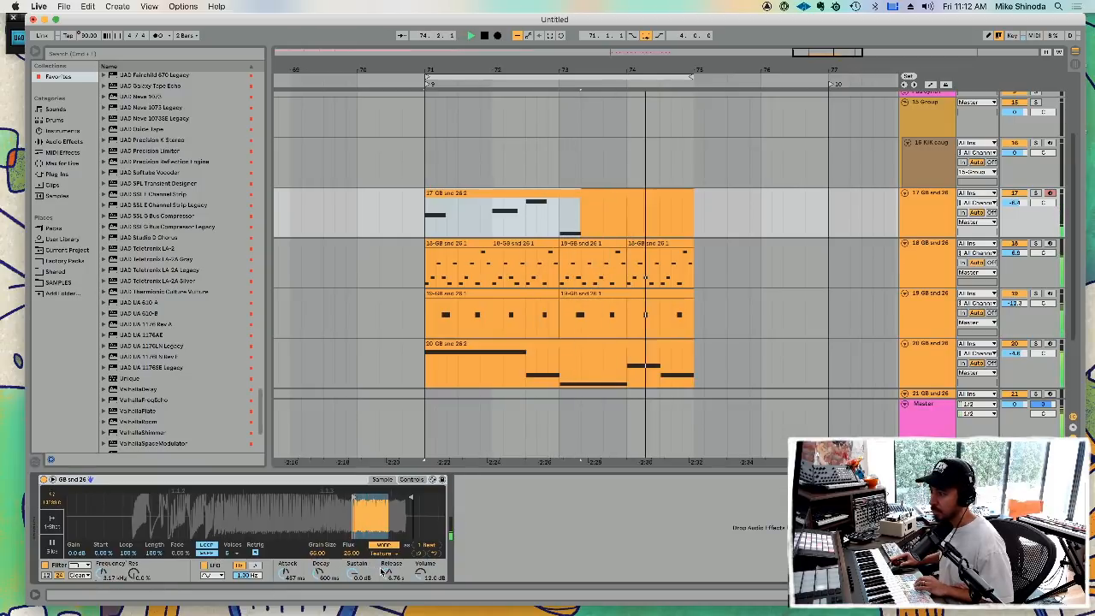
drag(388, 574, 388, 568)
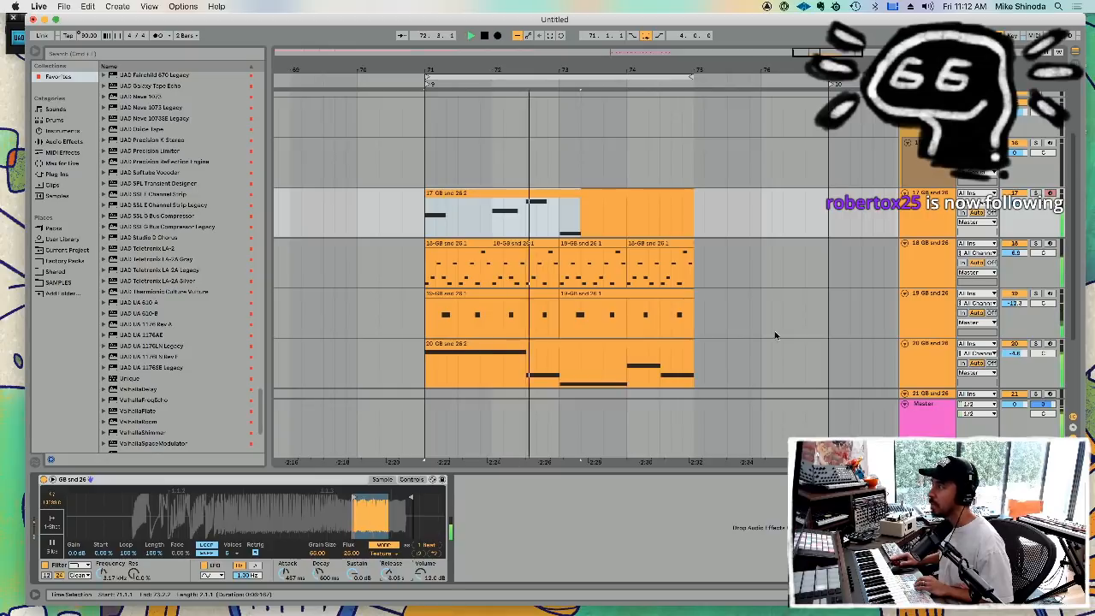
- On track 18's sampler, reduce the filter drive and lower the filter frequency to 2.57 kHz
click(971, 262)
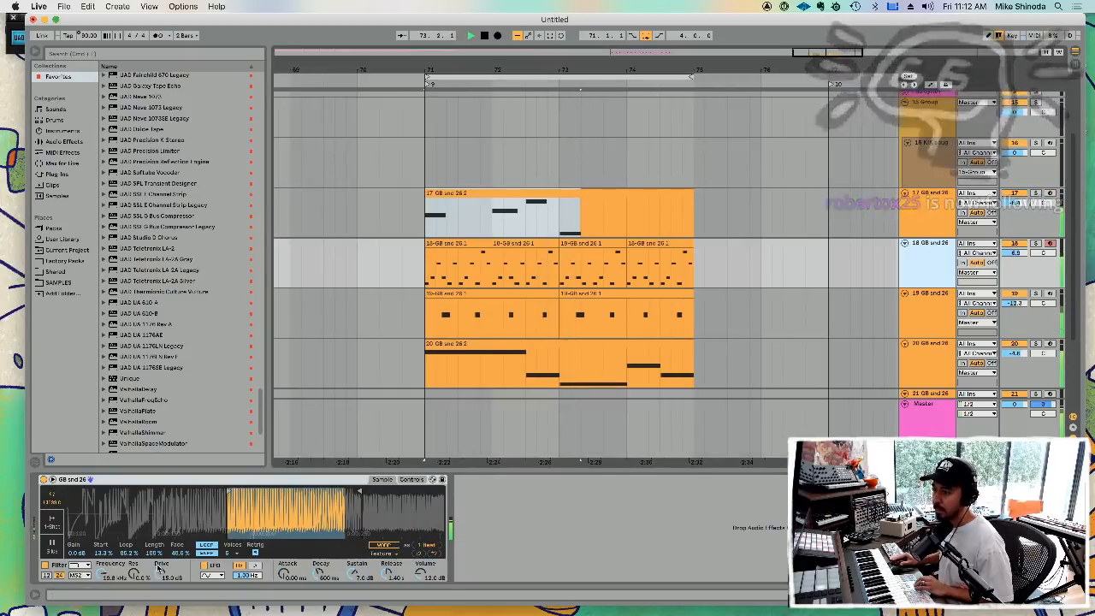
drag(160, 576, 103, 579)
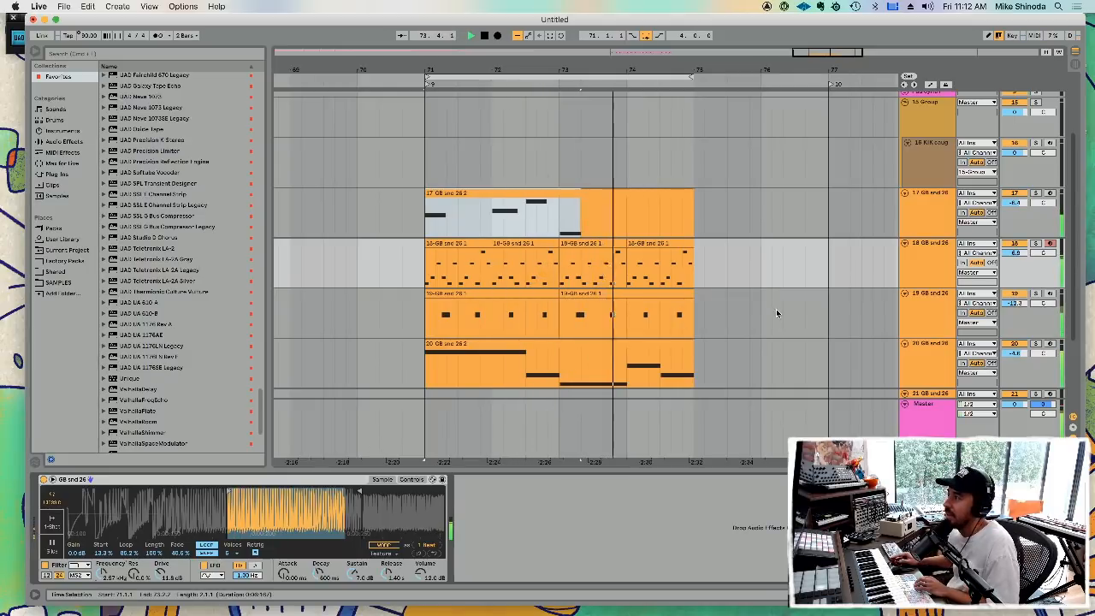
- Arm track 21 and lower its volume to -16.2 dB
scroll(743, 312, down, 3)
click(937, 215)
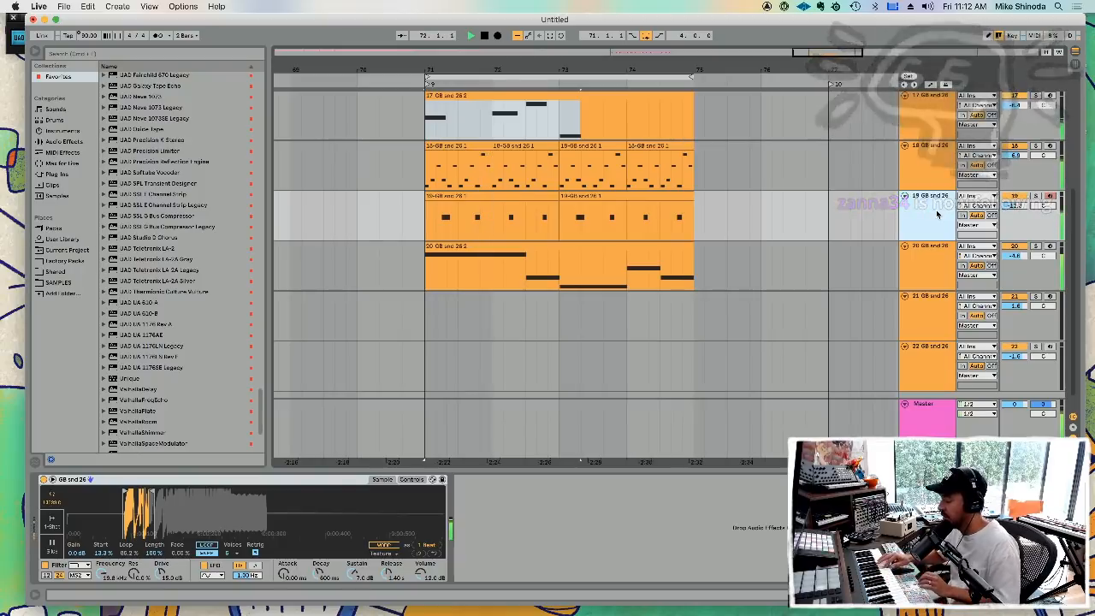
click(947, 317)
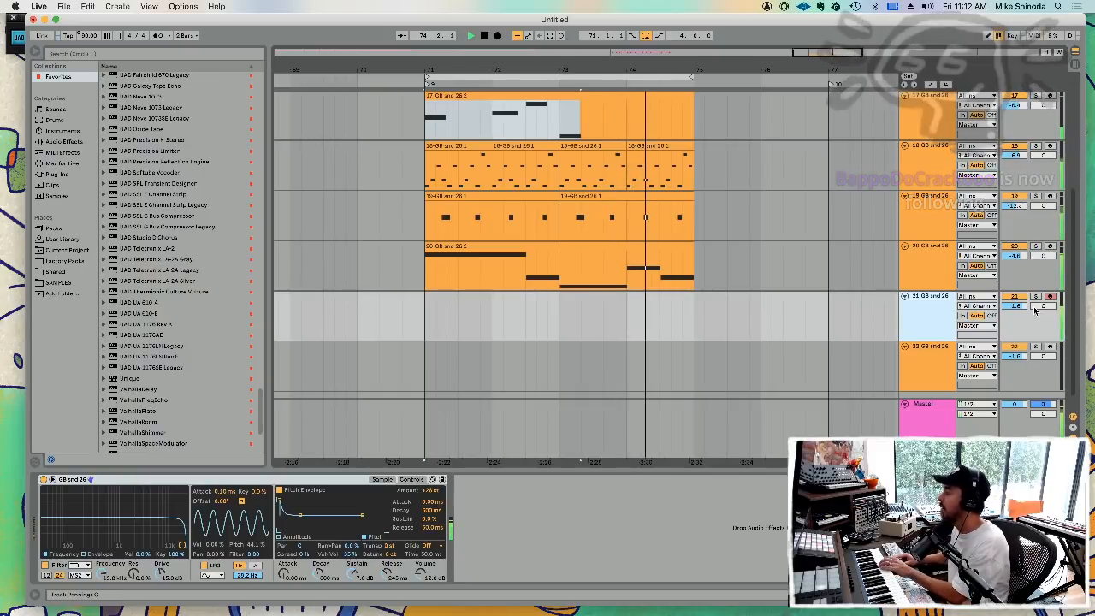
drag(1023, 310, 1024, 257)
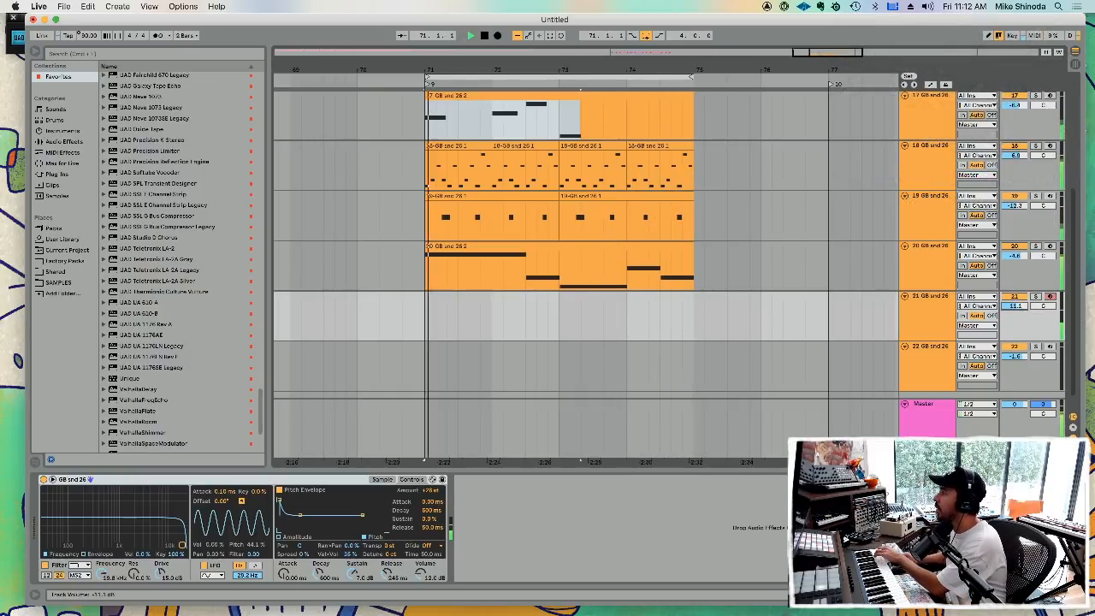
drag(1015, 306, 1015, 312)
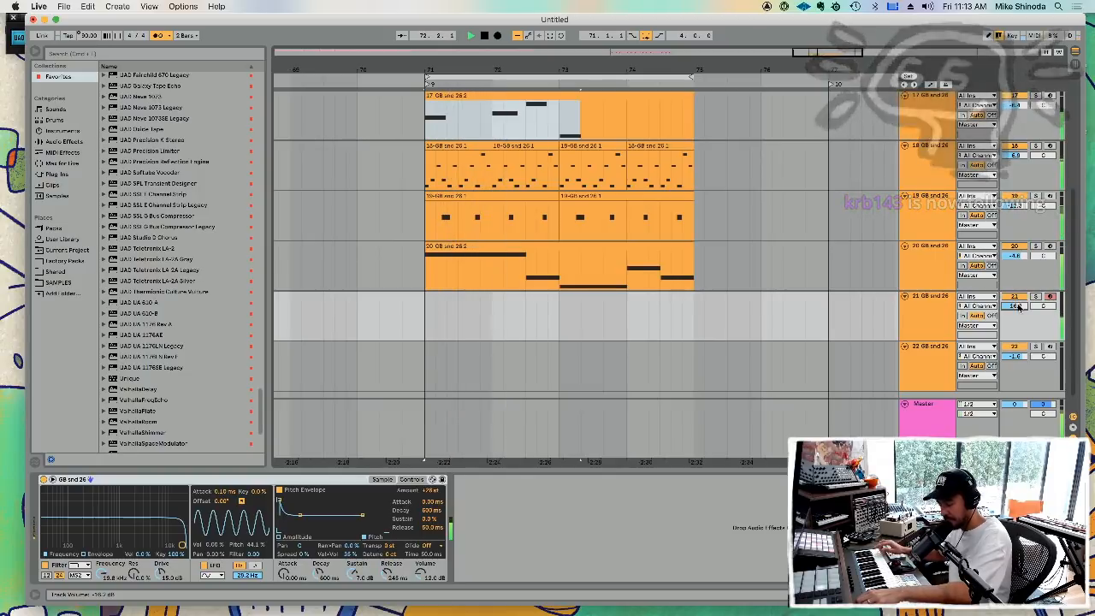
- Record a one-bar pattern of a short repeated note on track 21 at bar 73
key(F9)
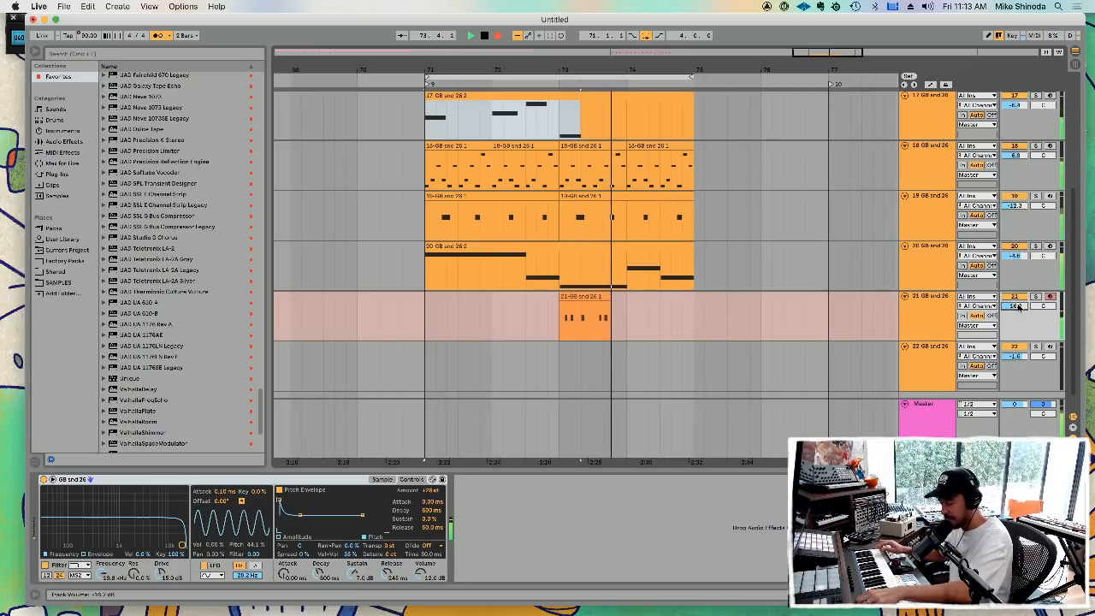
key(F9)
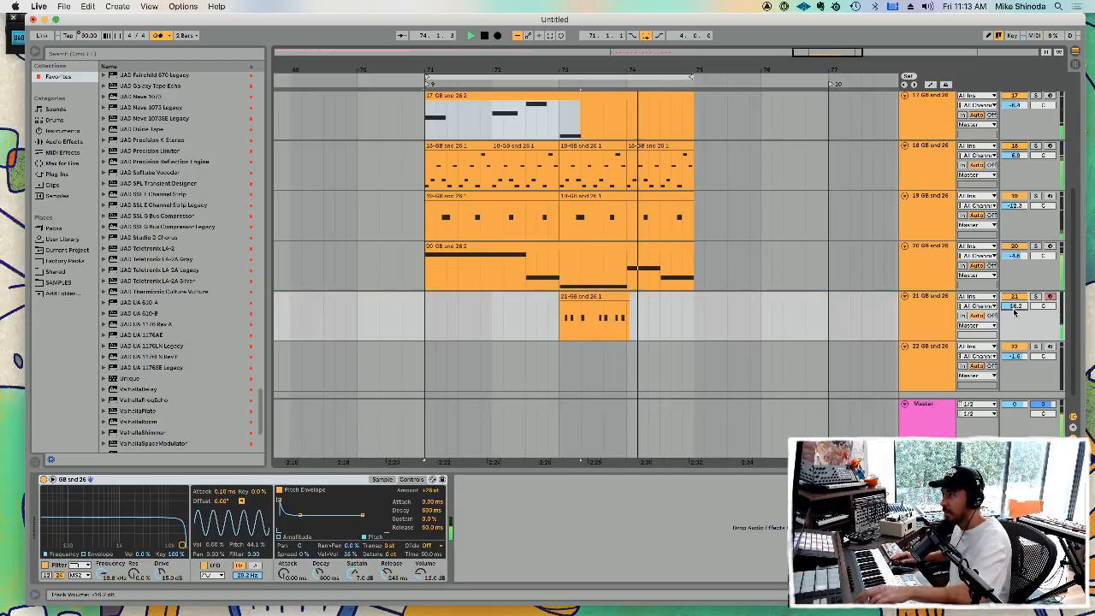
- Quantize the notes of track 21's clip and duplicate the clip into bar 74
double_click(606, 308)
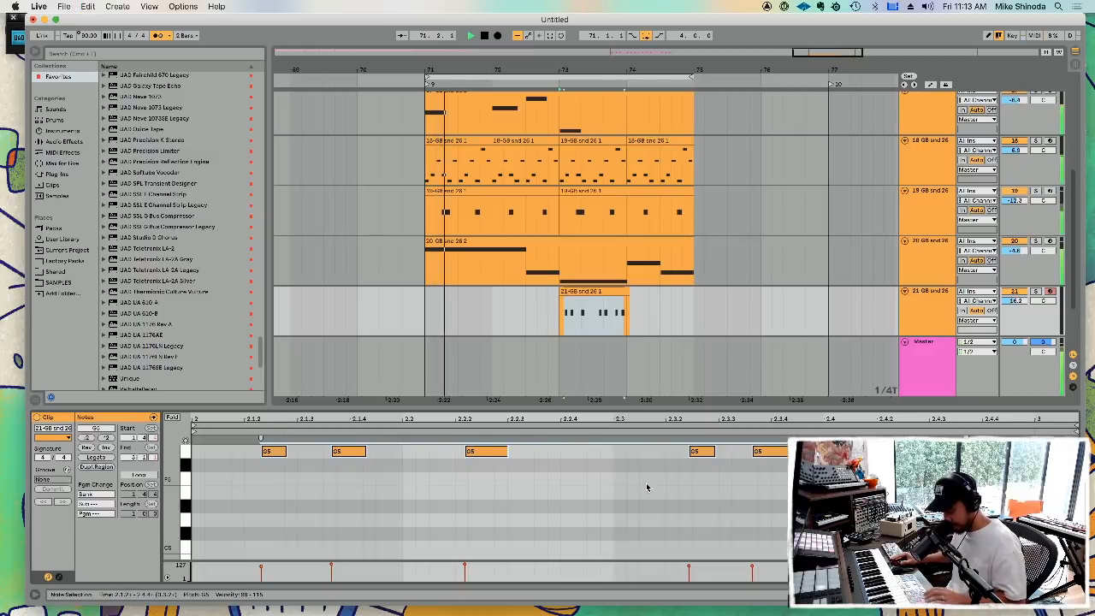
key(super+u)
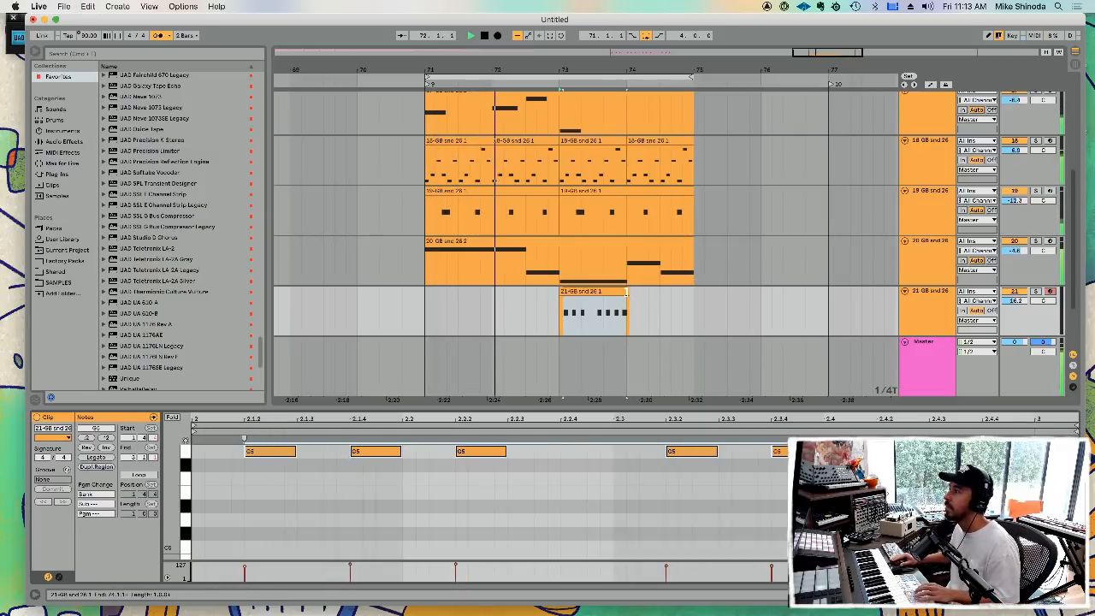
click(613, 292)
key(super+d)
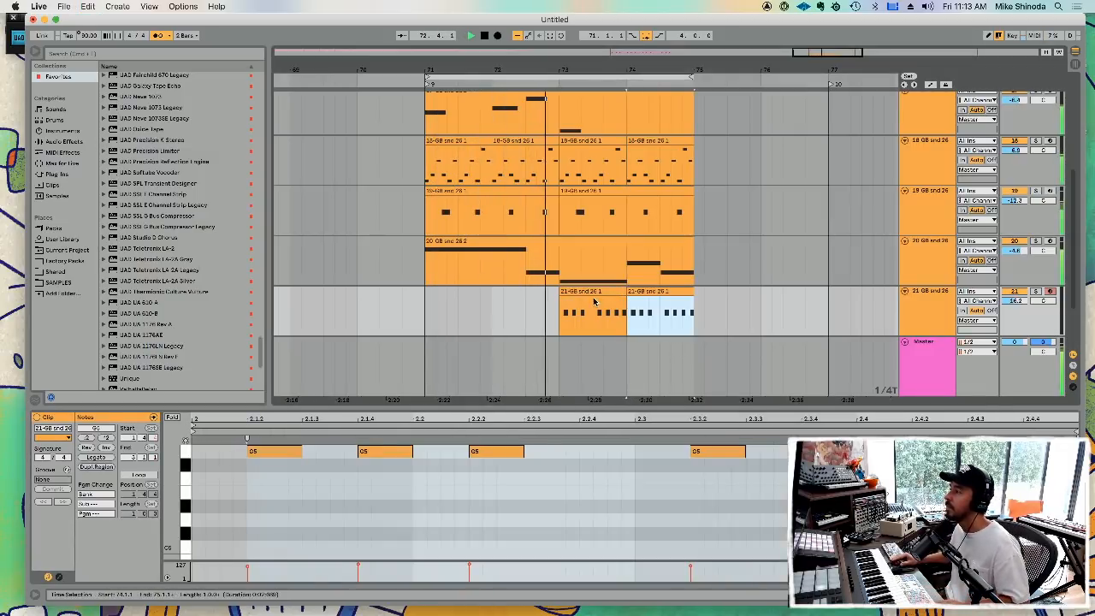
- Undo the duplication and the quantization of track 21's clip
key(super+z)
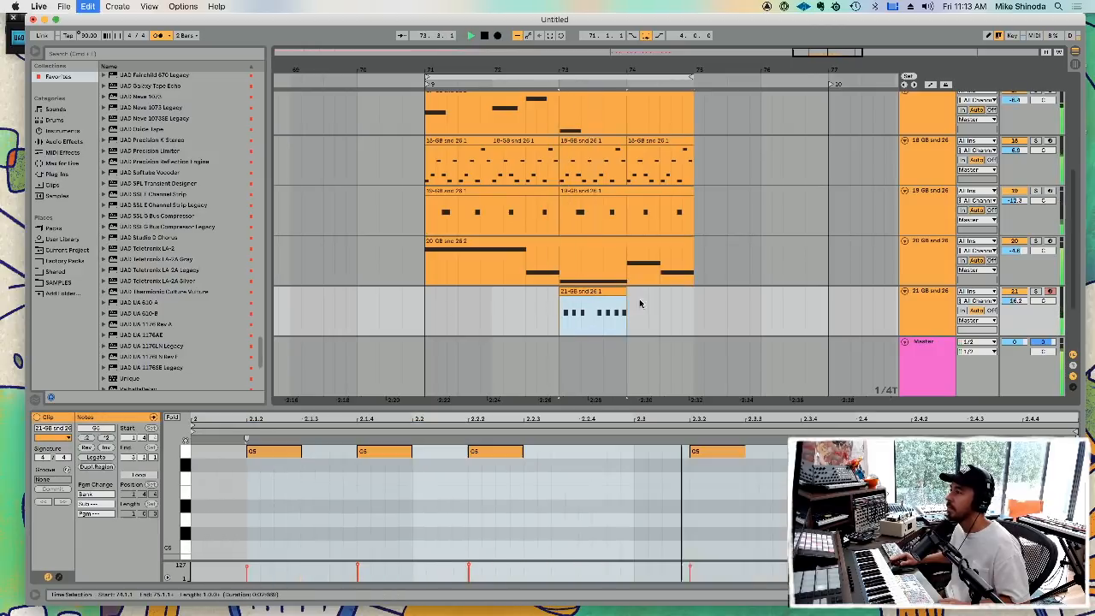
click(621, 306)
key(super+z)
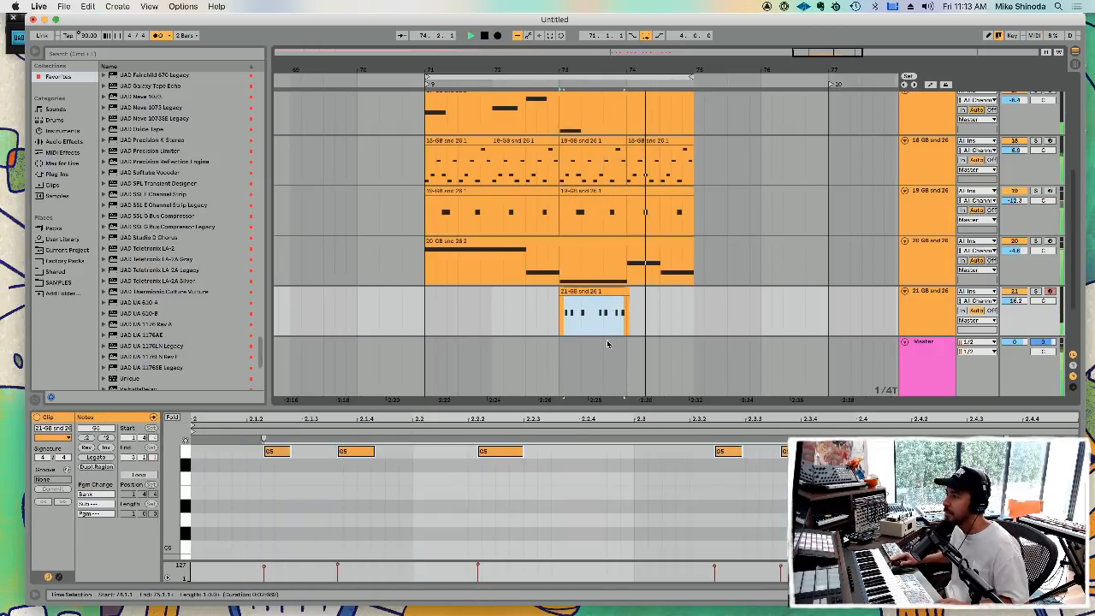
- Select all notes in track 21's clip and quantize them again
click(565, 491)
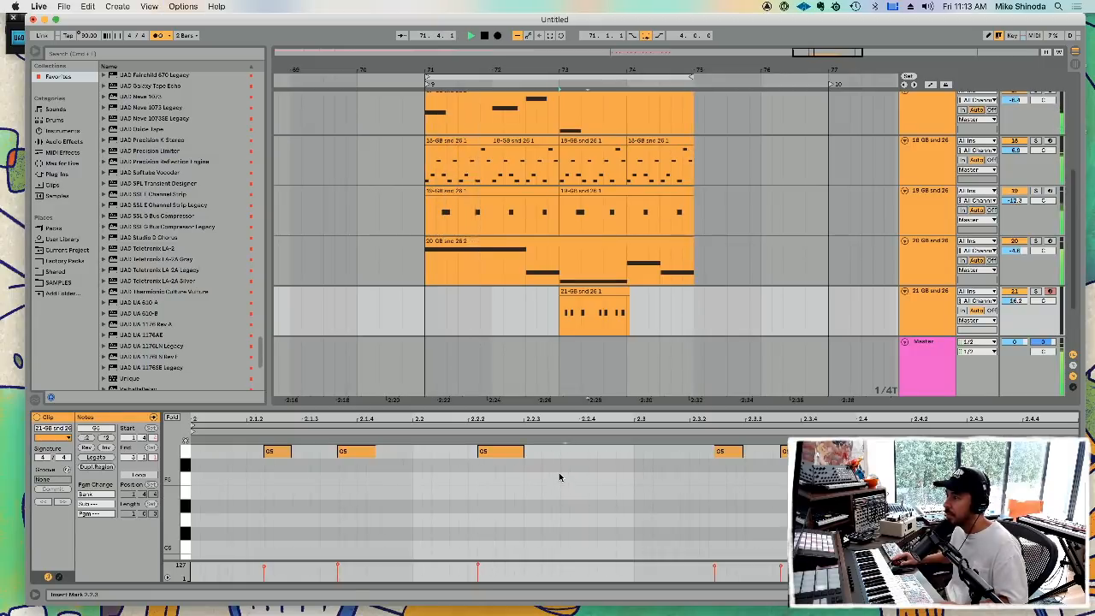
key(super+a)
key(super+u)
click(560, 477)
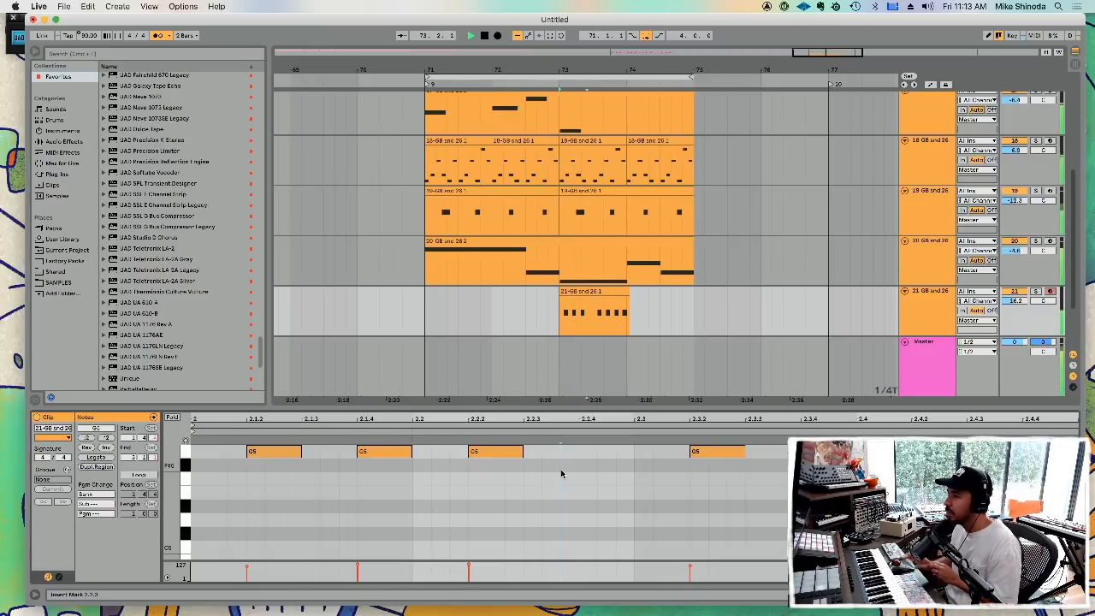
- Stop playback and undo the last quantization on track 21
key(space)
key(super+z)
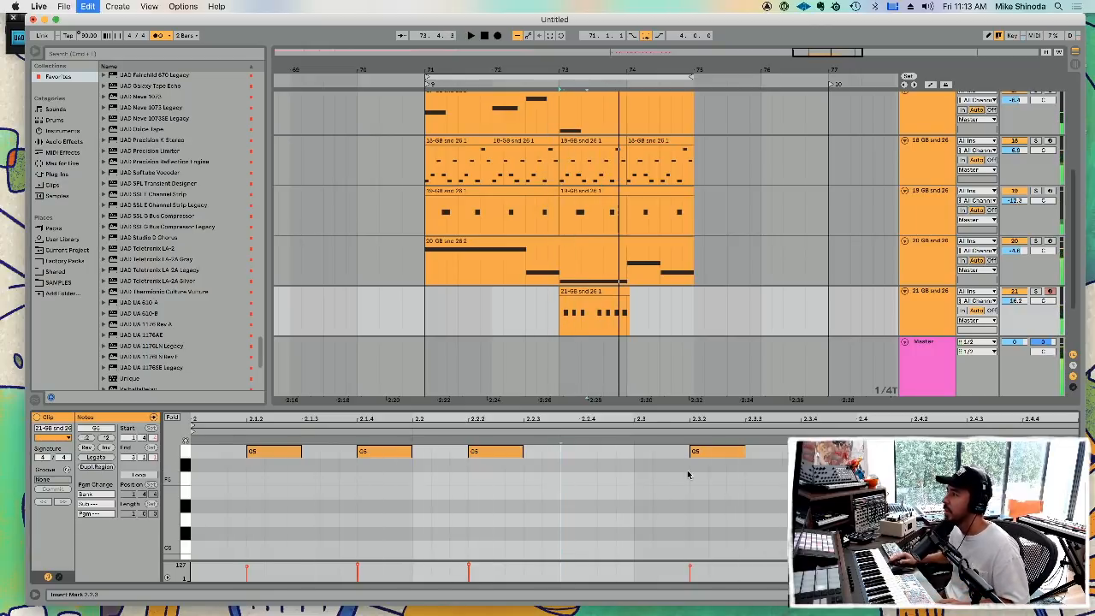
- Try to quantize the selected notes in track 21's clip to 1/16, adjusting note starts and ends at 100%
right_click(622, 476)
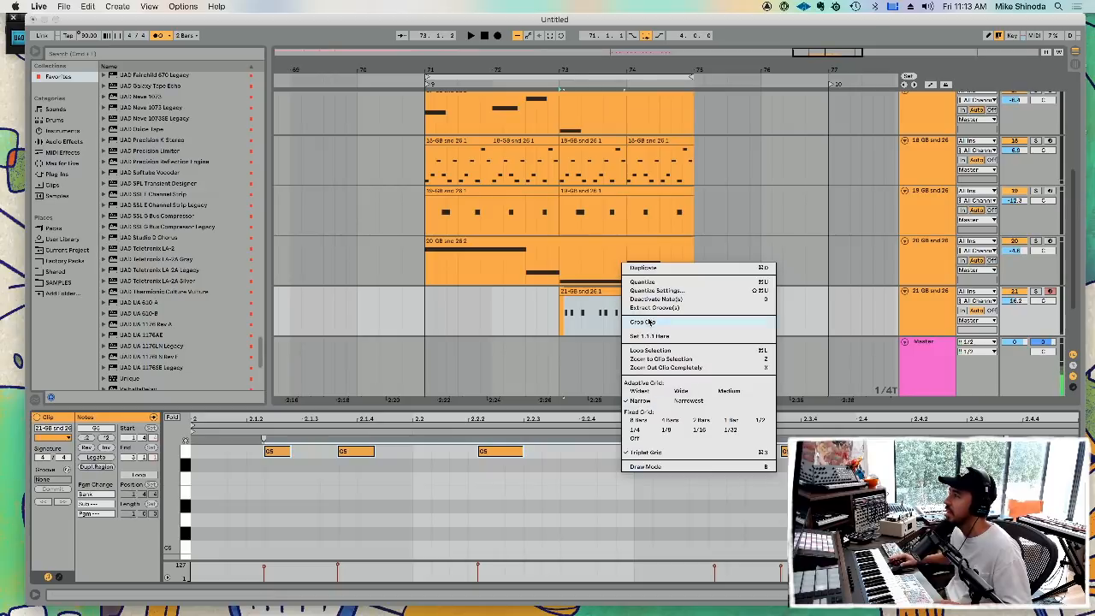
click(656, 292)
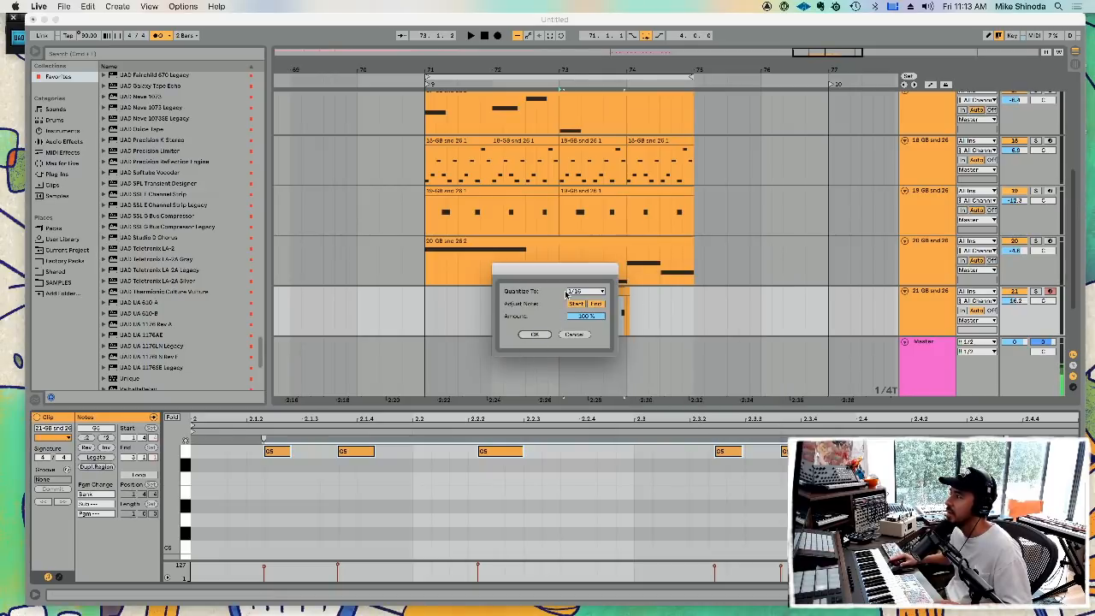
click(533, 334)
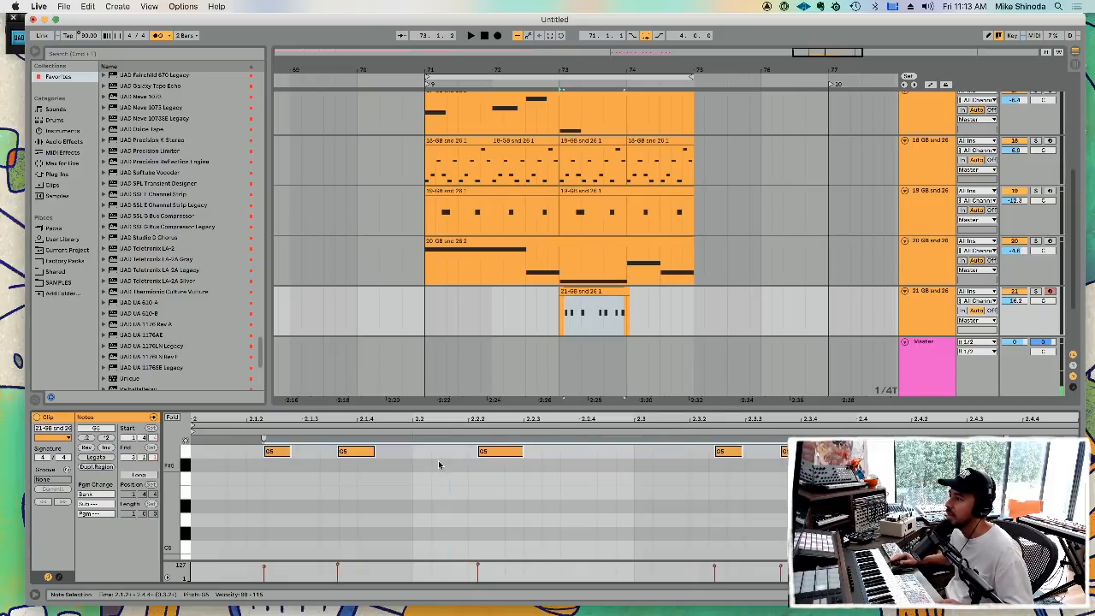
click(356, 494)
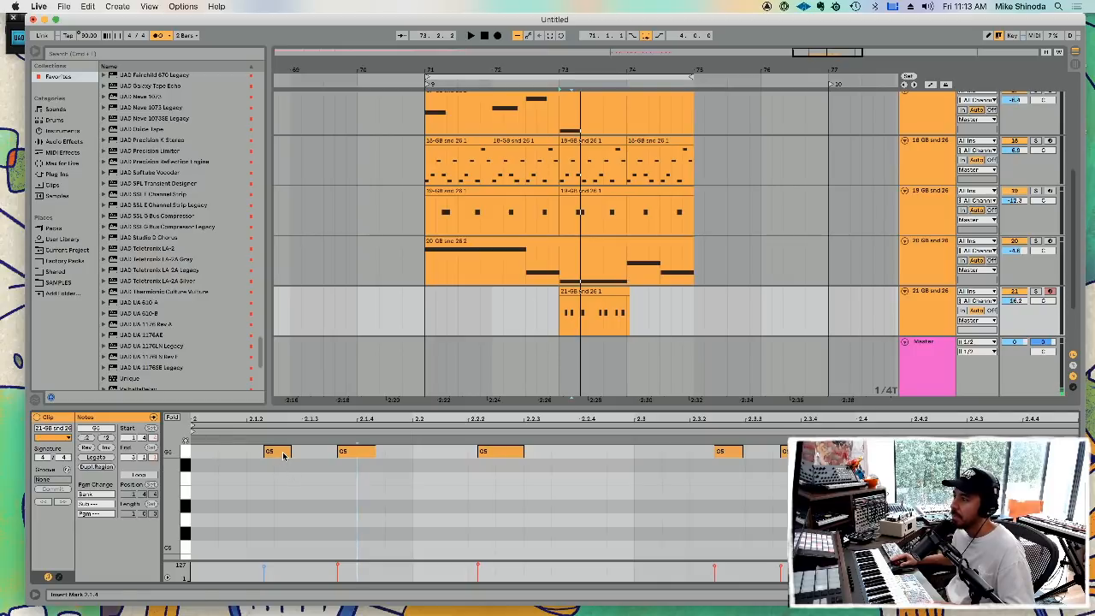
- Try shifting the first three notes in track 21's clip individually, moving the second and third slightly earlier, and play the result
drag(283, 455, 297, 461)
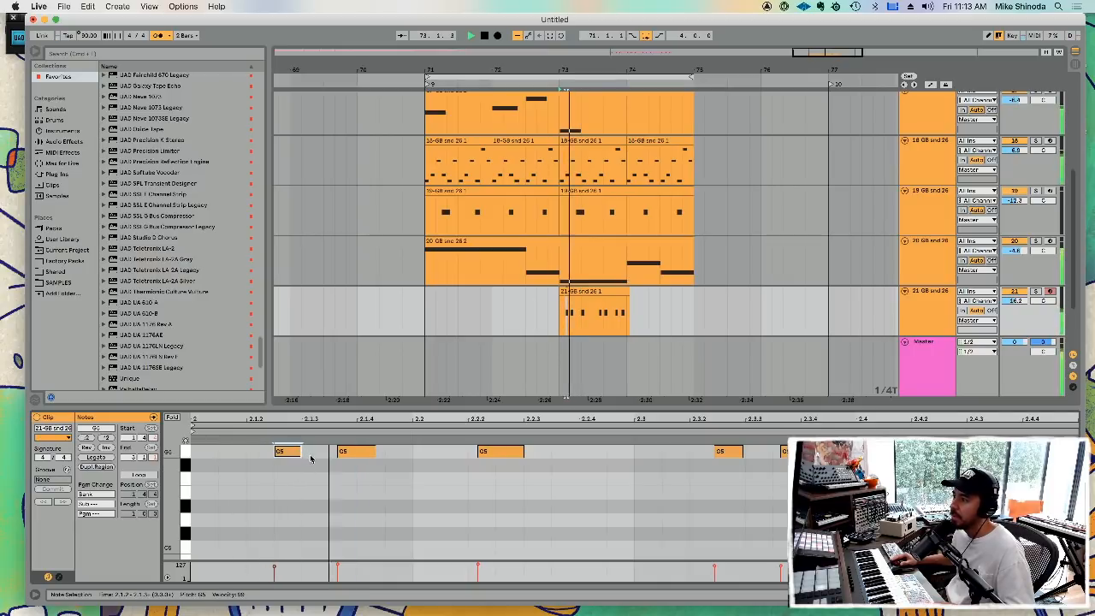
click(352, 457)
drag(352, 457, 345, 459)
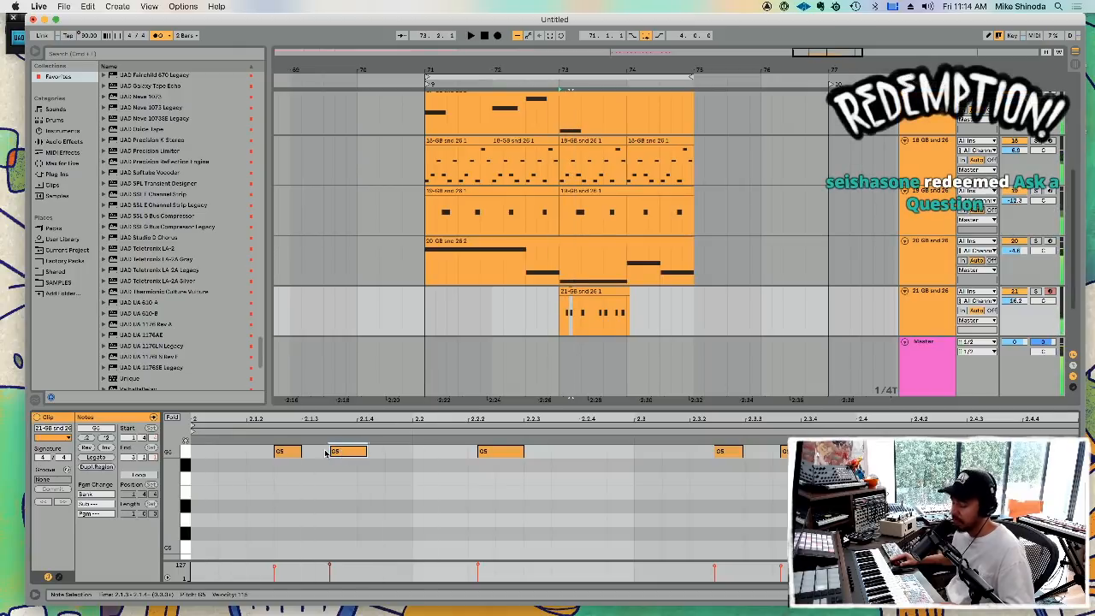
drag(290, 451, 264, 453)
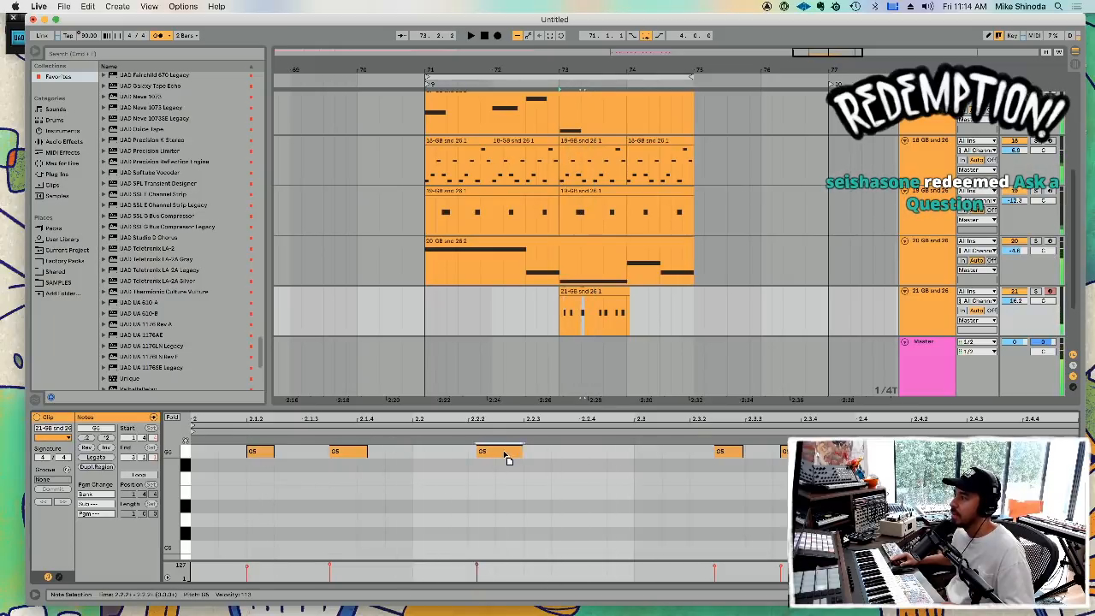
drag(507, 454, 499, 459)
key(space)
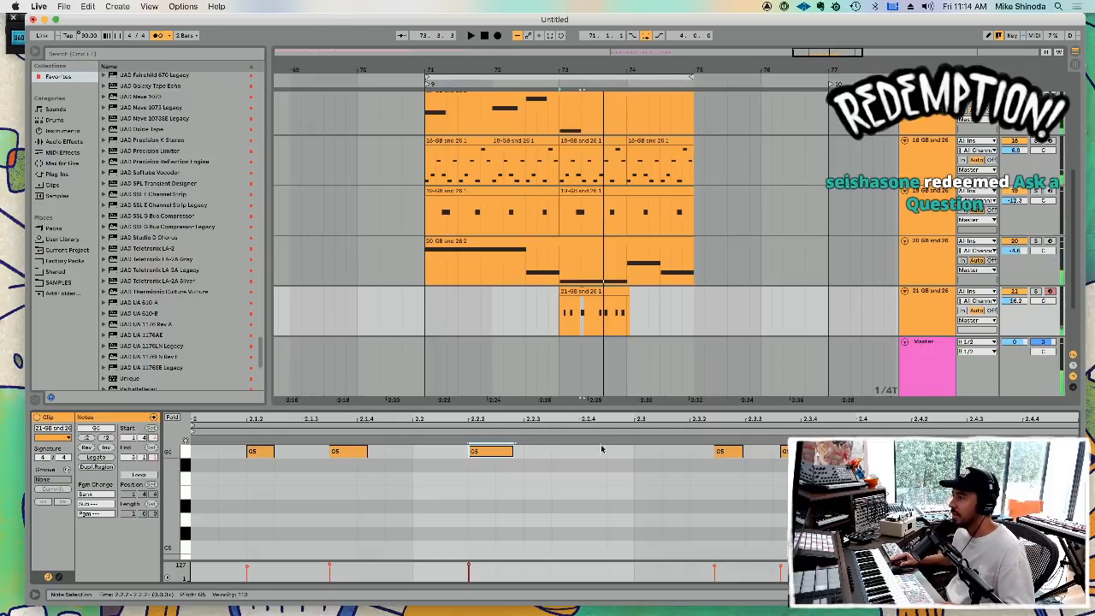
- Nudge the first three notes in track 21's clip slightly later, adjust the remaining four one at a time, and play the result
drag(566, 418, 709, 405)
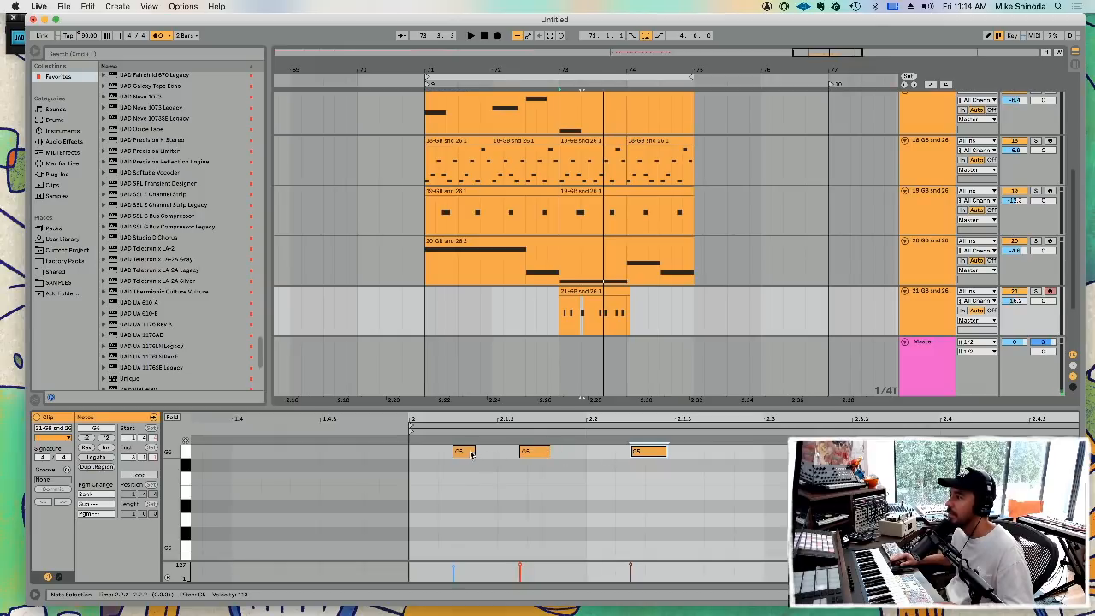
mouse_move(471, 454)
mouse_down()
mouse_move(556, 460)
mouse_move(525, 456)
mouse_move(544, 455)
mouse_up()
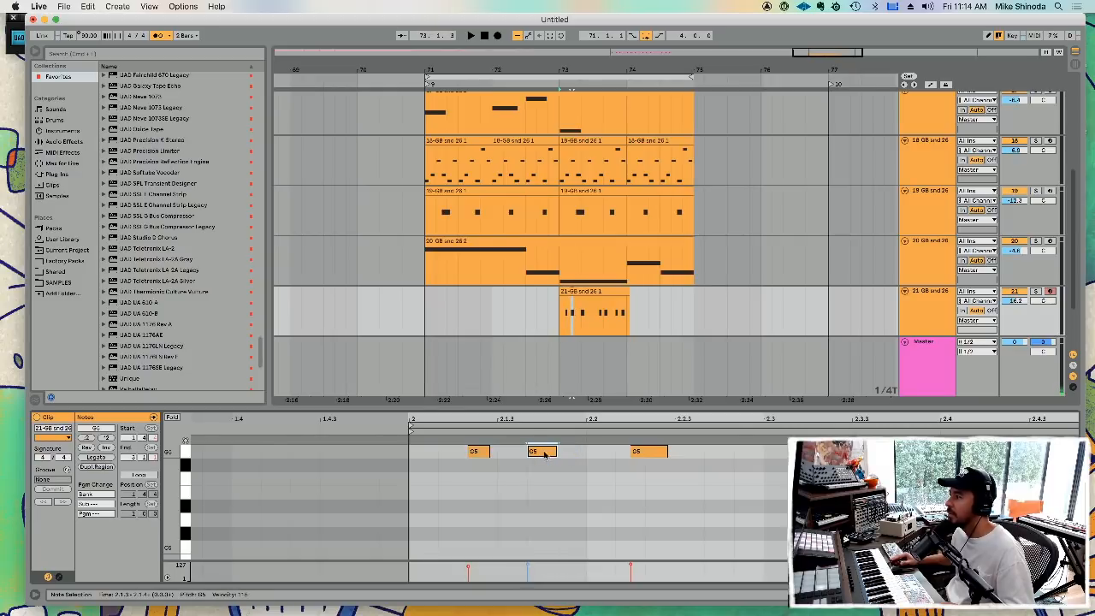
click(658, 452)
key(Right)
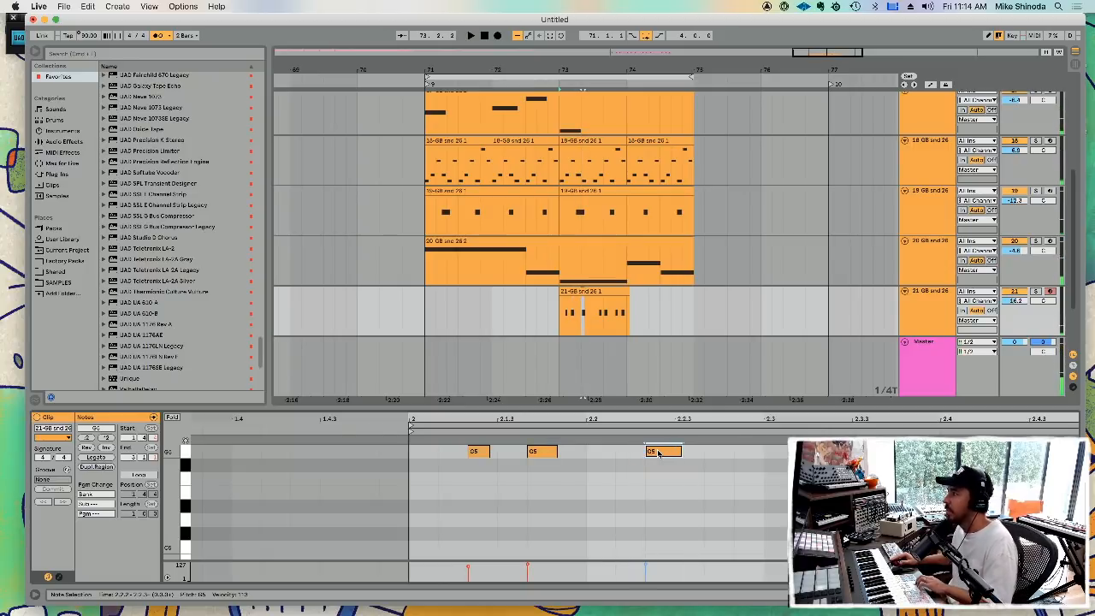
click(845, 452)
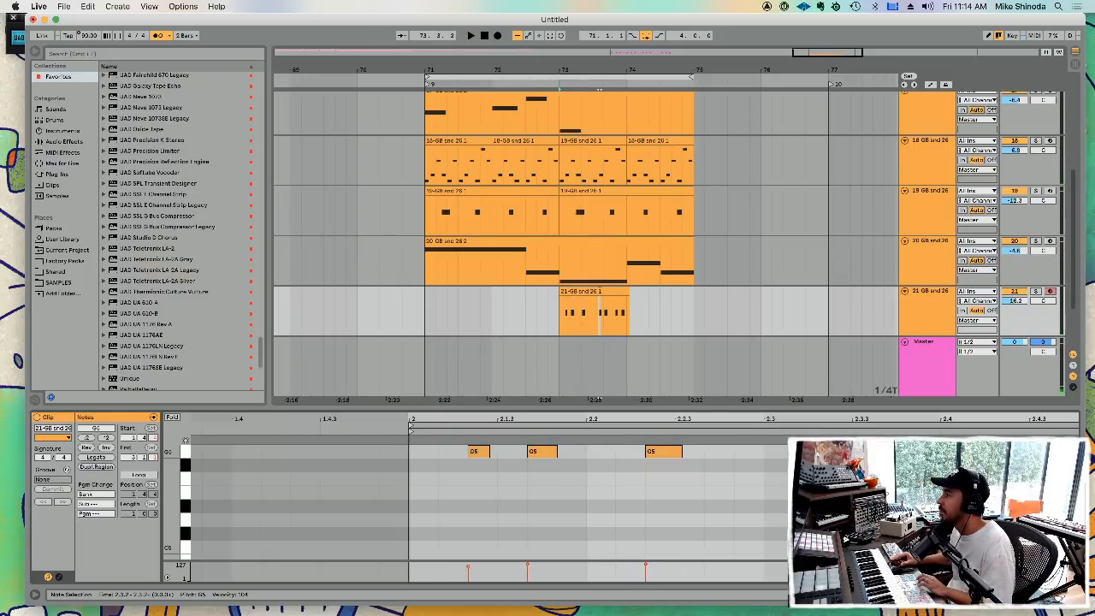
click(887, 452)
click(1008, 451)
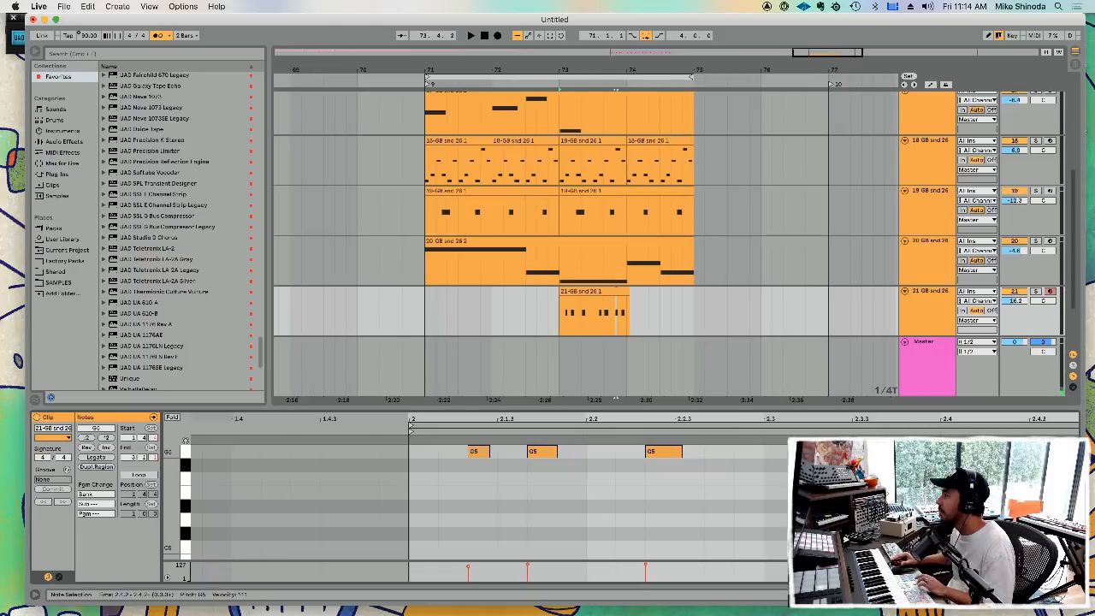
click(1063, 452)
key(space)
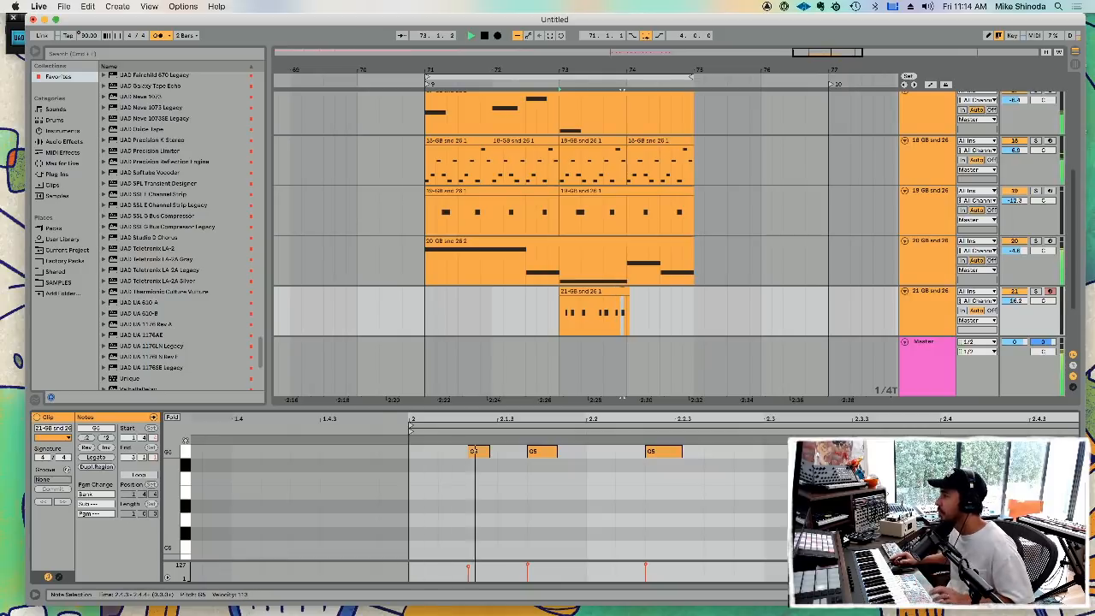
- Trim track 21's clip overhang past the start of bar 74 and duplicate the clip into bar 74
drag(663, 306, 626, 308)
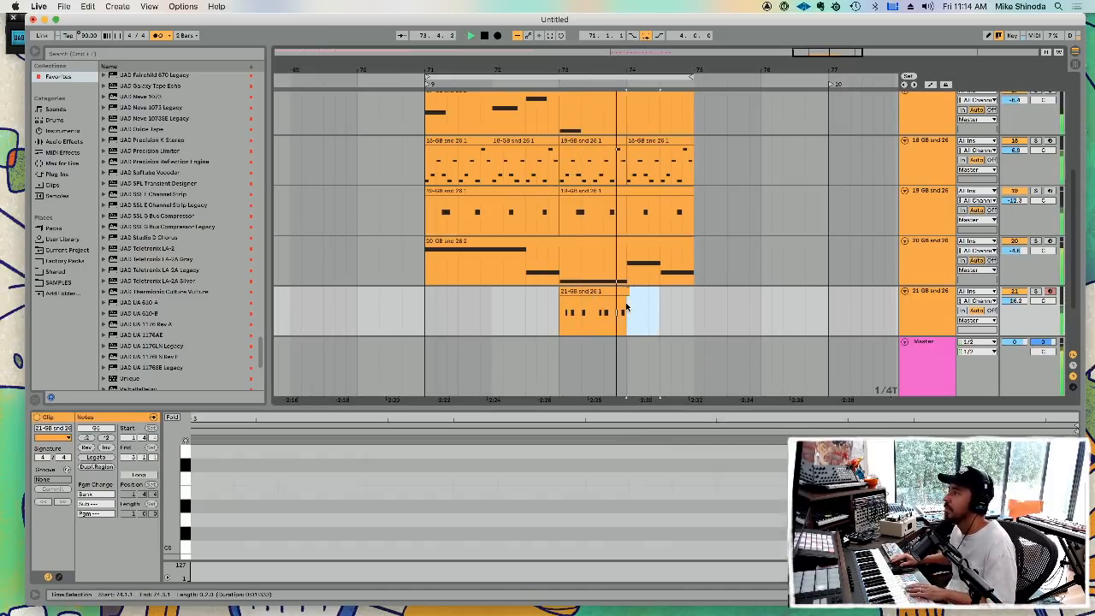
key(Delete)
click(614, 292)
key(super+d)
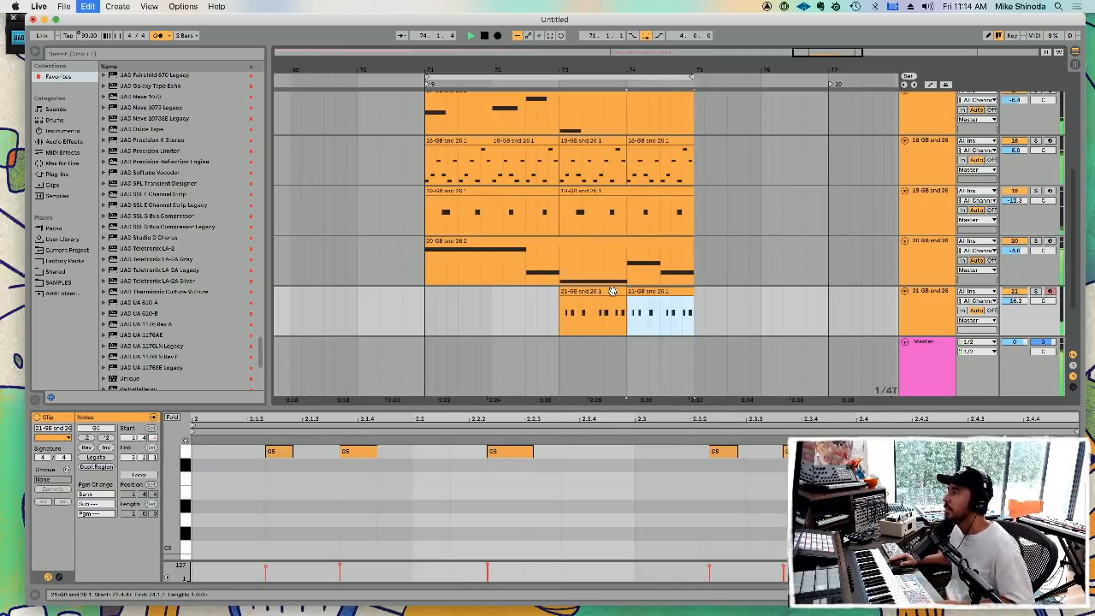
- Copy track 21's two clips from bars 73–74 to bar 71 and set the track's volume to -26.4 dB
shift+click(562, 313)
key(super+c)
click(430, 312)
key(super+v)
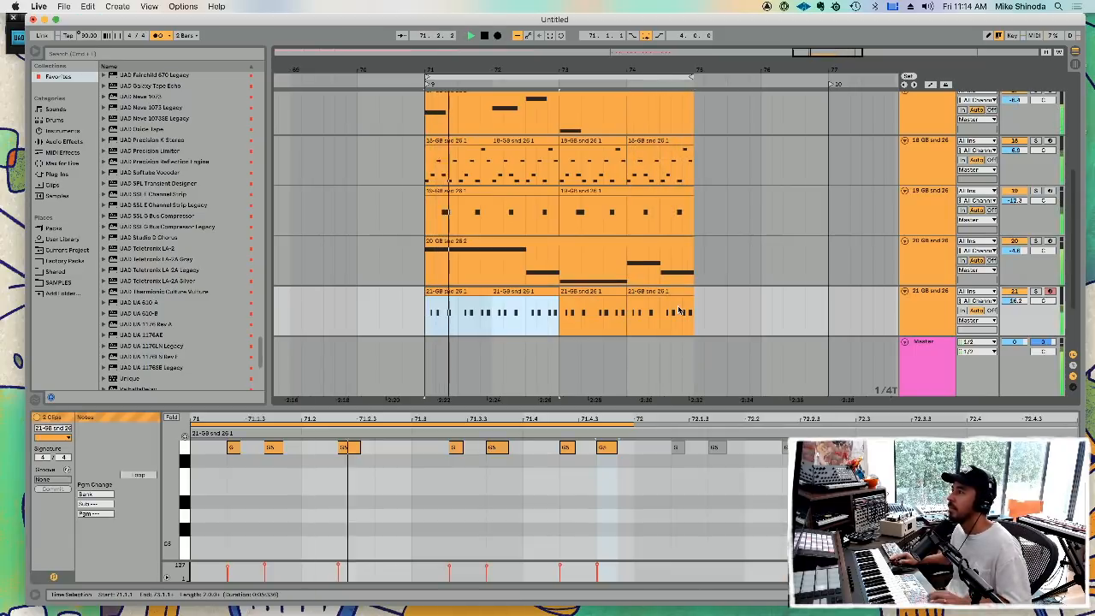
mouse_move(1016, 302)
mouse_down()
mouse_move(1016, 331)
mouse_move(1016, 320)
mouse_up()
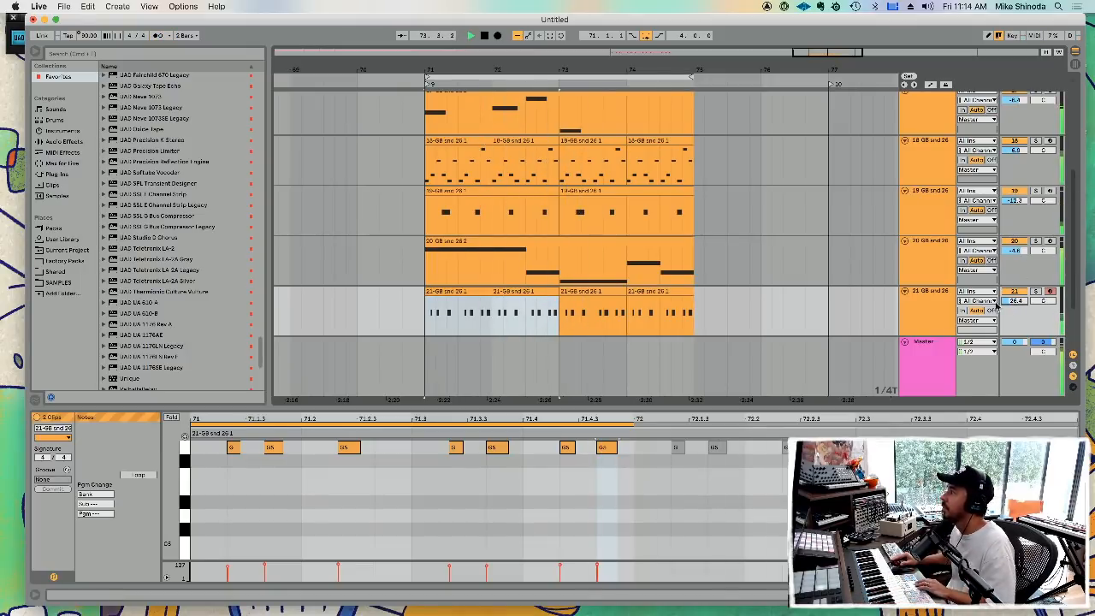
- Select track 22, set its volume to -7.4 dB, and open its GB snd 26 sampler device
scroll(981, 318, down, 3)
click(937, 279)
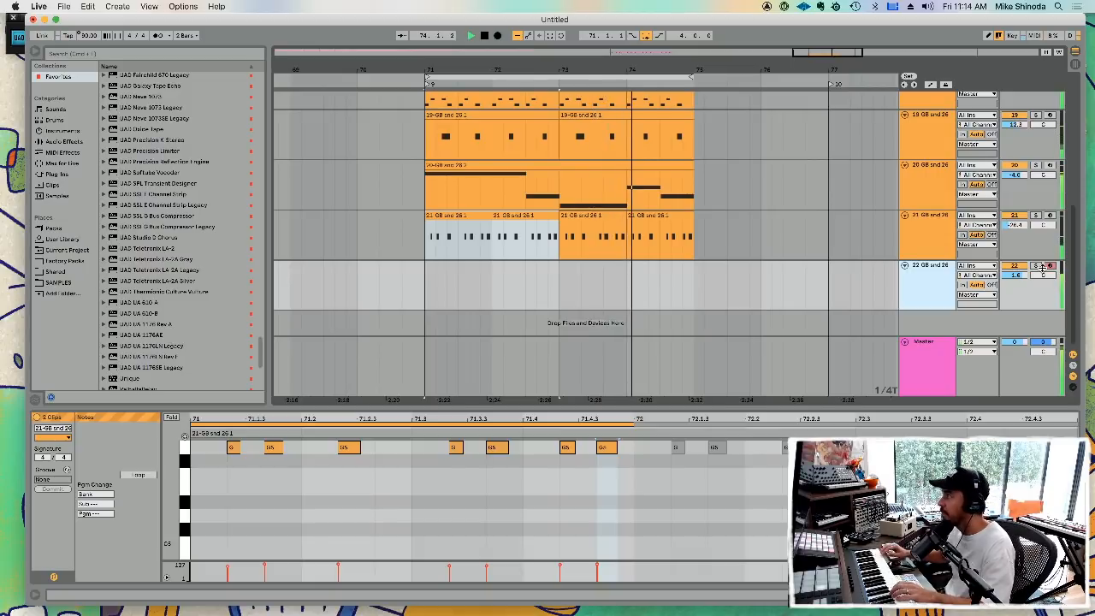
drag(1019, 280, 1019, 305)
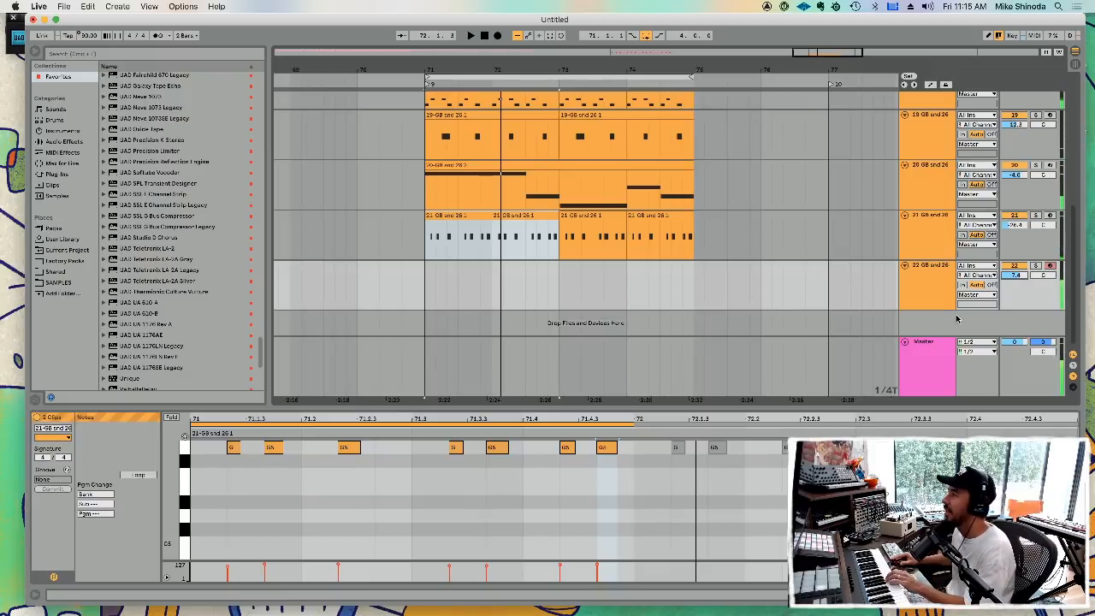
click(934, 279)
click(932, 274)
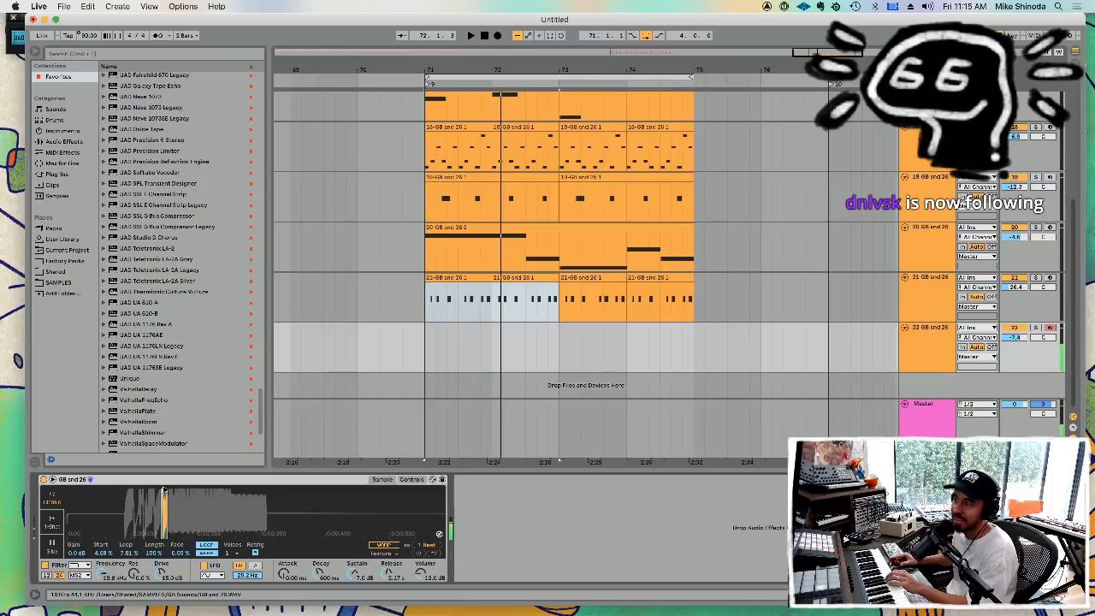
- Set the sample start in track 22's sampler to 0% and zoom in on the looped part of the waveform
click(414, 480)
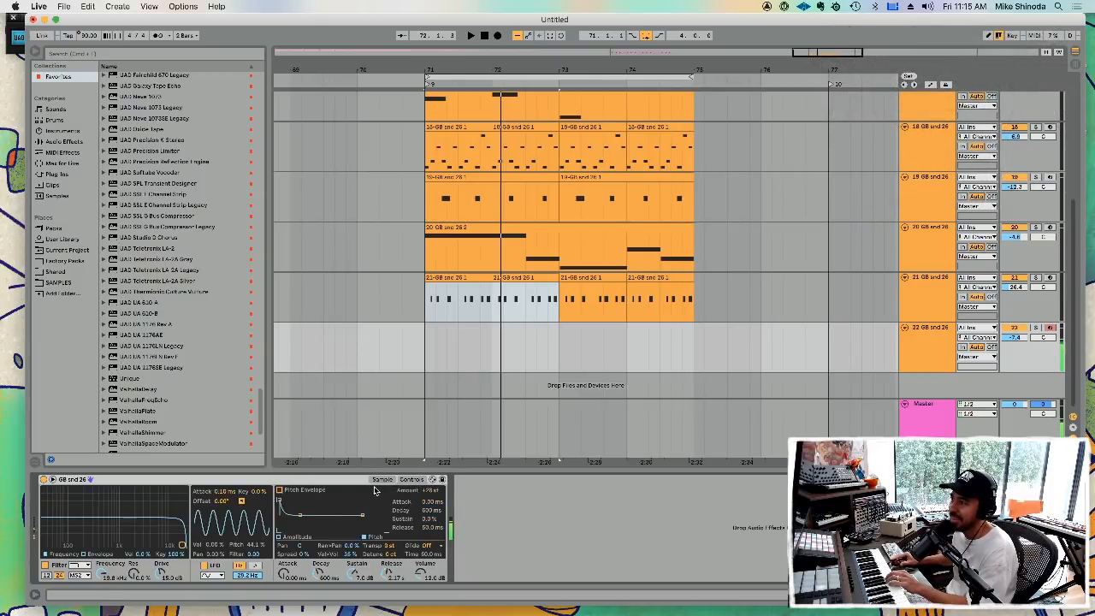
click(382, 480)
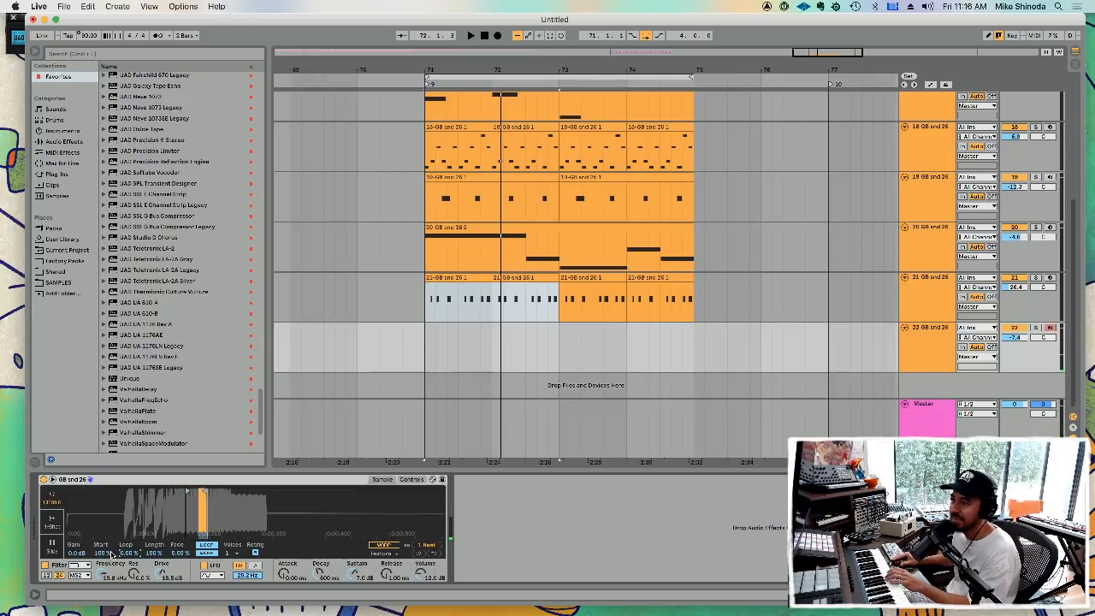
drag(111, 554, 111, 591)
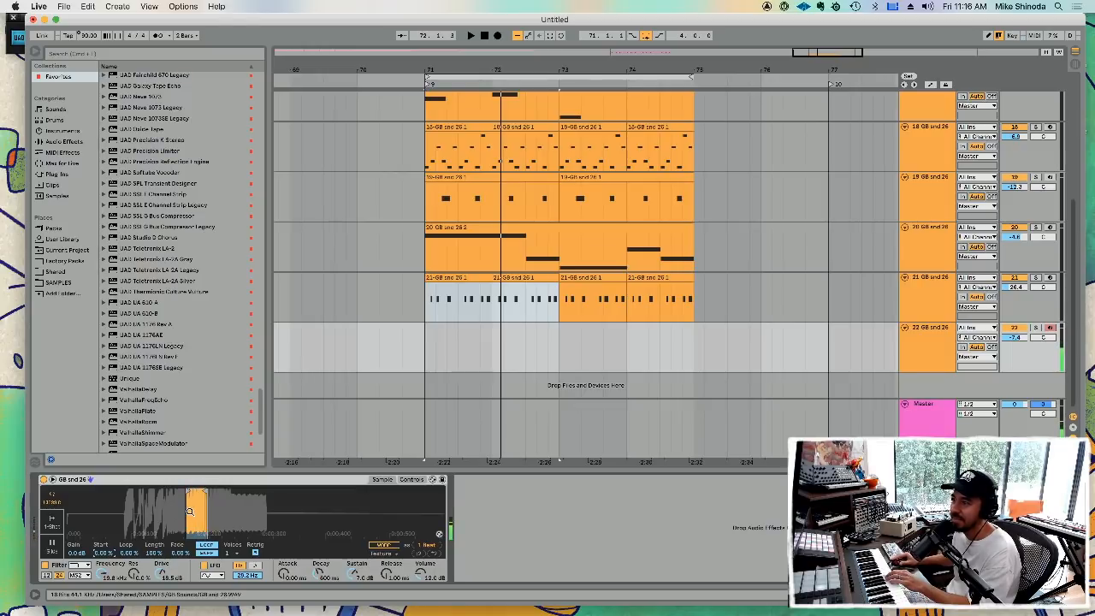
drag(202, 494, 189, 599)
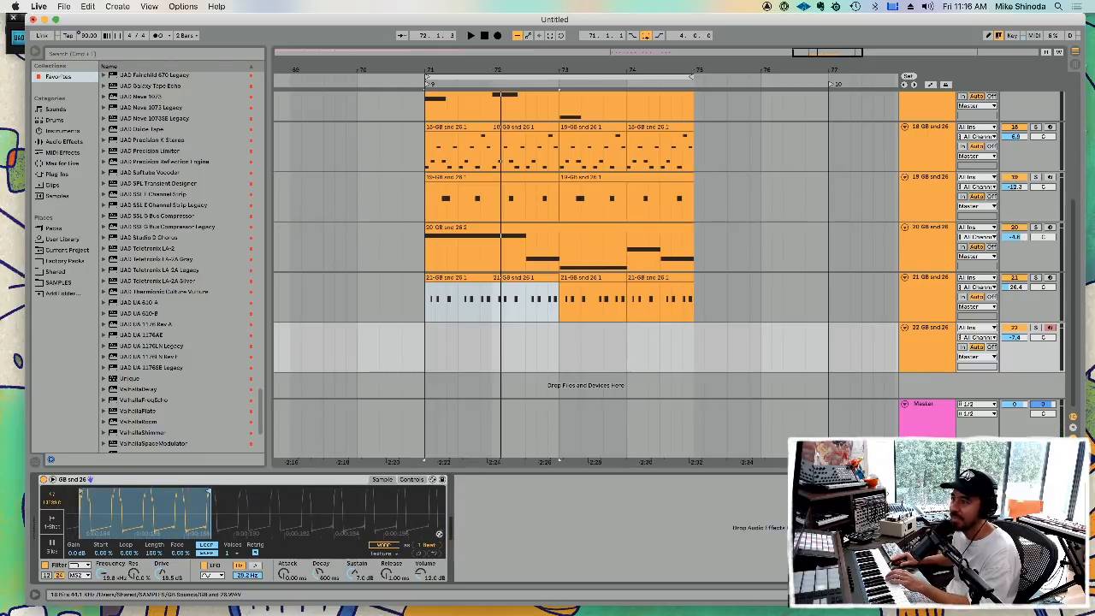
- Shorten the loop region in track 22's sampler to about two waveform cycles and turn off its filter
drag(188, 531, 199, 502)
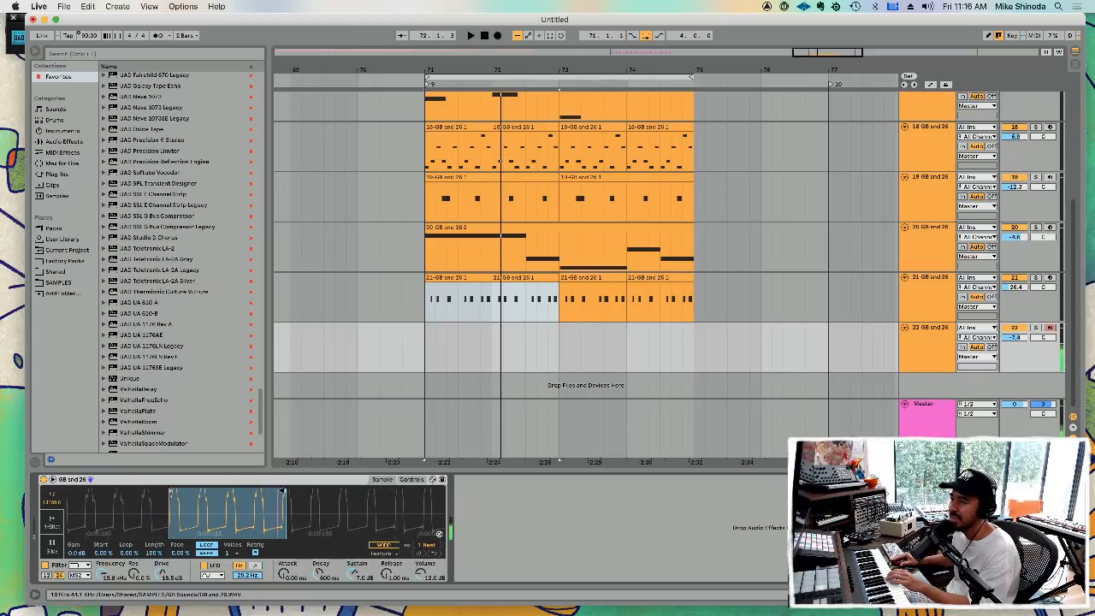
drag(282, 491, 229, 490)
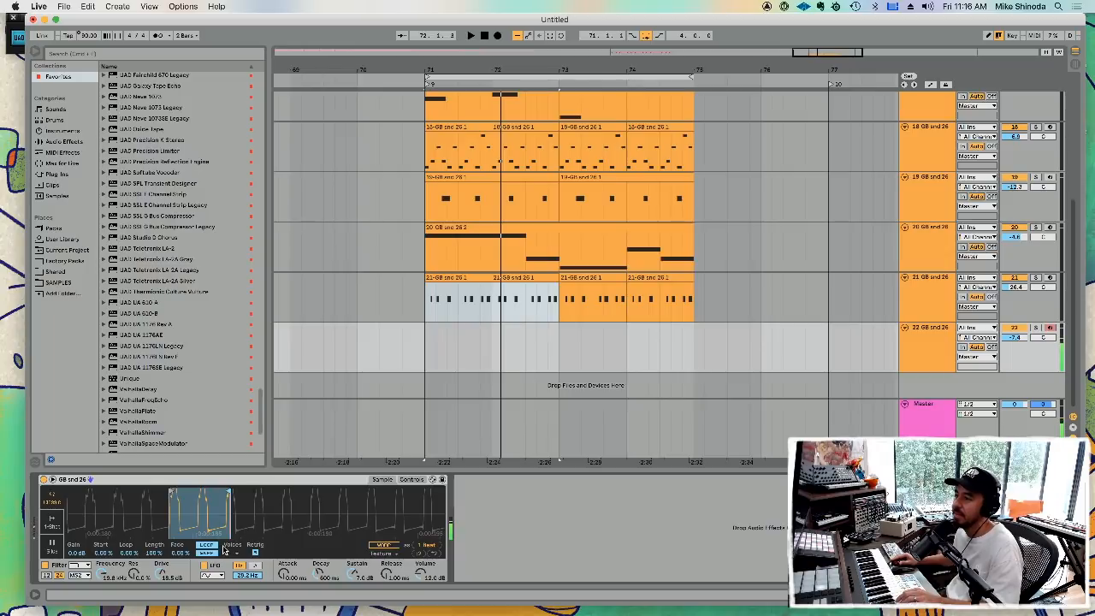
click(412, 480)
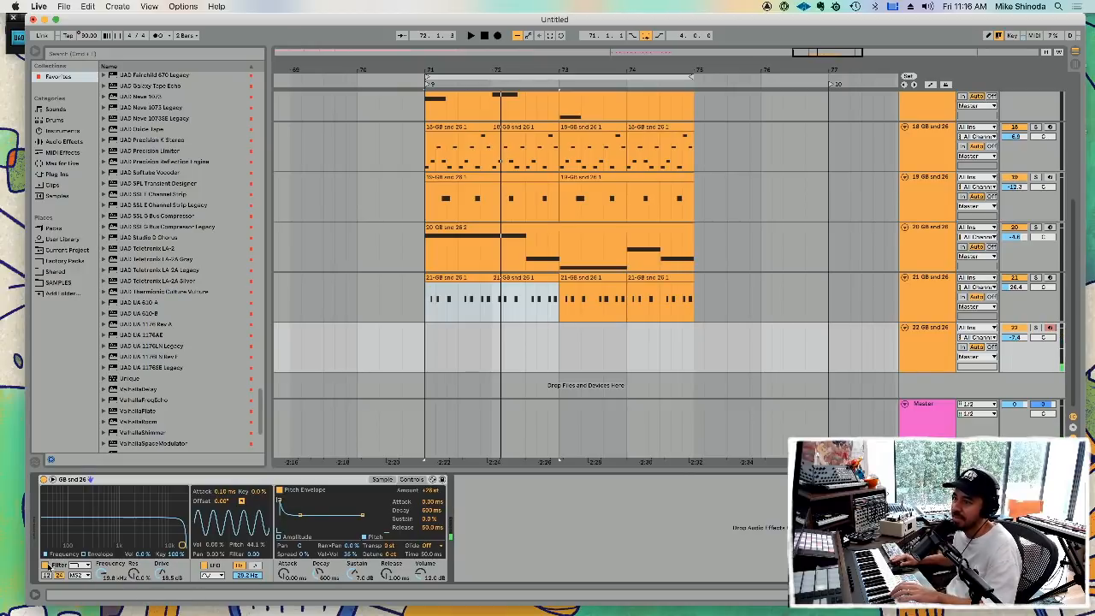
click(45, 566)
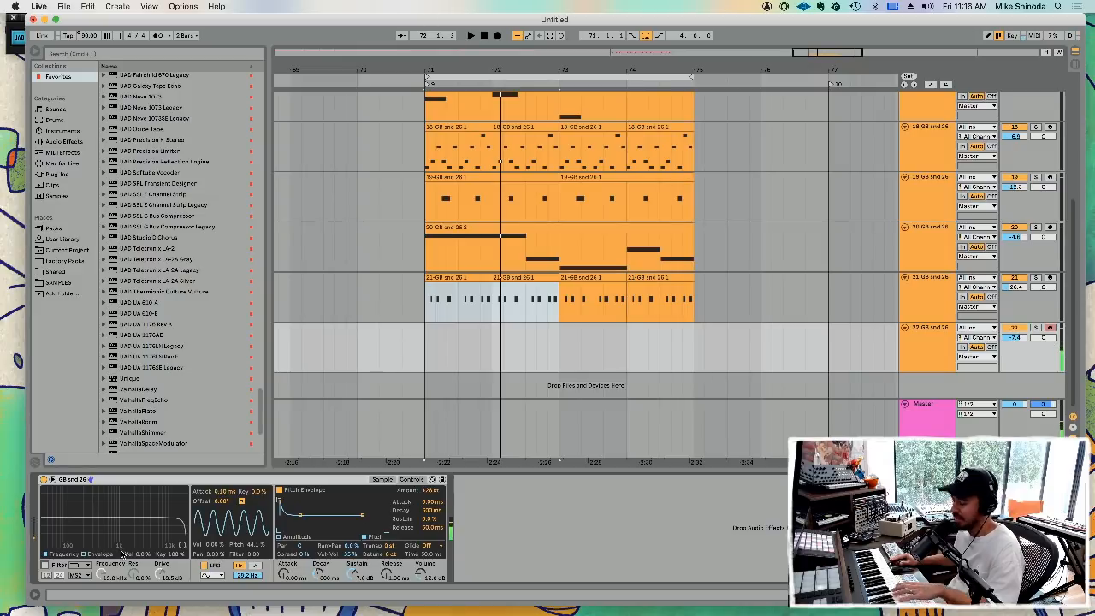
- Play the arrangement loop and delete track 22
key(space)
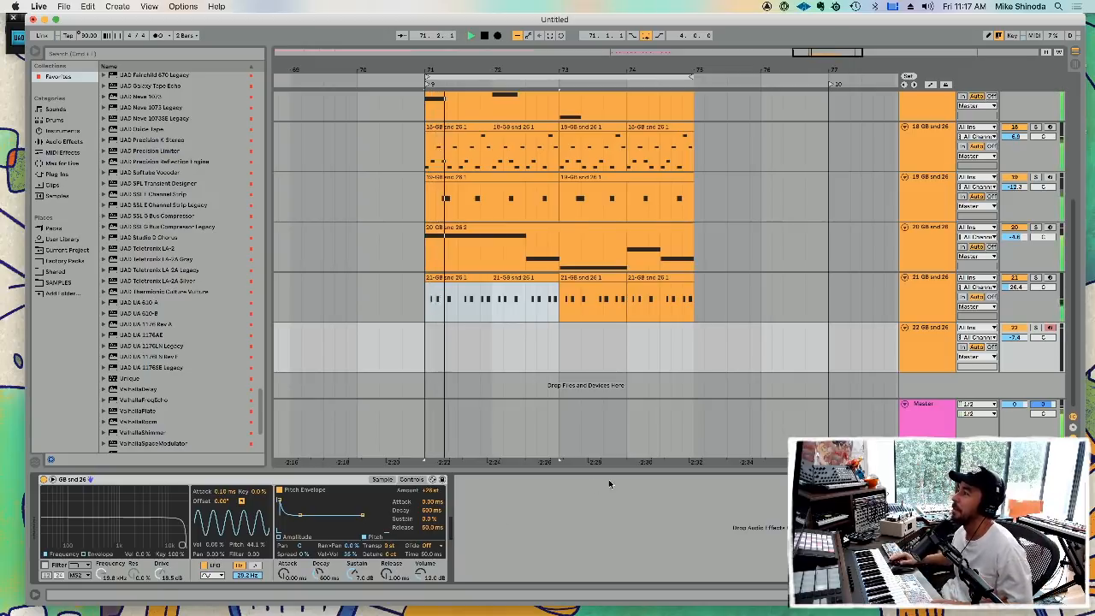
click(937, 327)
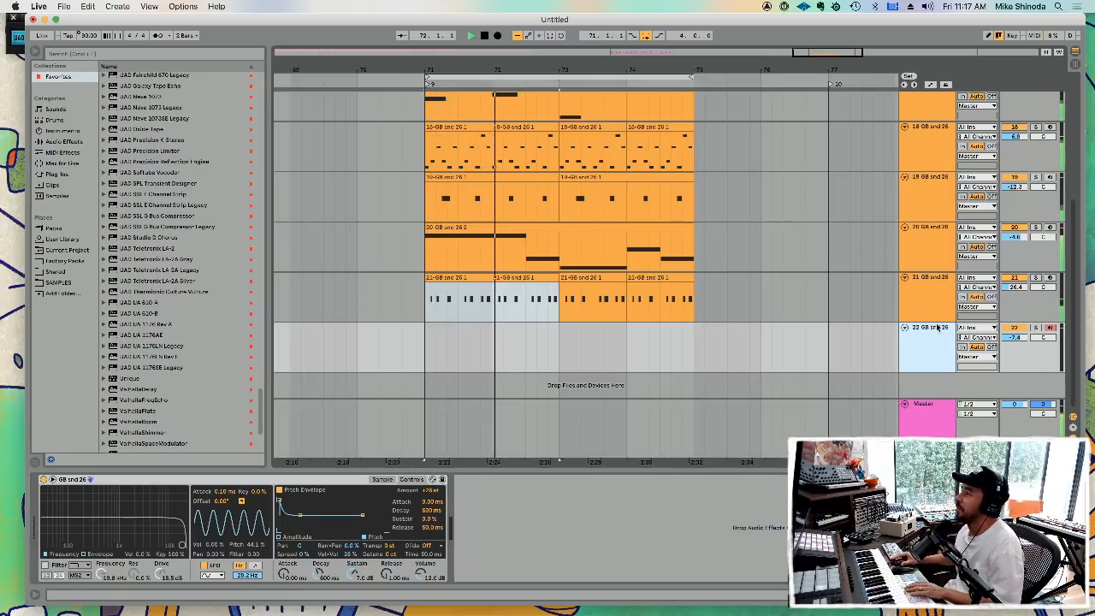
key(Delete)
- Group the GB snd 26 tracks 17 to 21, name the group Digi Fart, and collapse it
scroll(877, 241, up, 2)
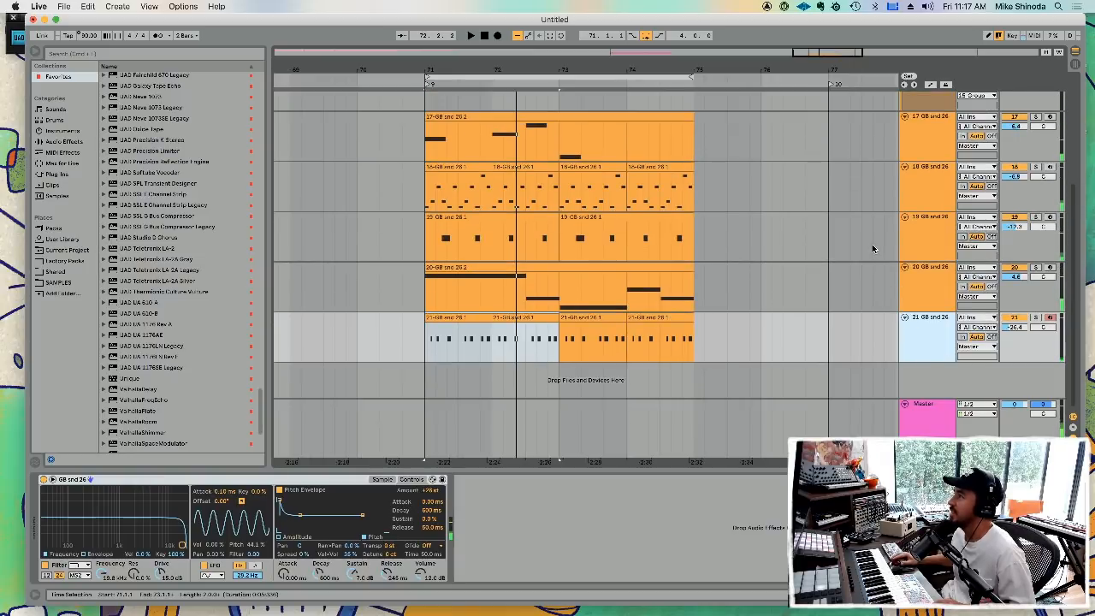
shift+click(925, 130)
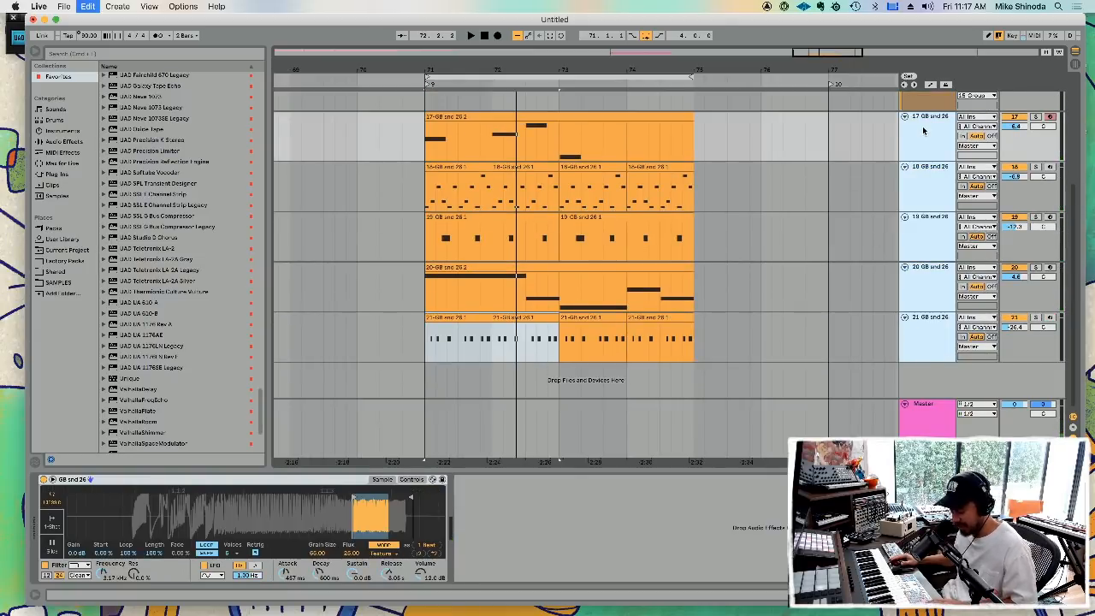
key(super+g)
click(926, 119)
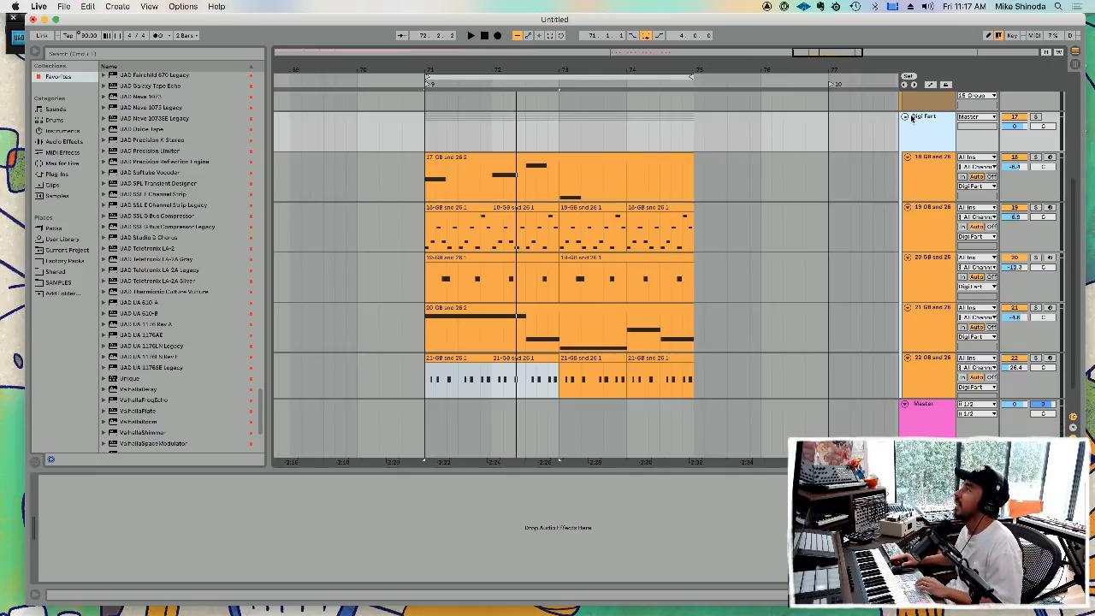
click(905, 118)
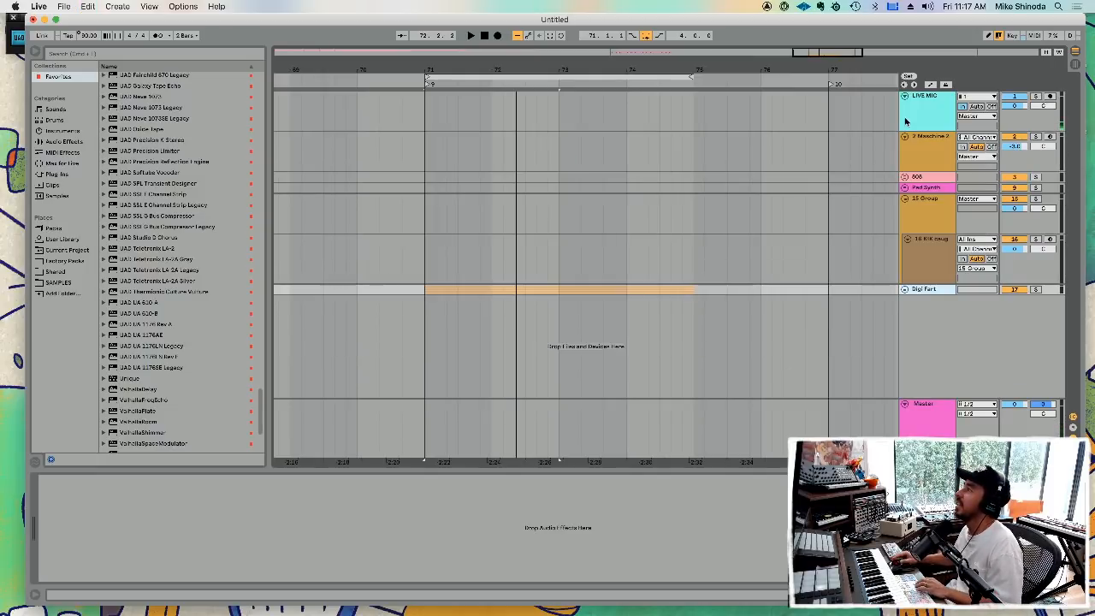
- Play the arrangement from the out marker at bar 85 and arm the KIK caught track to try the kick against it
click(921, 224)
click(929, 247)
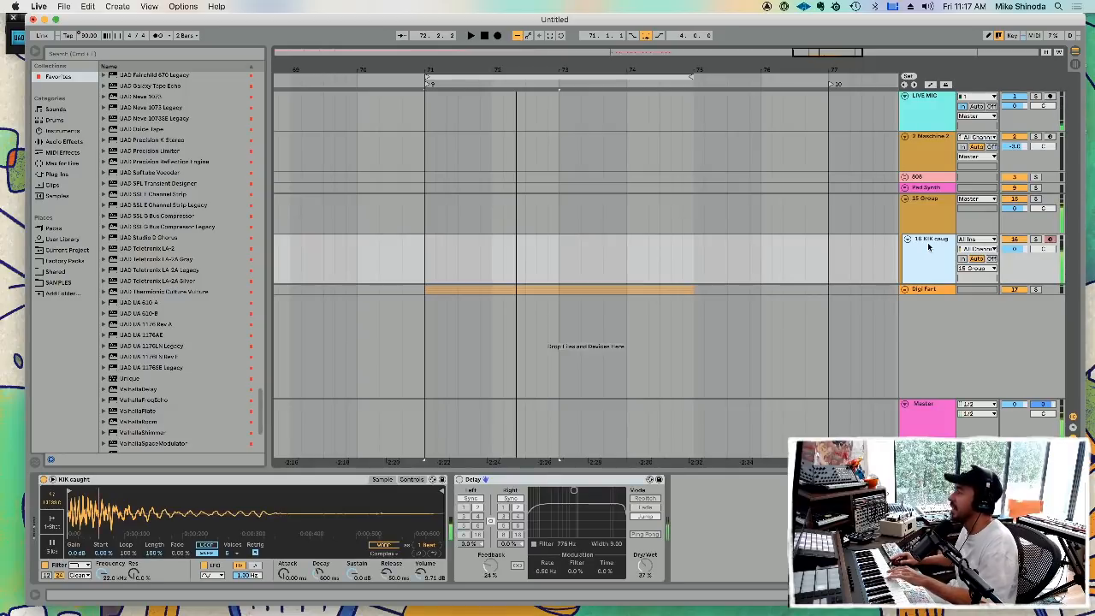
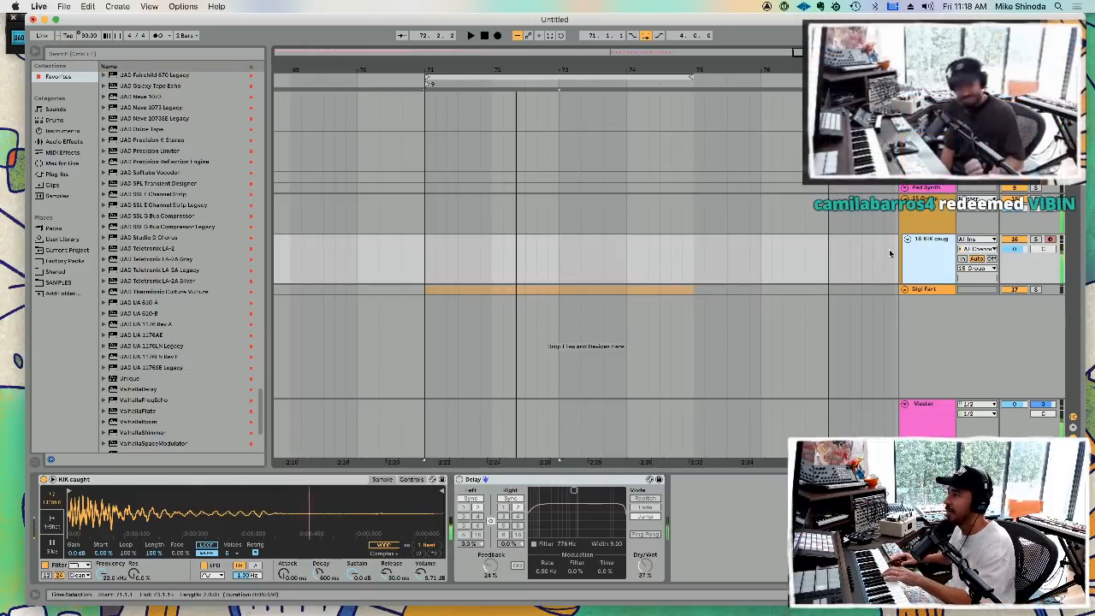
drag(760, 65, 376, 36)
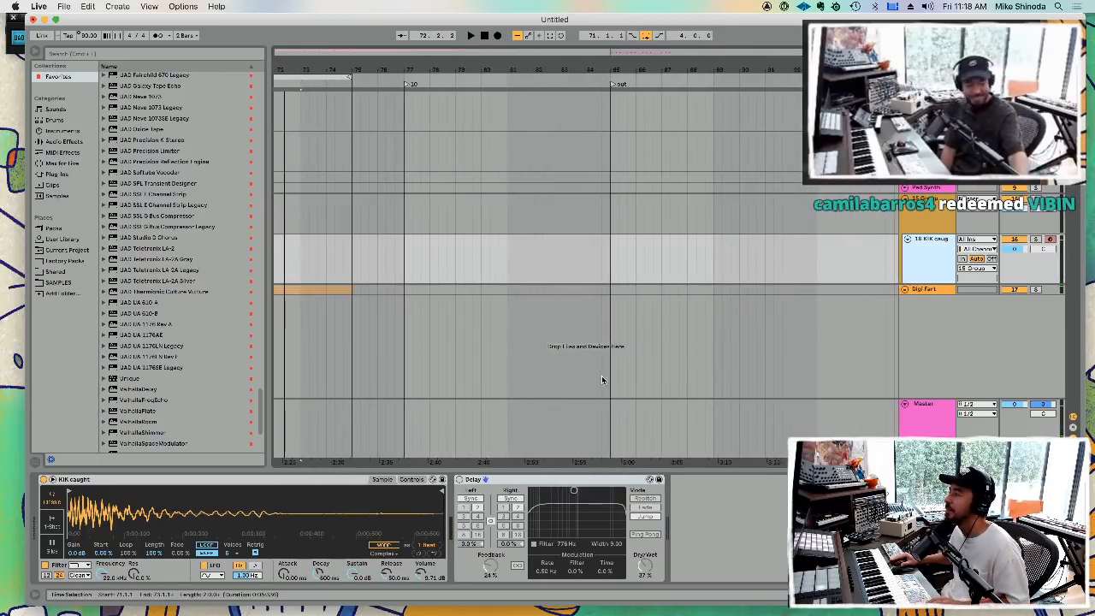
drag(610, 378, 717, 381)
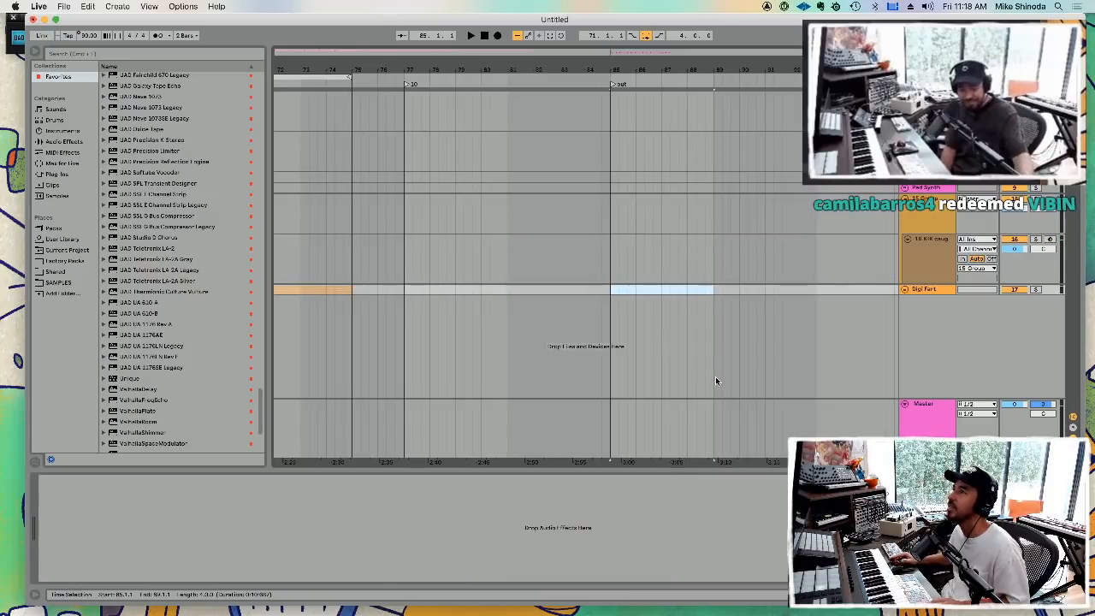
key(space)
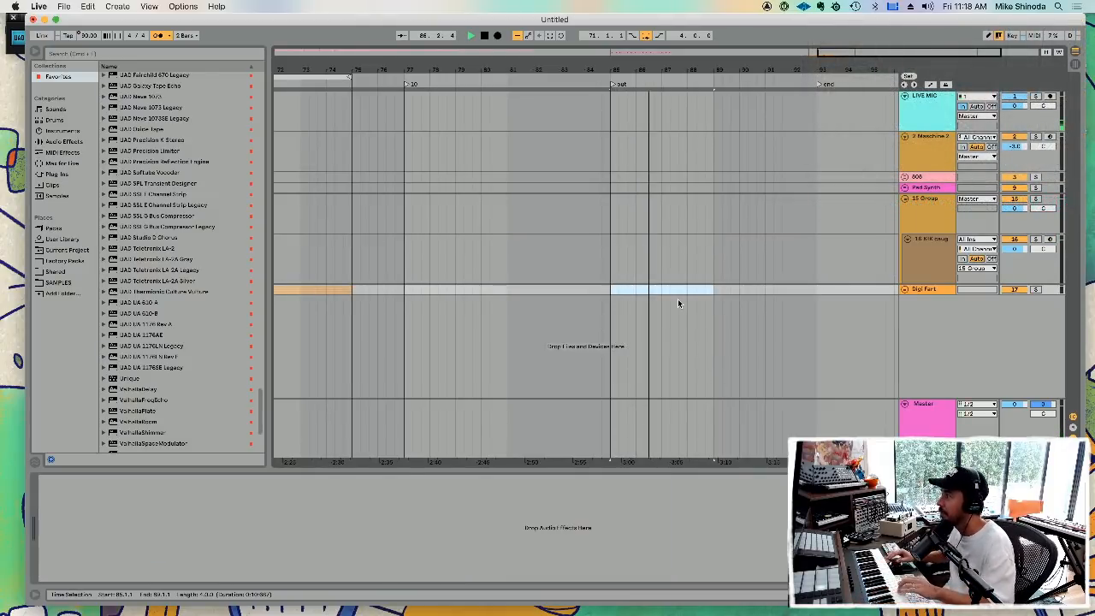
click(927, 248)
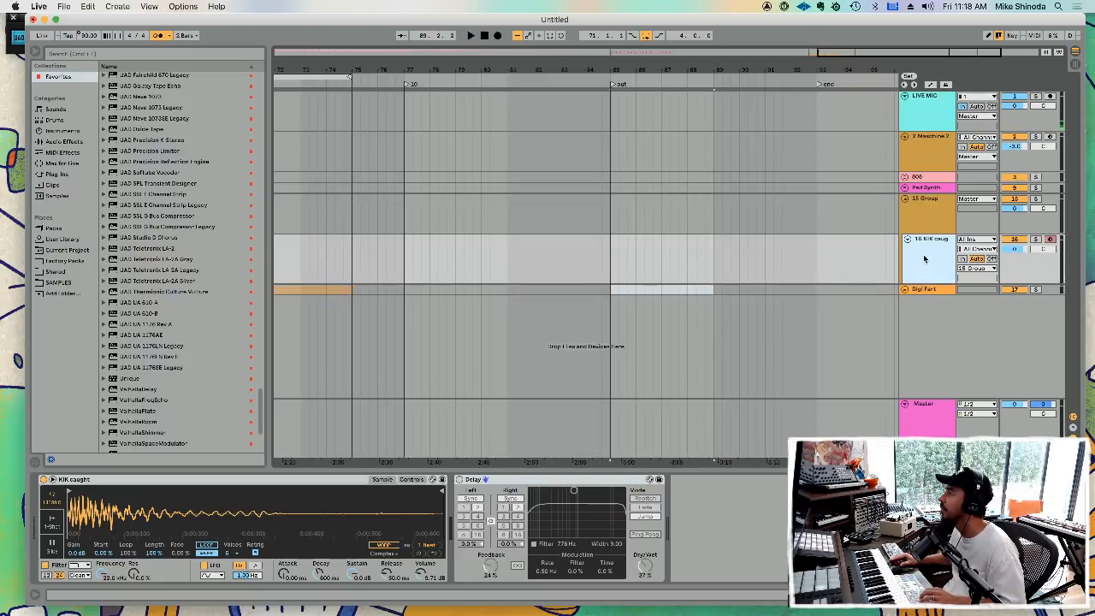
- Ungroup 15 Group and move the KIK caught track below the Digi Fart group
right_click(916, 207)
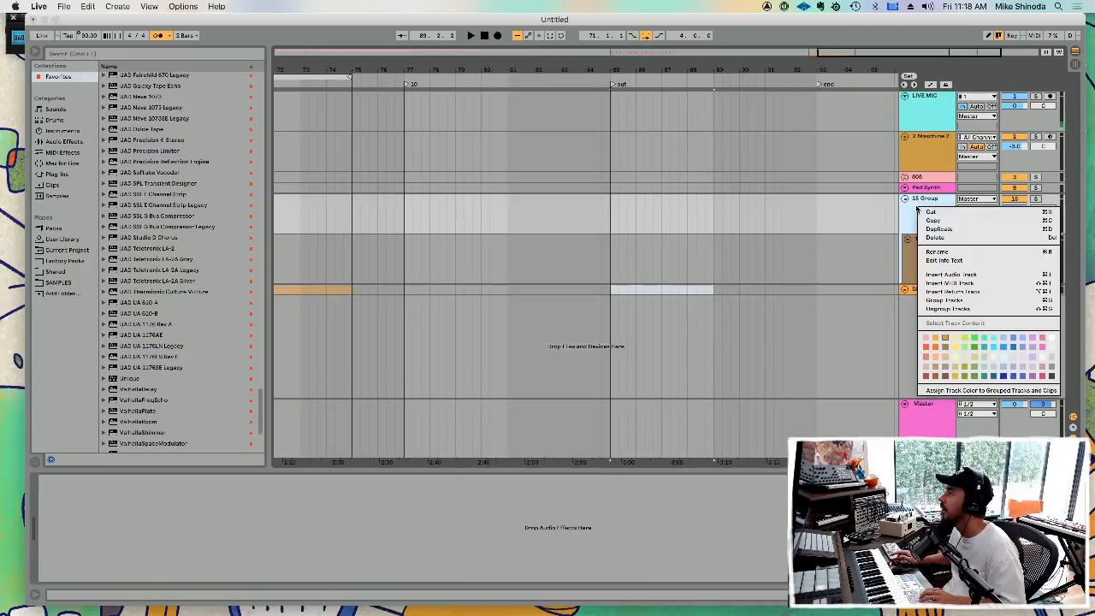
click(935, 309)
drag(920, 214, 921, 259)
- Try a shorter sample end in the KIK caught sampler during playback and restore the full sample length
key(space)
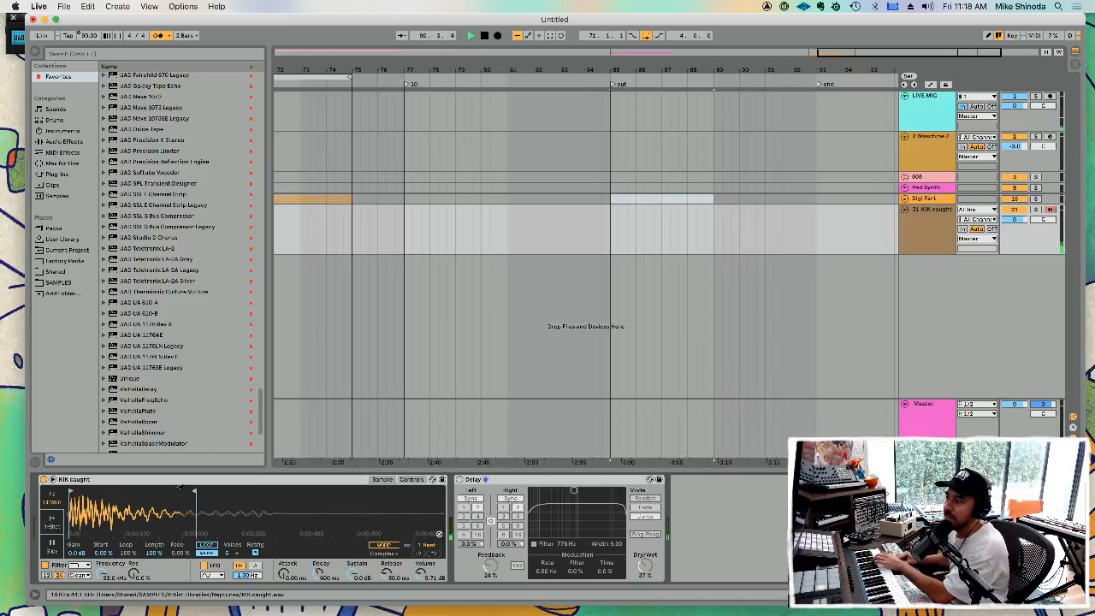
drag(160, 483, 624, 440)
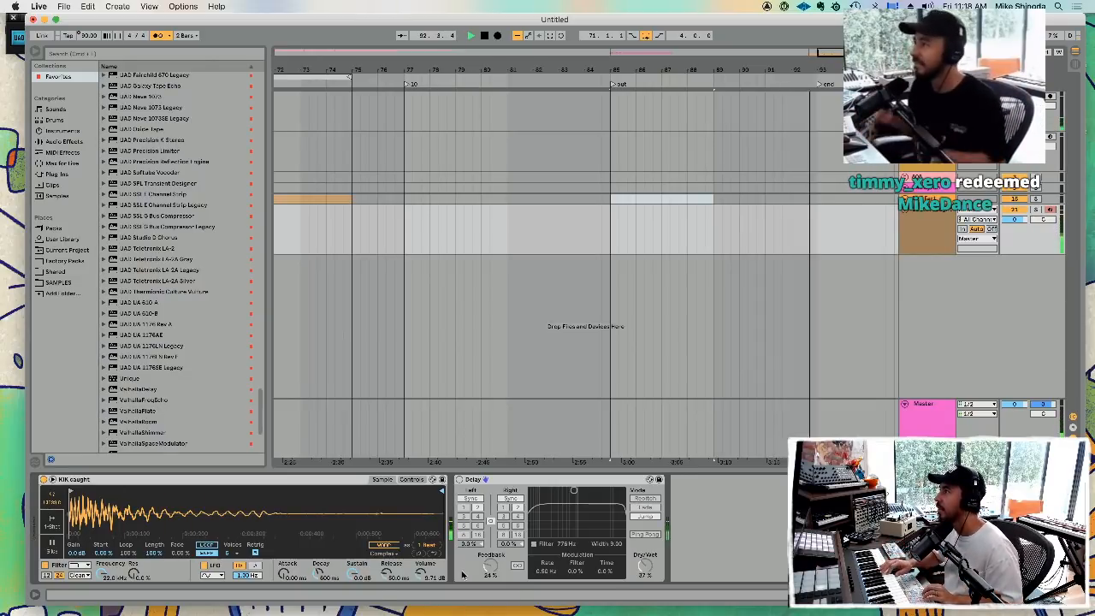
key(space)
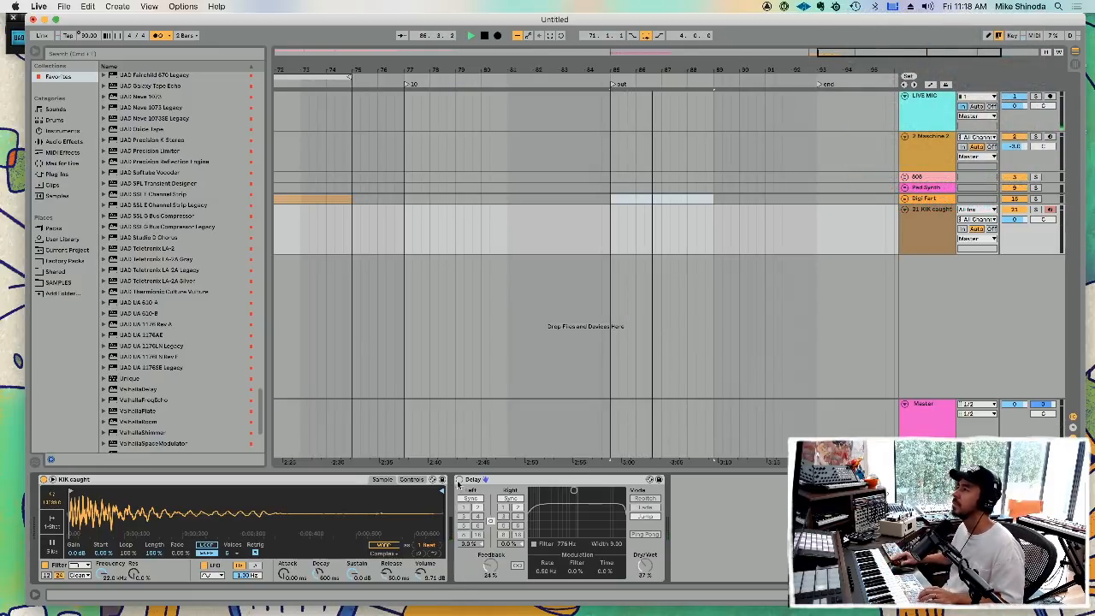
- Loop the four bars from bar 85 and record a C3 kick pattern on the KIK caught track
click(466, 297)
click(610, 305)
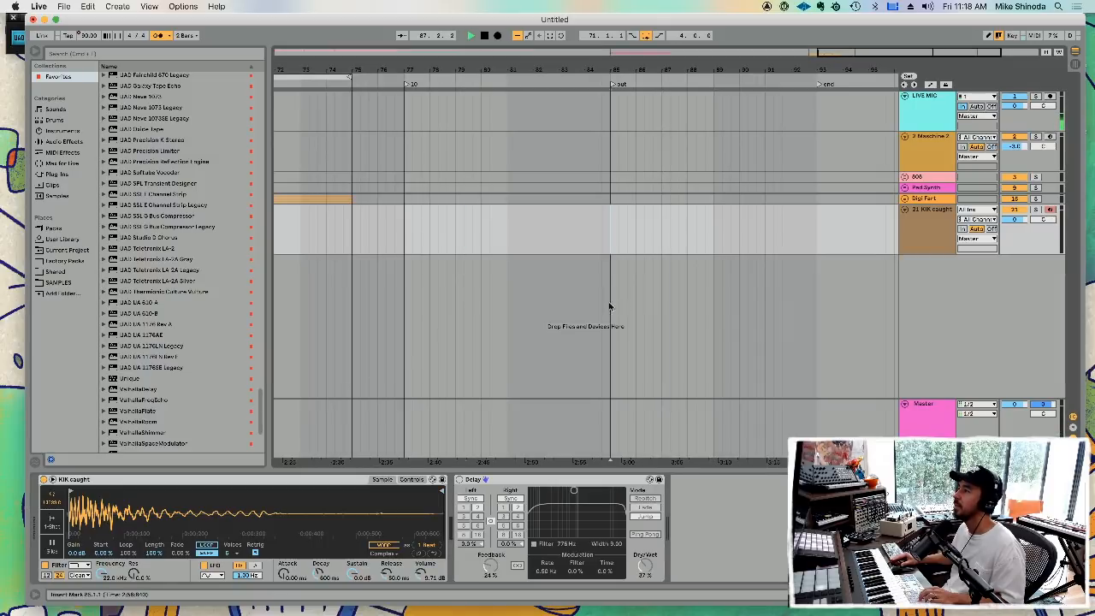
drag(611, 306, 714, 289)
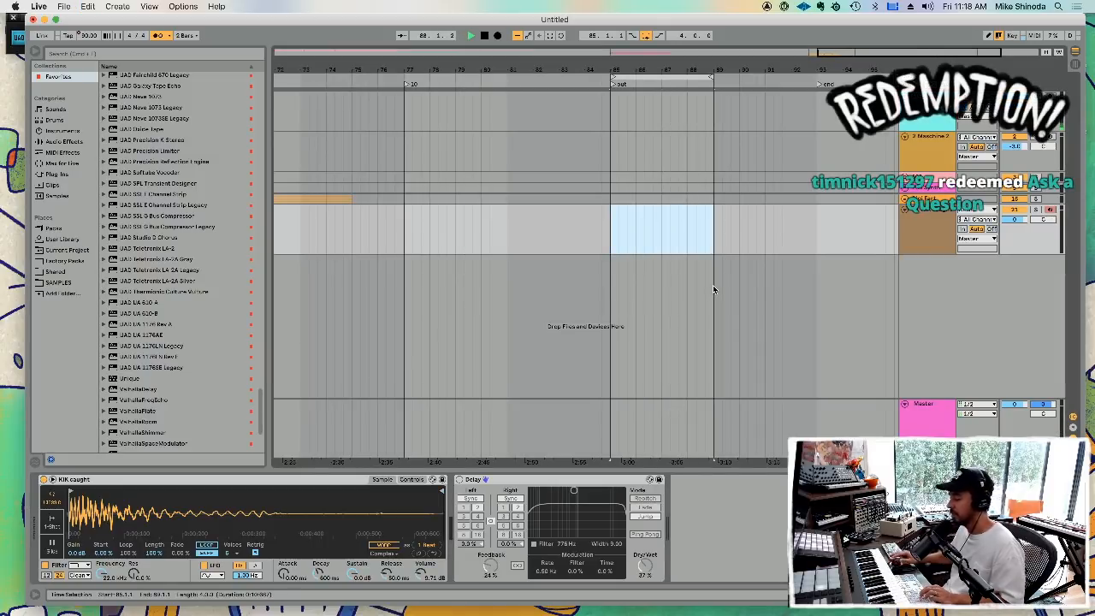
key(F9)
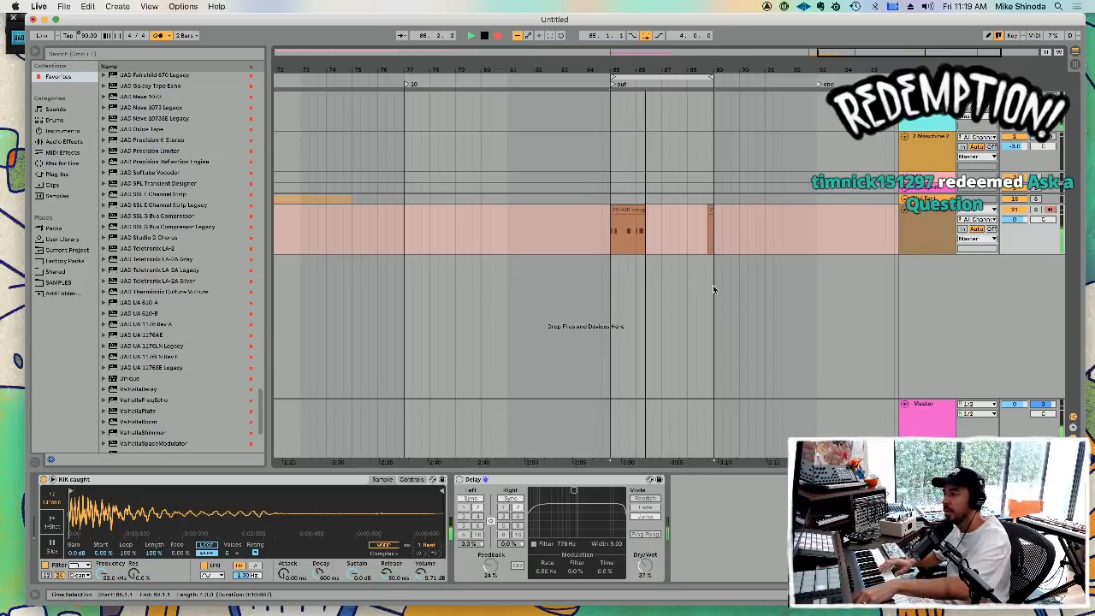
key(F9)
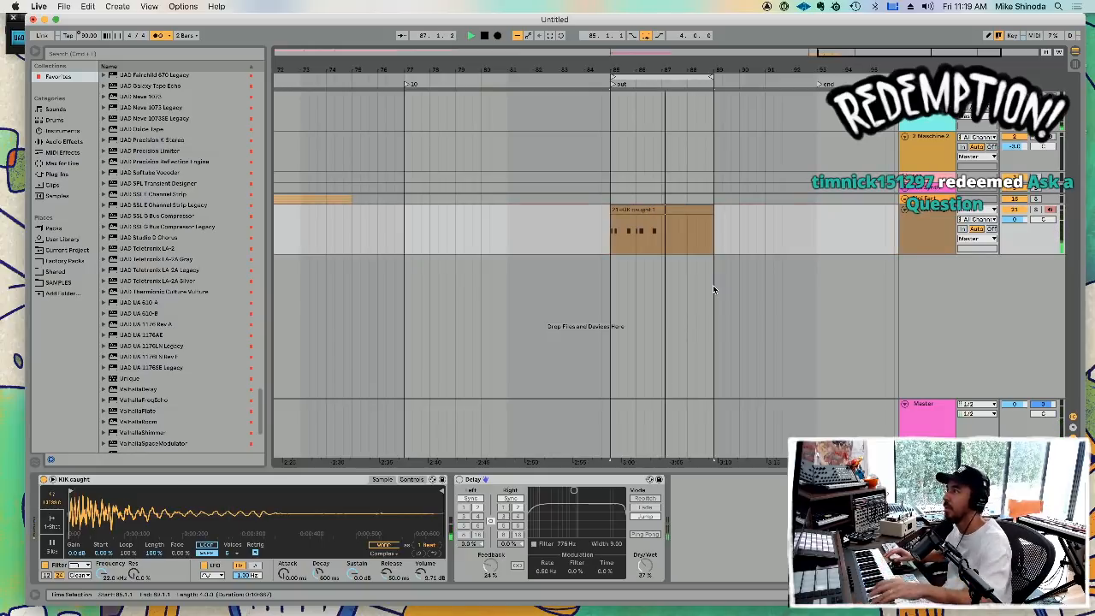
- Quantize all notes in the recorded KIK caught clip and shorten the first C3 note
double_click(650, 231)
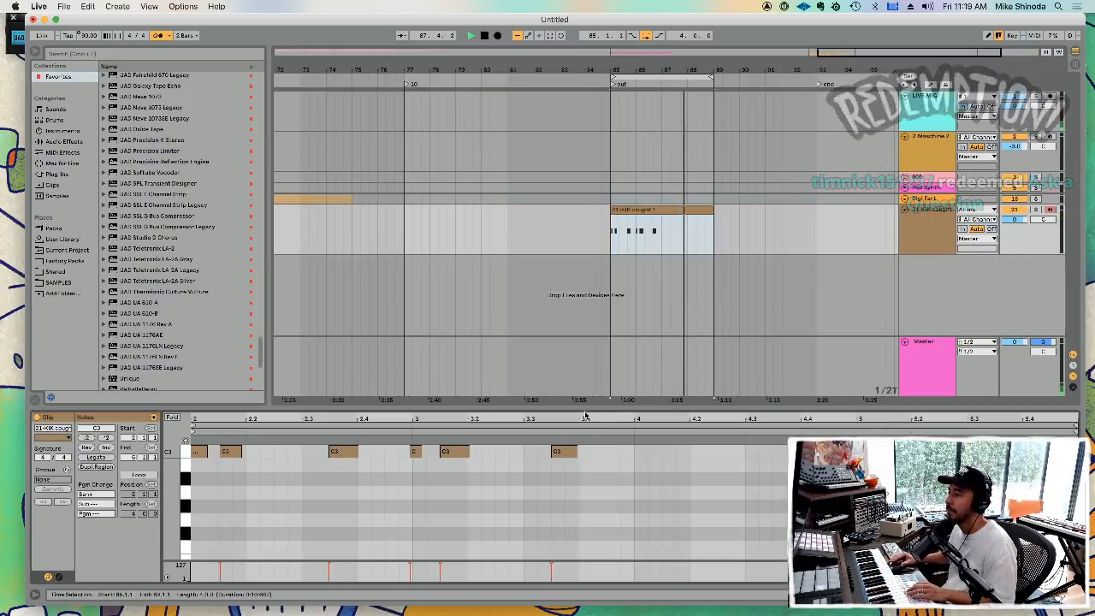
key(super+a)
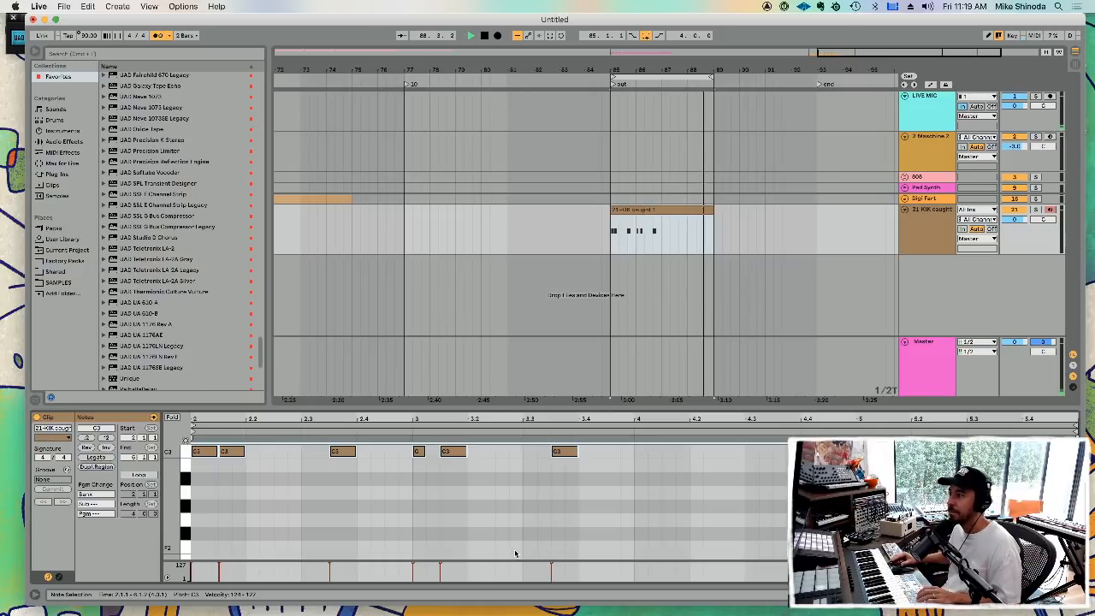
click(308, 454)
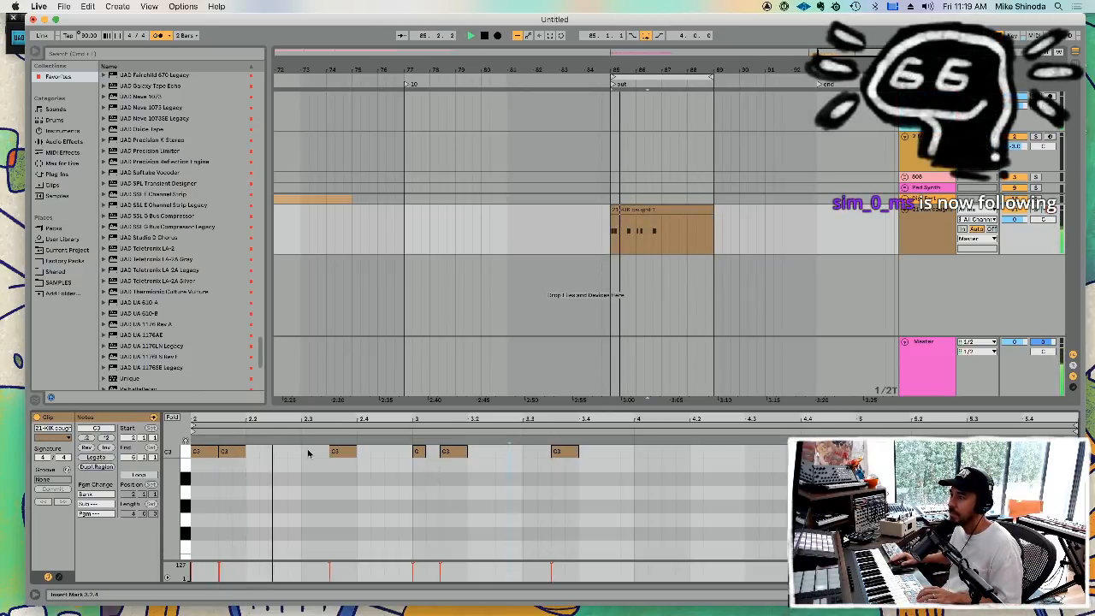
mouse_move(260, 454)
mouse_down()
mouse_move(192, 449)
mouse_move(215, 450)
mouse_move(203, 452)
mouse_up()
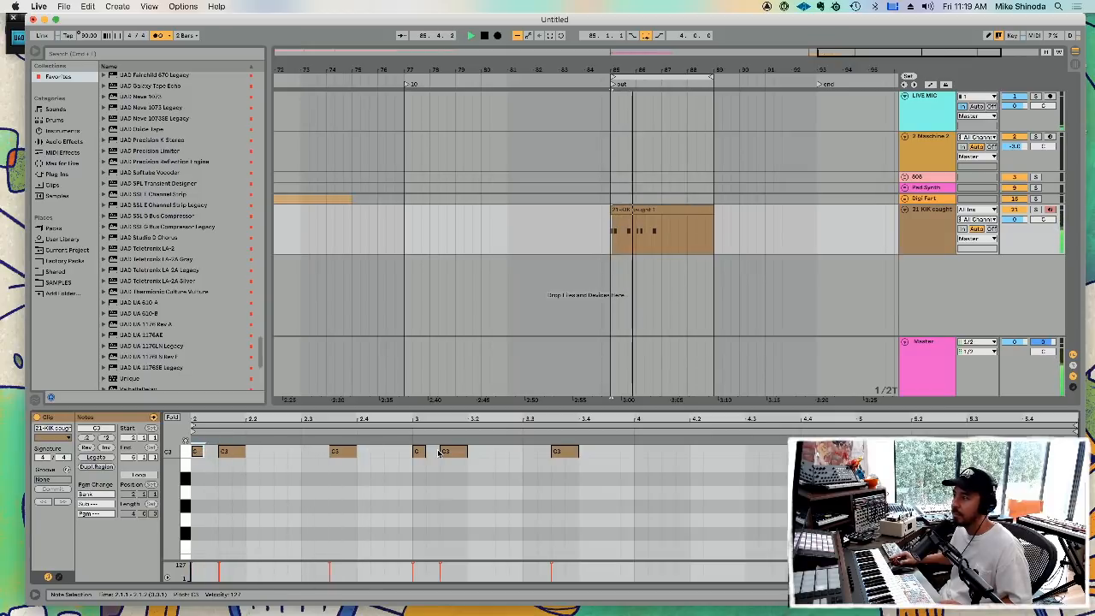
- Duplicate the recorded kick notes within the clip and shift the copy to start at 4.1.1
drag(622, 470, 190, 449)
key(ctrl+d)
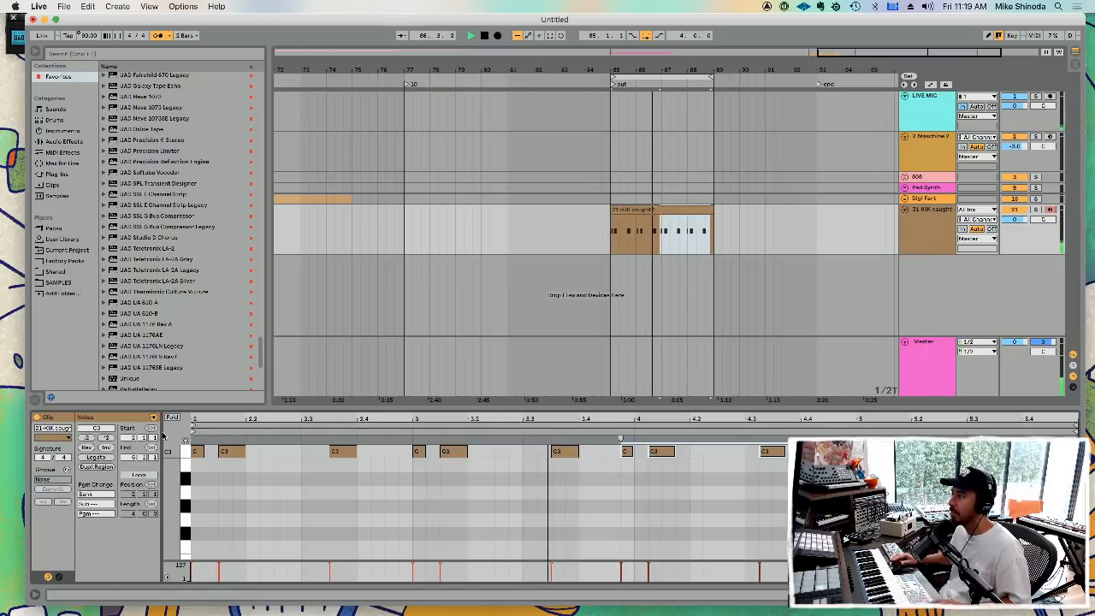
key(Right)
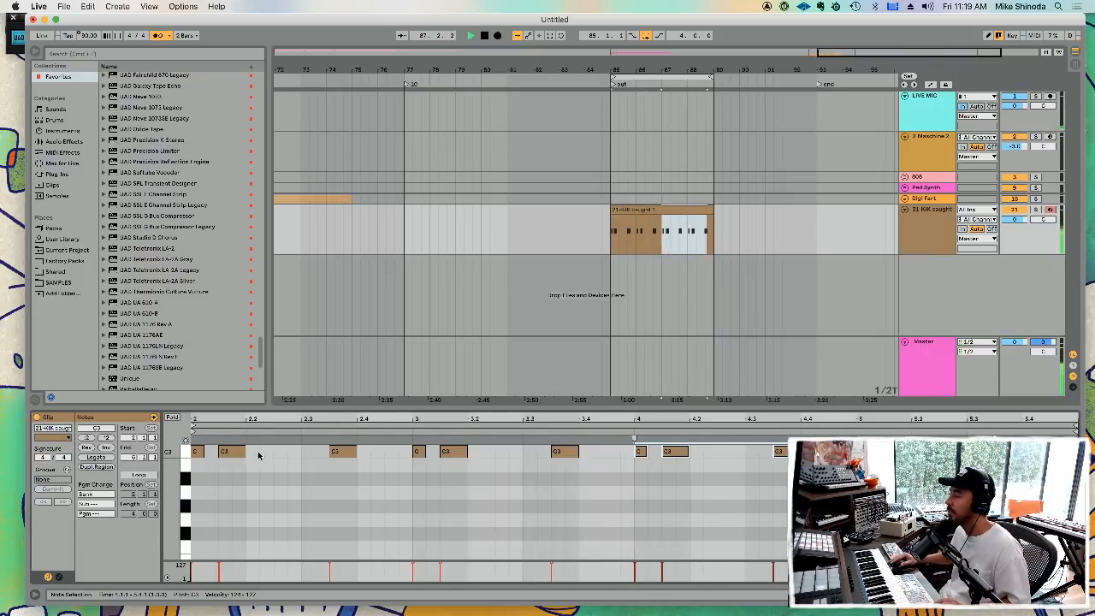
- Copy the short C3 note at 4.1.1 to just before it and shorten the copy, undoing the accidental change to the original
click(623, 463)
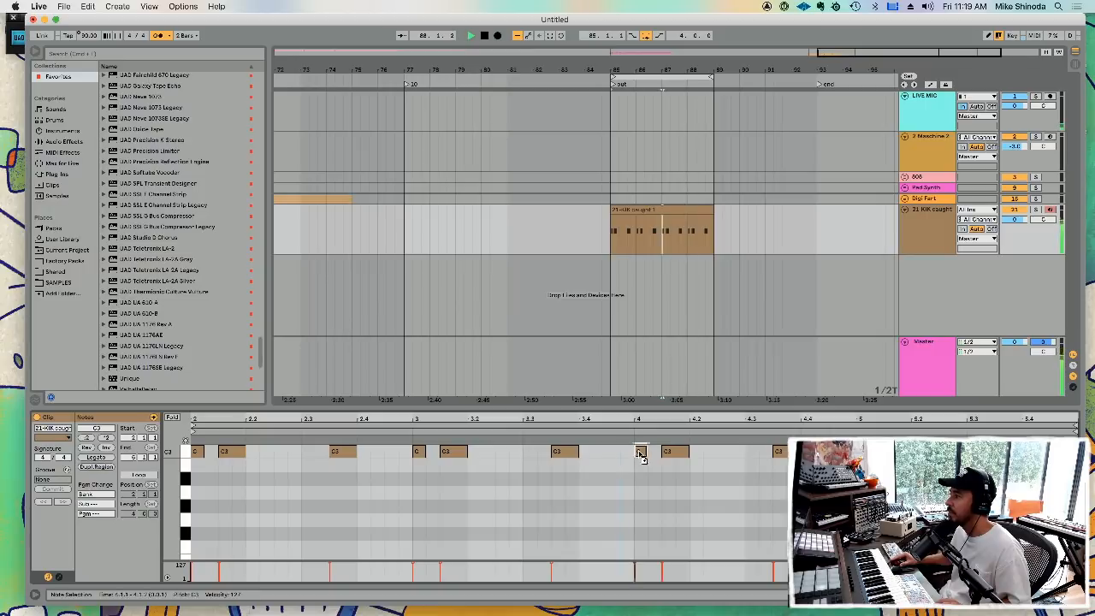
mouse_move(635, 454)
mouse_down()
mouse_move(625, 456)
mouse_move(633, 451)
mouse_up()
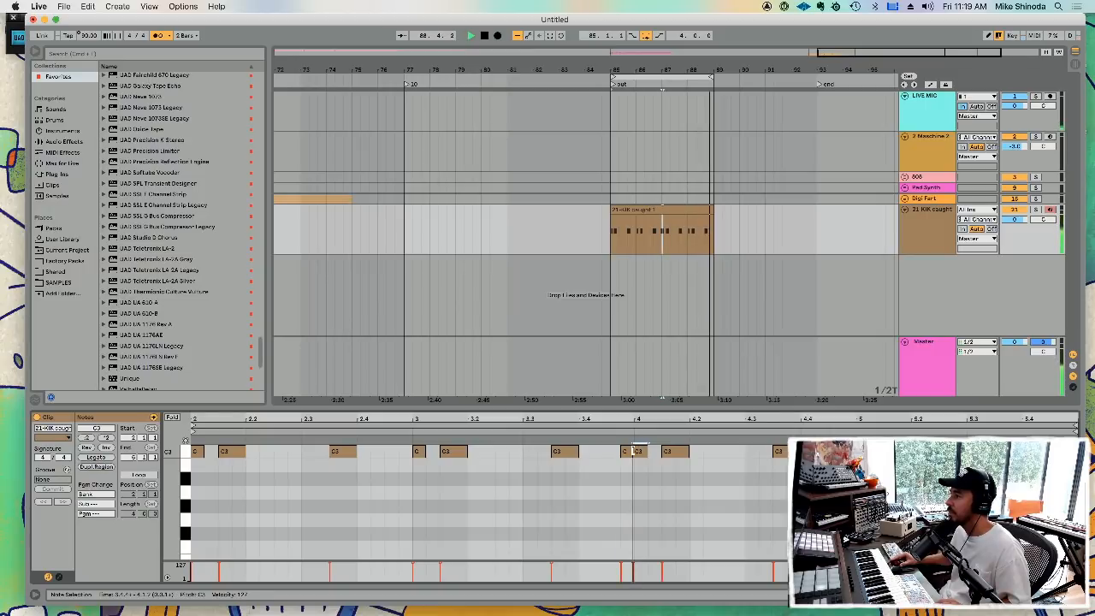
key(super+z)
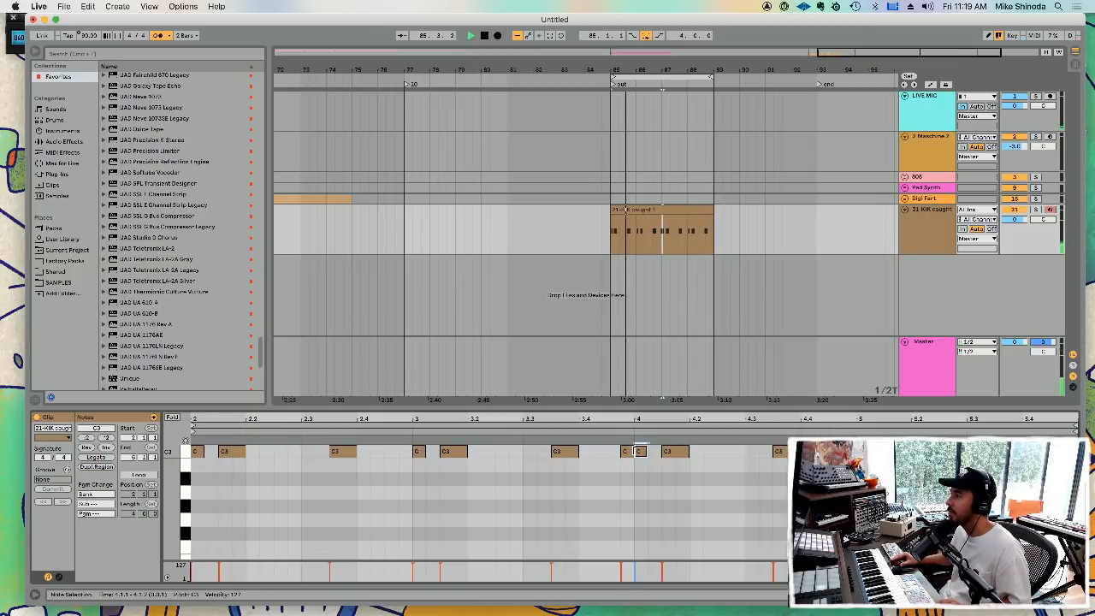
drag(634, 451, 625, 451)
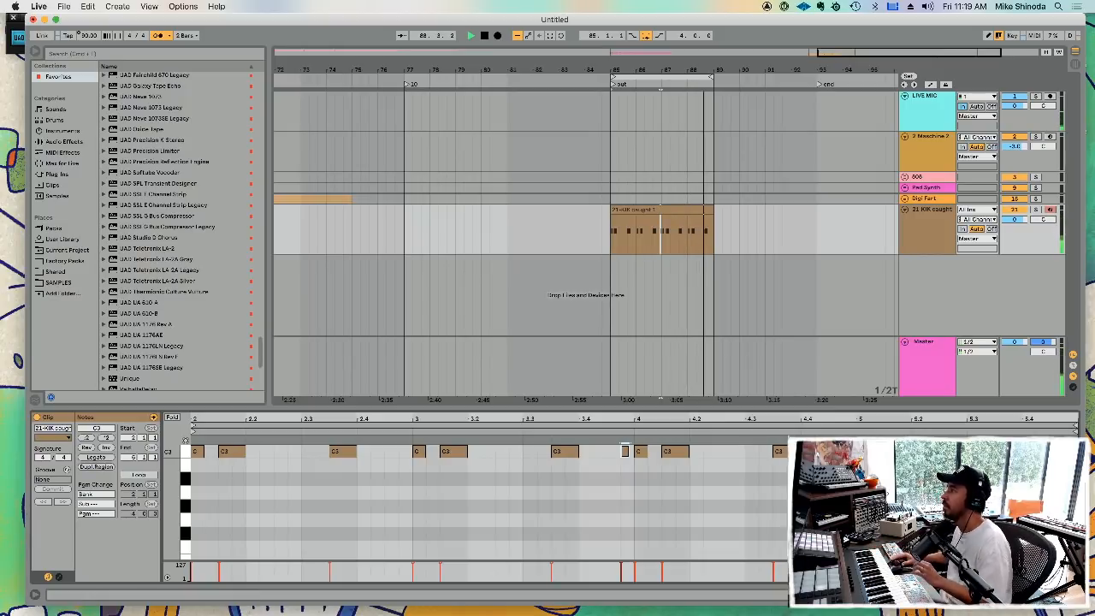
- Duplicate the KIK caught track and delete the copied clip from track 22
click(938, 229)
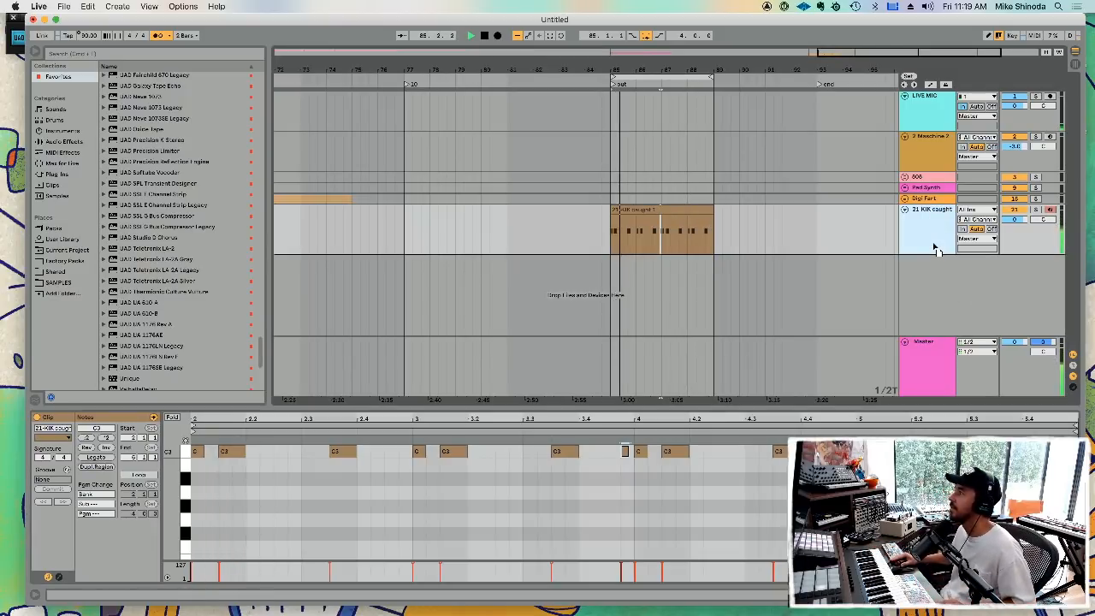
key(super+d)
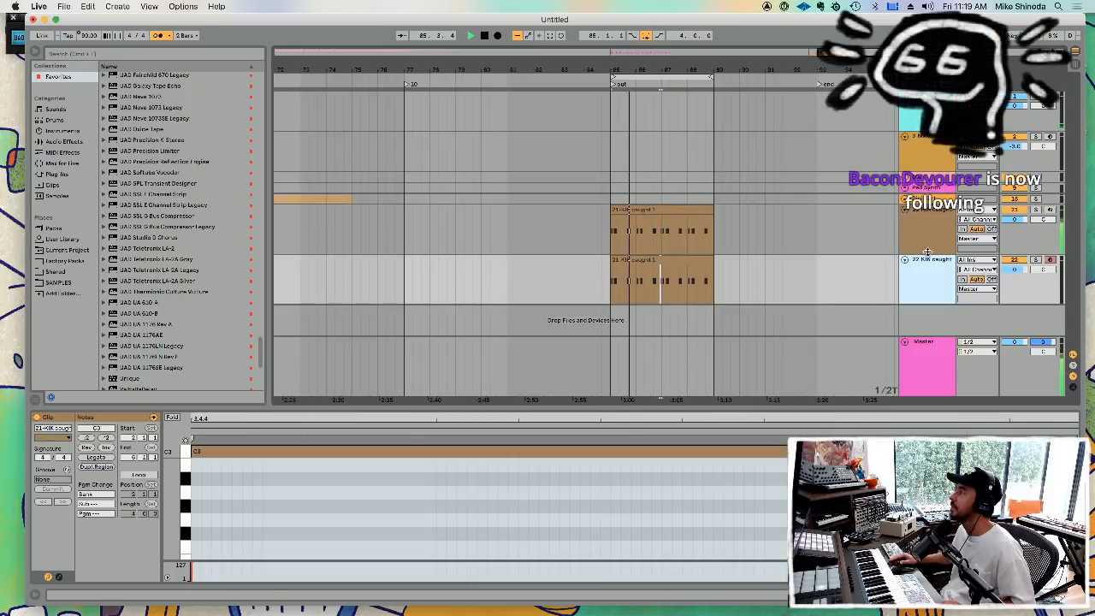
click(679, 267)
key(Delete)
- Switch track 22's KIK caught sampler to 1-Shot mode and extend the sample end to the full waveform
double_click(933, 267)
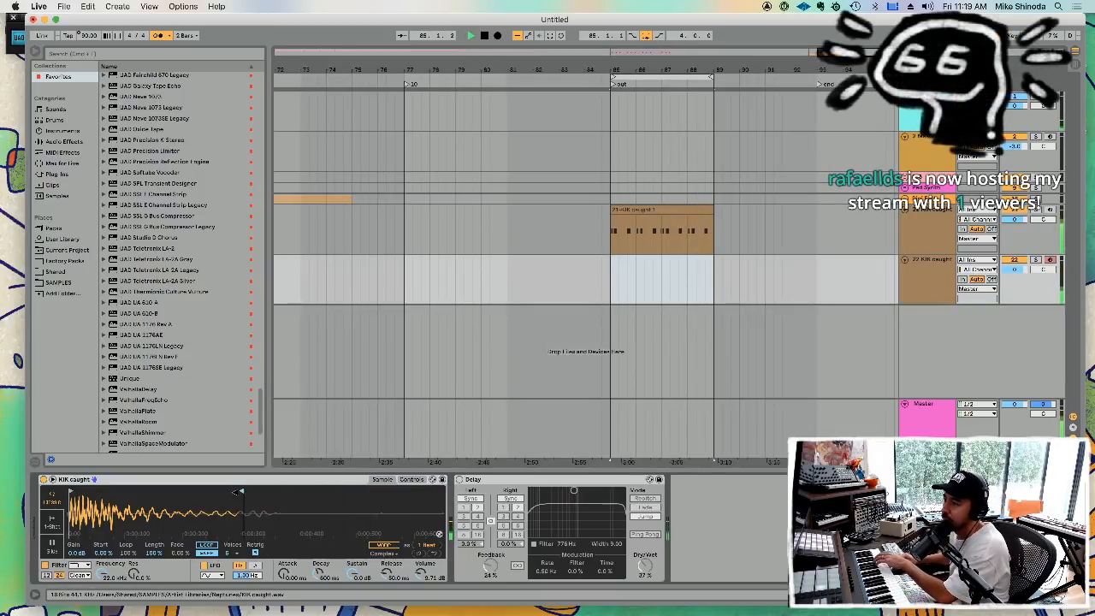
click(412, 481)
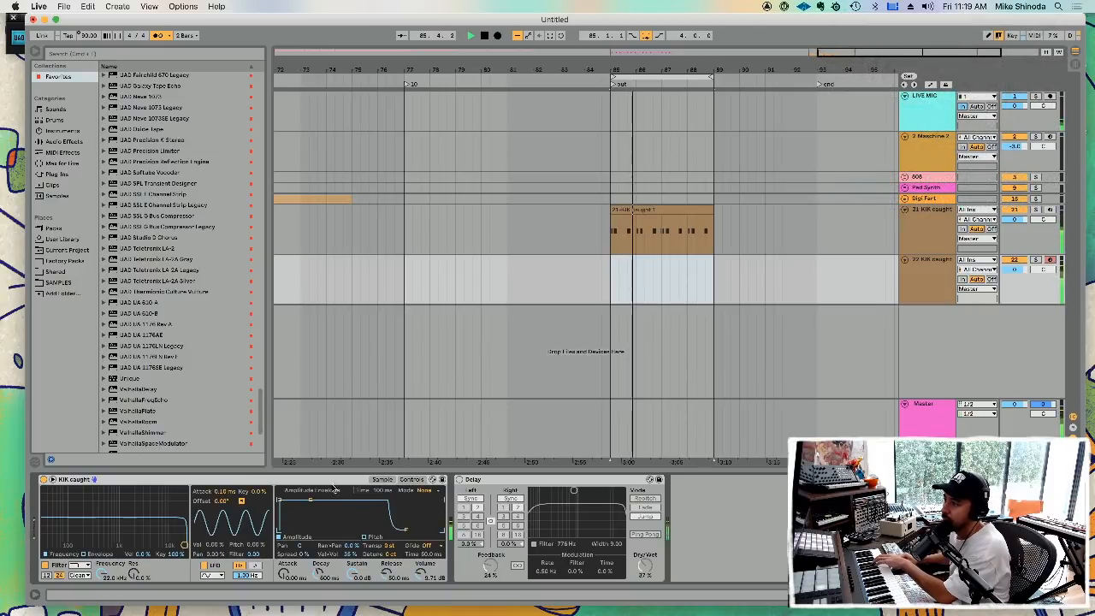
click(382, 480)
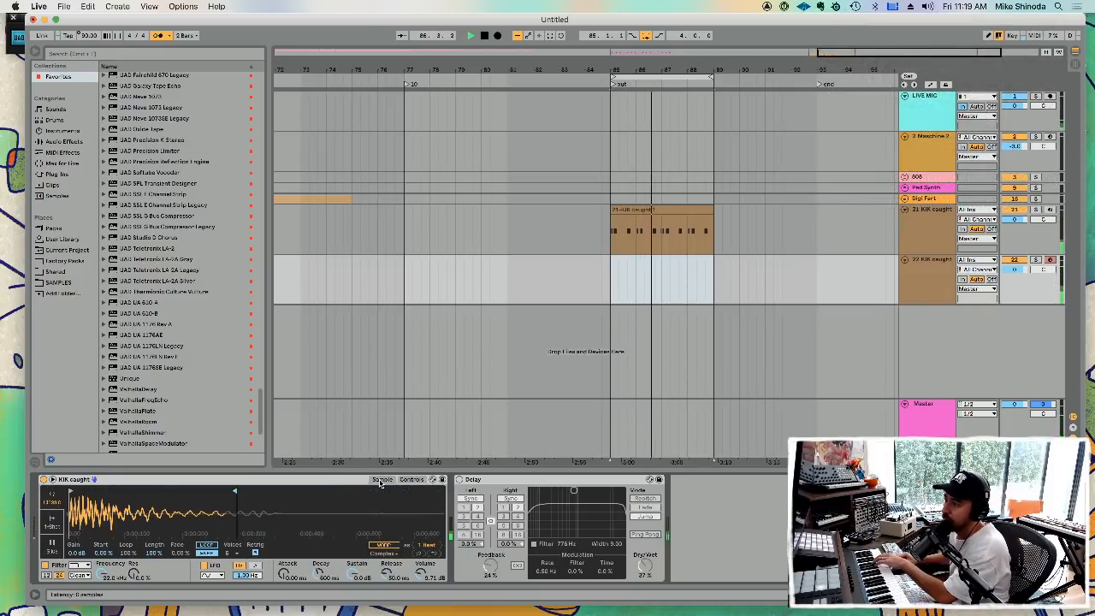
click(49, 523)
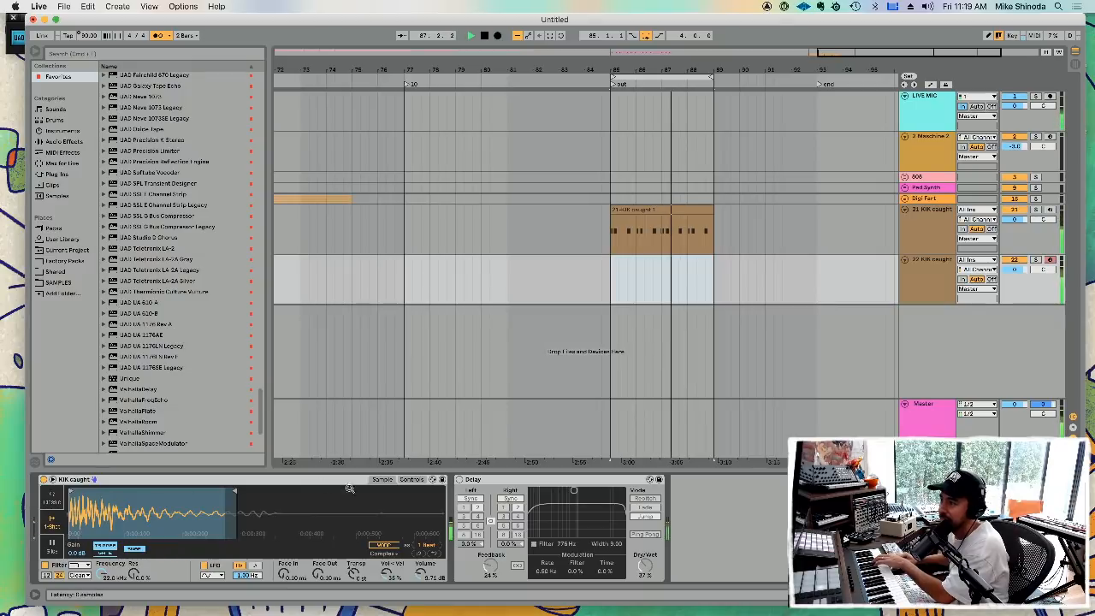
mouse_move(233, 493)
mouse_down()
mouse_move(441, 490)
mouse_move(428, 485)
mouse_up()
- Set track 22's pitch envelope to +14 st with a 159 ms decay, and its filter to MS2 with 11.2 dB drive
click(412, 480)
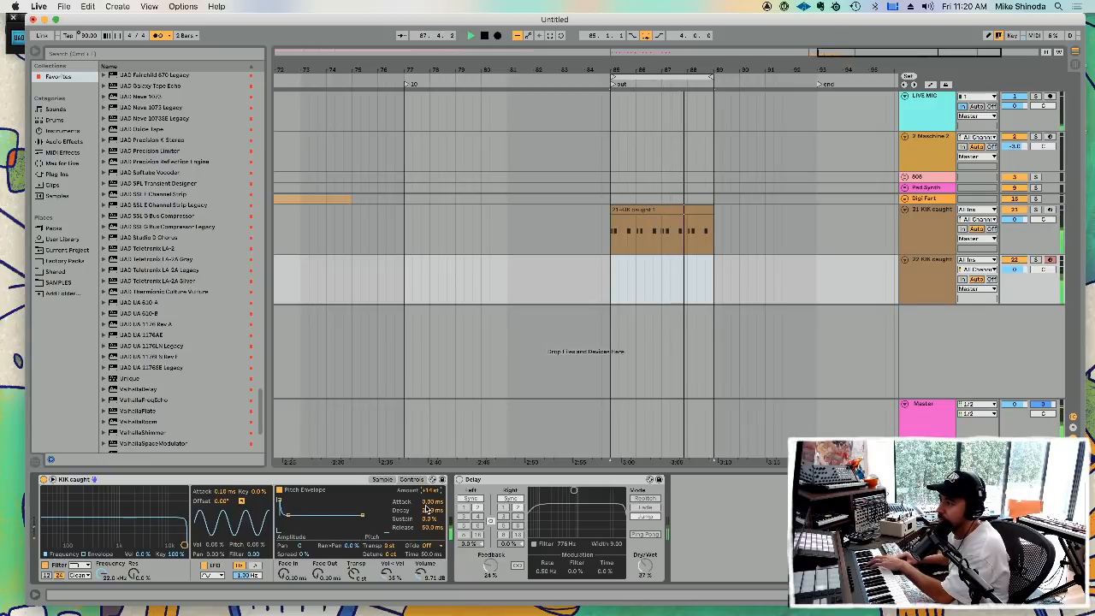
drag(426, 497, 426, 479)
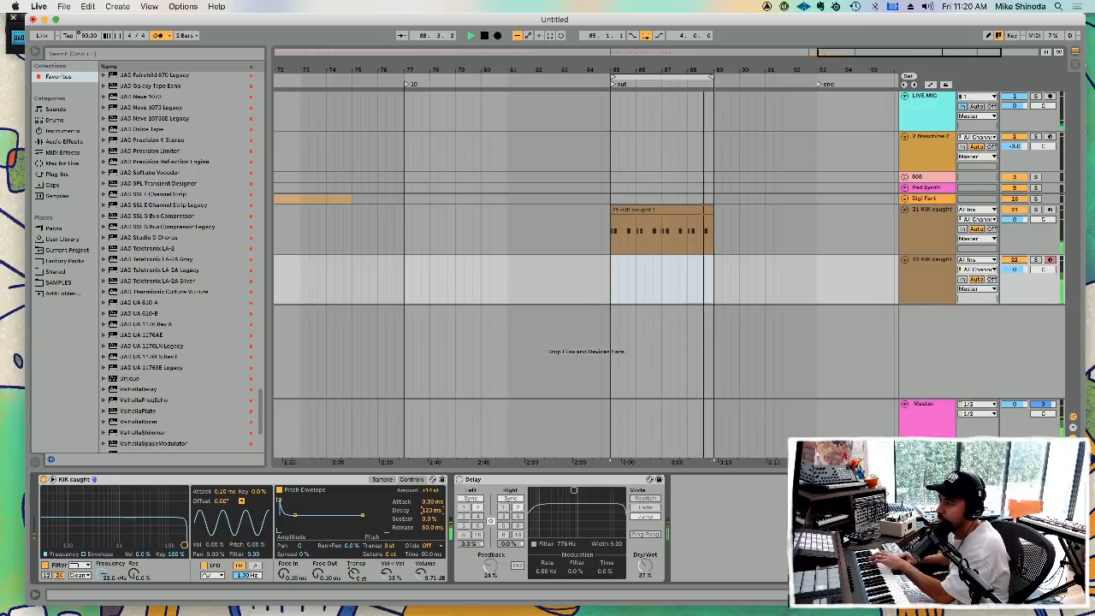
click(86, 577)
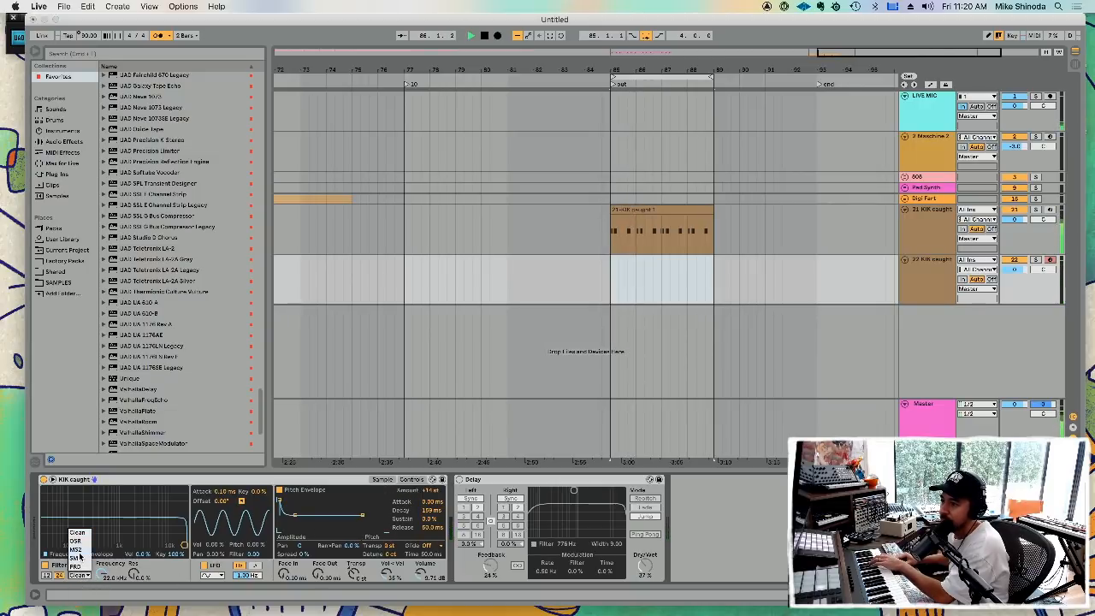
click(80, 556)
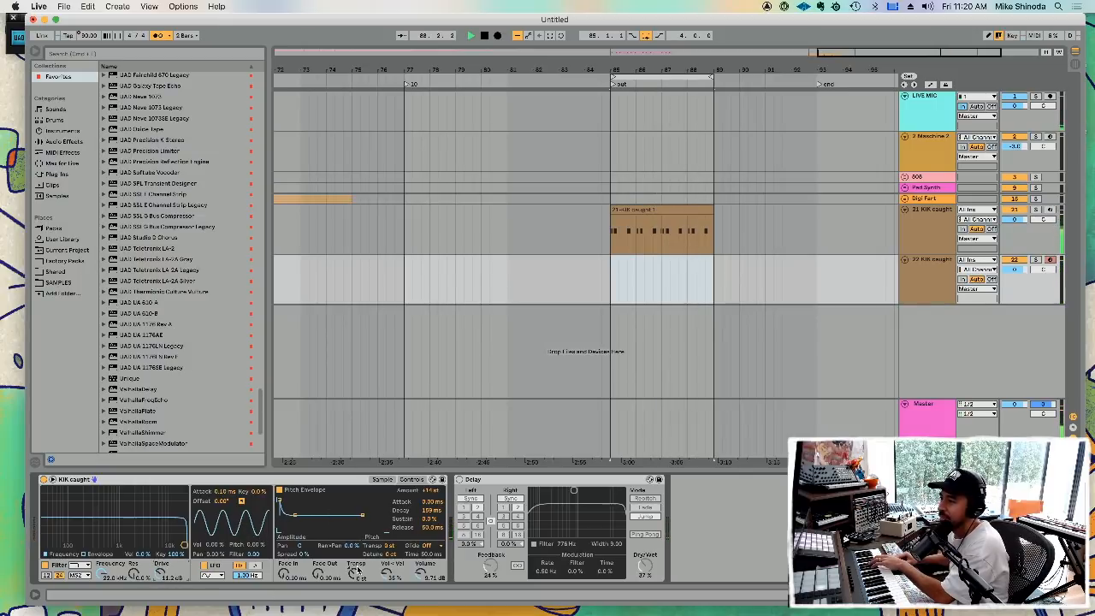
click(382, 480)
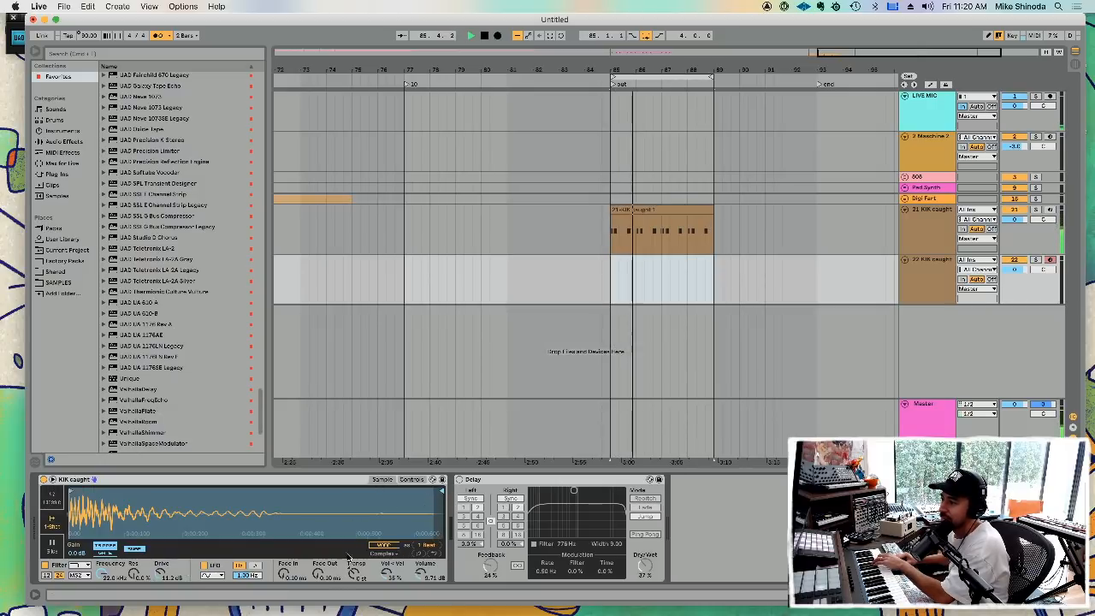
- Adjust the fade out on track 22's sampler and shorten the sample end to just past the 400 ms mark
drag(325, 575, 315, 576)
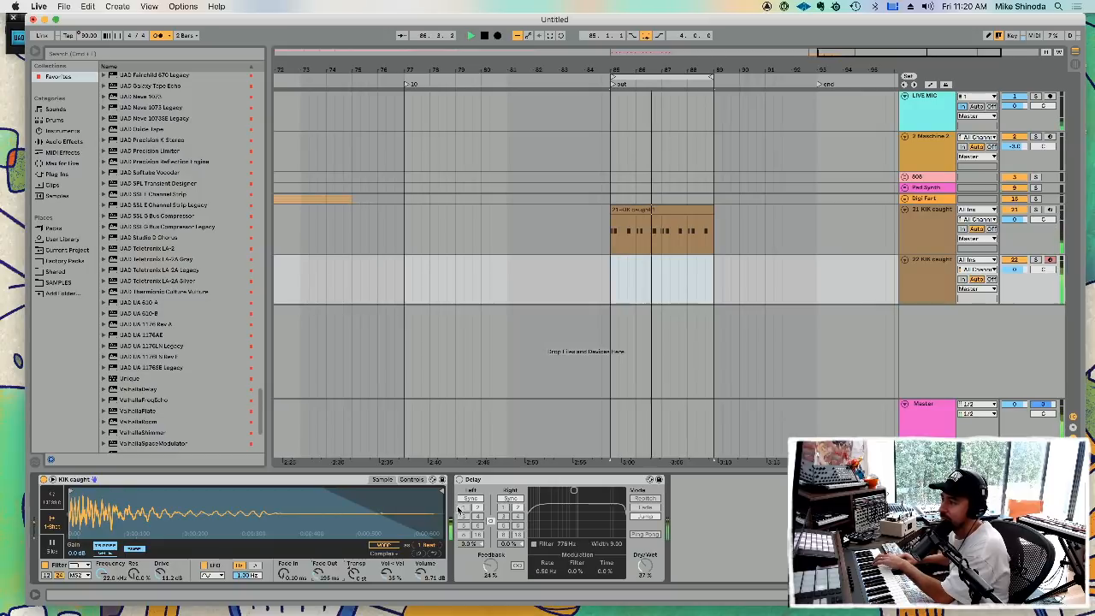
mouse_move(443, 489)
mouse_down()
mouse_move(265, 495)
mouse_move(325, 495)
mouse_up()
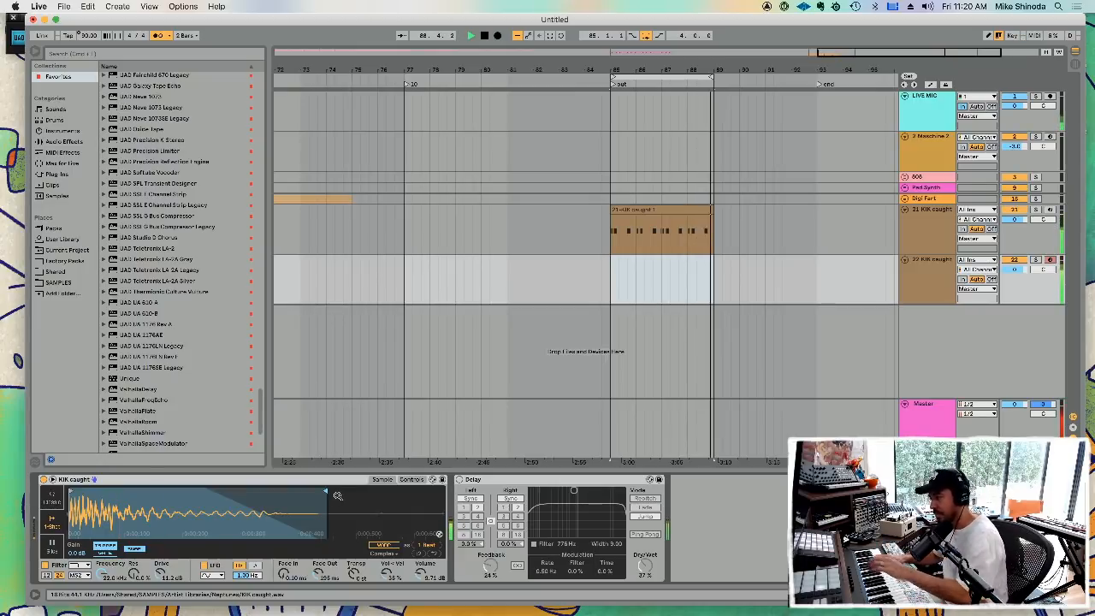
- Record a four-bar F#3 pattern on track 22 and balance it with -8.0 dB track volume and 22.5 dB filter drive
key(F9)
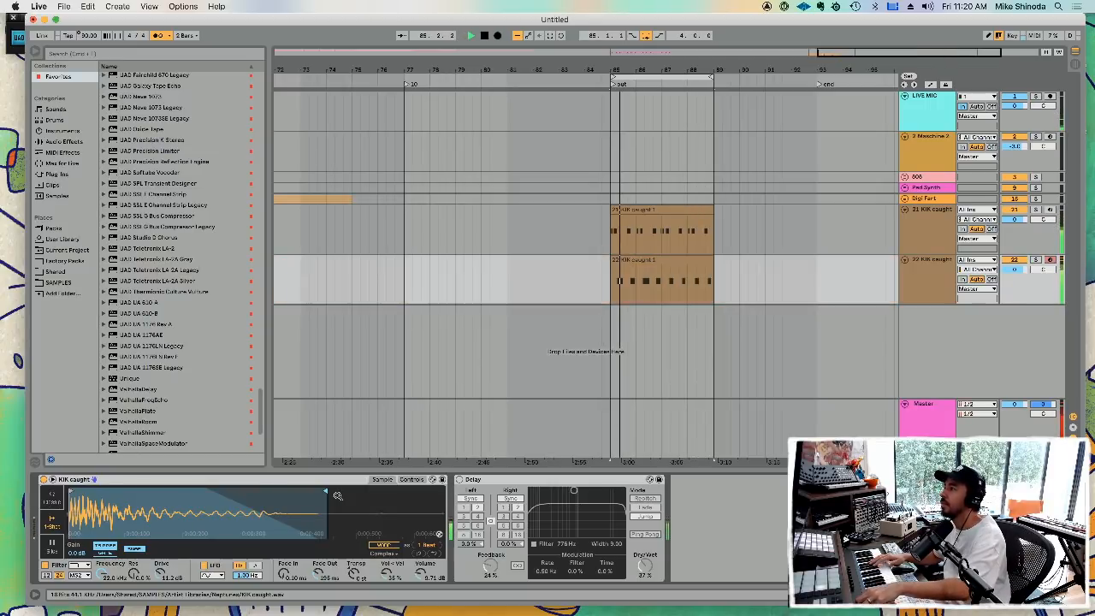
key(F9)
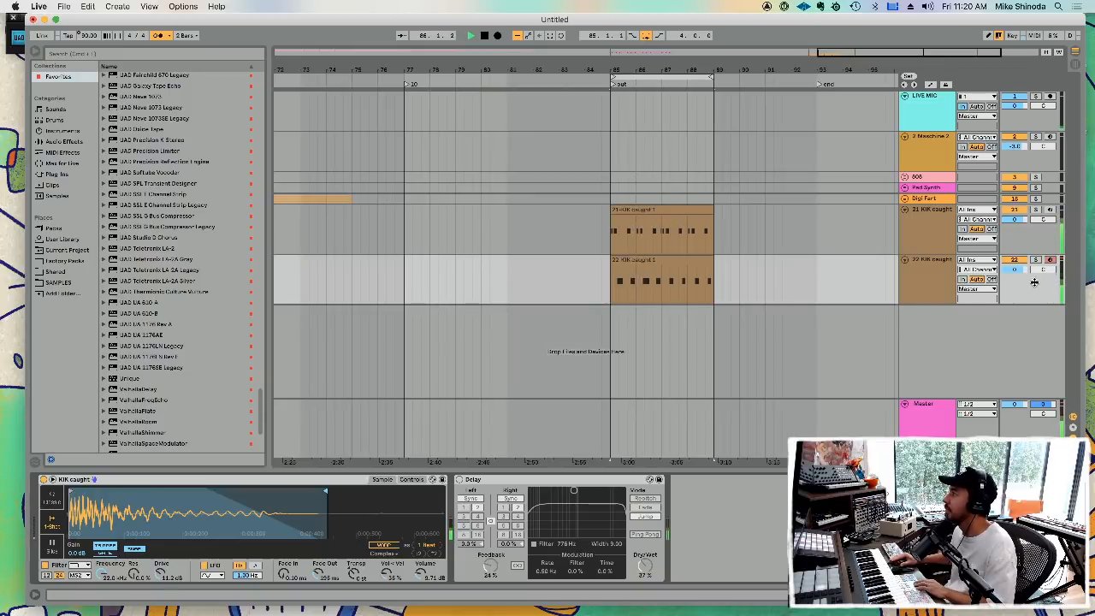
drag(1016, 270, 1016, 285)
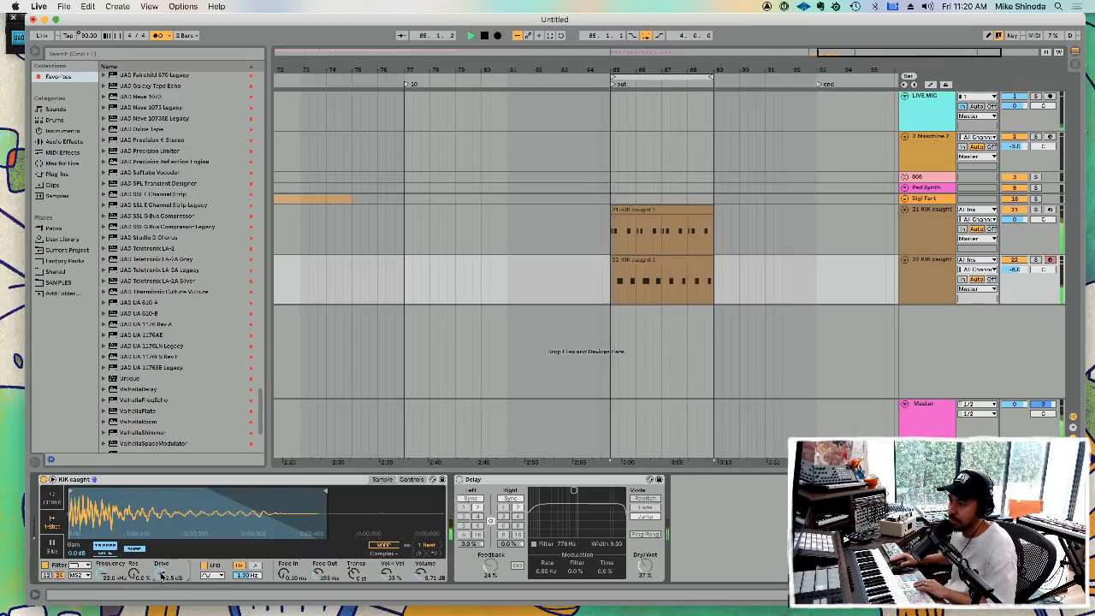
click(602, 417)
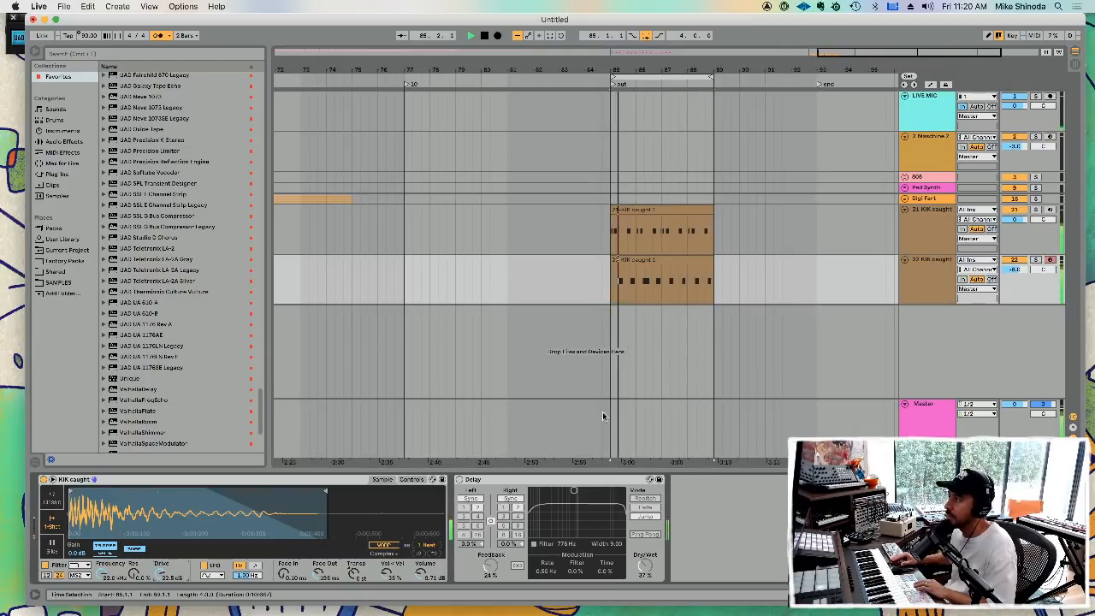
- Quantize all the F#3 notes in track 22's clip
double_click(690, 263)
click(599, 542)
key(super+a)
key(super+u)
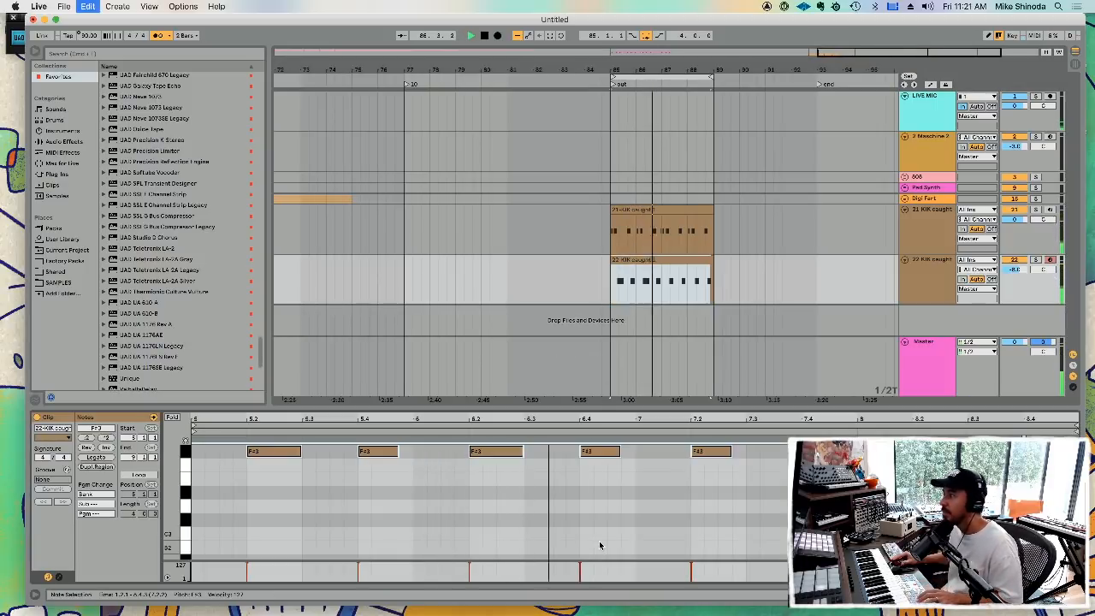
- Overdub a high C6 part across track 22's four-bar clip and open its notes
click(924, 267)
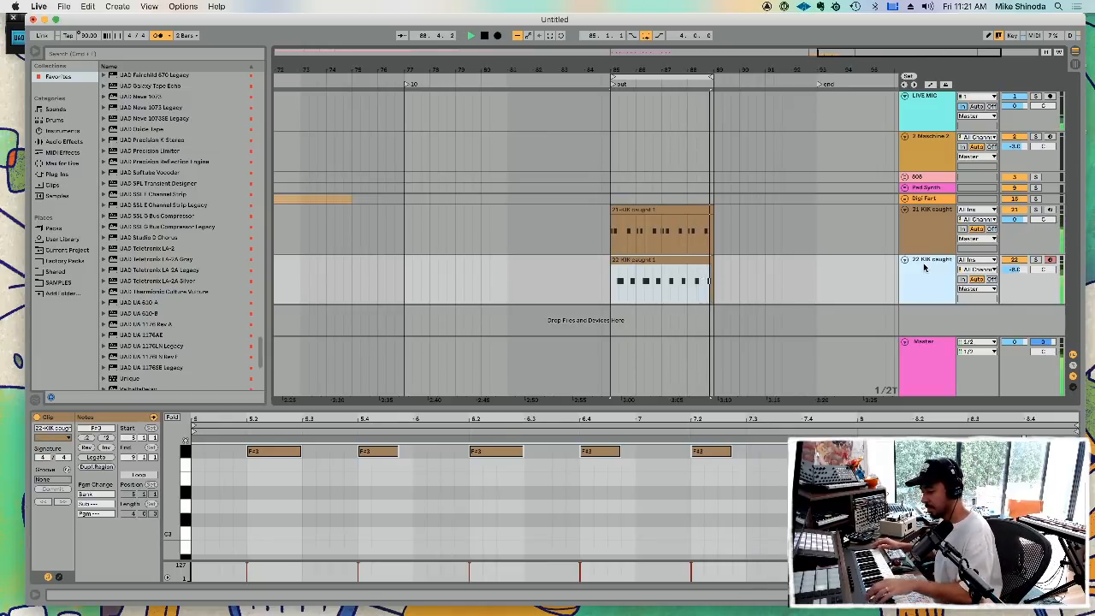
key(F9)
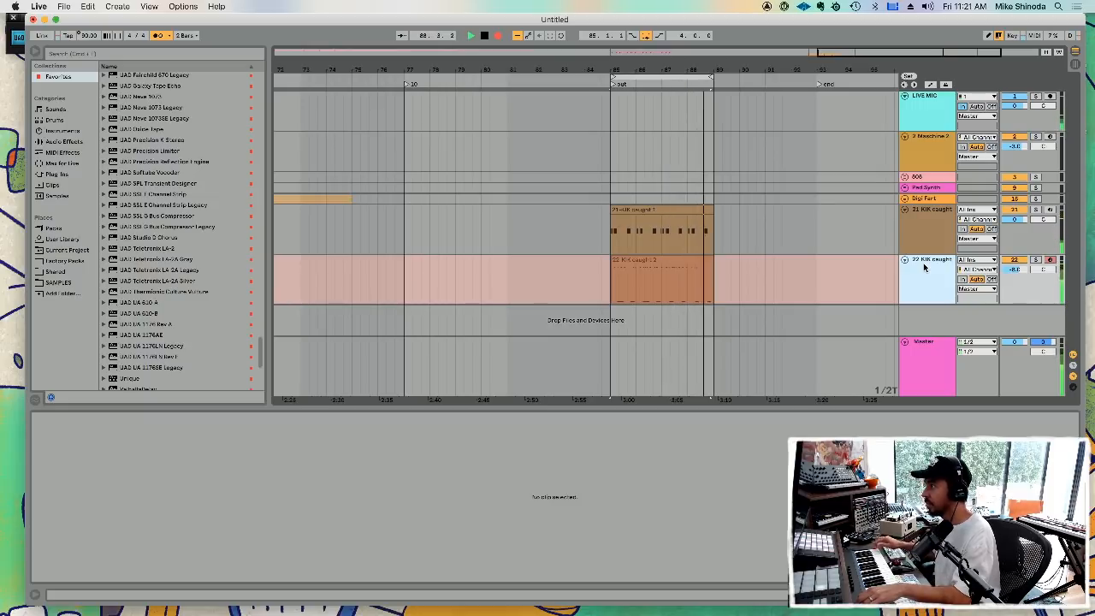
key(space)
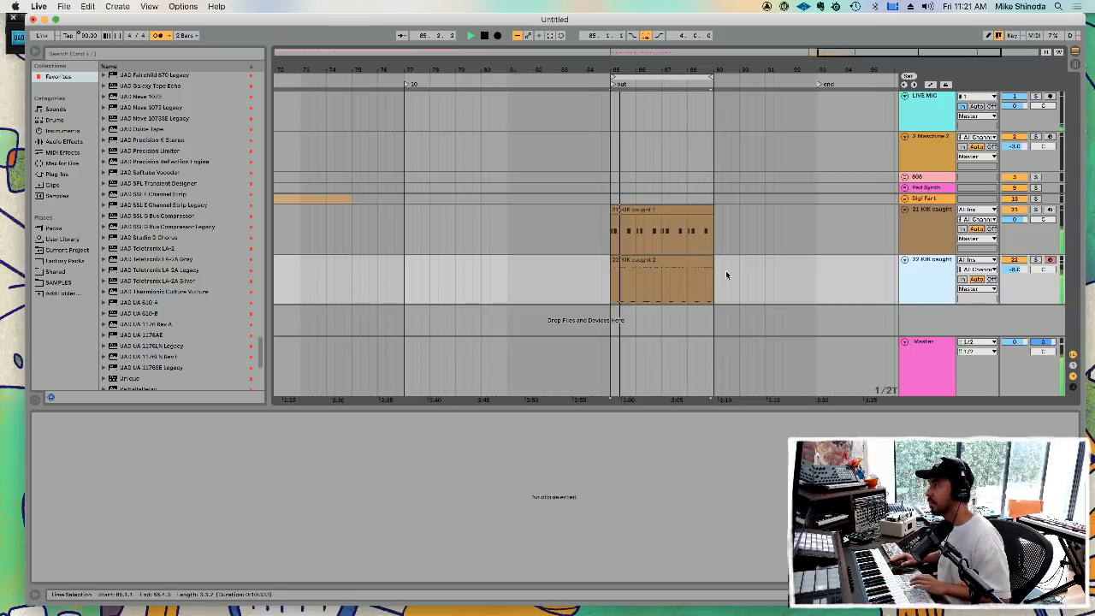
click(679, 262)
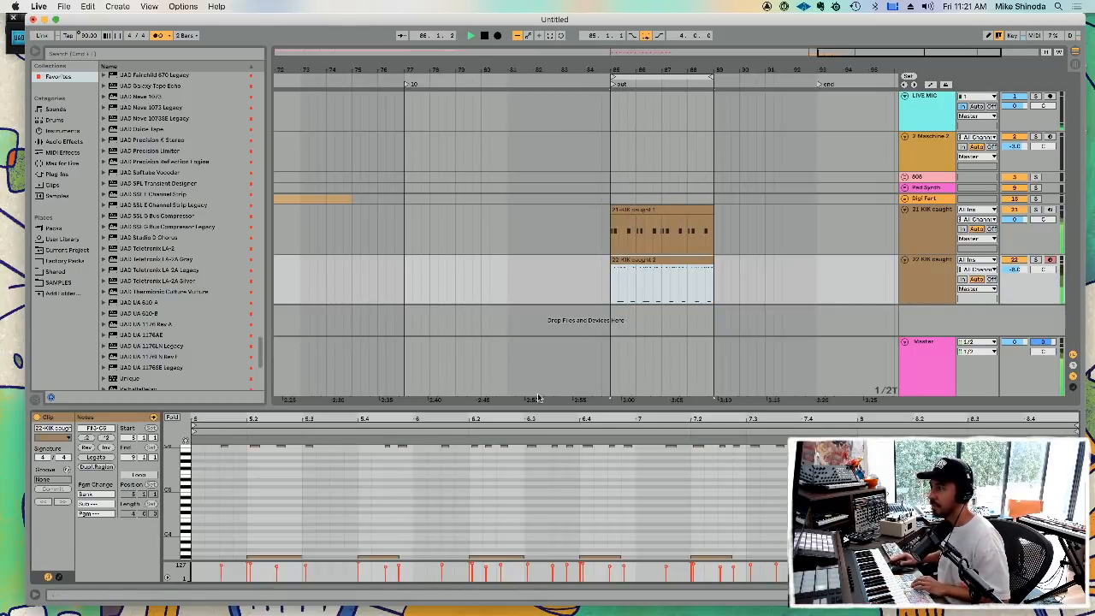
- Switch track 22's KIK caught sampler to Classic mode and limit it to 1 voice
double_click(930, 276)
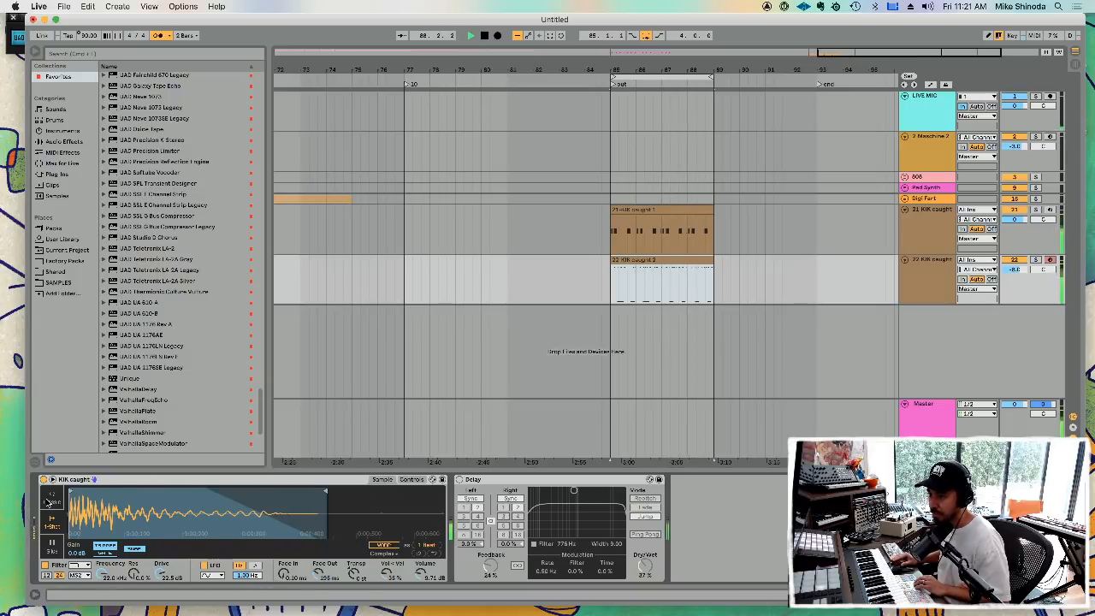
click(49, 501)
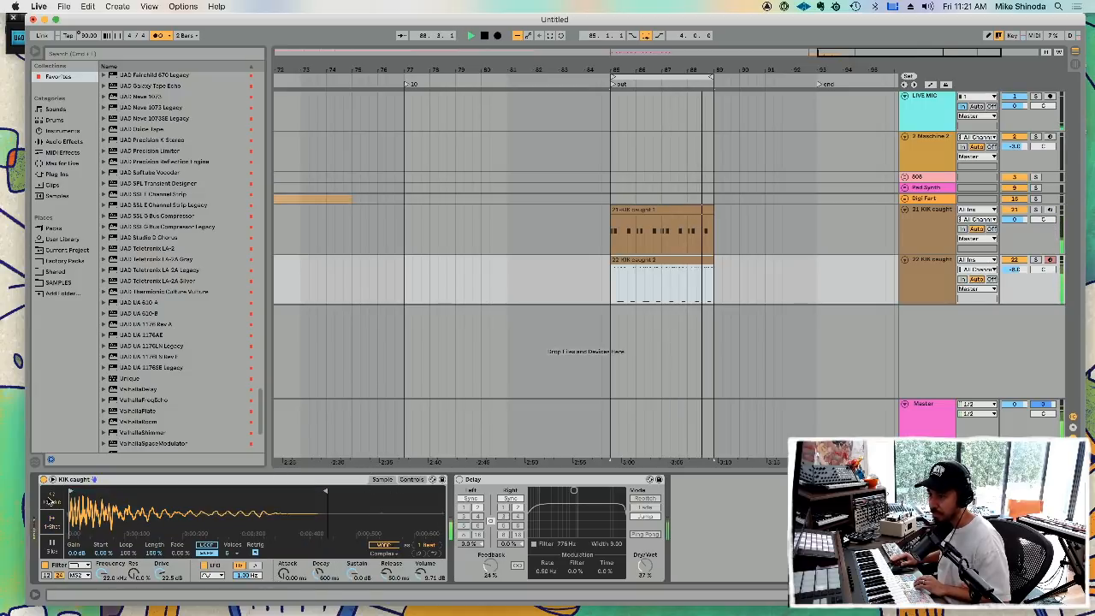
click(228, 554)
click(229, 424)
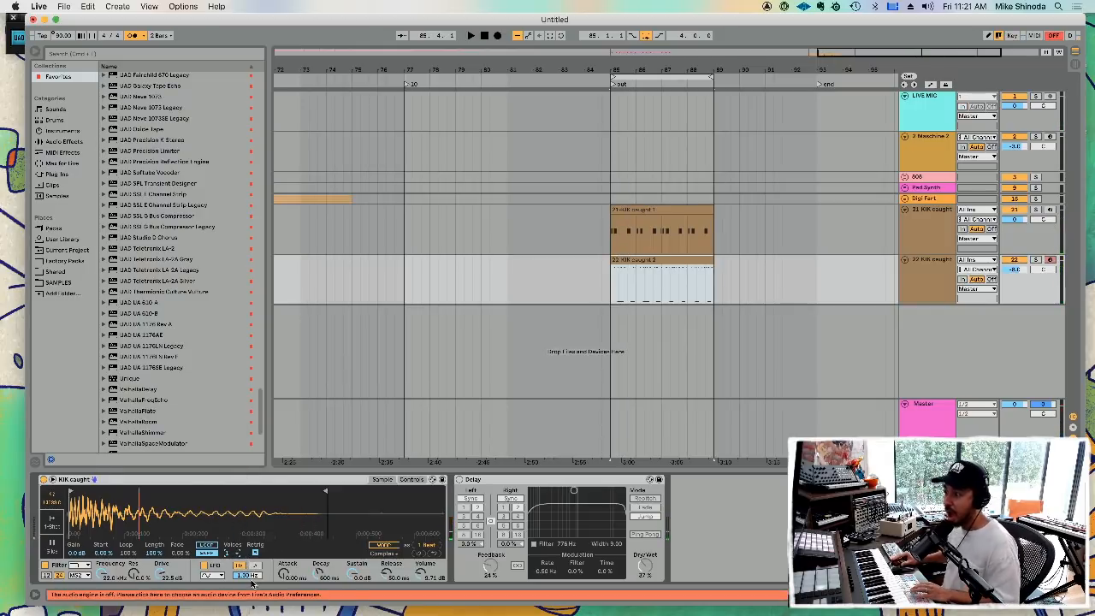
- Set the audio output and input devices to Avid HDX (16 In, 16 Out) and restart playback
click(253, 596)
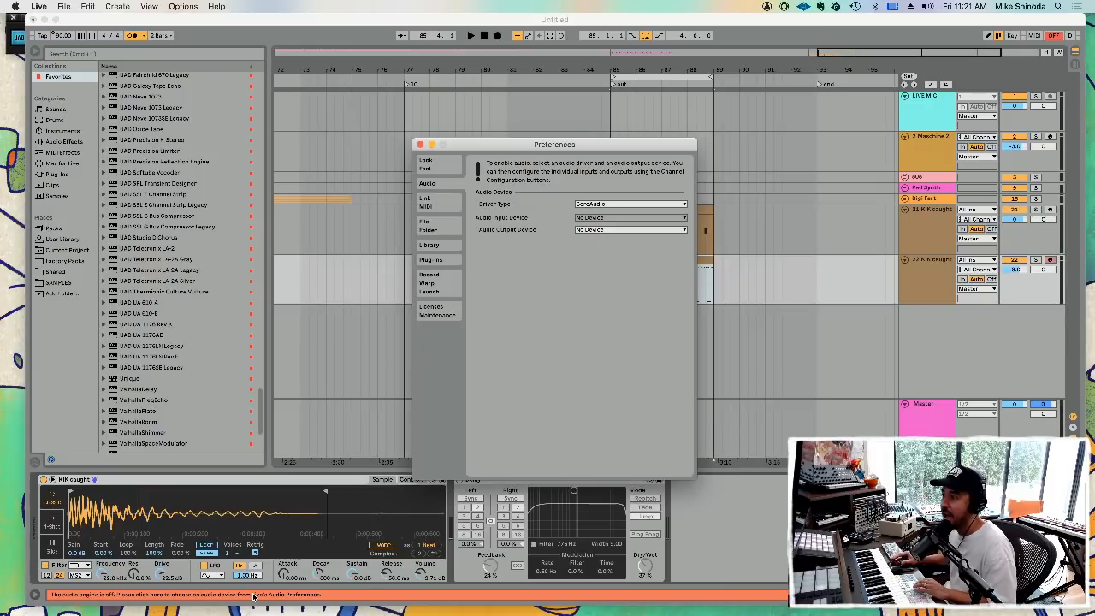
click(626, 231)
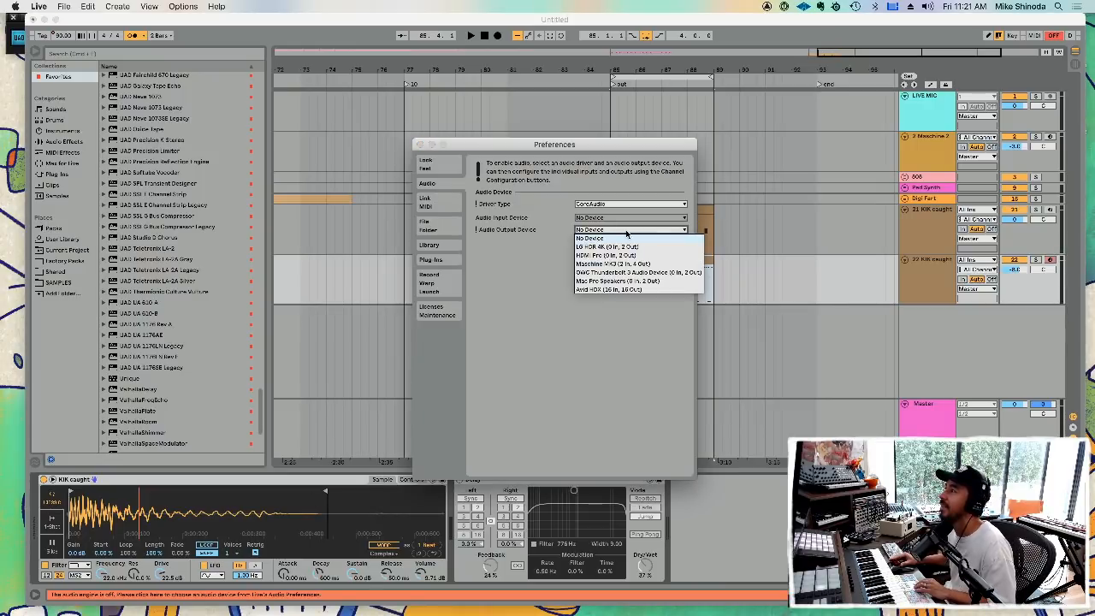
click(616, 290)
click(602, 219)
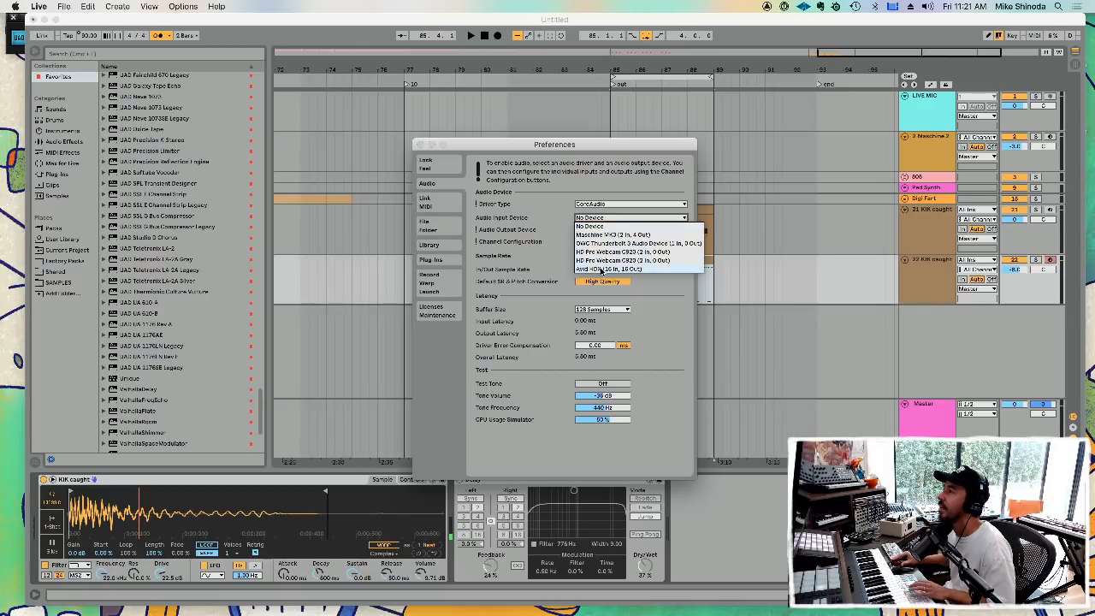
click(605, 269)
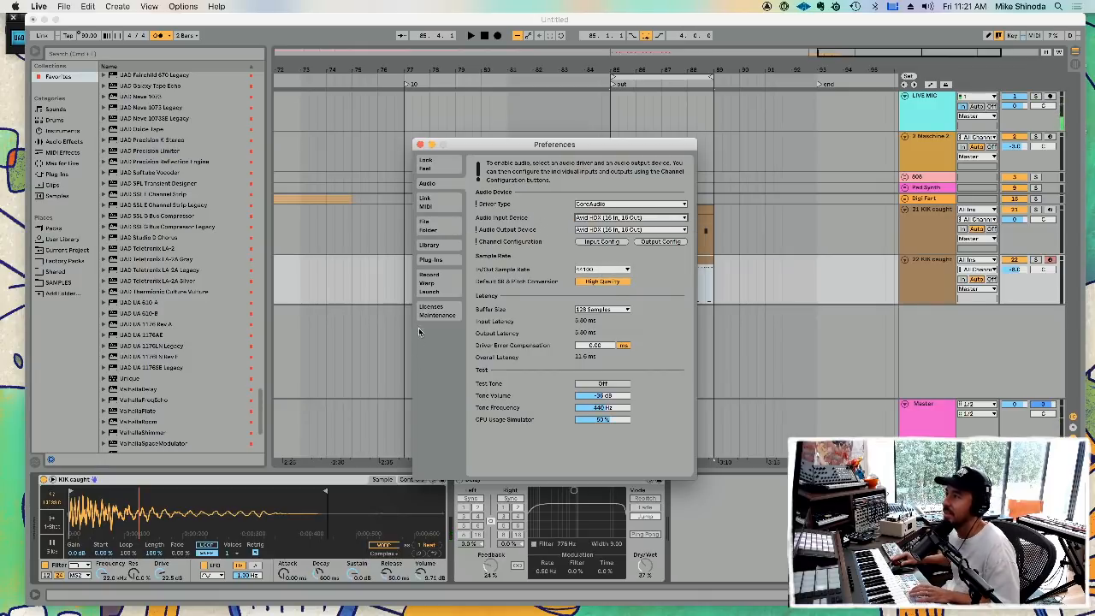
click(420, 144)
key(space)
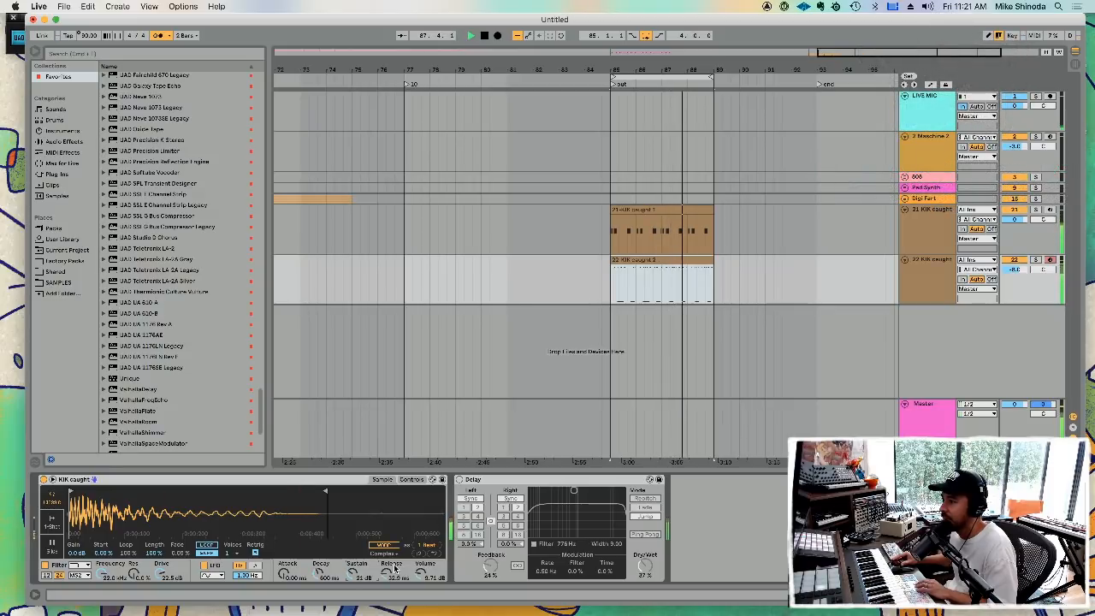
- Quantize the high C6 notes in track 22's clip
double_click(640, 263)
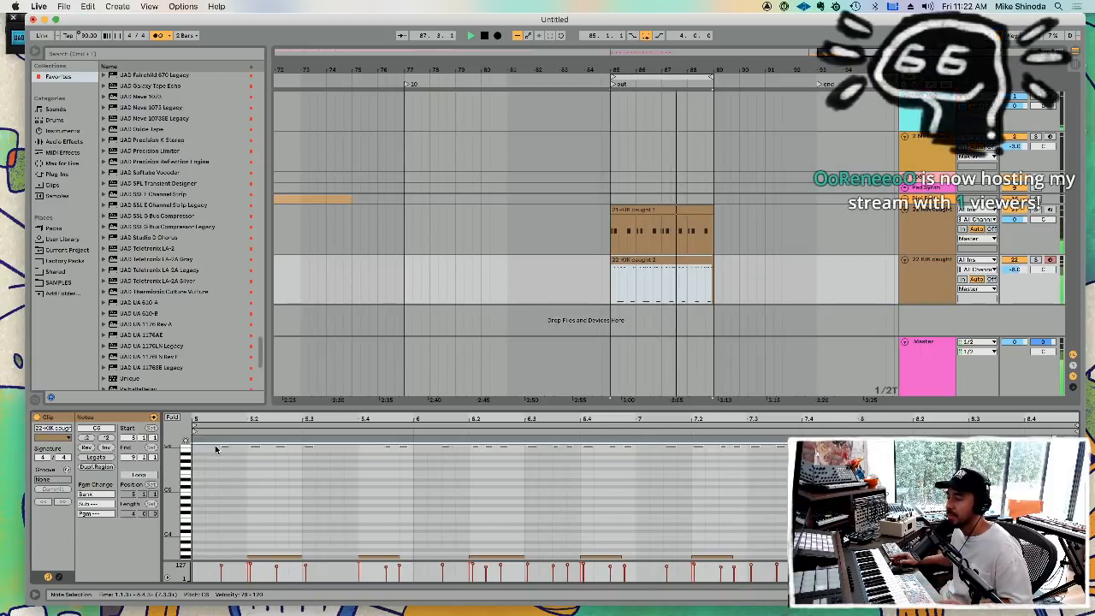
right_click(216, 449)
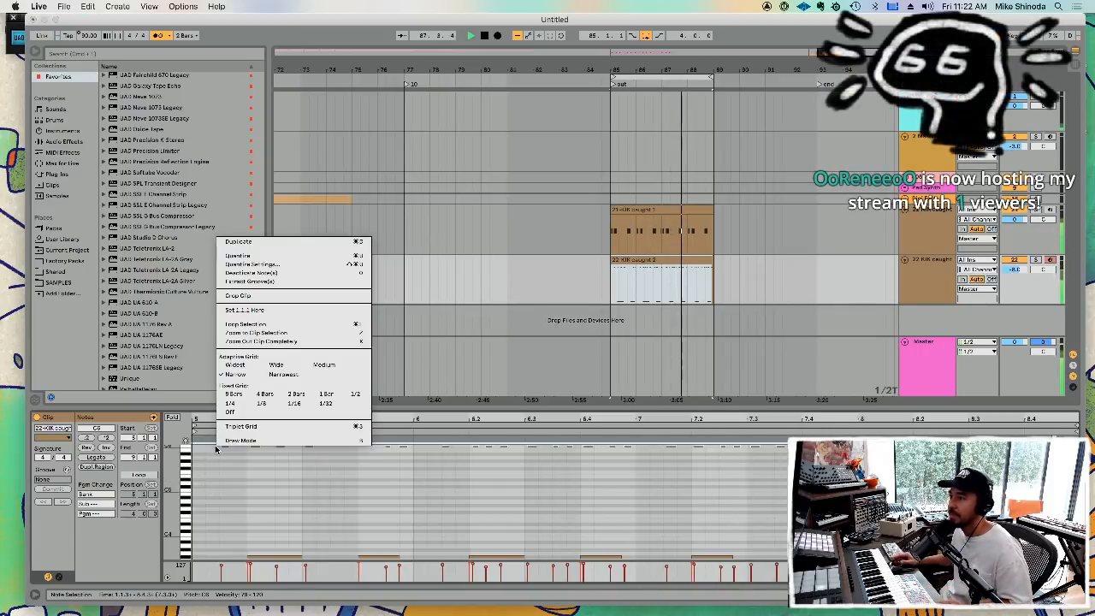
click(254, 259)
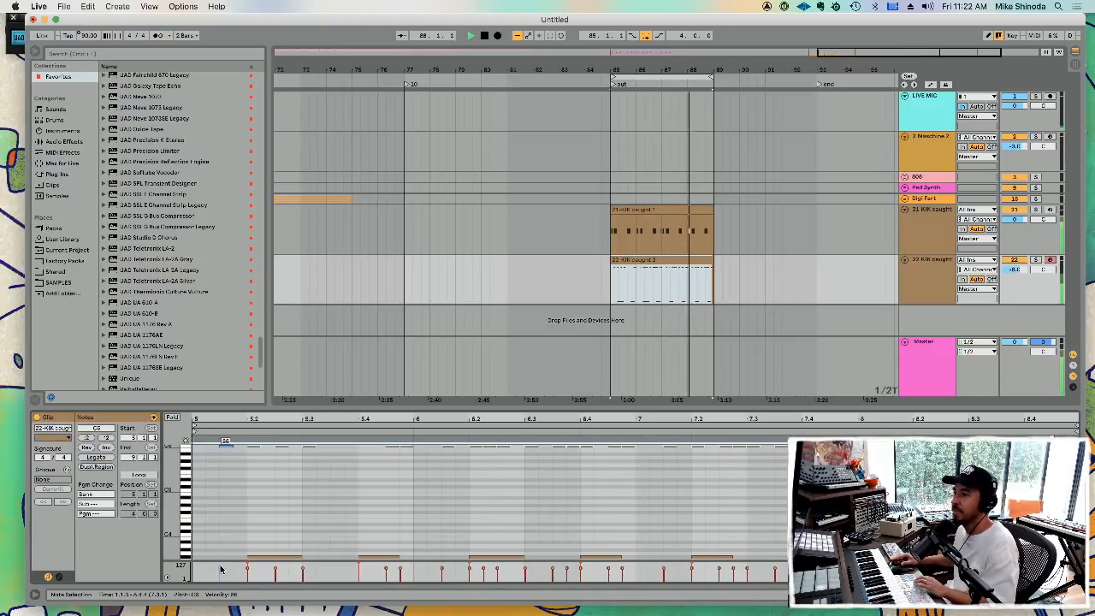
- Transpose the high notes in track 22's clip up to G#7 and close the clip's note editor
scroll(232, 481, up, 4)
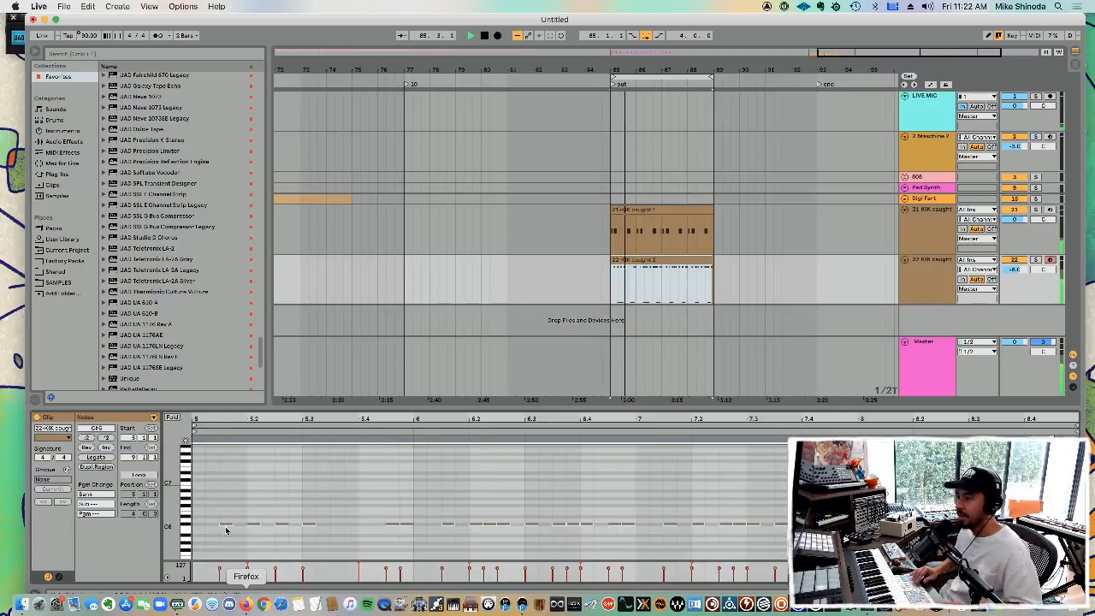
scroll(225, 531, down, 2)
key(Up)
key(Up)
key(Up)
key(Up)
key(Up)
key(Up)
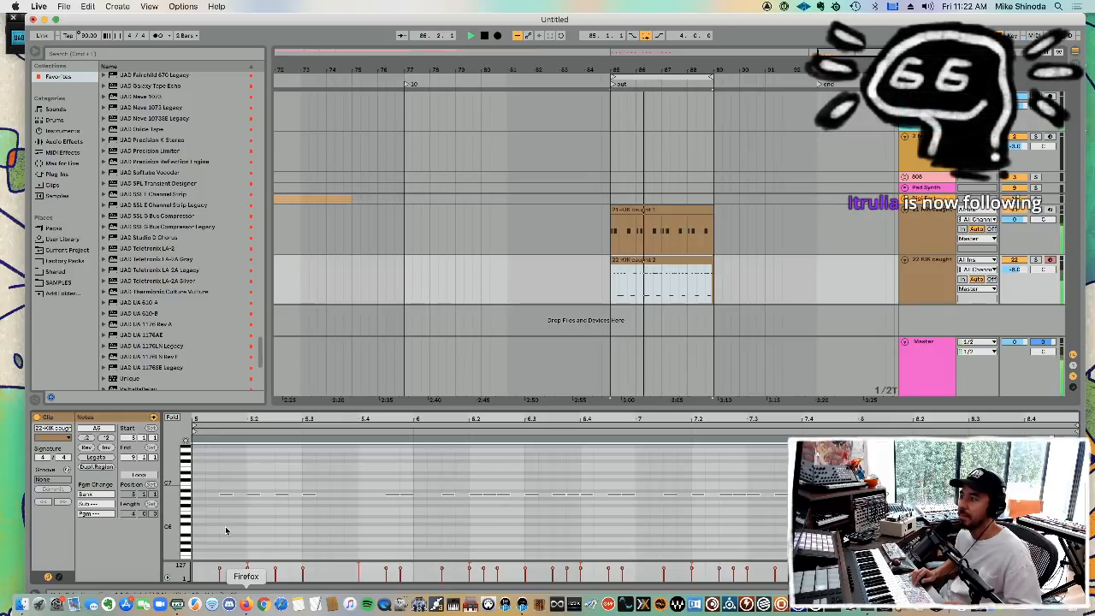
key(Up)
key(Up)
key(Up)
key(Up)
key(Up)
key(Up)
key(Up)
key(Up)
key(Up)
key(Up)
key(Up)
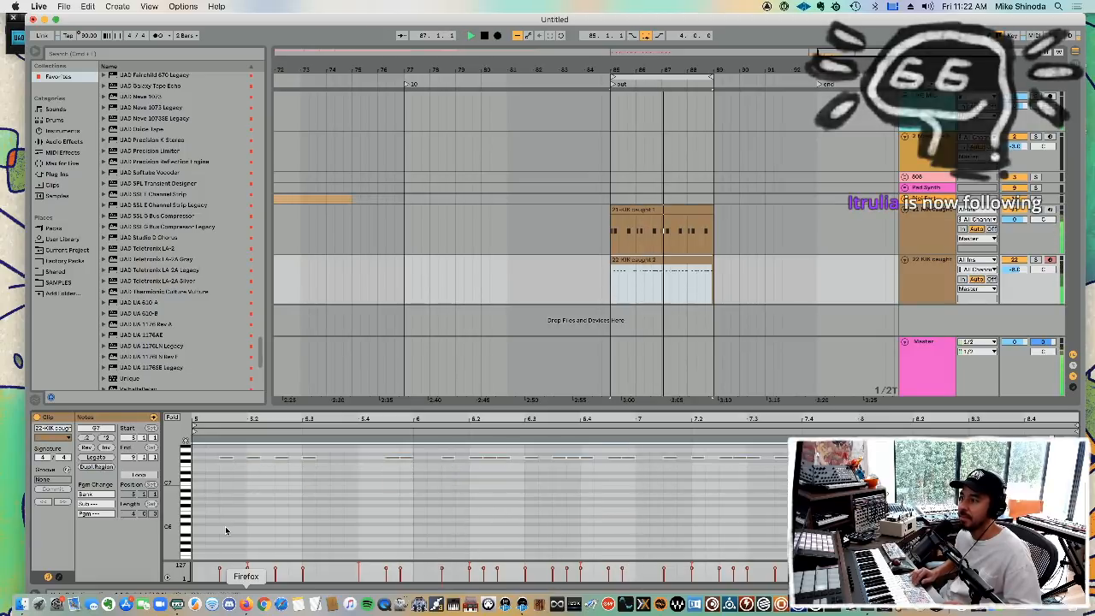
key(Down)
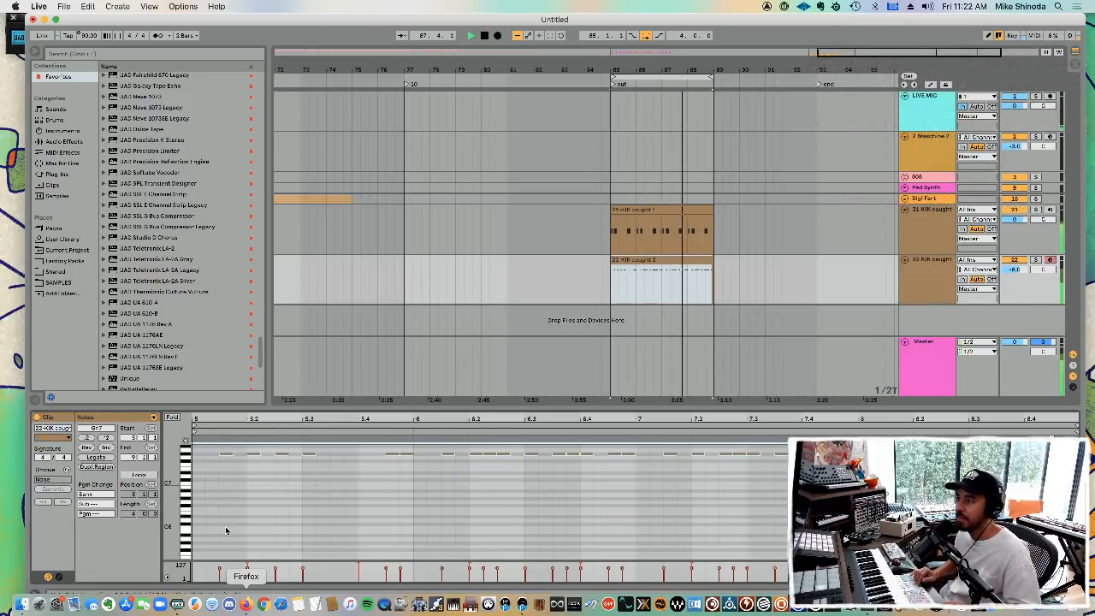
double_click(361, 411)
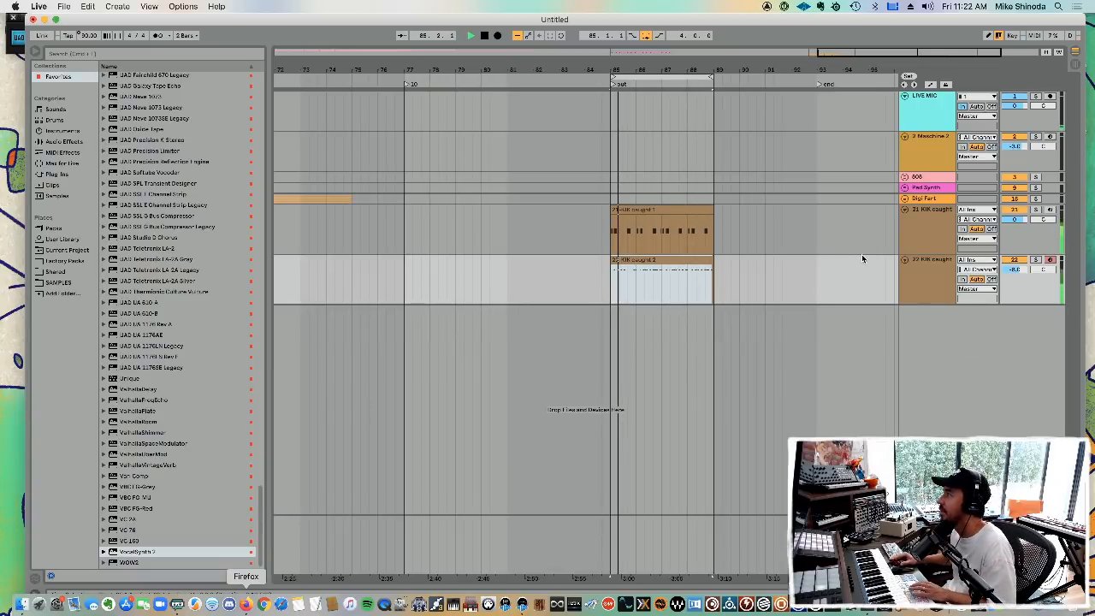
- Stop playback, duplicate track 21's KIK caught below track 22, and delete the copied clip from the new track 23
key(space)
drag(923, 214, 926, 320)
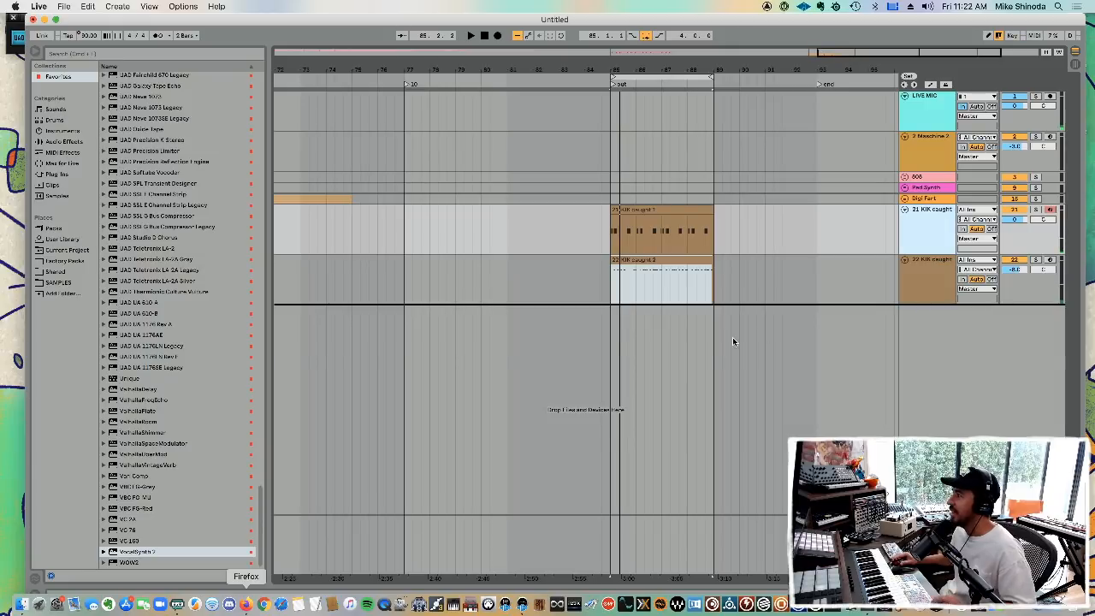
drag(732, 341, 644, 354)
drag(773, 334, 587, 333)
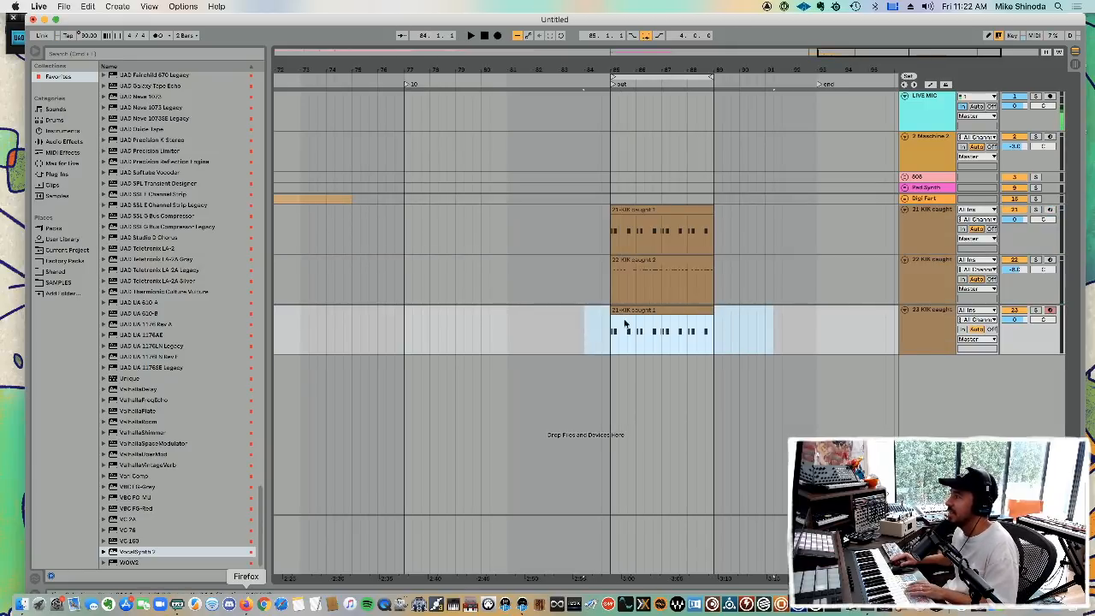
key(Delete)
- Enable looping on track 23's KIK caught sampler and narrow the sample to a short section after the initial hit
double_click(936, 324)
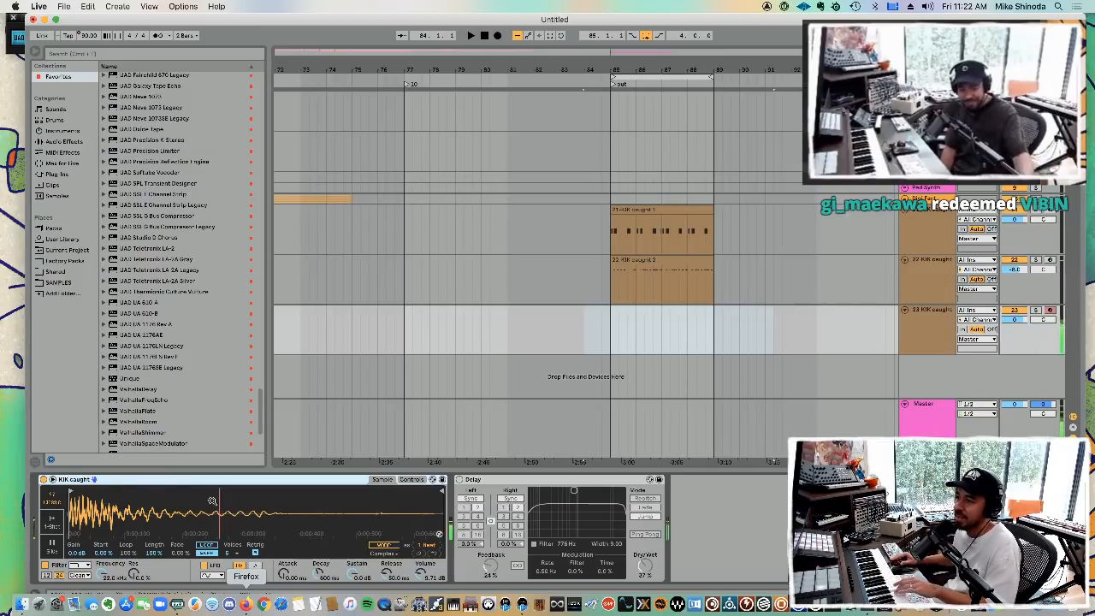
click(72, 492)
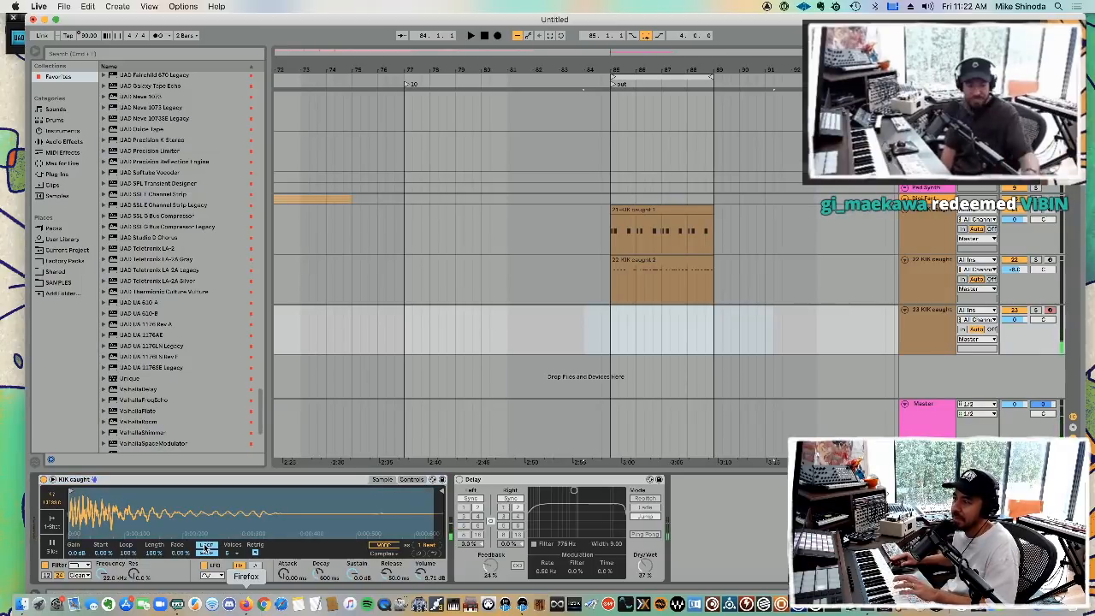
drag(71, 491, 155, 492)
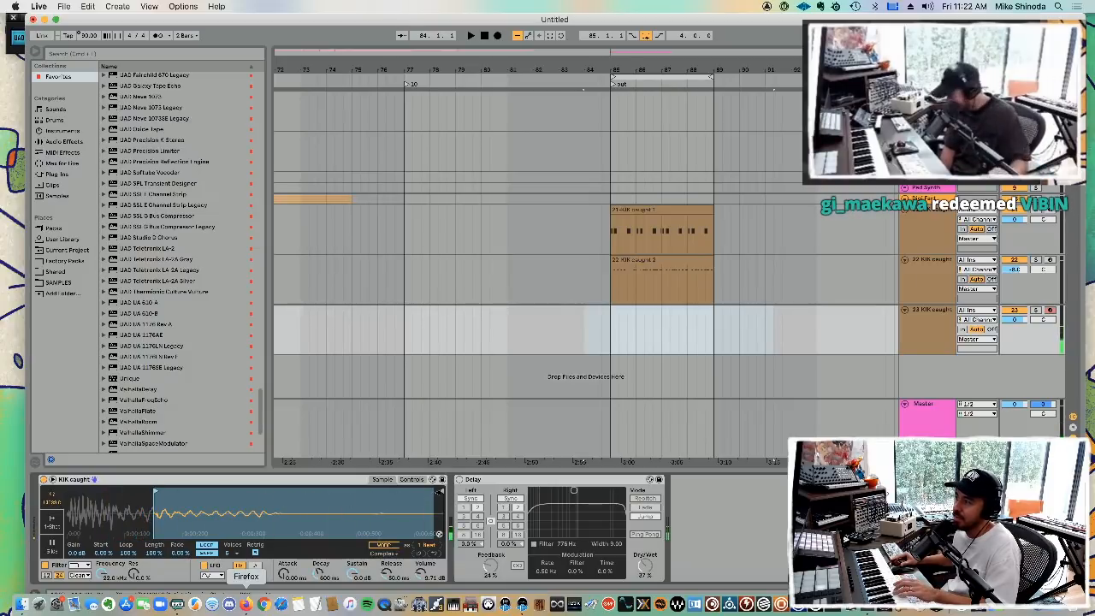
mouse_move(439, 492)
mouse_down()
mouse_move(201, 492)
mouse_move(221, 494)
mouse_up()
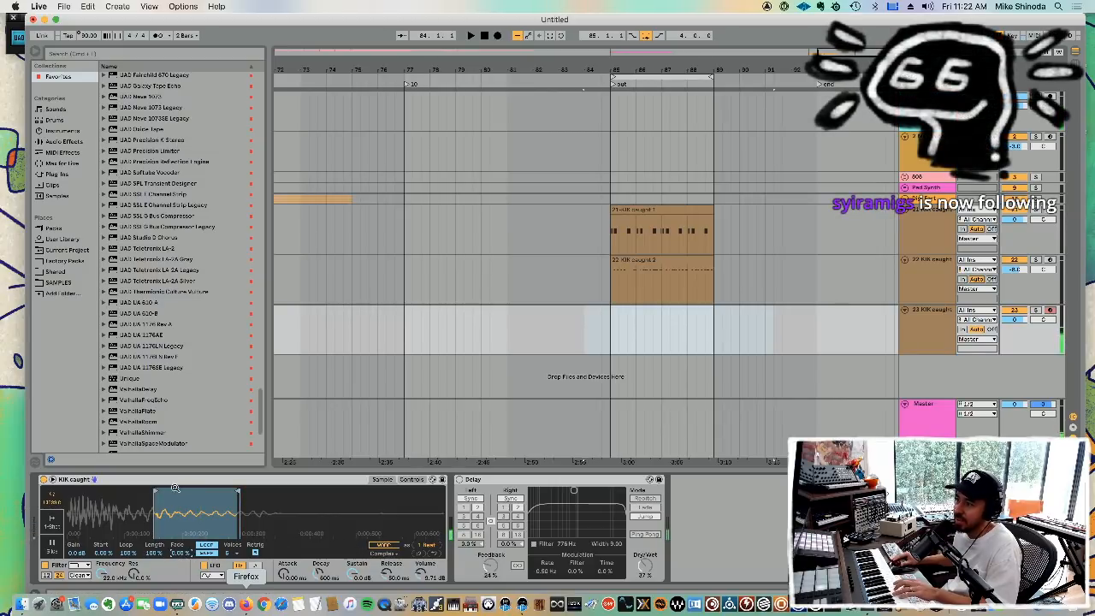
drag(173, 489, 173, 527)
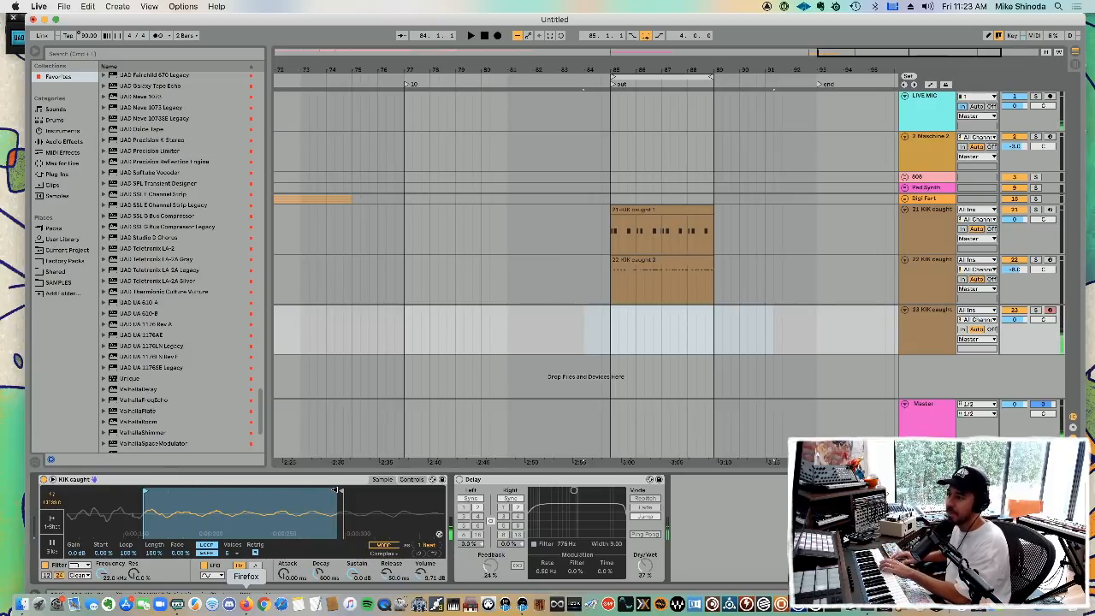
- Switch the filter circuit of track 23's KIK caught sampler to MS2
click(77, 565)
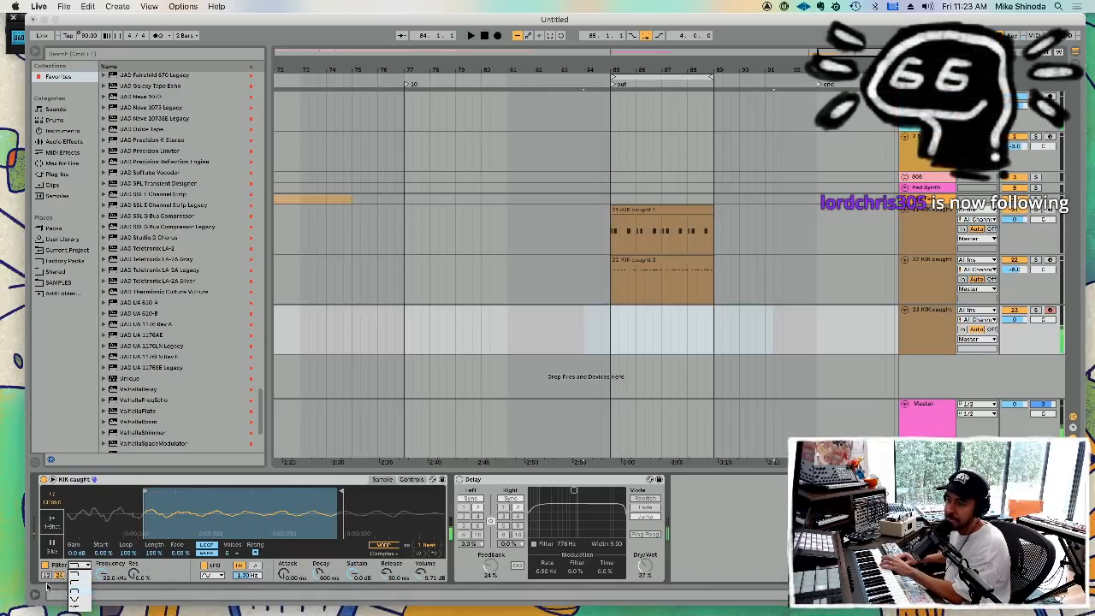
click(47, 588)
click(80, 575)
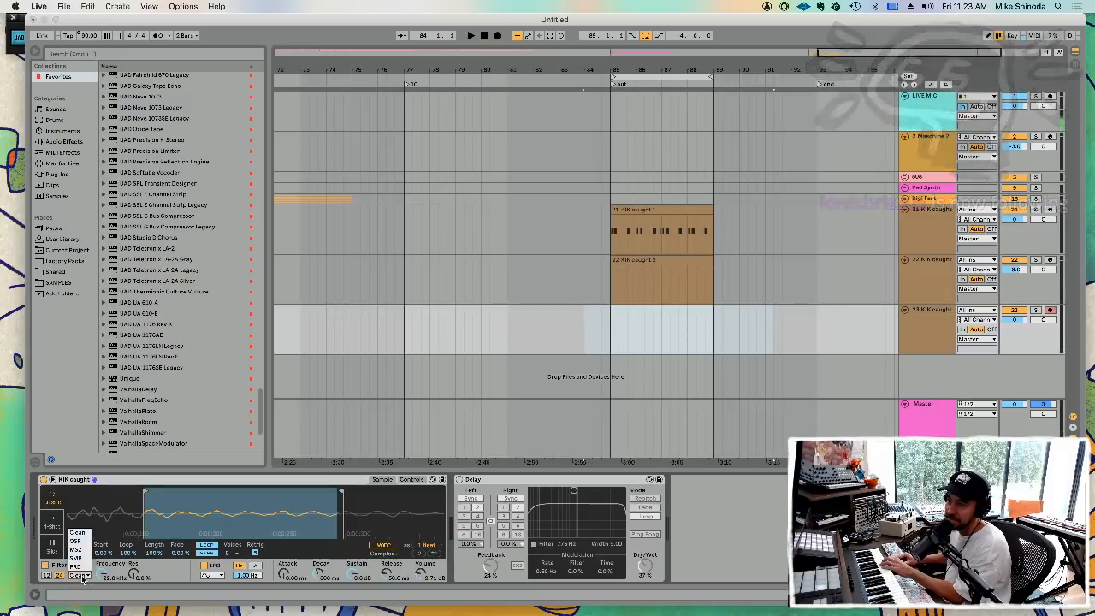
click(76, 550)
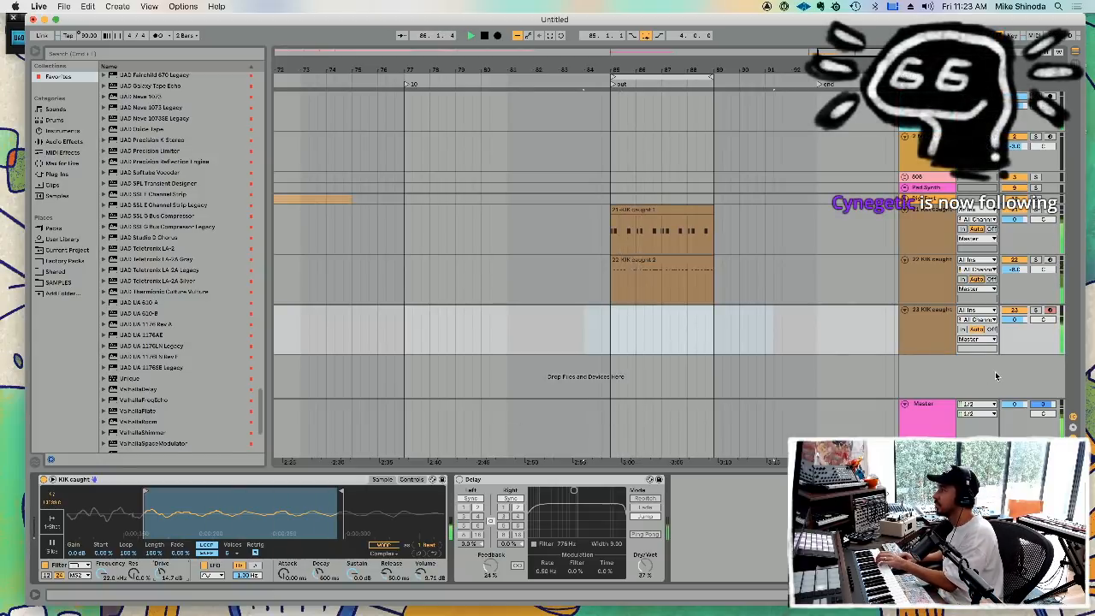
- Lower track 23's volume to -8.4 dB and set its sampler's attack to 2.22 ms and release to 173 ms
drag(1015, 320, 1015, 330)
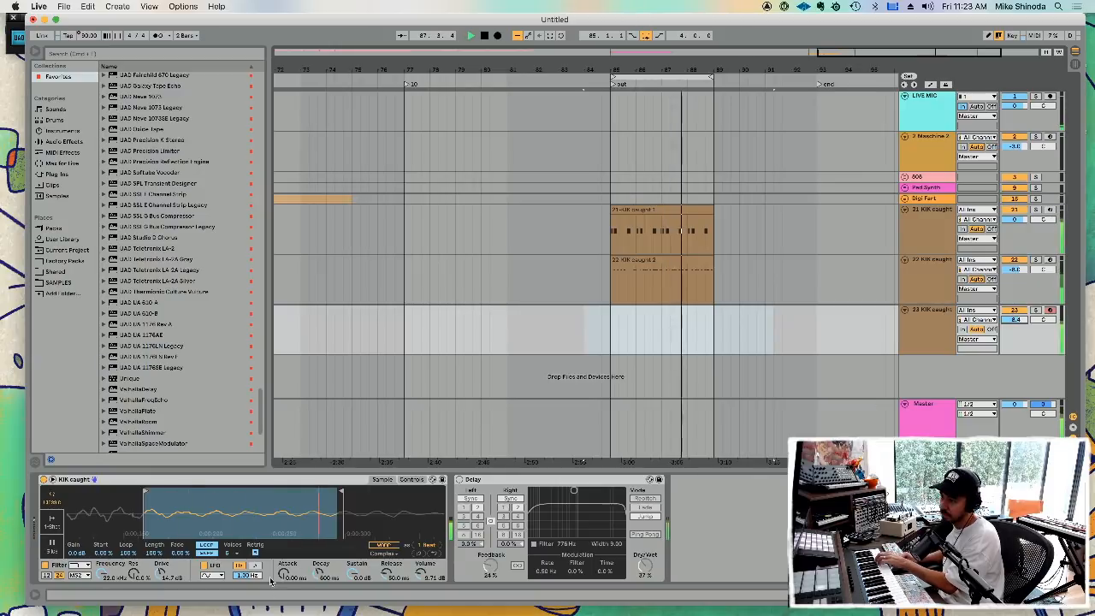
mouse_move(282, 574)
mouse_down()
mouse_move(282, 550)
mouse_move(283, 568)
mouse_up()
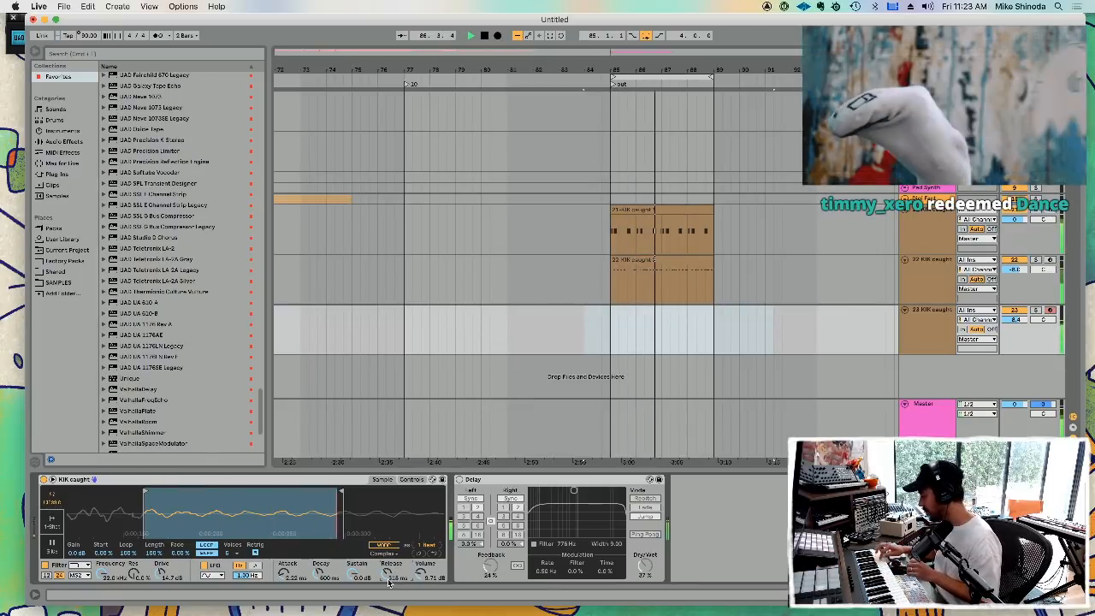
mouse_move(389, 581)
mouse_down()
mouse_move(388, 603)
mouse_move(383, 577)
mouse_up()
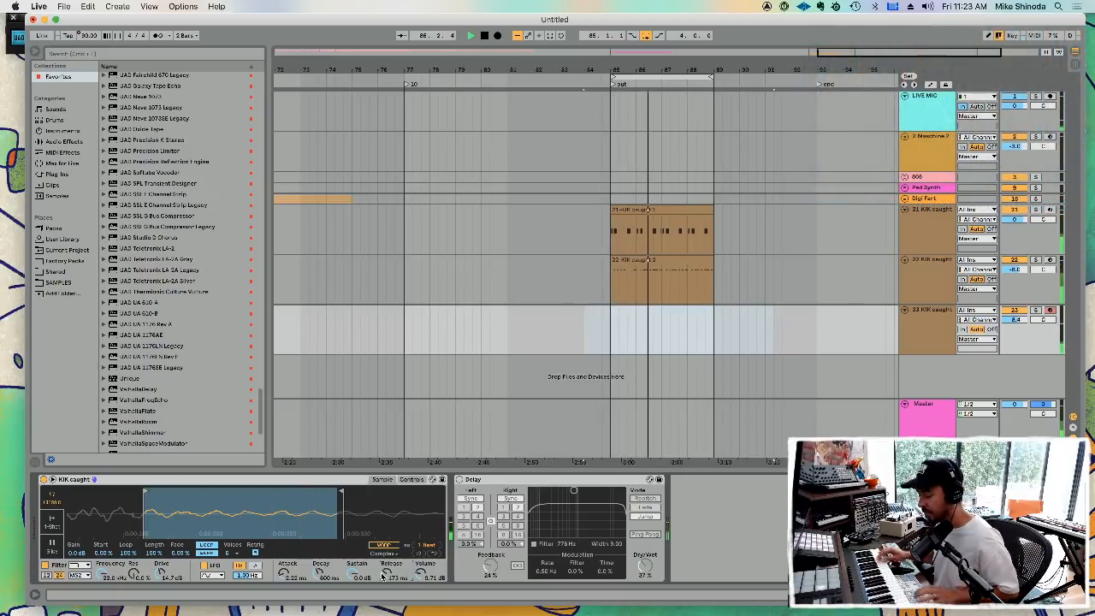
- Record a part over the loop on track 23 and replace its last two bars with a copy of the first two
key(F9)
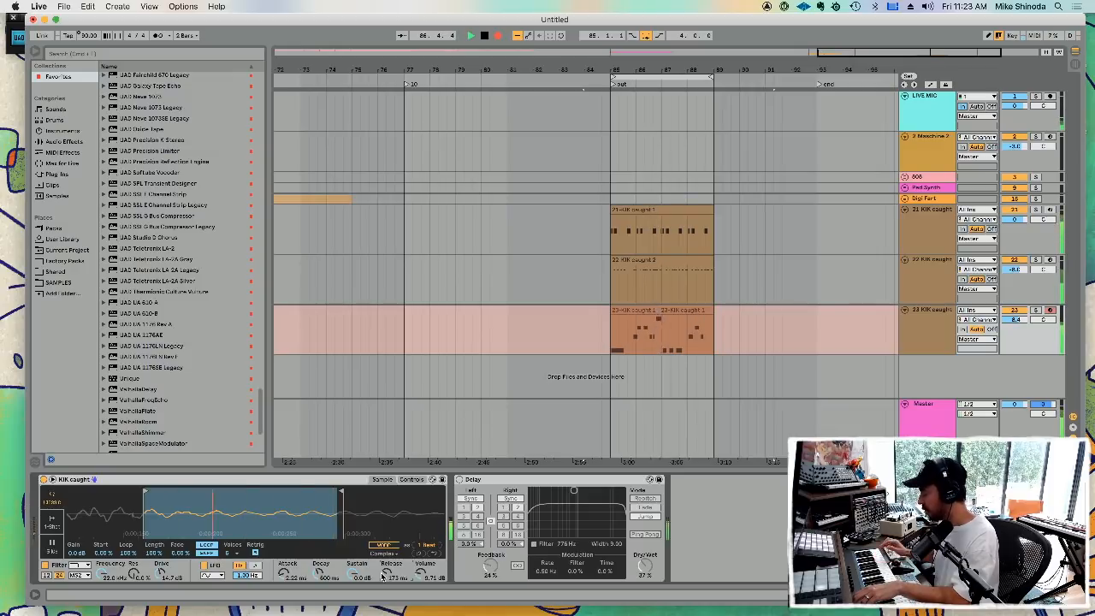
key(F9)
drag(741, 330, 662, 335)
key(super+e)
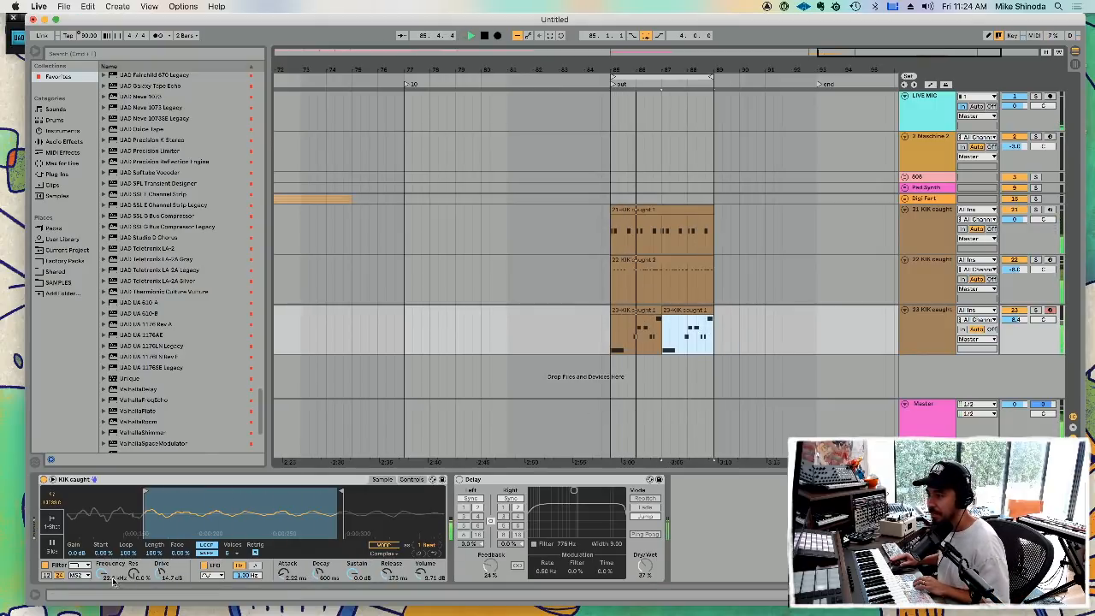
- Set track 23's sampler filter frequency to 1.37 kHz and give it a faster LFO with 0.22% pitch modulation
drag(112, 579, 112, 607)
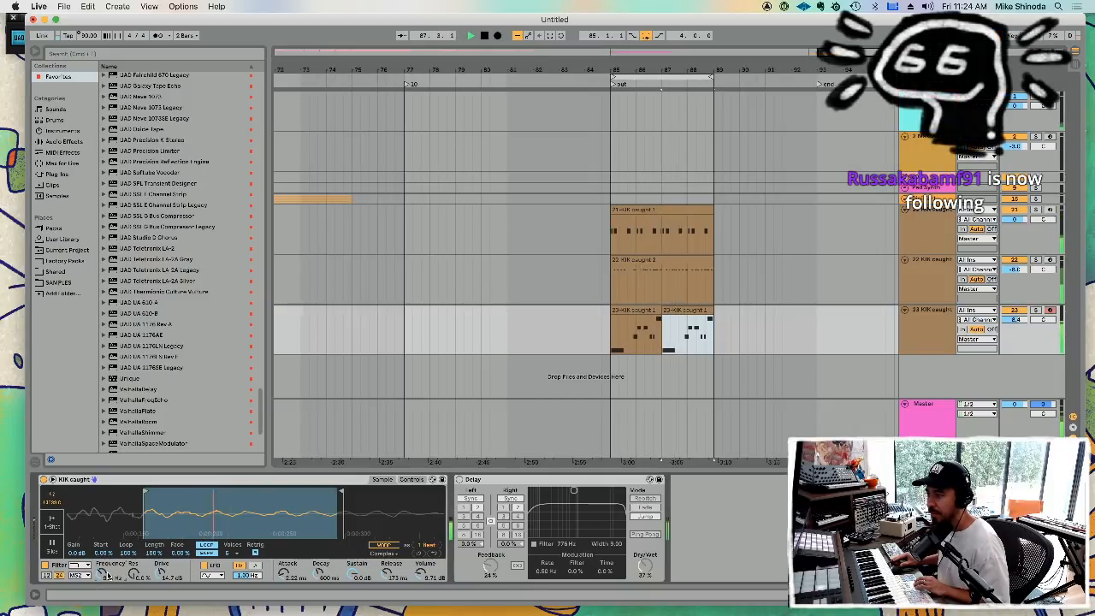
click(218, 565)
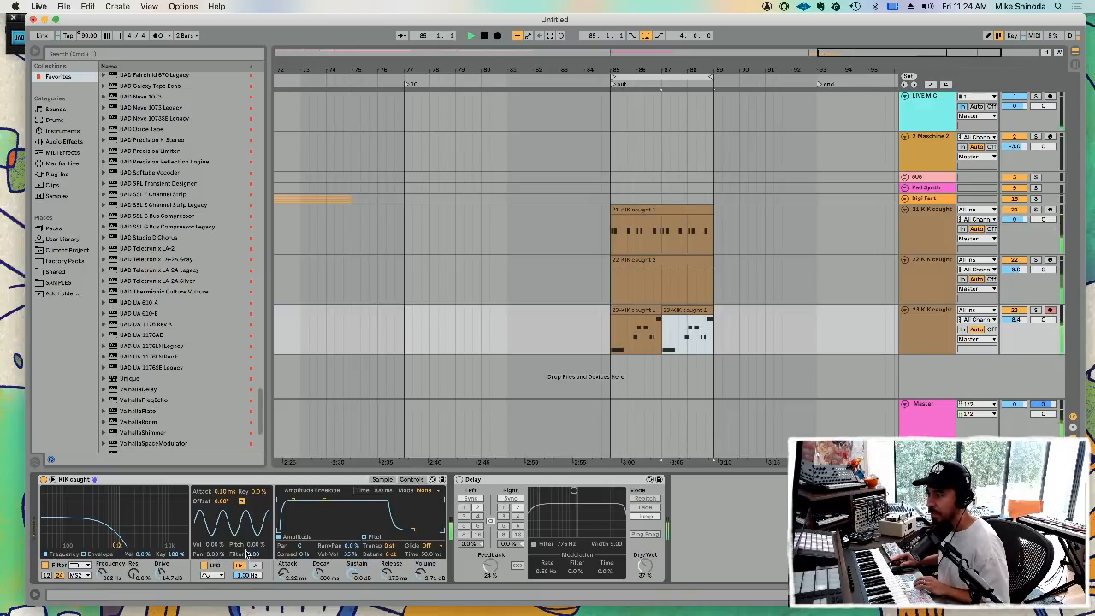
drag(256, 544, 256, 534)
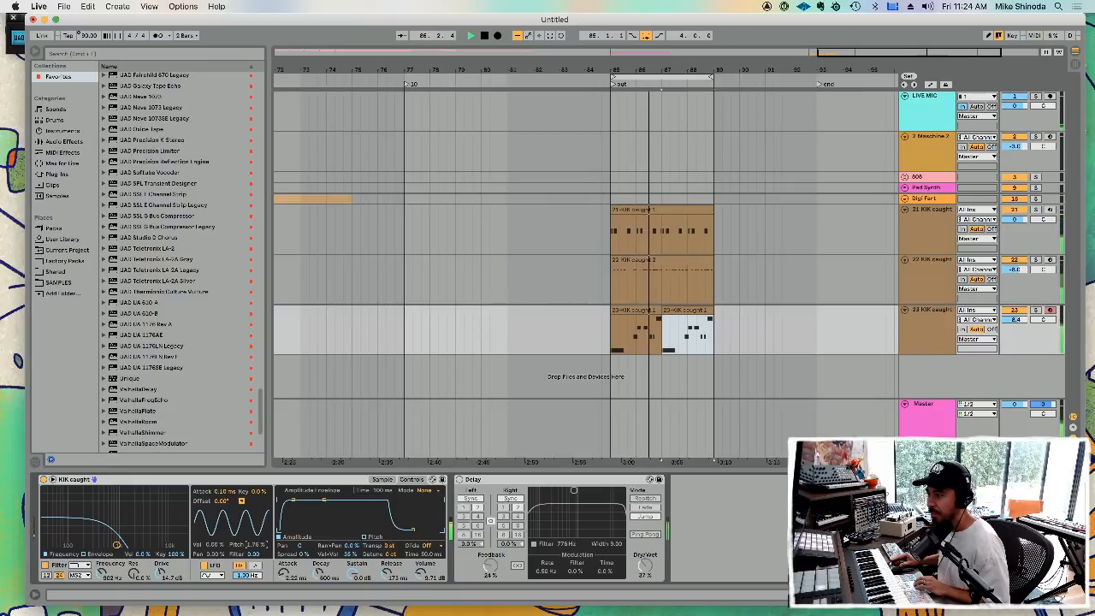
drag(246, 578, 249, 551)
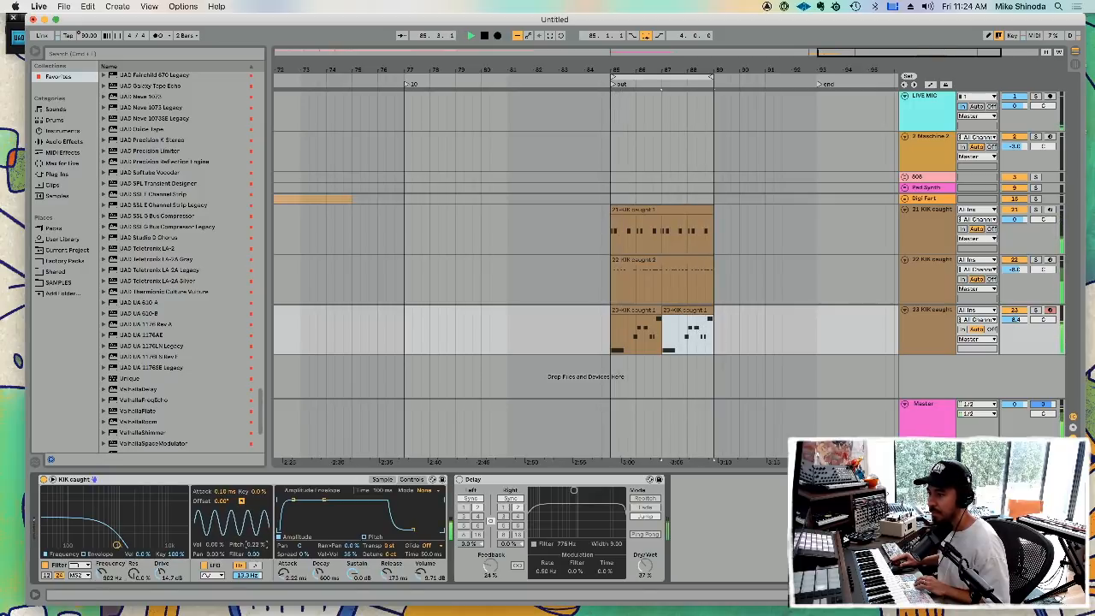
drag(102, 574, 103, 578)
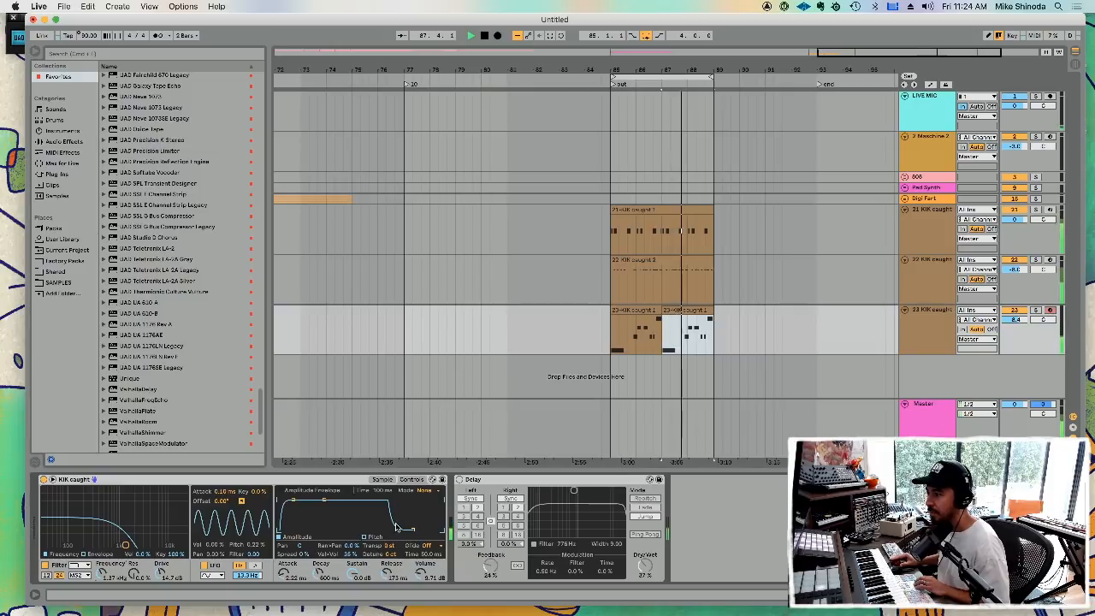
click(425, 490)
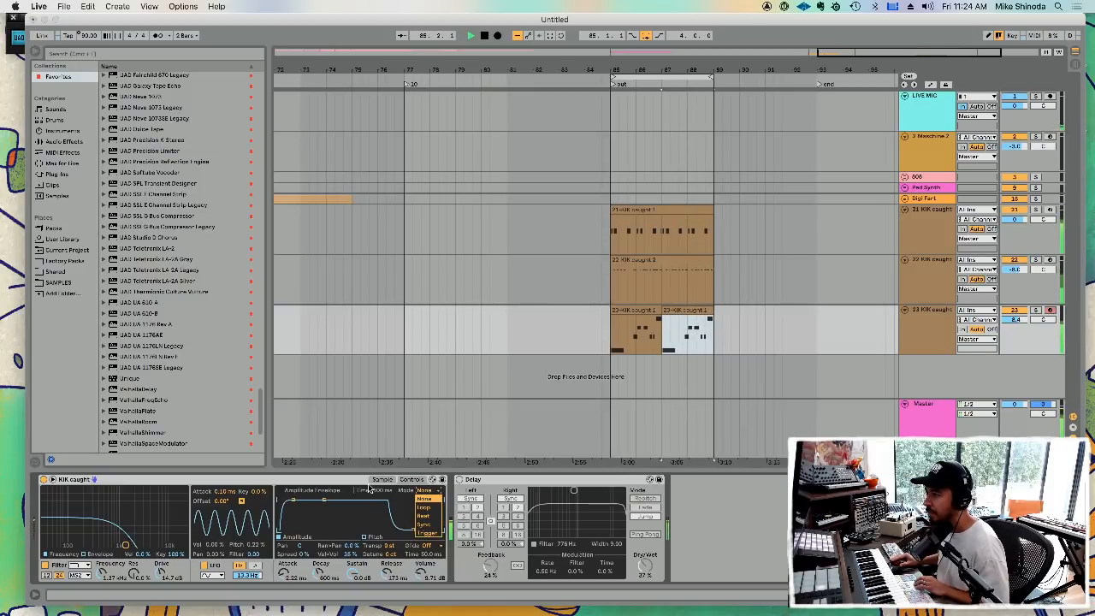
click(401, 492)
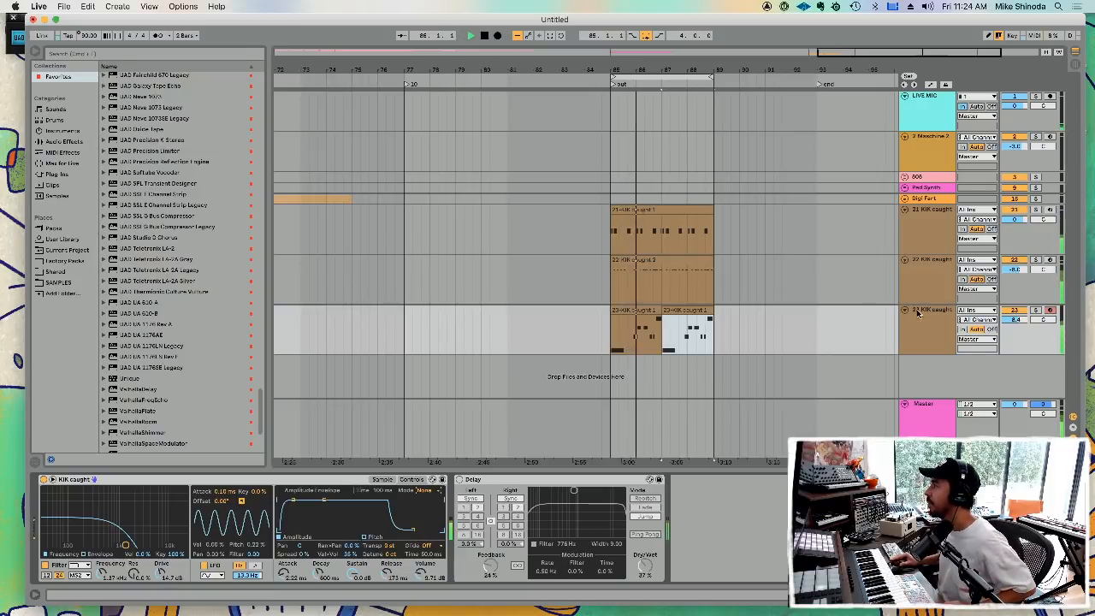
- Duplicate track 23's KIK caught and delete the copied clips from the new track 24
click(924, 349)
key(super+d)
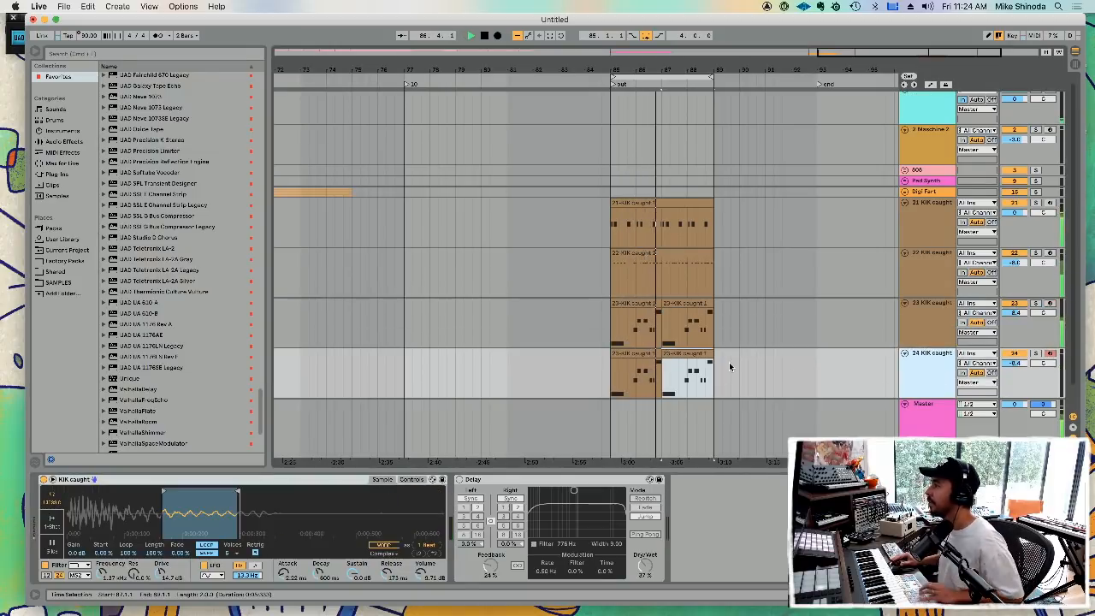
drag(729, 362, 546, 370)
key(Delete)
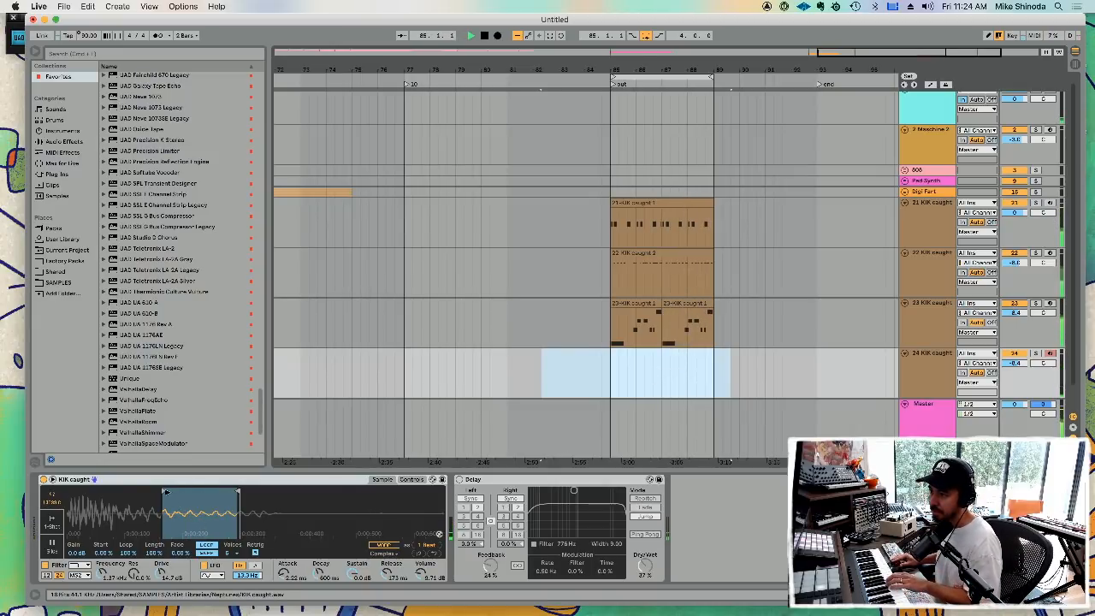
- Reposition track 24's sample section with a loop length of 36.7% and raise the sampler's filter frequency
drag(167, 492, 147, 495)
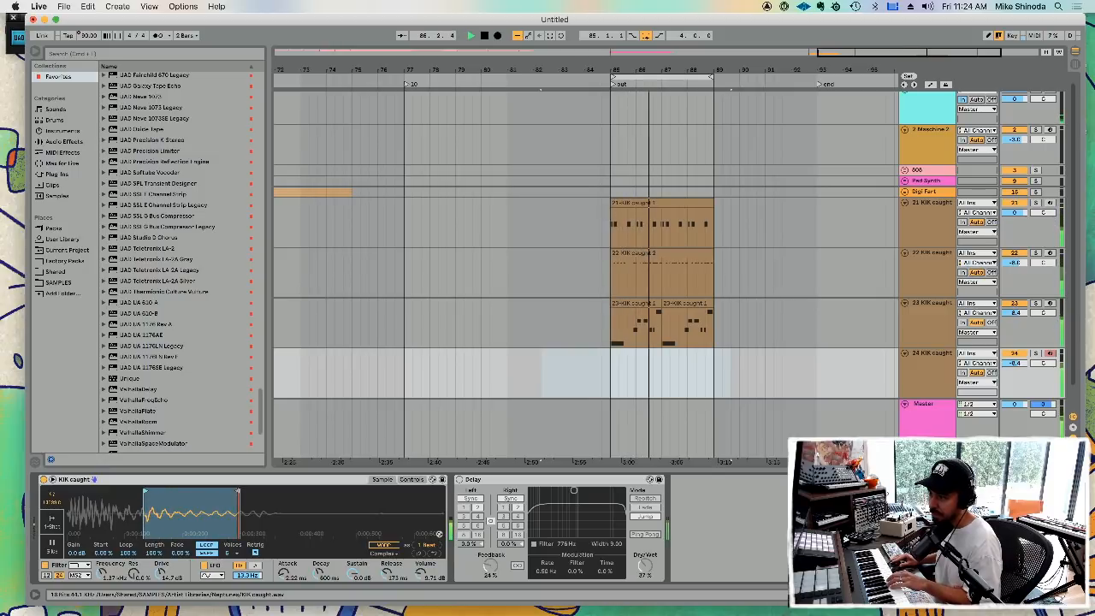
drag(154, 553, 154, 592)
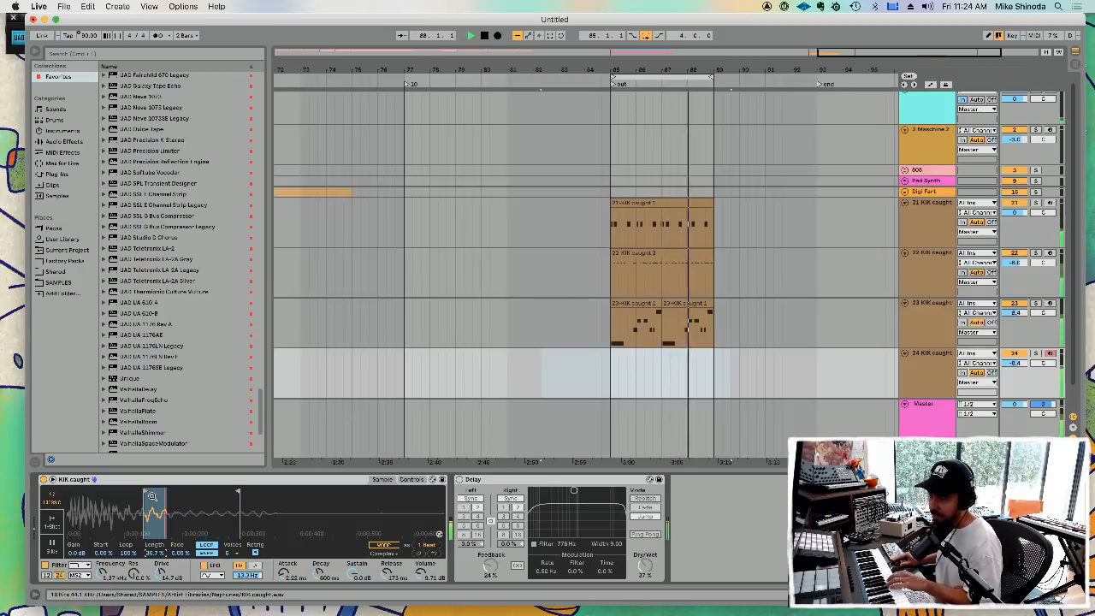
drag(151, 497, 294, 497)
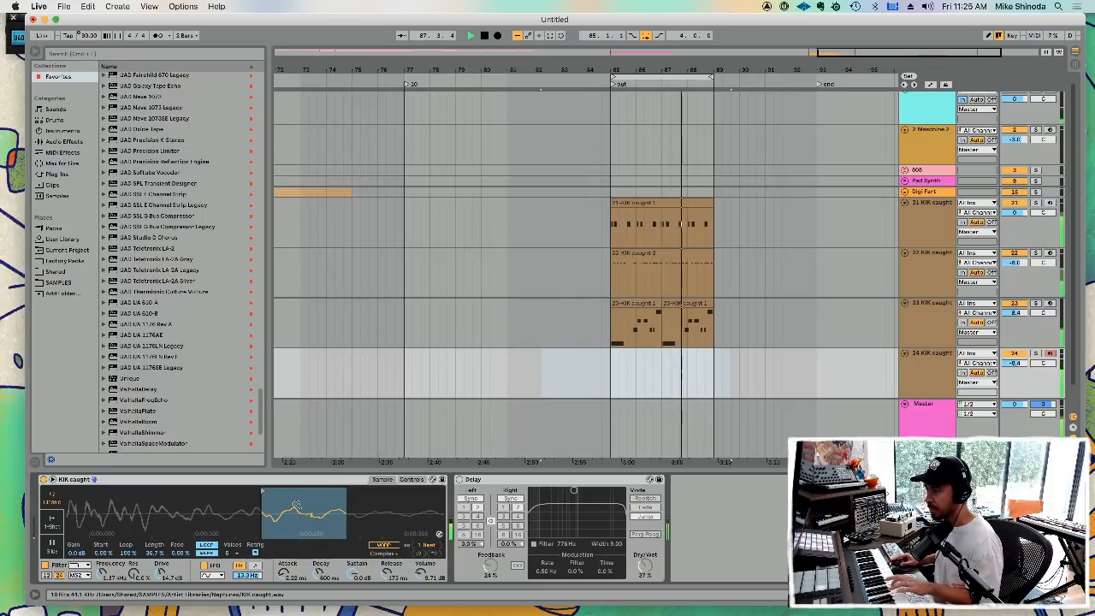
drag(267, 495, 328, 490)
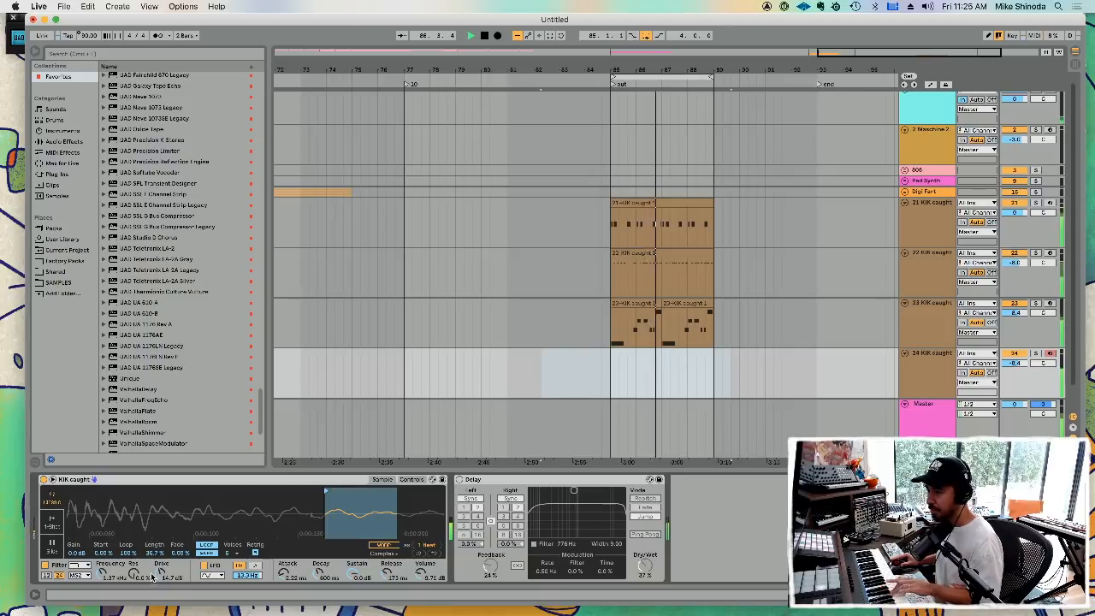
drag(101, 575, 101, 555)
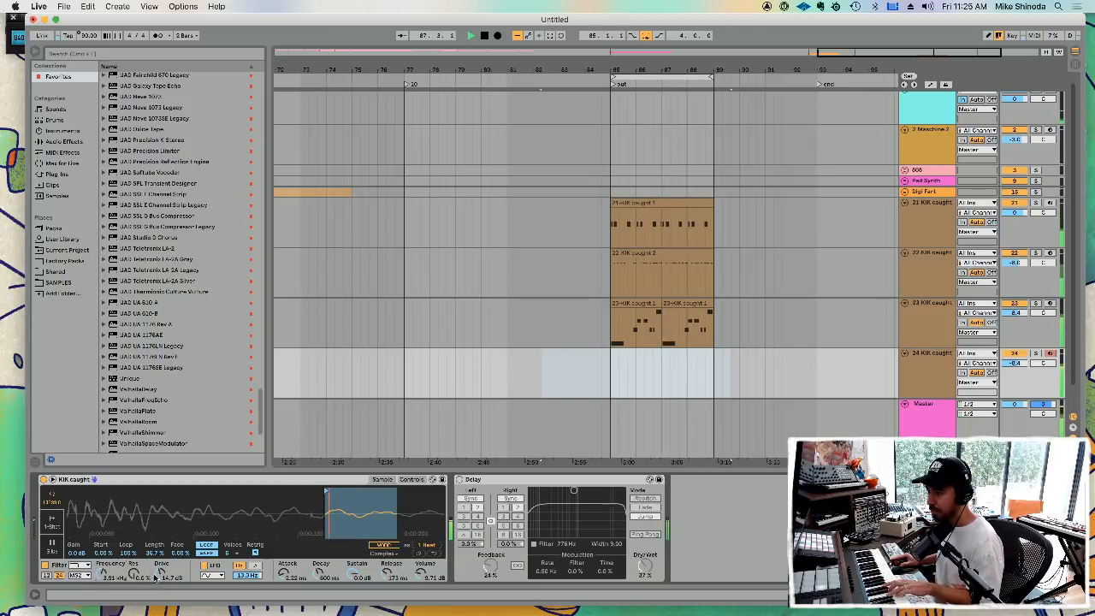
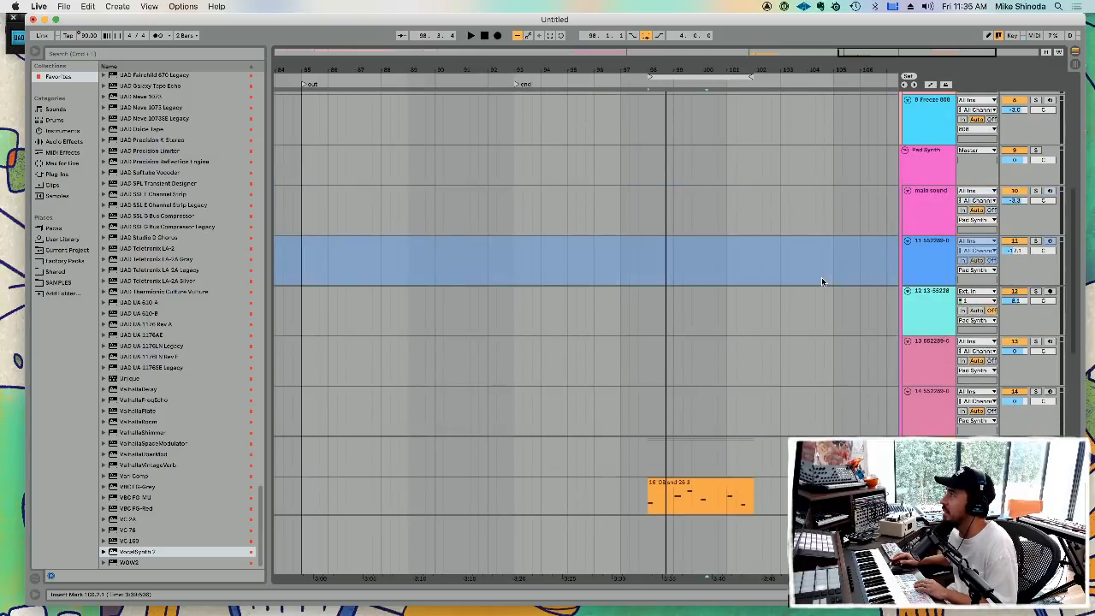
- Record a melody on the main sound track over the four-bar loop starting at bar 98
click(939, 210)
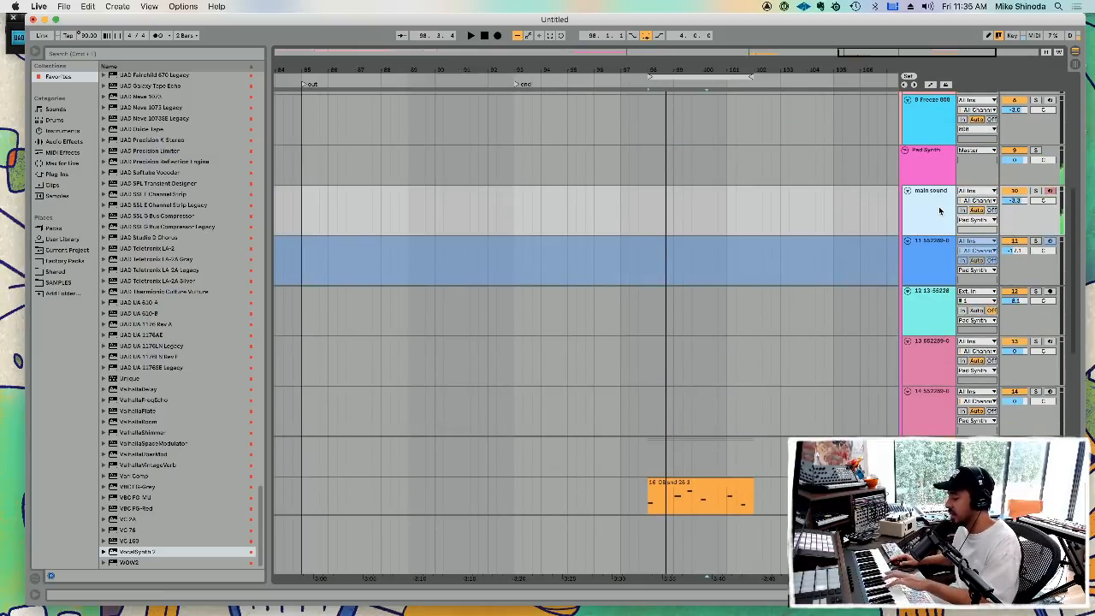
key(space)
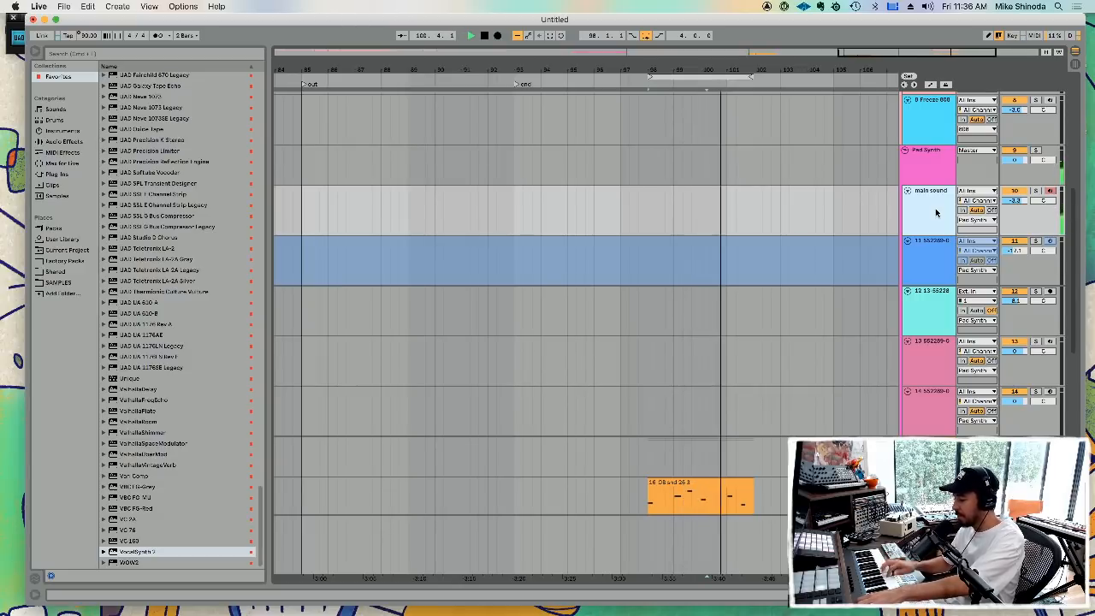
key(F9)
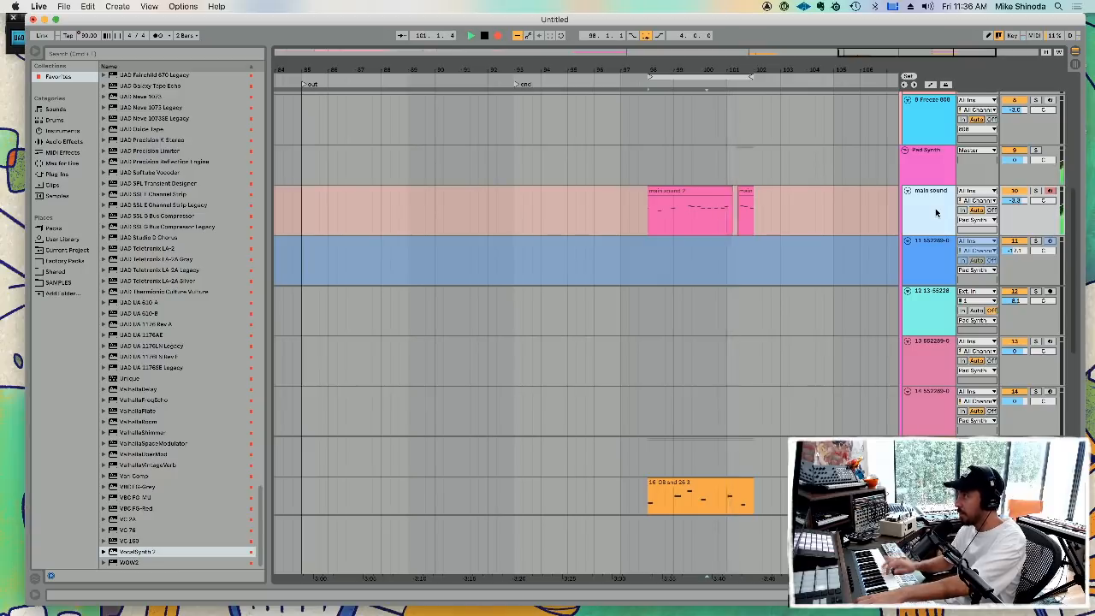
key(F9)
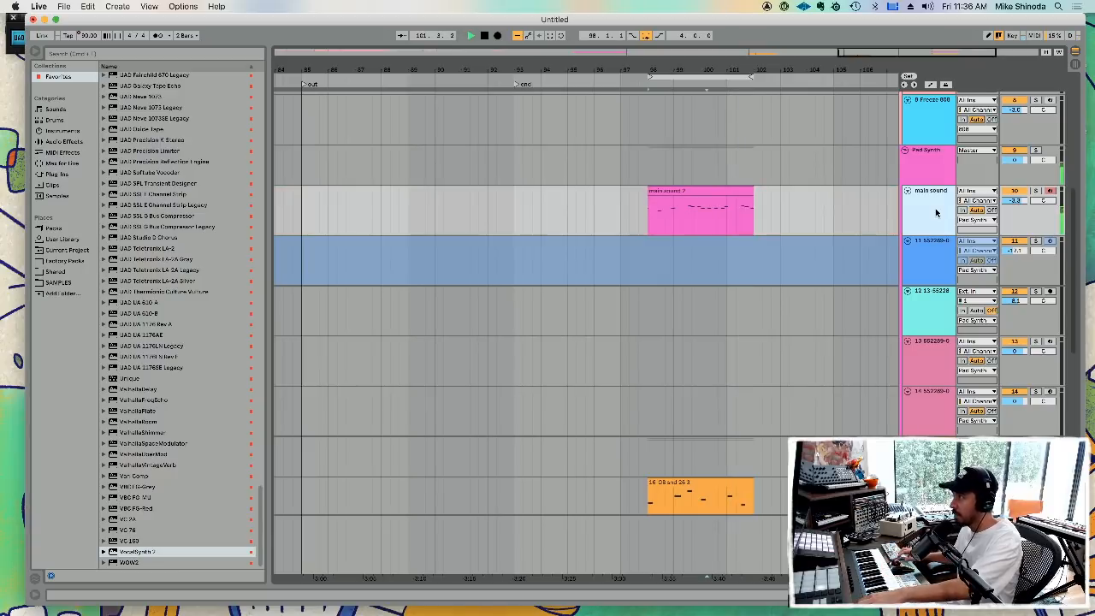
- Quantize all notes in the new main sound clip, close its note editor and stop playback
click(726, 194)
double_click(727, 194)
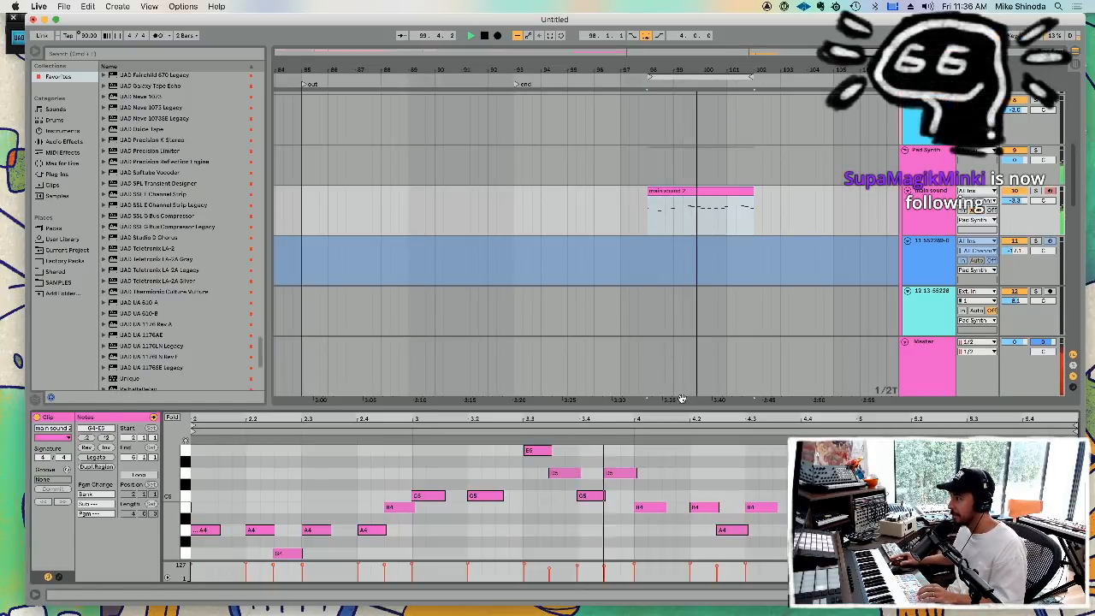
click(694, 479)
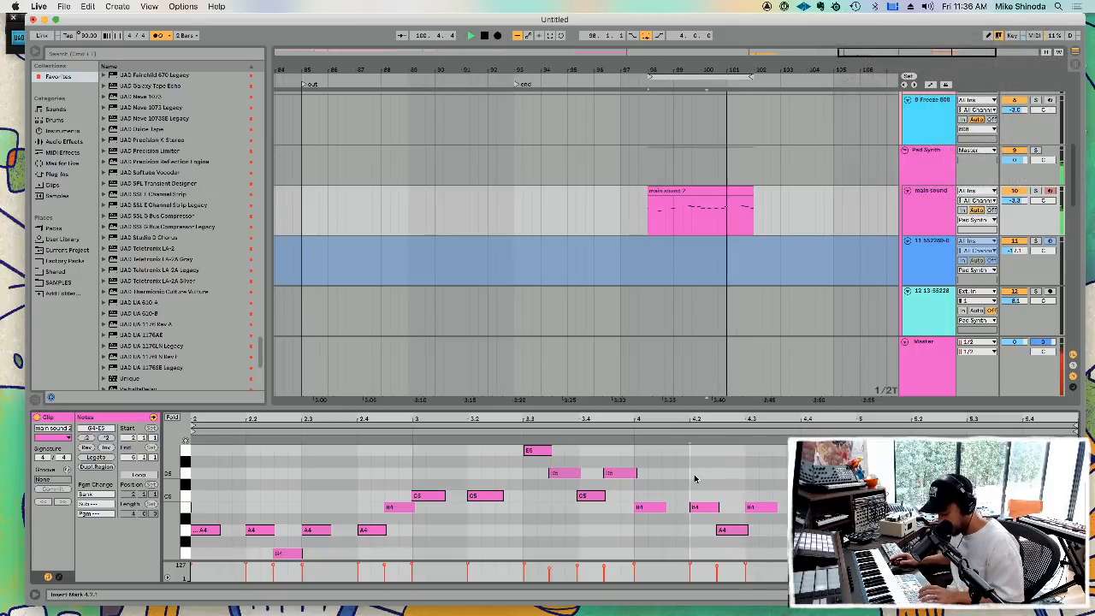
key(super+a)
key(super+u)
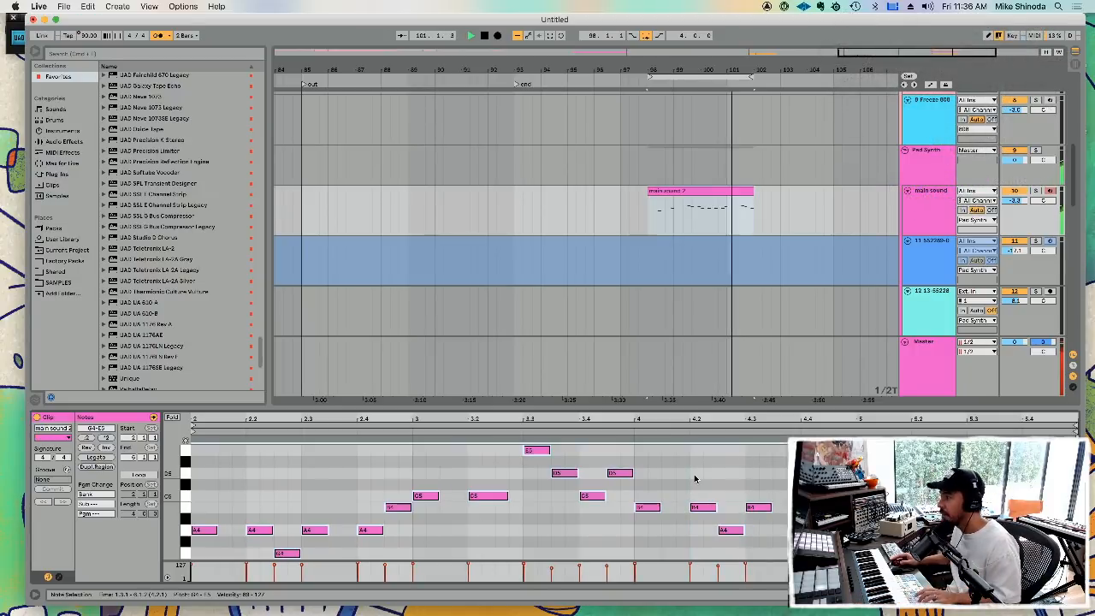
double_click(707, 408)
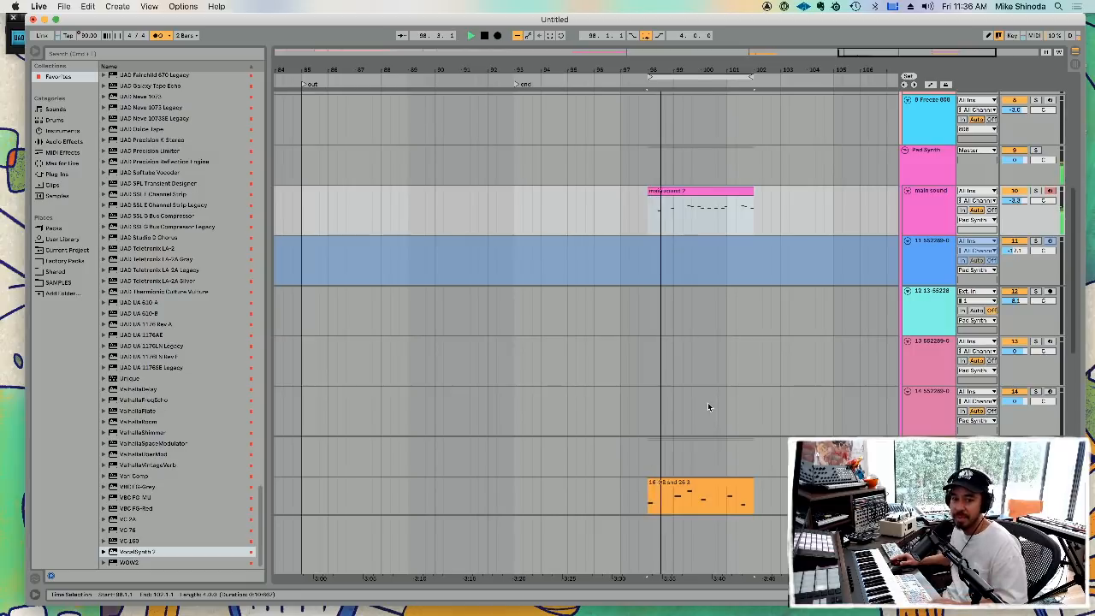
key(space)
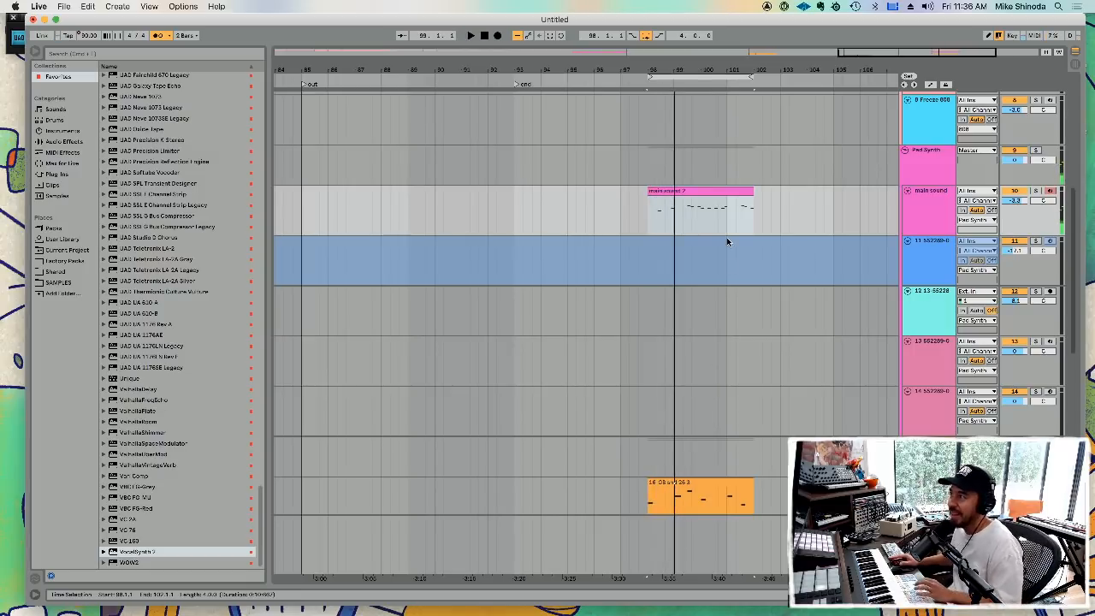
- Open the Look/Feel preferences and change the interface theme to Mid Dark
drag(706, 67, 776, 18)
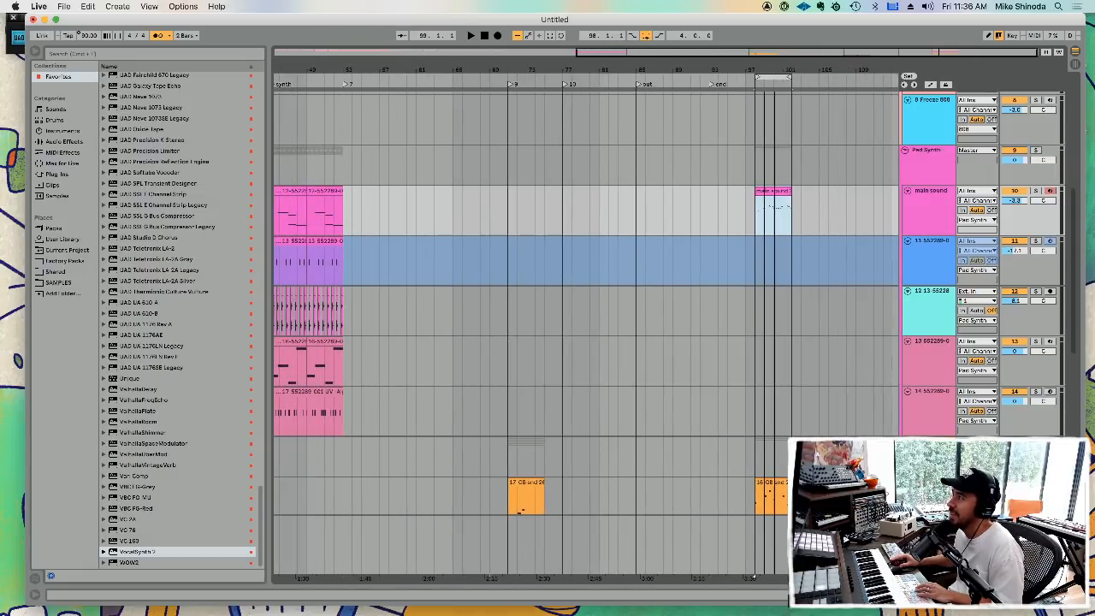
drag(396, 67, 633, 74)
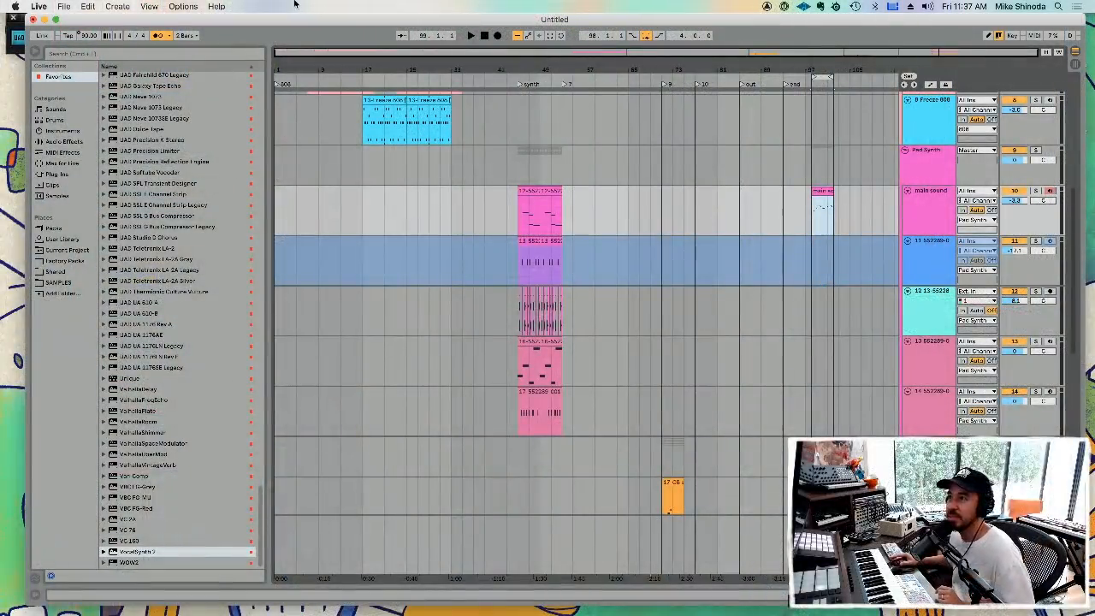
click(39, 6)
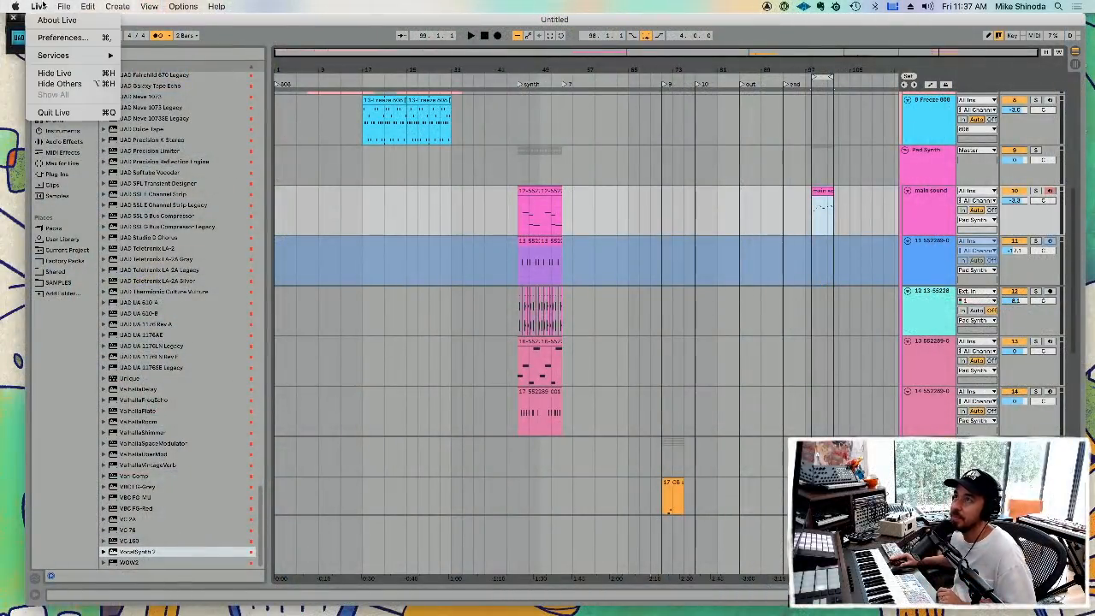
click(60, 37)
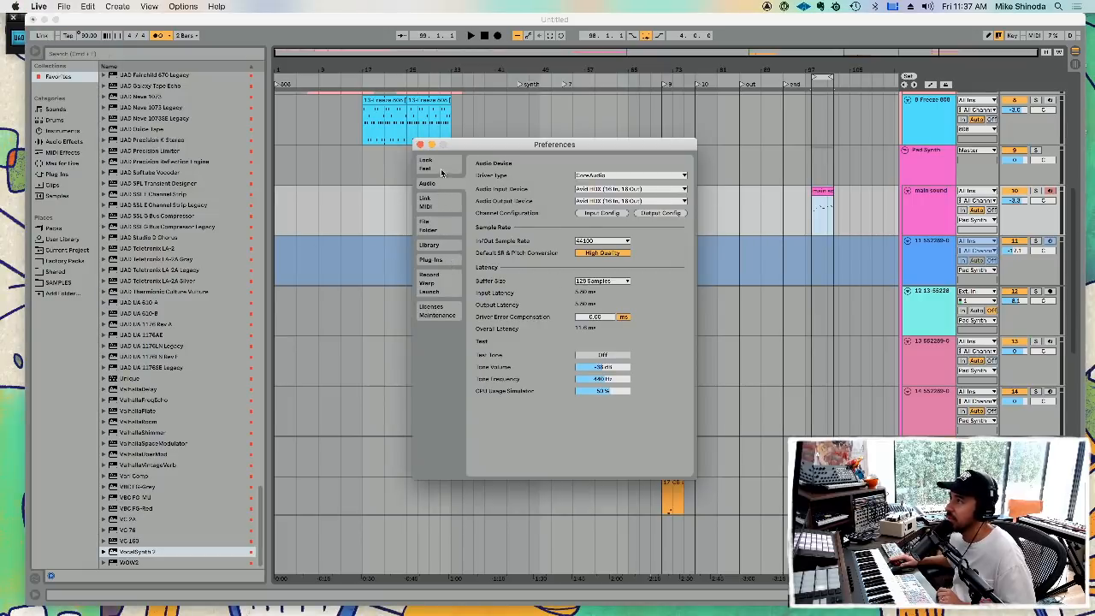
click(425, 164)
drag(465, 145, 277, 170)
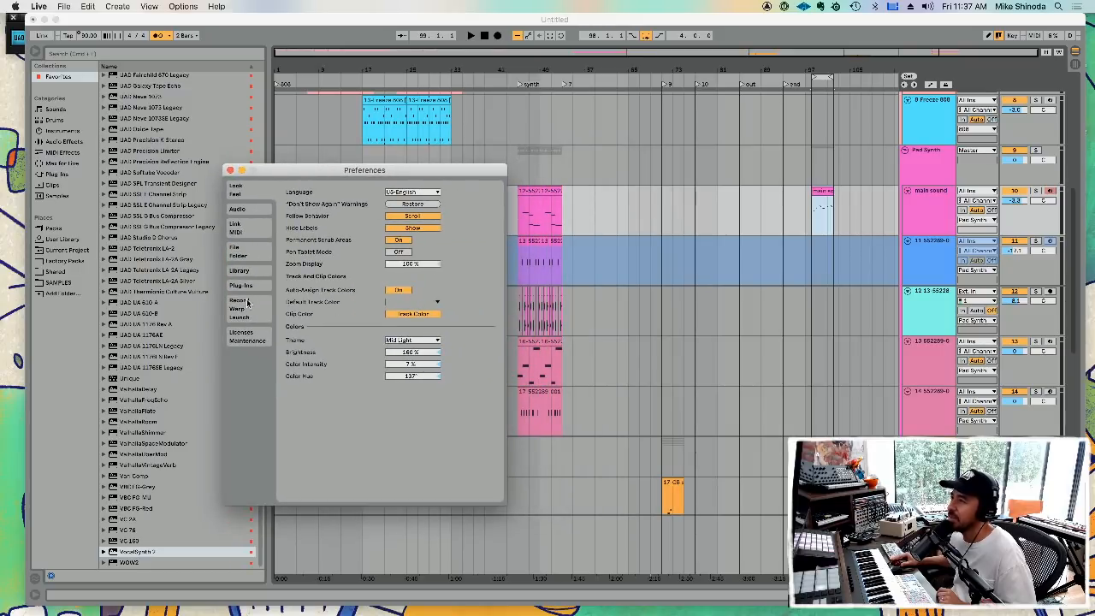
click(409, 340)
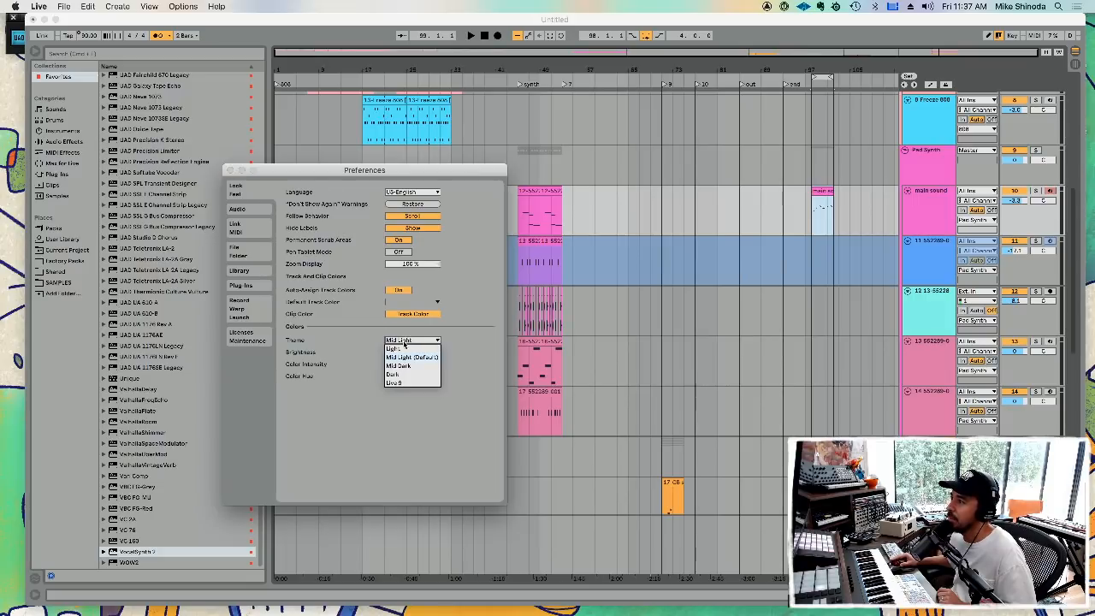
click(406, 367)
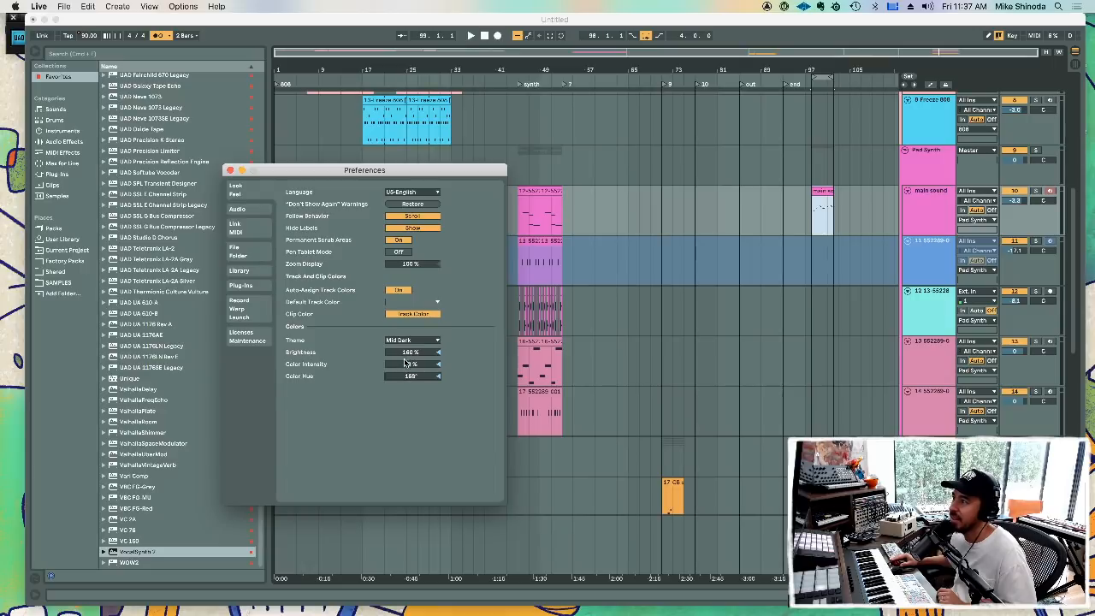
- Set the theme's brightness to 175% and color intensity to 37%, adjust its color hue, and close the preferences
drag(413, 353, 413, 349)
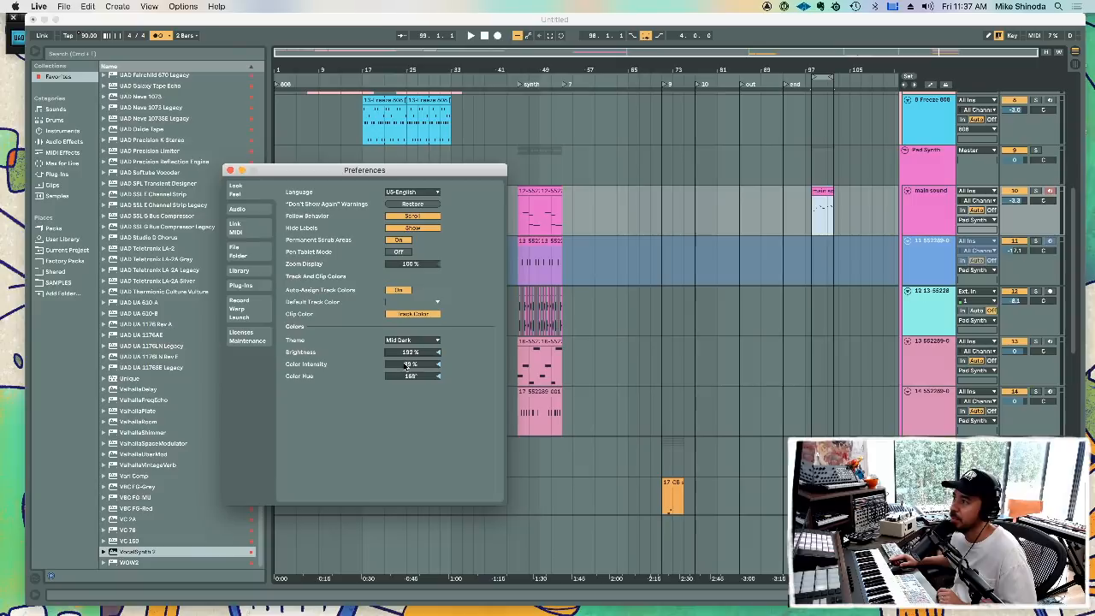
drag(412, 364, 413, 394)
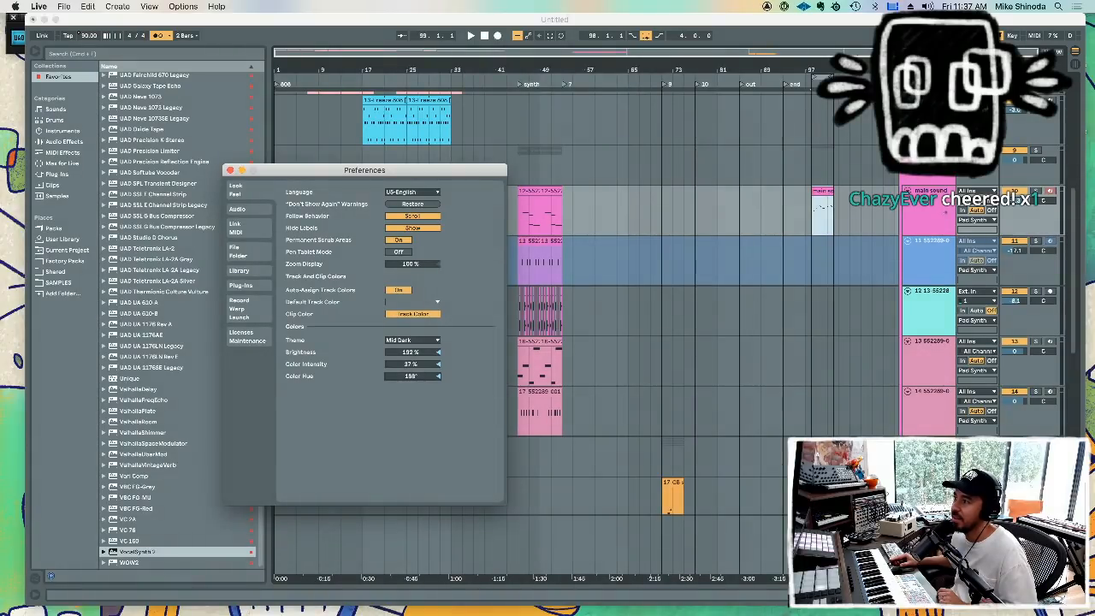
click(394, 341)
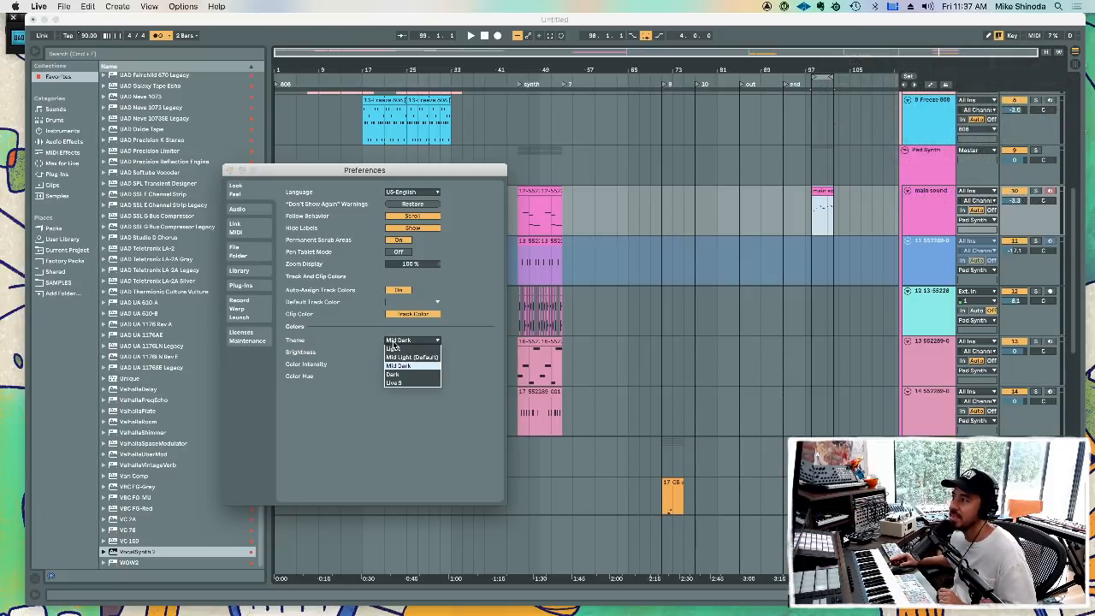
click(364, 339)
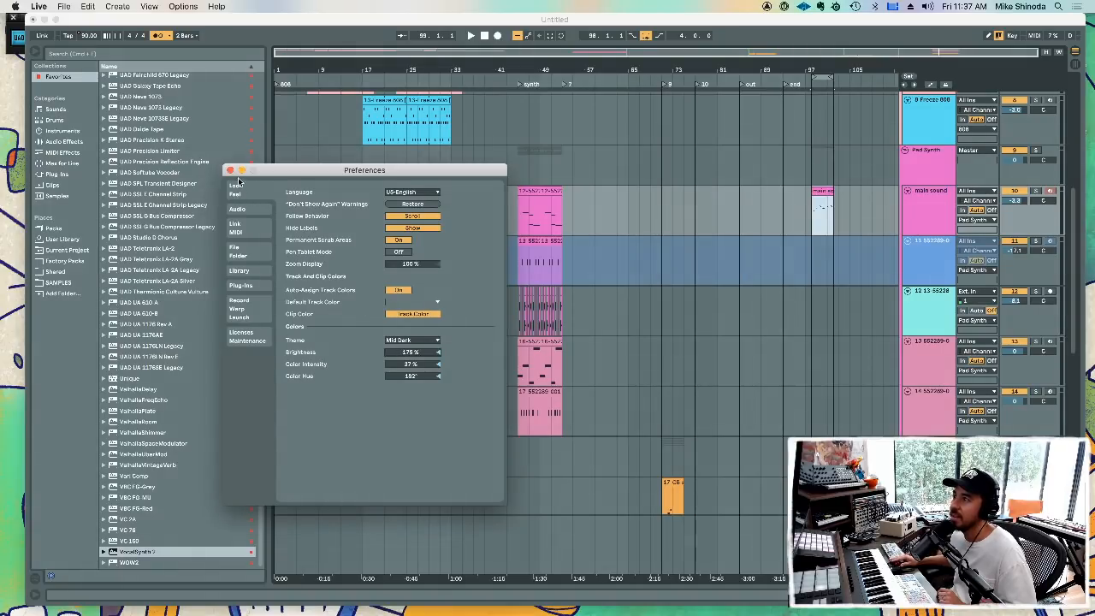
click(230, 171)
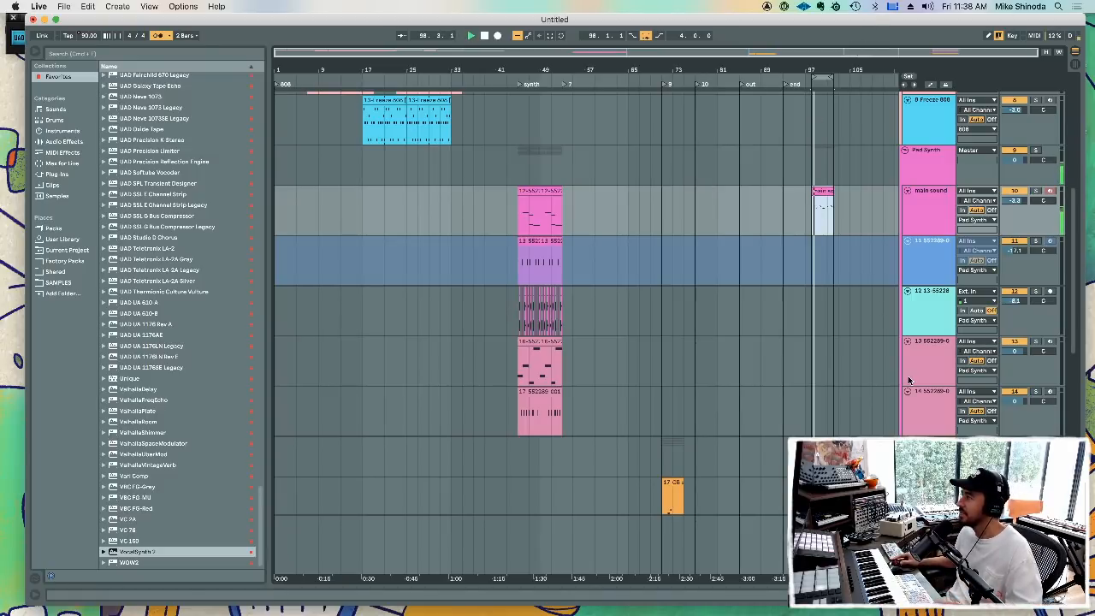
- Lower the volume of the 808 track that plays in the bar 98 loop to -6.0 dB
scroll(1008, 221, up, 8)
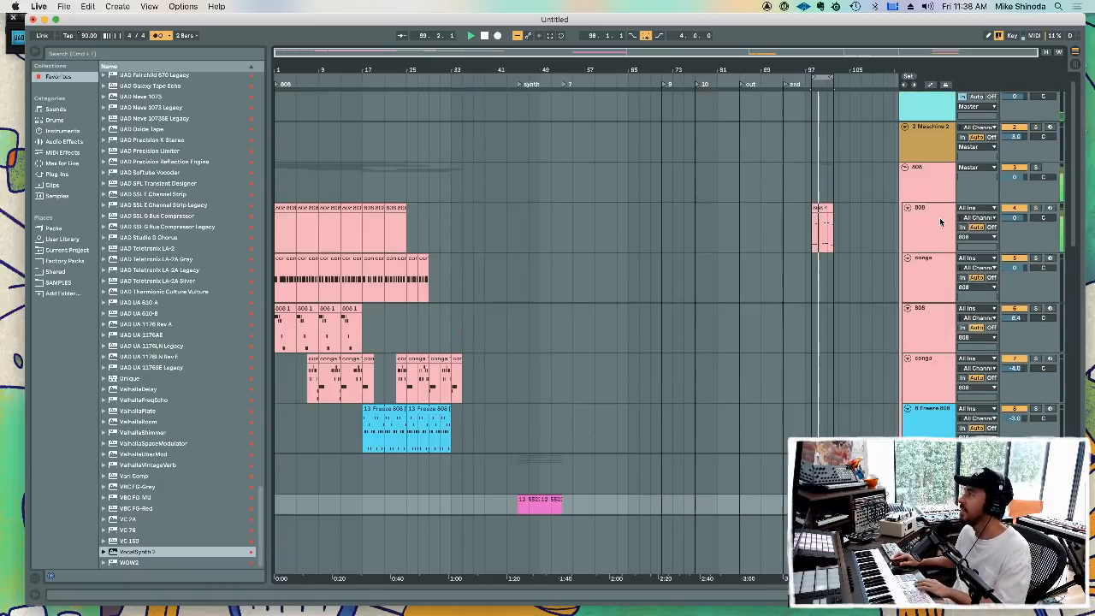
drag(1015, 218, 1015, 232)
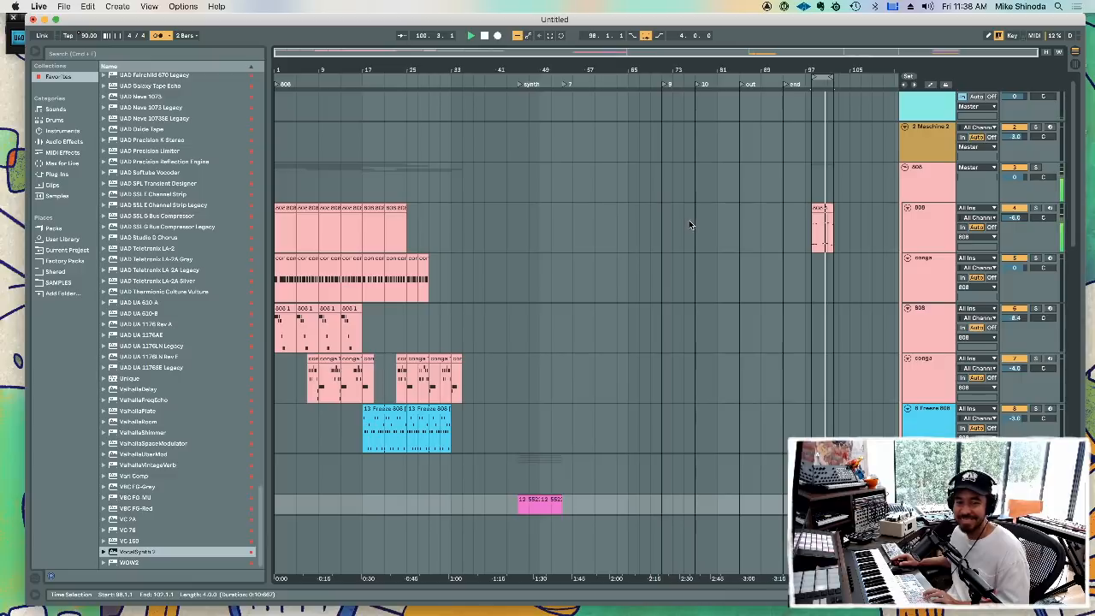
- Insert a new MIDI track directly below the 2 Maschine 2 track
scroll(736, 217, up, 1)
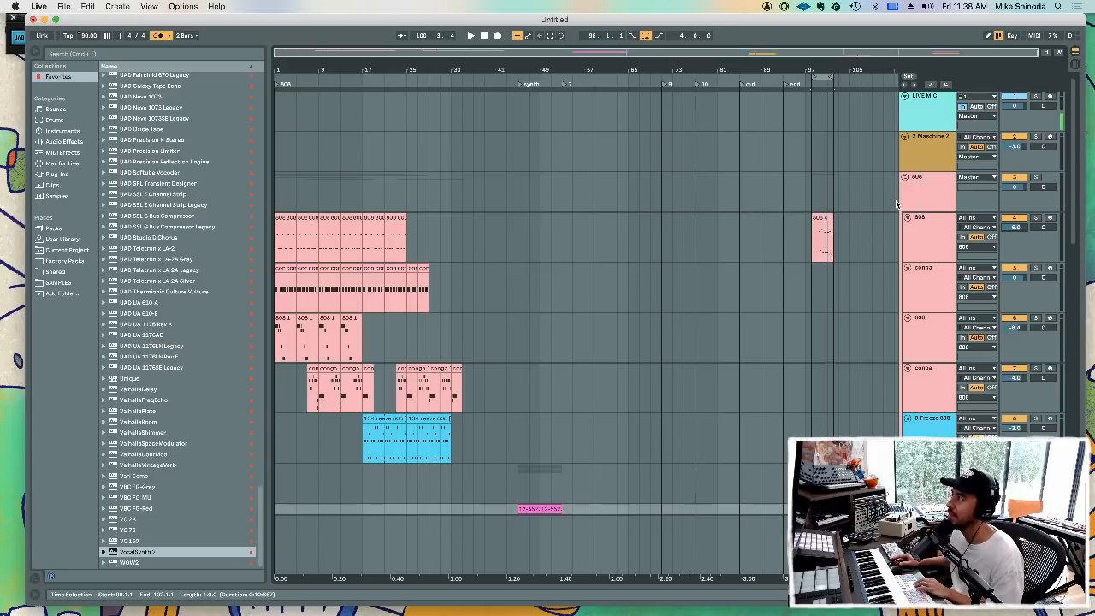
click(936, 140)
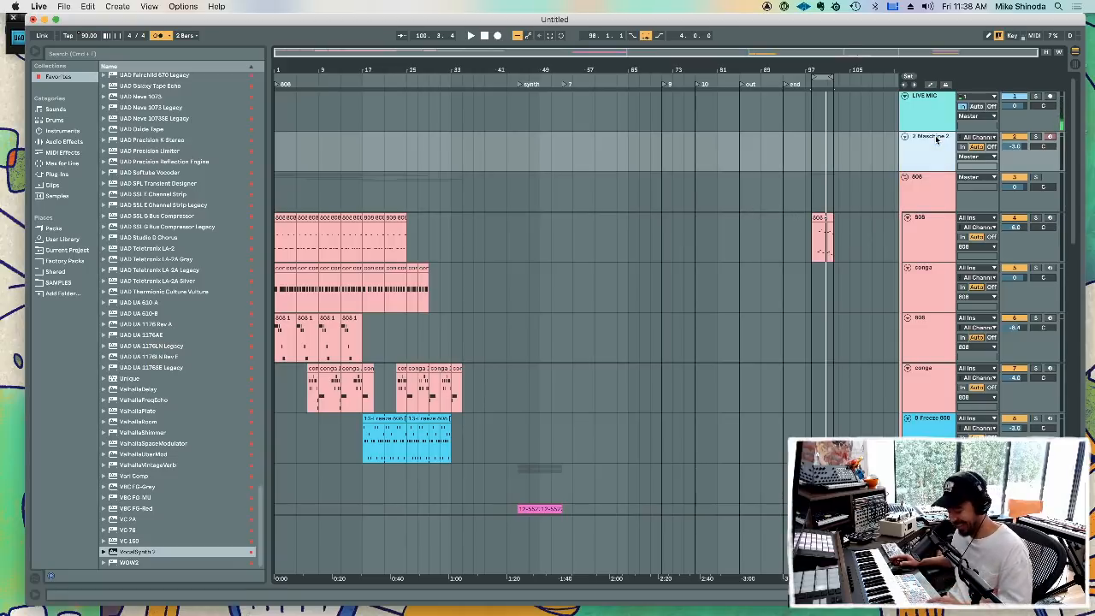
key(super+shift+t)
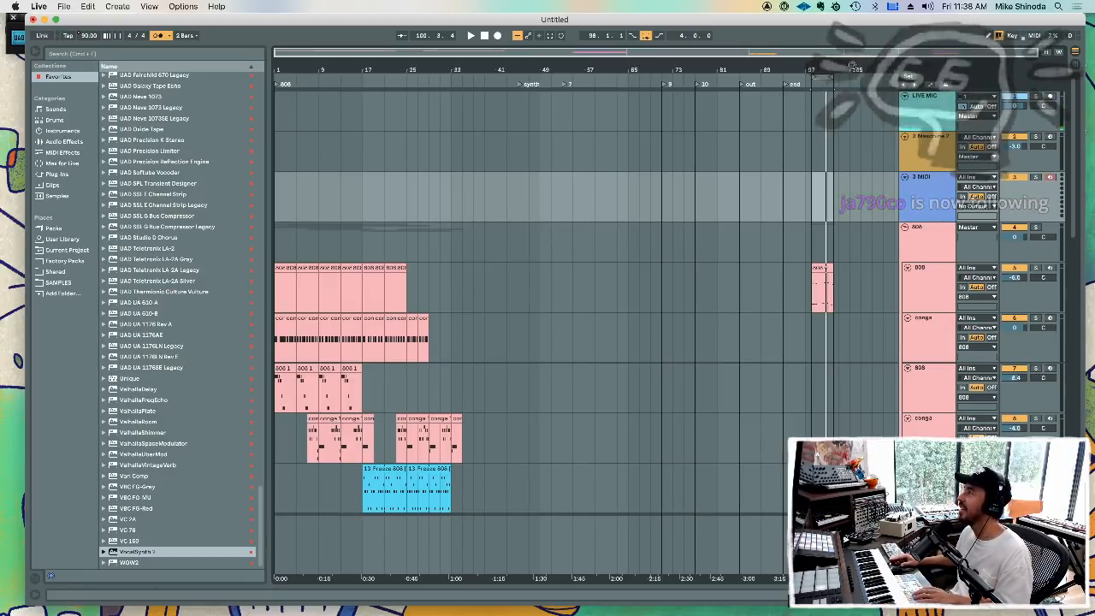
- Find Kontakt among the Native Instruments Audio Units plug-ins and load it on the new MIDI track
drag(853, 63, 853, 65)
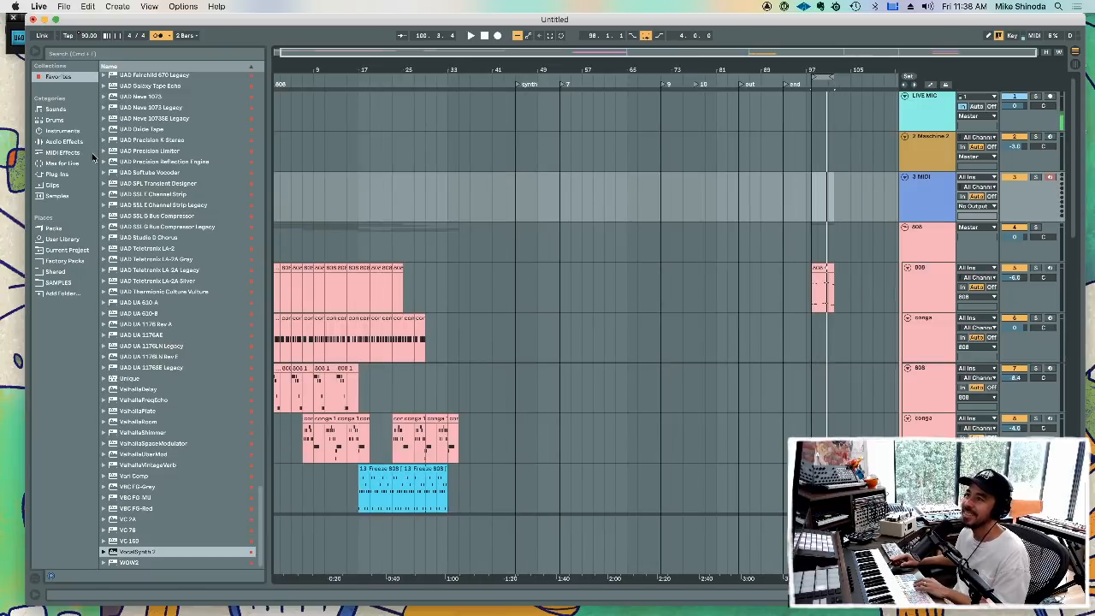
click(56, 175)
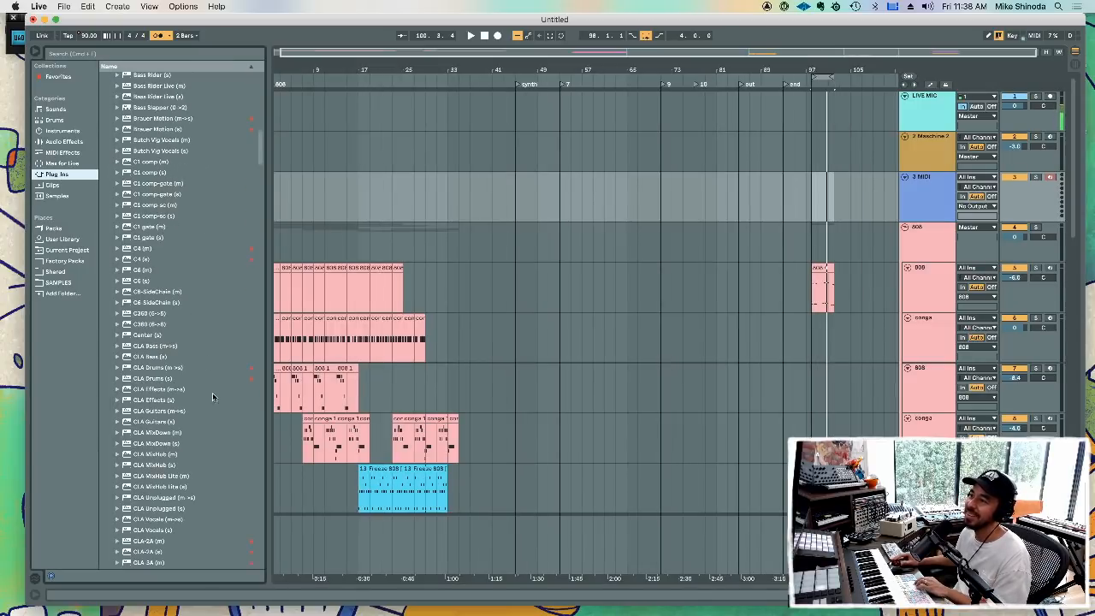
scroll(215, 401, down, 2)
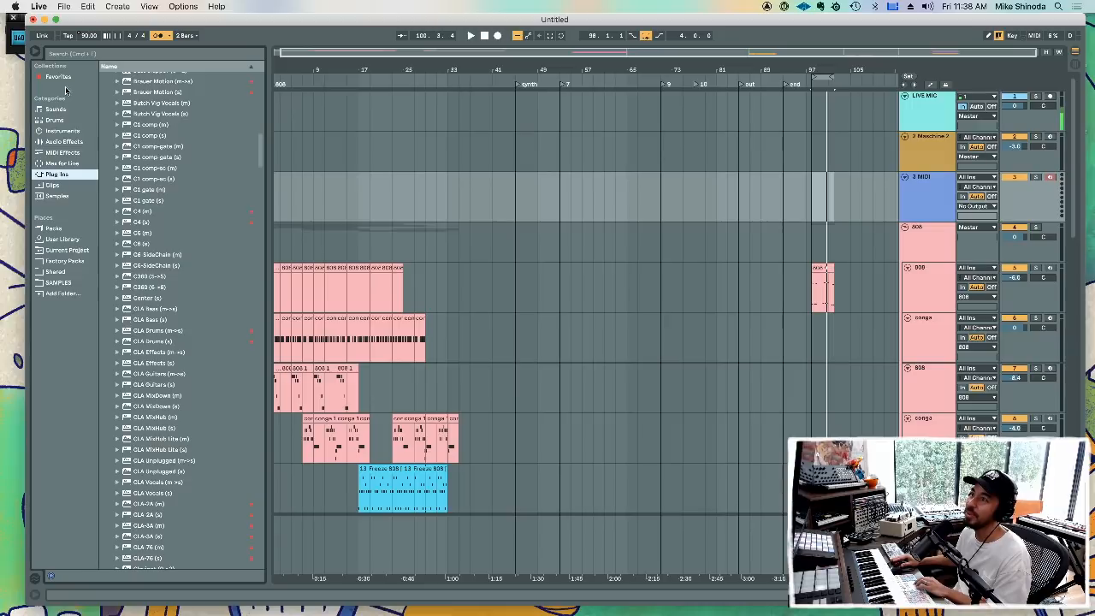
click(156, 137)
key(Left)
key(Left)
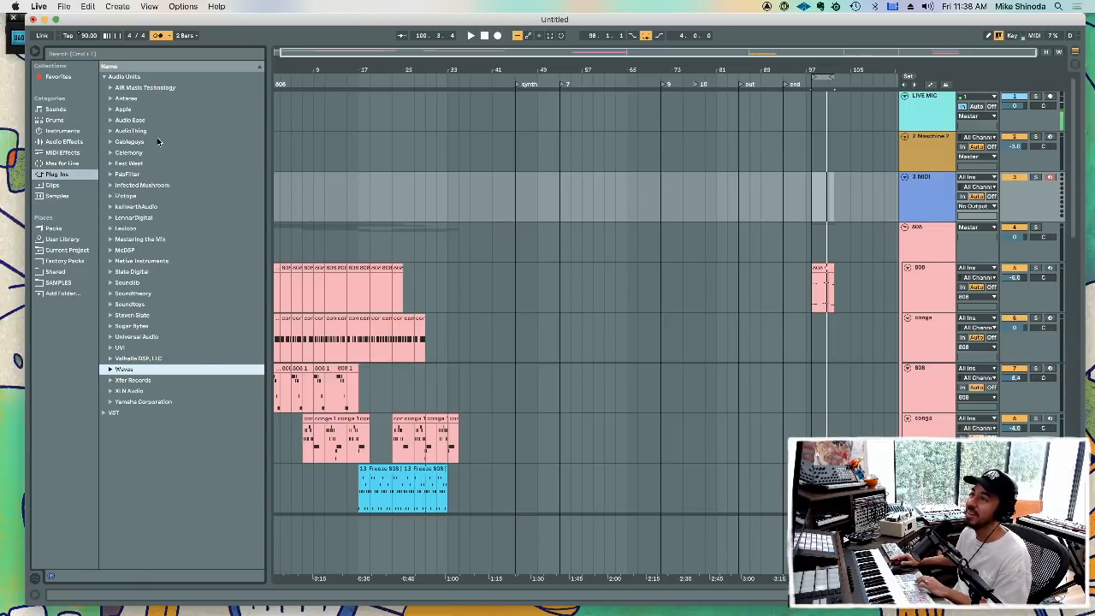
click(150, 260)
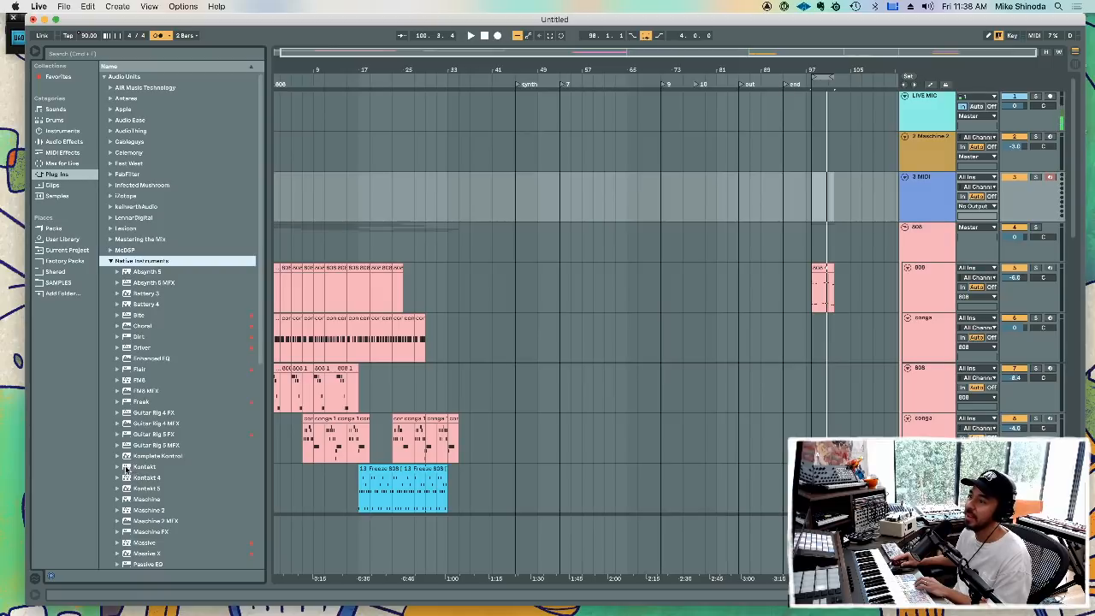
click(141, 467)
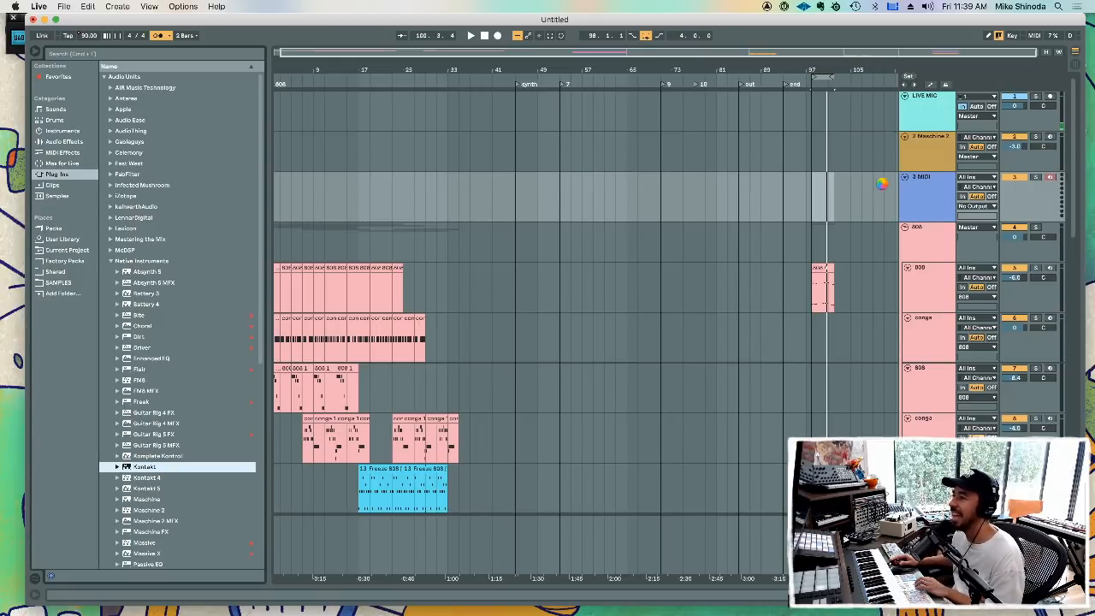
drag(882, 182, 882, 181)
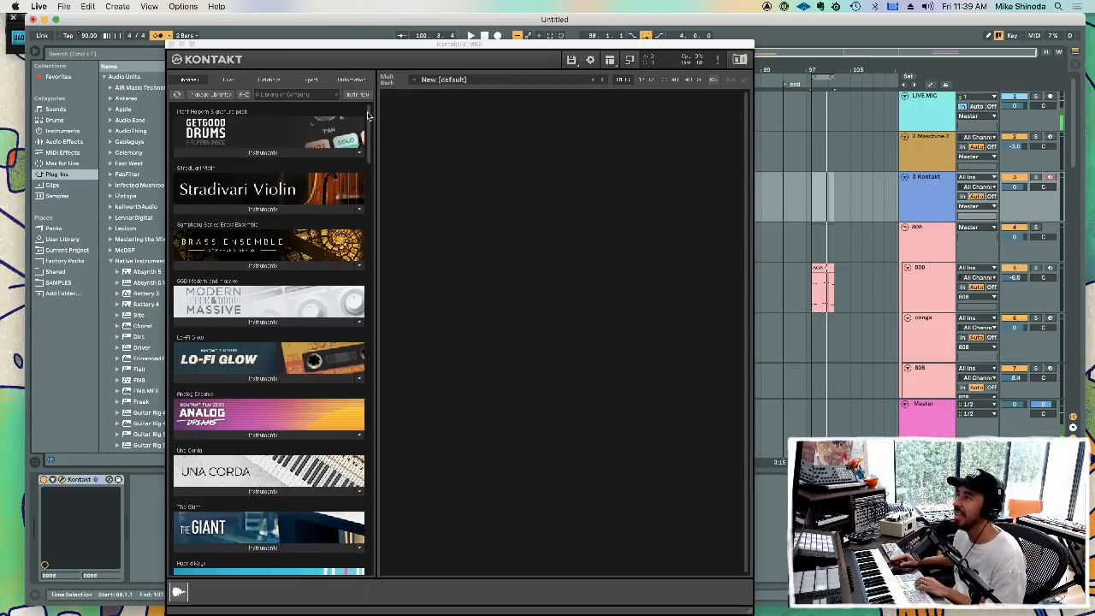
- Browse the files in Kontakt and open the KK Slider Library folder
click(228, 79)
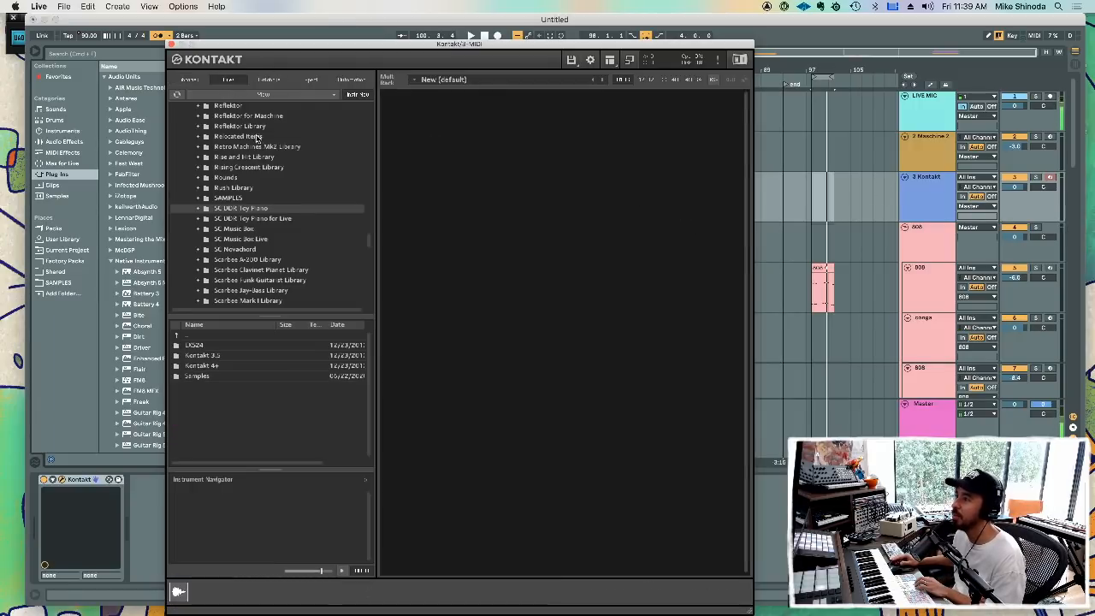
scroll(257, 221, up, 6)
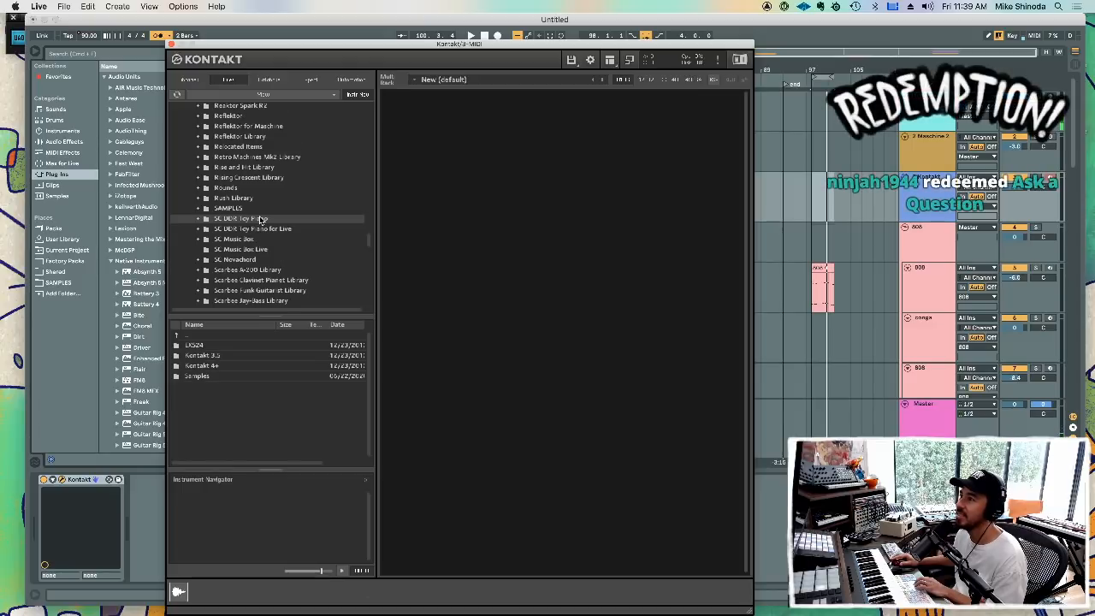
scroll(262, 176, up, 5)
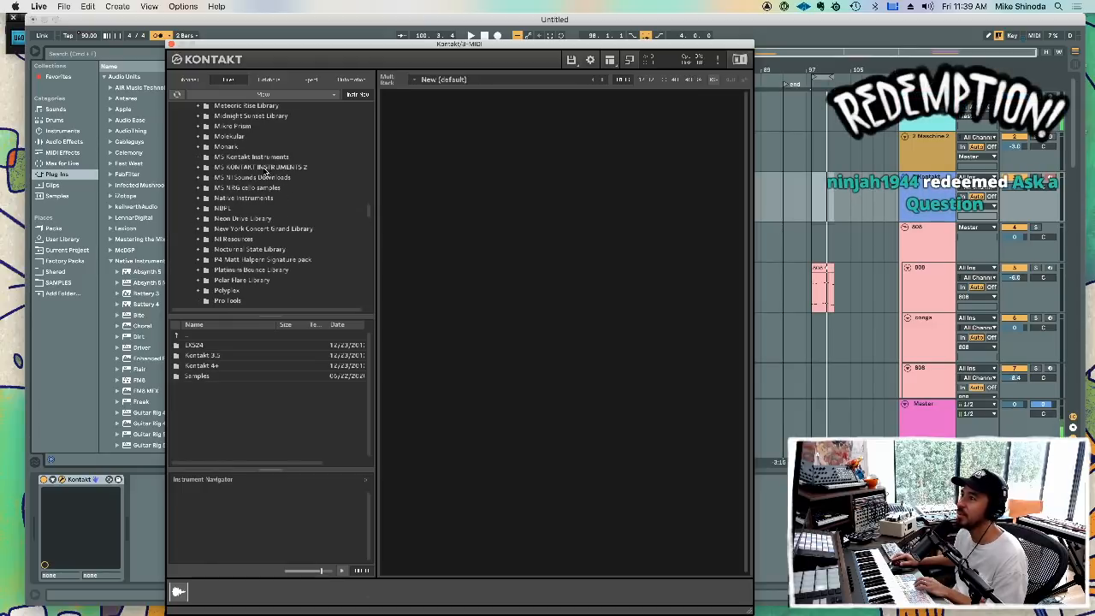
scroll(263, 171, up, 7)
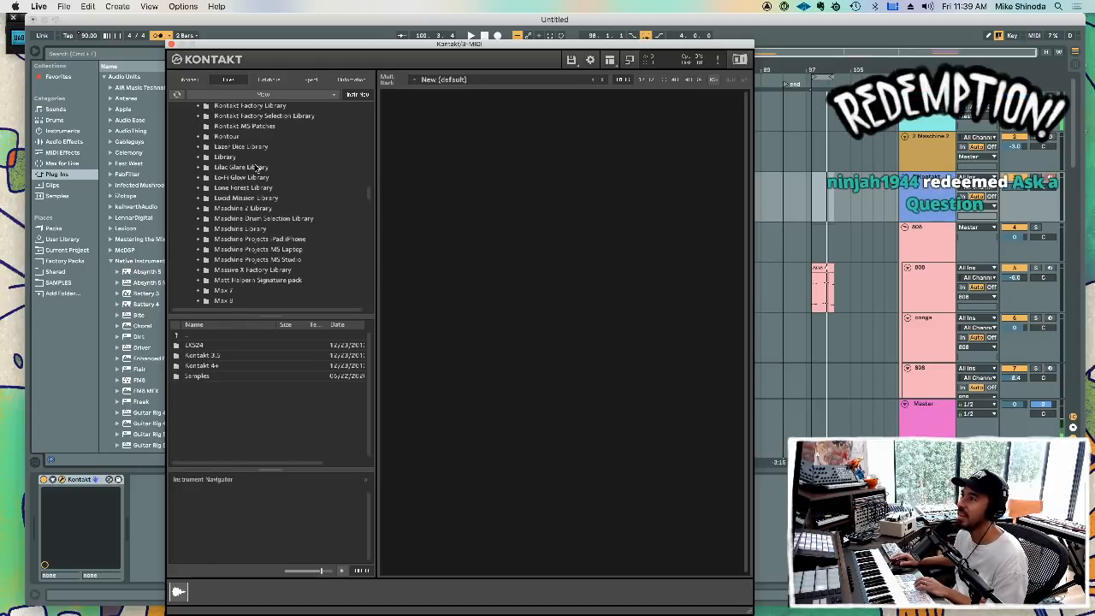
scroll(250, 149, up, 2)
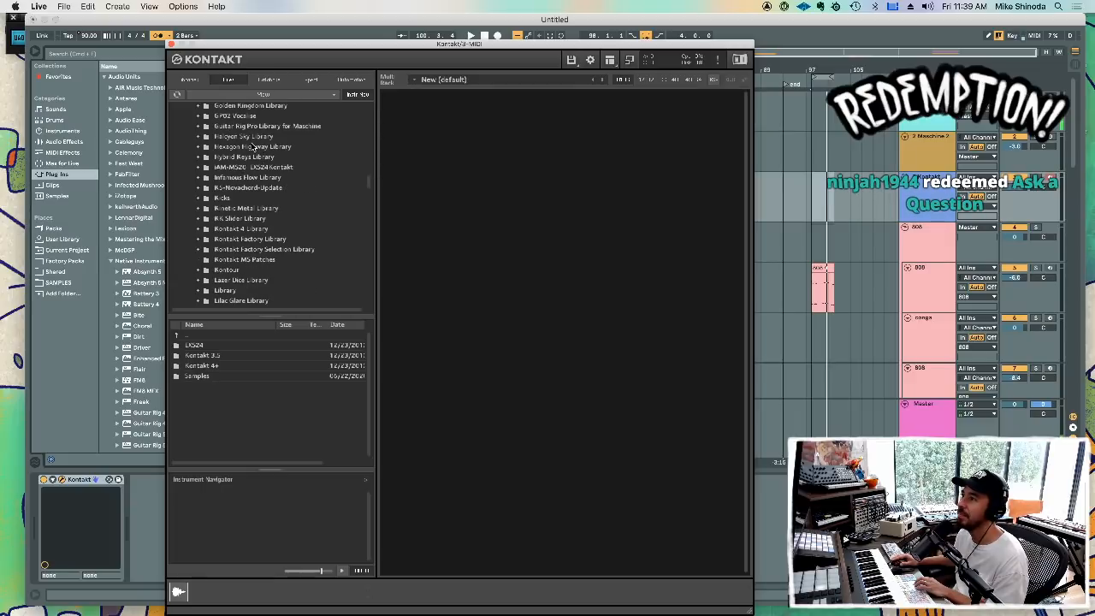
click(244, 219)
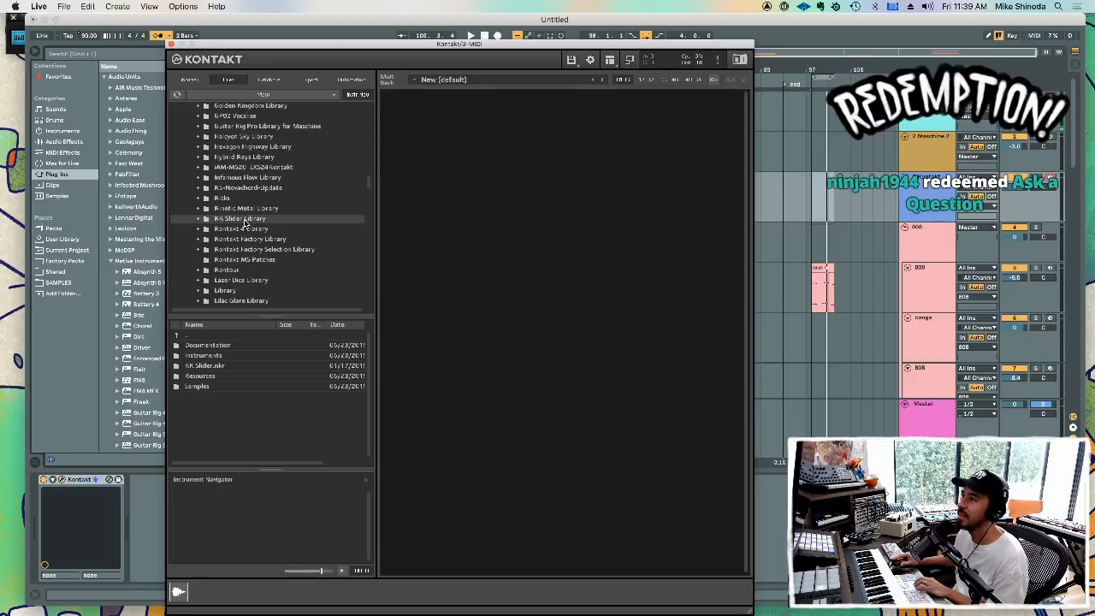
click(189, 368)
double_click(195, 368)
click(177, 337)
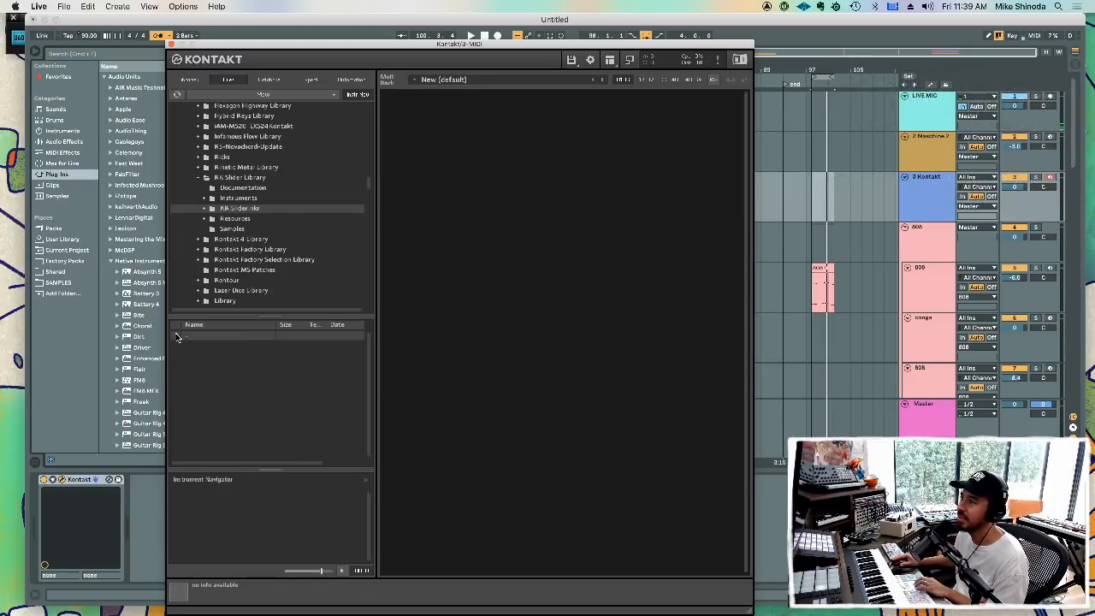
double_click(176, 338)
- Load KK Slider Full.nki from the library's Instruments folder into Kontakt and move its window off the track controls
double_click(187, 356)
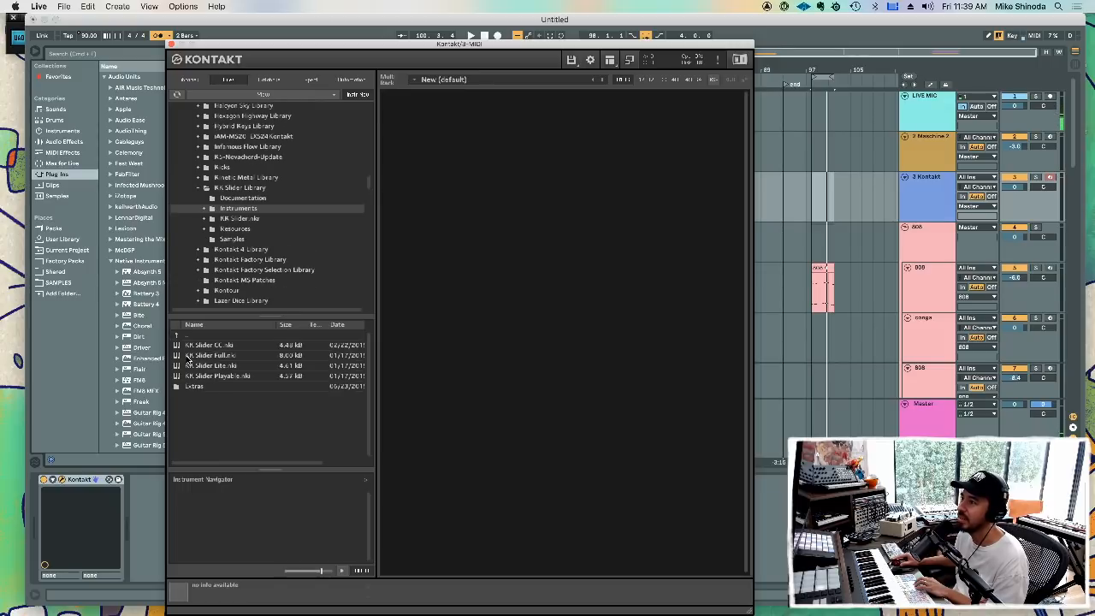
click(198, 358)
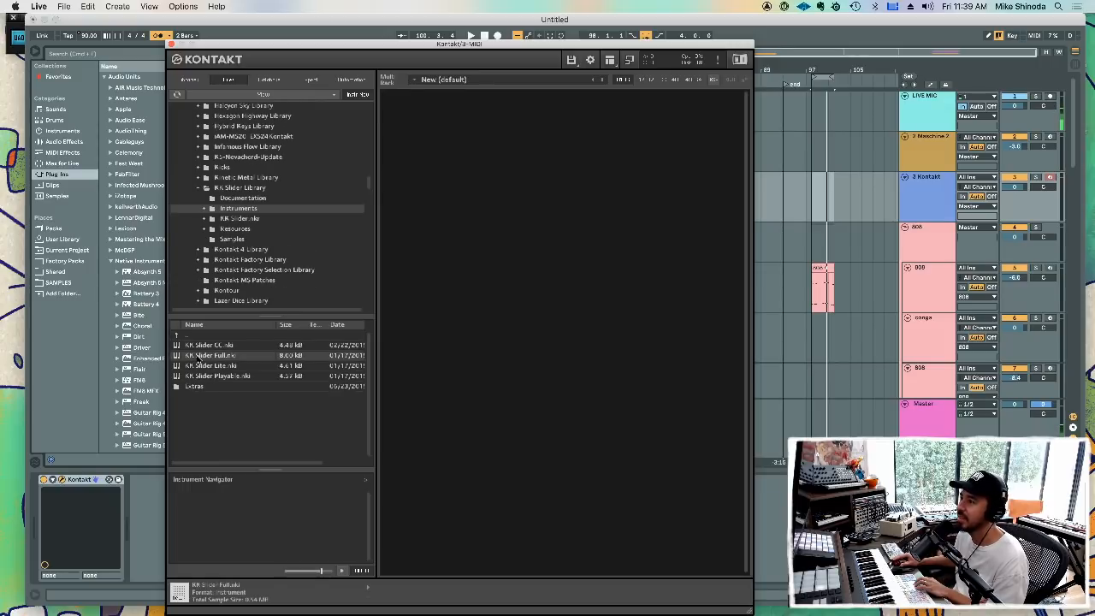
drag(297, 334, 486, 238)
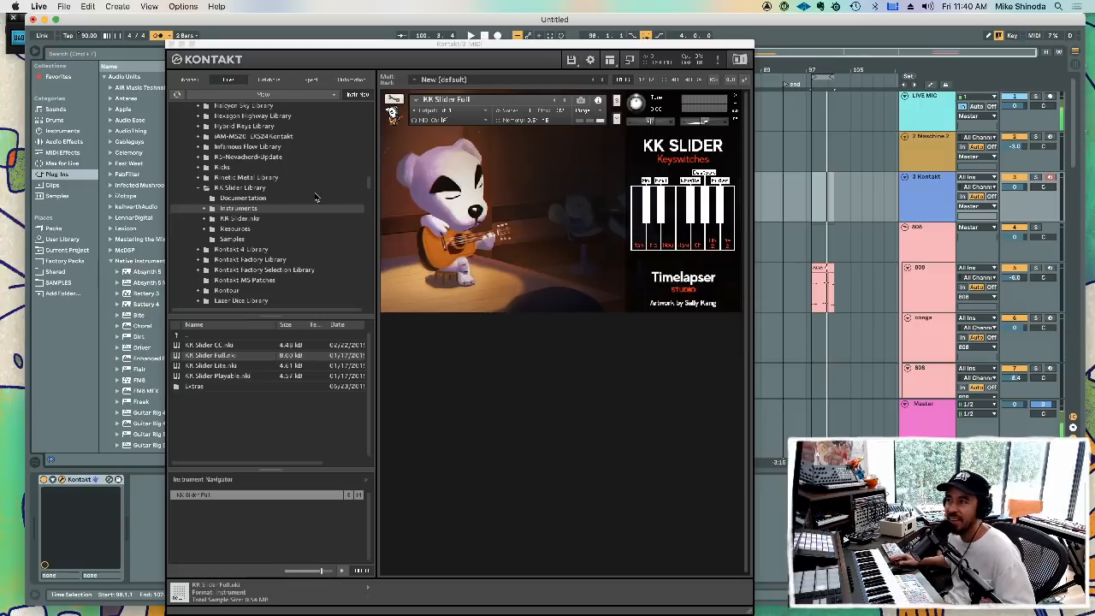
drag(286, 50, 137, 49)
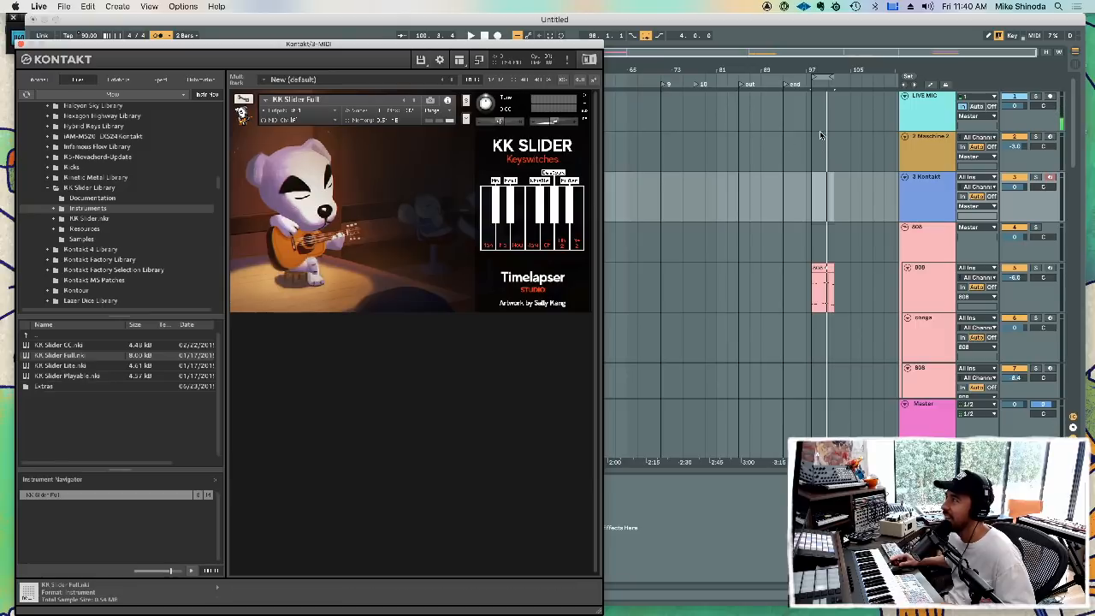
- Play the bar 98 loop to try out the KK Slider sound and set the Kontakt track's volume to 5.9
drag(835, 57, 730, 220)
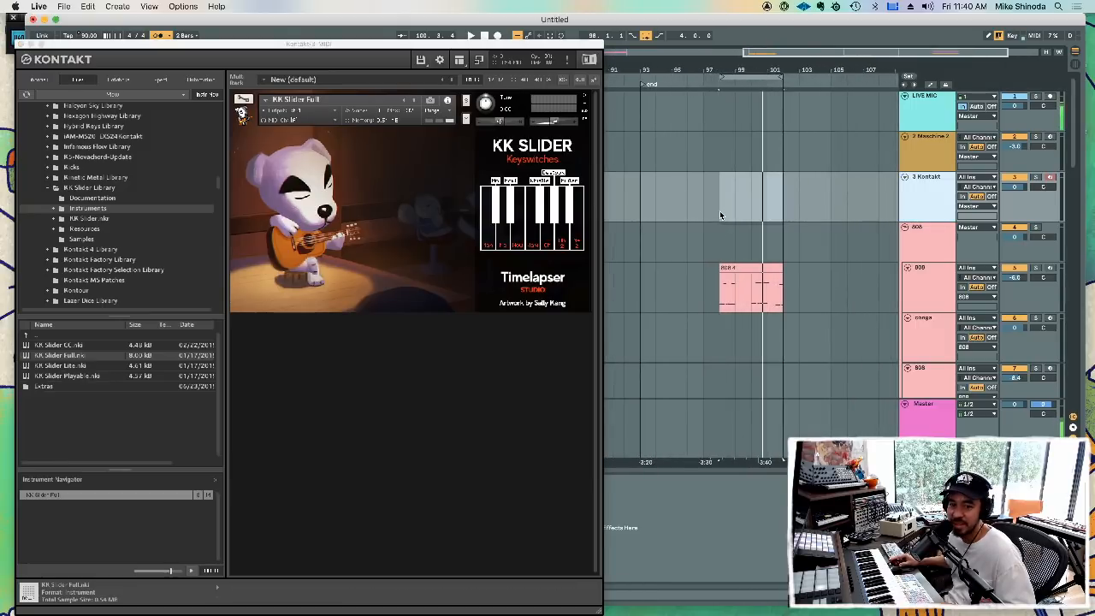
key(space)
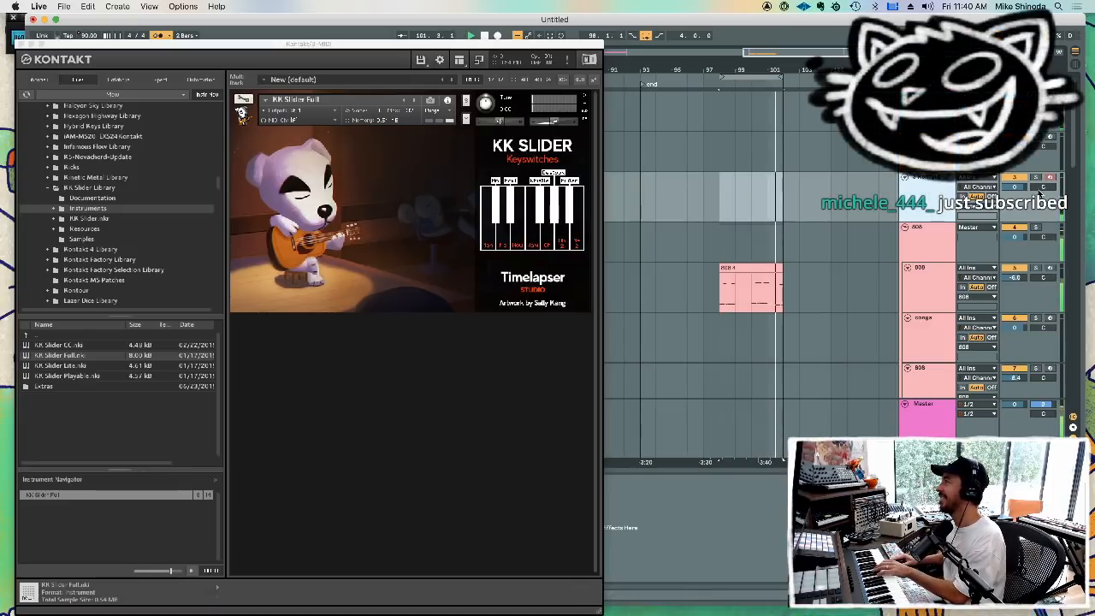
click(1019, 188)
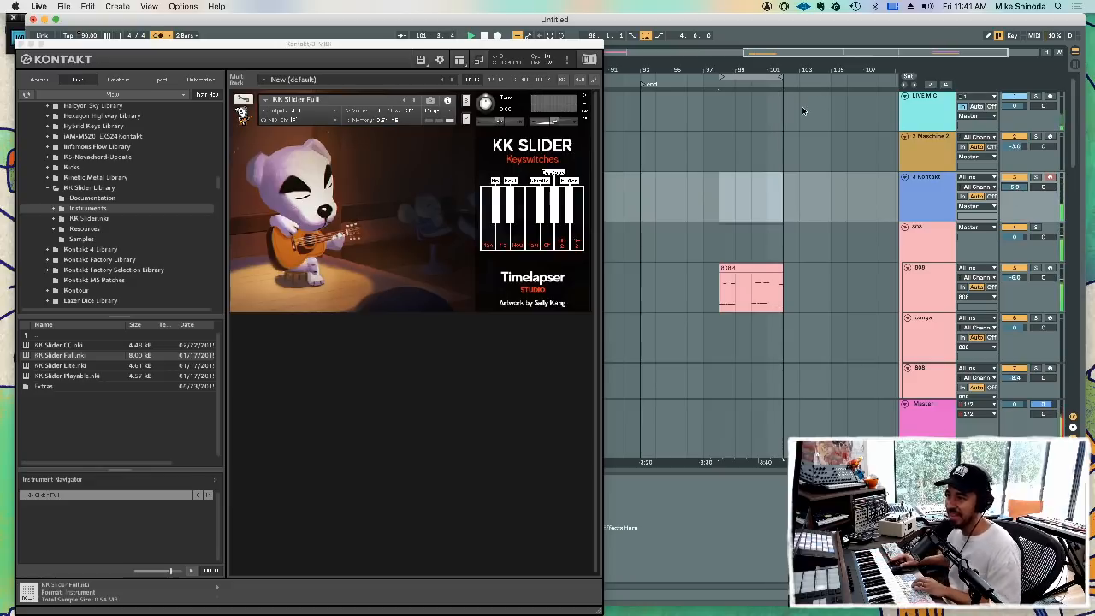
- Load KK Slider Playable.nki in place of the Full instrument and reposition the Kontakt window
click(49, 377)
drag(49, 377, 350, 178)
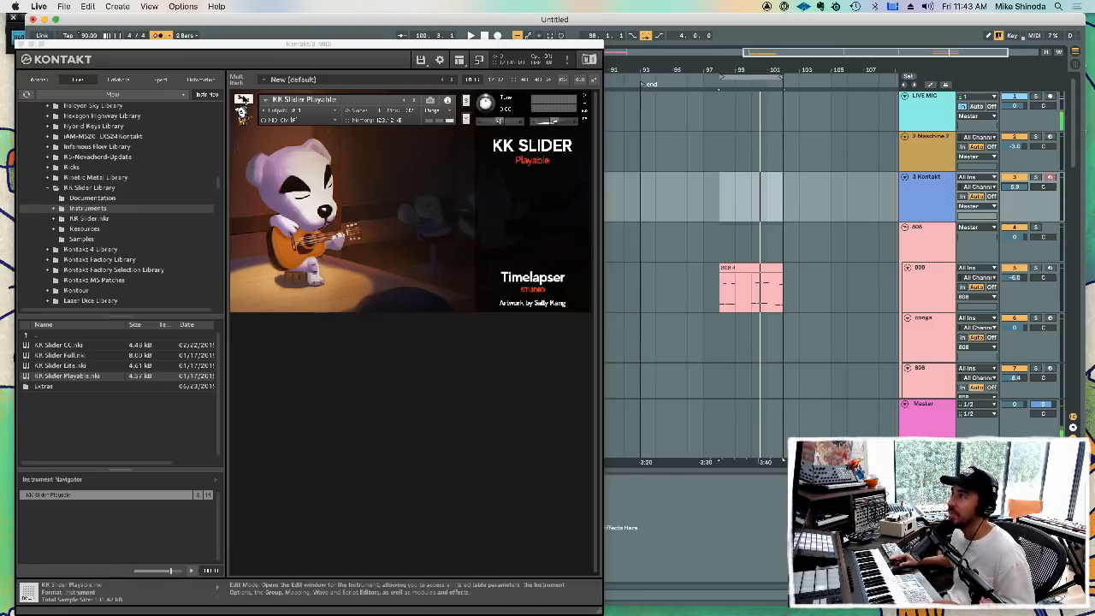
drag(270, 45, 495, 43)
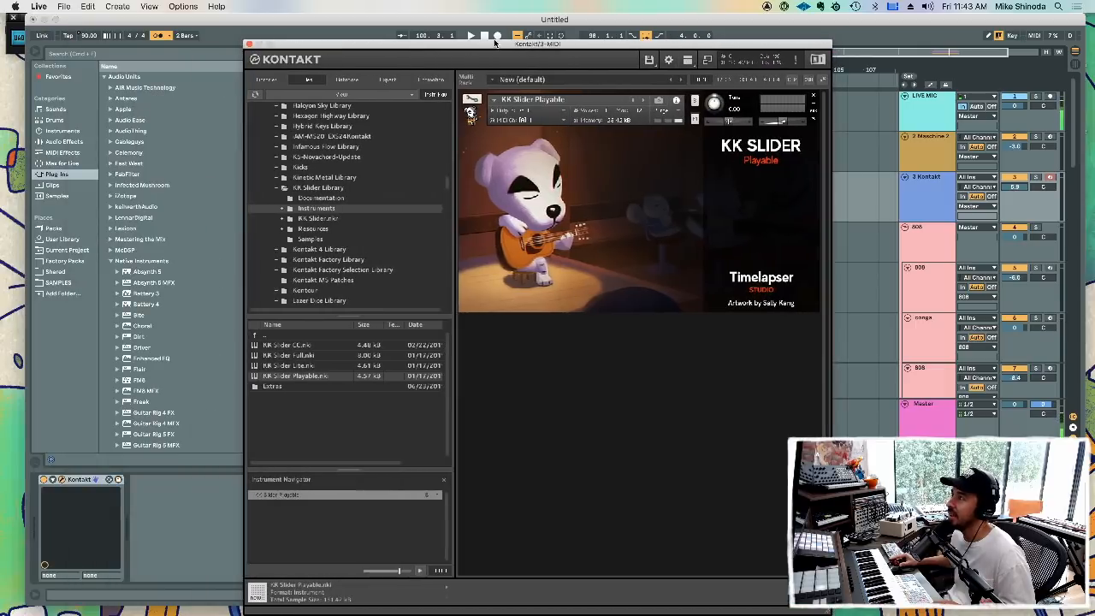
- Open KK Slider Playable for editing and examine its sample groups, zone mapping and script
click(473, 101)
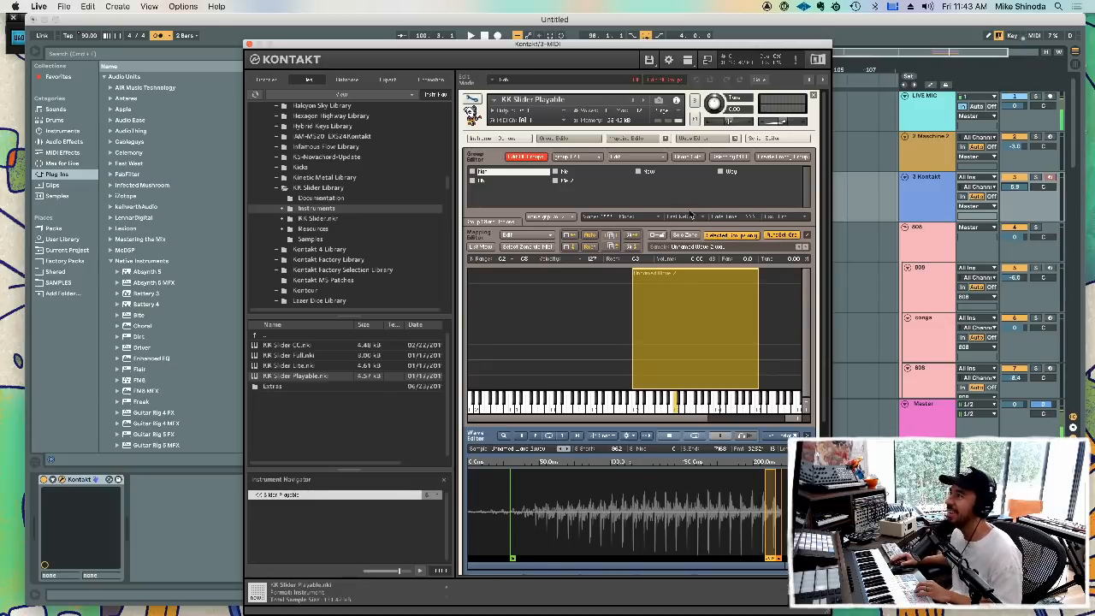
click(540, 175)
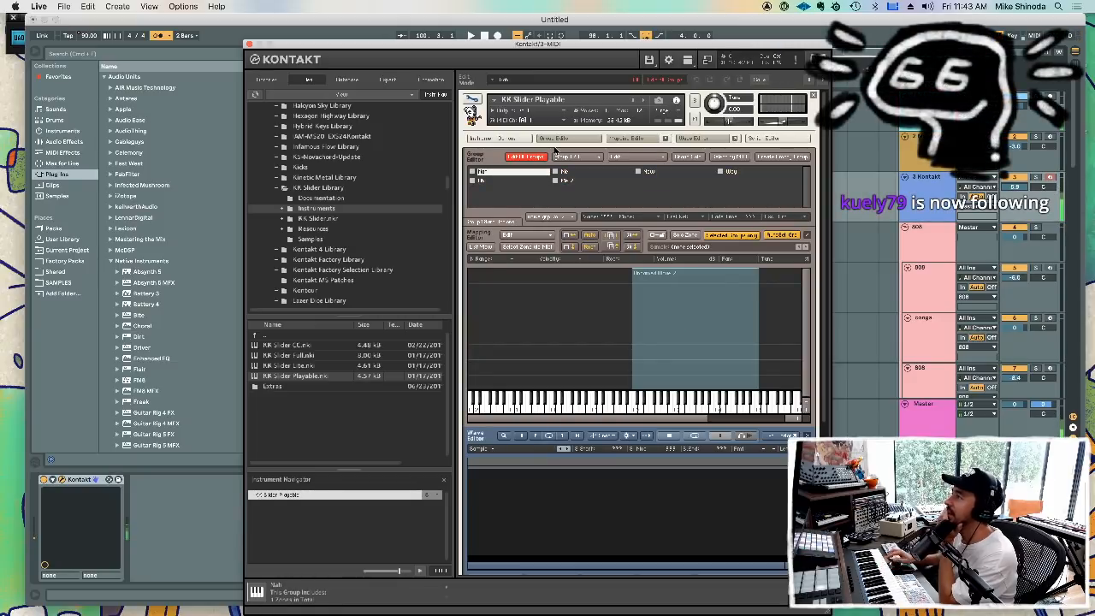
click(760, 139)
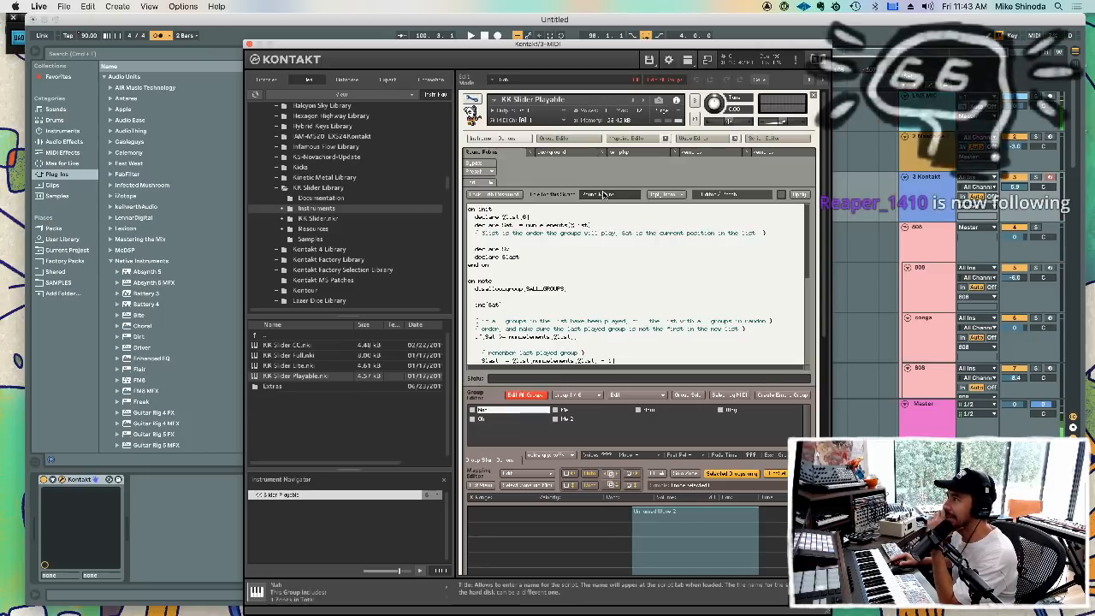
click(759, 139)
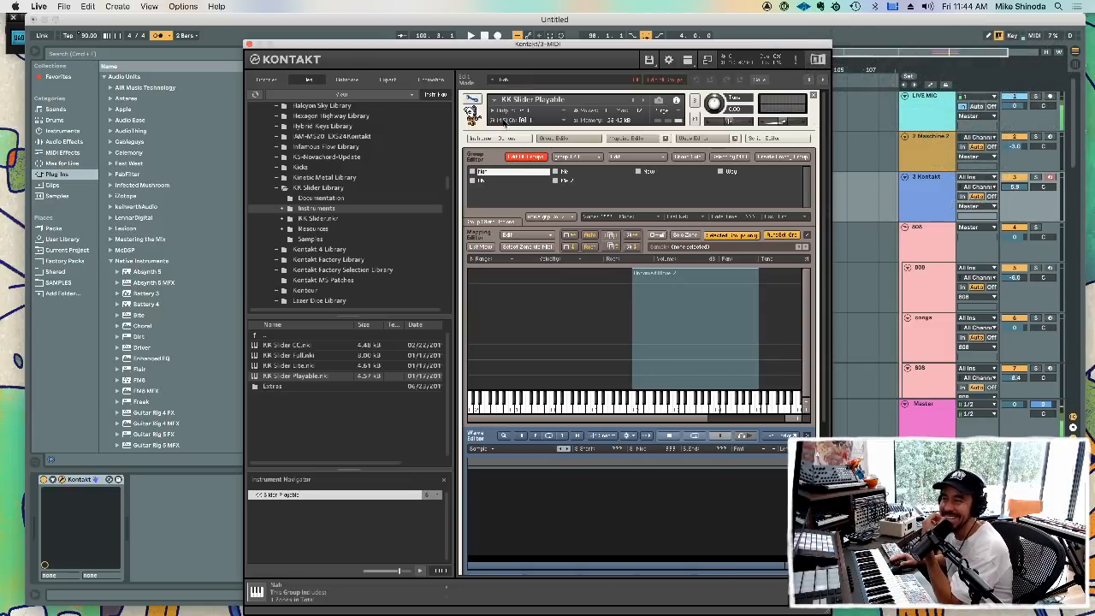
drag(495, 43, 385, 43)
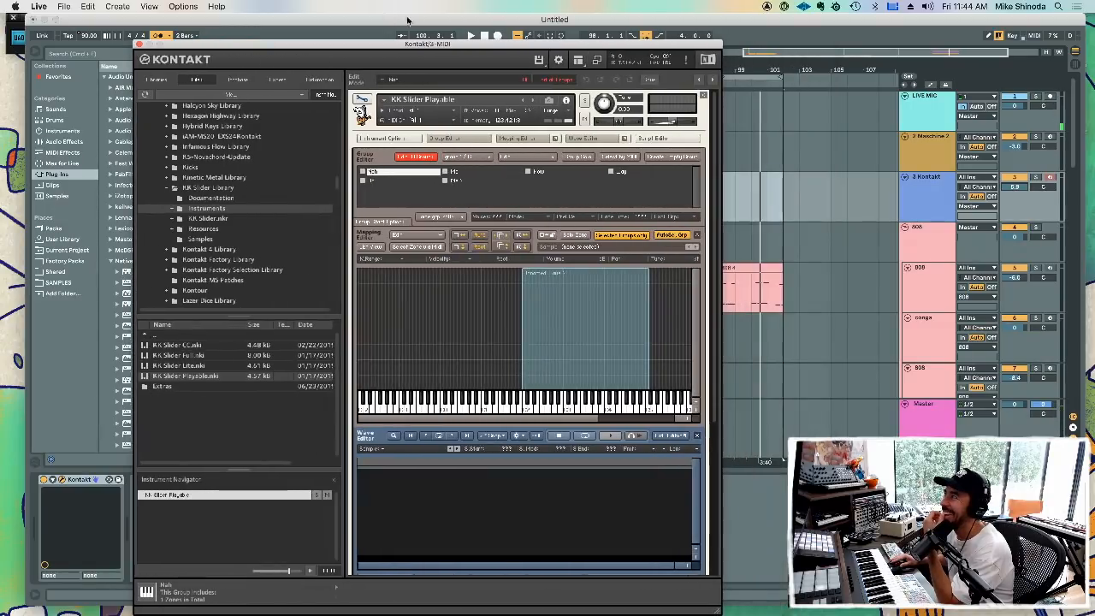
- Arm the LIVE MIC track for recording and record a short vocal take from bar 106
click(816, 159)
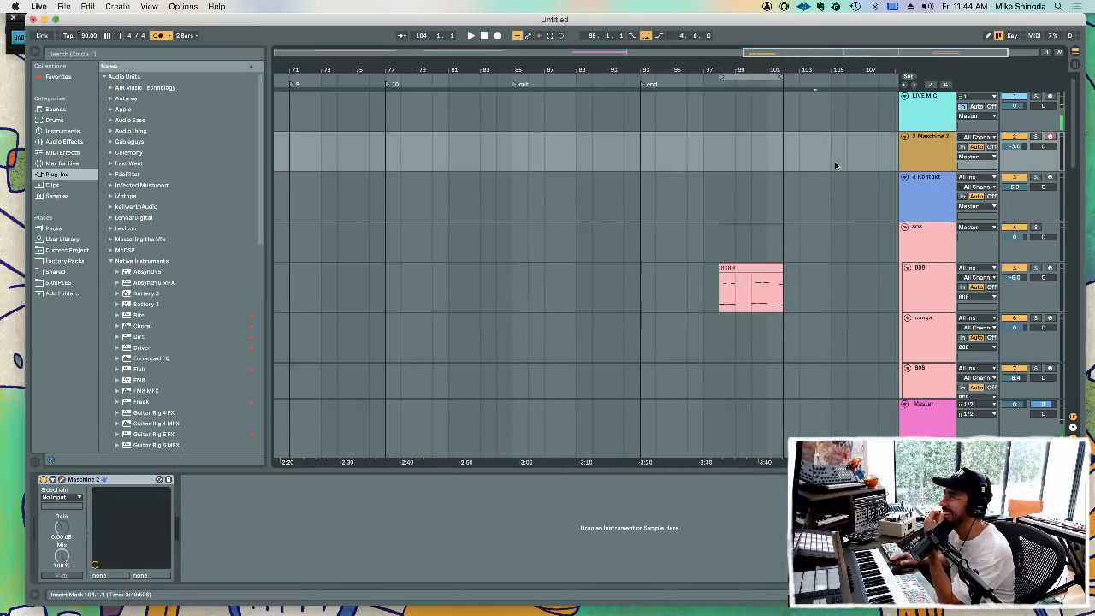
click(854, 119)
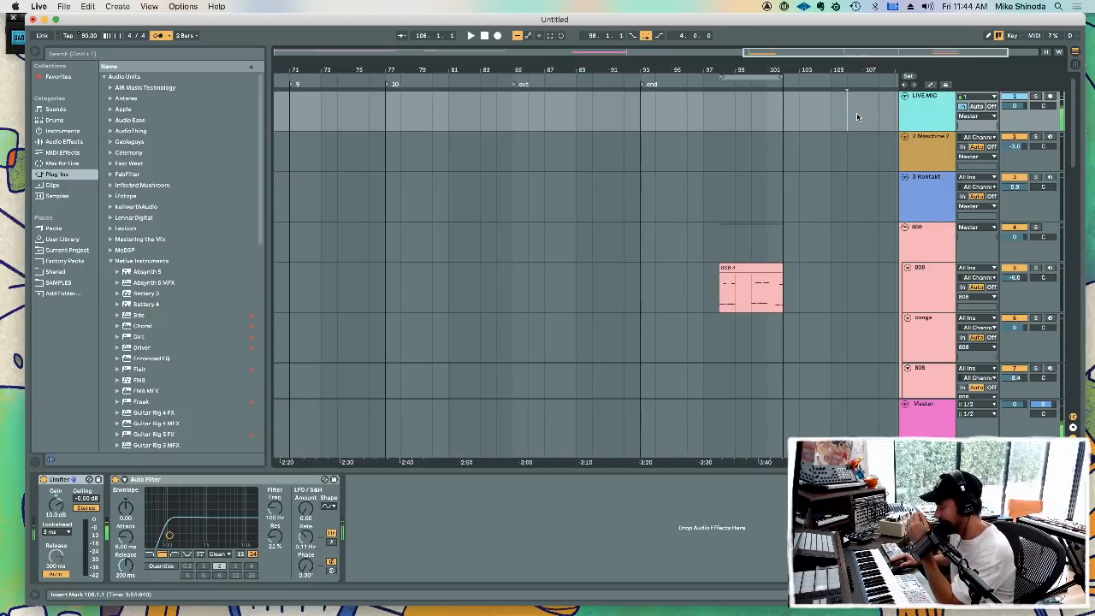
click(927, 185)
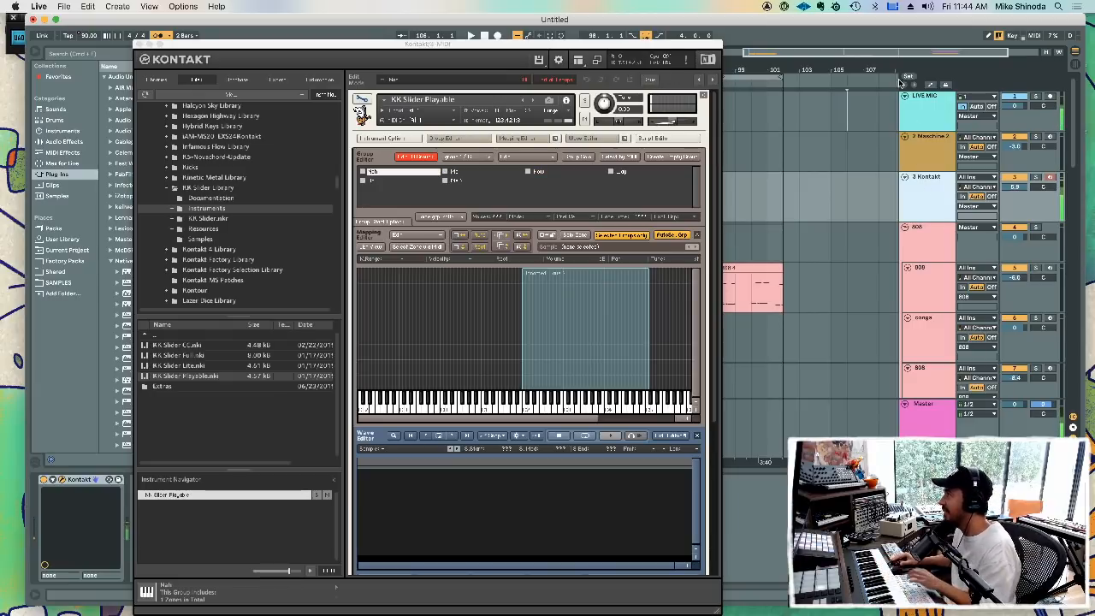
click(1051, 96)
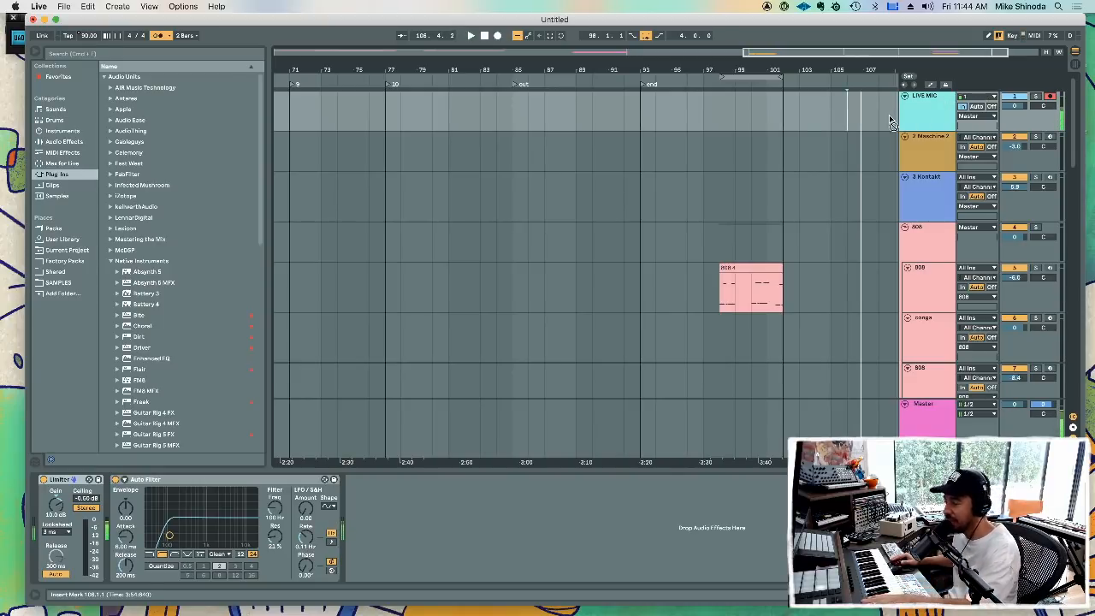
key(F9)
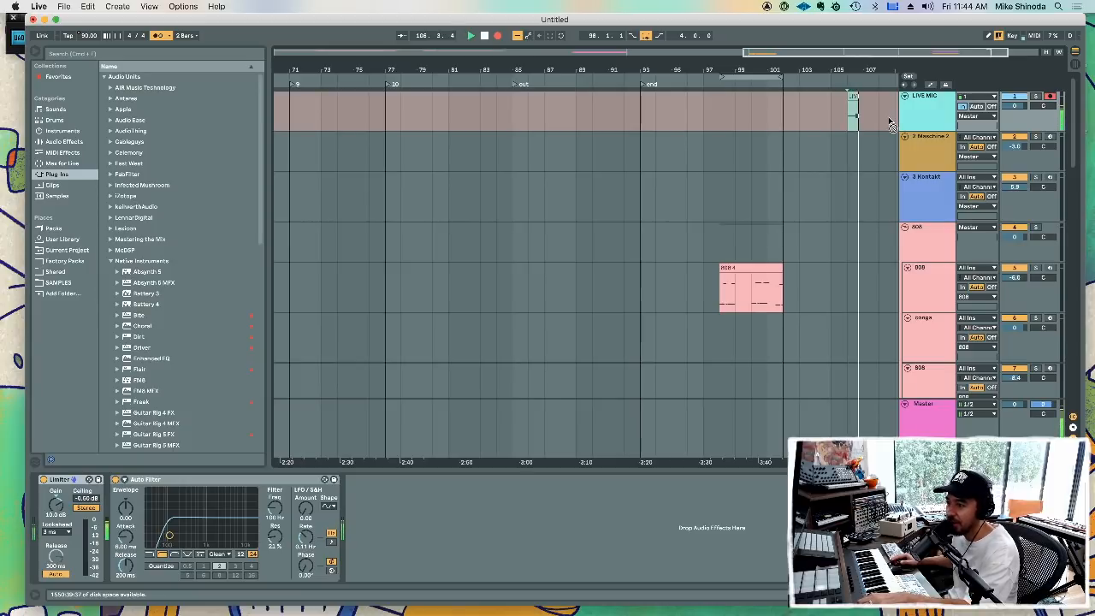
key(F9)
- Insert a new audio track below LIVE MIC and move the recorded vocal clip onto it at bar 106
click(856, 115)
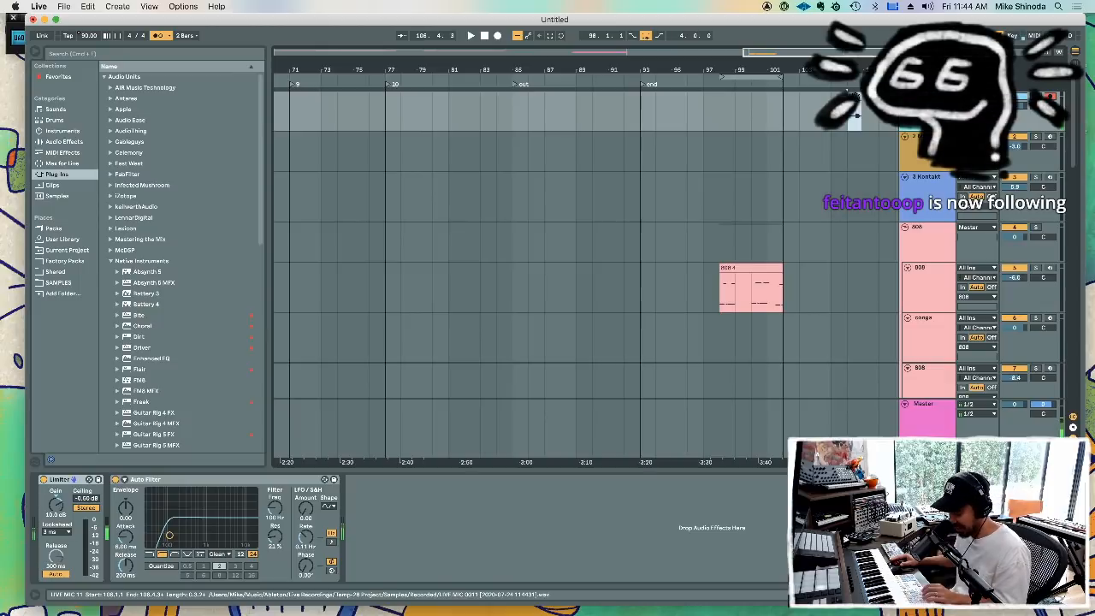
key(super+t)
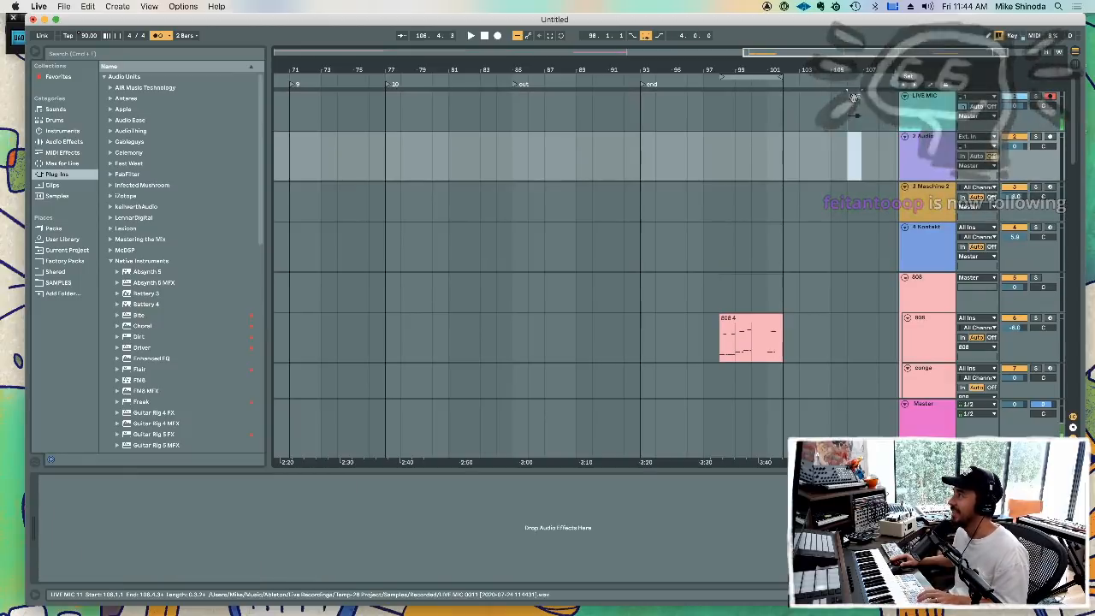
drag(855, 96, 848, 152)
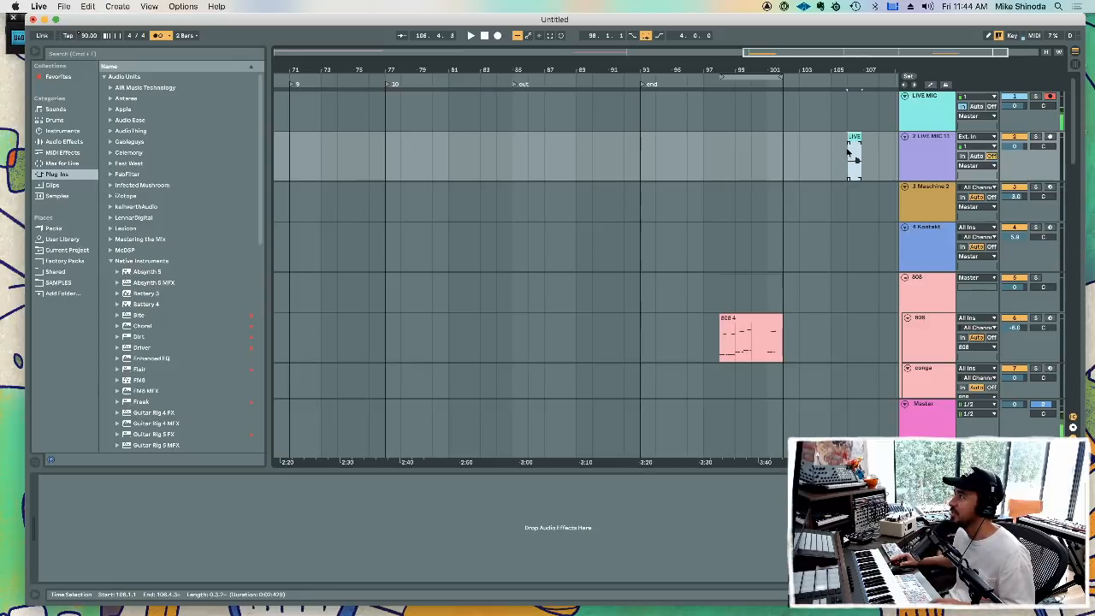
- Load Antares Auto-Tune Pro on the new audio track, set its Retune Speed to 0 and audition the vocal
click(931, 150)
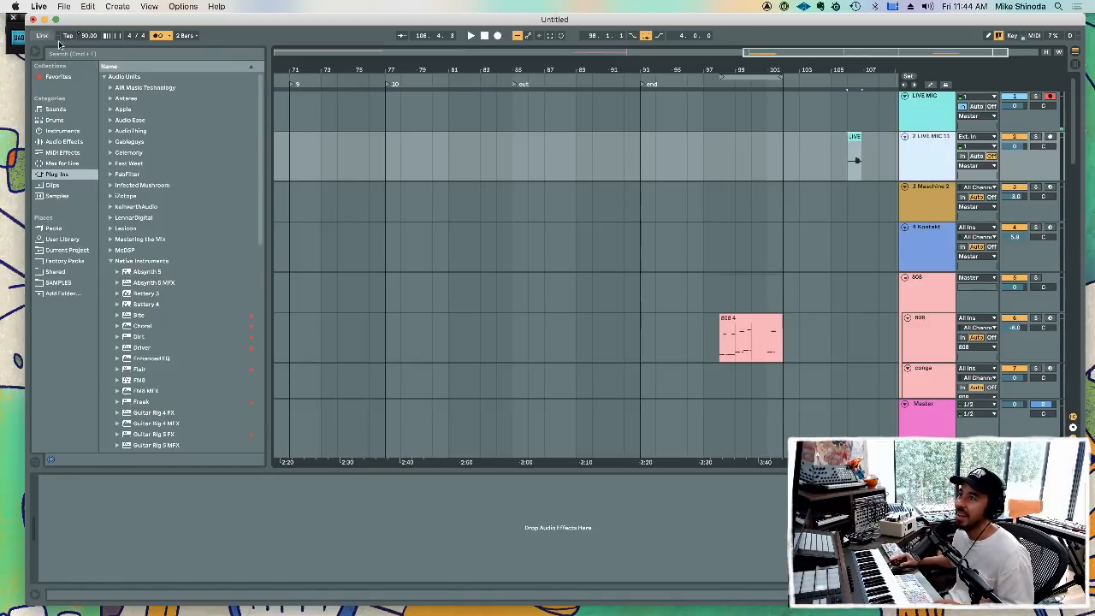
click(58, 77)
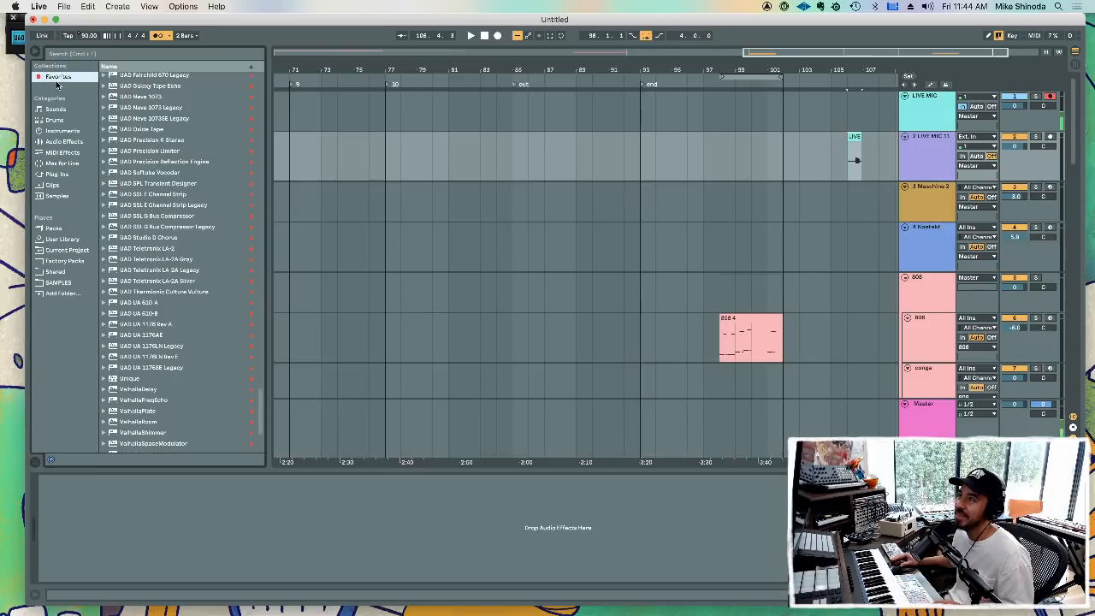
click(49, 174)
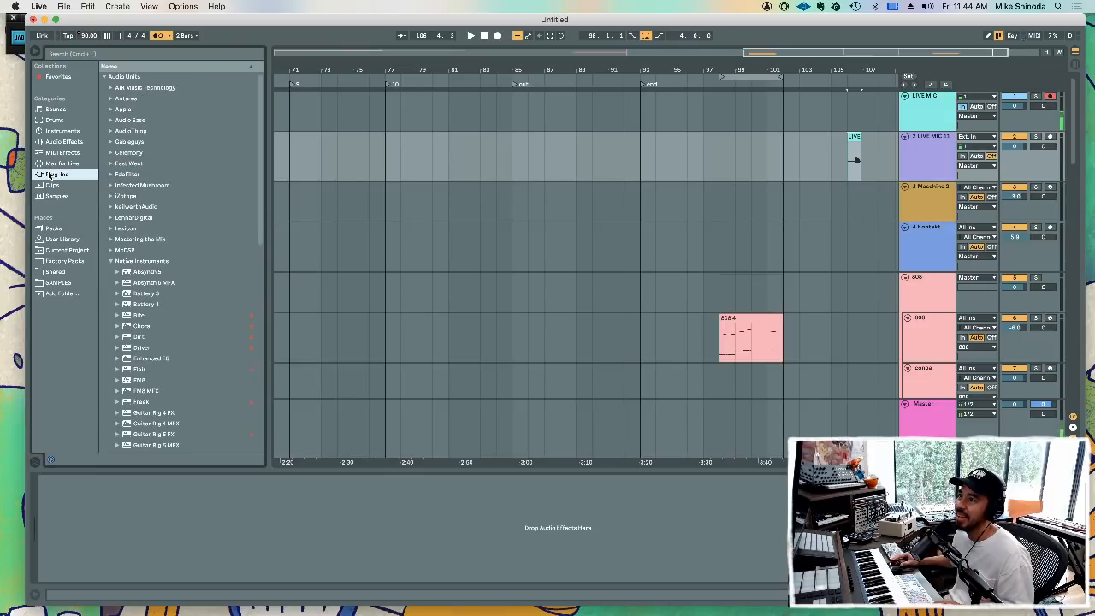
click(110, 98)
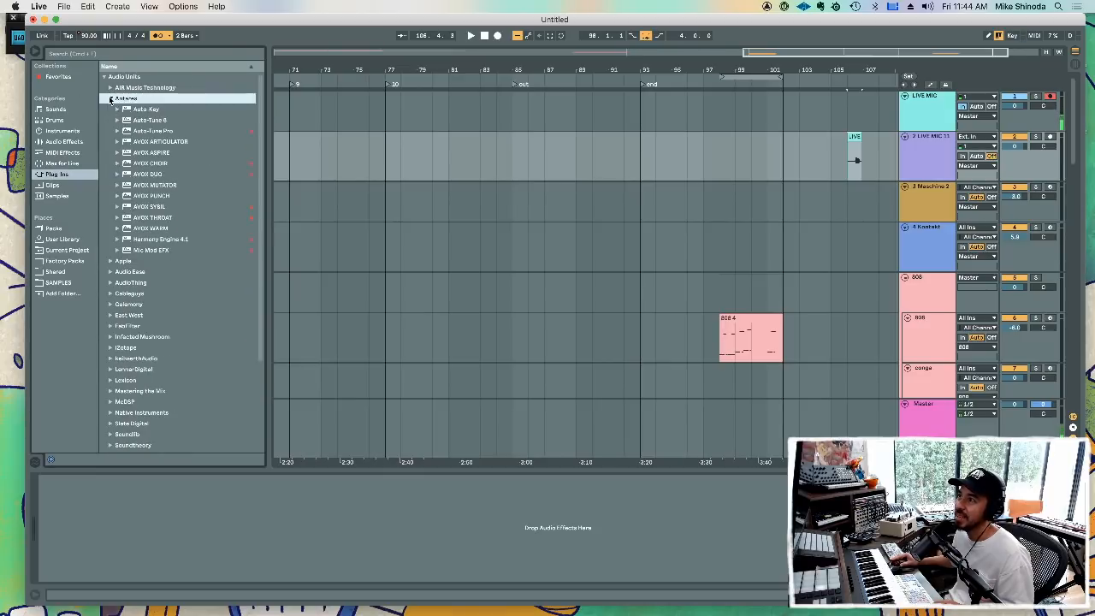
click(129, 130)
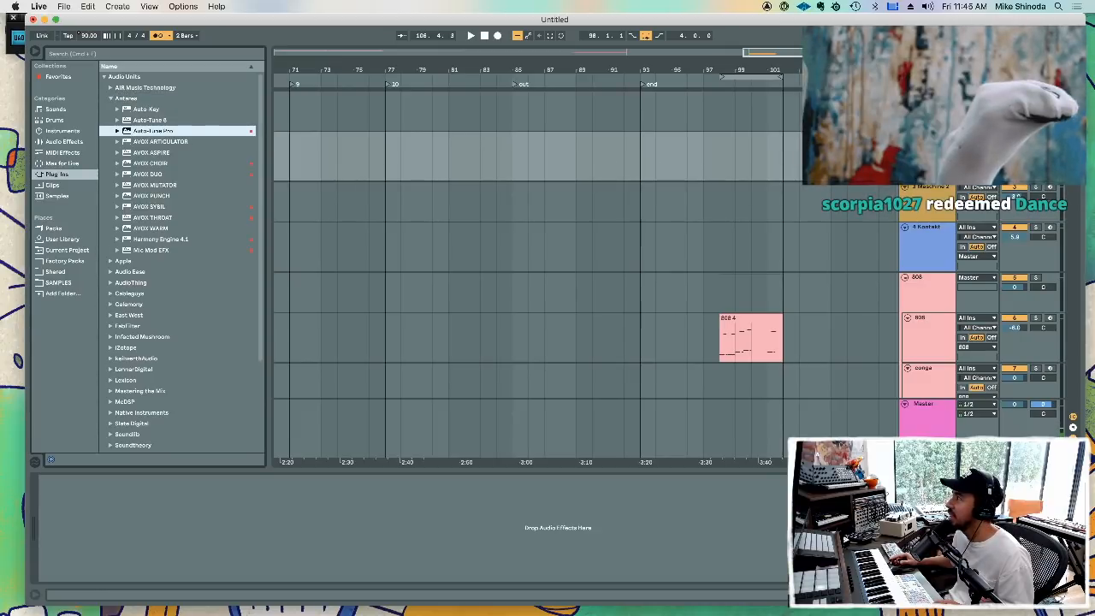
key(Return)
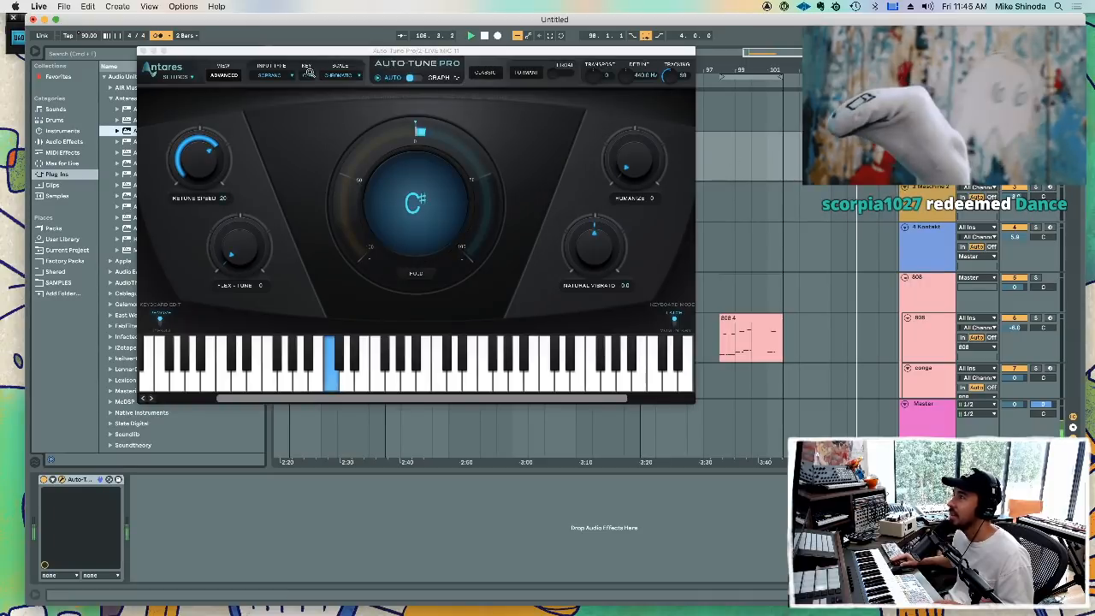
drag(214, 147, 222, 75)
key(space)
key(space)
- Delete the first vocal clip and record a new, longer take on LIVE MIC from bar 106
click(854, 146)
key(Delete)
click(848, 119)
key(F9)
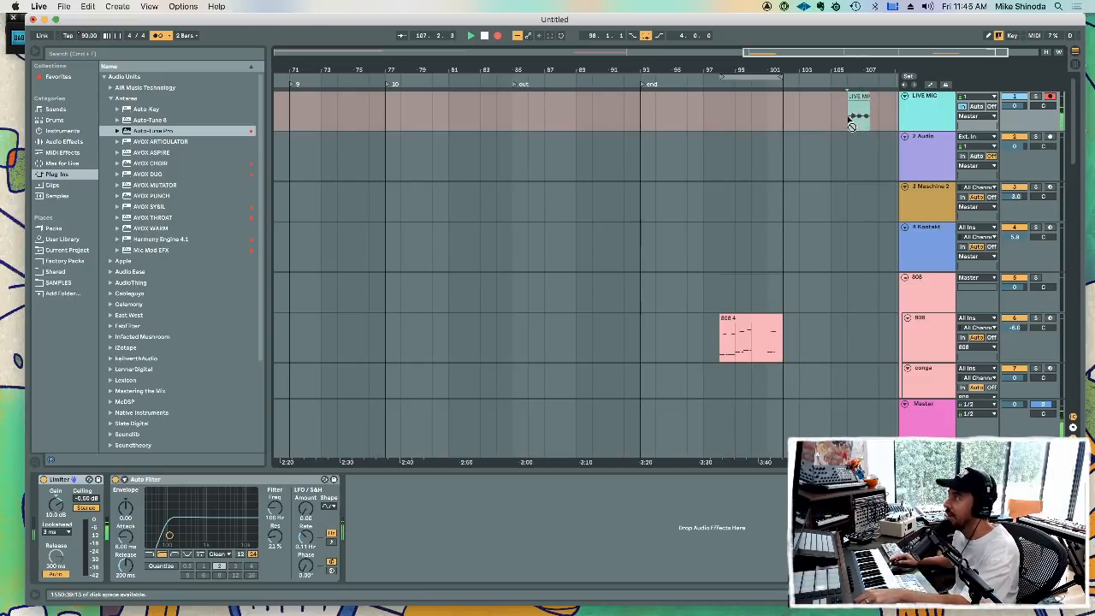
key(F9)
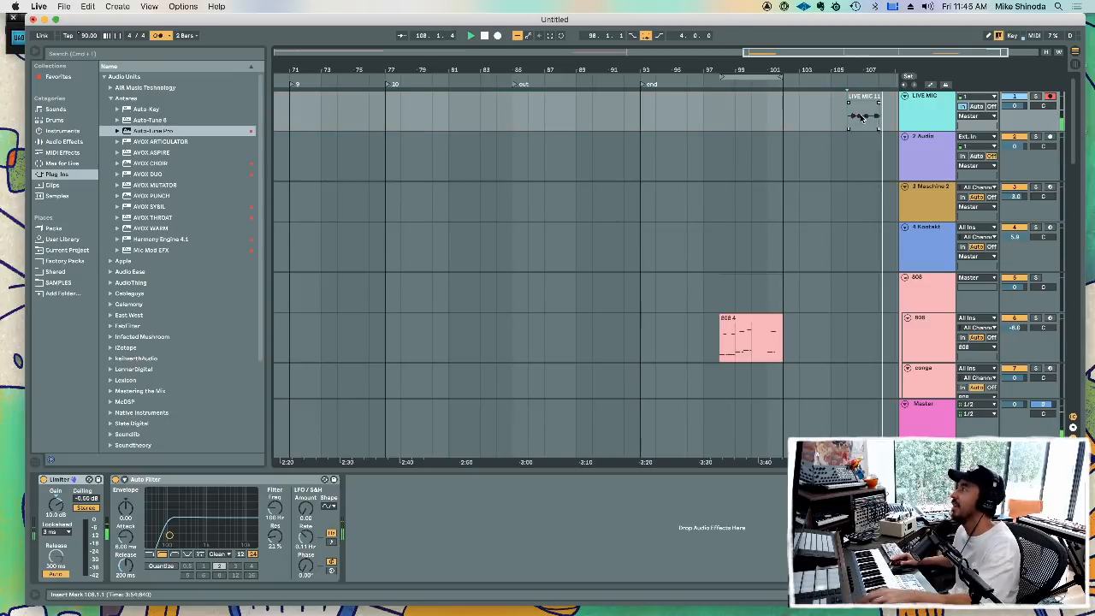
- Trim the new take's start to bar 107, move it from LIVE MIC to the Auto-Tune track and play it
click(853, 98)
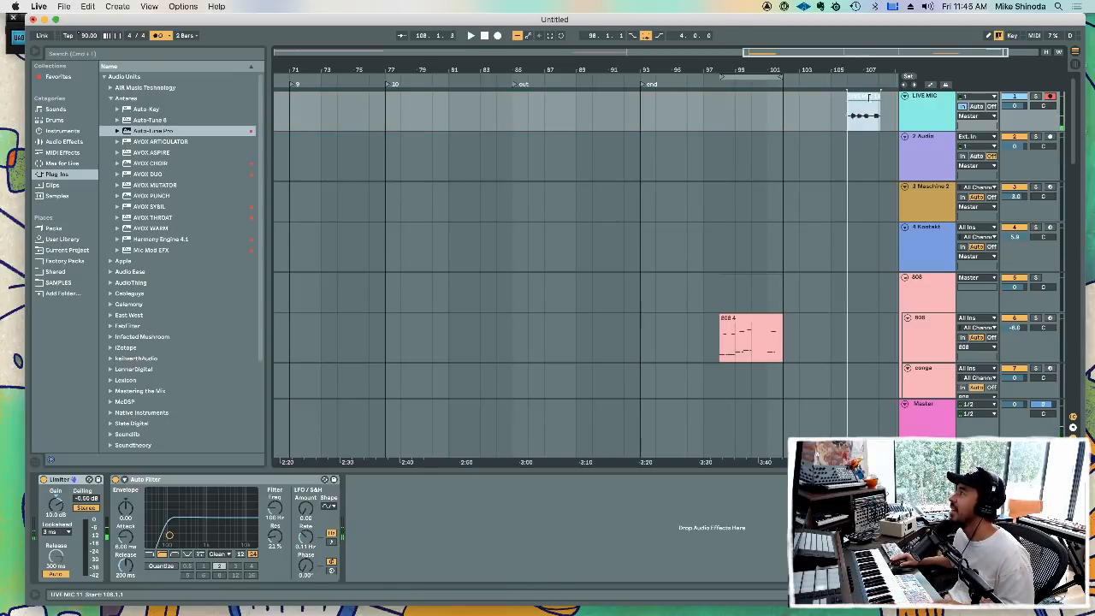
drag(853, 97, 866, 98)
scroll(864, 100, right, 2)
key(super+x)
click(818, 155)
key(super+v)
key(space)
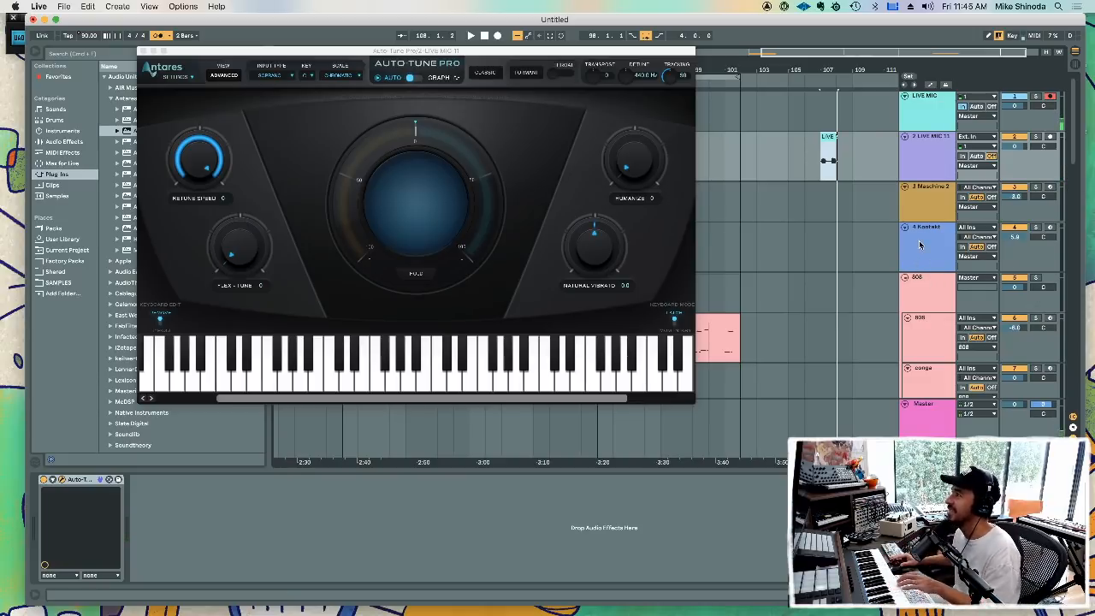
- Delete the end of the tuned vocal clip from 107.3.3 onward
click(829, 158)
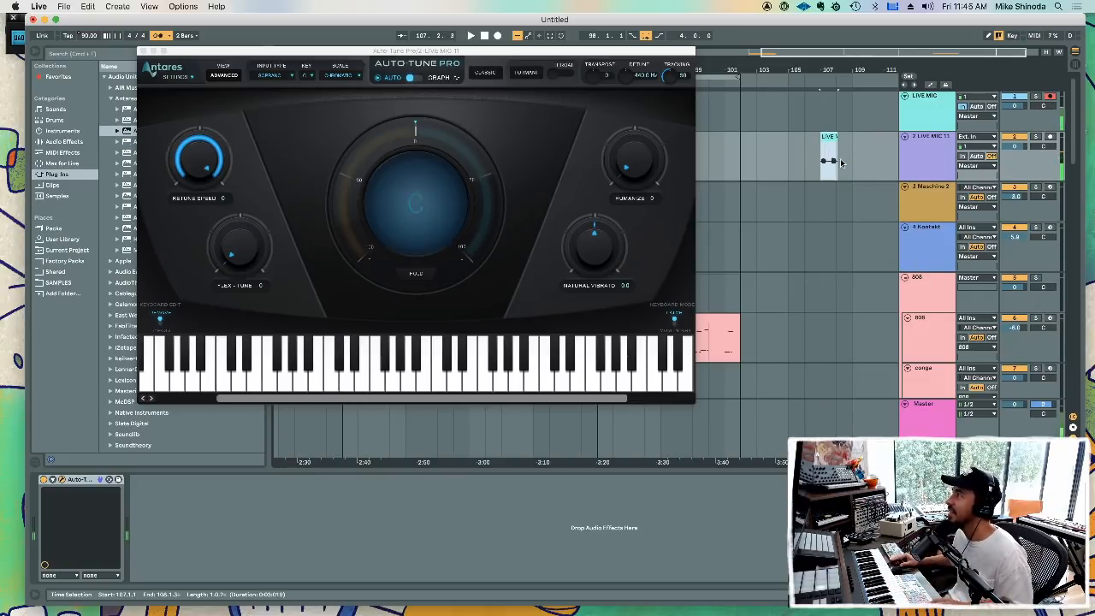
drag(842, 70, 814, 152)
key(Delete)
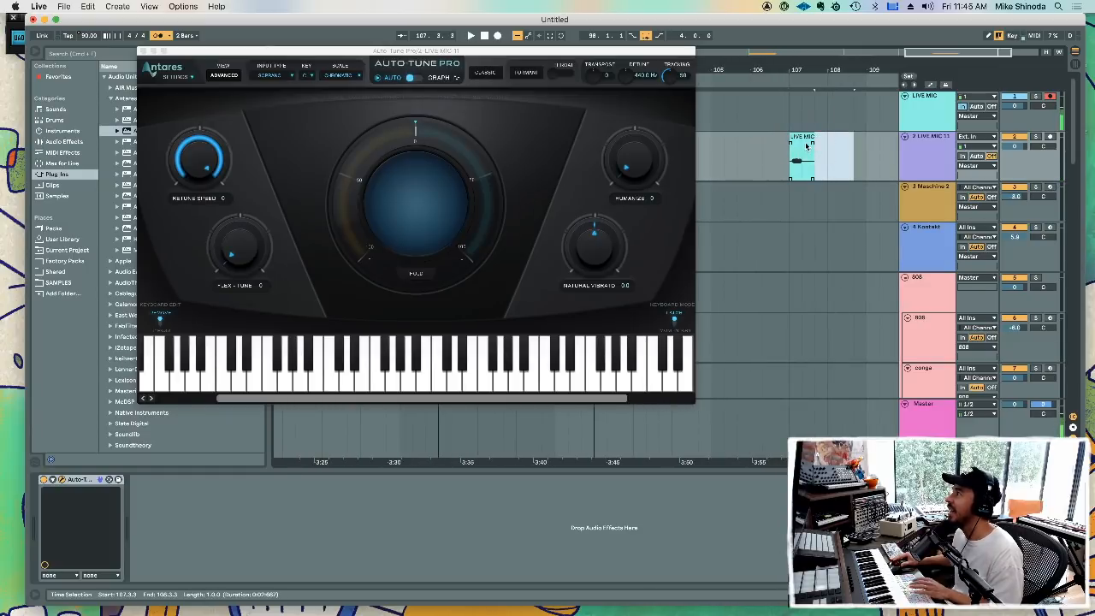
- Freeze the Auto-Tune vocal track and insert a new audio track directly below it
click(931, 135)
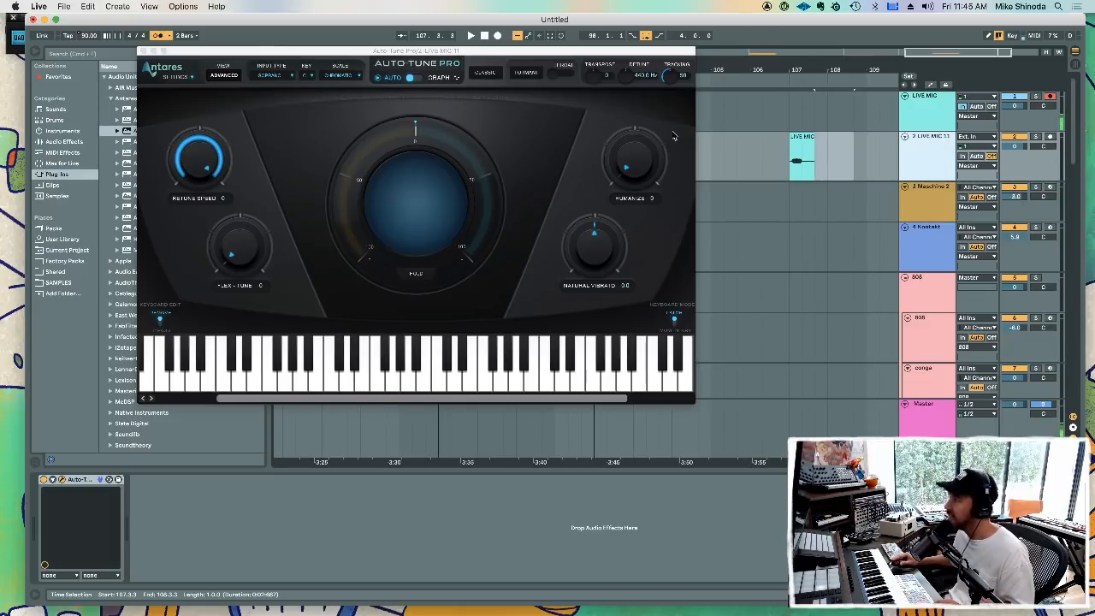
right_click(795, 139)
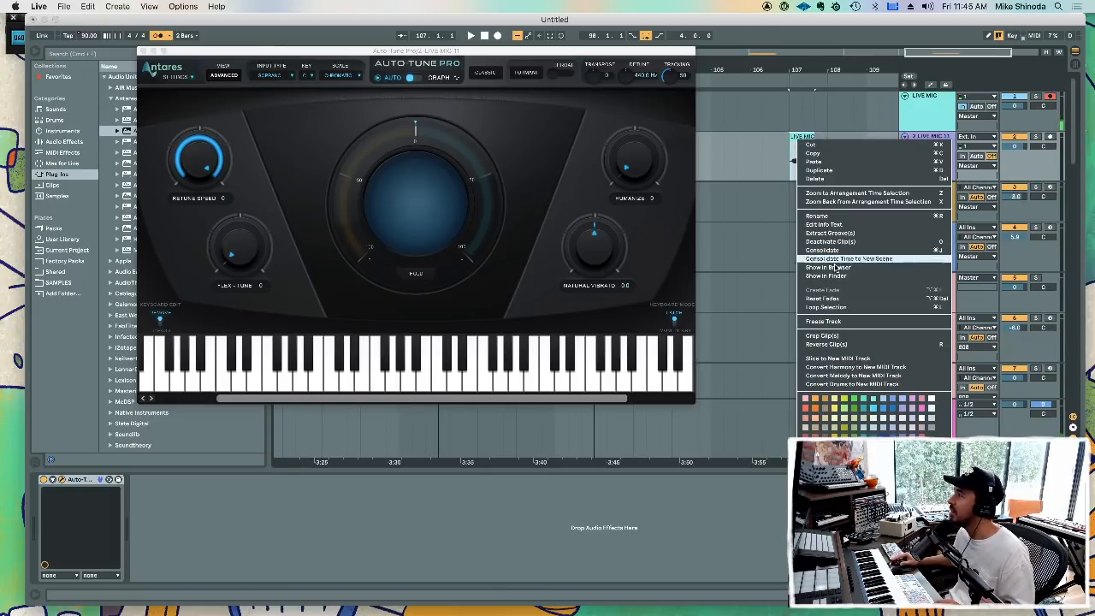
click(839, 322)
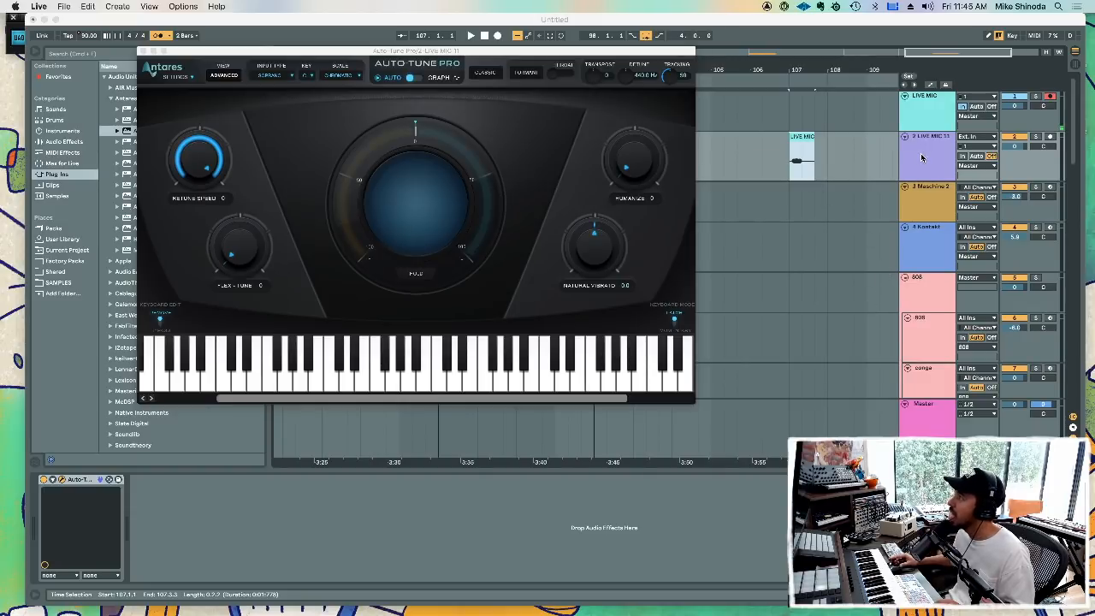
drag(660, 59, 543, 11)
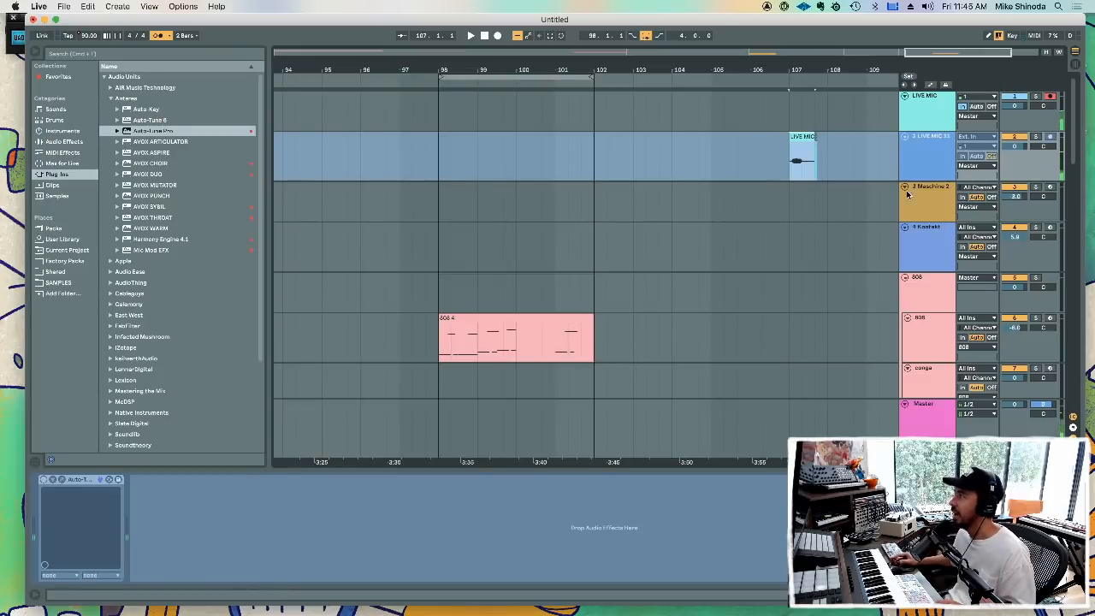
key(super+t)
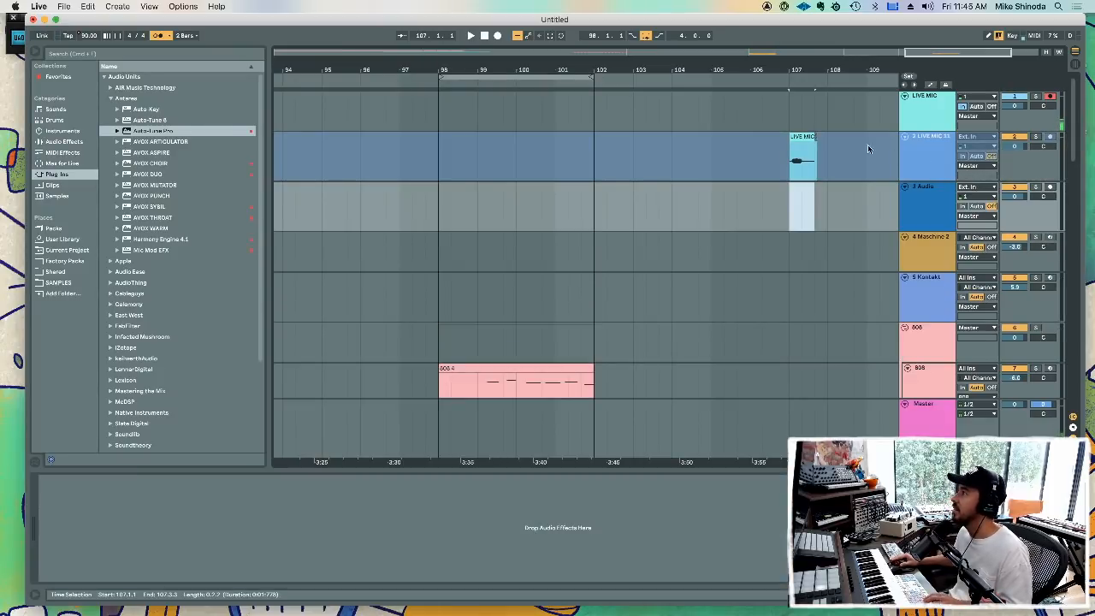
- Move the tuned vocal clip from the frozen track onto the new audio track at bar 105
drag(802, 138, 729, 216)
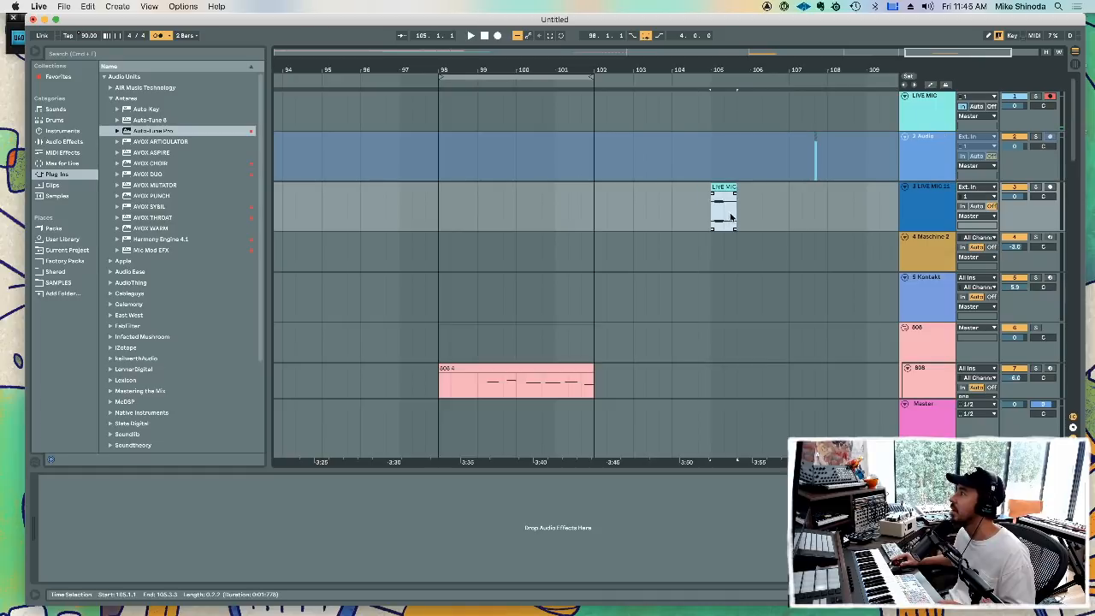
click(727, 214)
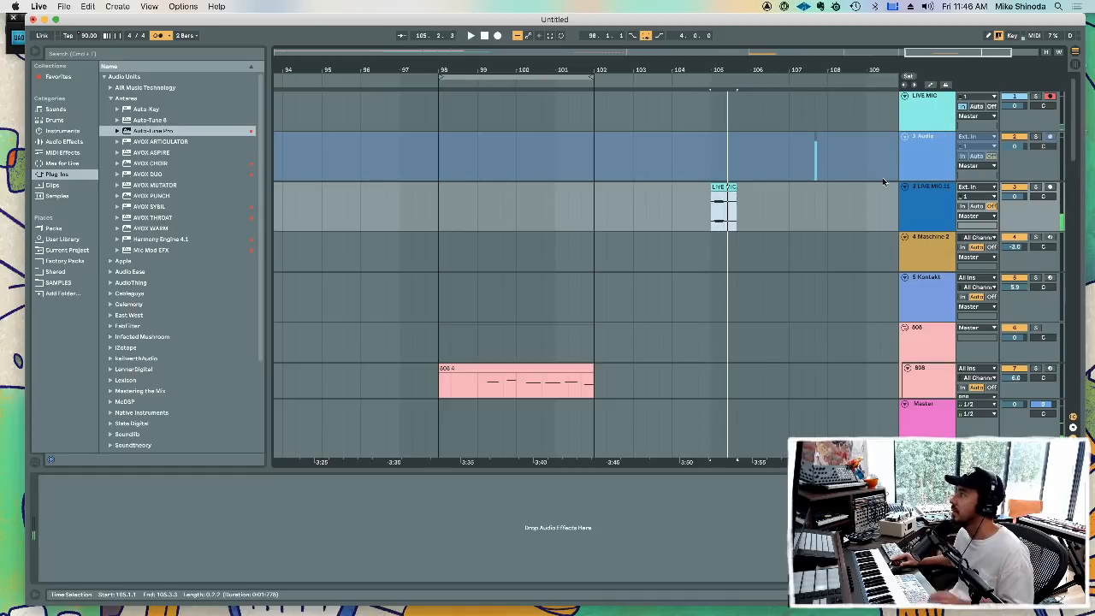
click(937, 140)
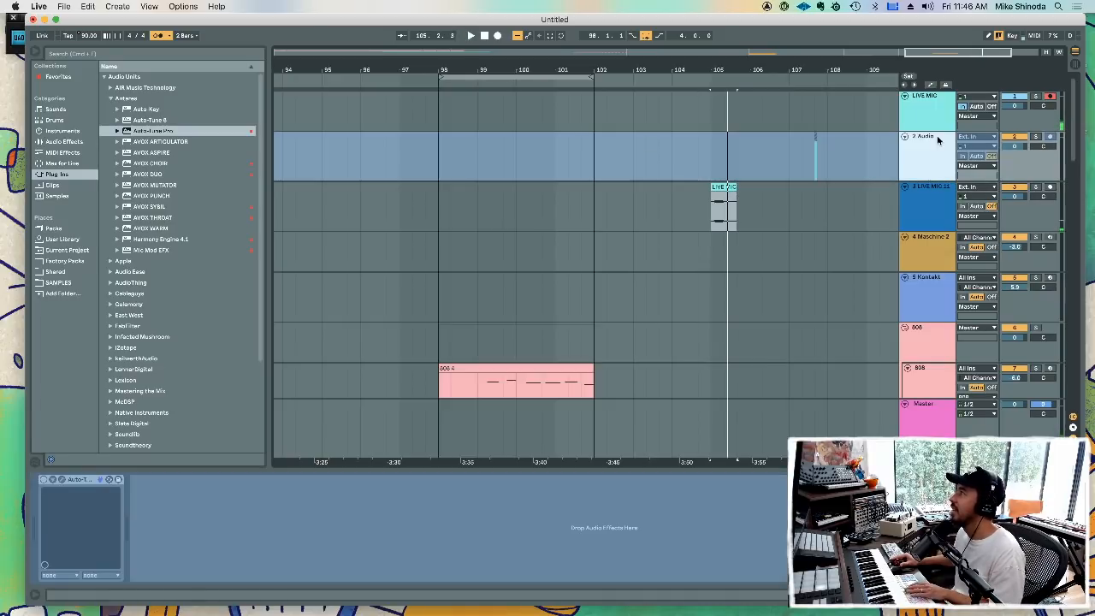
- Rename the vocal clip at bar 105 as MS Oh
double_click(724, 189)
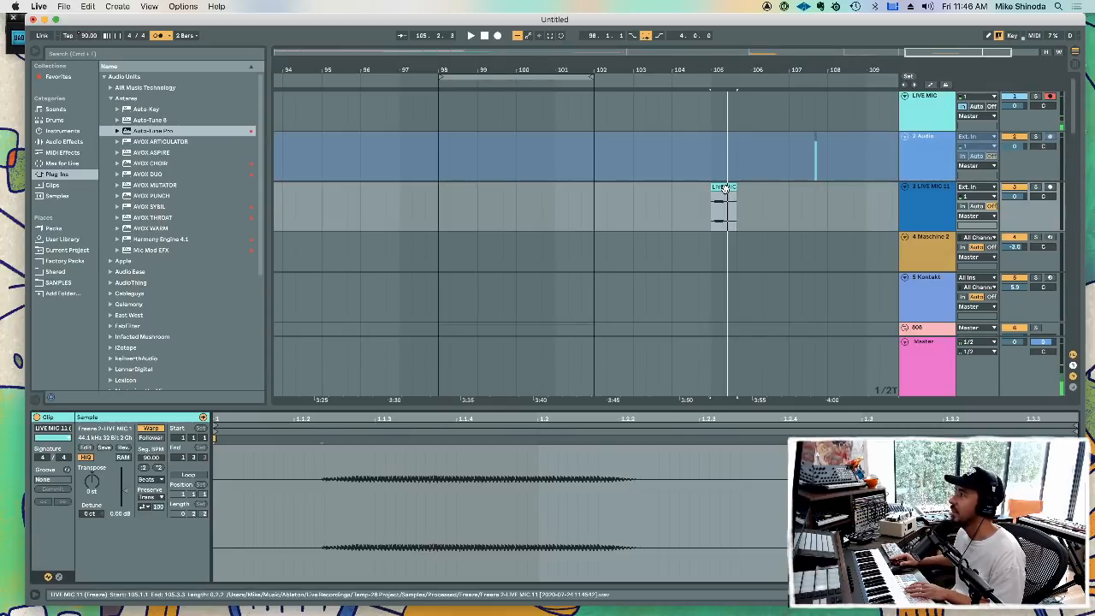
click(61, 430)
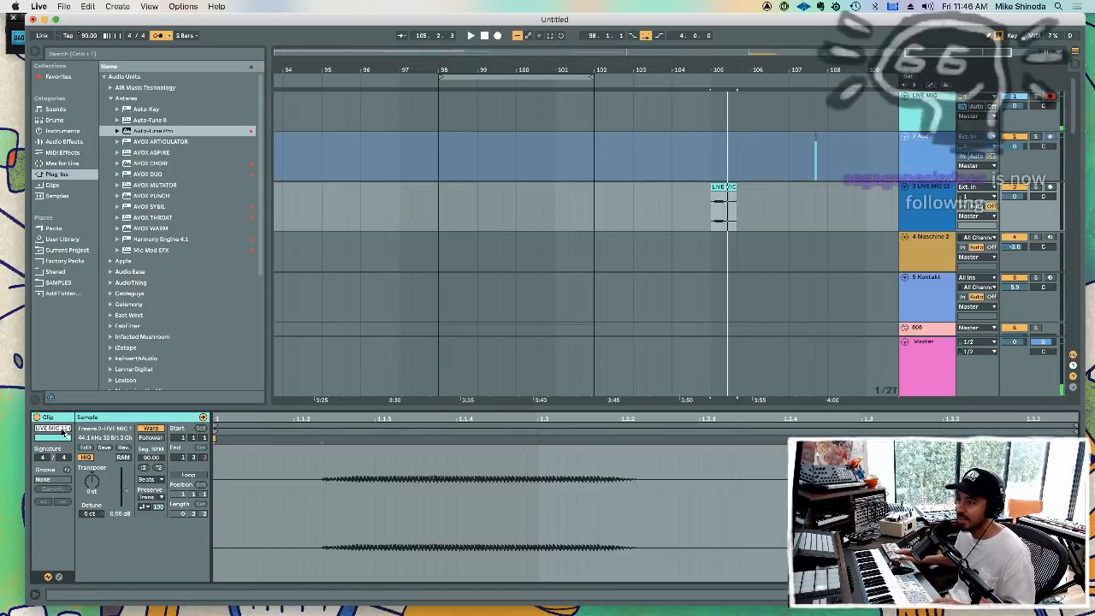
text(MS Oh)
key(Return)
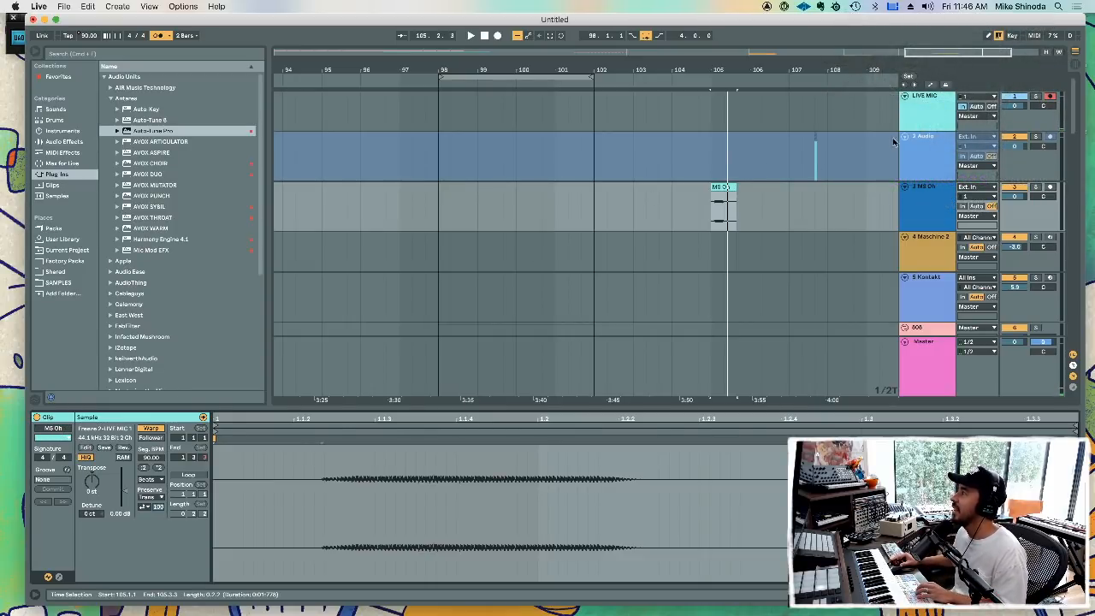
- Open the Kontakt track's instrument, shift the windows to uncover the desktop, and copy the MS Oh clip there as an audio file
click(929, 242)
click(922, 285)
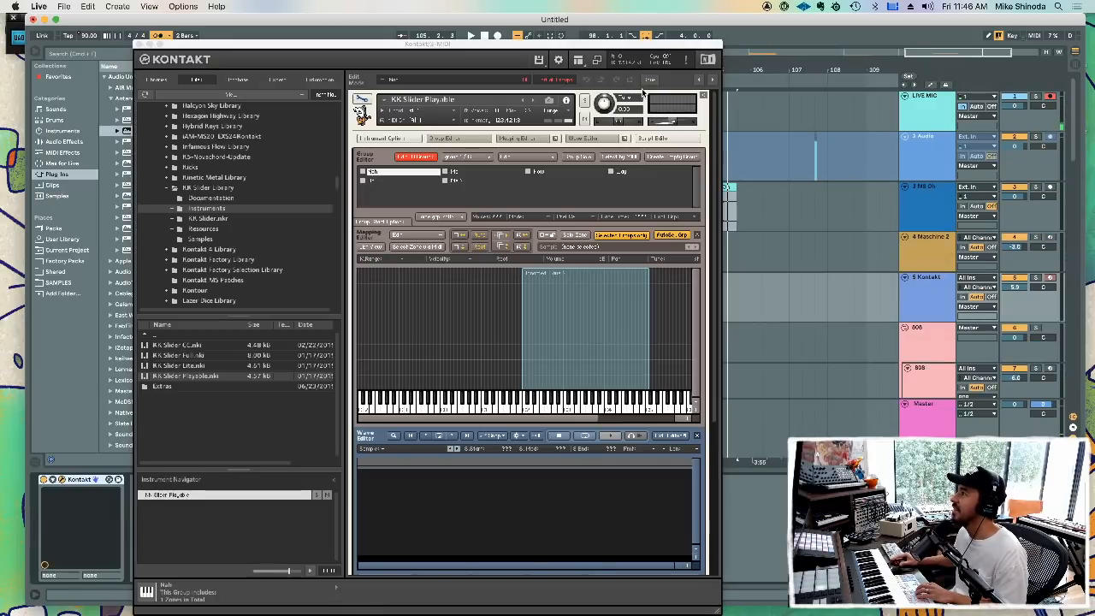
drag(610, 50, 504, 50)
drag(795, 22, 702, 21)
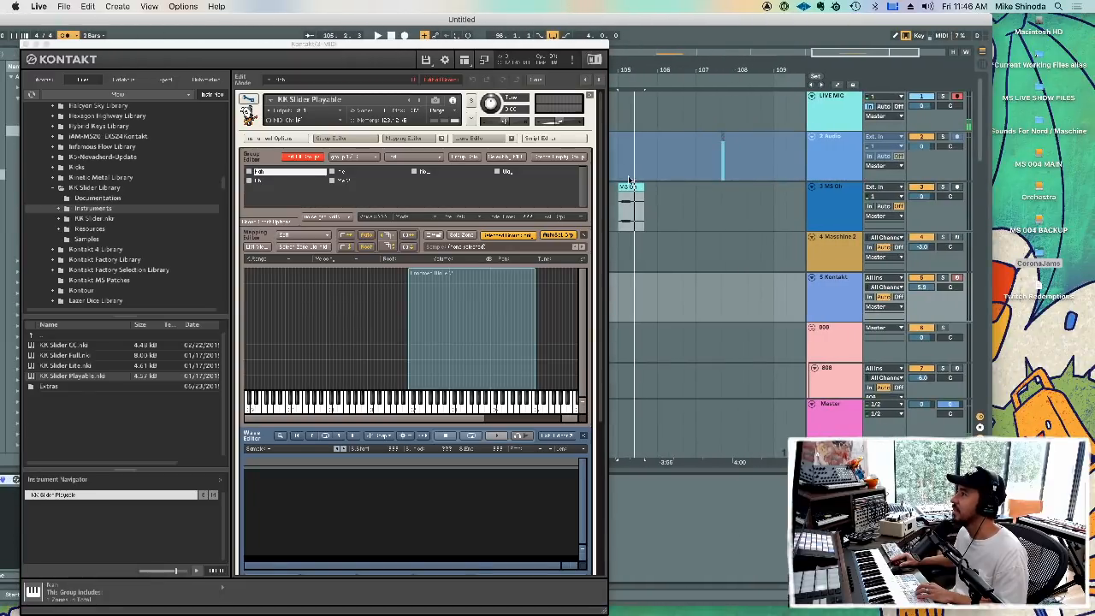
drag(627, 187, 1040, 353)
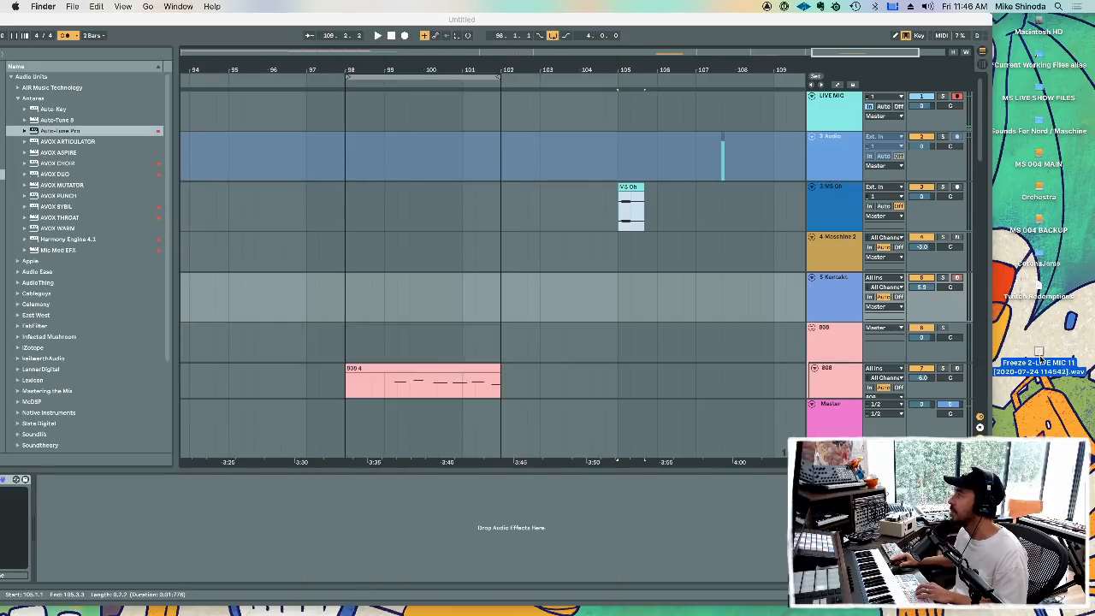
- Rename the copied audio file on the desktop as MS OH
key(Return)
text(MS OH)
key(Return)
key(F11)
key(F11)
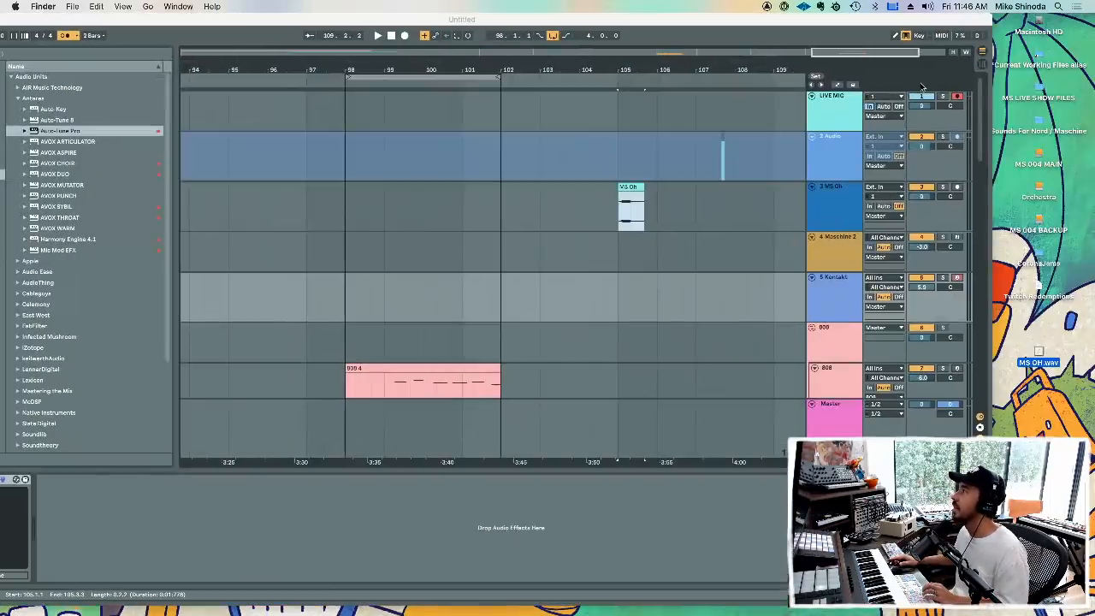
- Replace the sample zone in the Oh group of KK Slider Playable with MS OH.wav from the desktop
click(789, 64)
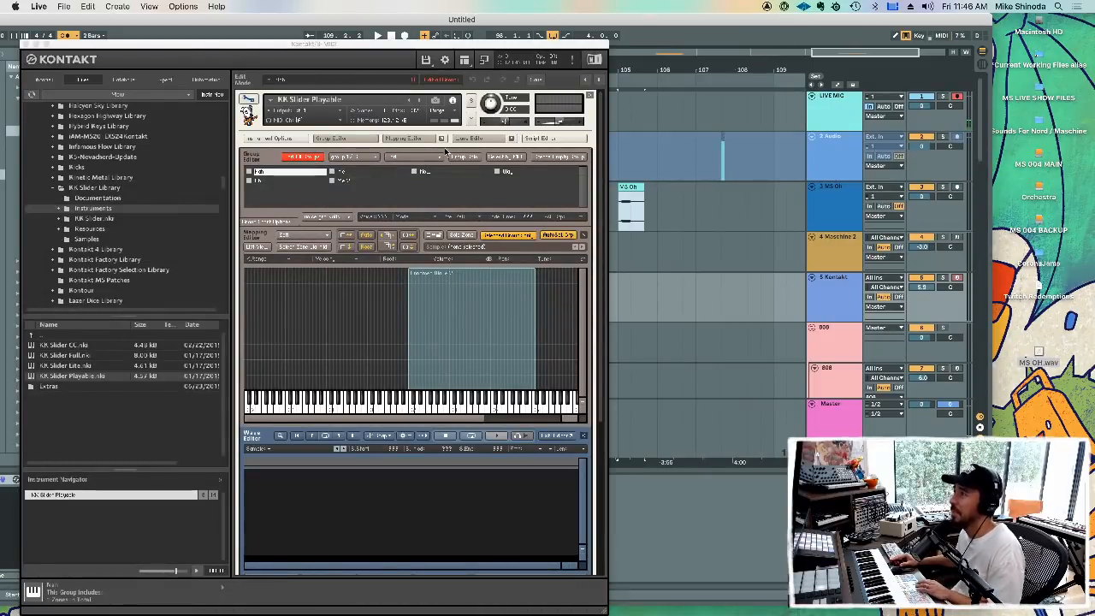
click(250, 182)
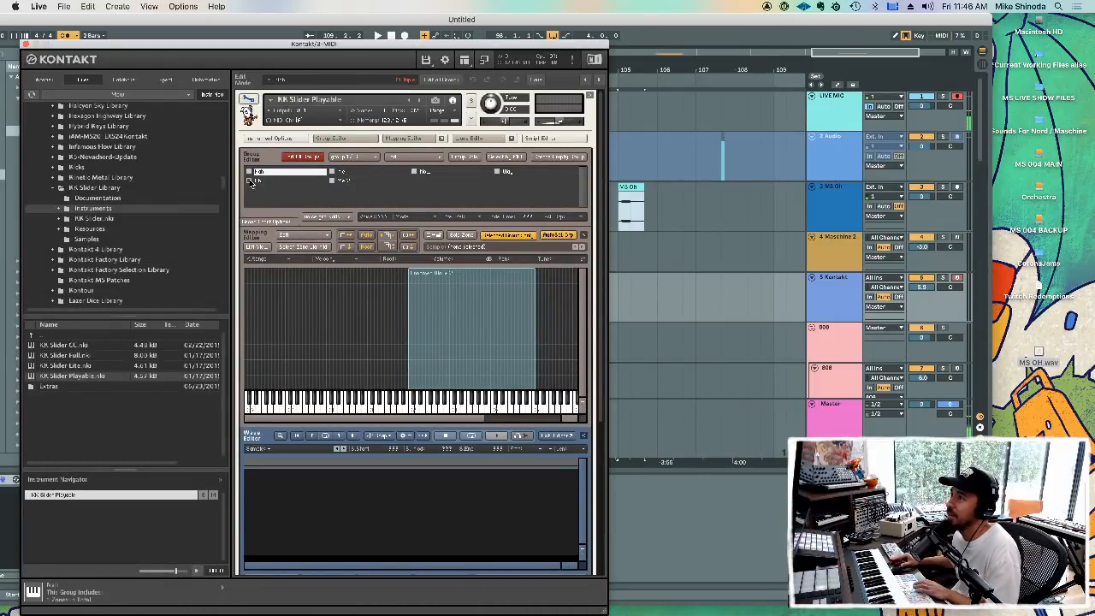
click(254, 181)
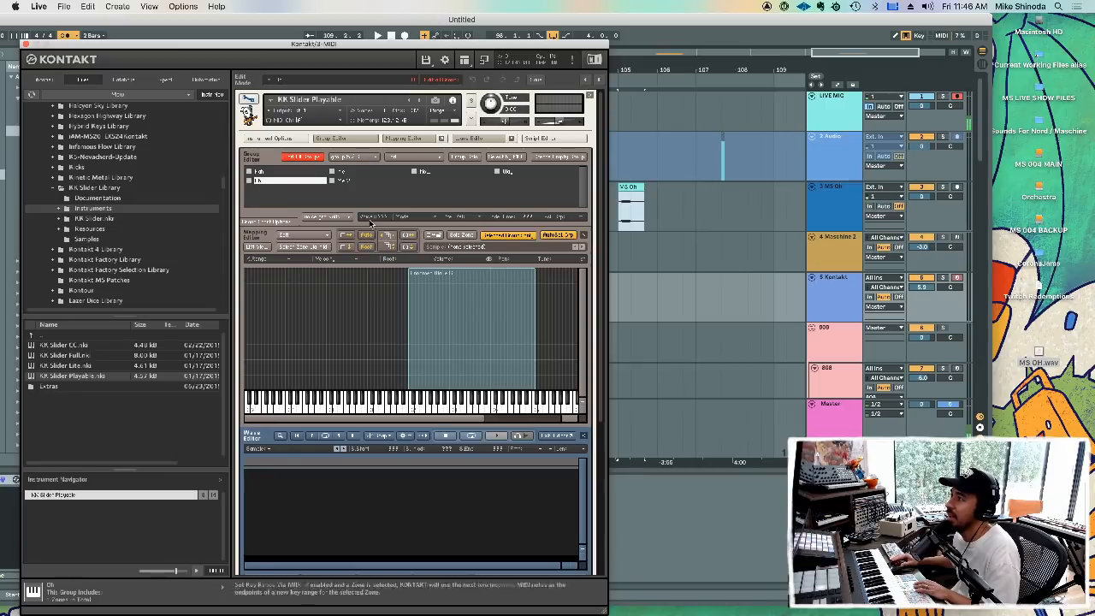
click(448, 368)
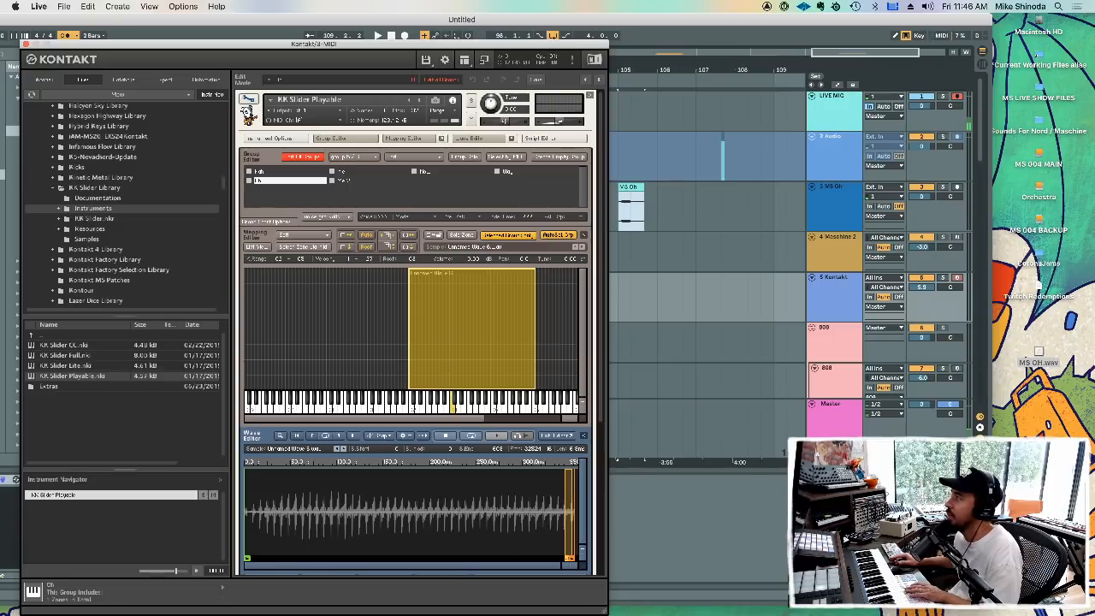
key(Delete)
drag(1038, 351, 455, 315)
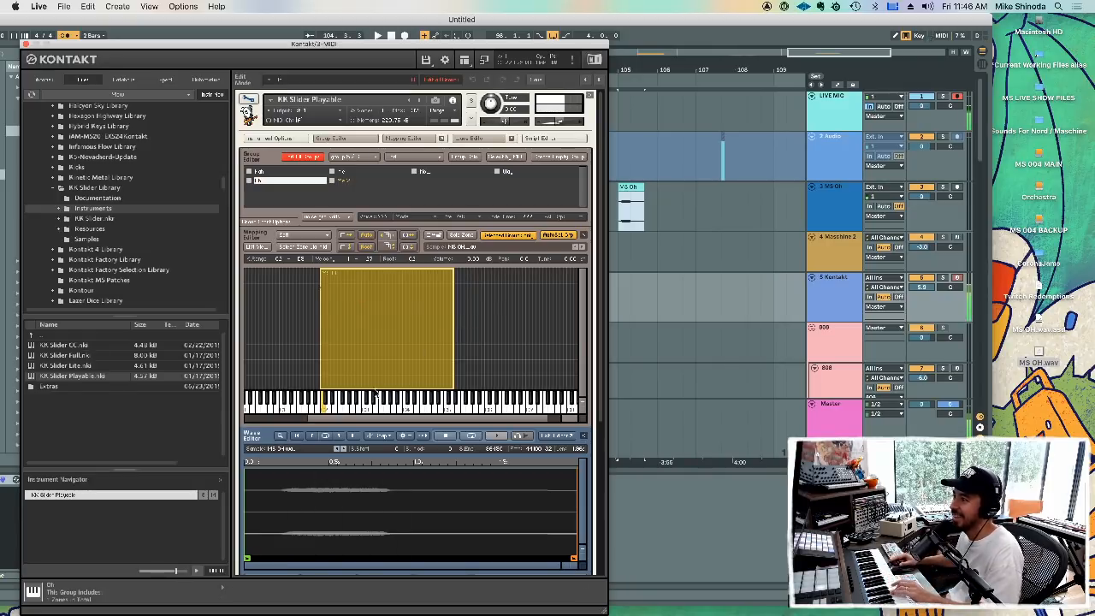
- Set the sample start of the MS OH zone to where the voice begins in the waveform
drag(247, 558, 287, 557)
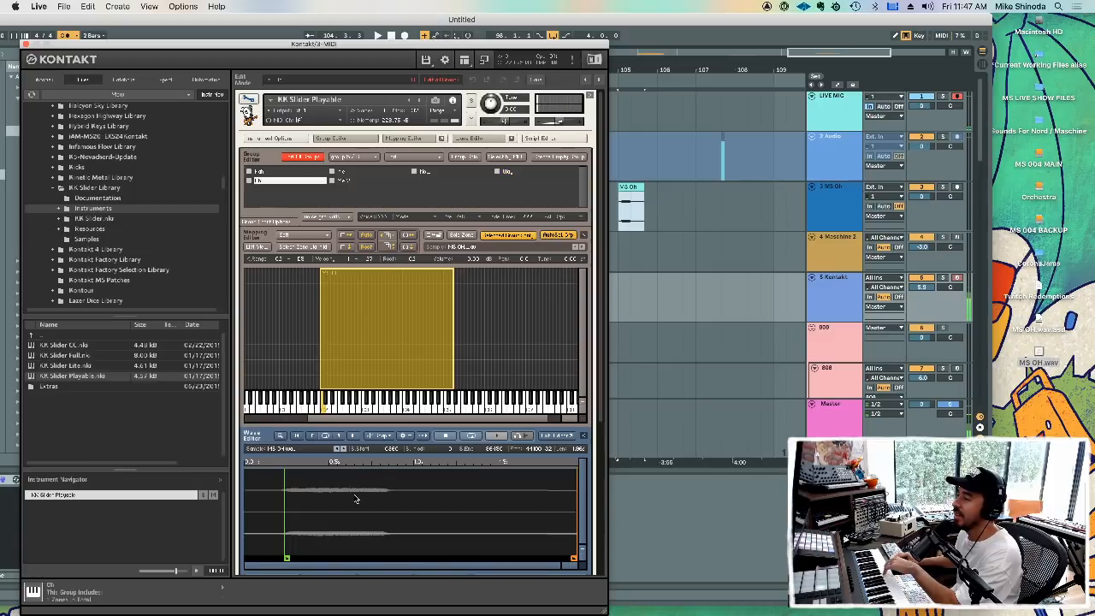
drag(600, 407, 605, 479)
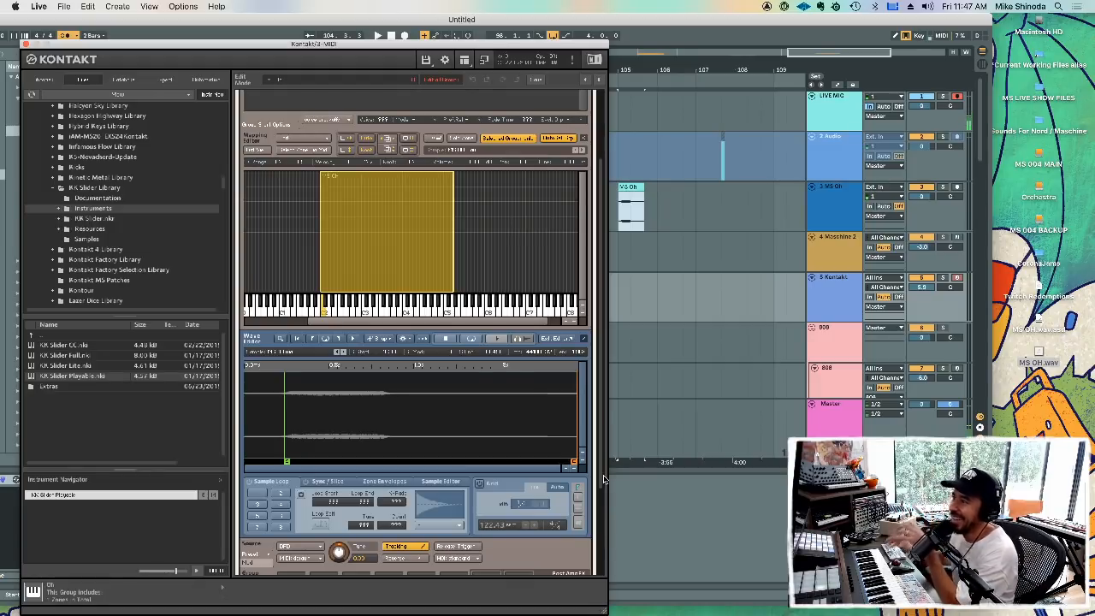
scroll(524, 408, up, 2)
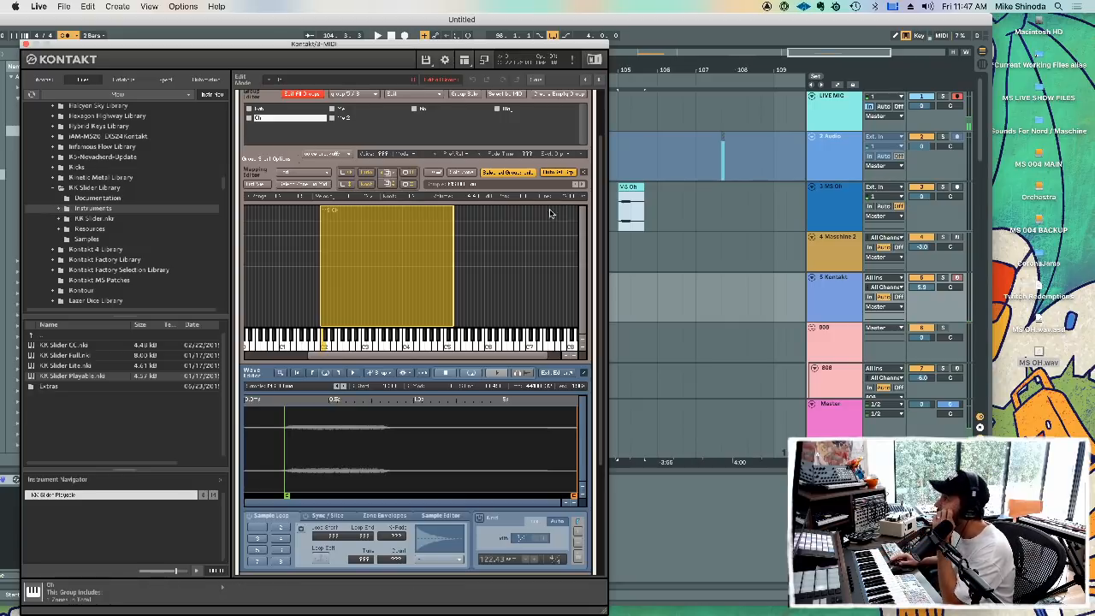
- Examine the waveform and loop settings of the Me group's sample for comparison, and return to the Oh group
click(361, 110)
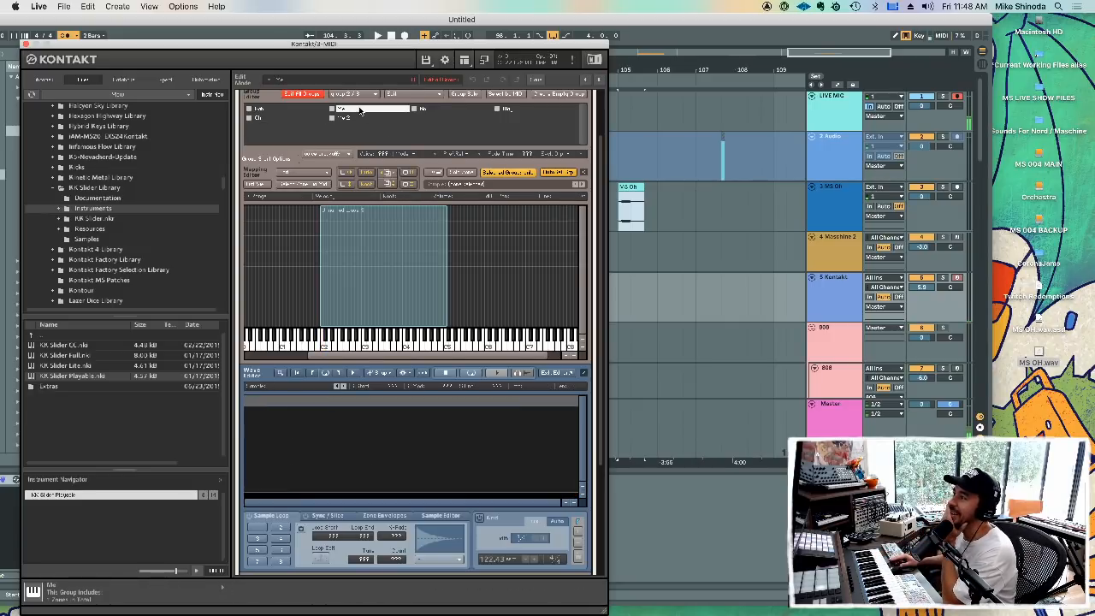
click(358, 243)
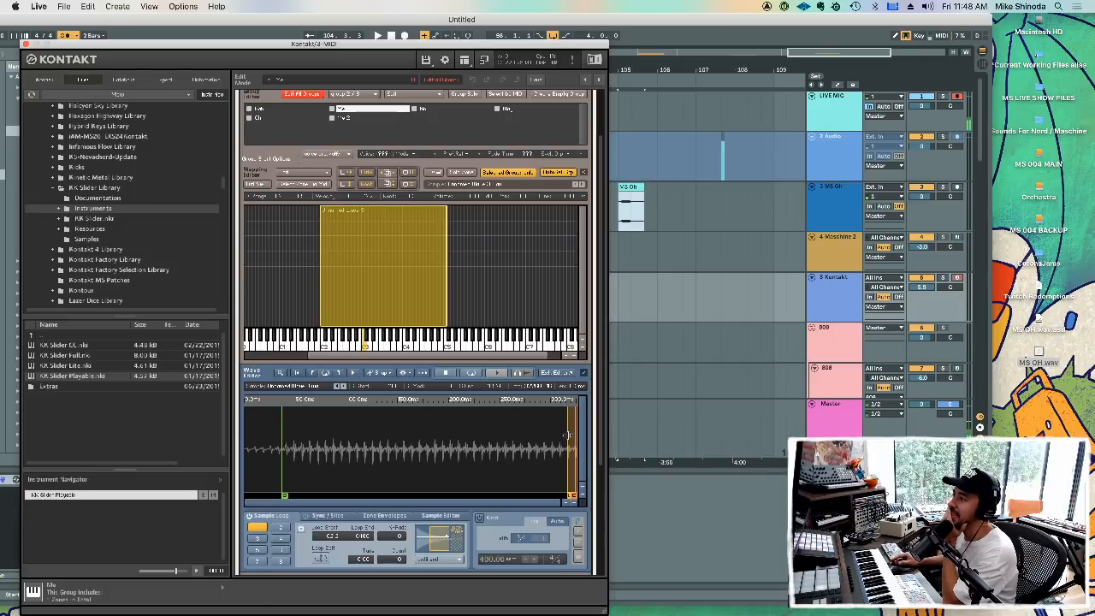
click(272, 119)
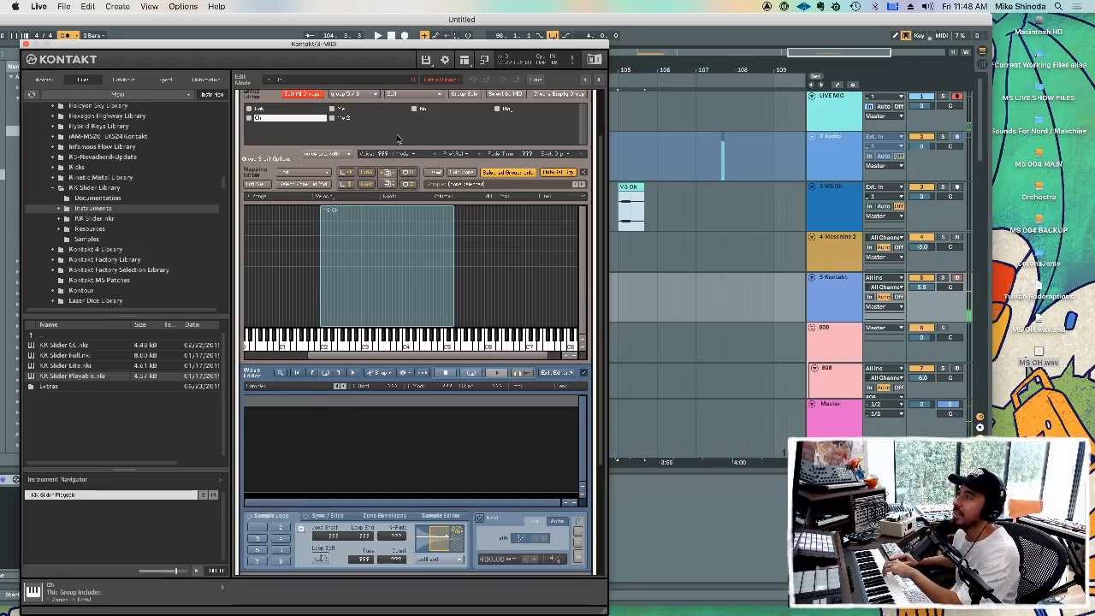
- Try toggling the edit flags of the other Kontakt groups while the Oh group stays selected
click(249, 109)
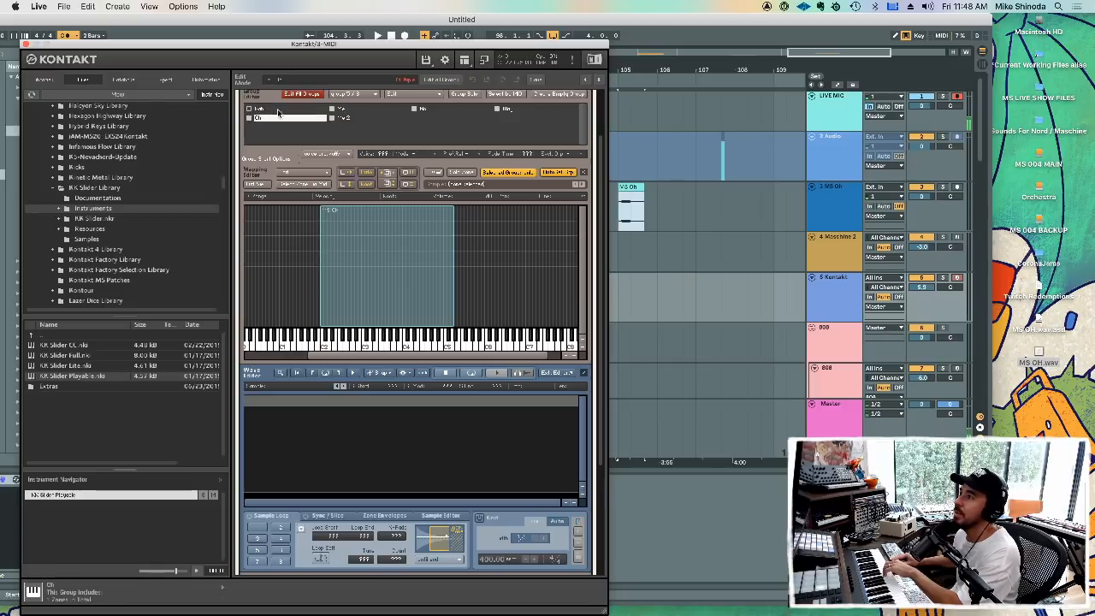
click(332, 119)
click(415, 110)
click(498, 108)
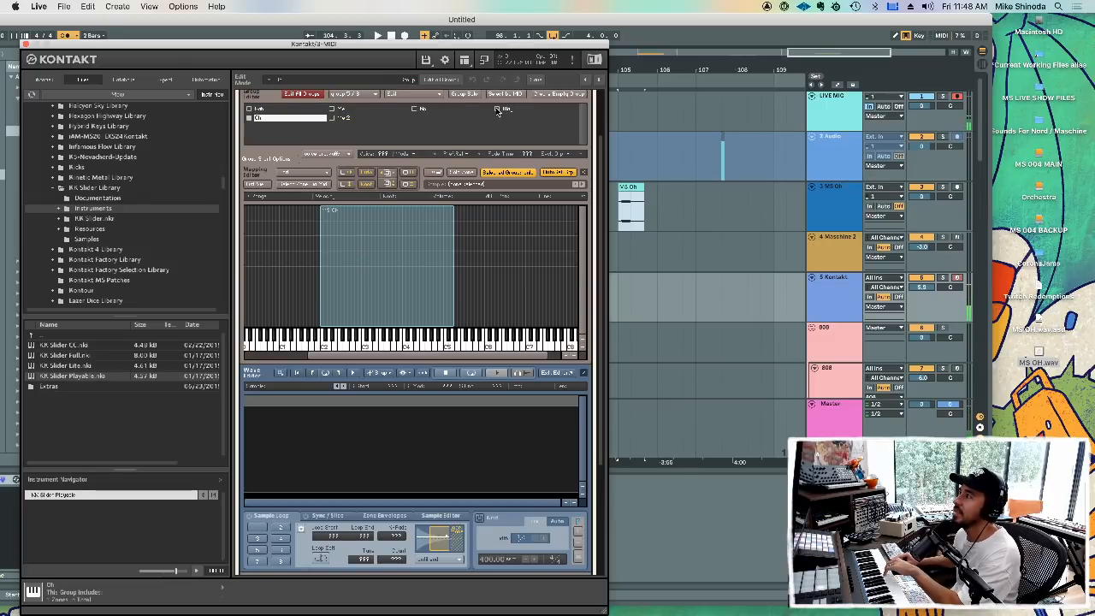
click(415, 109)
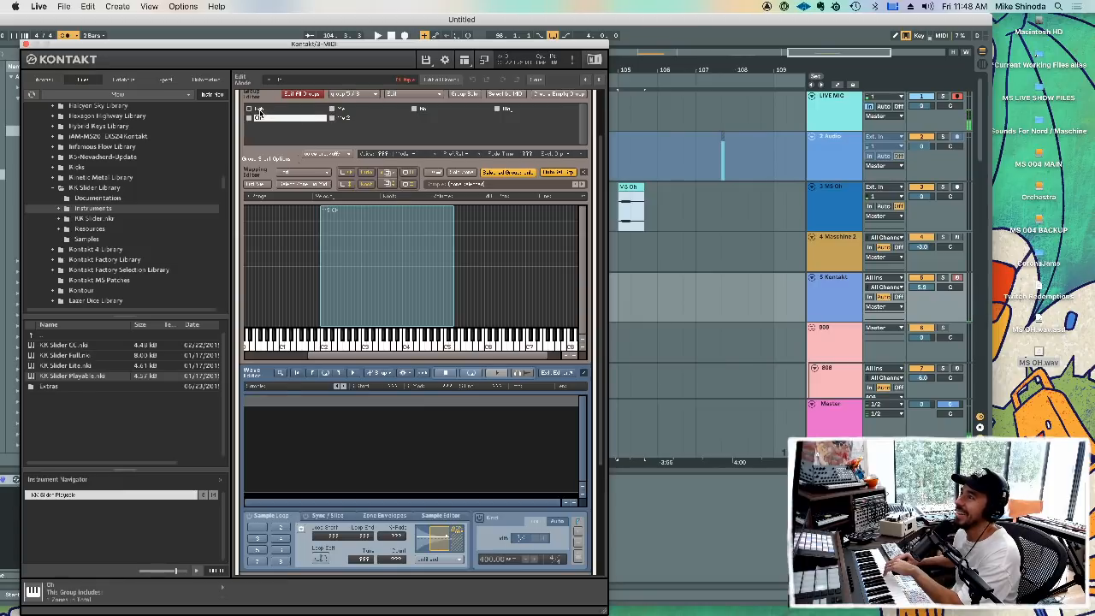
click(249, 110)
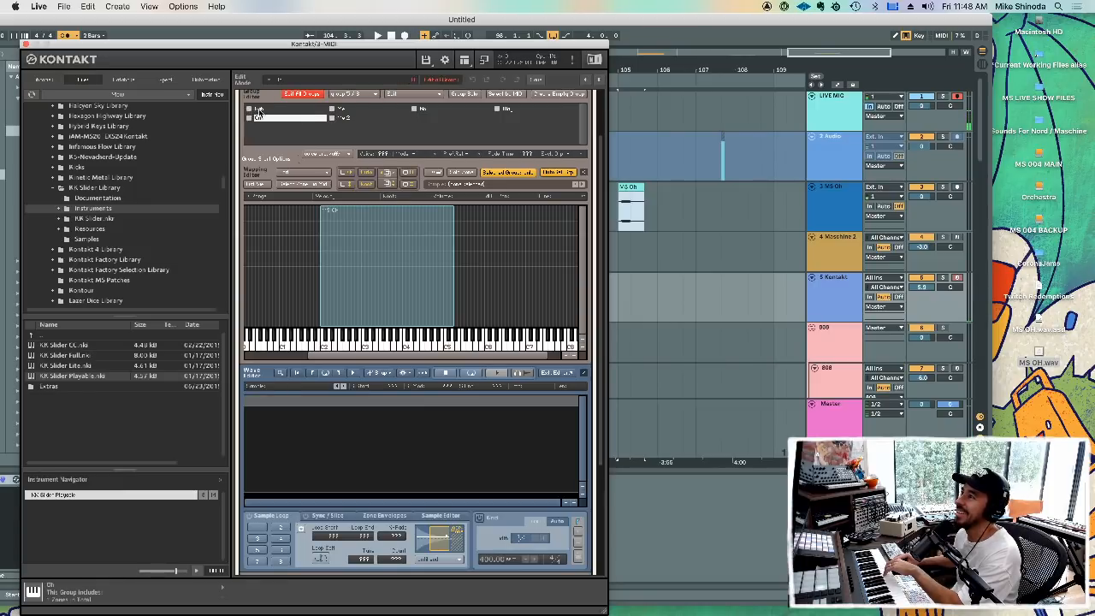
- Close the Kontakt window and delete the MS Oh clip from the audio track
scroll(440, 220, down, 3)
scroll(439, 220, down, 2)
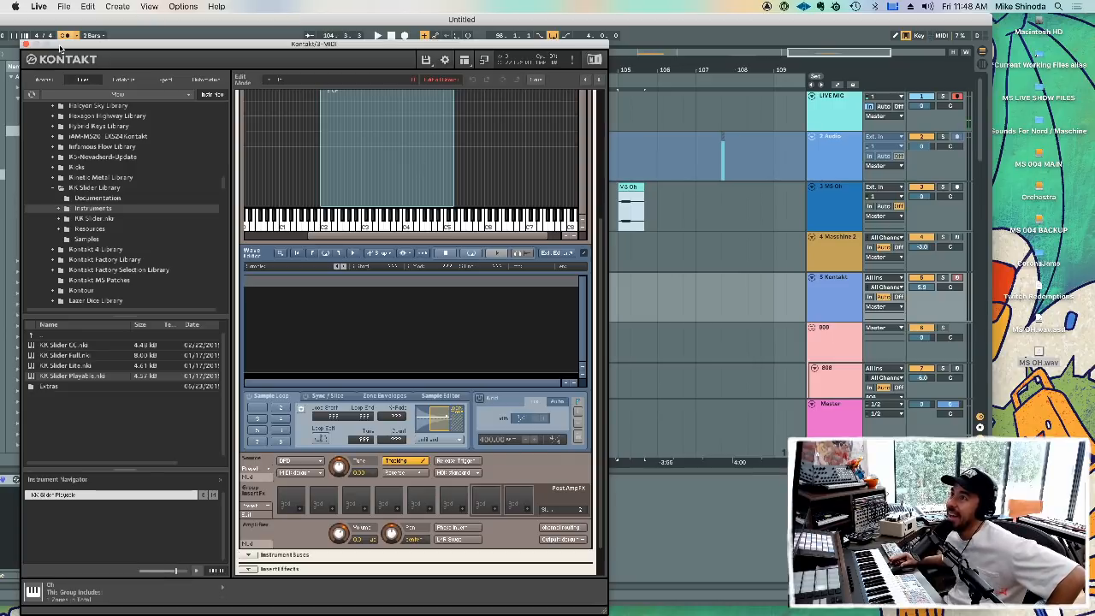
click(26, 43)
click(630, 205)
- Insert a MIDI track below the empty audio track and load MS OH.wav from the desktop into it as a sampler instrument
click(826, 190)
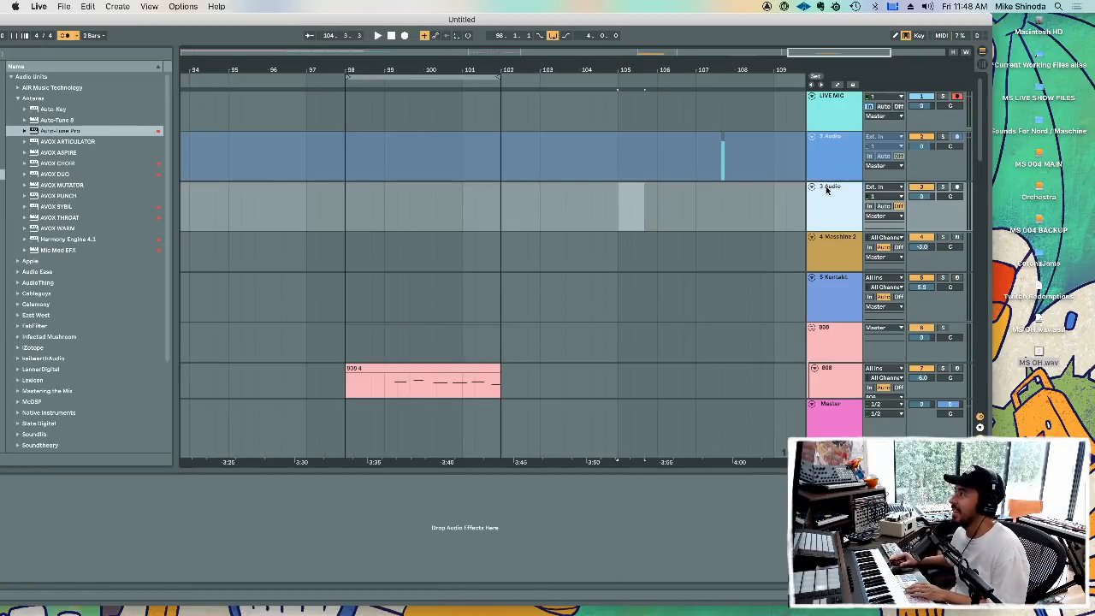
key(super+shift+t)
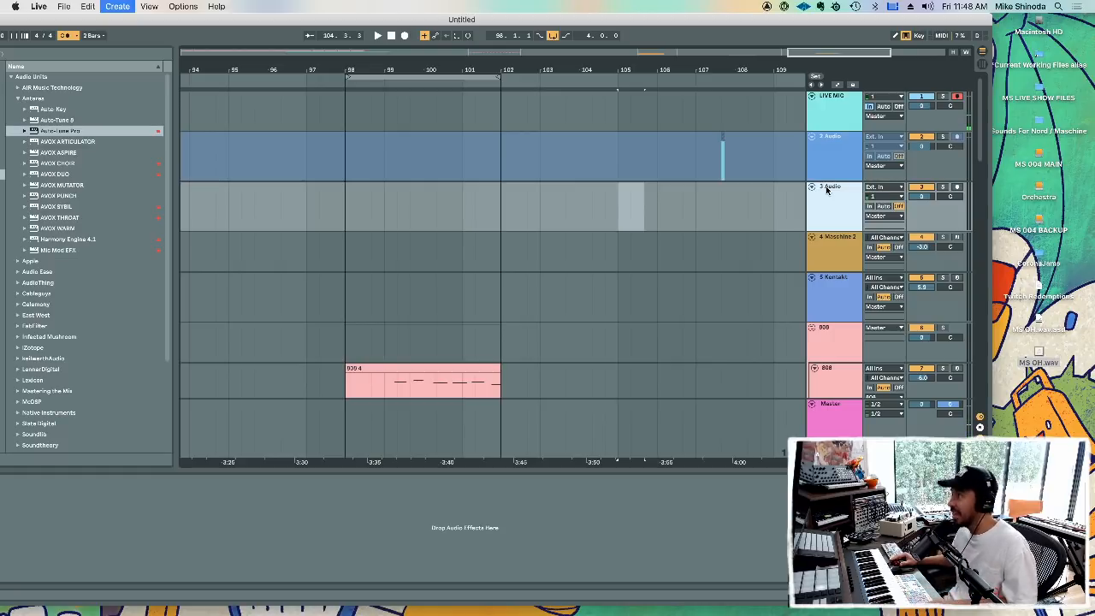
drag(1041, 353, 336, 515)
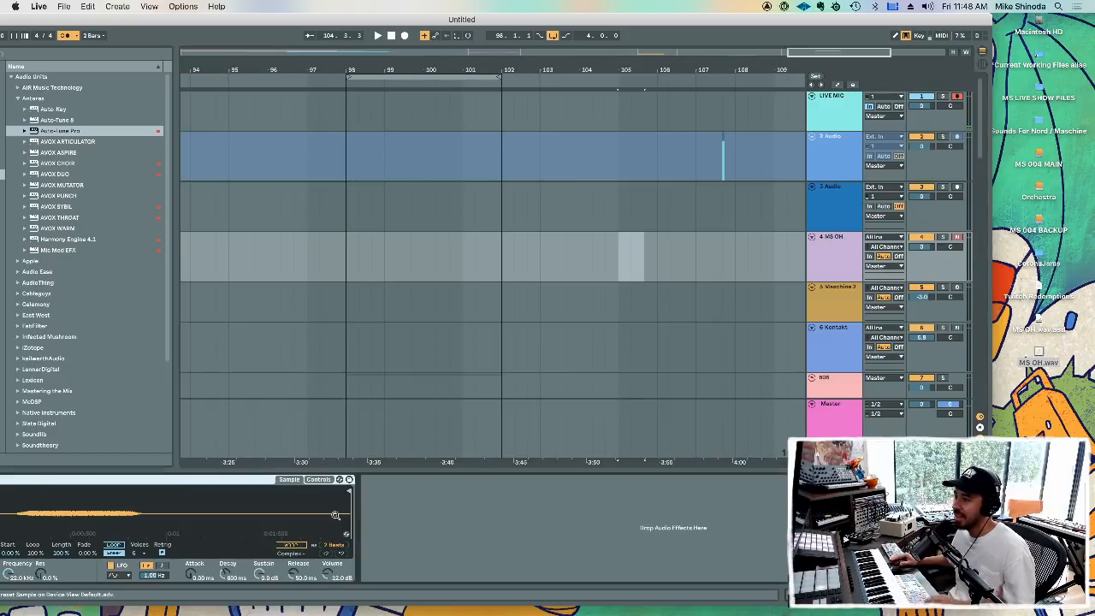
- Trim the MS OH sample's start to the voice onset and loop it with a 25.0% length and 17.2% fade
drag(312, 23, 491, 28)
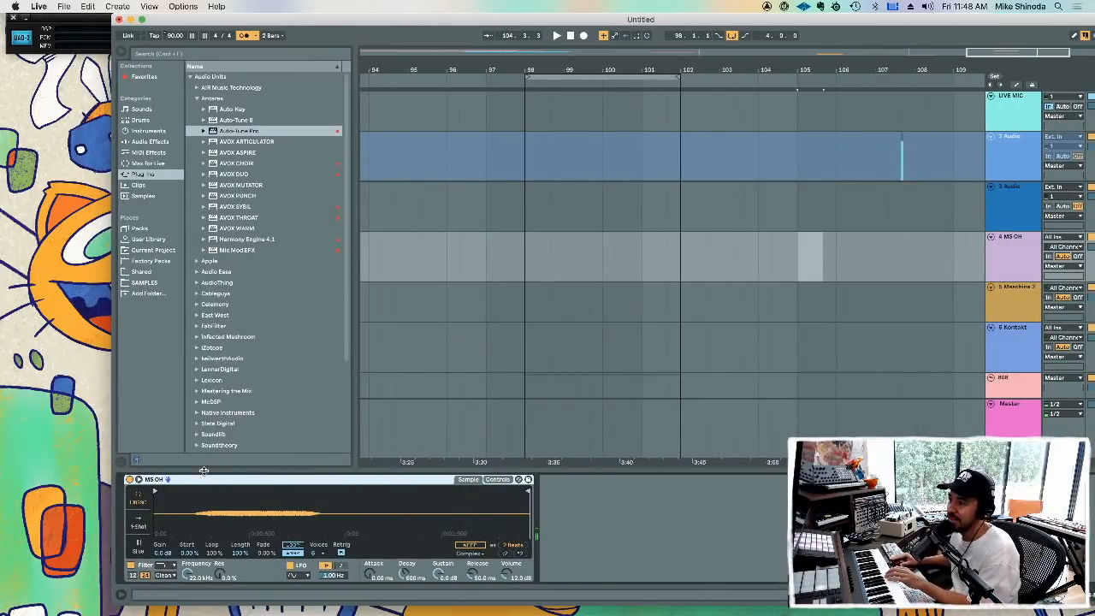
drag(181, 493, 197, 493)
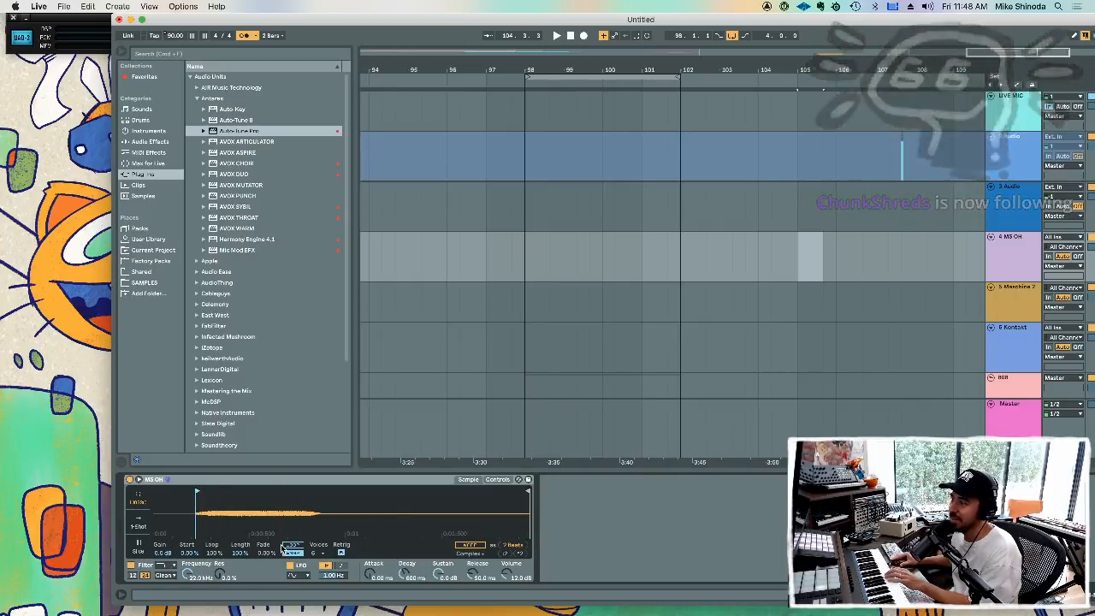
mouse_move(201, 548)
mouse_down()
mouse_move(206, 539)
mouse_move(213, 573)
mouse_move(213, 552)
mouse_move(248, 570)
mouse_move(265, 539)
mouse_up()
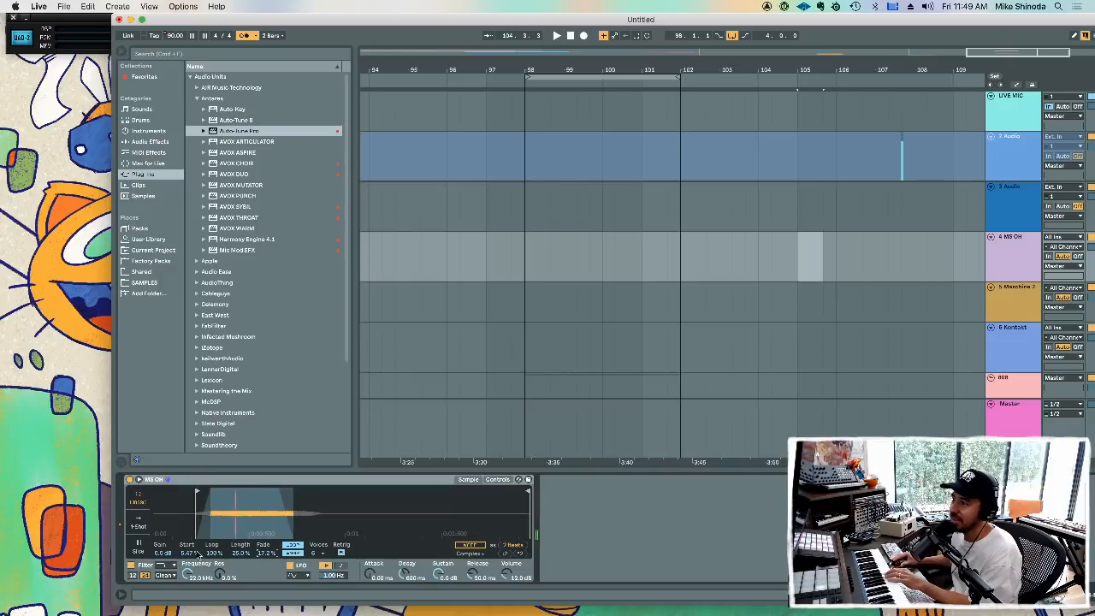
- Shorten the MS OH sample's length to 12.5%, reset its start to 0.00% and set the loop amount to 79.7%
mouse_move(189, 553)
mouse_down()
mouse_move(189, 539)
mouse_move(241, 566)
mouse_move(189, 551)
mouse_move(189, 540)
mouse_up()
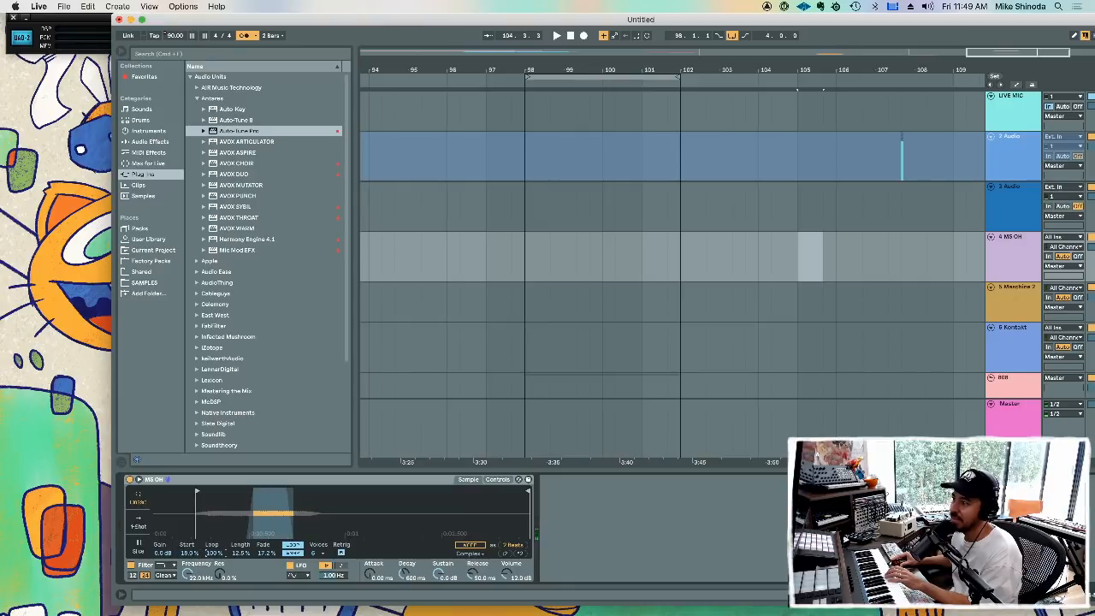
double_click(188, 555)
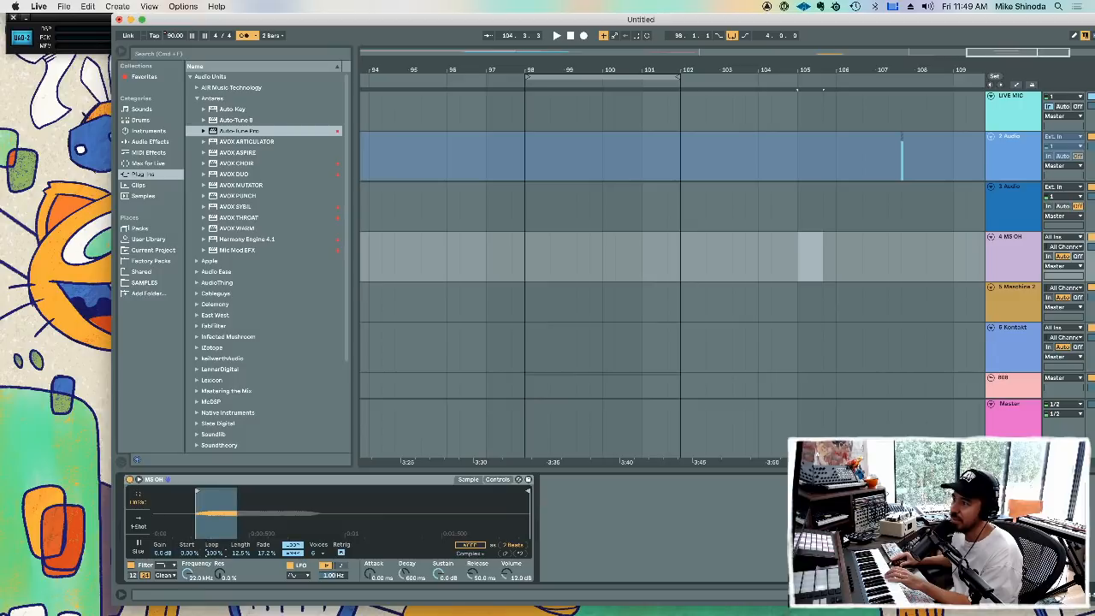
drag(213, 553, 214, 567)
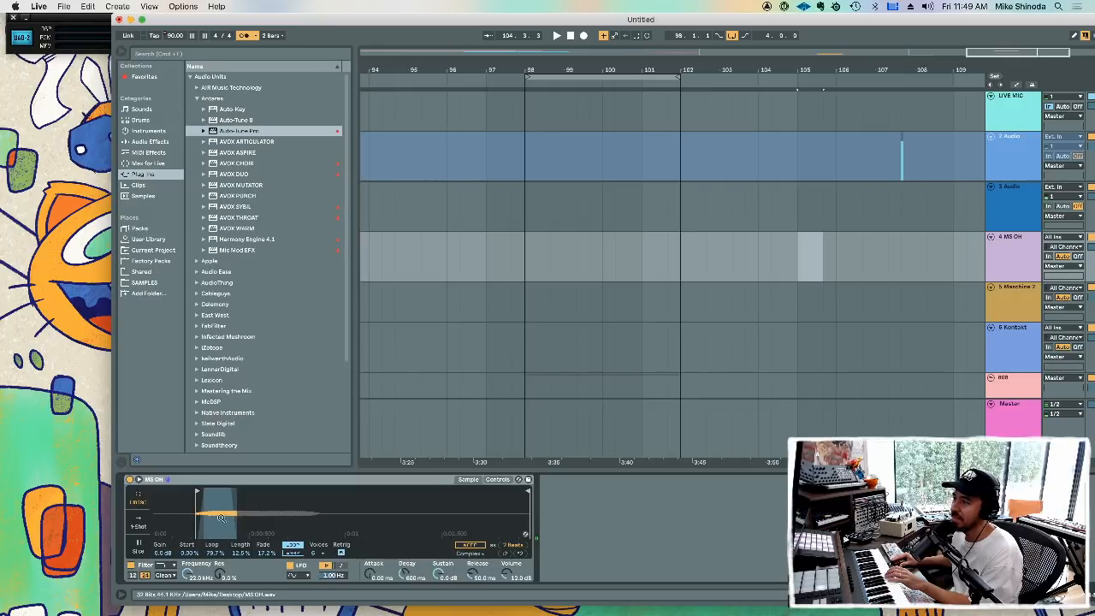
- Move the MS OH sample's start to 17.2%, set its length to 15.6%, and adjust the loop with a 37.5% fade
drag(193, 555, 193, 539)
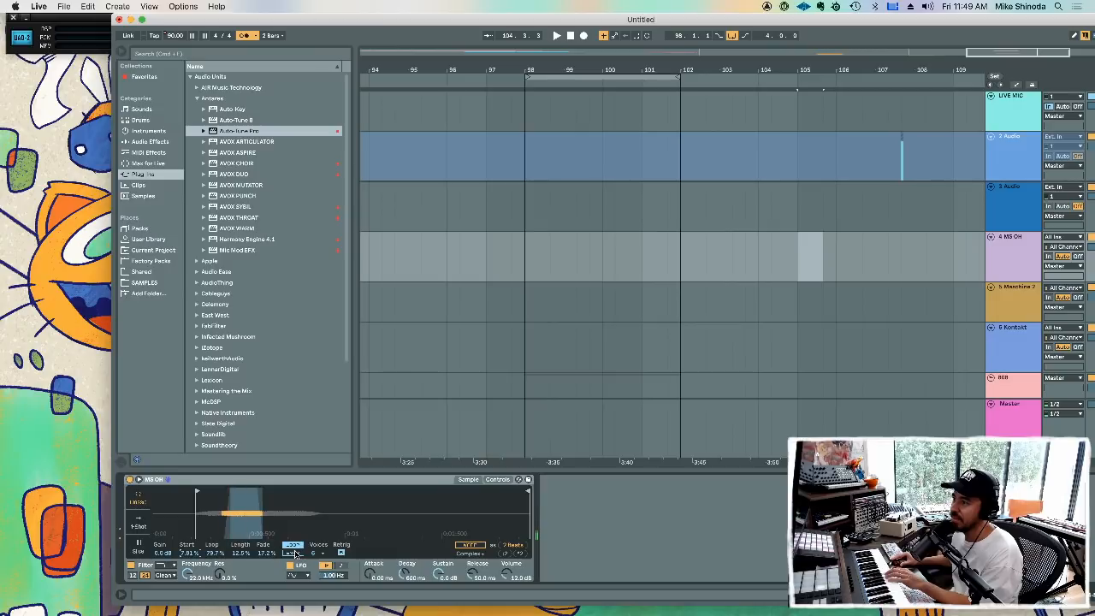
drag(209, 554, 265, 533)
click(235, 555)
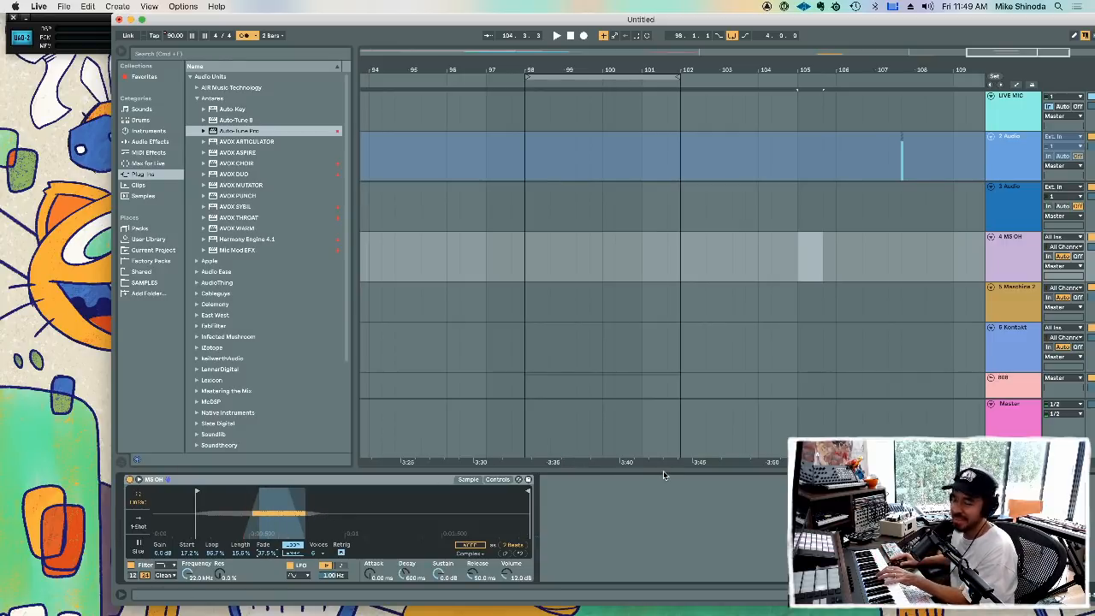
- Remove the MS OH sampler's velocity sensitivity by setting Vel>Vol to 0.0%, and raise its volume to -1.14 dB
click(497, 480)
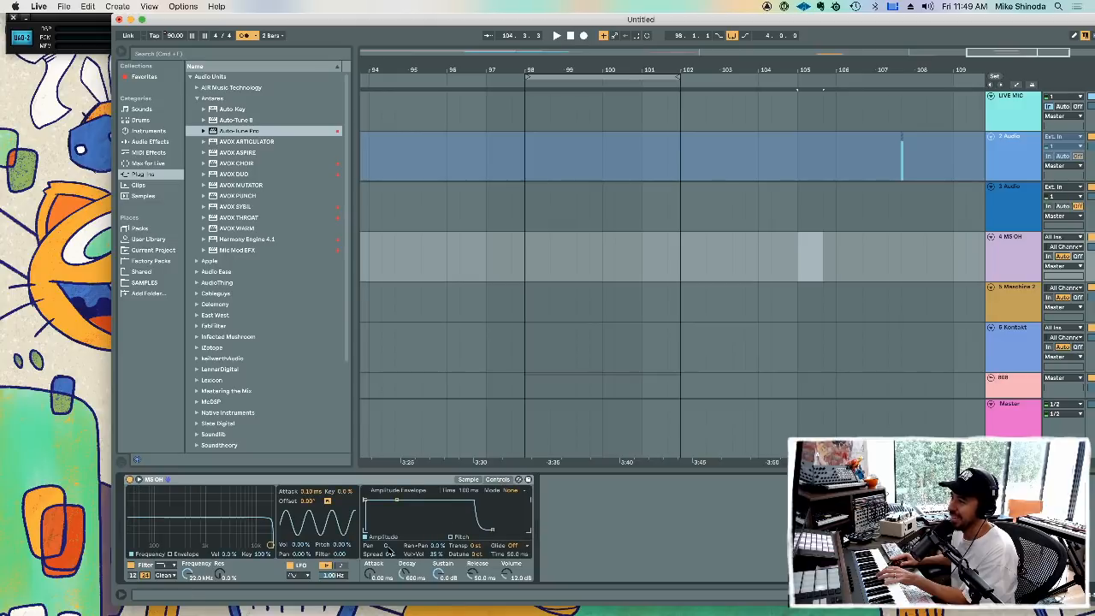
drag(435, 555, 438, 559)
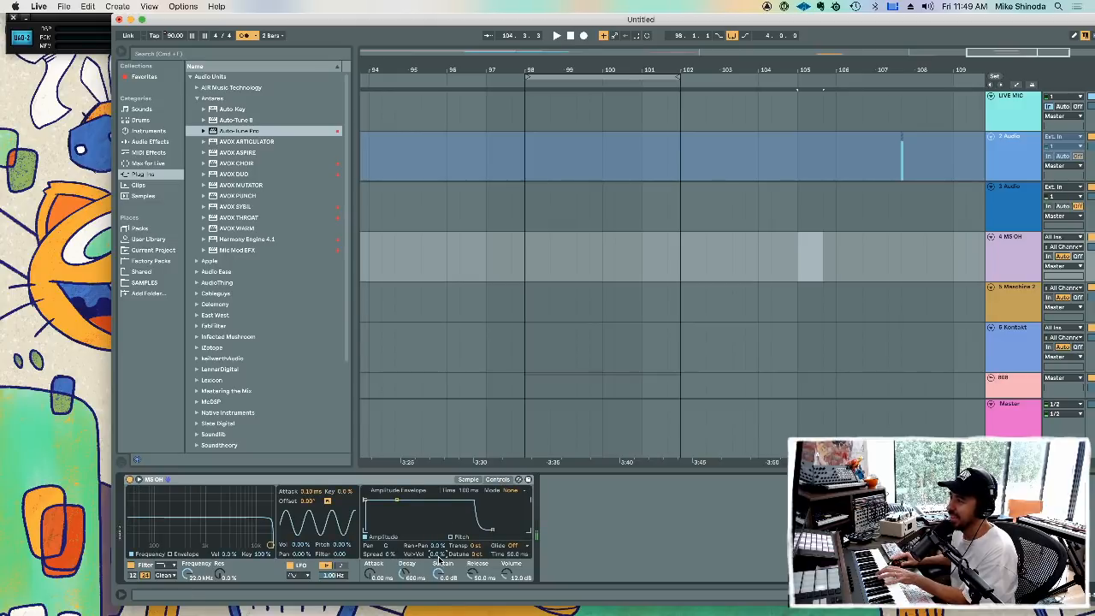
mouse_move(510, 575)
mouse_down()
mouse_move(510, 599)
mouse_move(507, 582)
mouse_up()
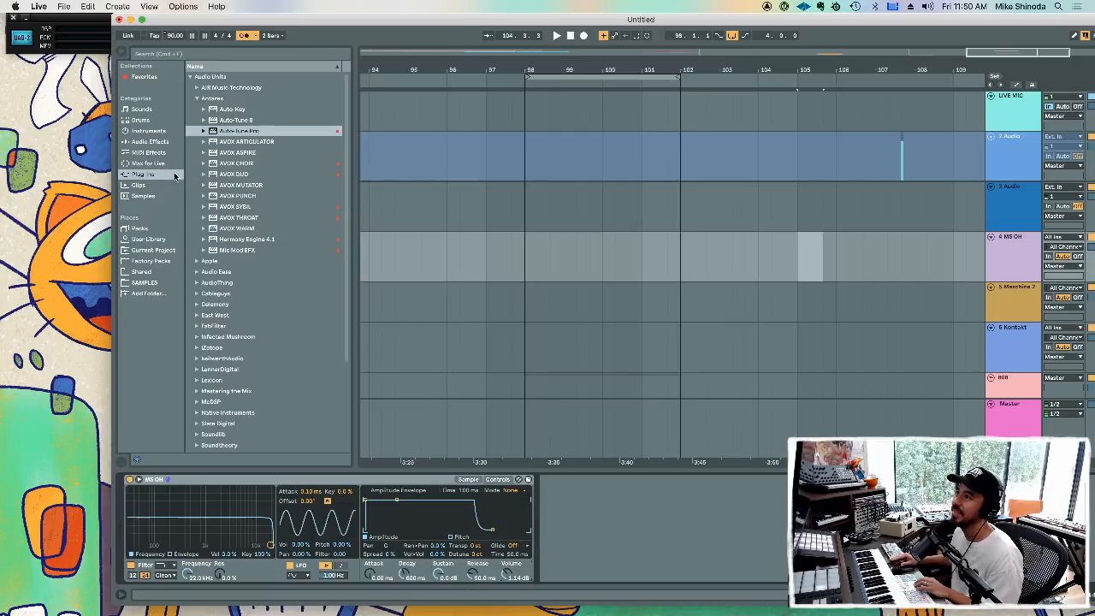
- Insert the Valhalla DSP ValhallaRoom reverb after the sampler on the MS OH track
scroll(250, 369, down, 5)
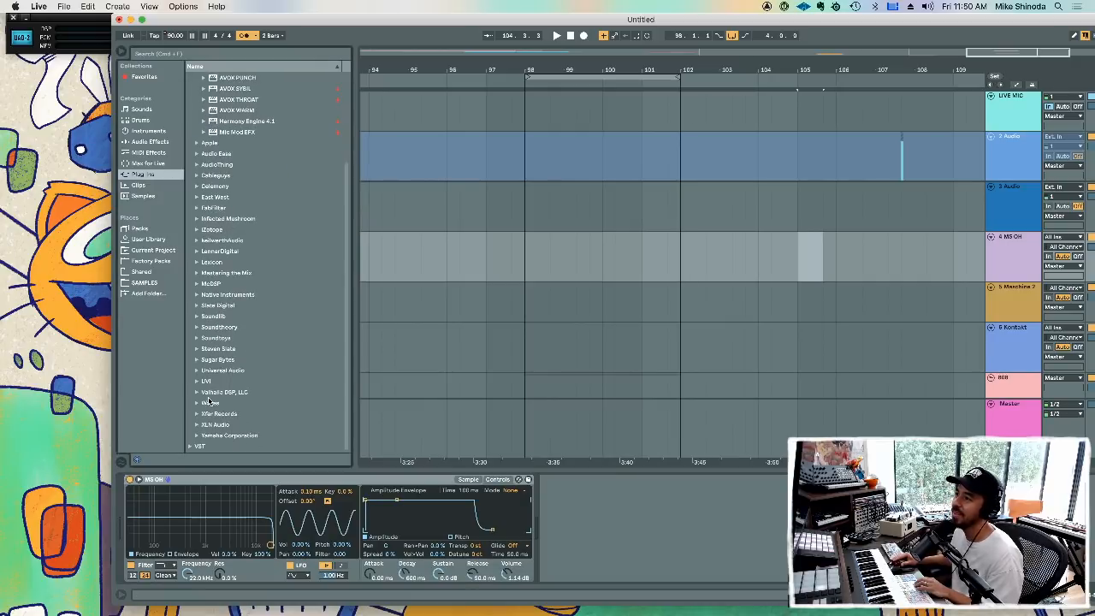
click(197, 392)
click(238, 402)
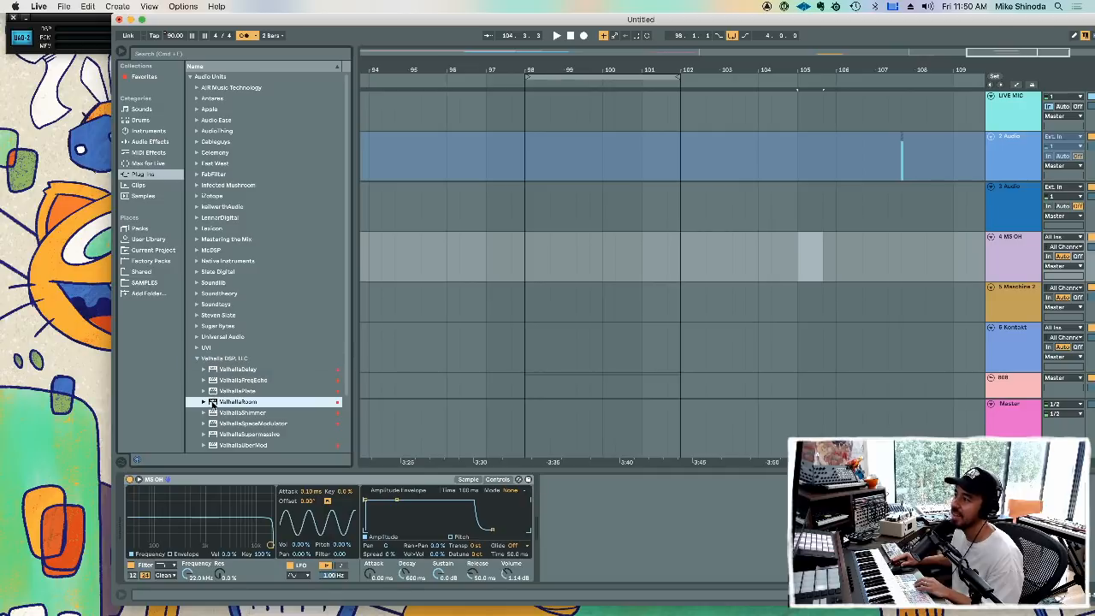
drag(572, 507, 561, 497)
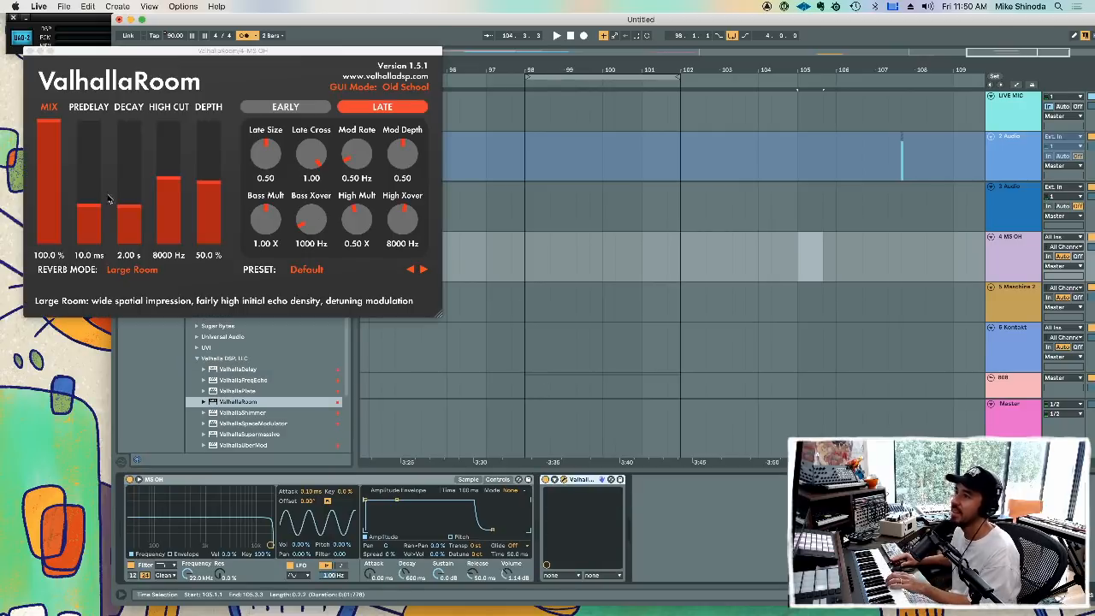
- Set ValhallaRoom's decay to 1.81 s and high cut to 9030 Hz, and close its window
drag(127, 208, 131, 212)
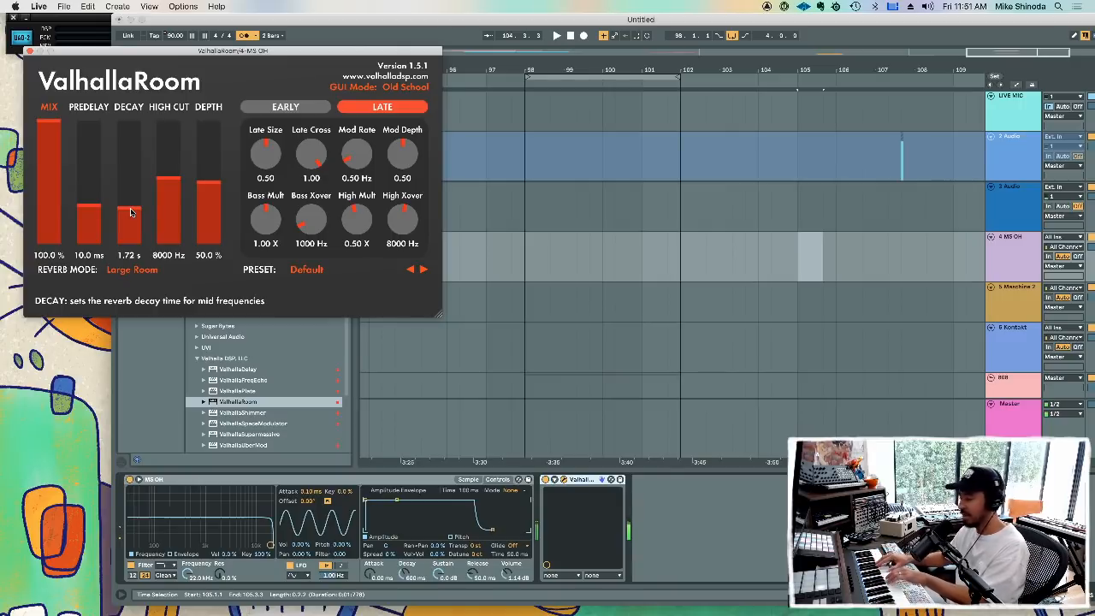
drag(131, 212, 134, 199)
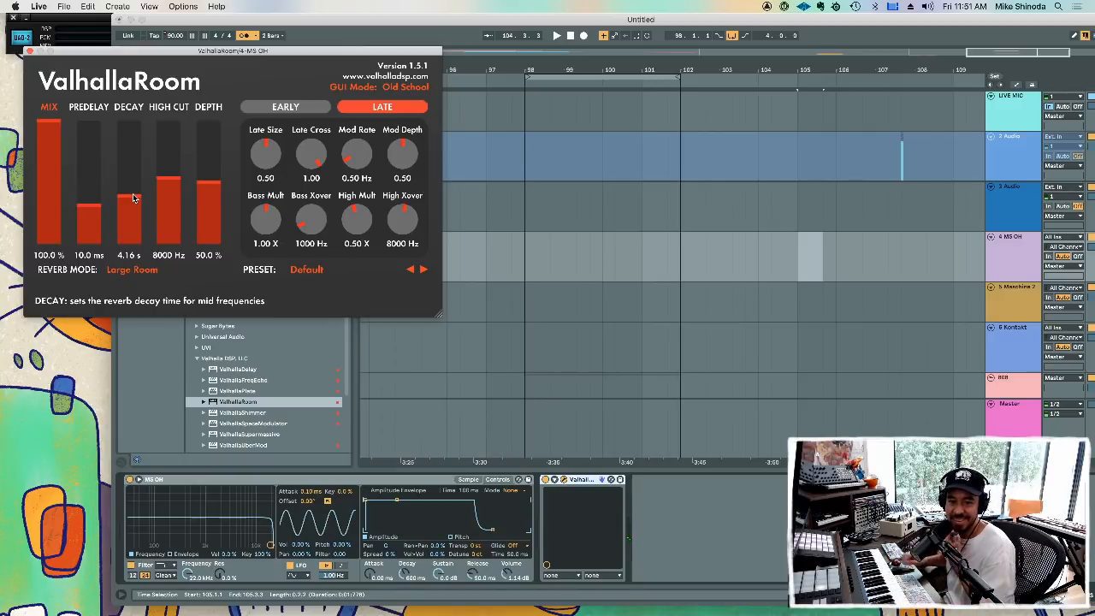
drag(171, 178, 172, 174)
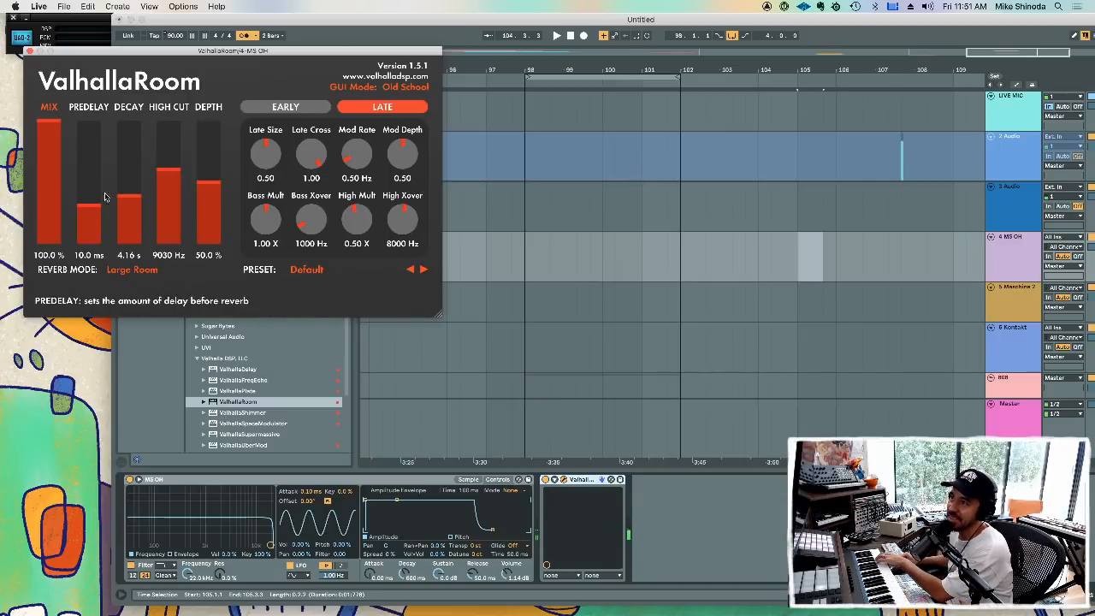
drag(120, 196, 120, 211)
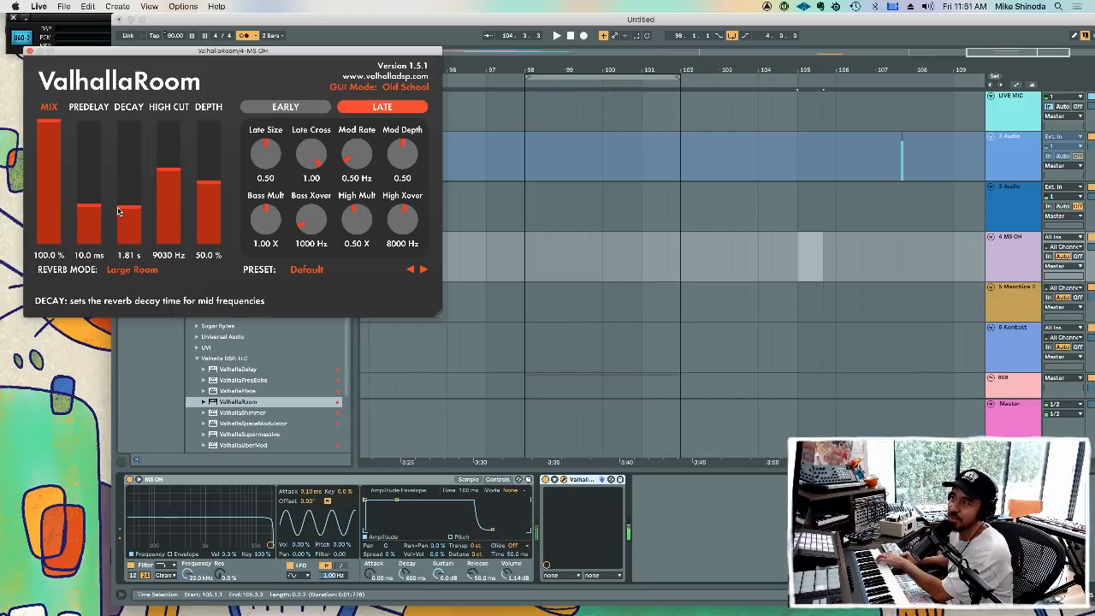
click(28, 52)
- Try adding the Soundtoys Little AlterBoy effect between the MS OH sampler and ValhallaRoom
click(196, 359)
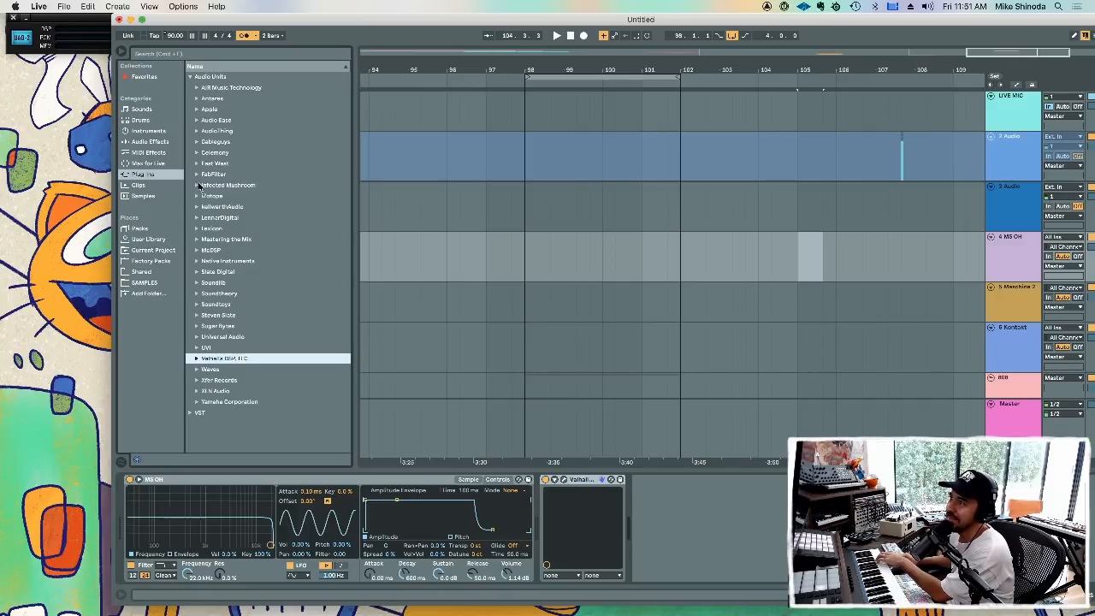
click(197, 218)
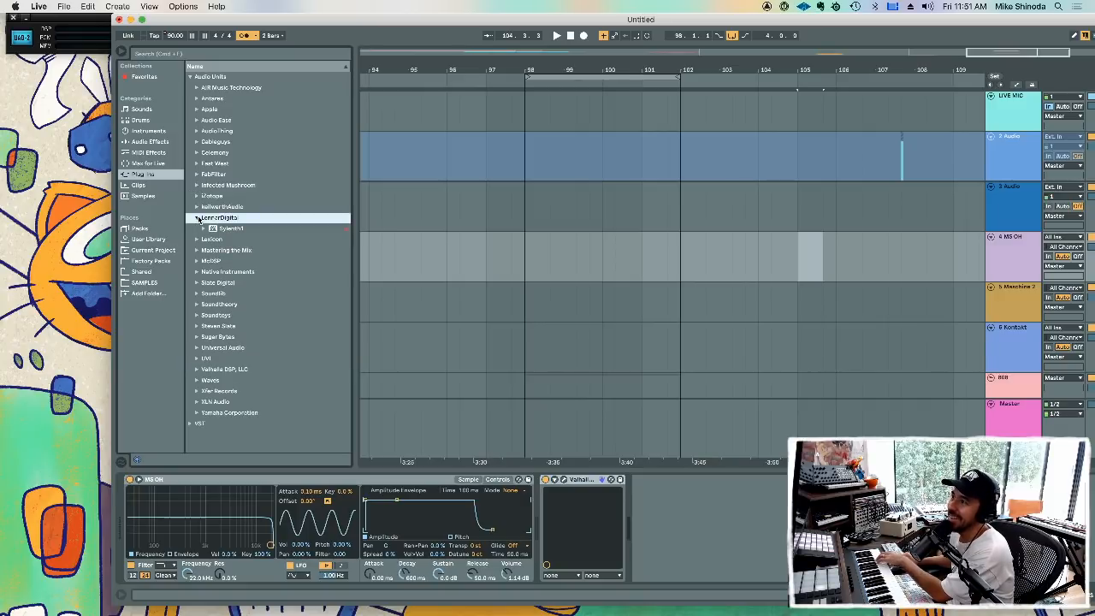
click(197, 217)
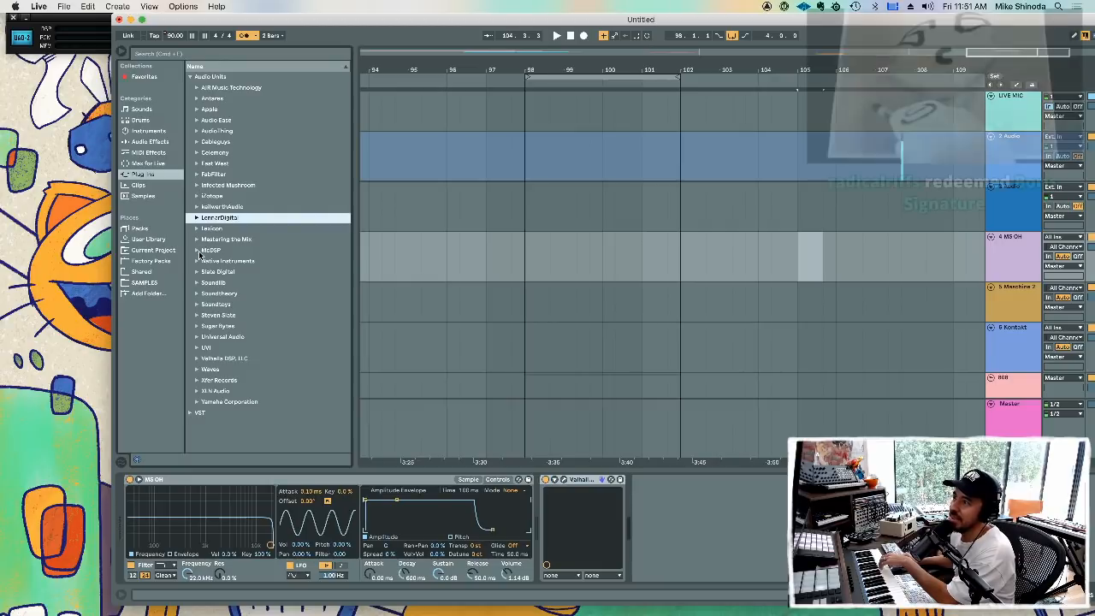
click(197, 304)
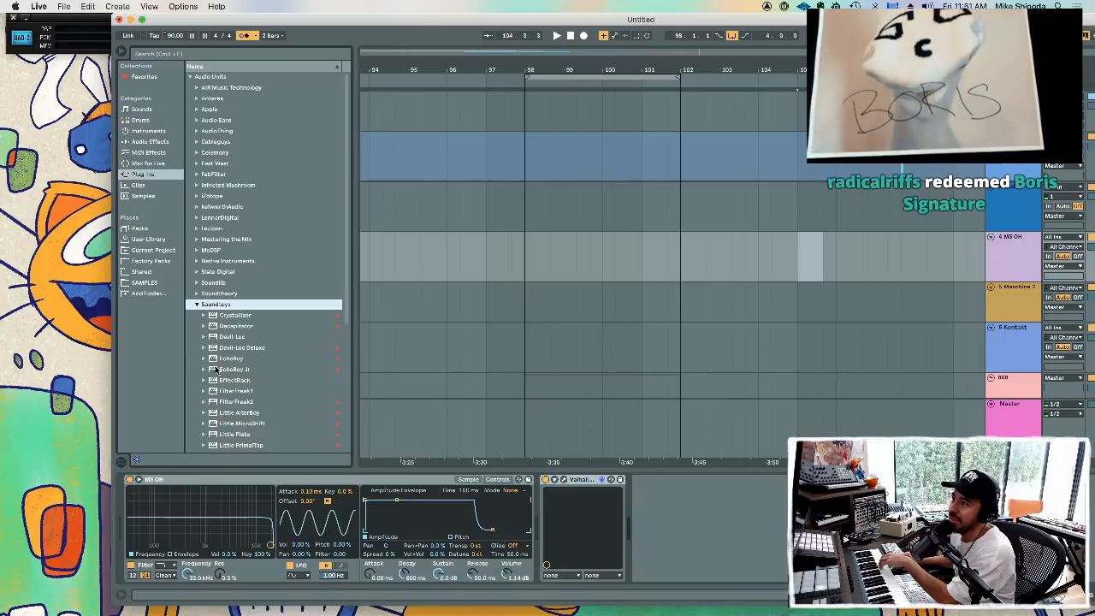
scroll(214, 375, down, 1)
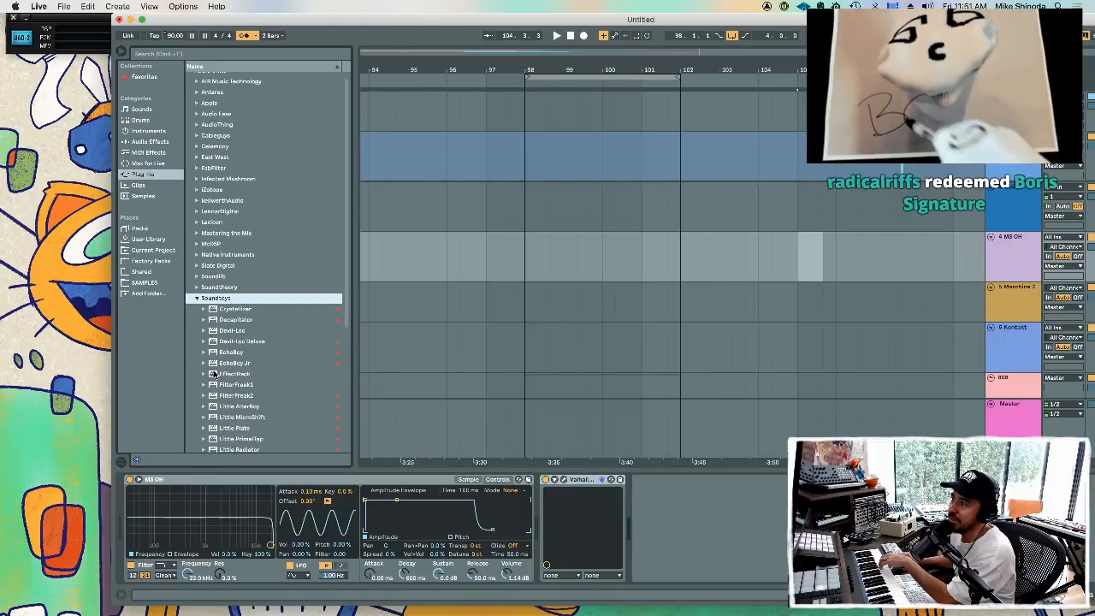
mouse_move(232, 406)
mouse_down()
mouse_move(460, 443)
mouse_move(504, 492)
mouse_up()
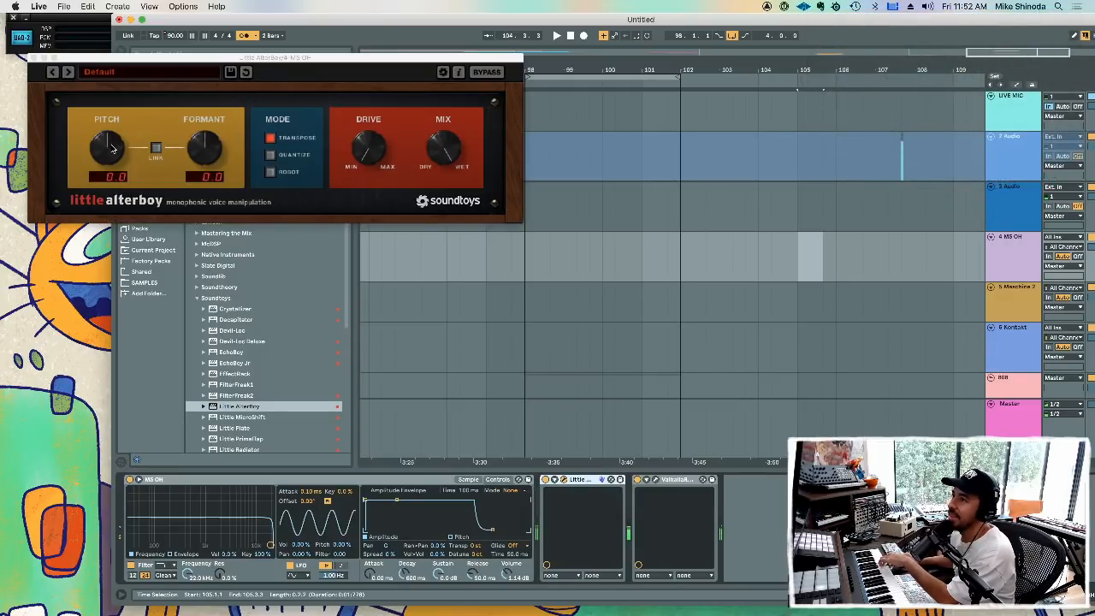
- Try Little AlterBoy with pitch at 12.0 and formant at 11.7, and close its window
drag(112, 149, 114, 5)
drag(202, 143, 204, 3)
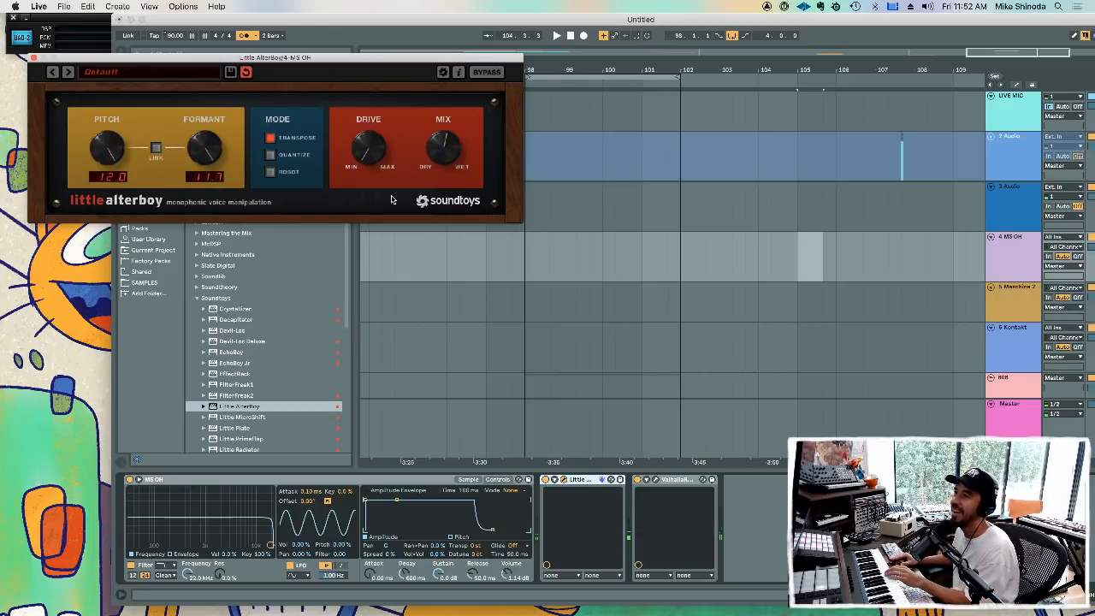
click(34, 58)
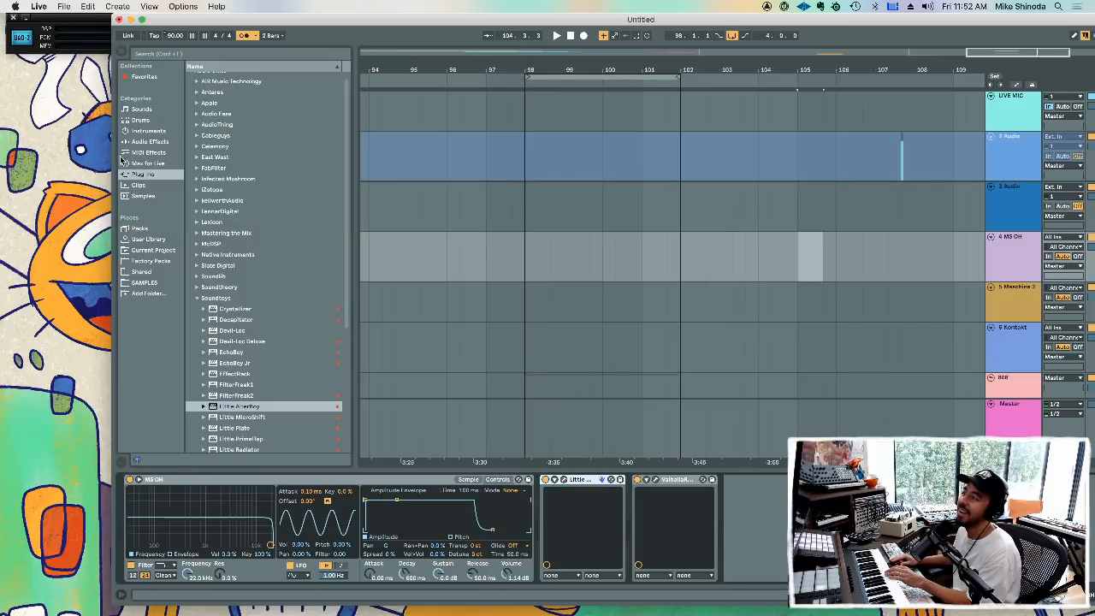
- Replace Little AlterBoy with EchoBoy Jr ahead of ValhallaRoom, adjust its echo mix, and close its window
click(579, 481)
key(Delete)
drag(227, 363, 531, 487)
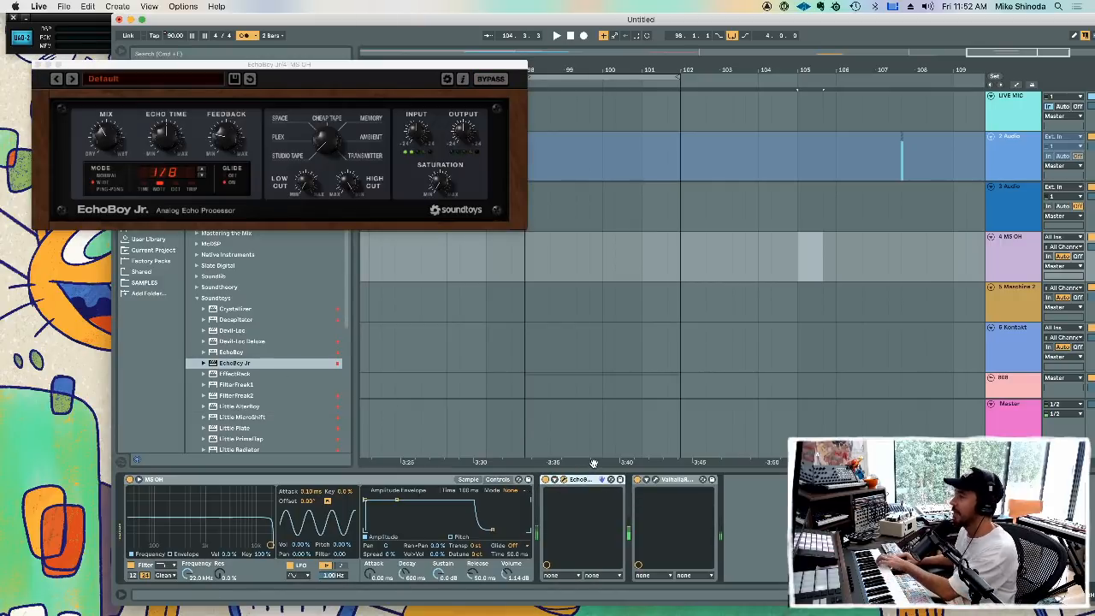
click(117, 130)
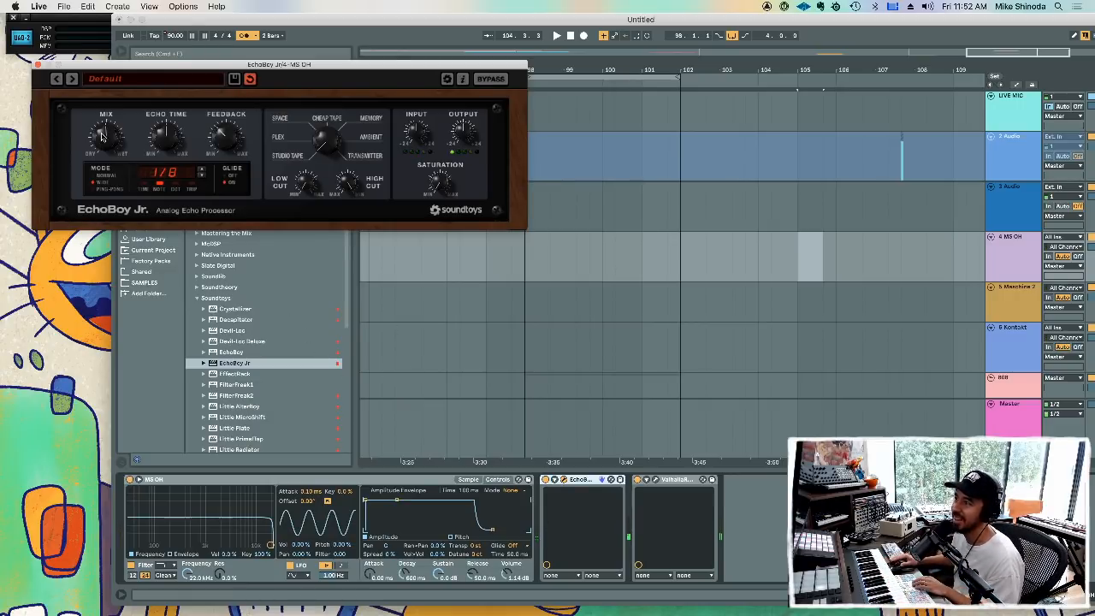
click(38, 65)
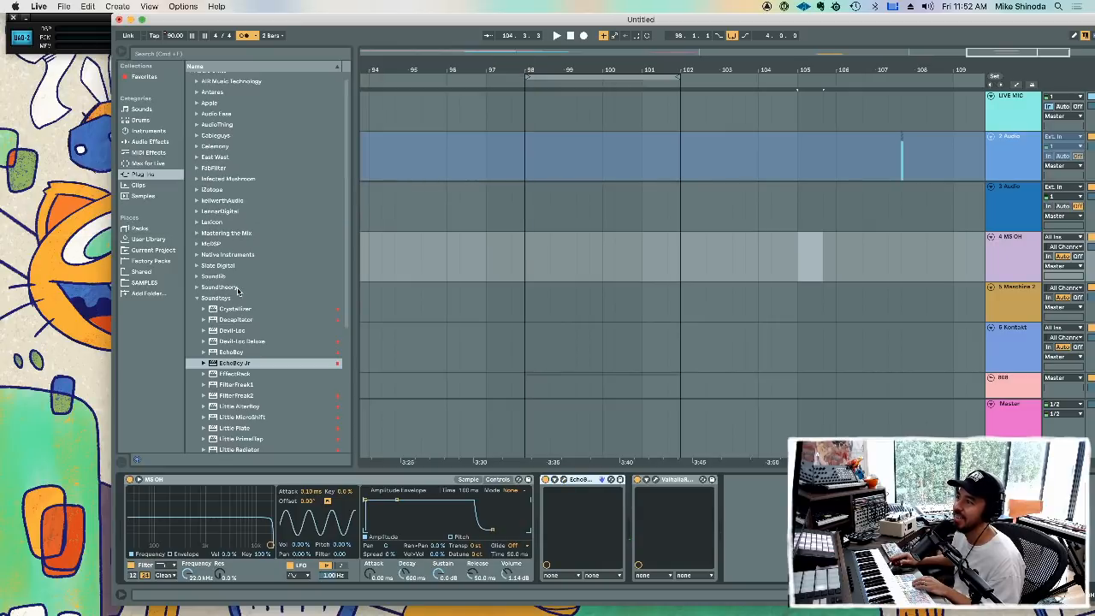
- Browse the plug-in library for another effect for the MS OH track
click(150, 162)
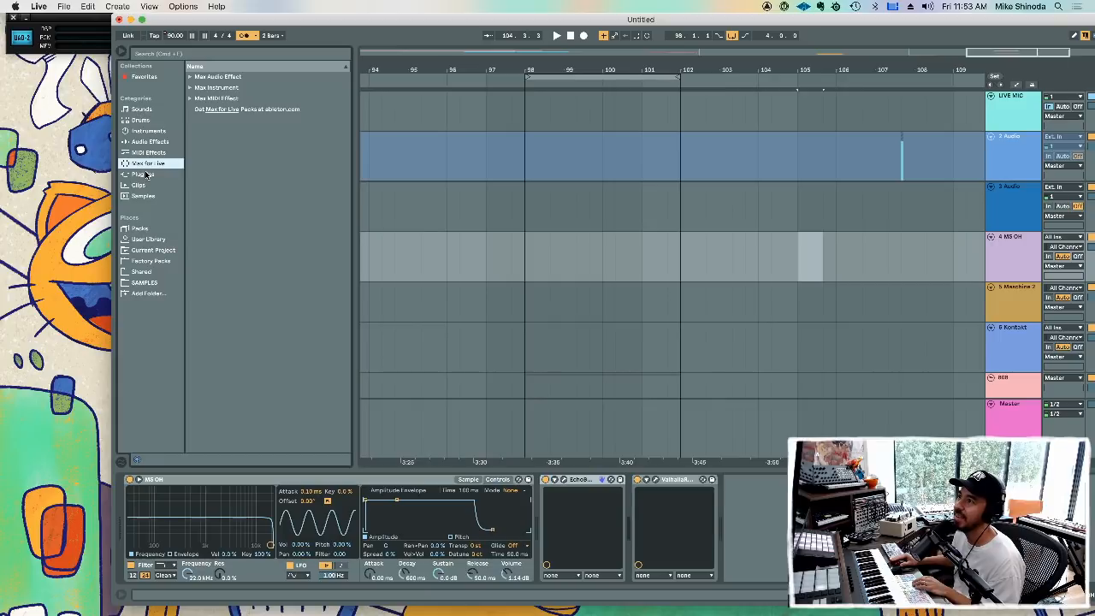
click(146, 175)
scroll(274, 259, down, 5)
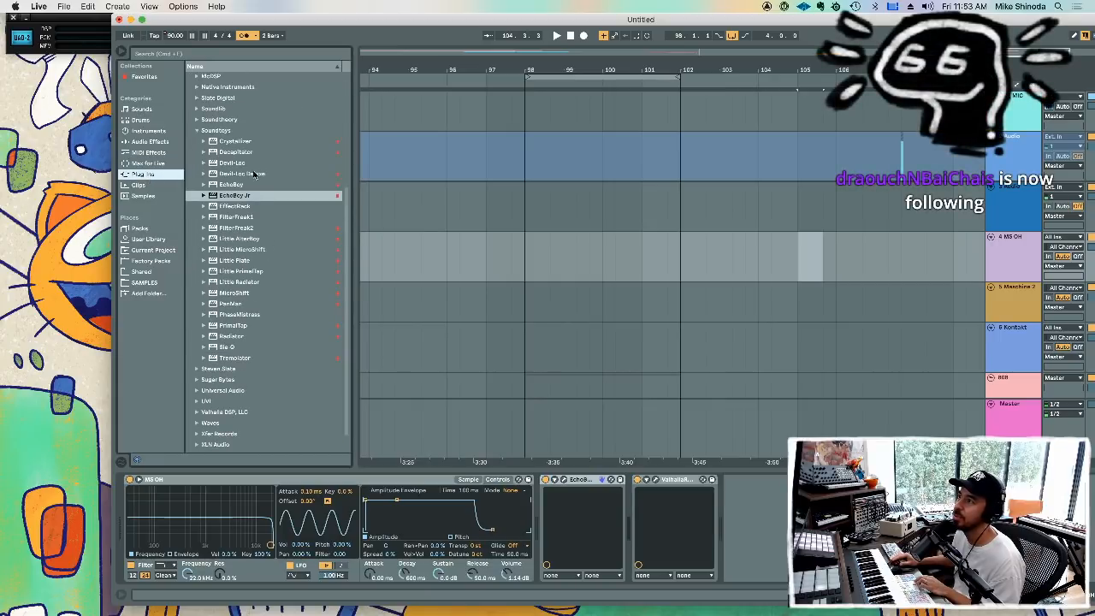
click(197, 130)
click(147, 141)
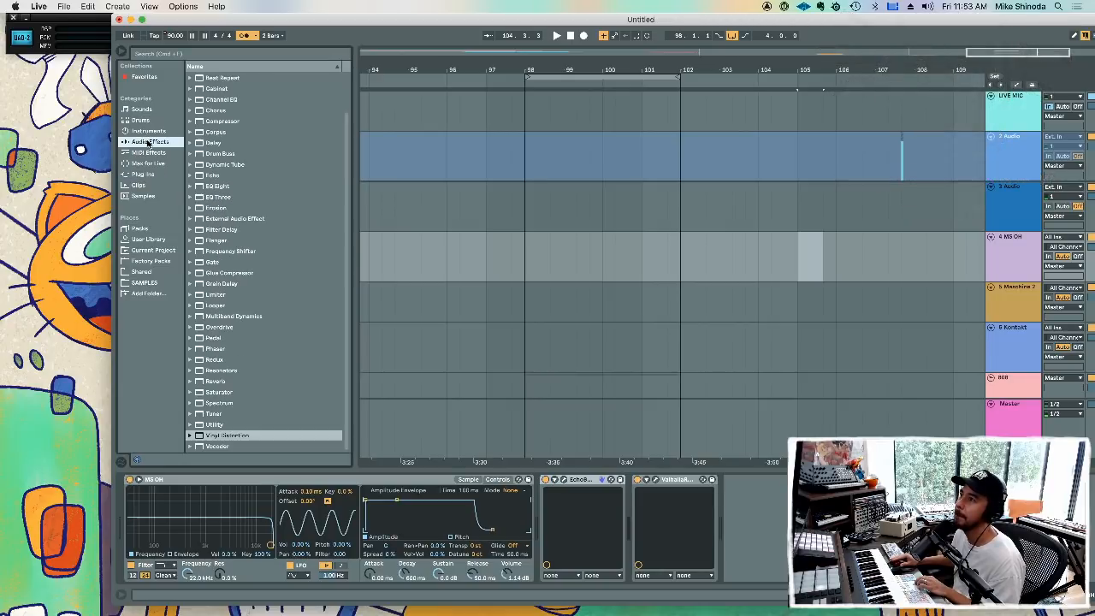
click(200, 361)
drag(543, 473, 659, 492)
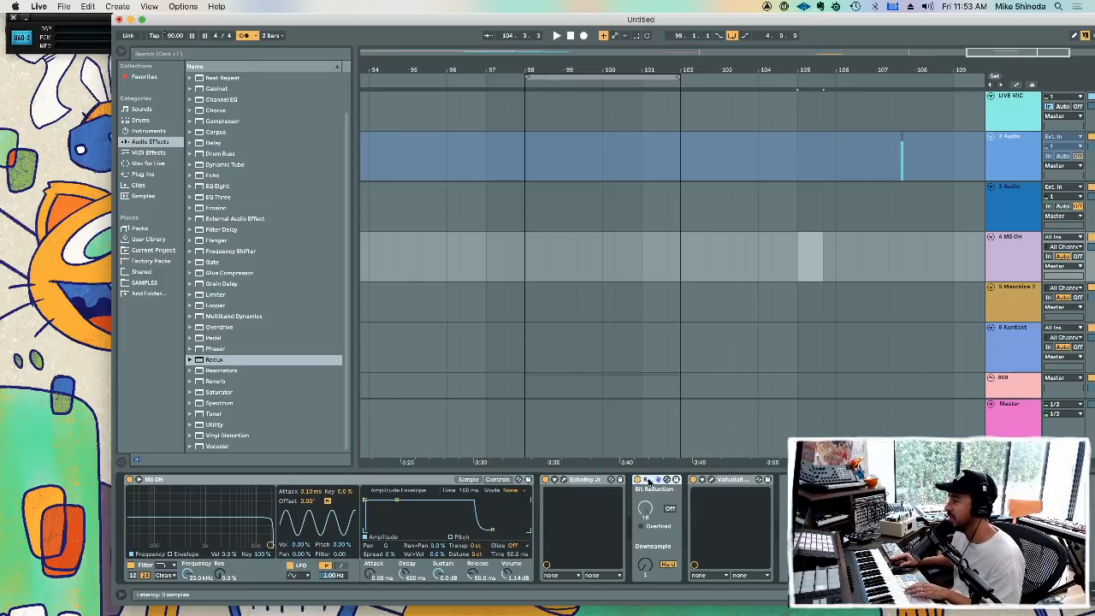
key(Delete)
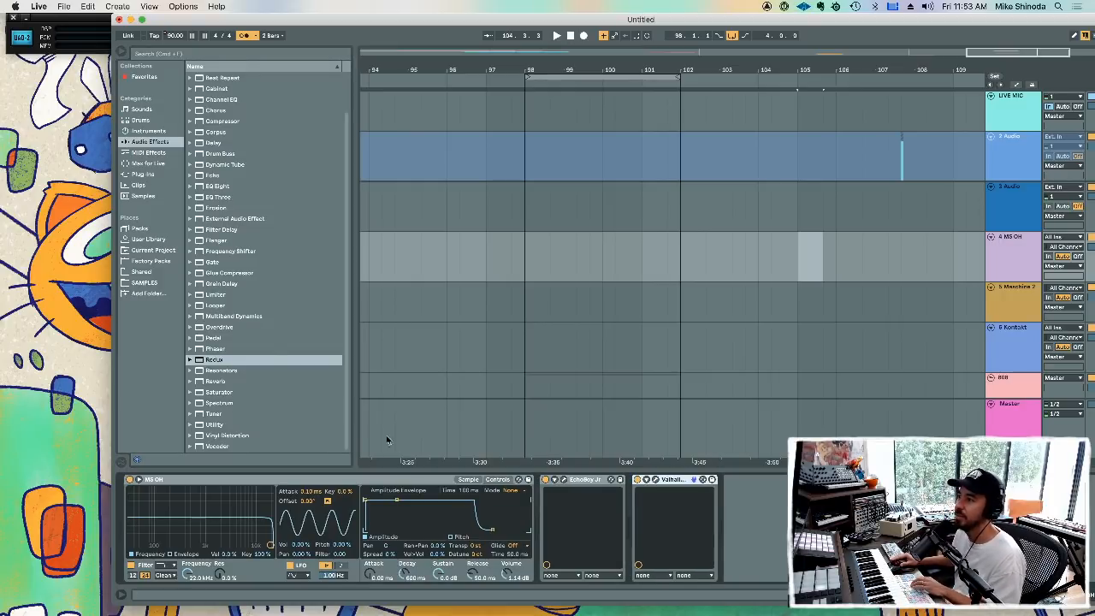
- Load XLN Audio's RC-20 Retro Color ahead of EchoBoy Jr on the MS OH track and open its window
click(146, 174)
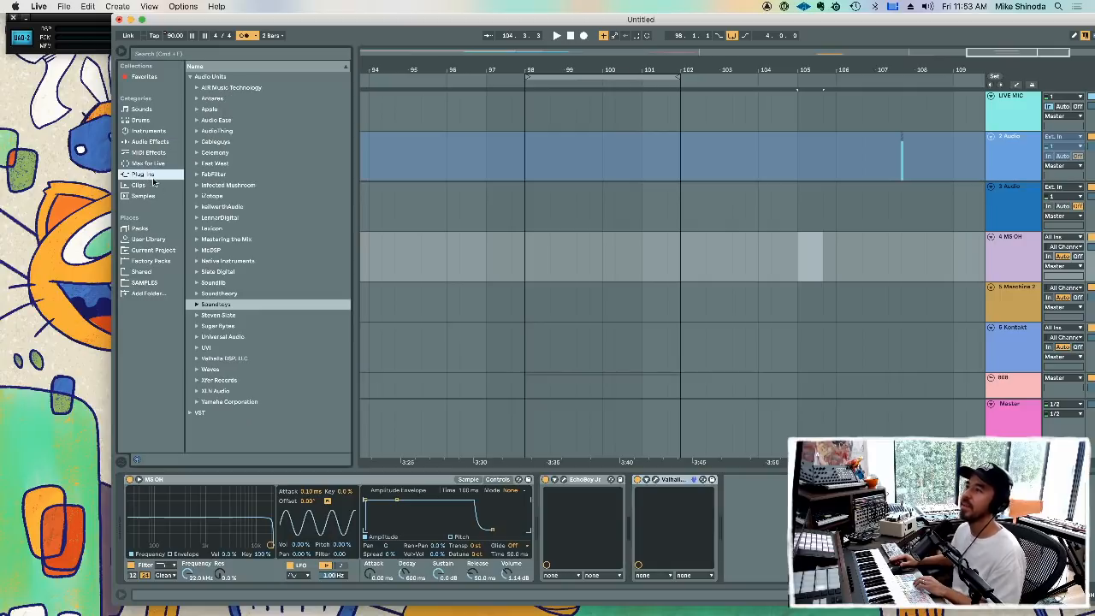
click(230, 391)
mouse_move(240, 401)
mouse_down()
mouse_move(502, 442)
mouse_move(603, 493)
mouse_move(554, 491)
mouse_up()
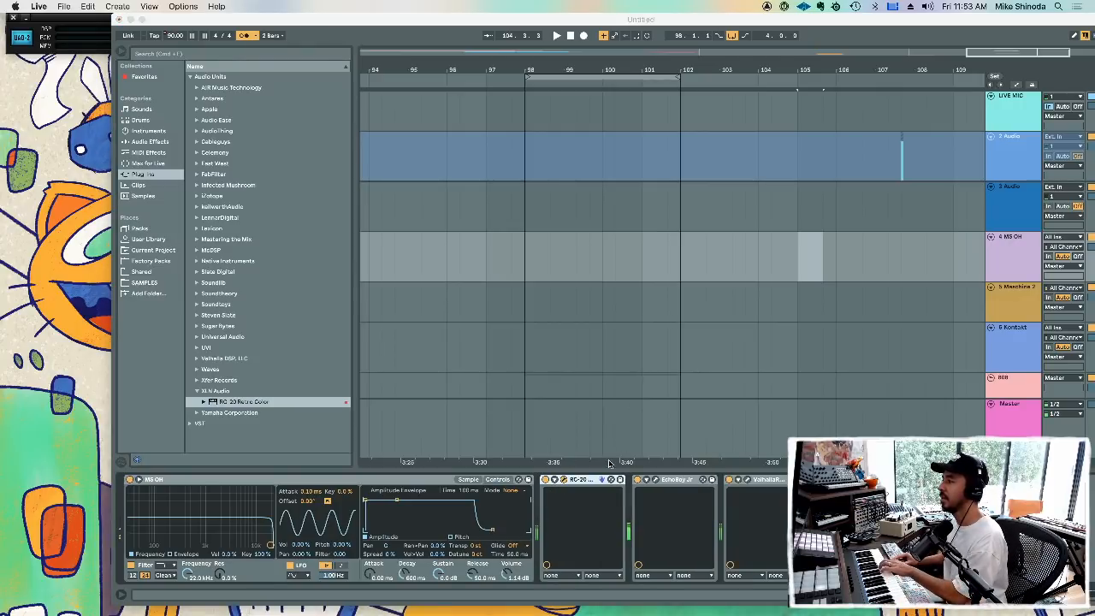
click(564, 481)
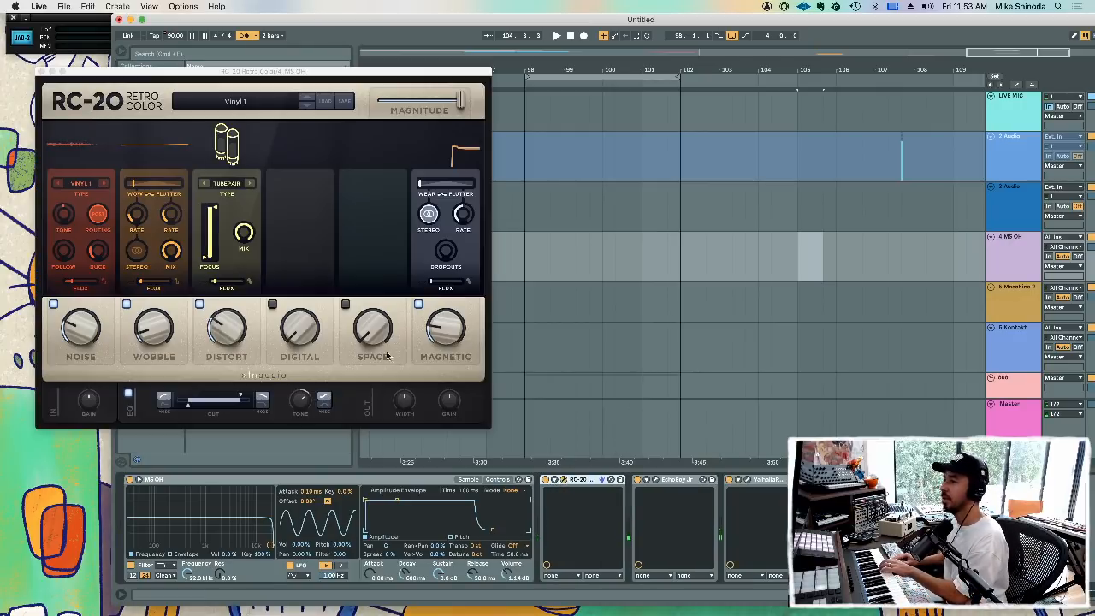
- In RC-20, switch off the Noise and Wobble modules and switch on the Digital module
click(53, 304)
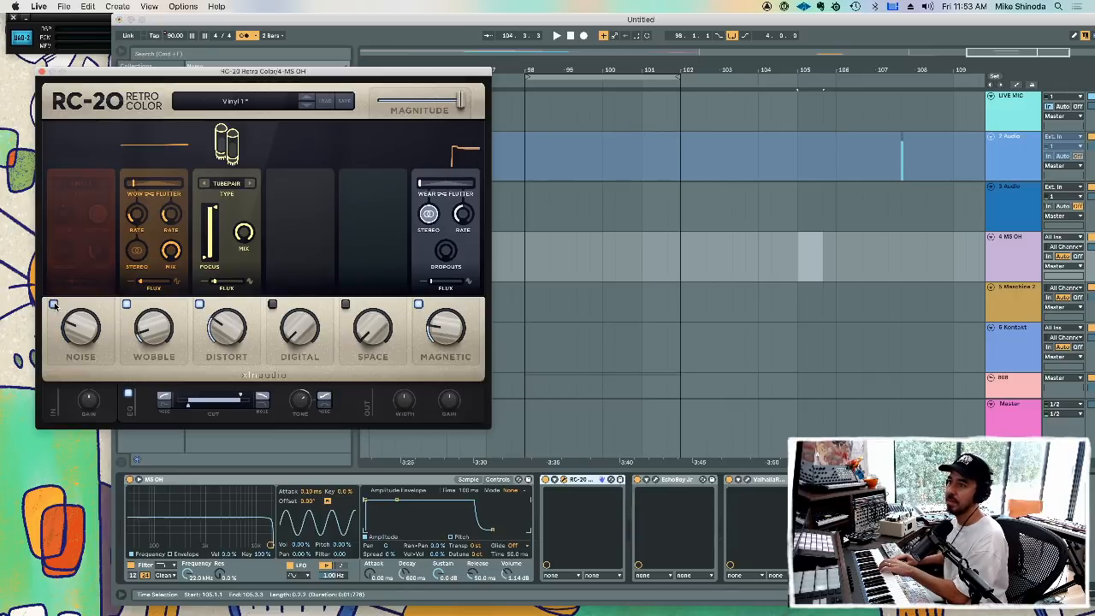
click(126, 304)
click(272, 304)
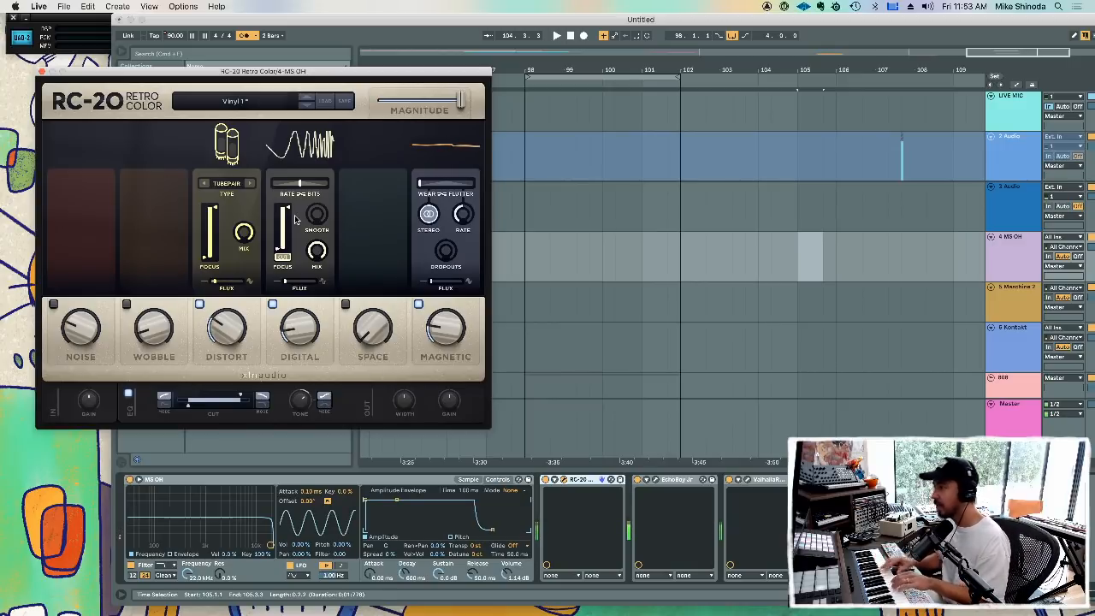
- Open ValhallaRoom, lower its mix to 35.5 %, and move its window clear of the device chain
click(770, 479)
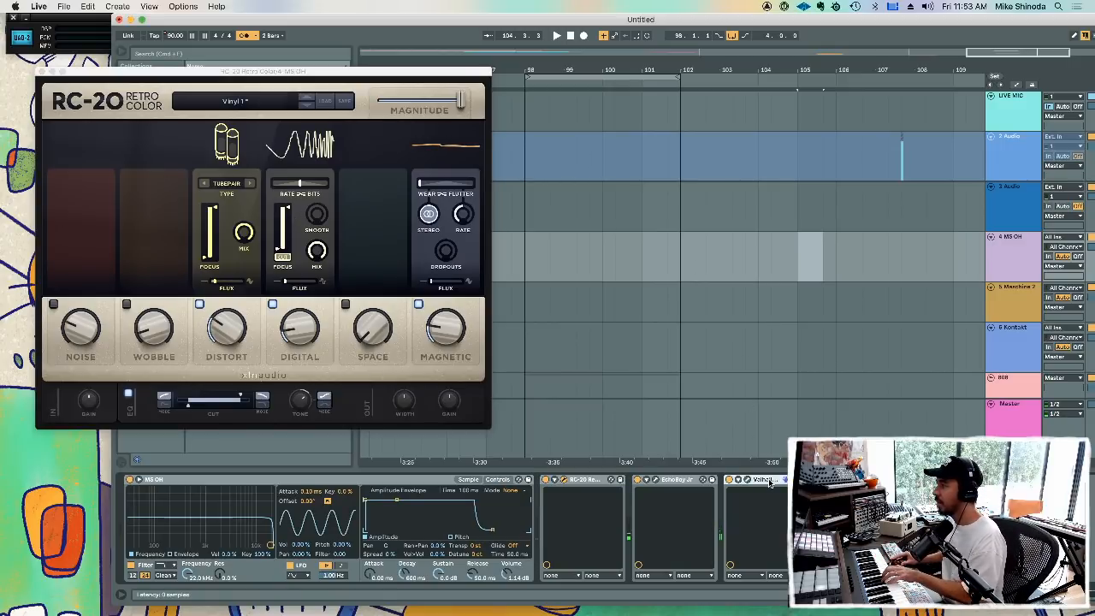
click(747, 481)
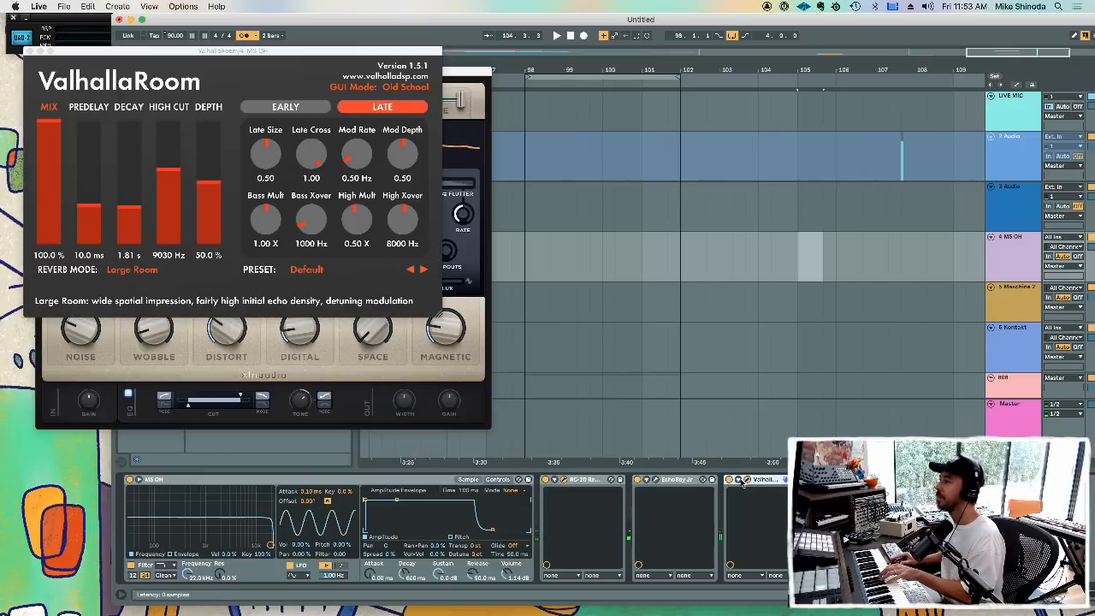
mouse_move(41, 185)
mouse_down()
mouse_move(47, 214)
mouse_move(52, 204)
mouse_up()
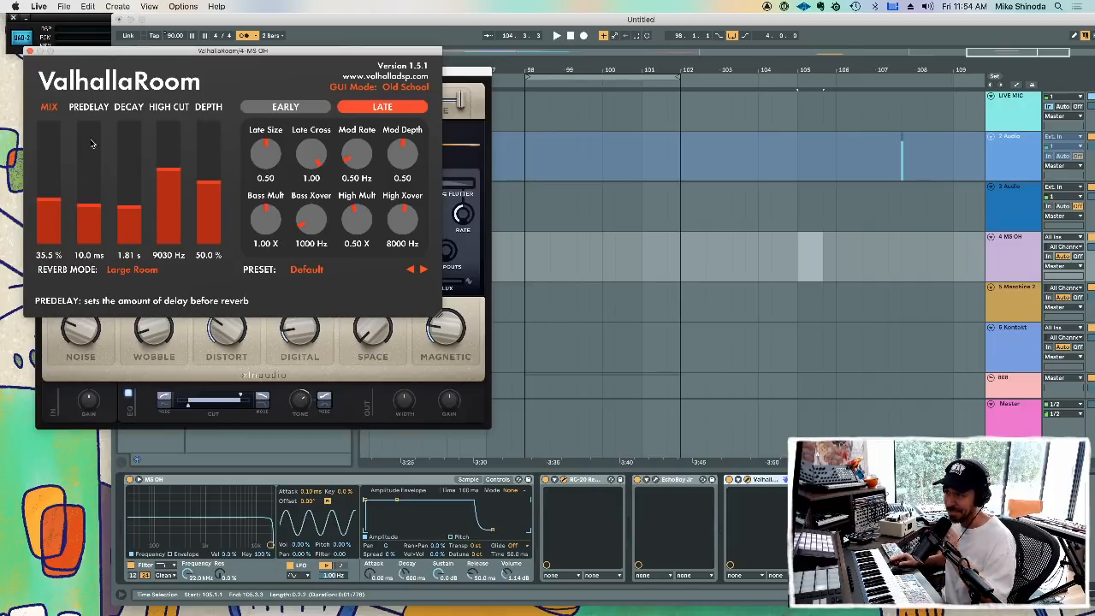
drag(74, 53, 520, 74)
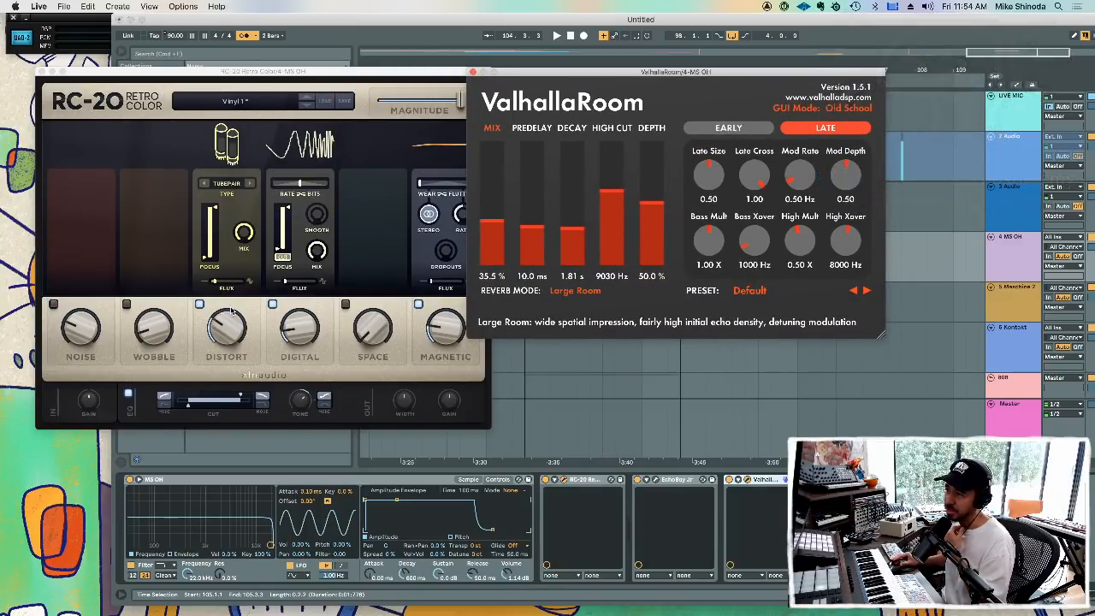
drag(520, 77, 355, 31)
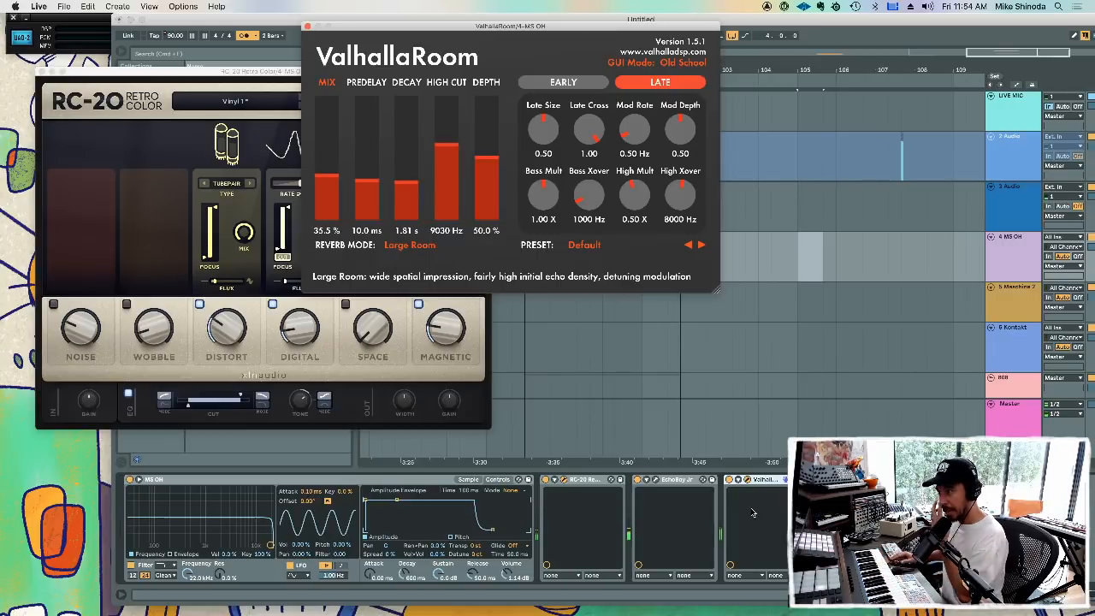
- Lower the MS OH sampler's filter frequency to about 1.11 kHz and bypass EchoBoy Jr
drag(188, 575, 187, 611)
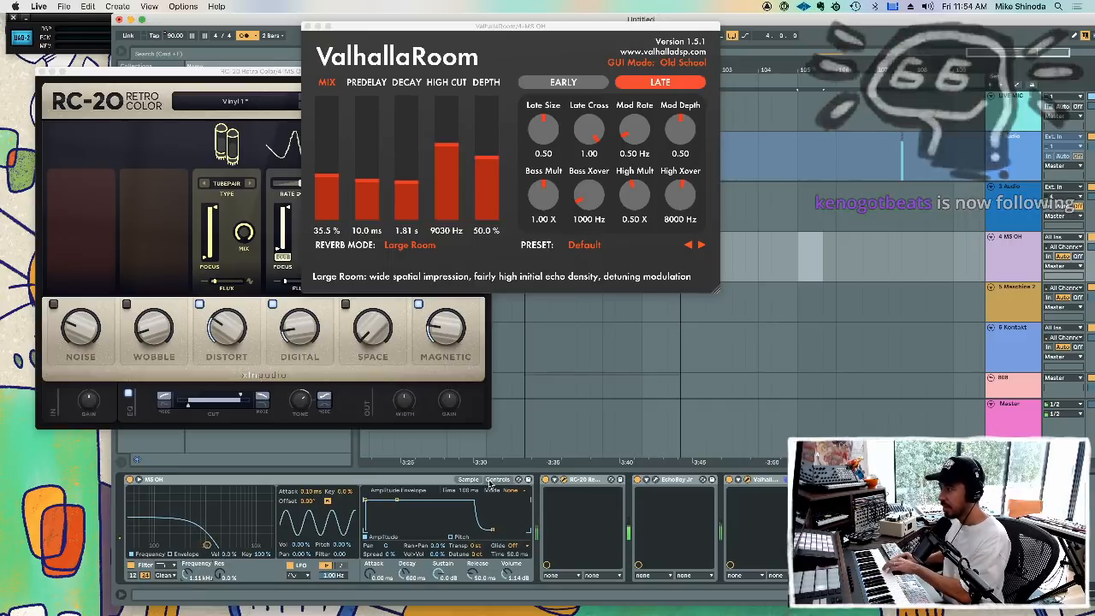
click(674, 480)
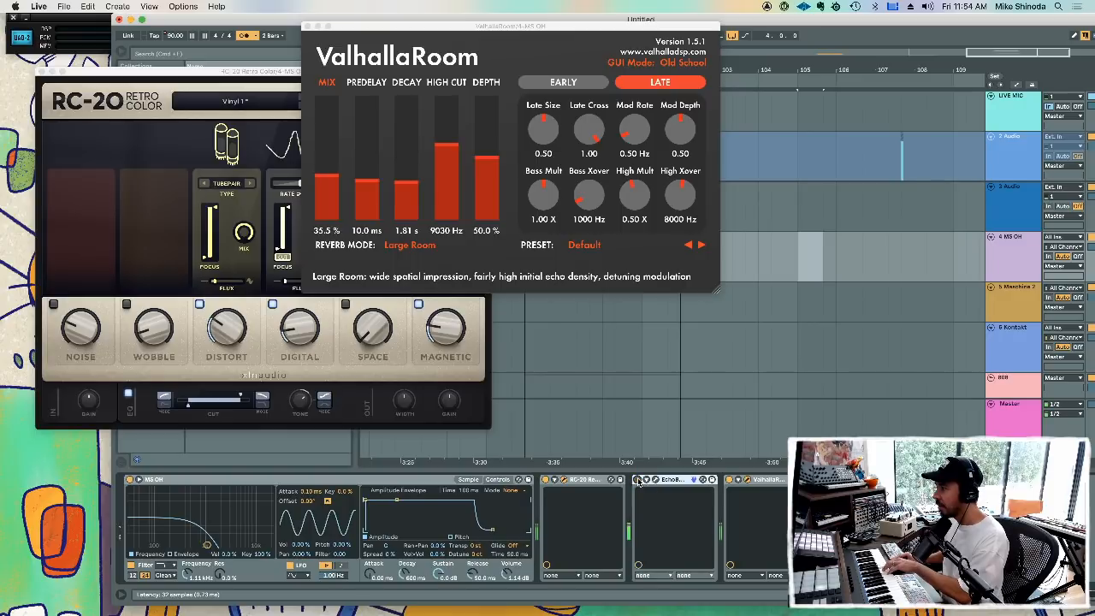
- Set ValhallaRoom's decay to 1.07 s and its mix to 44.7 %
click(762, 480)
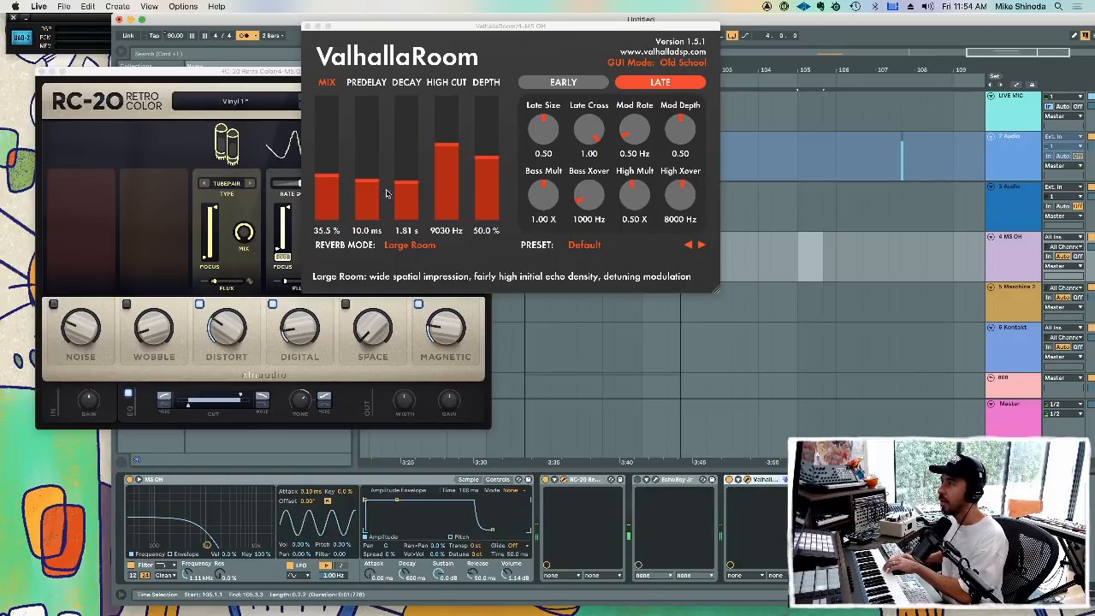
drag(399, 195, 399, 197)
drag(337, 180, 338, 169)
drag(407, 199, 408, 191)
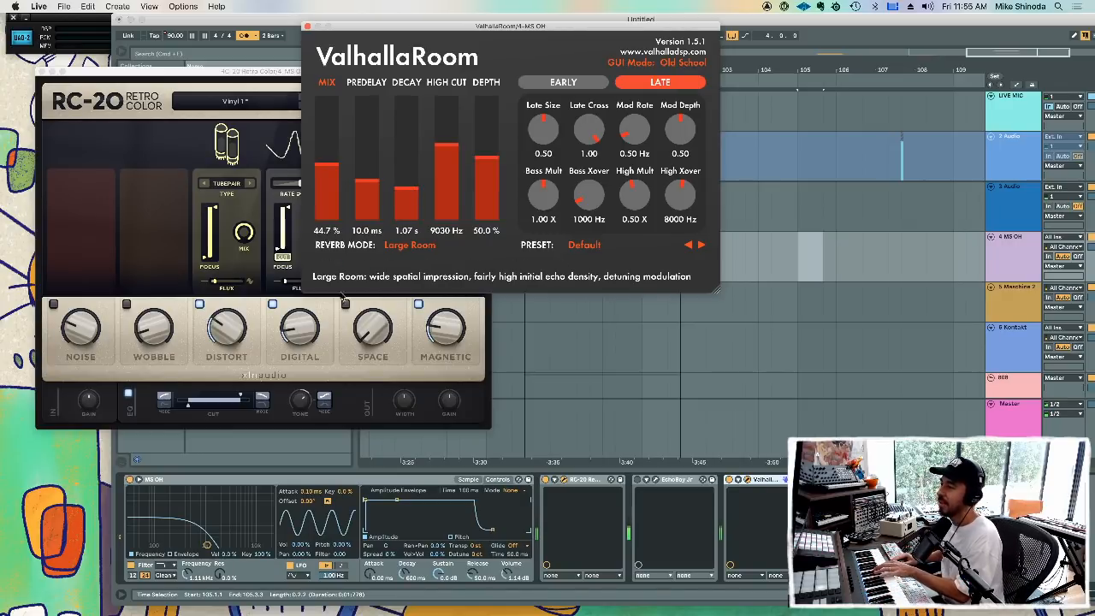
- Lower the MS OH sampler's filter frequency to about 300 Hz and set its resonance to 23 %
click(139, 577)
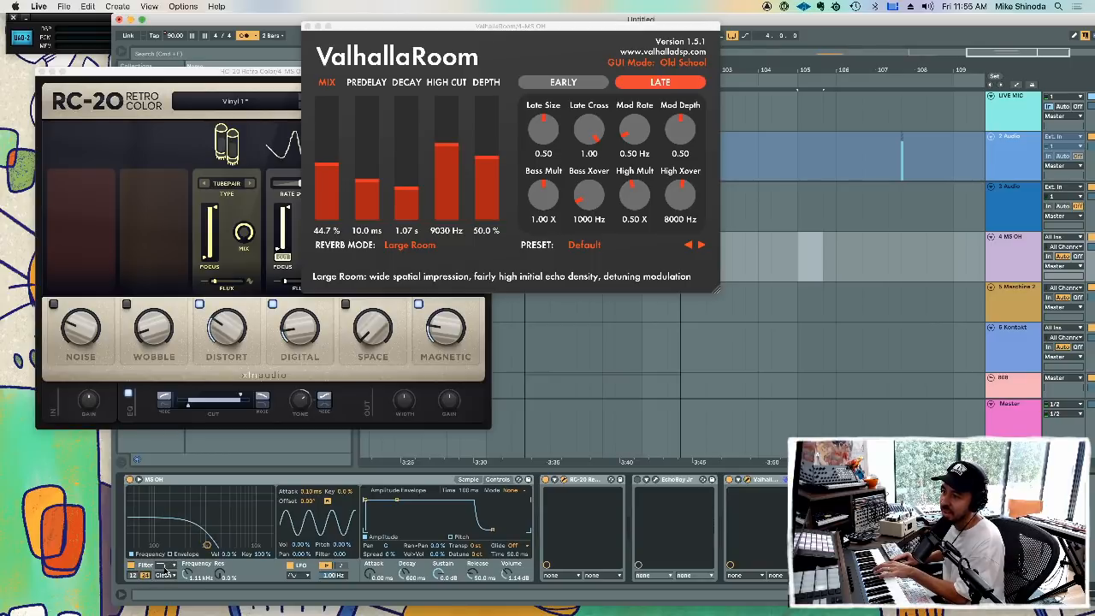
drag(187, 575, 187, 586)
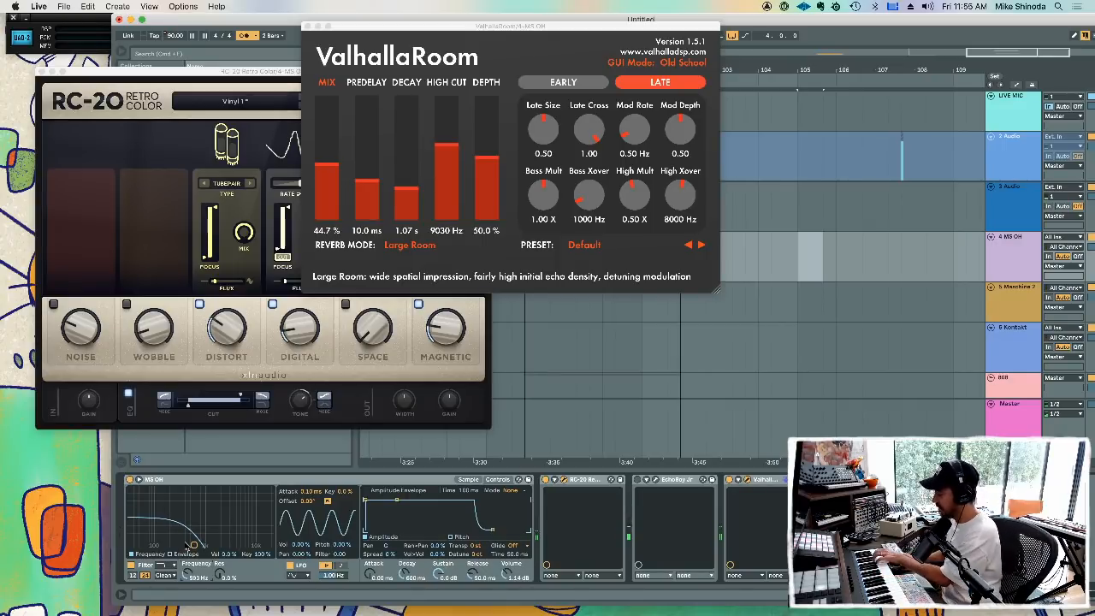
mouse_move(193, 574)
mouse_down()
mouse_move(223, 558)
mouse_move(187, 589)
mouse_move(187, 575)
mouse_up()
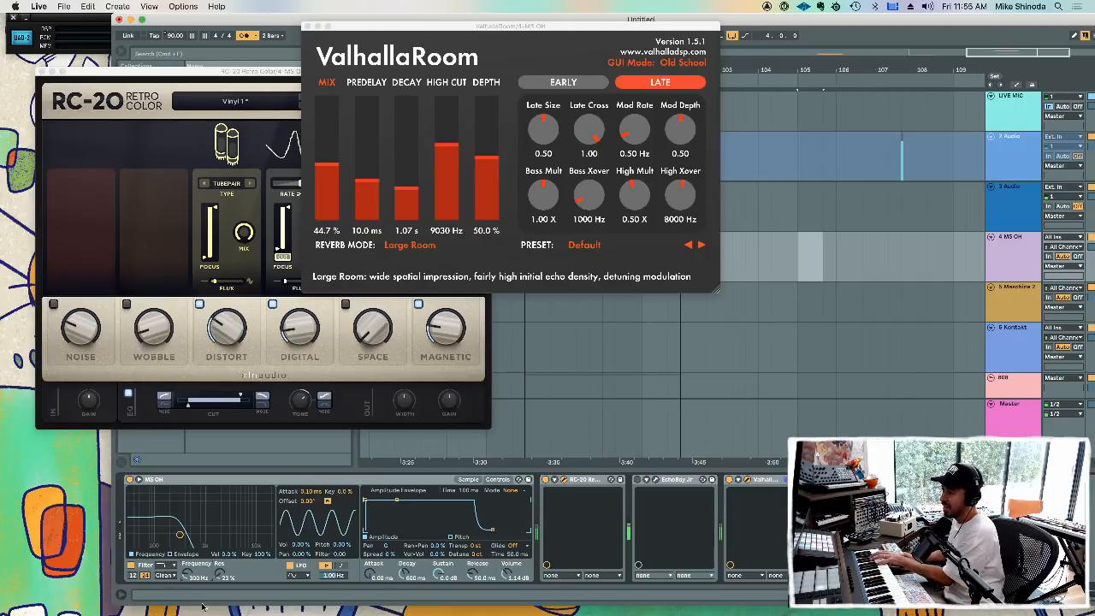
- In RC-20, lower the EQ's high cut to about 5401 Hz and switch the EQ section off
click(298, 329)
drag(299, 329, 299, 332)
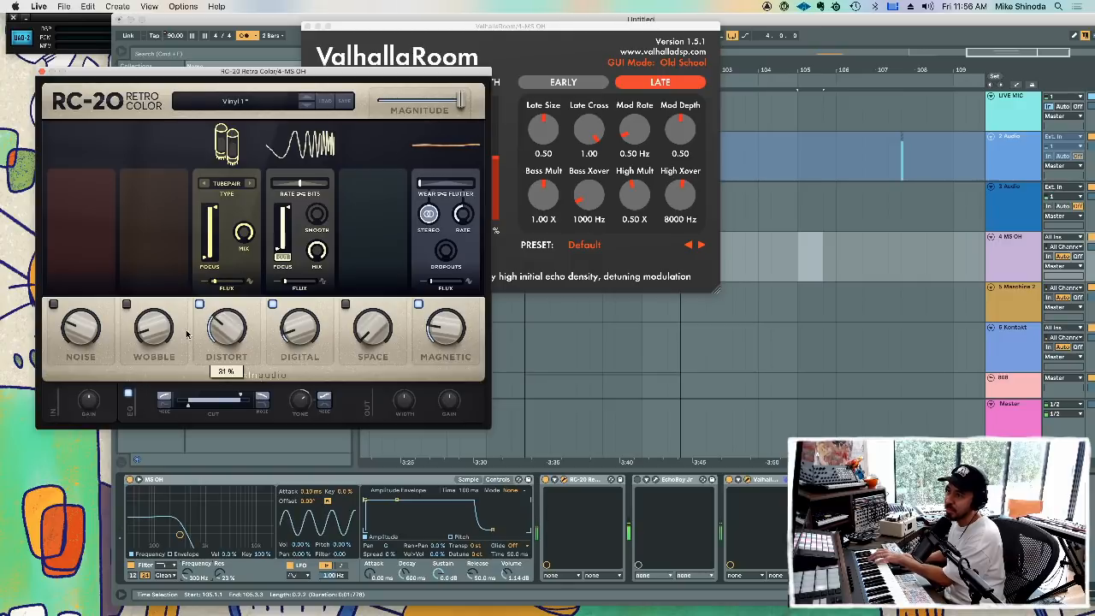
drag(242, 395, 238, 396)
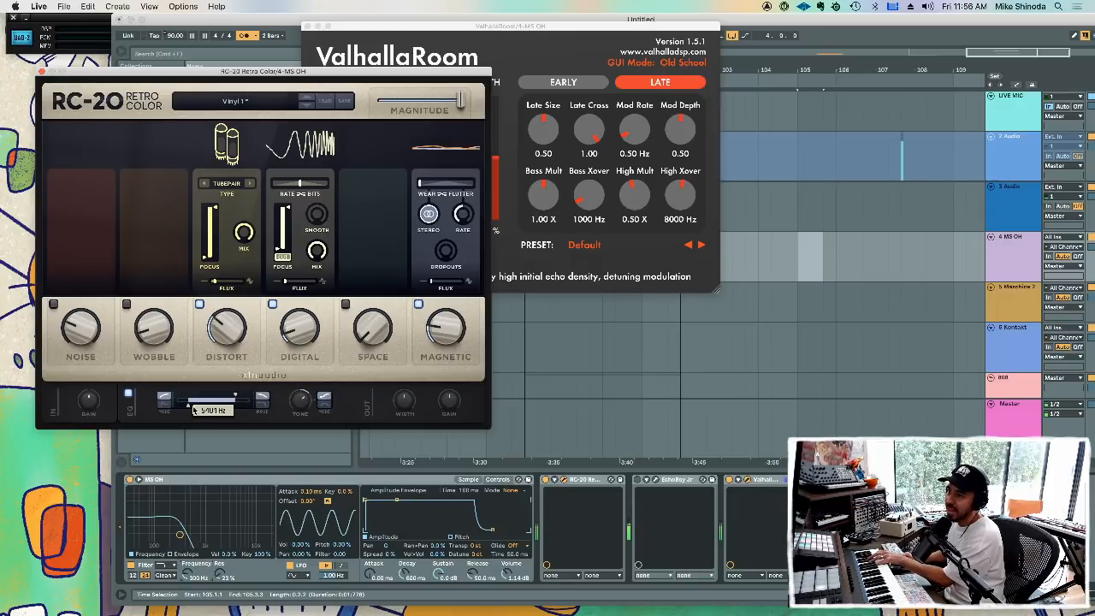
click(129, 395)
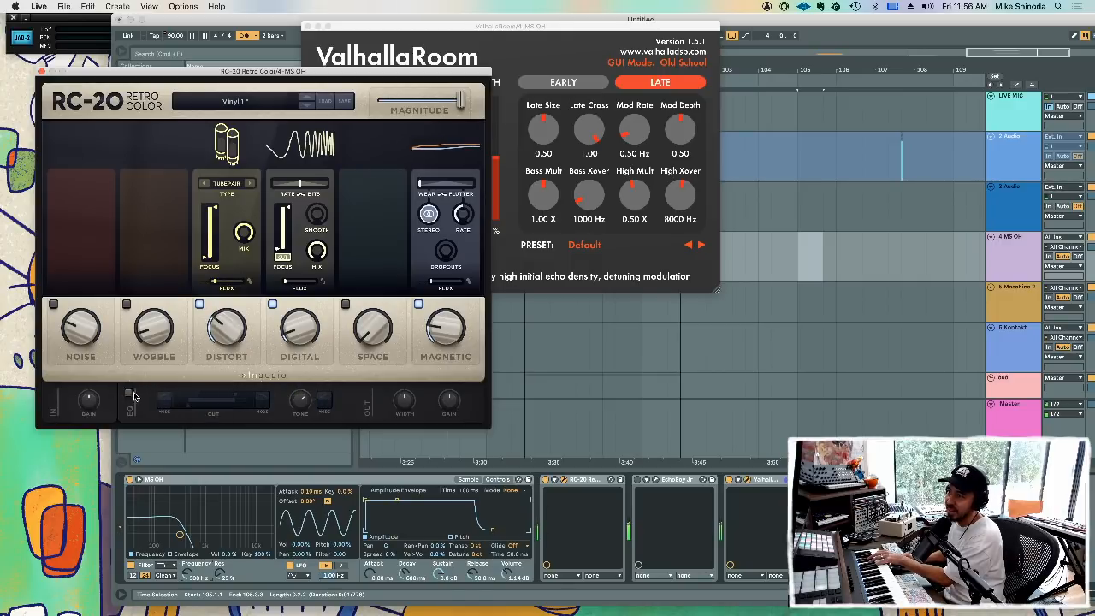
- Bring ValhallaRoom to the front and reduce its mix to 25.8 %
click(774, 482)
click(345, 38)
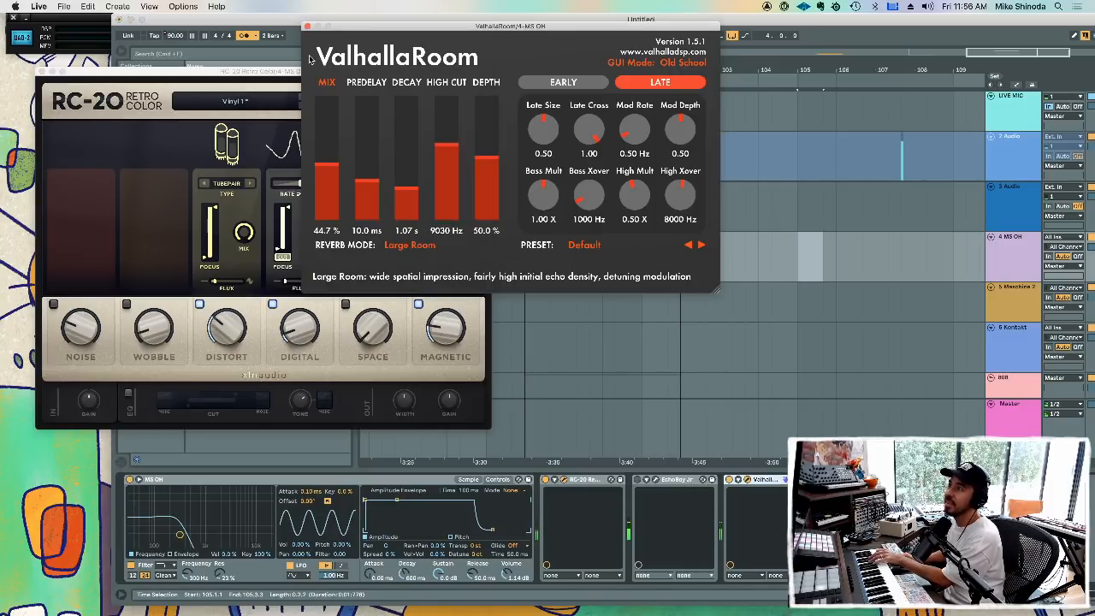
drag(334, 164, 335, 192)
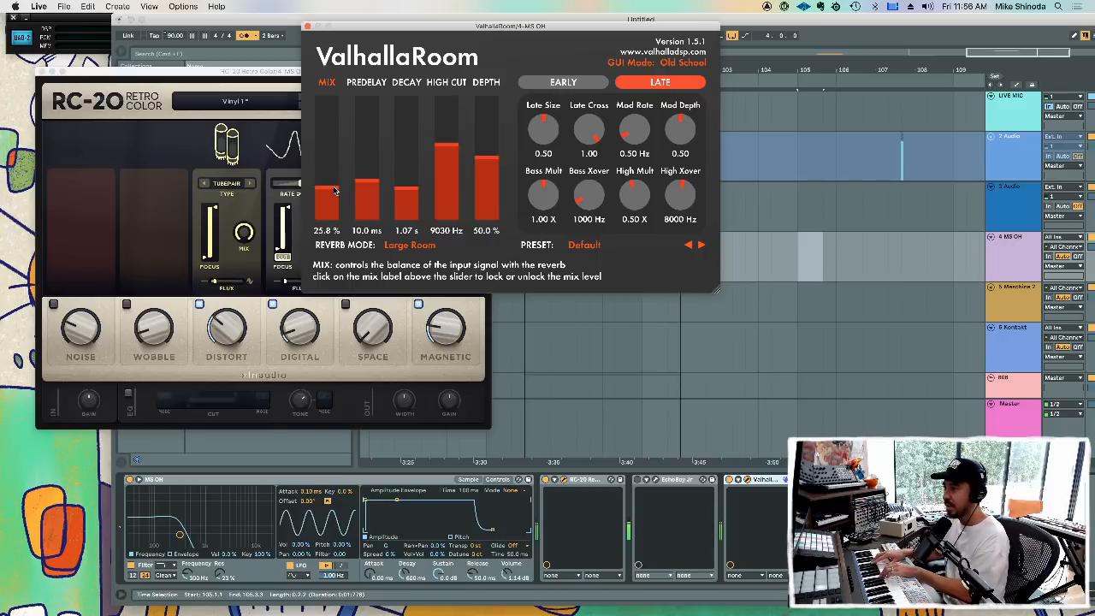
- Transpose the MS OH sampler down a few semitones and open its filter to about 13.9 kHz with 48 % resonance
click(474, 556)
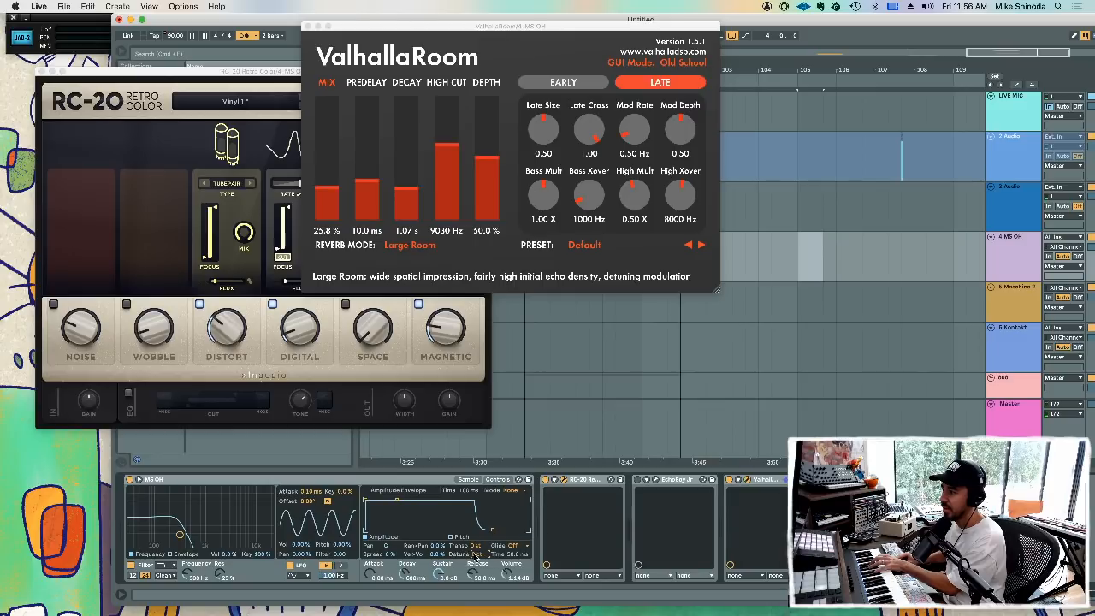
drag(473, 547, 473, 562)
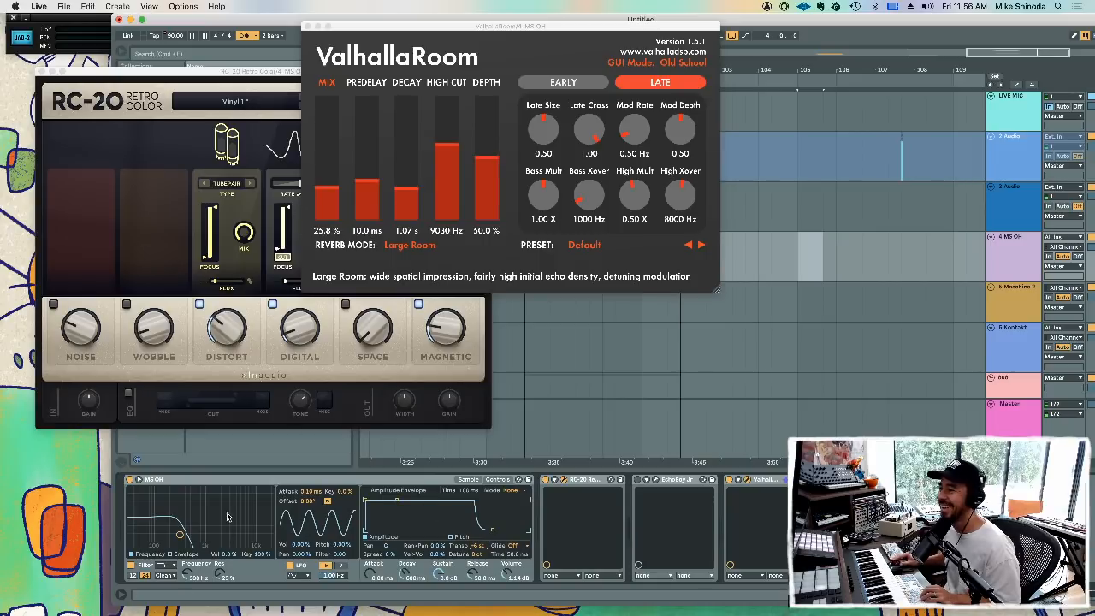
drag(180, 535, 261, 523)
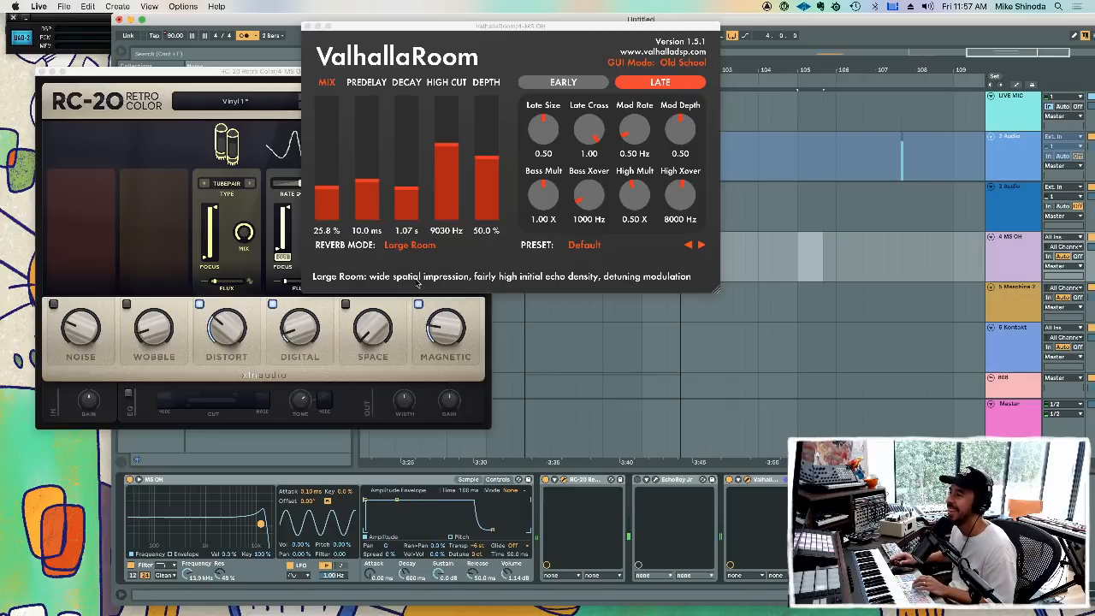
- Try the MS OH sampler in 1-Shot playback mode, check its controls, and return it to Classic mode
click(470, 480)
click(140, 526)
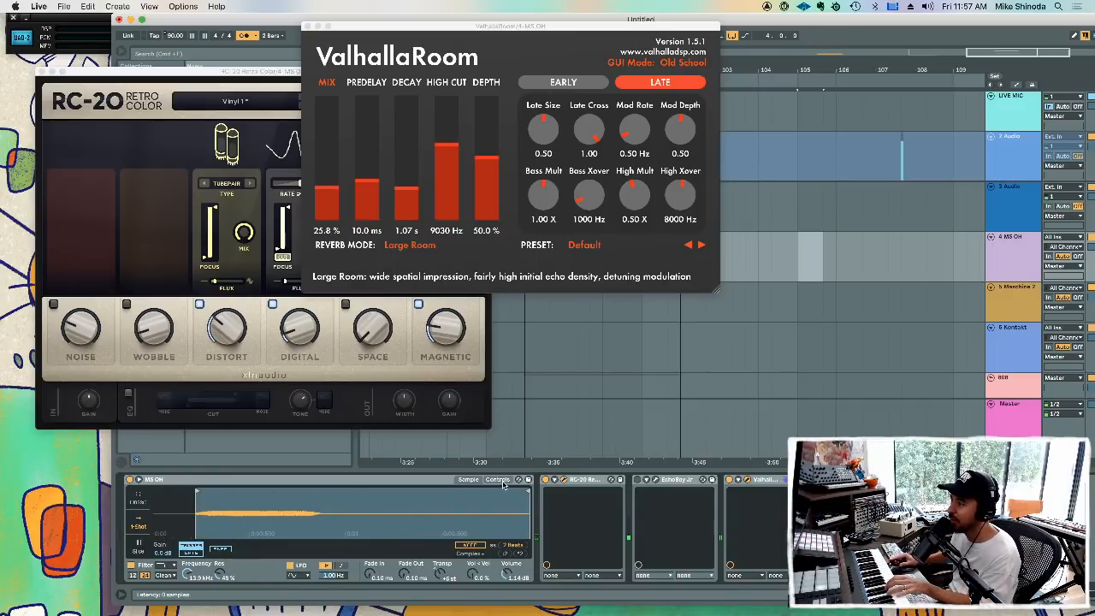
click(499, 479)
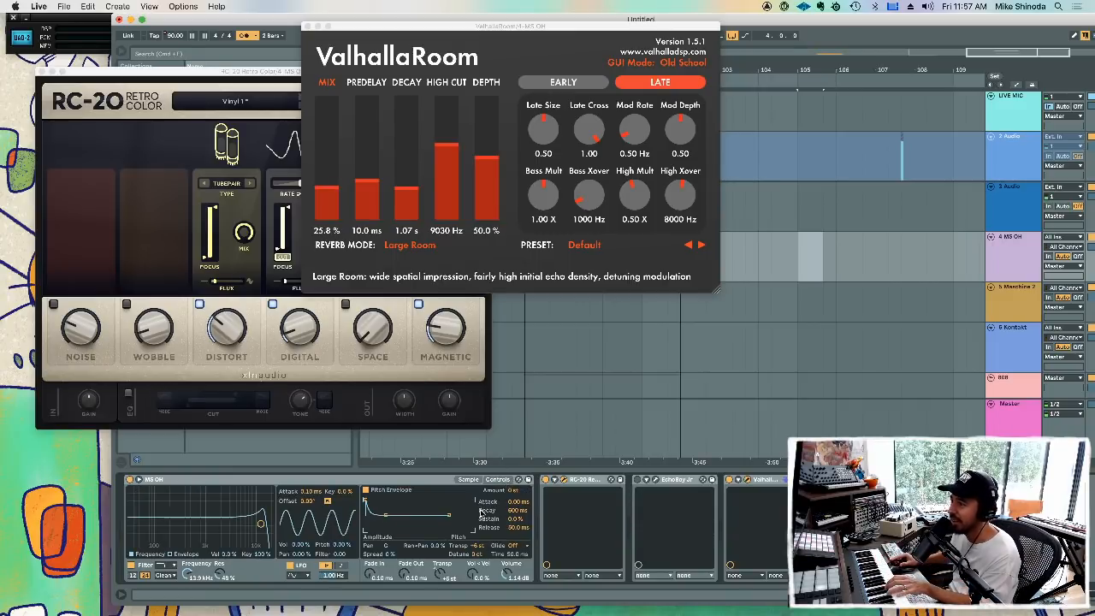
click(463, 481)
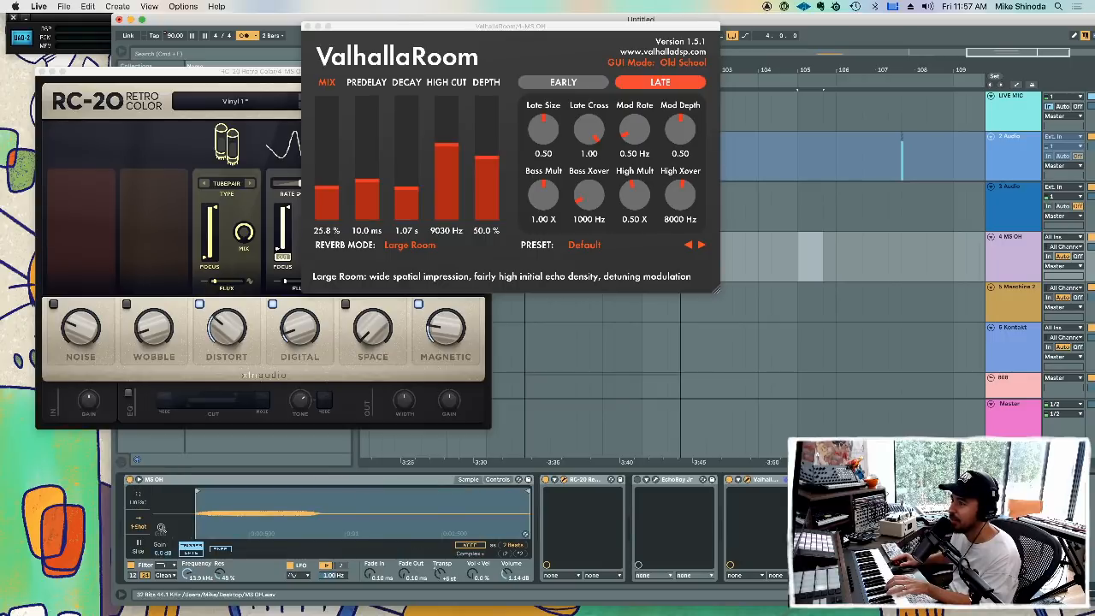
click(138, 501)
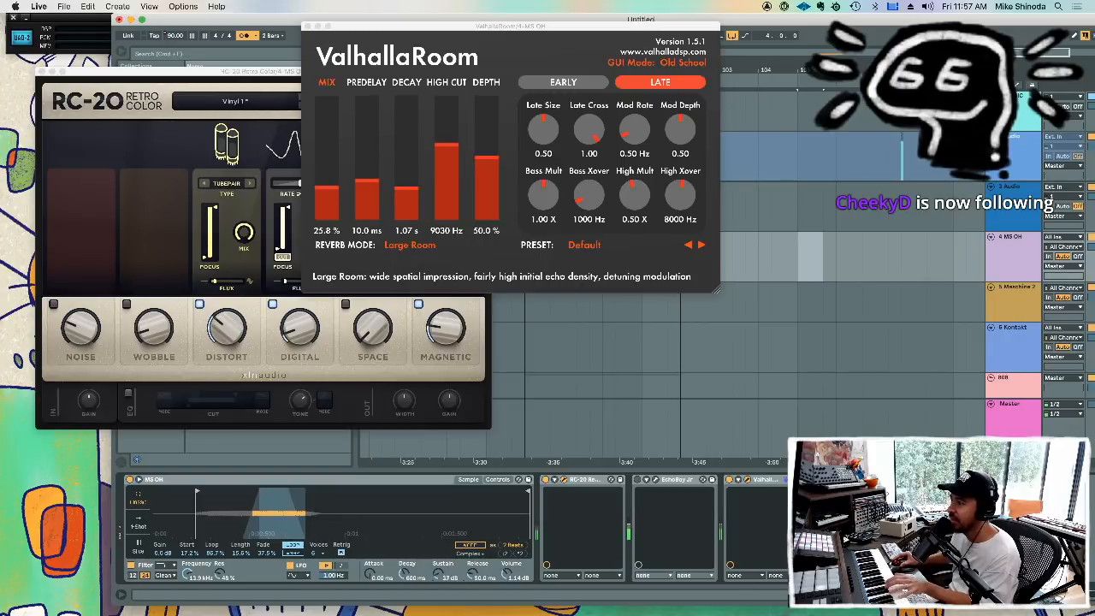
- Shape the MS OH sampler's envelope with lower sustain, about 832 ms decay and 8.87 ms release
drag(438, 574, 408, 555)
drag(477, 575, 477, 590)
drag(407, 573, 406, 588)
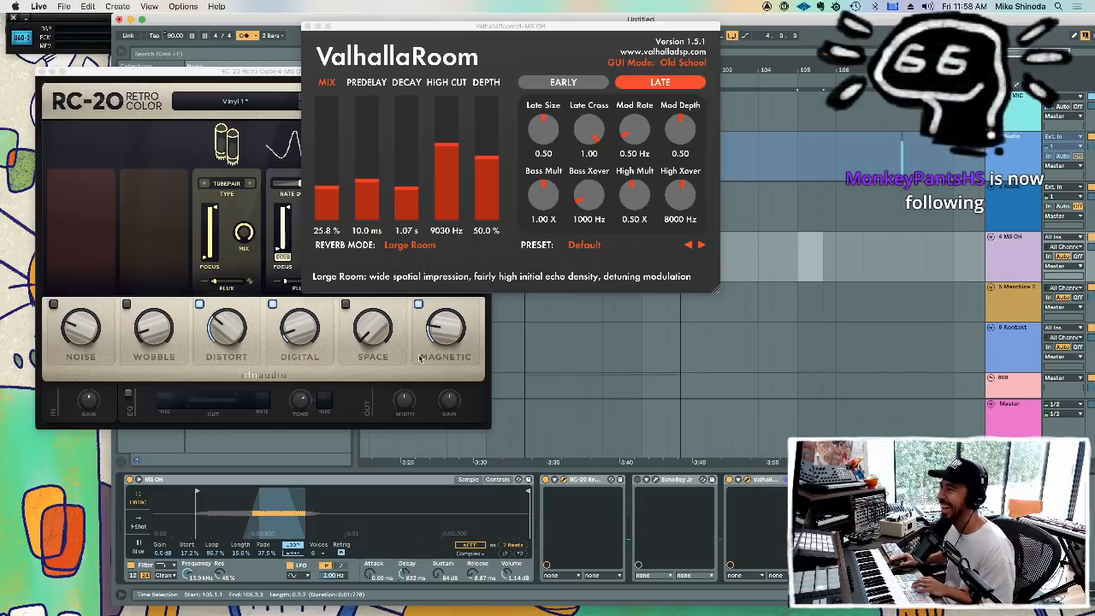
- Raise ValhallaRoom's decay to 2.75 s and its mix to 65.4 %, and close its window
drag(408, 181, 408, 175)
drag(334, 184, 334, 130)
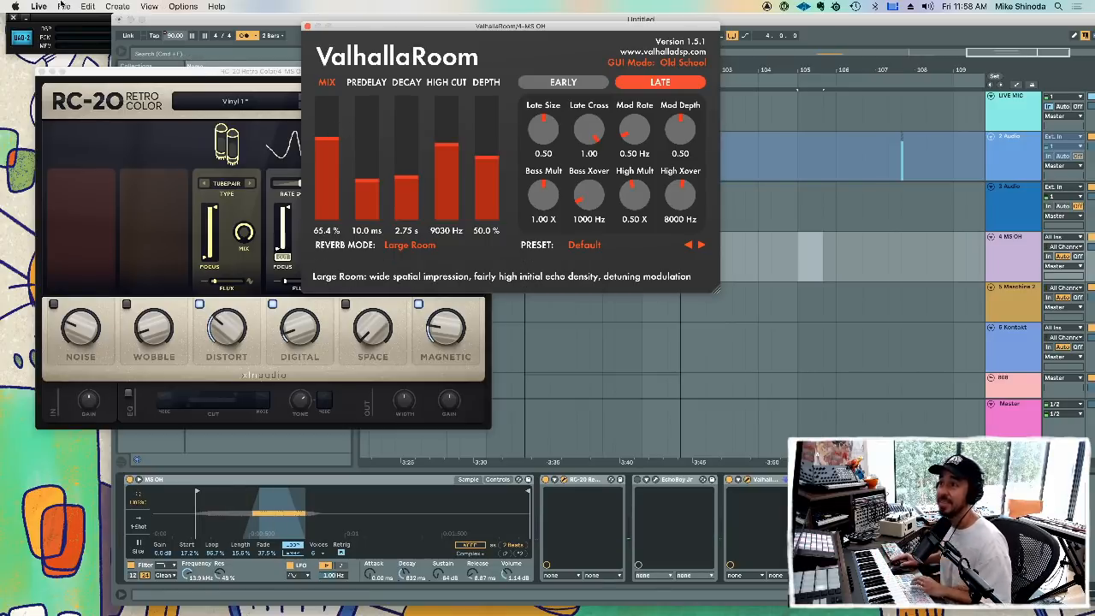
click(307, 27)
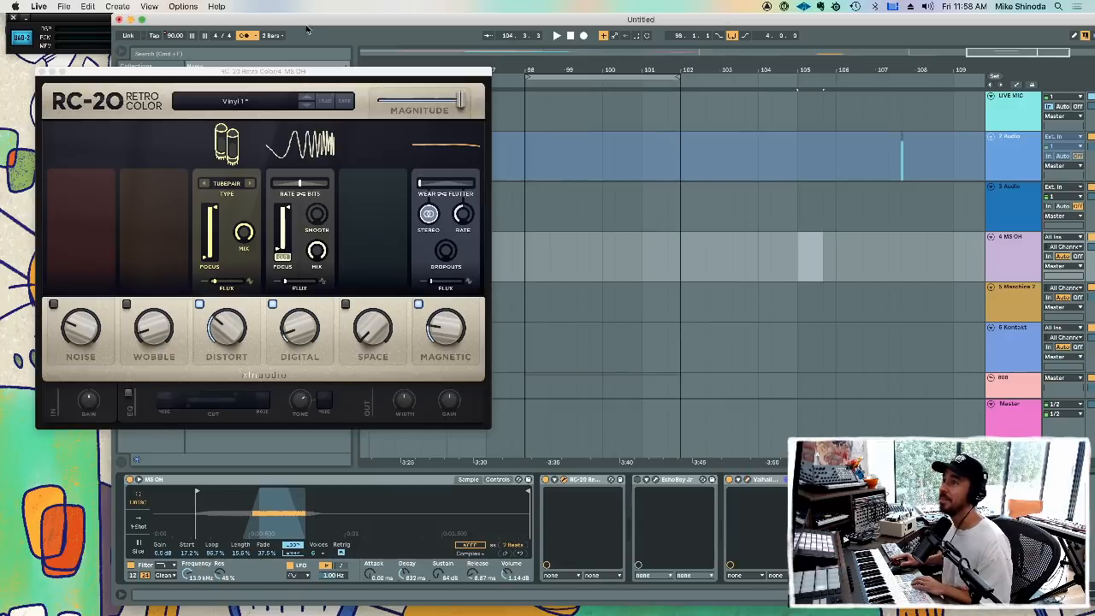
- Close the RC-20 Retro Color window and play the arrangement from bar 108
click(44, 75)
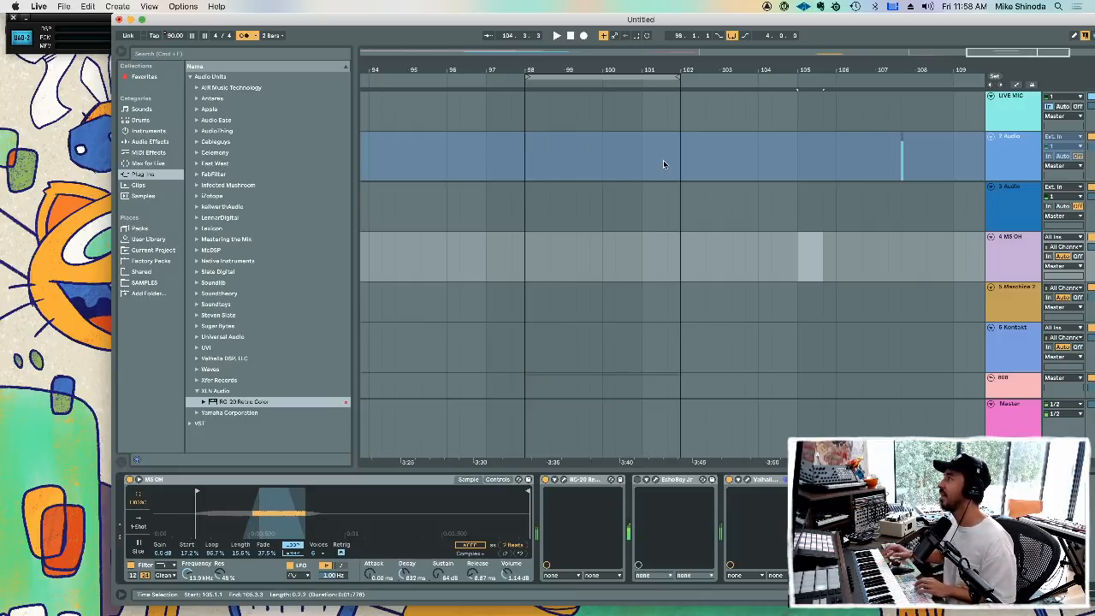
click(914, 113)
drag(914, 68, 751, 69)
key(space)
- Rename the Kontakt track's KK Slider Playable instrument as MS Voice Instrument and close its window
scroll(627, 141, down, 10)
click(1004, 275)
click(1020, 248)
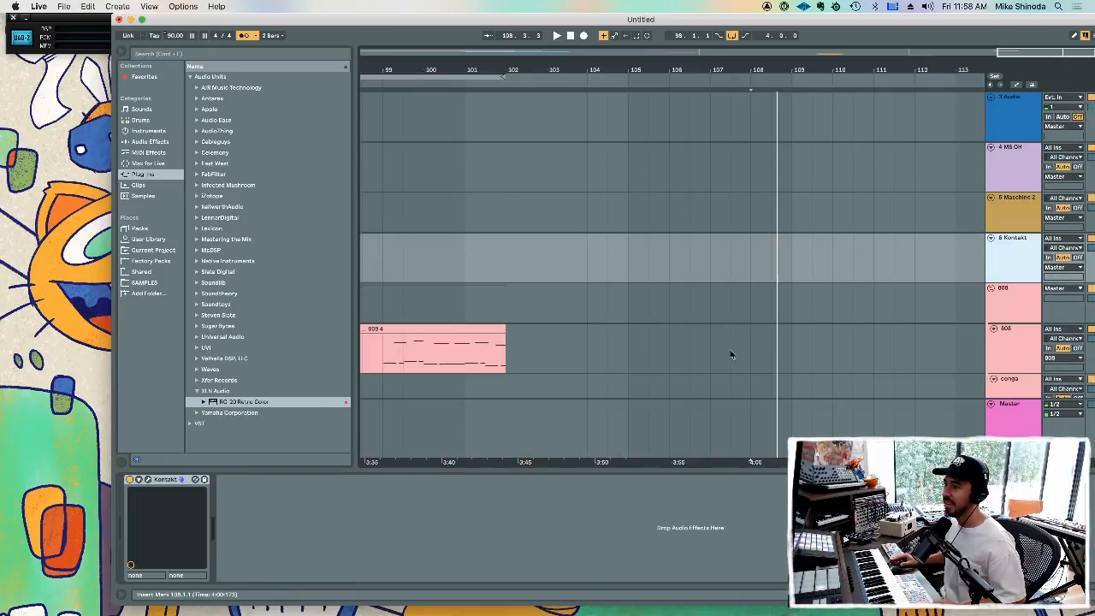
click(148, 481)
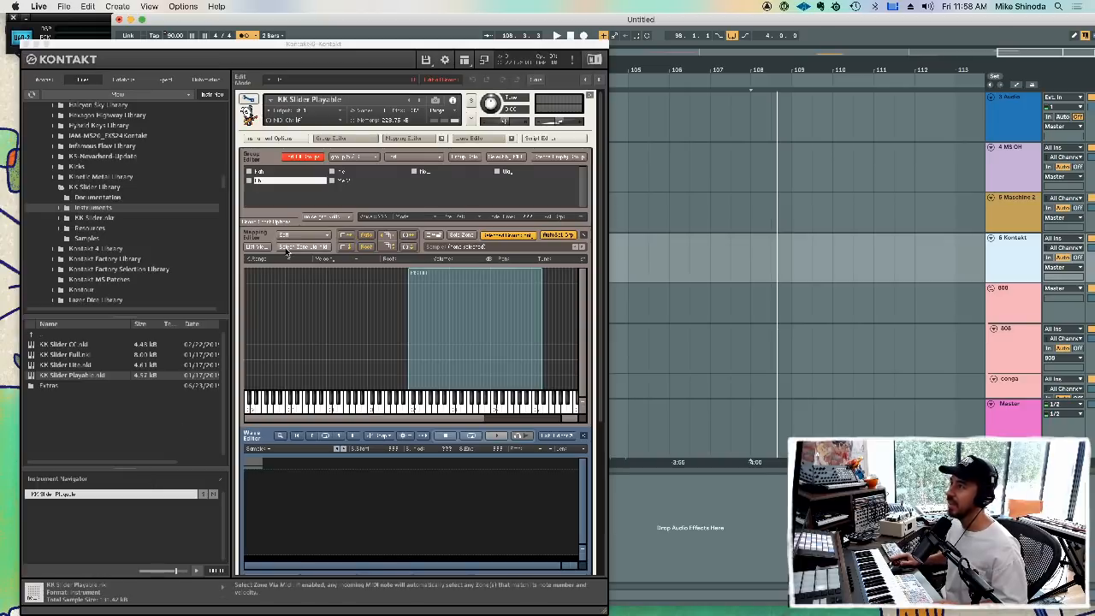
double_click(353, 101)
text(MS Voice Instrument)
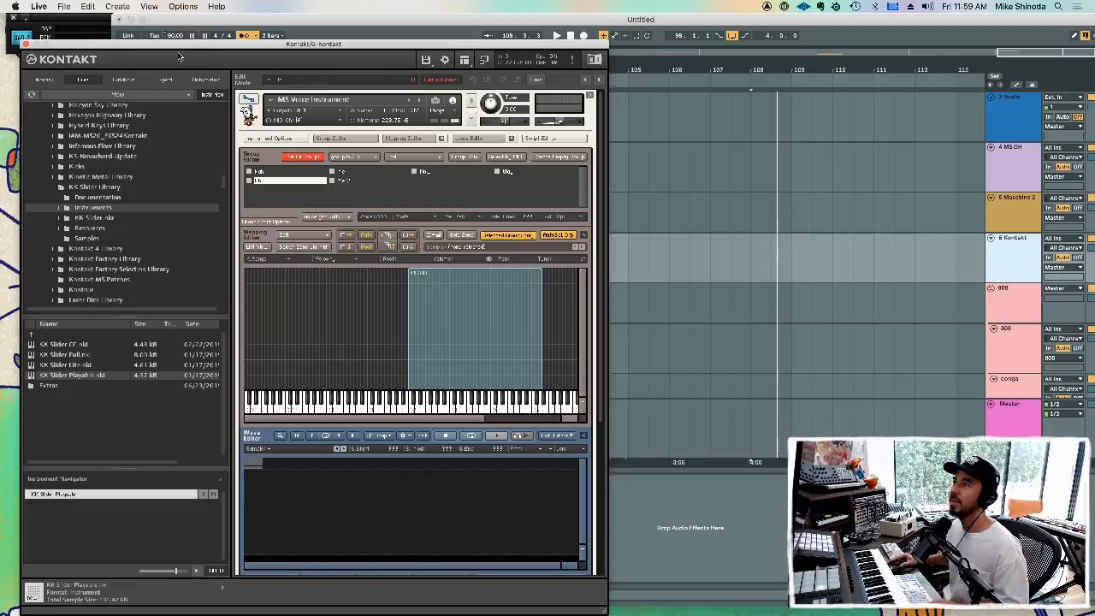
click(26, 44)
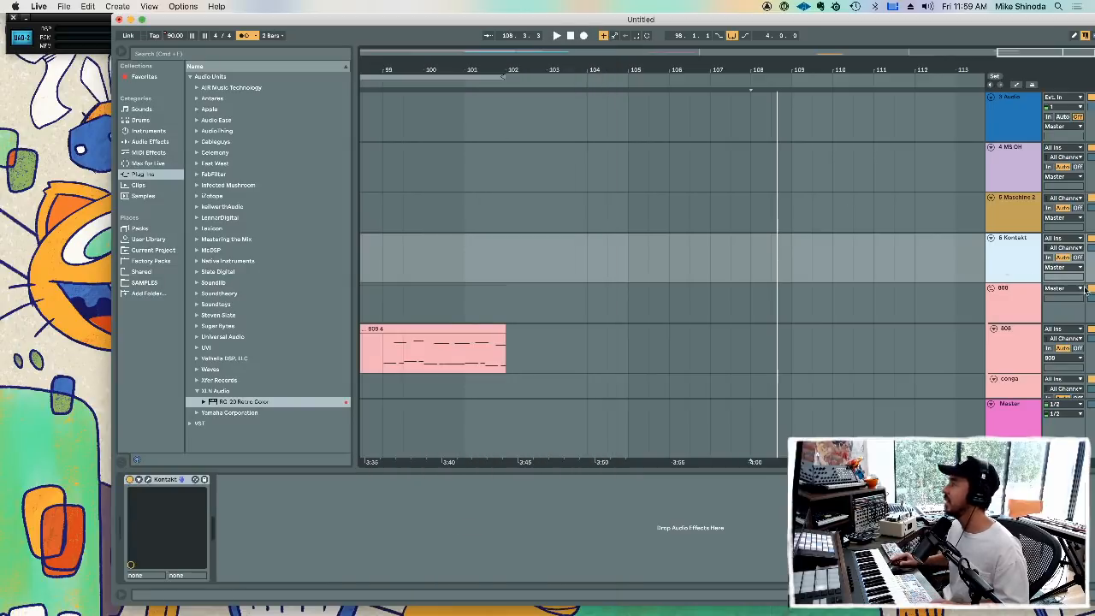
- Select the MS OH track, then collect all and save with every media source copied, choosing the LIVE STREAMS folder
click(1024, 148)
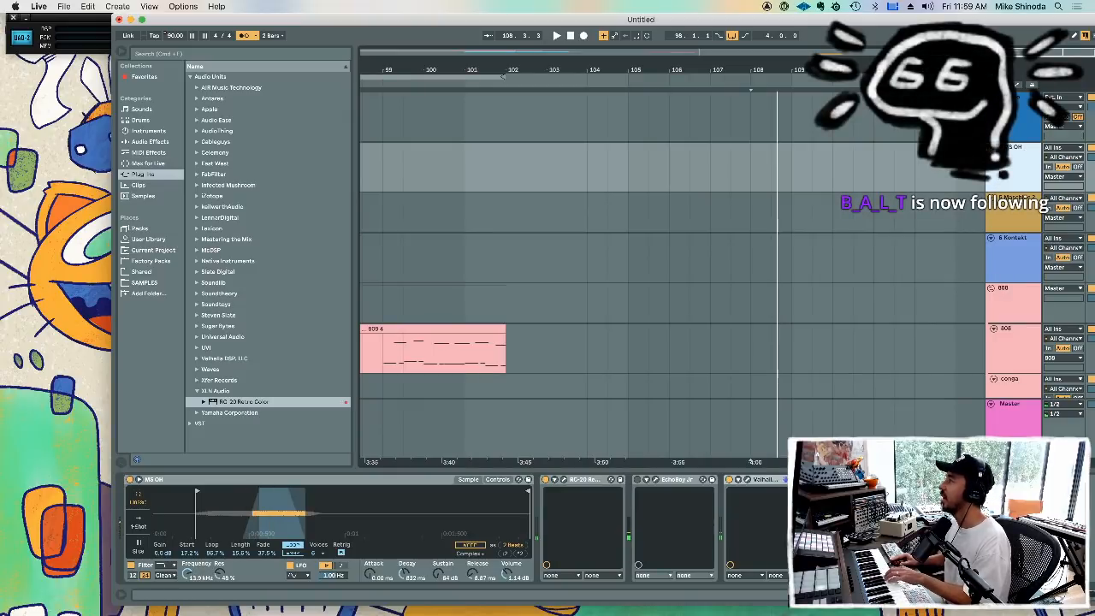
click(63, 6)
click(86, 137)
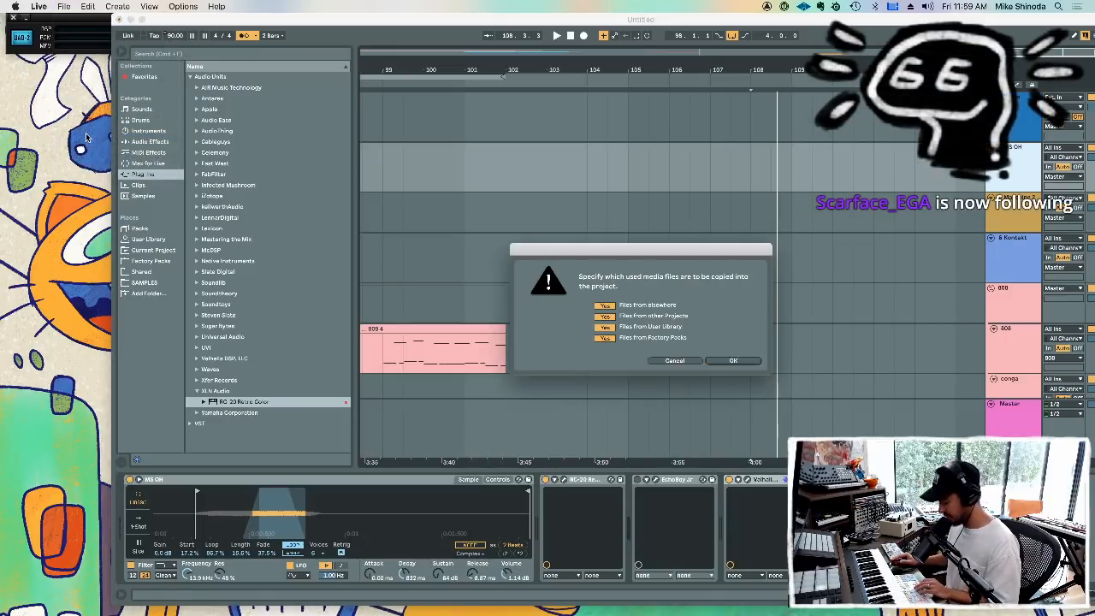
key(Return)
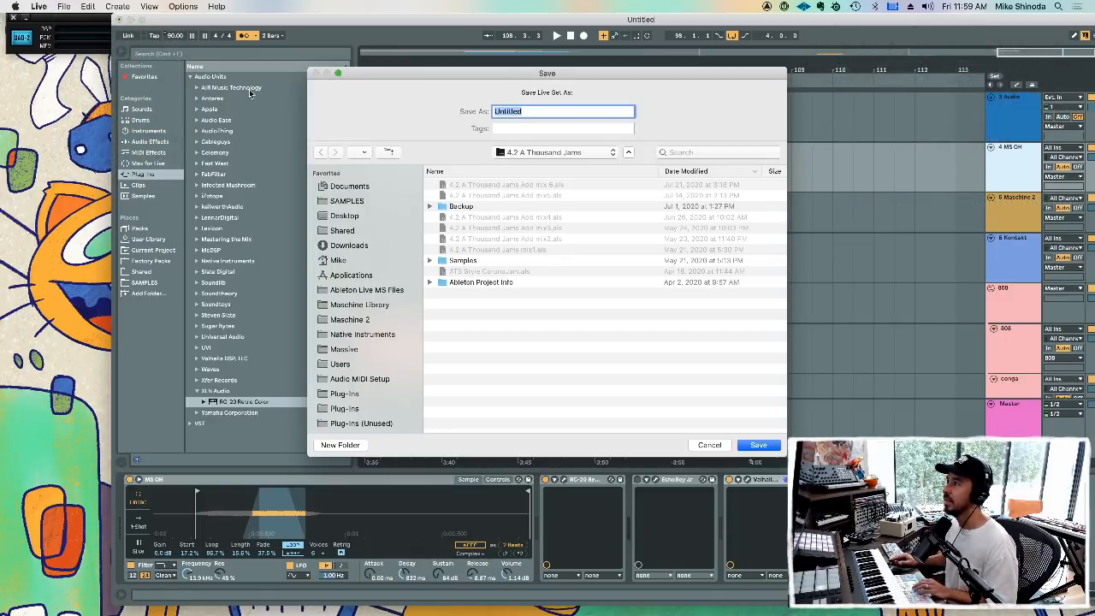
click(532, 151)
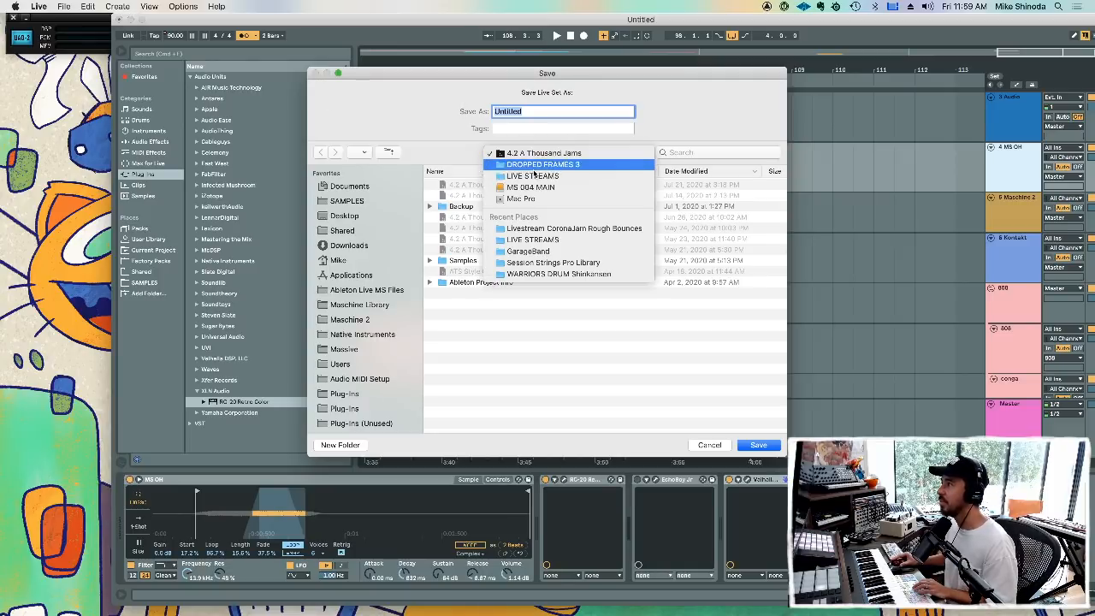
click(534, 176)
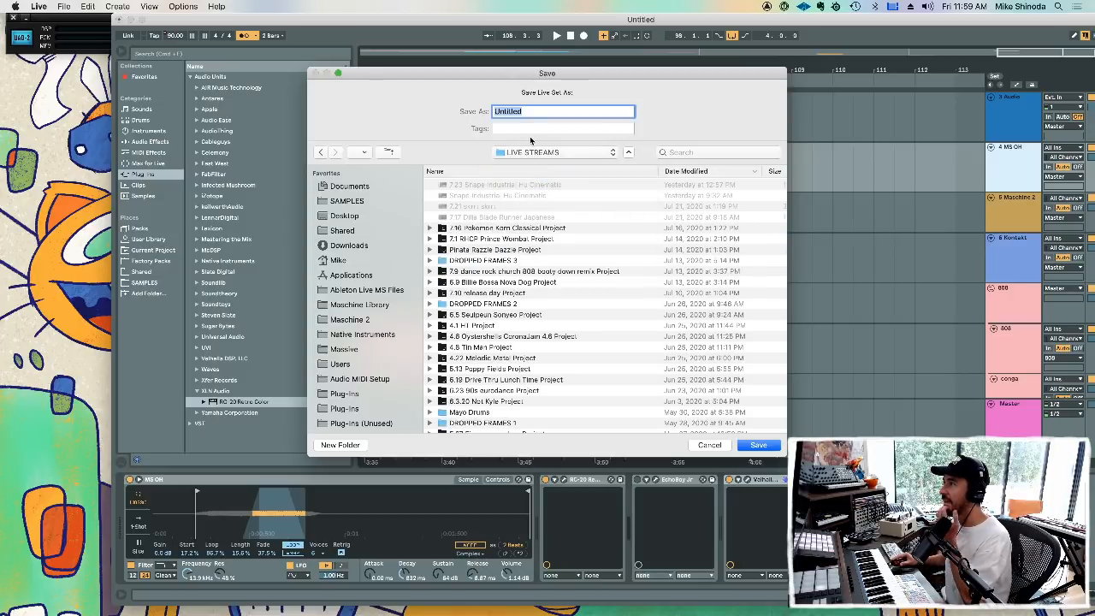
- Check today's date, save the Live set as 7.24 Single Sound Songs and leave the temporary files in place
click(979, 6)
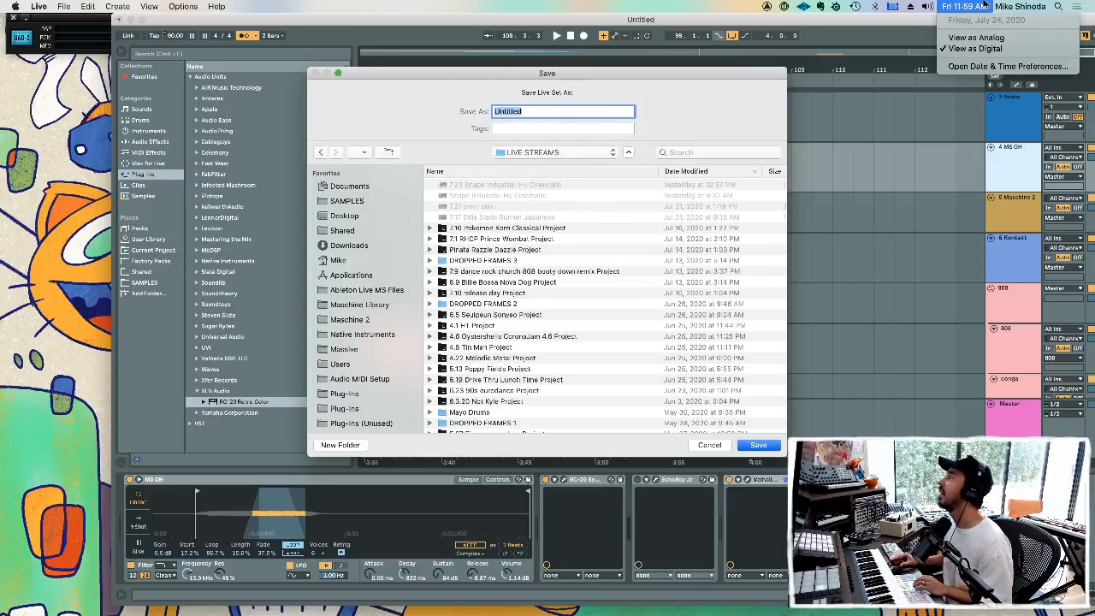
click(984, 5)
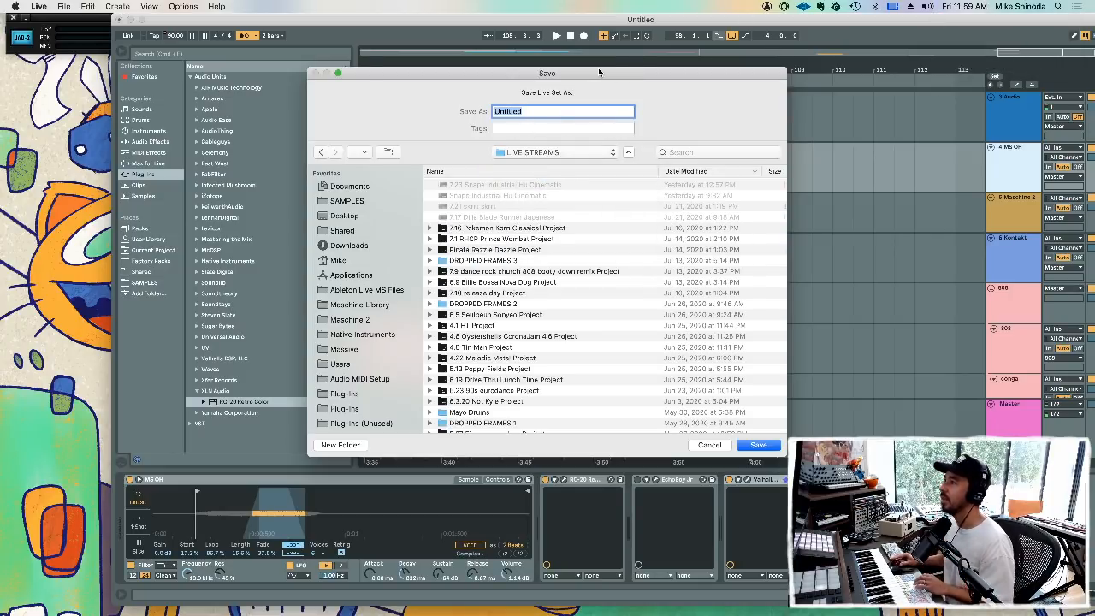
text(7.24 Single Soun)
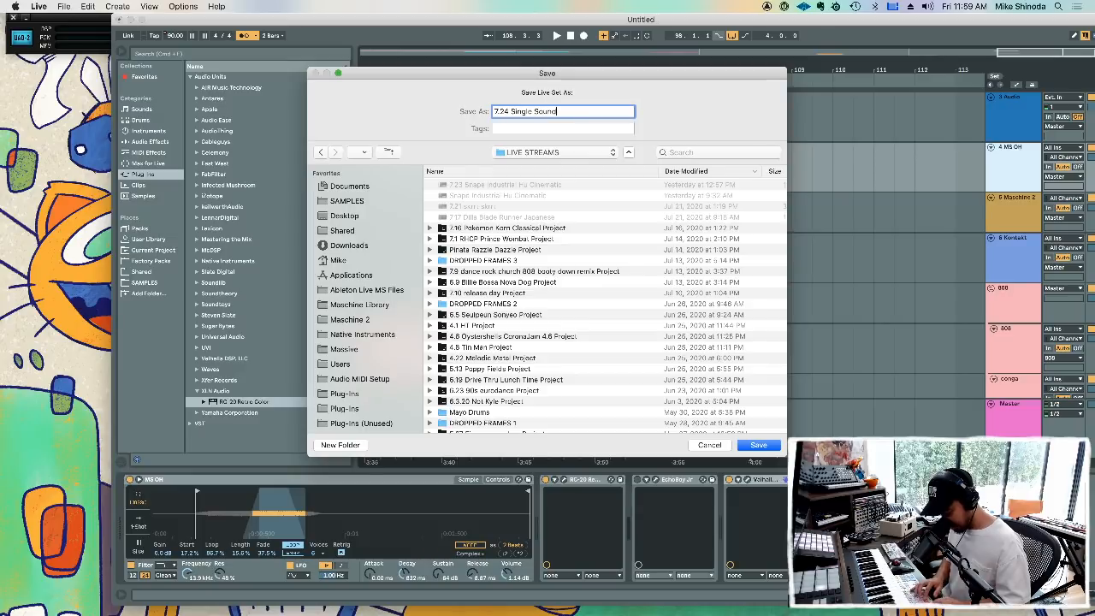
text(d Songs)
key(Return)
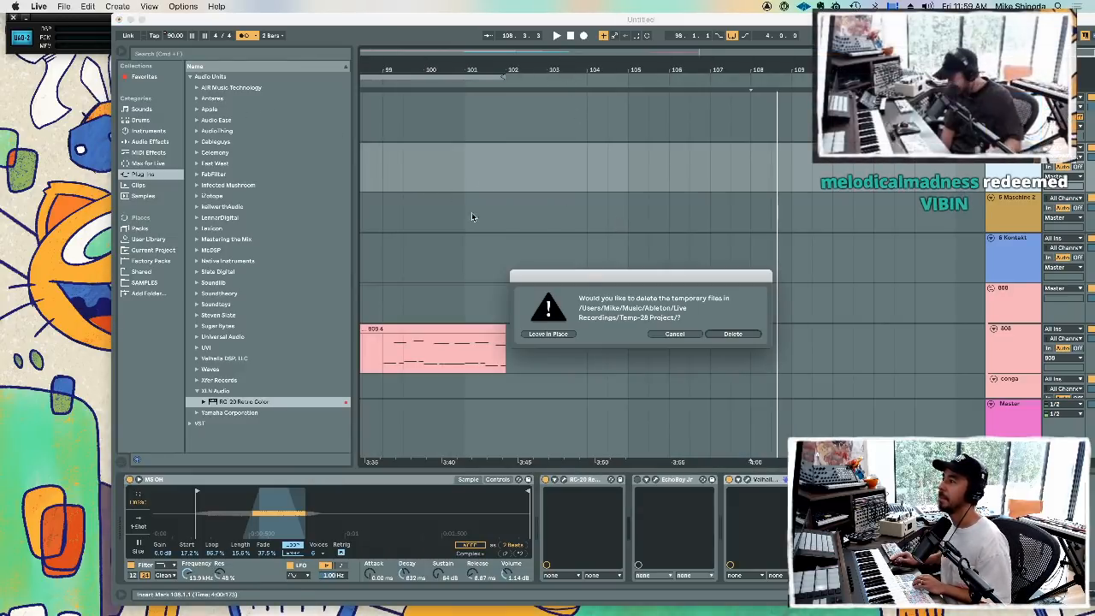
click(561, 335)
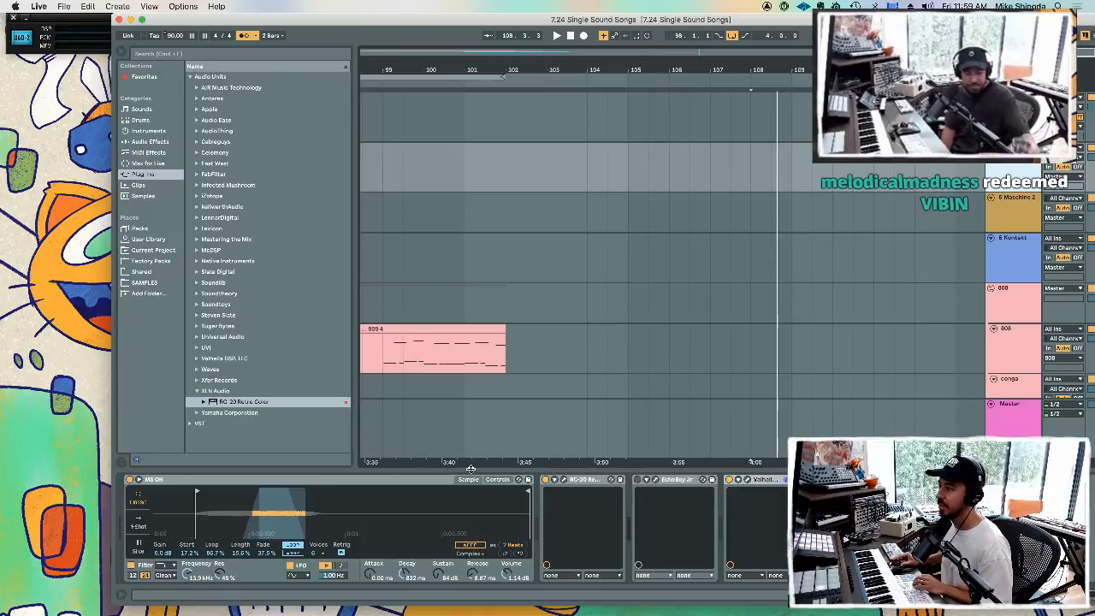
- Save the MS OH sampler as a Simpler preset named MS OH in the User Library
click(529, 480)
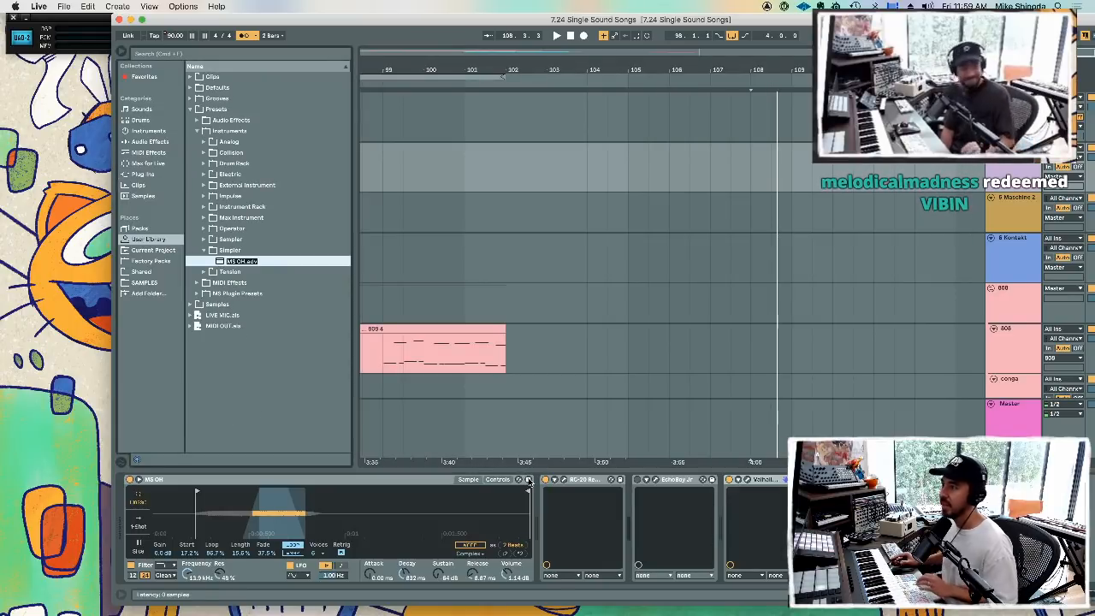
key(Return)
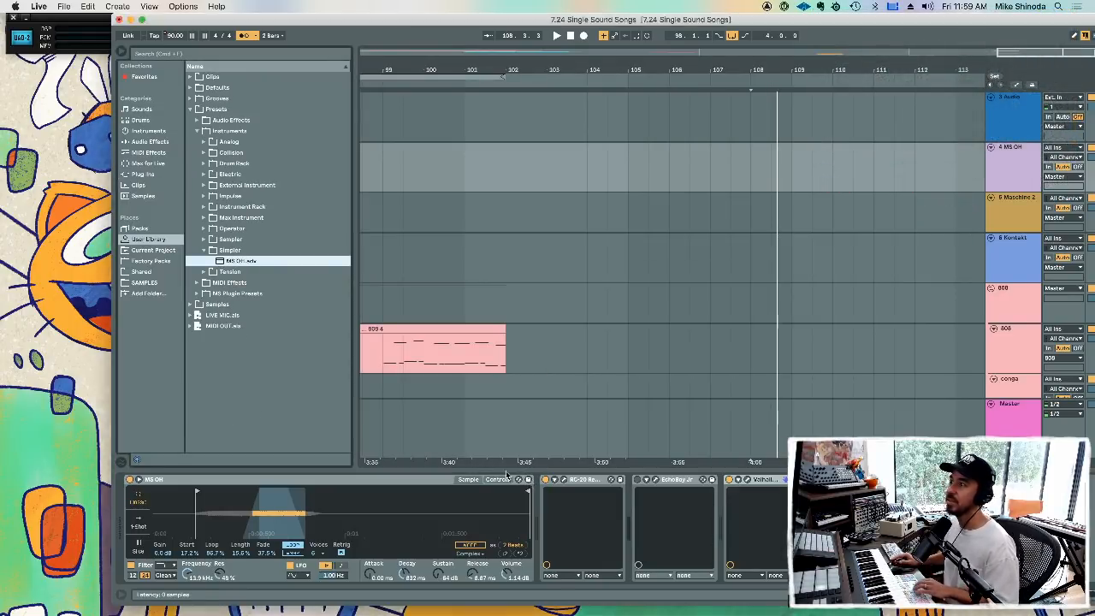
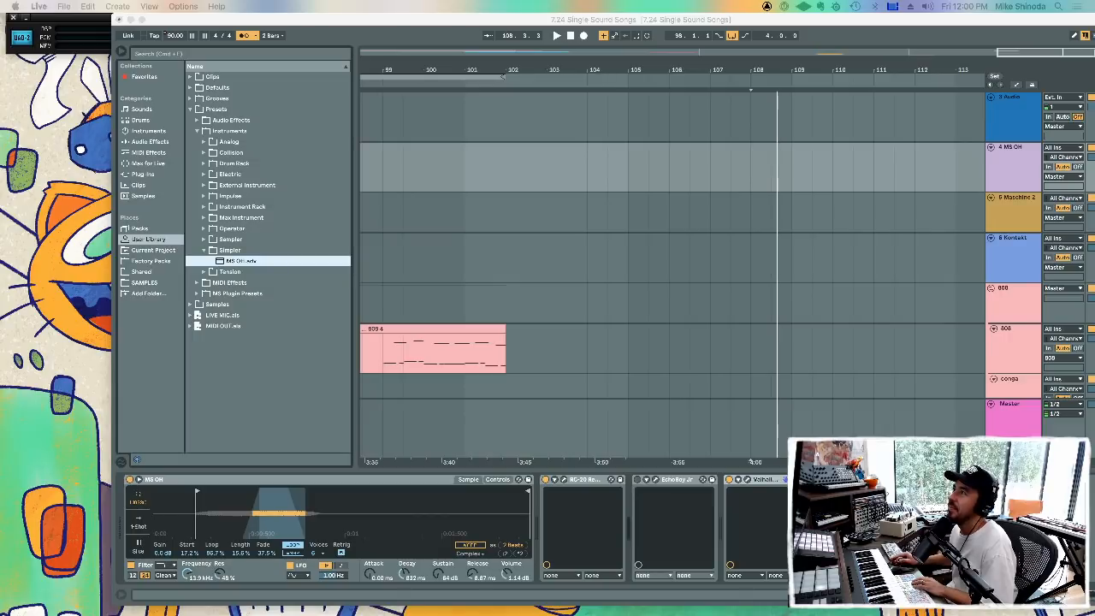
- Show the automation and raise the master song tempo to 128 BPM from bar 109
drag(385, 31, 347, 54)
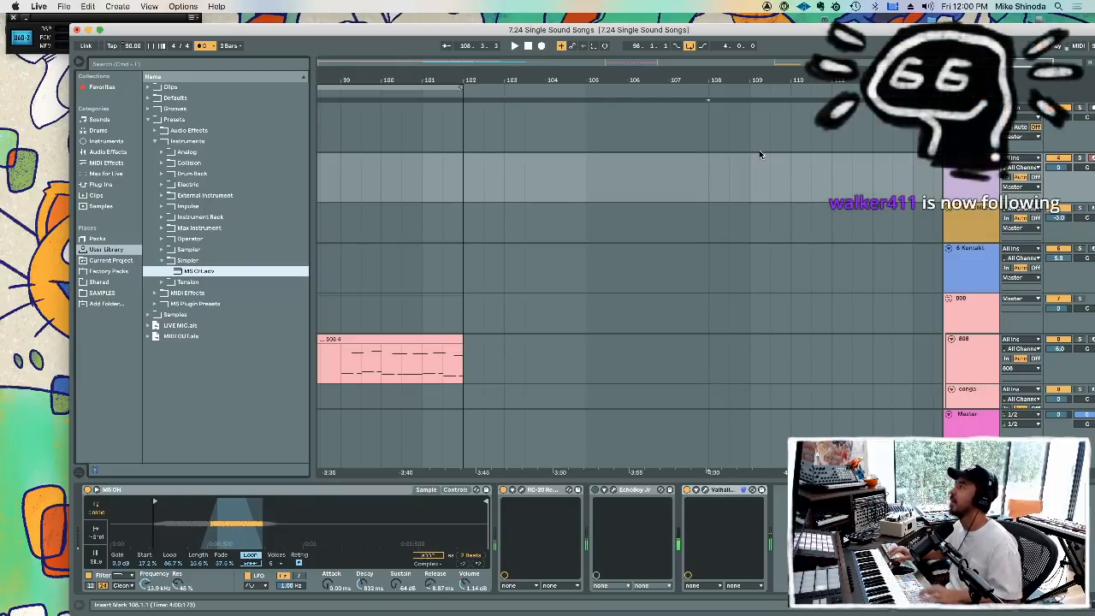
key(space)
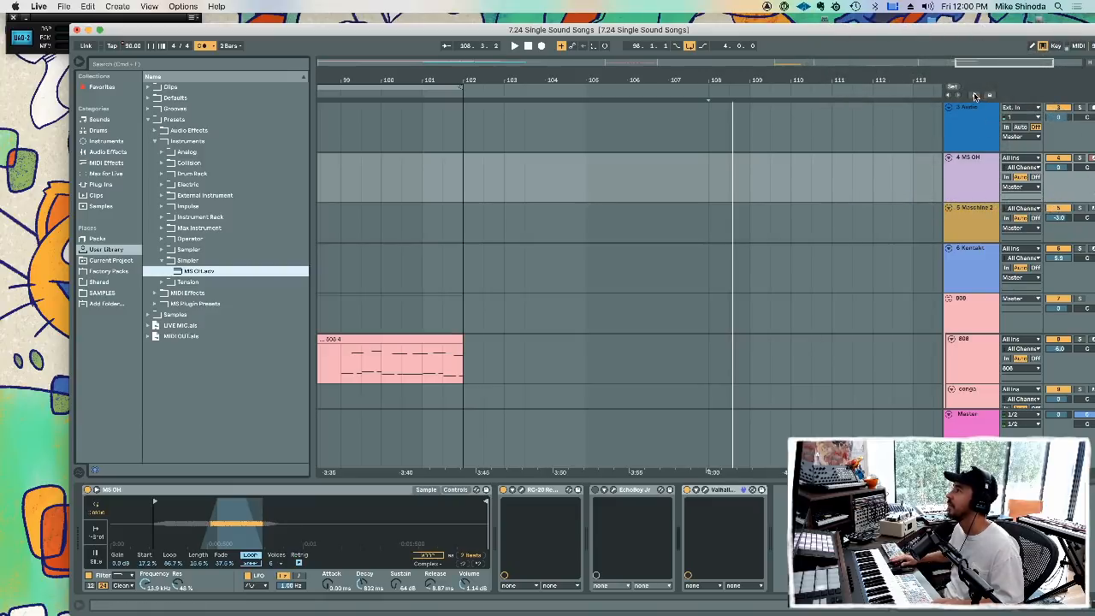
click(976, 96)
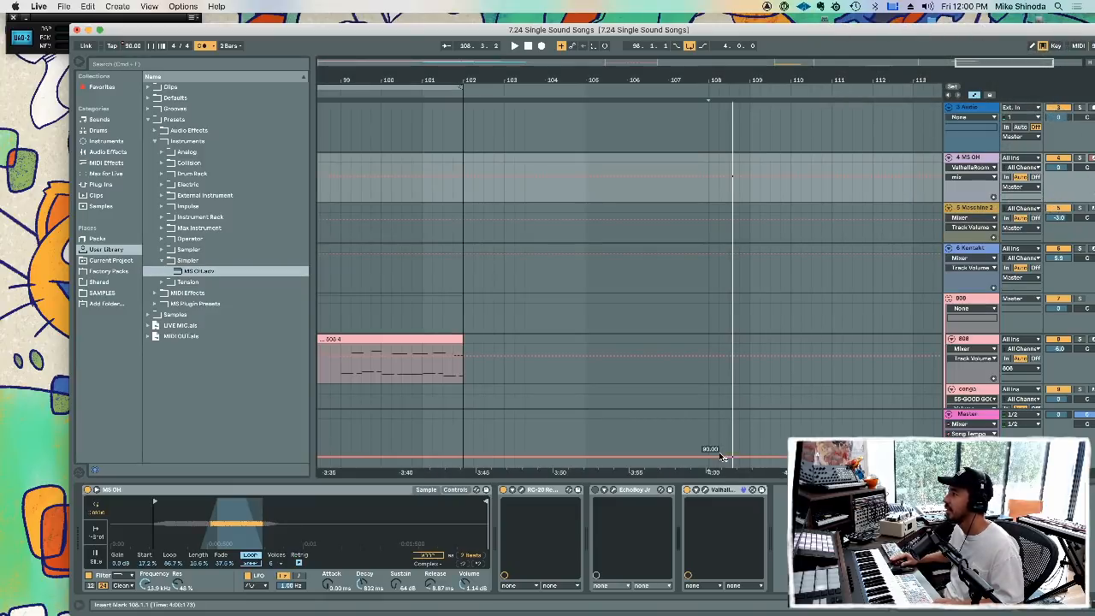
click(751, 458)
drag(759, 457, 752, 444)
key(space)
key(space)
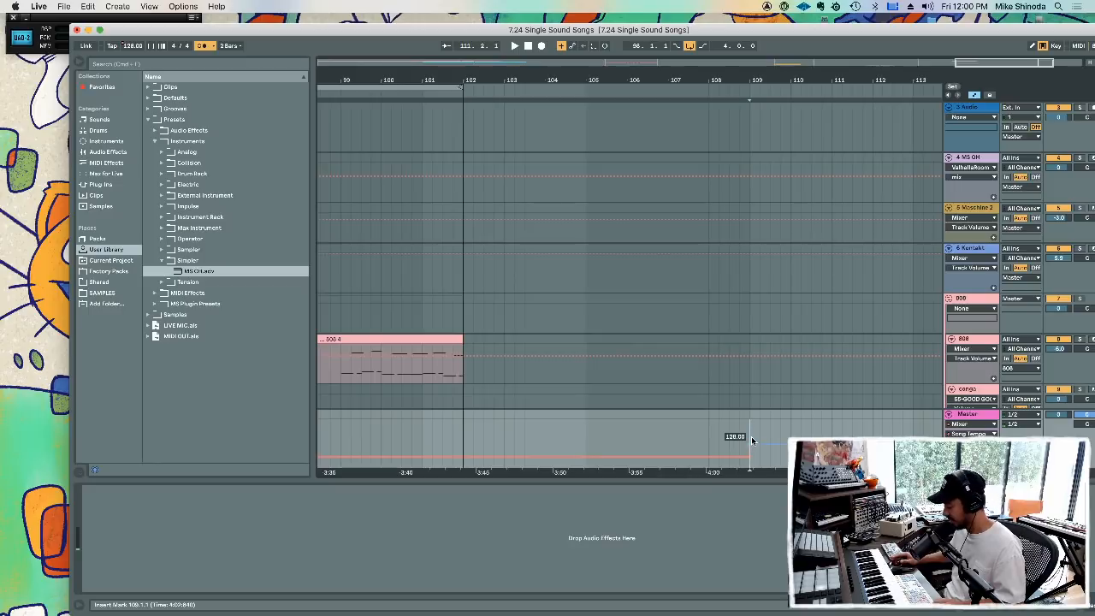
- Add a locator named New at bar 109
right_click(750, 93)
click(758, 124)
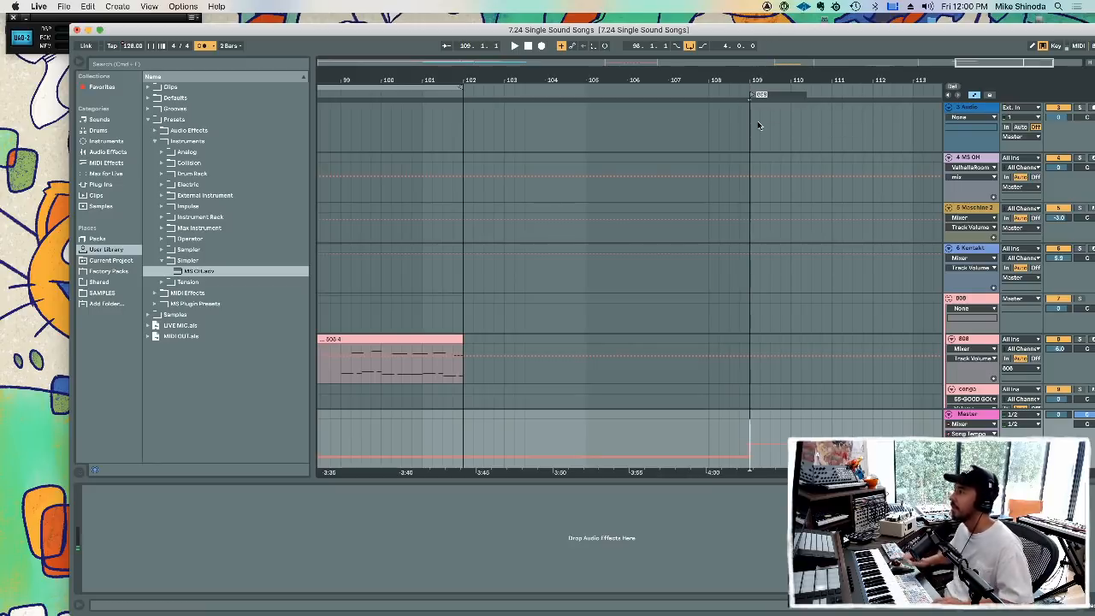
text(New)
key(Return)
- Record a new MIDI part on the MS OH track after the New locator, with the automation hidden
key(F9)
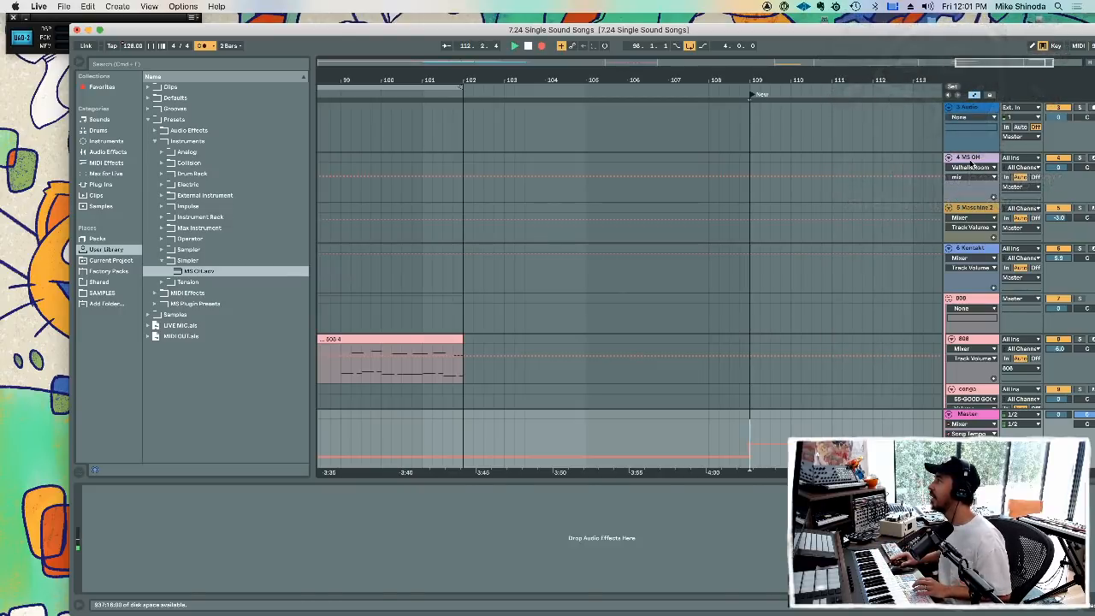
click(967, 157)
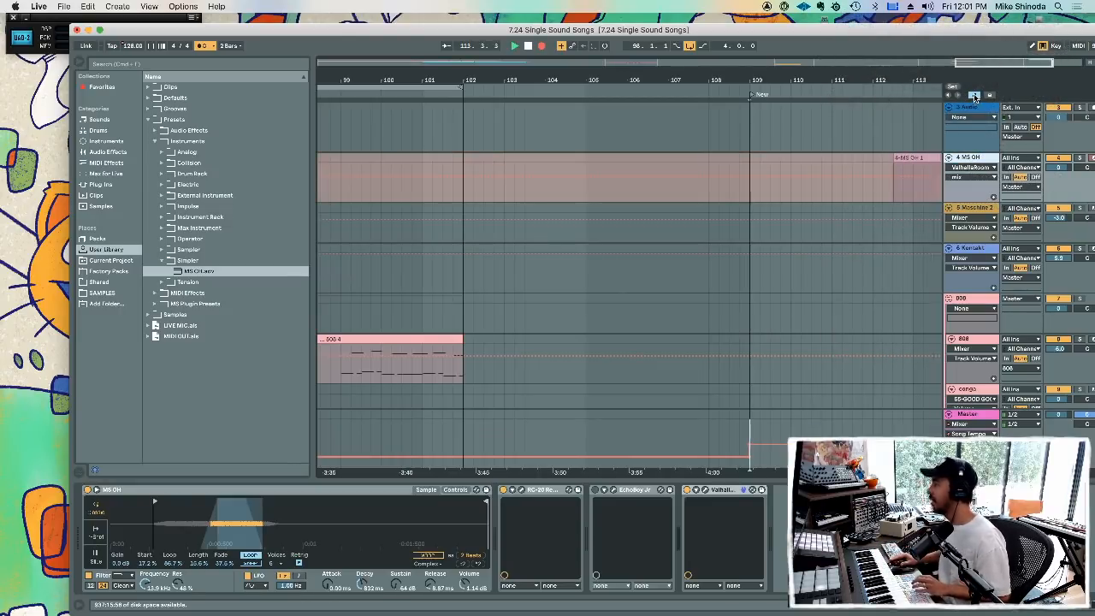
click(975, 95)
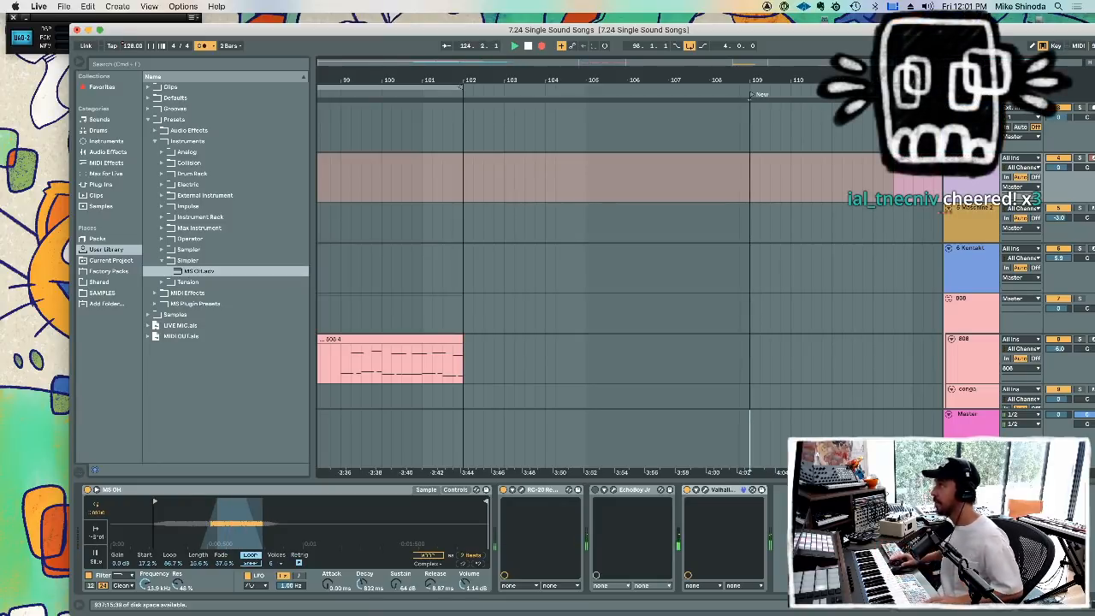
key(space)
key(F11)
key(F11)
- Delete the start of the recorded MS OH clip up to bar 116 and cut the remaining clip
drag(878, 80, 638, 75)
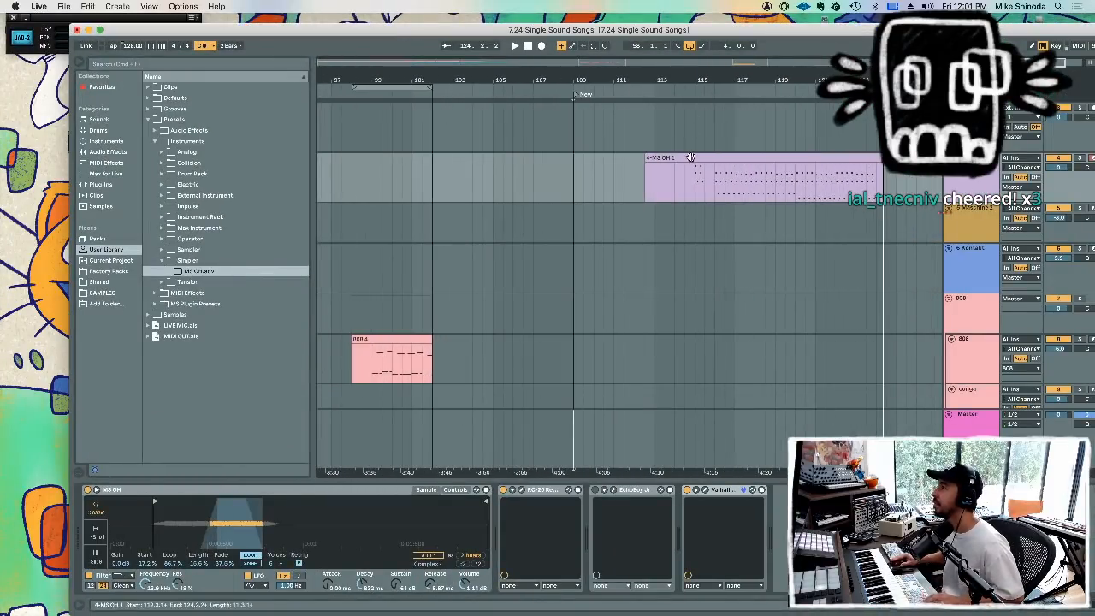
drag(635, 189, 715, 189)
key(Delete)
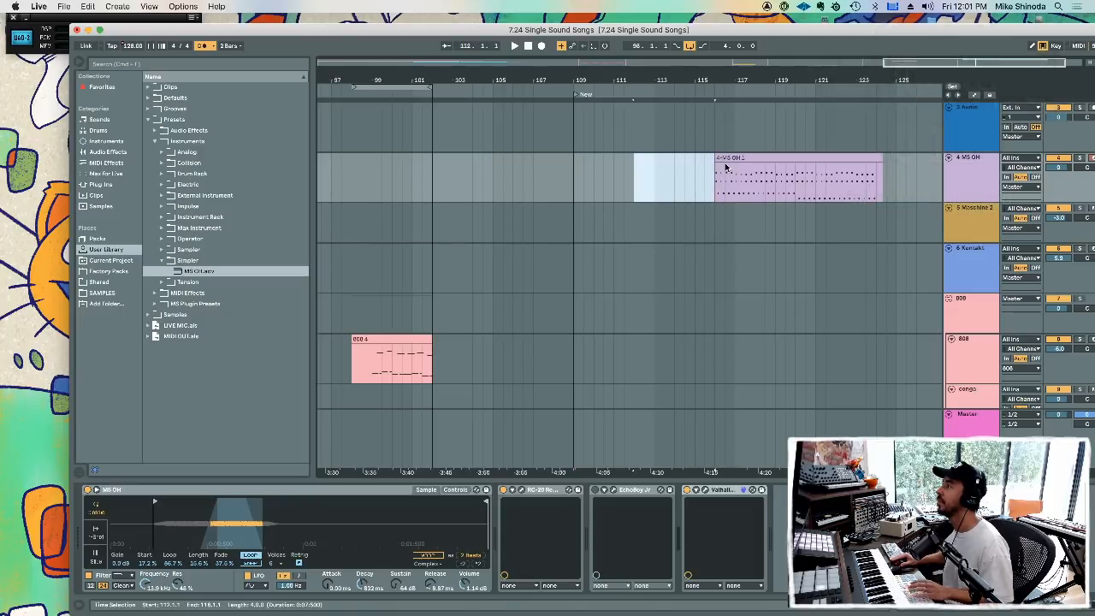
click(729, 157)
key(Delete)
click(581, 179)
key(super+v)
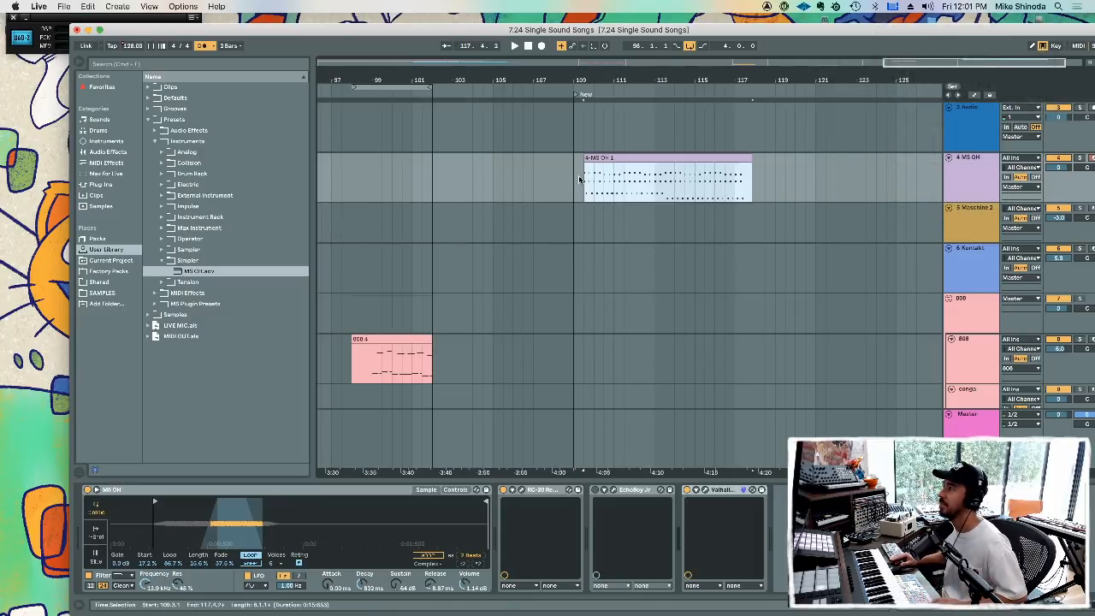
key(super+z)
- Paste the MS OH clip at bar 109, open it and select all its notes
click(575, 181)
key(super+v)
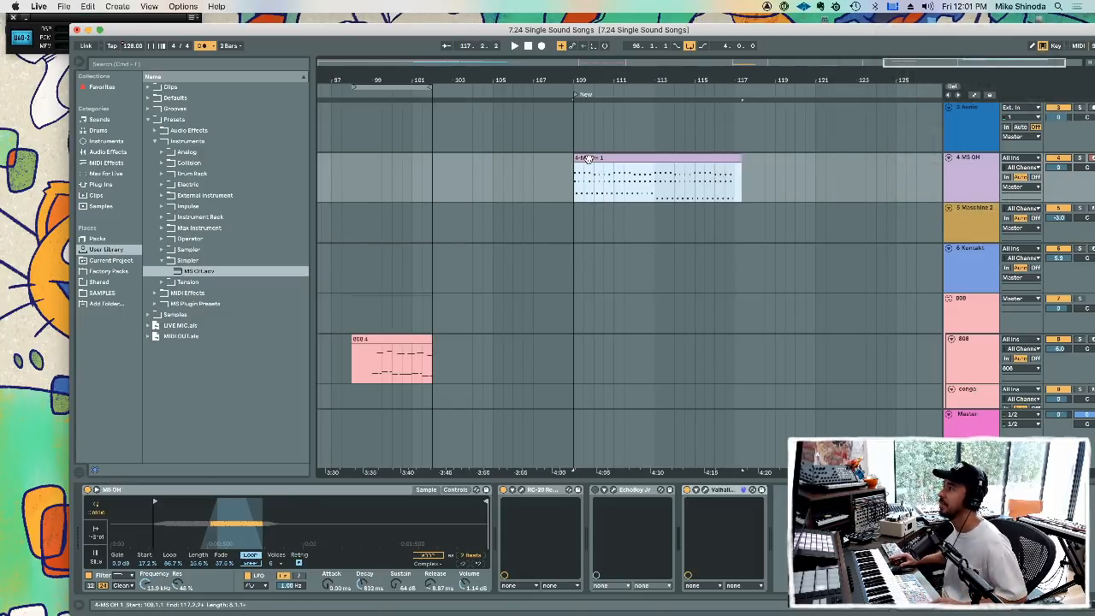
double_click(587, 158)
click(618, 503)
key(super+a)
- Trim the end of the MS OH clip to bar 117 and loop the arrangement over the clip during playback
key(space)
drag(764, 197, 736, 185)
key(Delete)
click(717, 157)
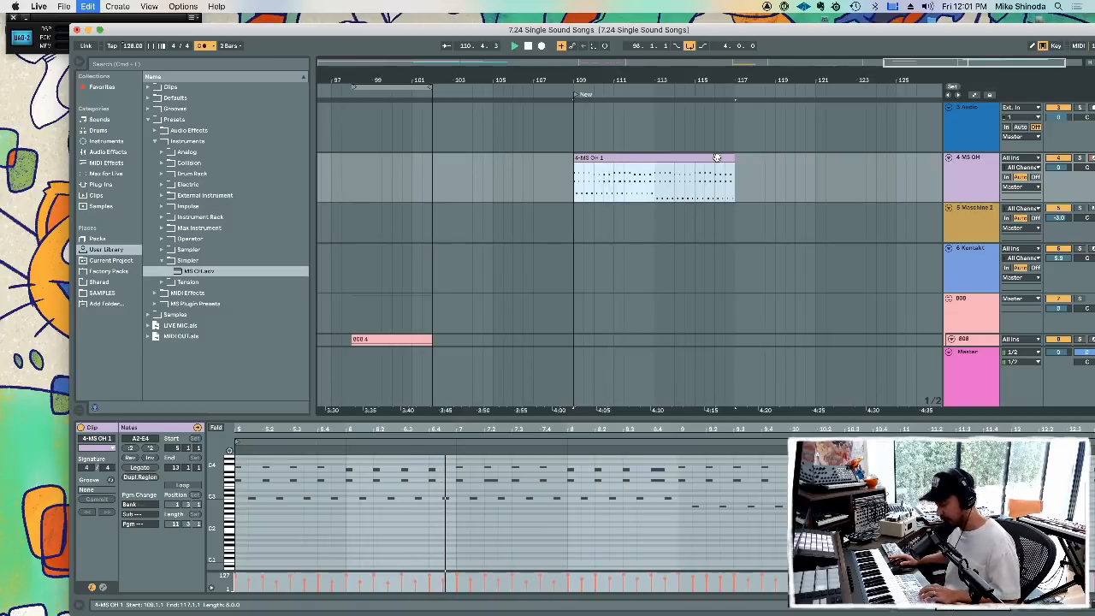
key(super+l)
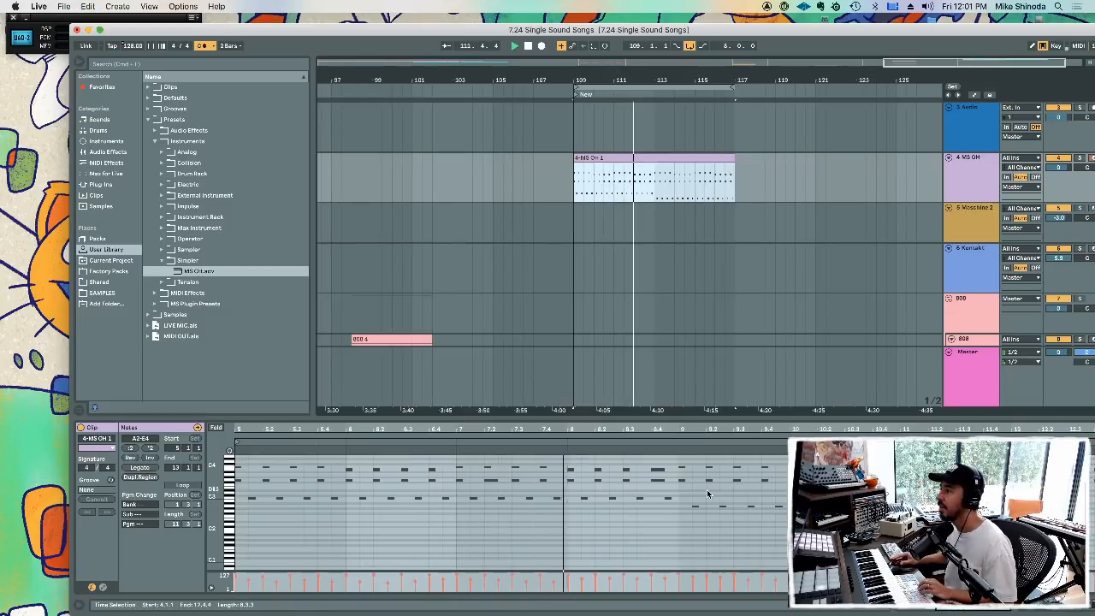
- Record a new MIDI bass part on the 808 track over the looped bars 109 to 117
click(970, 254)
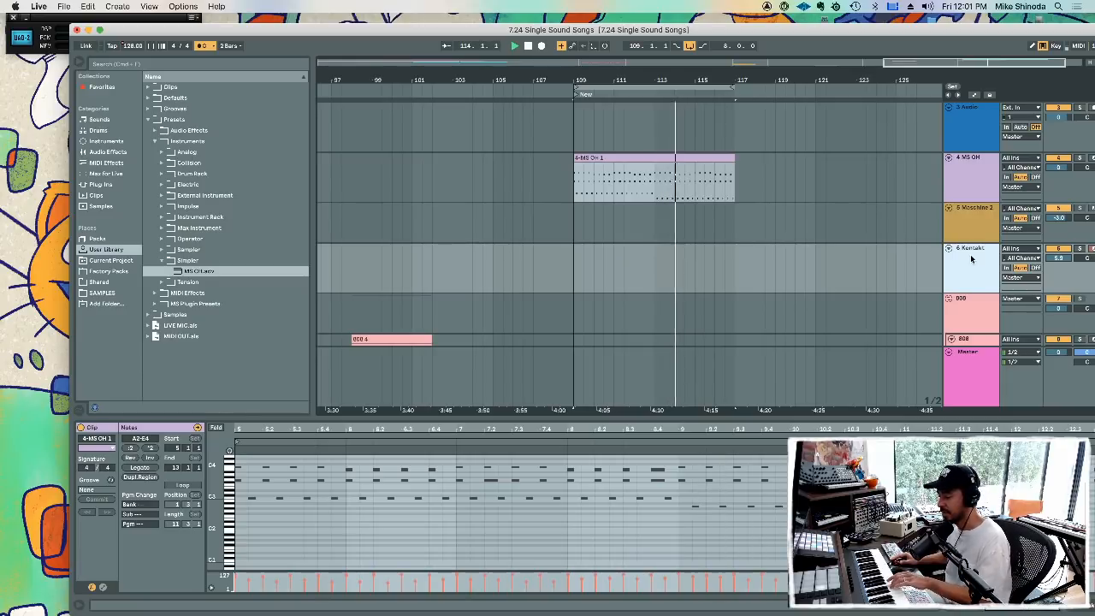
scroll(969, 263, down, 1)
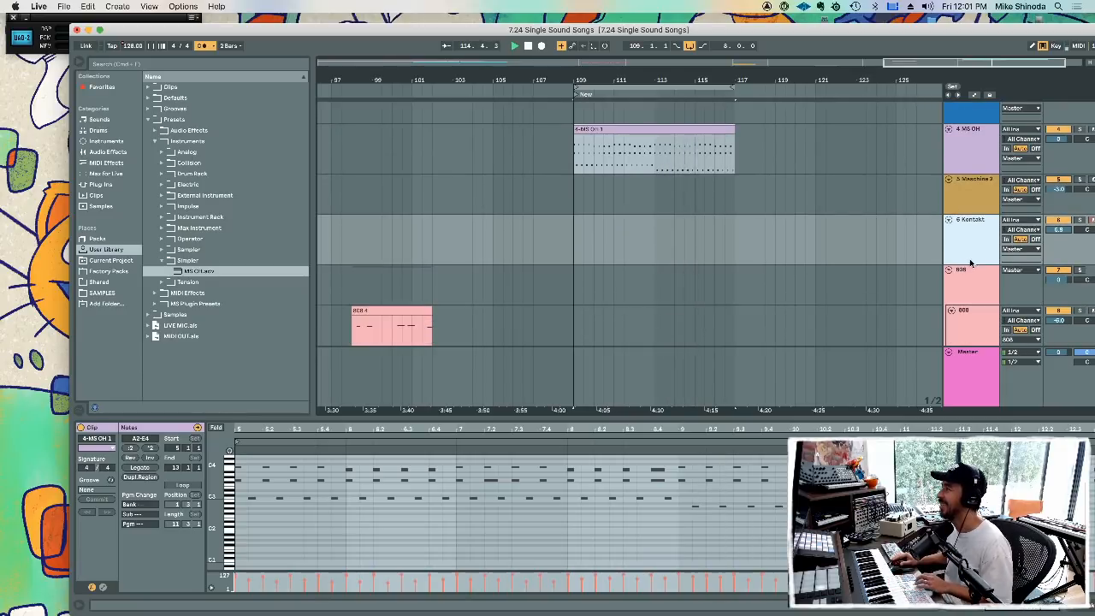
click(970, 313)
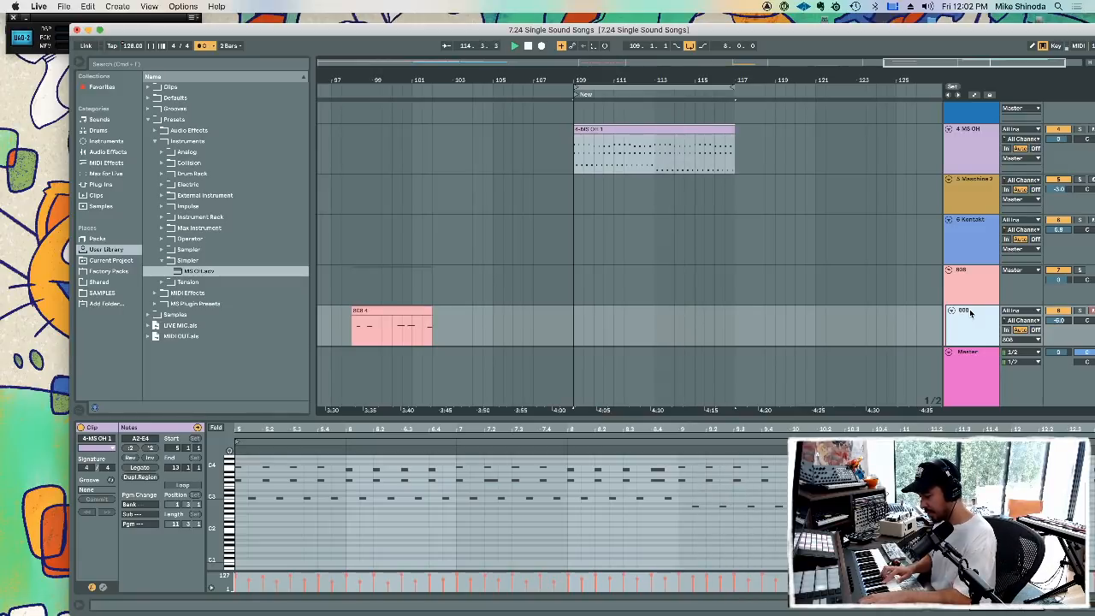
key(F9)
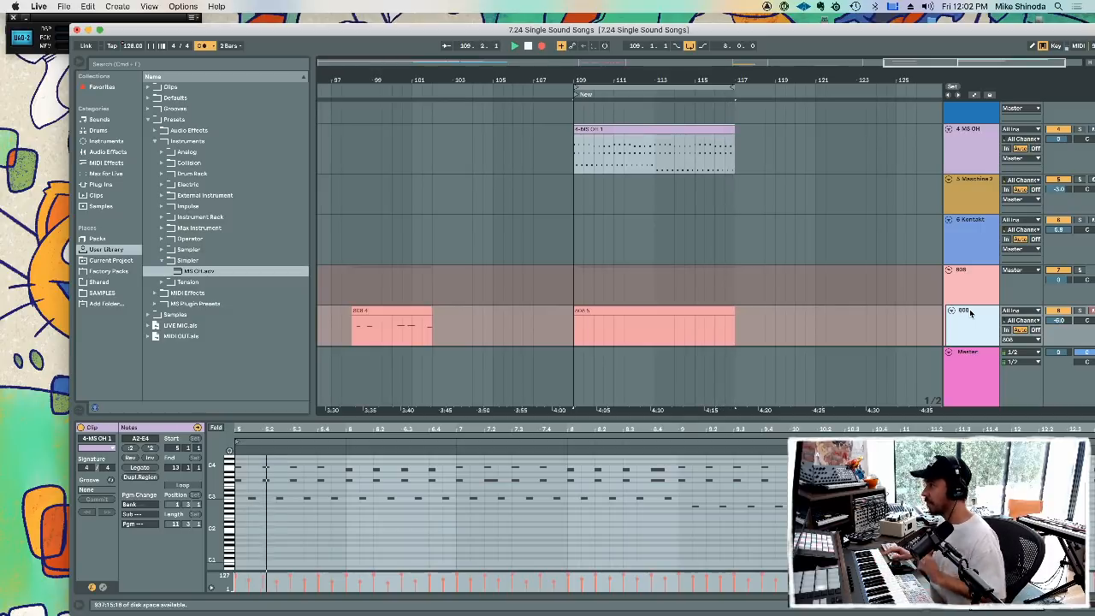
key(F9)
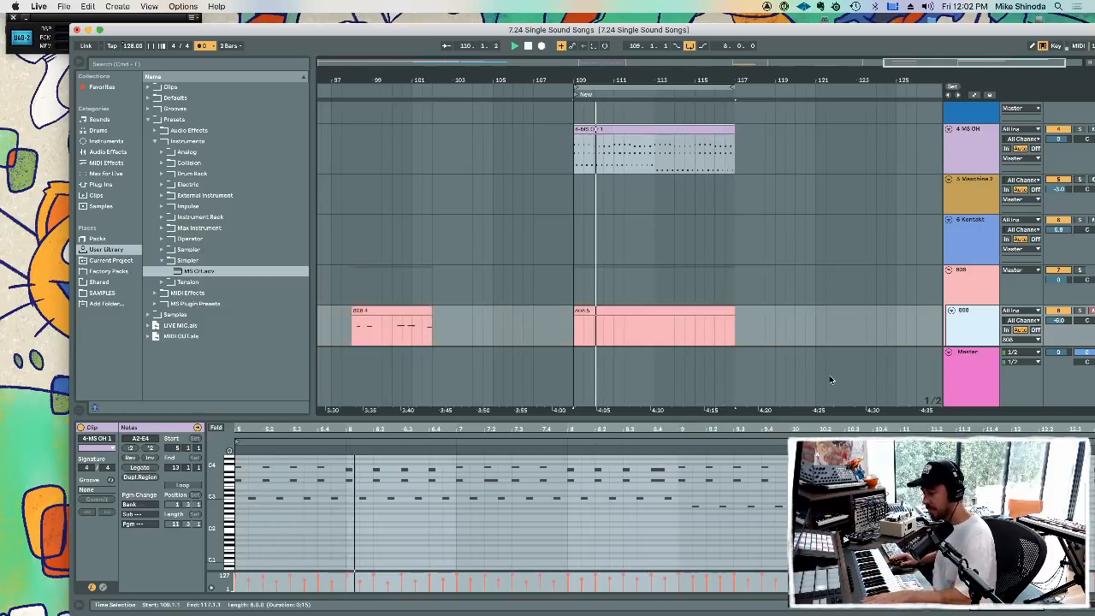
- Quantize the notes of the new 808 clip to 1/16, adjusting note starts and ends at 100%
click(696, 323)
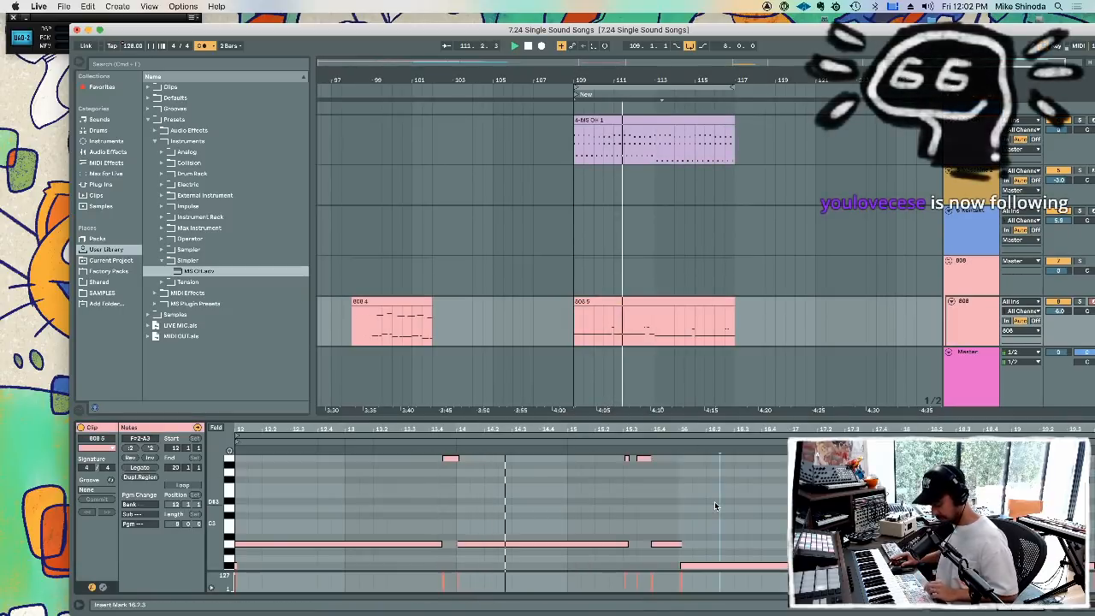
right_click(717, 308)
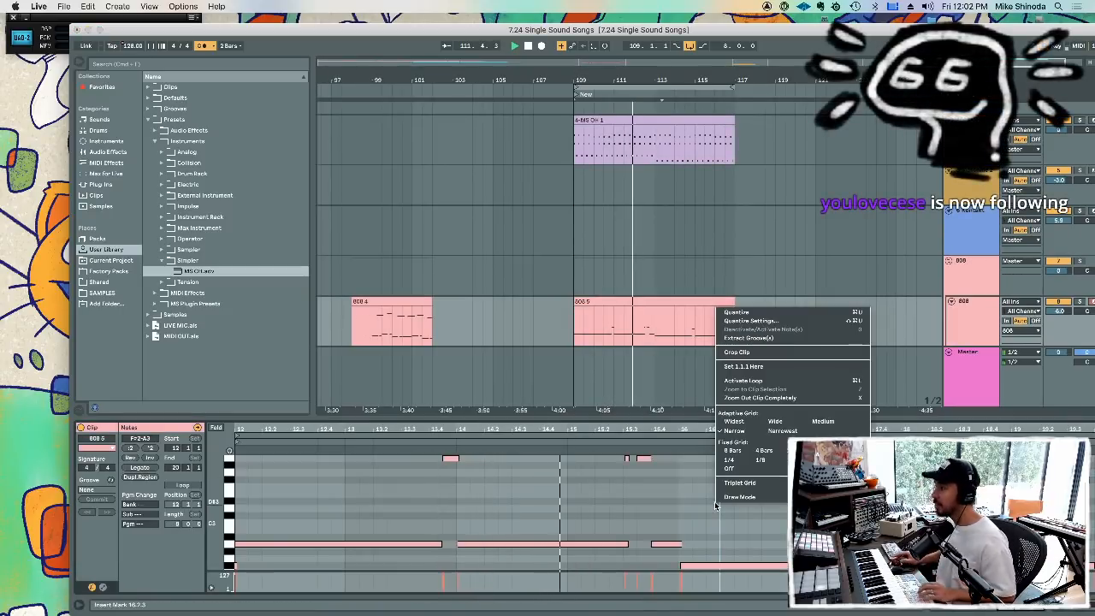
click(768, 321)
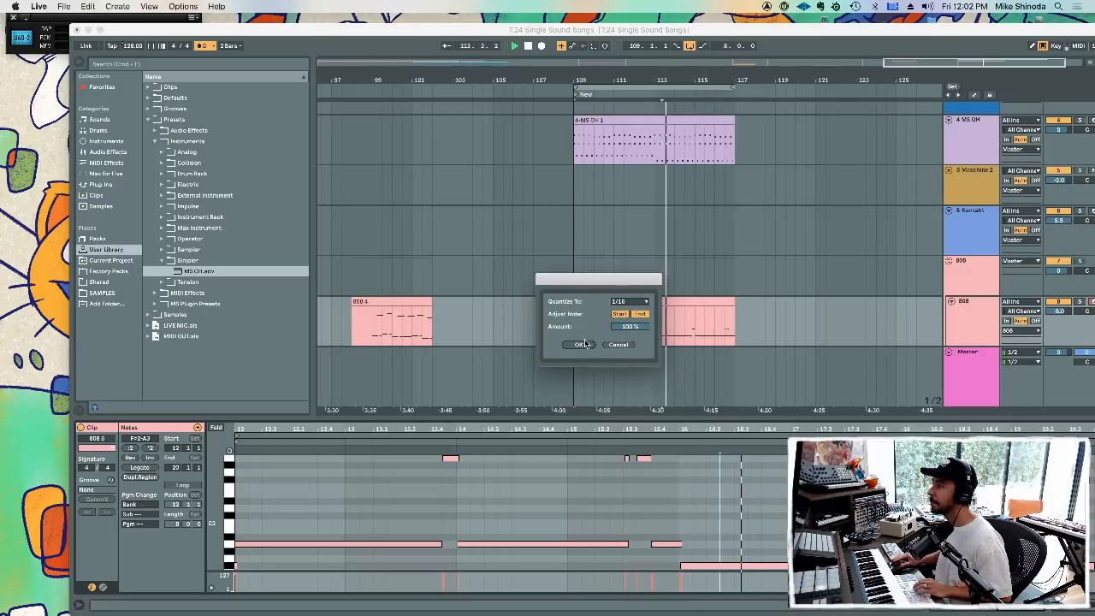
click(579, 344)
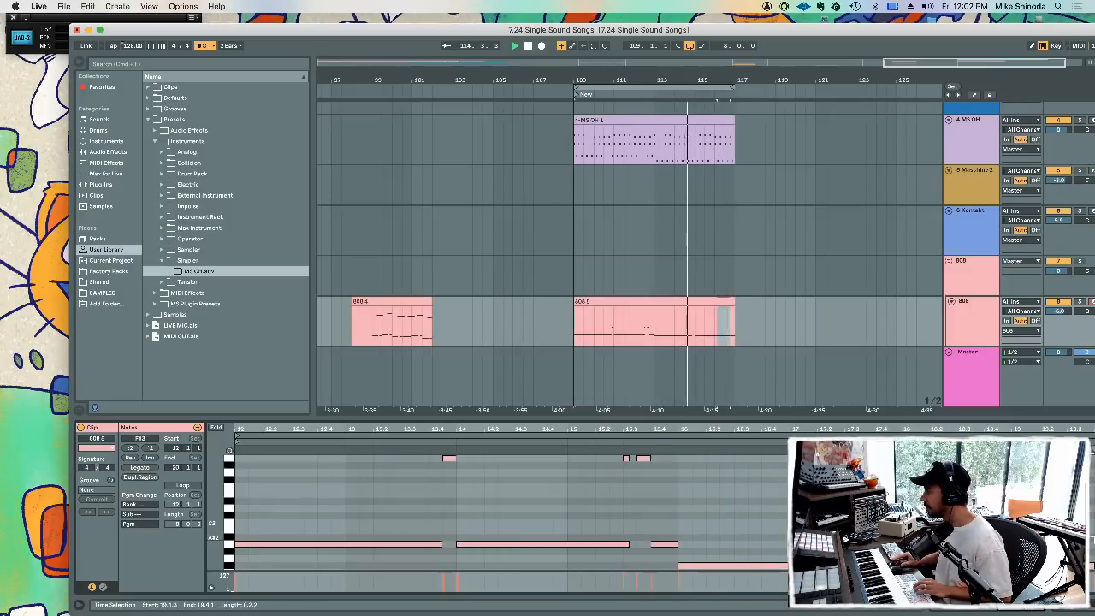
click(1031, 566)
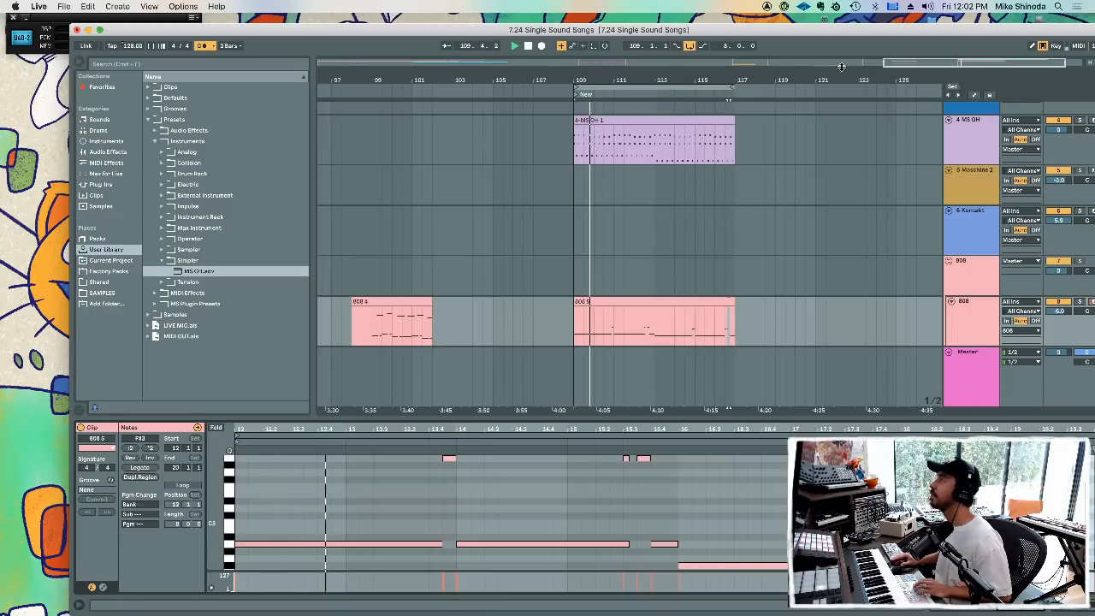
- Show the MS OH track's devices in the enlarged window and raise the RC-20 Digital amount to 15%
double_click(839, 30)
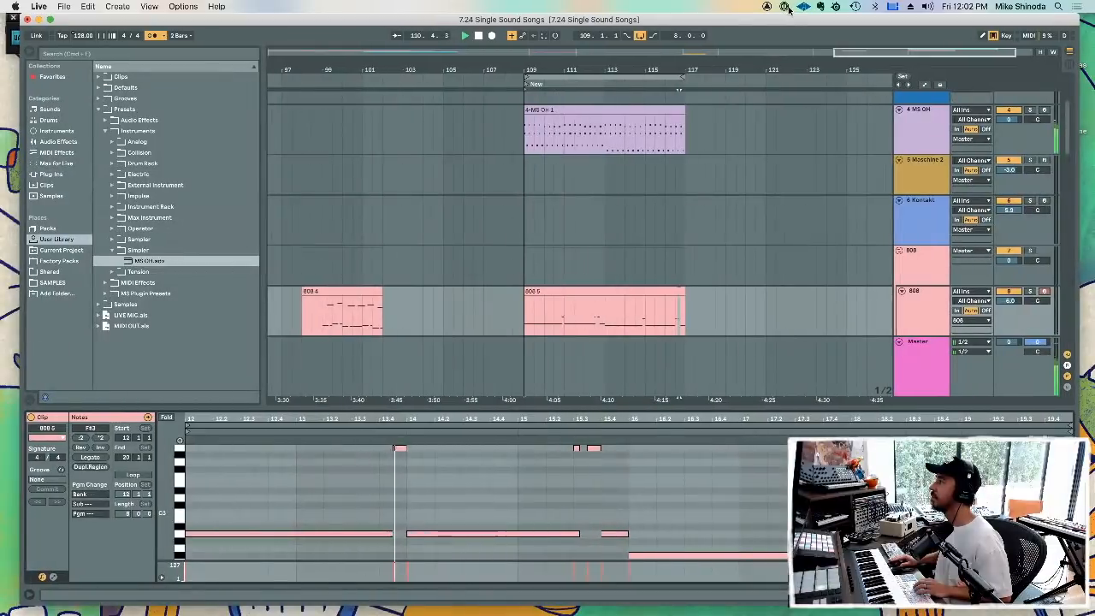
click(928, 136)
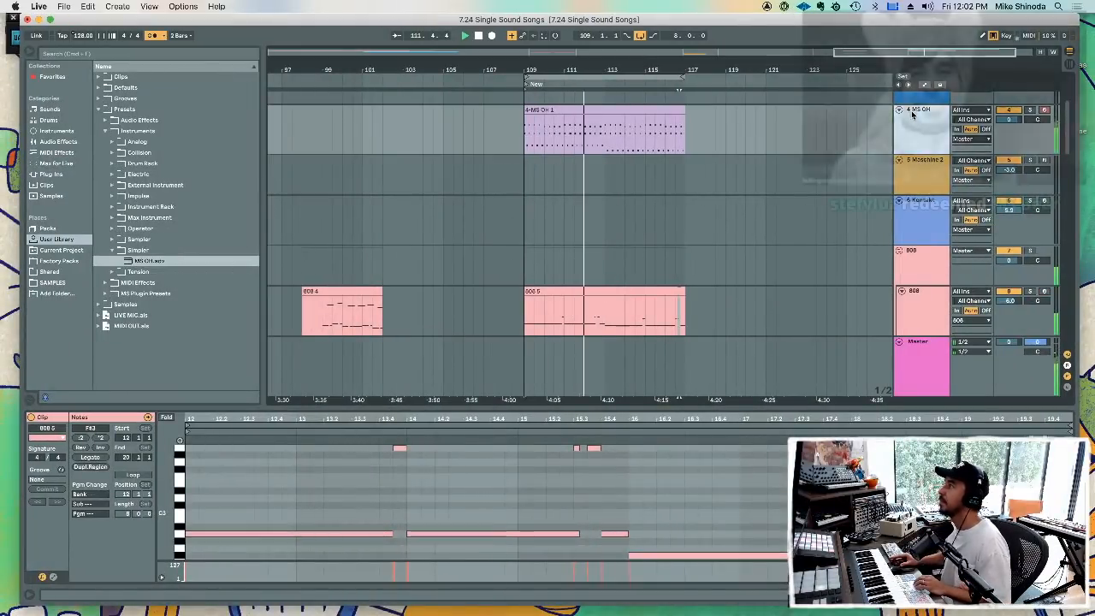
double_click(914, 111)
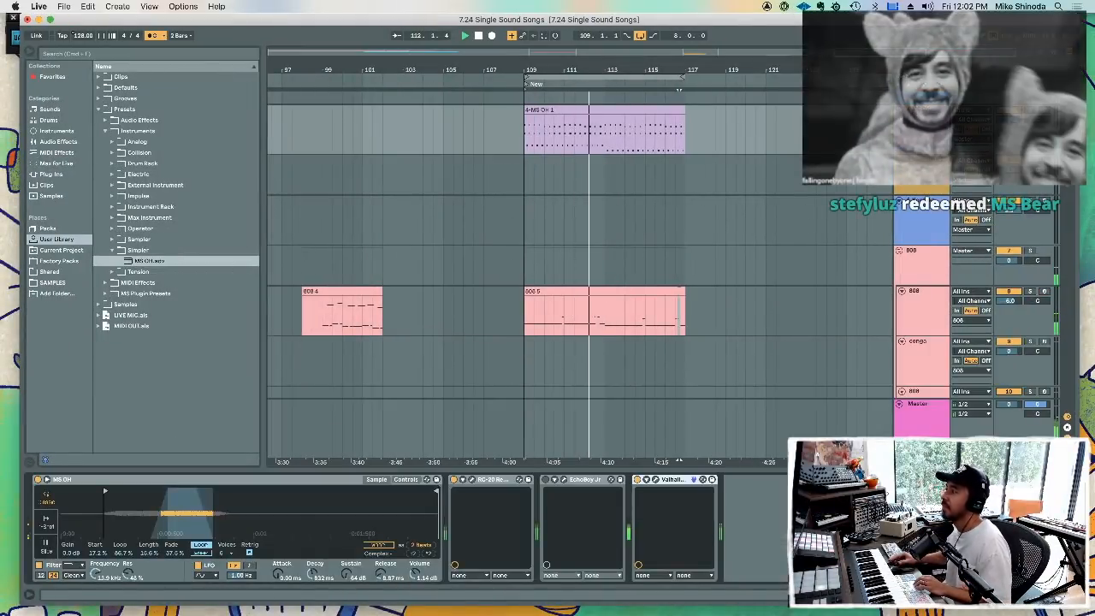
click(471, 482)
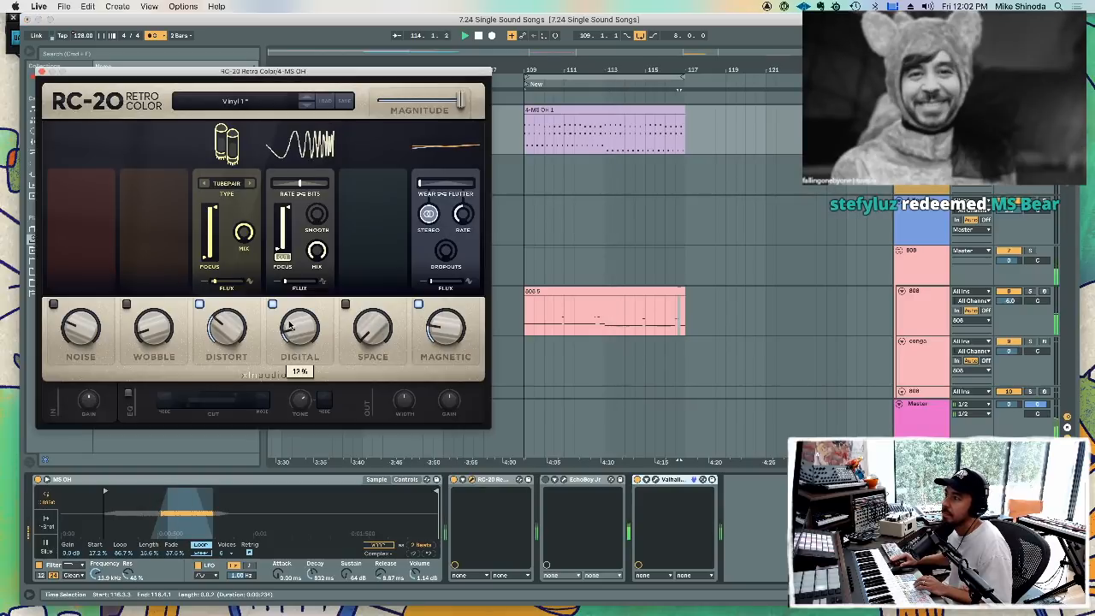
drag(290, 322, 291, 319)
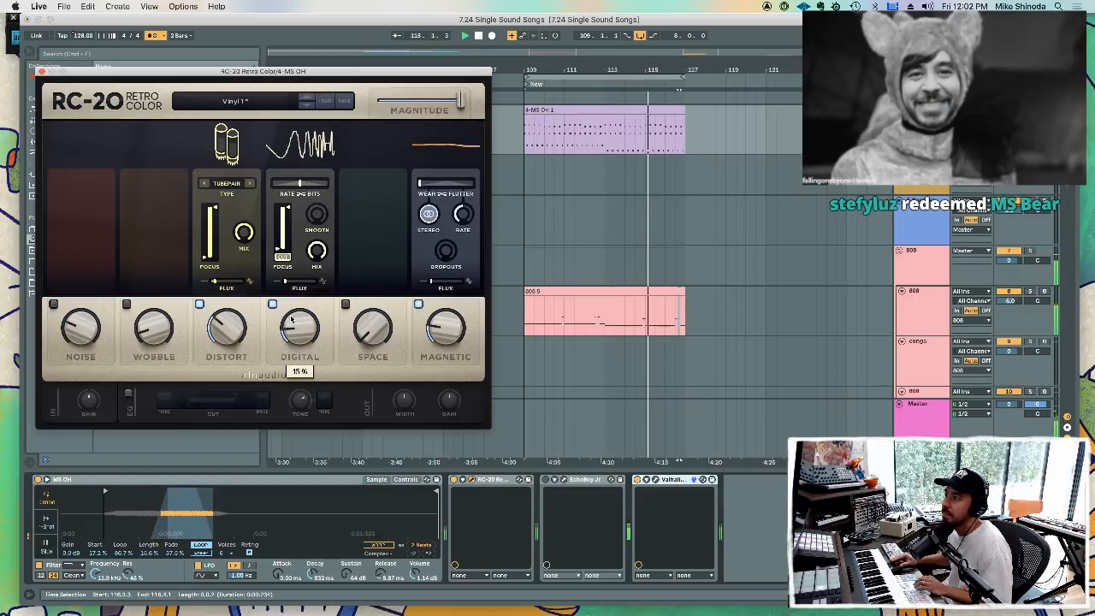
- Switch on EchoBoy Jr. on the MS OH track, try an echo time of 1/16 and return it to 1/8
click(546, 481)
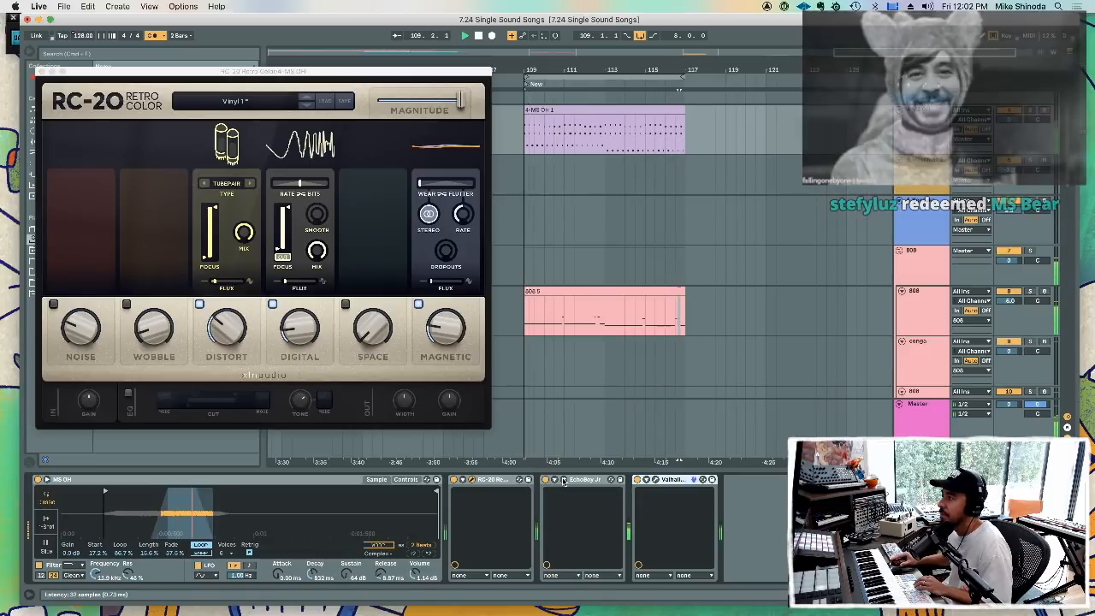
click(563, 480)
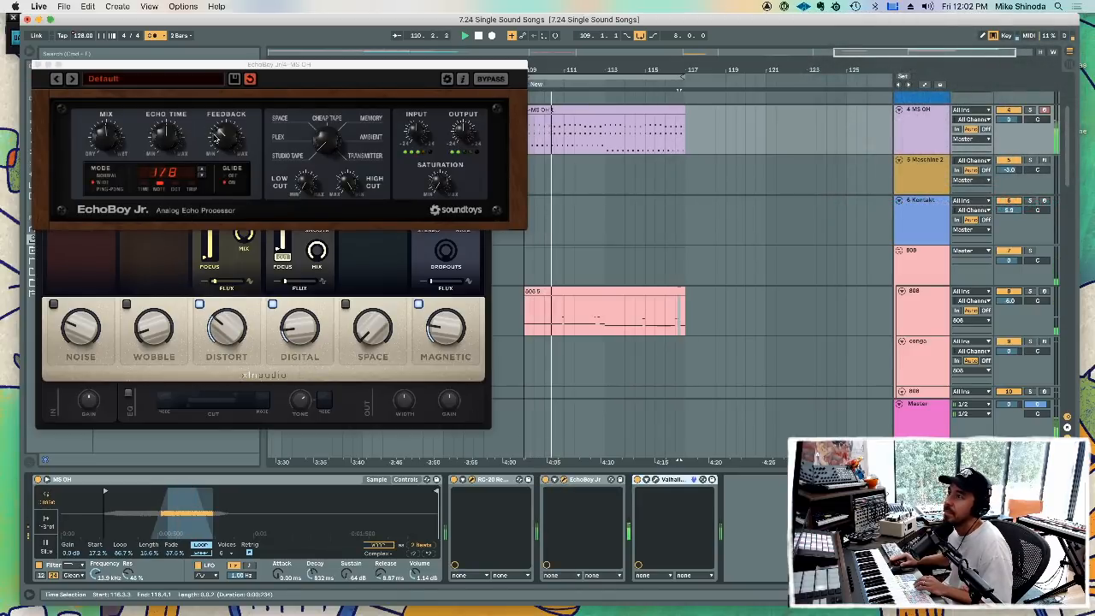
drag(159, 135, 159, 148)
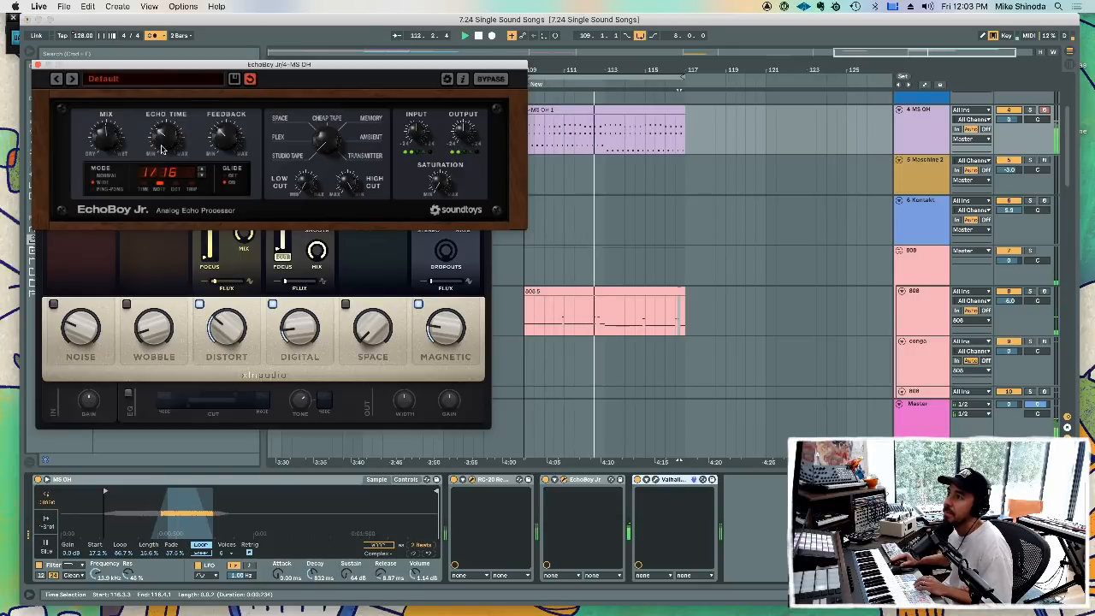
mouse_move(161, 149)
mouse_down()
mouse_move(165, 158)
mouse_move(168, 150)
mouse_up()
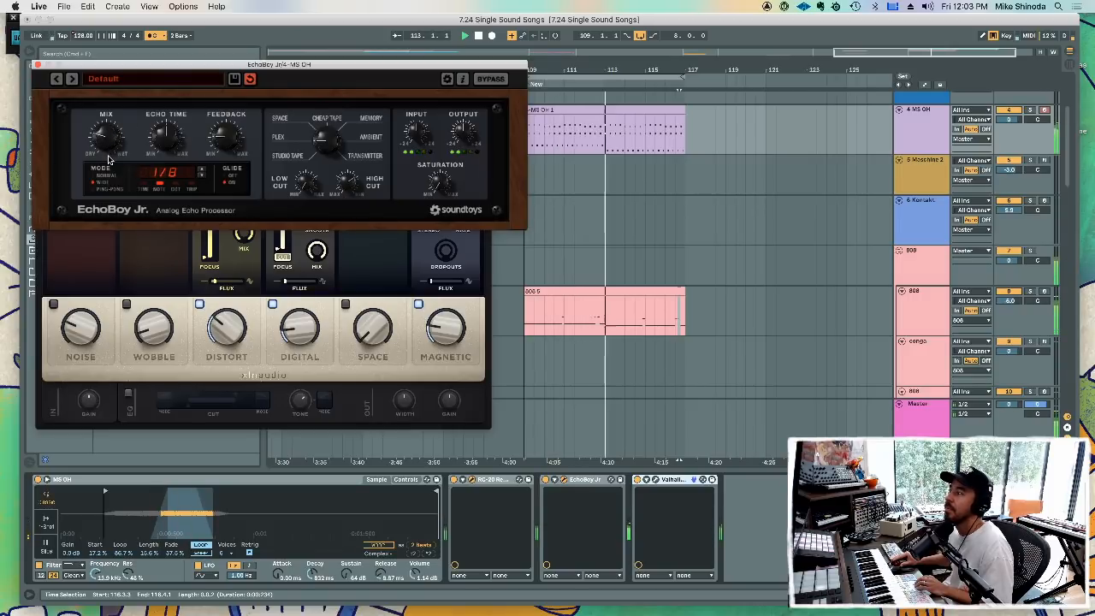
click(35, 64)
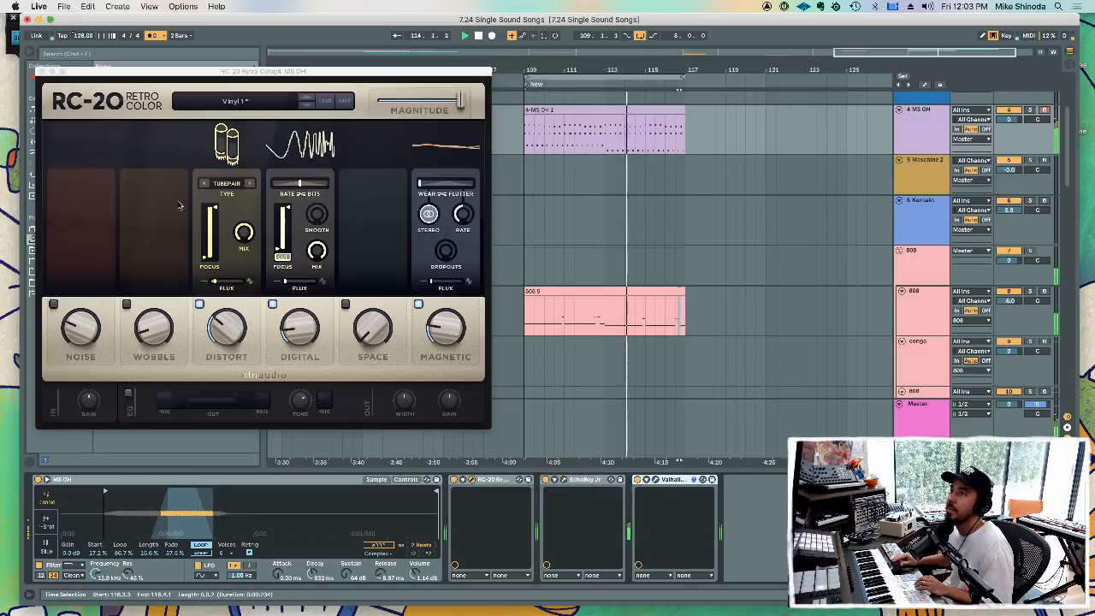
- Set the MS OH track's ValhallaRoom reverb to a 3.69 s decay and 43.3% mix, and close the plug-in windows
click(656, 480)
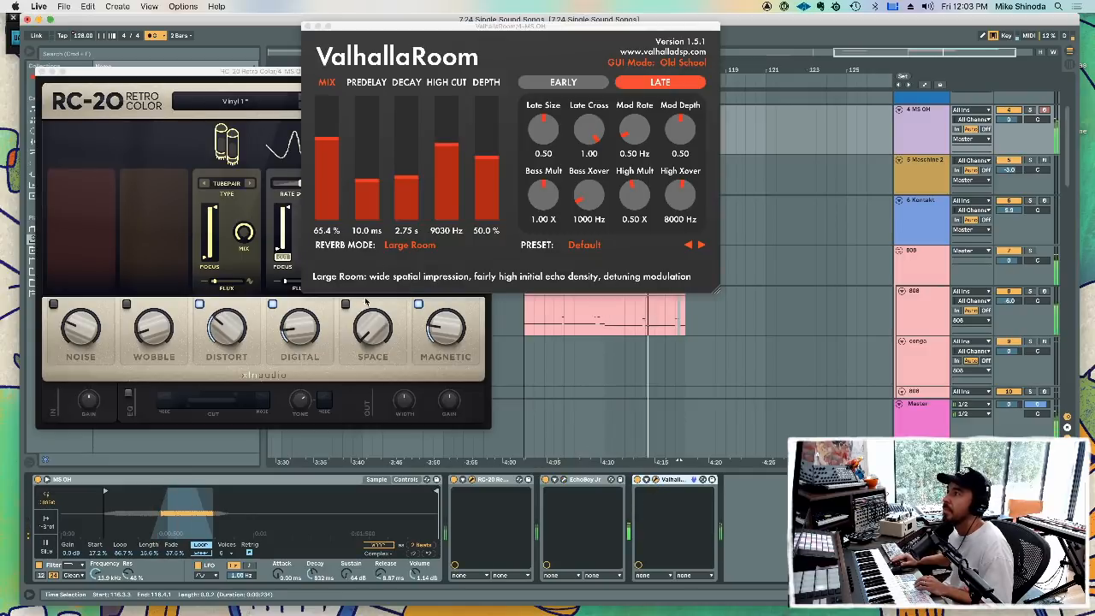
drag(406, 176, 407, 182)
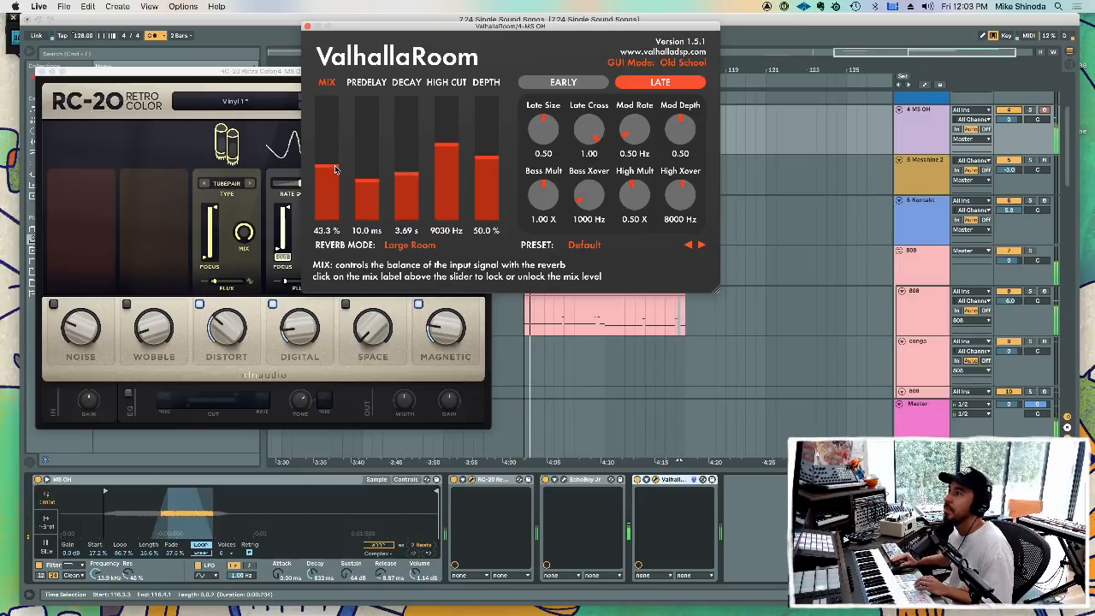
click(307, 26)
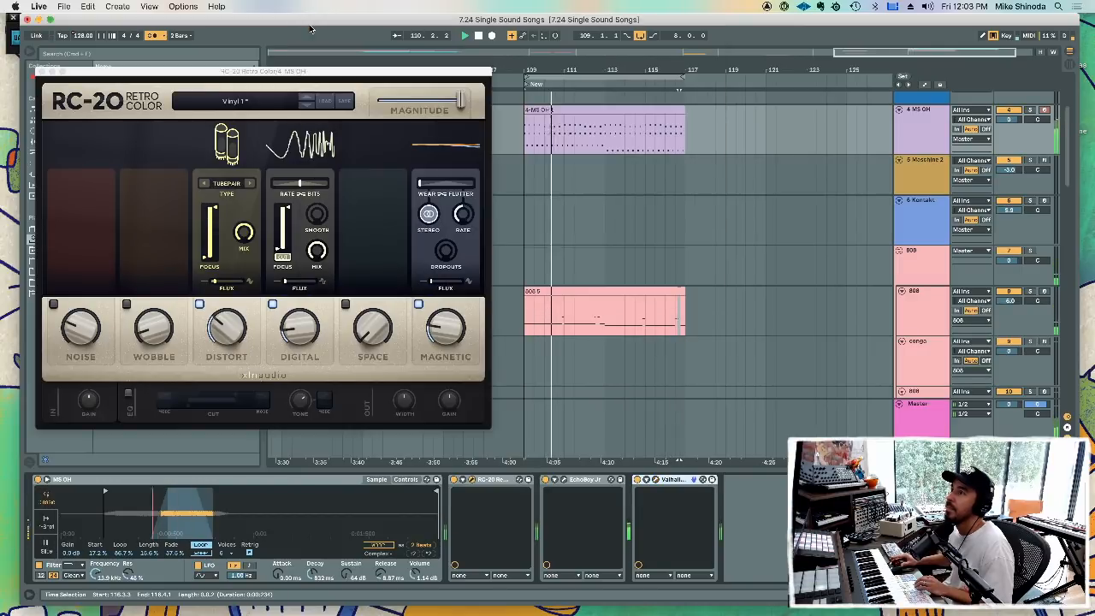
click(40, 72)
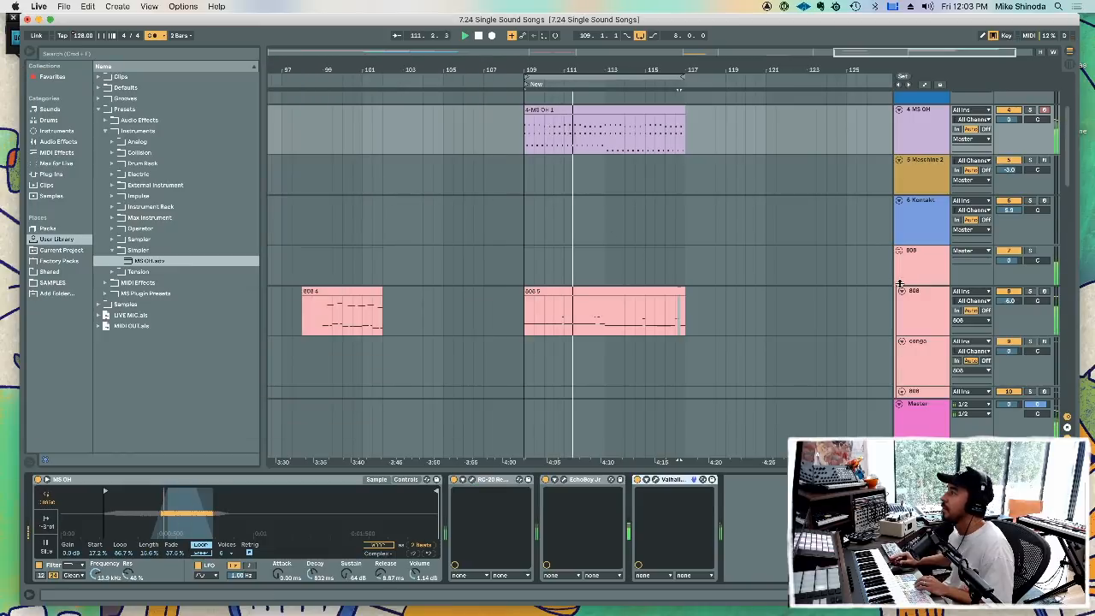
- Audition the conga and 808 instruments in the 808 group and the MS OH instrument, ending on conga track 11
click(933, 356)
scroll(933, 356, down, 4)
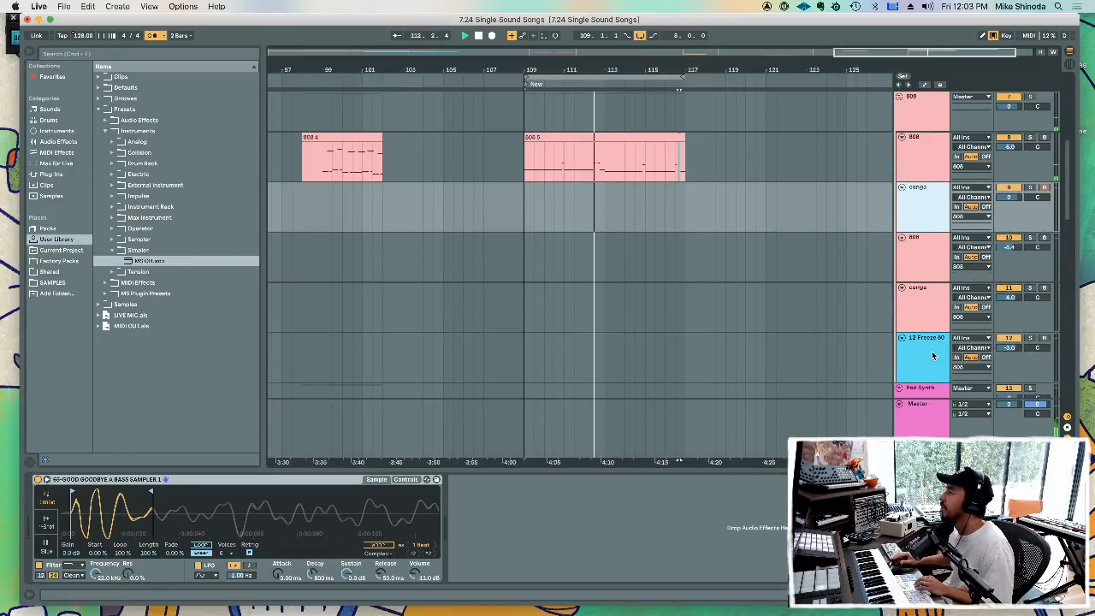
click(925, 298)
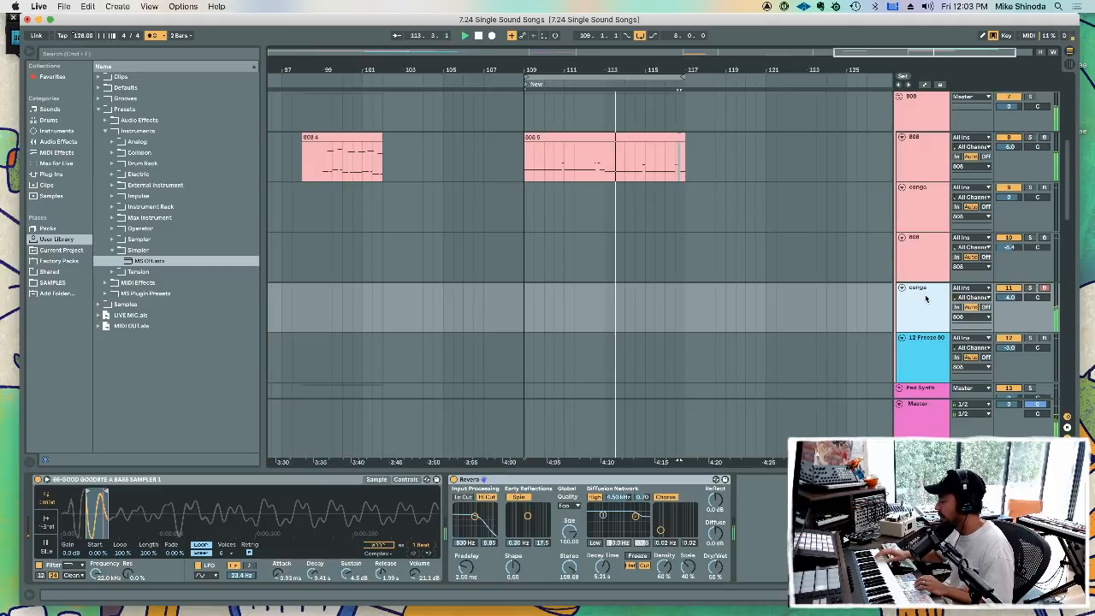
scroll(930, 314, up, 5)
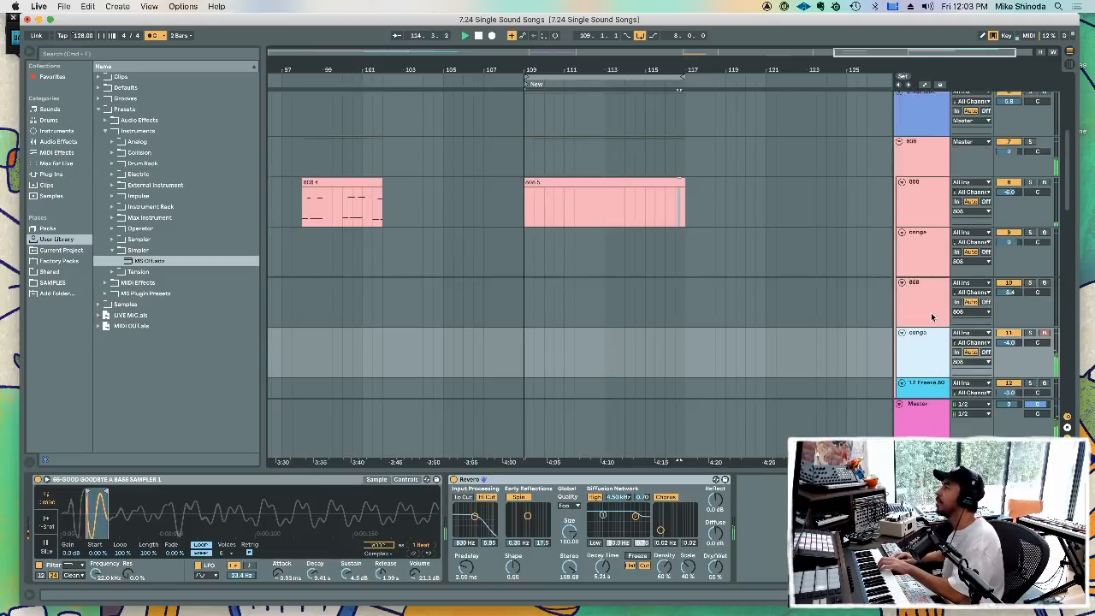
click(933, 199)
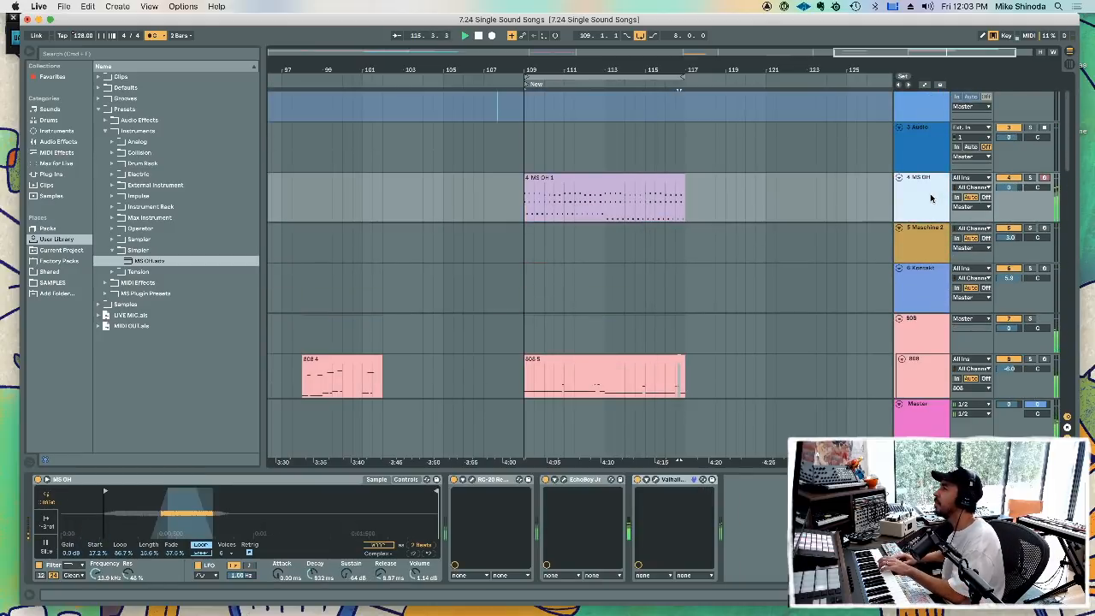
scroll(920, 344, down, 3)
click(920, 344)
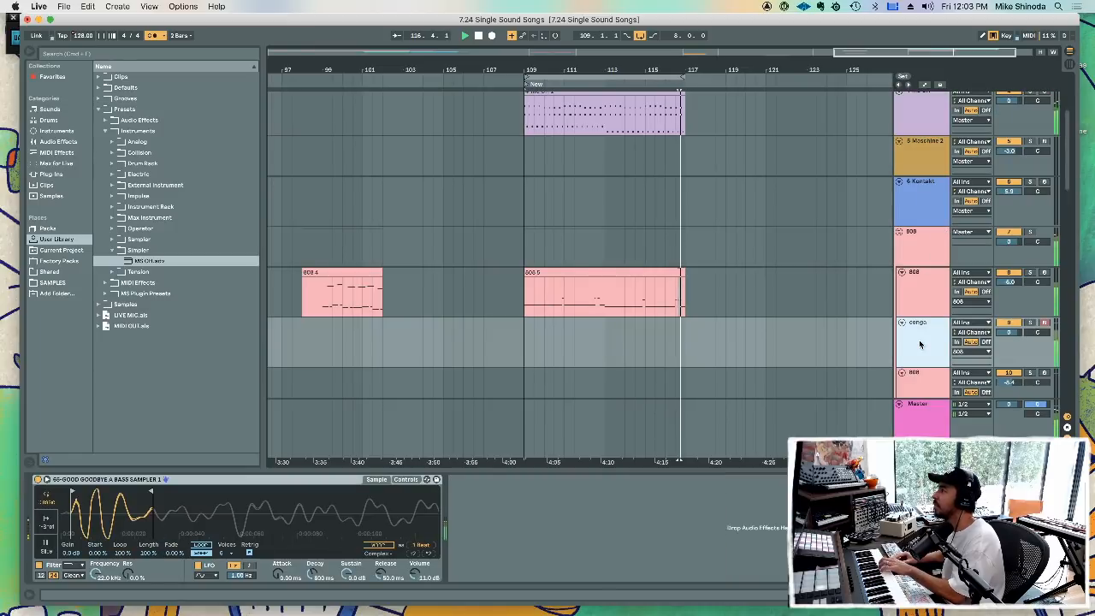
scroll(920, 344, down, 2)
click(927, 289)
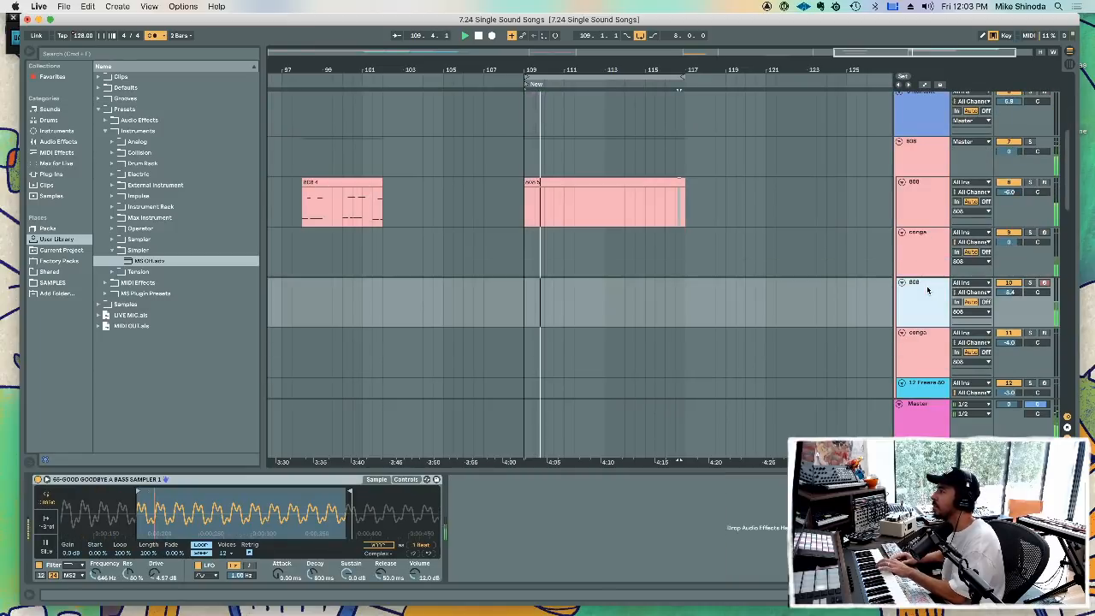
scroll(924, 291, down, 1)
click(921, 292)
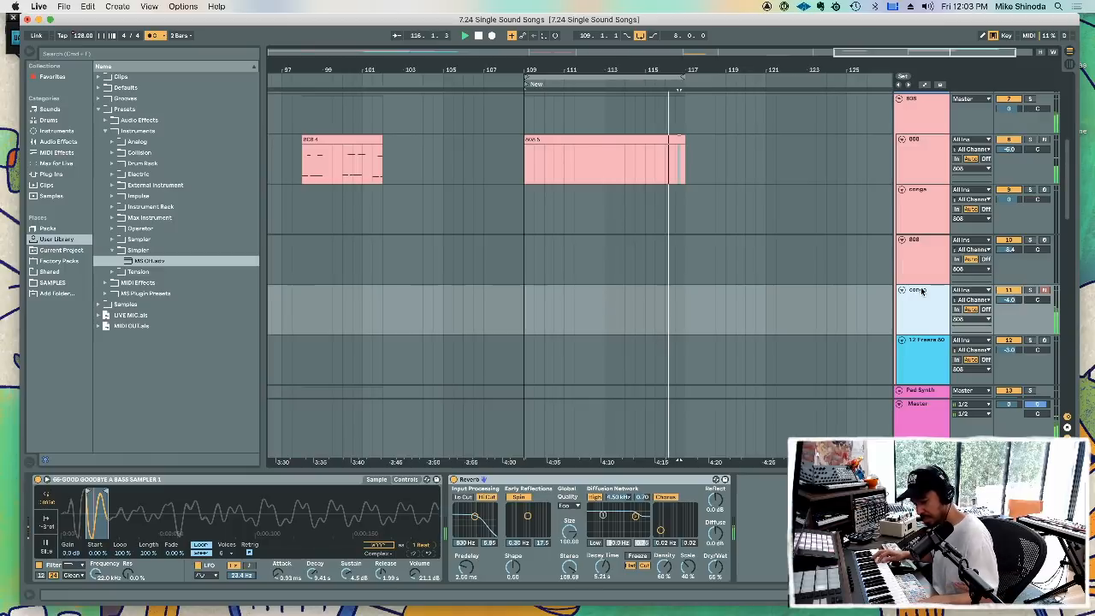
key(F9)
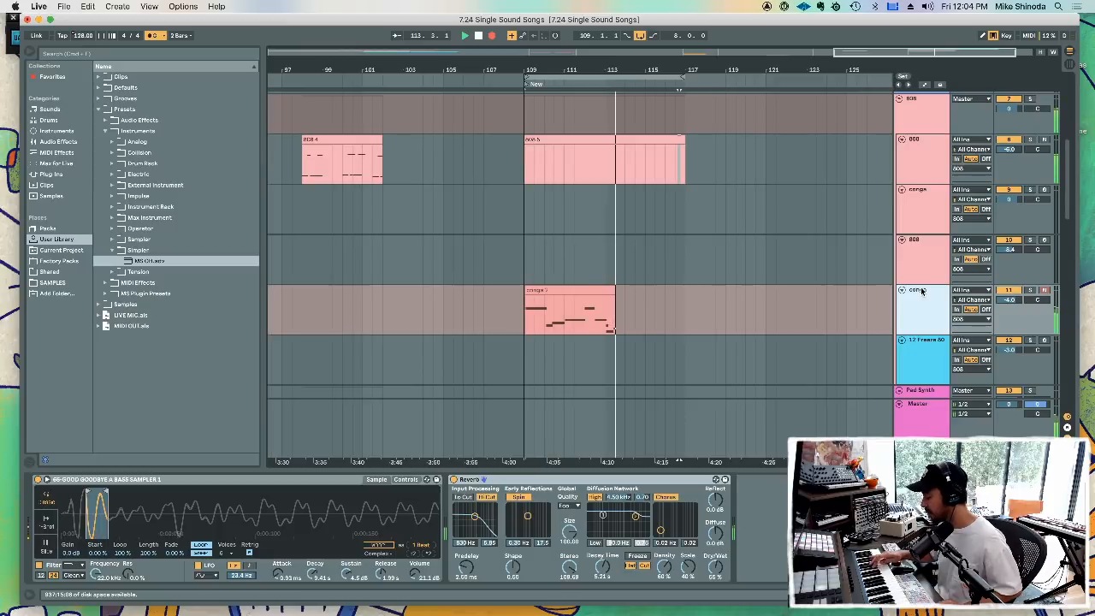
key(space)
key(super+z)
key(space)
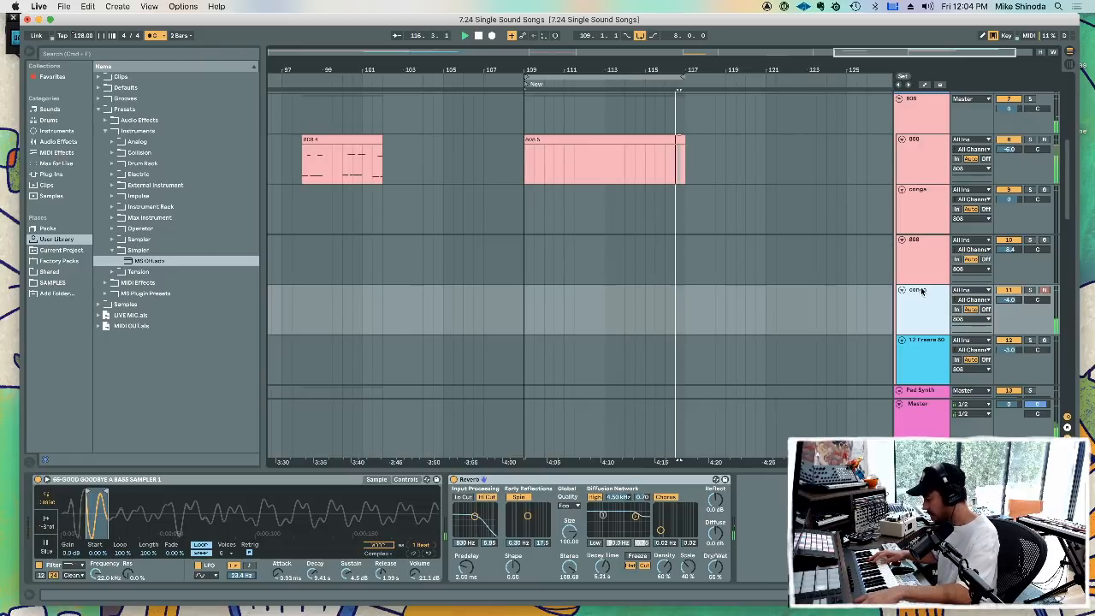
- Record a new MIDI melody on conga track 11 over the looped bars 109 to 117
key(F9)
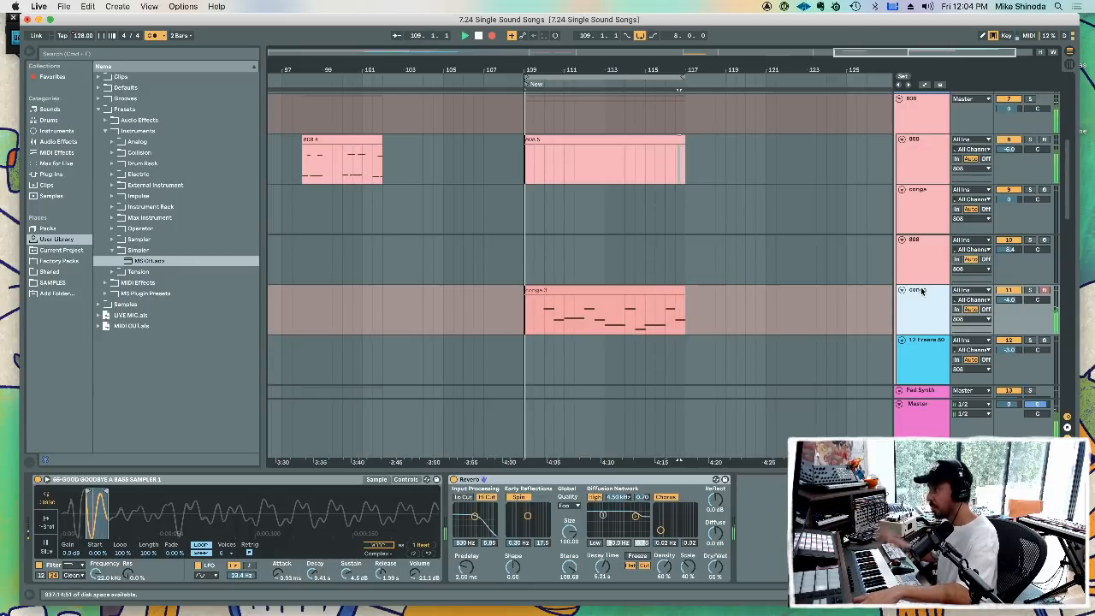
key(F9)
click(694, 293)
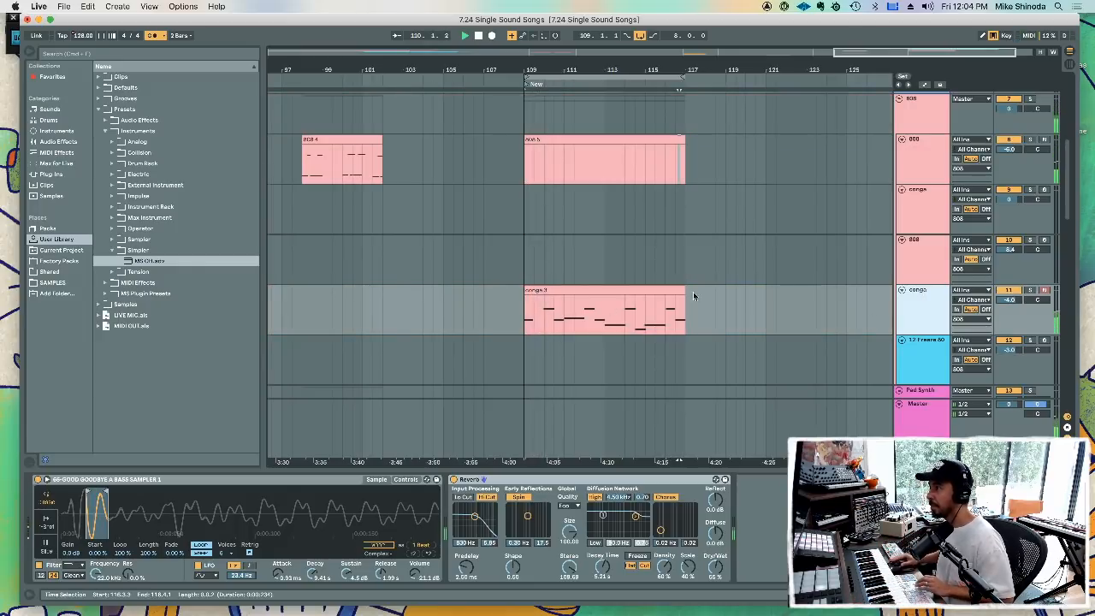
- Quantize the new conga melody and replace its opening G#3 note with a copy of the long A3 note
double_click(599, 300)
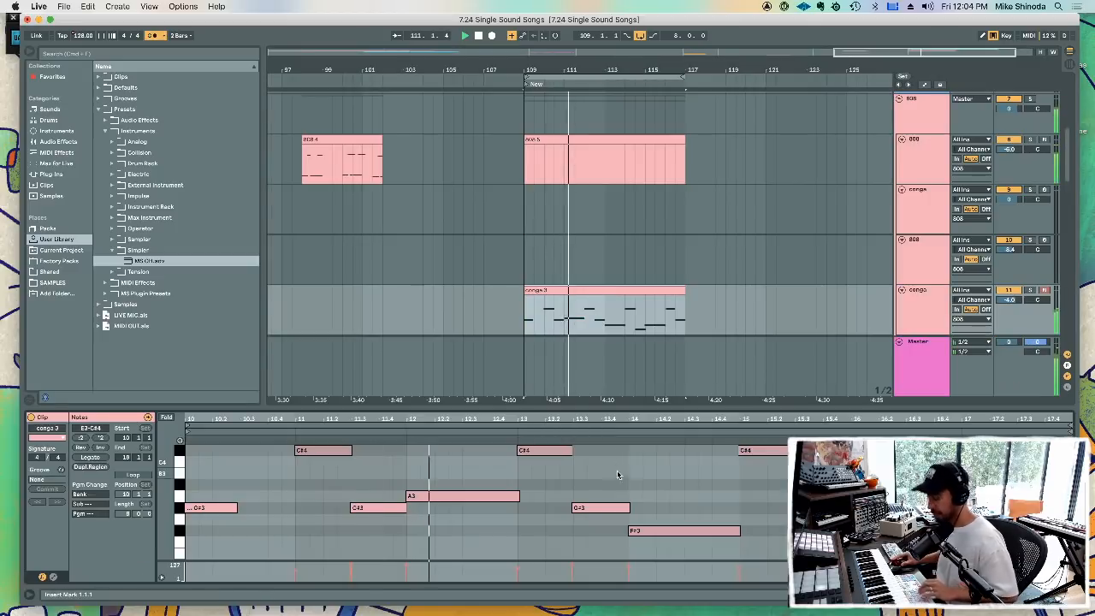
key(super+a)
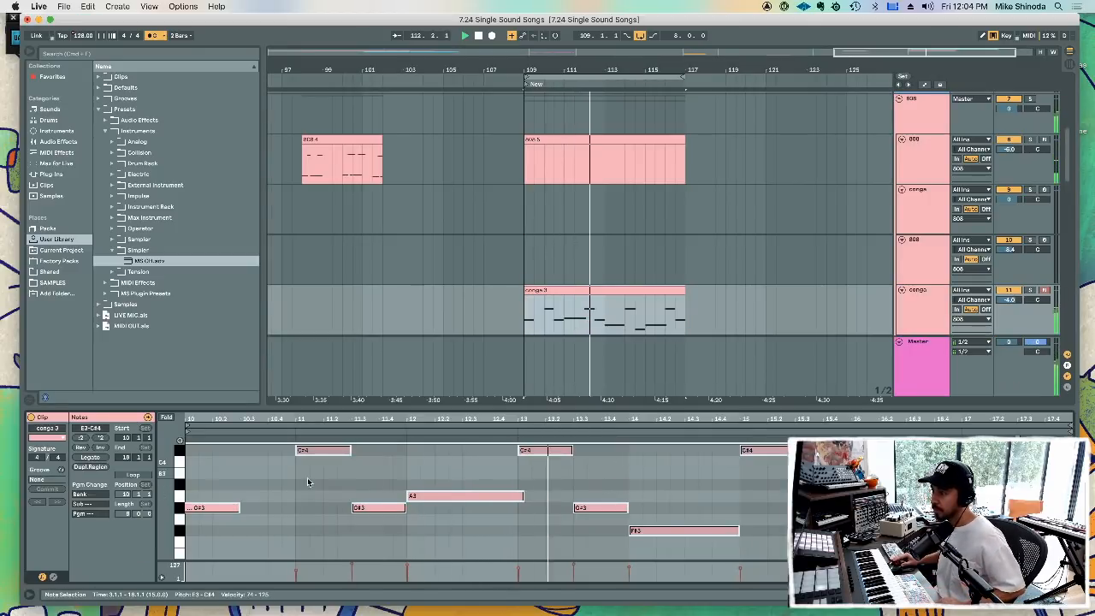
click(218, 509)
key(Delete)
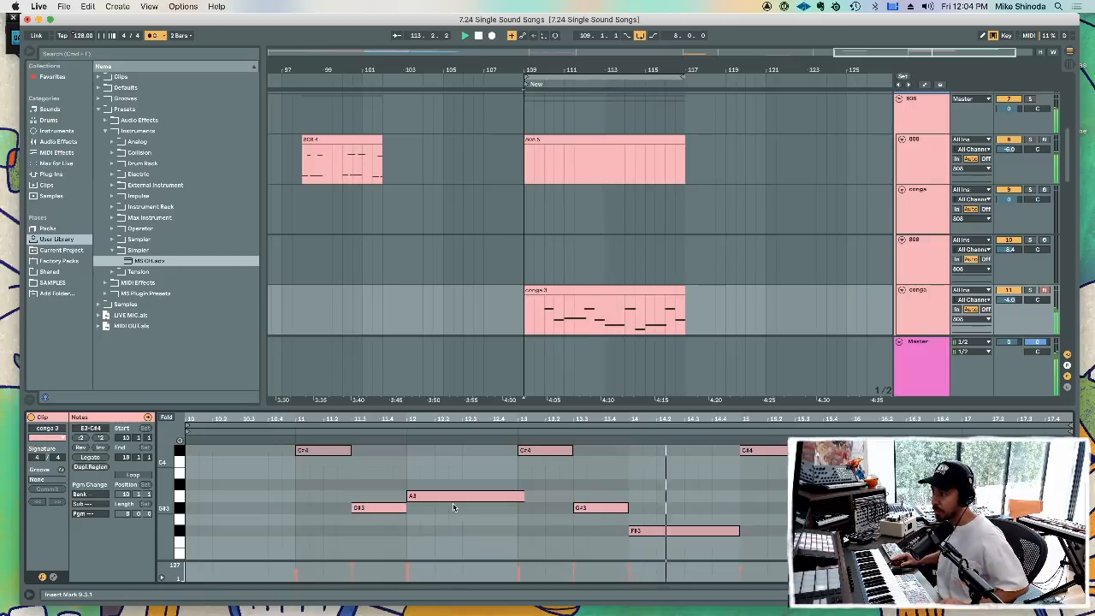
drag(453, 496, 227, 498)
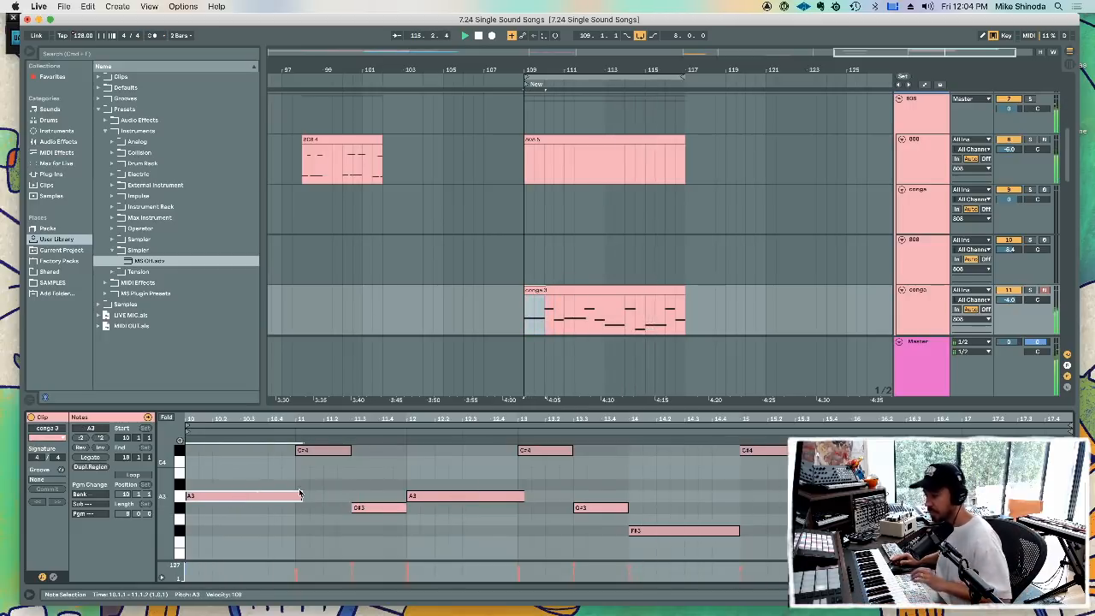
double_click(532, 408)
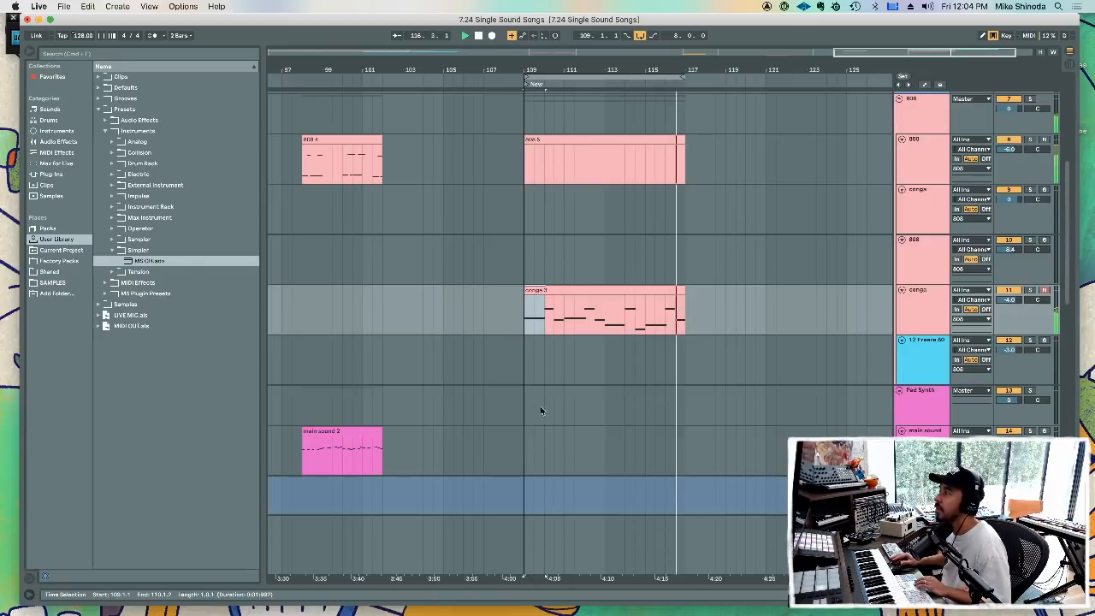
- Open the Maschine 2 plug-in window from track 5
scroll(620, 401, down, 3)
scroll(619, 400, up, 5)
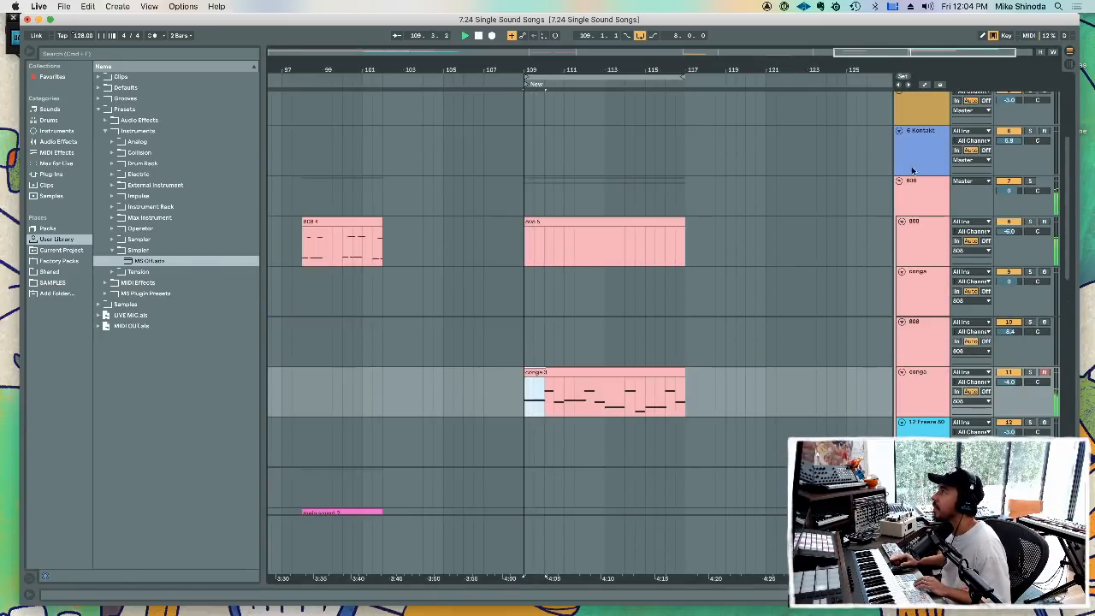
scroll(887, 182, up, 1)
double_click(927, 146)
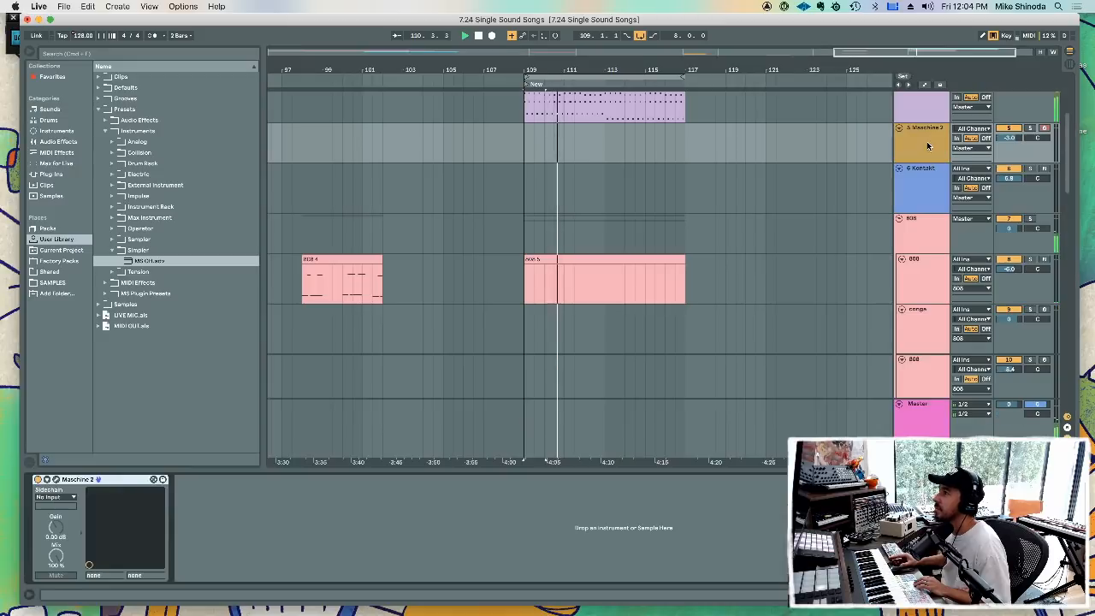
click(56, 480)
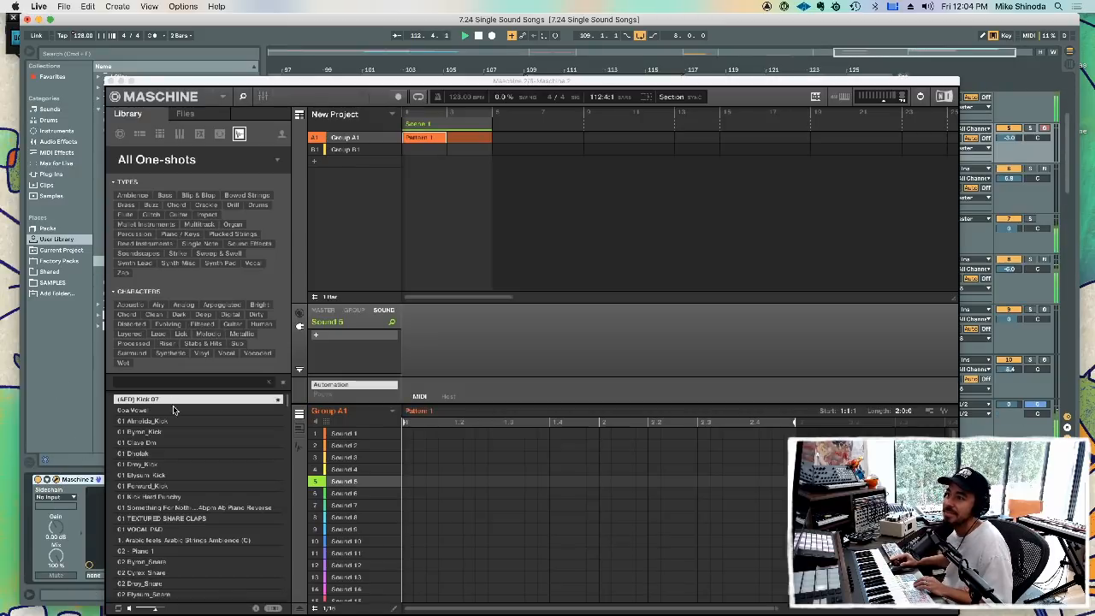
- Audition the one-shot kicks and load 01 Elysum_Kick into Sound 1 of Group A1
key(Down)
key(Down)
key(Down)
click(176, 432)
click(334, 435)
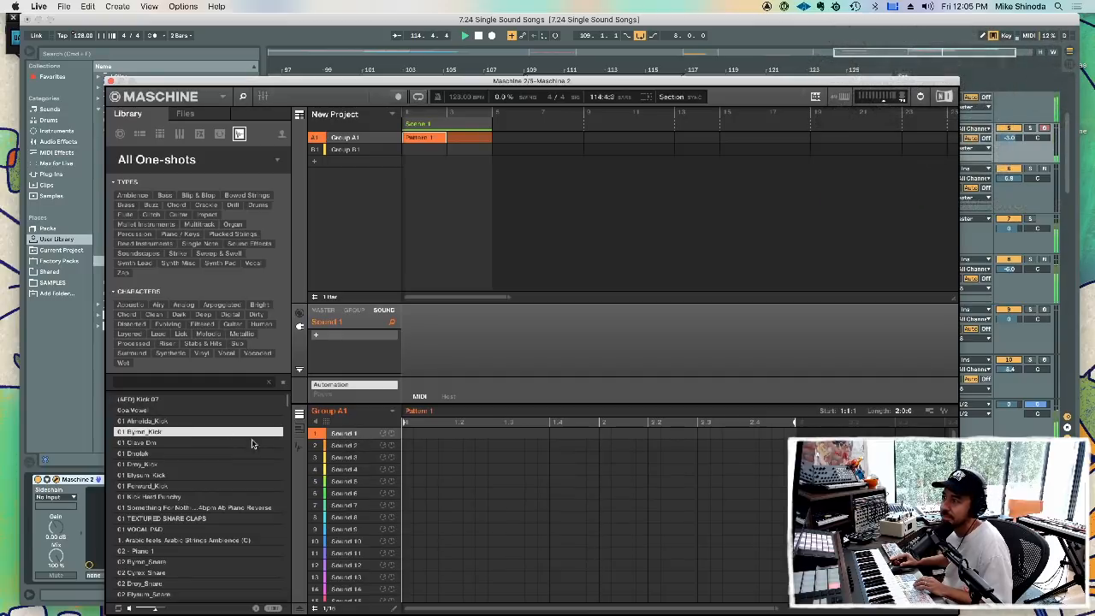
click(187, 457)
click(190, 477)
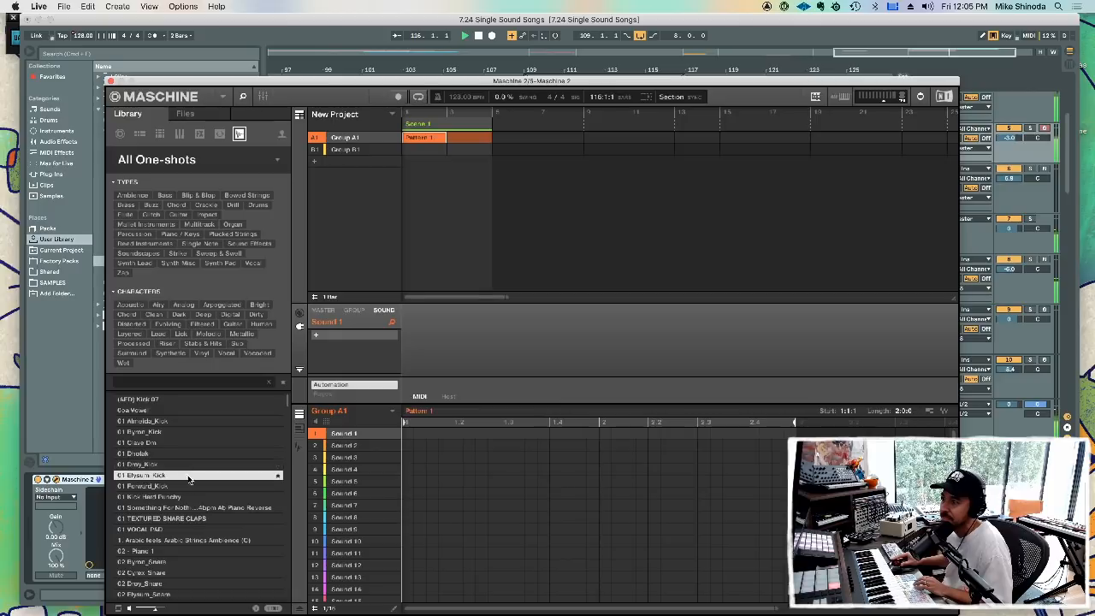
double_click(190, 477)
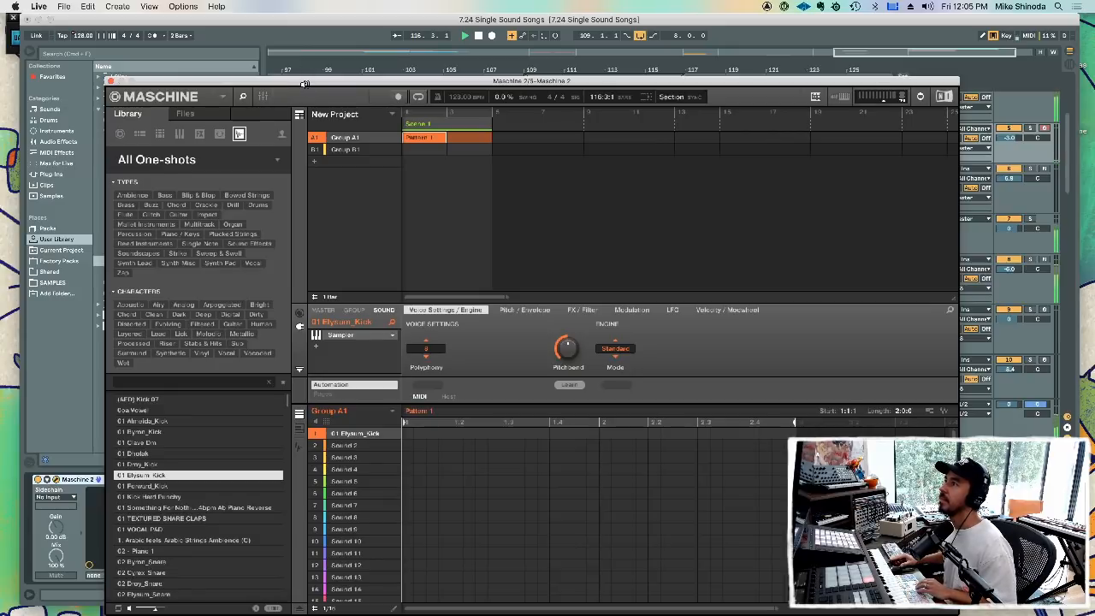
- Move the Maschine window aside to select the Maschine 2 track, and close the plug-in window
drag(305, 83, 416, 371)
scroll(695, 269, up, 1)
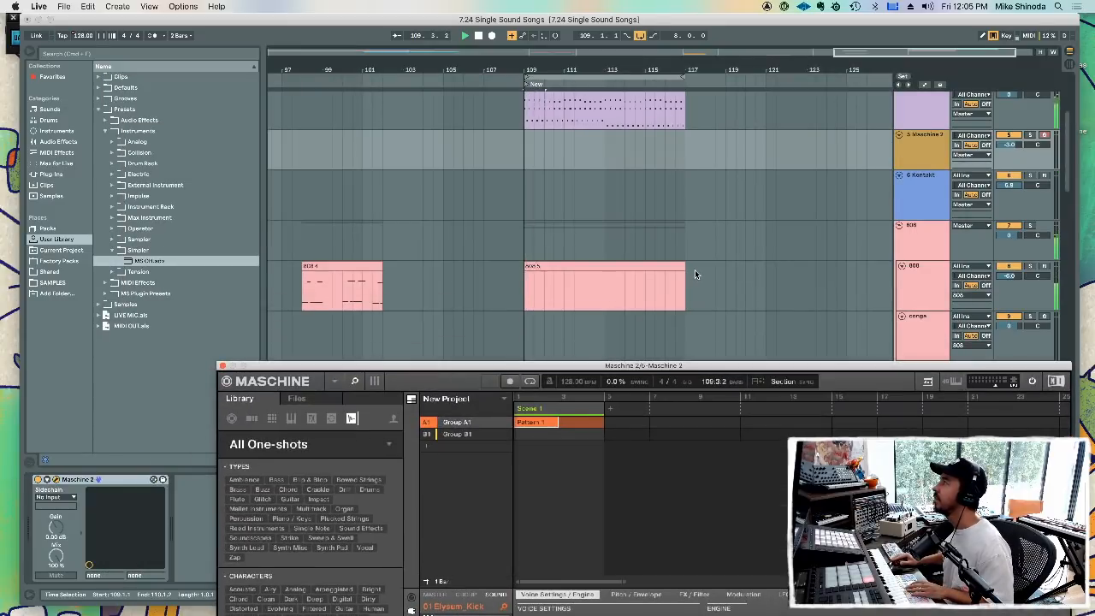
click(917, 142)
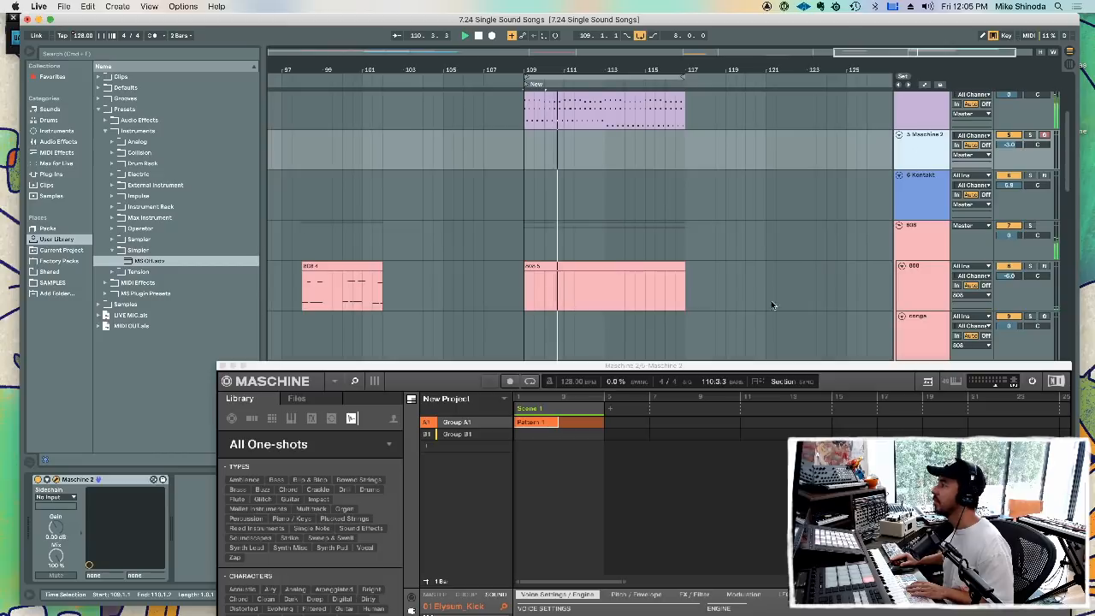
drag(756, 358, 684, 24)
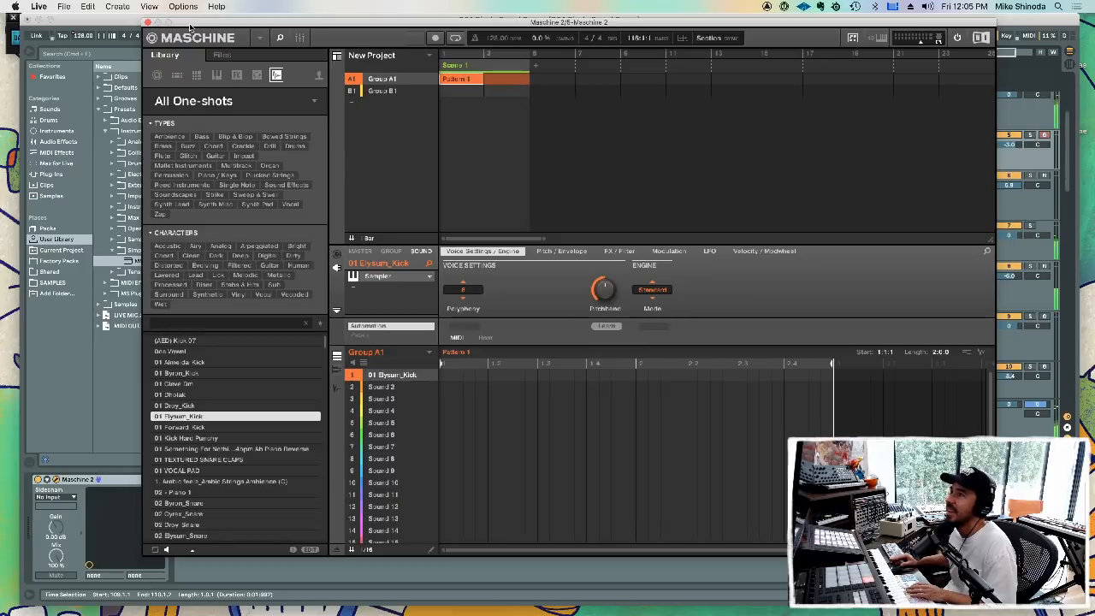
click(148, 23)
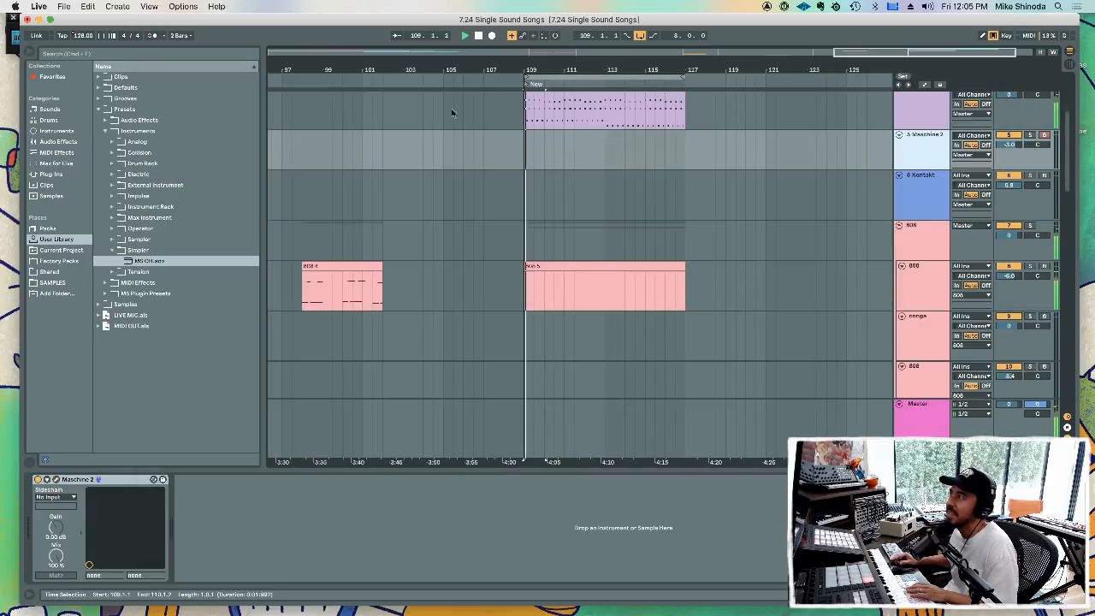
- Find the Drum Rack presets among the instruments and load Dark Electro.adg onto the Kontakt track 6
click(111, 207)
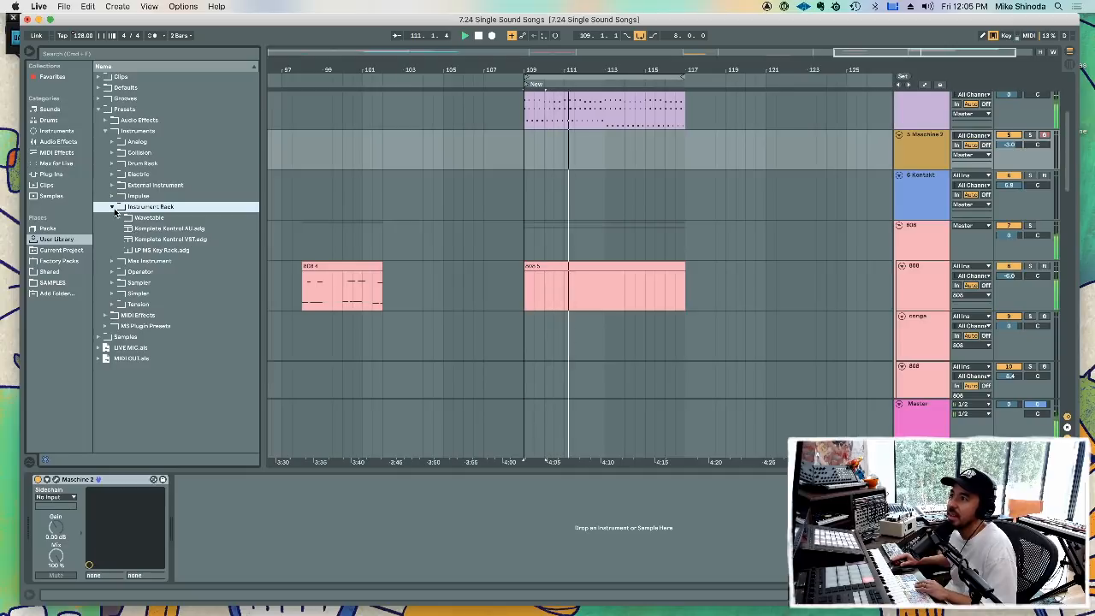
click(112, 207)
click(58, 141)
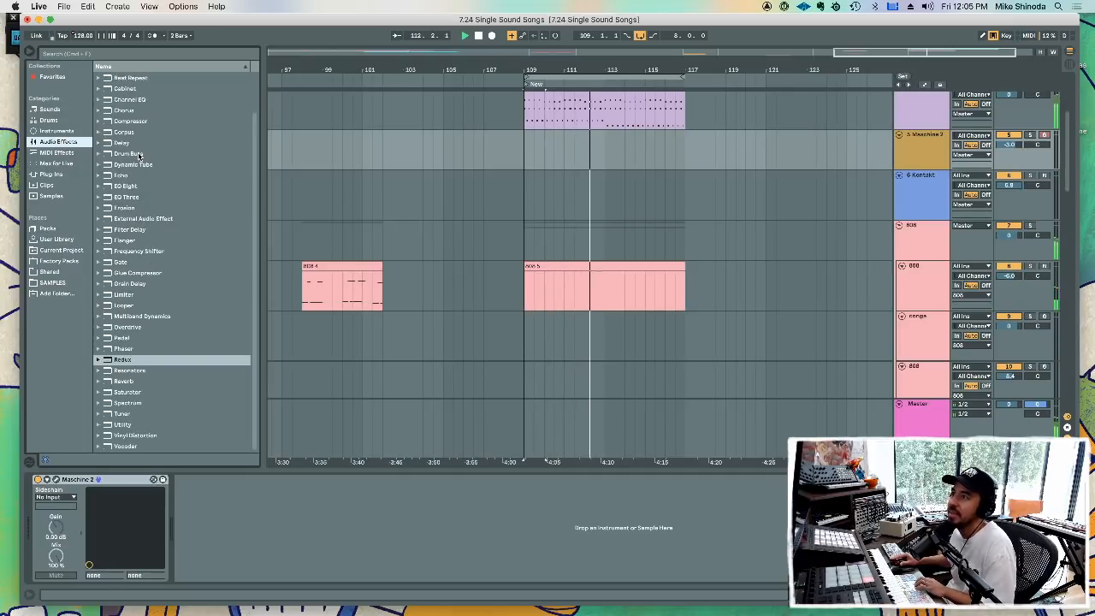
scroll(126, 162, up, 2)
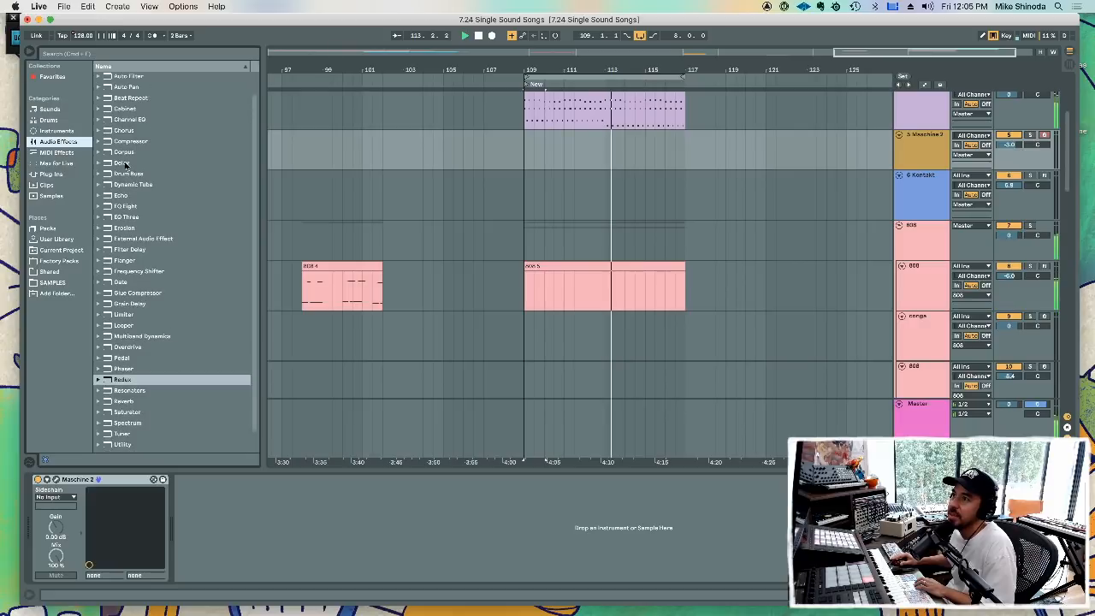
click(62, 131)
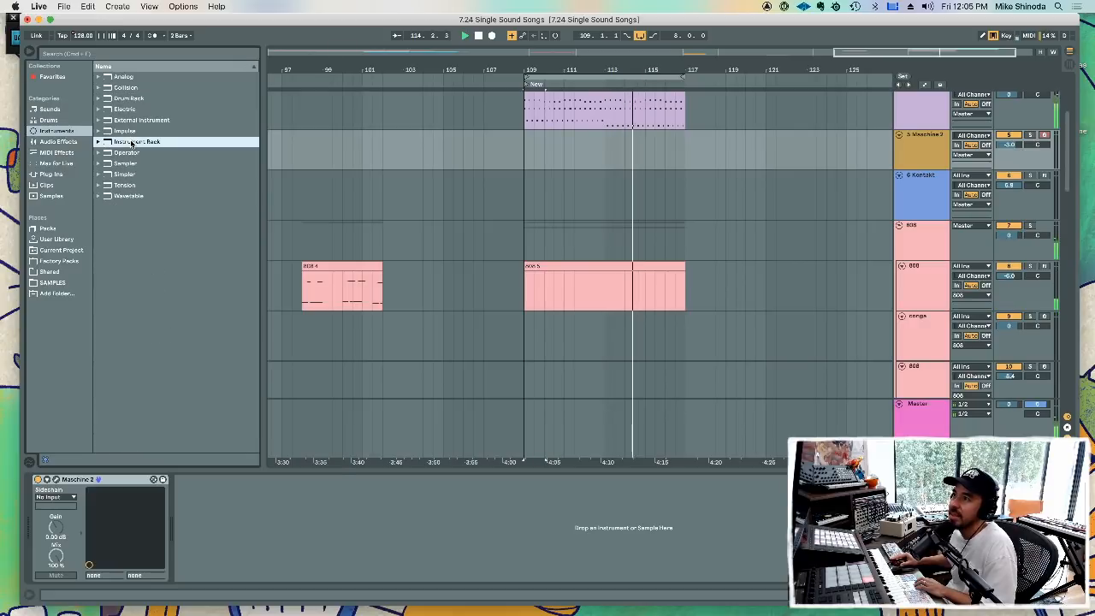
double_click(129, 99)
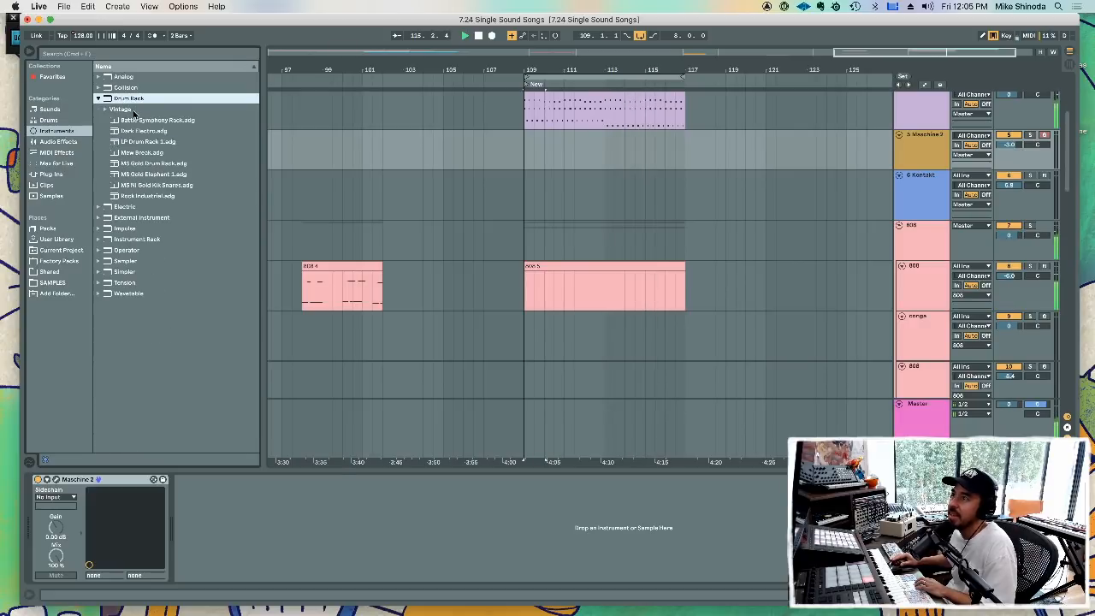
click(137, 131)
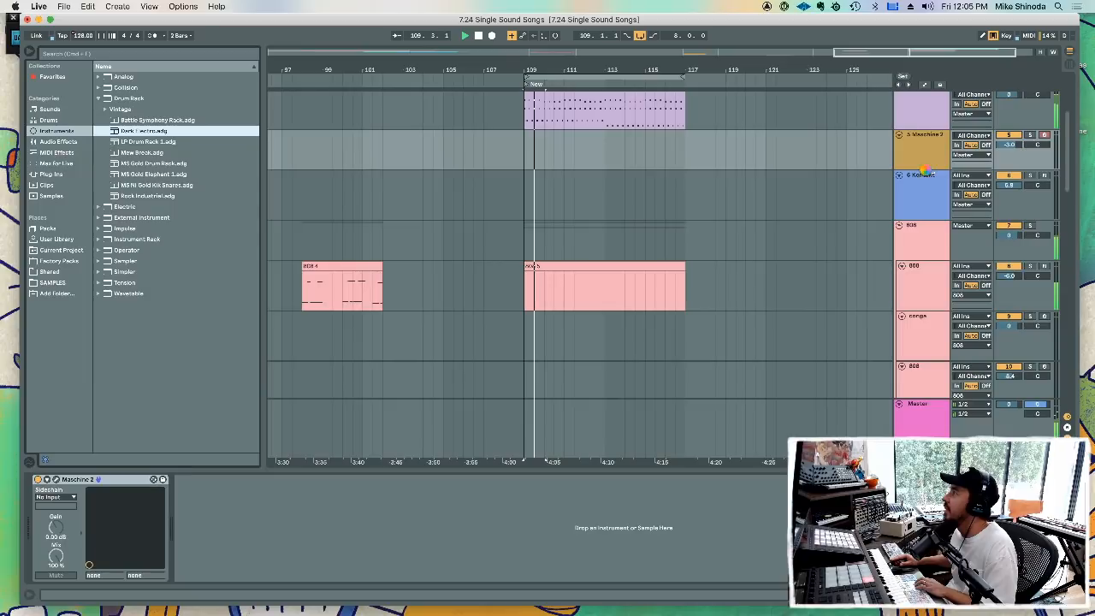
drag(926, 172, 923, 176)
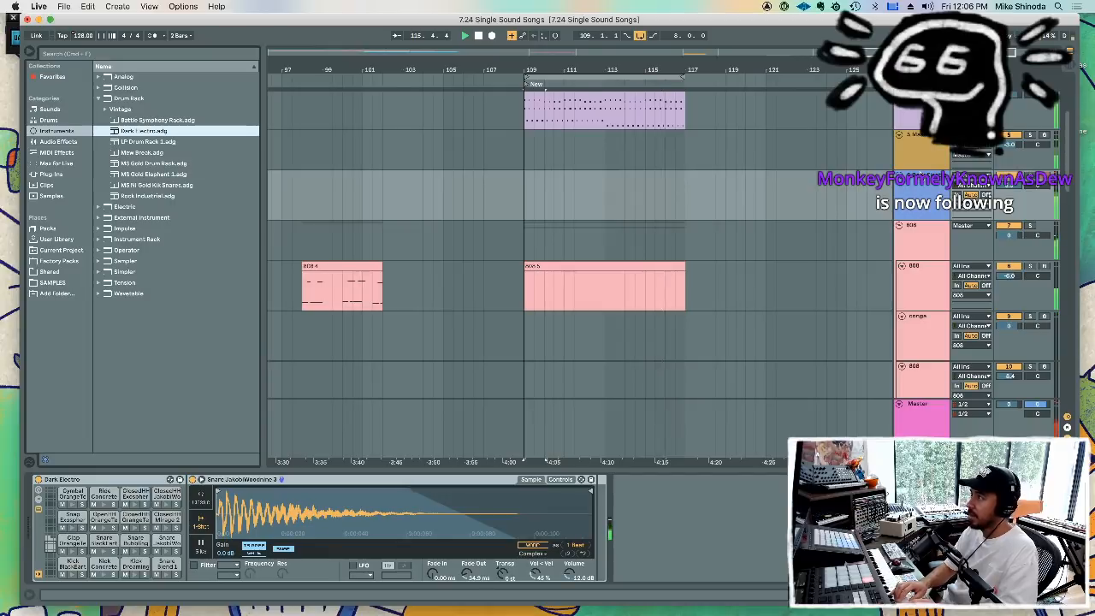
- Record a kick and snare pattern with the Dark Electro kit over the looped bars 109 to 117
key(F9)
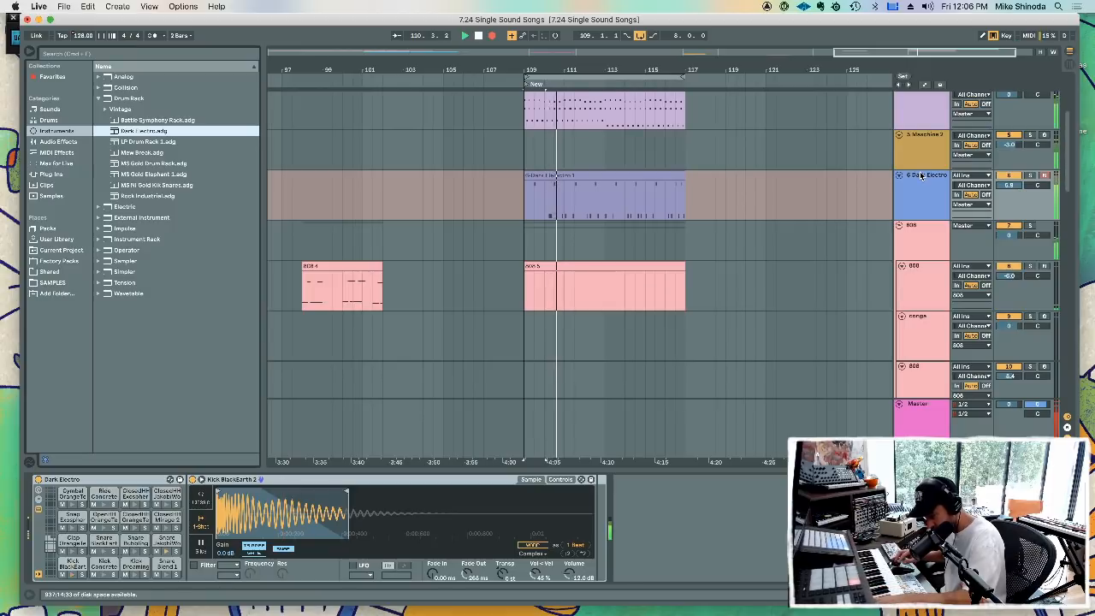
key(F9)
click(151, 36)
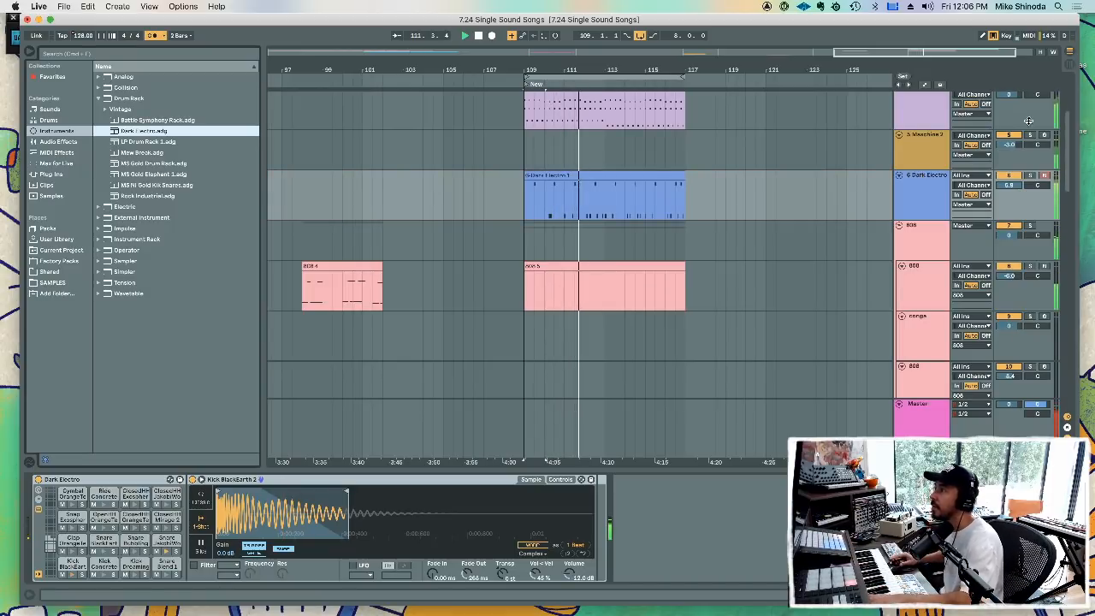
- Quantize all notes of the Dark Electro kick and snare clip and lower the track's volume
click(627, 175)
double_click(627, 175)
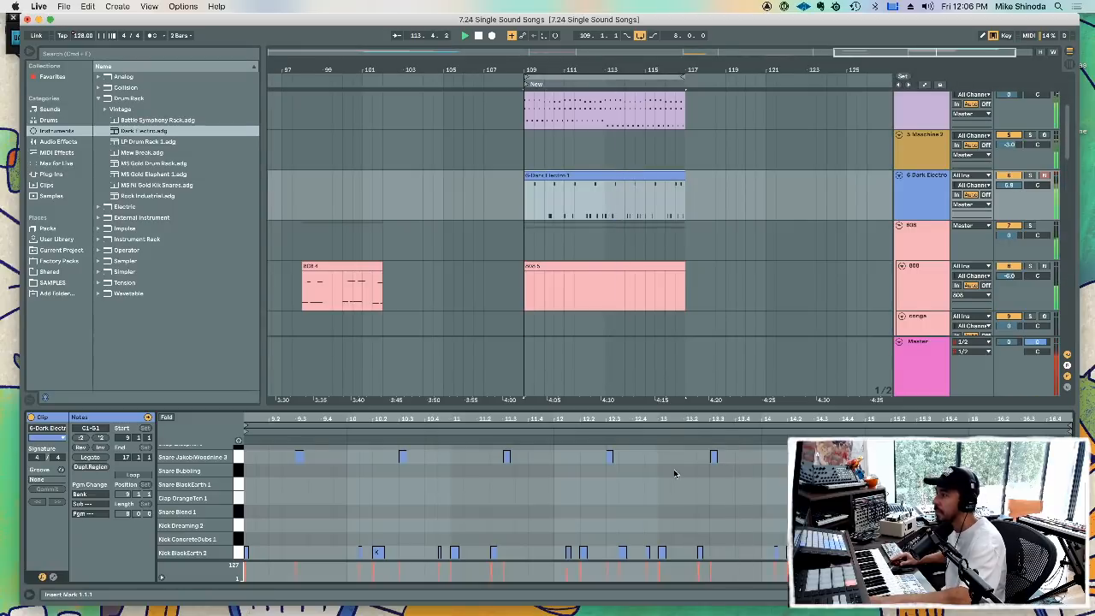
key(super+a)
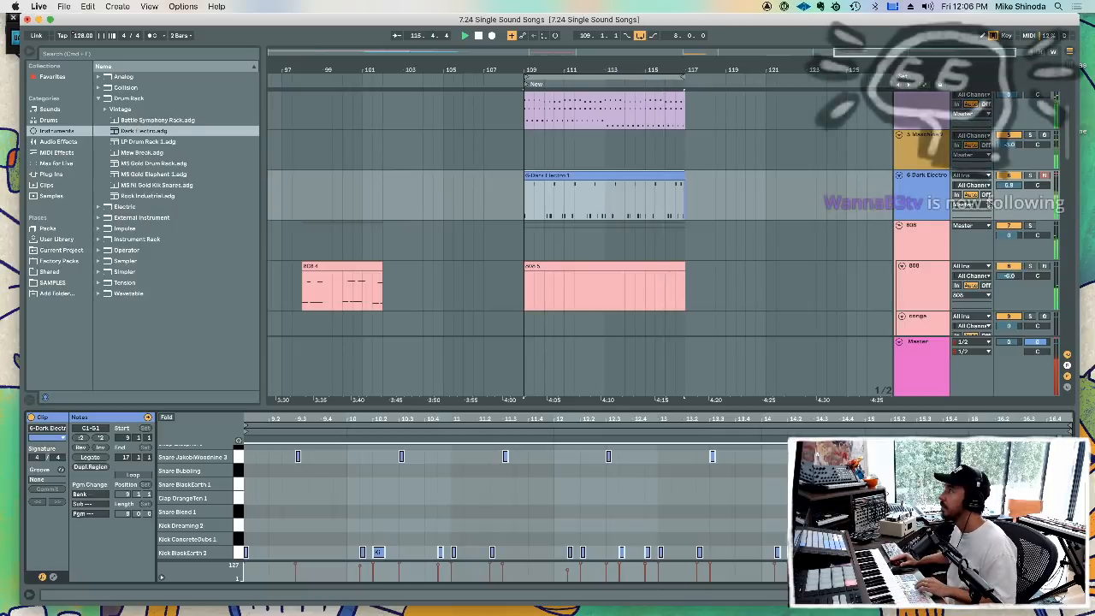
mouse_move(1009, 185)
mouse_down()
mouse_move(1009, 195)
mouse_move(1009, 185)
mouse_up()
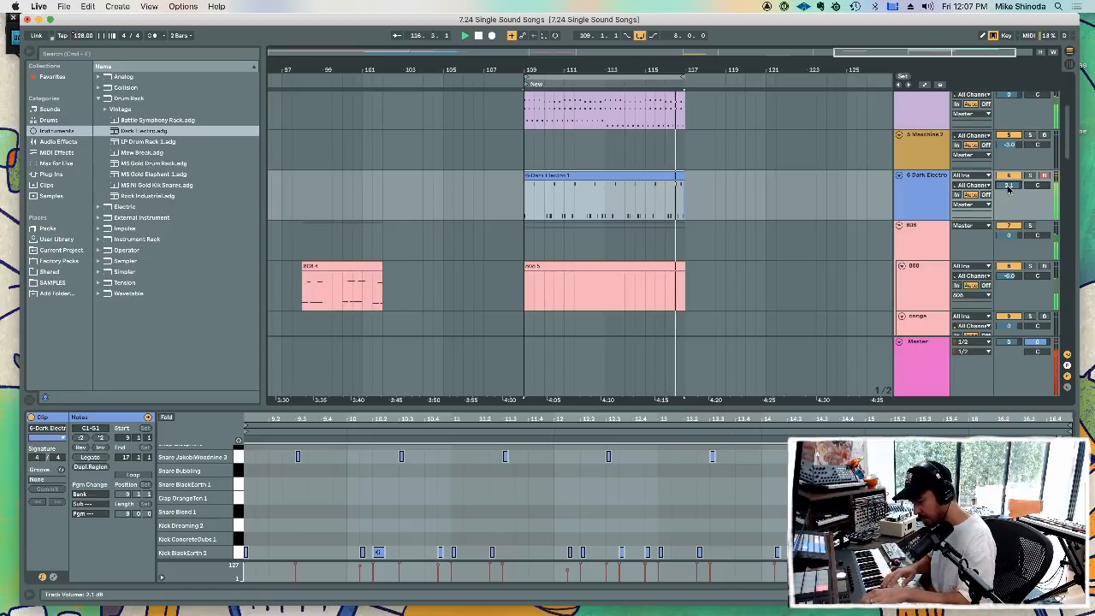
- Overdub a closed hi-hat part onto the Dark Electro beat and quantize all of the clip's notes
key(F9)
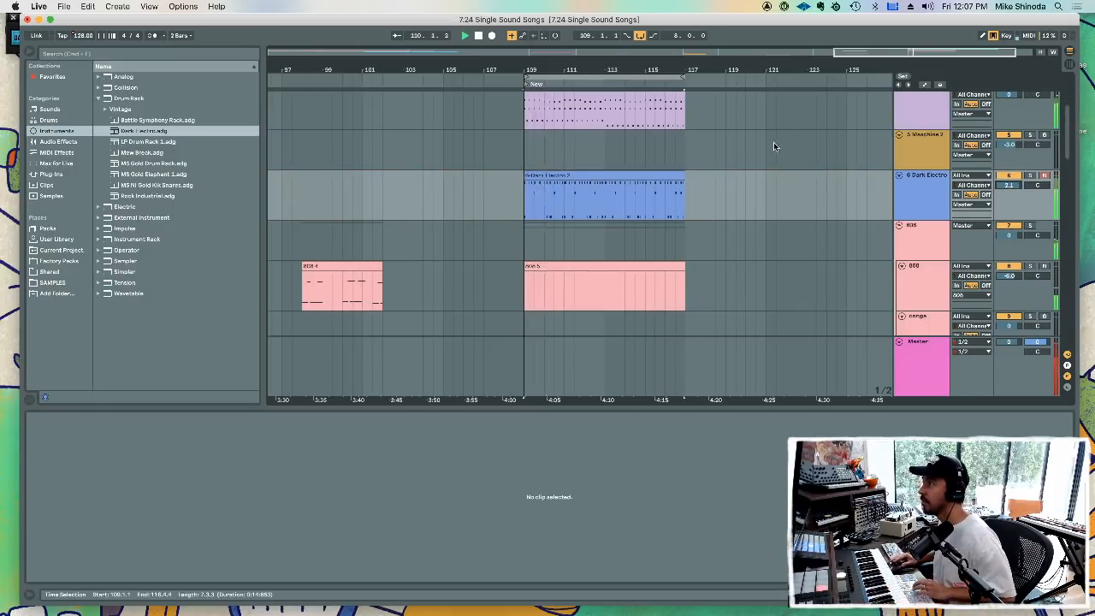
click(633, 175)
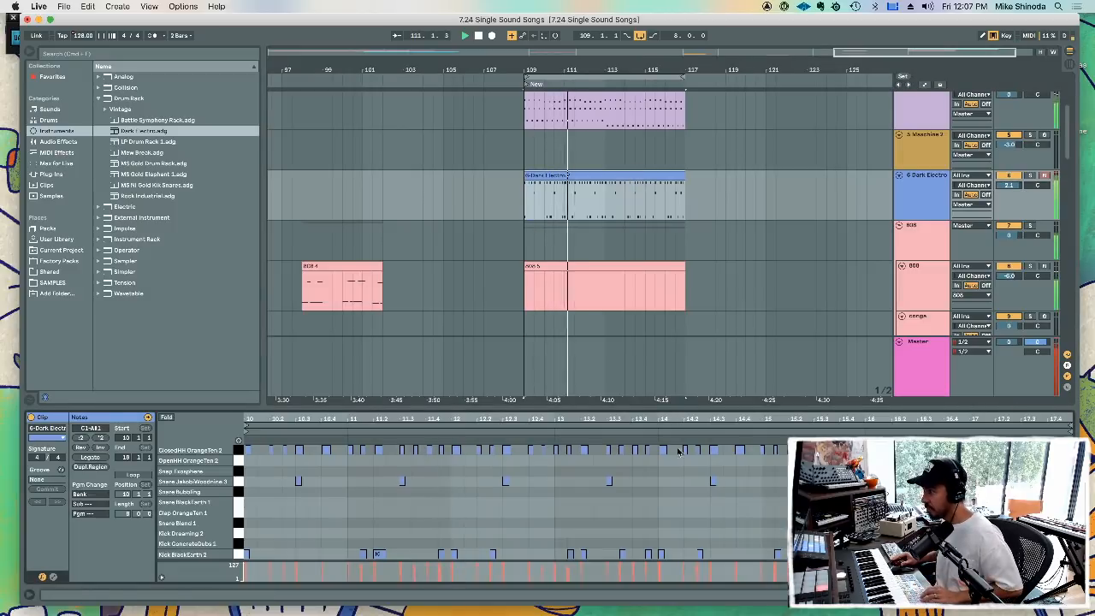
click(679, 479)
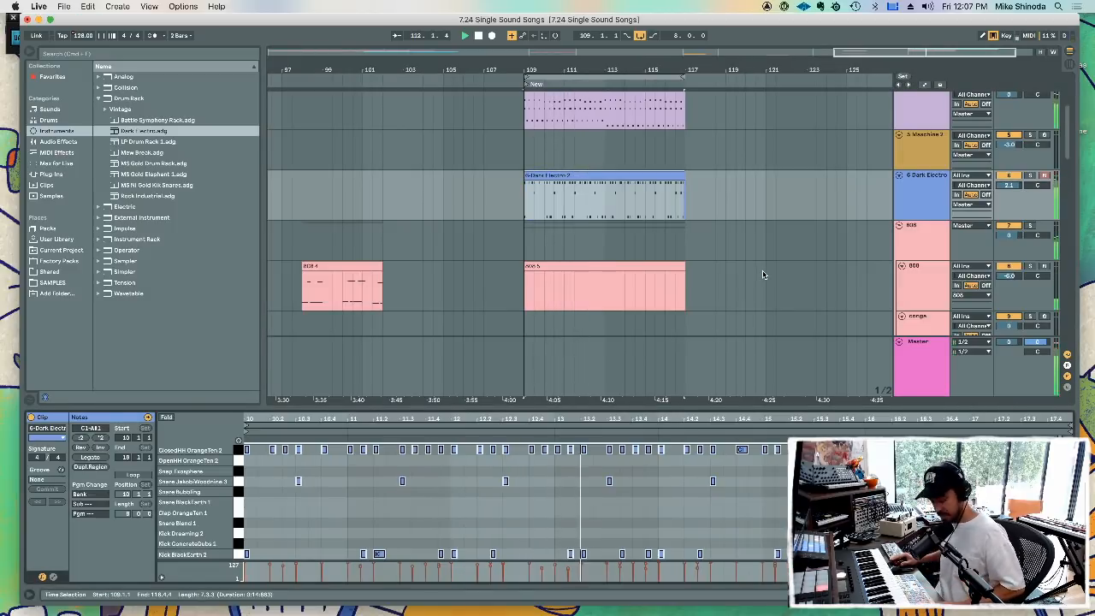
- In the Session View mixer, set Dark Electro's closed hi-hat chain to -10.0 dB and its track to -1.0 dB, and return to the Arrangement
key(Tab)
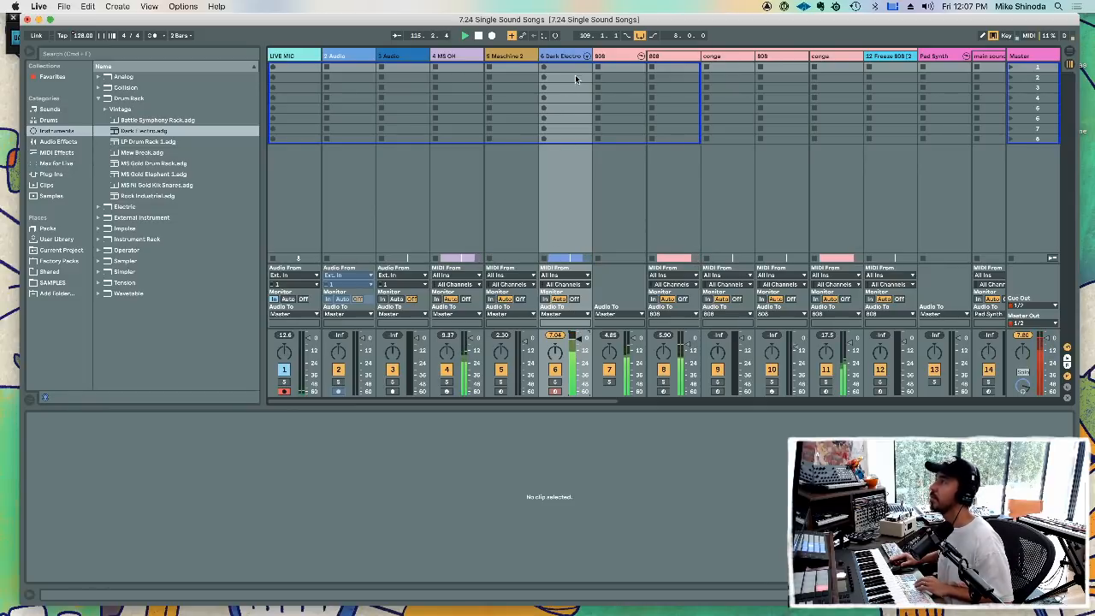
click(588, 56)
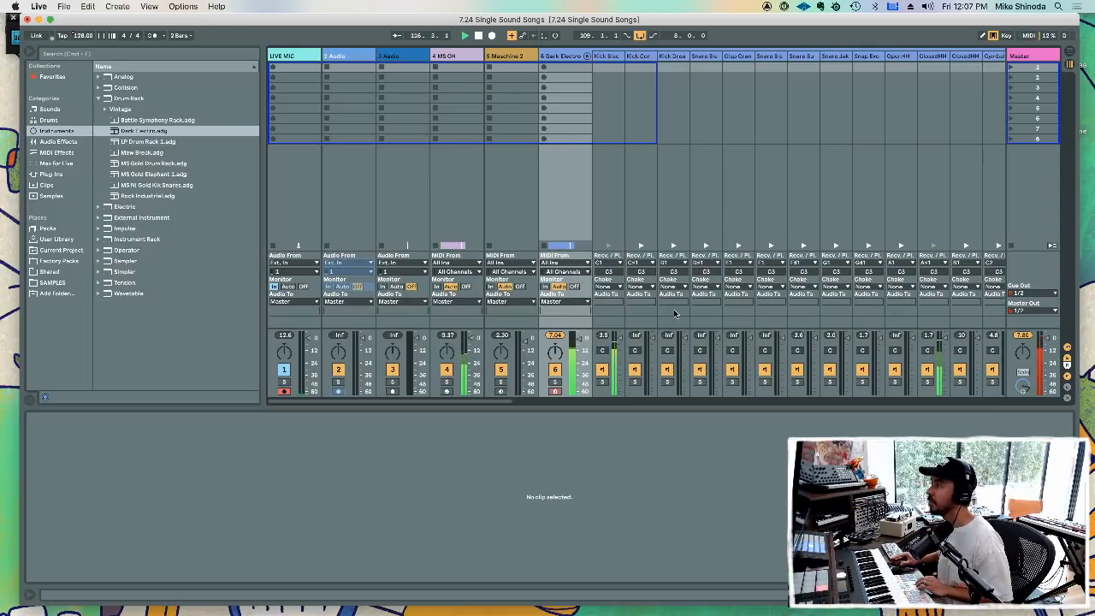
drag(511, 403, 589, 400)
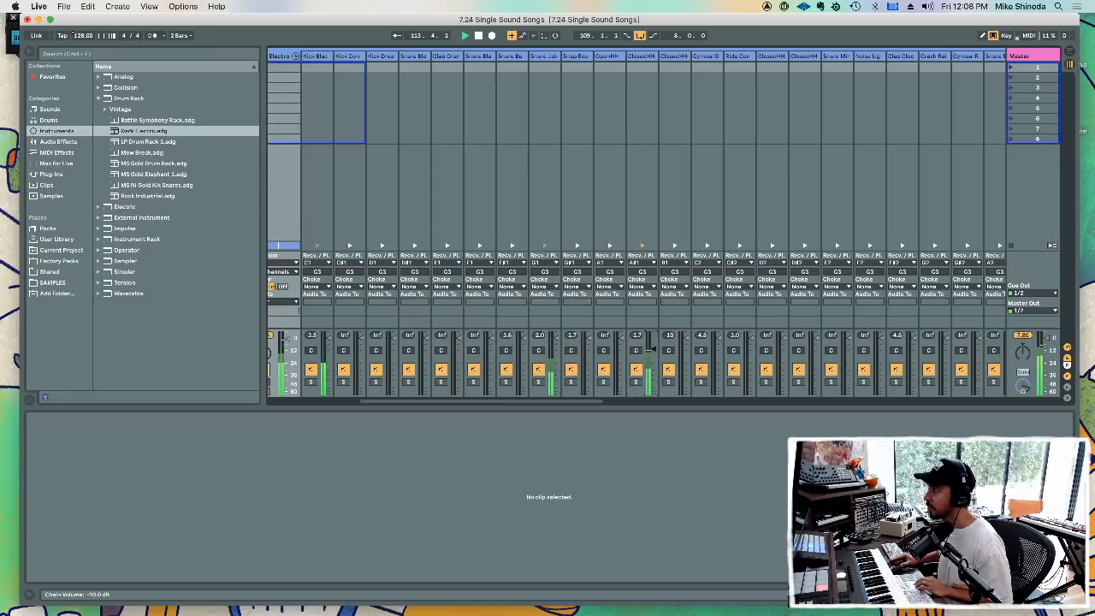
drag(592, 399, 562, 400)
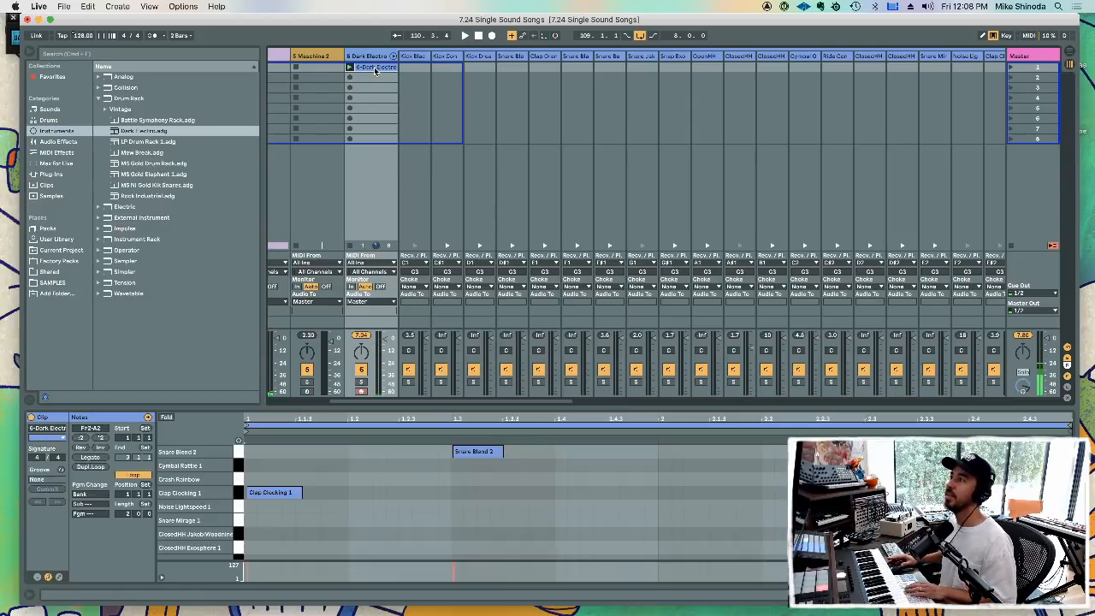
key(Tab)
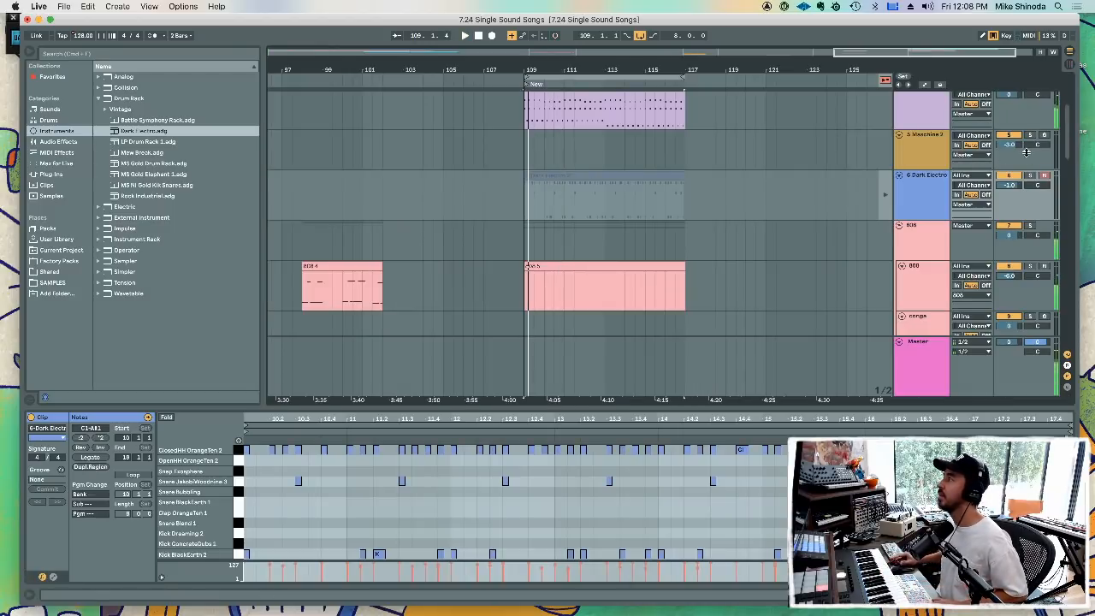
- Return playback to the arrangement and try recording extra drum hits over the Dark Electro clip
click(886, 82)
click(640, 178)
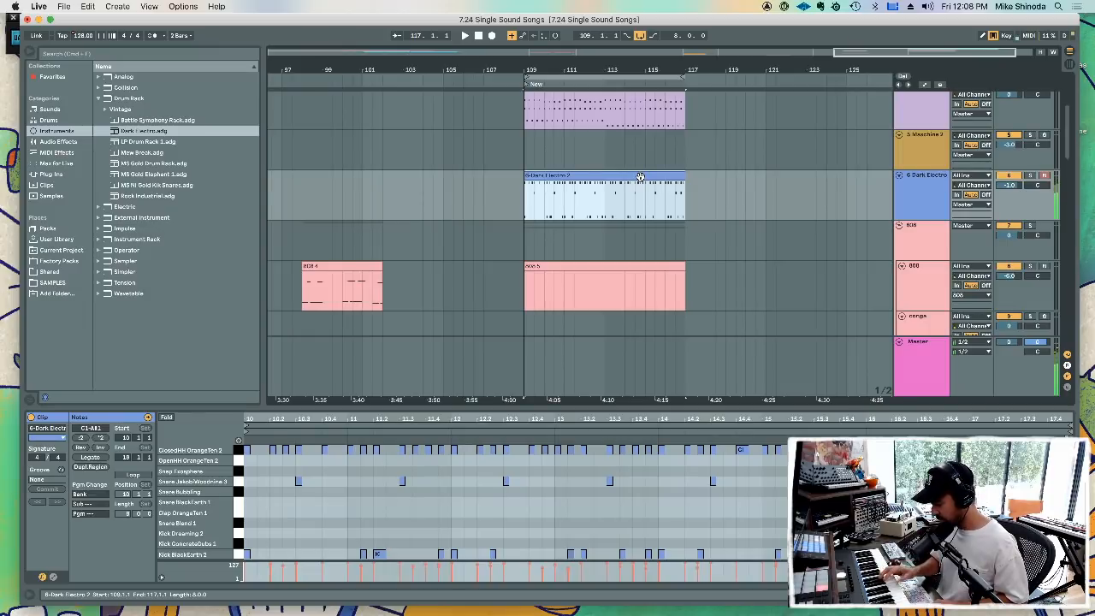
key(space)
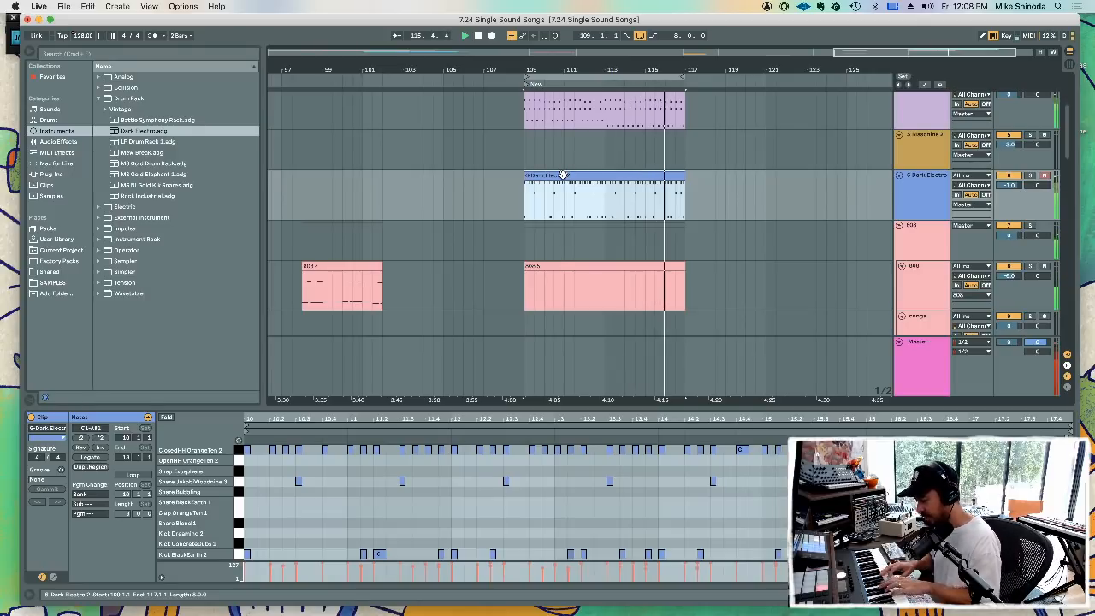
key(F9)
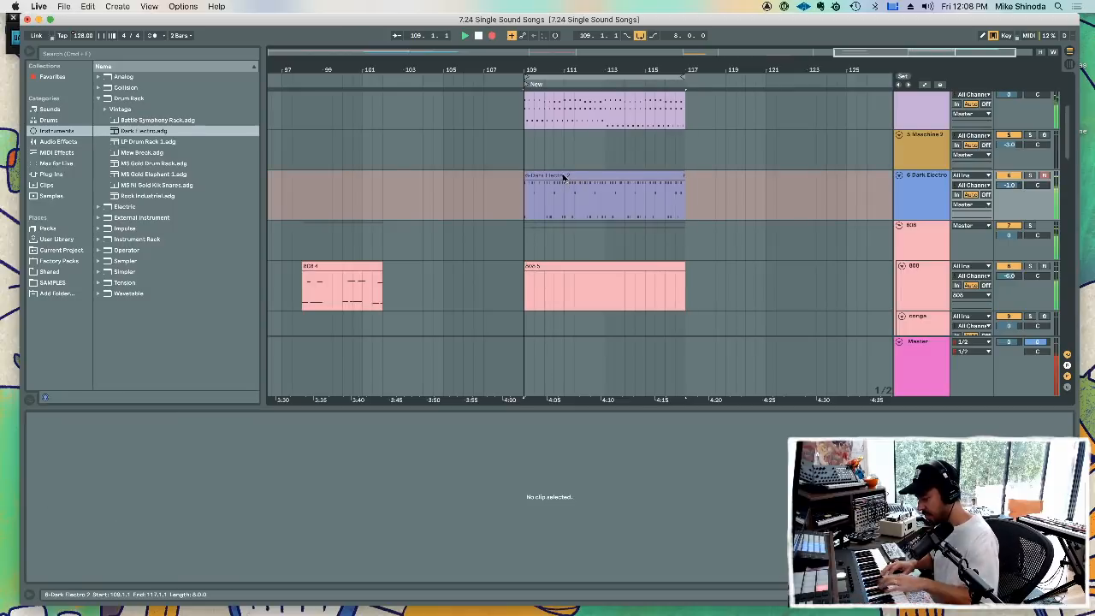
key(F9)
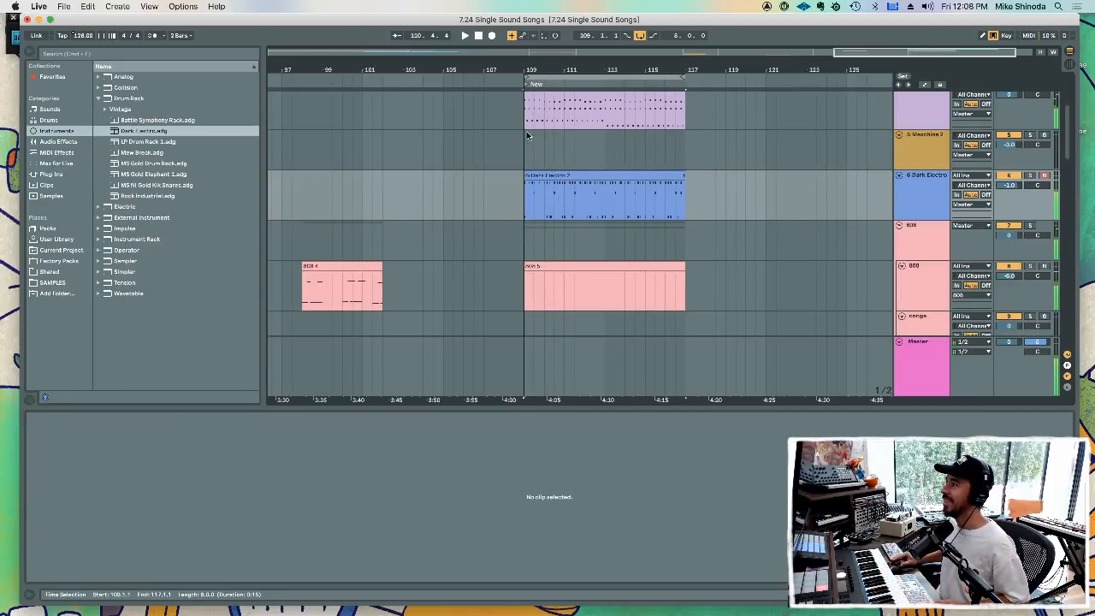
- Overdub additional closed hi-hat and snare layers onto the Dark Electro beat in bars 109 to 117, undoing the unsatisfactory take
click(524, 196)
key(F9)
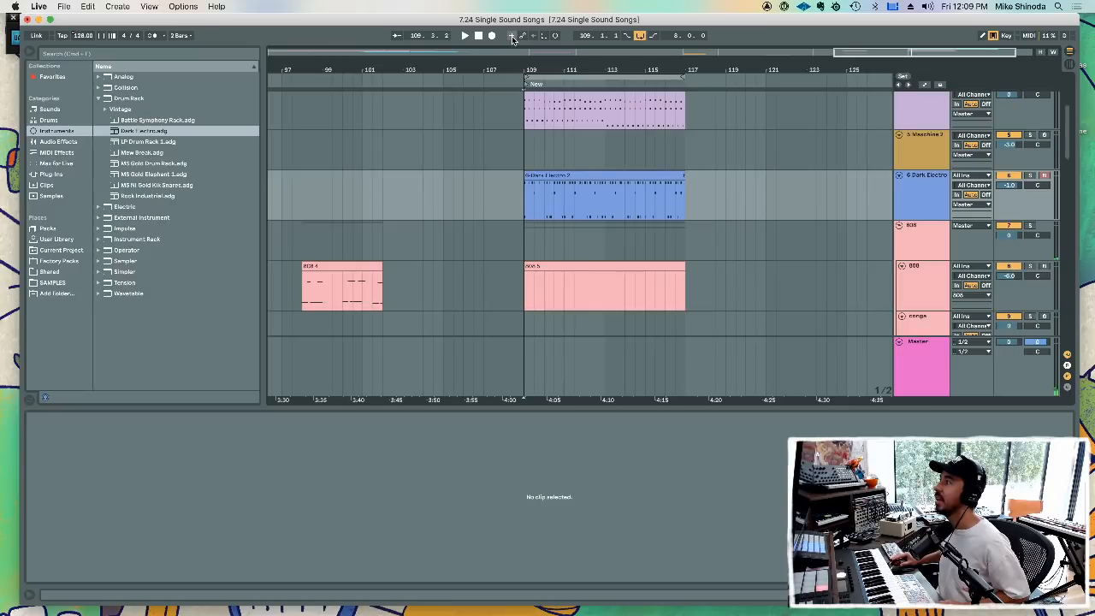
key(F9)
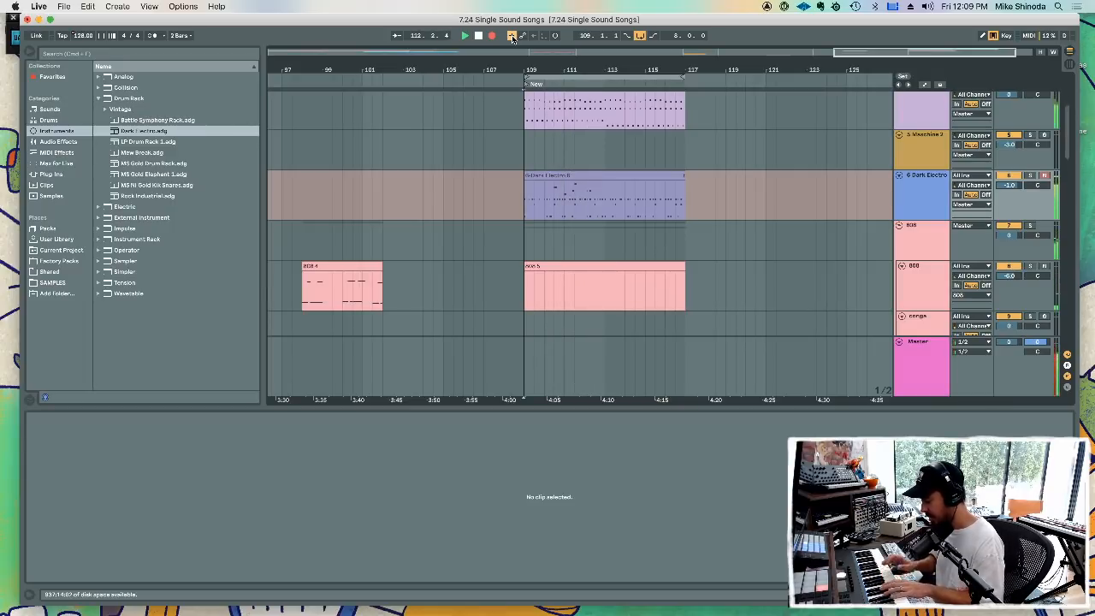
key(space)
key(super+z)
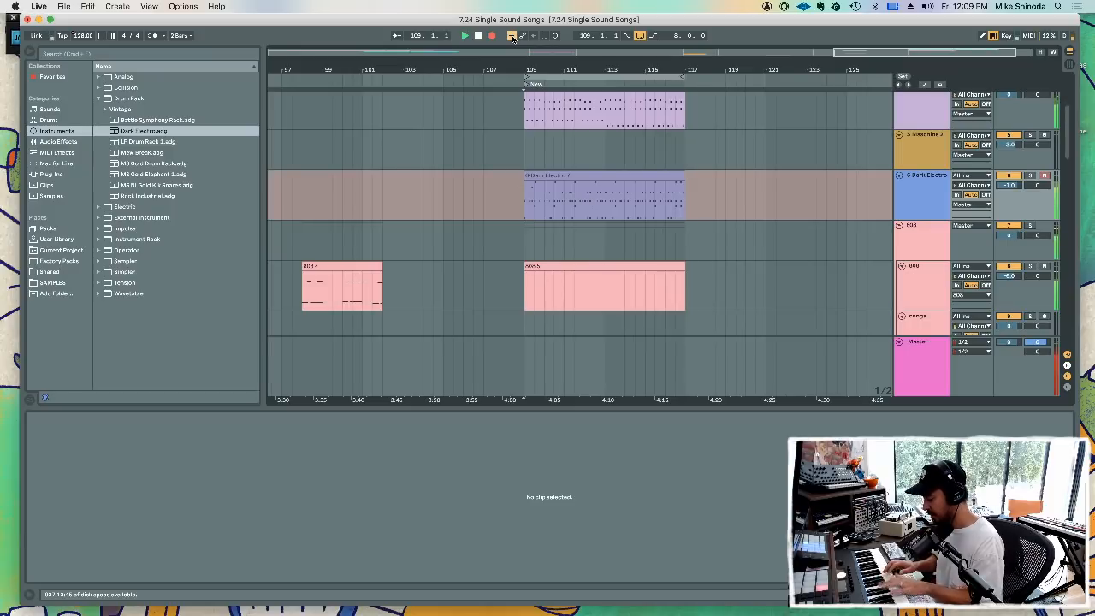
- Move the stray Clap Clocking 1 note down to the ClosedHH JakobWoodnine row and quantize all notes of the Dark Electro clip
click(593, 187)
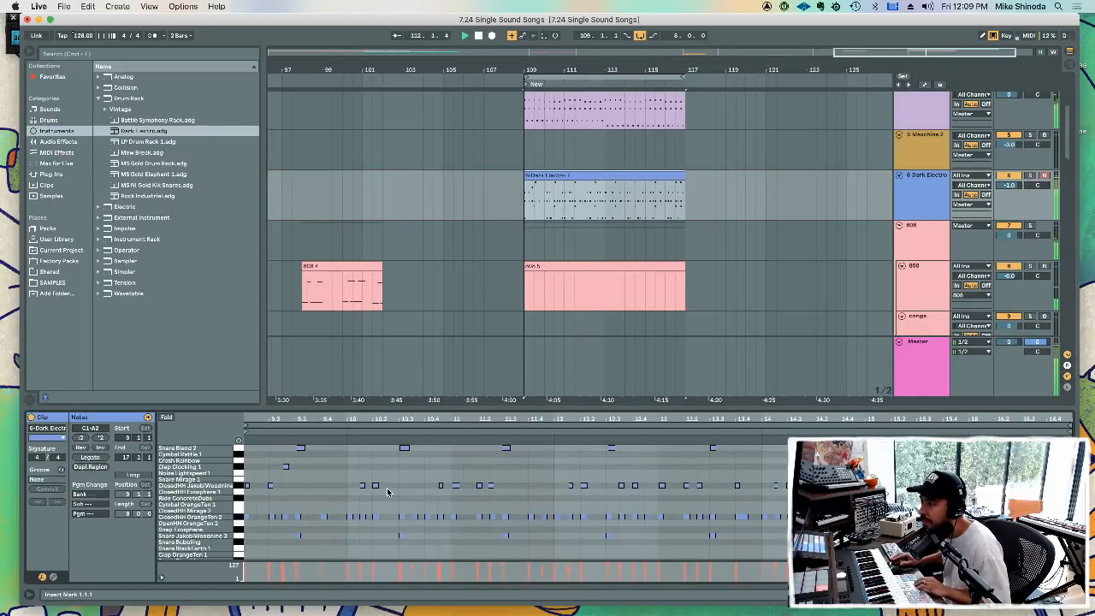
drag(316, 474, 285, 468)
key(Down)
key(Down)
key(Down)
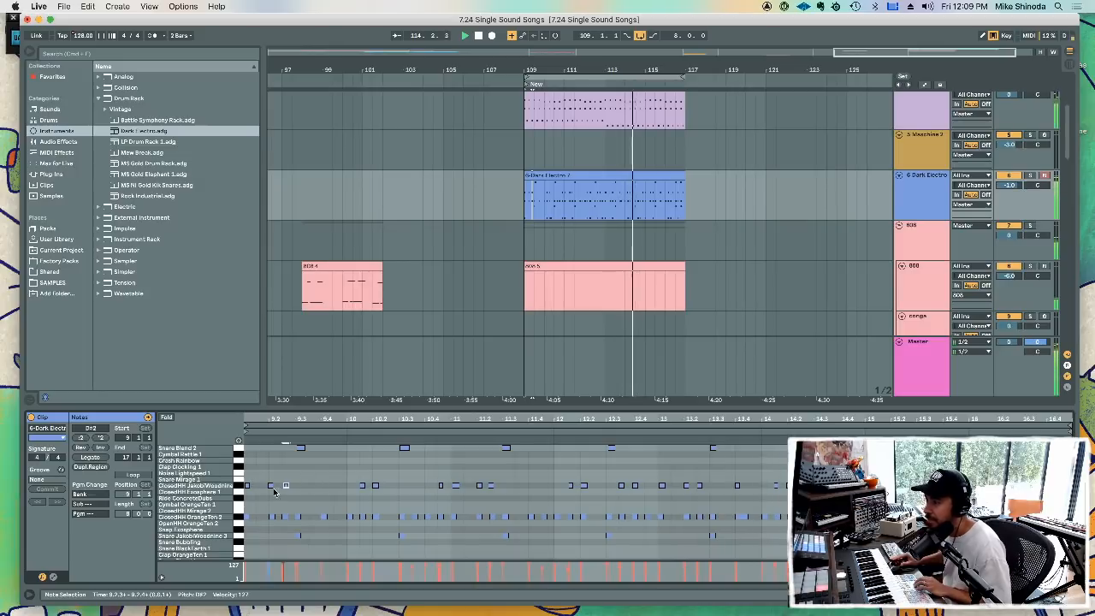
key(super+a)
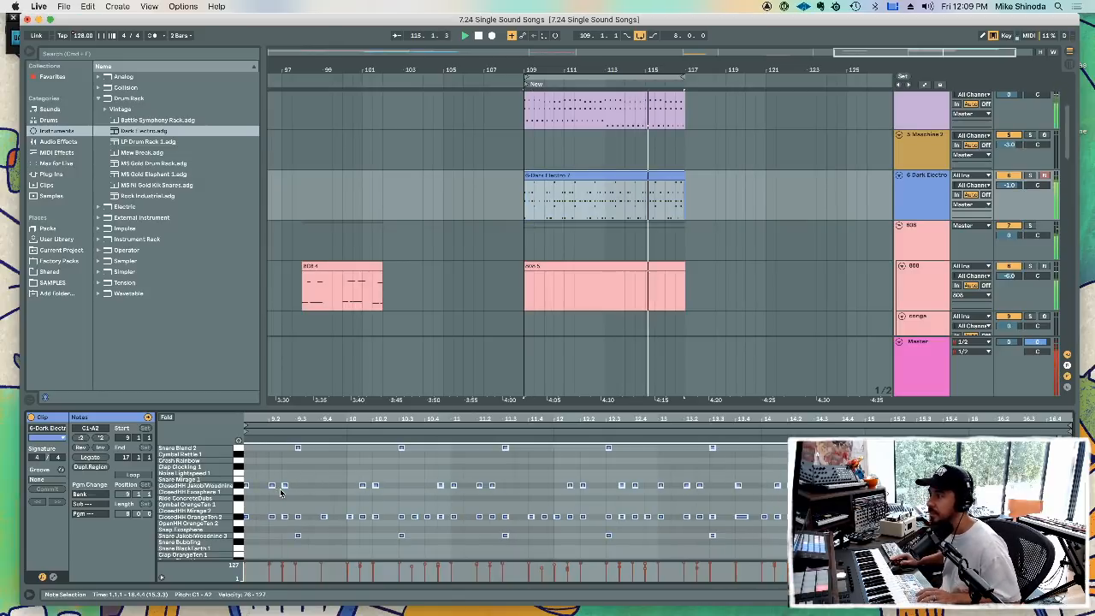
click(400, 484)
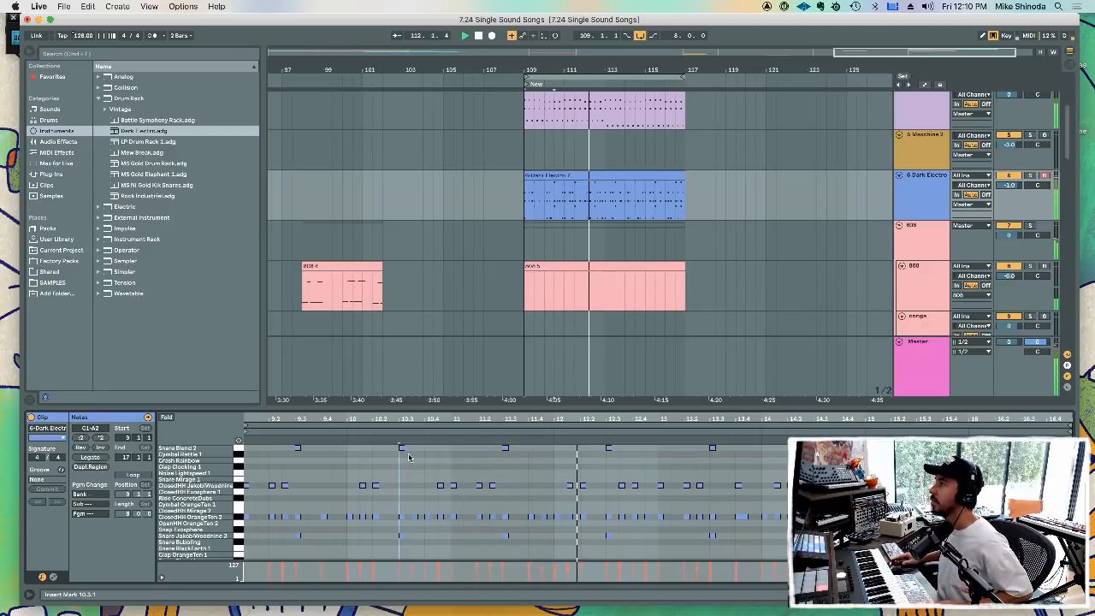
- Duplicate the clips of all tracks in bars 109 to 117 so the section repeats from bar 117 to 125
click(597, 191)
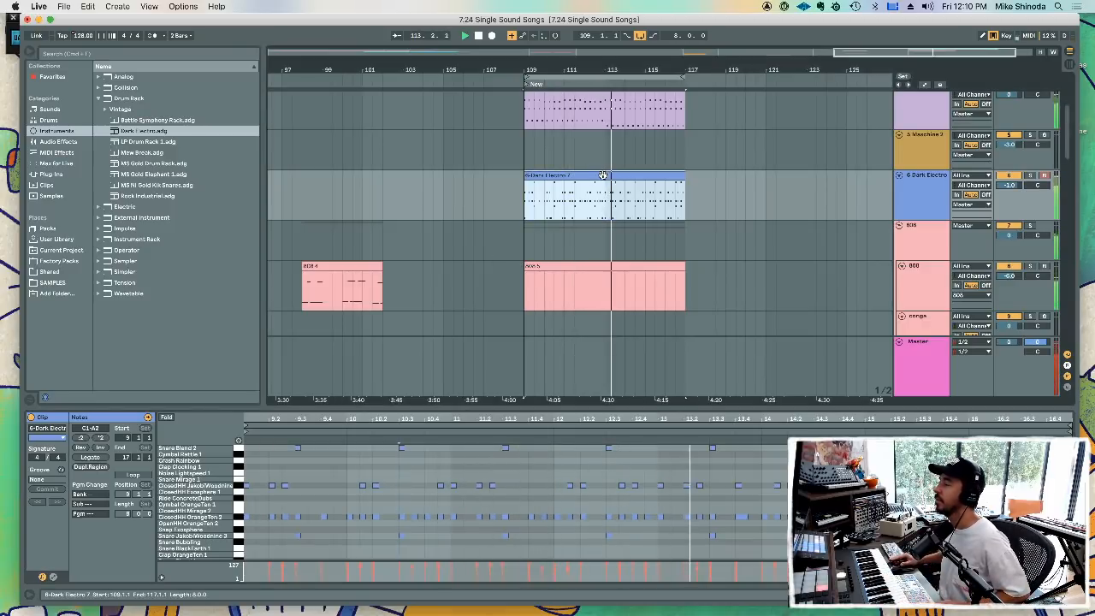
drag(519, 382, 685, 48)
key(super+d)
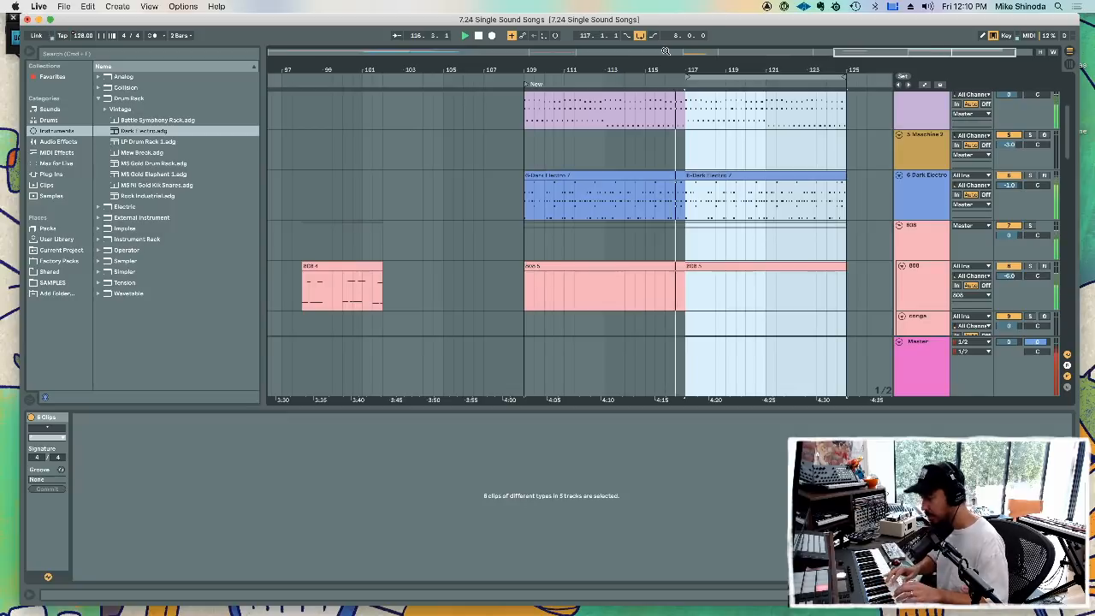
- Overdub ride, cymbal and clap hits onto the Dark Electro copy in bars 117 to 125 and quantize all its notes
click(697, 219)
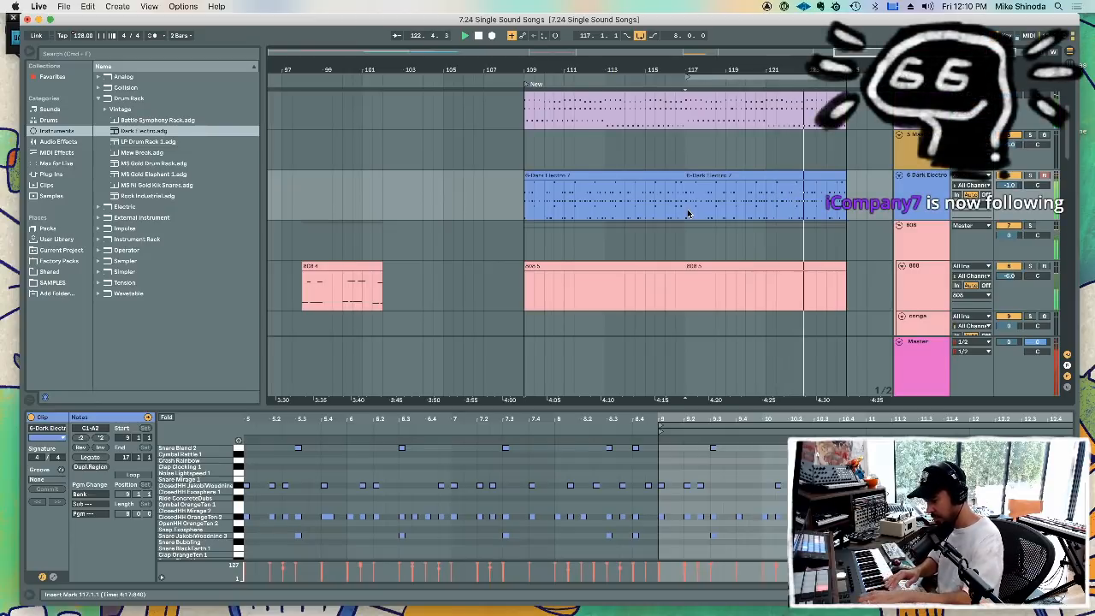
key(F9)
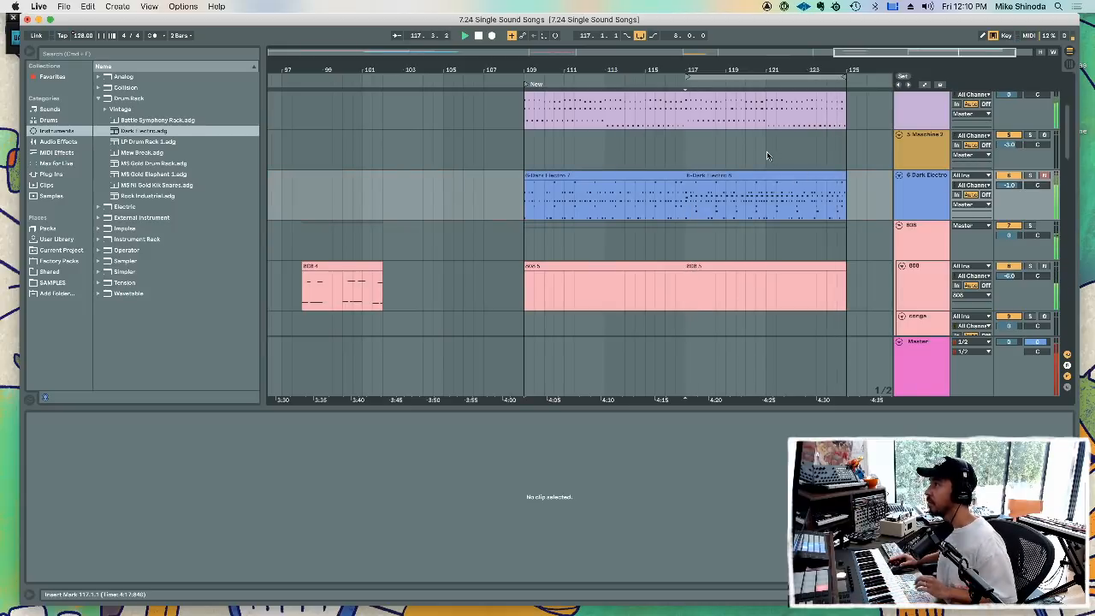
click(766, 176)
click(728, 486)
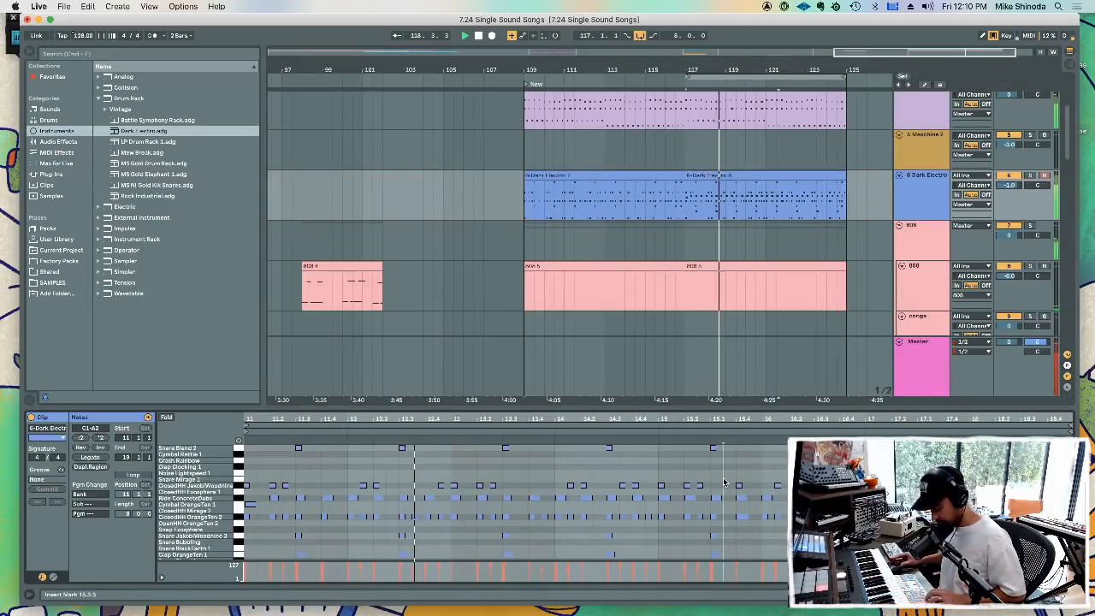
key(super+a)
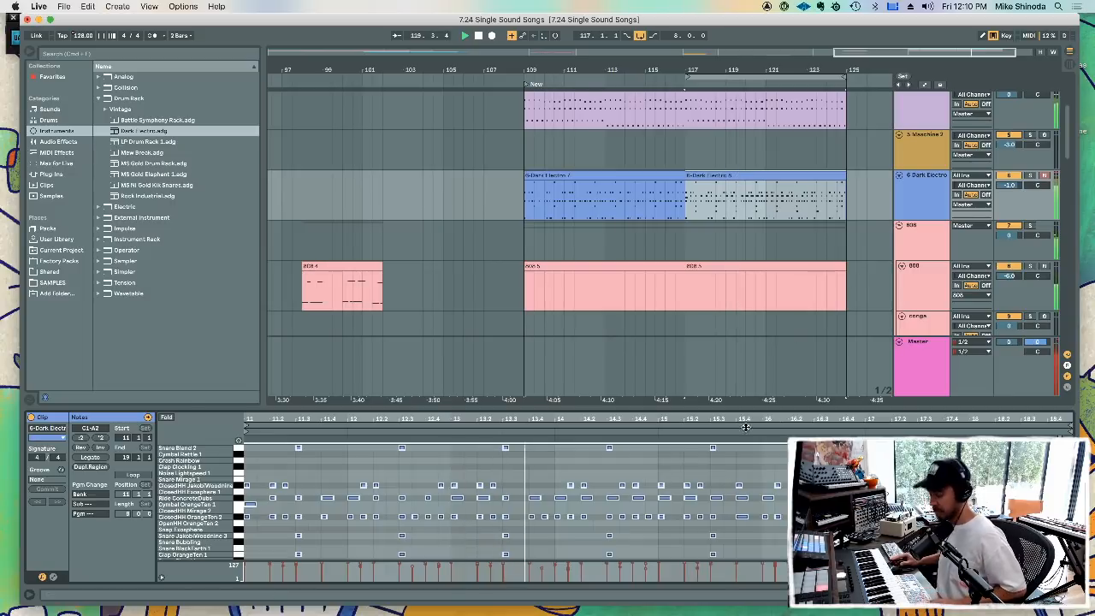
- In the Session View mixer, pan Dark Electro's ride chain to 18L, set the cymbal chain to -14.0 dB, and return to the Arrangement
key(Tab)
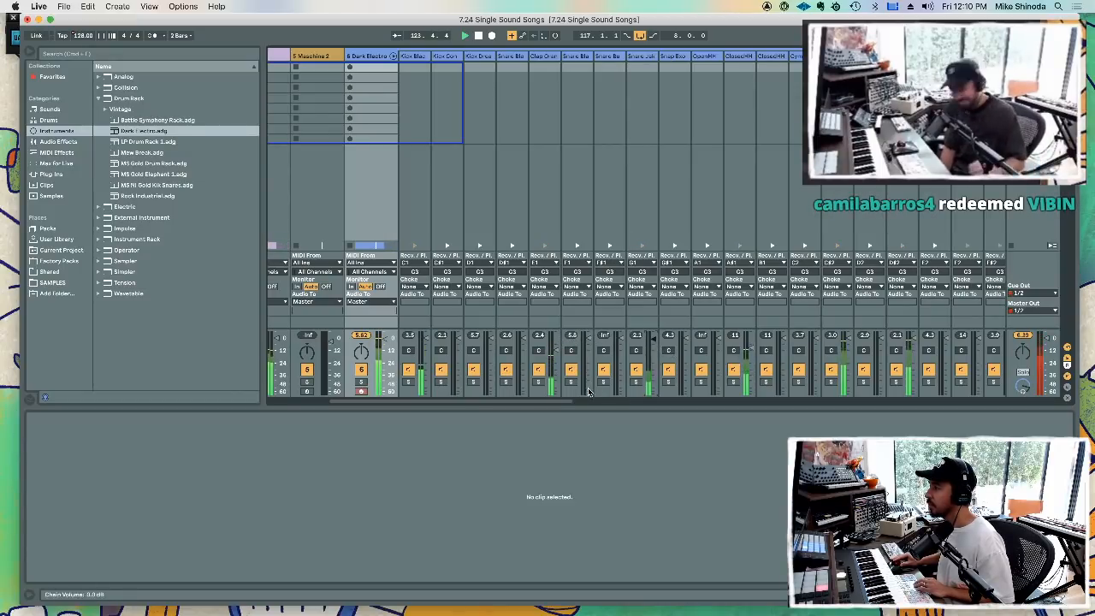
scroll(587, 400, right, 2)
scroll(587, 401, right, 2)
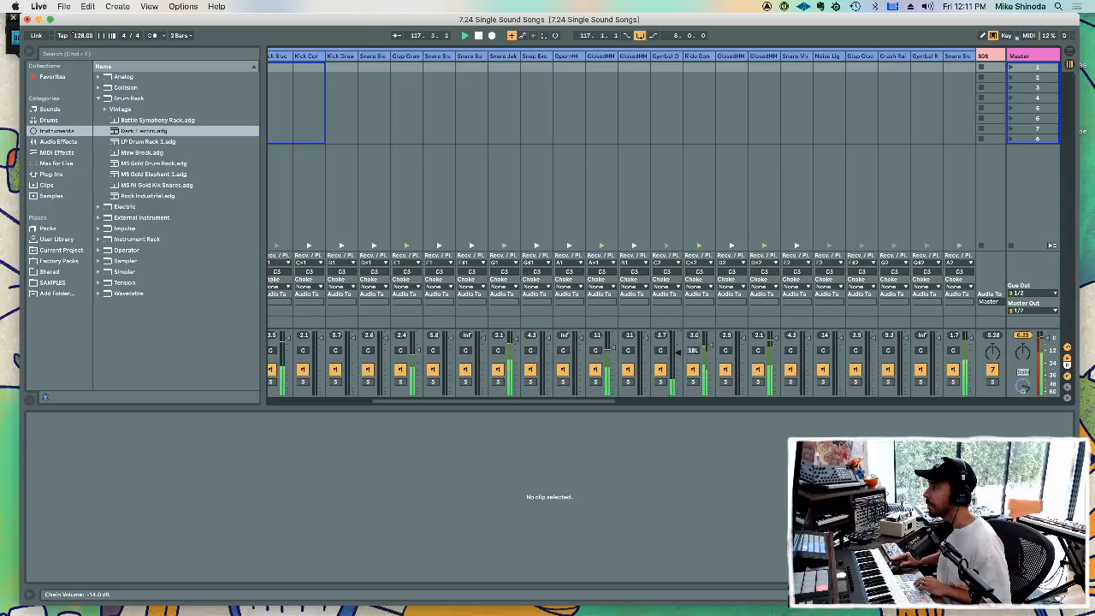
key(Tab)
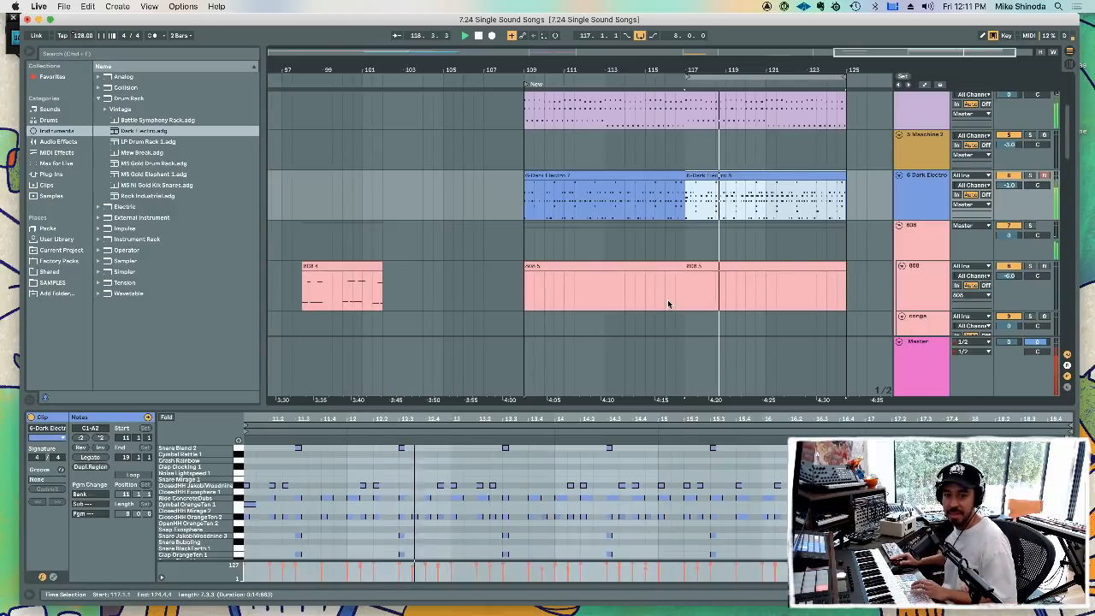
- Record a sustained melody on the Pad Synth group's main sound track over the looped bars 117 to 125
scroll(676, 228, up, 1)
scroll(880, 214, down, 10)
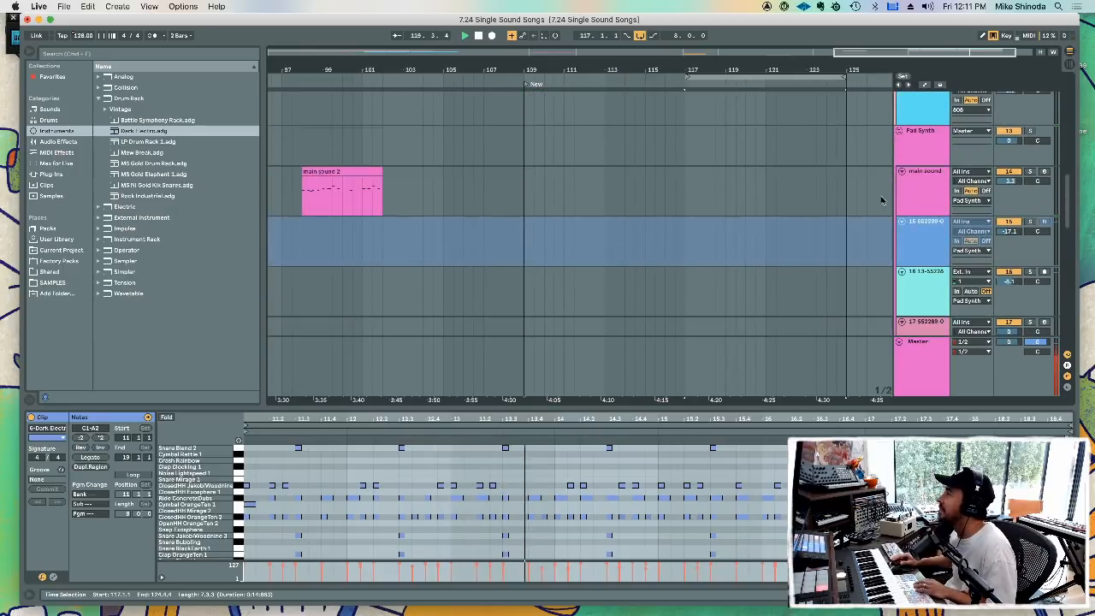
click(914, 186)
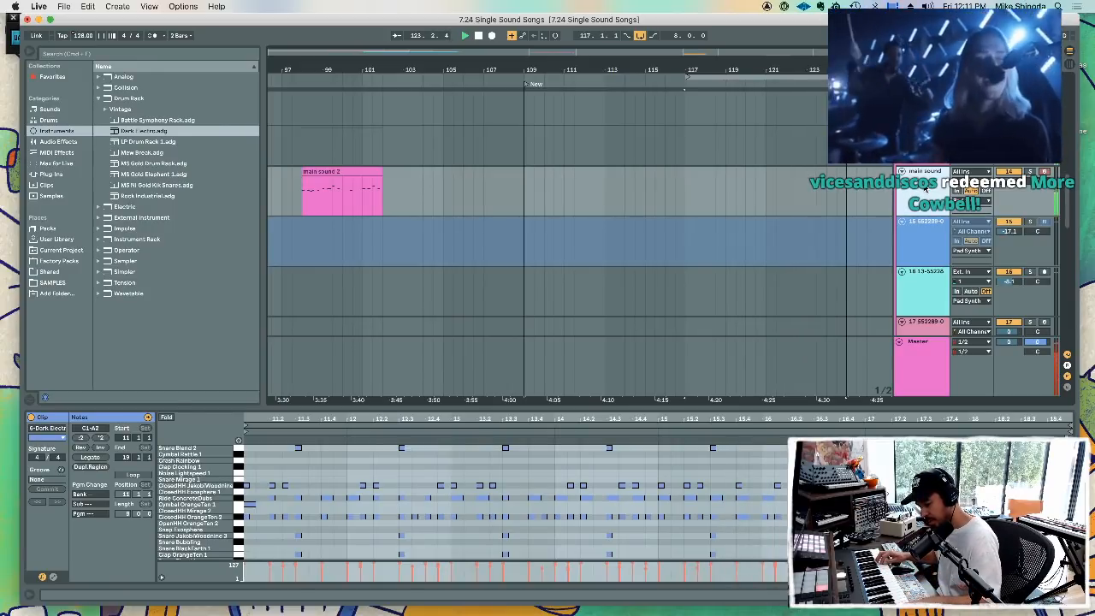
key(F9)
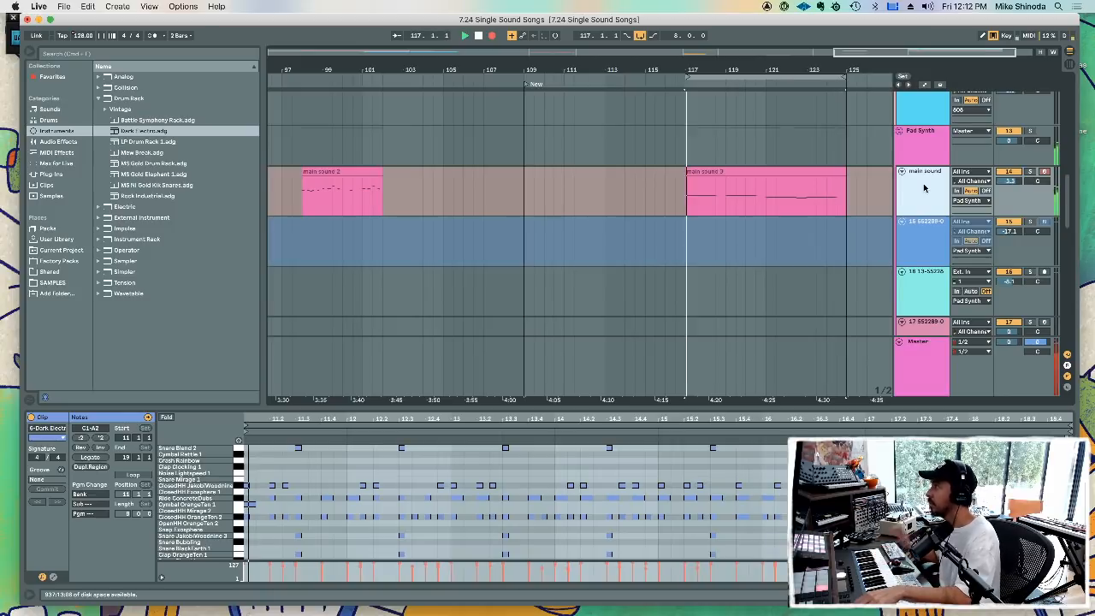
key(F9)
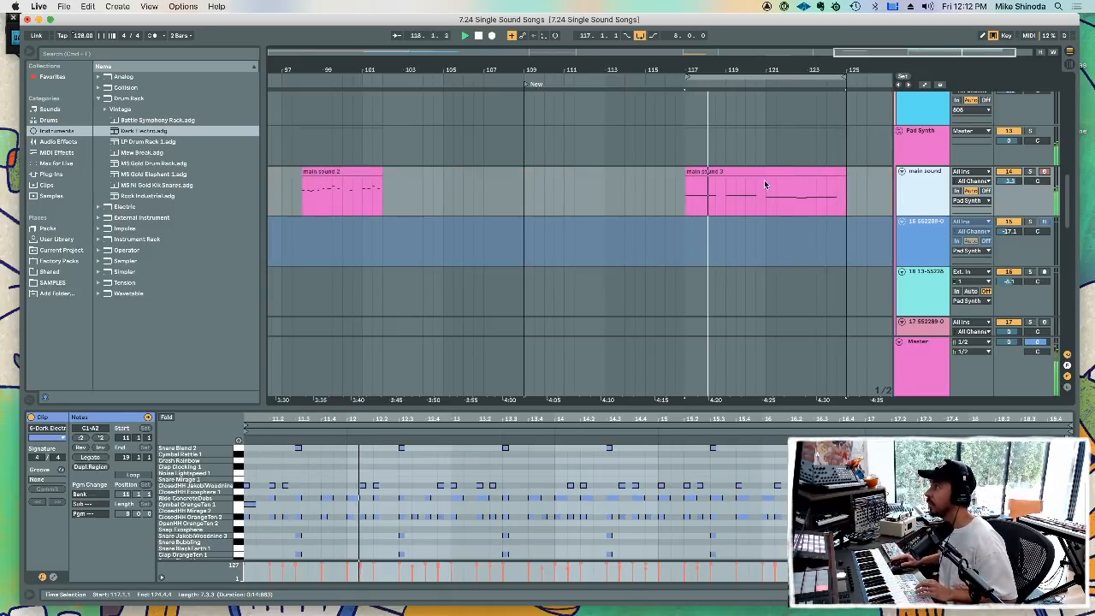
- Quantize all notes of the new main sound clip and delete the extra D4 note at its start
click(768, 172)
click(753, 507)
key(super+a)
key(super+u)
click(392, 436)
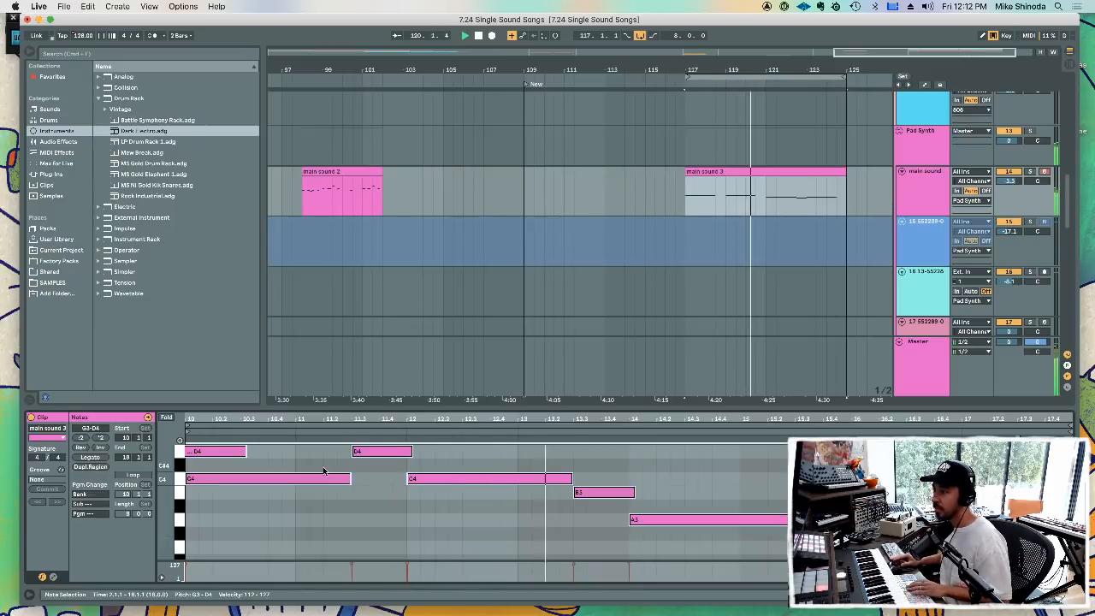
click(240, 452)
key(Delete)
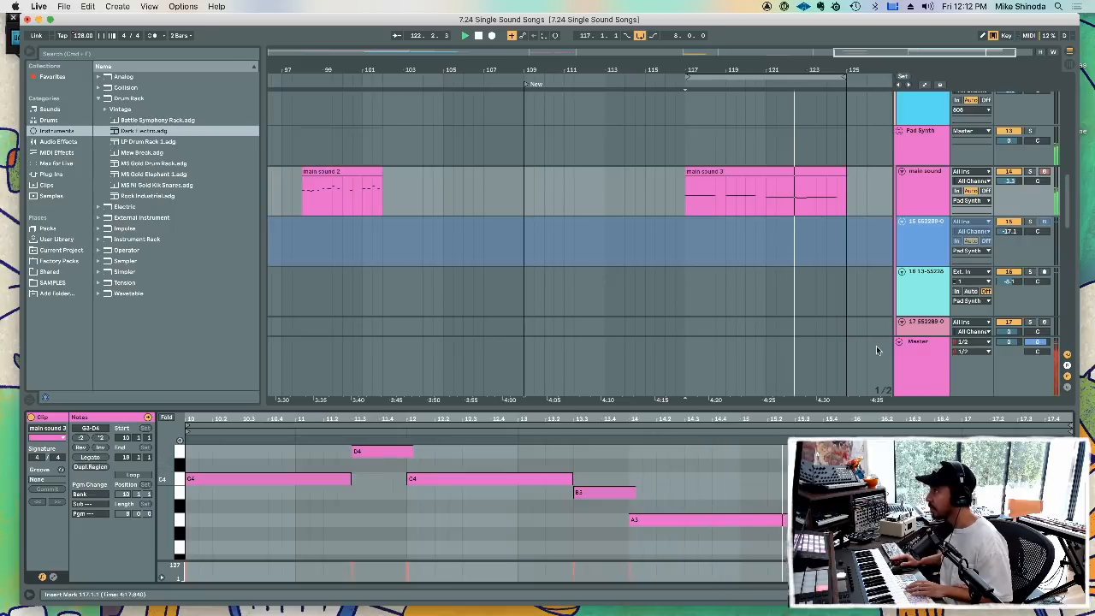
- Audition the other Pad Synth tracks, 15 to 17, against the loop and hide the clip's note editor
click(933, 231)
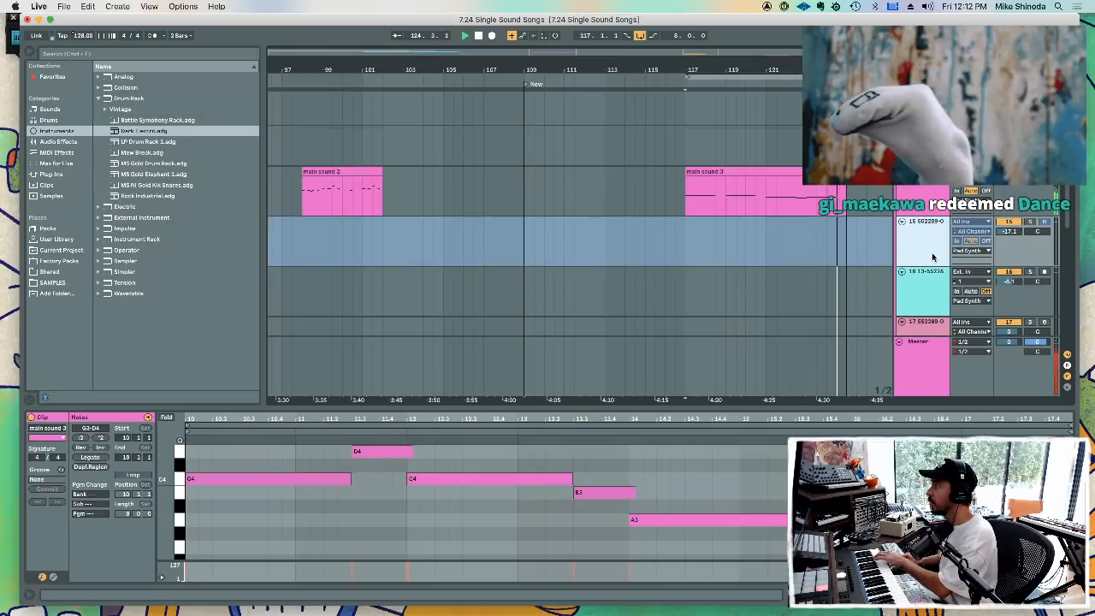
click(928, 293)
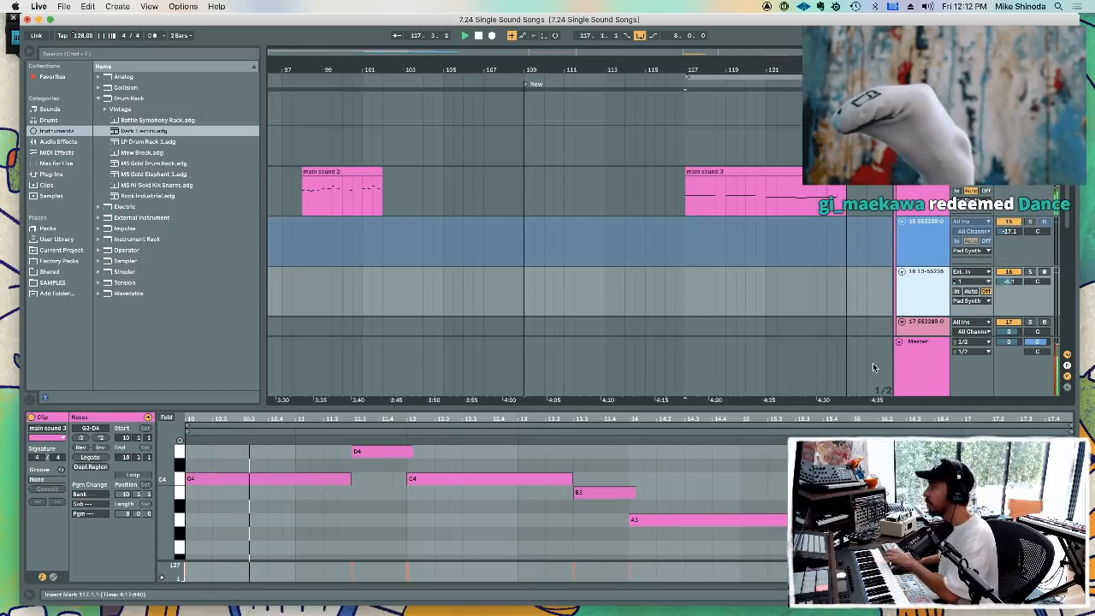
double_click(854, 408)
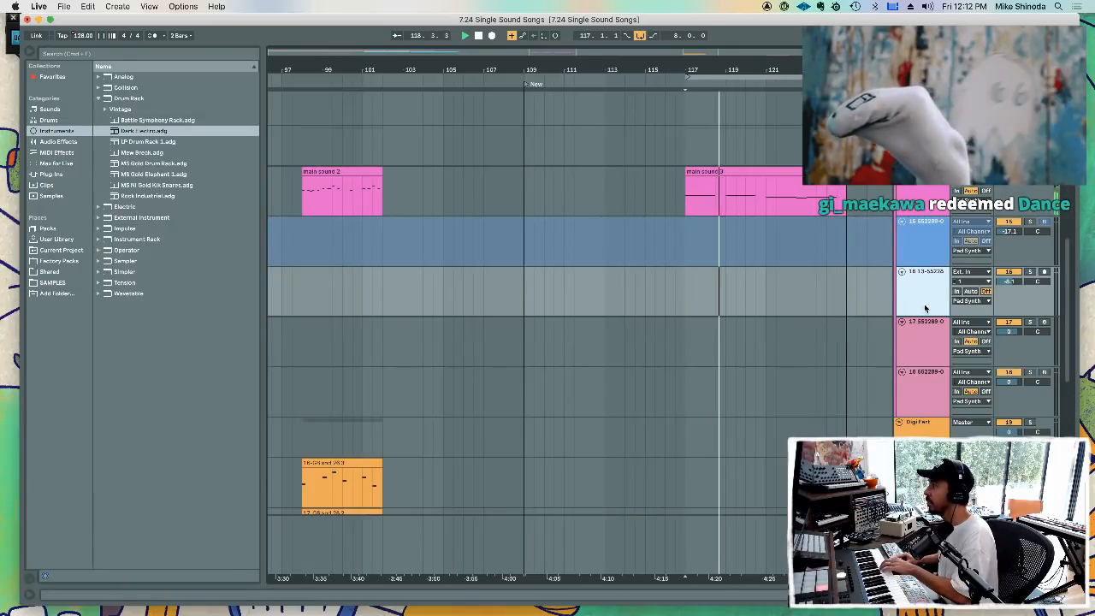
click(926, 332)
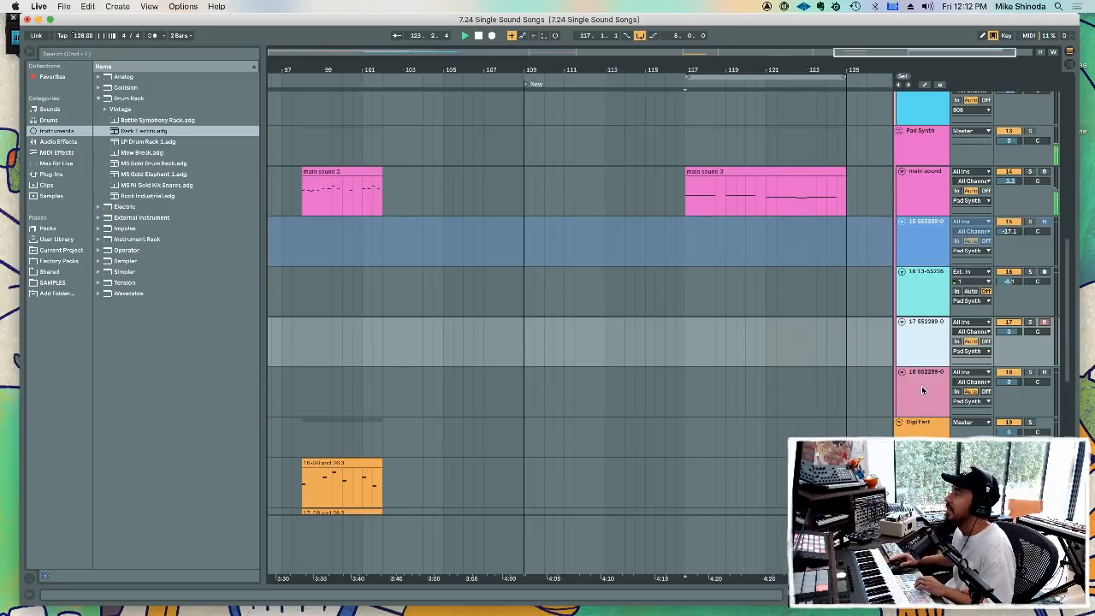
- Delete the copied 808 bass clip from bars 117 to 125
scroll(753, 223, up, 6)
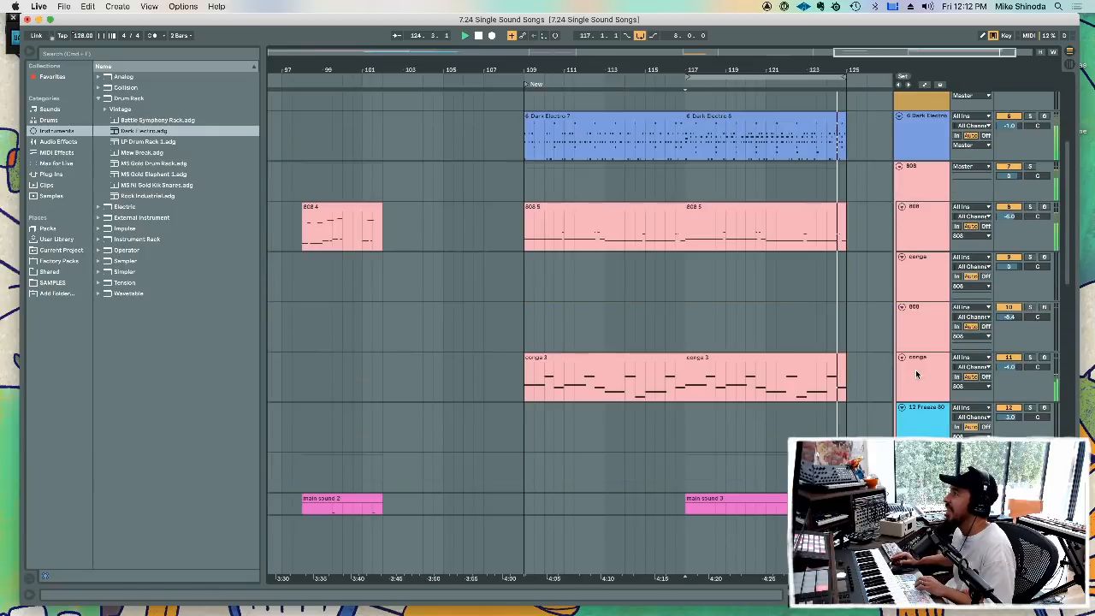
click(753, 216)
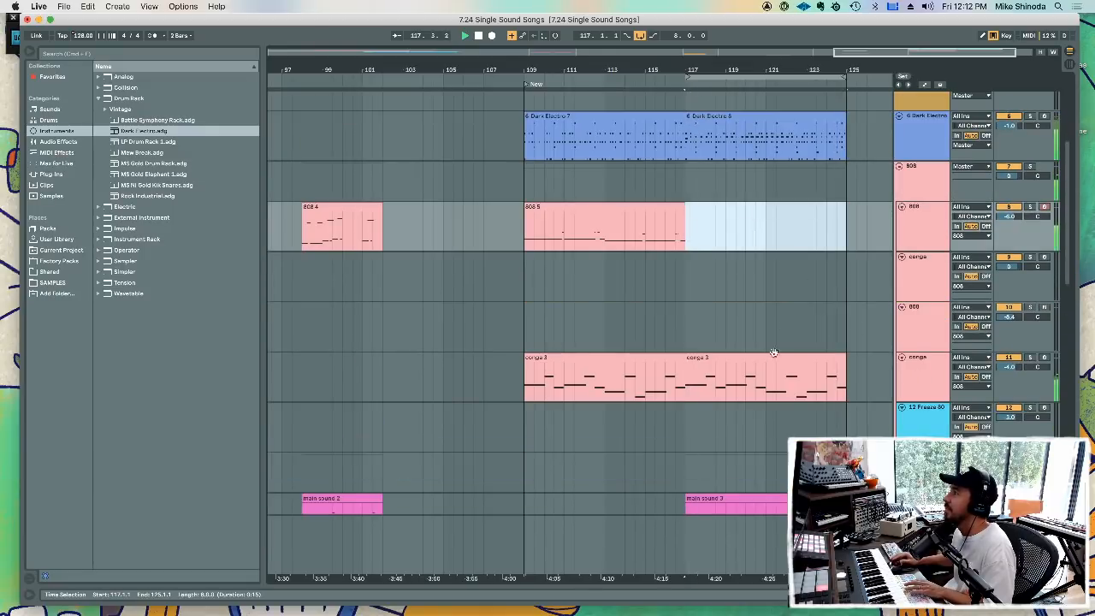
- Record a new melody on track 17 of the Pad Synth group over the looped bars 117 to 125
scroll(783, 323, down, 6)
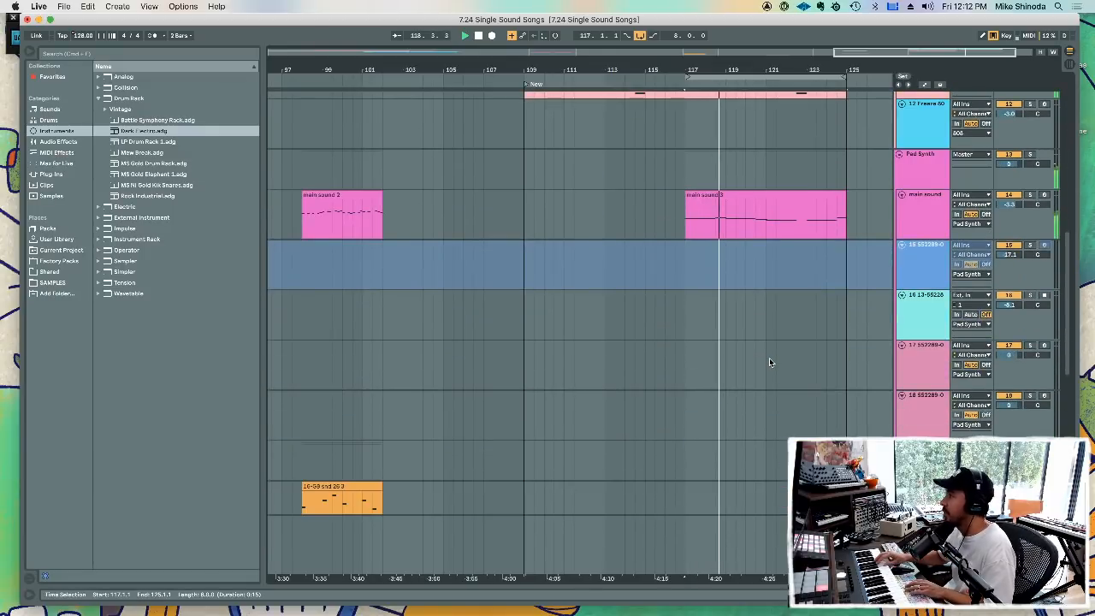
click(931, 306)
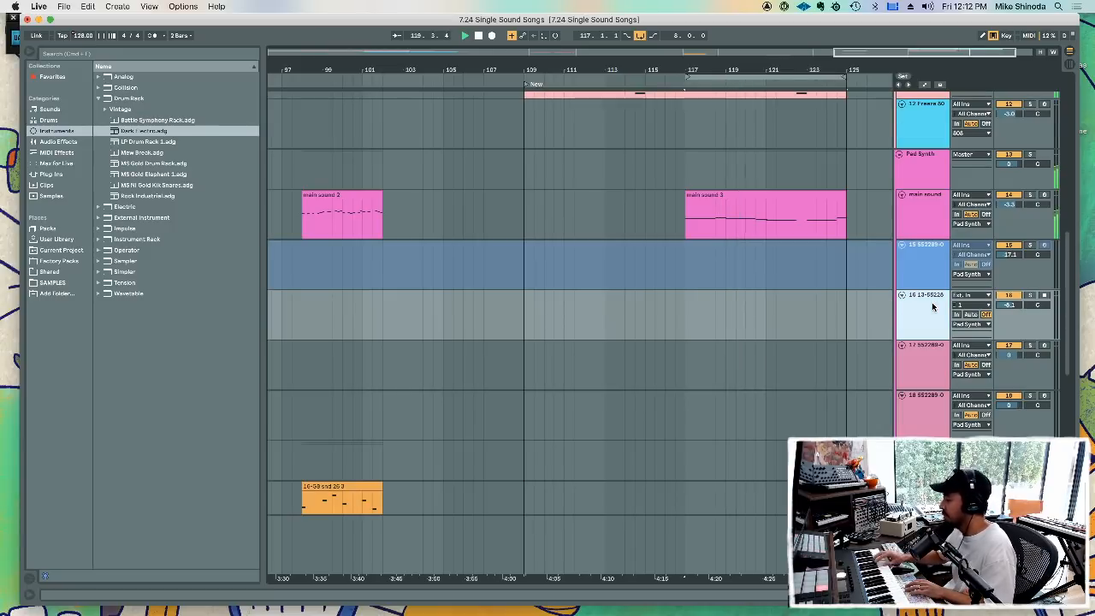
click(933, 358)
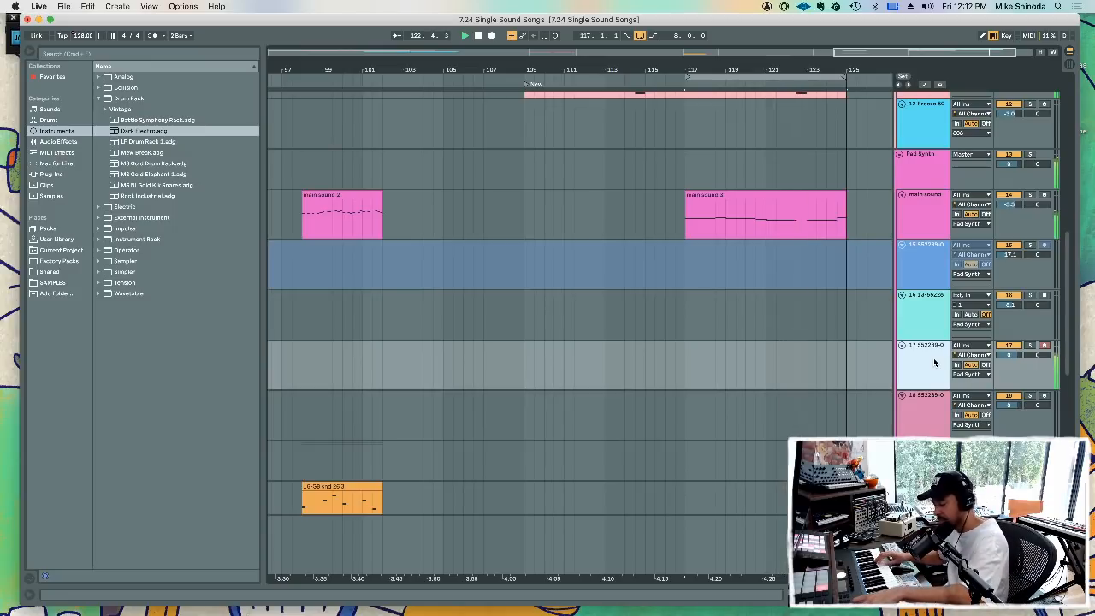
key(F9)
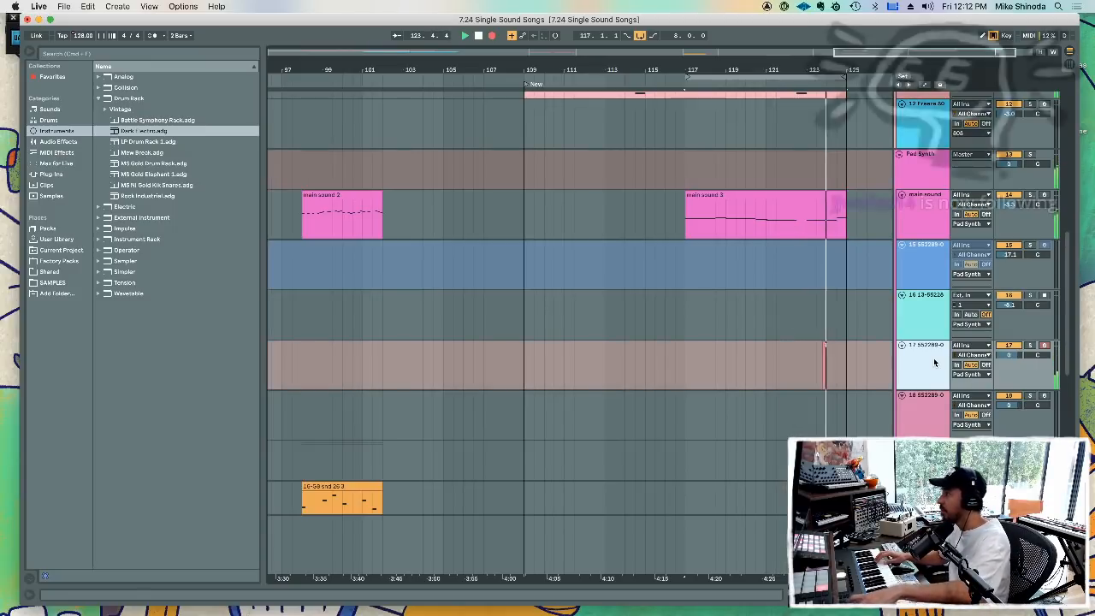
key(space)
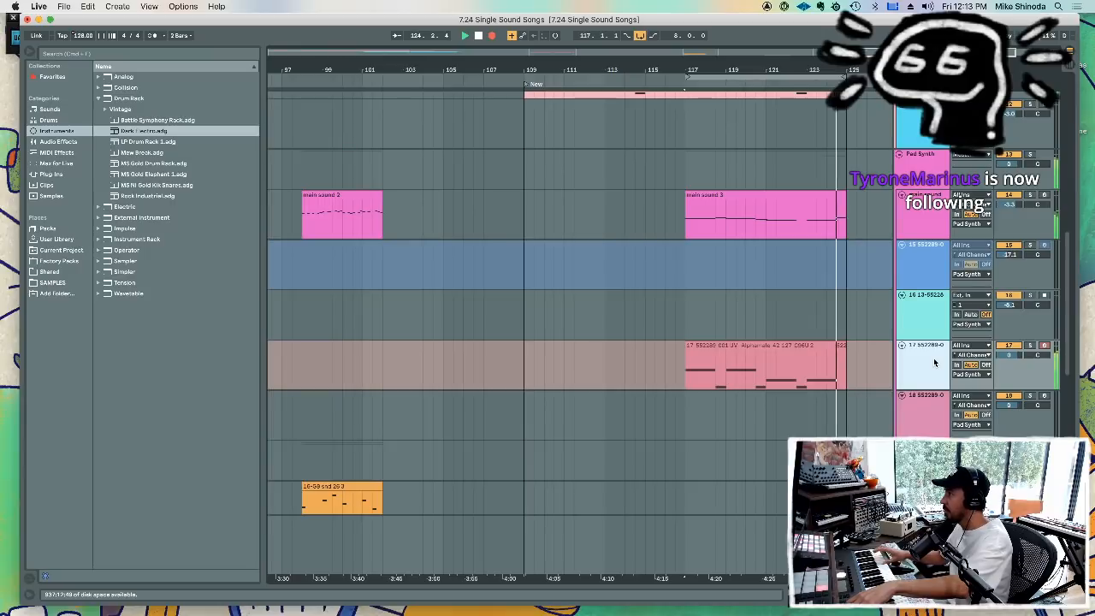
key(F9)
- Delete the extra D4 note at the start of the new track 17 clip and close its note editor
double_click(813, 345)
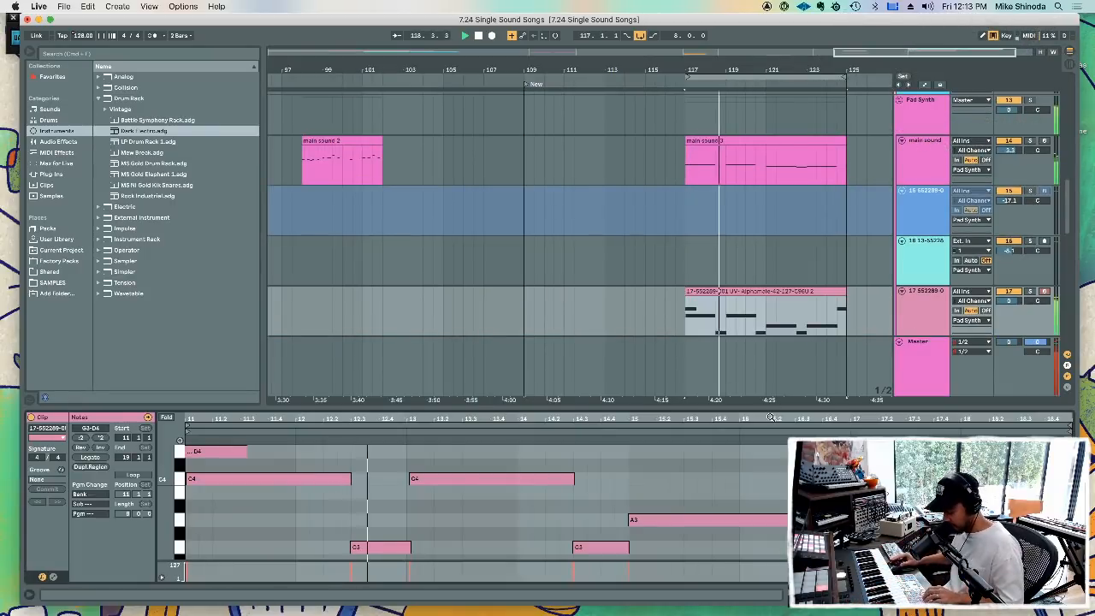
click(219, 452)
key(Delete)
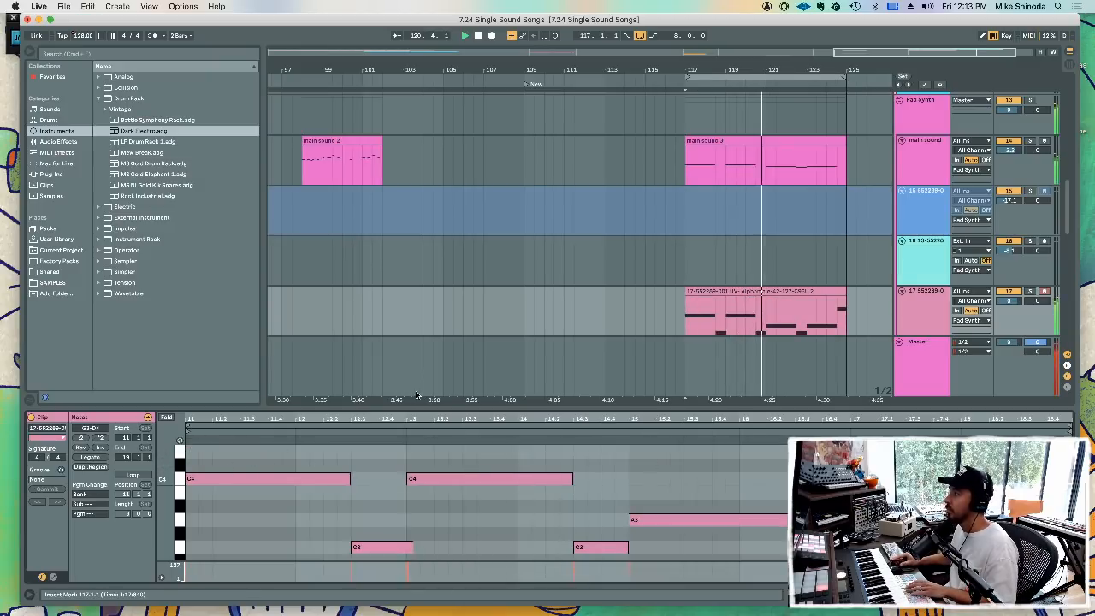
double_click(501, 408)
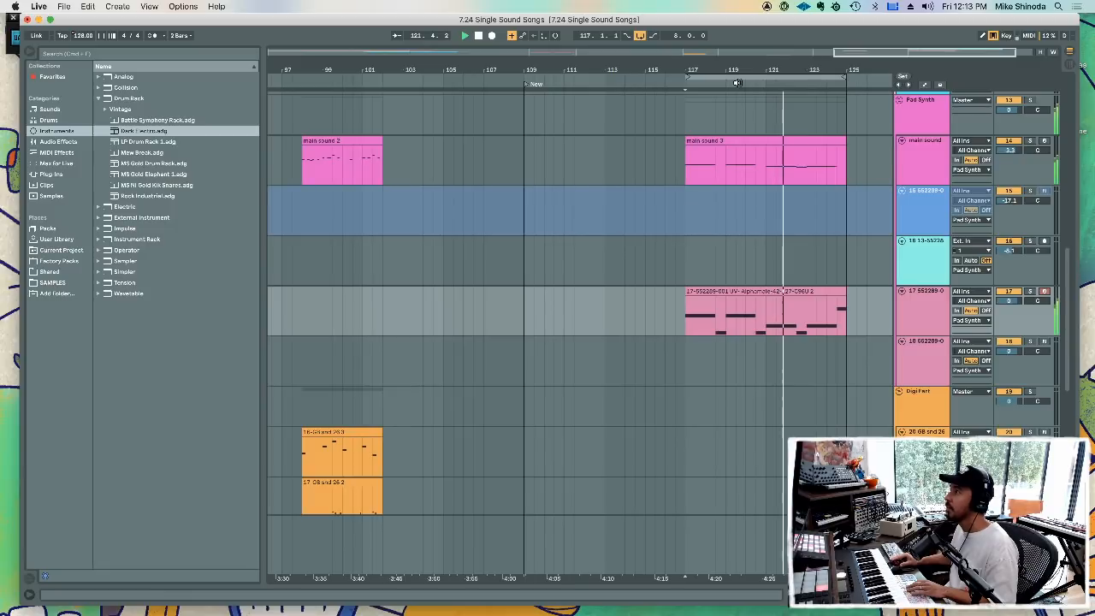
- Extend the loop back to bar 109 and save the set, deleting its temporary recording files
drag(690, 78, 526, 79)
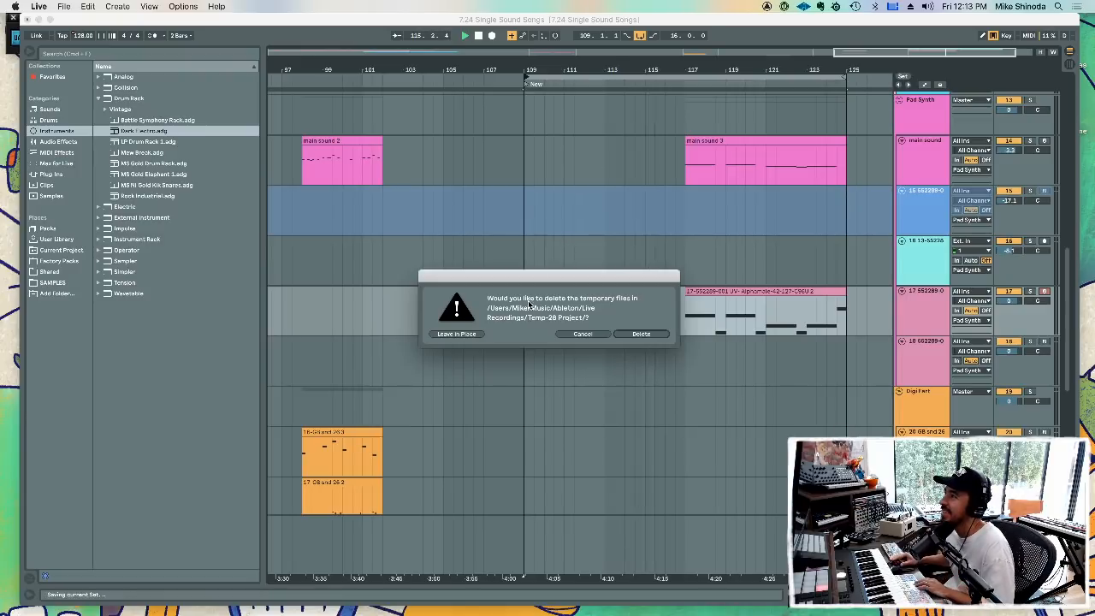
click(641, 335)
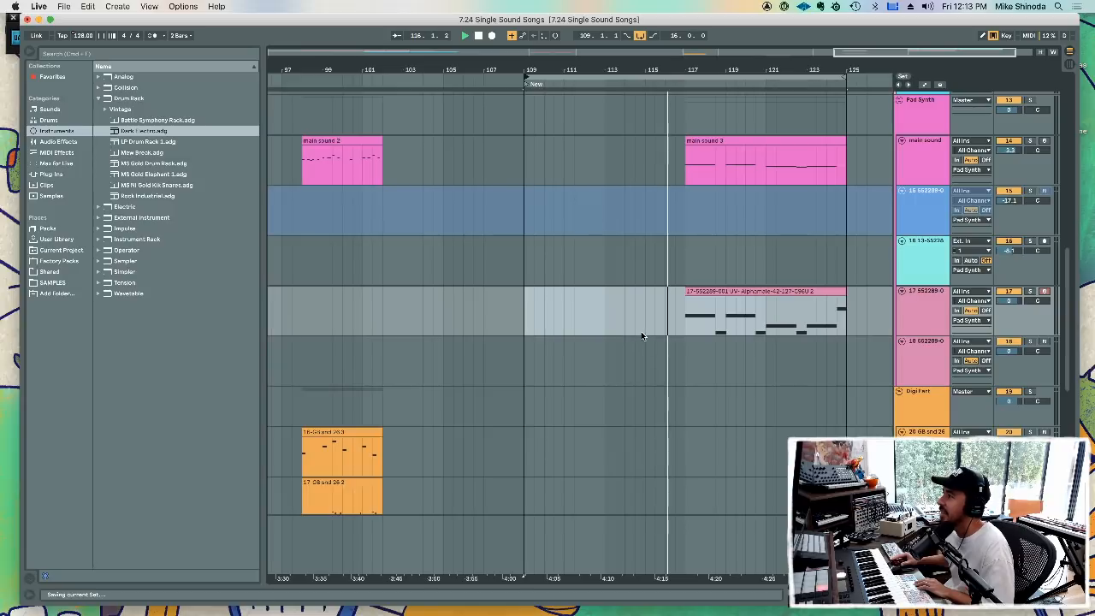
key(space)
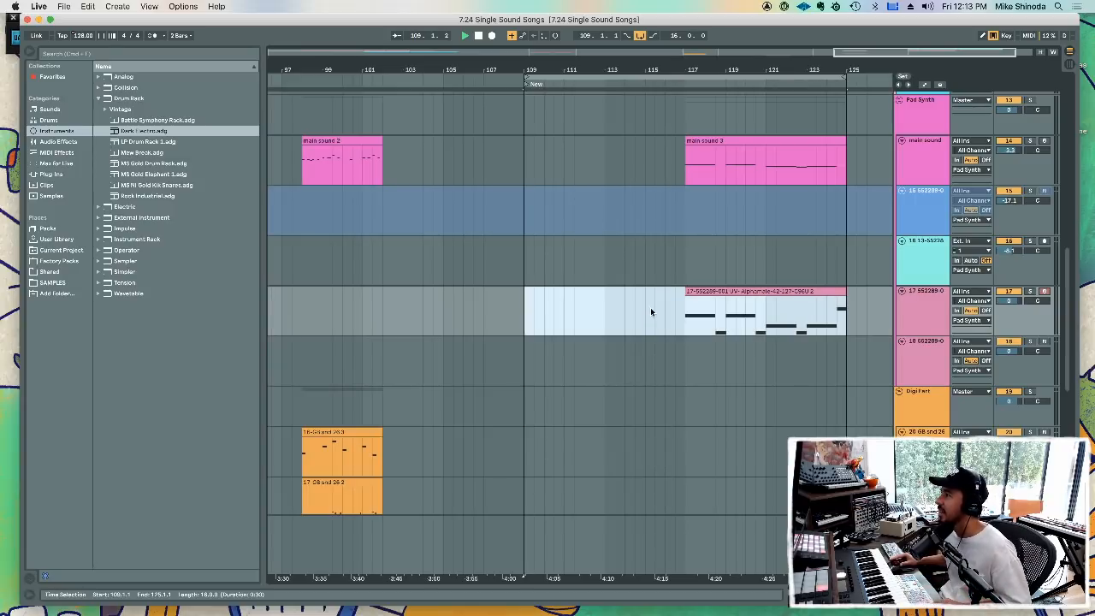
- Try to copy the clips of bars 109 to 125 and paste them at bar 117
scroll(718, 238, up, 12)
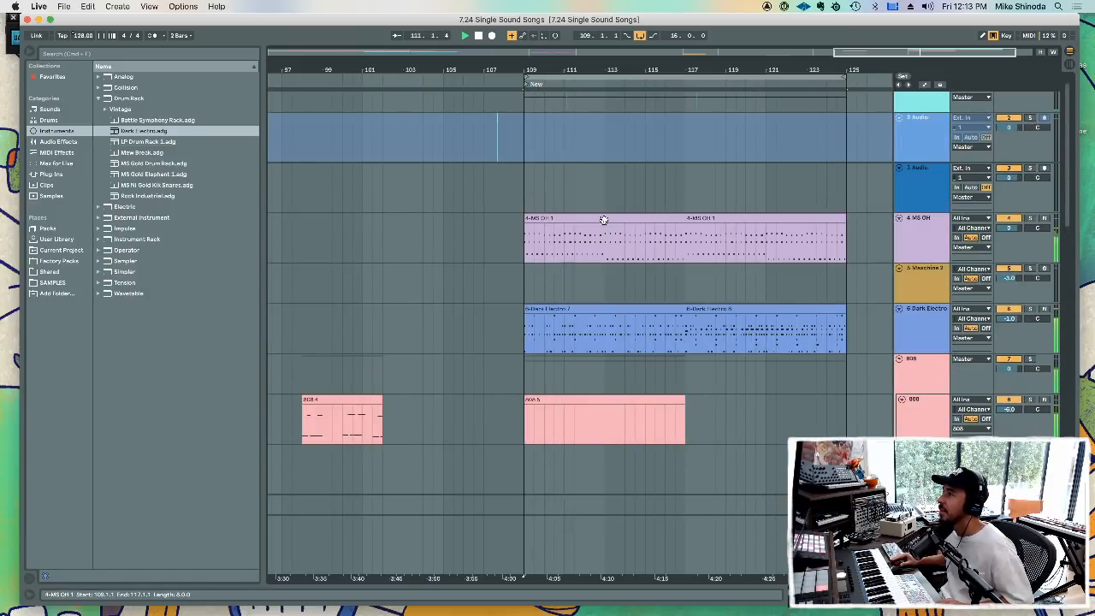
click(603, 219)
scroll(636, 272, down, 3)
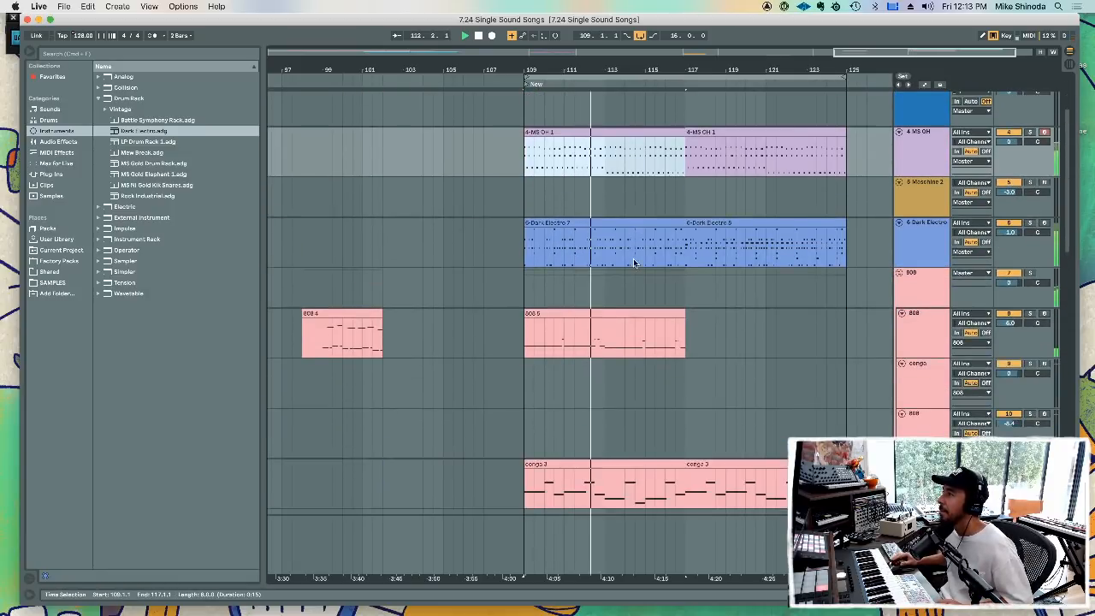
drag(681, 67, 715, 41)
drag(826, 497, 630, 113)
drag(728, 541, 772, 84)
key(super+c)
key(super+v)
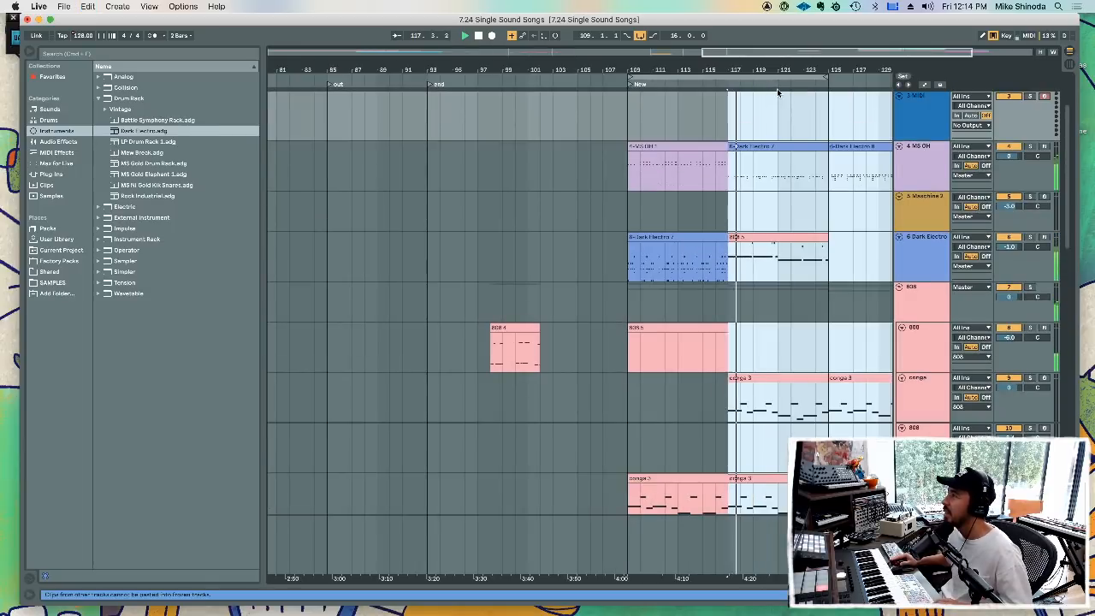
key(super+z)
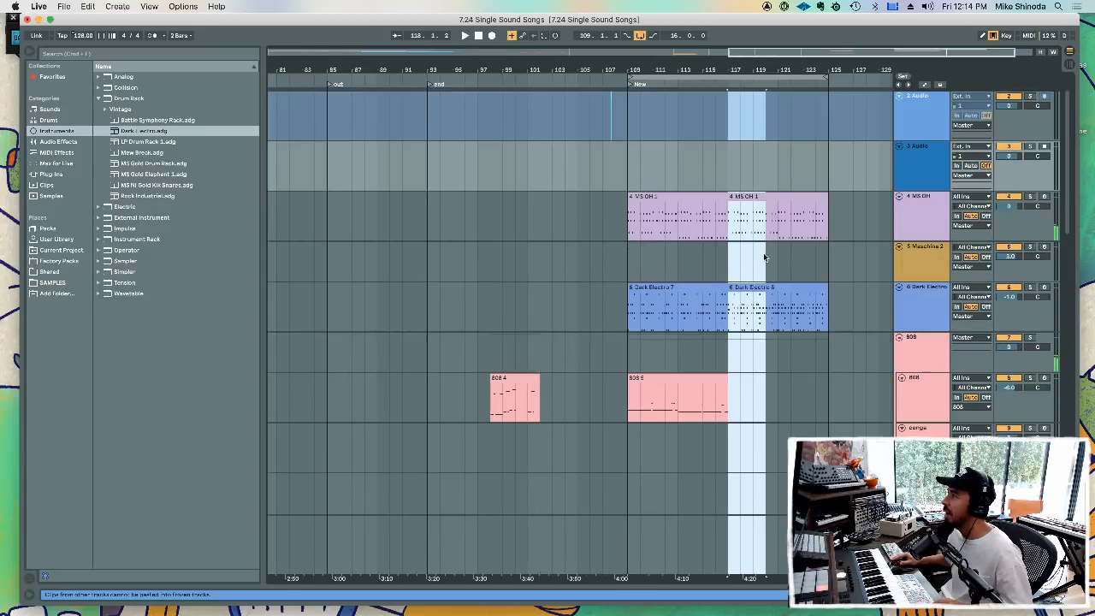
- Duplicate all clips from bars 109 to 125 so the copies fill bars 125 to 141
scroll(772, 403, down, 5)
scroll(777, 427, down, 3)
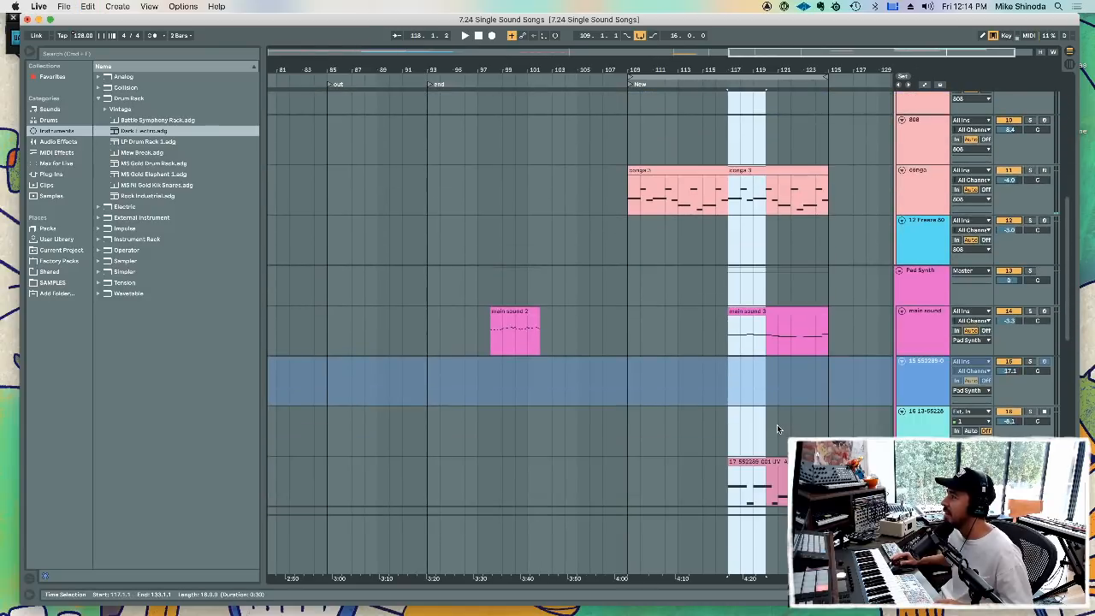
drag(826, 445, 631, 23)
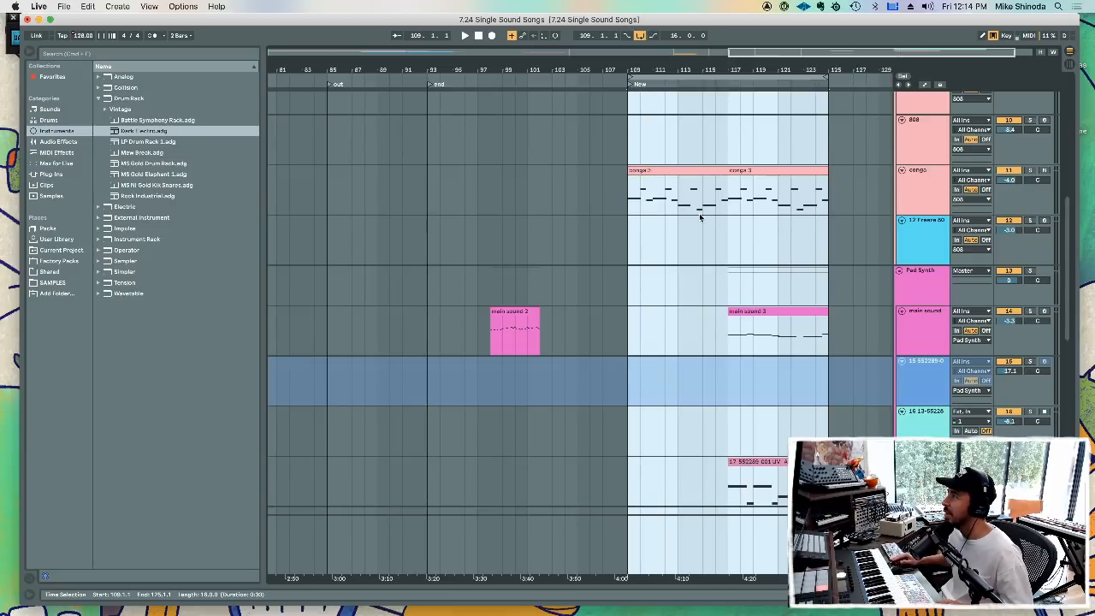
scroll(700, 210, up, 7)
key(super+d)
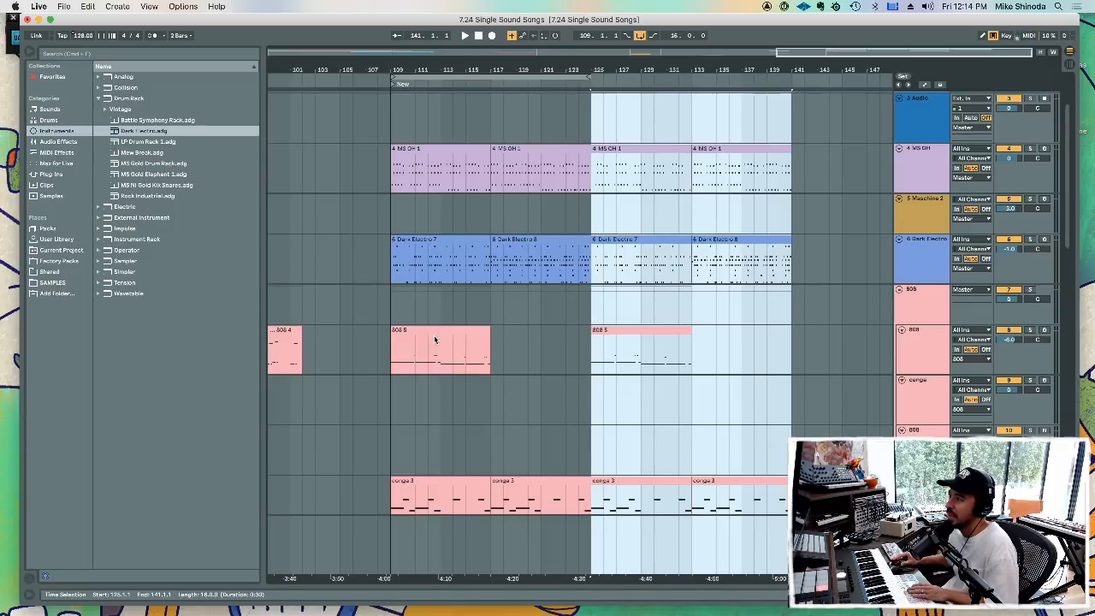
- Move the 808 clip from bar 109 to bar 117 and delete the Dark Electro and conga clips from bars 109 to 117
drag(437, 331, 538, 345)
click(449, 237)
key(Delete)
click(390, 221)
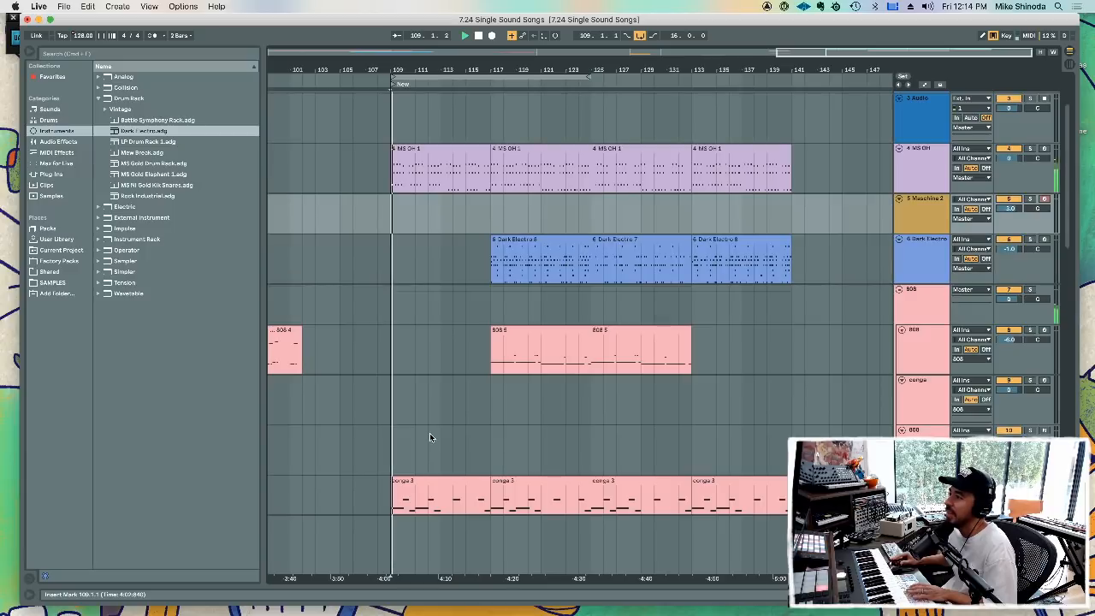
click(427, 477)
key(Delete)
- Move the Pad Synth main sound clip from bar 117 to bar 125
scroll(549, 354, down, 10)
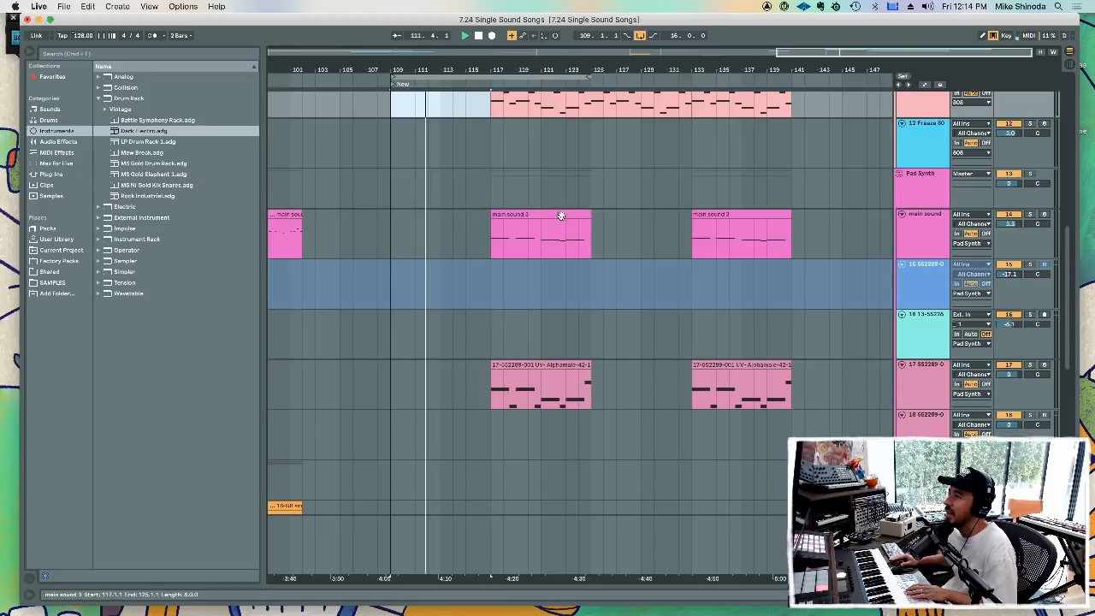
drag(560, 214, 661, 215)
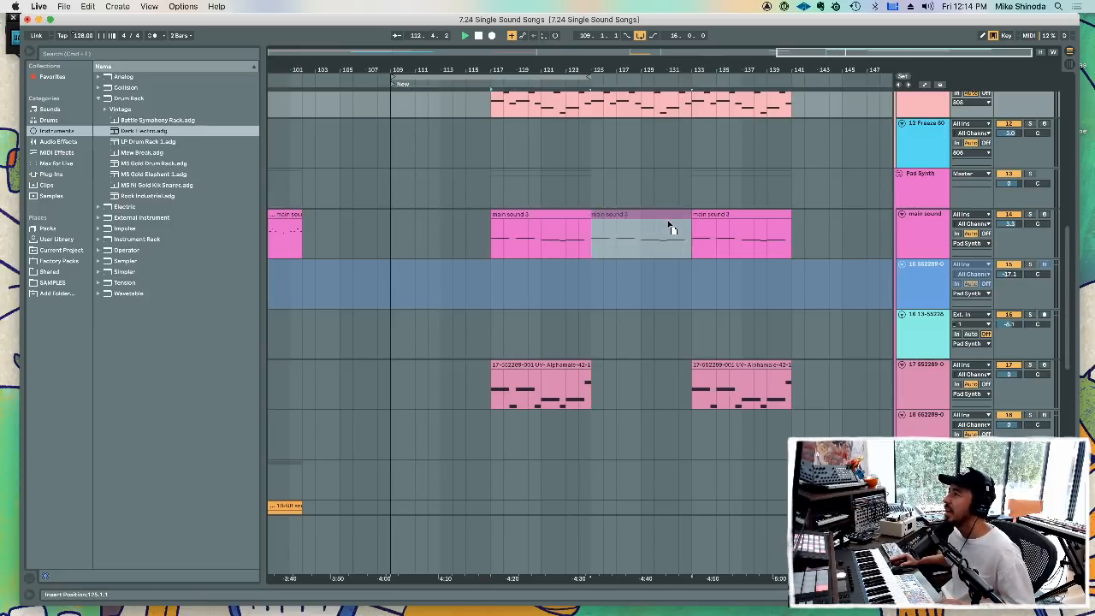
click(564, 366)
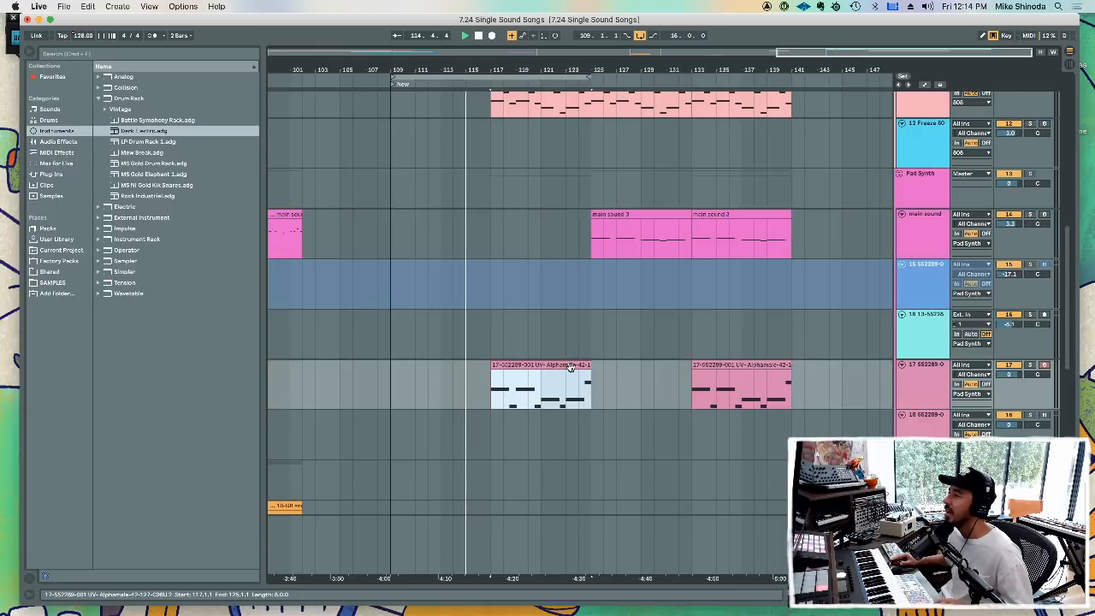
drag(492, 335, 394, 331)
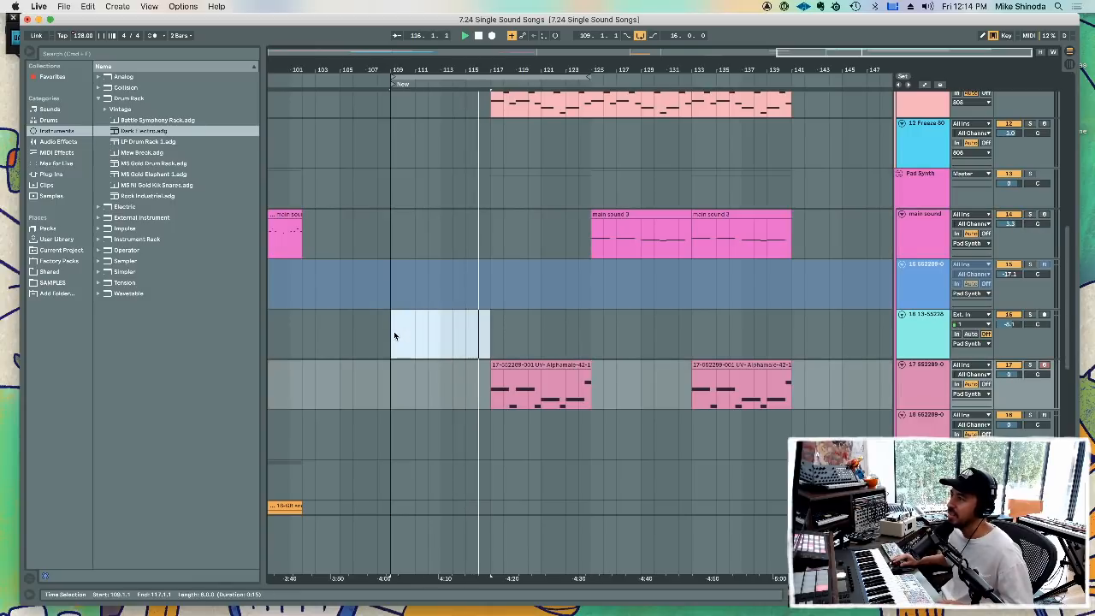
- Delete the Dark Electro and 808 clips from bars 117 to 125
scroll(446, 314, up, 10)
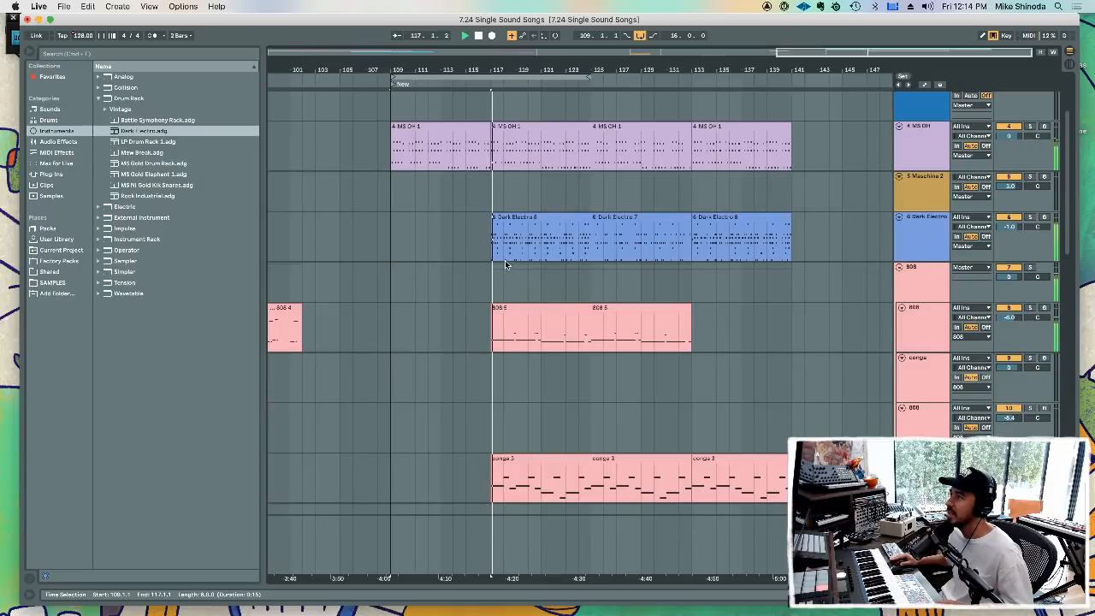
click(521, 216)
key(Delete)
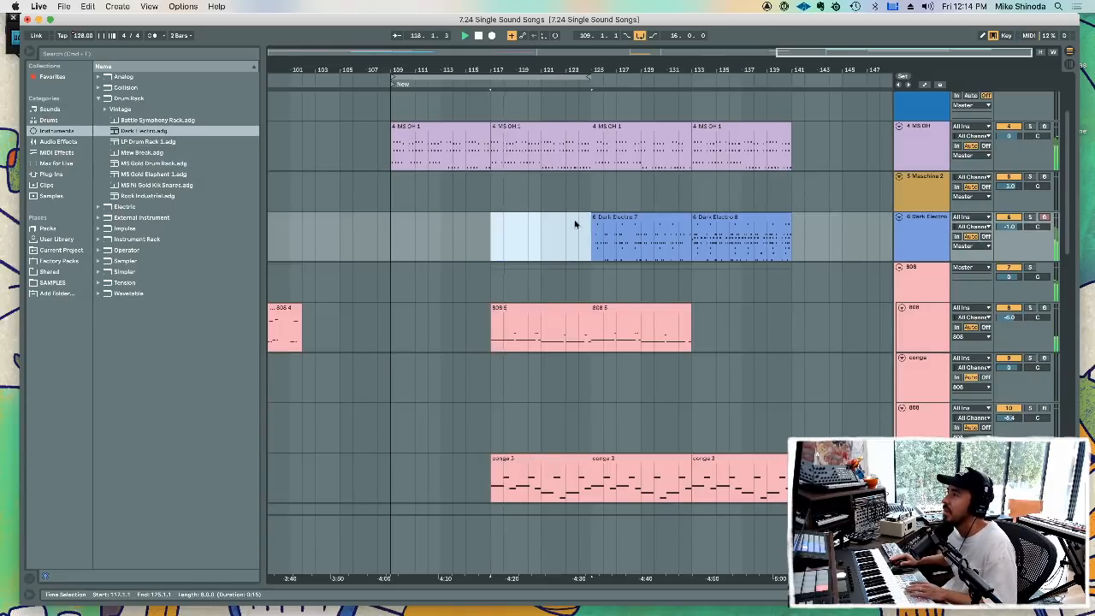
scroll(580, 248, down, 5)
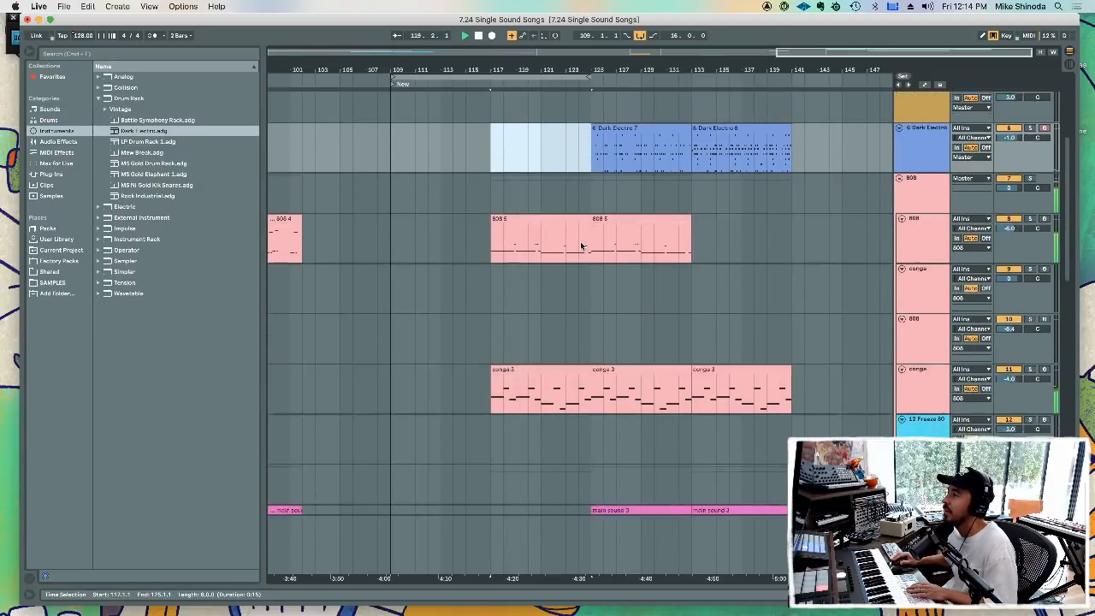
click(563, 154)
key(Delete)
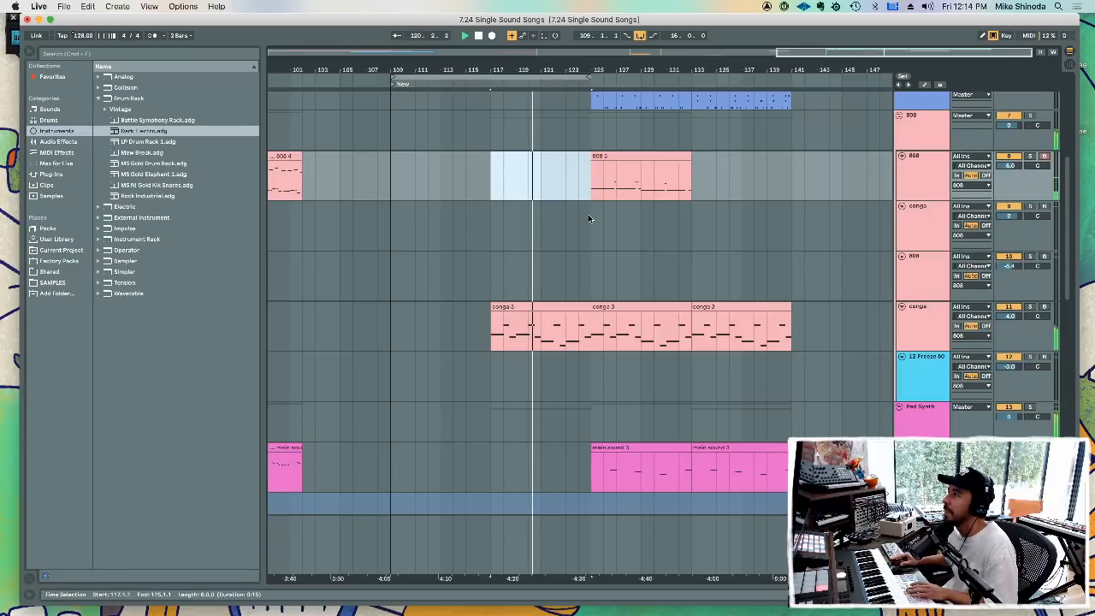
- Loop bars 125 to 133 and delete the main sound clip from those bars
drag(589, 224, 692, 227)
key(super+l)
scroll(693, 238, down, 9)
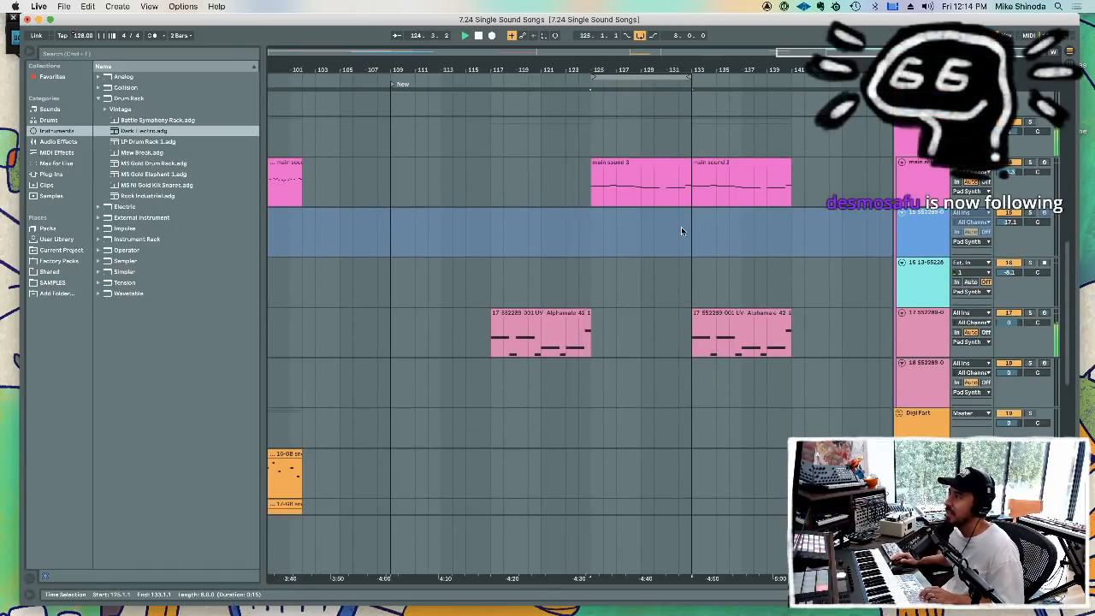
scroll(681, 227, up, 1)
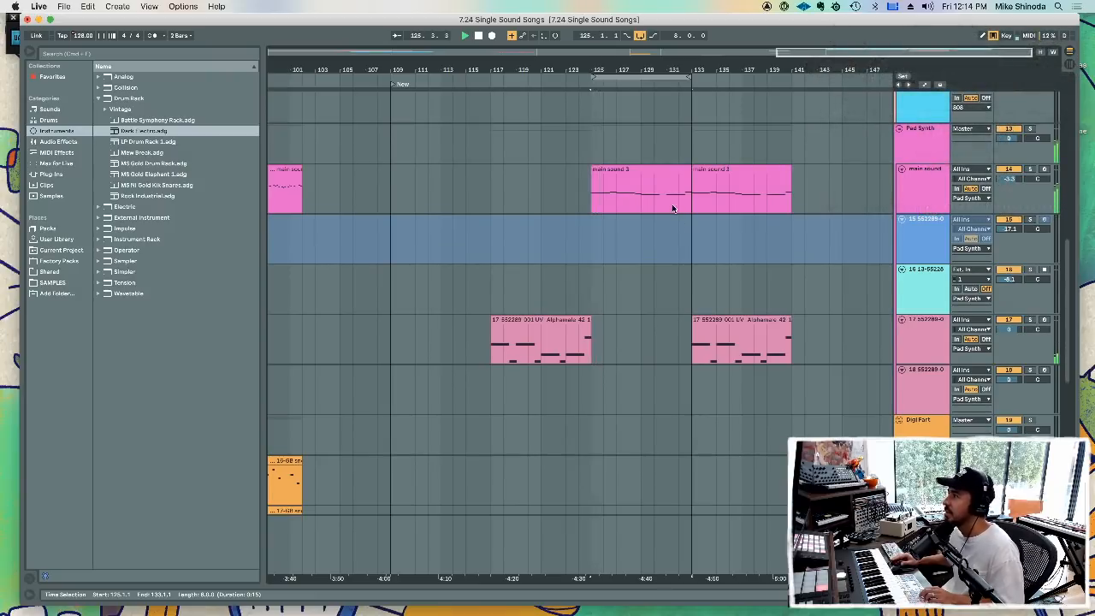
click(668, 176)
- Try removing the 808 clip from bars 125 to 133, and undo the deletion
scroll(669, 186, up, 6)
click(667, 188)
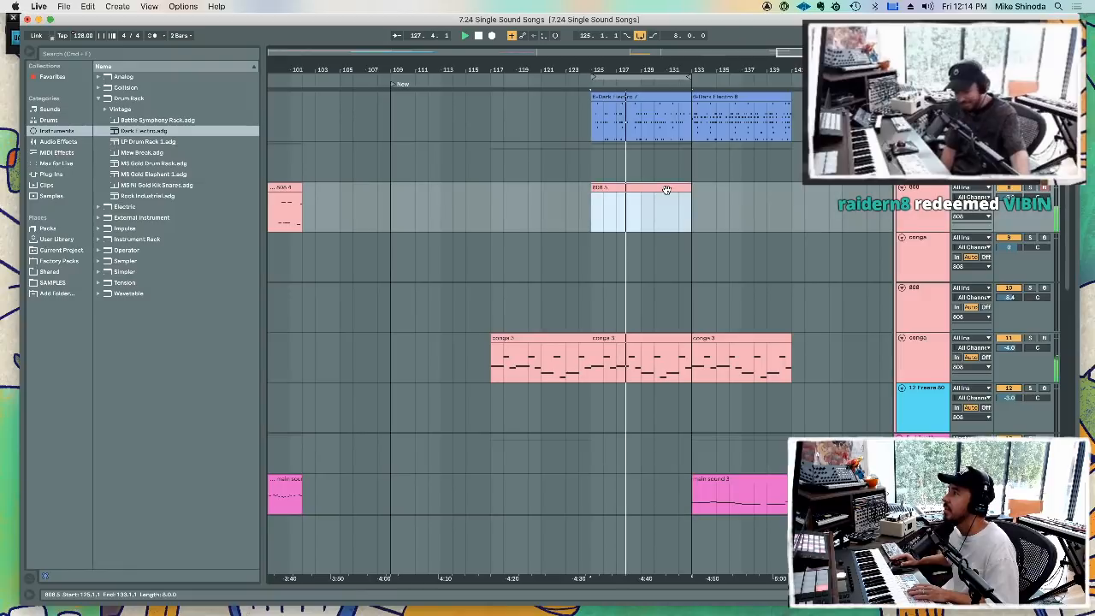
key(plus)
key(Delete)
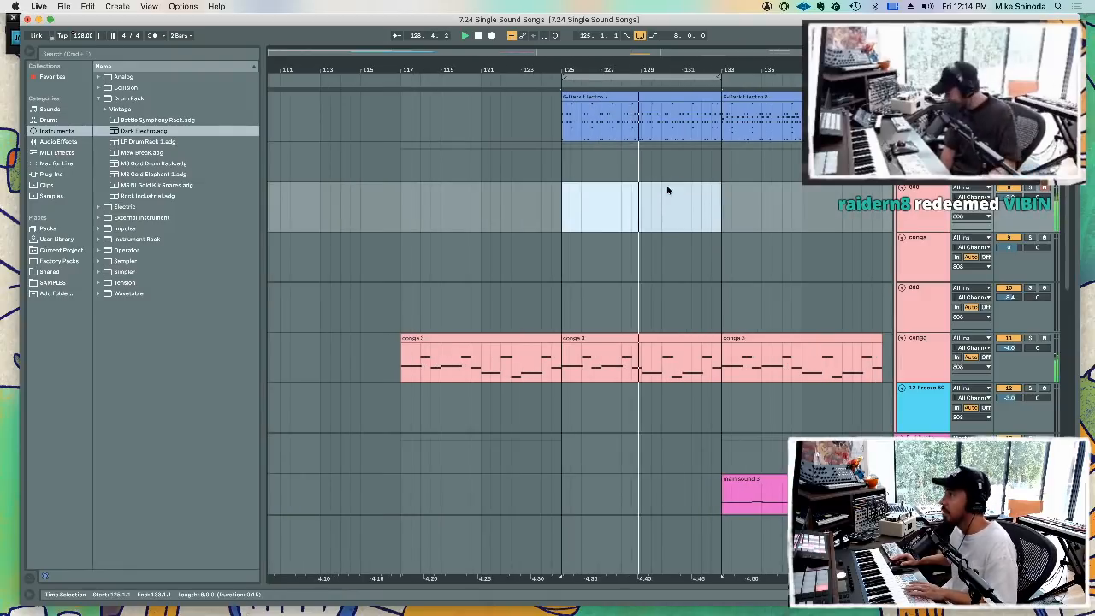
key(super+z)
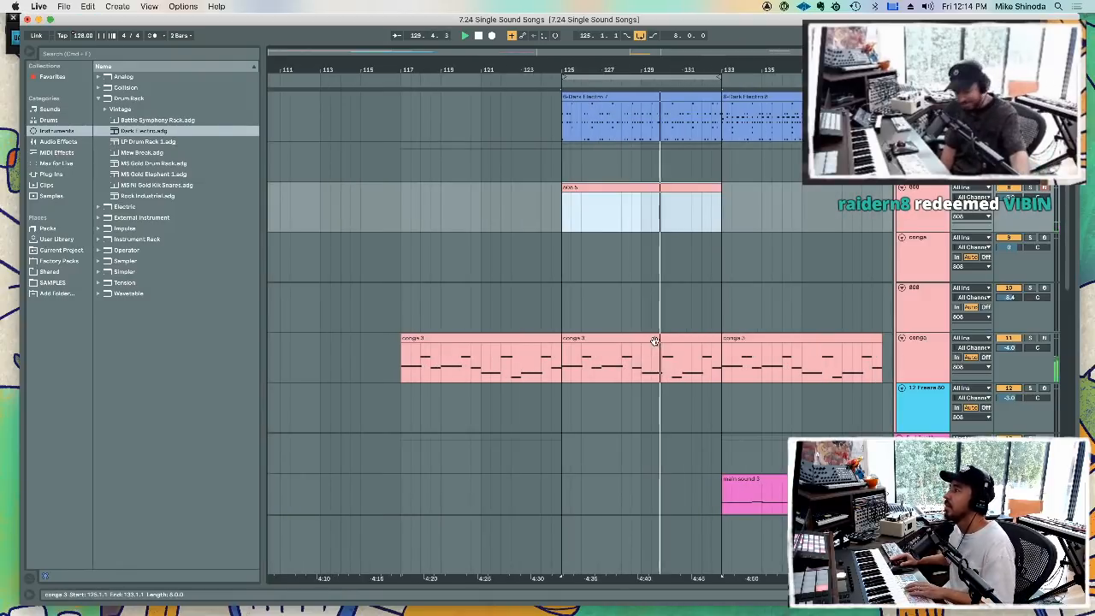
- Delete the conga clip from bars 125 to 133 and move the playback loop to bars 133 to 141
click(656, 343)
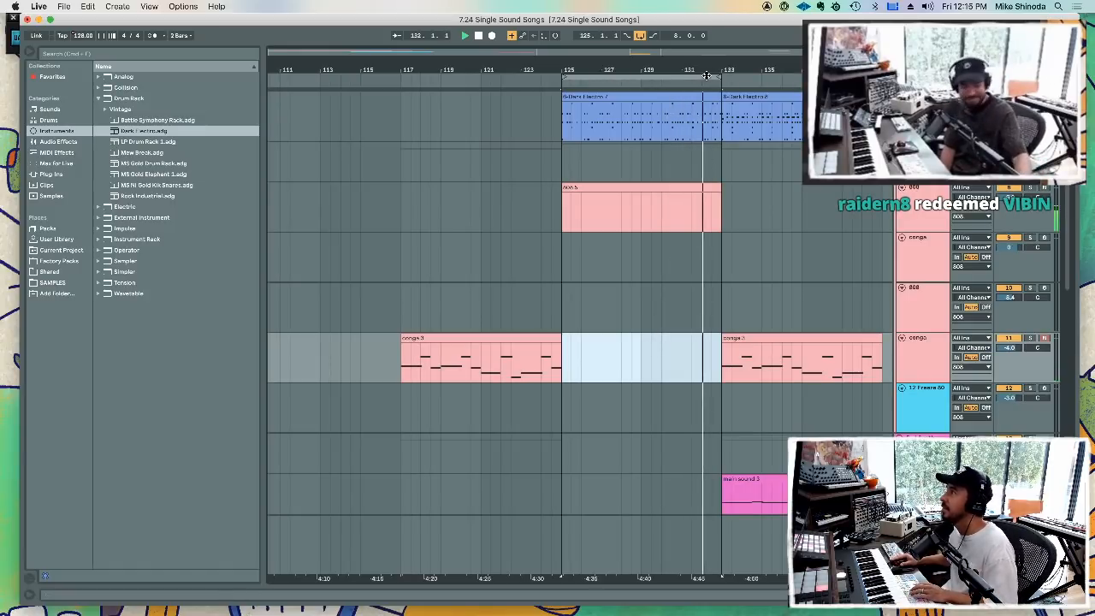
drag(709, 70, 718, 44)
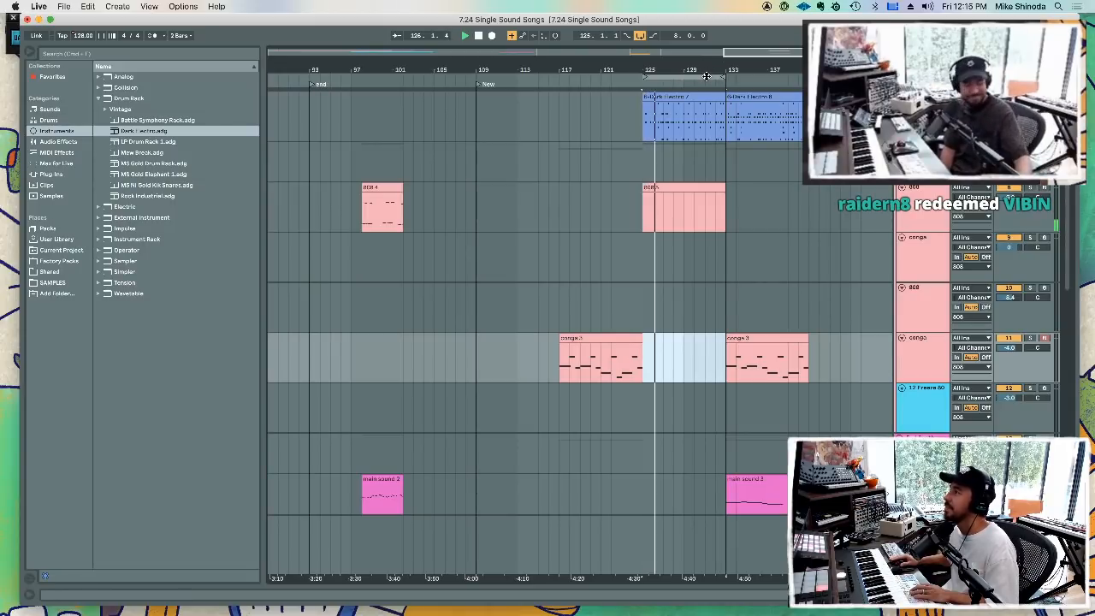
drag(706, 76, 796, 84)
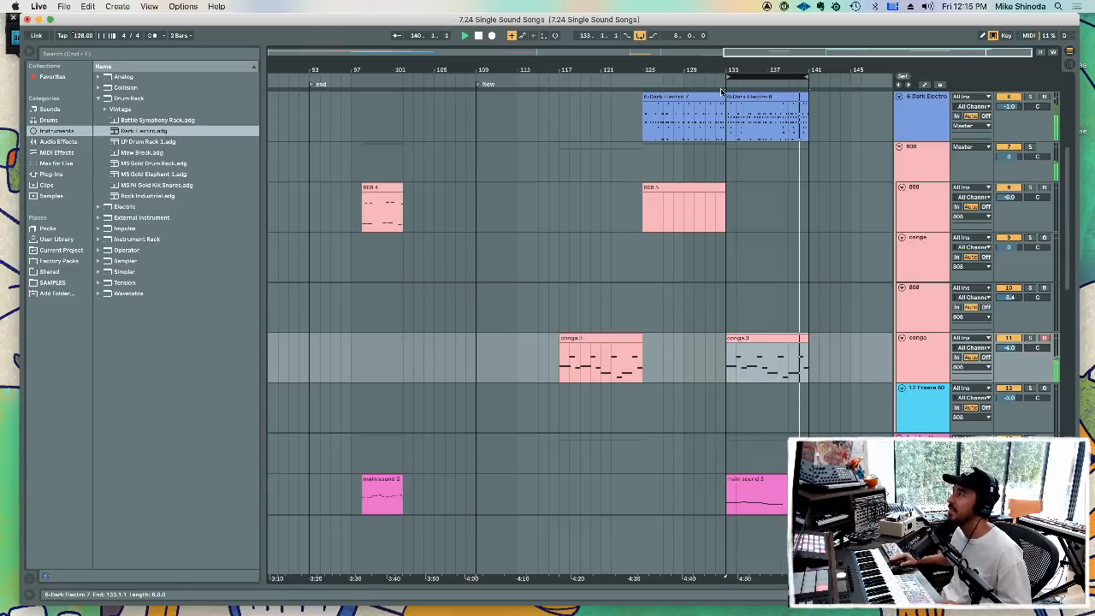
- Stop playback and duplicate the time of empty bars 109 to 117 across all tracks
key(space)
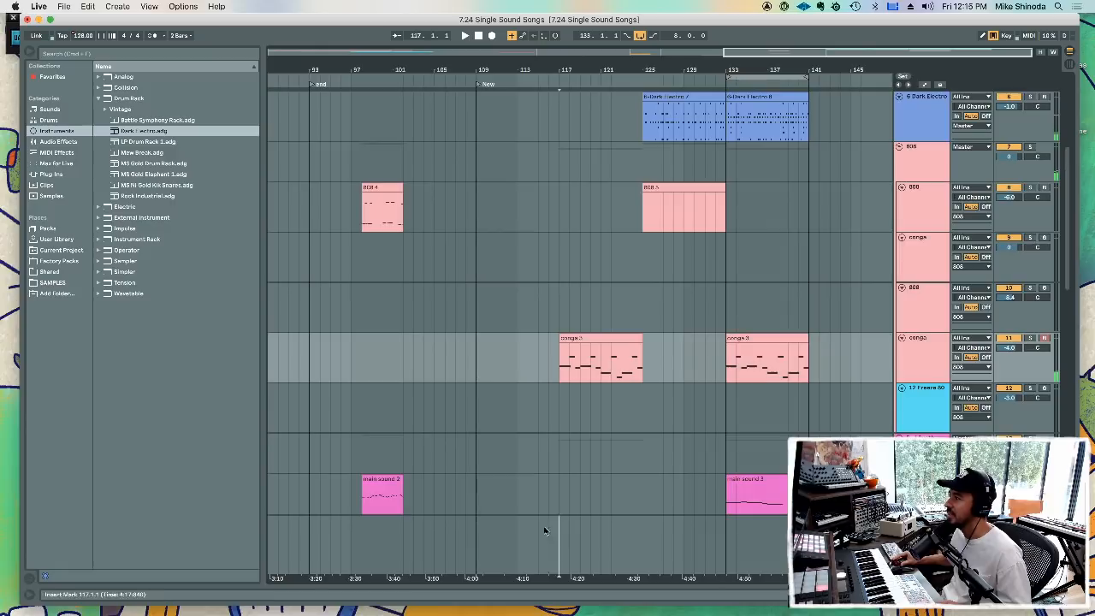
drag(557, 525, 460, 528)
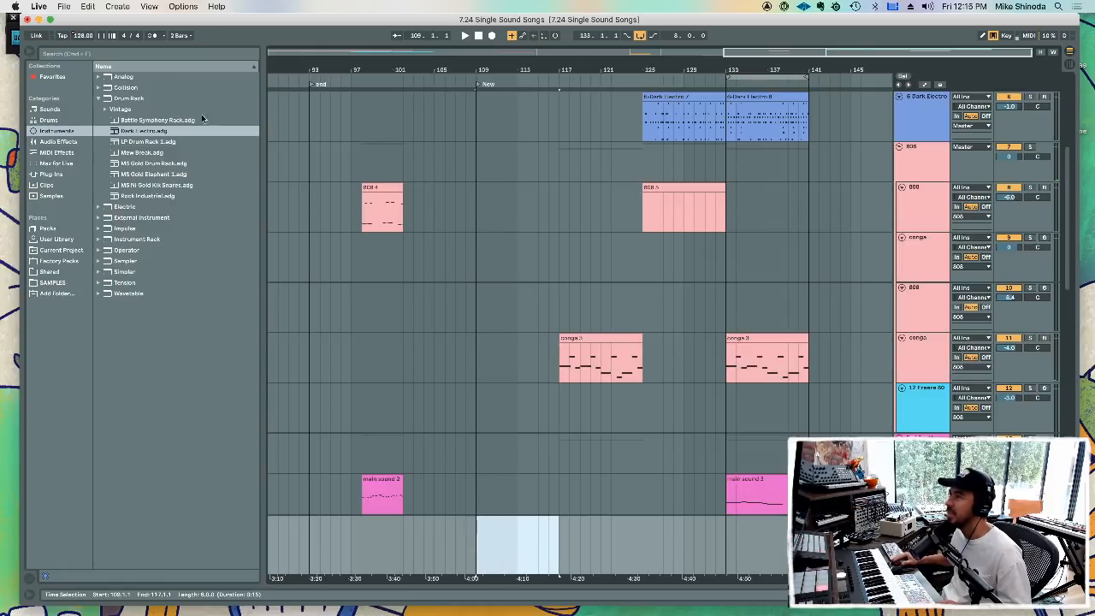
click(130, 4)
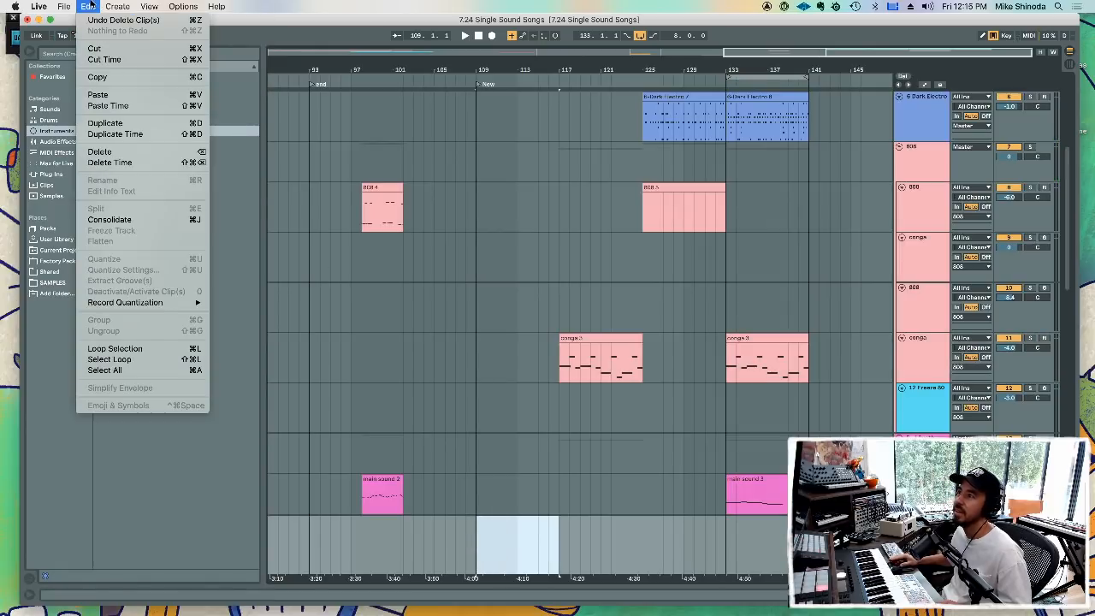
click(89, 5)
key(super+shift+d)
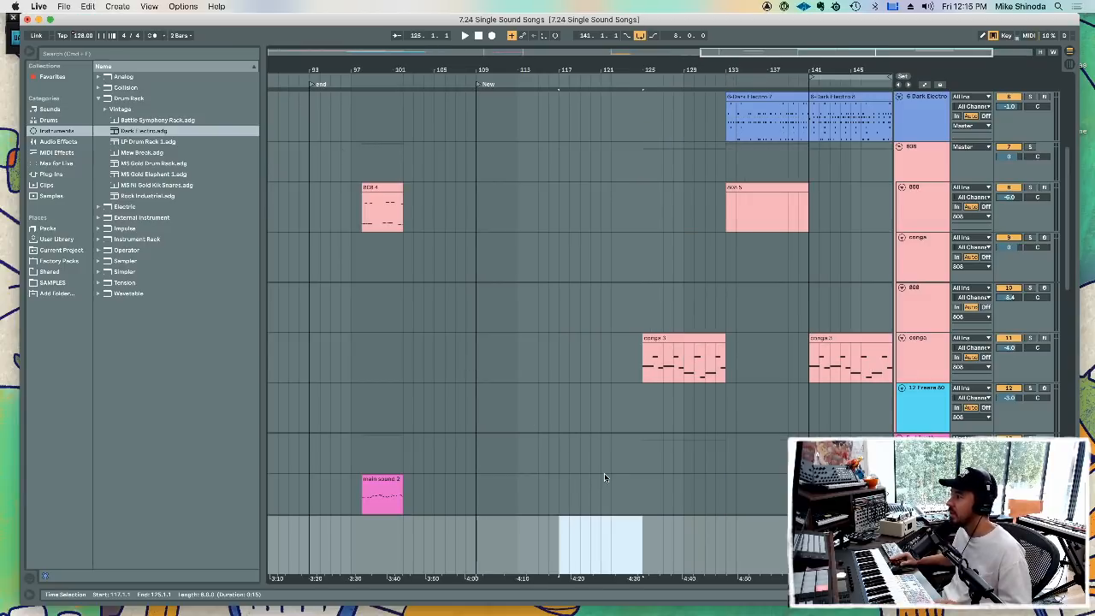
- Duplicate the time of bars 105 to 109 to add four empty bars ahead of the New section
scroll(653, 524, down, 5)
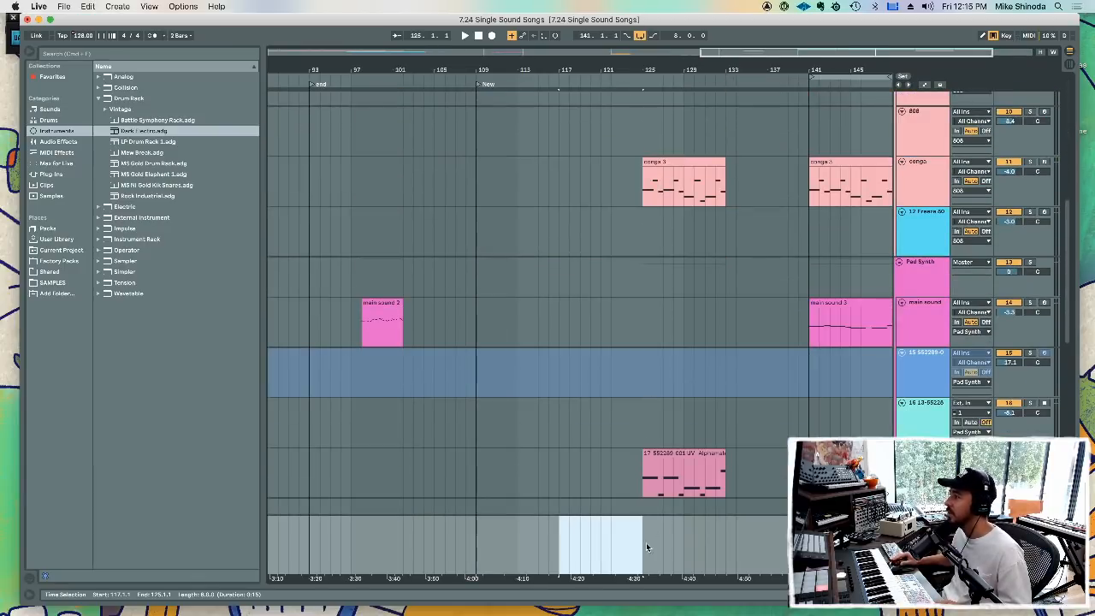
drag(644, 556, 726, 555)
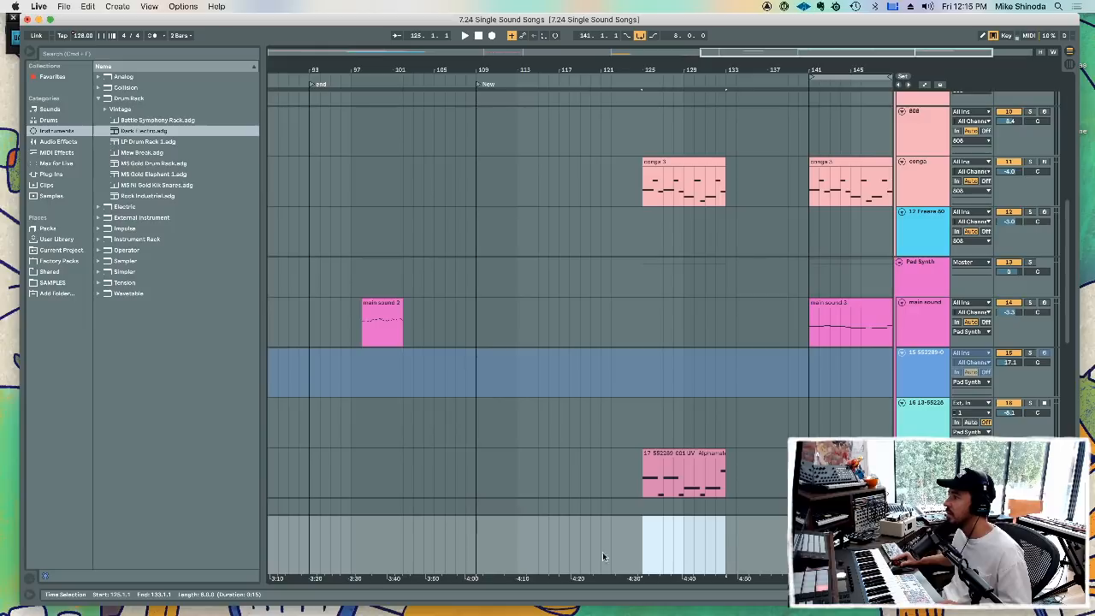
drag(472, 544, 432, 542)
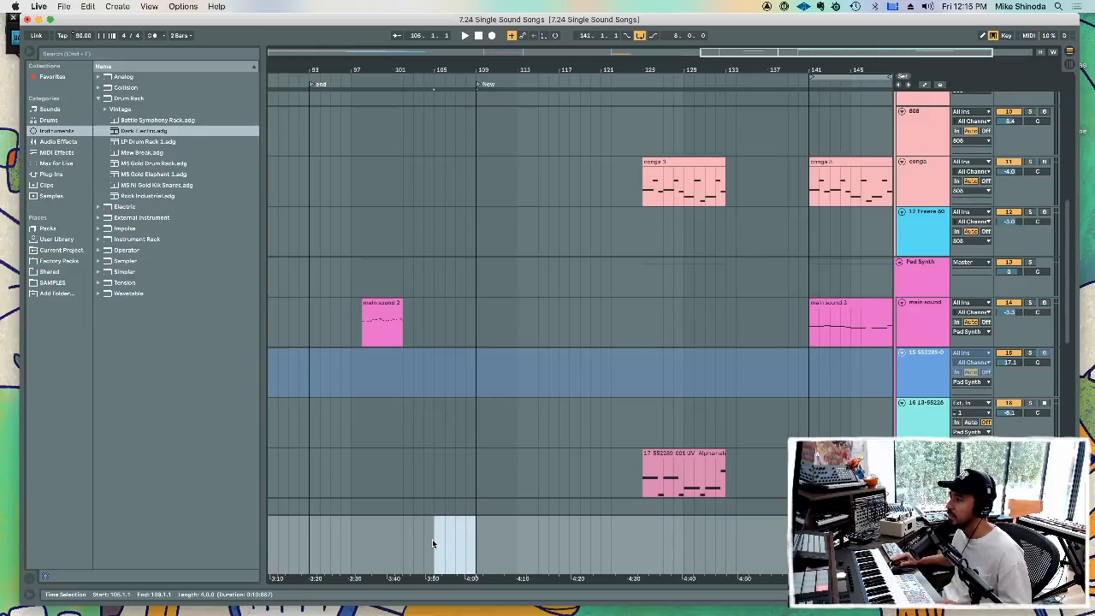
key(super+d)
- Add a locator at bar 129 and name it CH1
drag(685, 538, 767, 537)
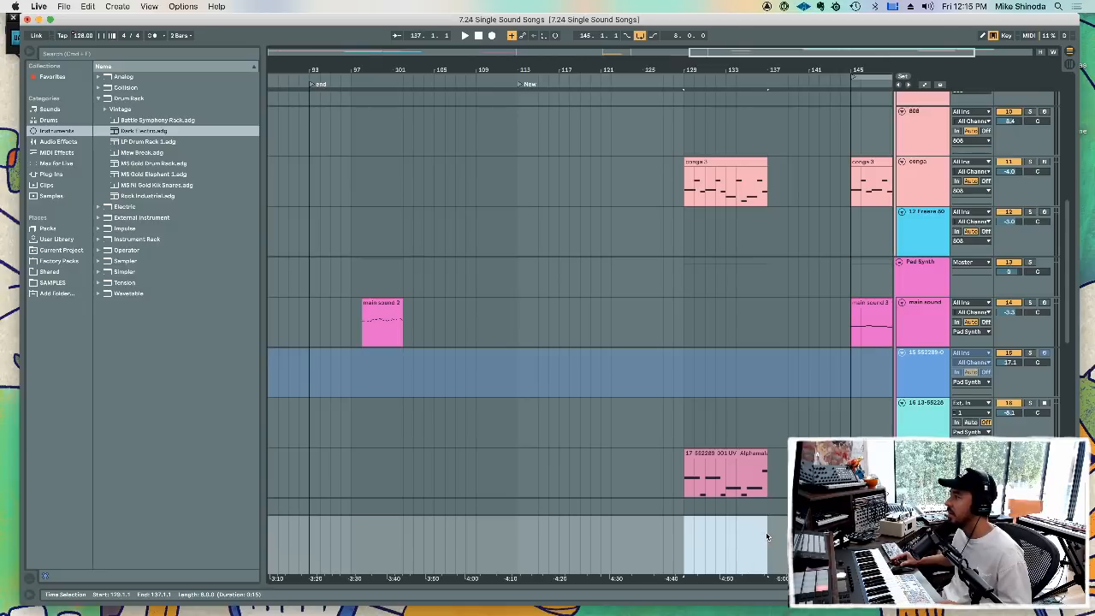
right_click(684, 529)
key(Escape)
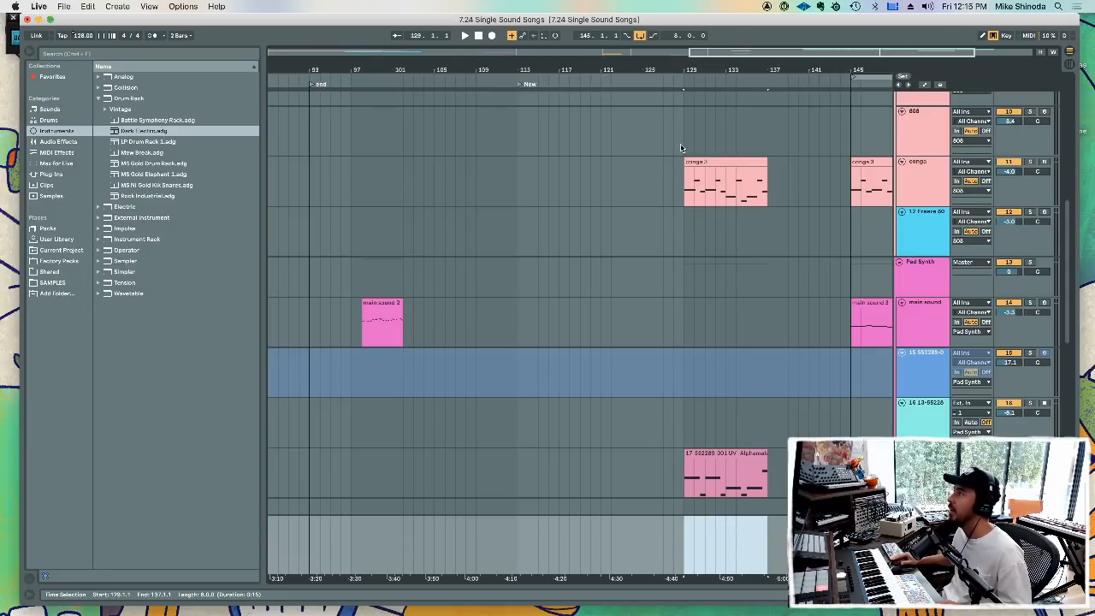
right_click(683, 81)
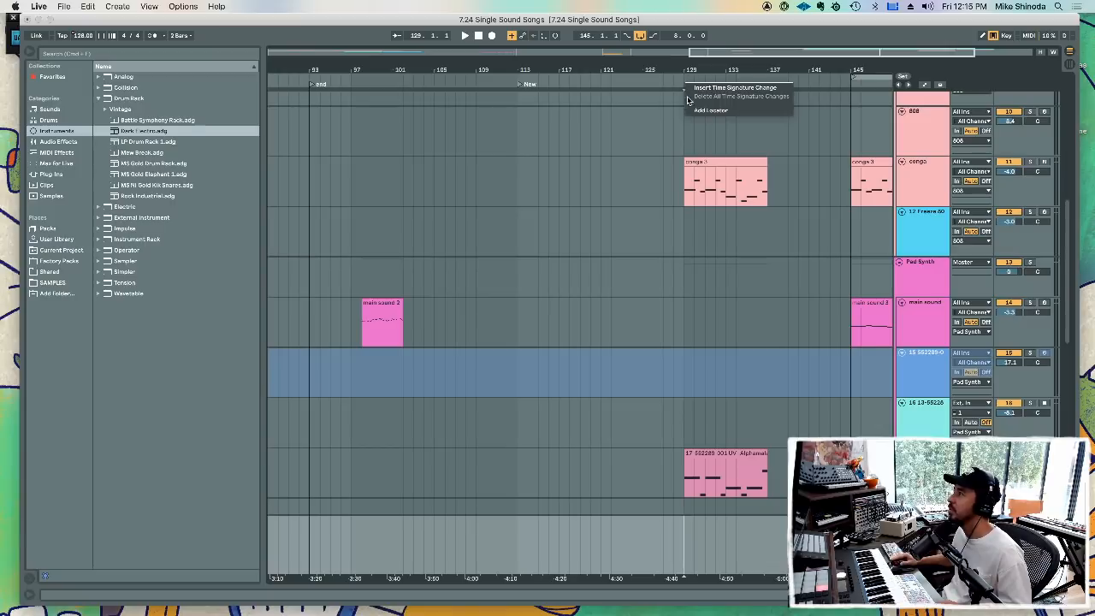
click(697, 109)
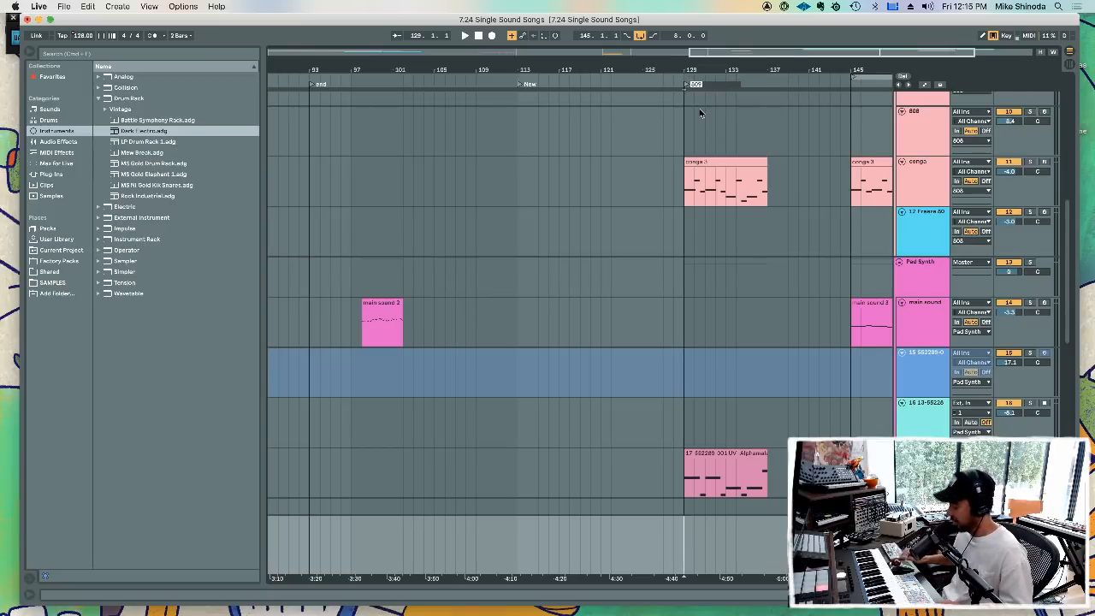
click(699, 111)
drag(784, 64, 691, 58)
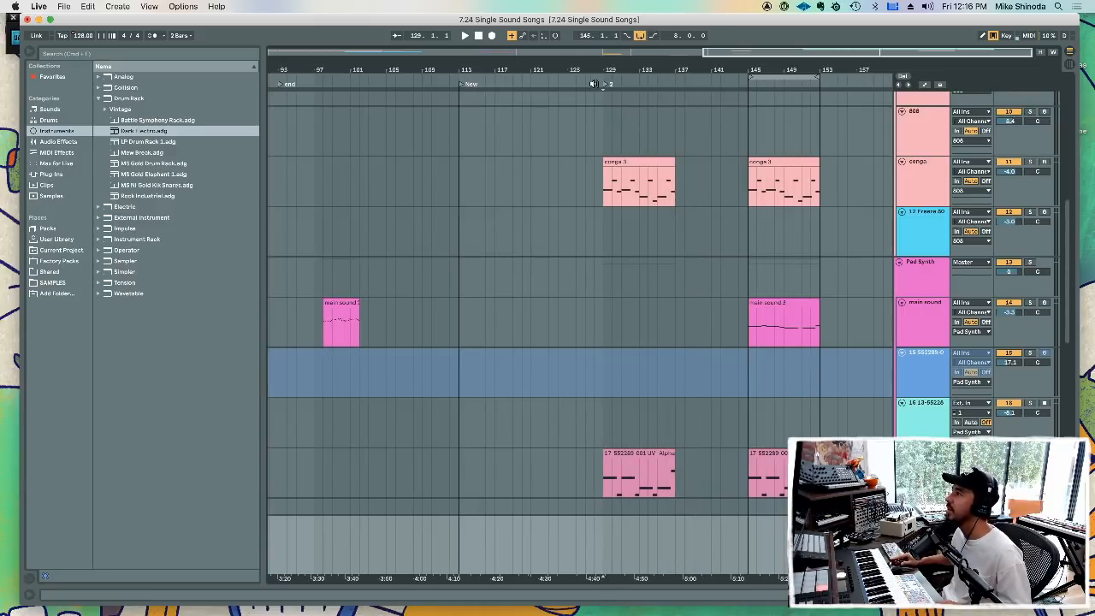
right_click(611, 84)
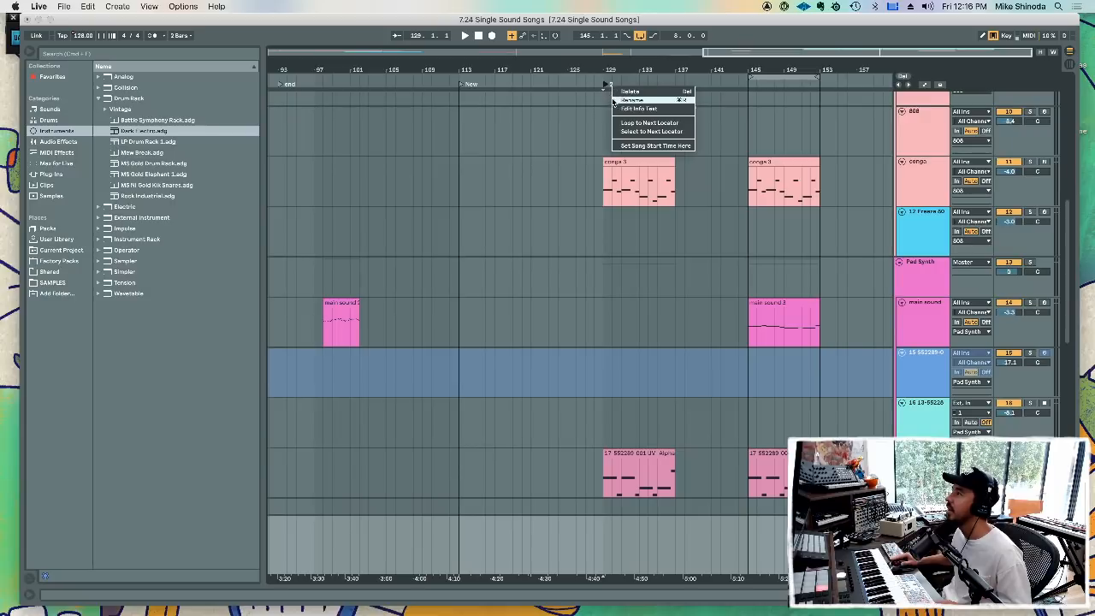
click(621, 103)
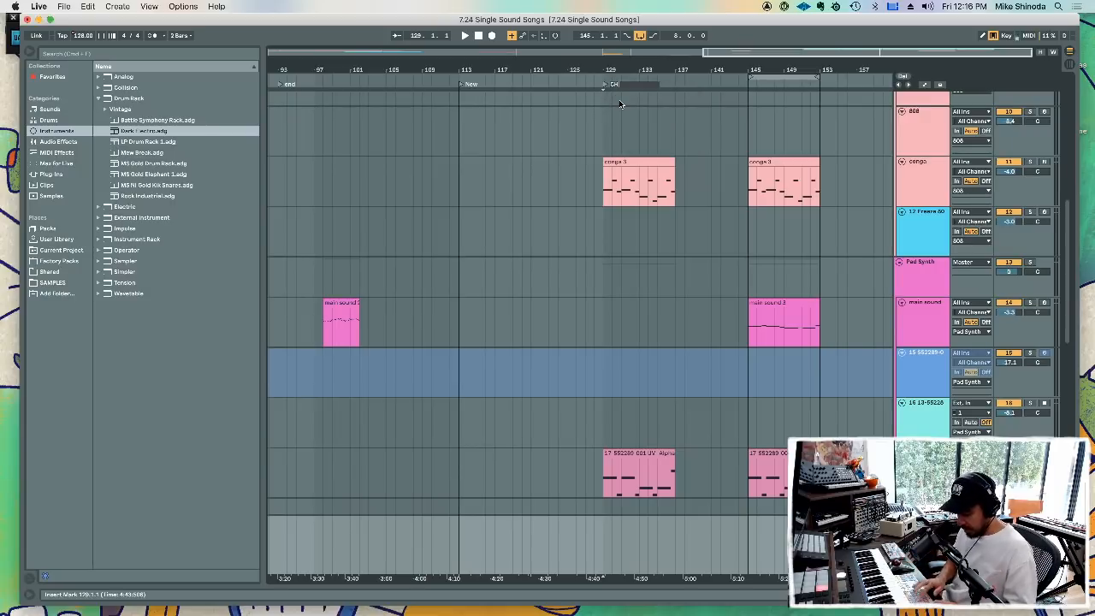
- Add a V2 locator at bar 137 and a CH2 locator at bar 145
right_click(675, 83)
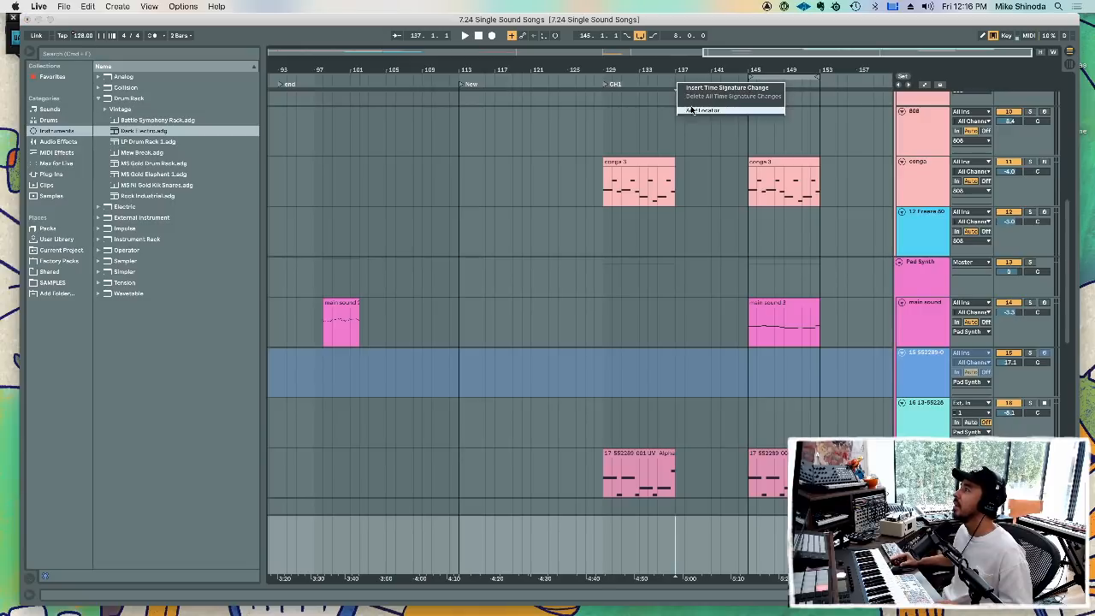
click(692, 111)
text(V2)
key(Return)
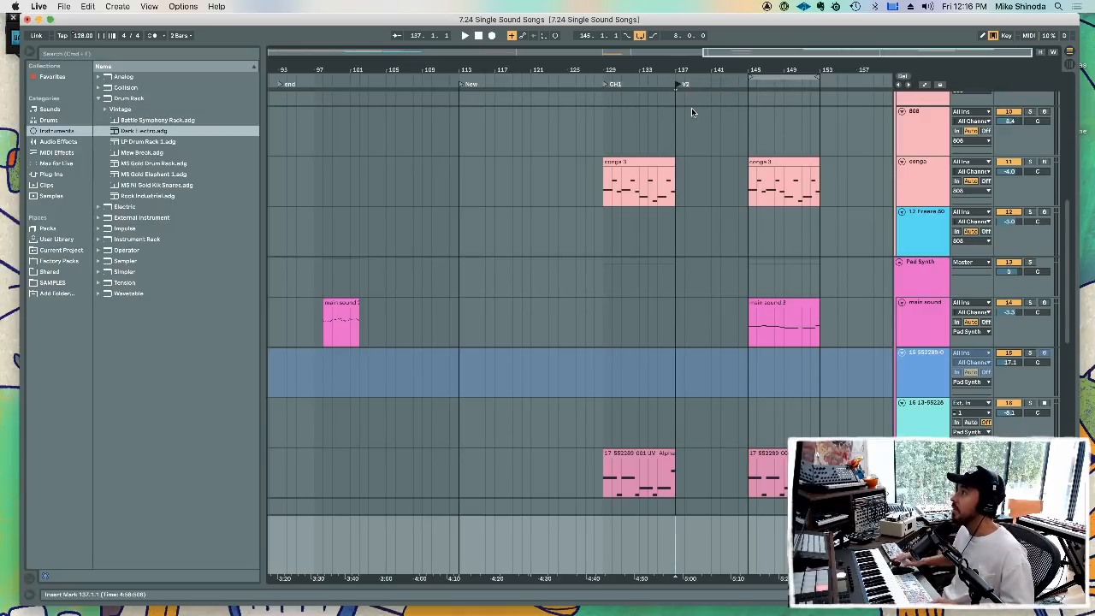
right_click(748, 83)
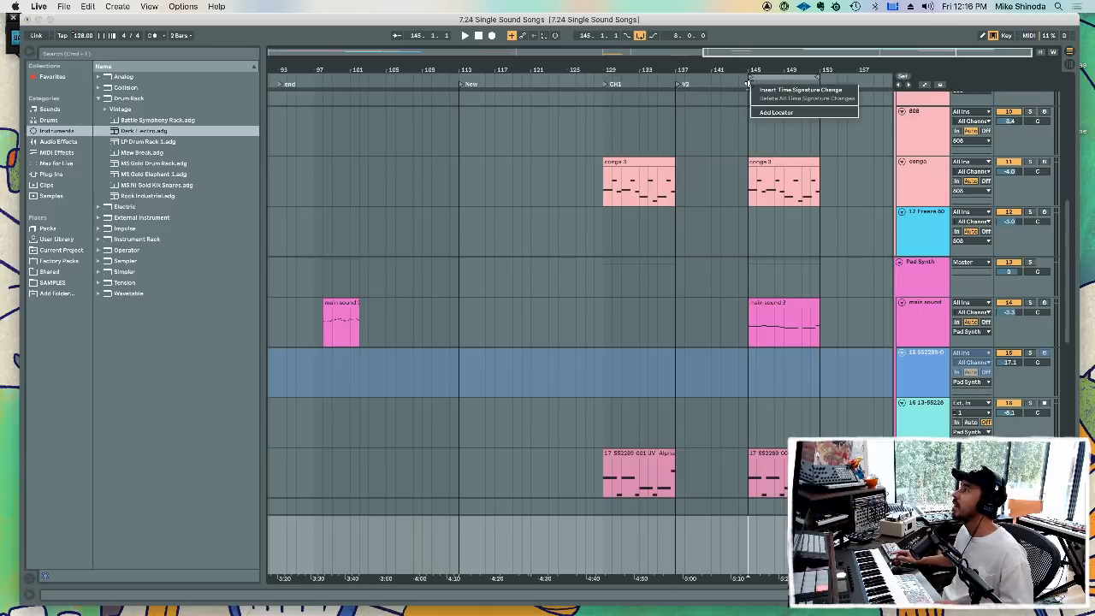
click(762, 114)
text(CH2)
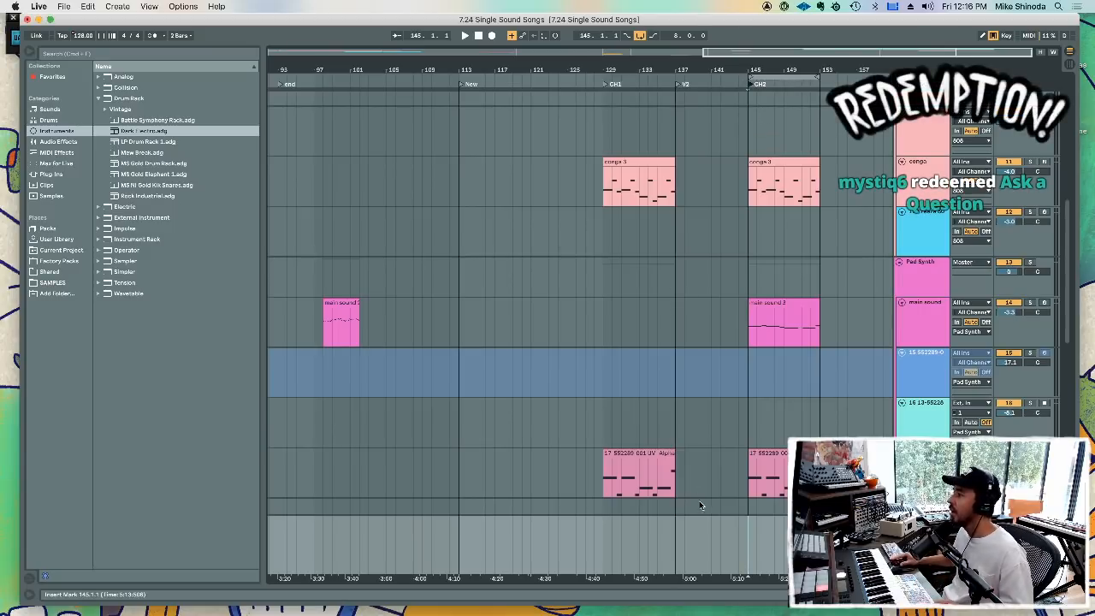
- Duplicate the time of the CH1, V2 and CH2 sections so that each spans 16 bars
drag(678, 539, 606, 538)
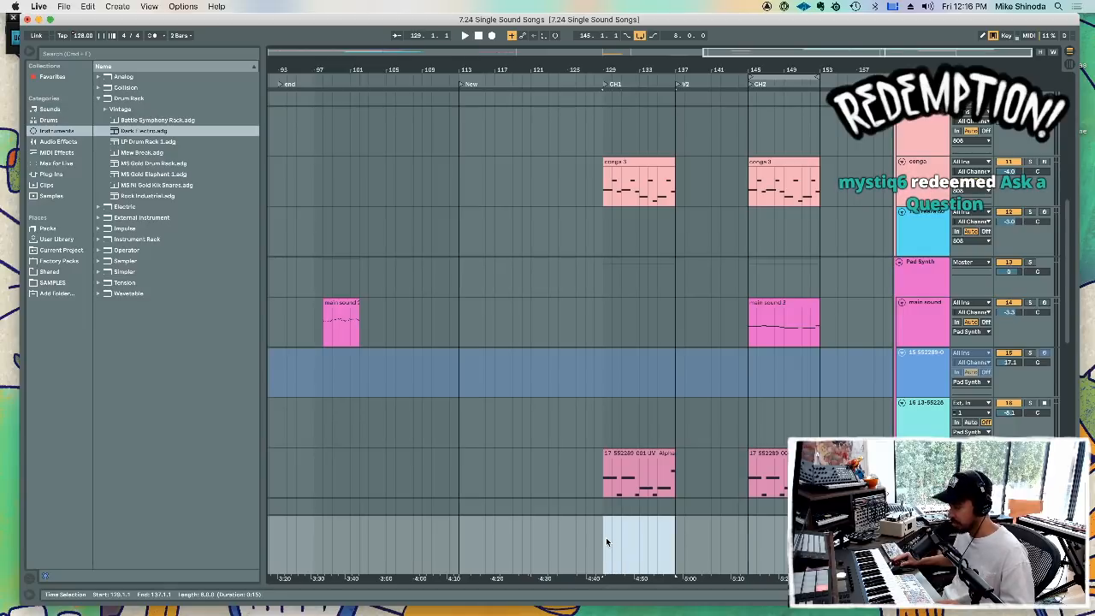
key(super+shift+d)
drag(747, 537, 786, 539)
key(super+shift+d)
key(super+d)
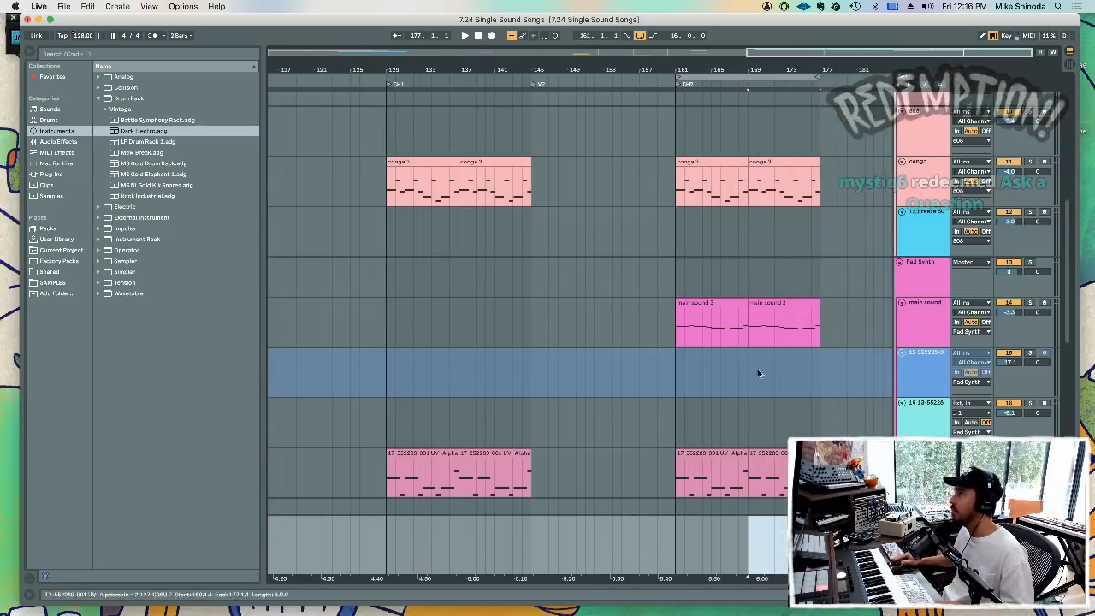
- Loop playback over bars 113 to 177 and delete the time of bars 137 to 145 in CH1
drag(697, 66, 413, 84)
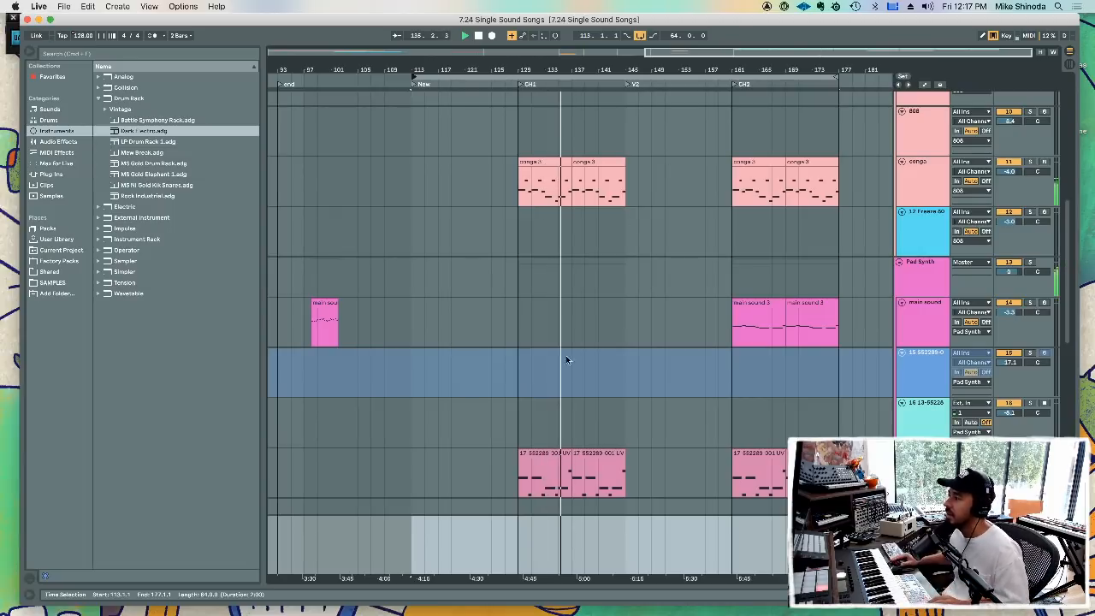
drag(575, 548, 631, 548)
key(super+shift+BackSpace)
click(625, 552)
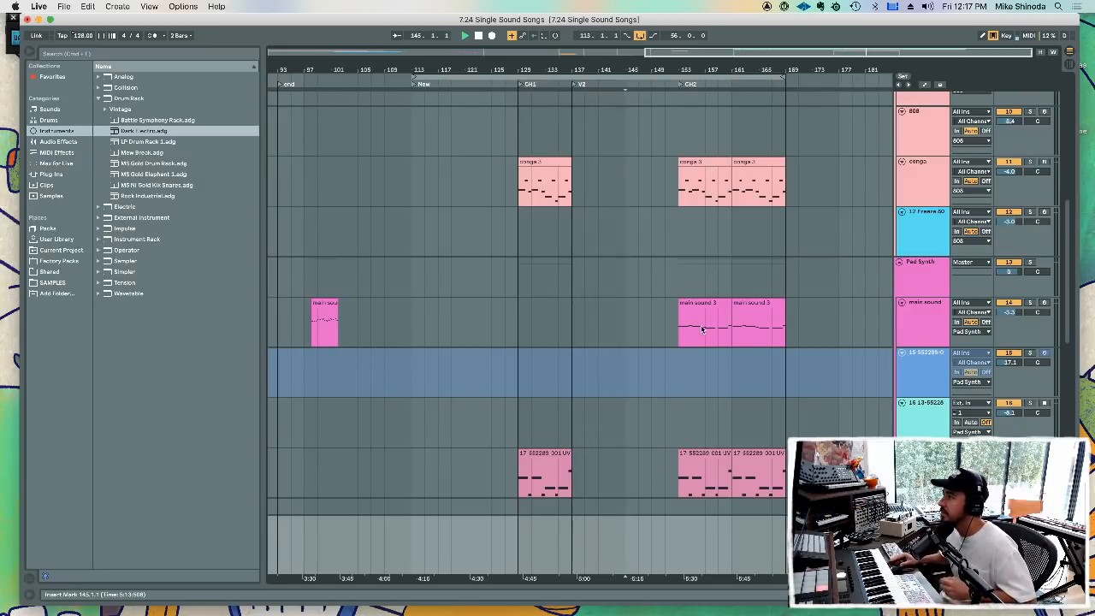
- Audition the GB snd 26 instrument tracks against the playing arrangement
scroll(886, 398, down, 5)
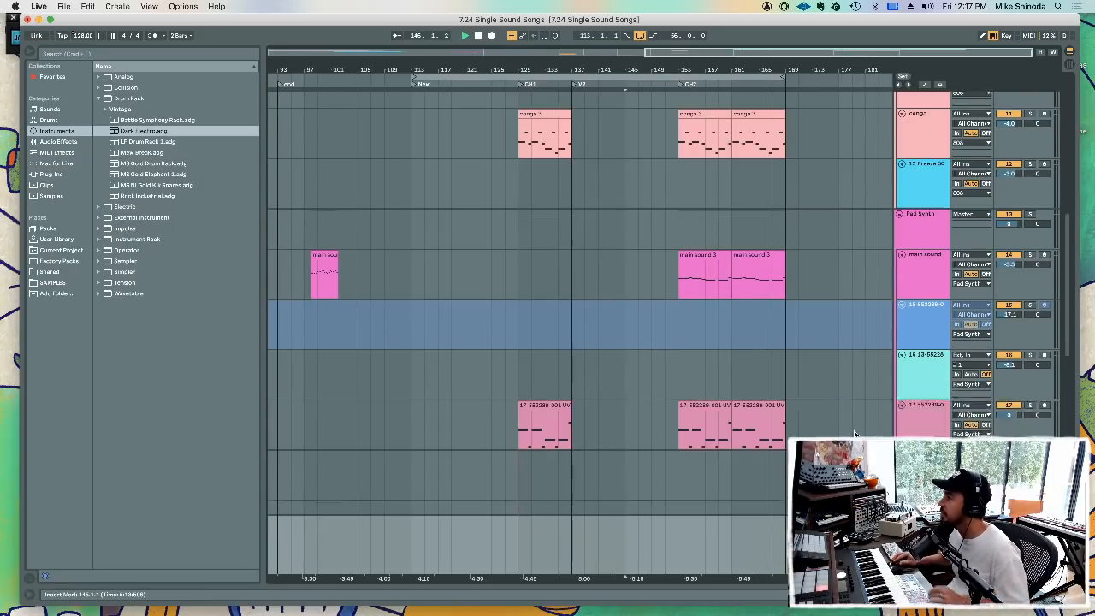
click(920, 423)
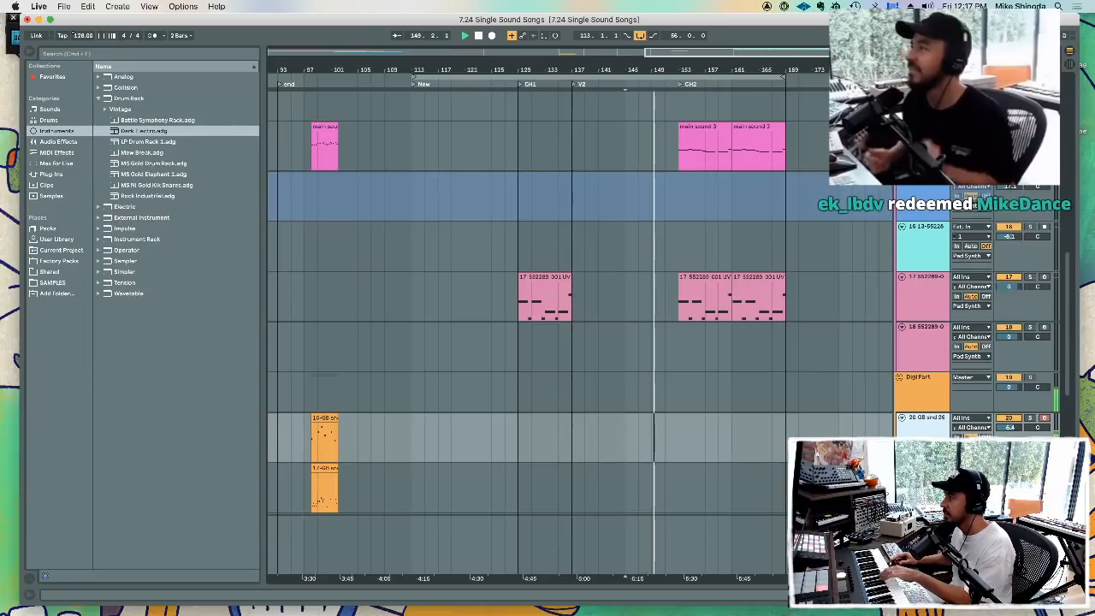
key(Down)
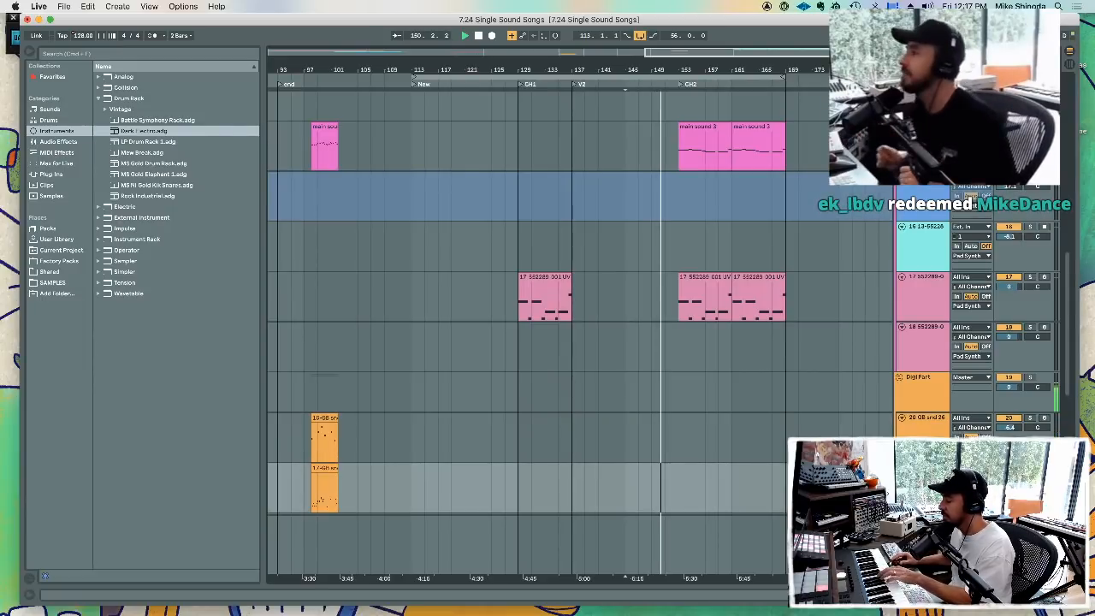
scroll(548, 334, down, 3)
key(Down)
key(Down)
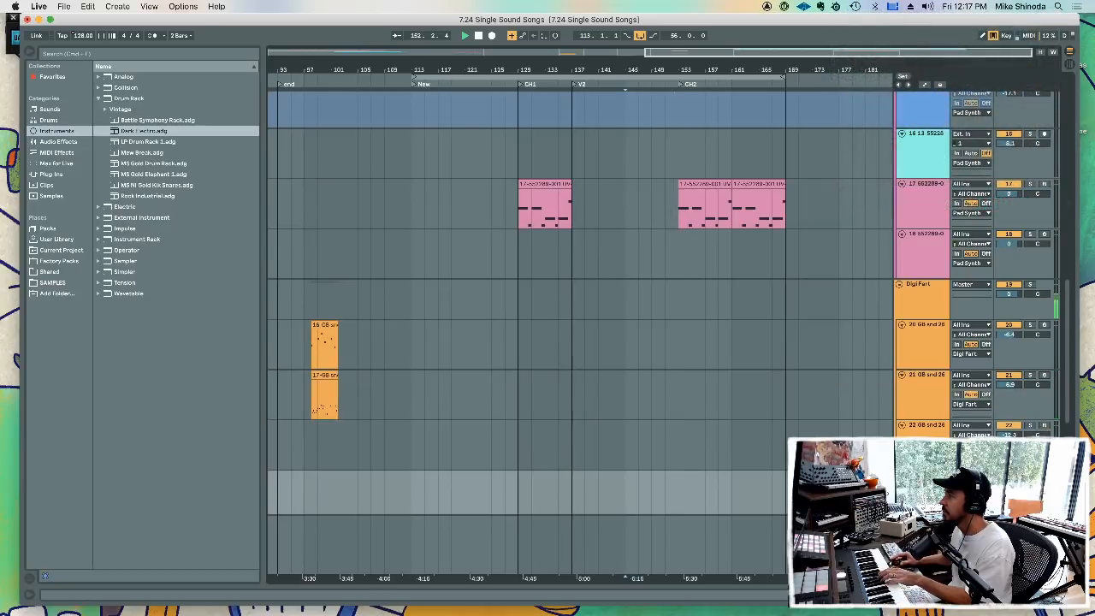
click(920, 361)
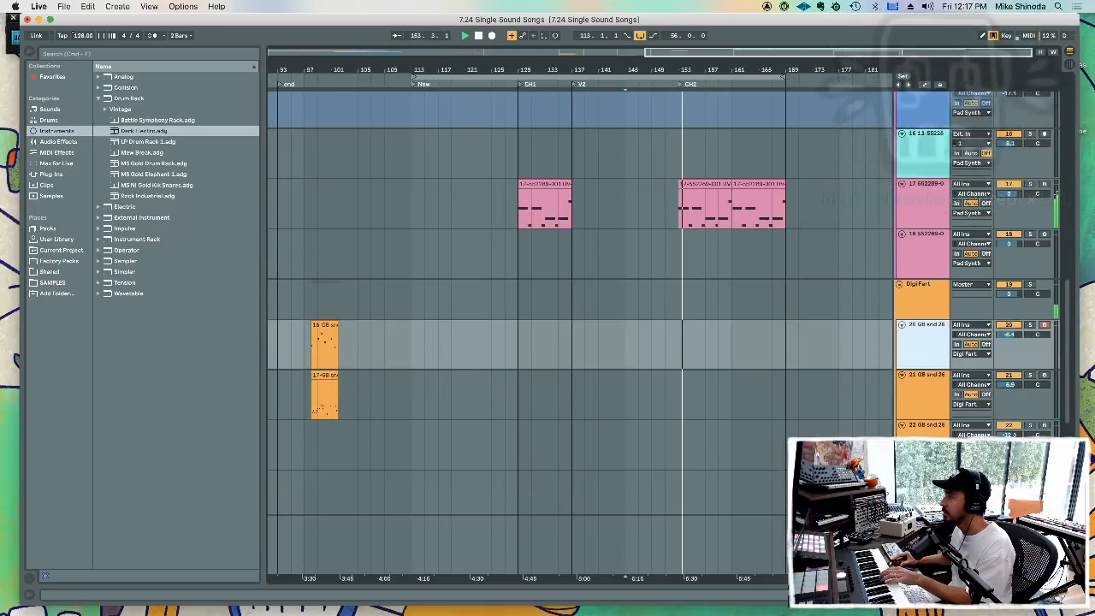
click(920, 491)
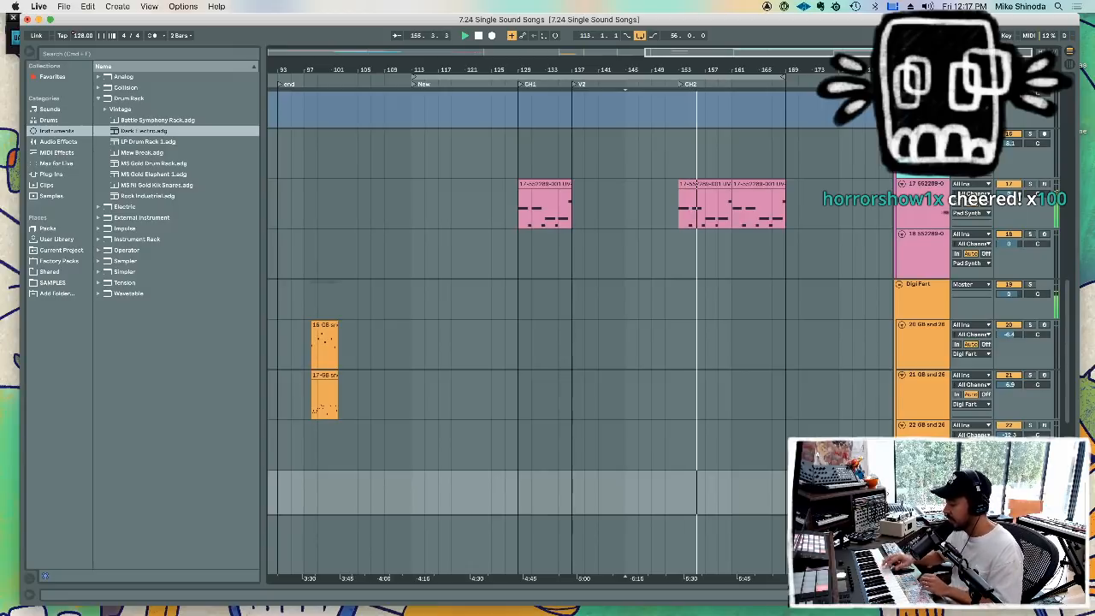
scroll(582, 334, down, 3)
scroll(928, 418, down, 3)
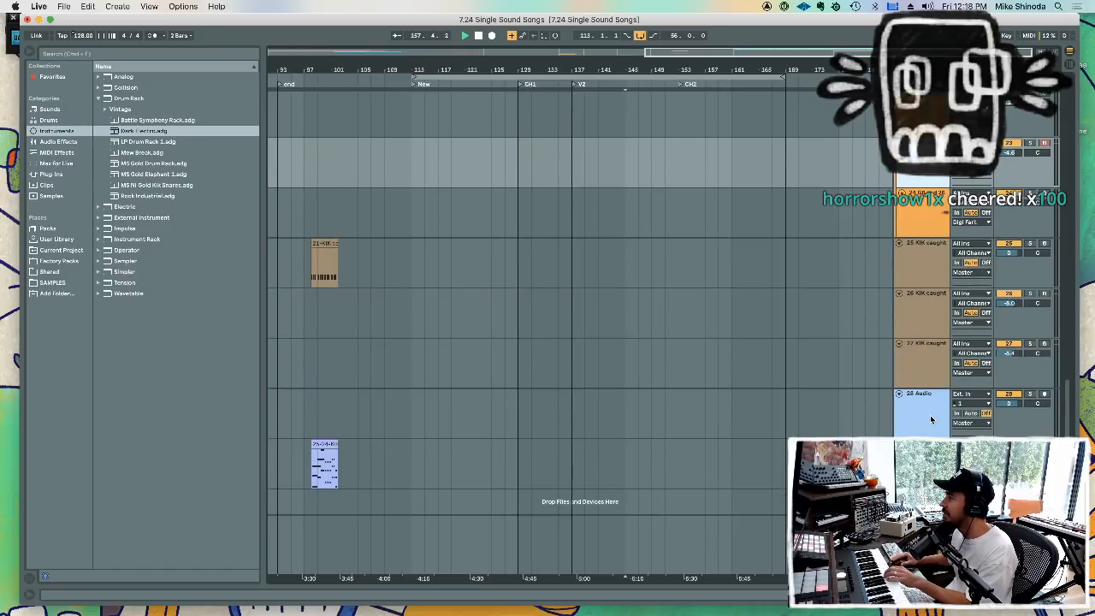
- Compare the sounds of tracks 21 and 20 GB snd 26, and arm track 20 for recording
scroll(925, 418, up, 2)
scroll(924, 414, up, 2)
click(919, 253)
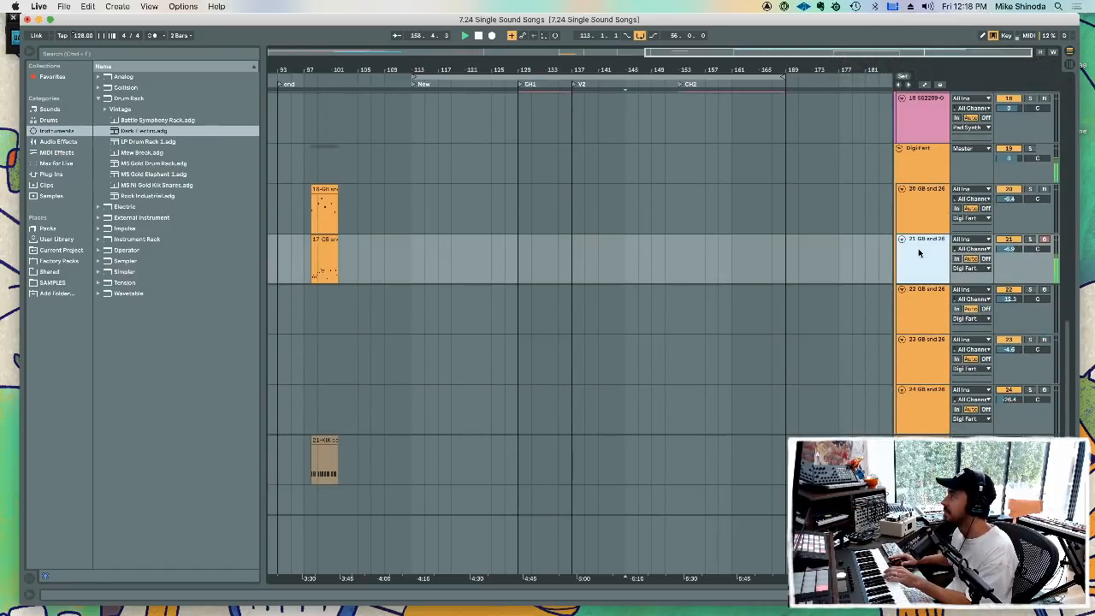
scroll(920, 254, up, 1)
scroll(918, 250, down, 1)
scroll(917, 250, up, 1)
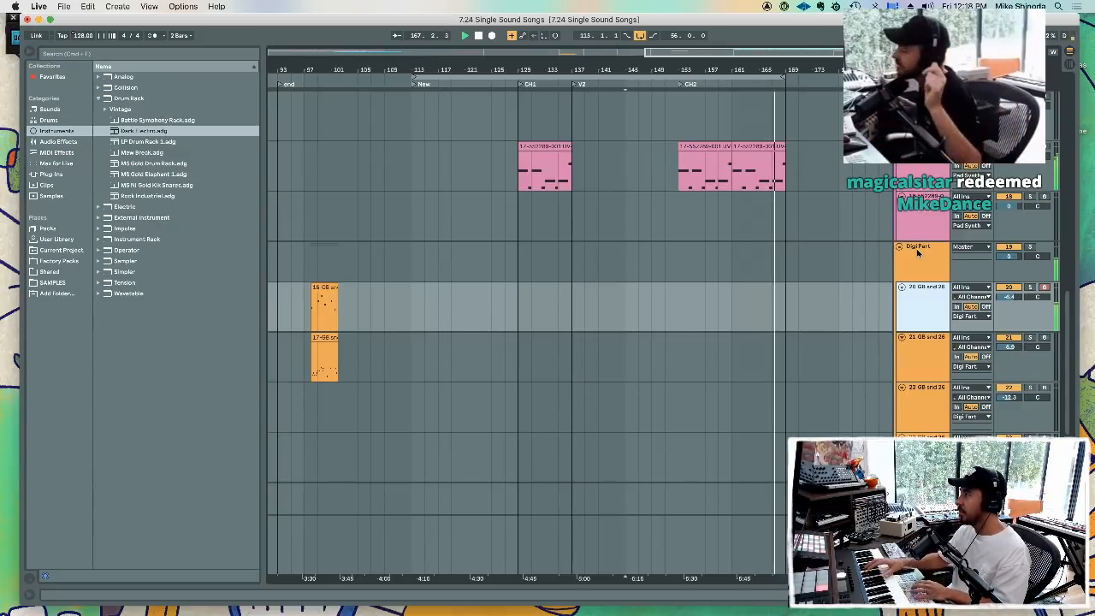
- Loop bars 161 to 169 of CH2 and record a melody there on track 20 GB snd 26
key(space)
drag(727, 302, 769, 301)
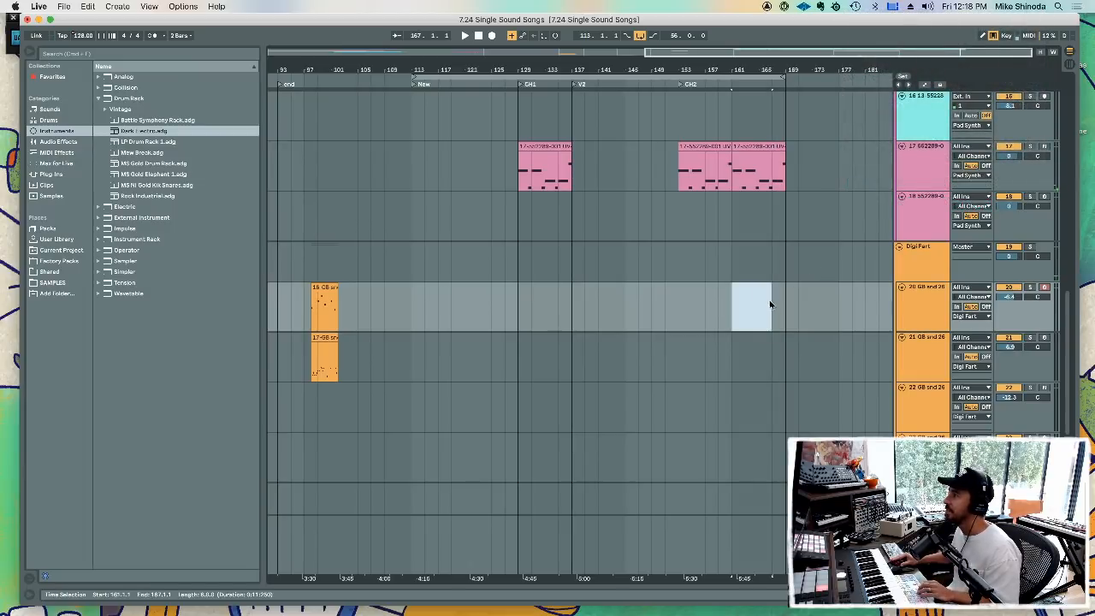
key(super+l)
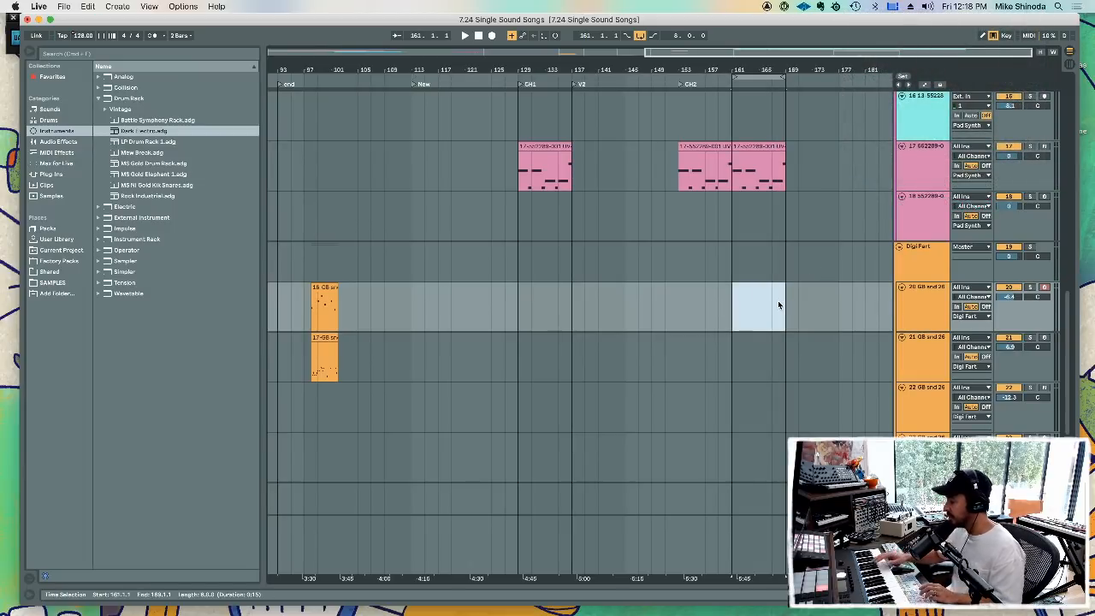
key(space)
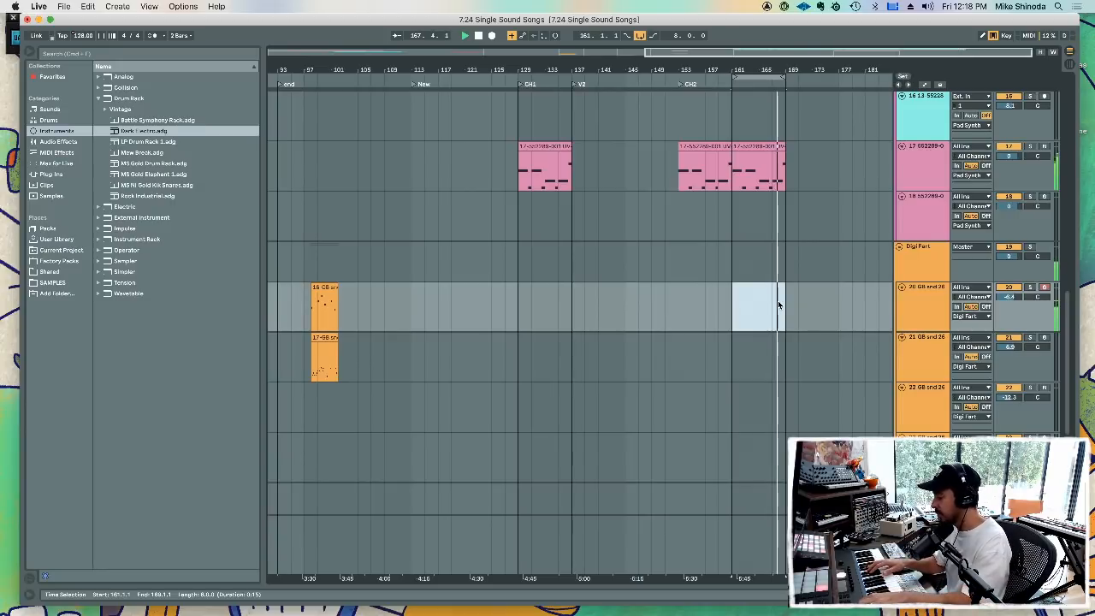
key(F9)
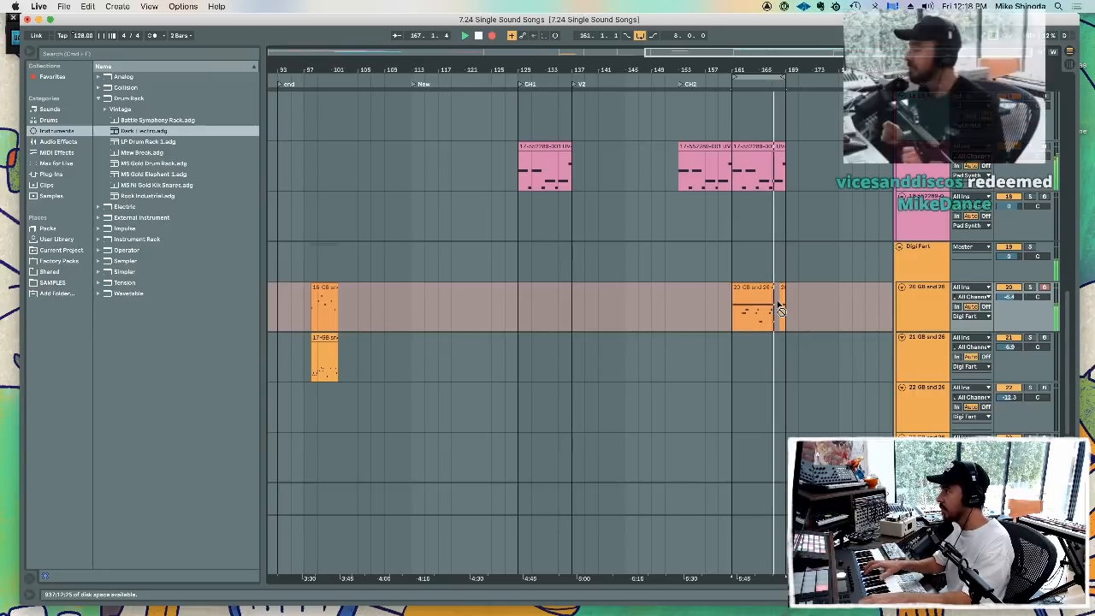
click(780, 310)
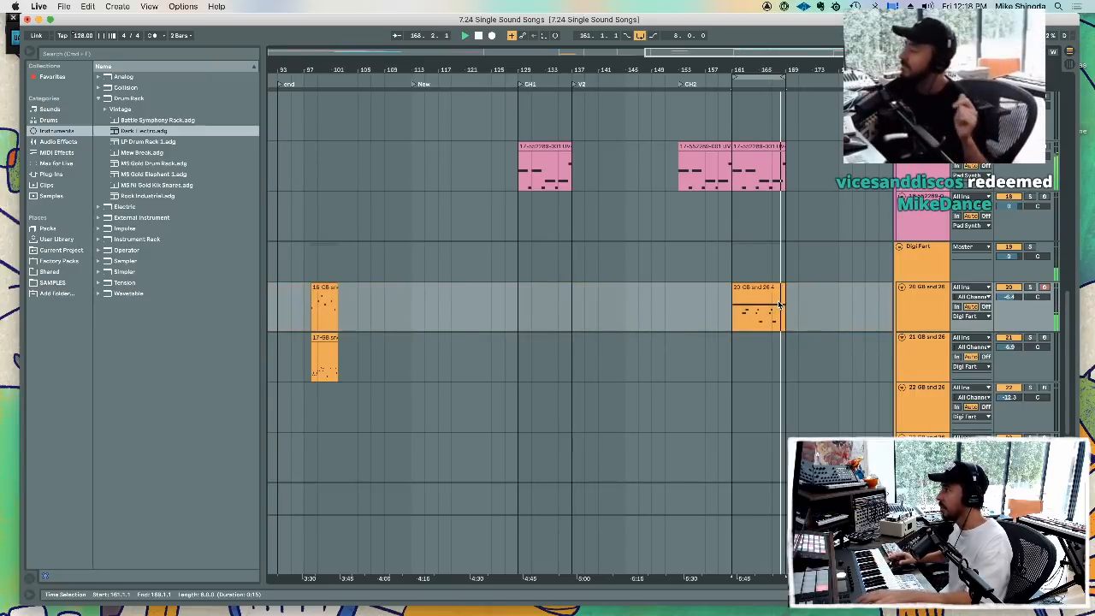
- Delete the long F#3 note from the recorded clip and copy a D#3 note to the clip's beginning
double_click(766, 289)
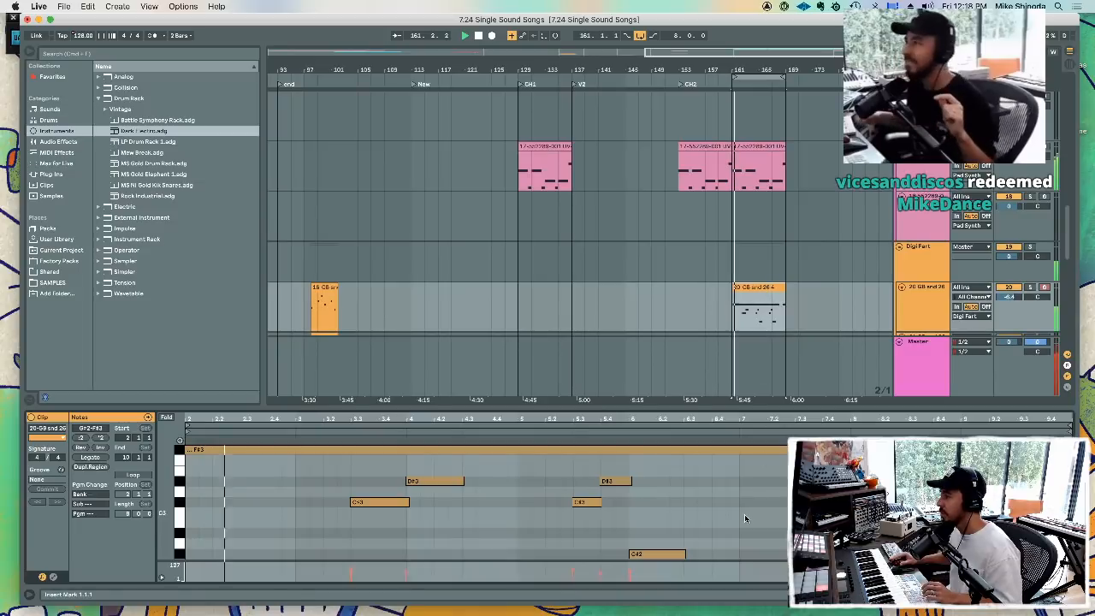
click(684, 453)
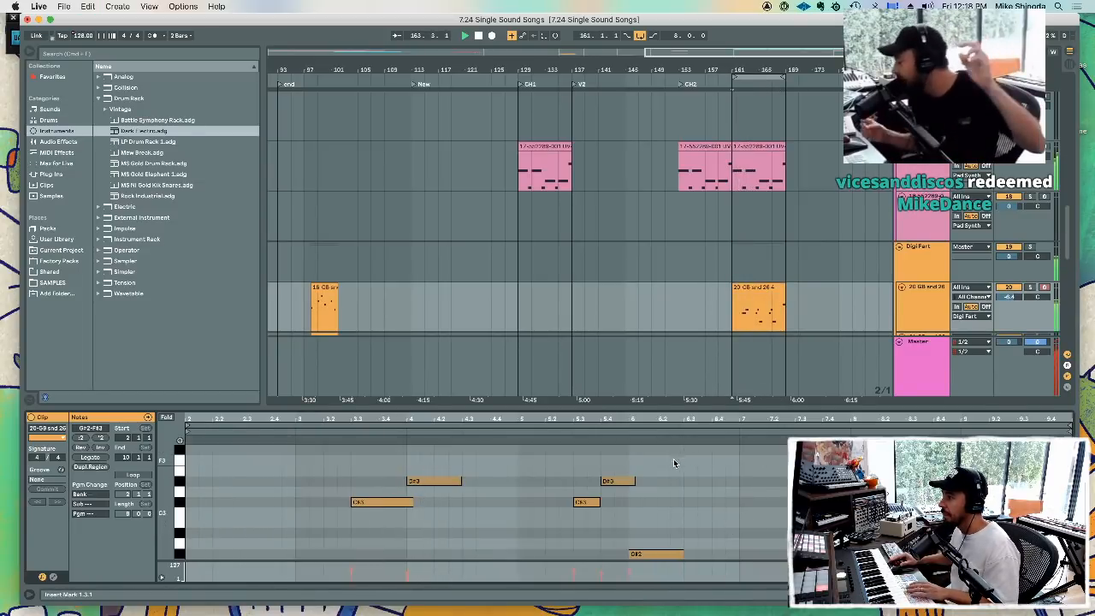
drag(432, 480, 218, 486)
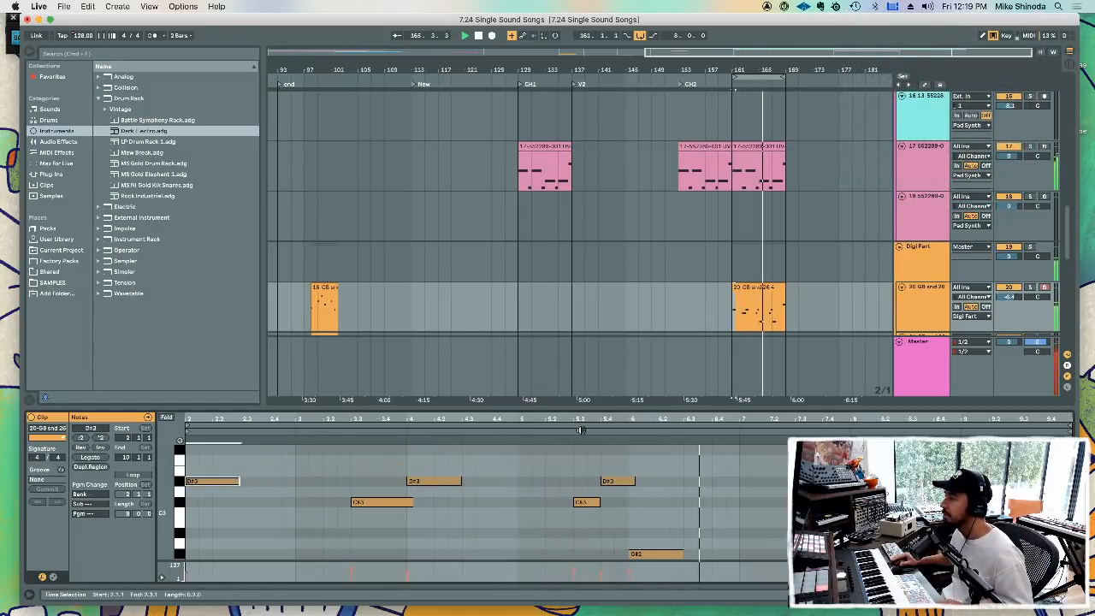
- Extend the recorded clip's start two bars earlier, place an F#3 pickup note at 1.3.1, and save the set
click(767, 309)
mouse_move(733, 289)
mouse_down()
mouse_move(707, 288)
mouse_move(720, 288)
mouse_up()
click(1041, 451)
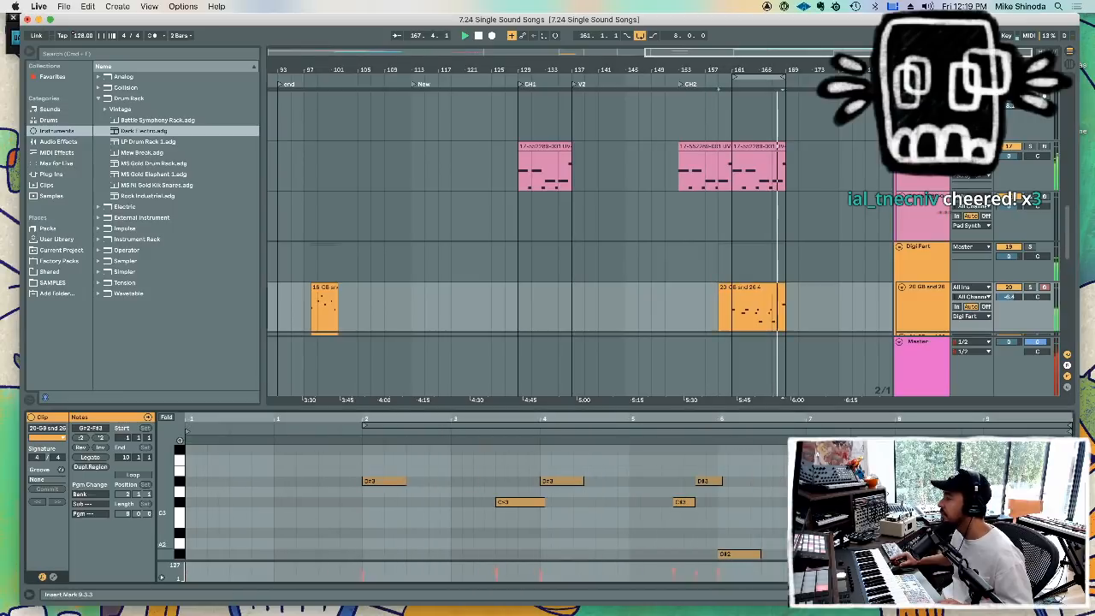
drag(1058, 451, 340, 476)
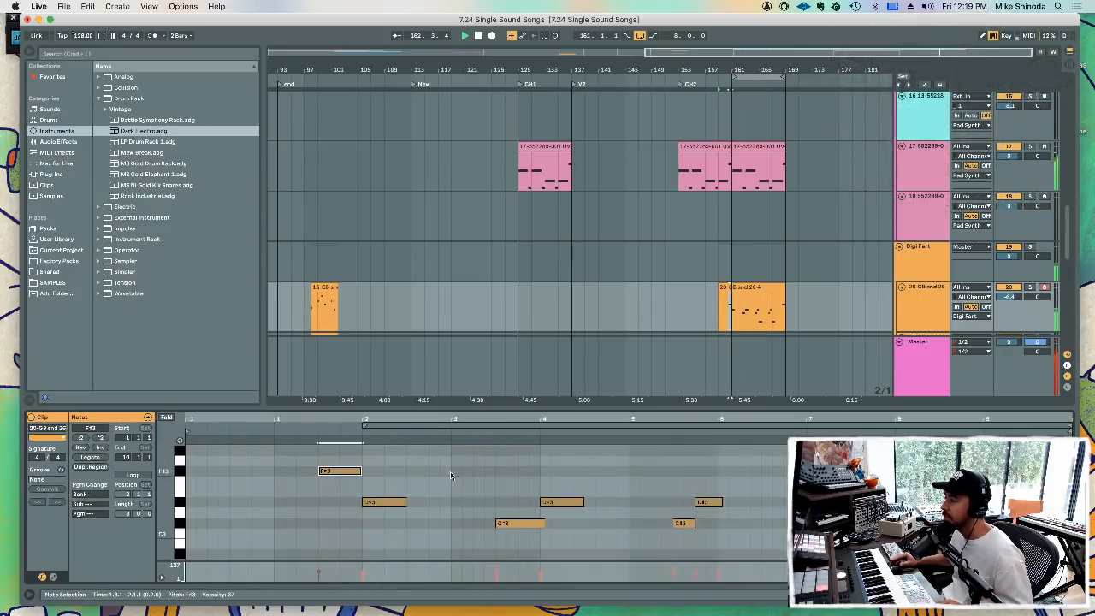
click(659, 406)
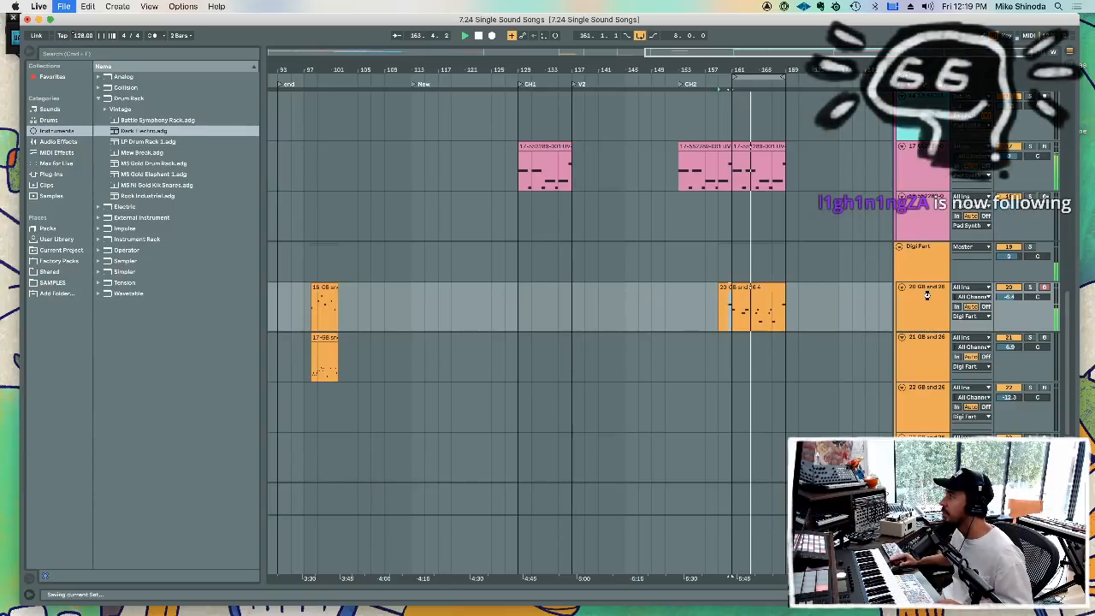
- Shorten the attack of track 20's GB snd 26 instrument to about 155 ms and fine-tune its sound
click(930, 298)
double_click(931, 298)
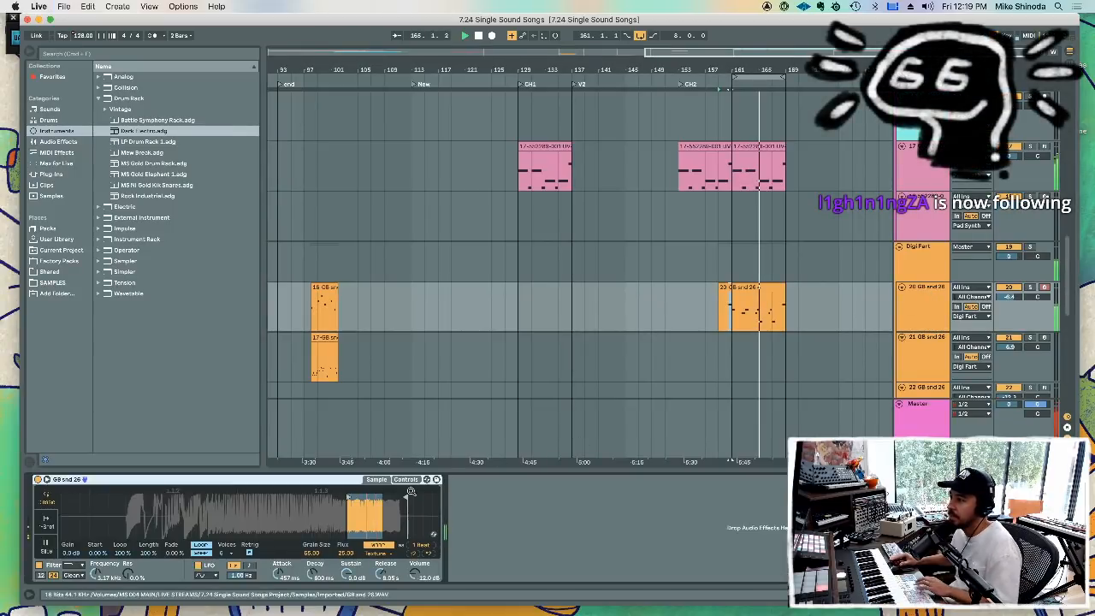
drag(282, 575, 283, 572)
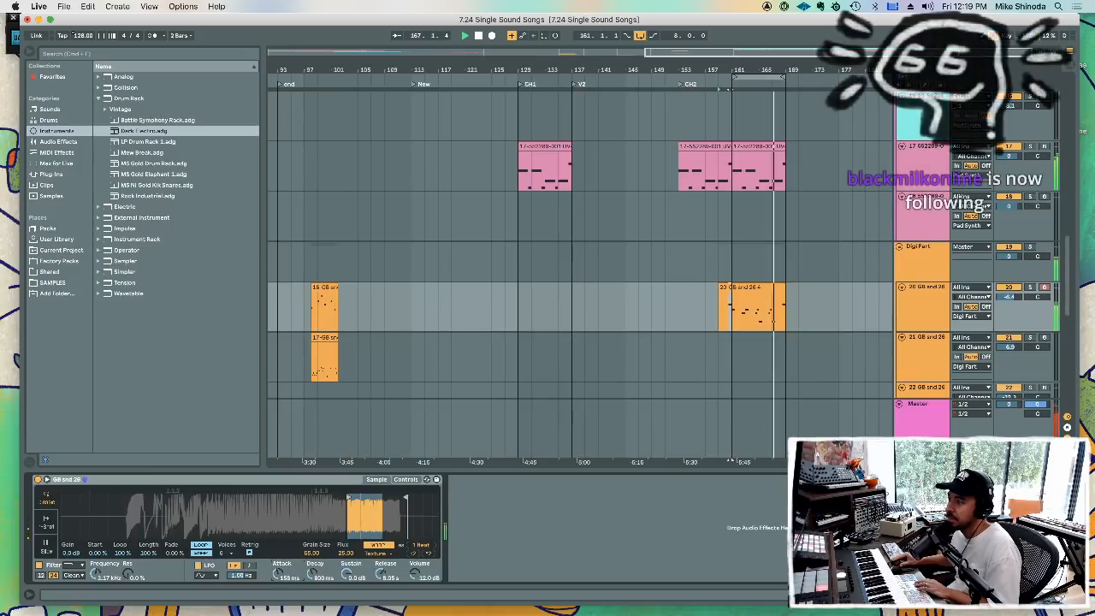
drag(382, 578, 383, 565)
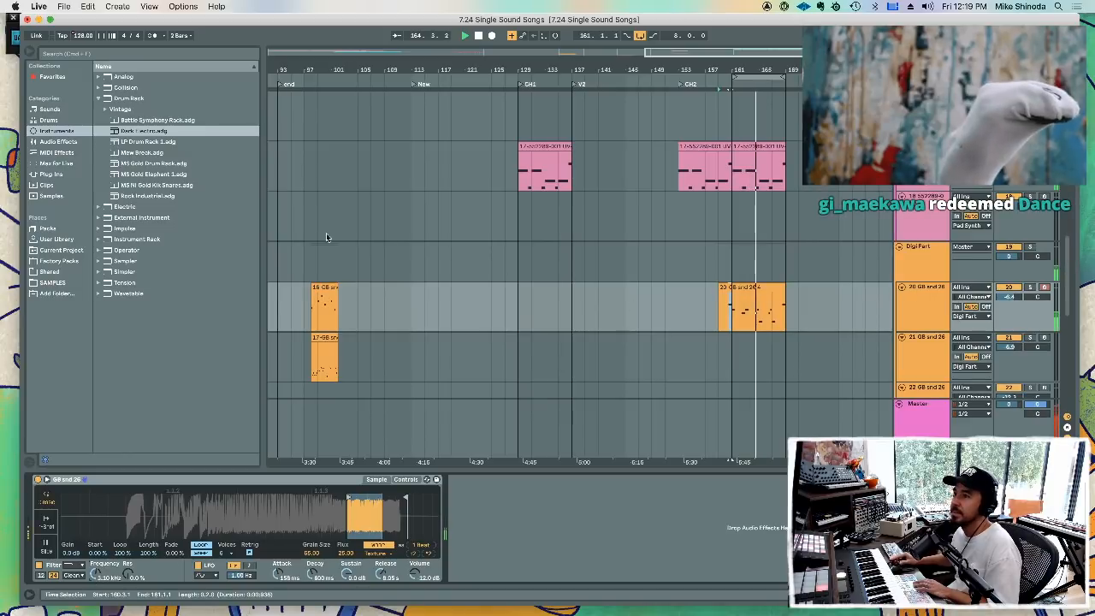
- Add ValhallaShimmer to track 20 with mix 0.44, diffusion 0.791 and size 0.38
click(51, 174)
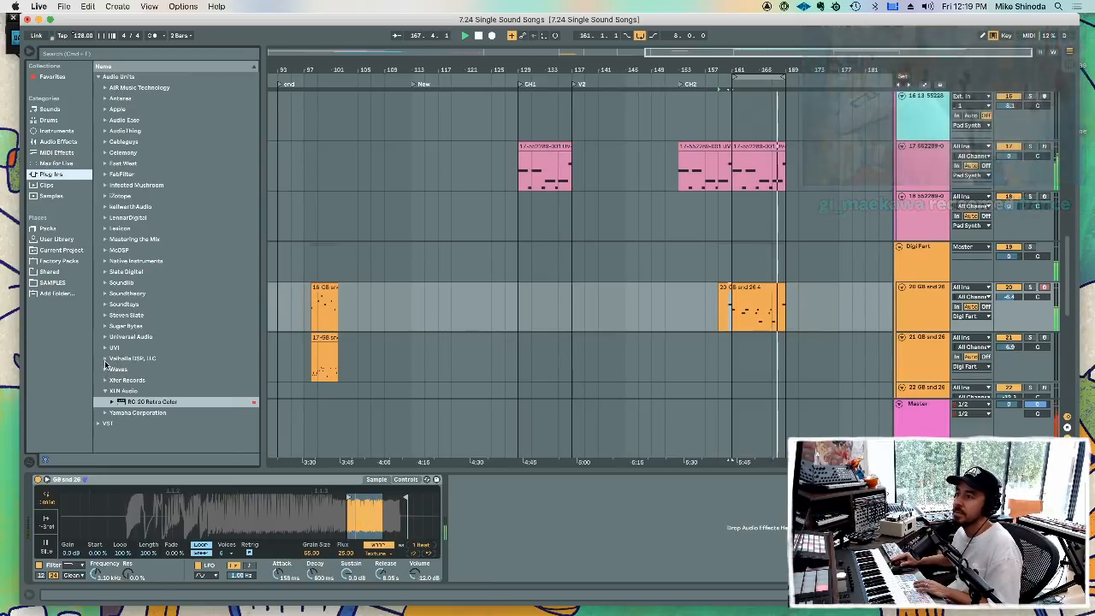
click(105, 359)
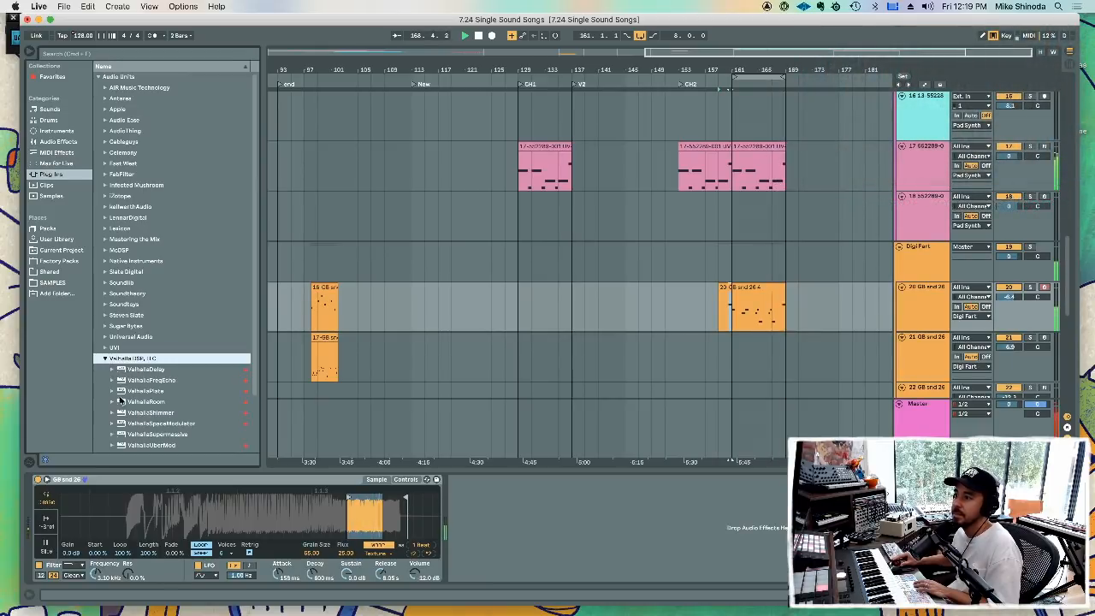
click(125, 401)
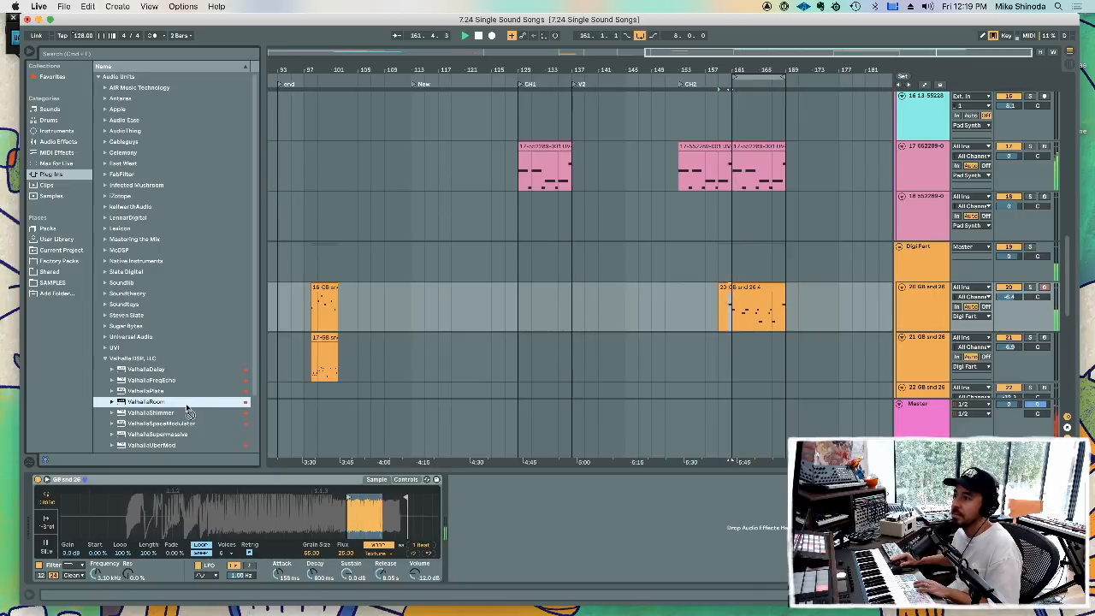
double_click(122, 413)
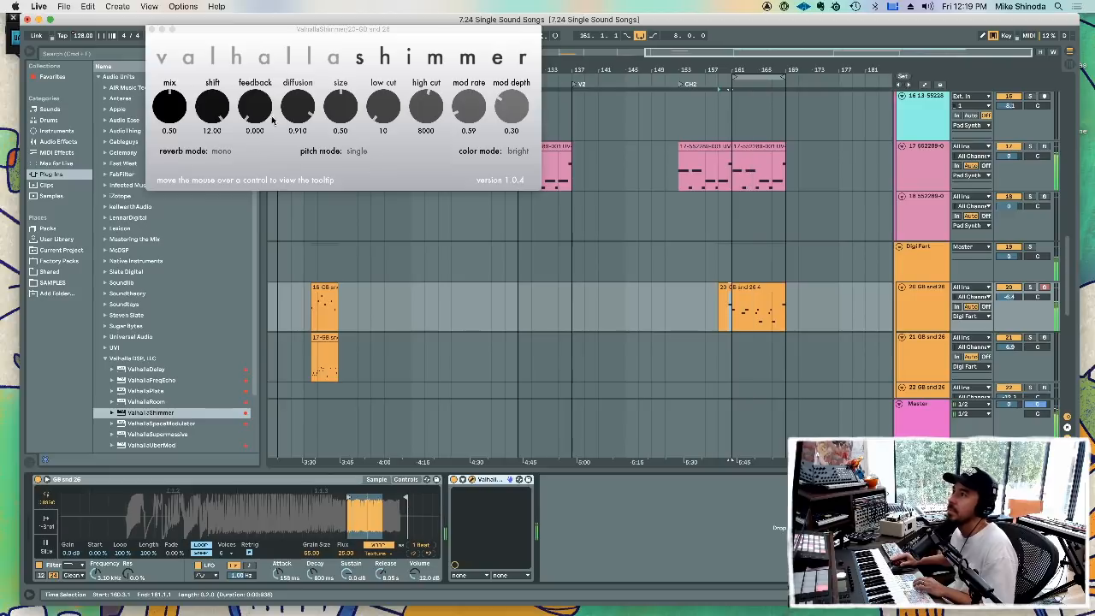
drag(299, 108, 300, 112)
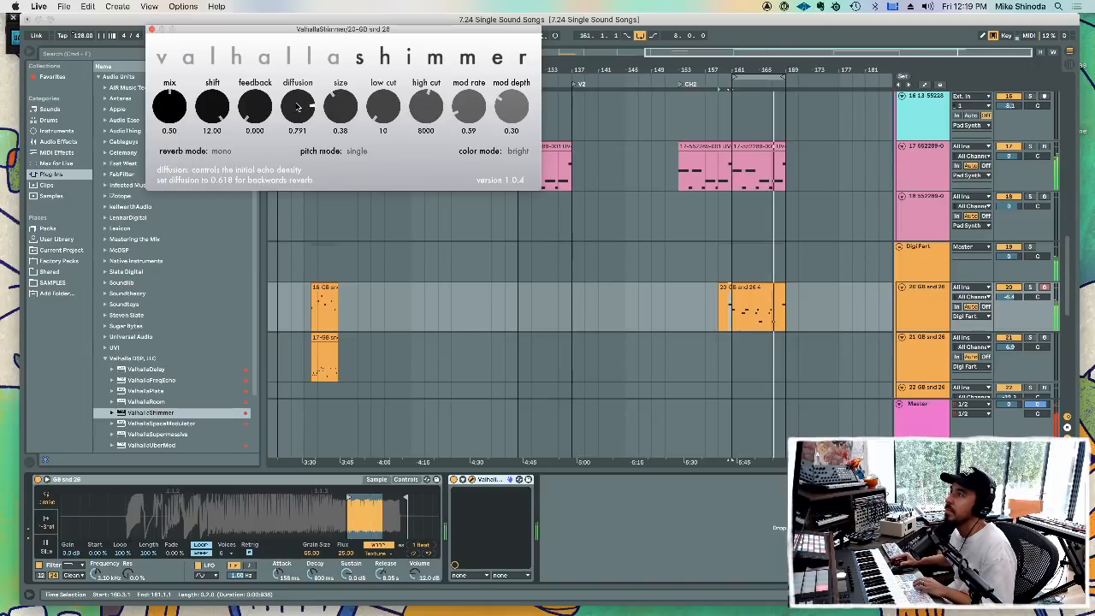
drag(183, 105, 183, 109)
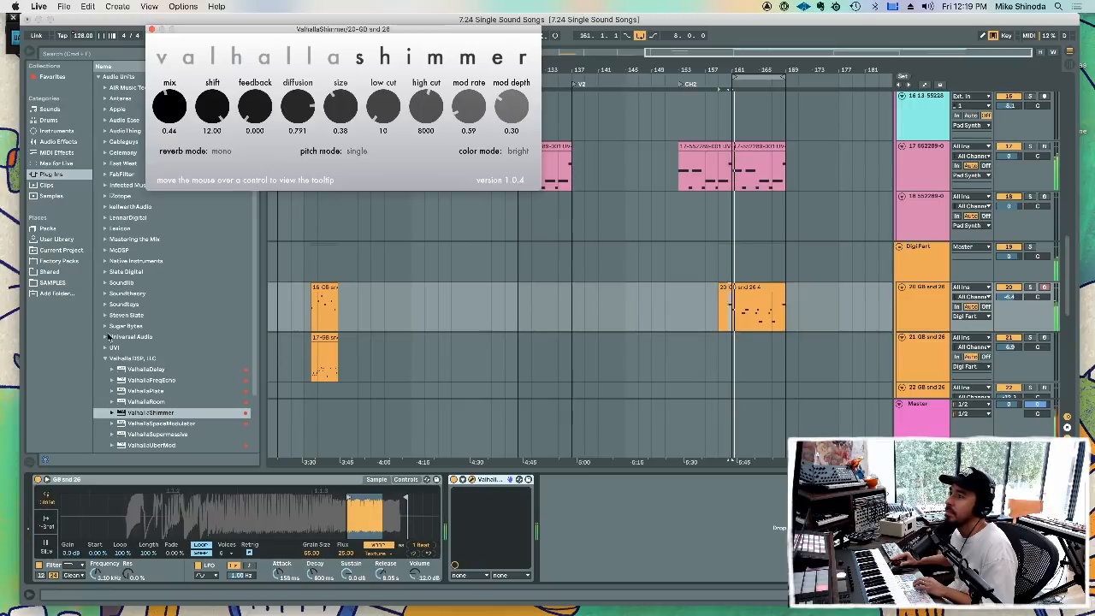
- Add ValhallaDelay to track 20, synced to a 1/16 note, with spread -8.4 ms and mix 37.2%
mouse_move(129, 370)
mouse_down()
mouse_move(421, 460)
mouse_move(445, 504)
mouse_move(451, 494)
mouse_up()
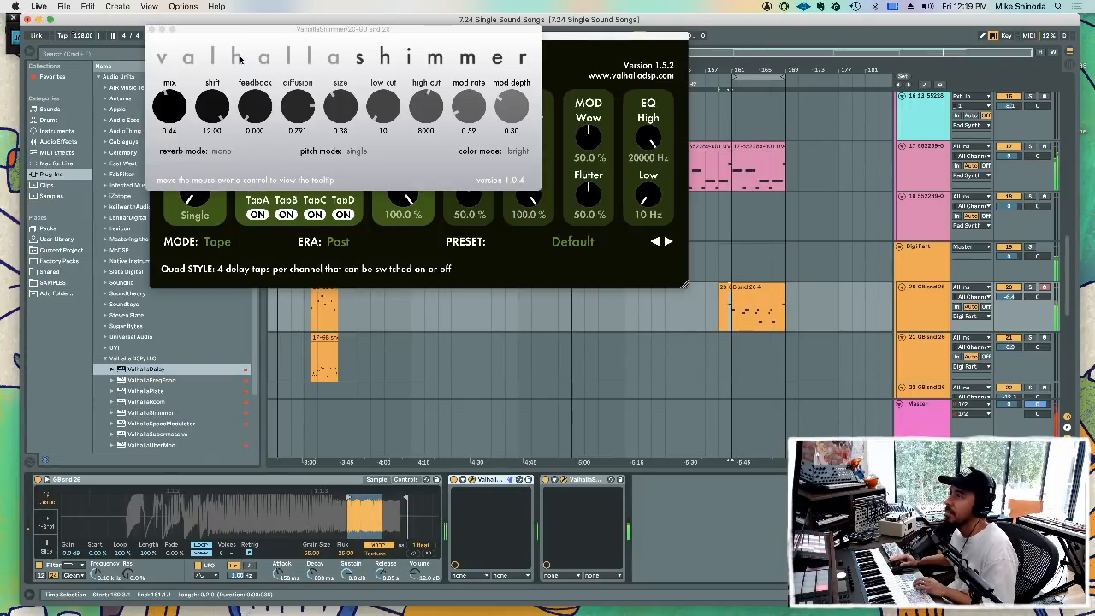
click(151, 32)
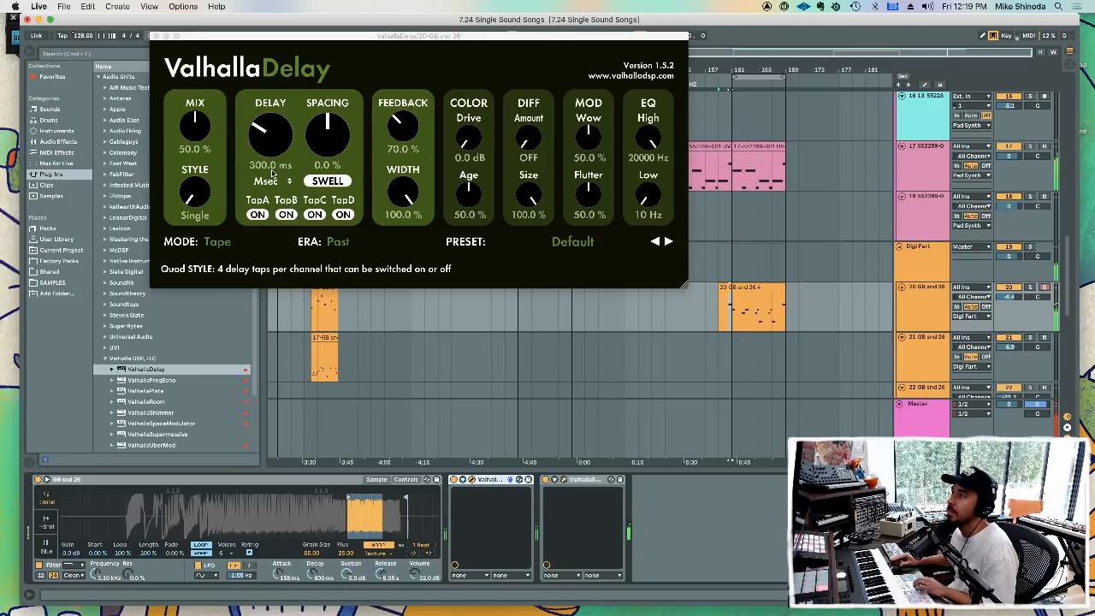
click(269, 180)
click(272, 207)
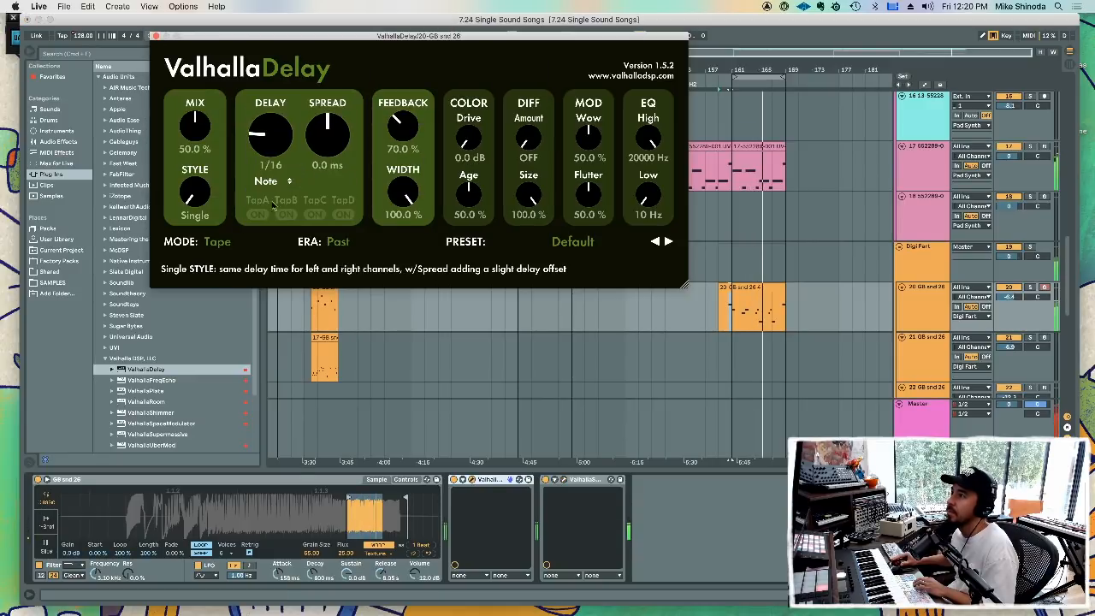
drag(328, 135, 314, 164)
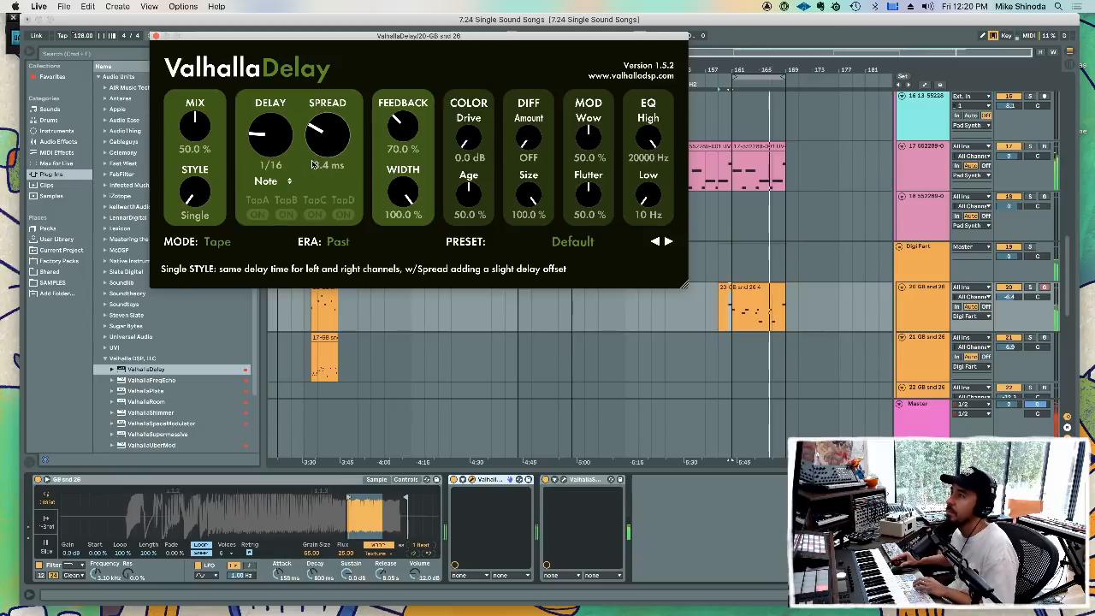
drag(196, 128, 204, 139)
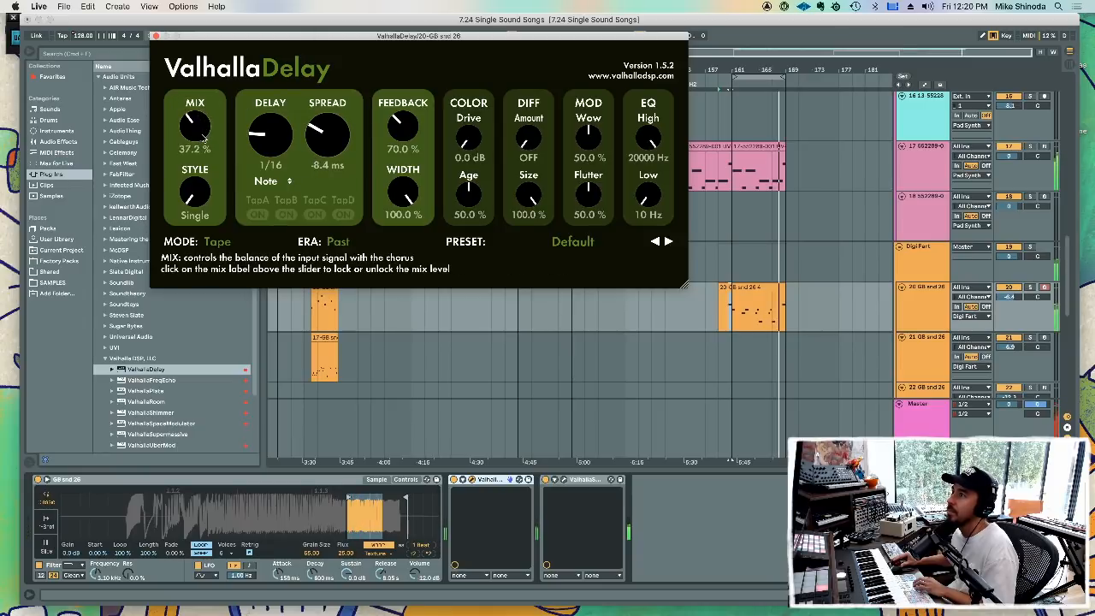
click(155, 37)
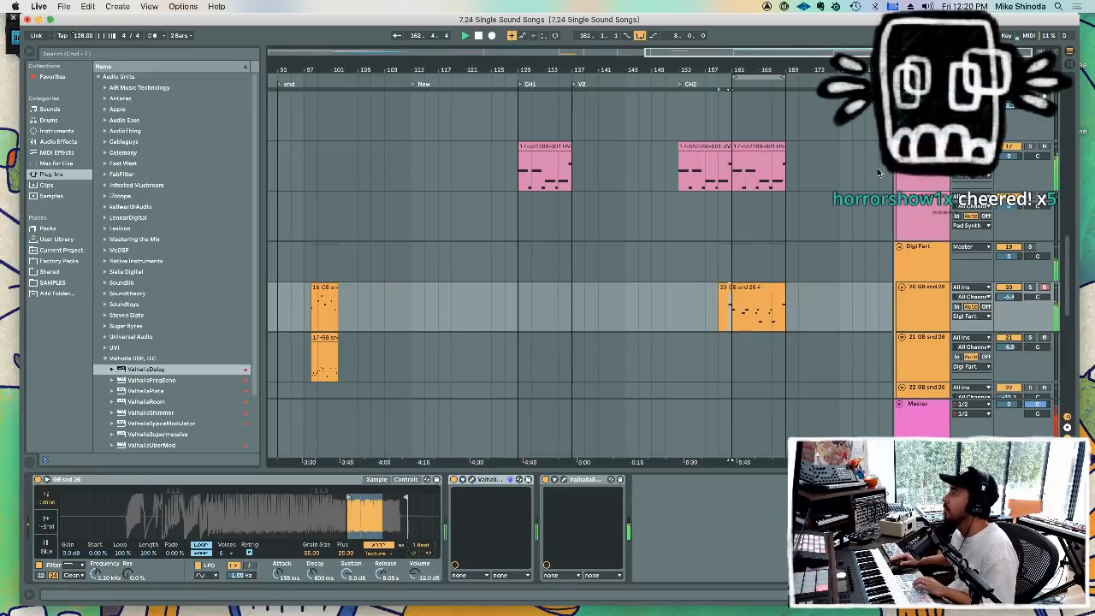
- Extend the loop to bars 113 to 169 and save the Live Set under the new name 7.24 Bowl Of Destiny
drag(734, 77, 415, 74)
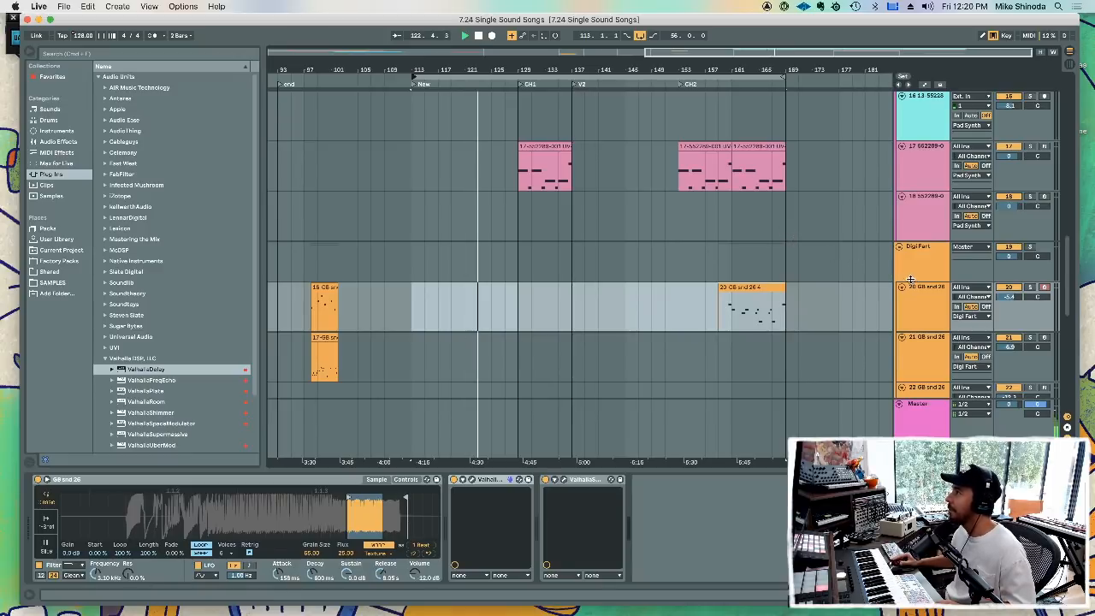
click(62, 6)
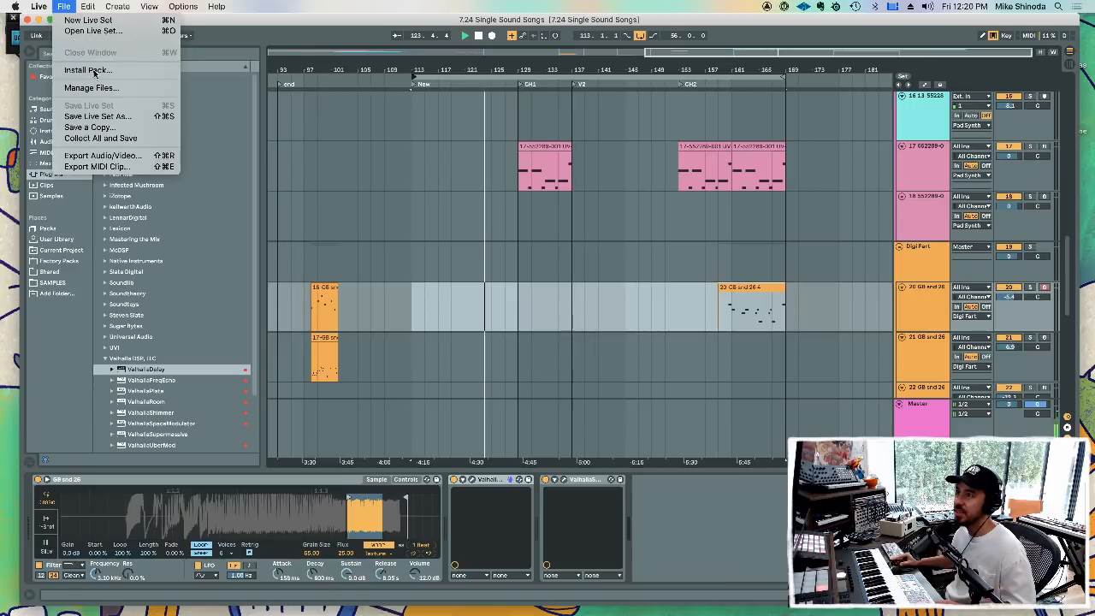
click(97, 116)
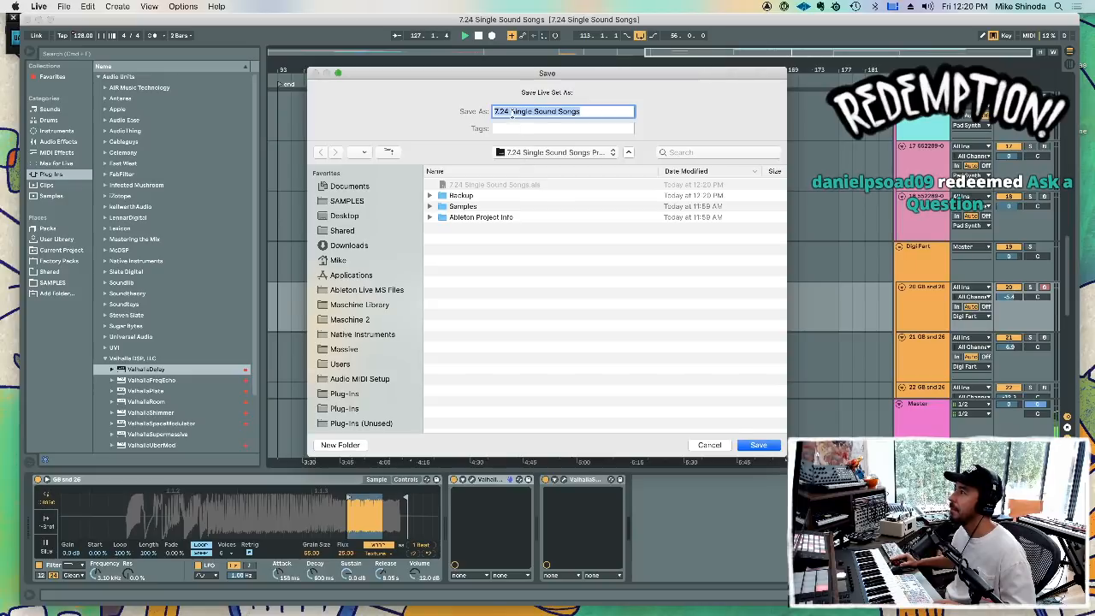
click(514, 112)
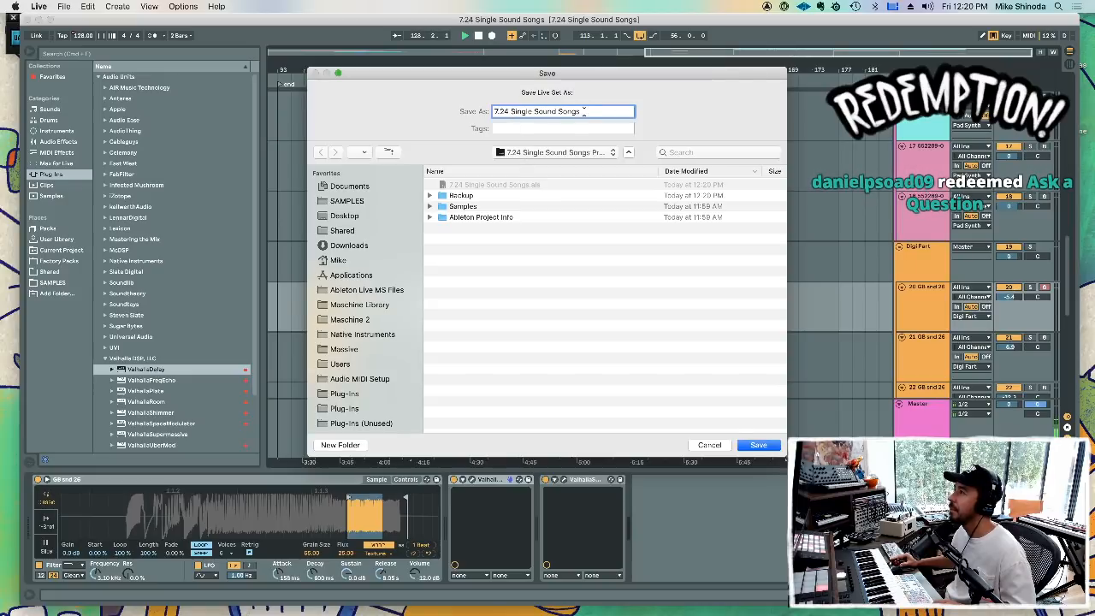
drag(514, 113, 587, 112)
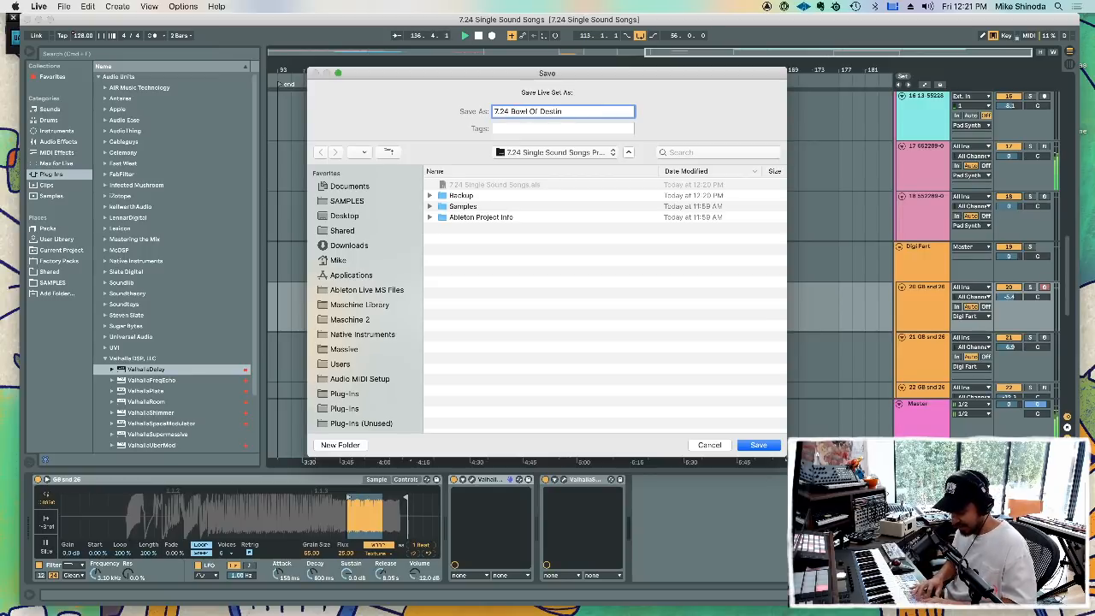
key(Return)
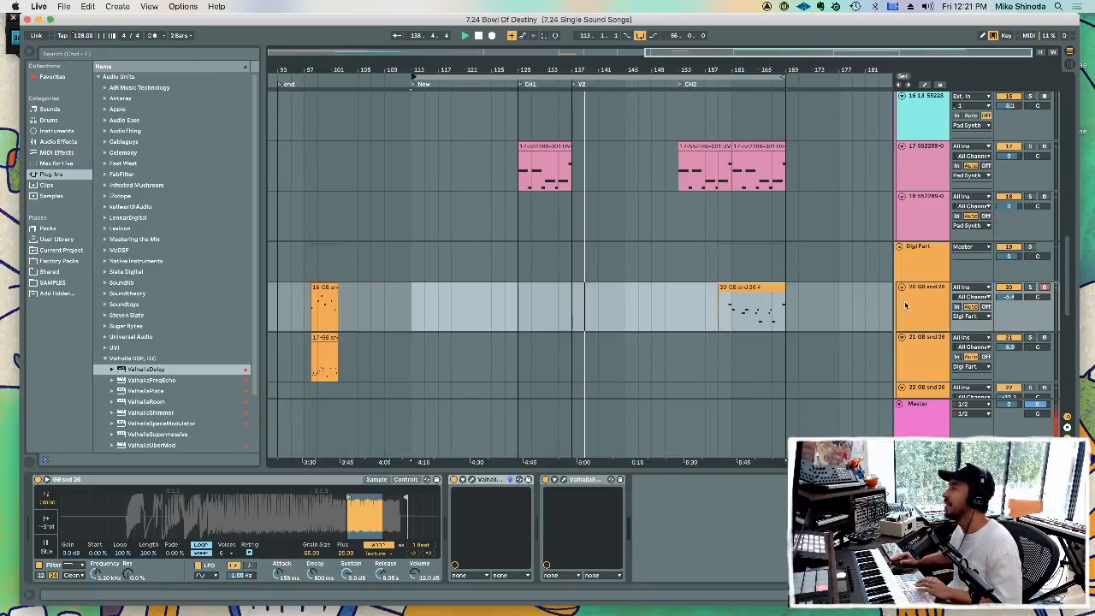
- Move the GB snd 26 track out of the Digi Fart group and the 17 552289 track out of Pad Synth to just above it
drag(929, 298, 923, 241)
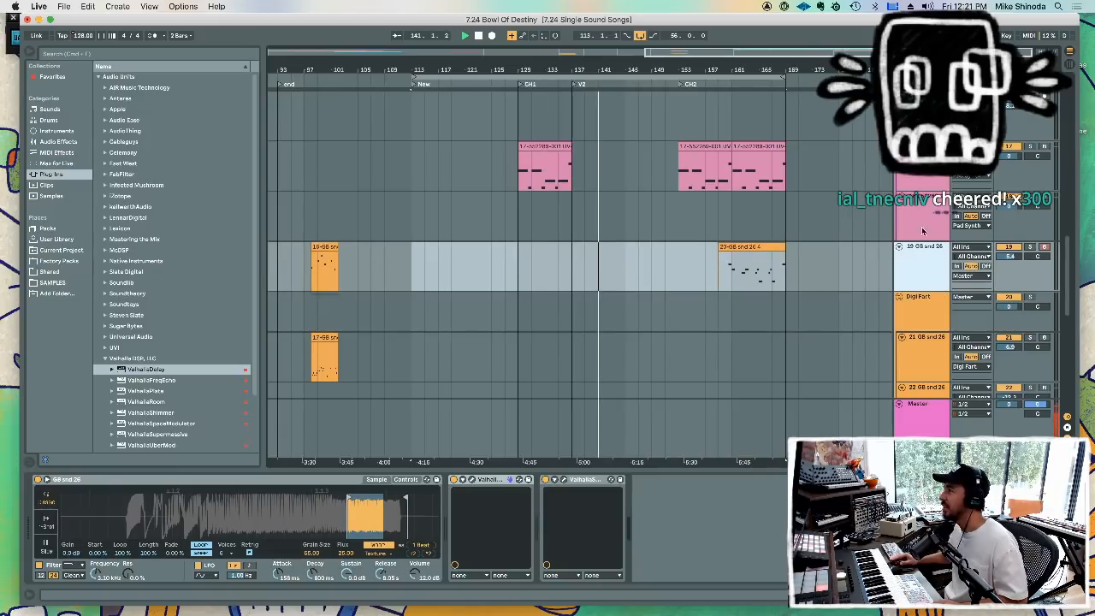
click(930, 233)
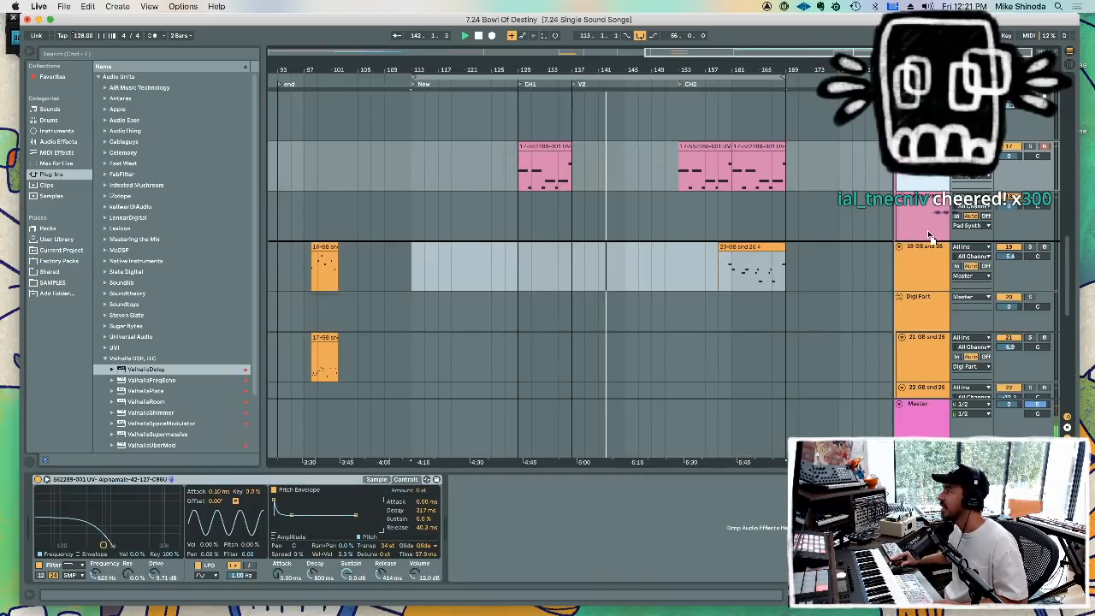
scroll(927, 257, down, 10)
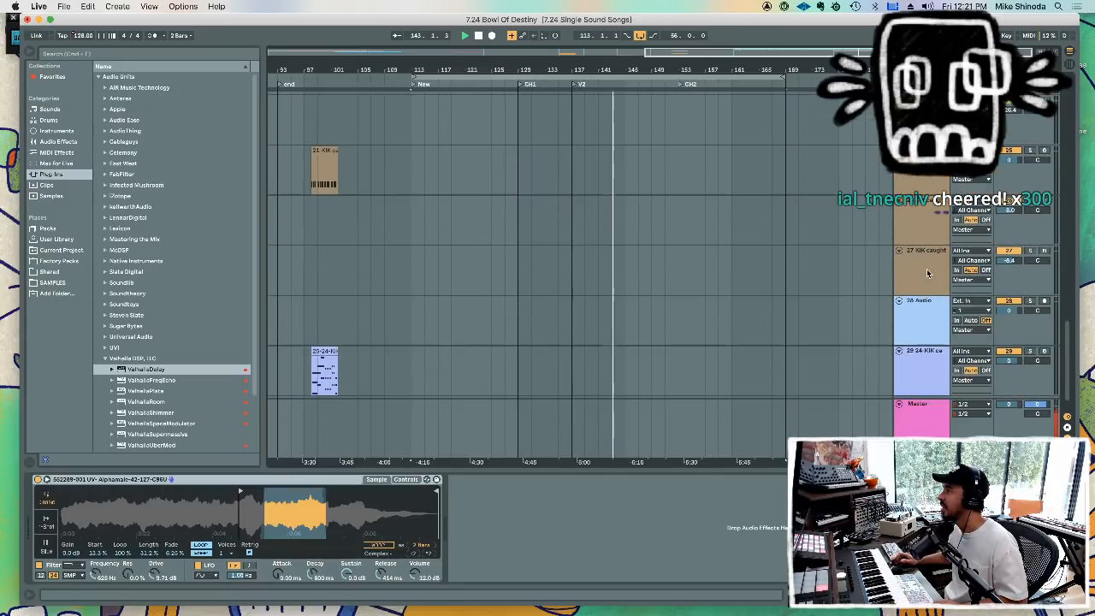
scroll(931, 261, up, 10)
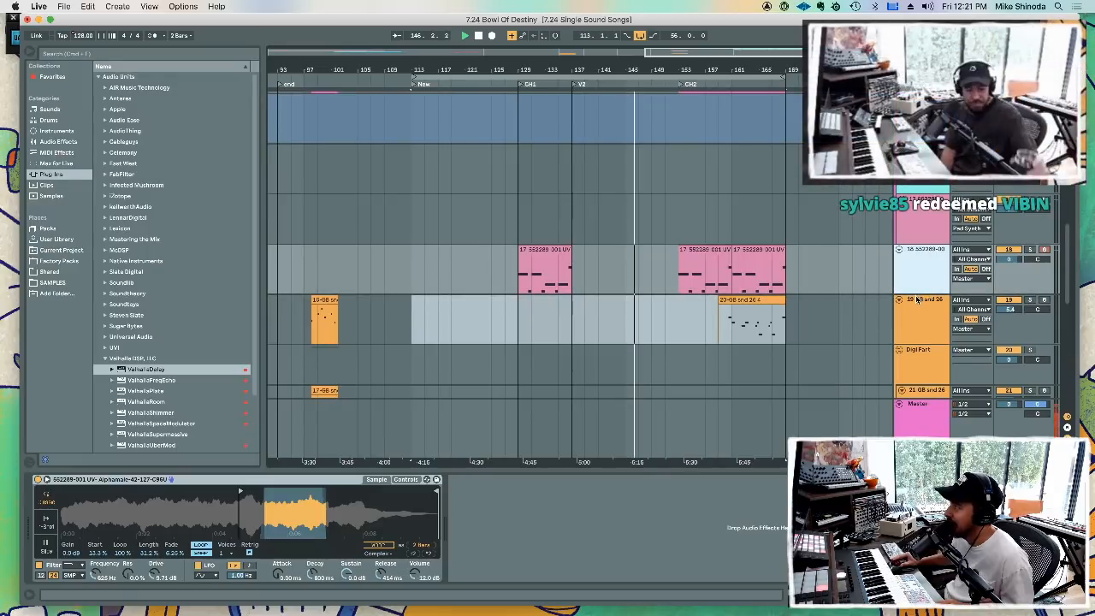
- Move the ungrouped 552289 and GB snd 26 tracks together to directly below the Dark Electro track
click(916, 298)
click(921, 257)
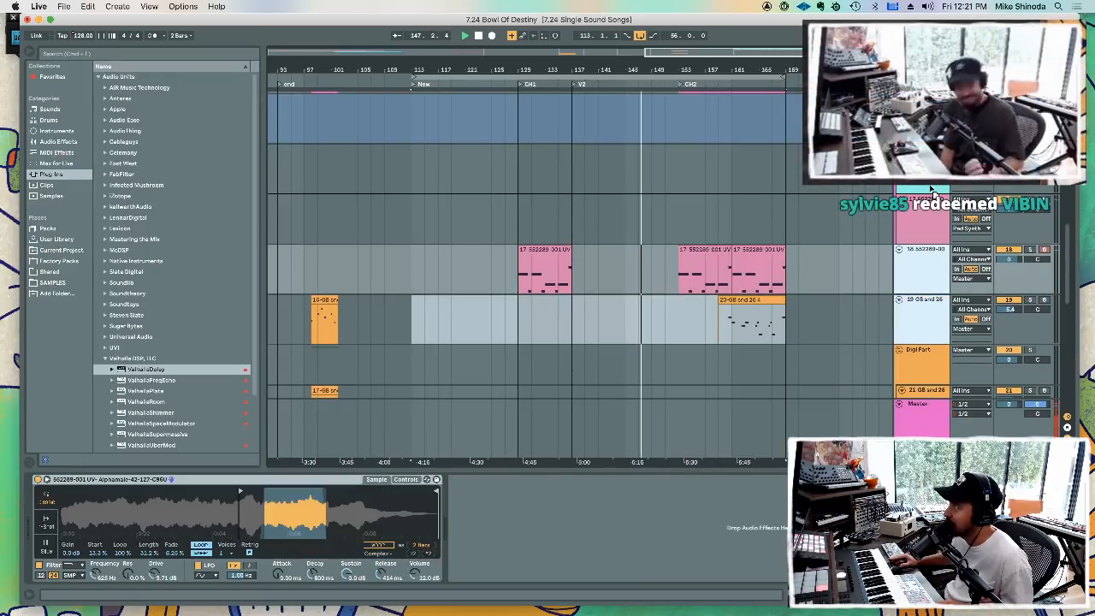
scroll(922, 257, up, 1)
scroll(578, 273, up, 4)
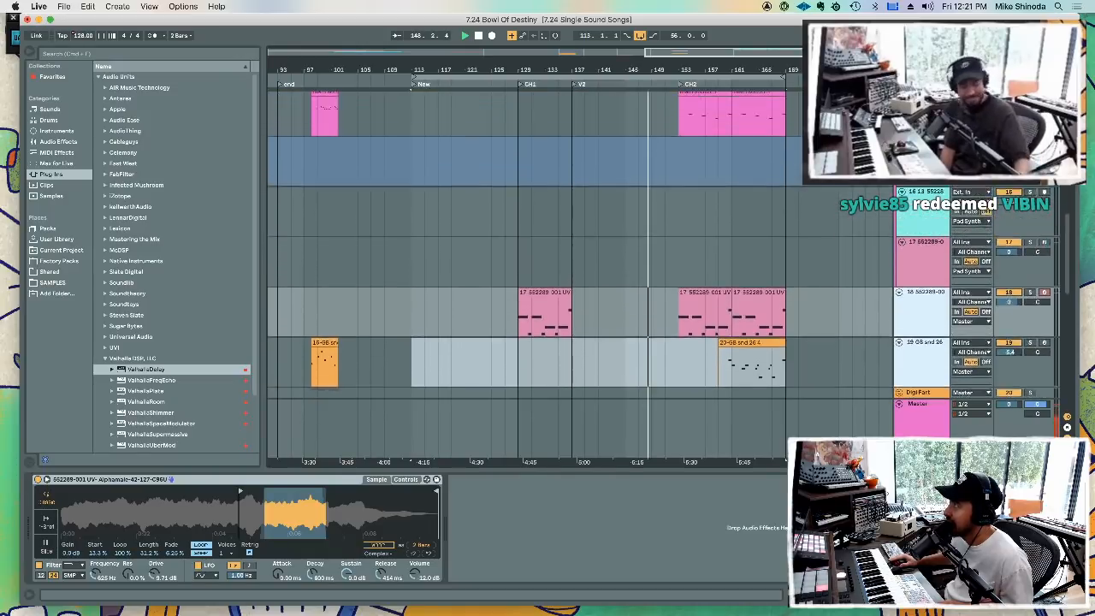
scroll(579, 274, up, 5)
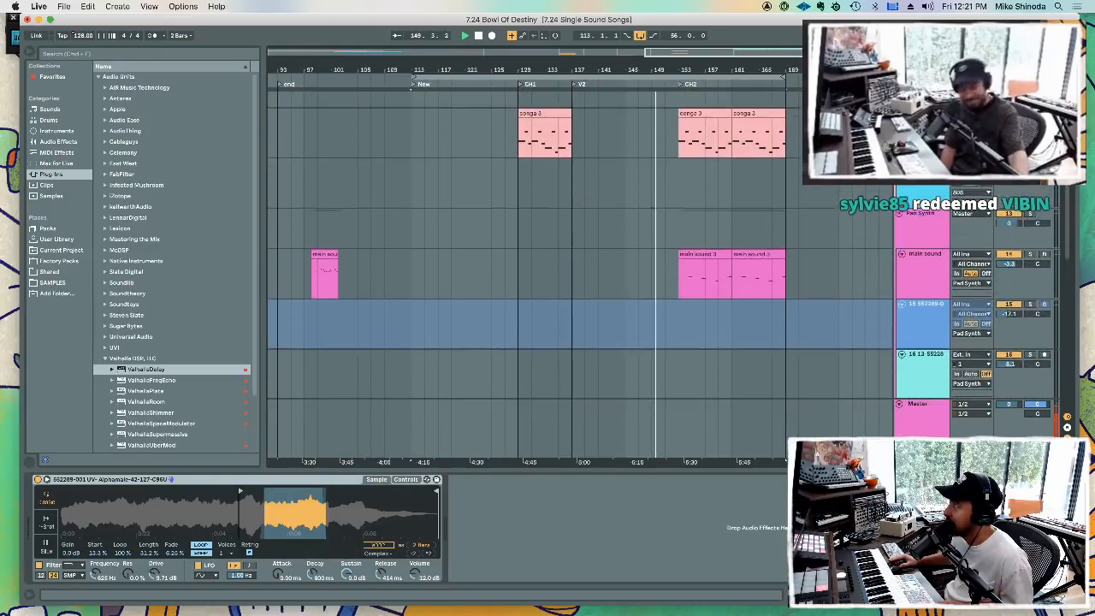
scroll(935, 210, up, 5)
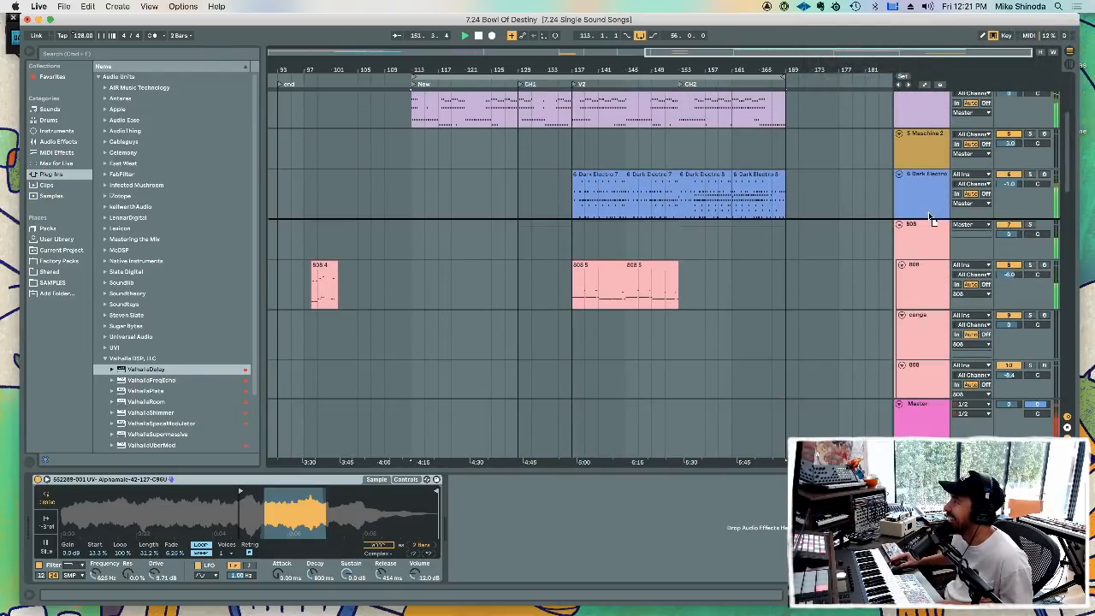
scroll(931, 216, down, 2)
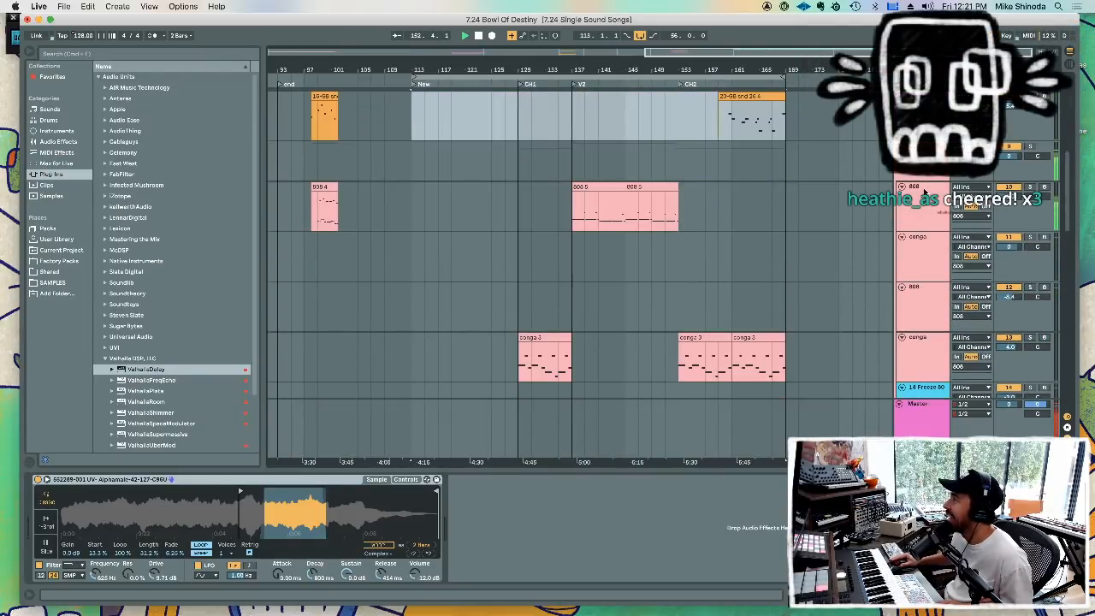
- Move the 808 and conga tracks with clips out of the 808 group, and place main sound, taken out of Pad Synth, below them
click(924, 192)
click(930, 346)
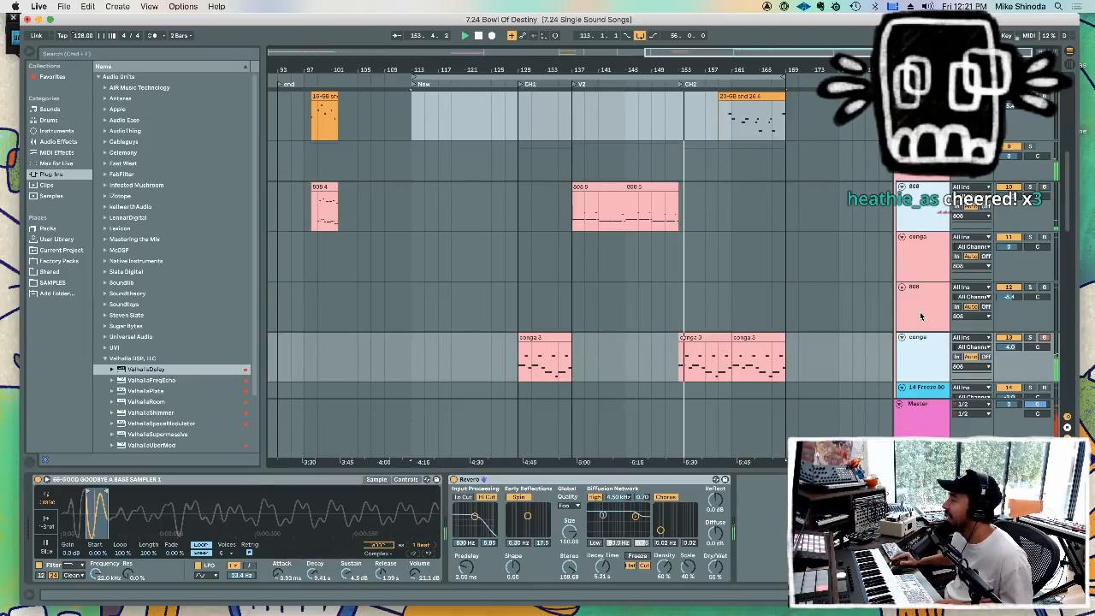
scroll(922, 317, down, 4)
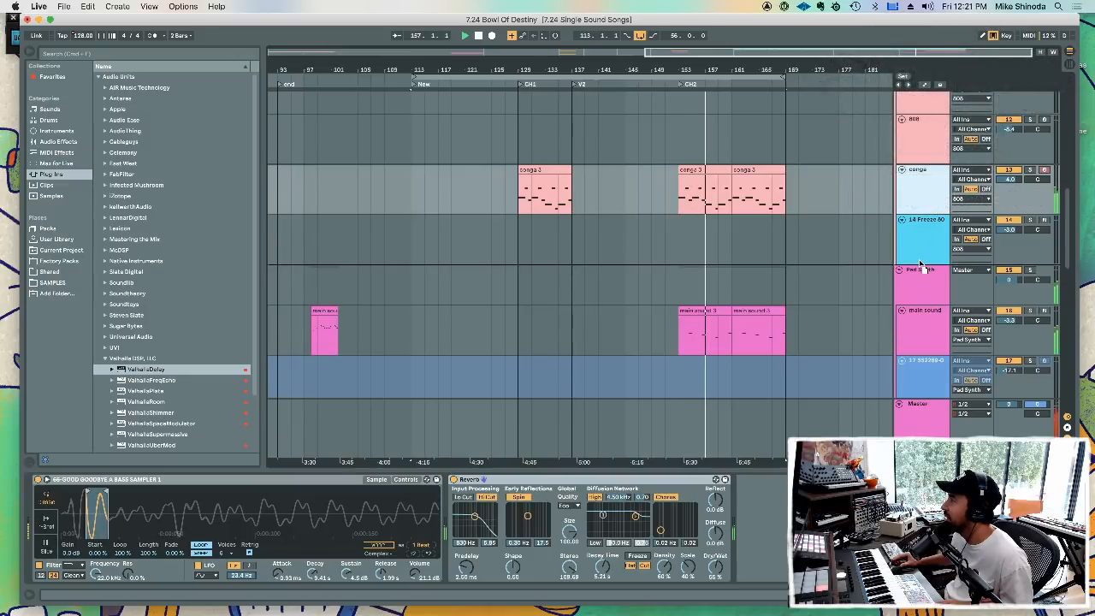
scroll(920, 264, up, 4)
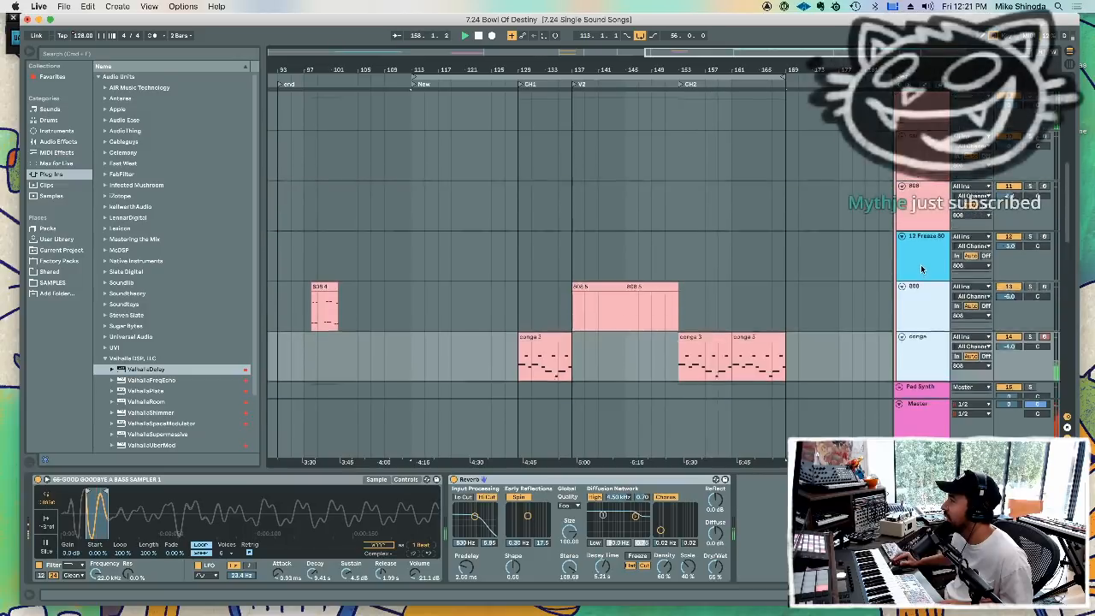
scroll(920, 263, down, 4)
drag(923, 181, 922, 217)
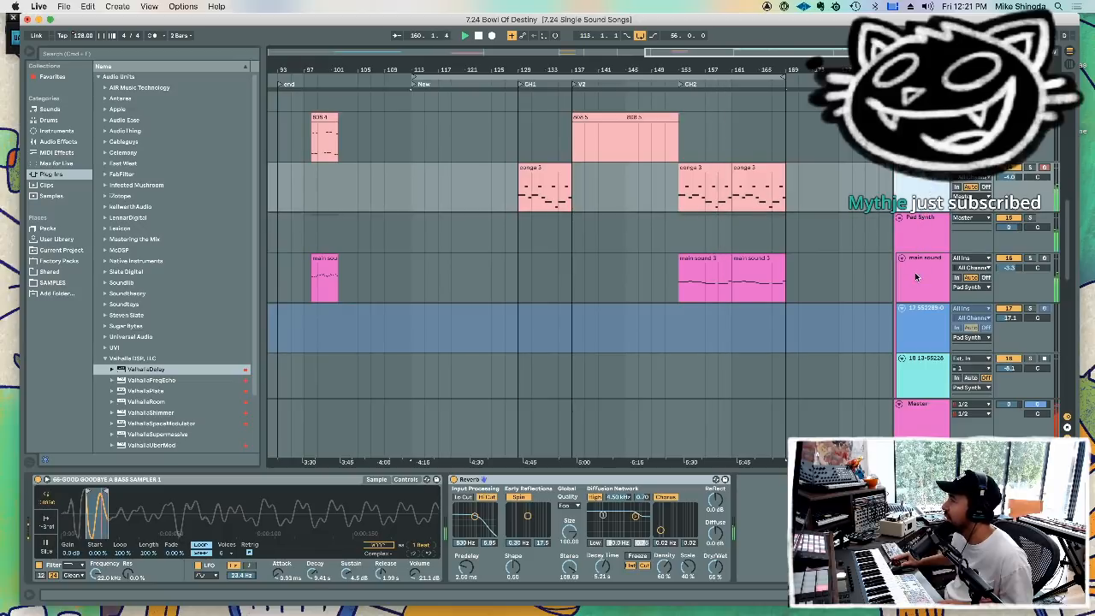
drag(917, 266, 921, 219)
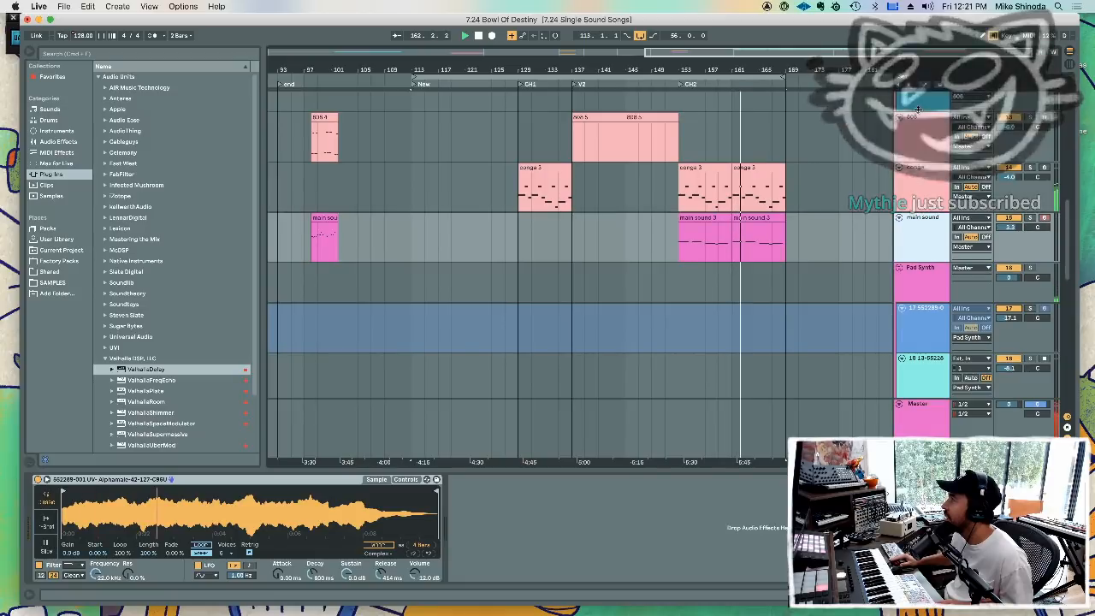
- Move the ungrouped 808, conga and main sound tracks together to directly below the GB snd 26 track
click(917, 126)
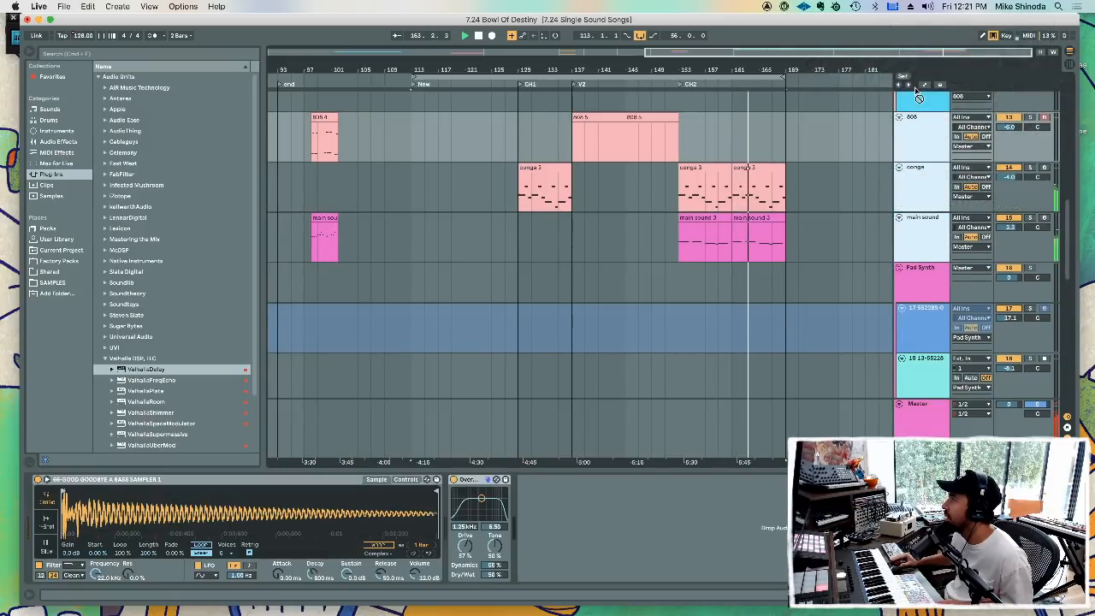
scroll(918, 125, up, 5)
scroll(917, 125, up, 10)
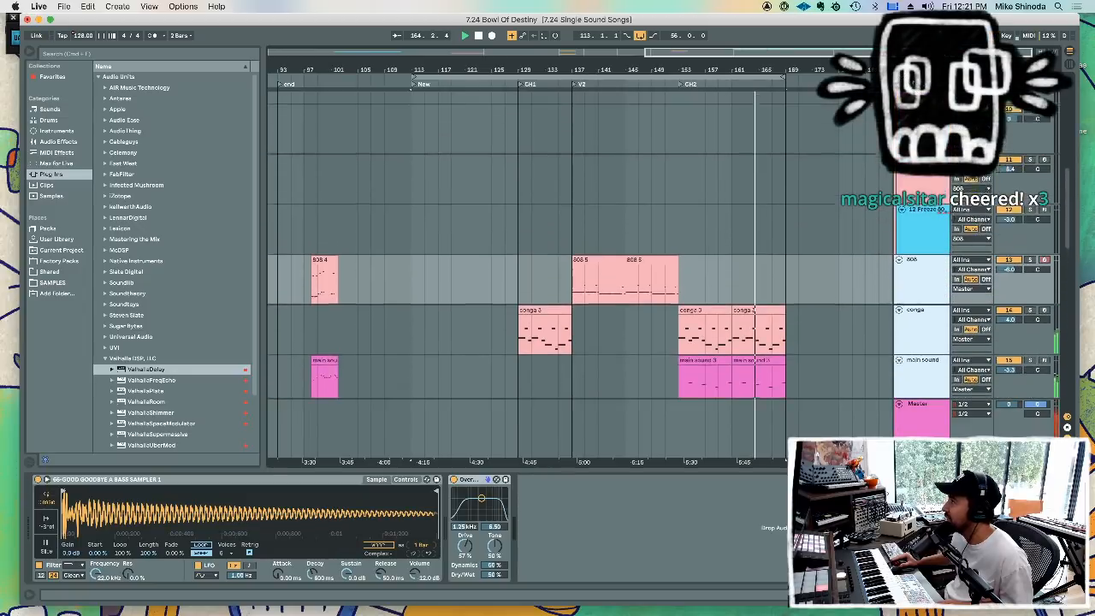
scroll(918, 128, up, 1)
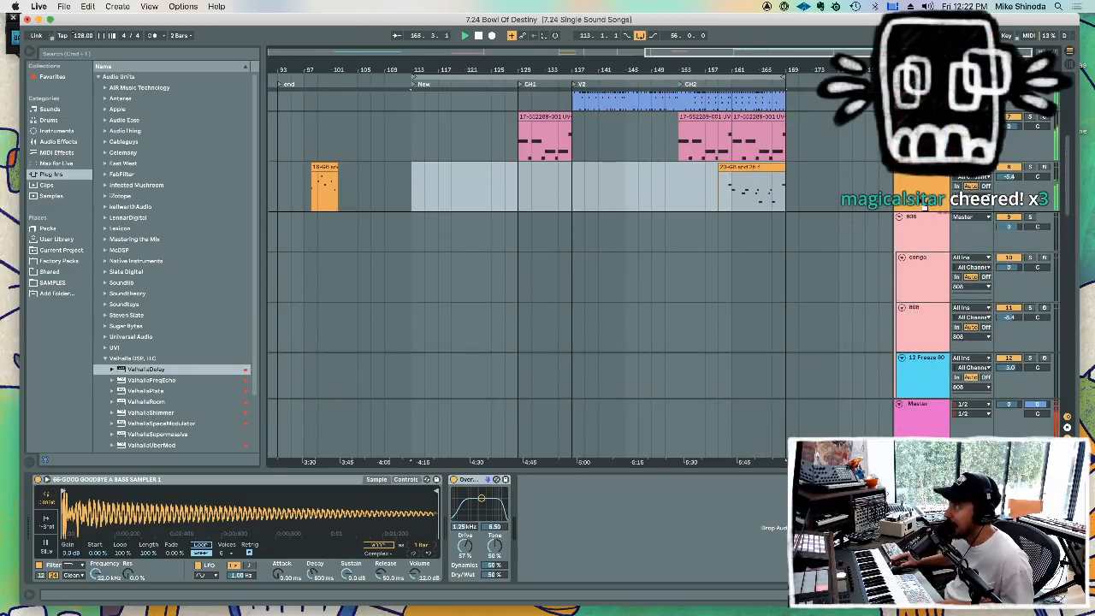
scroll(918, 208, up, 9)
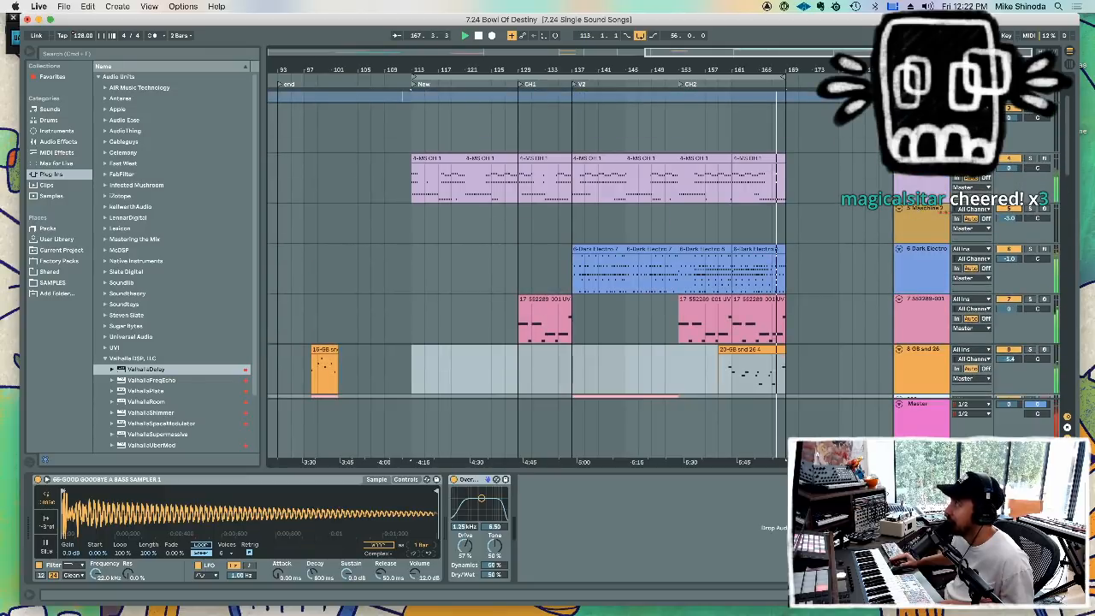
- Select the time range from bar 103 to bar 173 on the live mic track
scroll(872, 160, up, 4)
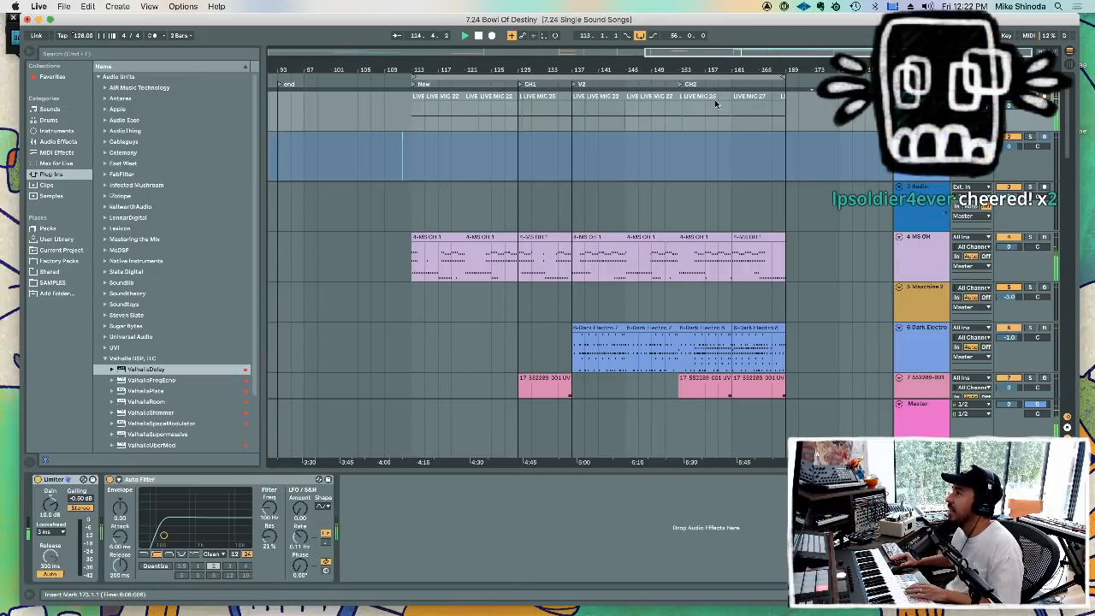
drag(805, 98, 343, 107)
scroll(542, 146, down, 1)
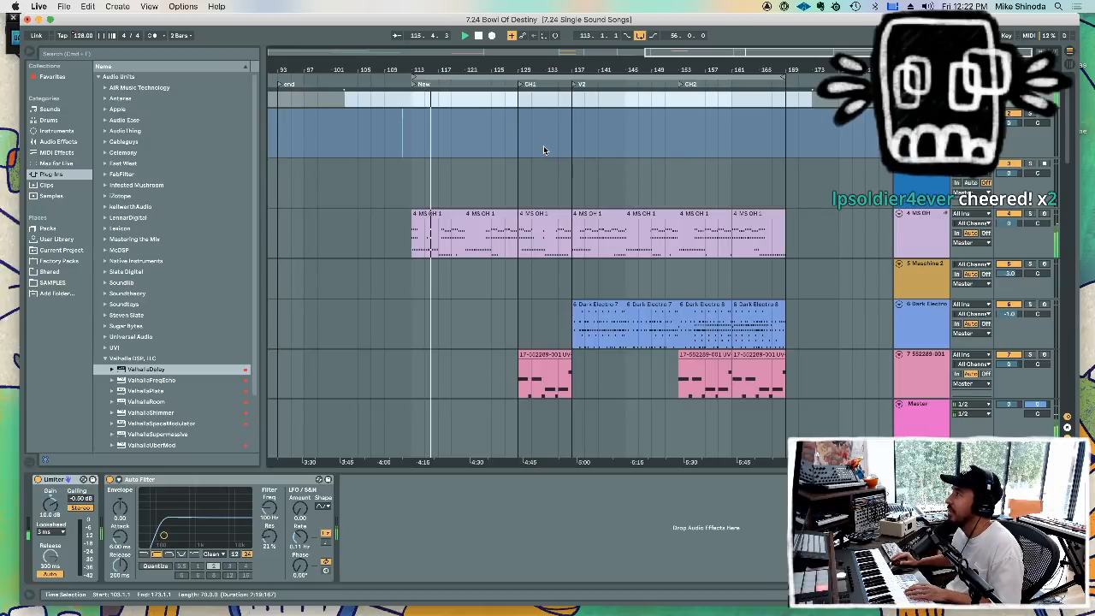
scroll(767, 182, down, 1)
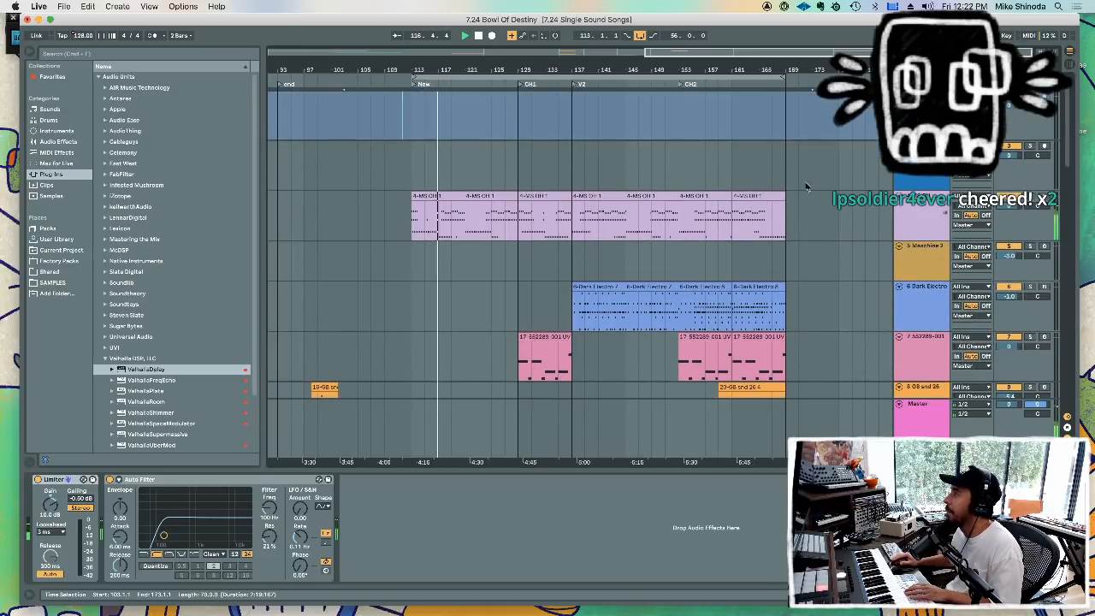
- Move the MS OH track below Maschine 2 so it sits directly above Dark Electro
click(926, 202)
scroll(928, 197, down, 1)
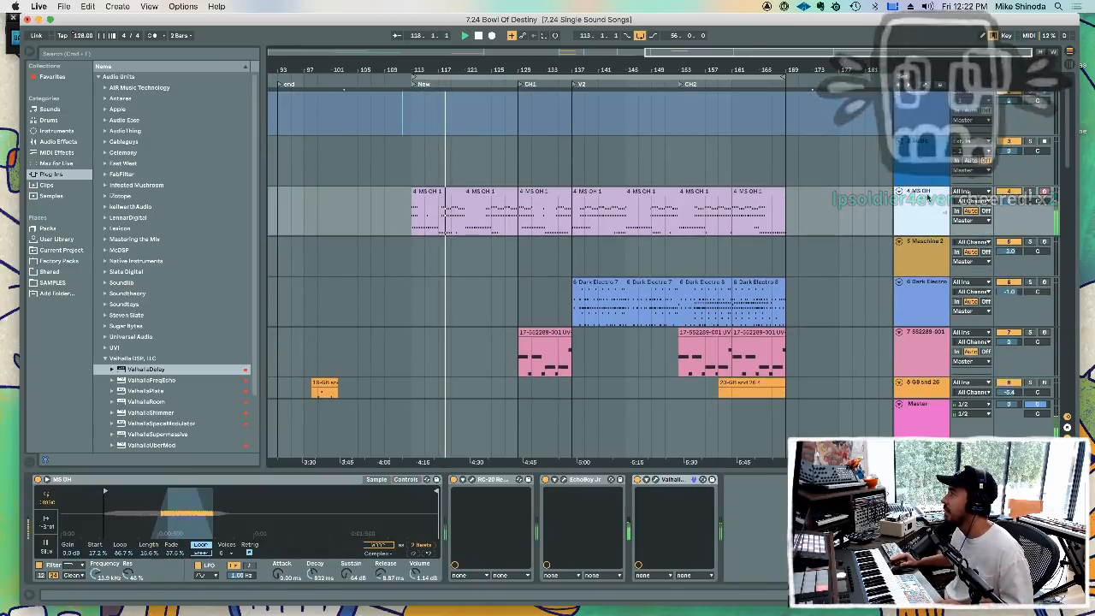
scroll(928, 265, down, 8)
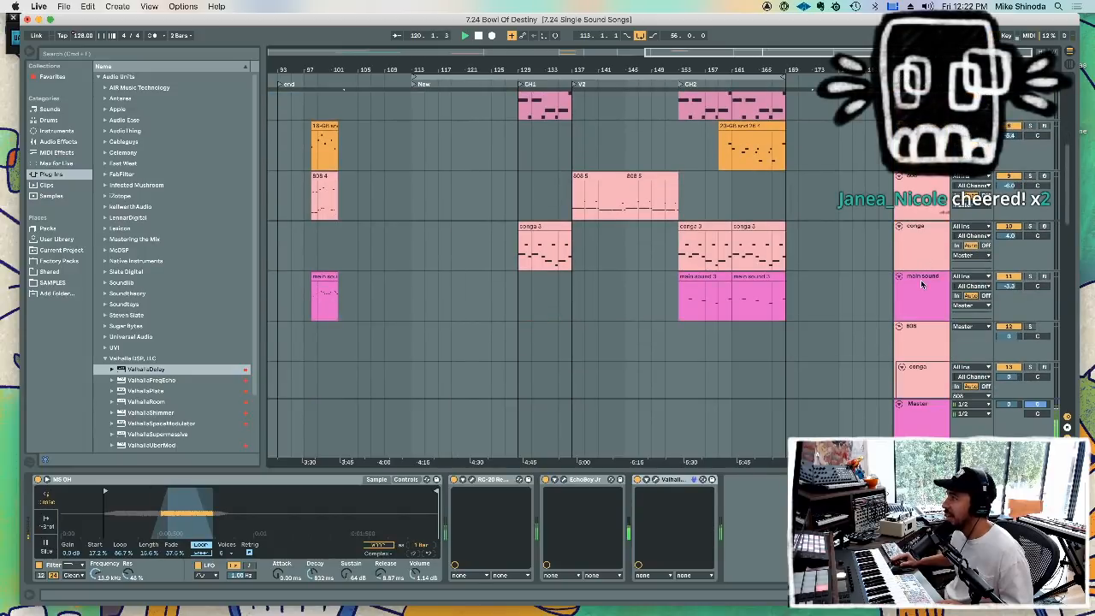
- Group all tracks from MS OH through main sound
click(920, 281)
scroll(921, 282, up, 3)
scroll(921, 269, up, 2)
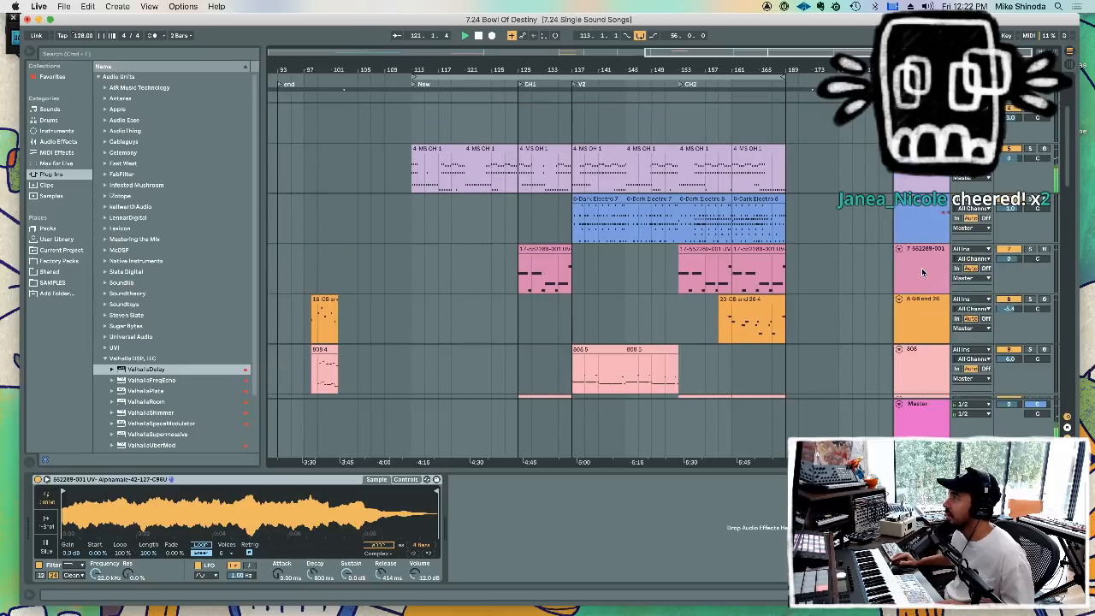
shift+click(921, 150)
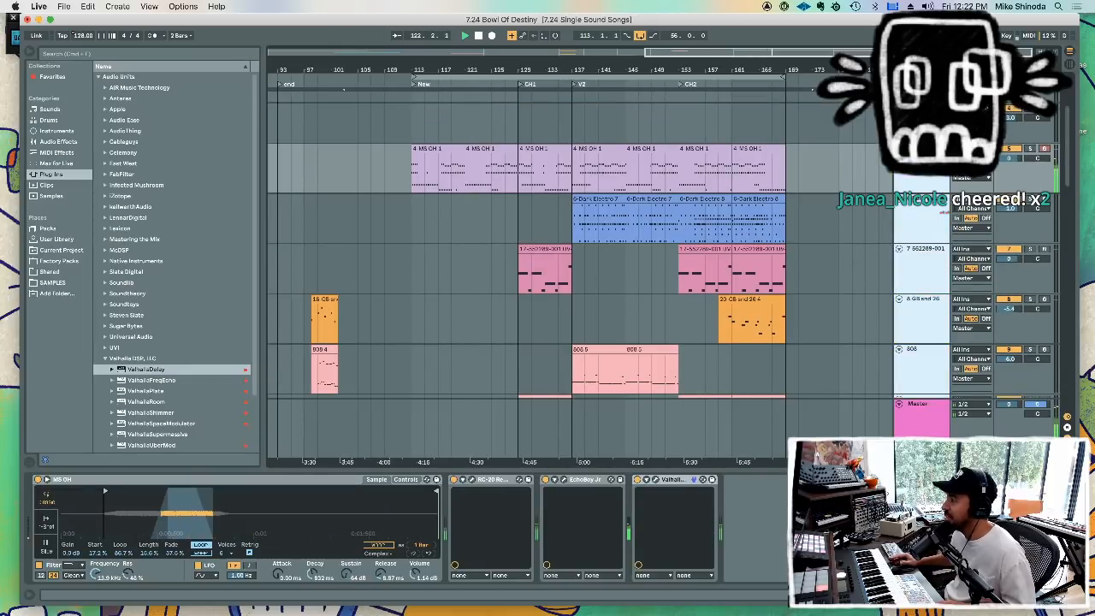
key(super+g)
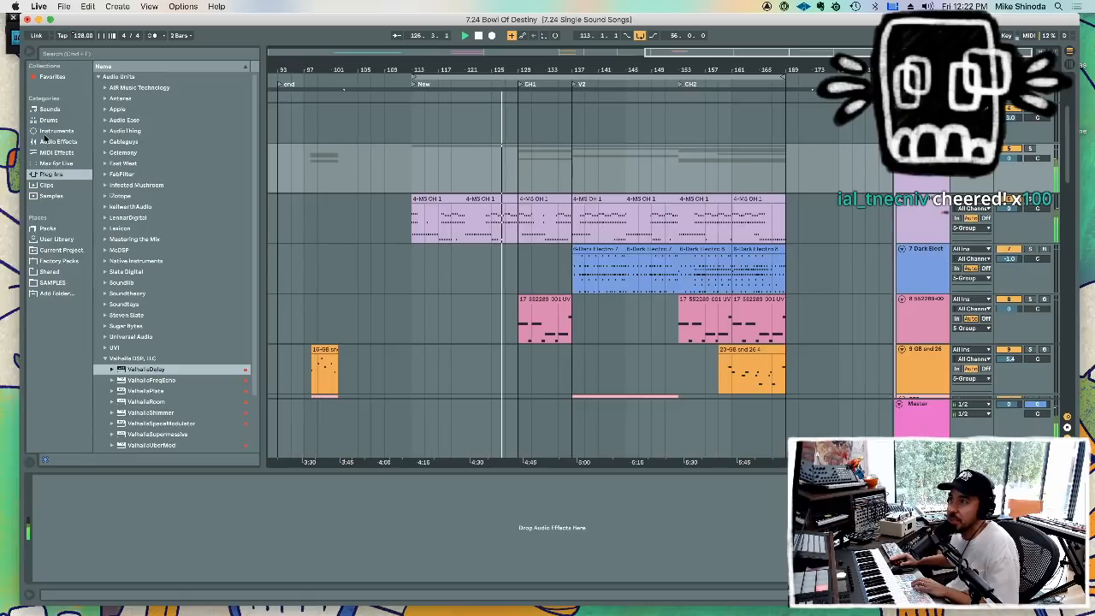
- Try the Multiband Dynamics preset MS OTT 3 on the new track group
click(48, 133)
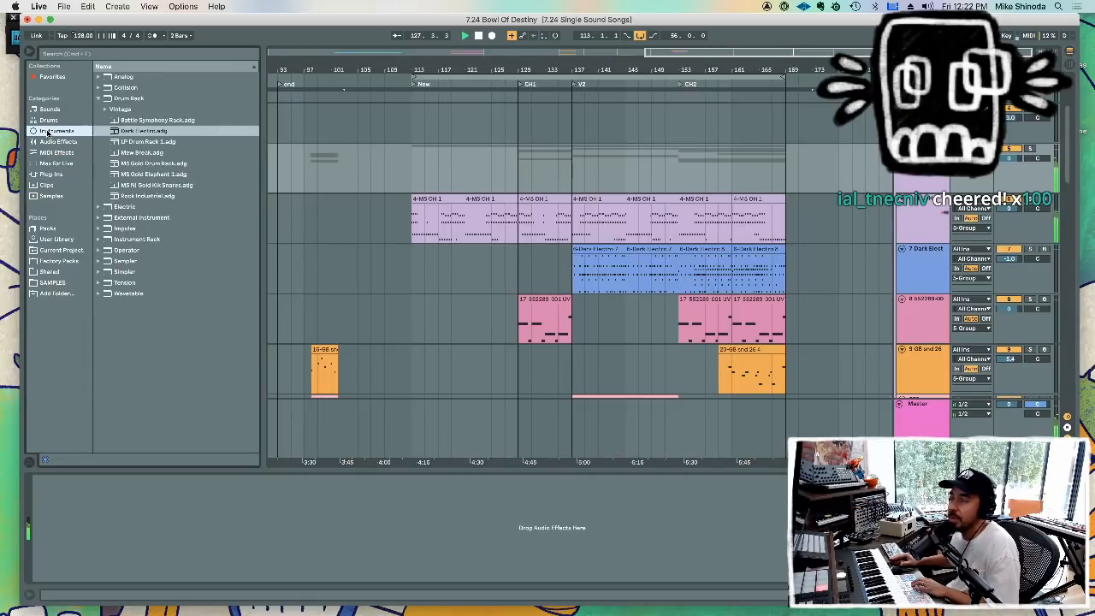
key(Left)
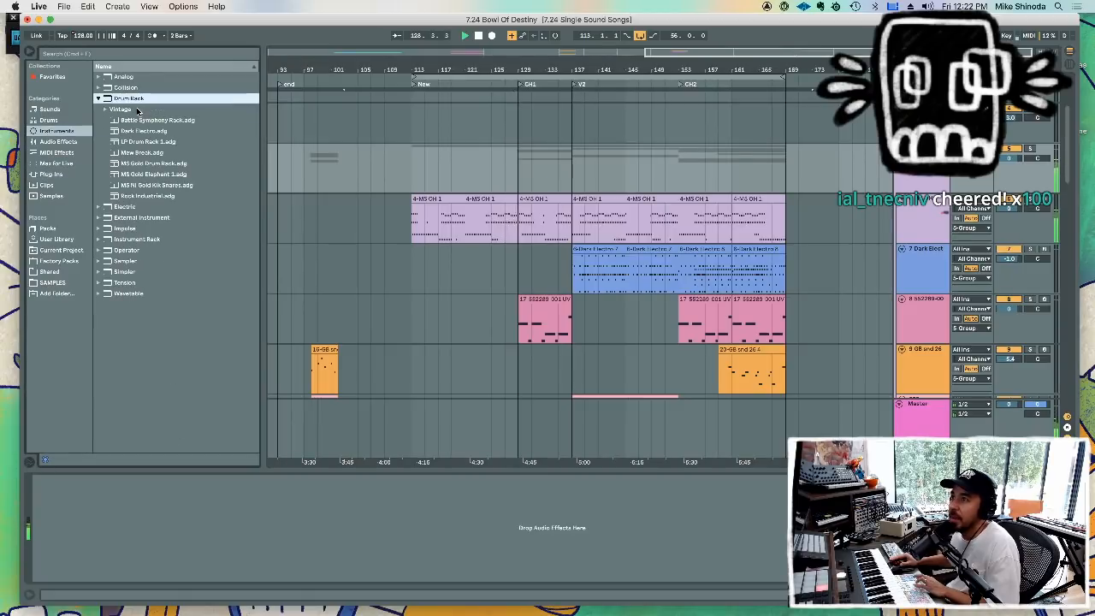
key(Left)
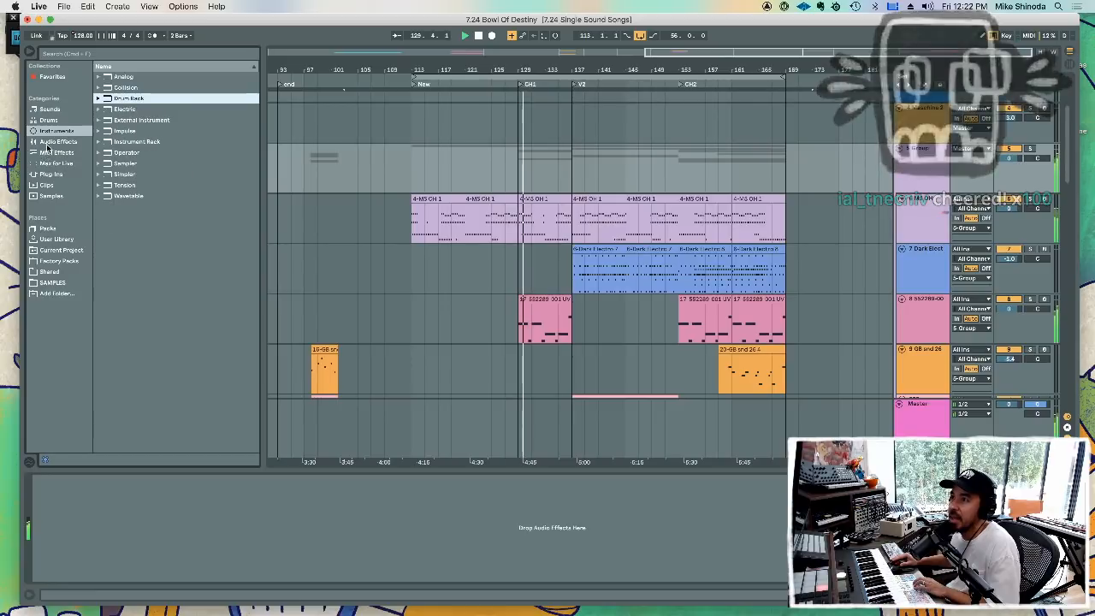
click(51, 142)
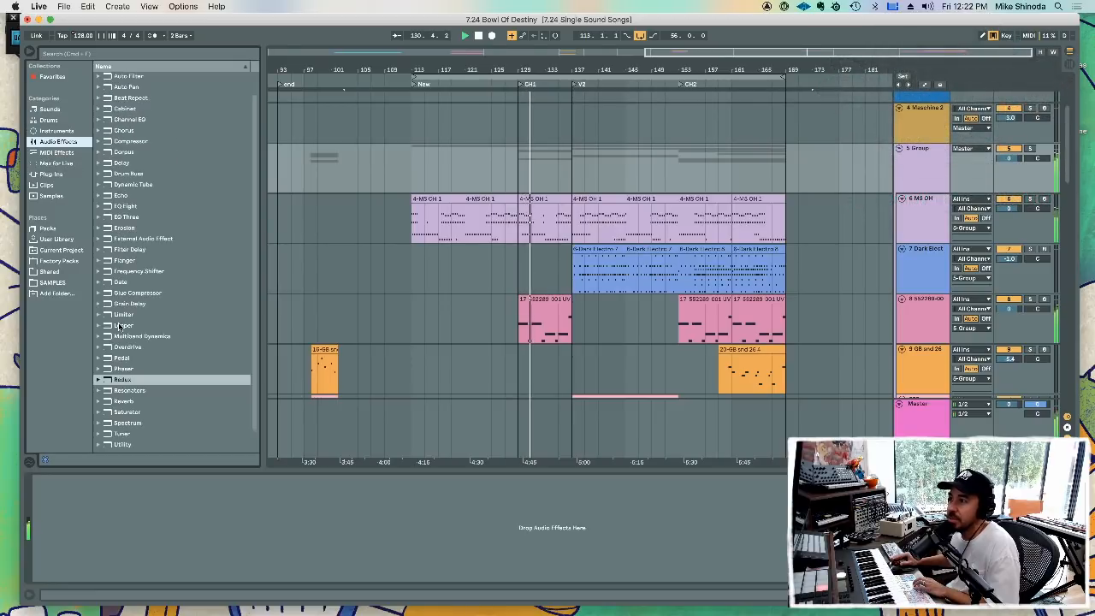
click(111, 337)
key(Right)
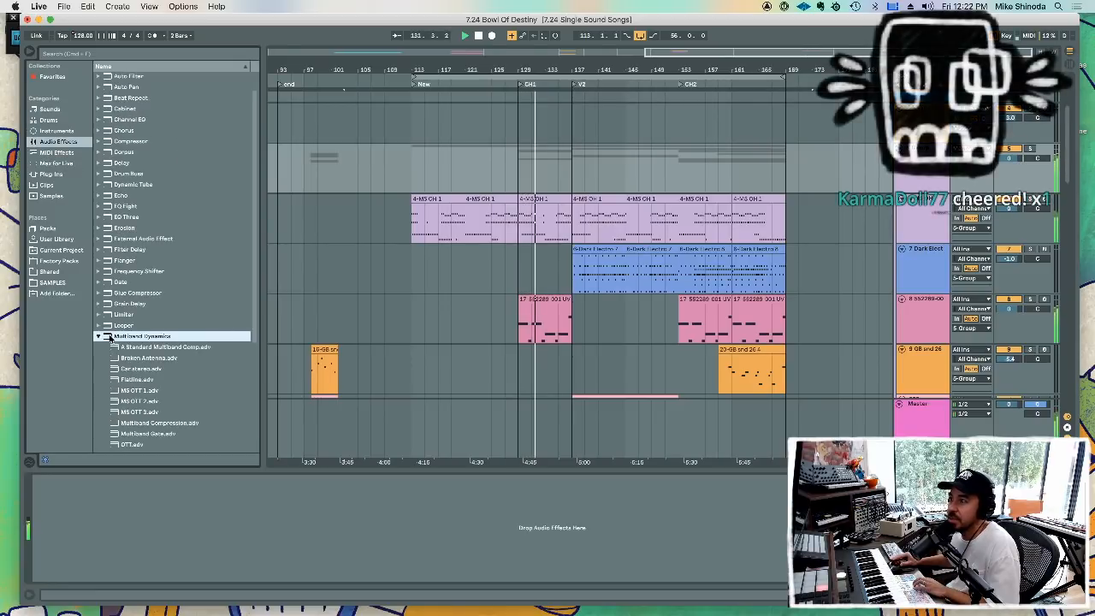
click(125, 412)
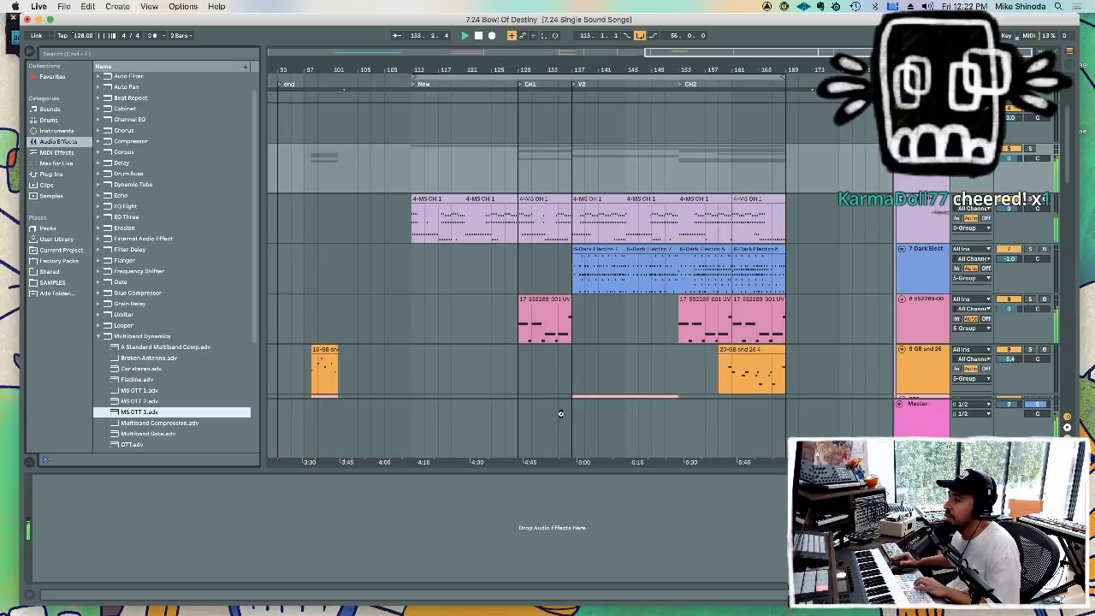
key(Return)
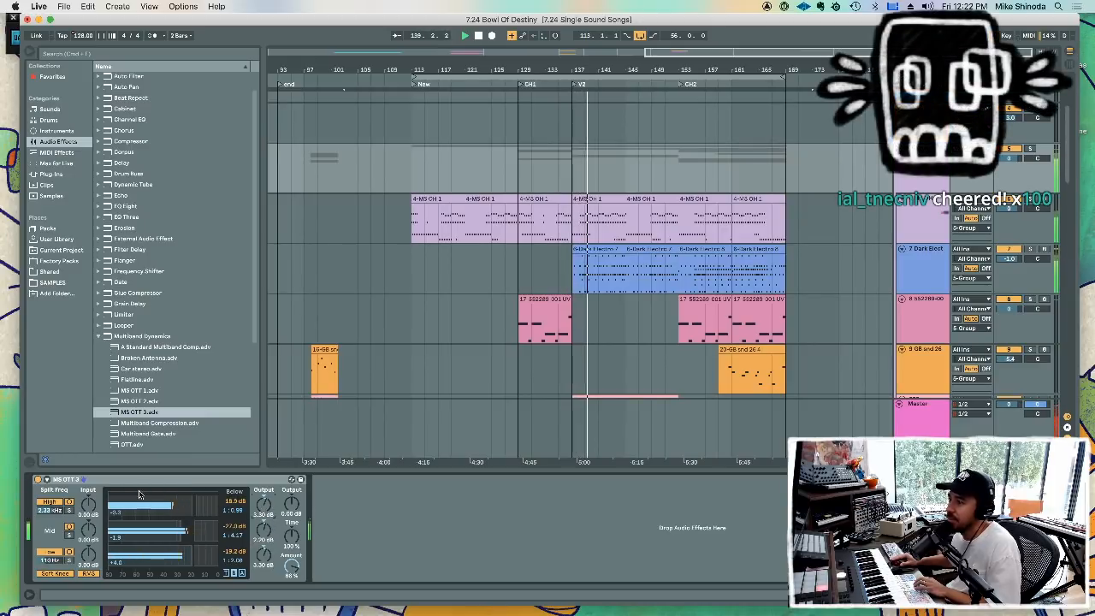
- Lower the output of MS OTT 3 to -2.00 dB and delete the device from the group
drag(292, 504, 292, 506)
click(186, 482)
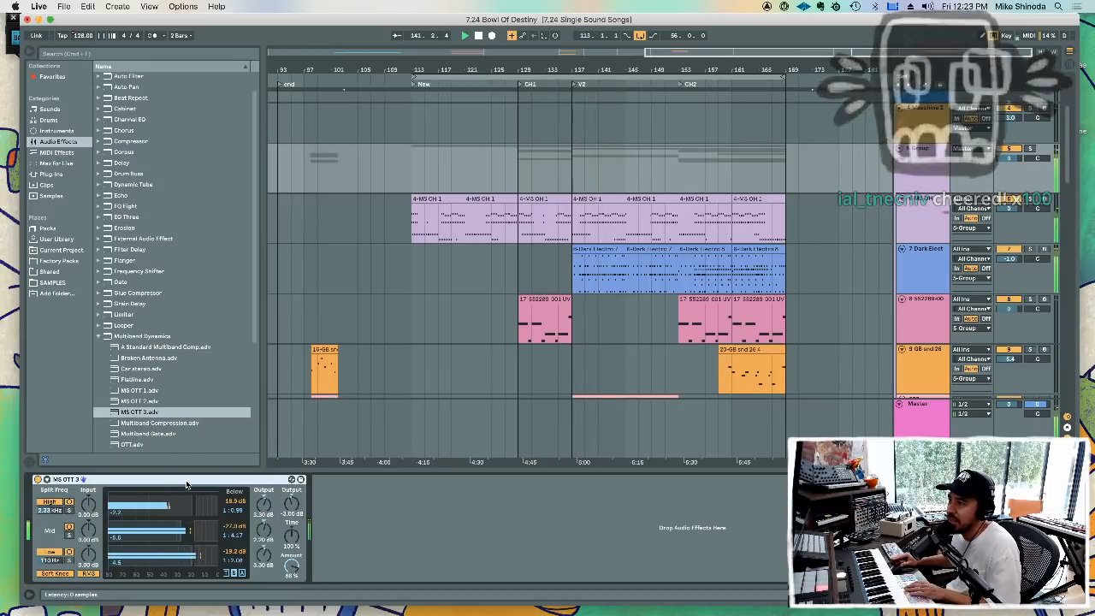
key(Delete)
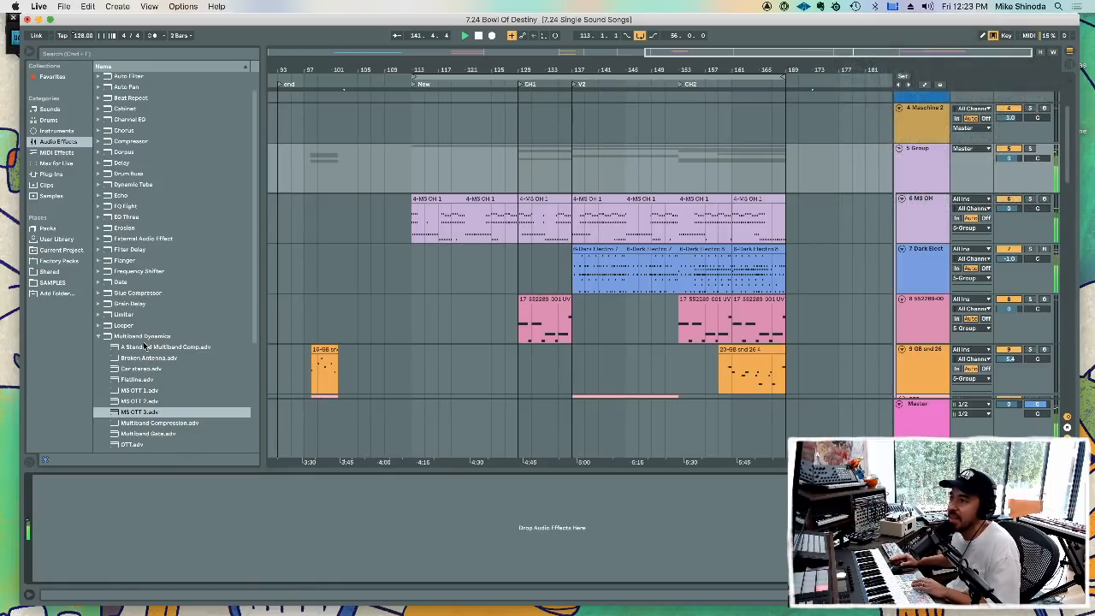
click(50, 78)
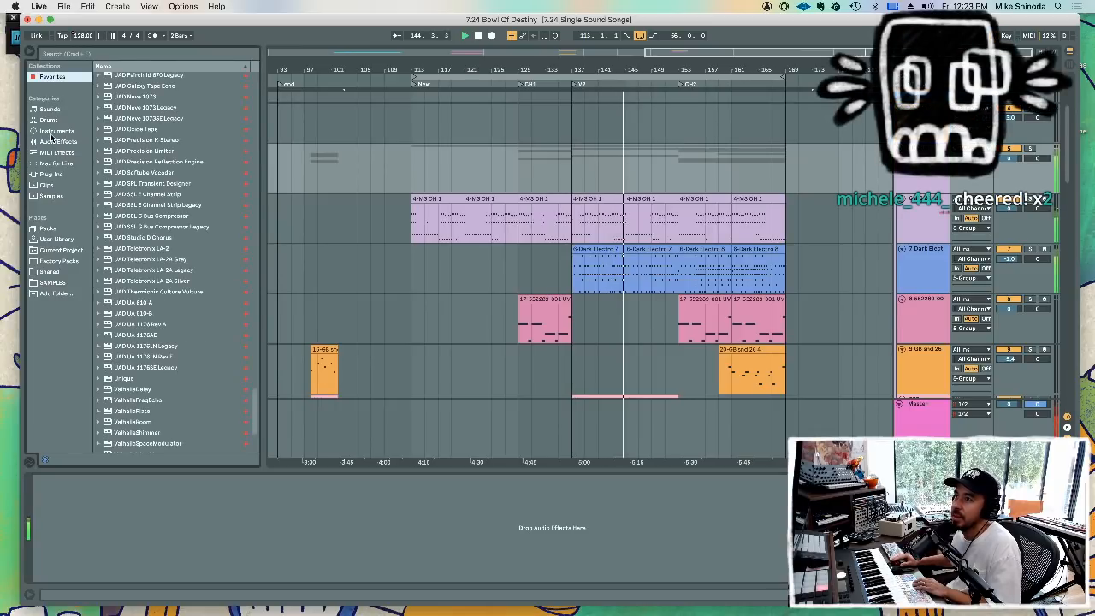
click(56, 131)
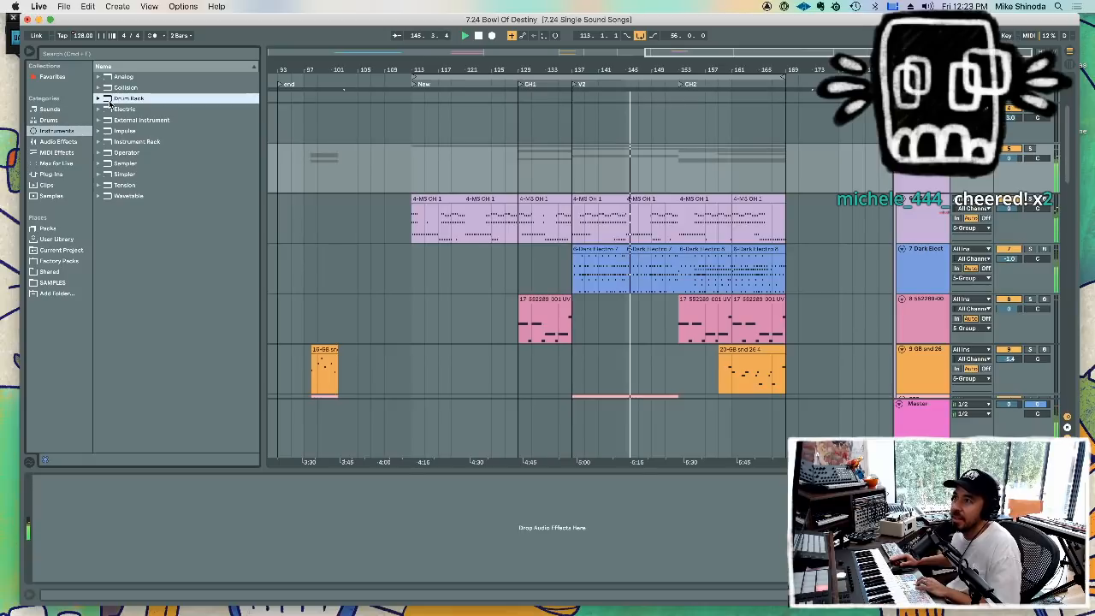
click(126, 143)
key(Right)
key(Left)
key(Right)
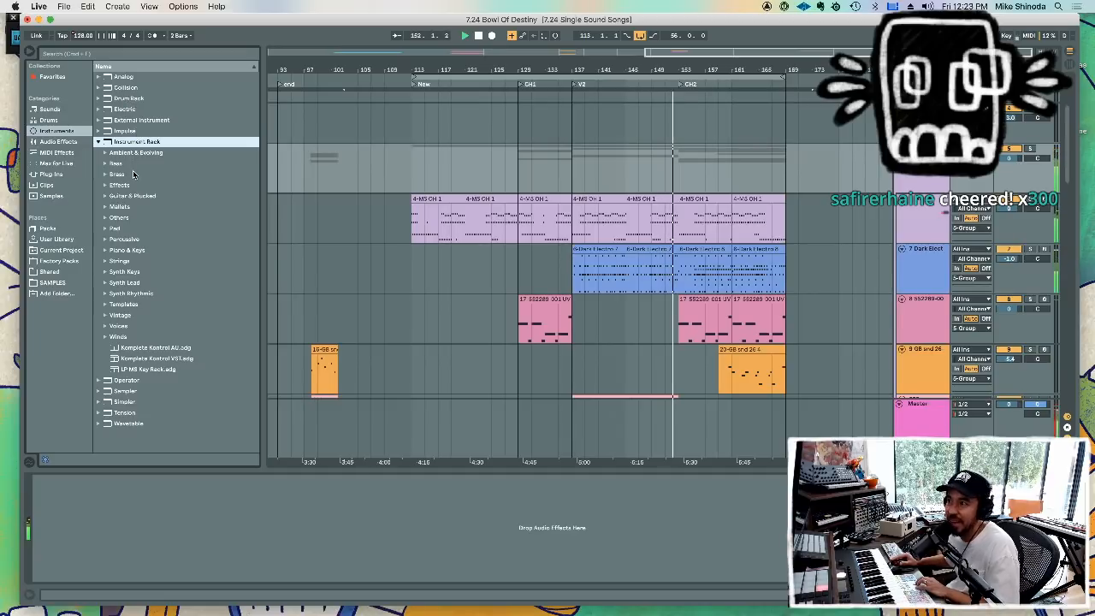
click(98, 141)
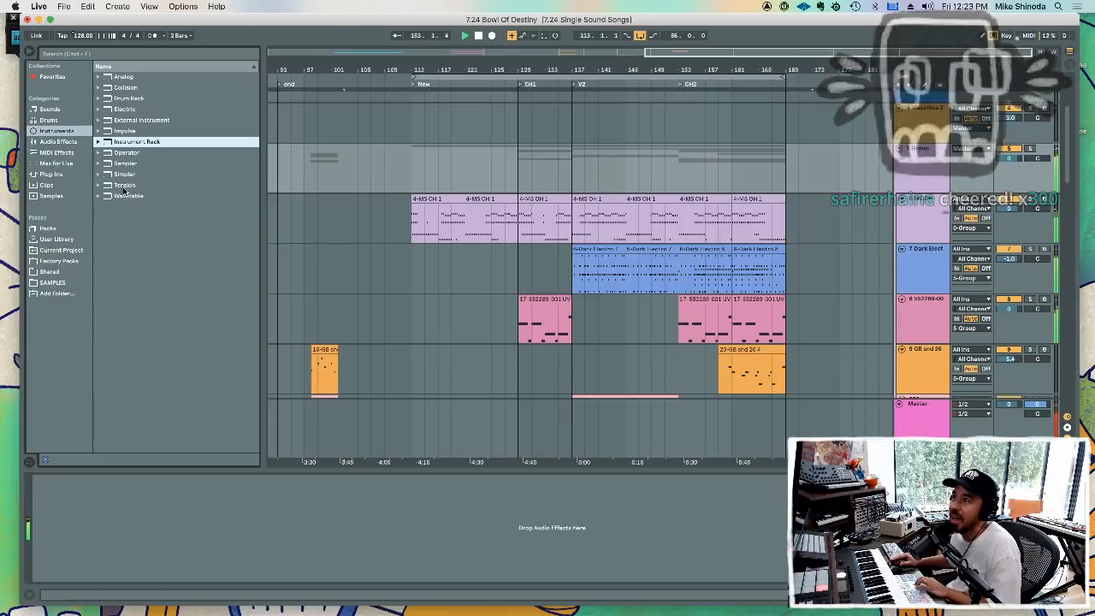
- Load the Audio Effect Rack preset Quick Mix Chain onto the track group
click(71, 142)
scroll(107, 94, up, 1)
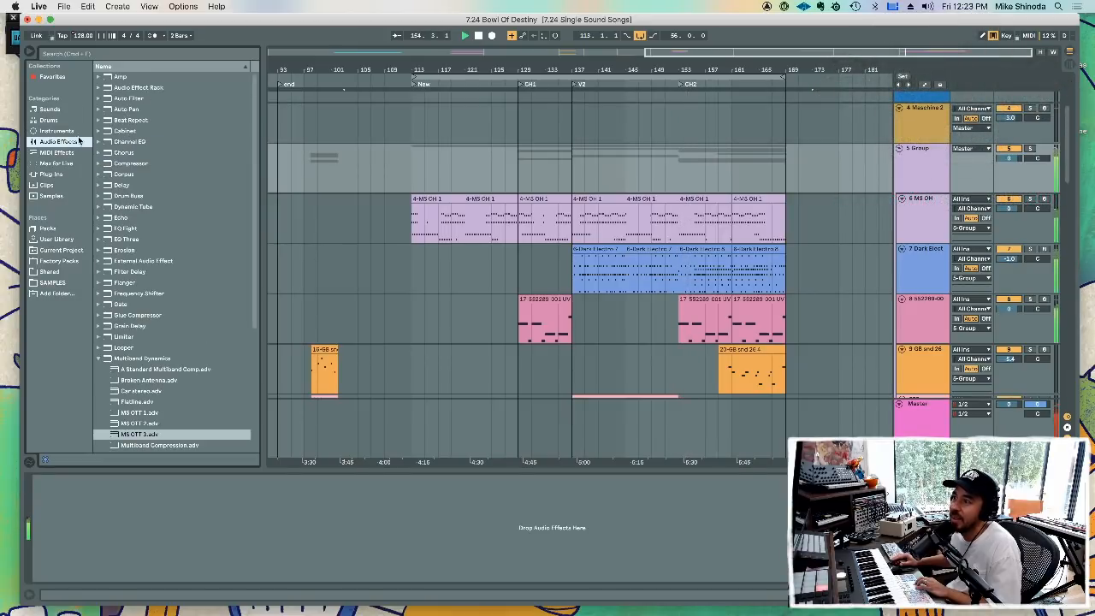
click(133, 88)
key(Right)
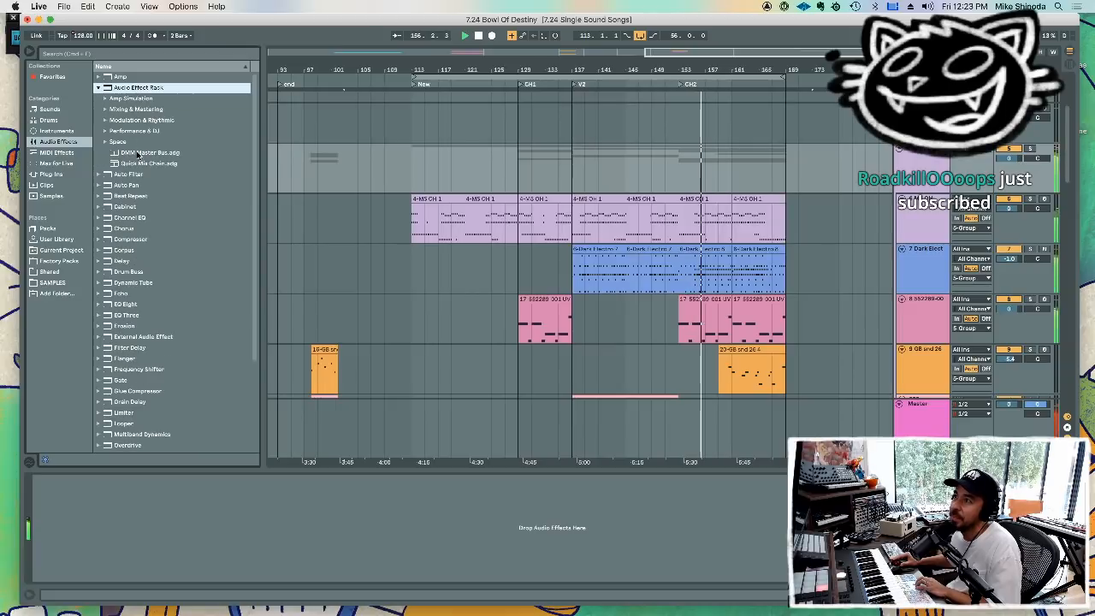
drag(138, 164, 178, 532)
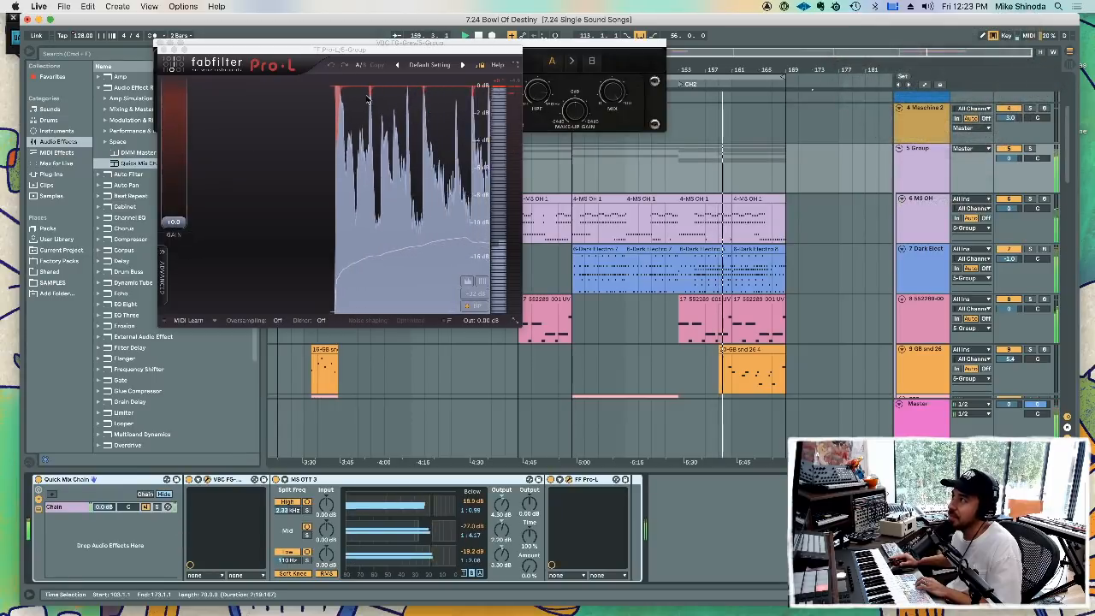
- Set the Amount of MS OTT 3 in the group's mix chain to 37% and close the Pro-L window
drag(366, 52, 486, 158)
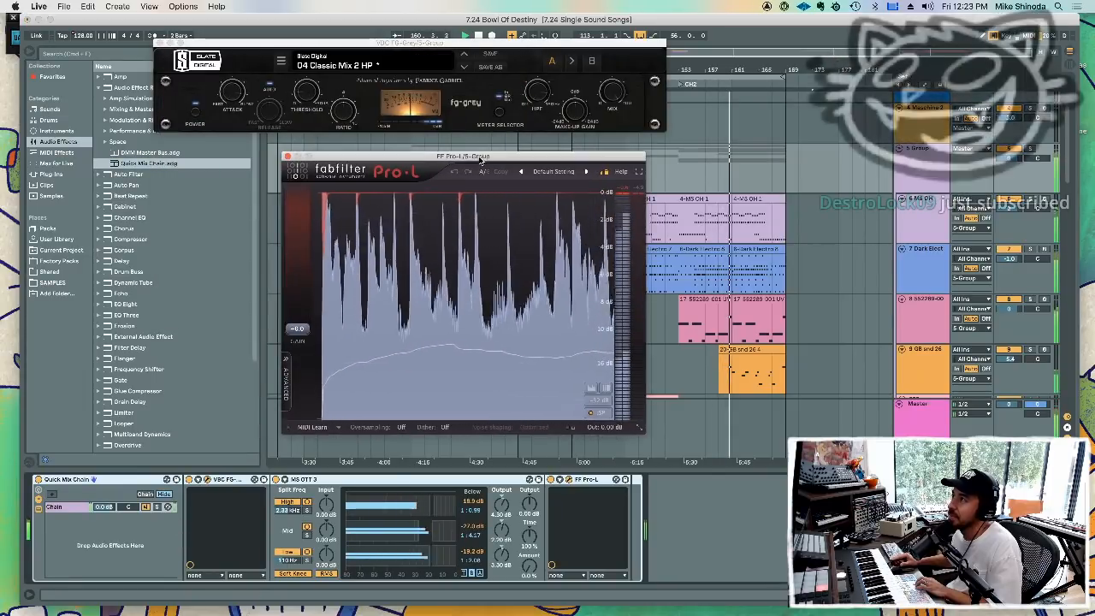
drag(530, 567, 530, 539)
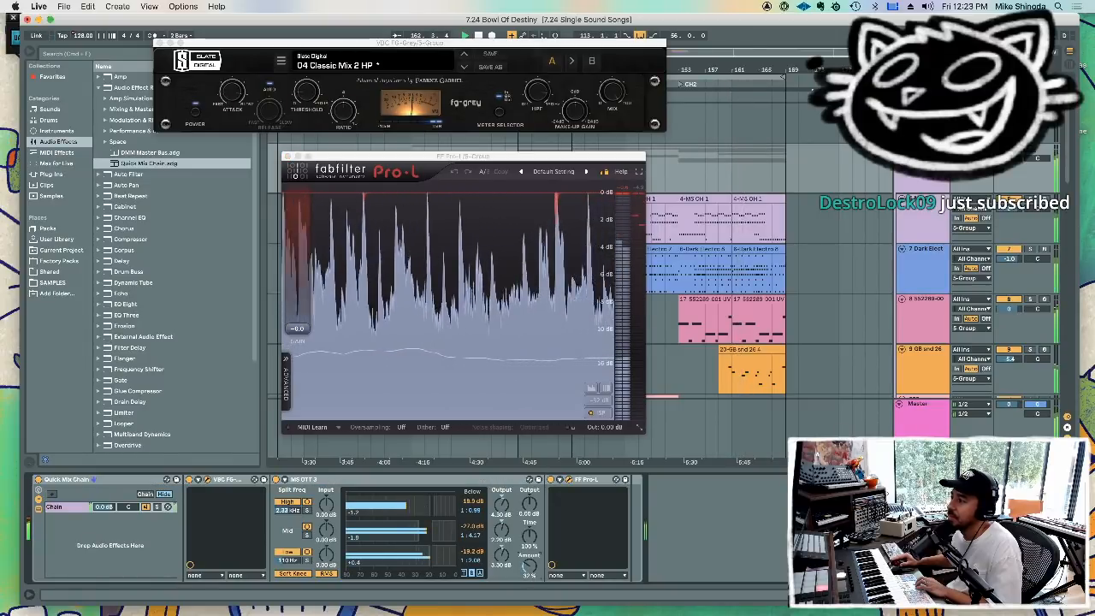
click(288, 157)
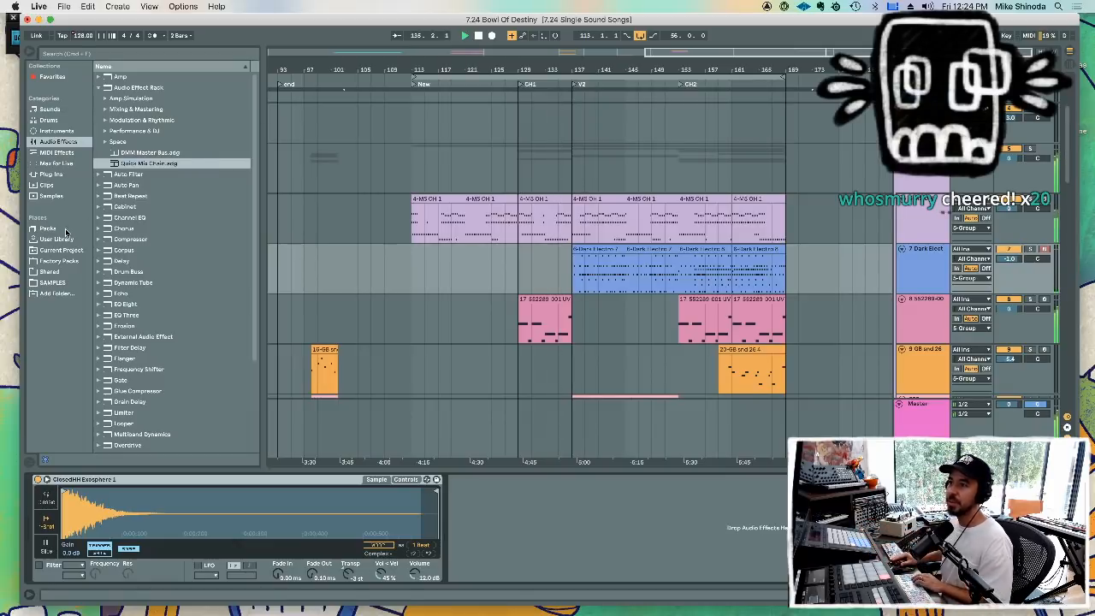
- Insert ValhallaDelay after the Cymbal OrangeTen 1 sampler in the Dark Electro drum rack
click(56, 175)
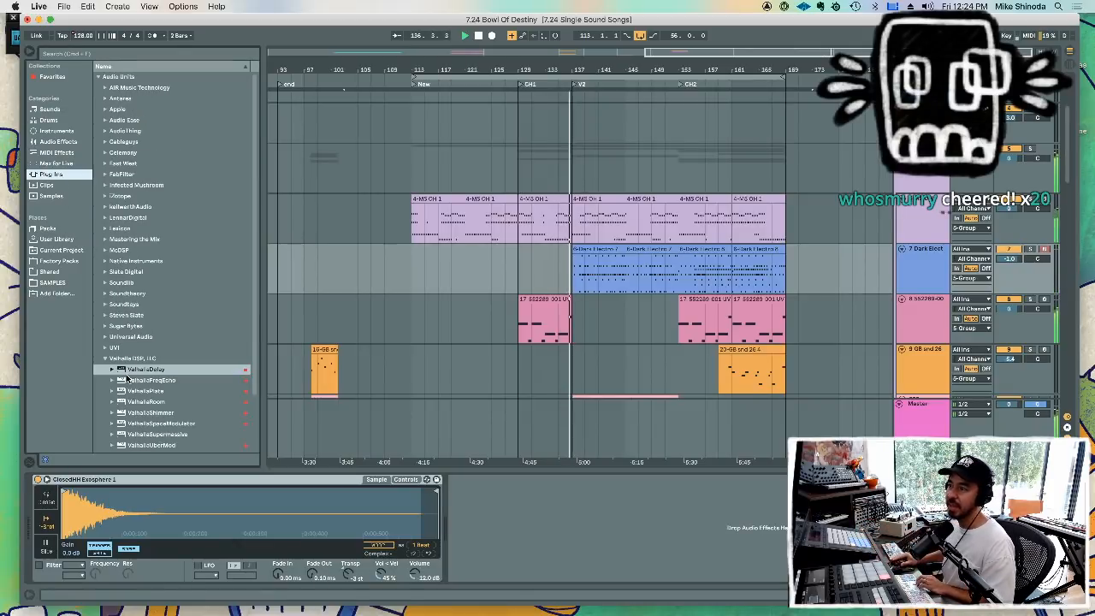
click(128, 370)
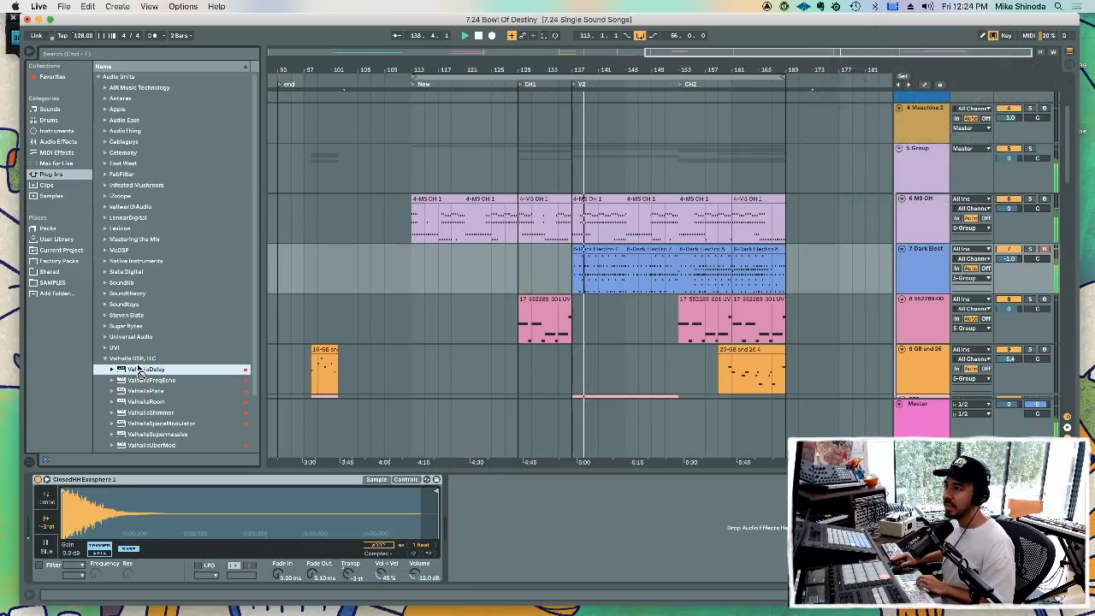
click(902, 259)
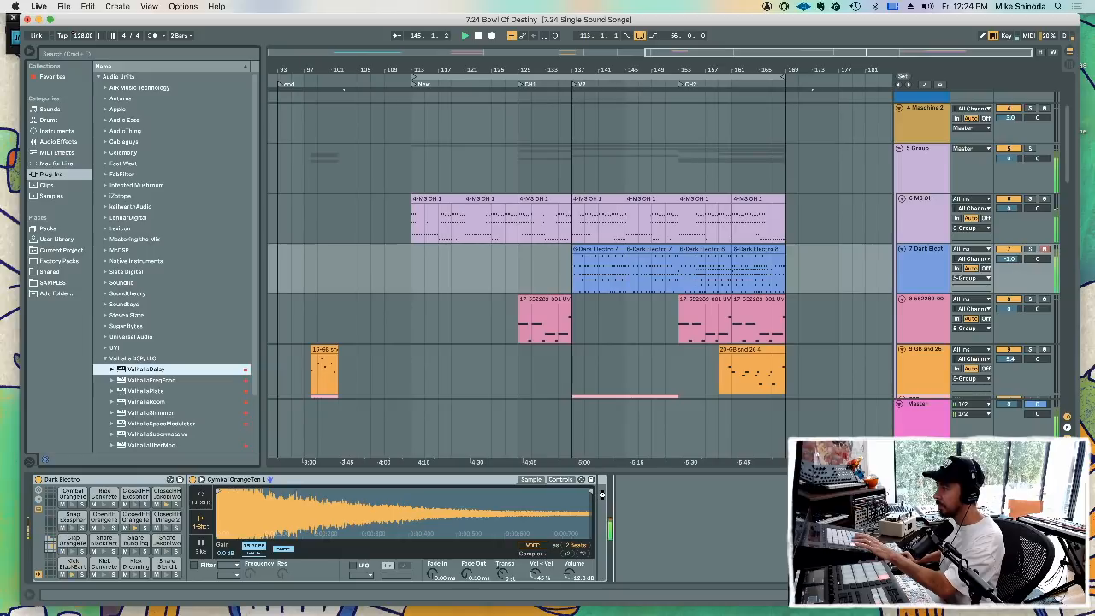
drag(602, 494, 610, 494)
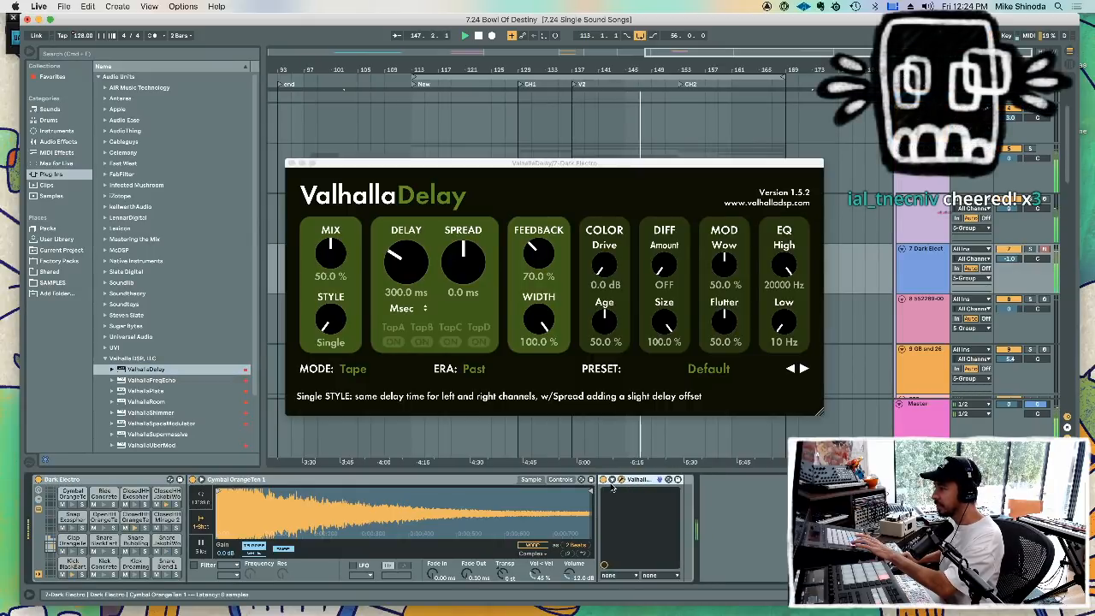
- Sync the ValhallaDelay time to a 1/4 note and switch its mode to Digital
click(407, 308)
click(408, 330)
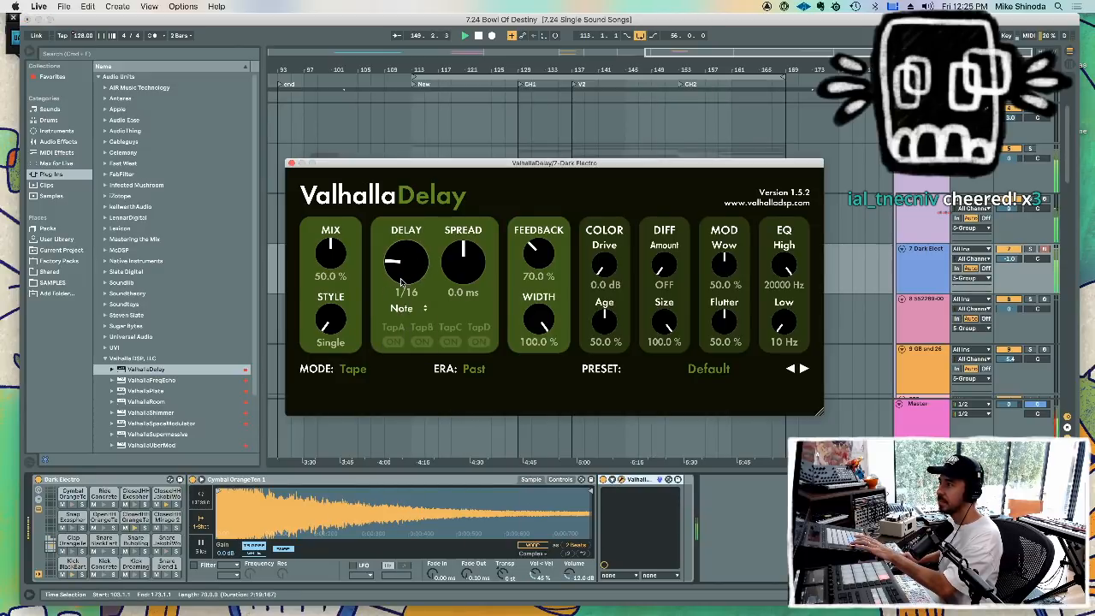
scroll(407, 269, up, 1)
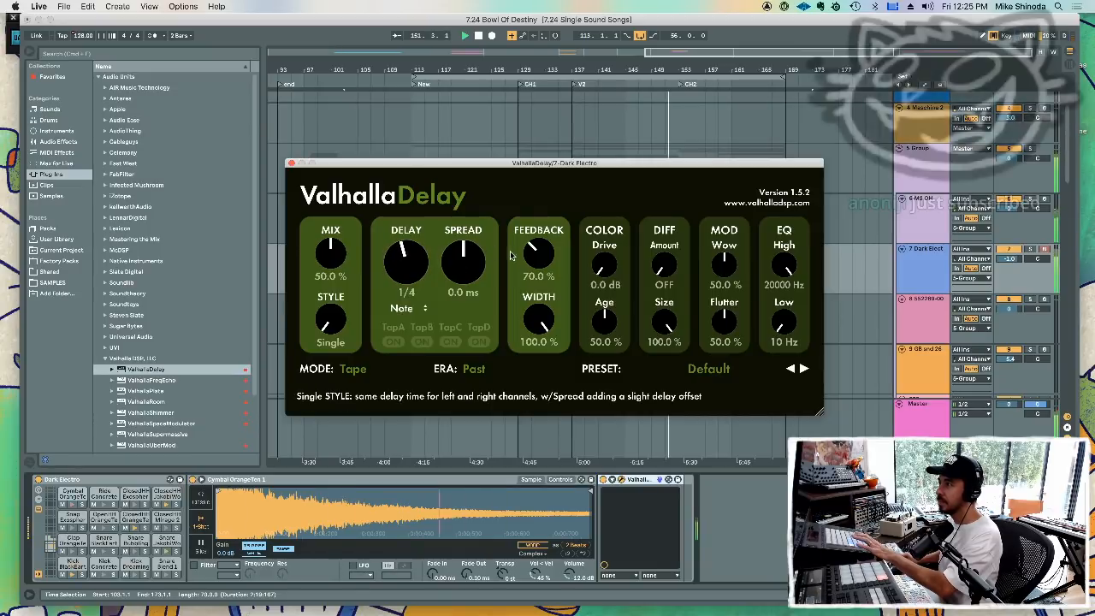
click(354, 368)
click(372, 422)
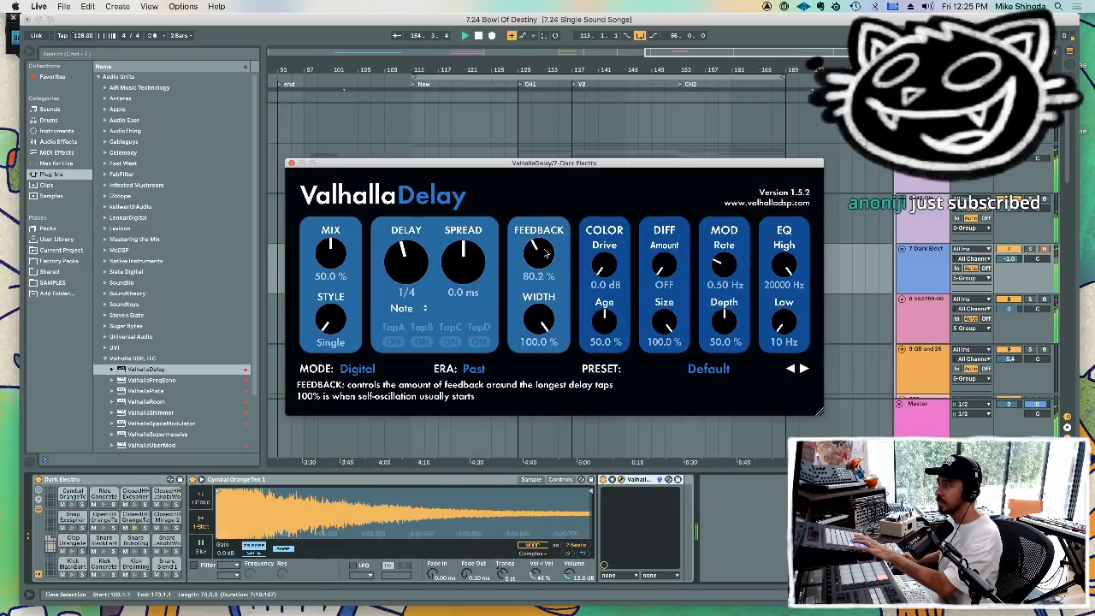
- Set ValhallaDelay's spread to 20.0 ms, feedback to 75.0%, era to Future and mix to 45.6%, and close its window
drag(463, 261, 463, 232)
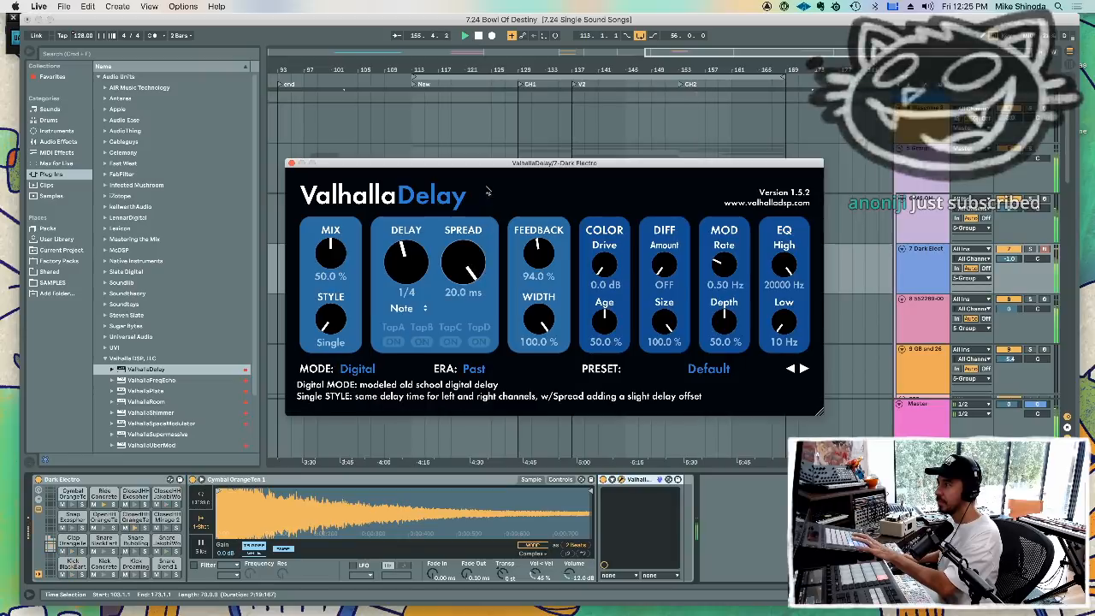
drag(538, 255, 538, 238)
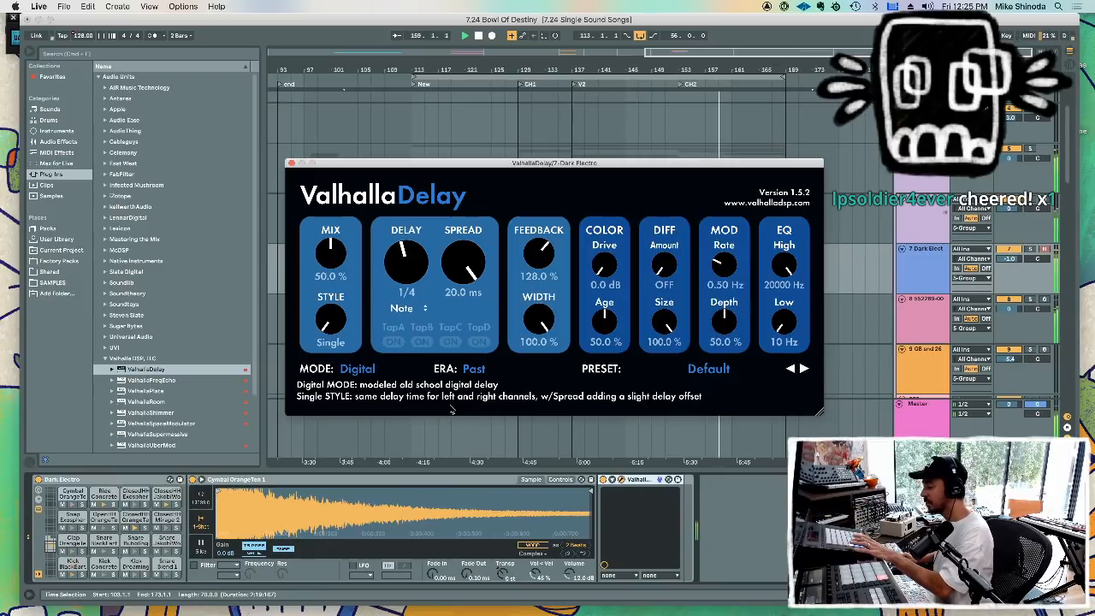
drag(539, 259, 542, 281)
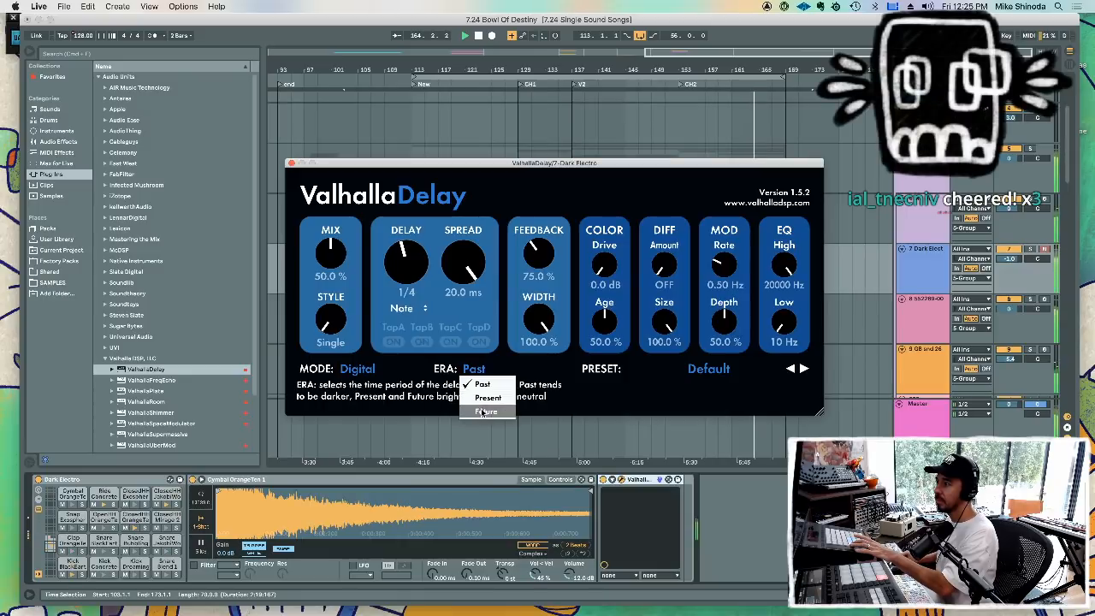
click(486, 412)
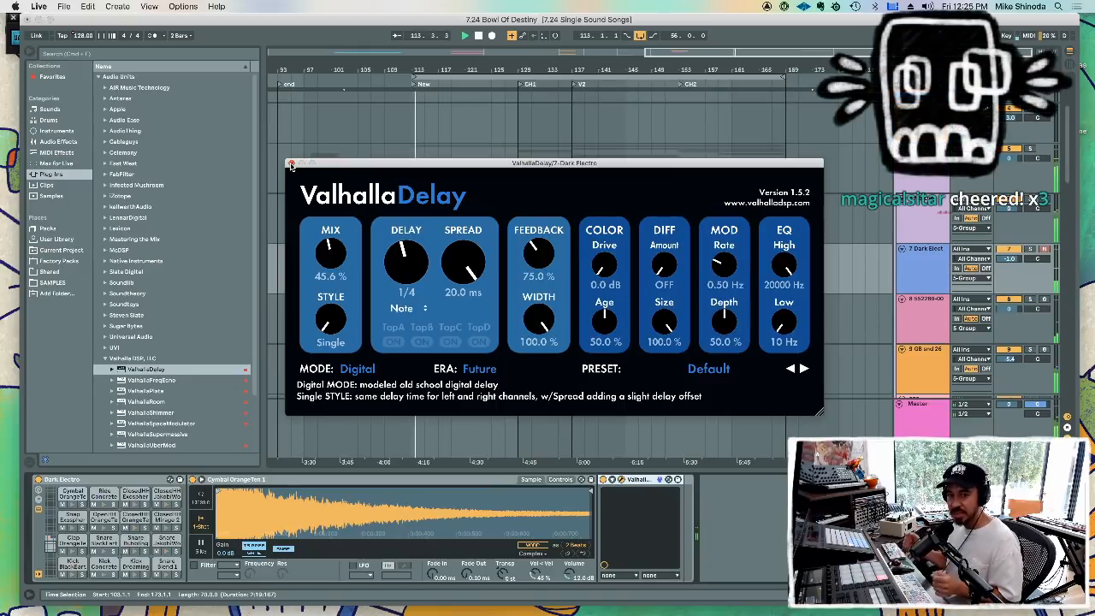
click(290, 163)
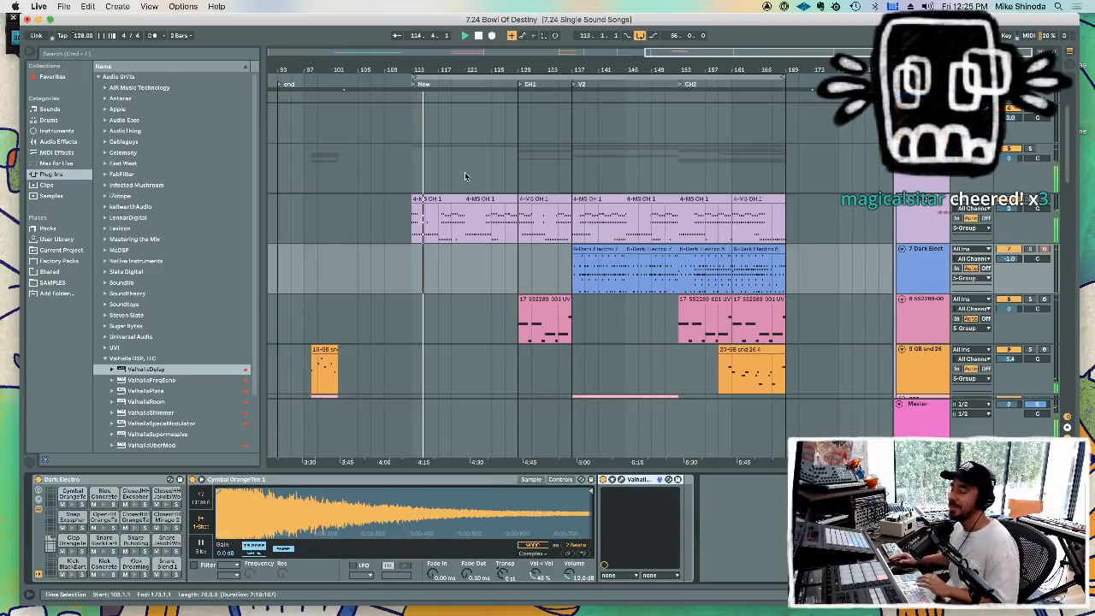
- Lower the track group's volume to -10.6 dB, save the set and close the FG-Grey compressor window
click(926, 150)
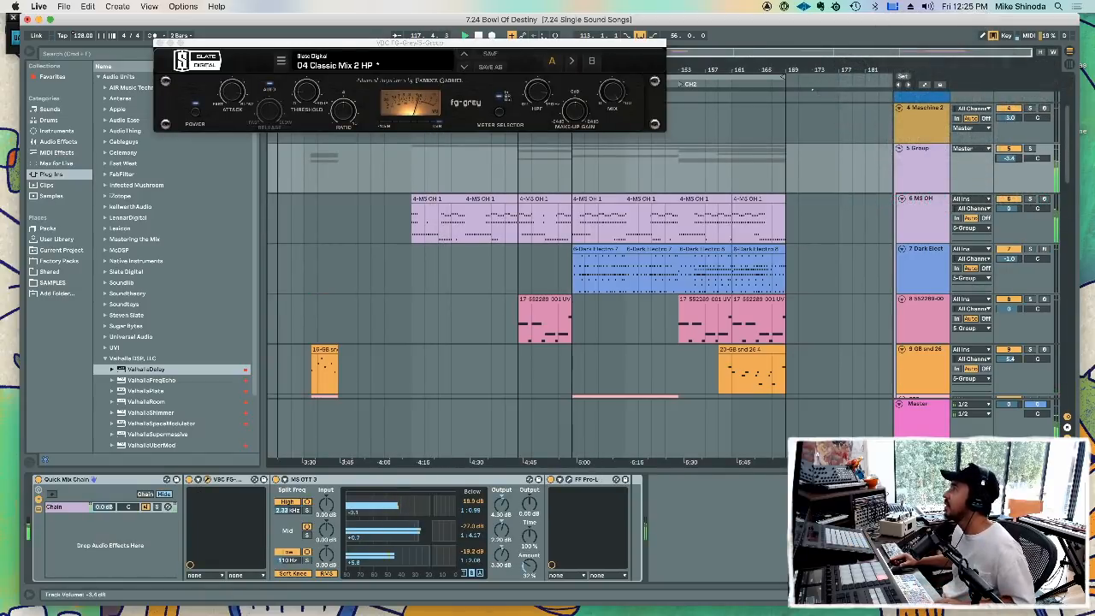
drag(1011, 160, 1012, 163)
key(super+s)
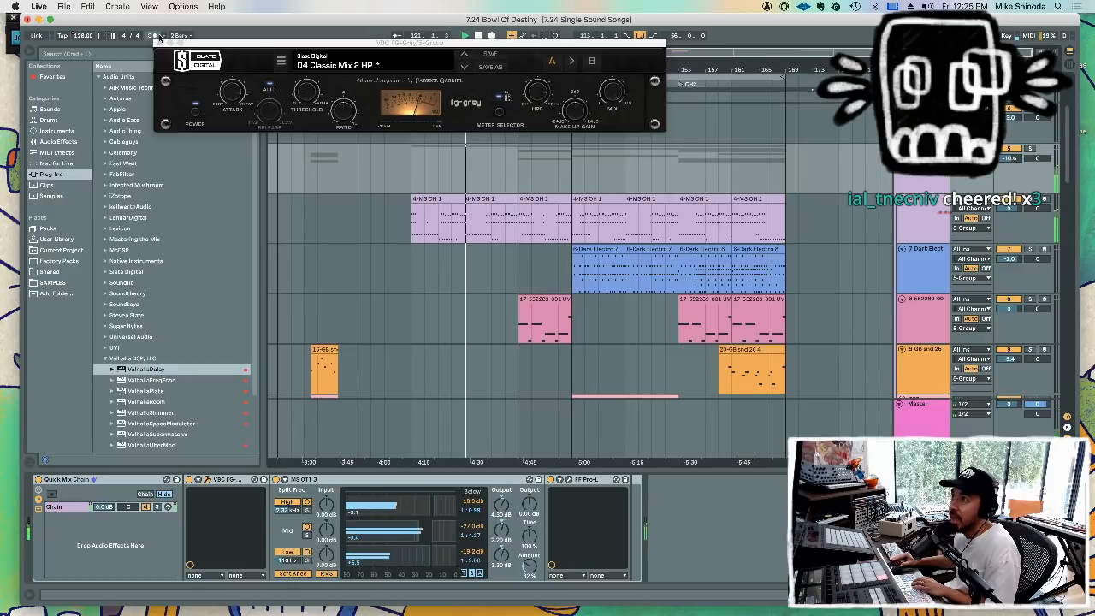
click(160, 41)
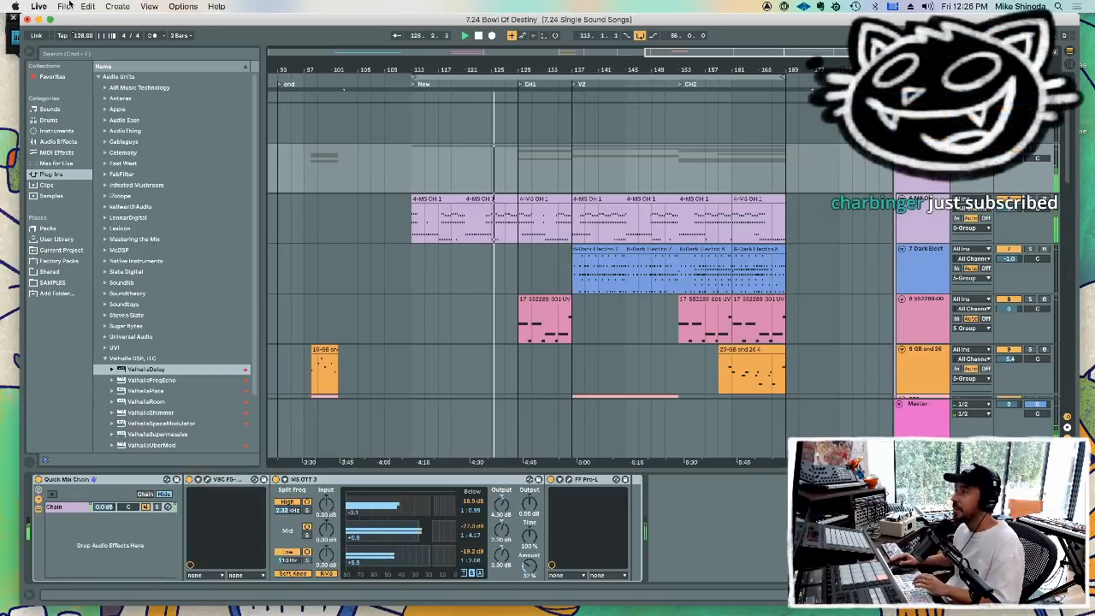
mouse_move(85, 23)
mouse_down()
mouse_move(82, 36)
mouse_move(92, 18)
mouse_up()
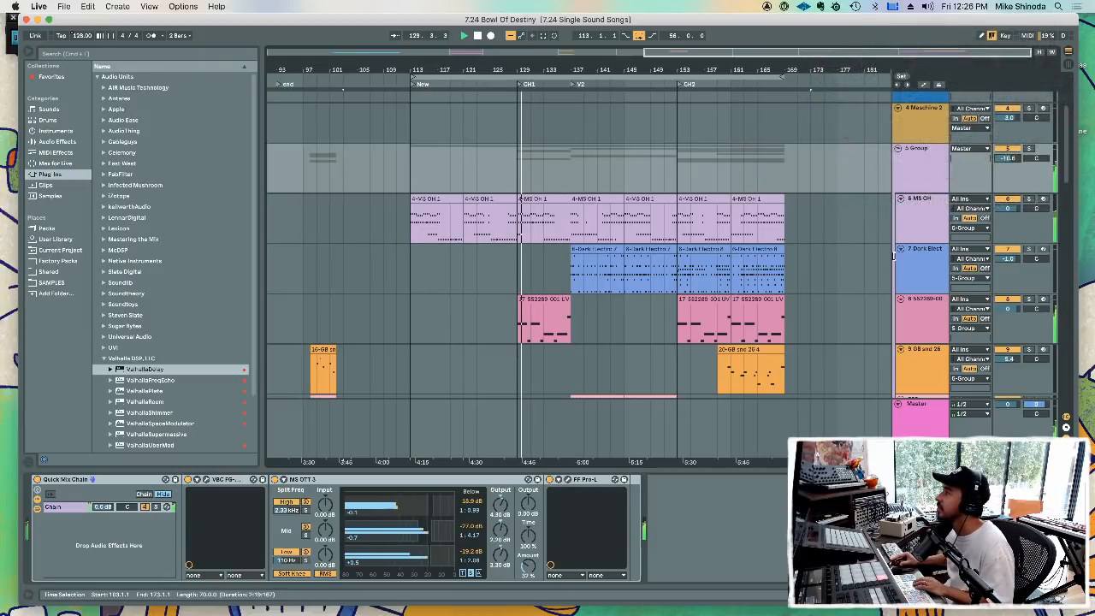
- Insert the Velocity MIDI effect before the drum rack on the Dark Electro track
click(927, 262)
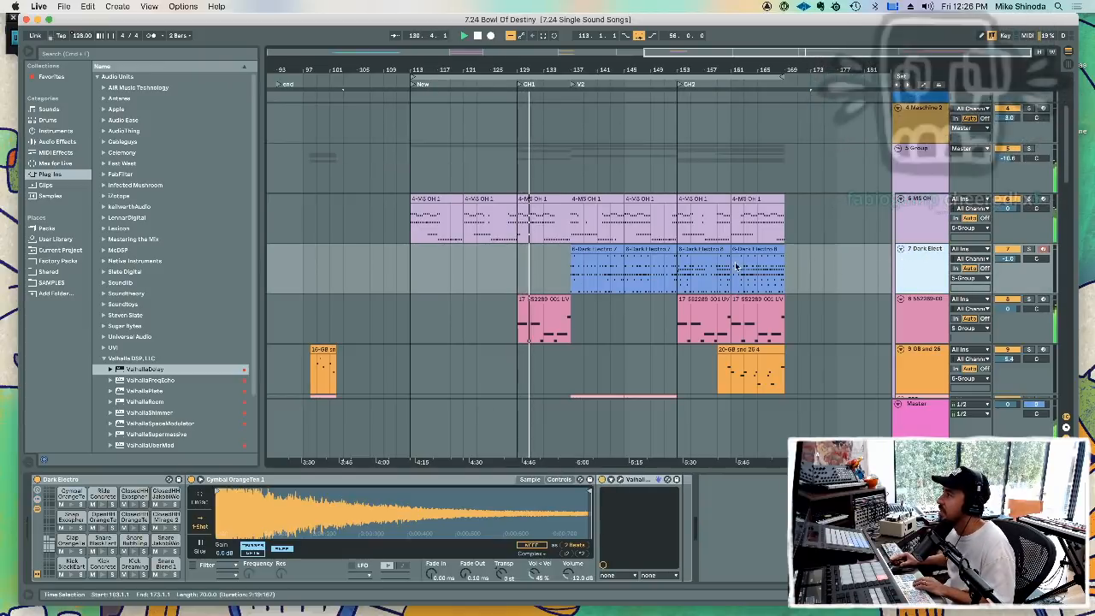
click(608, 251)
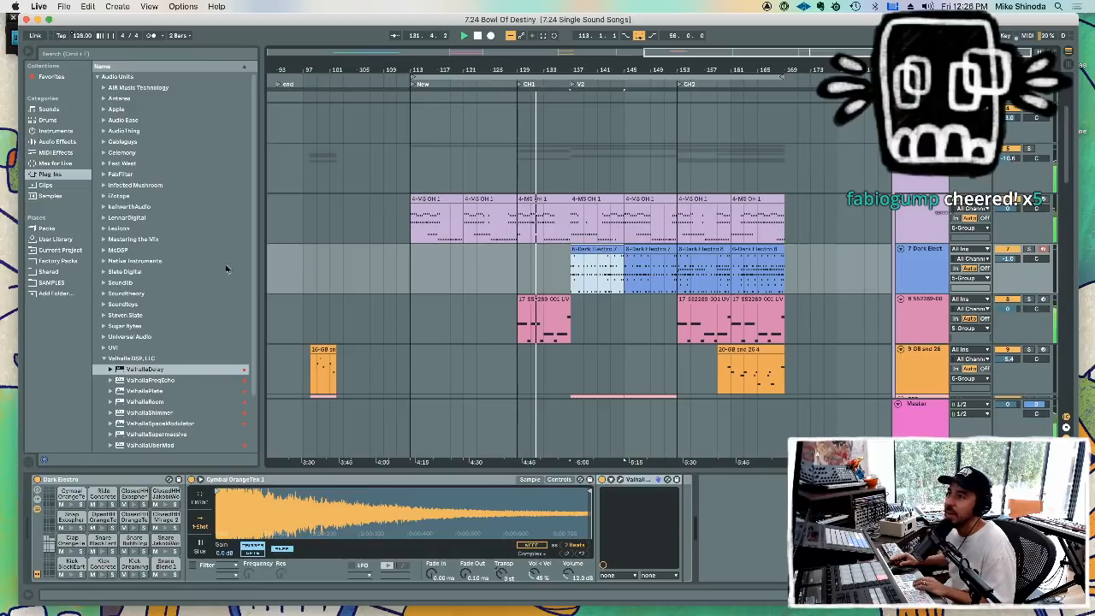
click(56, 153)
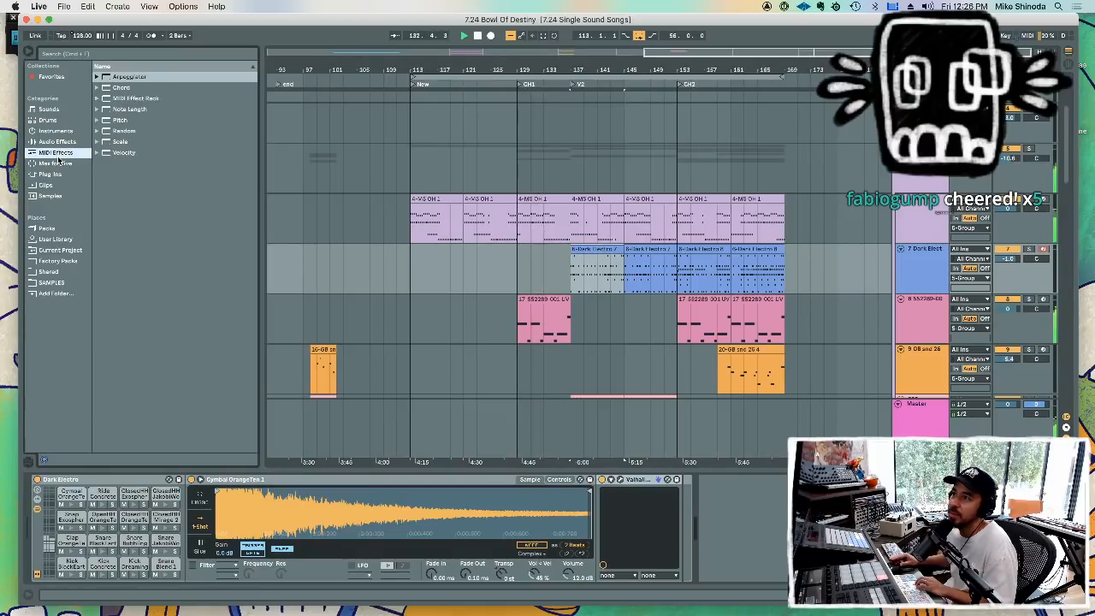
click(106, 155)
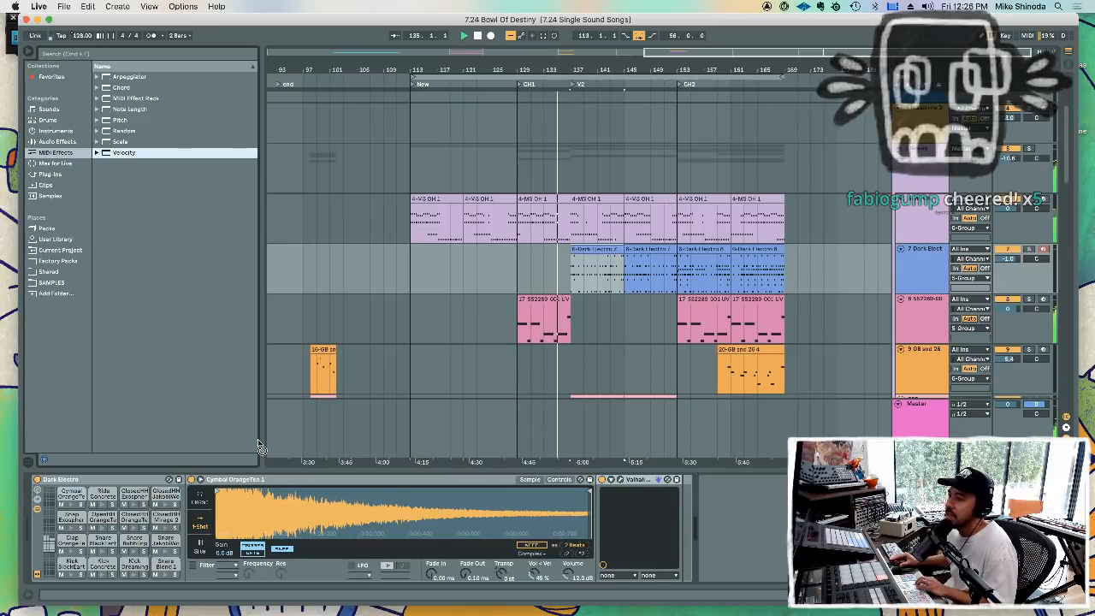
drag(36, 502, 37, 505)
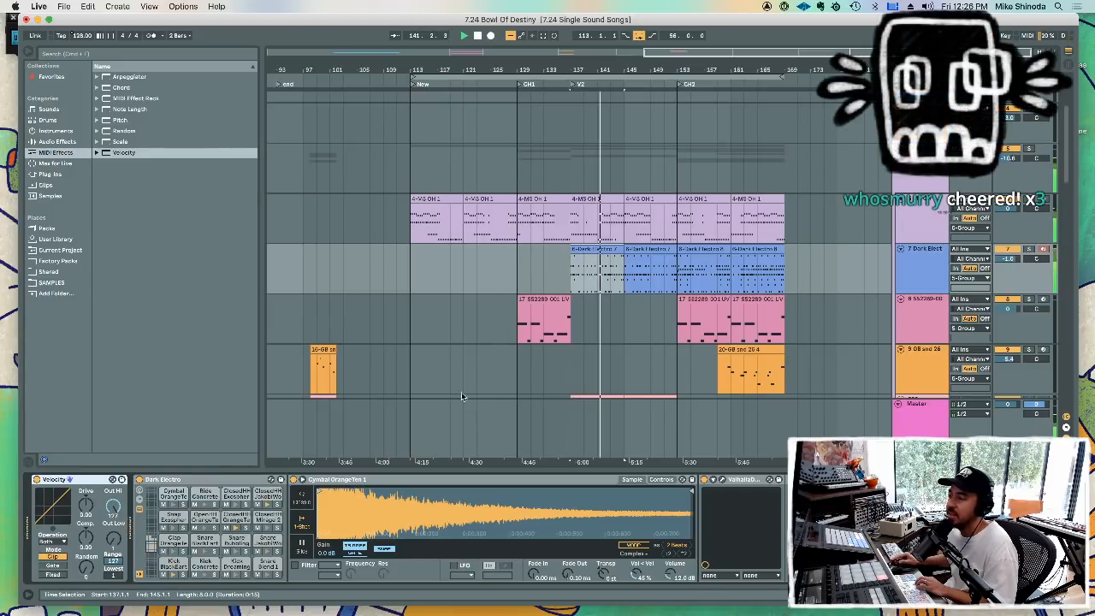
- Hide the device view and play the arrangement from bar 137
key(super+alt+l)
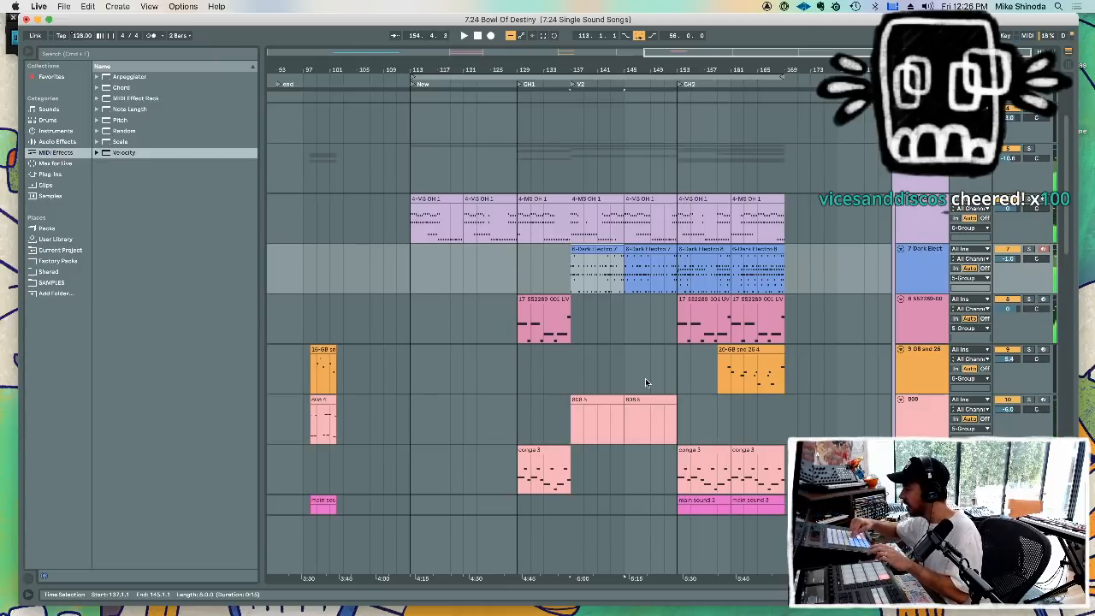
key(space)
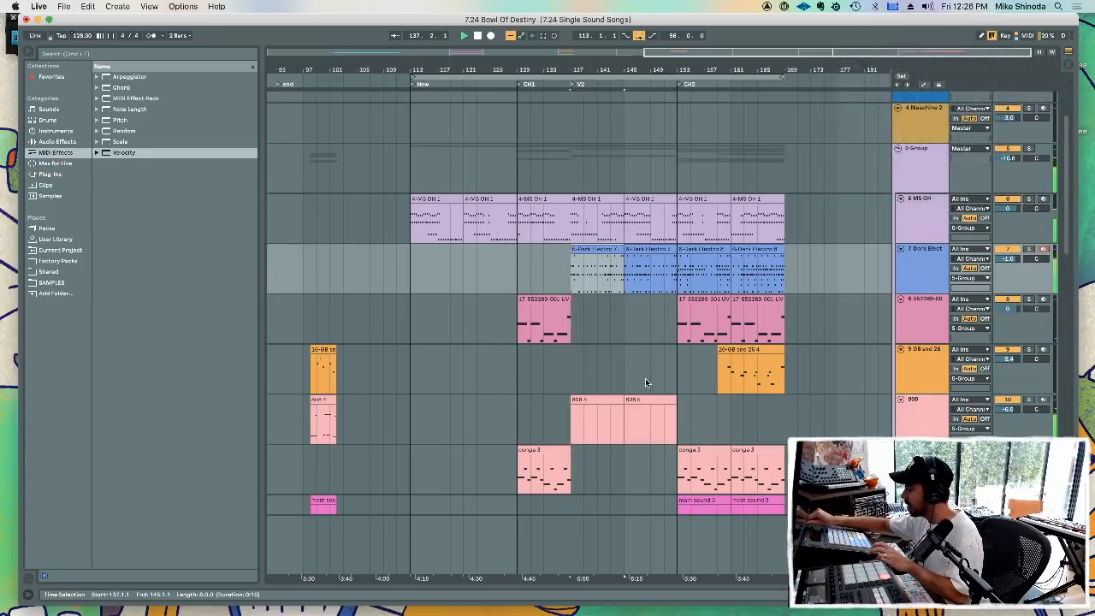